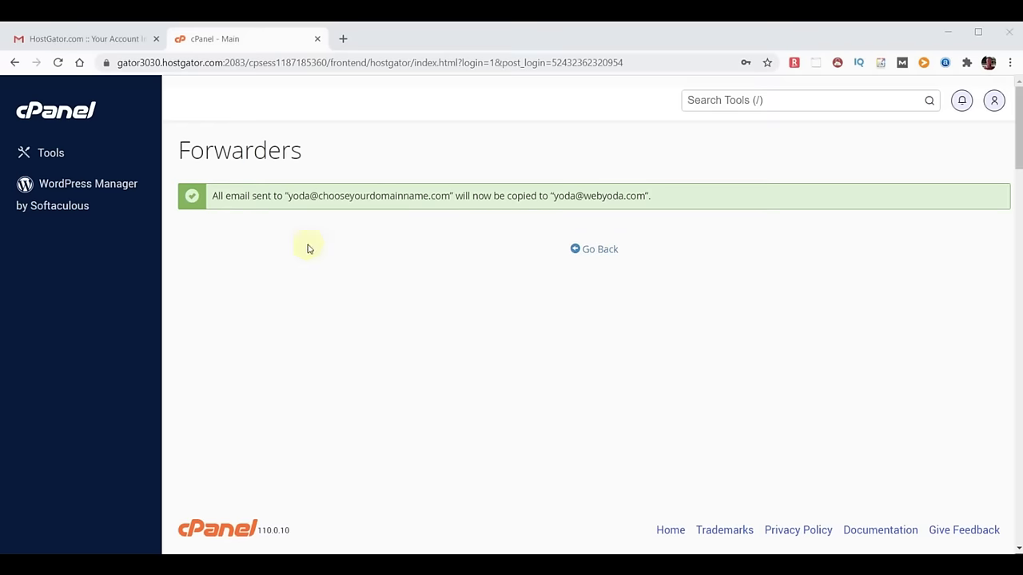
Go back to the cPanel Tools page now that the email forwarder is confirmed.
{"action": "left_click", "coordinate": [56, 110]}
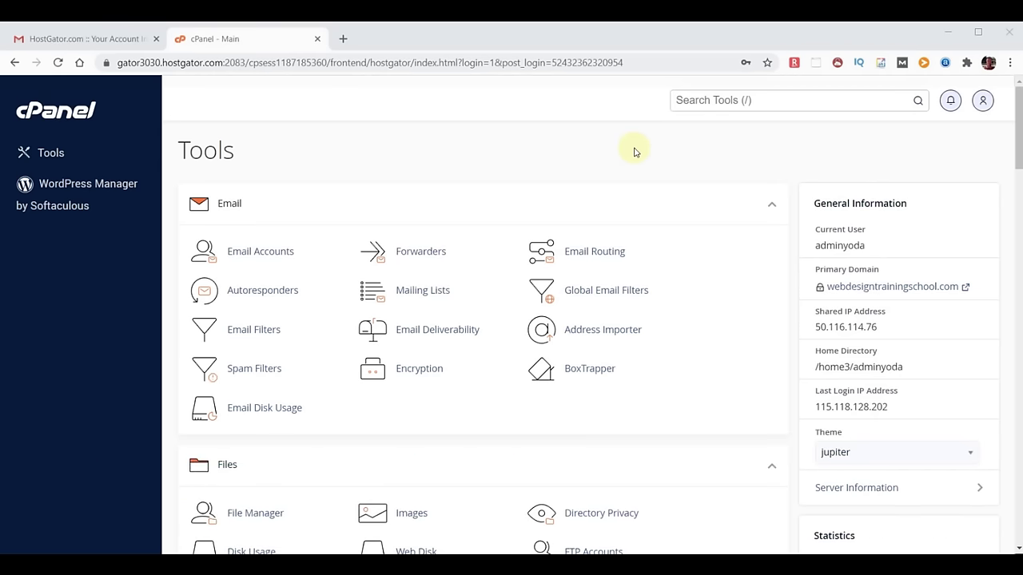
Find 'soft' in cPanel's tools and launch the Softaculous Apps Installer.
{"action": "left_click", "coordinate": [704, 102]}
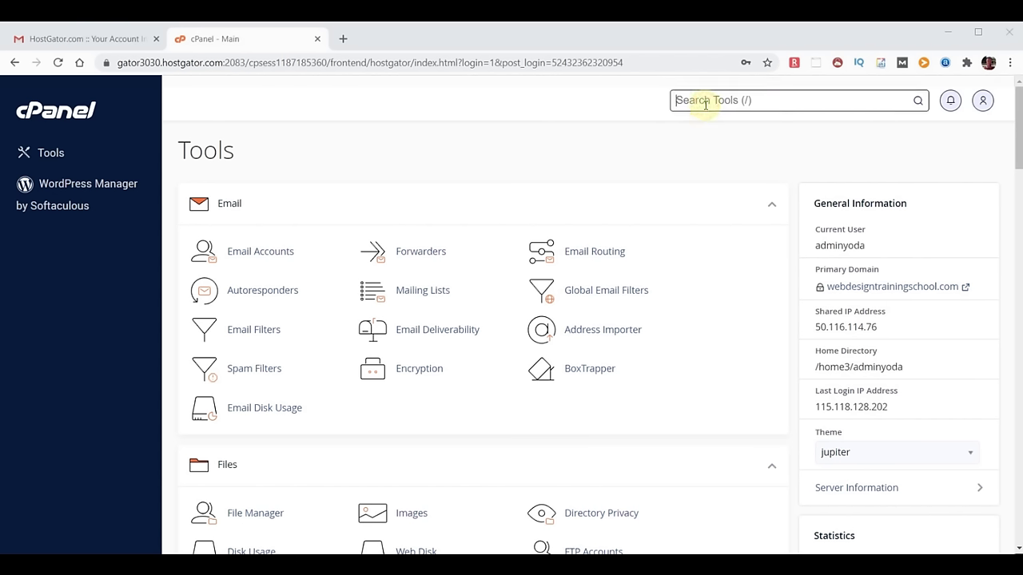
{"action": "type", "text": "soft"}
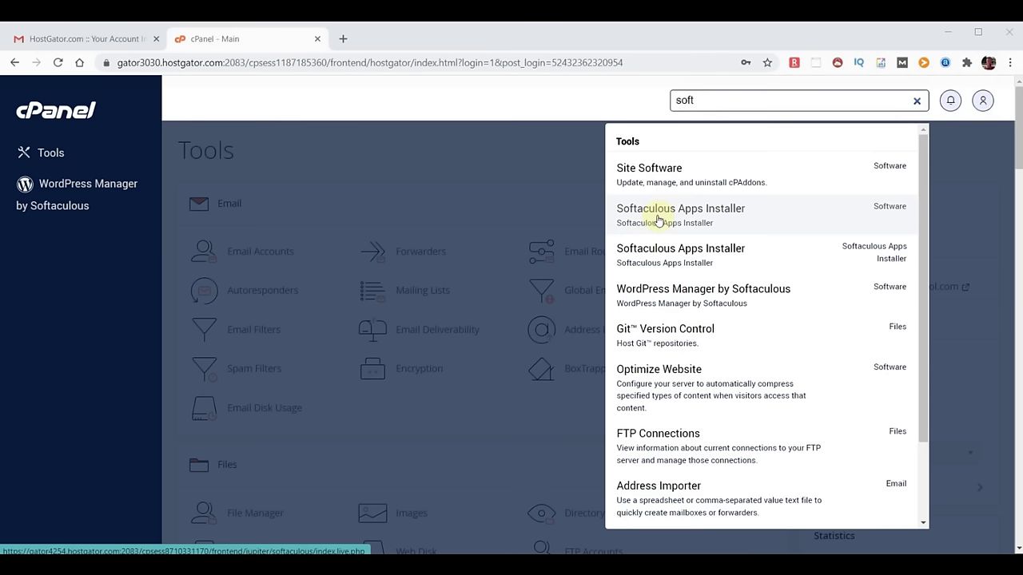
{"action": "left_click", "coordinate": [657, 219]}
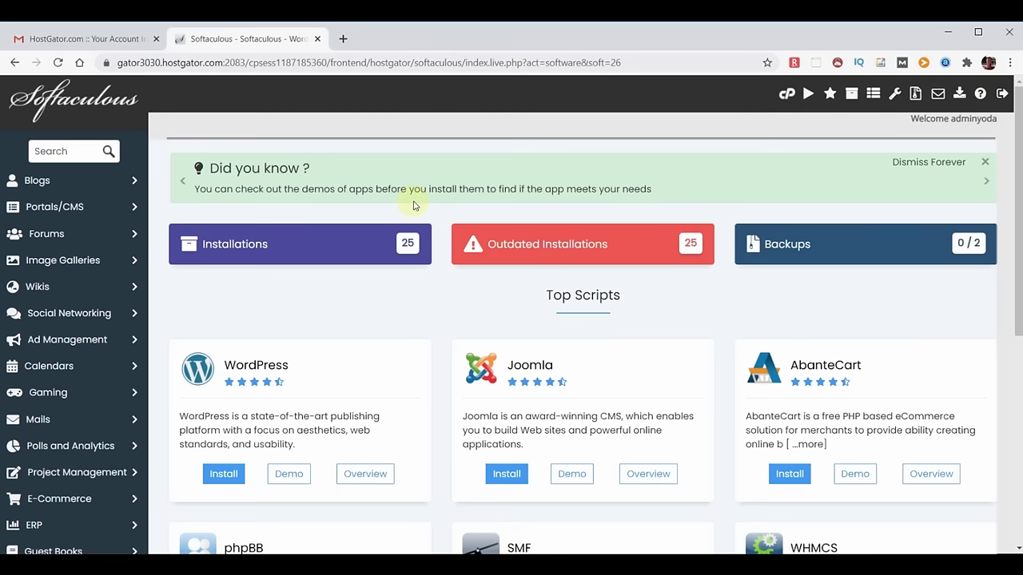
Search Softaculous for 'wordpress' and open the WordPress software page.
{"action": "left_click", "coordinate": [51, 155]}
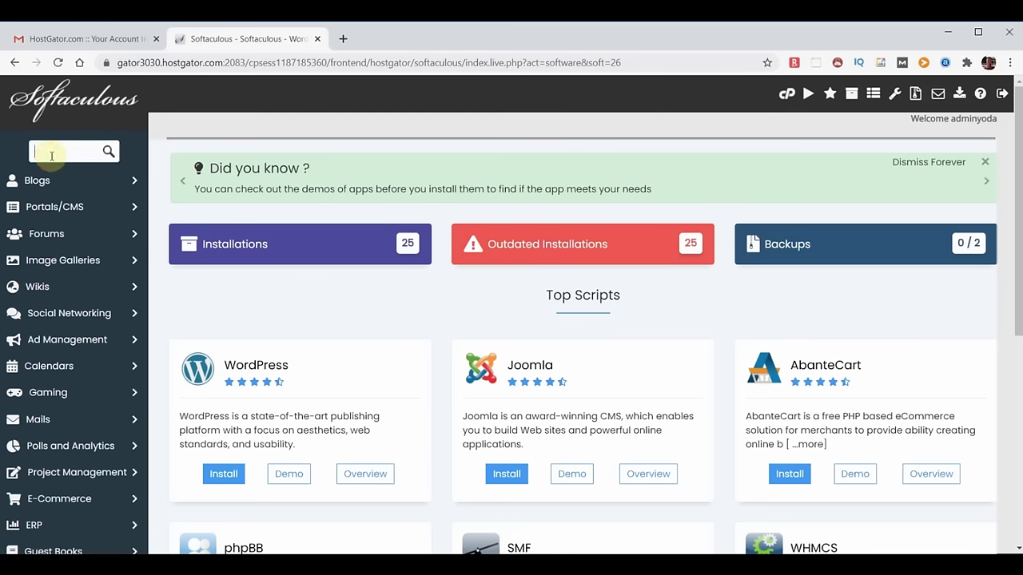
{"action": "type", "text": "wordpress"}
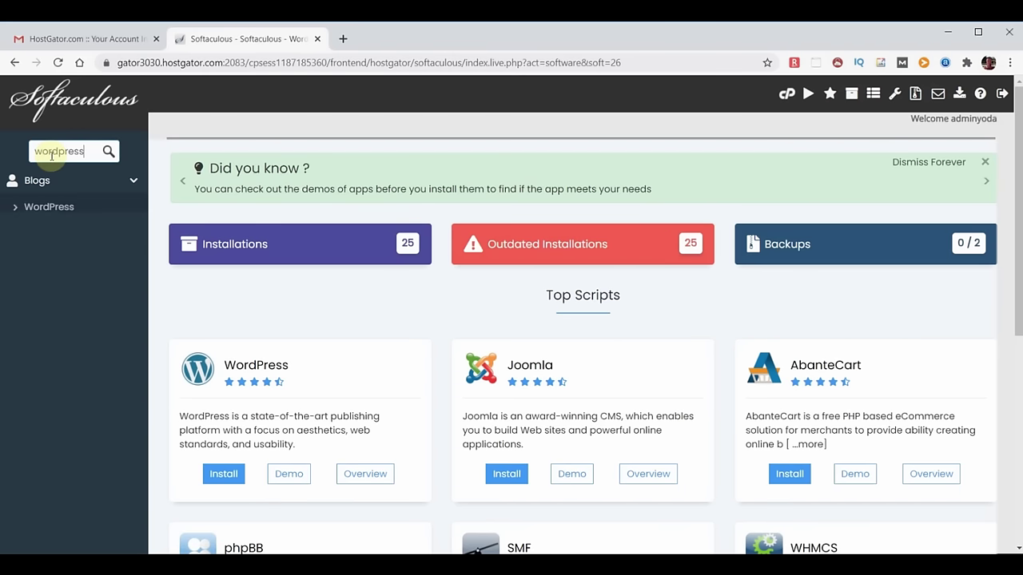
{"action": "left_click", "coordinate": [49, 207]}
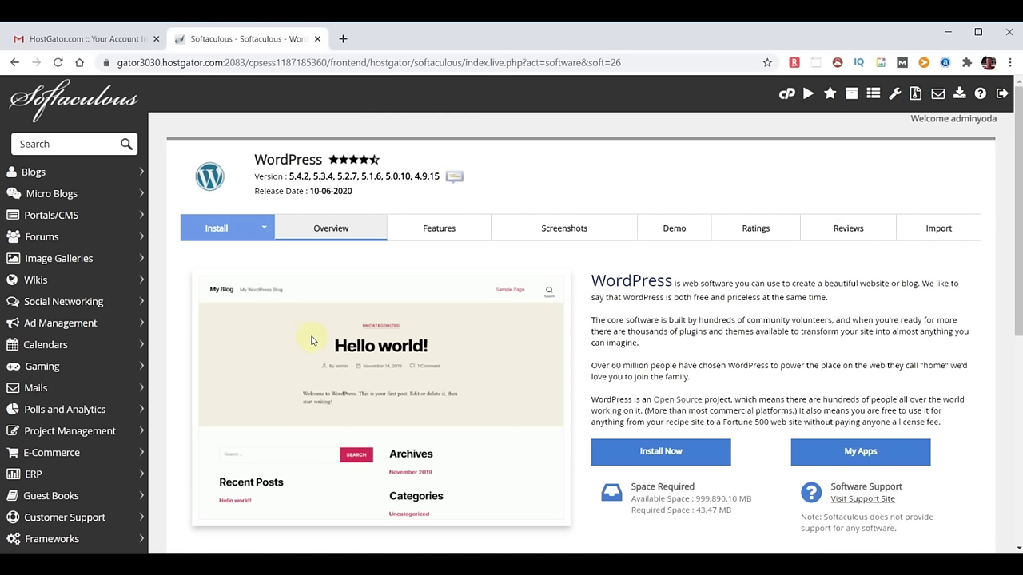
Submit the WordPress install form with its defaults and check the resulting existing-installation error.
{"action": "left_click", "coordinate": [660, 454]}
{"action": "scroll", "coordinate": [629, 367], "scroll_direction": "down", "scroll_amount": 2}
{"action": "scroll", "coordinate": [629, 368], "scroll_direction": "down", "scroll_amount": 15}
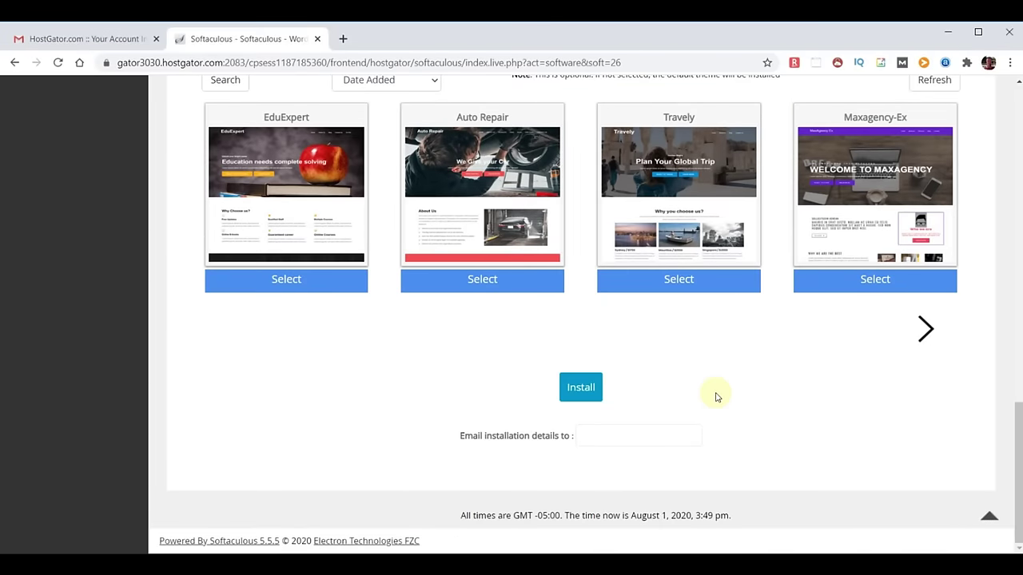
{"action": "left_click", "coordinate": [579, 388]}
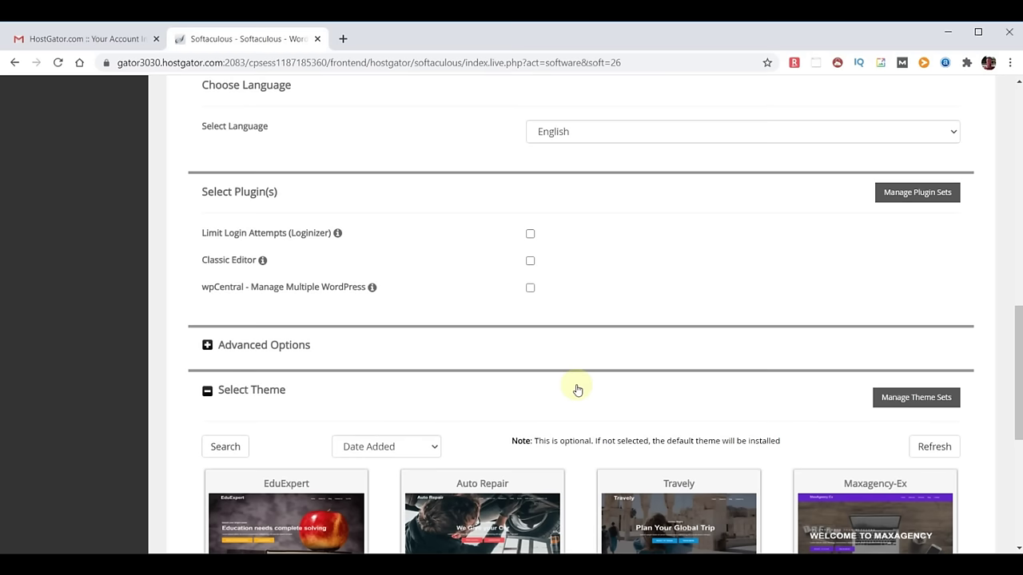
{"action": "scroll", "coordinate": [578, 390], "scroll_direction": "up", "scroll_amount": 15}
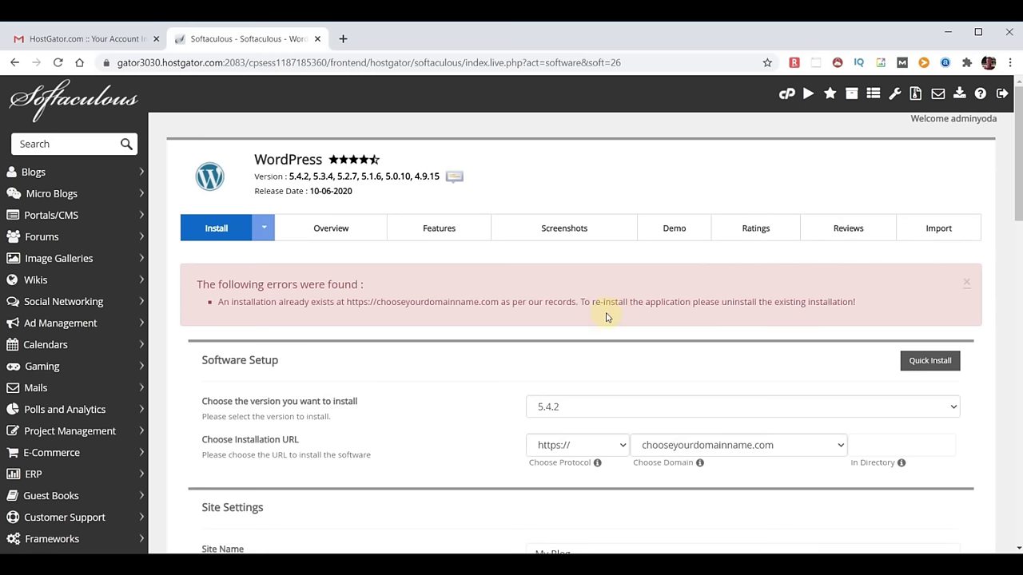
Delete the existing WordPress install on chooseyourdomainname.com from Softaculous's Installations list, confirming the removal.
{"action": "left_click", "coordinate": [73, 104]}
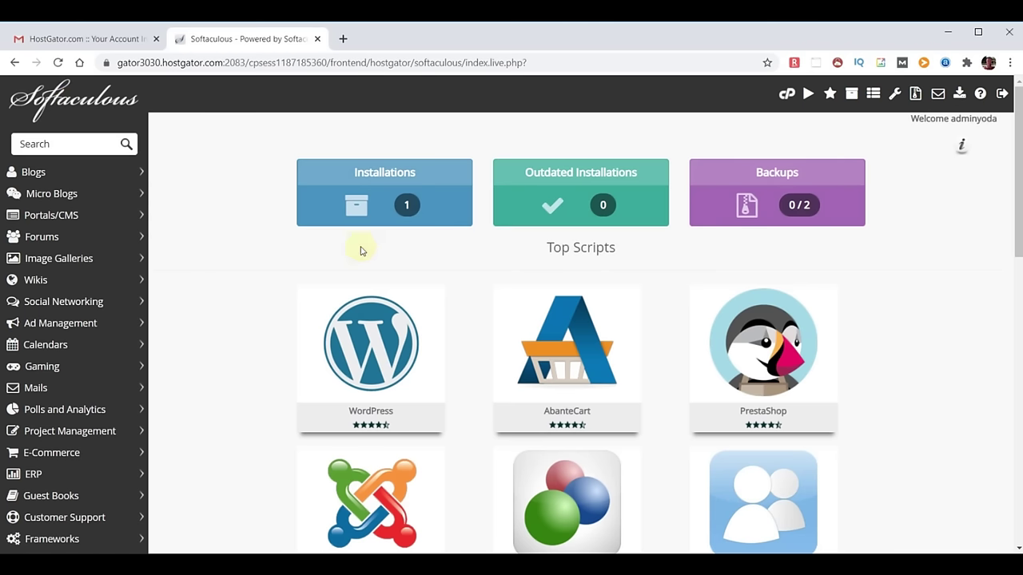
{"action": "left_click", "coordinate": [397, 205]}
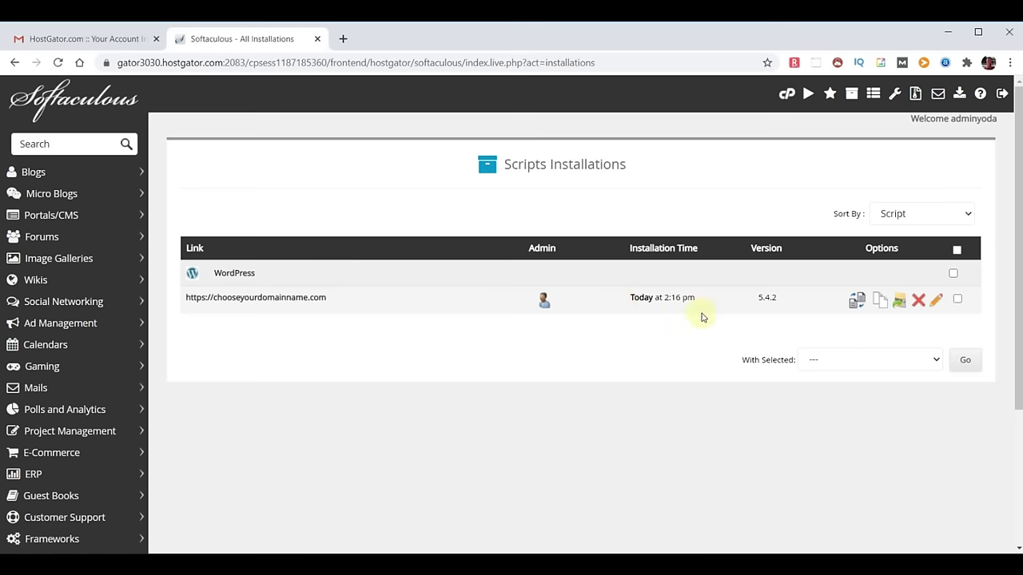
{"action": "left_click", "coordinate": [918, 301]}
{"action": "scroll", "coordinate": [803, 290], "scroll_direction": "down", "scroll_amount": 3}
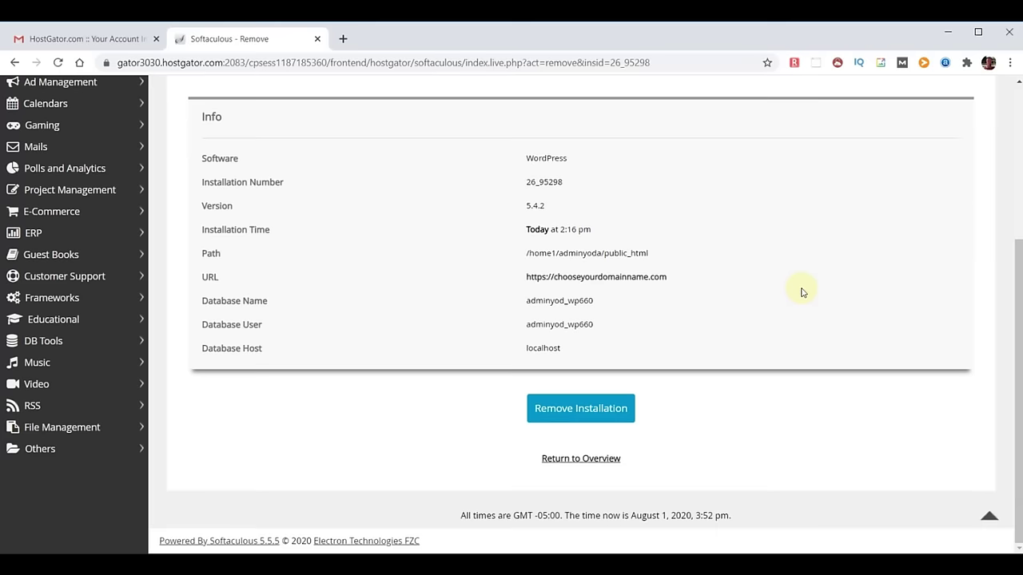
{"action": "left_click", "coordinate": [570, 410]}
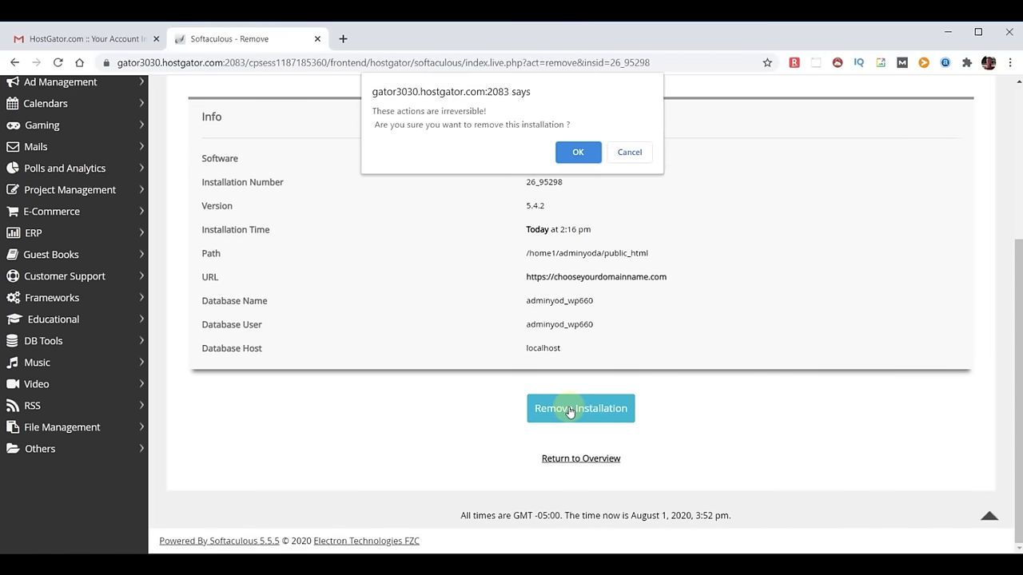
{"action": "left_click", "coordinate": [579, 151]}
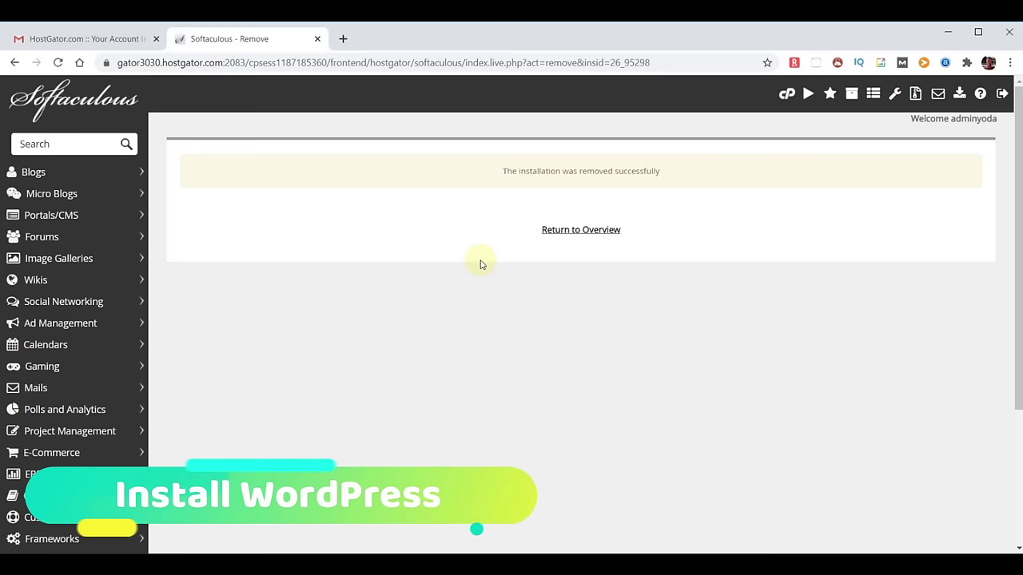
Go back to the WordPress install form from the Softaculous overview.
{"action": "left_click", "coordinate": [60, 96]}
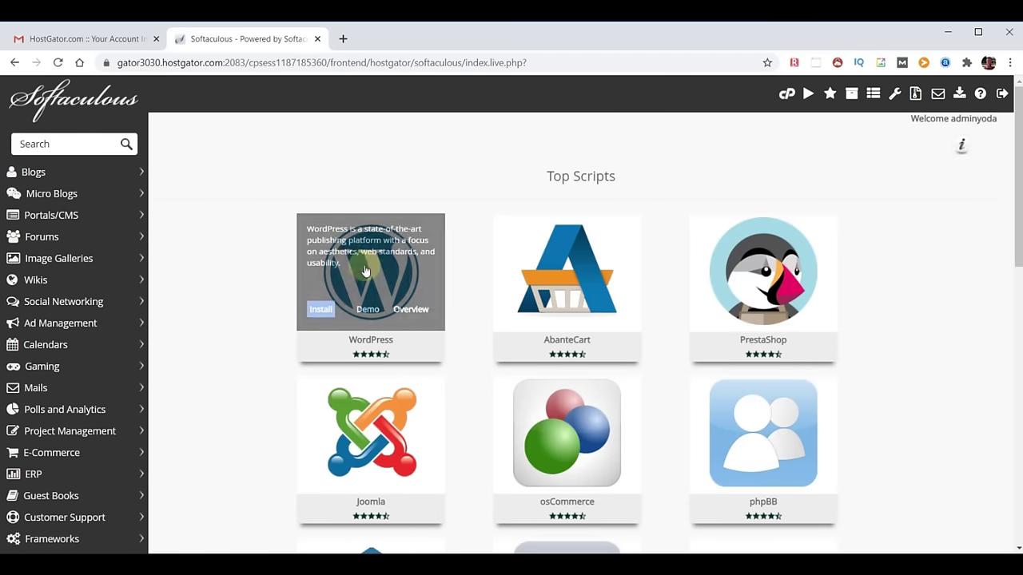
{"action": "left_click", "coordinate": [369, 274]}
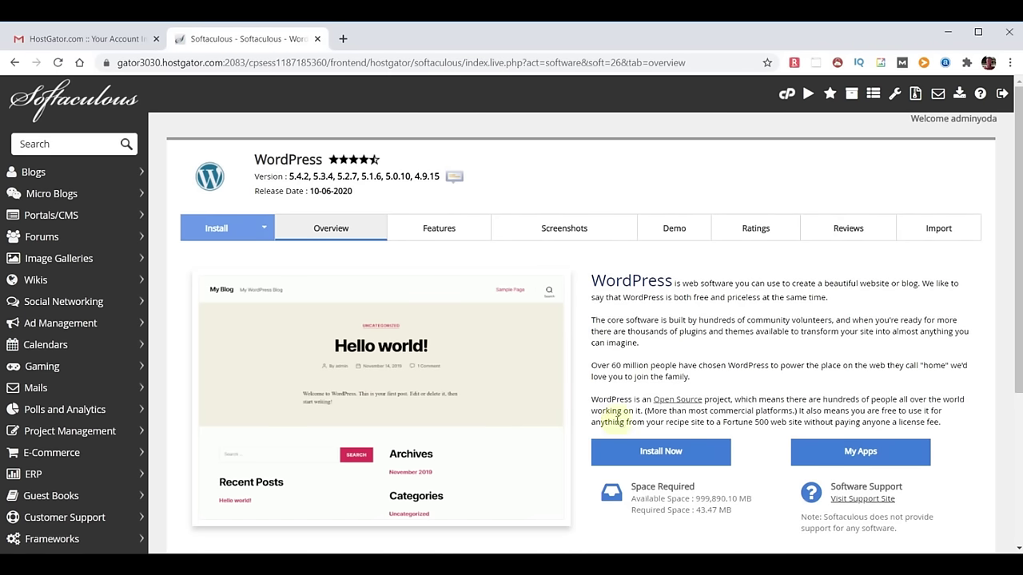
{"action": "left_click", "coordinate": [661, 452]}
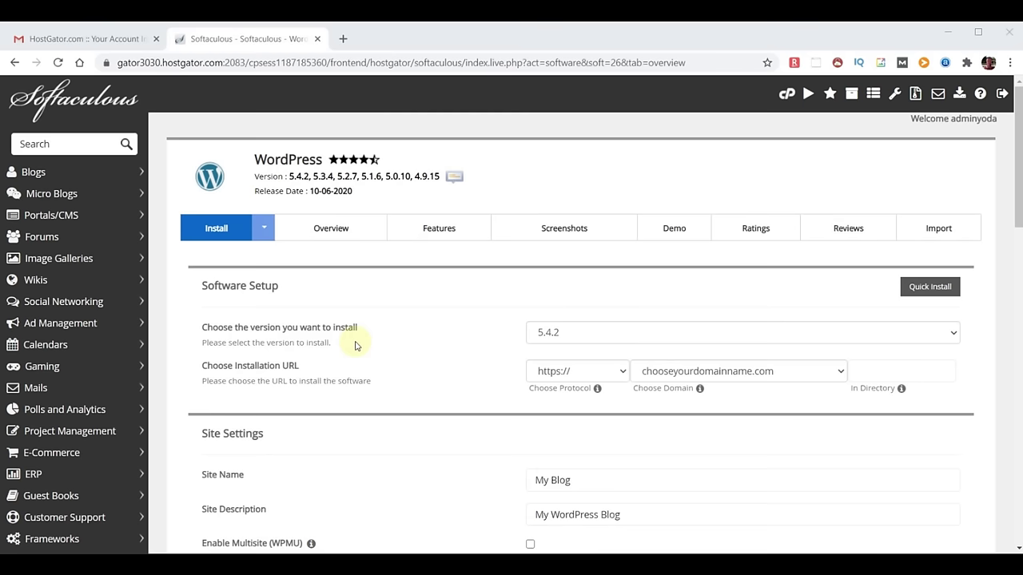
{"action": "left_click", "coordinate": [690, 334]}
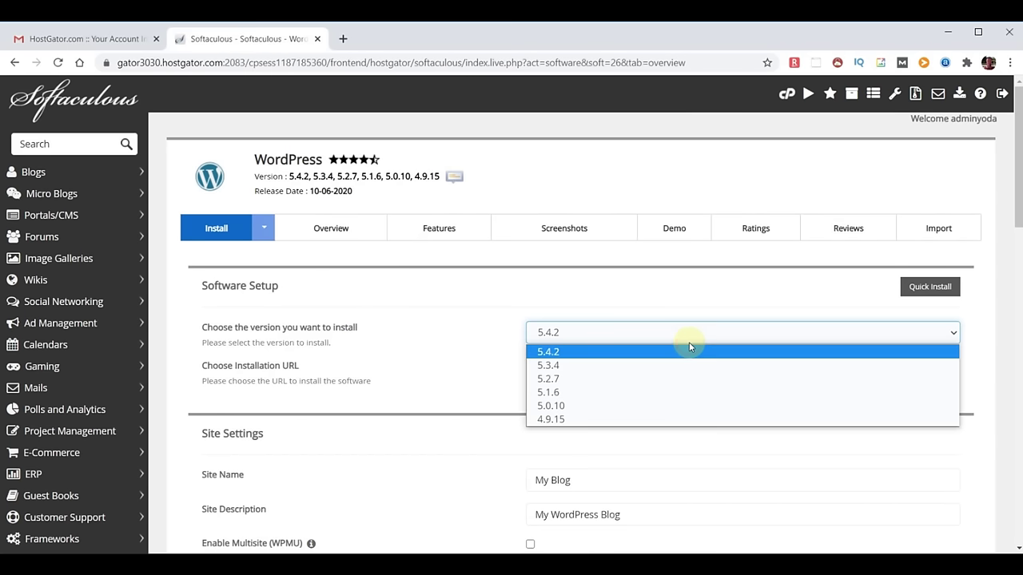
{"action": "left_click", "coordinate": [691, 350]}
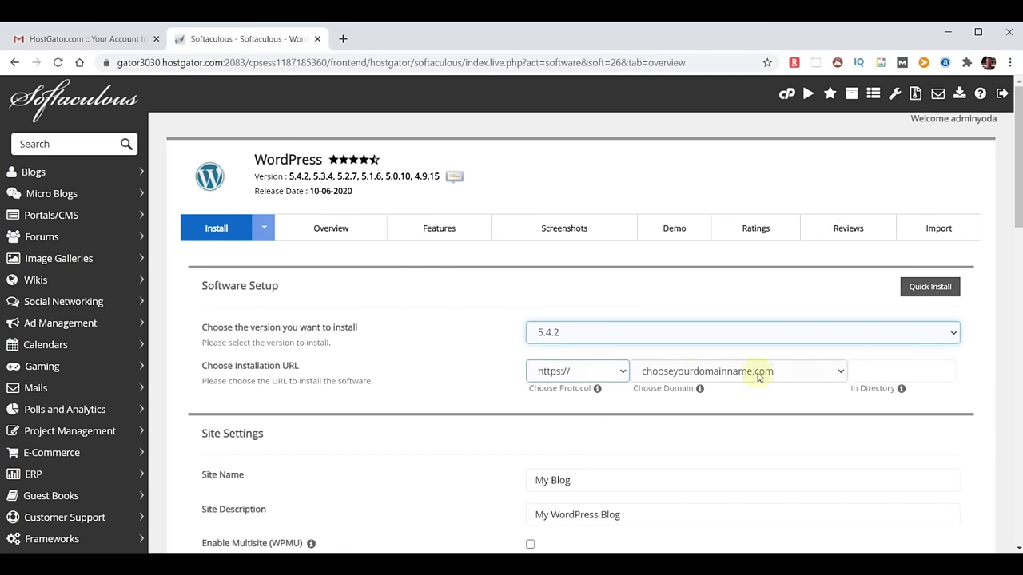
{"action": "left_click", "coordinate": [839, 375]}
{"action": "left_click", "coordinate": [839, 374]}
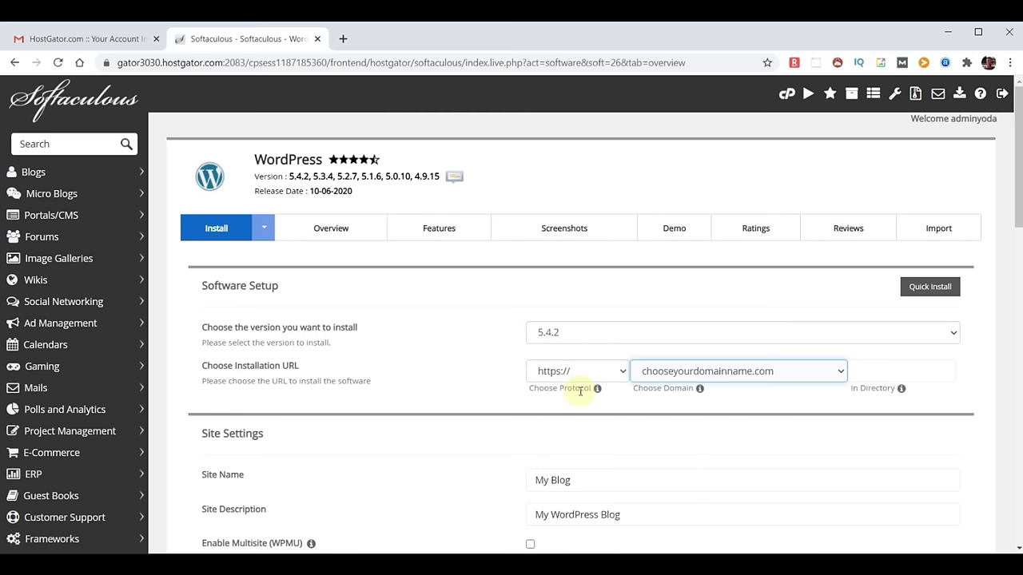
{"action": "left_click", "coordinate": [621, 372]}
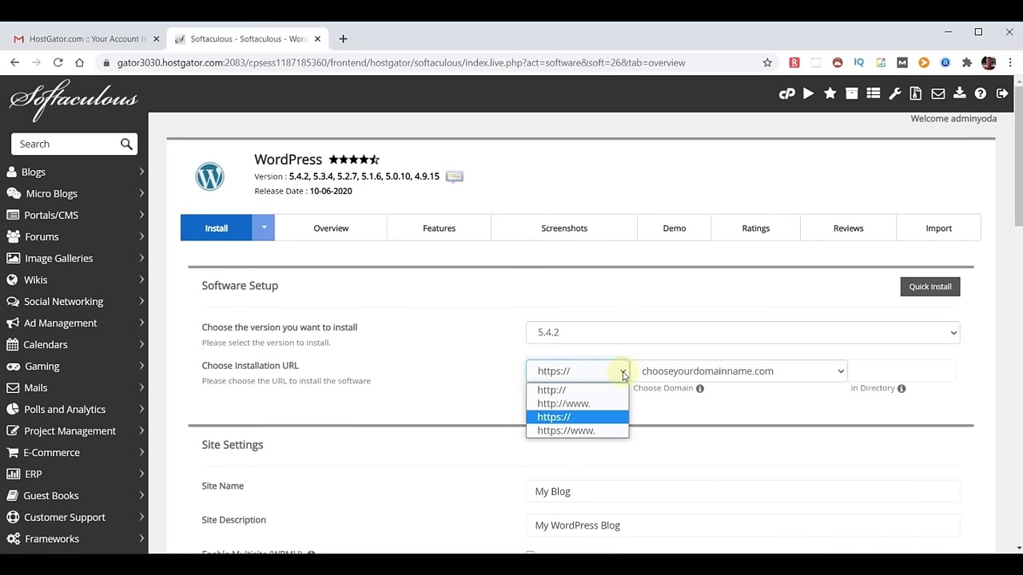
{"action": "left_click", "coordinate": [564, 389]}
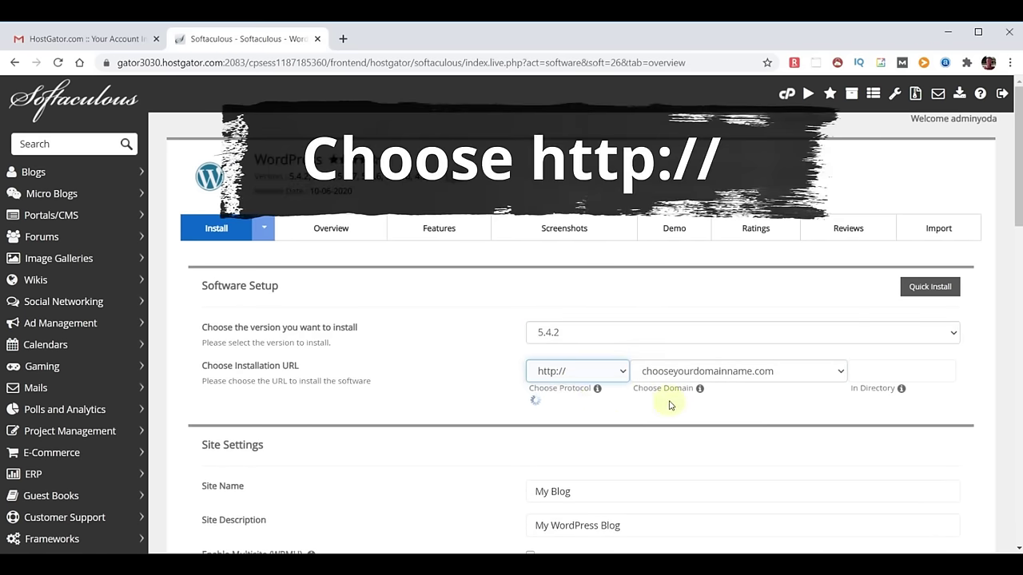
{"action": "scroll", "coordinate": [677, 297], "scroll_direction": "down", "scroll_amount": 3}
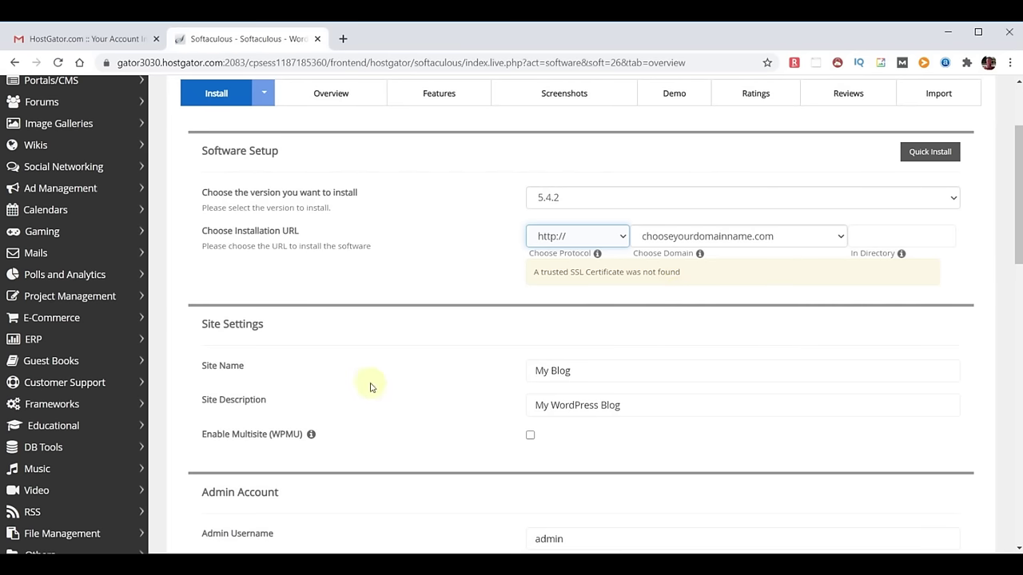
Change the site name to 'WebYoda' and the description to 'Free Online Courses'.
{"action": "left_click_drag", "start_coordinate": [595, 372], "coordinate": [476, 373]}
{"action": "type", "text": "WebYoda"}
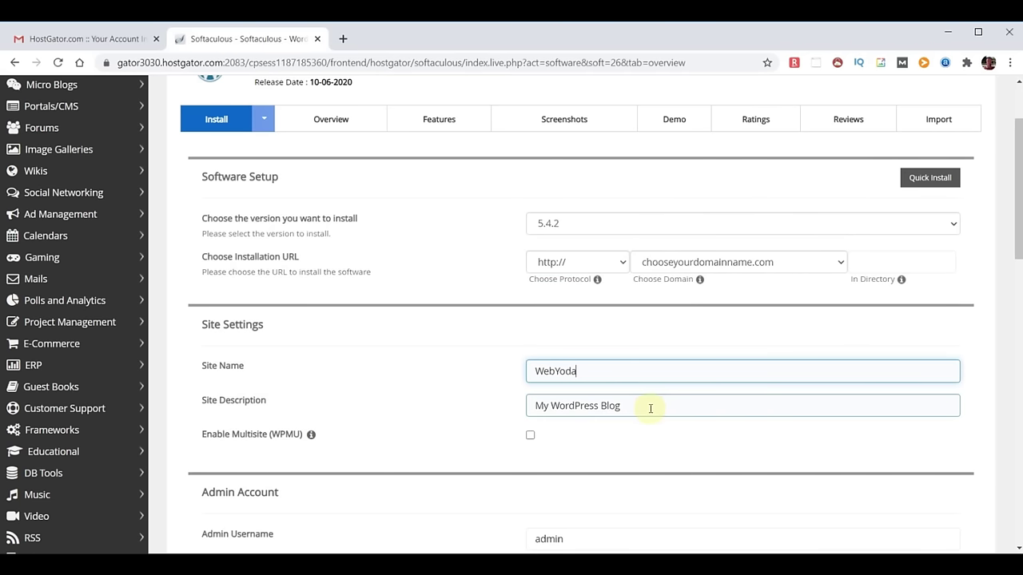
{"action": "left_click_drag", "start_coordinate": [649, 408], "coordinate": [399, 388]}
{"action": "type", "text": "Free Online Courses"}
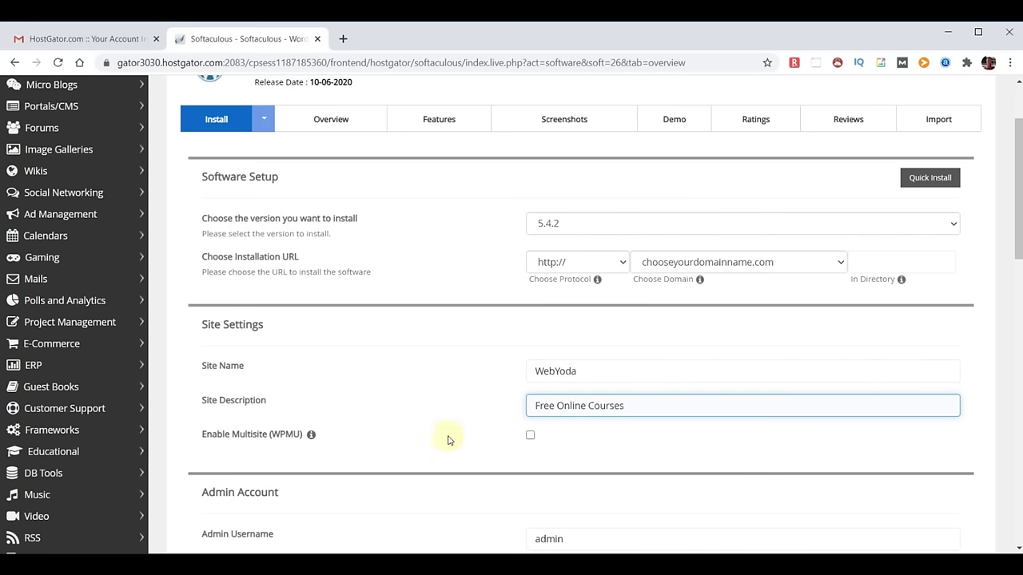
{"action": "scroll", "coordinate": [680, 434], "scroll_direction": "down", "scroll_amount": 3}
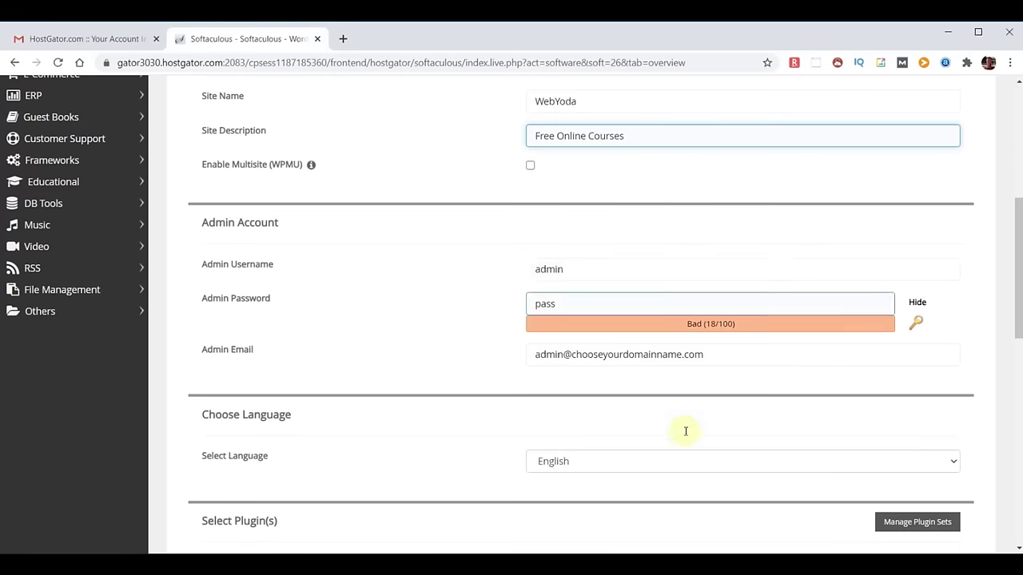
Enter a new admin username, paste a strong admin password and replace the admin e-mail.
{"action": "double_click", "coordinate": [598, 270]}
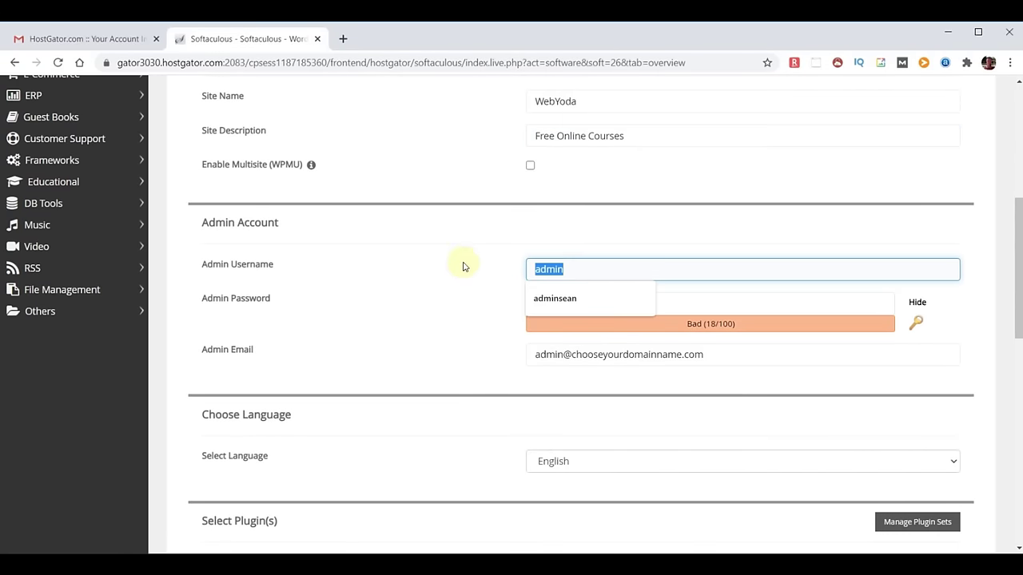
{"action": "type", "text": "yodauser"}
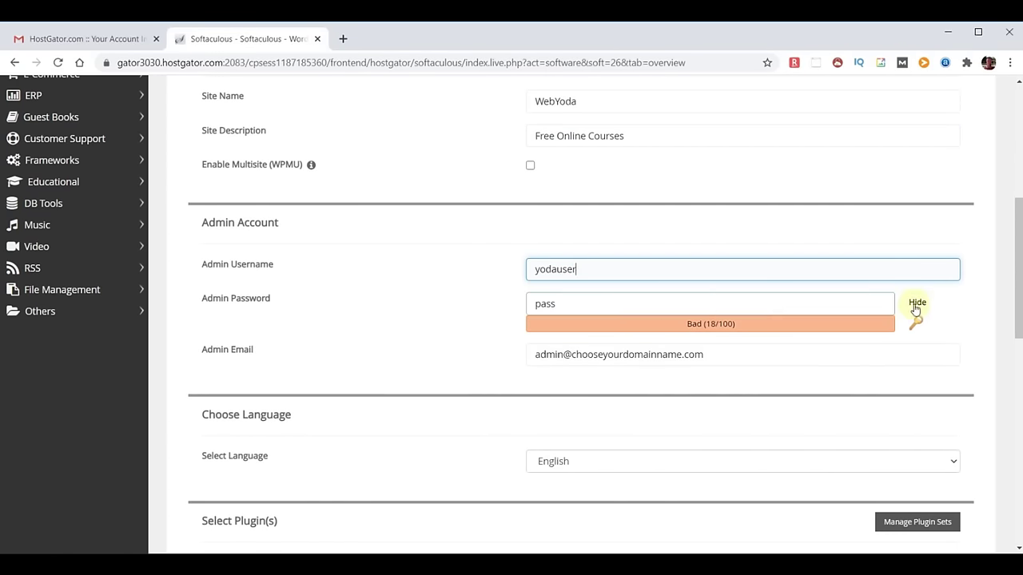
{"action": "left_click", "coordinate": [916, 304]}
{"action": "left_click", "coordinate": [564, 303]}
{"action": "key", "text": "ctrl+v"}
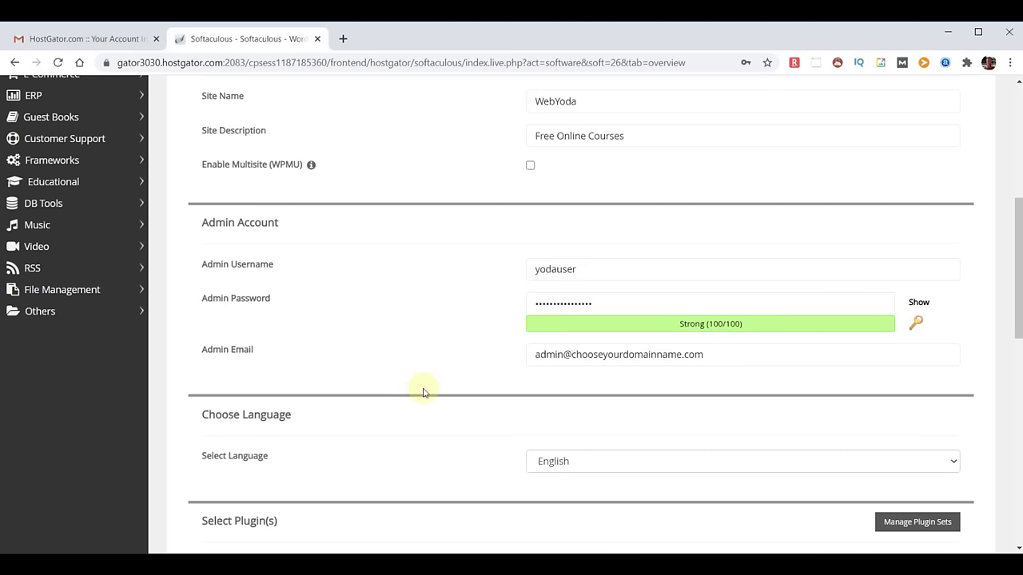
{"action": "left_click_drag", "start_coordinate": [200, 350], "coordinate": [324, 354]}
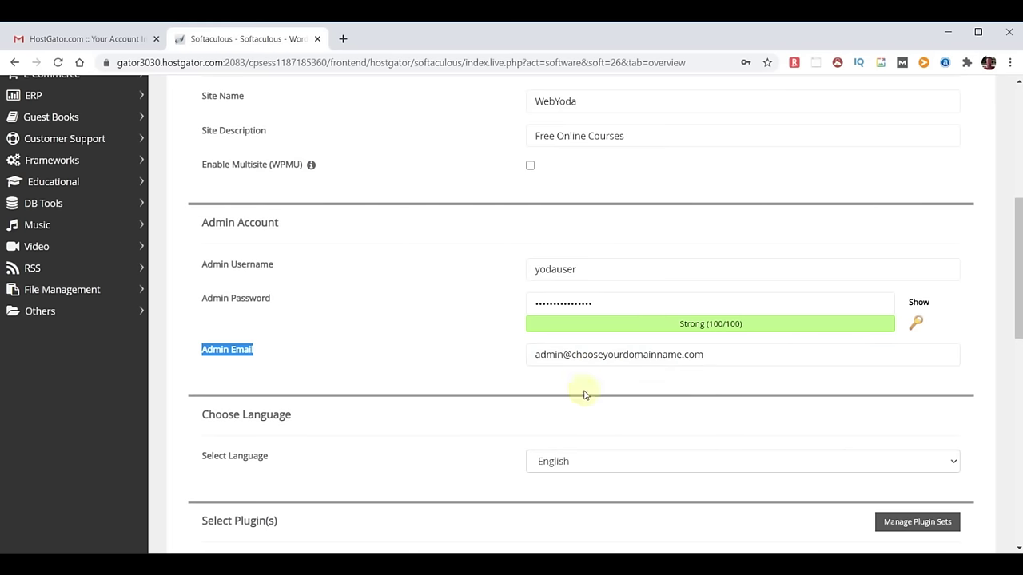
{"action": "left_click_drag", "start_coordinate": [742, 360], "coordinate": [297, 342]}
{"action": "key", "text": "ctrl+c"}
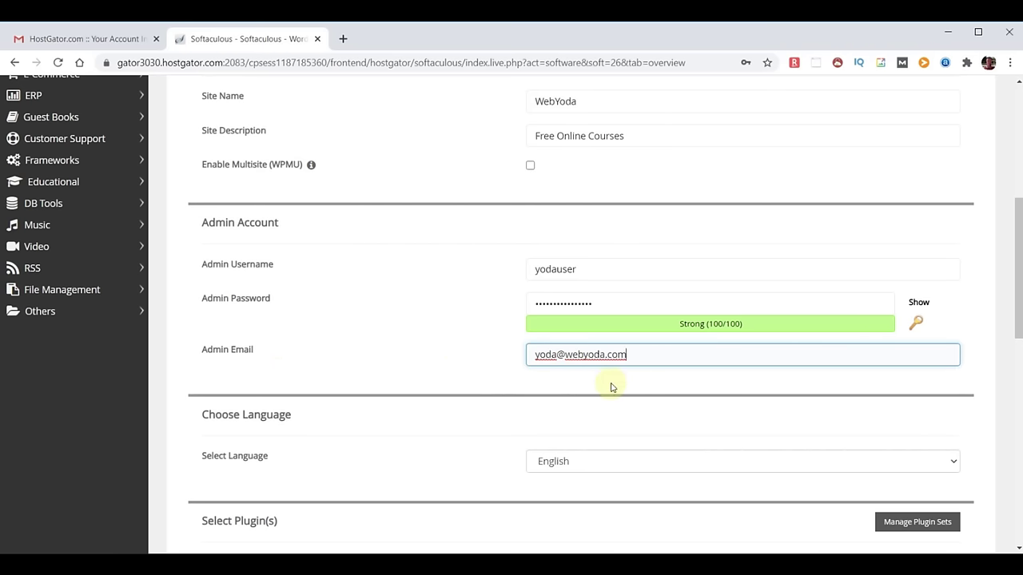
{"action": "scroll", "coordinate": [486, 320], "scroll_direction": "down", "scroll_amount": 2}
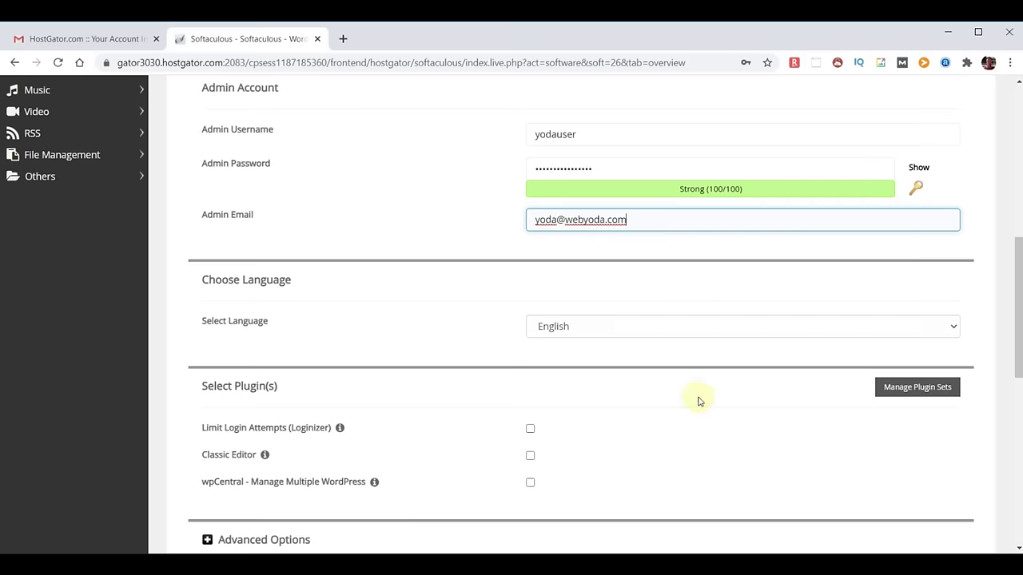
{"action": "scroll", "coordinate": [751, 392], "scroll_direction": "down", "scroll_amount": 2}
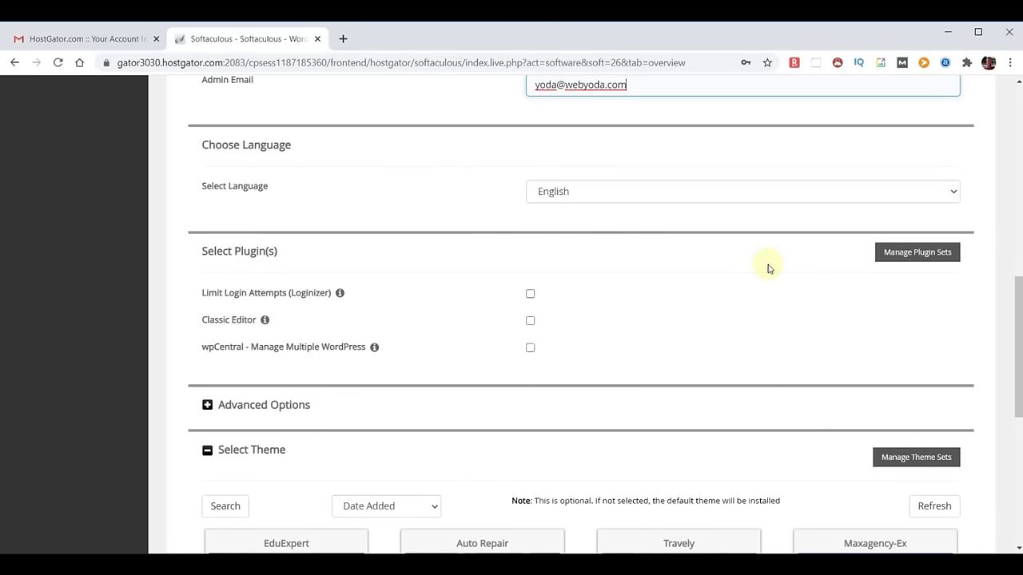
Send installation details to the admin address and start the install with the default theme.
{"action": "scroll", "coordinate": [767, 269], "scroll_direction": "down", "scroll_amount": 2}
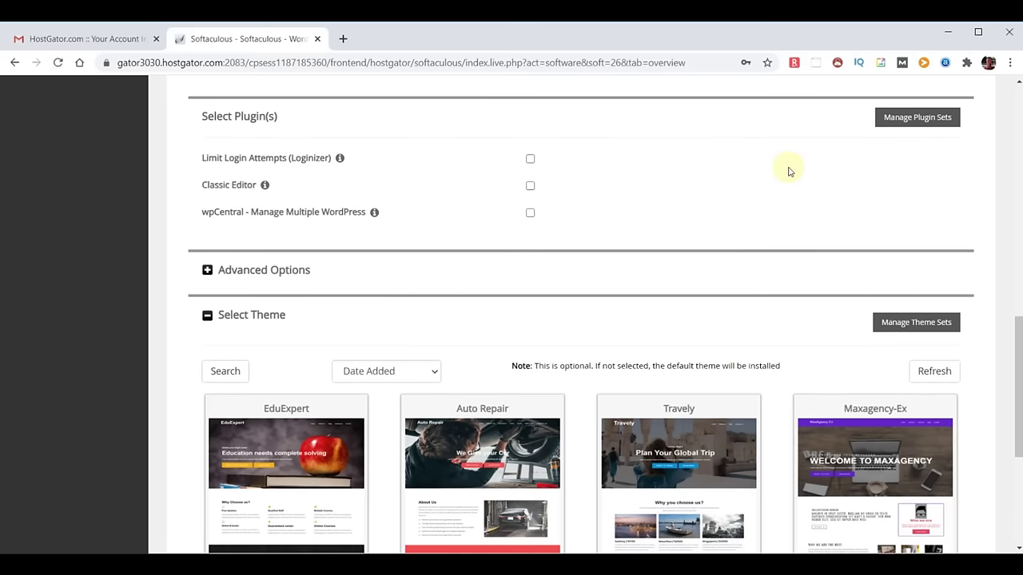
{"action": "scroll", "coordinate": [788, 171], "scroll_direction": "down", "scroll_amount": 3}
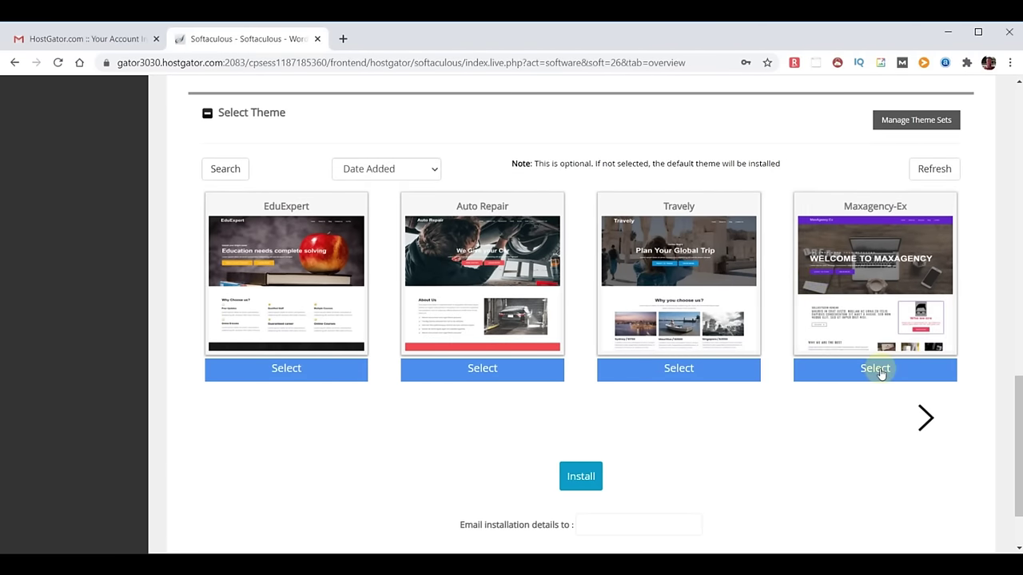
{"action": "scroll", "coordinate": [879, 373], "scroll_direction": "down", "scroll_amount": 2}
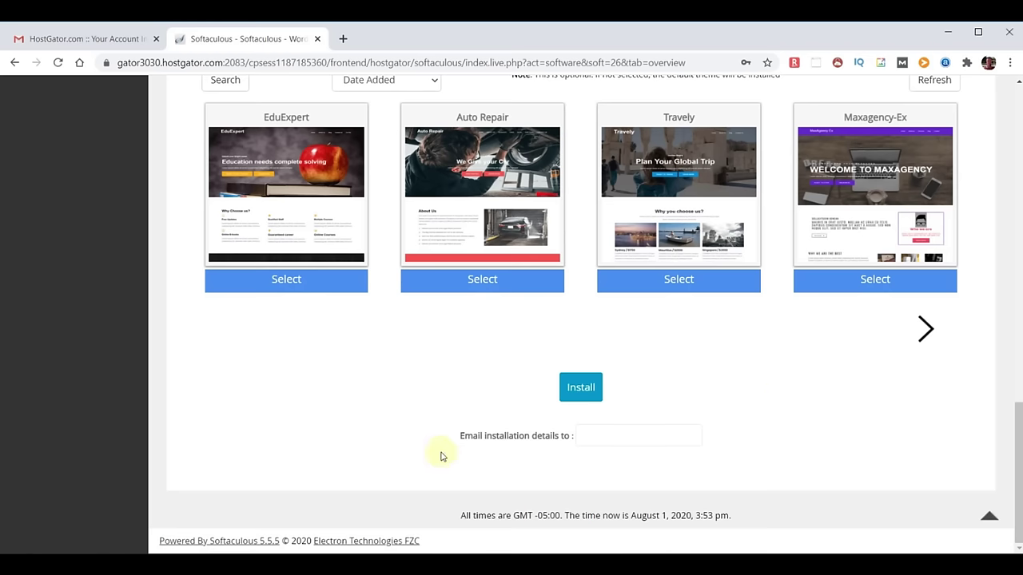
{"action": "left_click", "coordinate": [580, 435]}
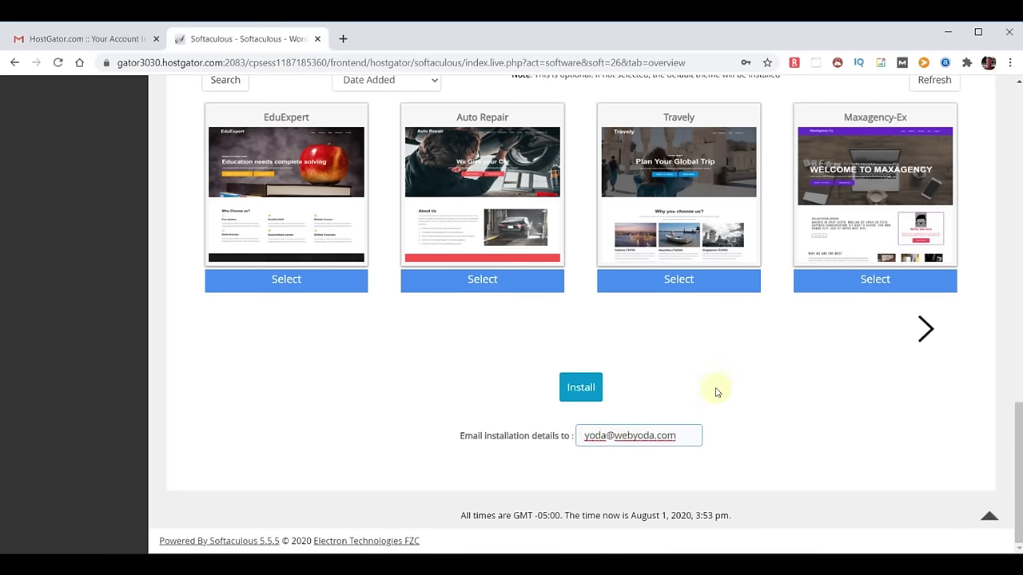
{"action": "left_click", "coordinate": [580, 388]}
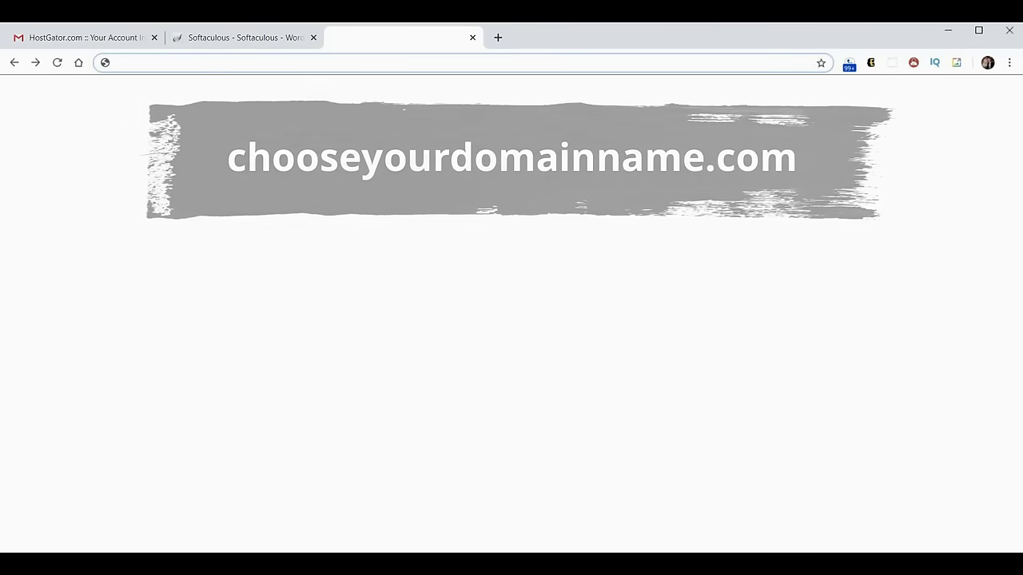
Load chooseyourdomainname.com in the new tab to view the freshly installed site.
{"action": "type", "text": "chooseyourdomainname.com"}
{"action": "key", "text": "Return"}
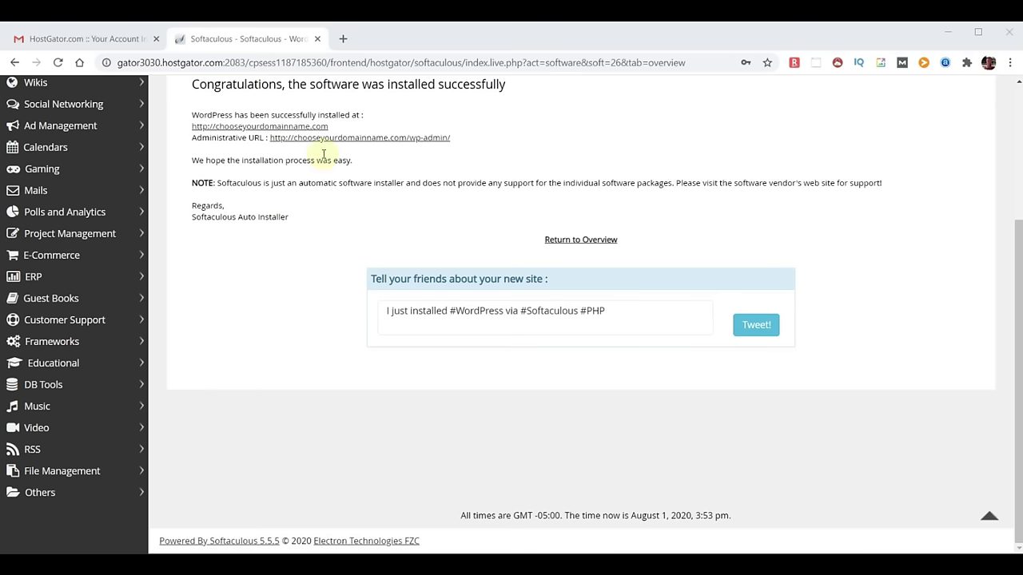
Open the new site in a fresh tab and go to its /wp-admin login page.
{"action": "left_click", "coordinate": [344, 38]}
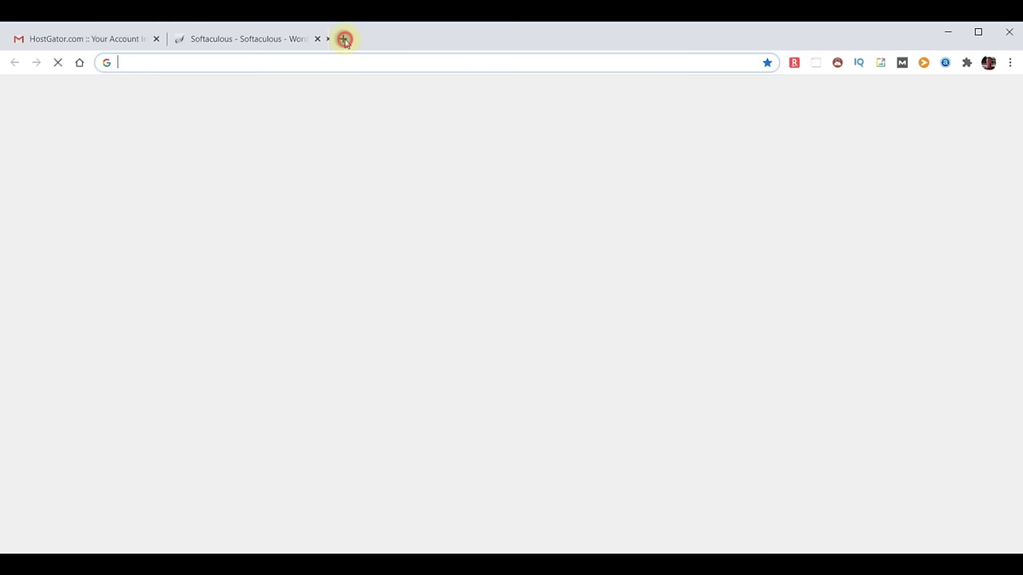
{"action": "key", "text": "ctrl+v"}
{"action": "key", "text": "Return"}
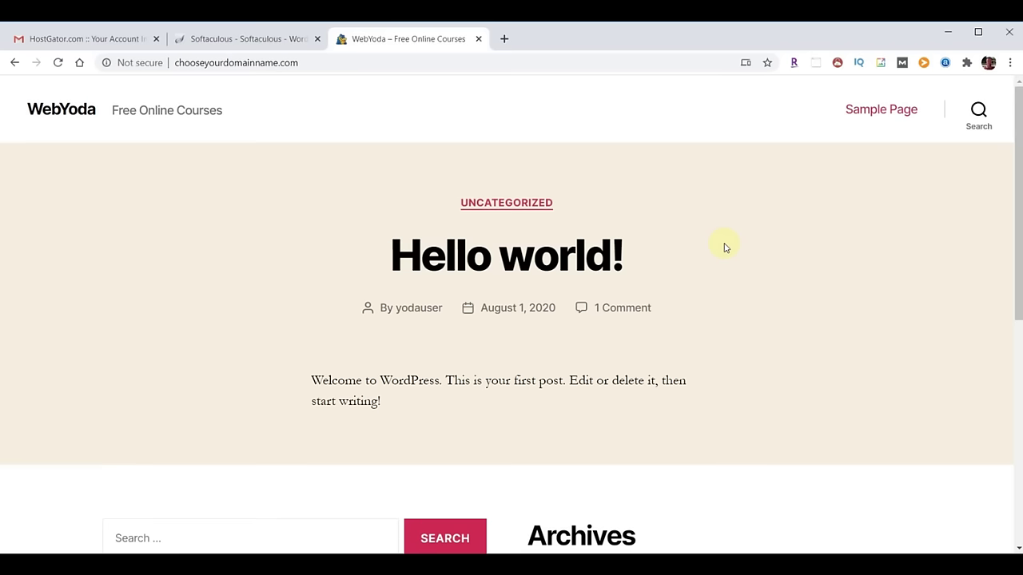
{"action": "left_click", "coordinate": [336, 63]}
{"action": "key", "text": "End"}
{"action": "type", "text": "/"}
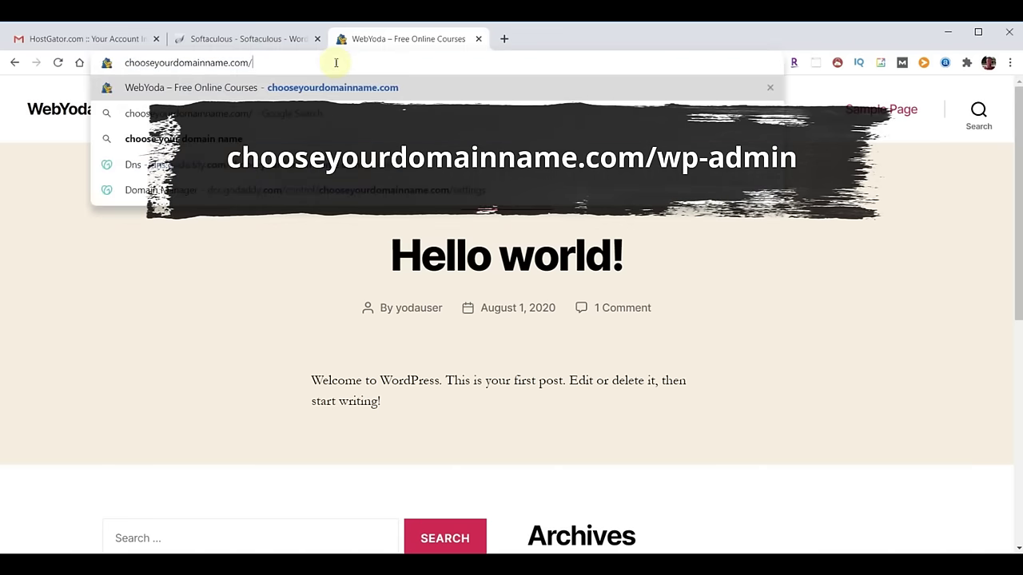
{"action": "type", "text": "wp-admin"}
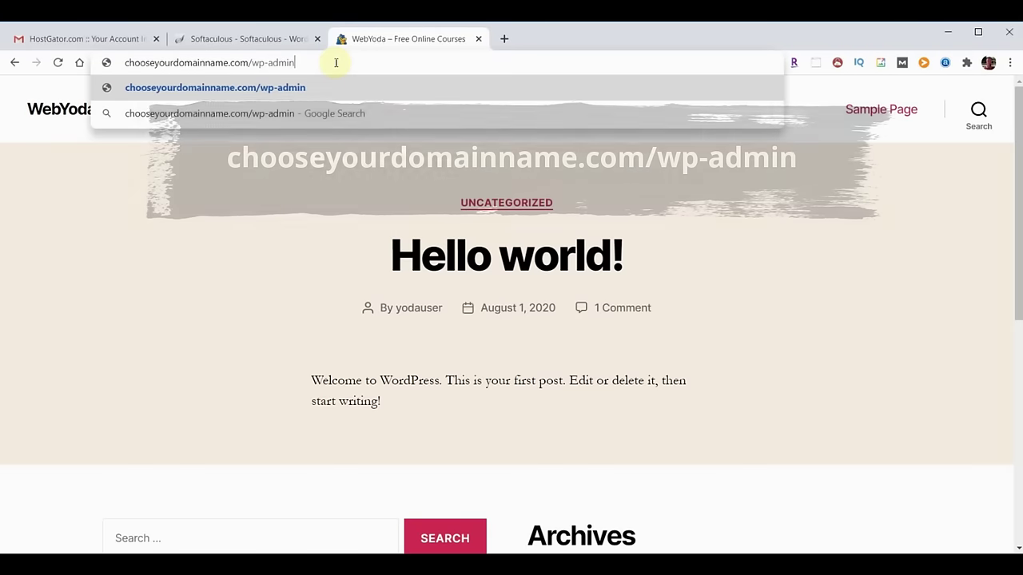
{"action": "key", "text": "Return"}
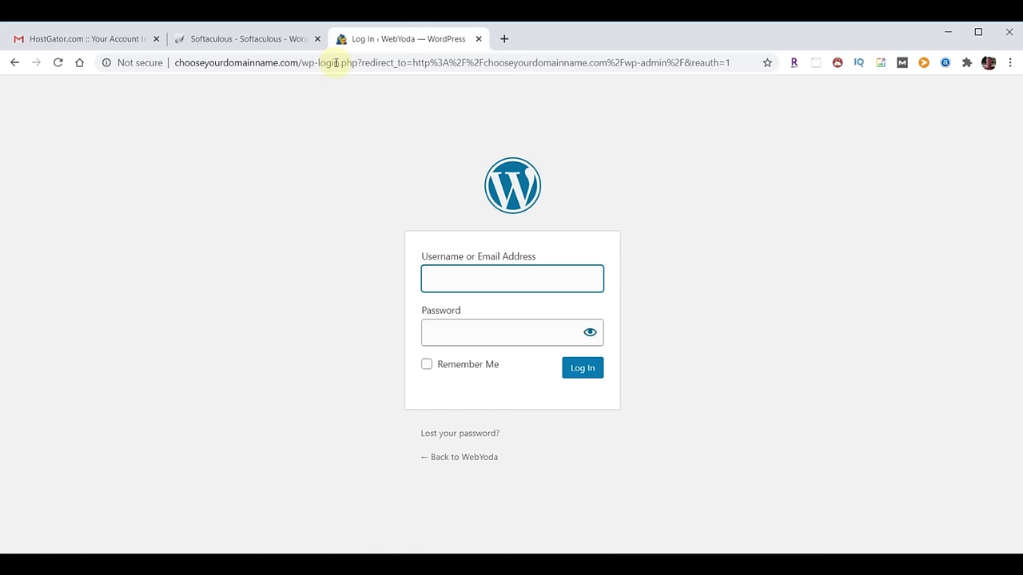
Log in to WordPress admin with the new admin username and pasted password.
{"action": "type", "text": "yodauser"}
{"action": "key", "text": "Tab"}
{"action": "left_click", "coordinate": [456, 336]}
{"action": "key", "text": "ctrl+v"}
{"action": "left_click", "coordinate": [582, 368]}
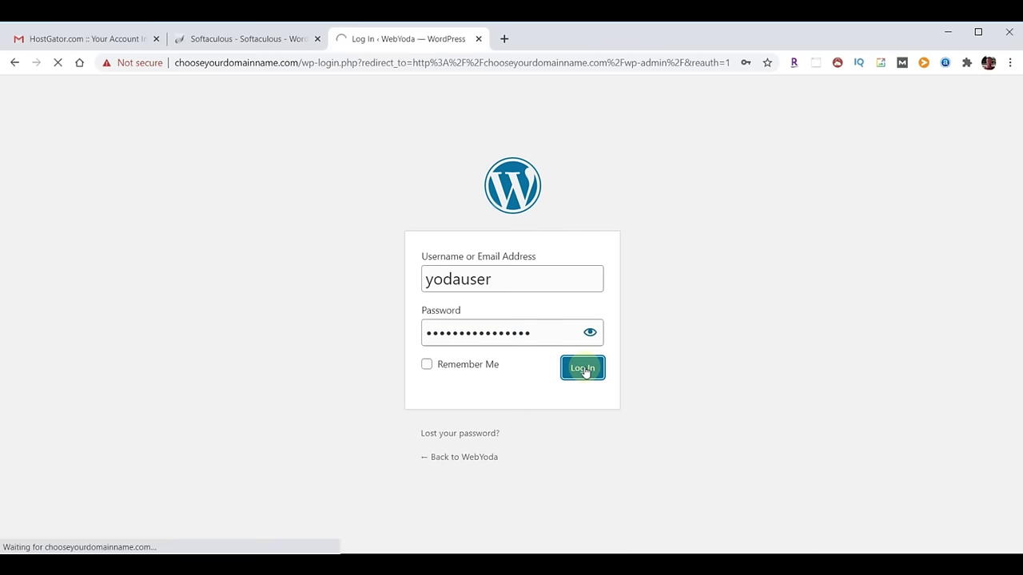
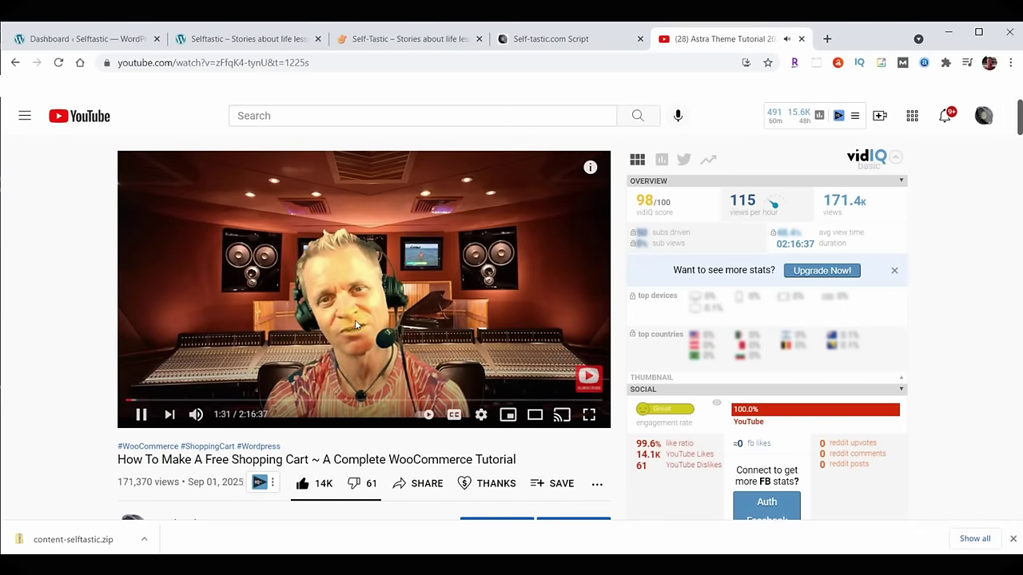
Slow the tutorial video's playback speed to 0.75.
{"action": "left_click", "coordinate": [481, 414]}
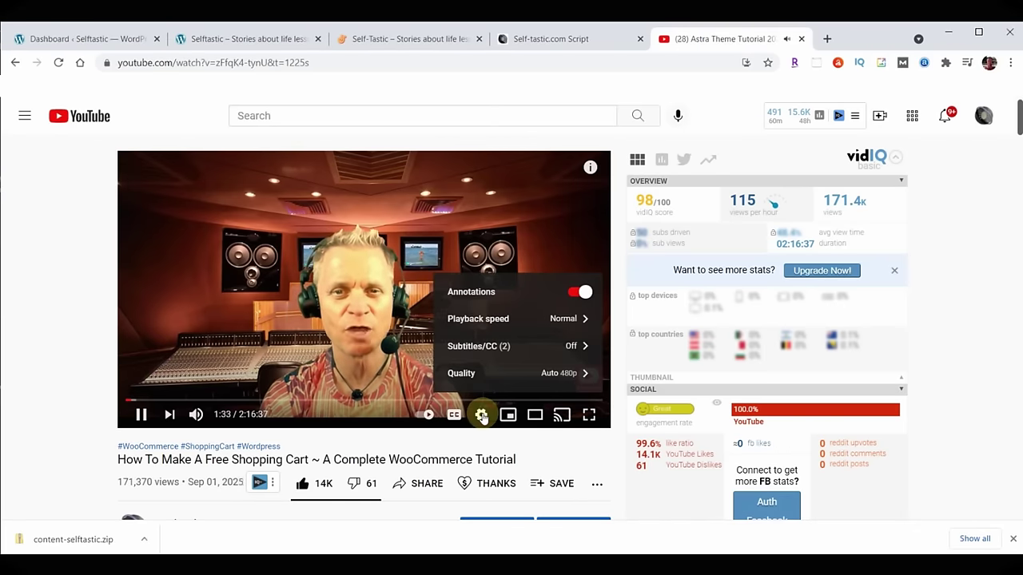
{"action": "left_click", "coordinate": [489, 318]}
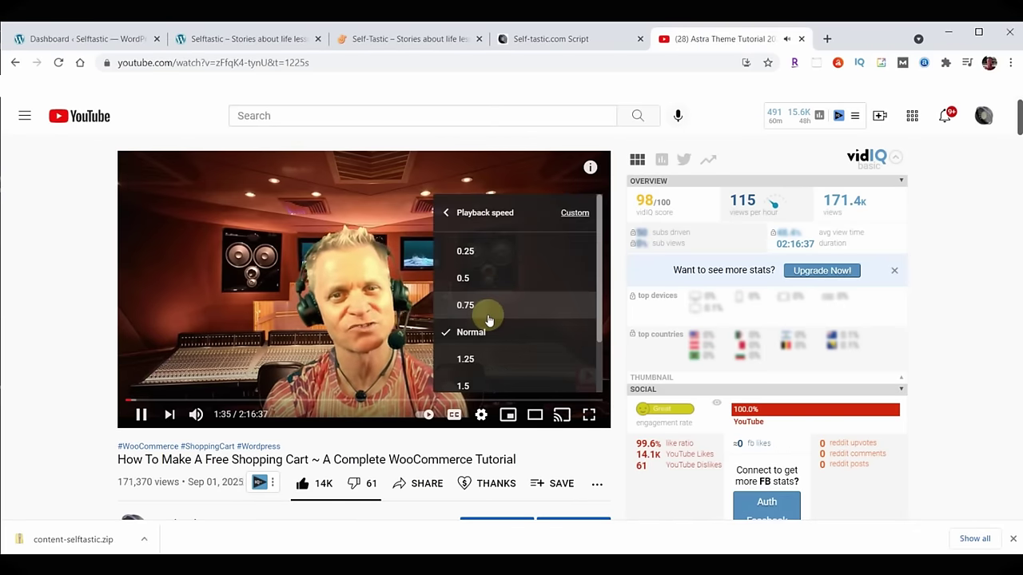
{"action": "left_click", "coordinate": [481, 308]}
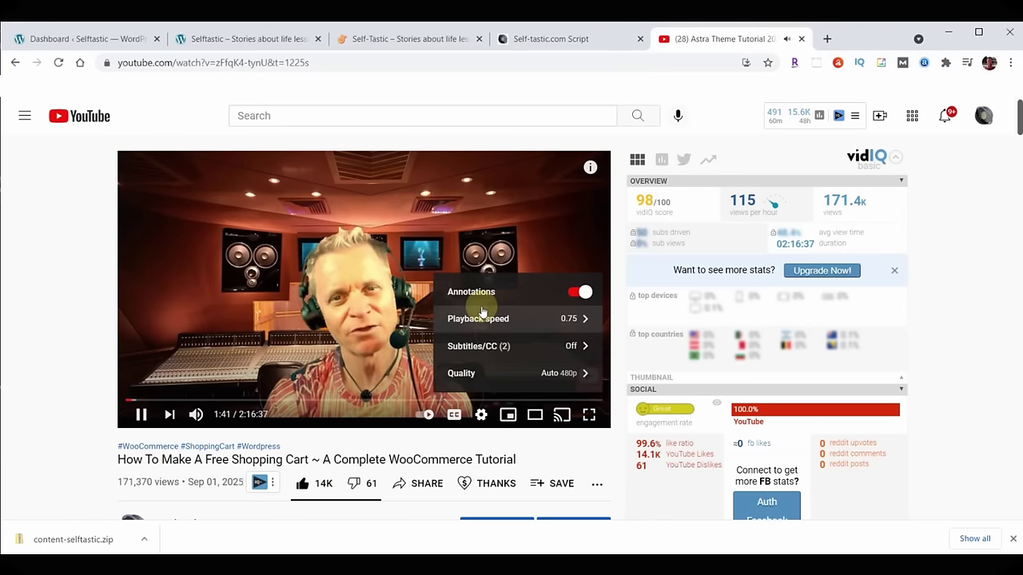
Restore Normal playback speed and scroll down toward the description's TIMESTAMPS list.
{"action": "left_click", "coordinate": [475, 319]}
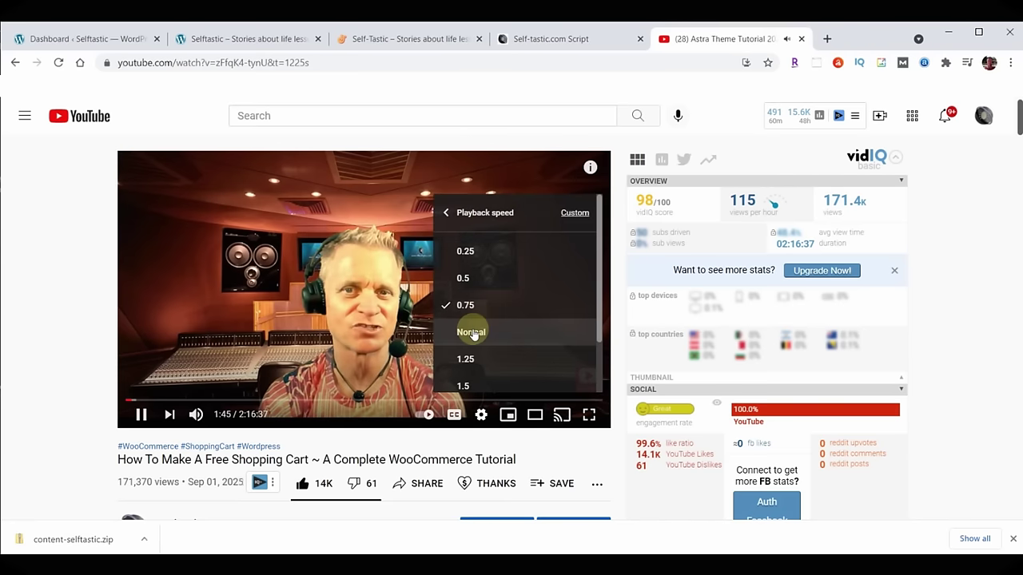
{"action": "left_click", "coordinate": [472, 332]}
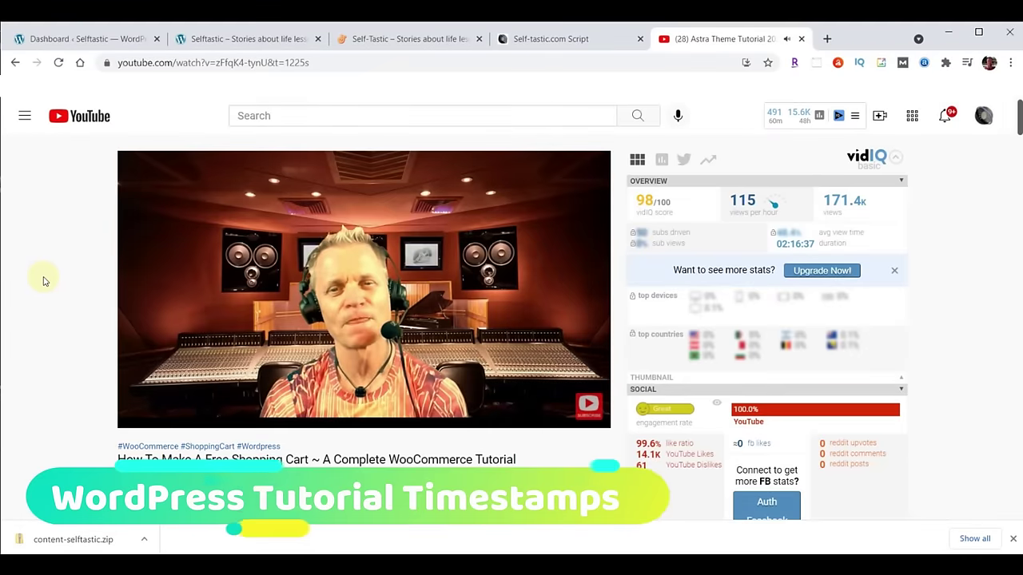
{"action": "scroll", "coordinate": [44, 280], "scroll_direction": "down", "scroll_amount": 7}
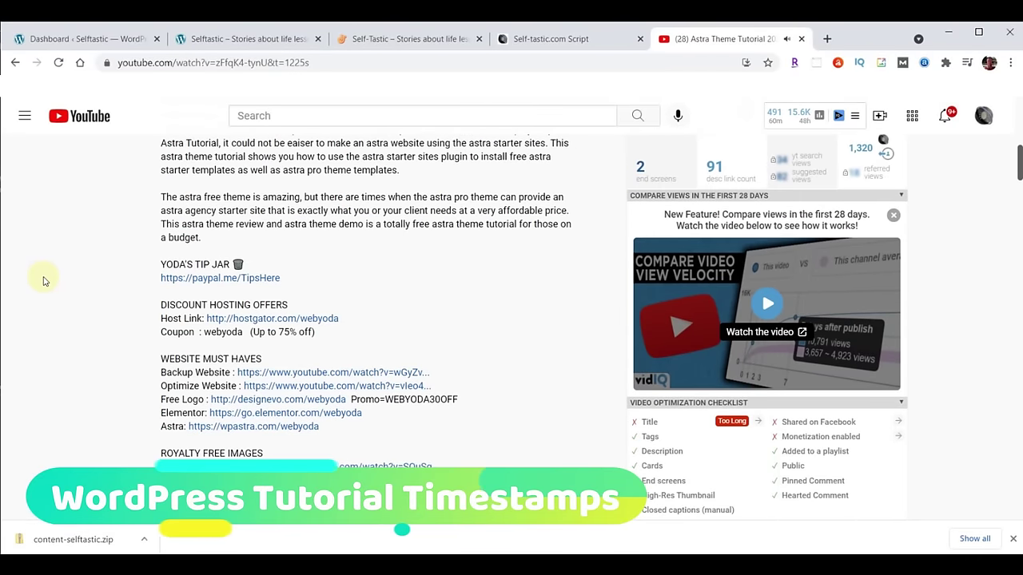
{"action": "scroll", "coordinate": [44, 280], "scroll_direction": "down", "scroll_amount": 8}
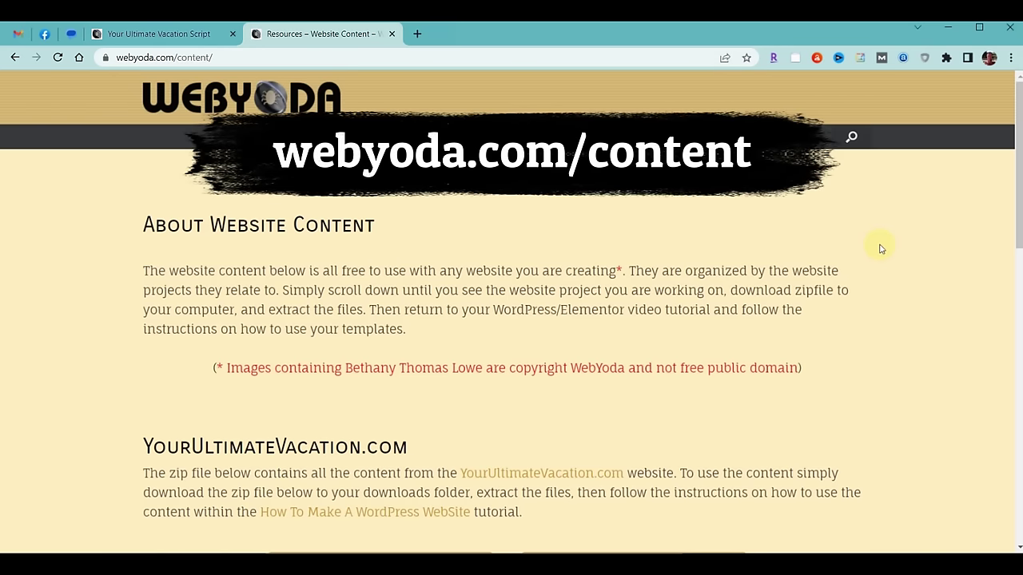
Download content-YUV.zip from the WebYoda content page and show it in its Downloads folder.
{"action": "scroll", "coordinate": [879, 248], "scroll_direction": "down", "scroll_amount": 3}
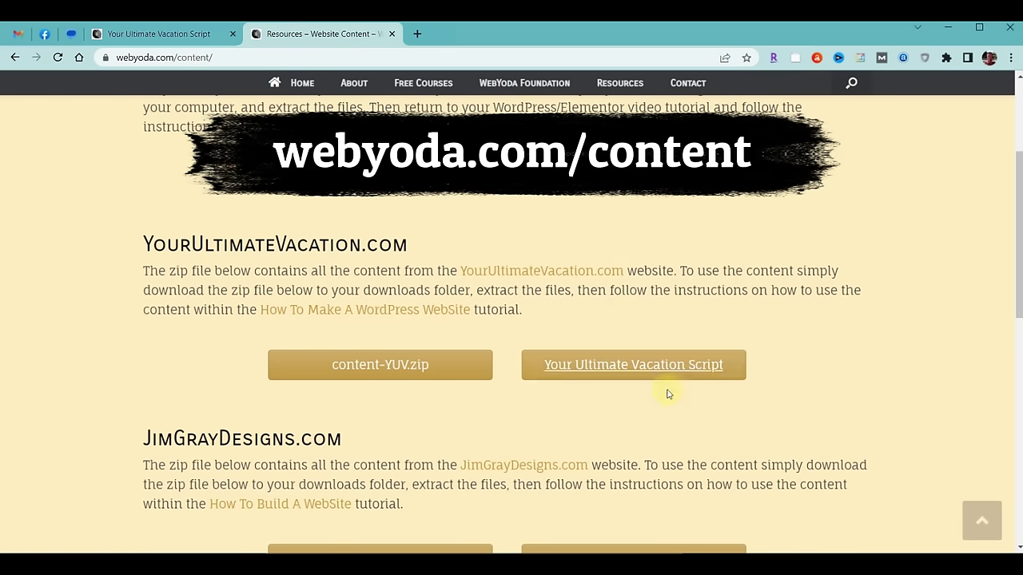
{"action": "left_click", "coordinate": [379, 366]}
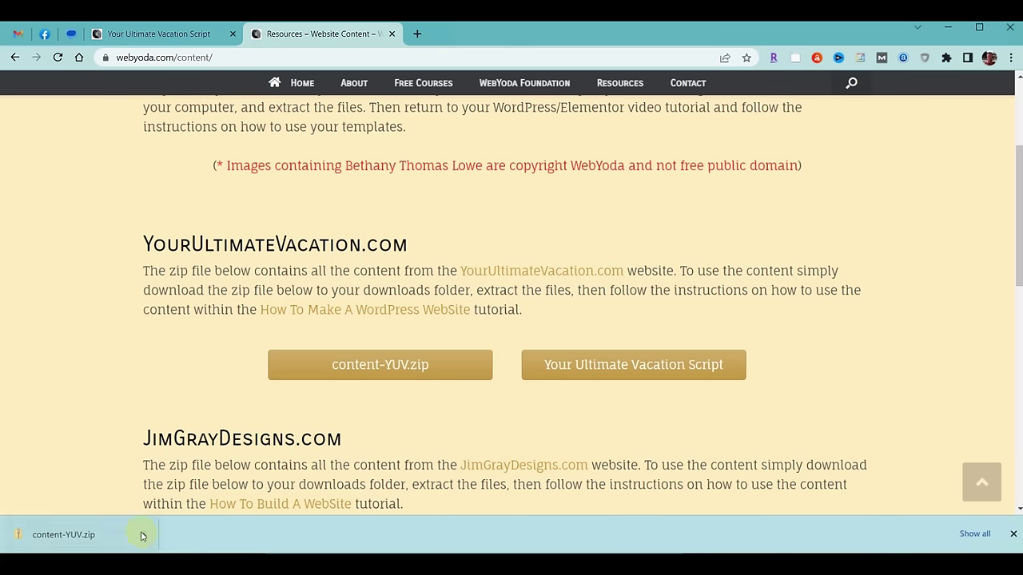
{"action": "left_click", "coordinate": [142, 534]}
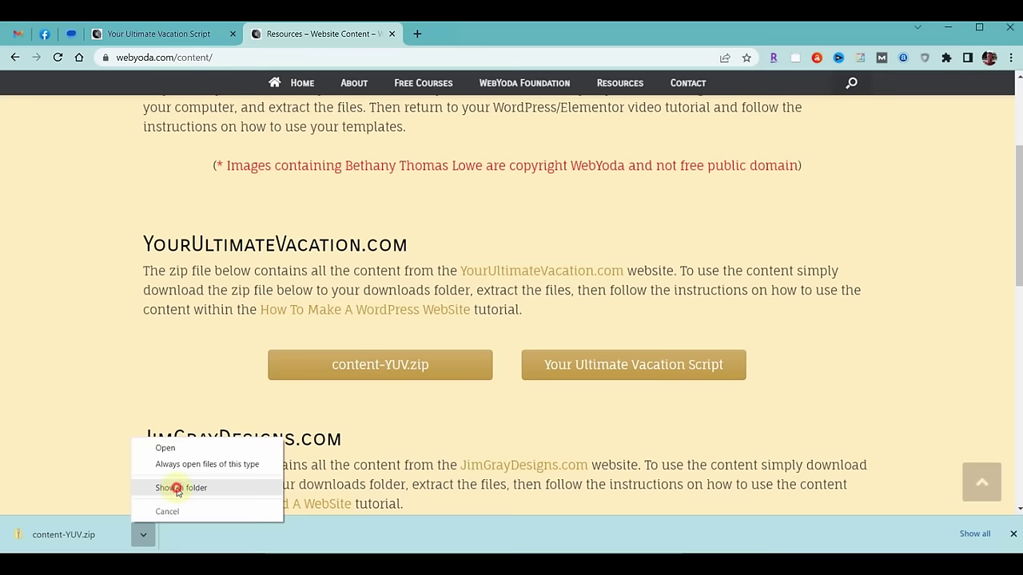
{"action": "left_click", "coordinate": [174, 486]}
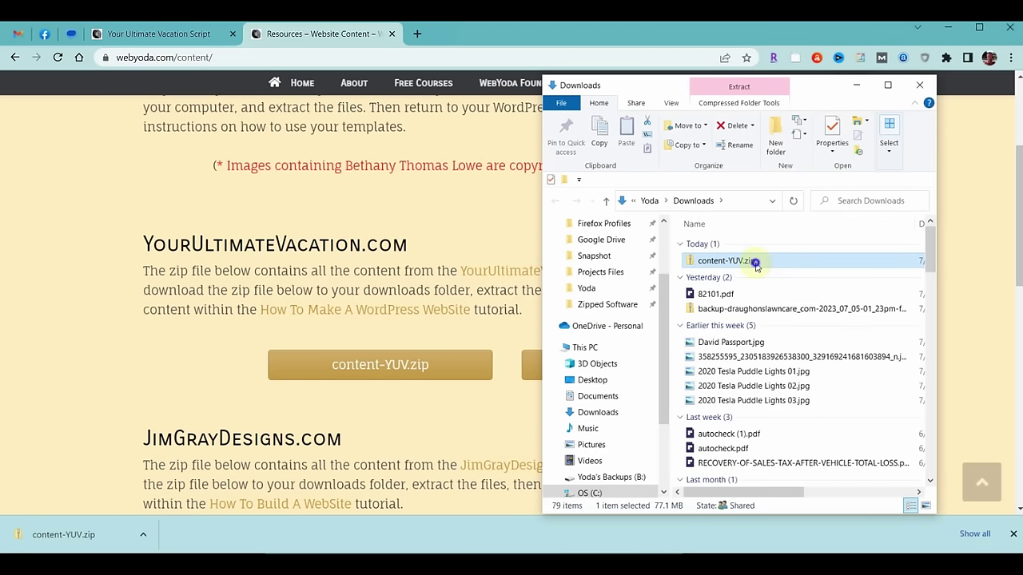
Extract content-YUV.zip into a content-YUV folder, then close the Downloads window.
{"action": "right_click", "coordinate": [755, 266]}
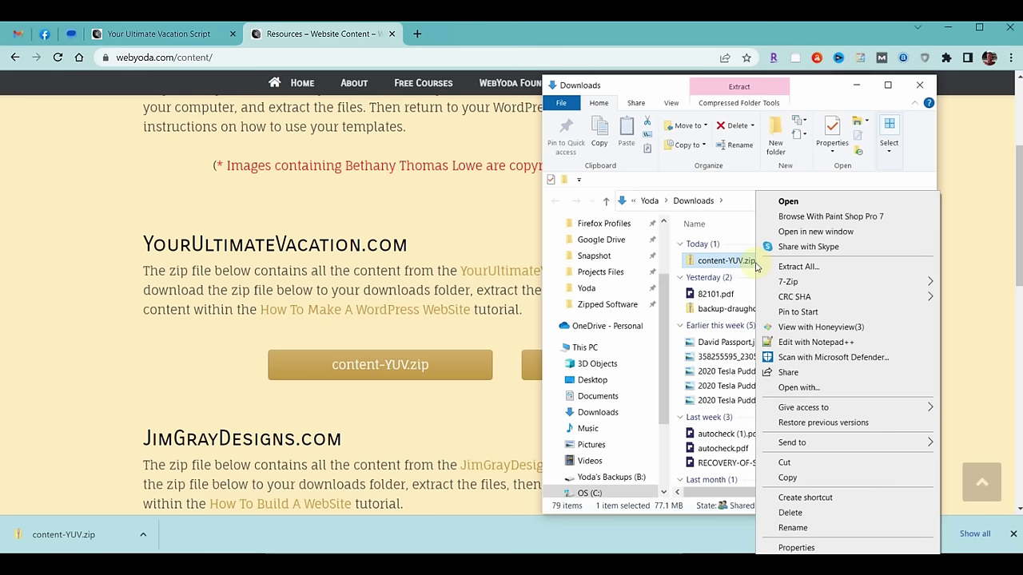
{"action": "left_click", "coordinate": [799, 266]}
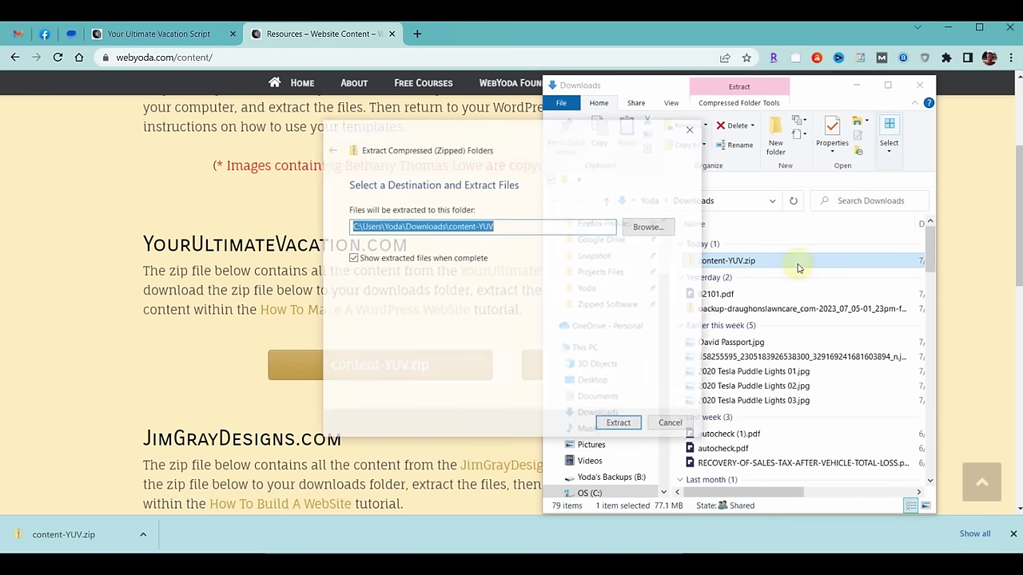
{"action": "left_click", "coordinate": [618, 426]}
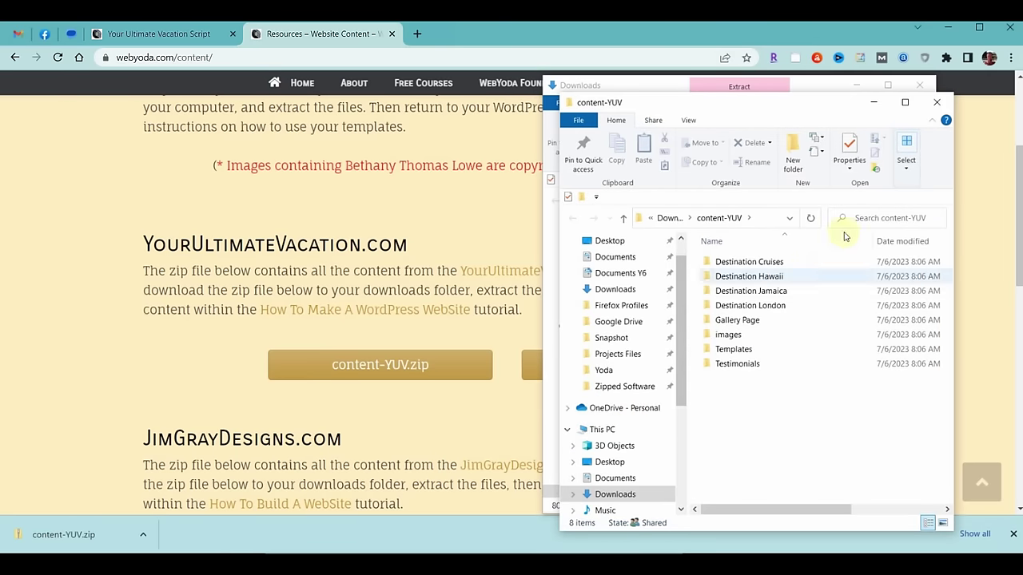
{"action": "left_click", "coordinate": [918, 85]}
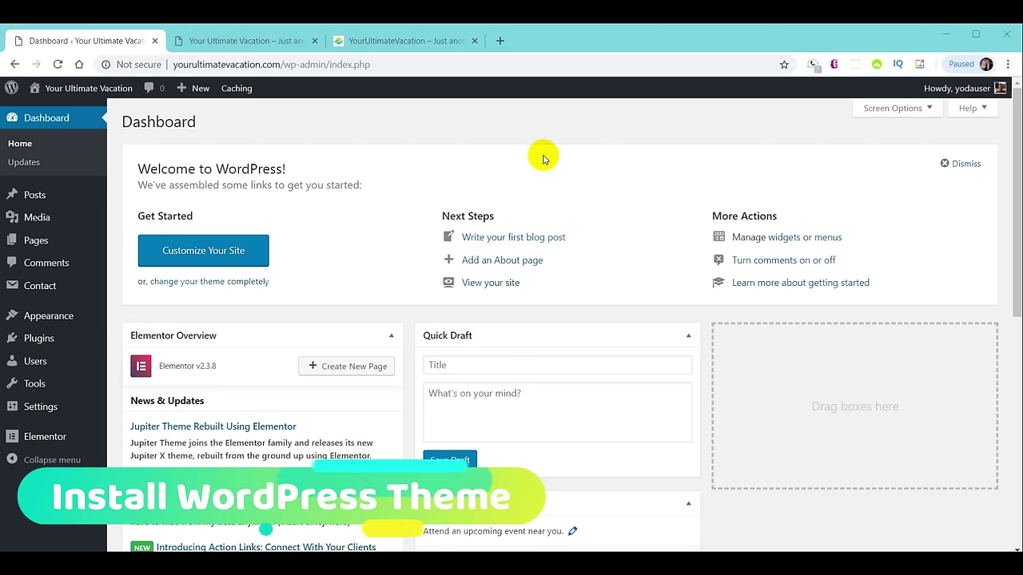
Go to Appearance > Themes to list installed themes, then start a new blank browser tab.
{"action": "mouse_move", "coordinate": [59, 317]}
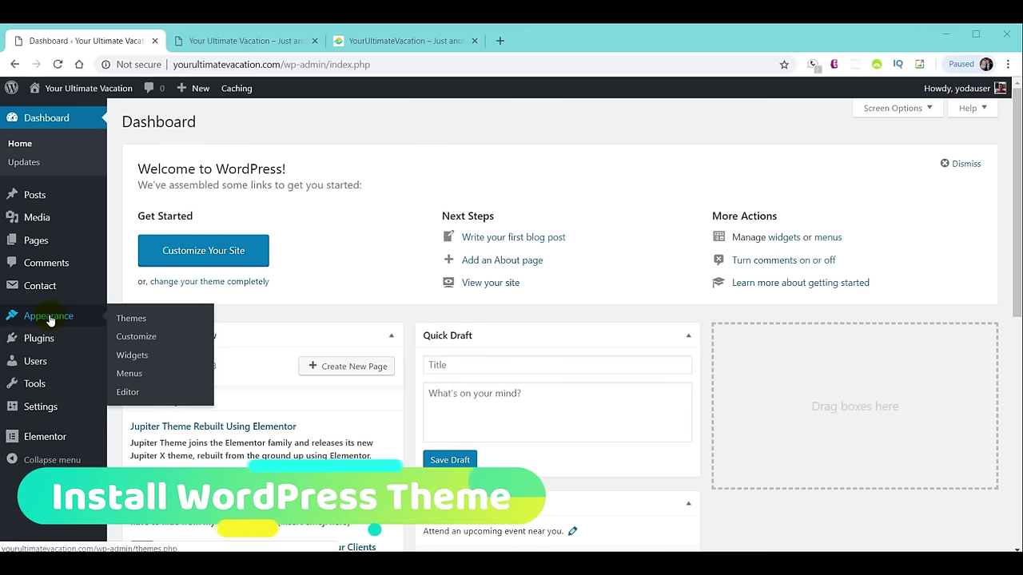
{"action": "left_click", "coordinate": [133, 320]}
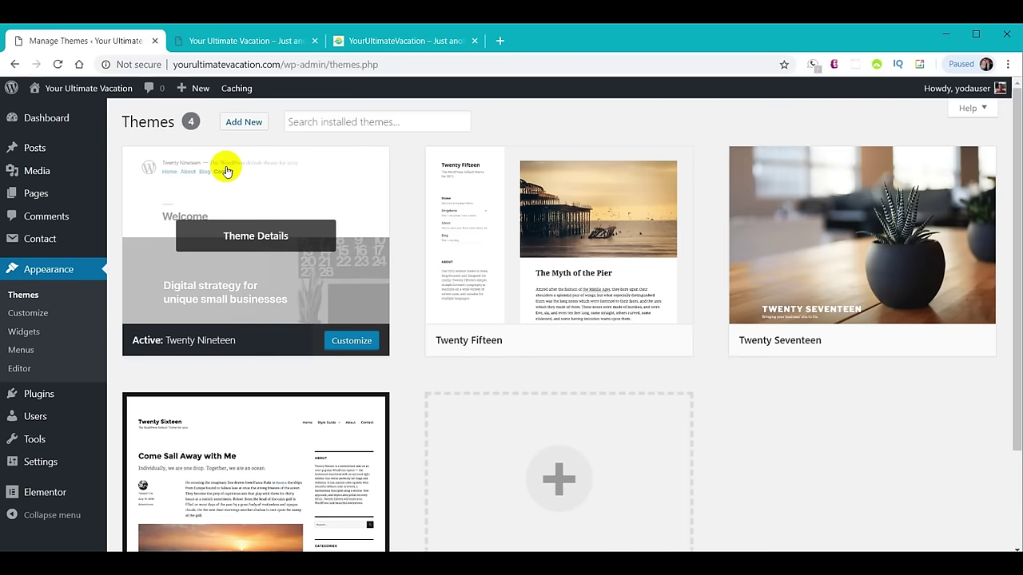
{"action": "left_click", "coordinate": [499, 40]}
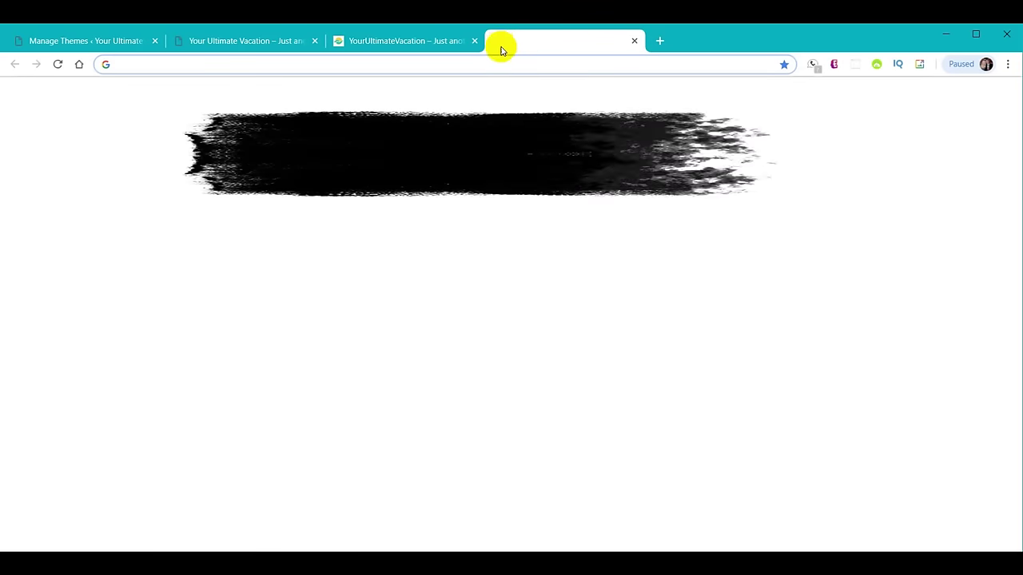
Load webyoda.com/themes and download the OceanWP Theme zip for YourUltimateVacation.com.
{"action": "type", "text": "webyoda"}
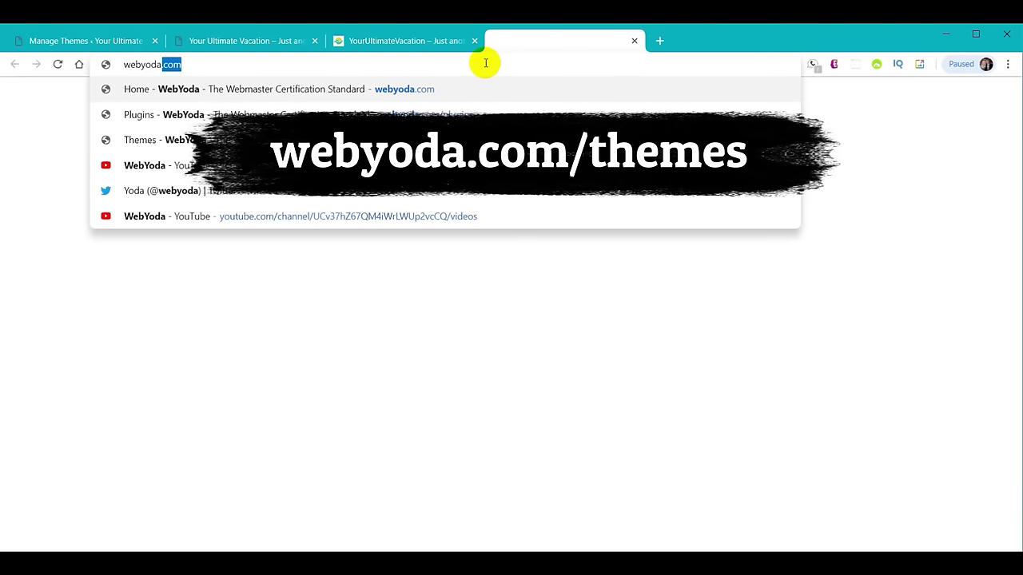
{"action": "type", "text": ".com/t"}
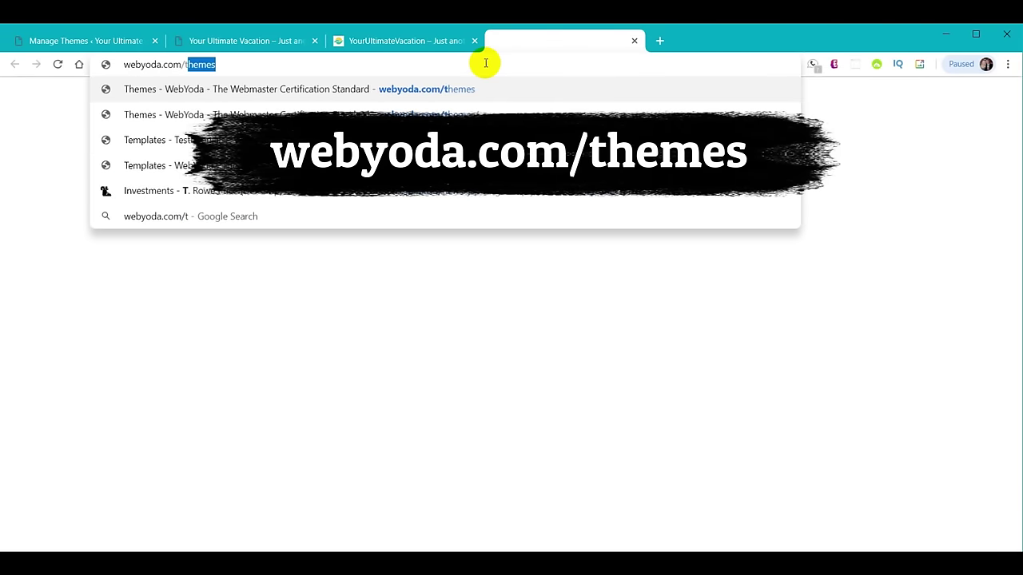
{"action": "key", "text": "Return"}
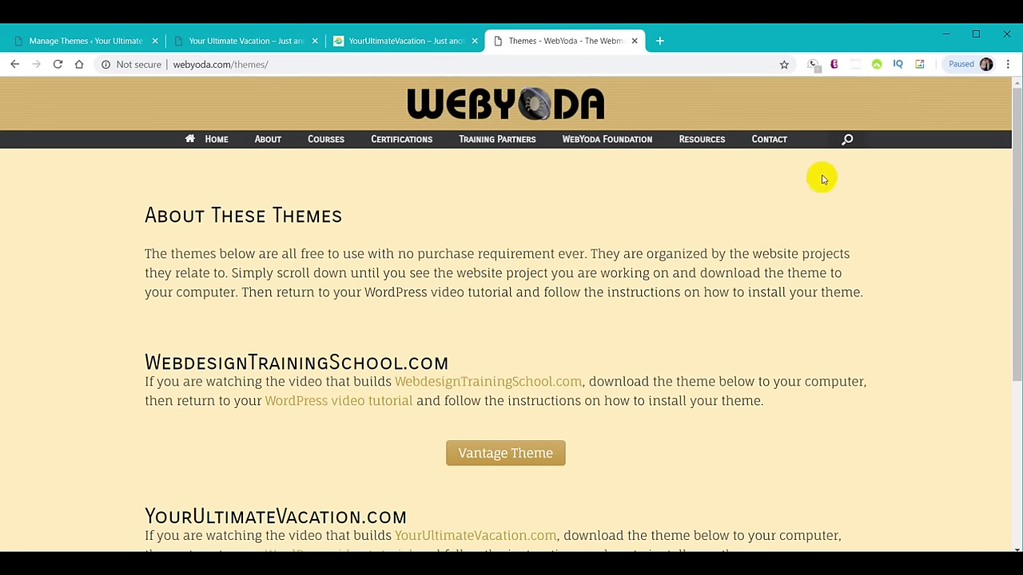
{"action": "scroll", "coordinate": [796, 296], "scroll_direction": "down", "scroll_amount": 3}
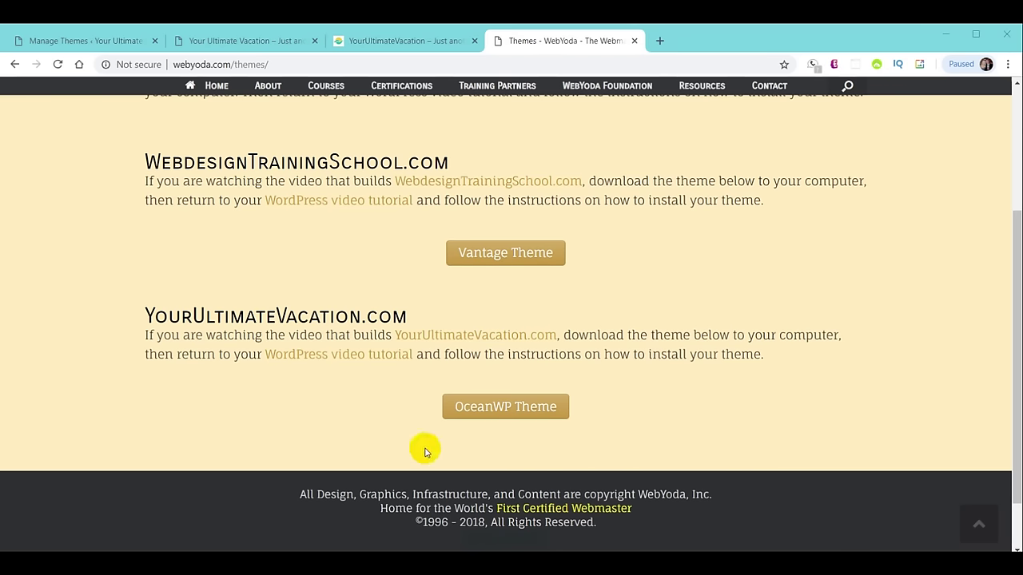
{"action": "left_click", "coordinate": [496, 412]}
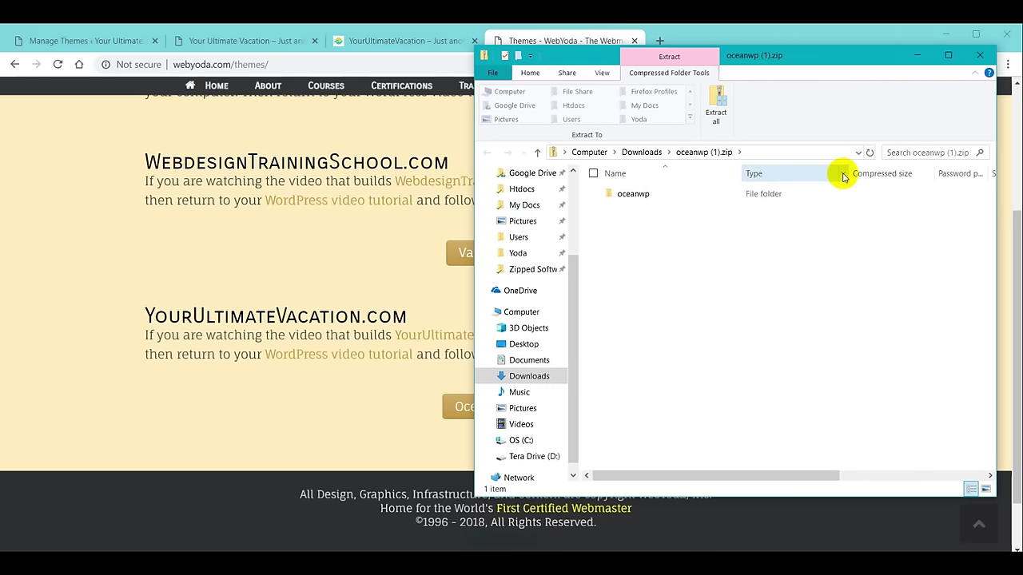
Close the oceanwp (1).zip Explorer window and the Themes - WebYoda tab.
{"action": "left_click", "coordinate": [981, 55]}
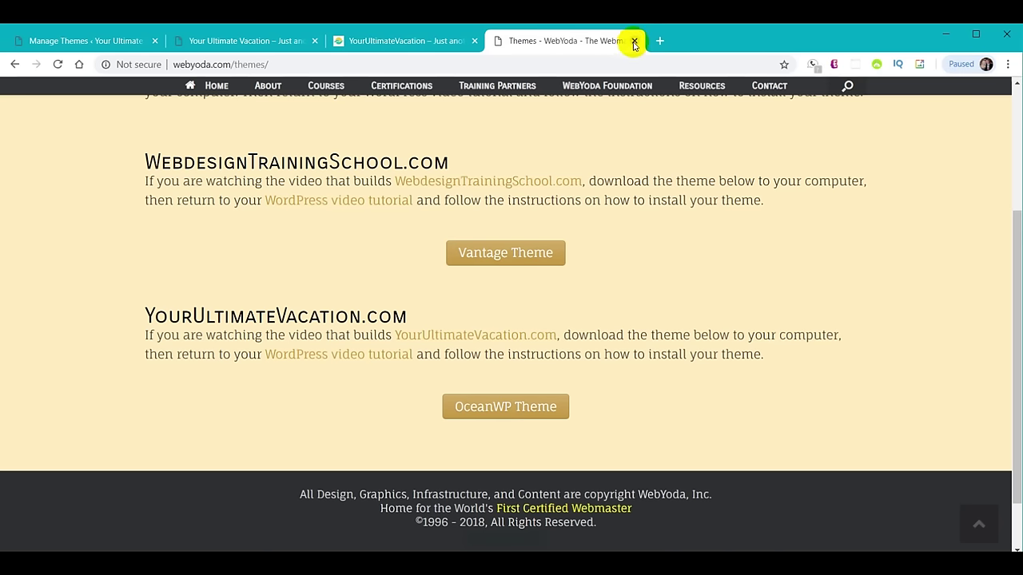
{"action": "left_click", "coordinate": [634, 41]}
Upload oceanwp.zip through Add New > Upload Theme and install it.
{"action": "left_click", "coordinate": [62, 38]}
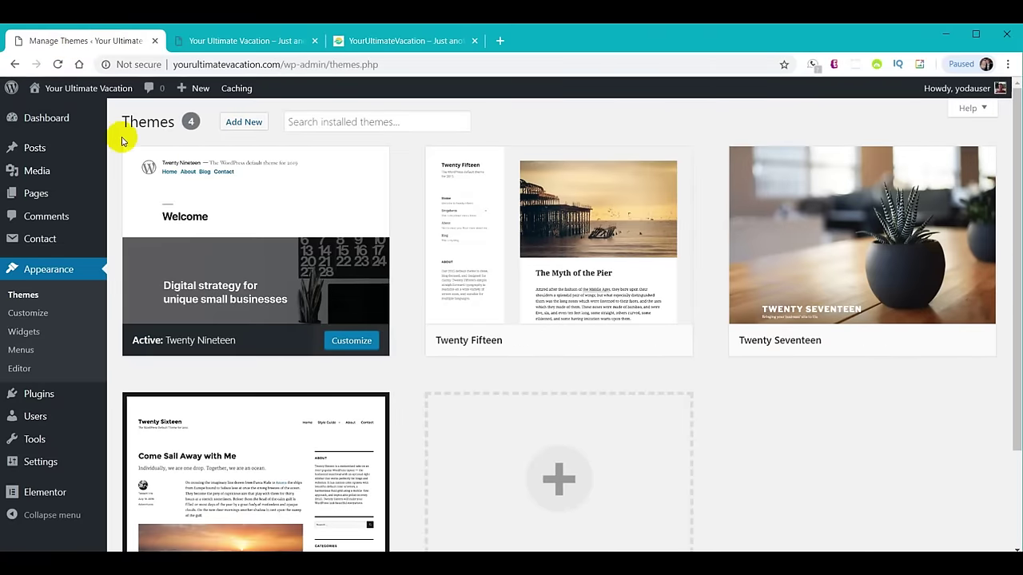
{"action": "left_click", "coordinate": [247, 126]}
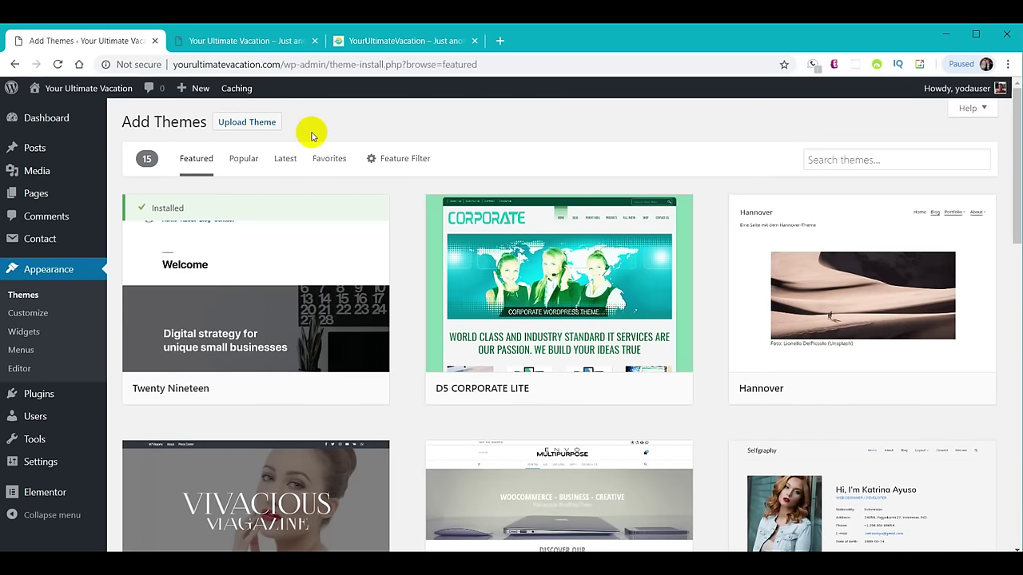
{"action": "left_click", "coordinate": [254, 125]}
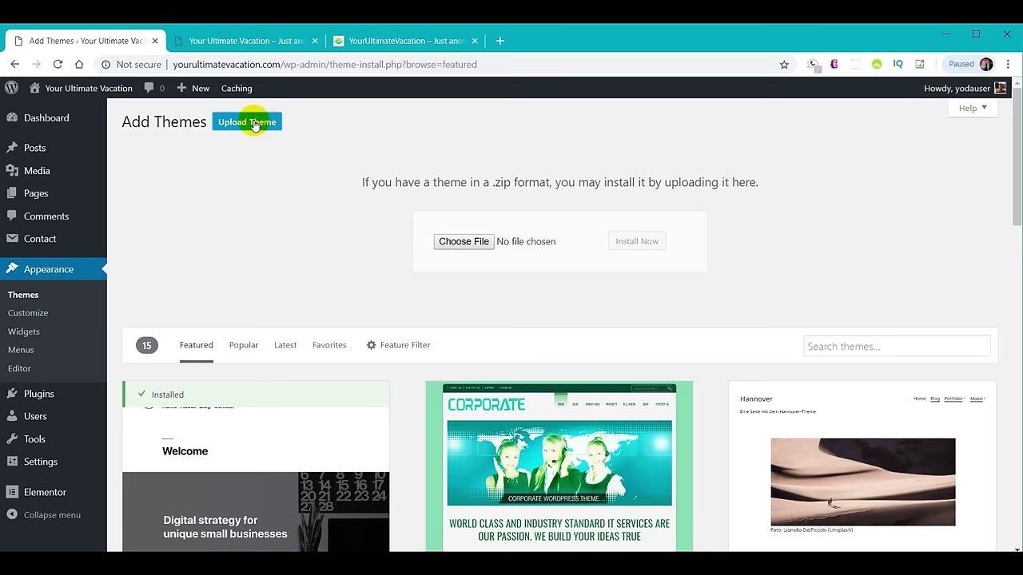
{"action": "left_click", "coordinate": [471, 242]}
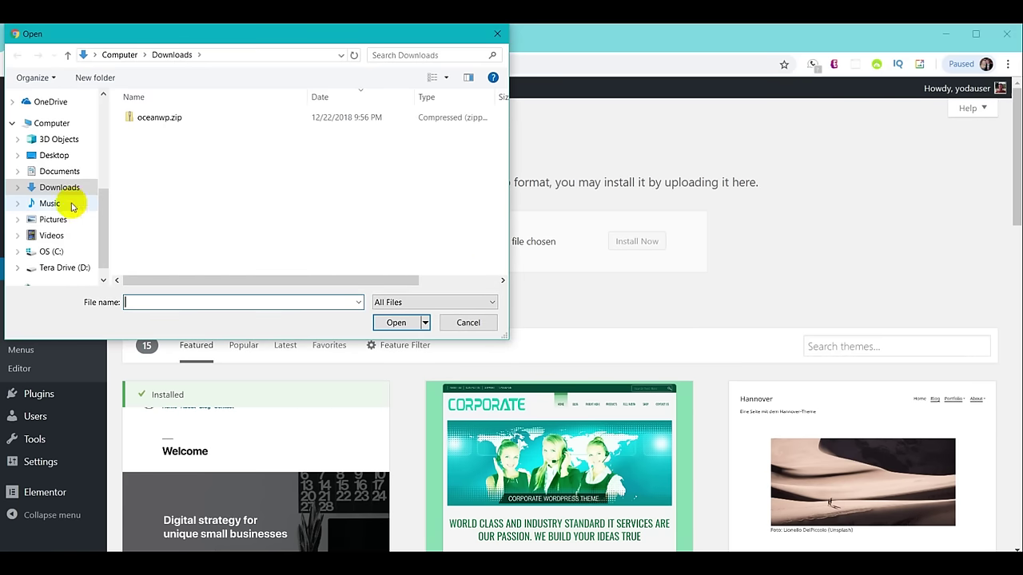
{"action": "left_click", "coordinate": [161, 119]}
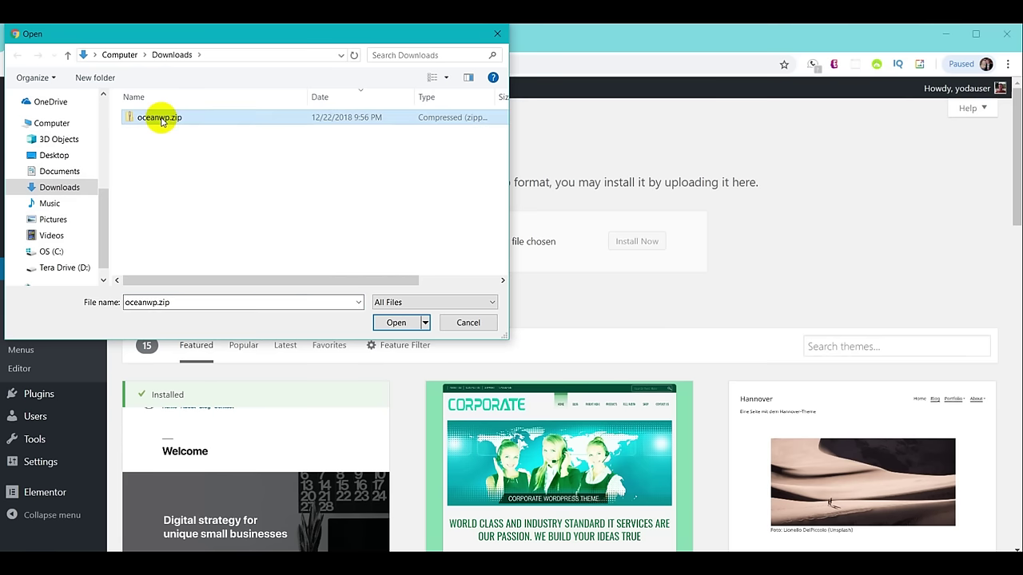
{"action": "left_click", "coordinate": [397, 323]}
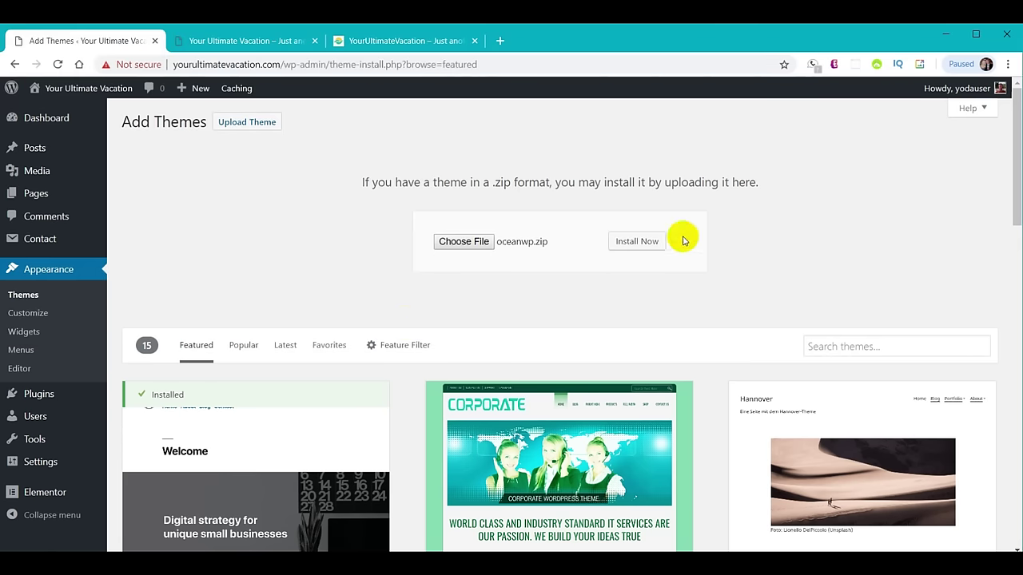
{"action": "left_click", "coordinate": [640, 241]}
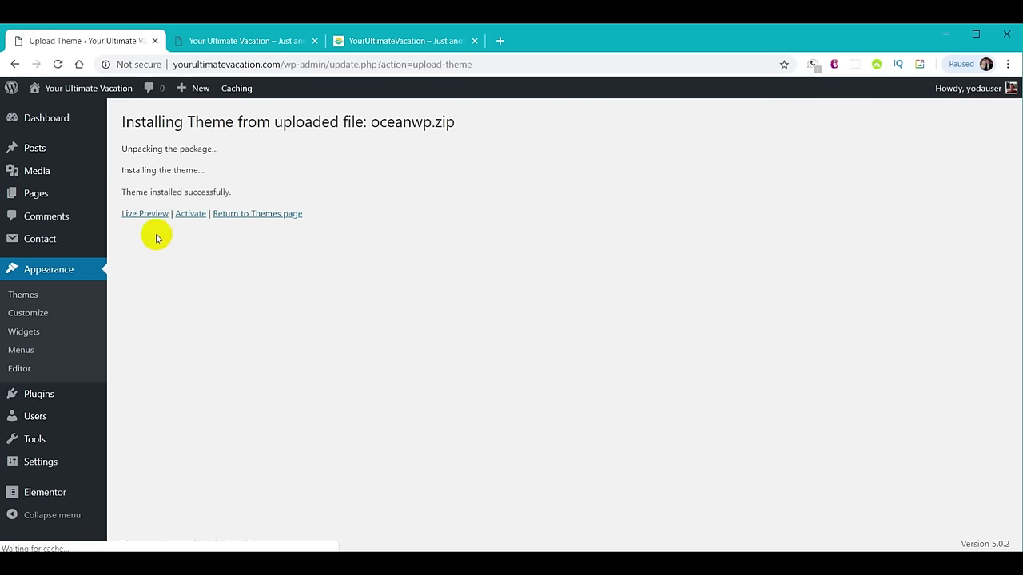
Activate the freshly installed OceanWP theme.
{"action": "left_click", "coordinate": [192, 214]}
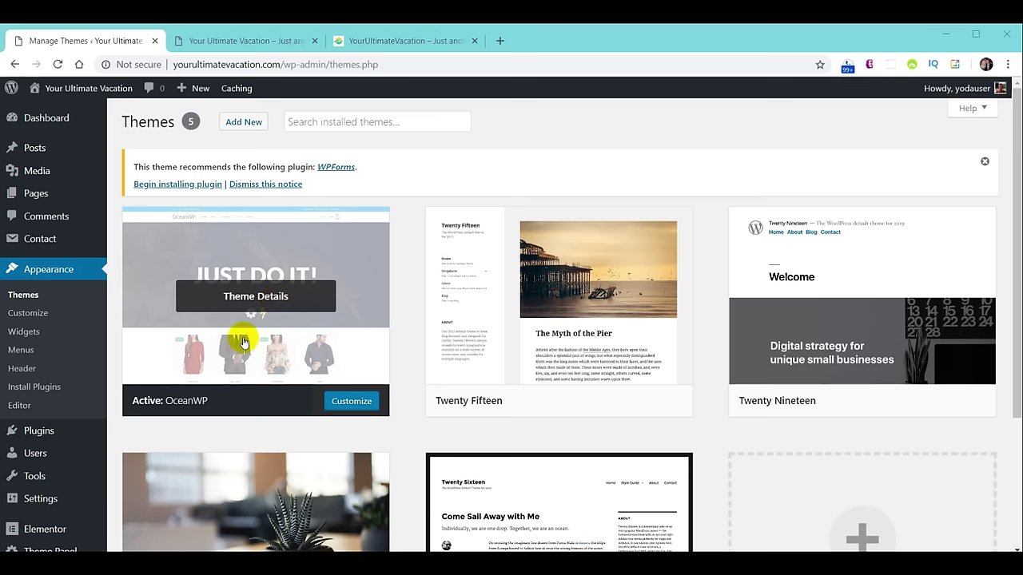
{"action": "mouse_move", "coordinate": [42, 436]}
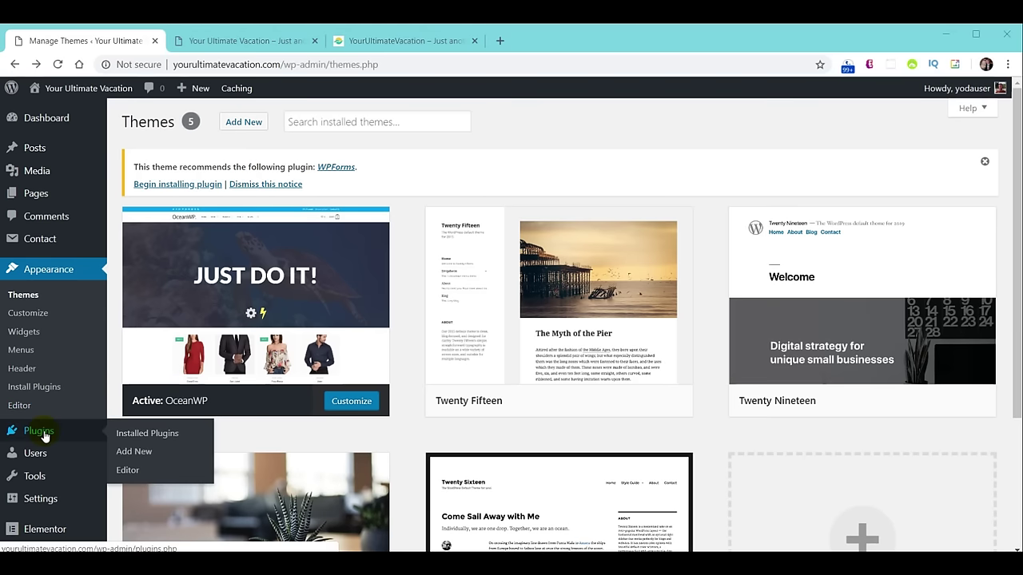
On the Plugins page, bulk-deactivate all seven installed plugins.
{"action": "left_click", "coordinate": [46, 435]}
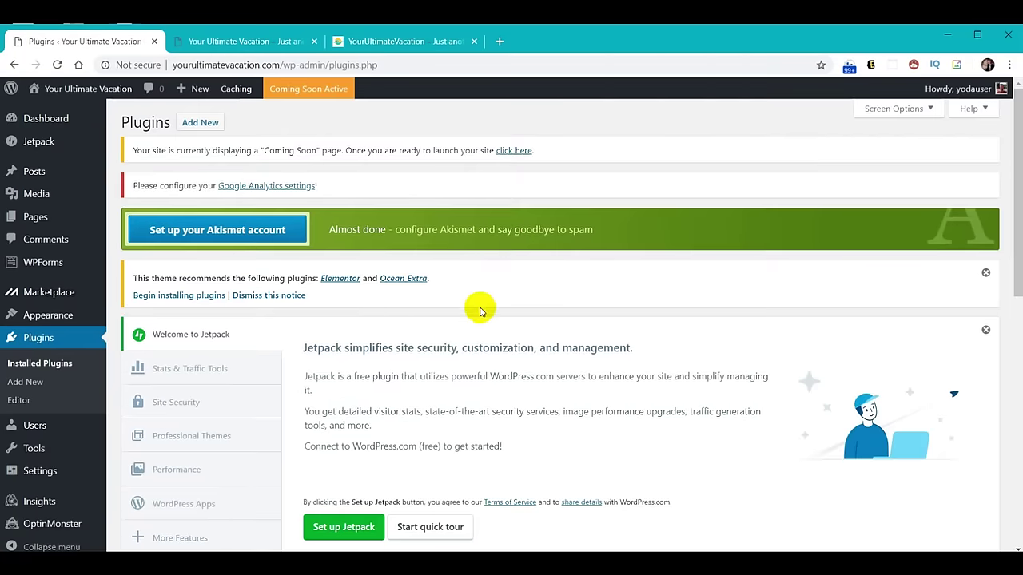
{"action": "scroll", "coordinate": [480, 312], "scroll_direction": "down", "scroll_amount": 2}
{"action": "scroll", "coordinate": [478, 319], "scroll_direction": "down", "scroll_amount": 2}
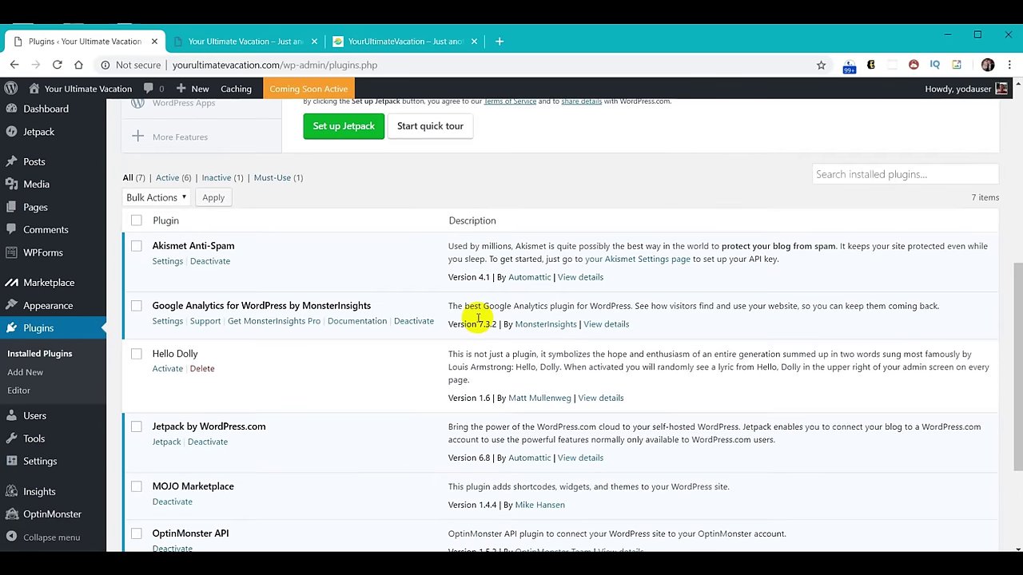
{"action": "scroll", "coordinate": [478, 318], "scroll_direction": "down", "scroll_amount": 1}
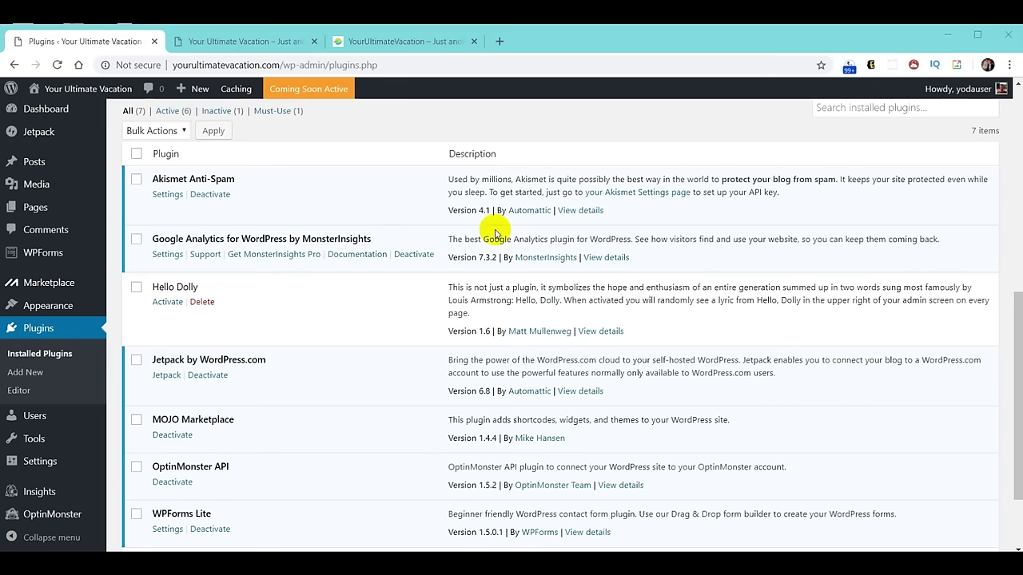
{"action": "left_click", "coordinate": [180, 132]}
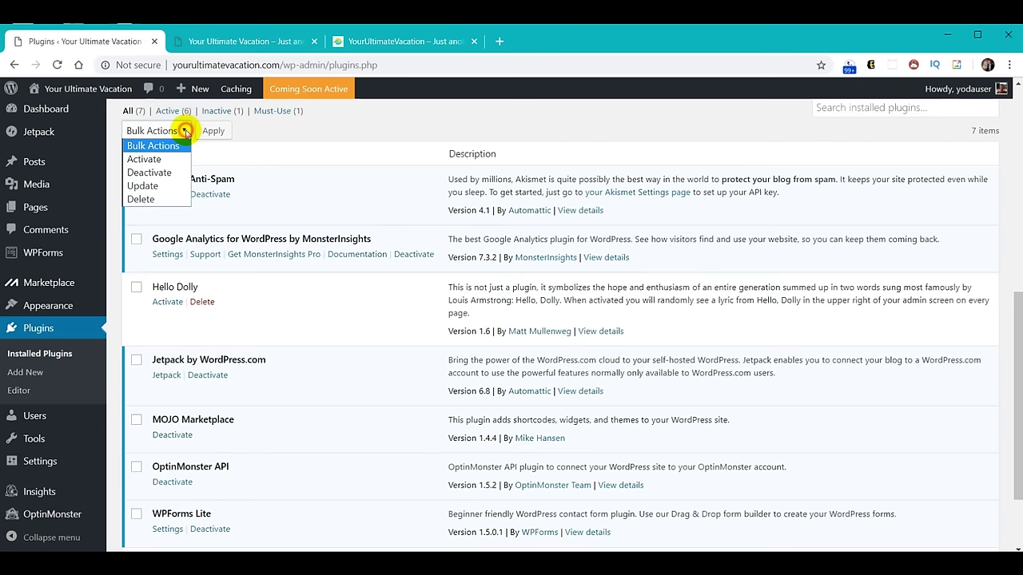
{"action": "left_click", "coordinate": [162, 177]}
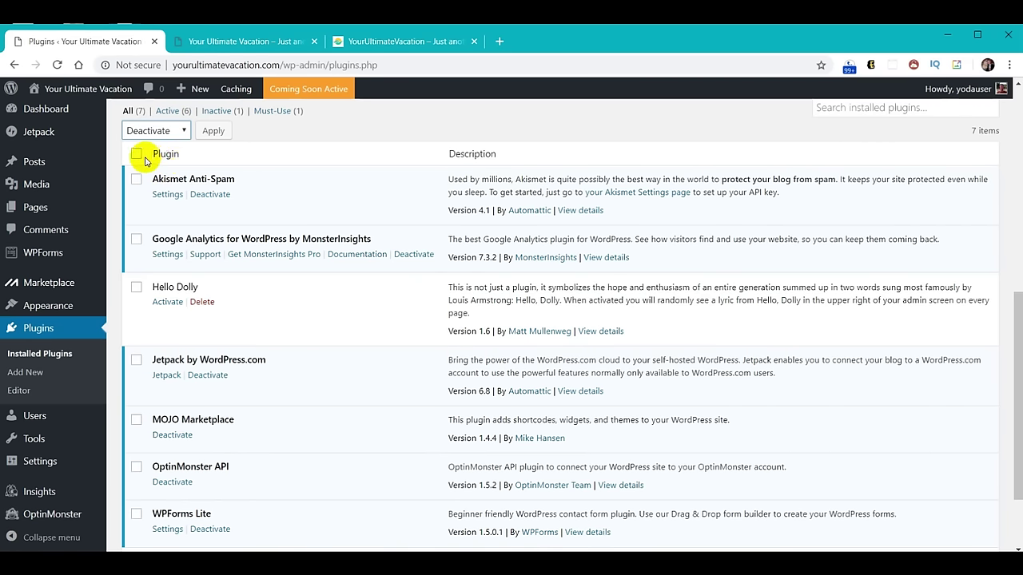
{"action": "left_click", "coordinate": [137, 155]}
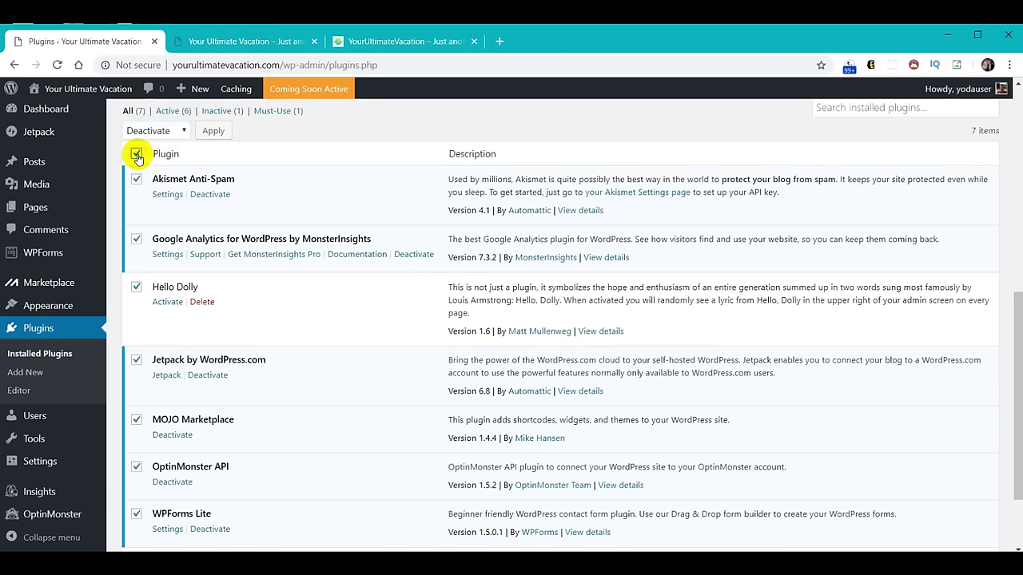
{"action": "left_click", "coordinate": [214, 131]}
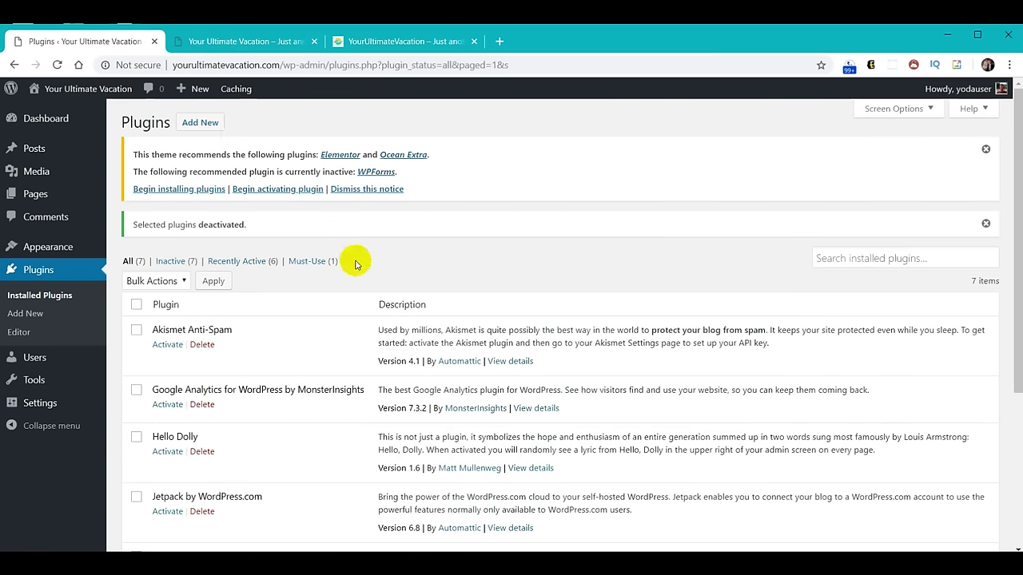
Bulk-delete all seven deactivated plugins, Akismet Anti-Spam through WPForms Lite, confirming the deletion.
{"action": "scroll", "coordinate": [356, 266], "scroll_direction": "down", "scroll_amount": 1}
{"action": "scroll", "coordinate": [356, 266], "scroll_direction": "down", "scroll_amount": 1}
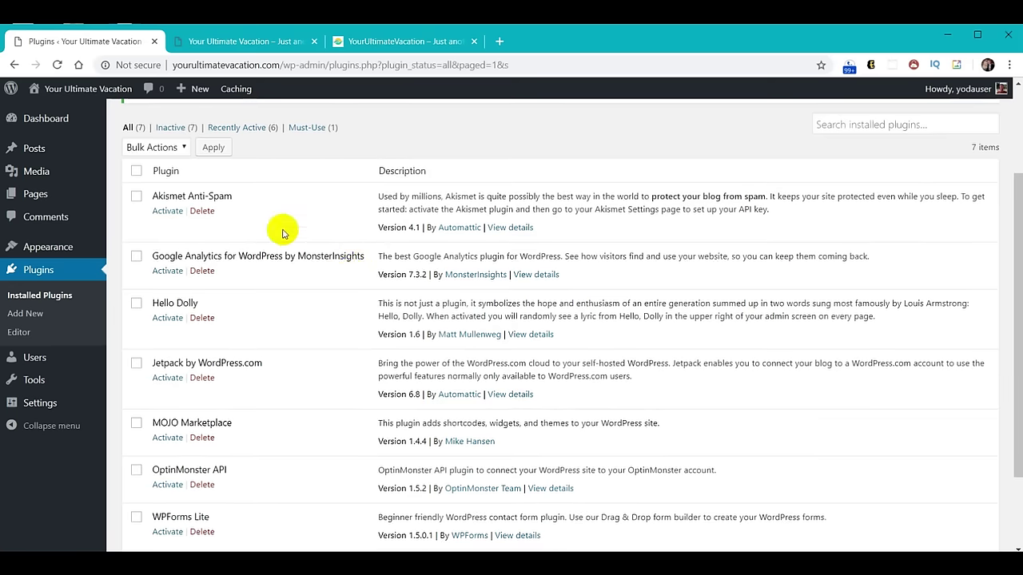
{"action": "left_click", "coordinate": [184, 148]}
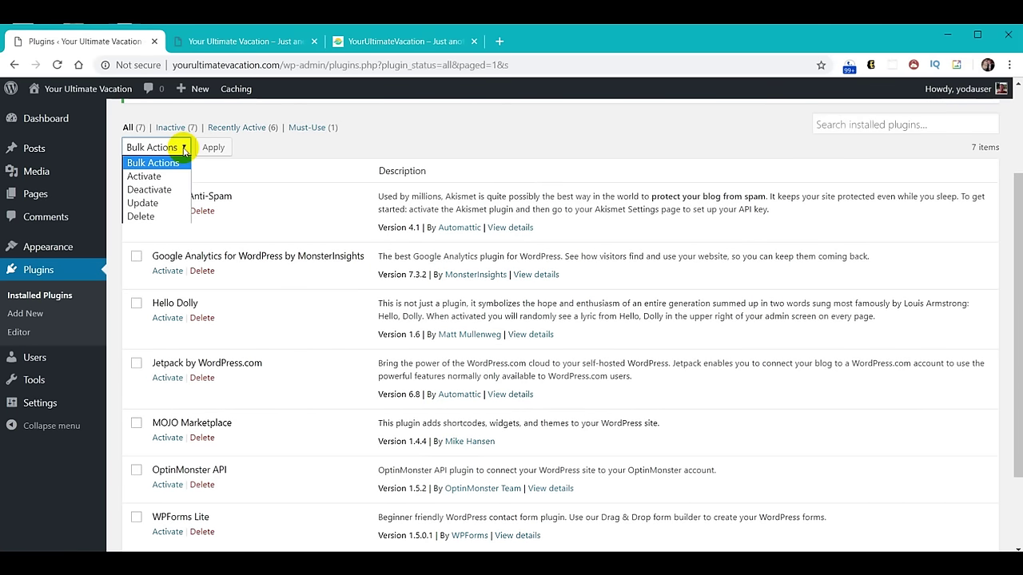
{"action": "left_click", "coordinate": [147, 217]}
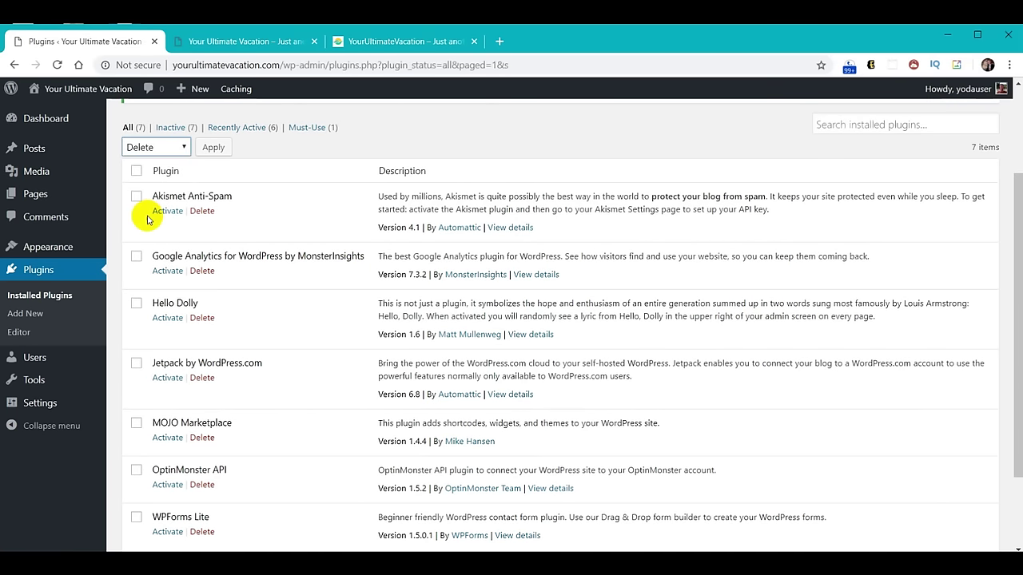
{"action": "left_click", "coordinate": [138, 173]}
{"action": "left_click", "coordinate": [213, 150]}
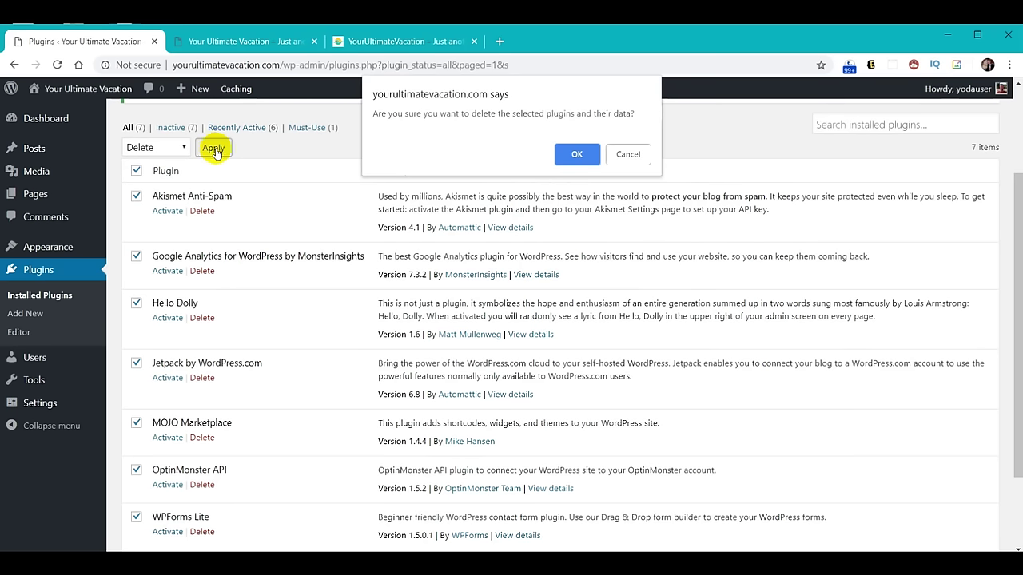
{"action": "left_click", "coordinate": [575, 153]}
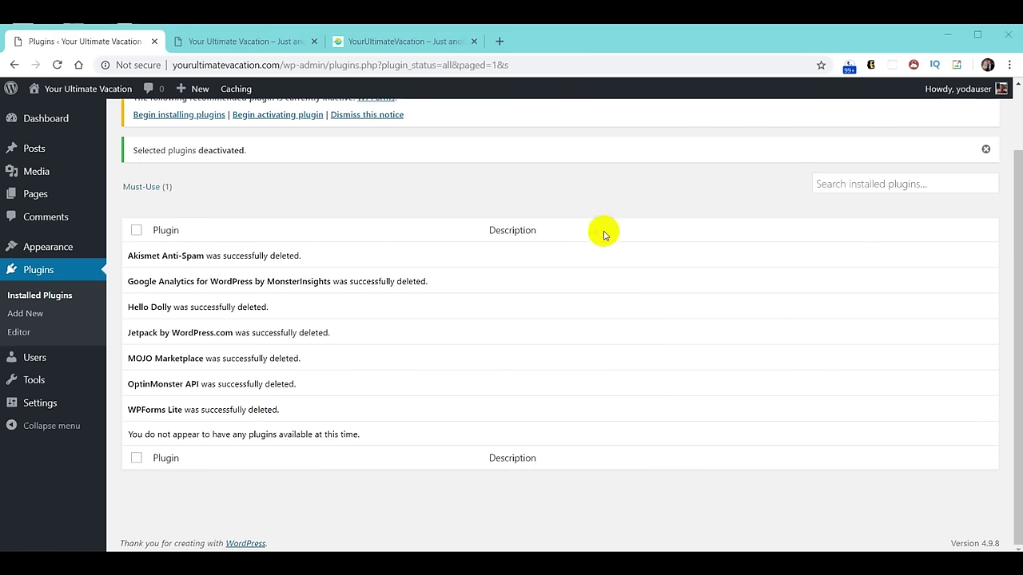
Load webyoda.com/plugins in a new tab and scroll down to the YourUltimateVacation.com plugin list.
{"action": "left_click", "coordinate": [499, 41]}
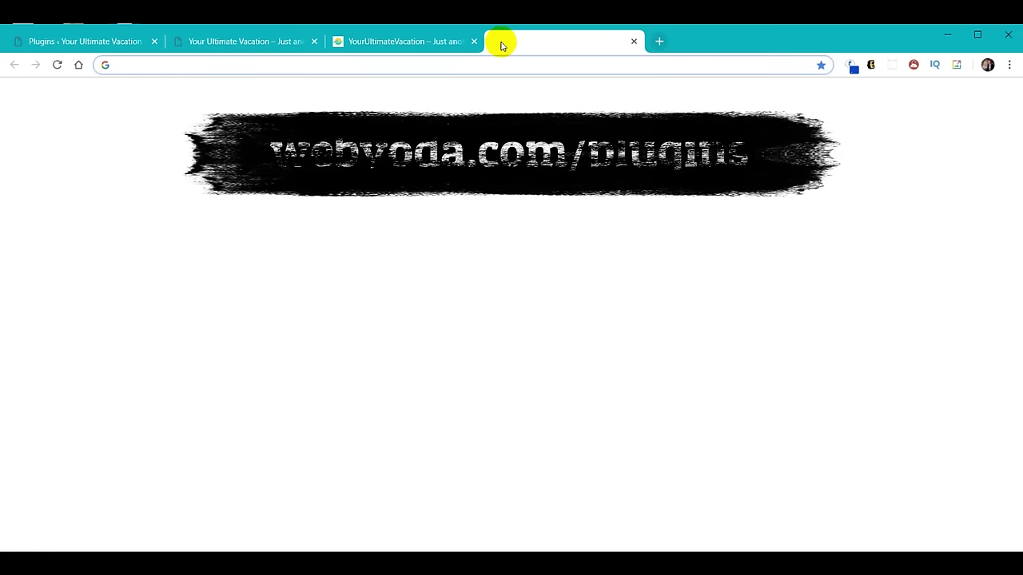
{"action": "type", "text": "webyoda.com"}
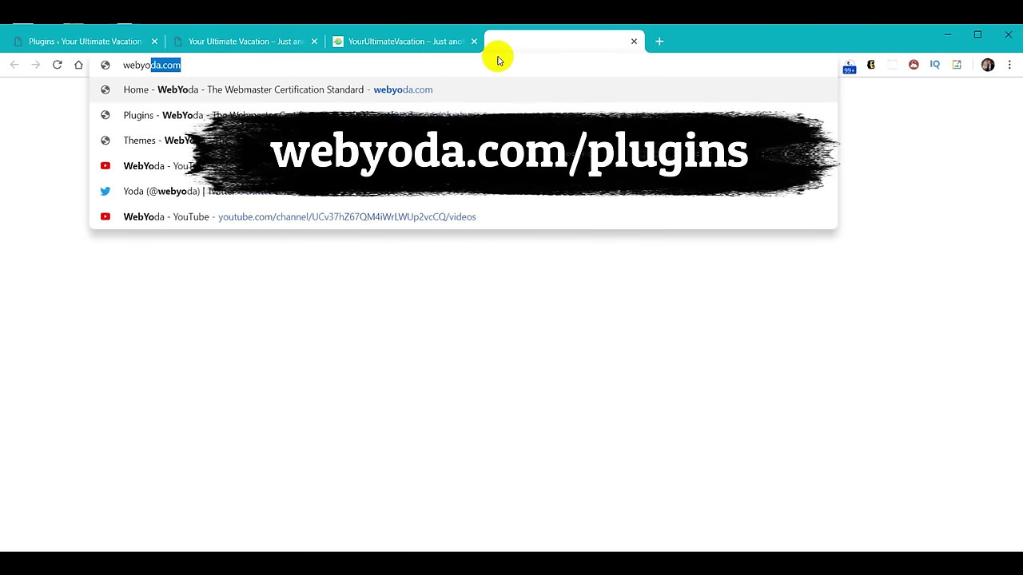
{"action": "key", "text": "Right"}
{"action": "type", "text": "/p"}
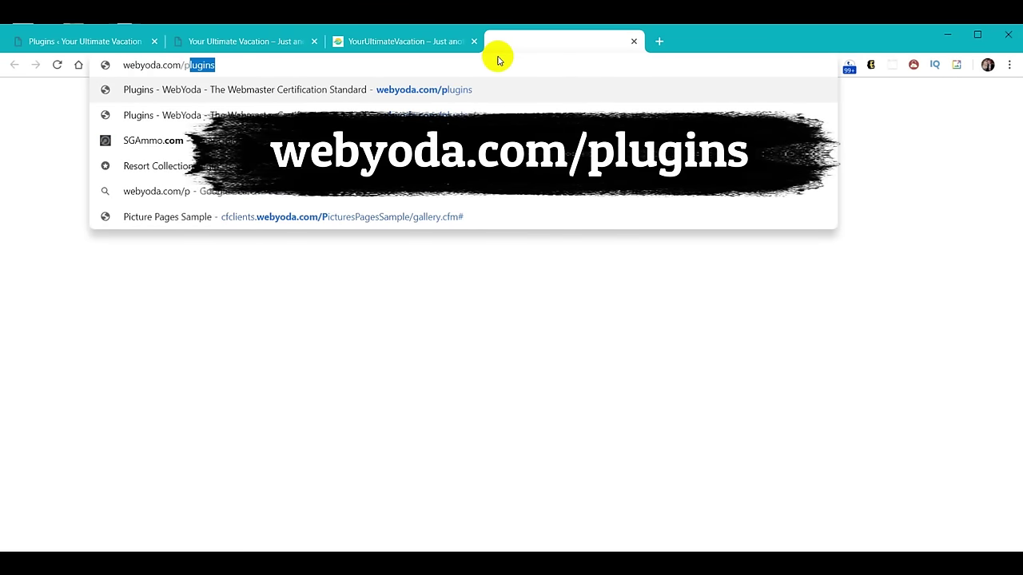
{"action": "key", "text": "Return"}
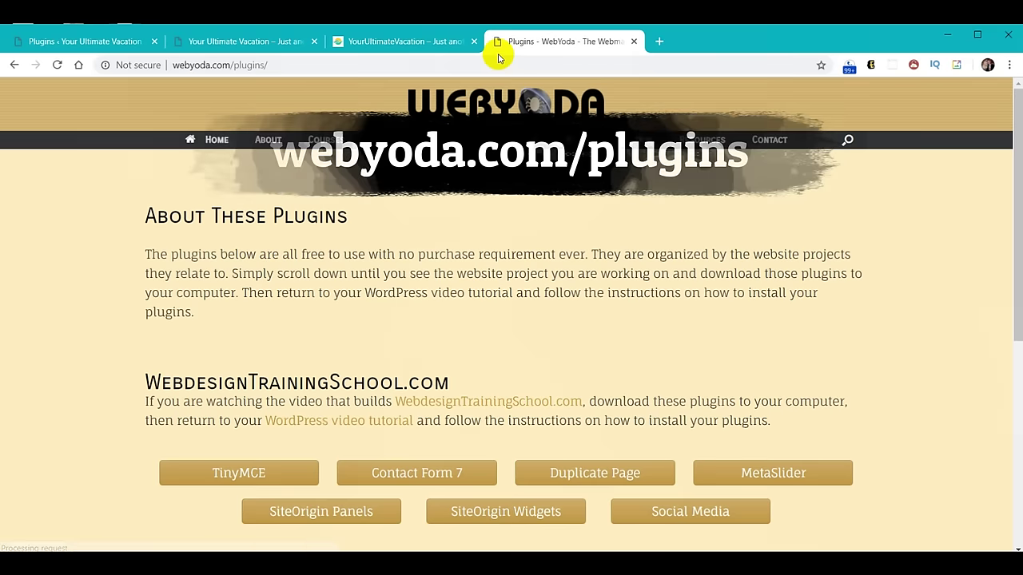
{"action": "scroll", "coordinate": [623, 270], "scroll_direction": "down", "scroll_amount": 3}
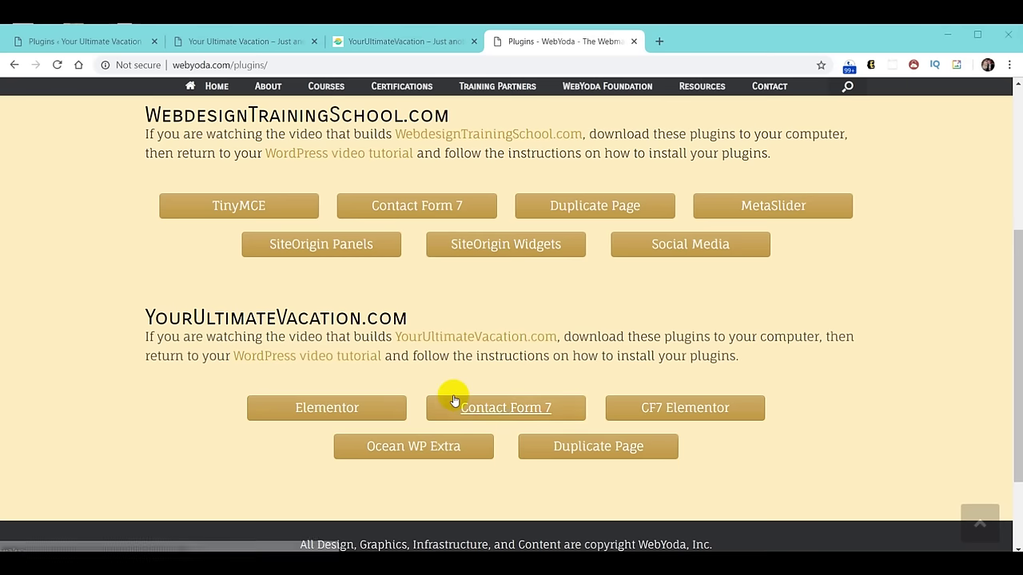
Download elementor.zip, contact-form-7.zip, contact-form-7-widget-elementor.zip and the Ocean WP Extra zip.
{"action": "left_click", "coordinate": [339, 414]}
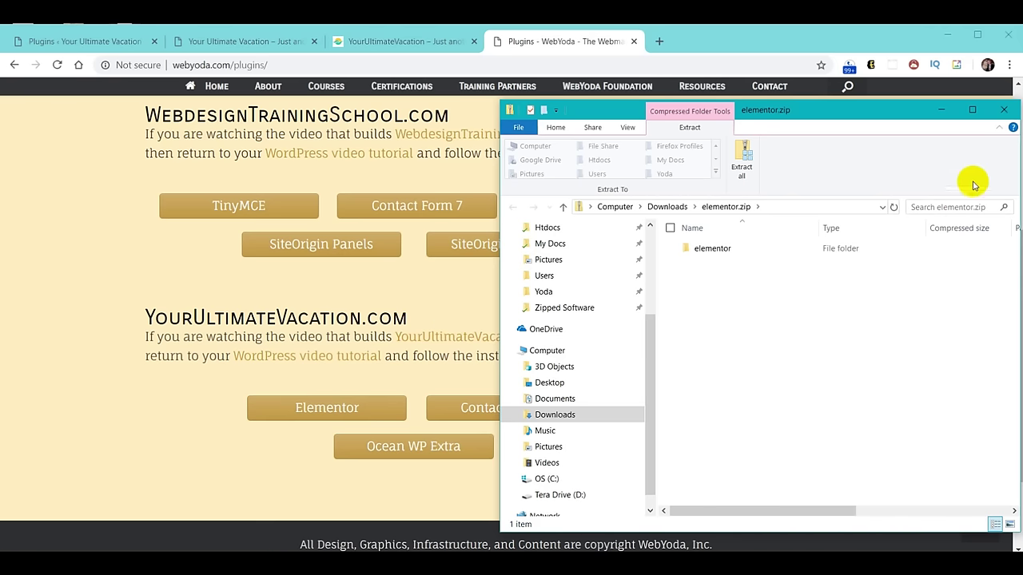
{"action": "left_click", "coordinate": [1005, 110]}
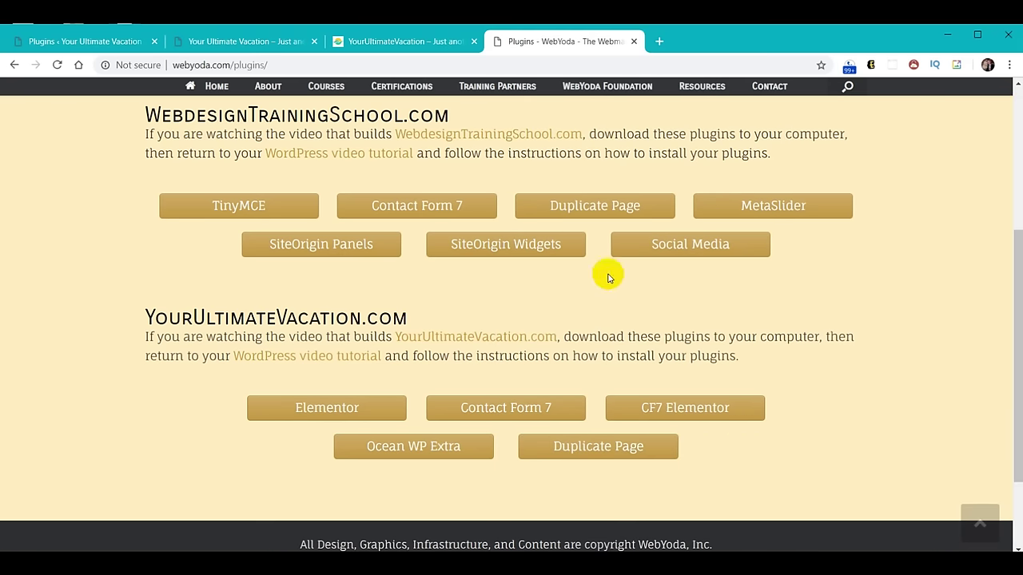
{"action": "left_click", "coordinate": [510, 407]}
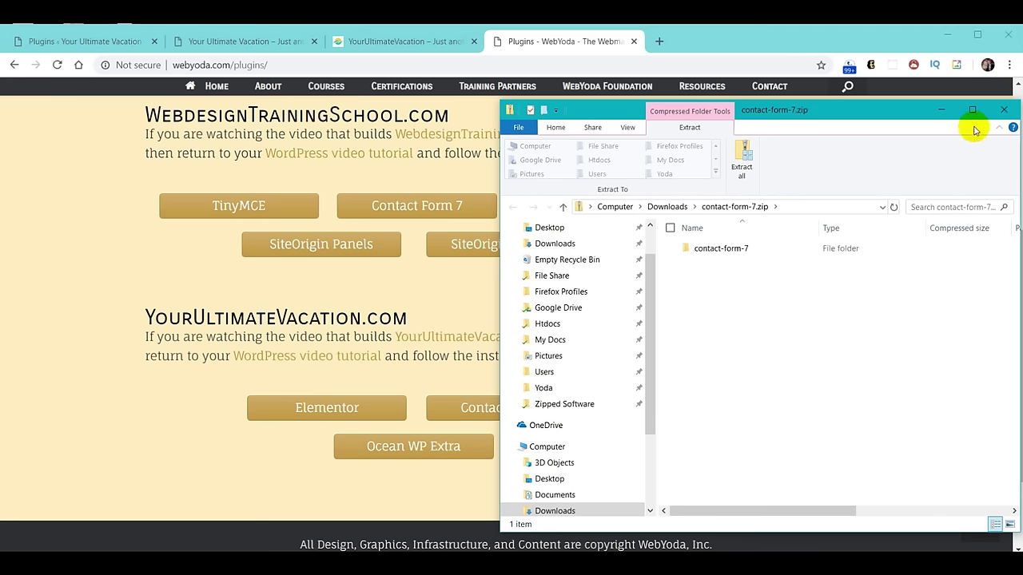
{"action": "left_click", "coordinate": [1001, 109]}
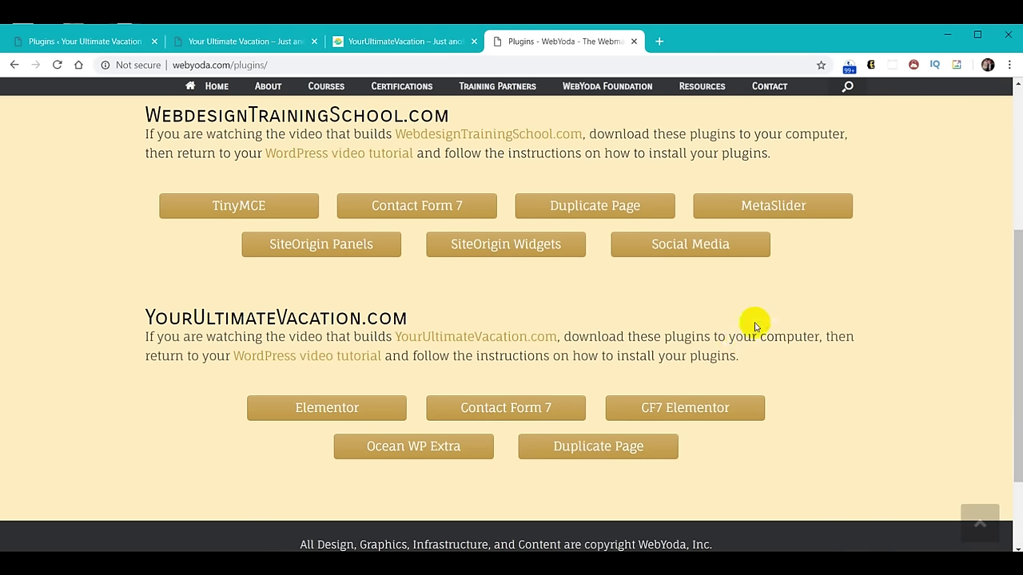
{"action": "left_click", "coordinate": [691, 412]}
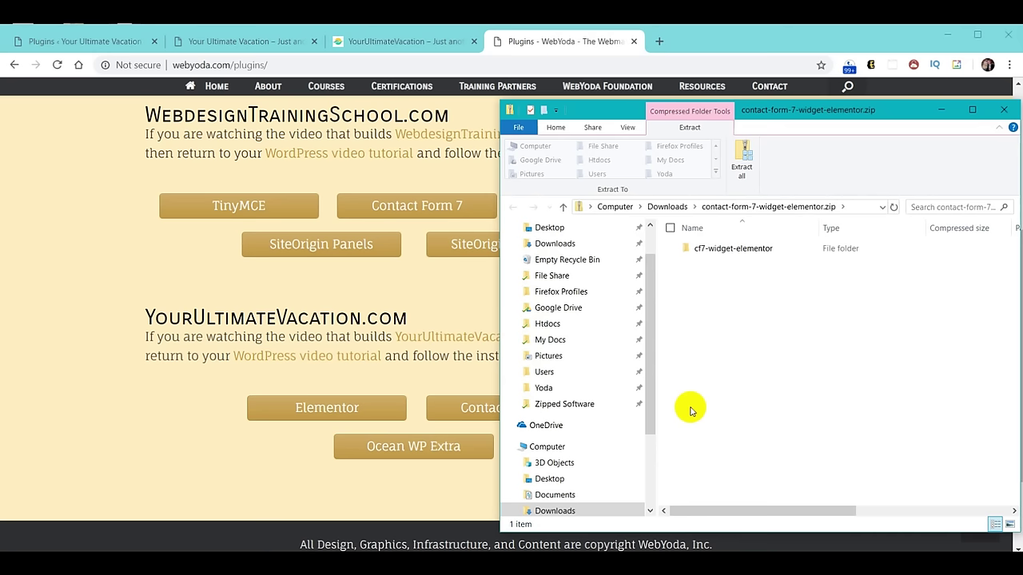
{"action": "left_click", "coordinate": [1002, 110]}
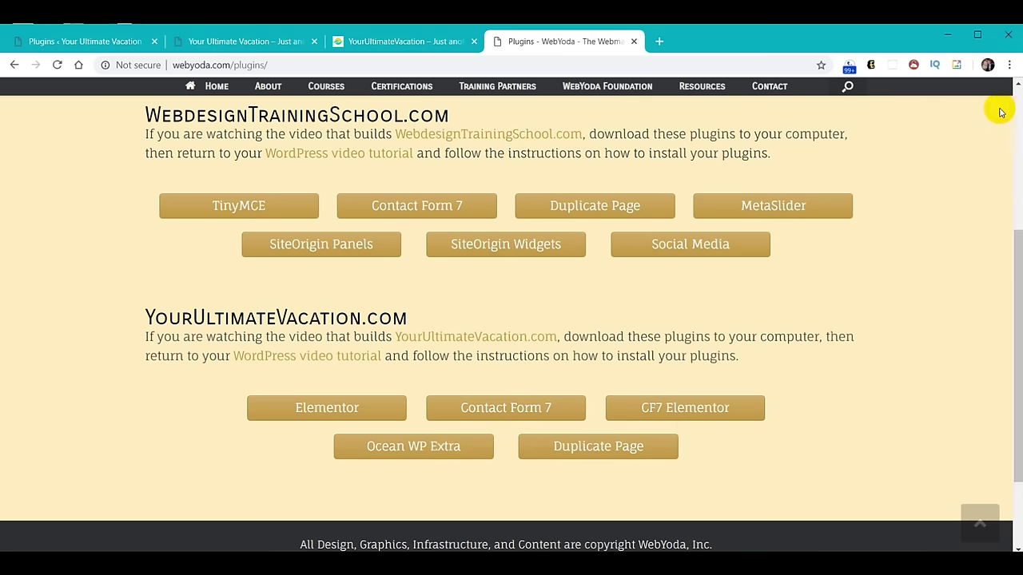
{"action": "left_click", "coordinate": [408, 453]}
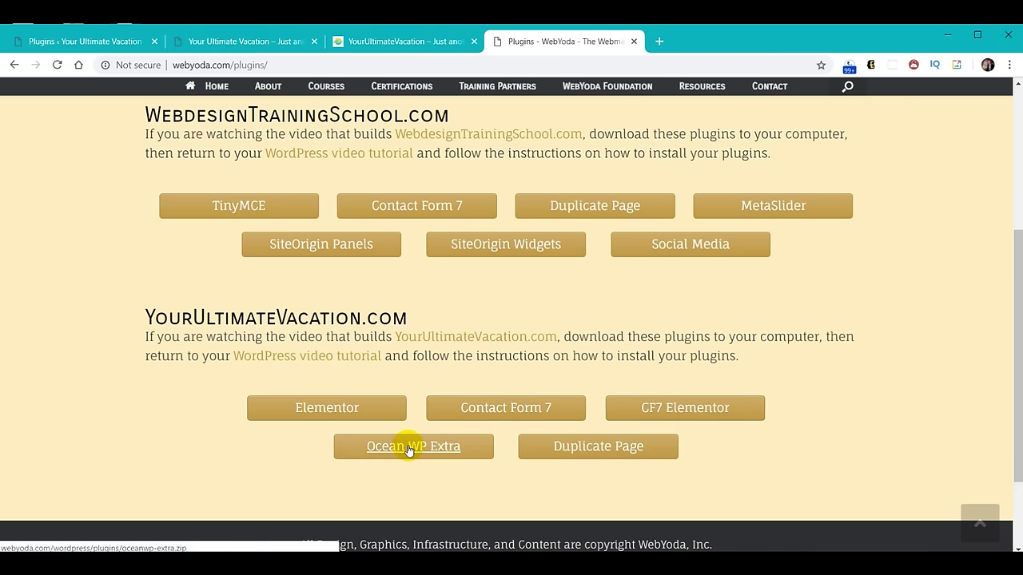
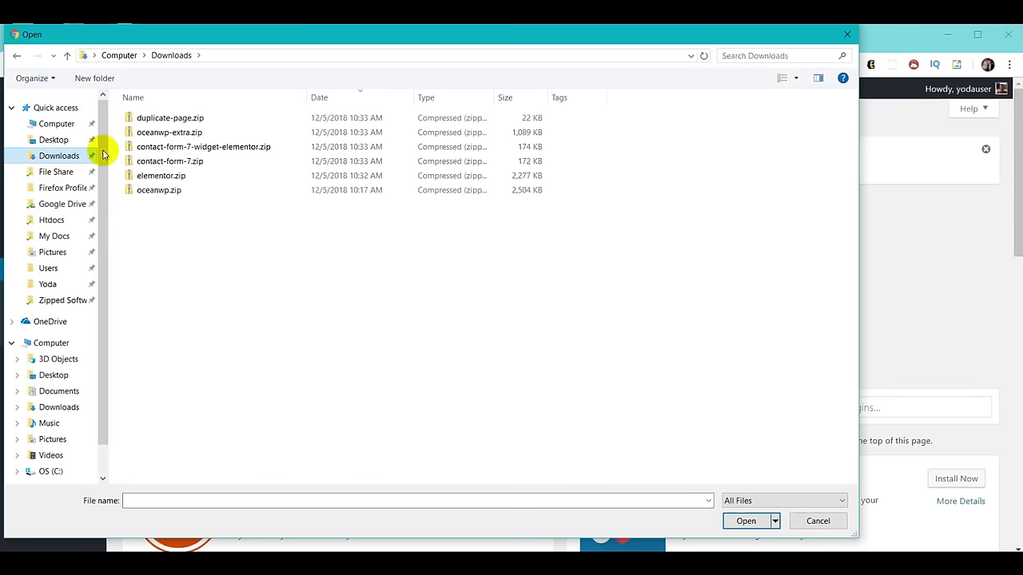
Upload duplicate-page.zip, install Duplicate Page 2.9 and activate it.
{"action": "left_click", "coordinate": [169, 119]}
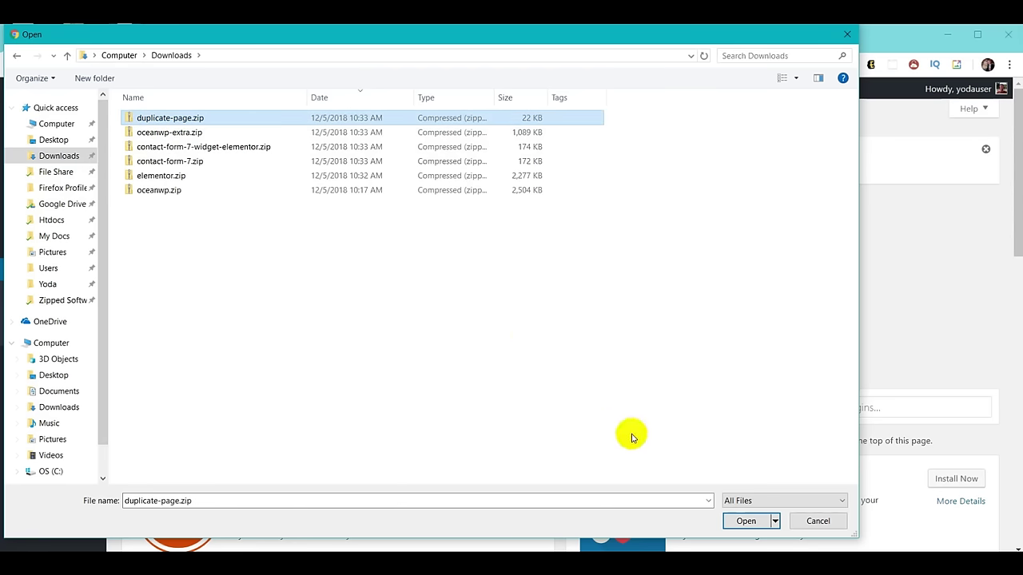
{"action": "left_click", "coordinate": [743, 522]}
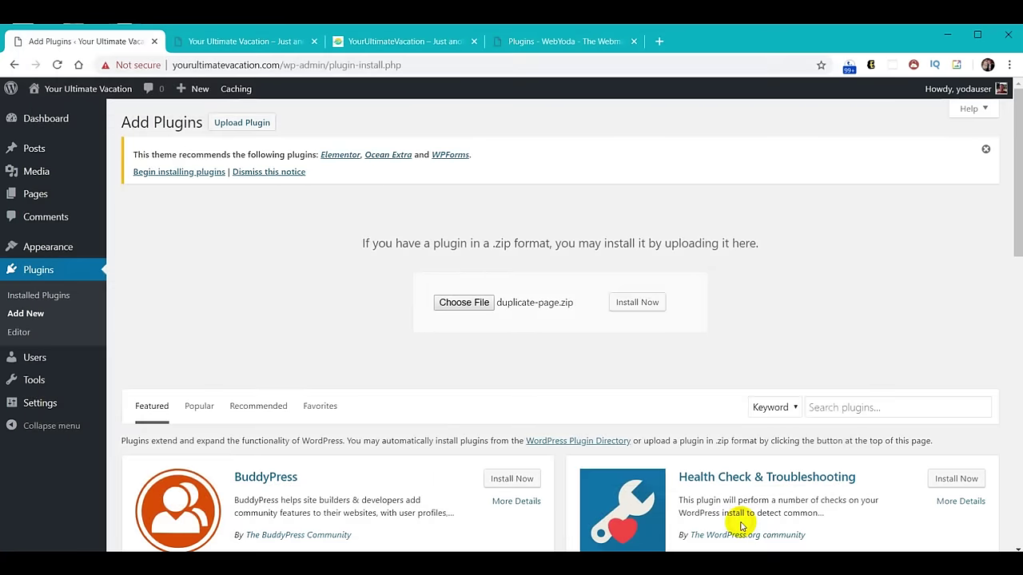
{"action": "left_click", "coordinate": [635, 308]}
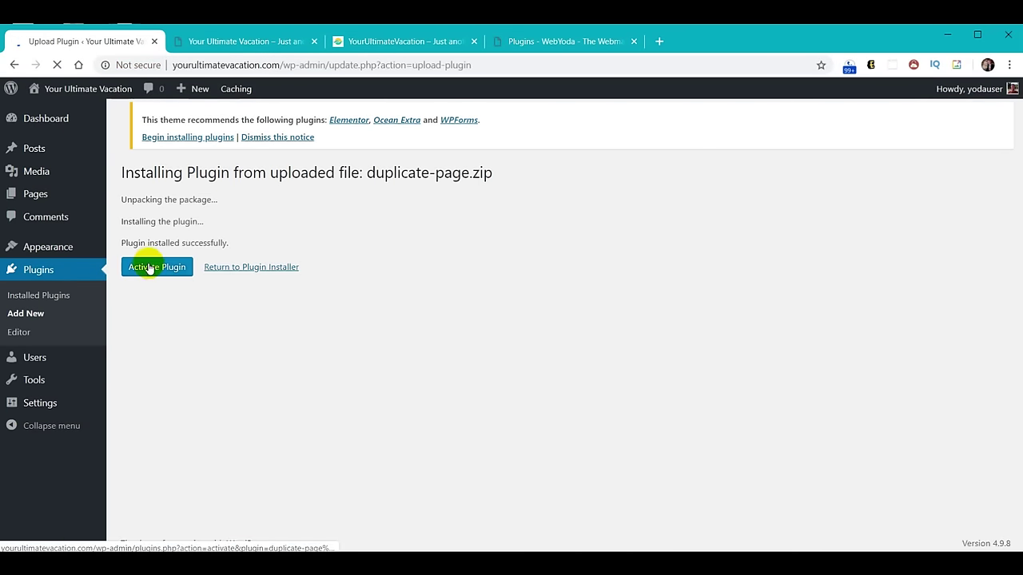
{"action": "left_click", "coordinate": [147, 270]}
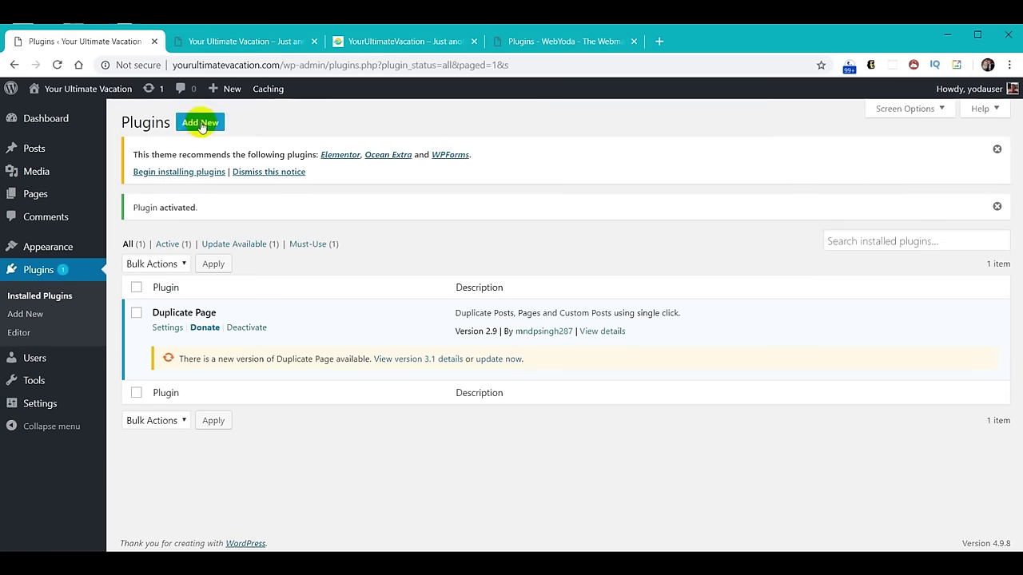
{"action": "left_click", "coordinate": [201, 122]}
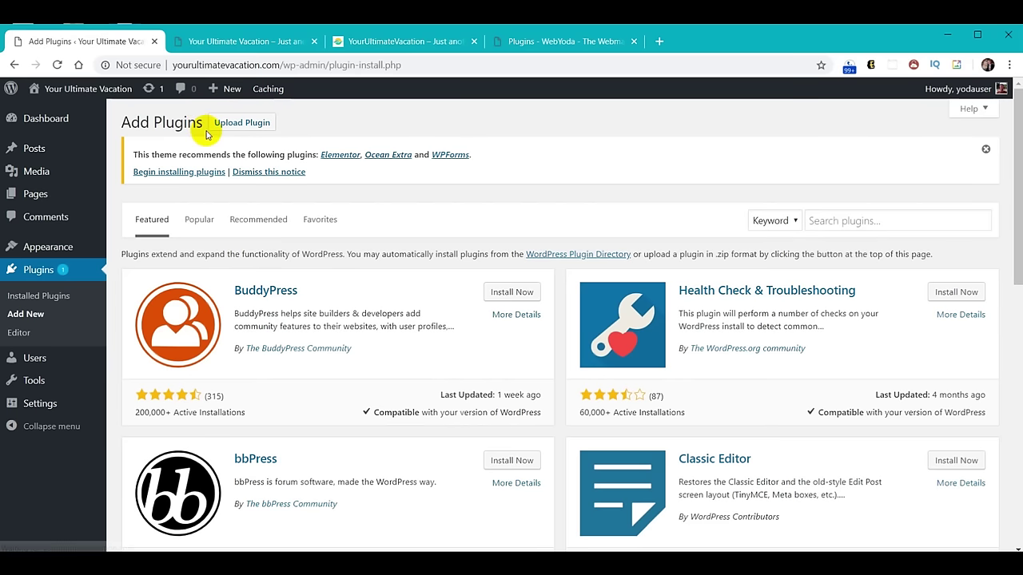
Upload oceanwp-extra.zip to install and activate Ocean Extra 1.4.29.
{"action": "left_click", "coordinate": [238, 128]}
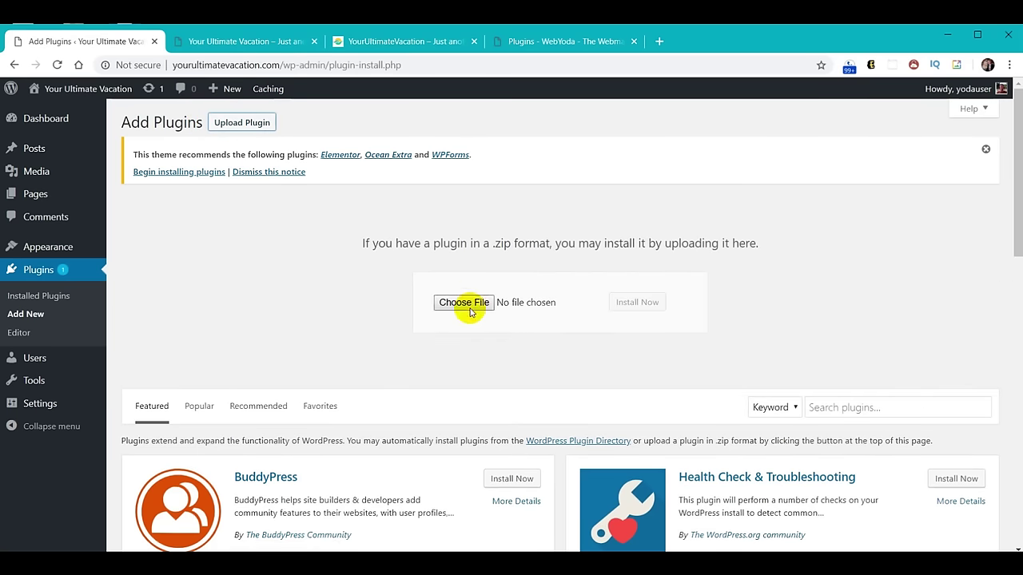
{"action": "left_click", "coordinate": [469, 307]}
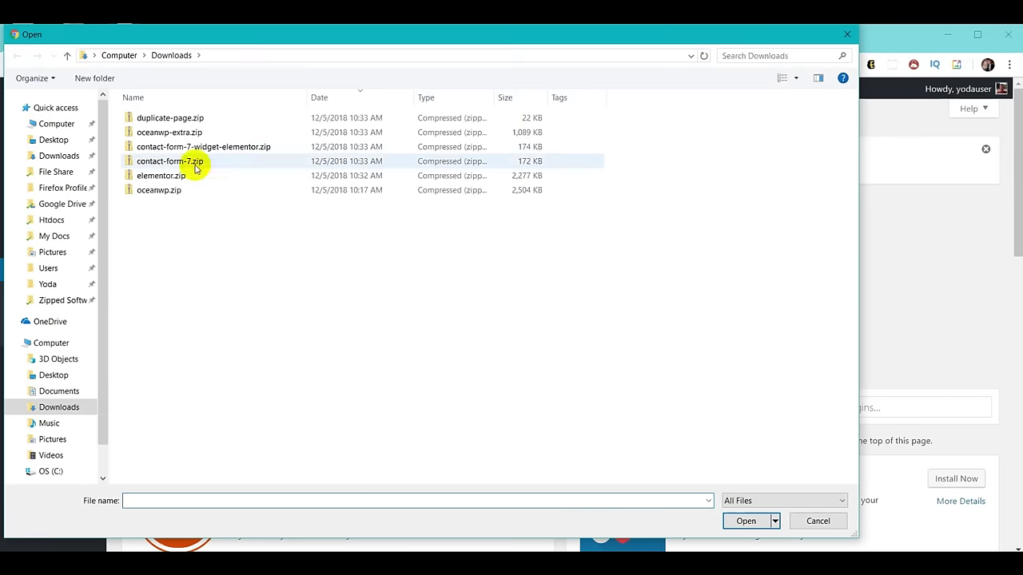
{"action": "left_click", "coordinate": [175, 134]}
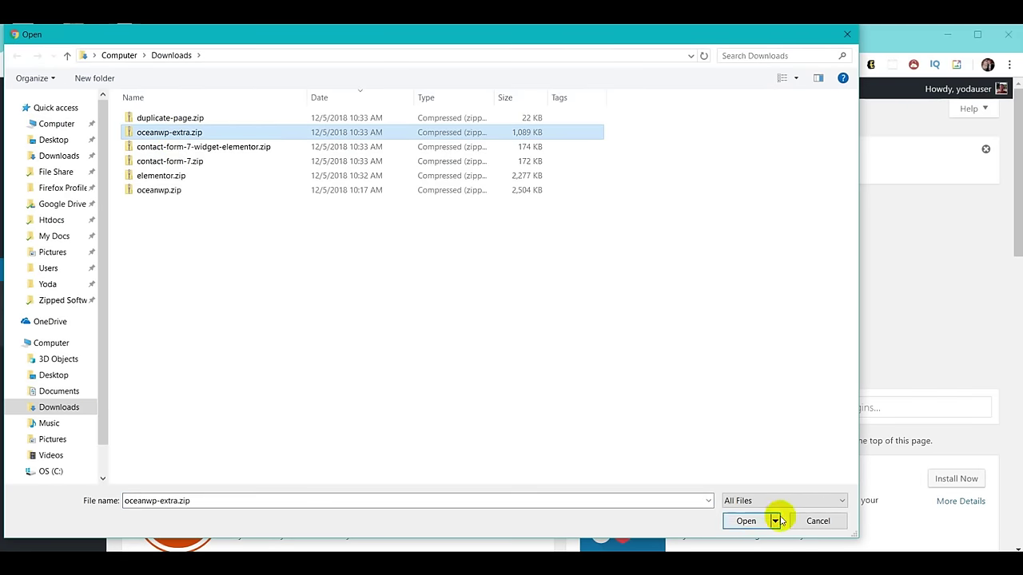
{"action": "left_click", "coordinate": [749, 524]}
{"action": "left_click", "coordinate": [649, 305]}
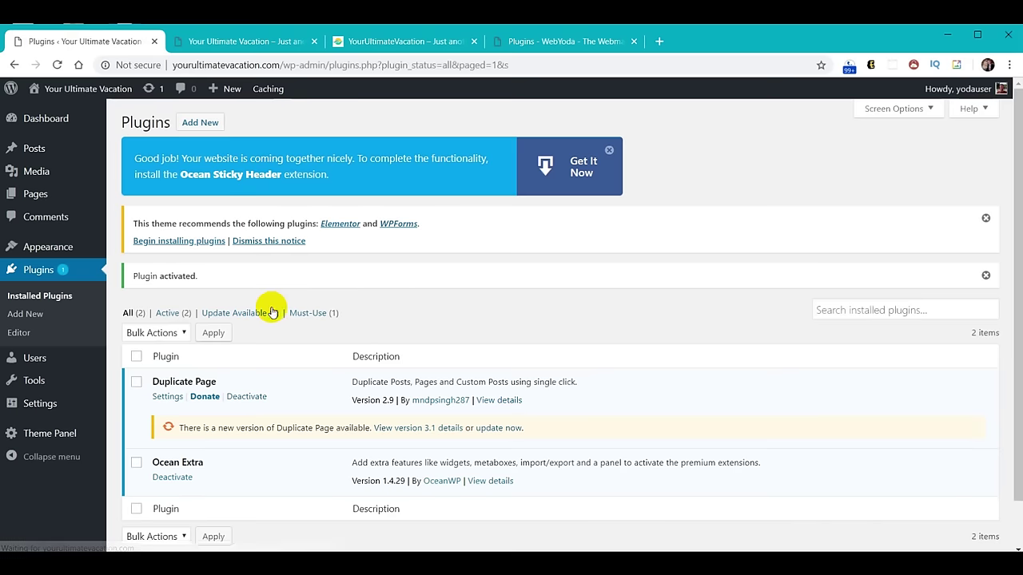
{"action": "left_click", "coordinate": [202, 125]}
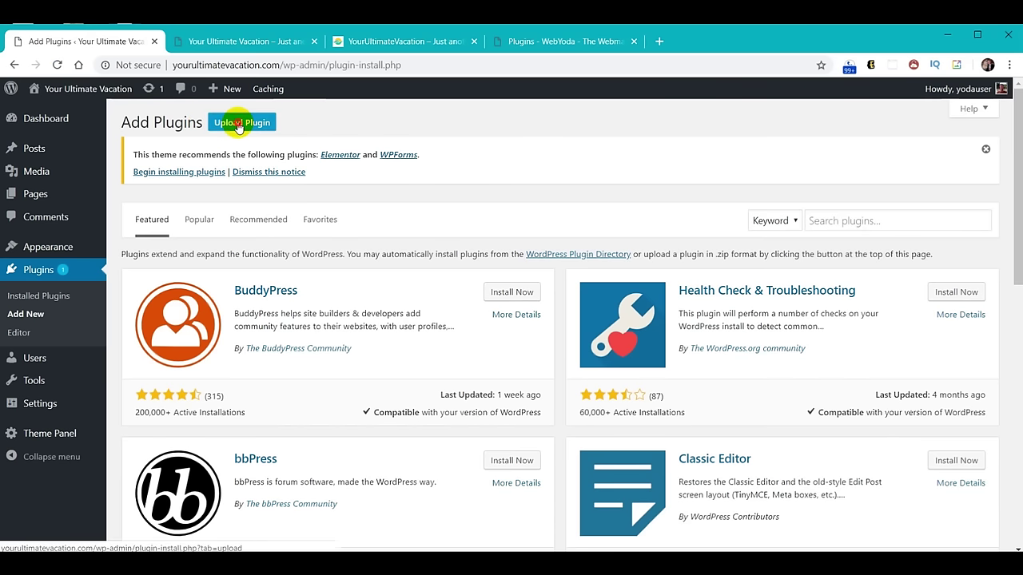
Upload contact-form-7-widget-elementor.zip, installing and activating the Elementor widget plugin 1.0.6.
{"action": "left_click", "coordinate": [238, 125]}
{"action": "left_click", "coordinate": [462, 304]}
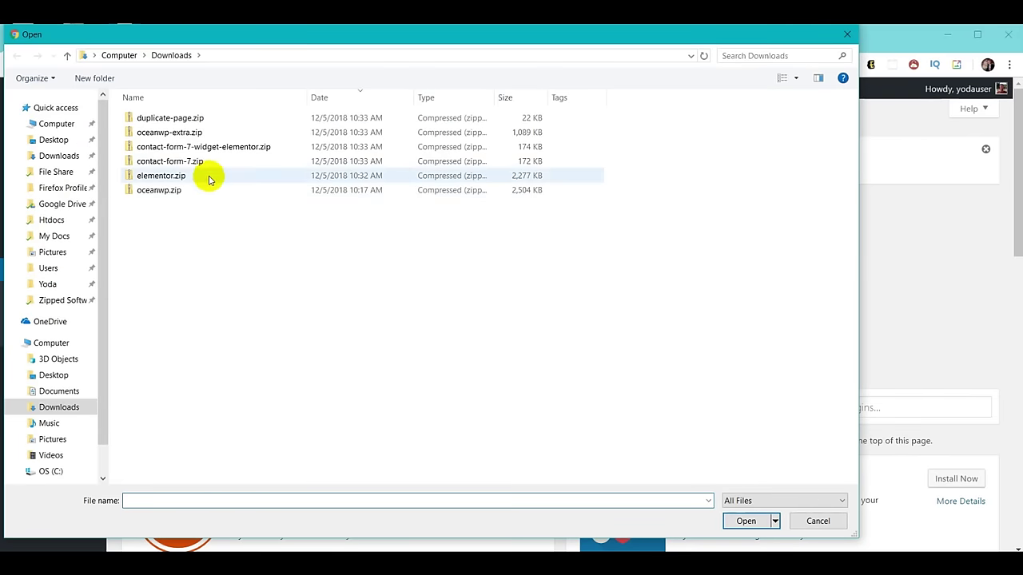
{"action": "left_click", "coordinate": [197, 148]}
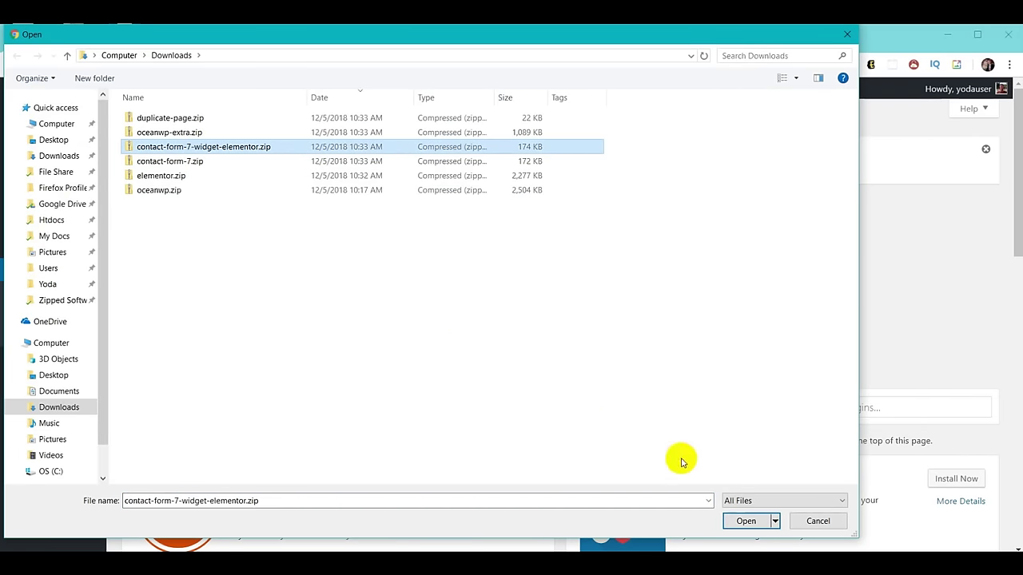
{"action": "left_click", "coordinate": [744, 520]}
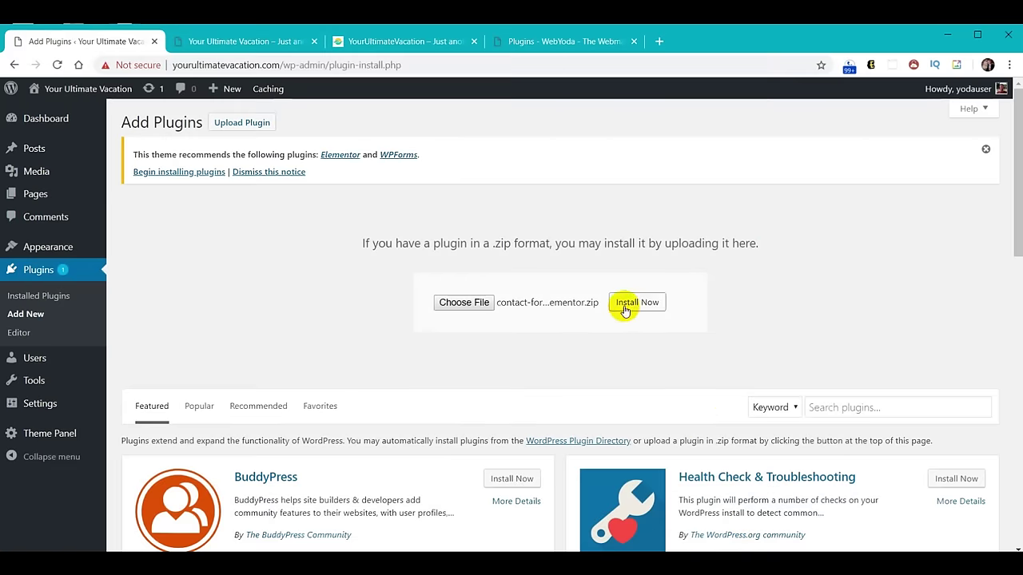
{"action": "left_click", "coordinate": [626, 304]}
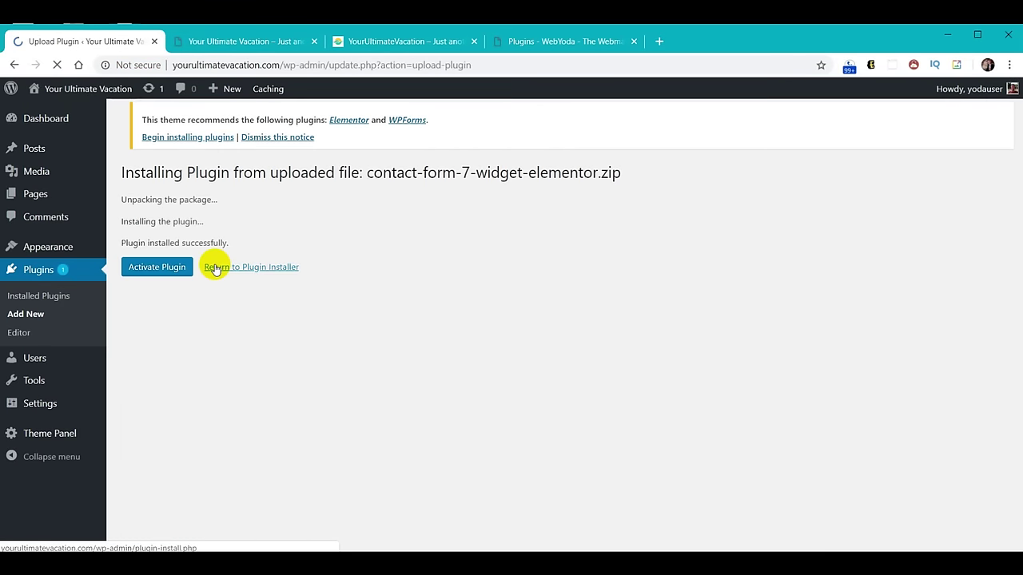
{"action": "left_click", "coordinate": [155, 268]}
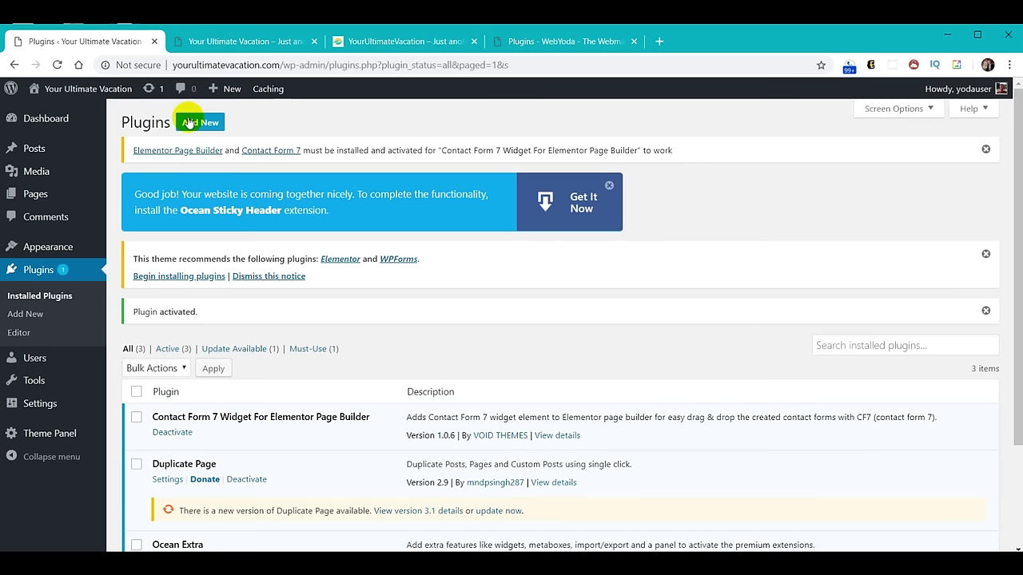
{"action": "left_click", "coordinate": [189, 123]}
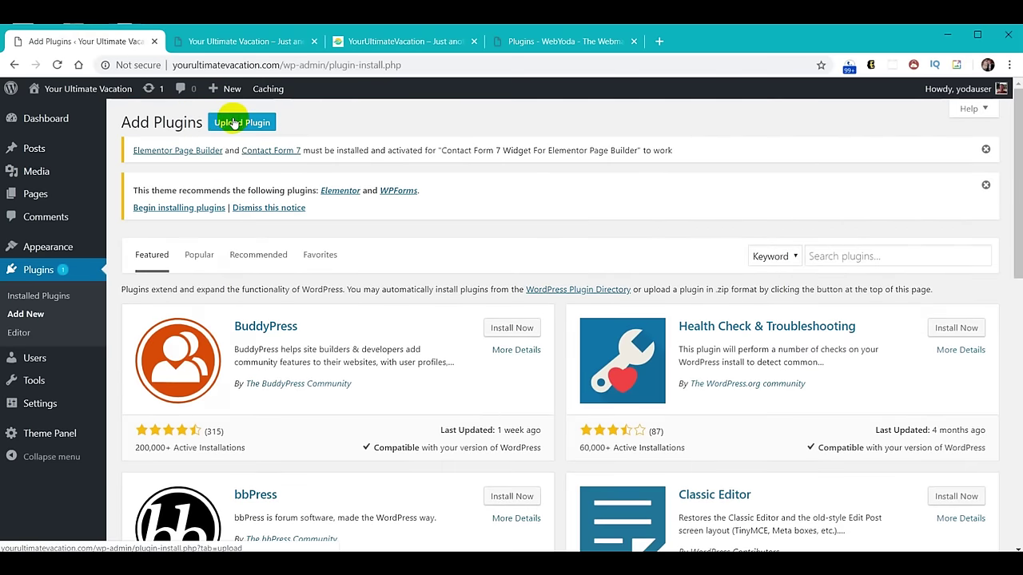
Upload contact-form-7.zip, then install and activate Contact Form 7 version 5.0.5.
{"action": "left_click", "coordinate": [238, 123]}
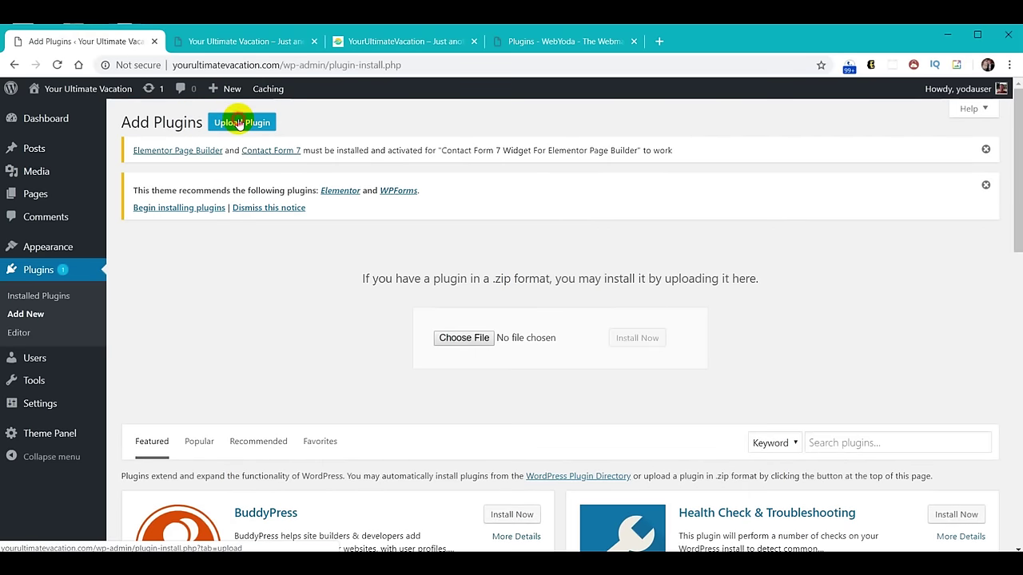
{"action": "left_click", "coordinate": [461, 338]}
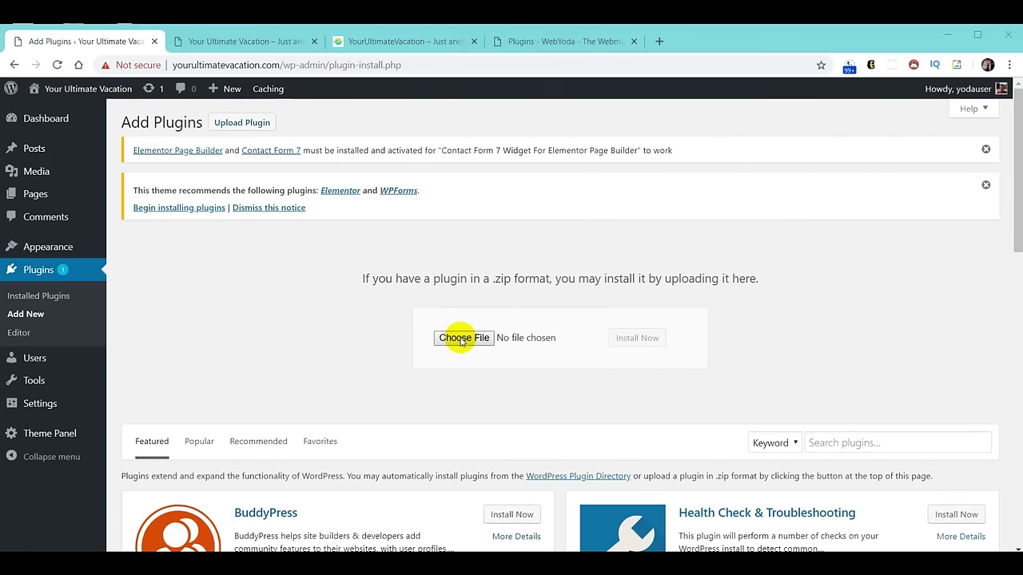
{"action": "left_click", "coordinate": [172, 161]}
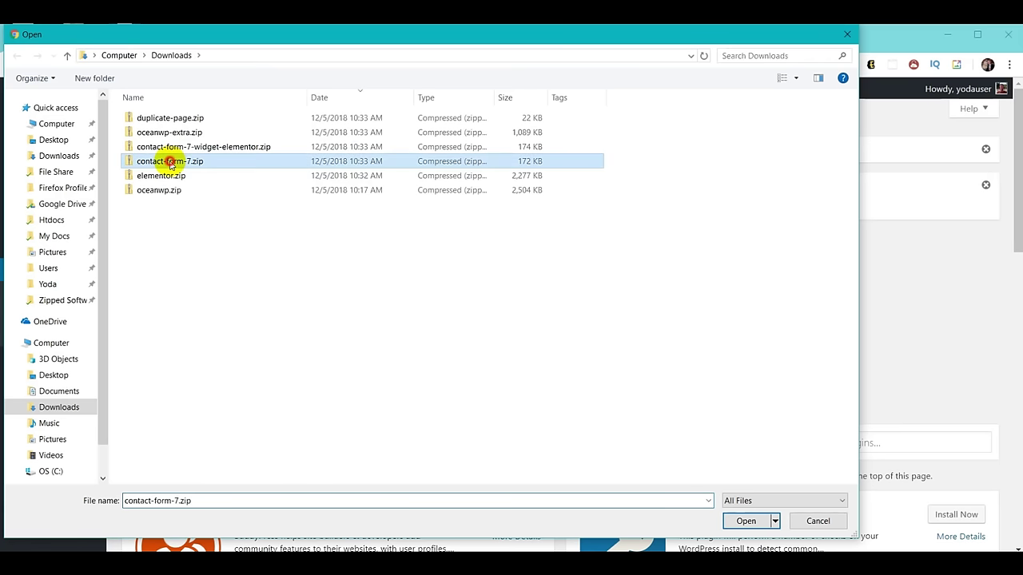
{"action": "left_click", "coordinate": [744, 523]}
{"action": "left_click", "coordinate": [639, 341]}
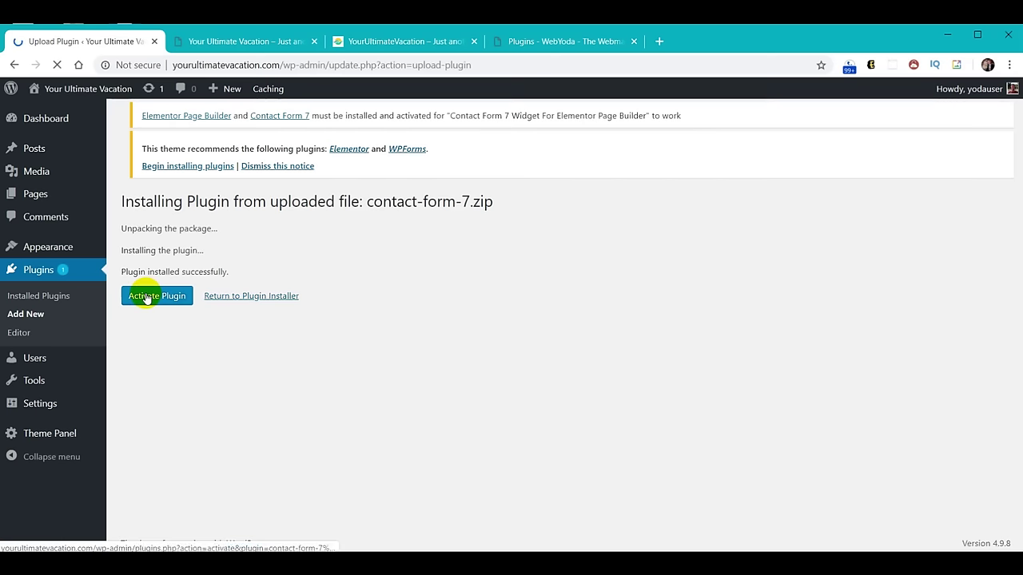
{"action": "left_click", "coordinate": [146, 298]}
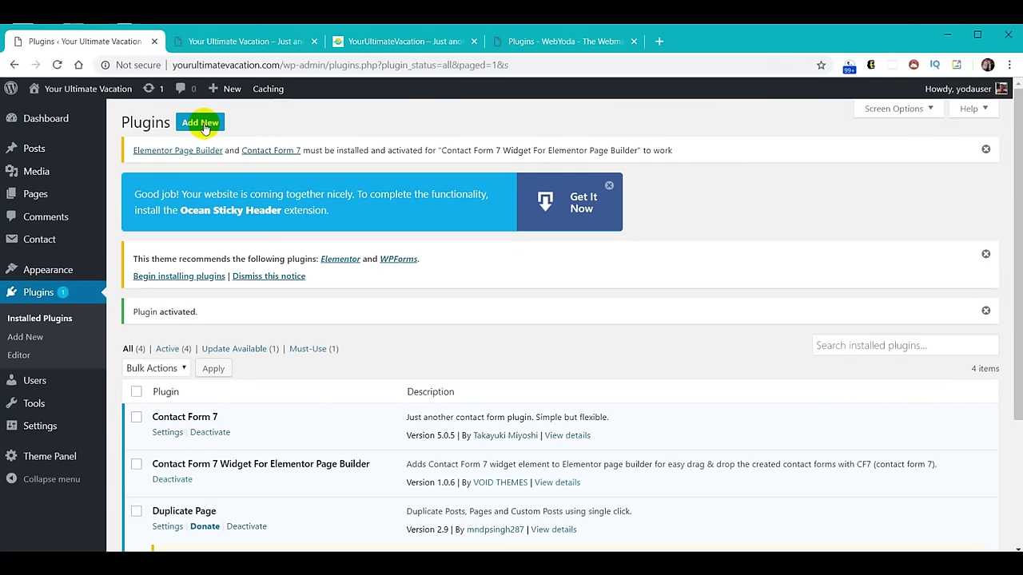
{"action": "left_click", "coordinate": [203, 124]}
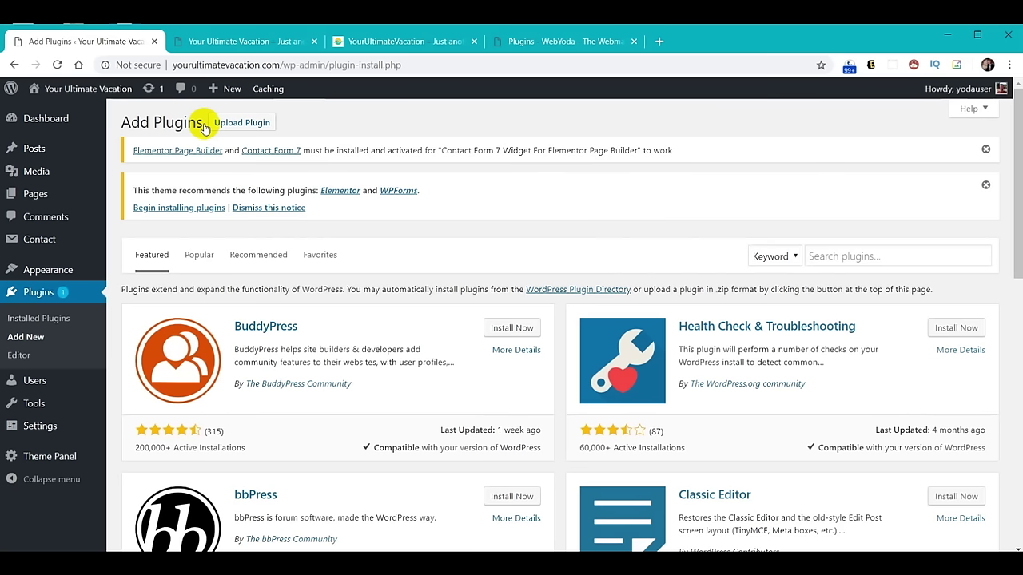
Upload elementor.zip, then install and activate the Elementor plugin.
{"action": "left_click", "coordinate": [230, 123]}
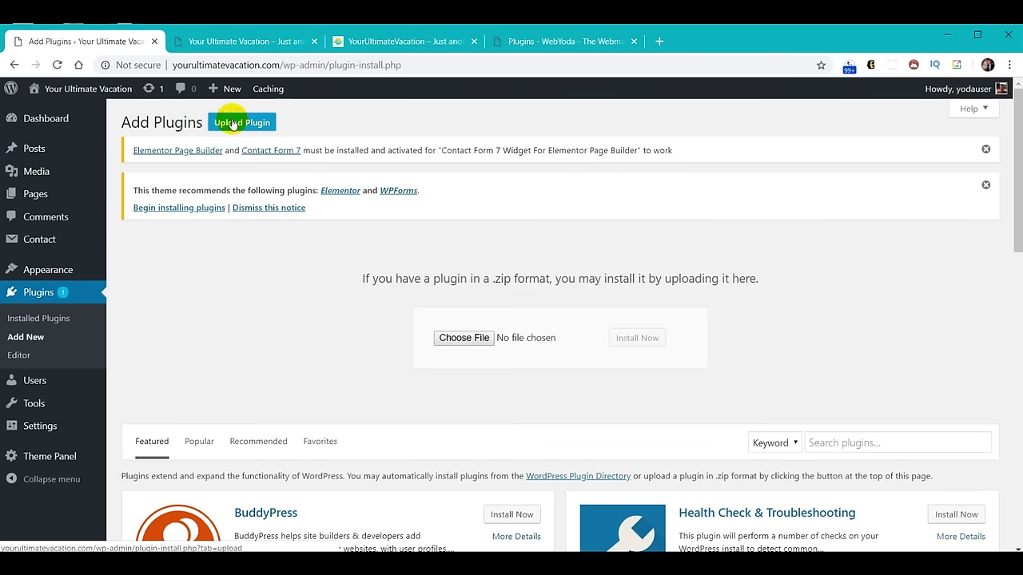
{"action": "left_click", "coordinate": [457, 340]}
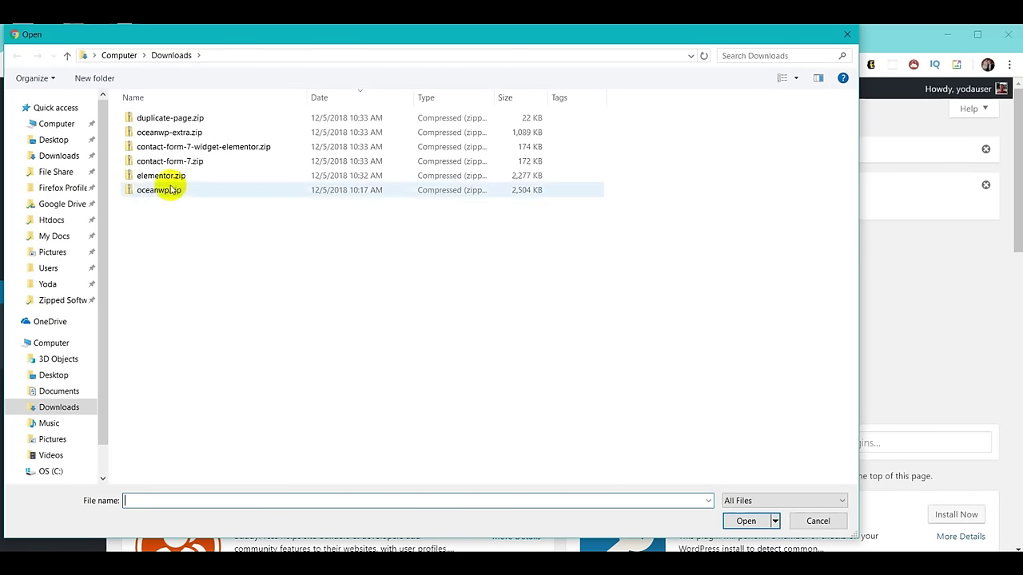
{"action": "left_click", "coordinate": [158, 177]}
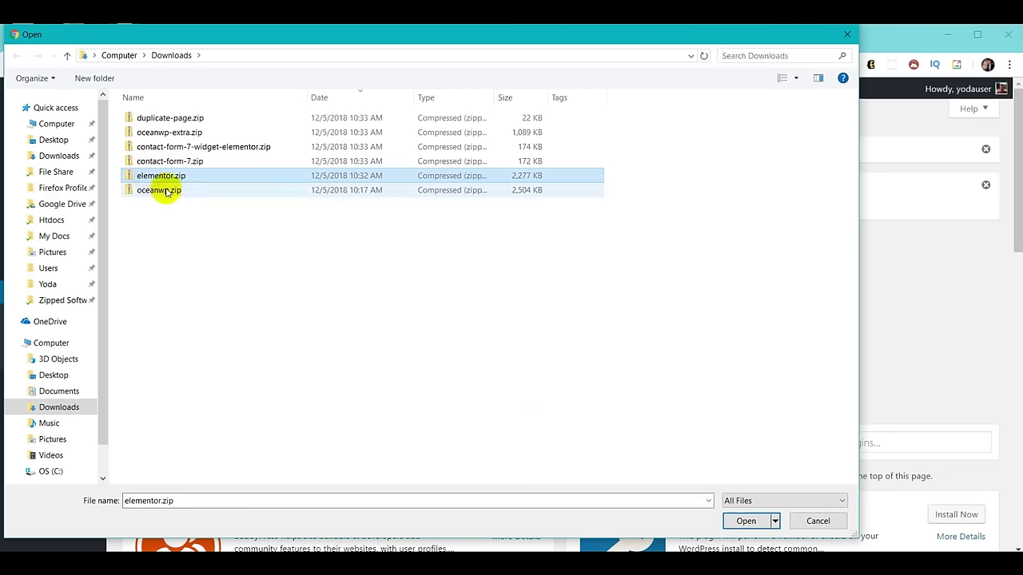
{"action": "left_click", "coordinate": [738, 528]}
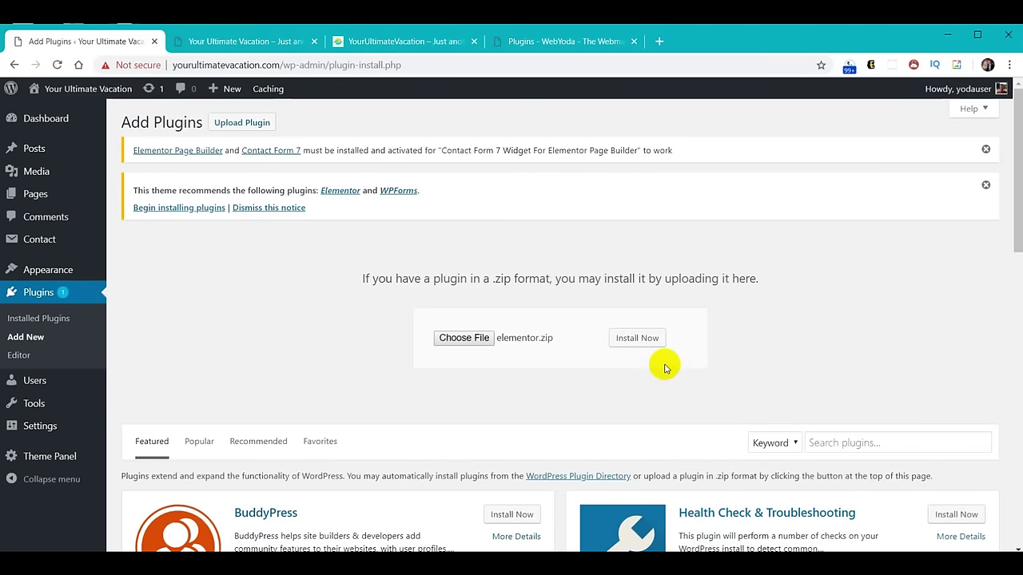
{"action": "left_click", "coordinate": [643, 339]}
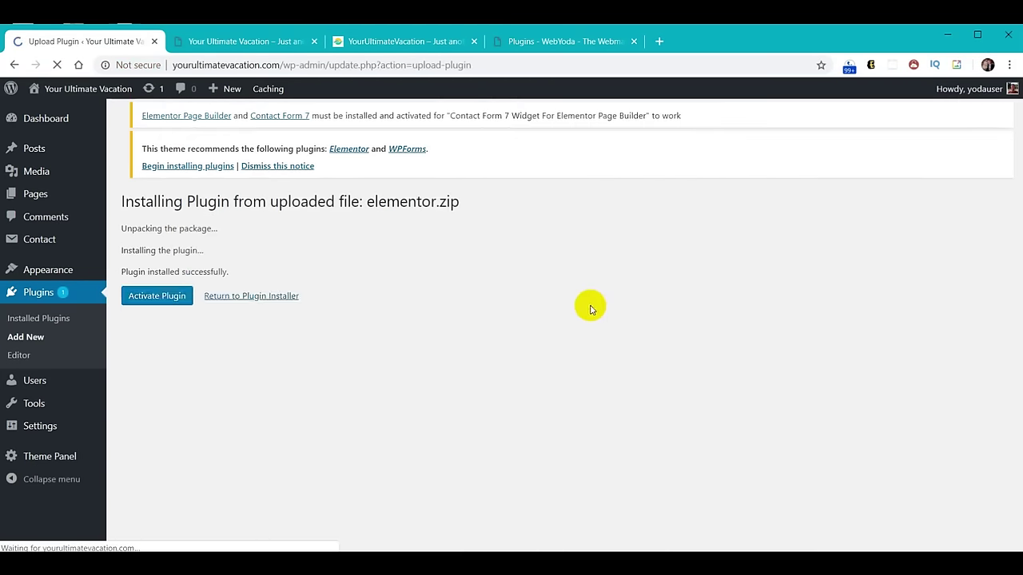
{"action": "left_click", "coordinate": [160, 297]}
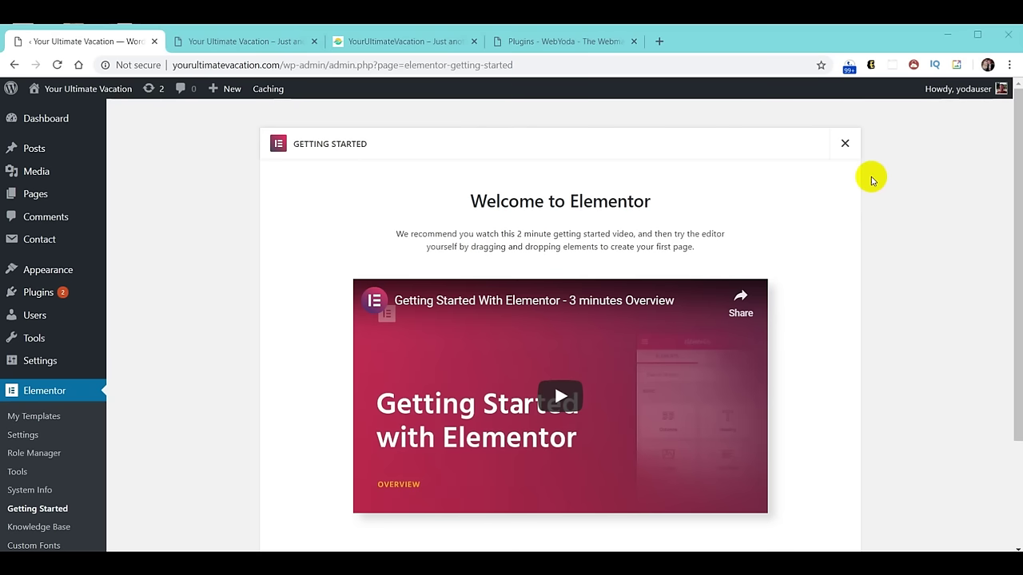
Dismiss the Elementor Getting Started dialog to get back to the admin Dashboard.
{"action": "left_click", "coordinate": [844, 144]}
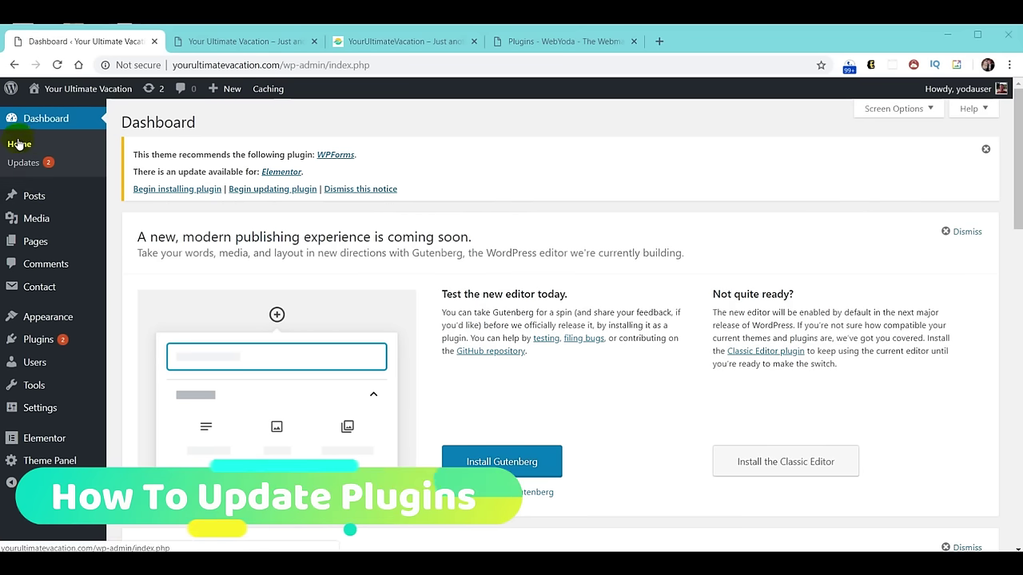
Run the available updates for Duplicate Page and Elementor from Installed Plugins.
{"action": "mouse_move", "coordinate": [84, 352]}
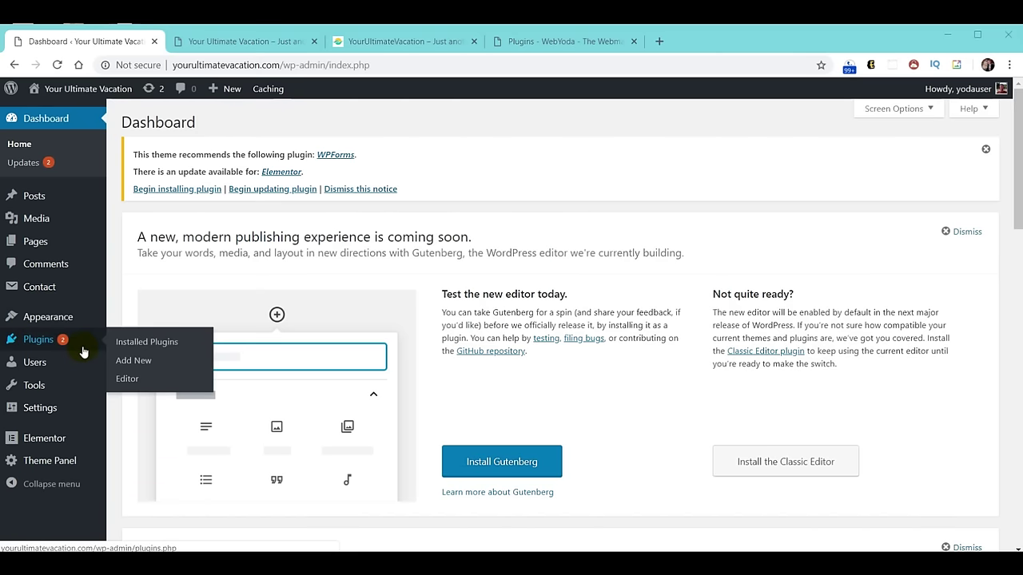
{"action": "left_click", "coordinate": [35, 344]}
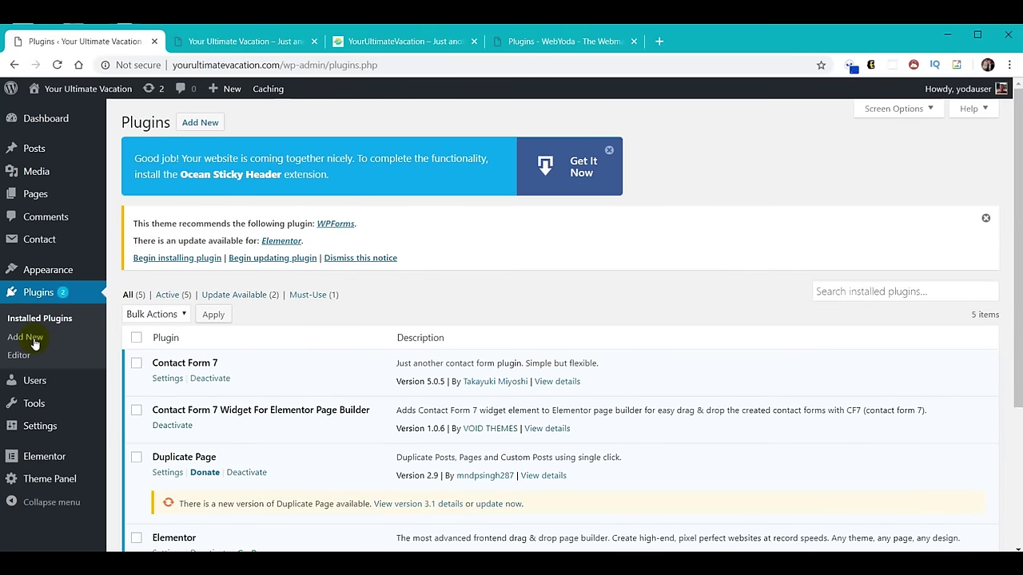
{"action": "scroll", "coordinate": [567, 365], "scroll_direction": "down", "scroll_amount": 2}
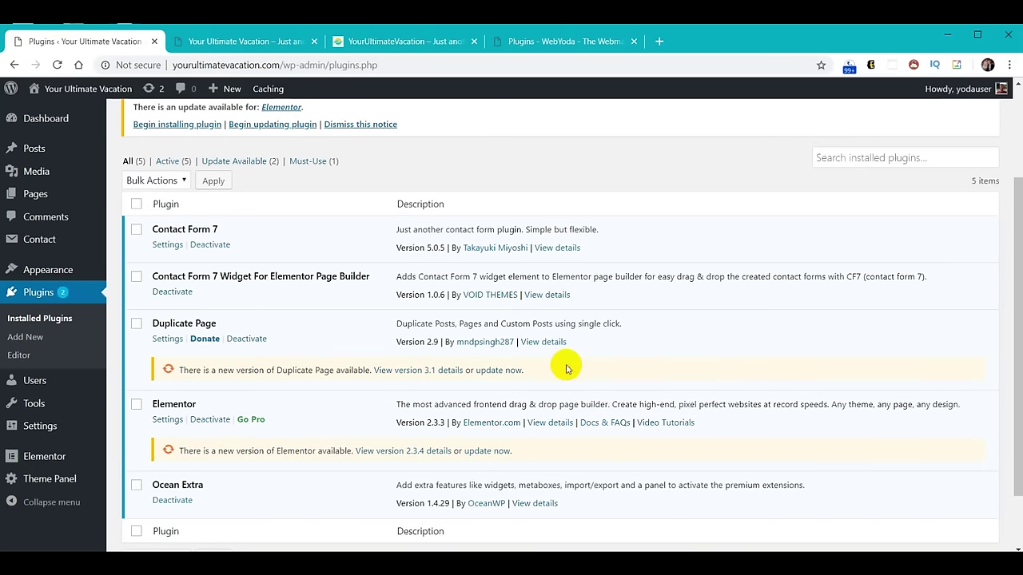
{"action": "left_click", "coordinate": [491, 370]}
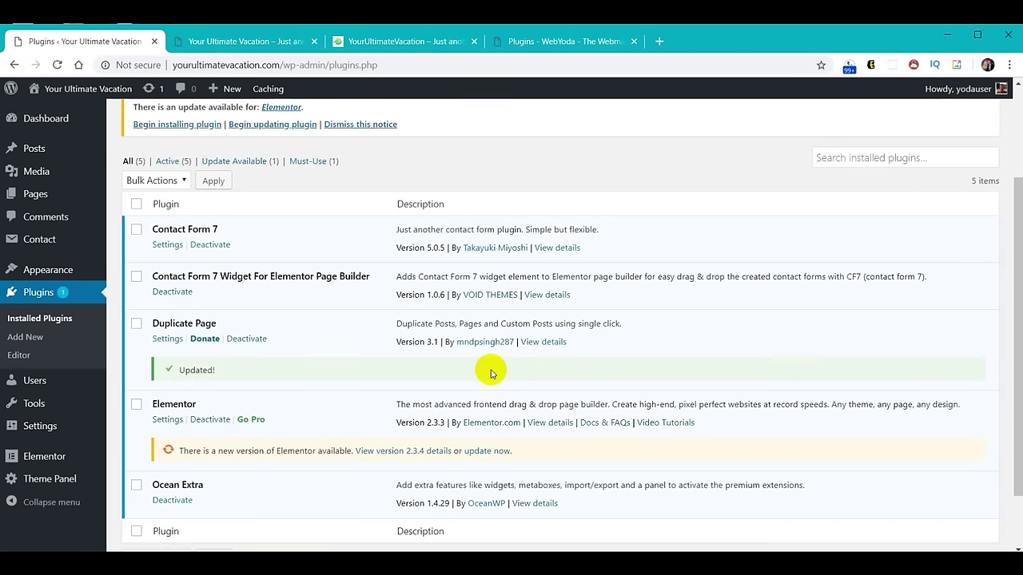
{"action": "left_click", "coordinate": [482, 450]}
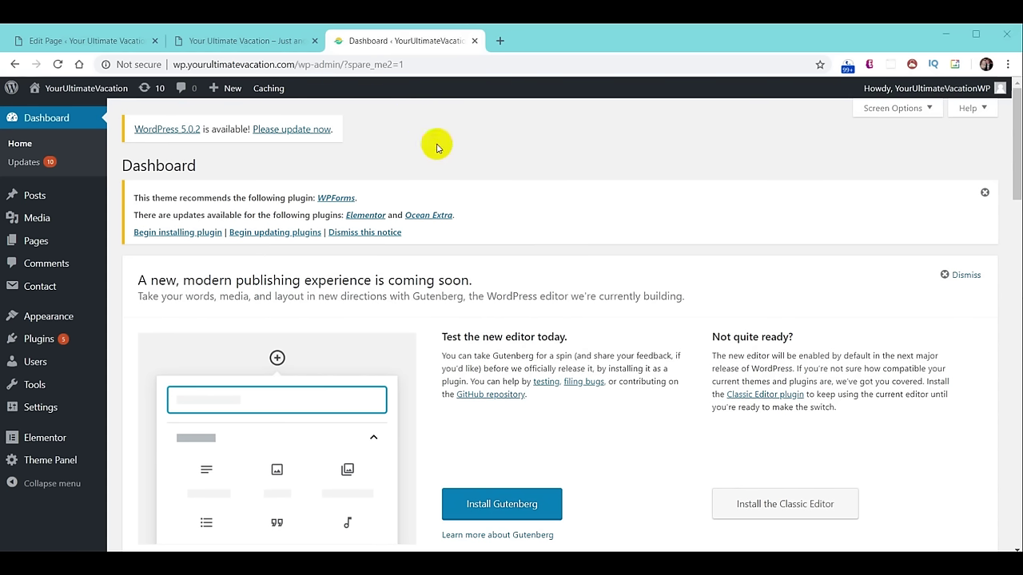
Run the WordPress 5.0.2 core update from the WordPress Updates page.
{"action": "left_click", "coordinate": [309, 134]}
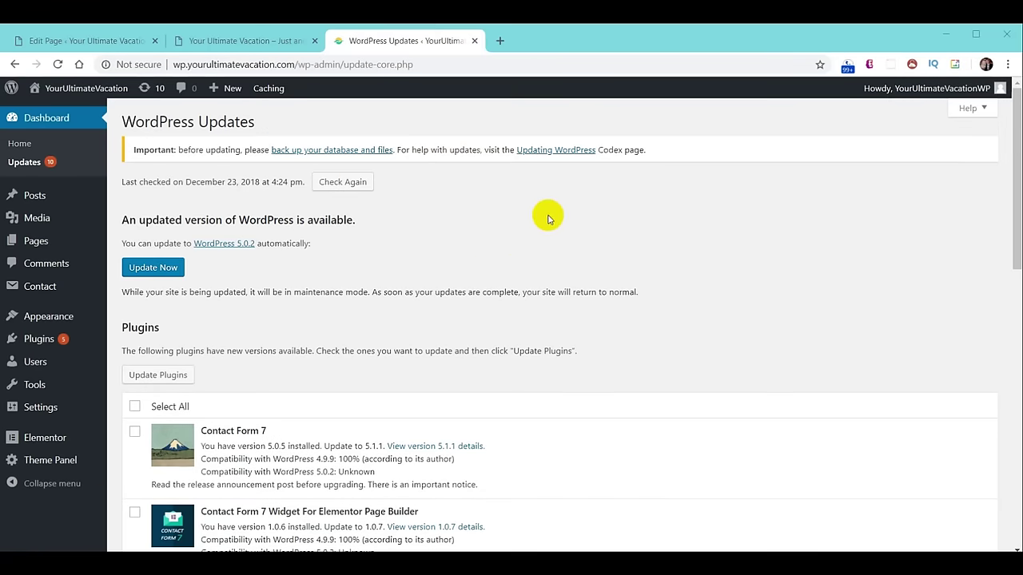
{"action": "left_click", "coordinate": [156, 272]}
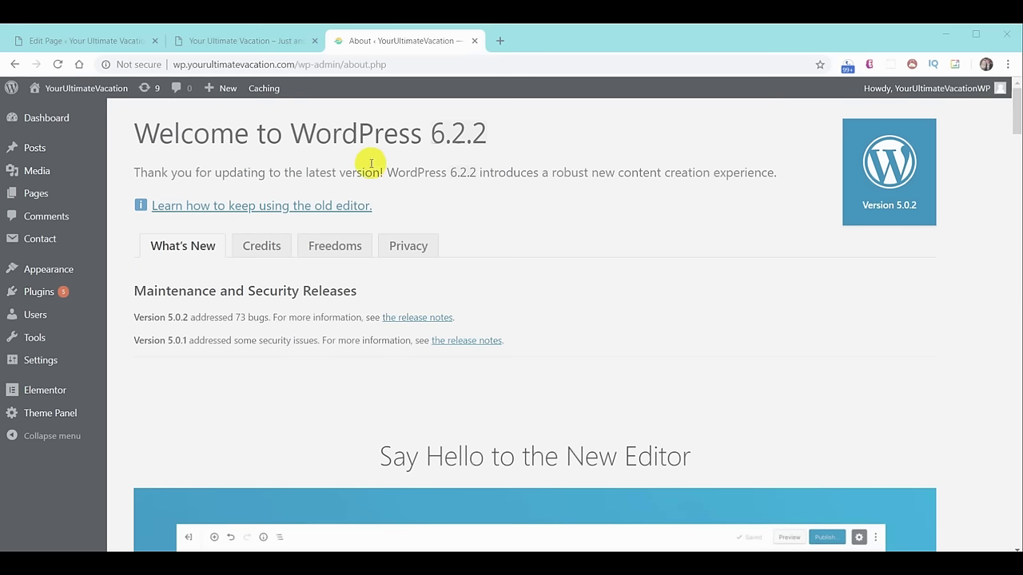
Move the Events and News widget above Quick Draft and dismiss the WPForms notice.
{"action": "left_click", "coordinate": [49, 124]}
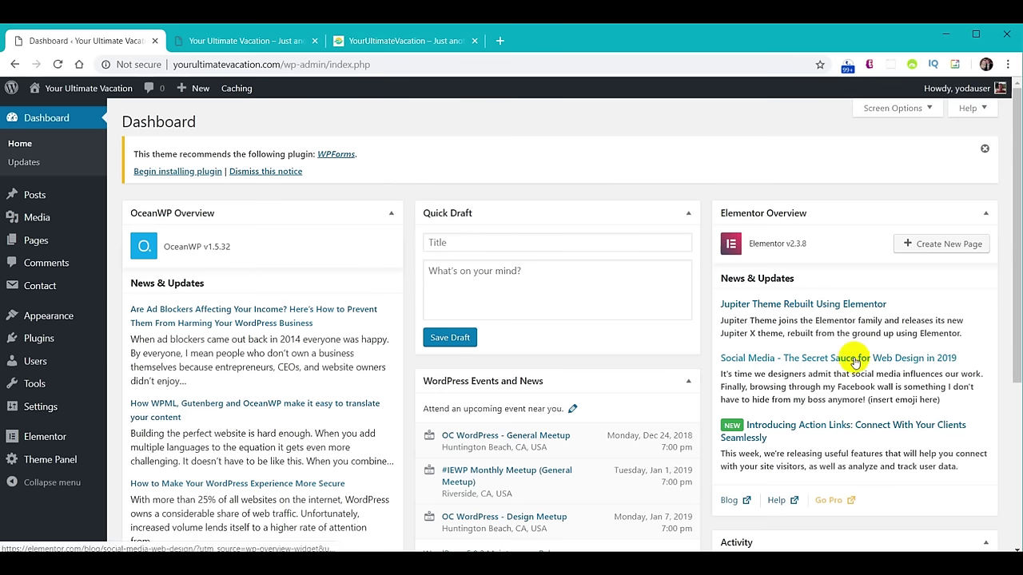
{"action": "left_click_drag", "start_coordinate": [552, 379], "coordinate": [557, 212]}
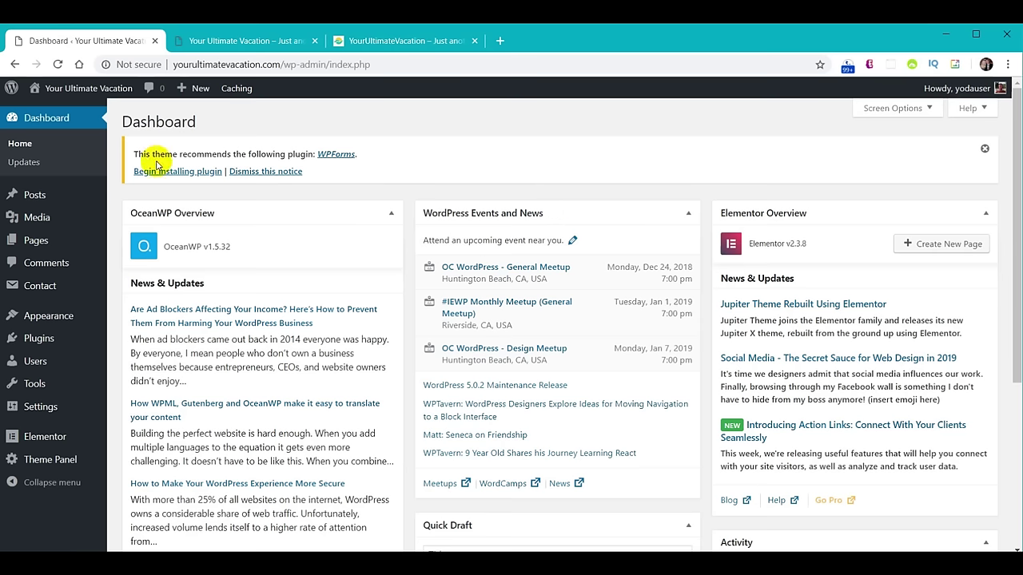
{"action": "left_click", "coordinate": [985, 151]}
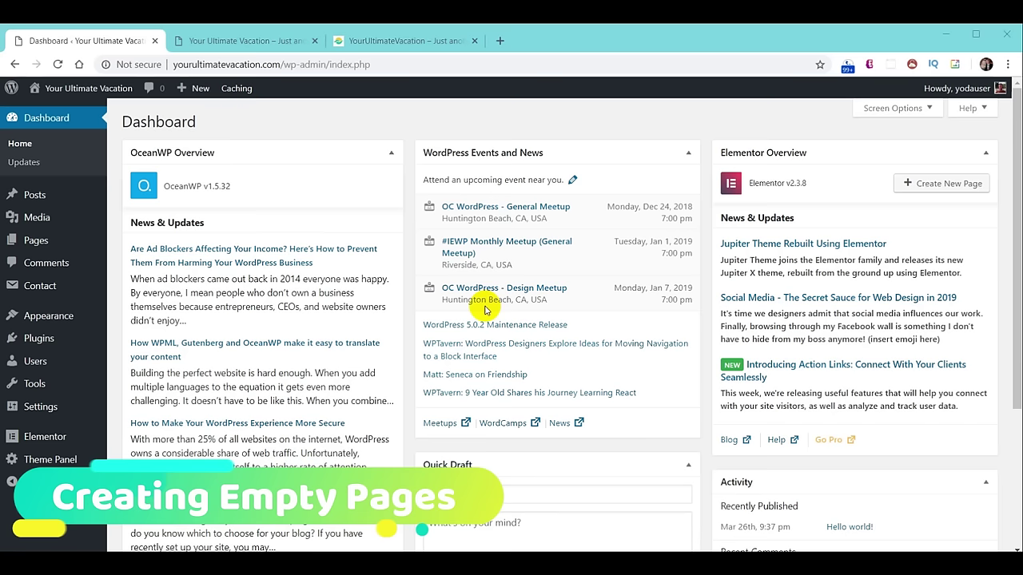
Bulk-trash Sample Page and WPForms Preview, leaving the Pages list empty.
{"action": "left_click", "coordinate": [37, 240]}
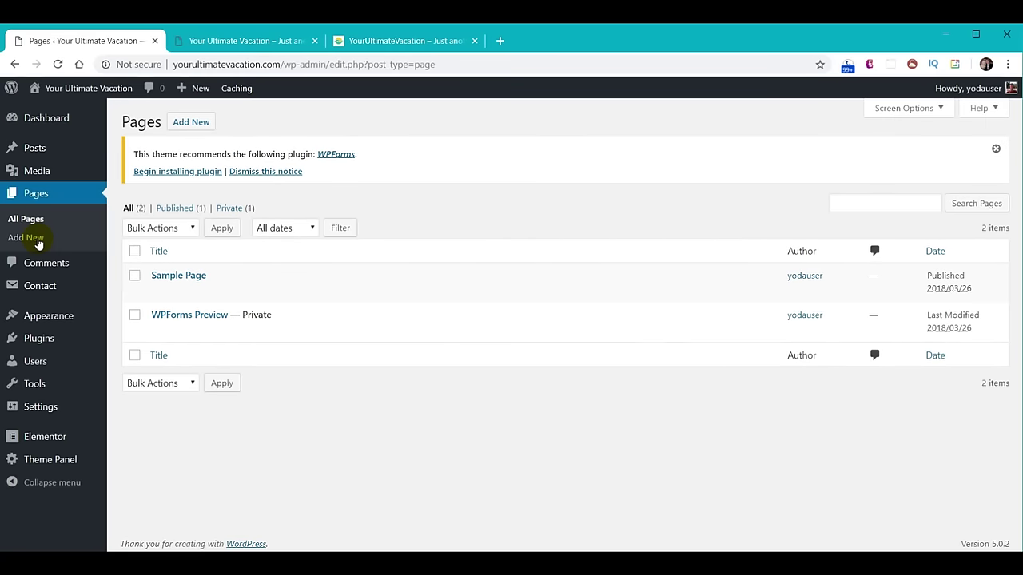
{"action": "mouse_move", "coordinate": [274, 290]}
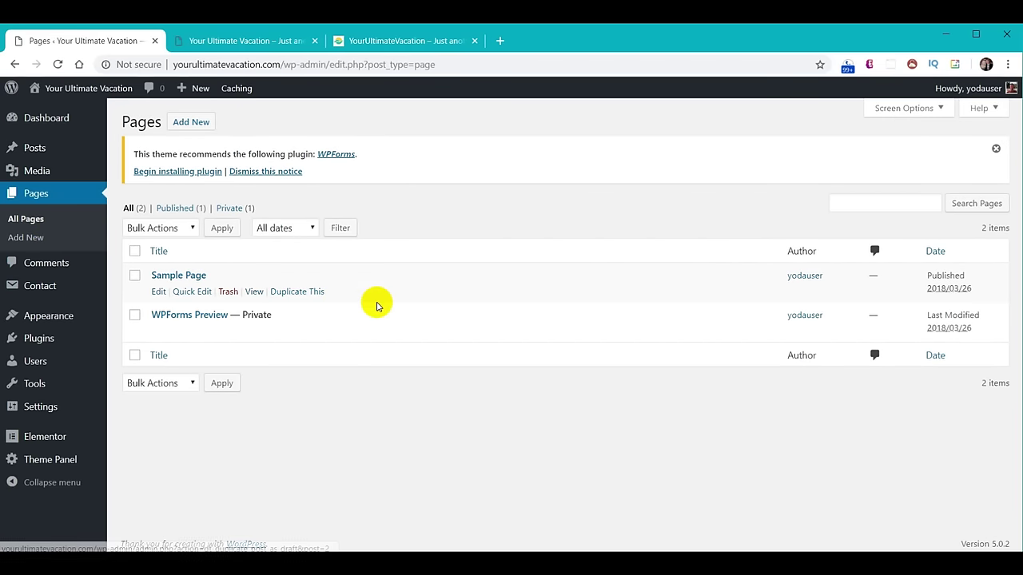
{"action": "left_click", "coordinate": [134, 275]}
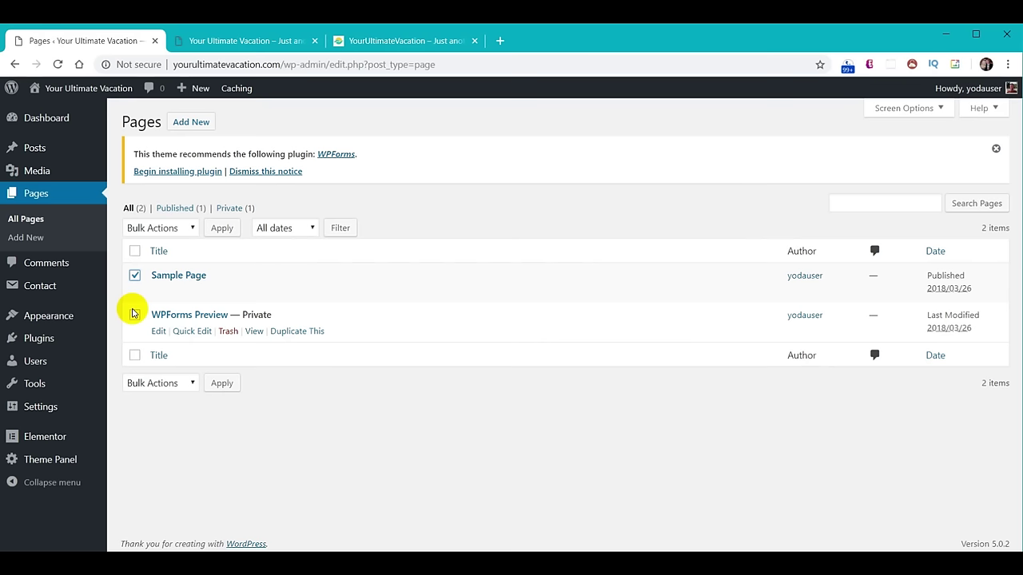
{"action": "left_click", "coordinate": [135, 316]}
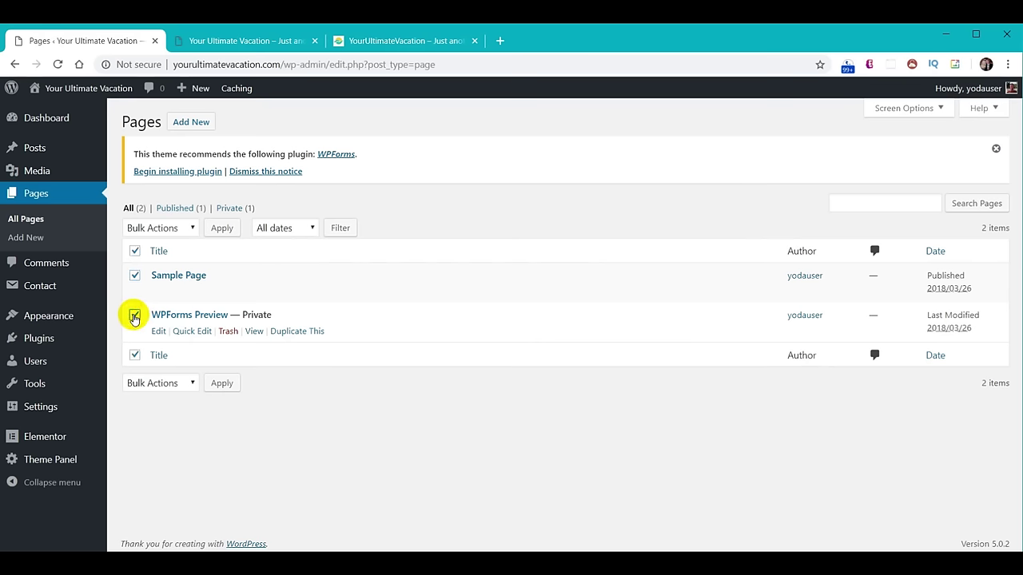
{"action": "left_click", "coordinate": [189, 230]}
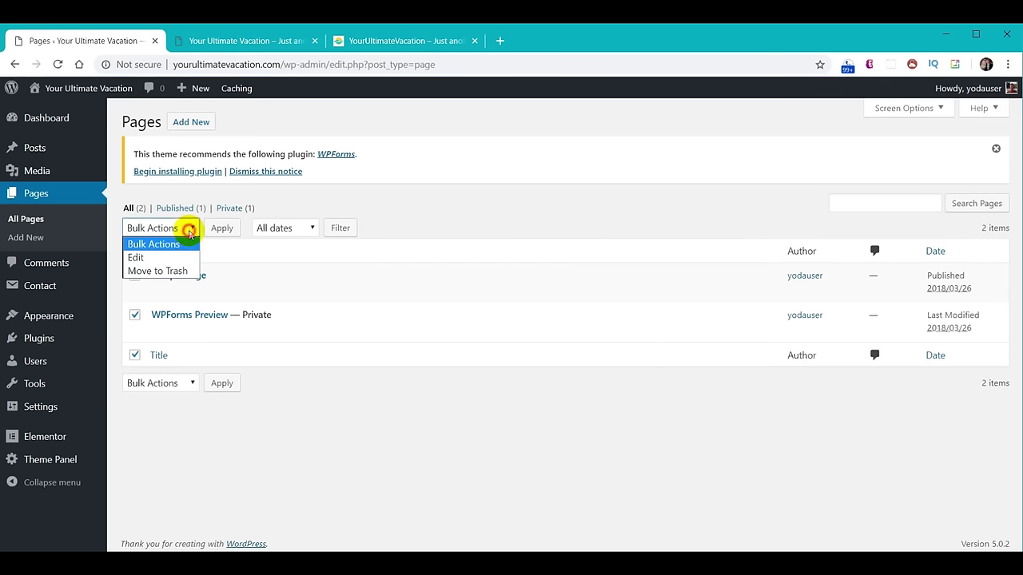
{"action": "left_click", "coordinate": [171, 271]}
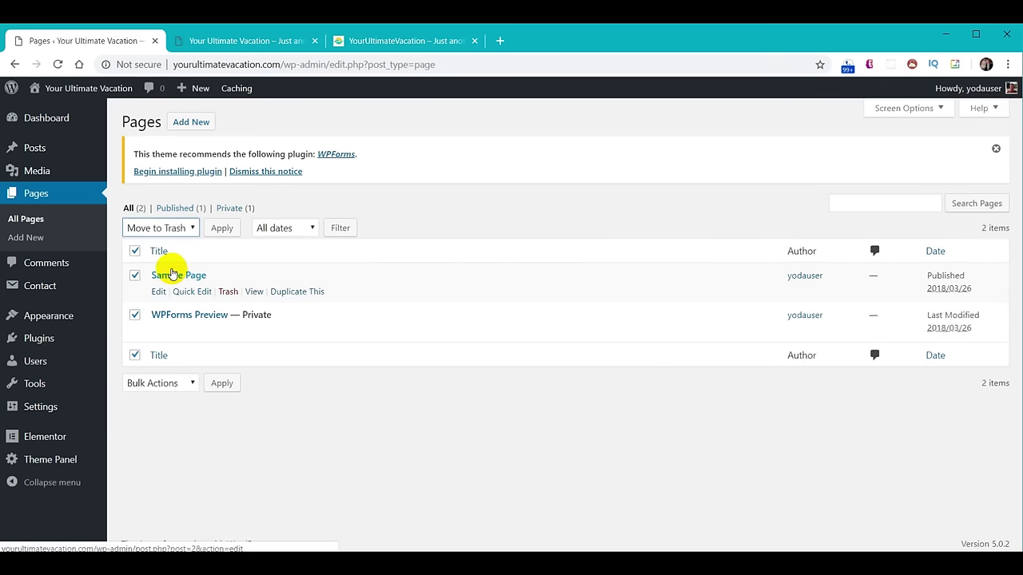
{"action": "left_click", "coordinate": [225, 383]}
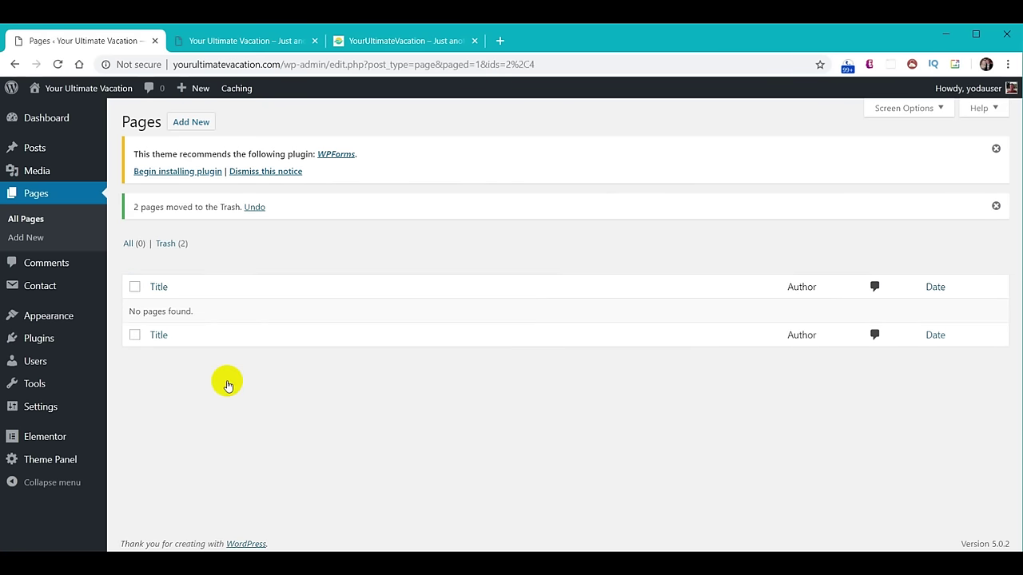
{"action": "key", "text": "alt+Left"}
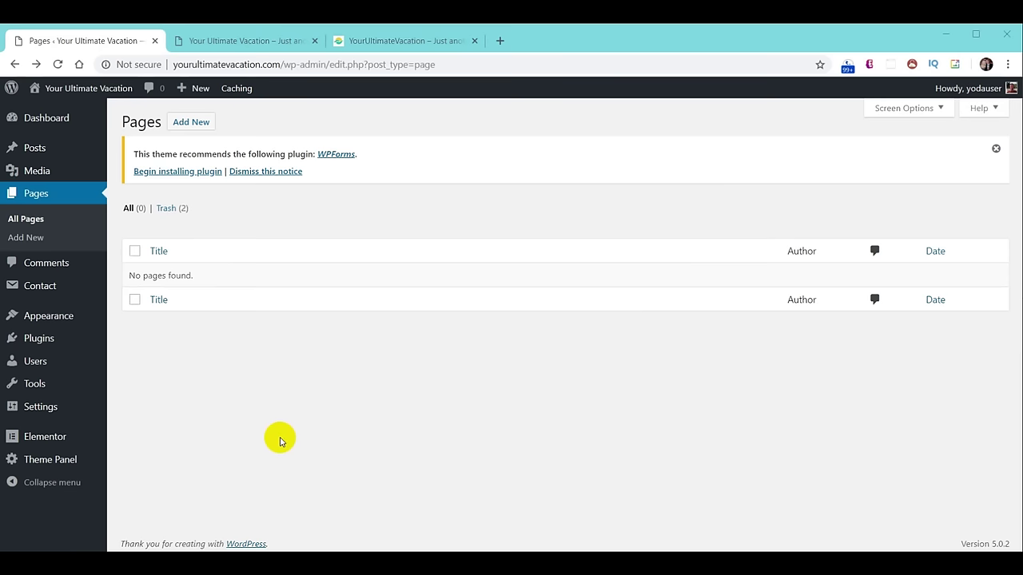
Add a new page in the block editor and title it 'Home'.
{"action": "left_click", "coordinate": [192, 122]}
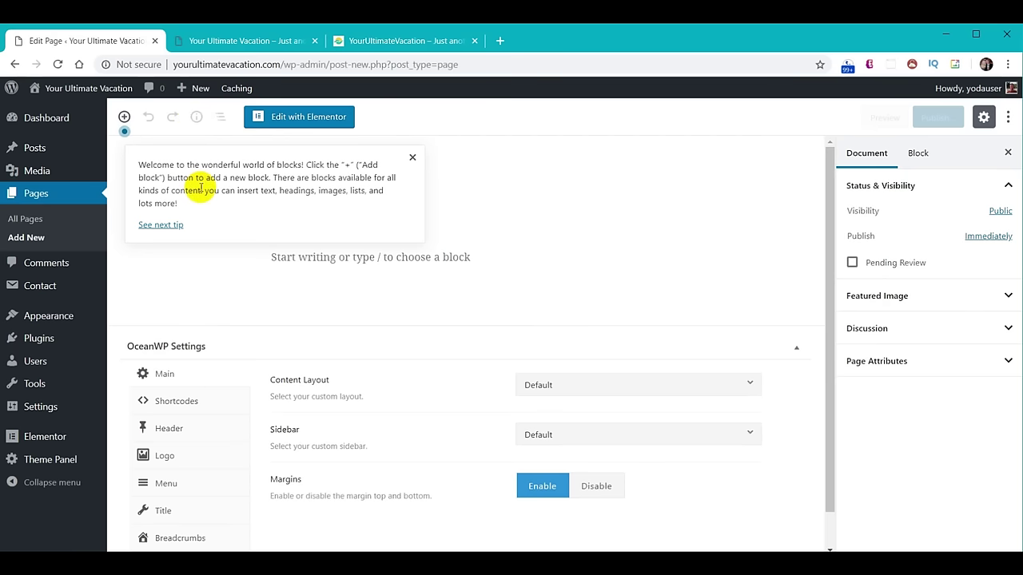
{"action": "left_click", "coordinate": [412, 158]}
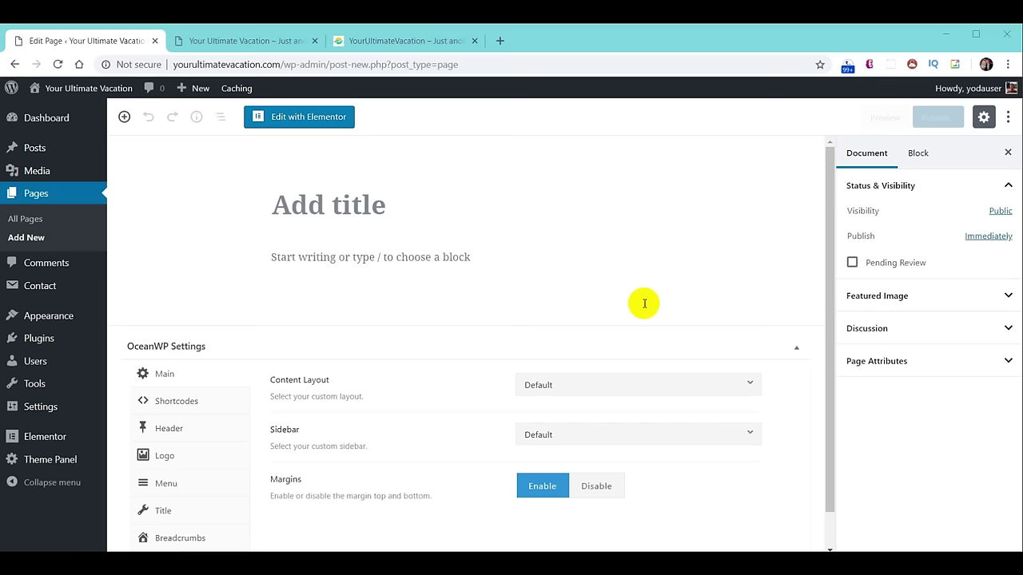
{"action": "left_click", "coordinate": [300, 204]}
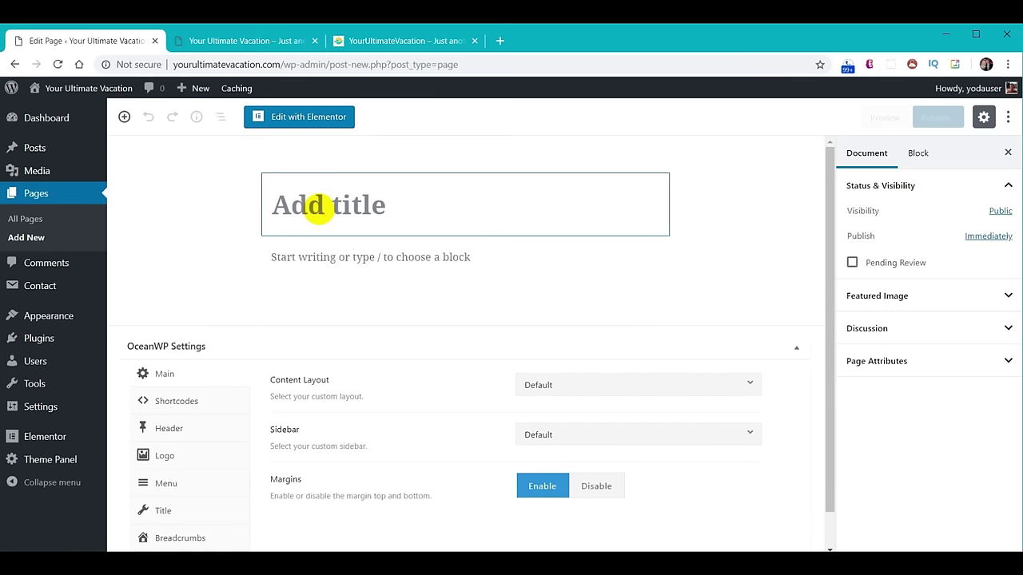
{"action": "type", "text": "Home"}
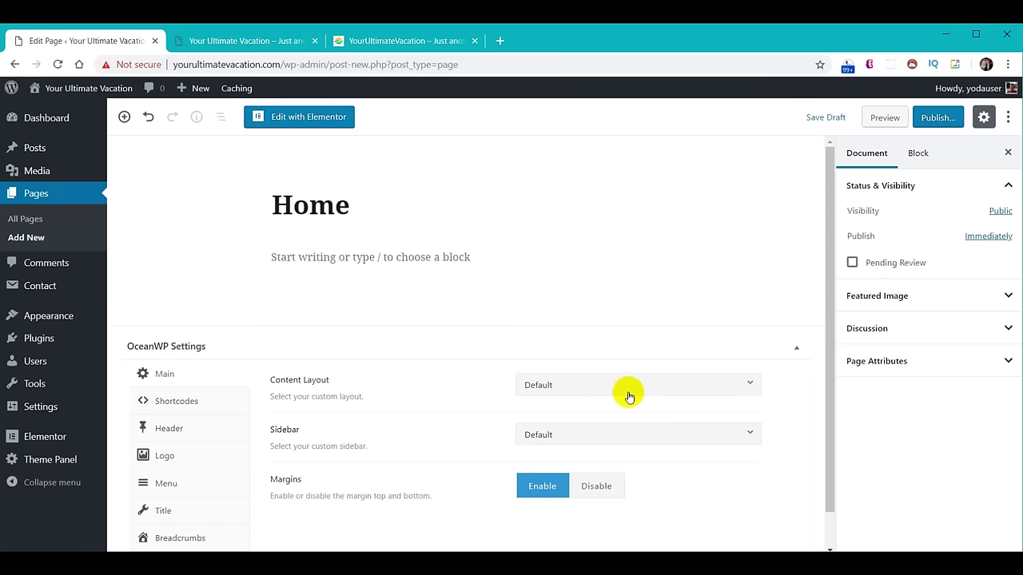
Set OceanWP Content Layout to 100% Full Width and disable Display Page Title.
{"action": "left_click", "coordinate": [662, 391]}
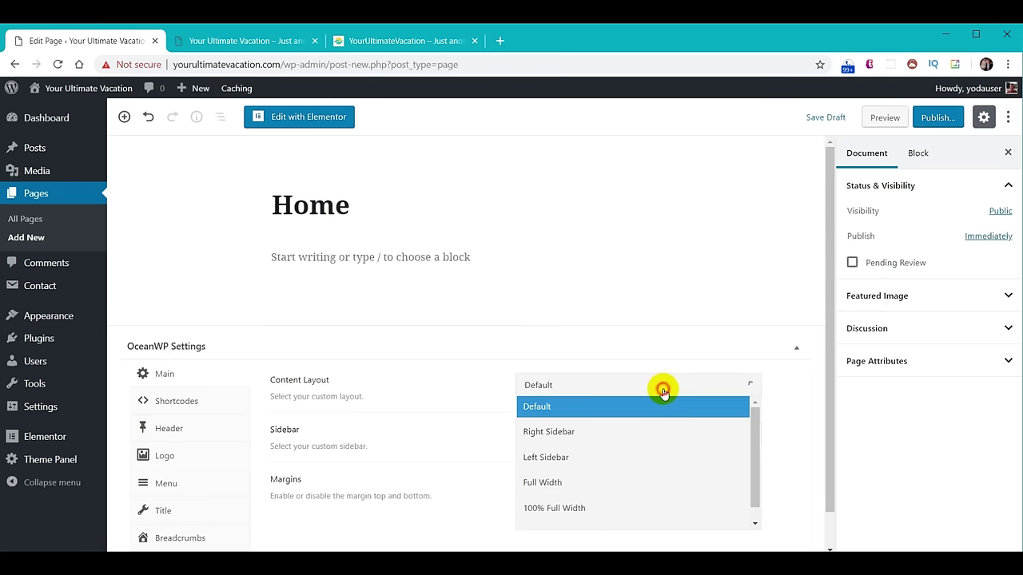
{"action": "left_click", "coordinate": [582, 509]}
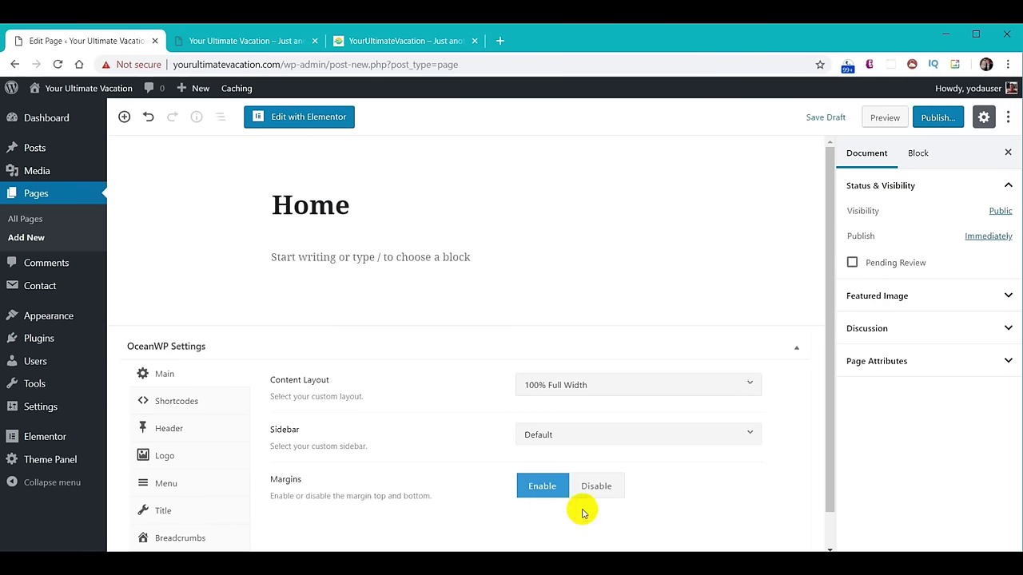
{"action": "left_click", "coordinate": [163, 513]}
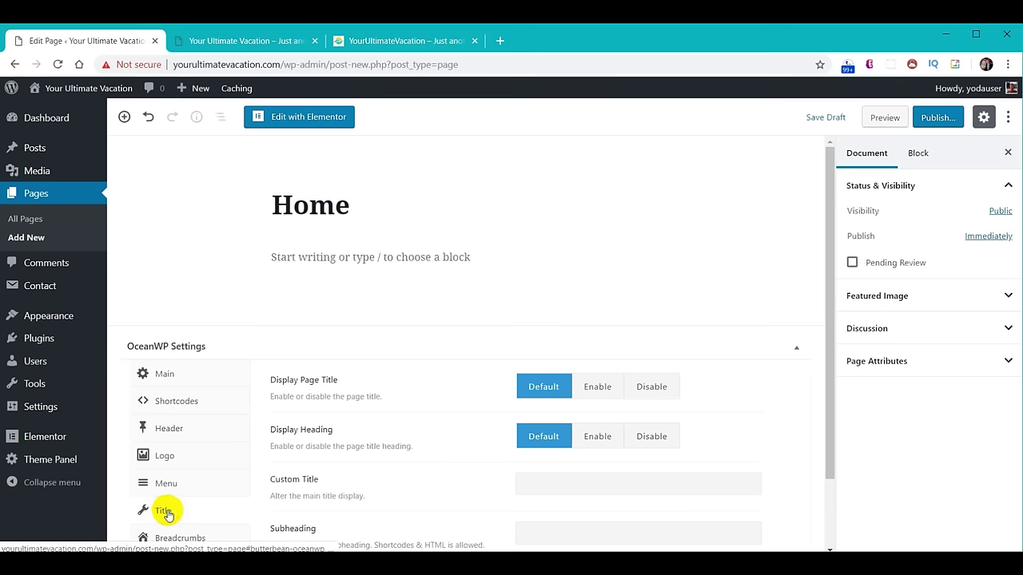
{"action": "left_click", "coordinate": [652, 387]}
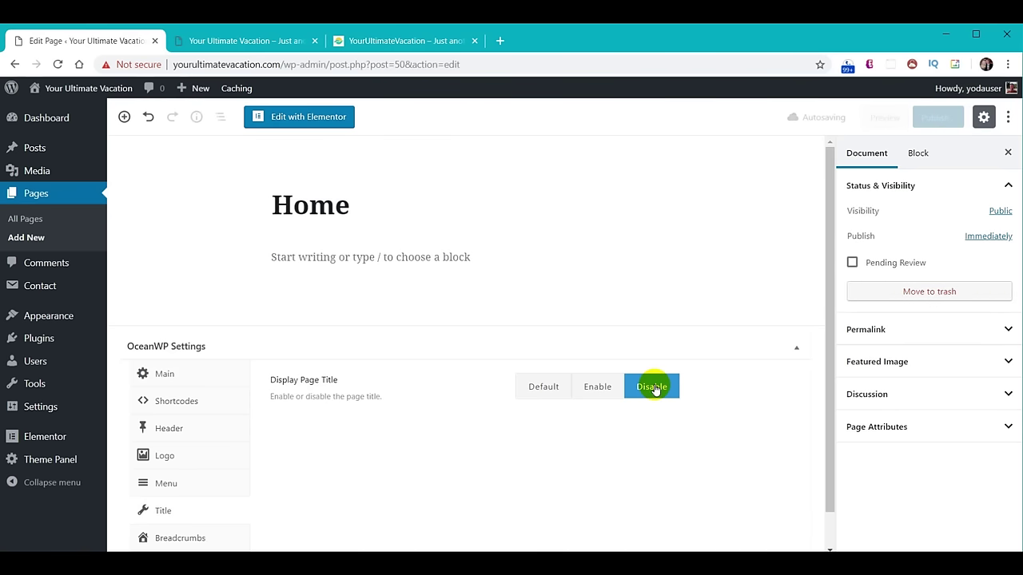
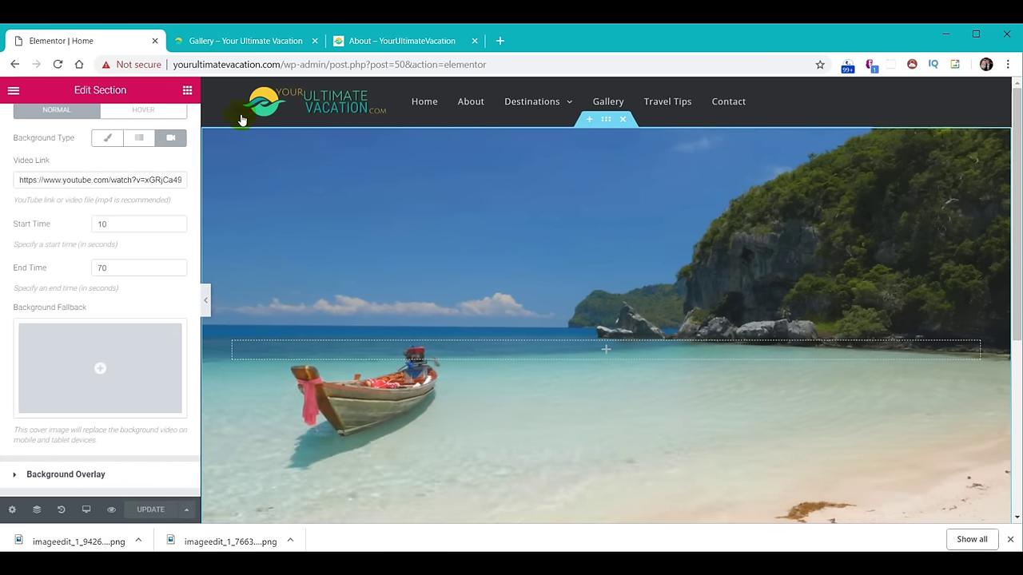
Preview the live homepage with its beach video, then open a new blank browser tab.
{"action": "left_click", "coordinate": [238, 43]}
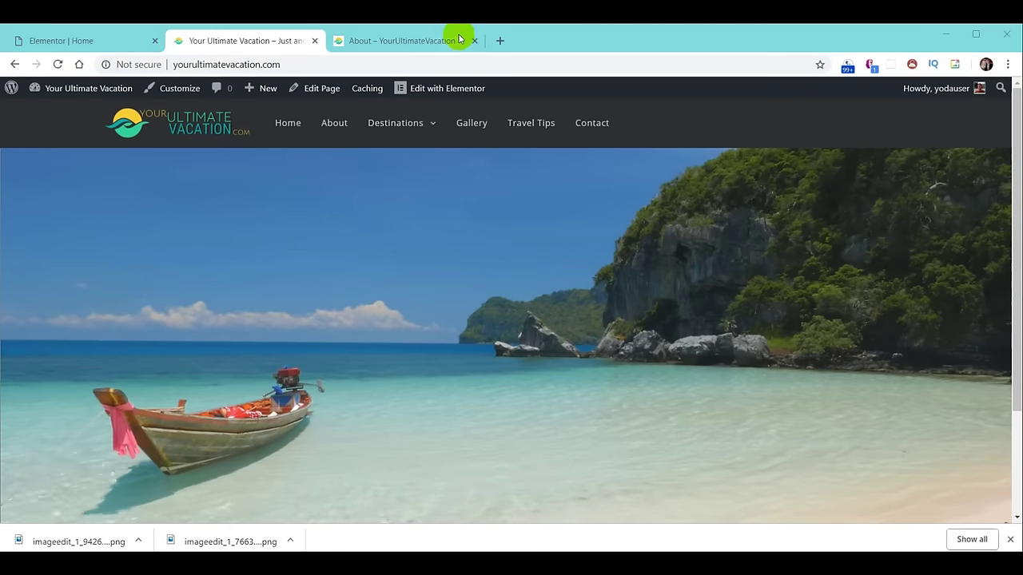
{"action": "left_click", "coordinate": [500, 40]}
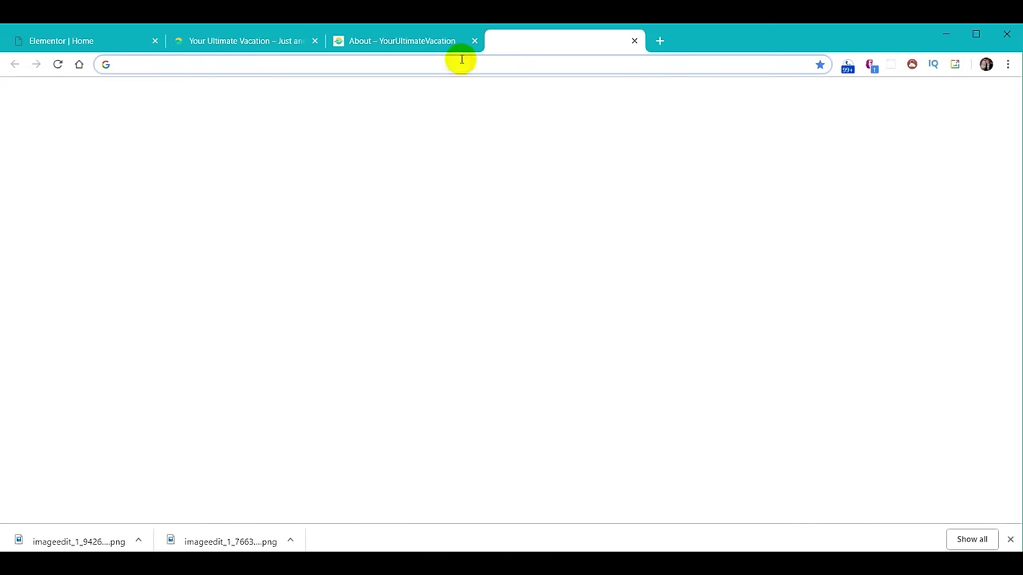
Go to YouTube and open the 'Welcome To Your Ultimate Vacation' video.
{"action": "type", "text": "youtube.com"}
{"action": "key", "text": "Return"}
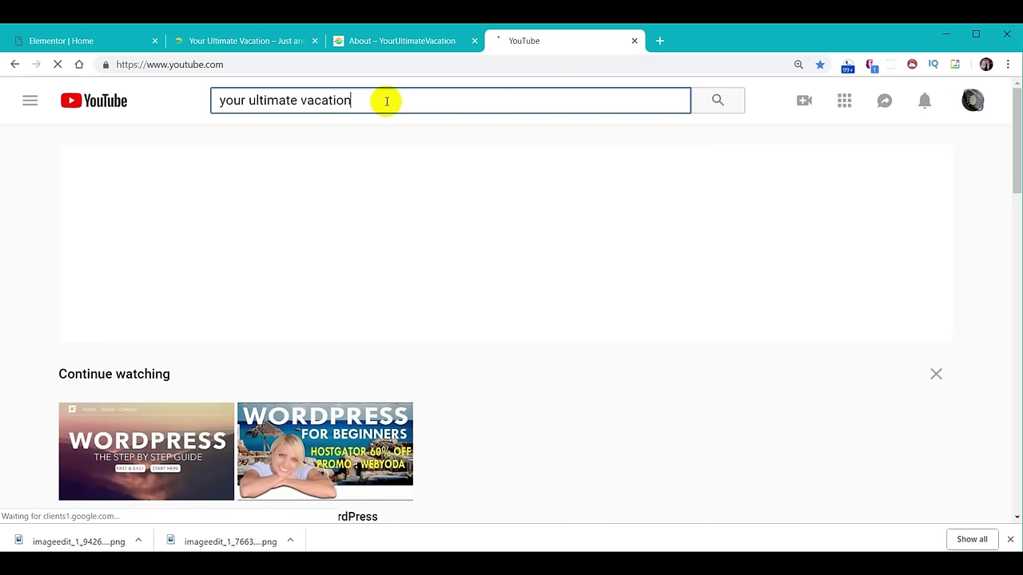
{"action": "scroll", "coordinate": [422, 258], "scroll_direction": "down", "scroll_amount": 5}
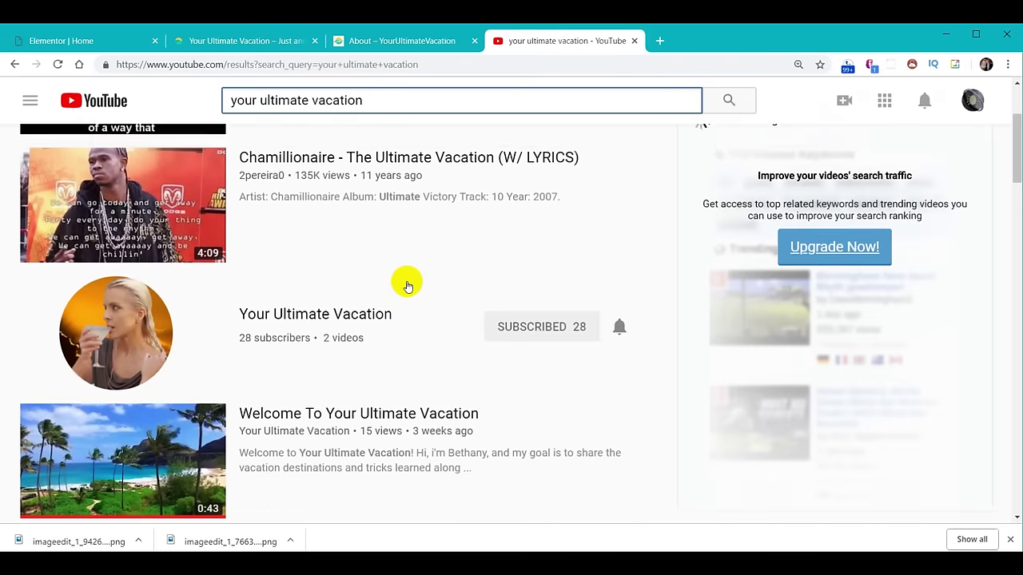
{"action": "left_click", "coordinate": [129, 369]}
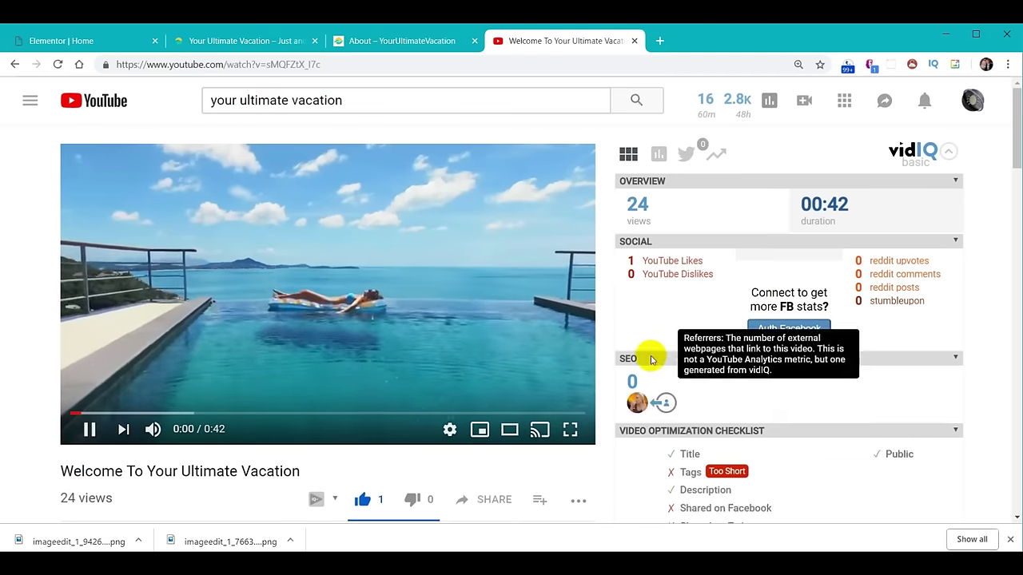
Expand the video's description, then select the video's full web address.
{"action": "scroll", "coordinate": [465, 359], "scroll_direction": "down", "scroll_amount": 4}
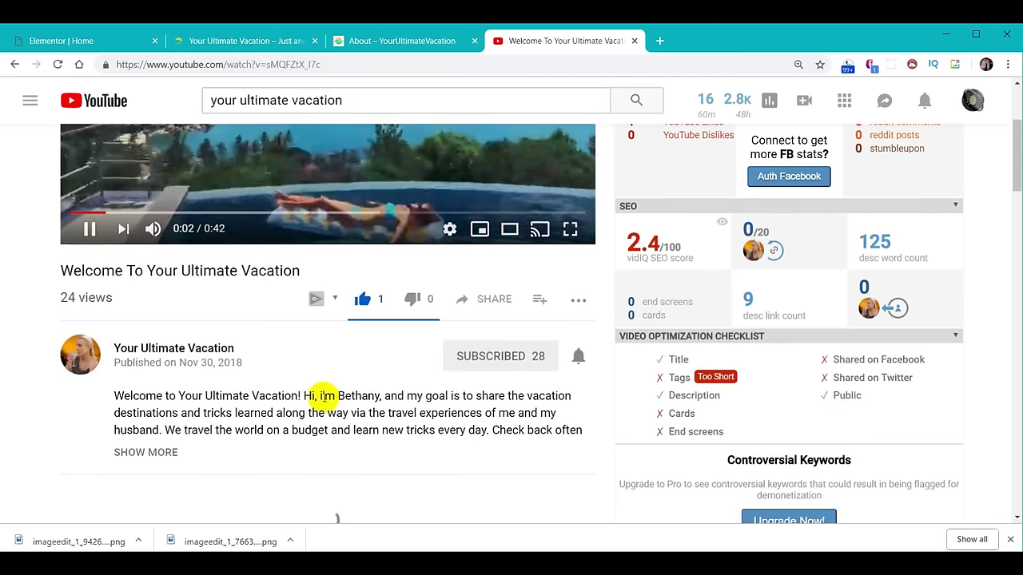
{"action": "left_click", "coordinate": [163, 319]}
{"action": "scroll", "coordinate": [523, 357], "scroll_direction": "down", "scroll_amount": 1}
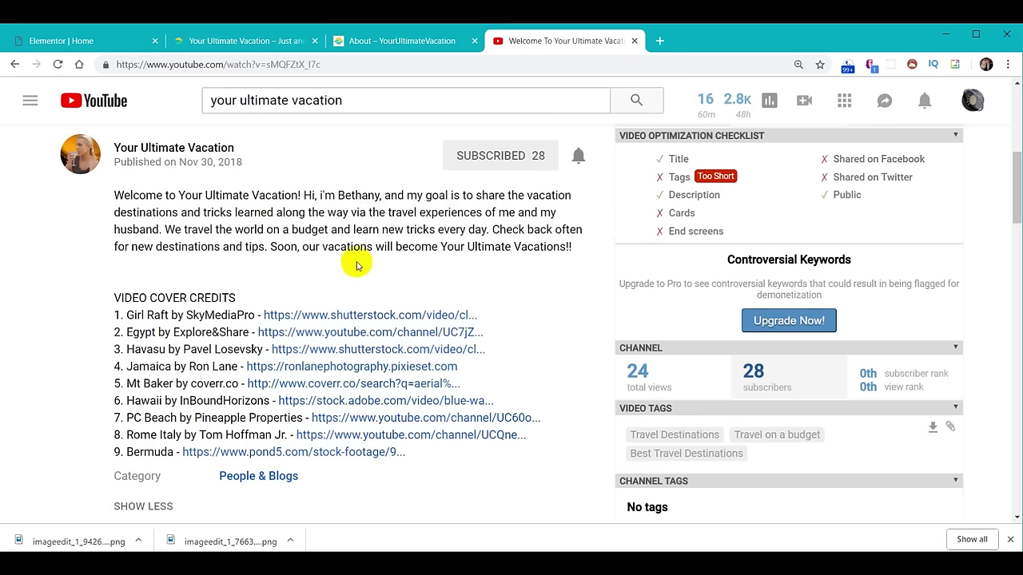
{"action": "scroll", "coordinate": [357, 266], "scroll_direction": "up", "scroll_amount": 5}
{"action": "left_click", "coordinate": [336, 64]}
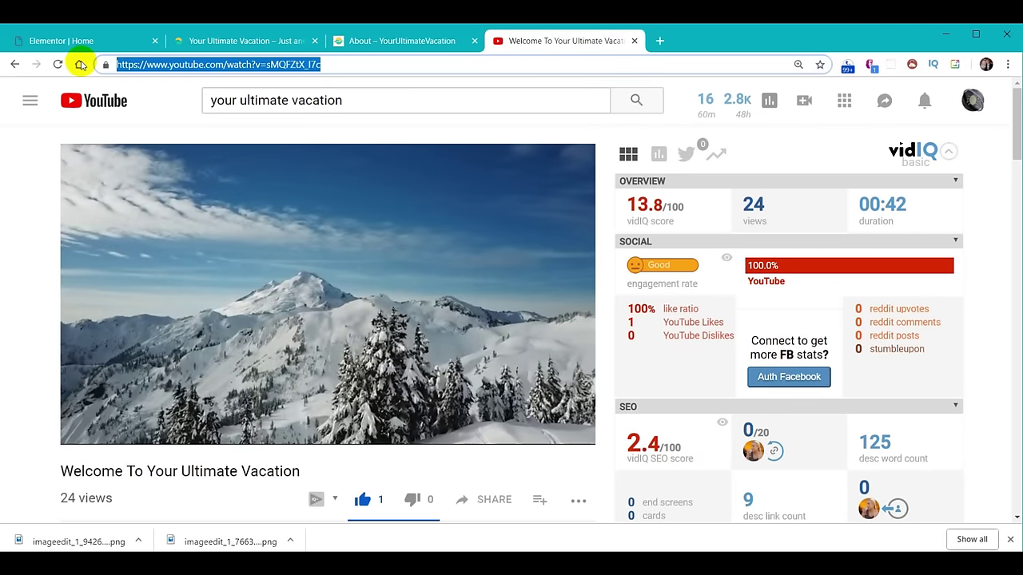
Paste the new YouTube link into the hero's Video Link and update the page.
{"action": "left_click", "coordinate": [68, 41]}
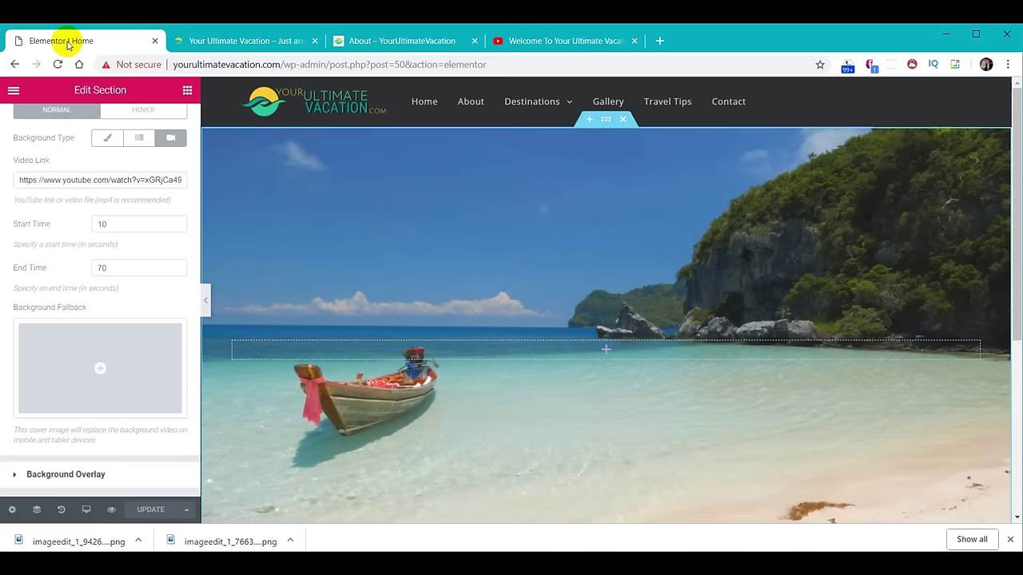
{"action": "left_click", "coordinate": [72, 180]}
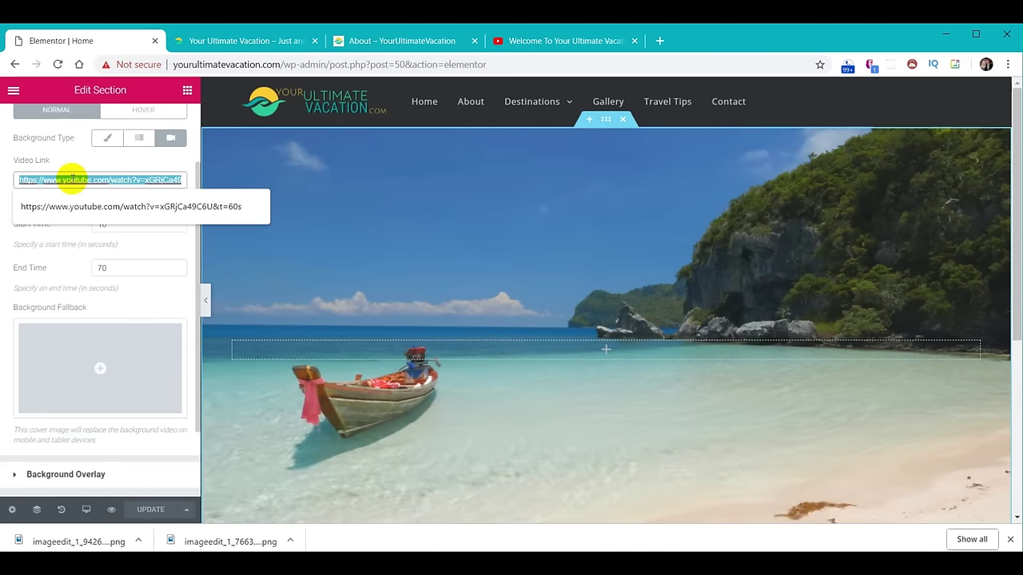
{"action": "type", "text": "https://www.youtube.com/watch?v=sMQFZtX_I7d"}
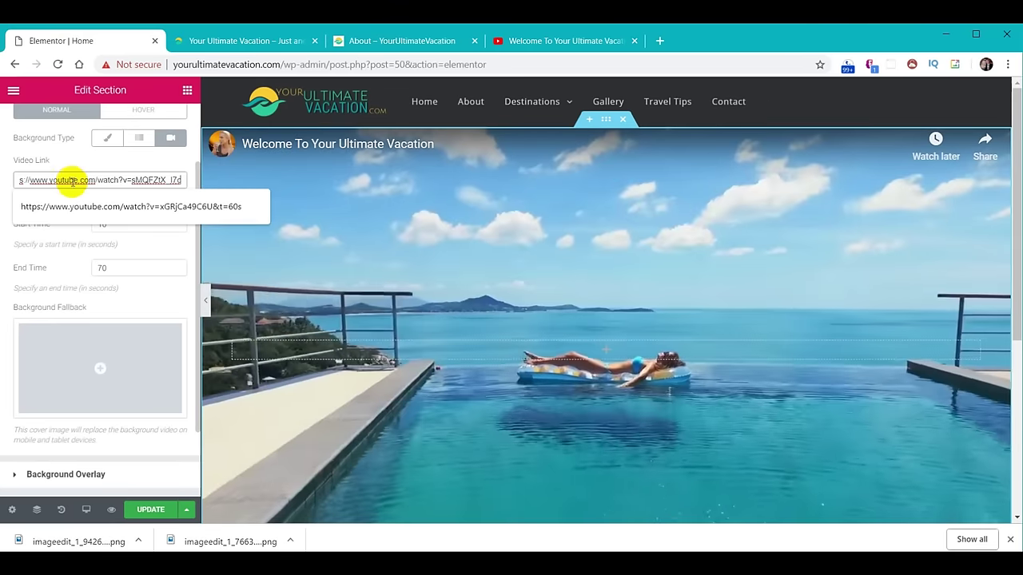
{"action": "left_click", "coordinate": [140, 508]}
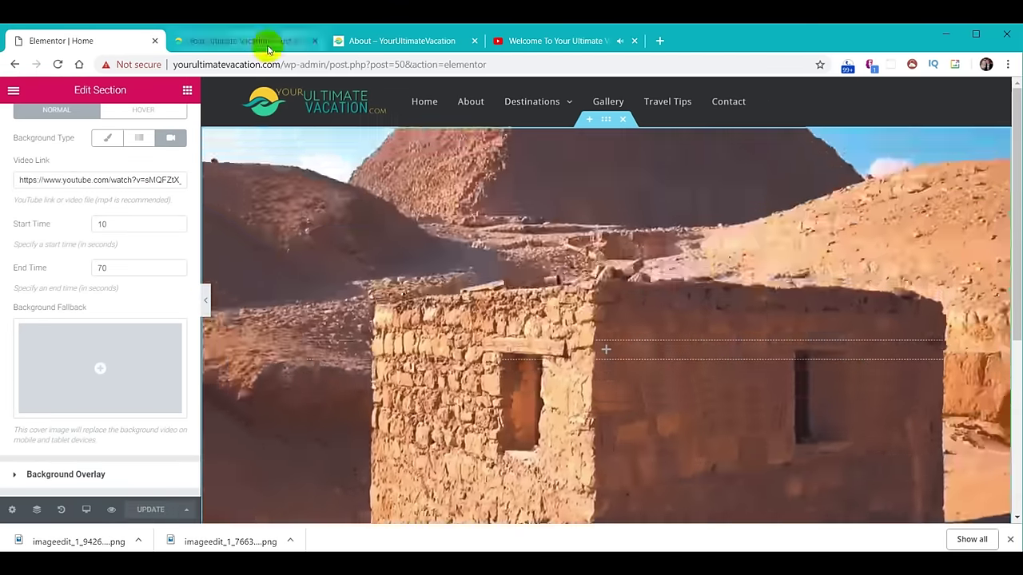
Check the new background video on the live site, then switch to the live About page.
{"action": "left_click", "coordinate": [267, 43]}
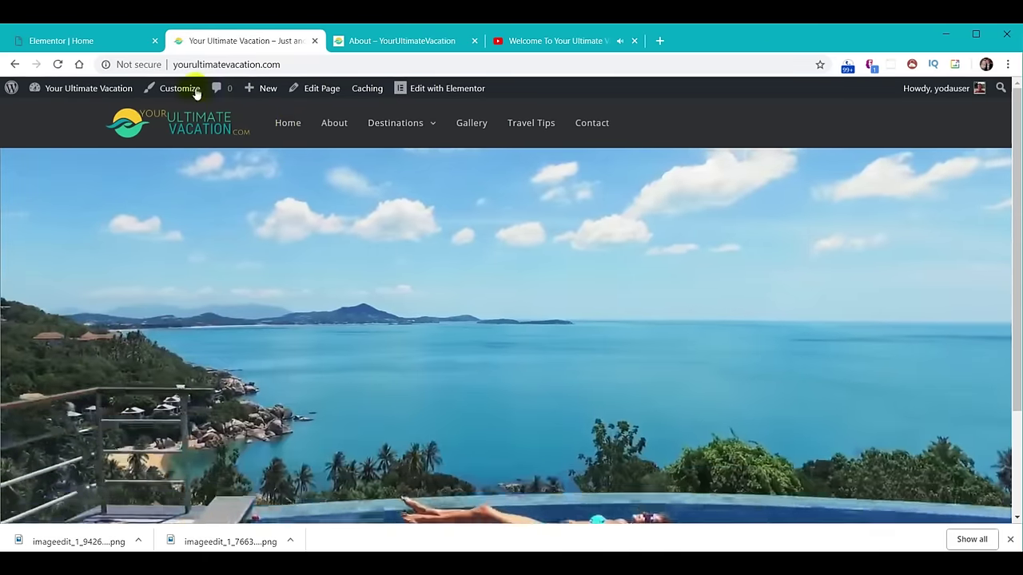
{"action": "left_click", "coordinate": [86, 39]}
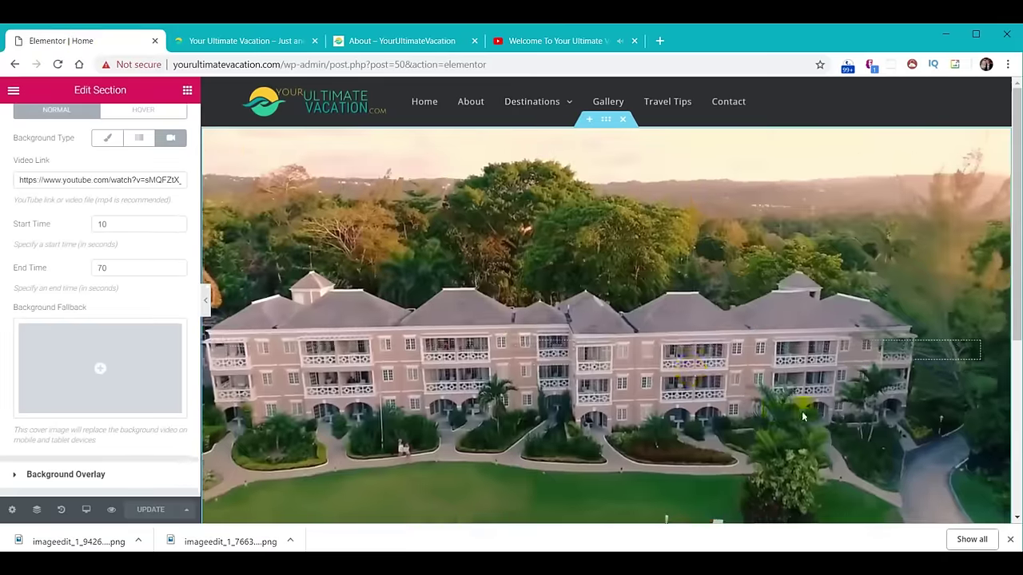
{"action": "scroll", "coordinate": [815, 340], "scroll_direction": "down", "scroll_amount": 5}
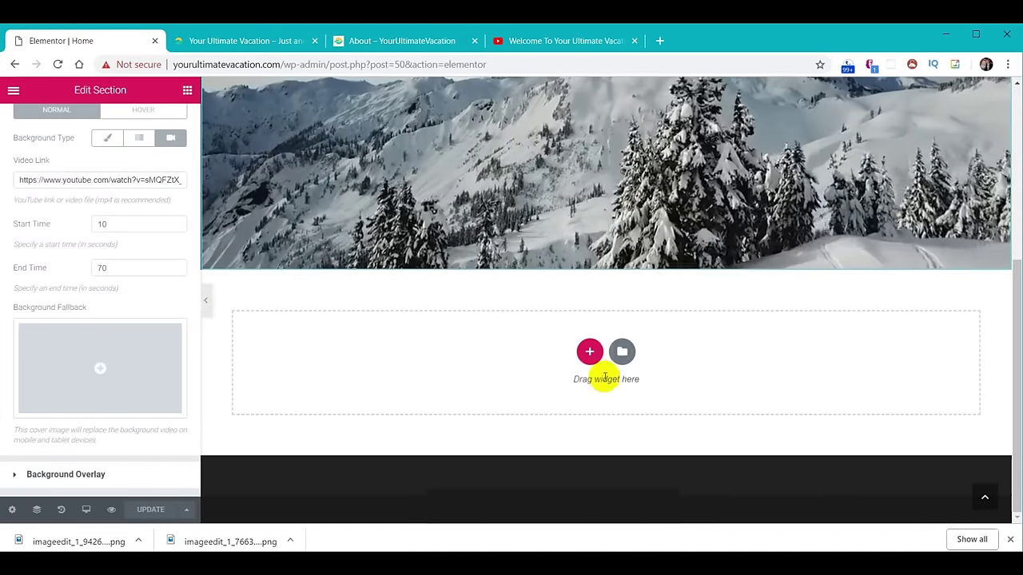
{"action": "left_click", "coordinate": [422, 41]}
Open Home from the site menu and scroll down to the green Your Ultimate Vacation Guide section.
{"action": "mouse_move", "coordinate": [397, 94]}
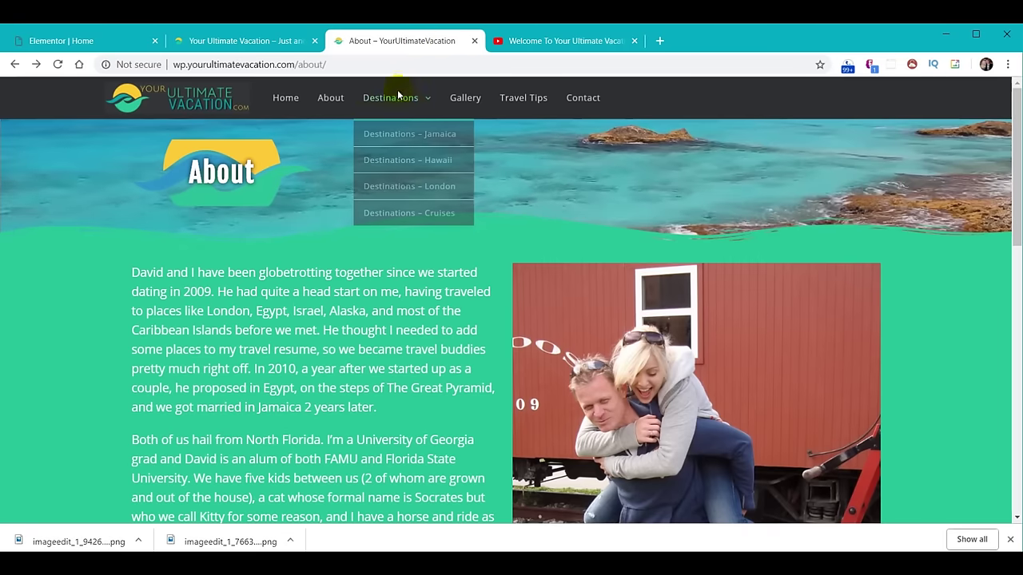
{"action": "left_click", "coordinate": [286, 99]}
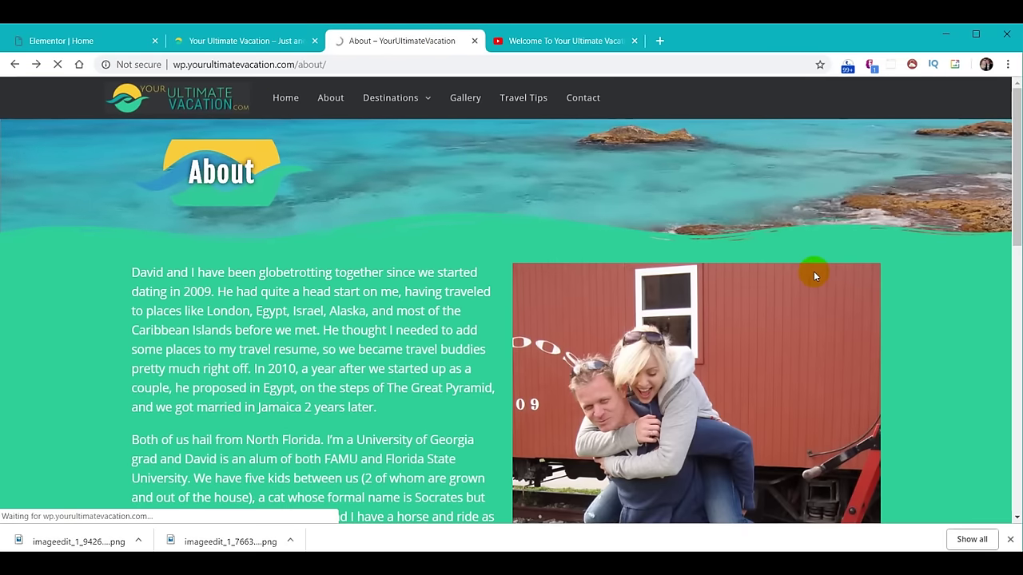
{"action": "scroll", "coordinate": [771, 298], "scroll_direction": "down", "scroll_amount": 4}
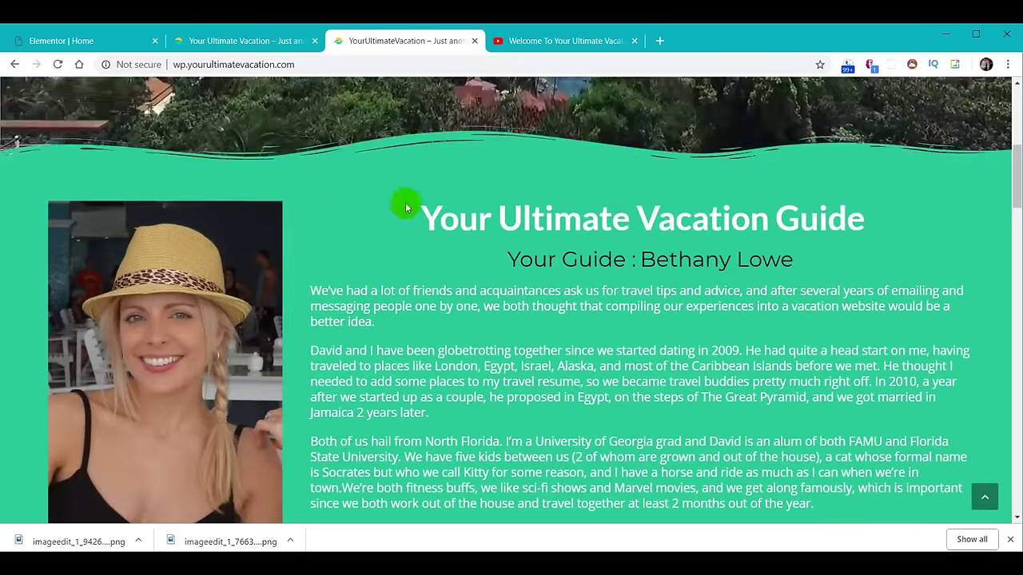
{"action": "scroll", "coordinate": [791, 380], "scroll_direction": "up", "scroll_amount": 1}
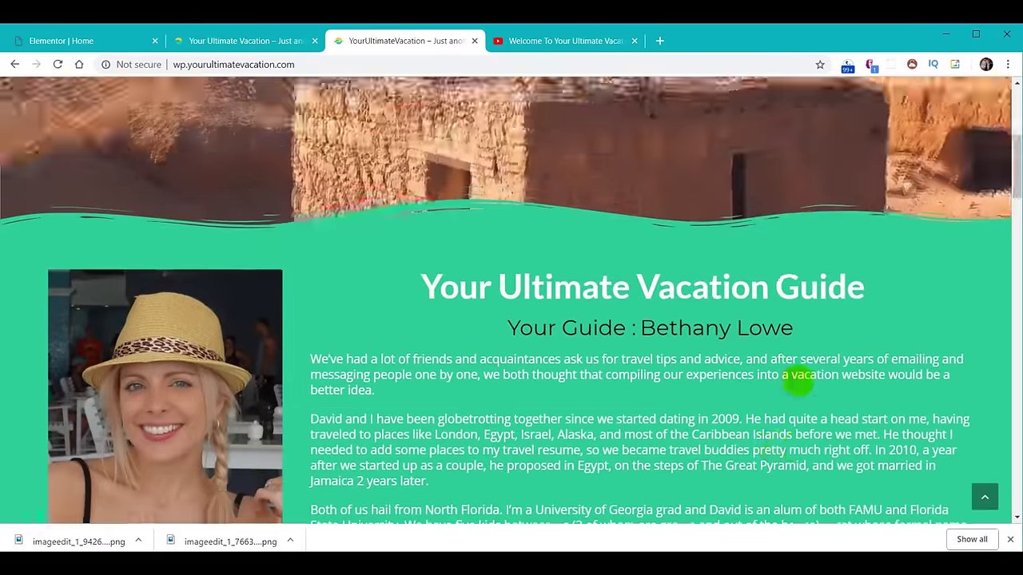
{"action": "scroll", "coordinate": [799, 384], "scroll_direction": "up", "scroll_amount": 3}
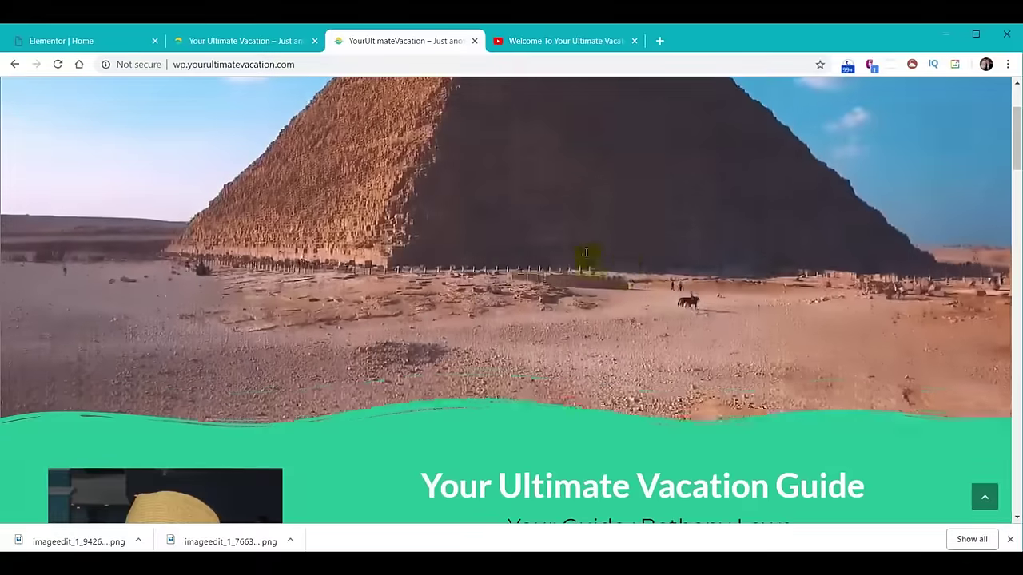
{"action": "scroll", "coordinate": [603, 308], "scroll_direction": "down", "scroll_amount": 4}
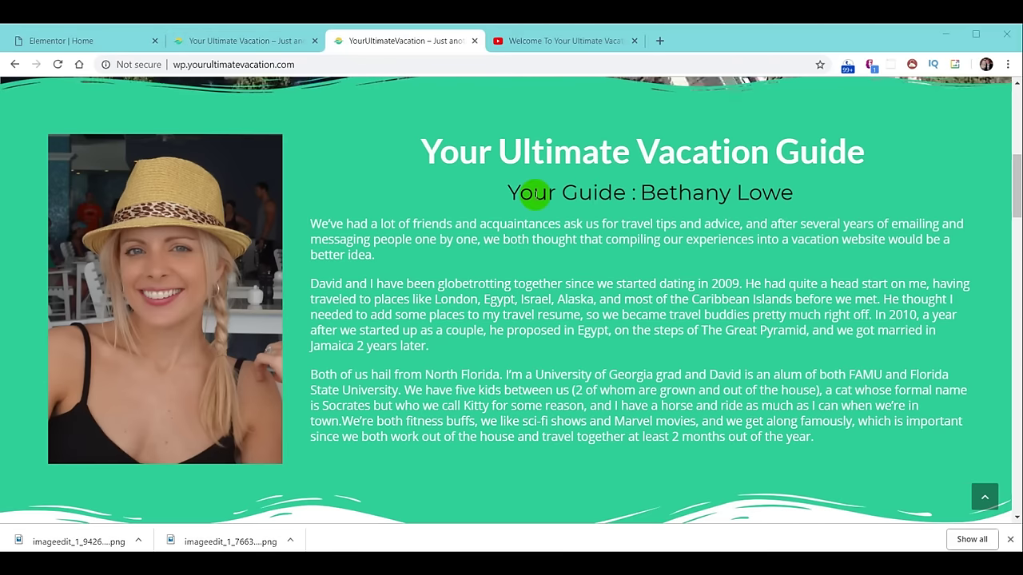
Add a new two-column section below the hero in the editor.
{"action": "left_click", "coordinate": [67, 41]}
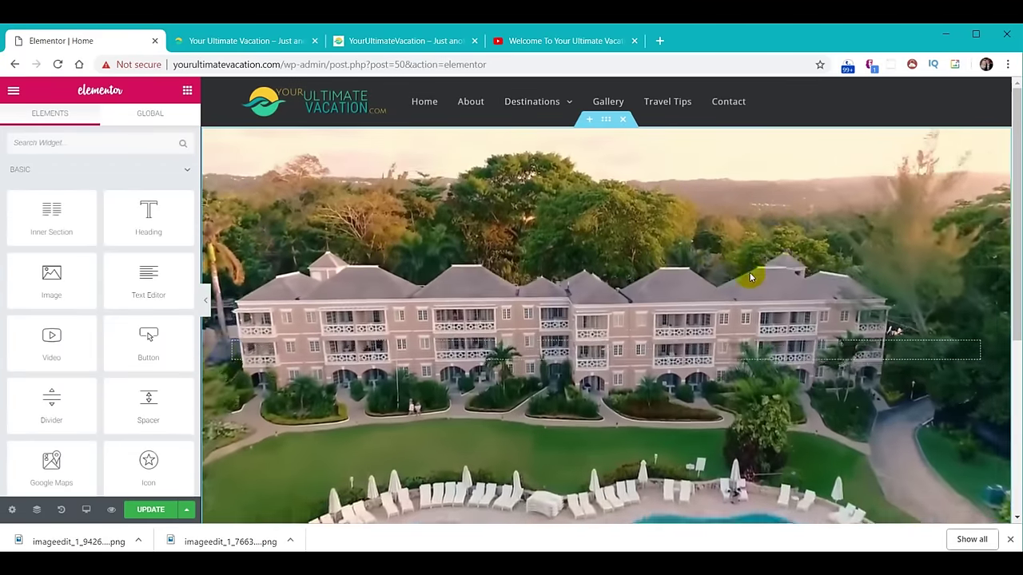
{"action": "scroll", "coordinate": [711, 264], "scroll_direction": "down", "scroll_amount": 3}
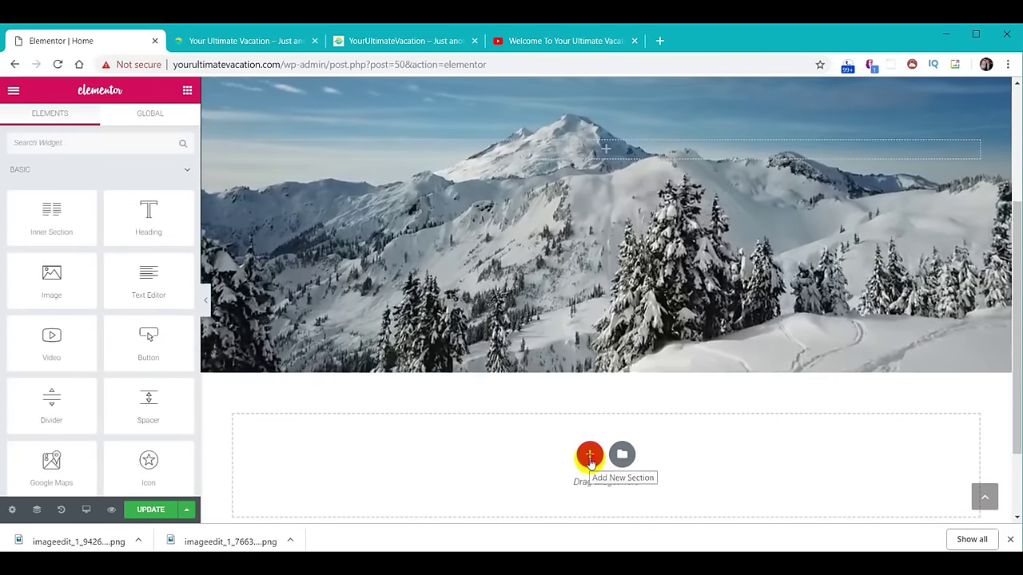
{"action": "left_click", "coordinate": [589, 456]}
{"action": "scroll", "coordinate": [588, 463], "scroll_direction": "down", "scroll_amount": 2}
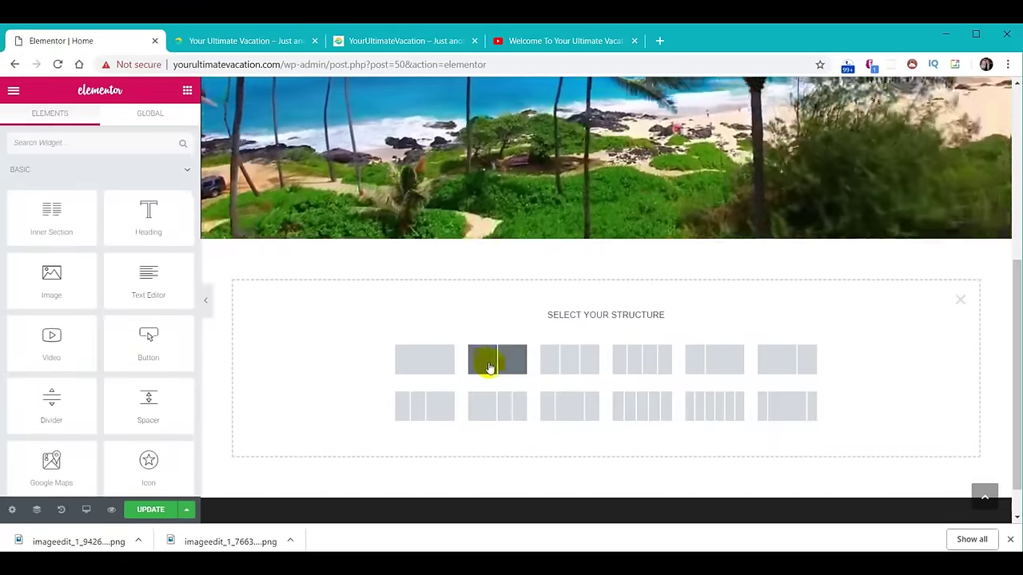
{"action": "left_click", "coordinate": [484, 364]}
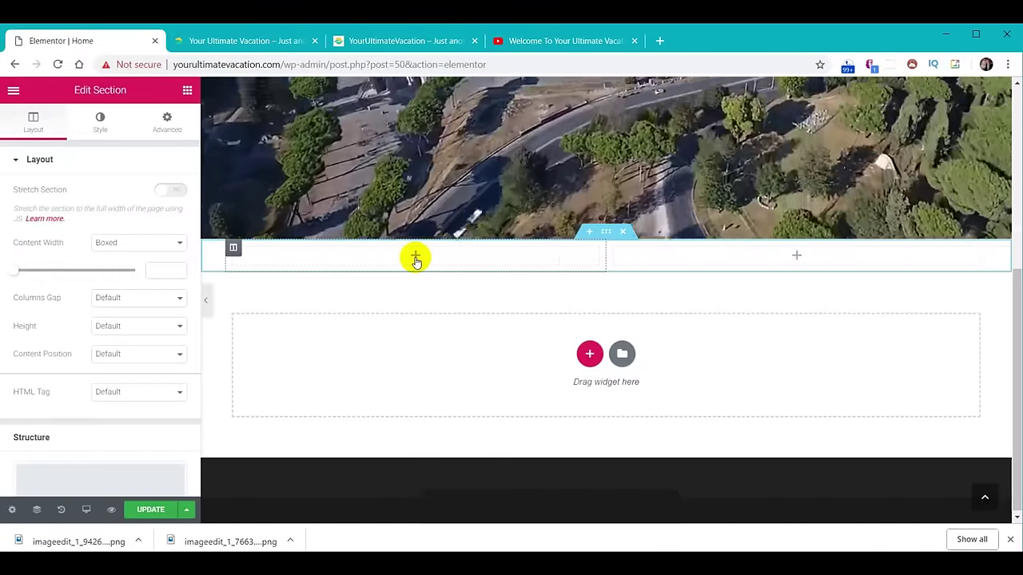
Place an empty Image widget in the new section's left column.
{"action": "left_click", "coordinate": [416, 258]}
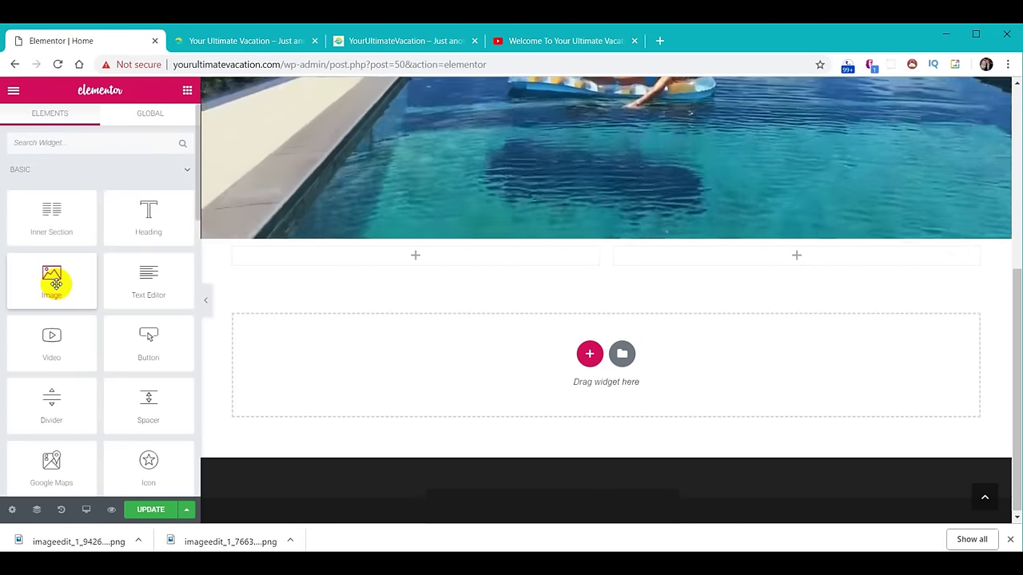
{"action": "left_click_drag", "start_coordinate": [56, 283], "coordinate": [313, 286]}
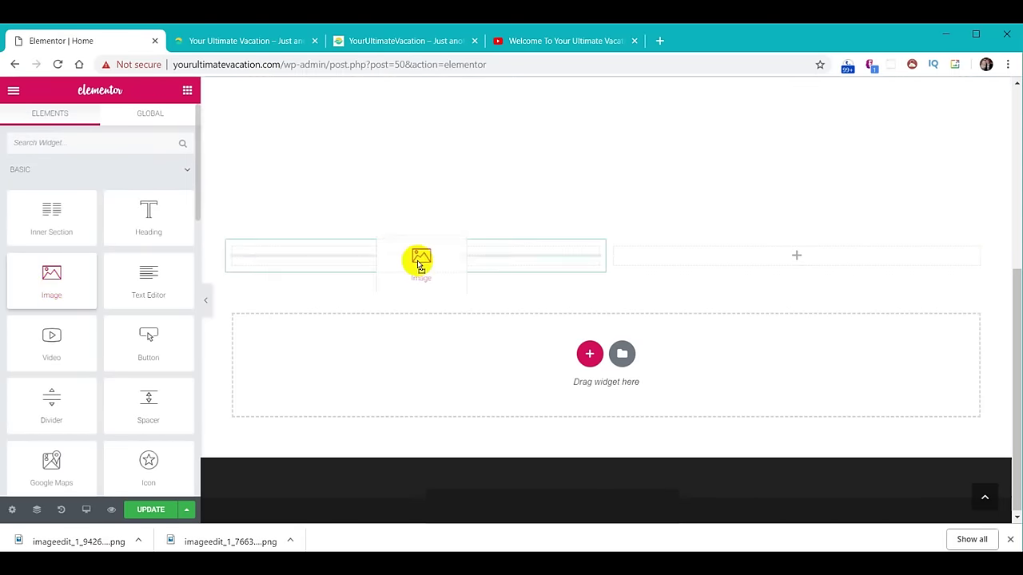
{"action": "left_click_drag", "start_coordinate": [419, 280], "coordinate": [423, 318]}
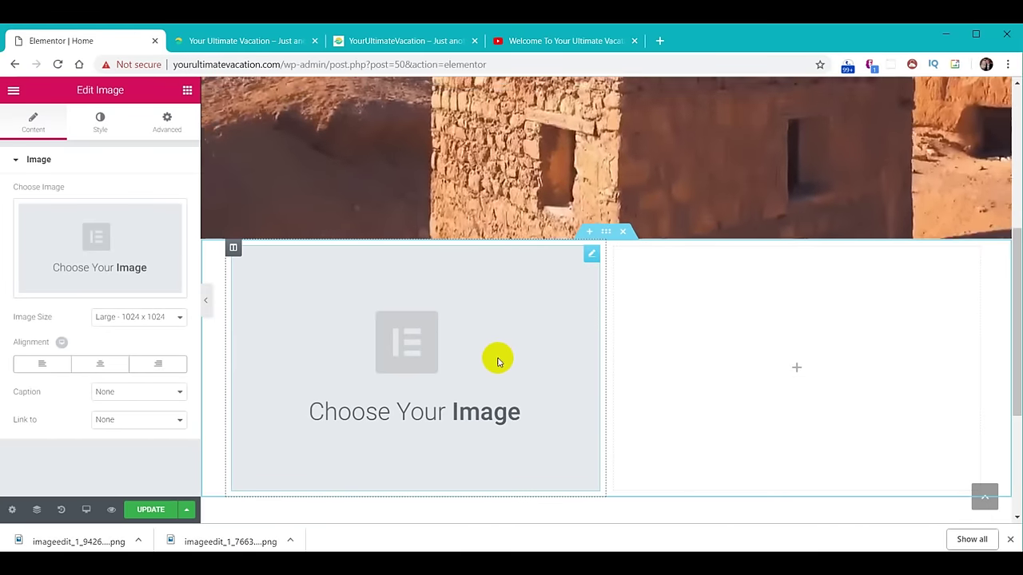
Upload the straw-hat woman profile photo from the images folder and insert it into the Image widget.
{"action": "left_click", "coordinate": [110, 241]}
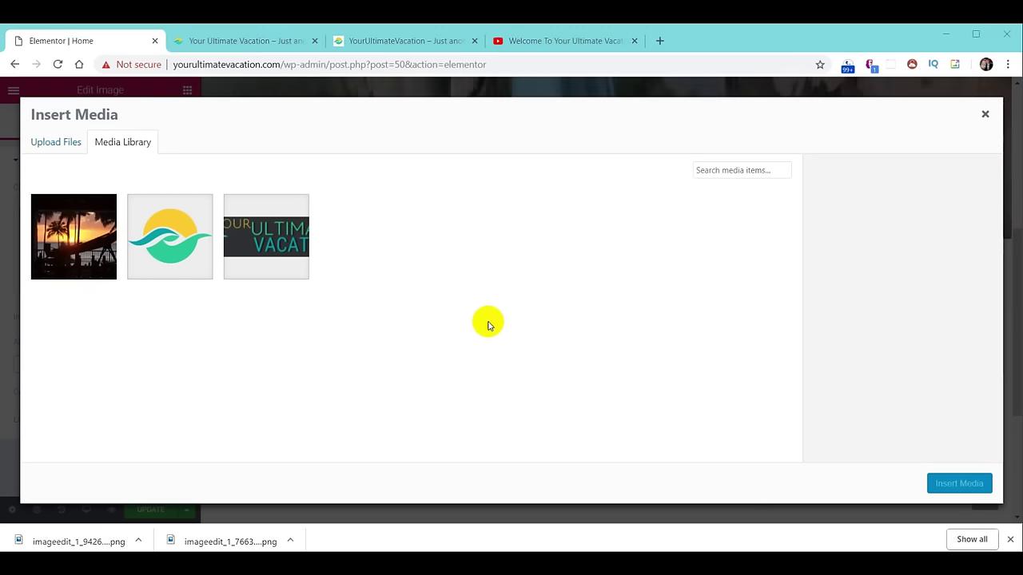
{"action": "key", "text": "alt+Tab"}
{"action": "left_click", "coordinate": [839, 352]}
{"action": "scroll", "coordinate": [839, 352], "scroll_direction": "down", "scroll_amount": 1}
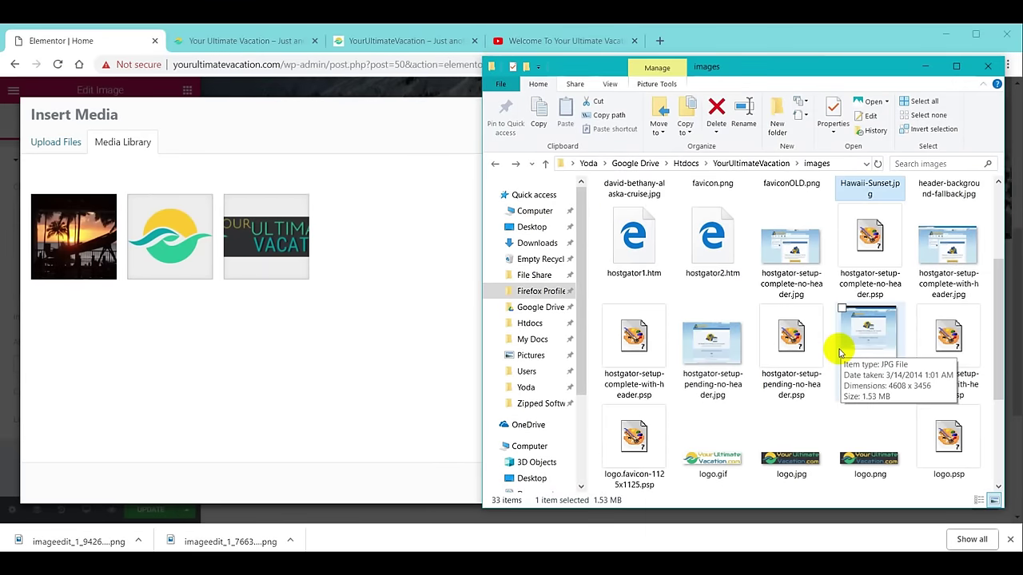
{"action": "scroll", "coordinate": [839, 352], "scroll_direction": "down", "scroll_amount": 3}
{"action": "left_click", "coordinate": [937, 340]}
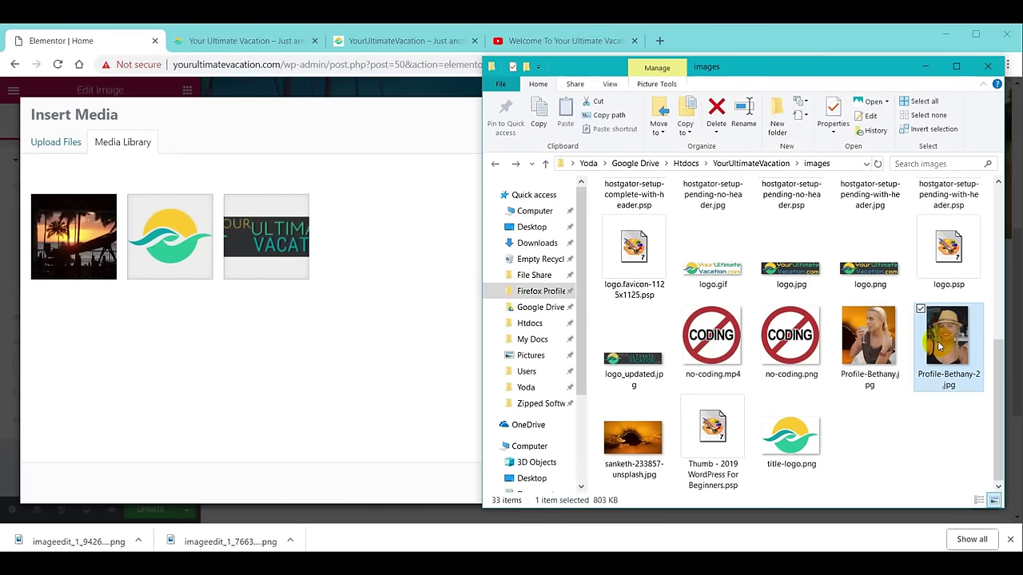
{"action": "left_click_drag", "start_coordinate": [937, 341], "coordinate": [311, 357]}
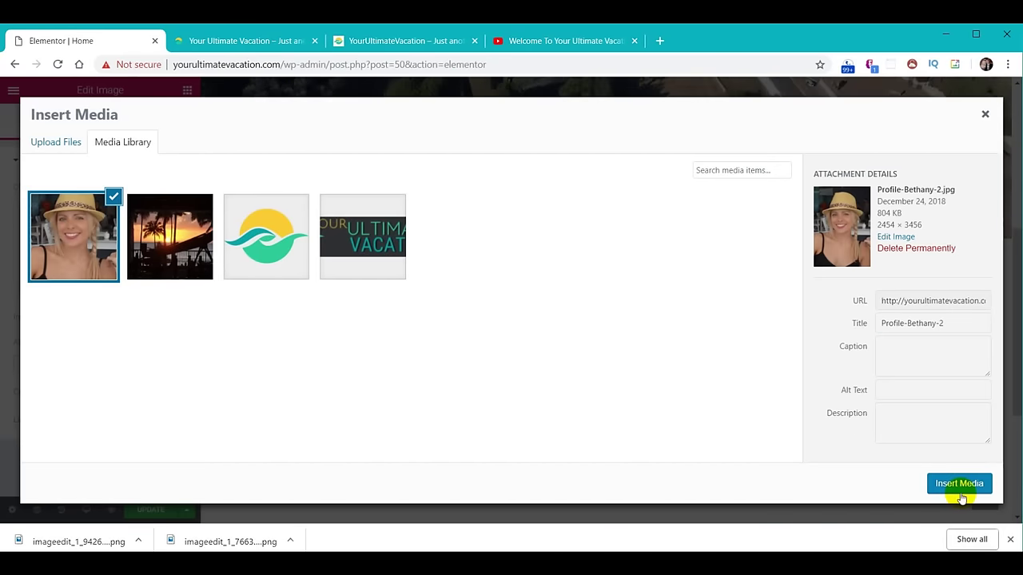
{"action": "left_click", "coordinate": [959, 484]}
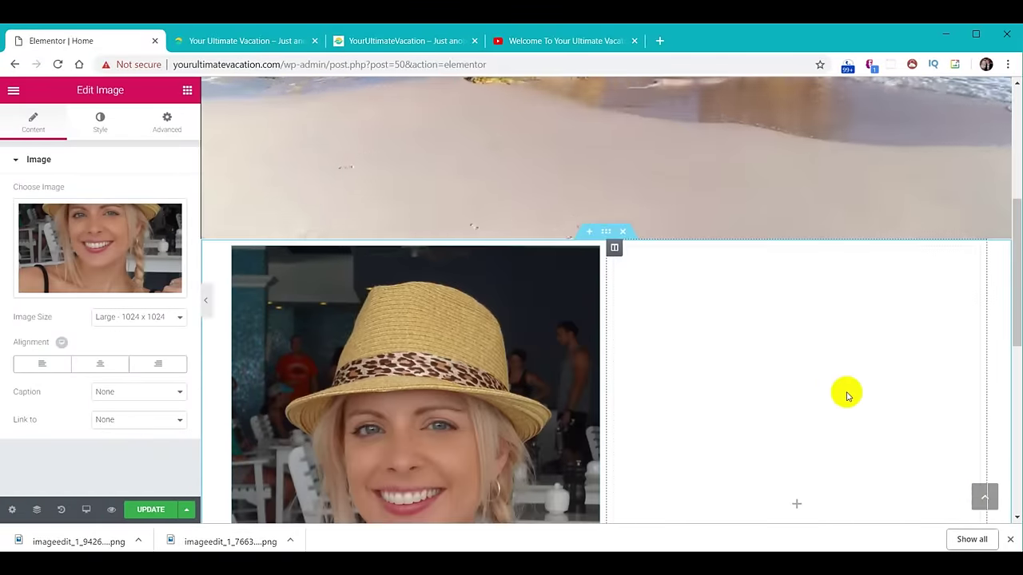
Inspect the settings of the top header section and the photo section.
{"action": "scroll", "coordinate": [846, 393], "scroll_direction": "down", "scroll_amount": 2}
{"action": "scroll", "coordinate": [848, 398], "scroll_direction": "down", "scroll_amount": 1}
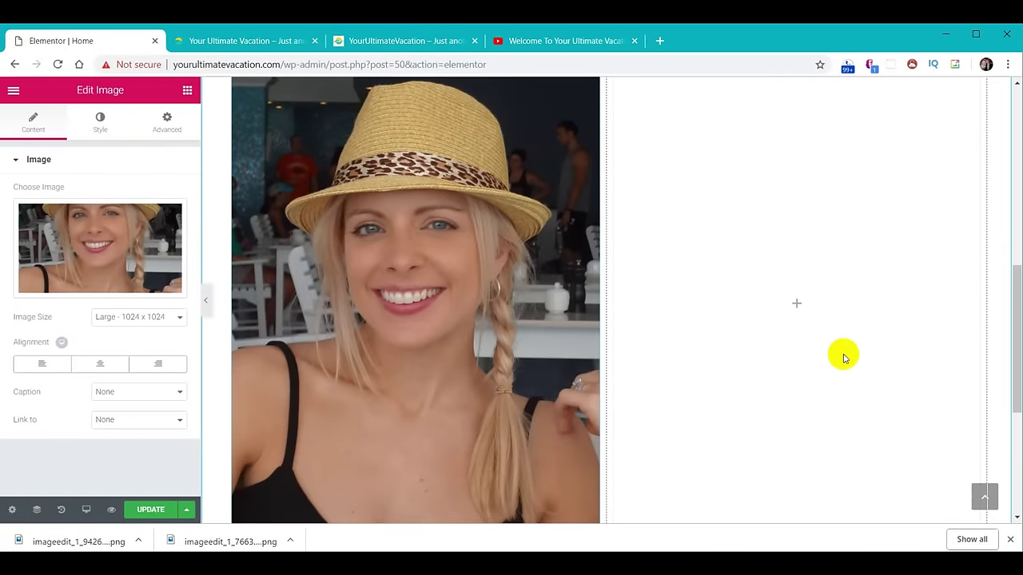
{"action": "scroll", "coordinate": [882, 311], "scroll_direction": "up", "scroll_amount": 1}
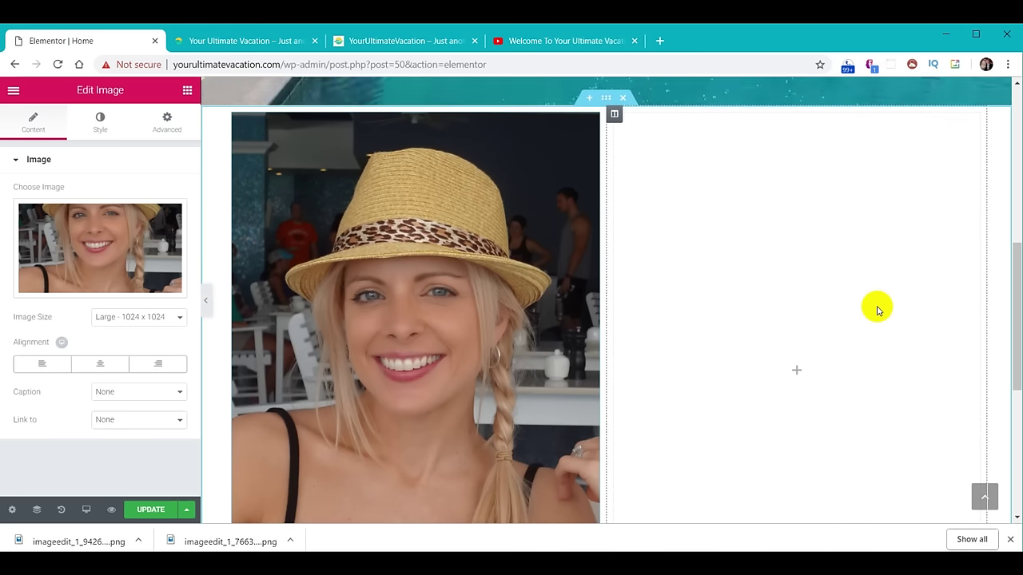
{"action": "left_click_drag", "start_coordinate": [1016, 276], "coordinate": [1016, 286]}
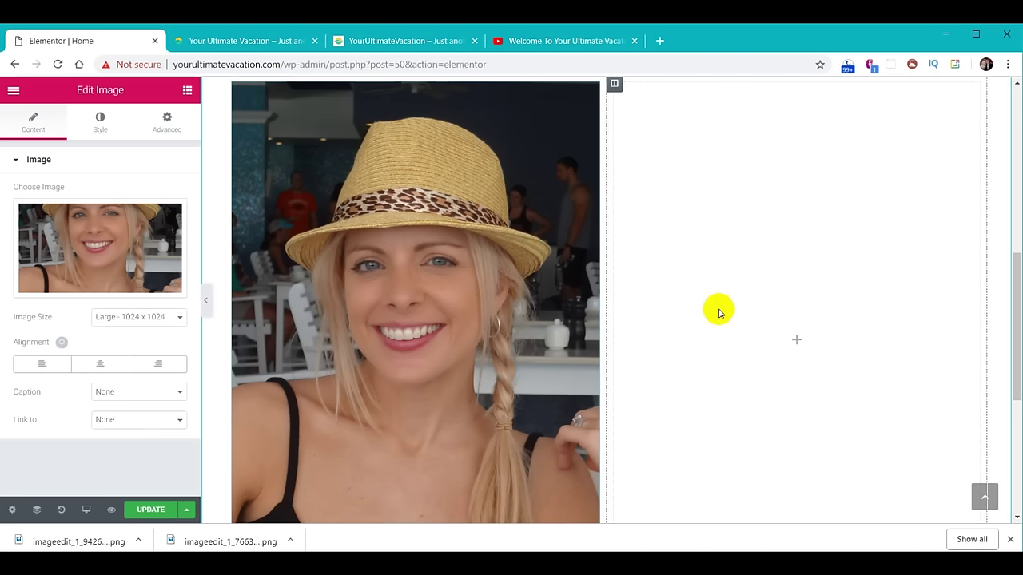
{"action": "scroll", "coordinate": [718, 312], "scroll_direction": "up", "scroll_amount": 3}
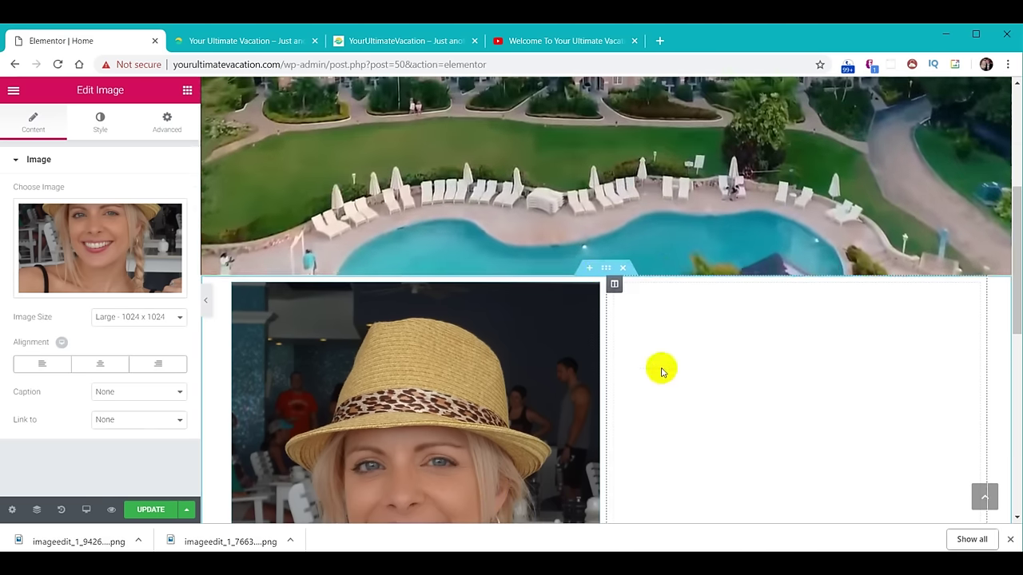
{"action": "scroll", "coordinate": [661, 372], "scroll_direction": "up", "scroll_amount": 5}
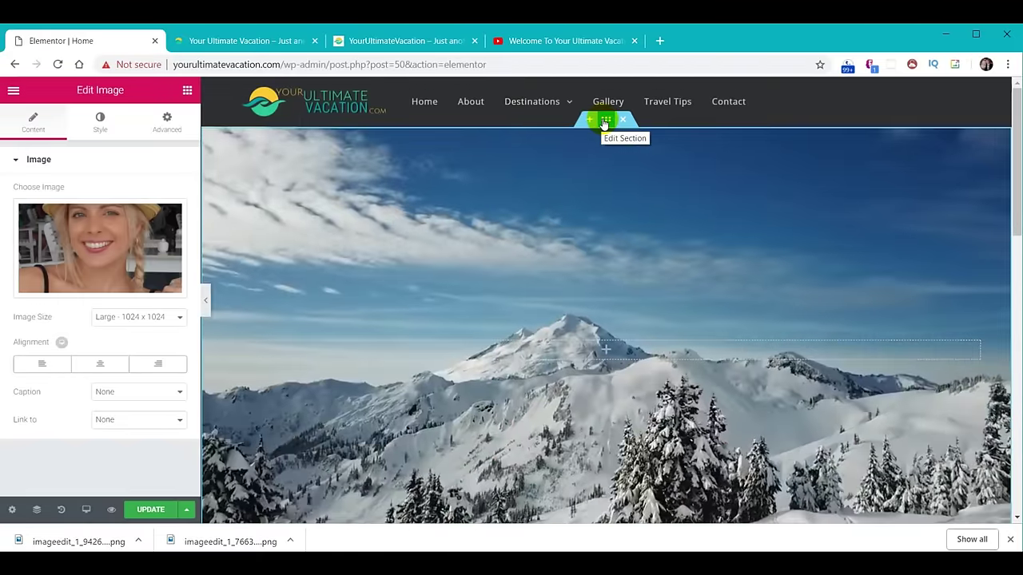
{"action": "left_click", "coordinate": [605, 121]}
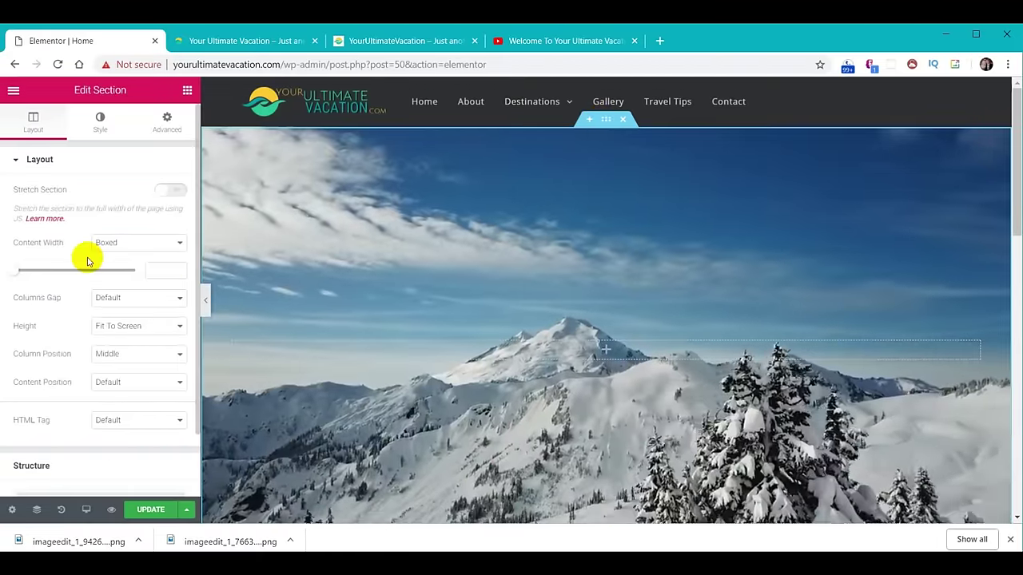
{"action": "scroll", "coordinate": [721, 336], "scroll_direction": "down", "scroll_amount": 8}
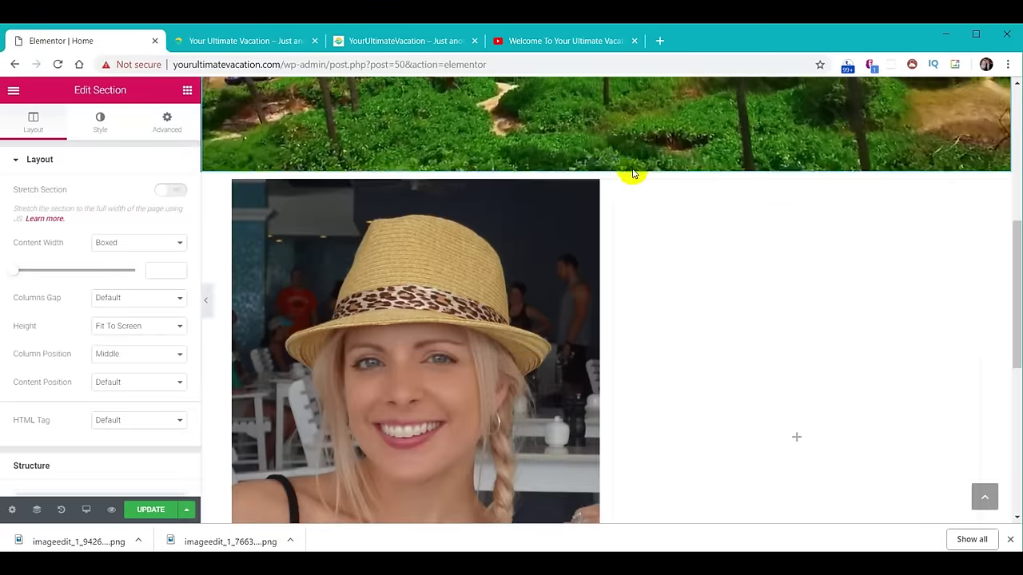
{"action": "mouse_move", "coordinate": [608, 168]}
{"action": "left_click", "coordinate": [607, 167]}
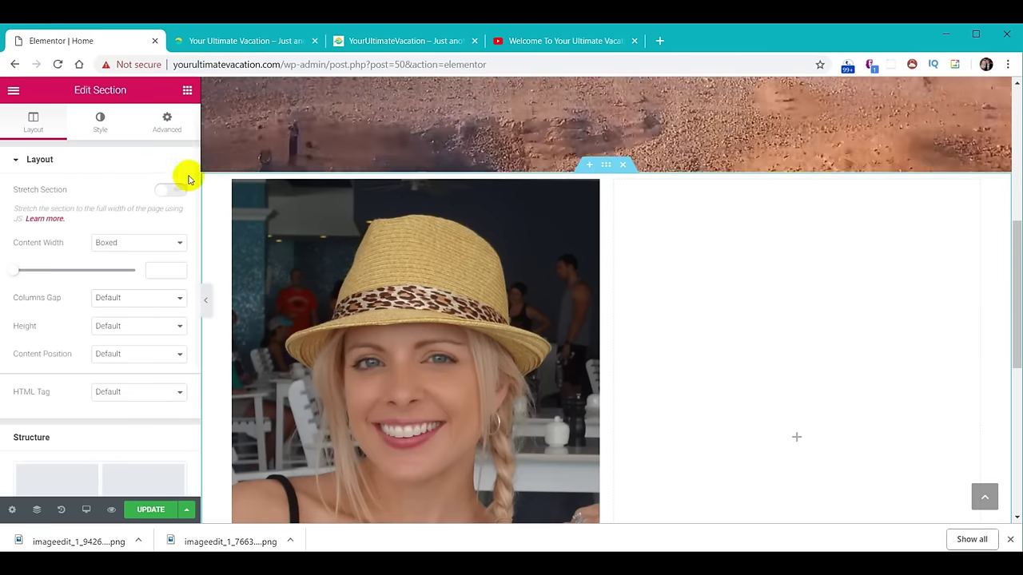
Check the column's layout settings, then return to the widget list.
{"action": "left_click", "coordinate": [232, 182]}
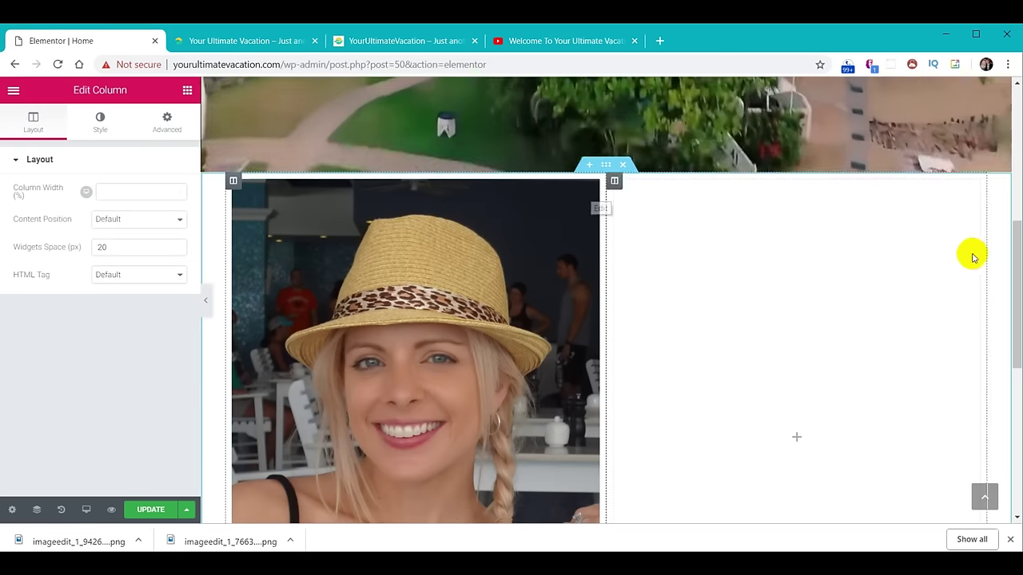
{"action": "left_click_drag", "start_coordinate": [1016, 255], "coordinate": [1013, 283]}
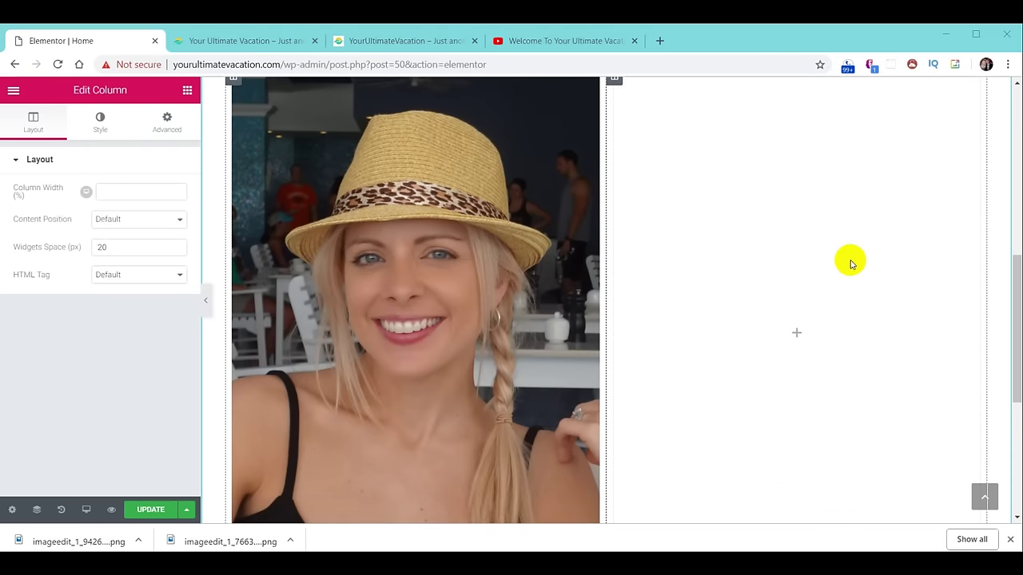
{"action": "left_click", "coordinate": [793, 222]}
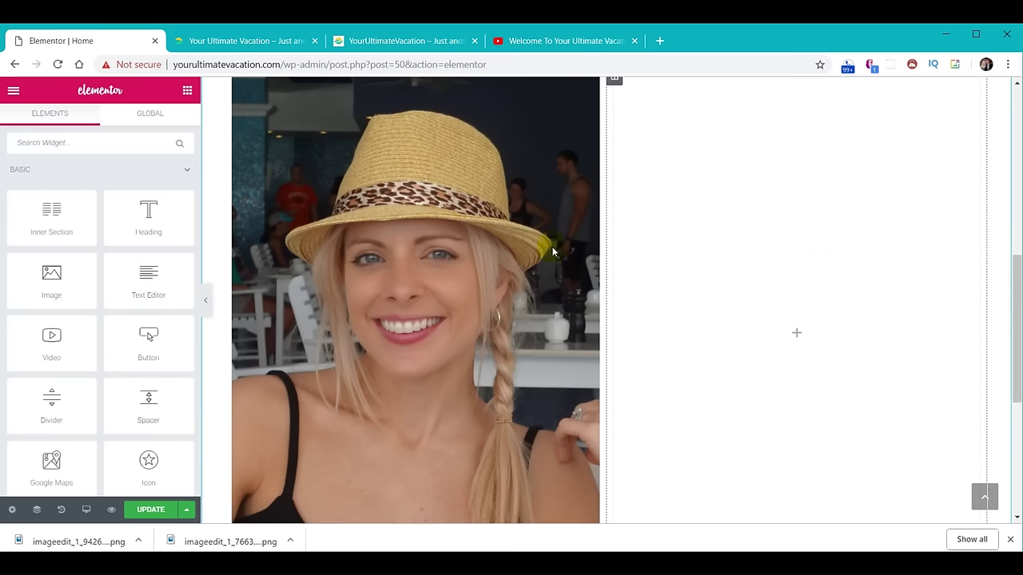
Drop a Heading into the right column and paste 'Your Ultimate Vacation Guide' as its title.
{"action": "left_click_drag", "start_coordinate": [192, 221], "coordinate": [760, 174]}
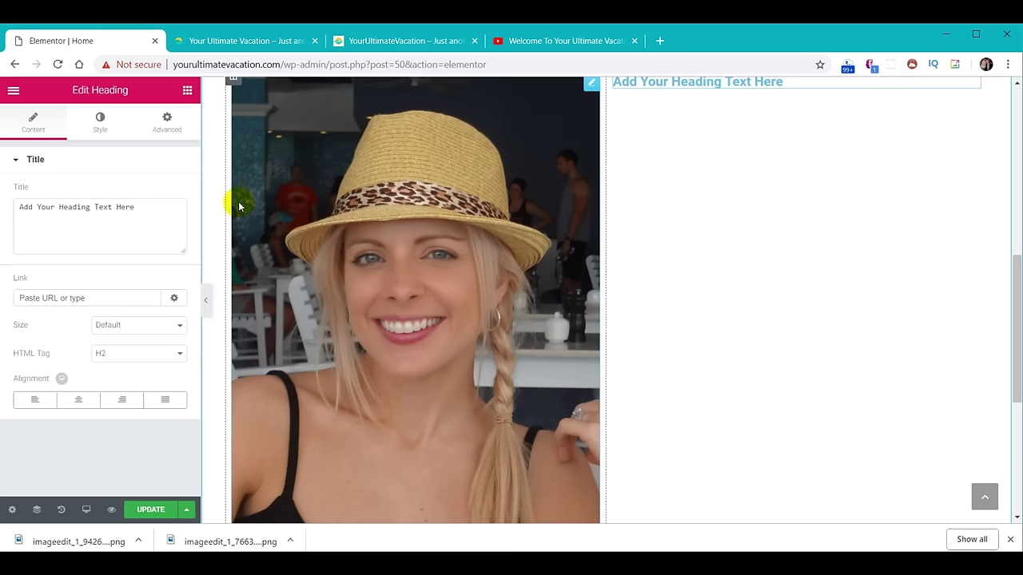
{"action": "left_click_drag", "start_coordinate": [161, 214], "coordinate": [1, 201]}
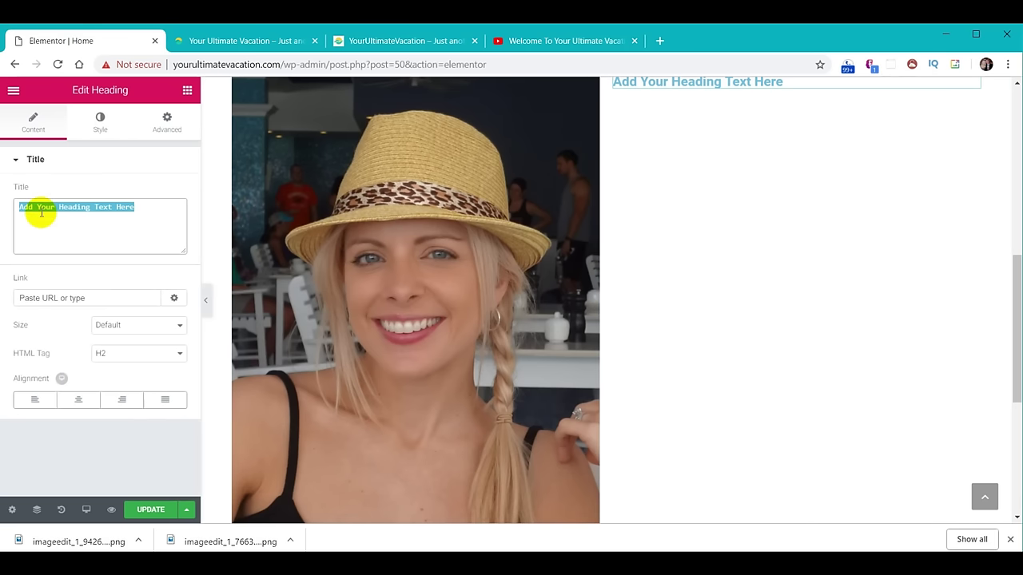
{"action": "type", "text": "Your Ultimate Vacation Guide"}
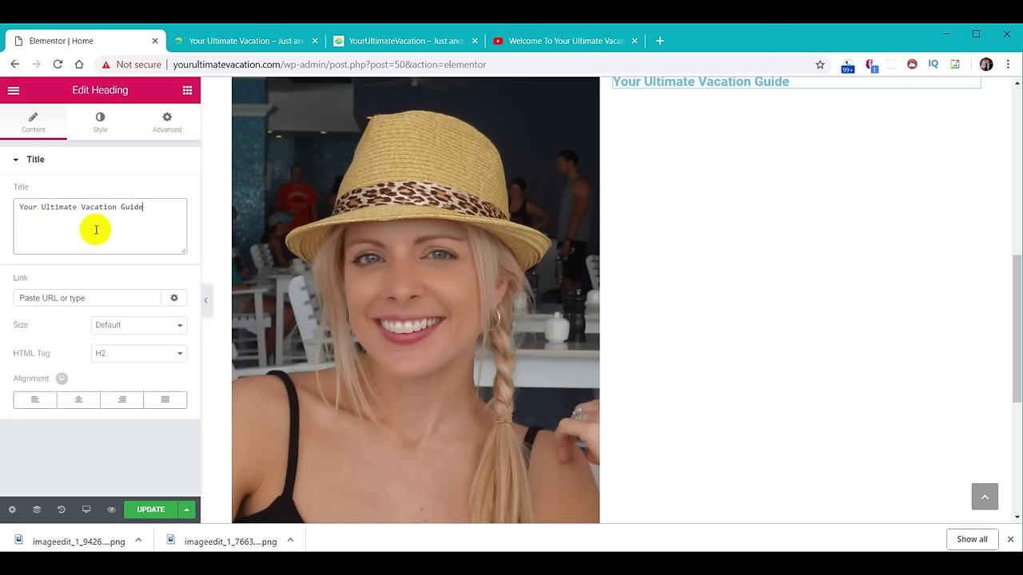
{"action": "type", "text": "``"}
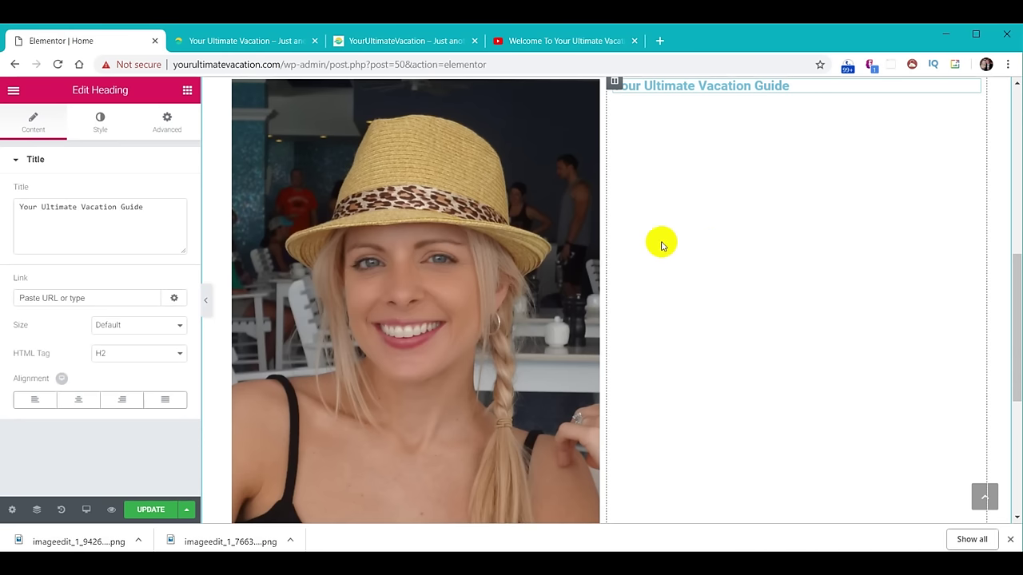
Add a second heading below reading 'Your Guide :' followed by the guide's name.
{"action": "left_click", "coordinate": [186, 92]}
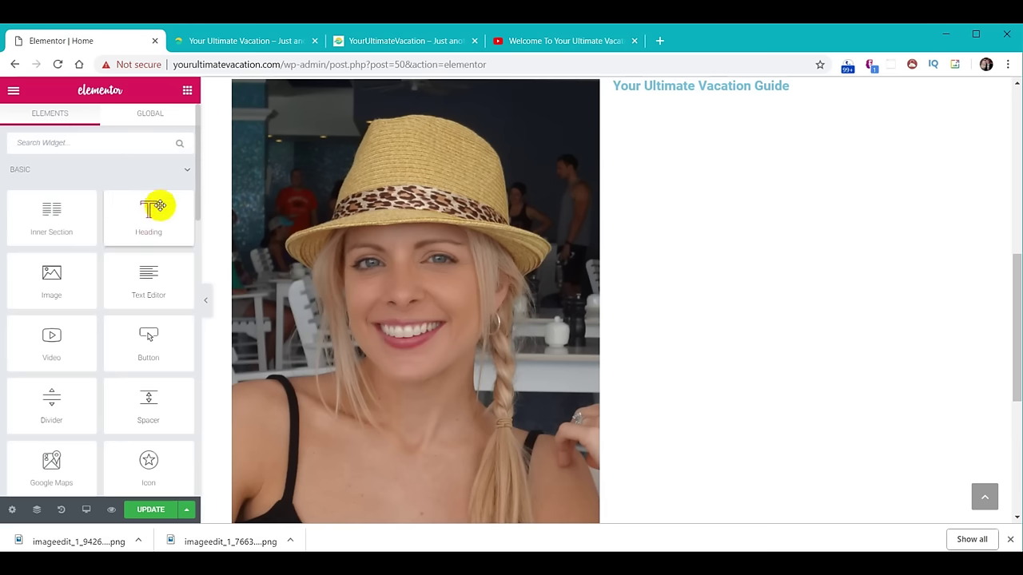
{"action": "left_click_drag", "start_coordinate": [156, 226], "coordinate": [788, 91]}
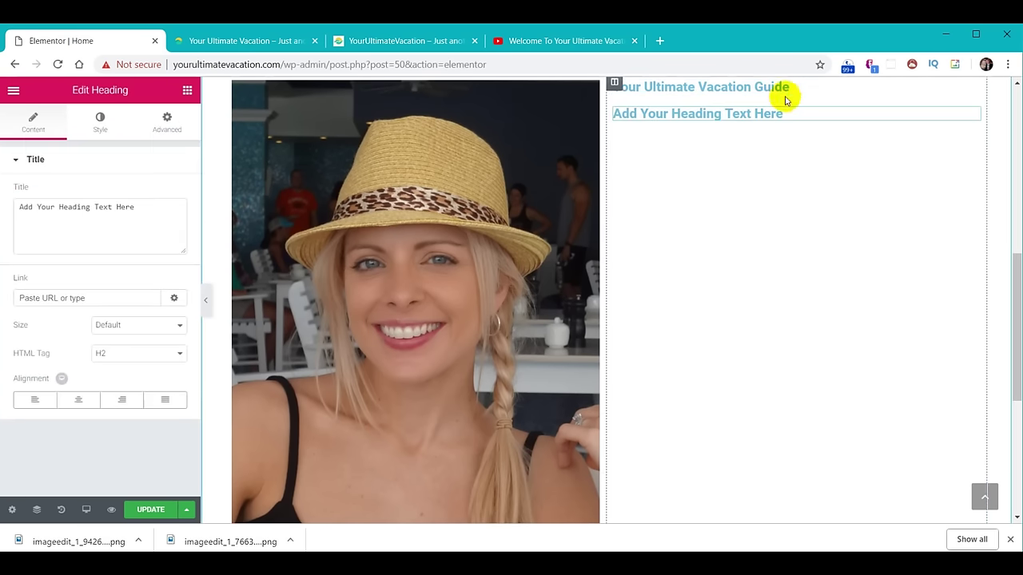
{"action": "left_click_drag", "start_coordinate": [156, 206], "coordinate": [4, 202]}
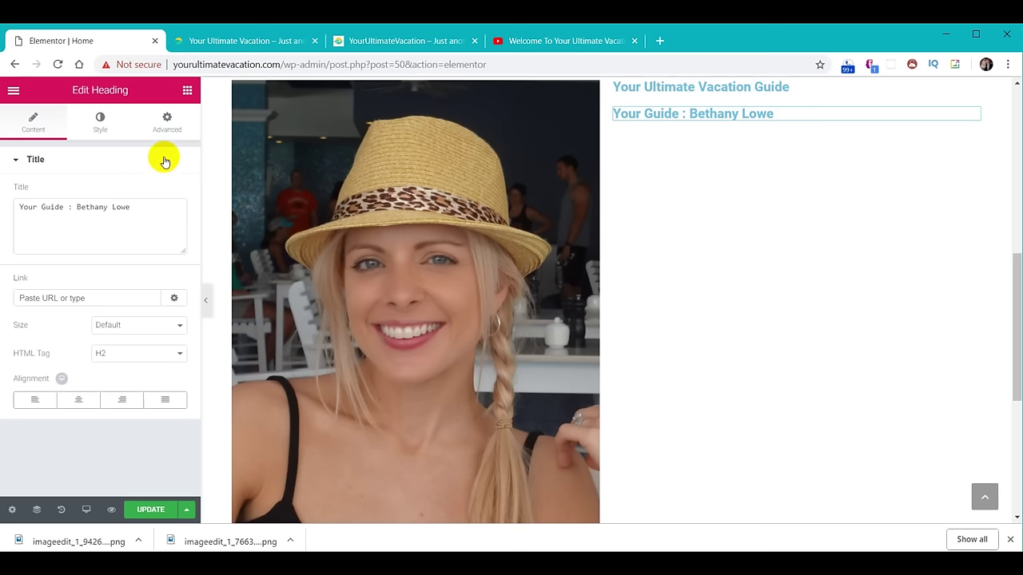
Add a Text Editor under the headings and paste in the three story paragraphs.
{"action": "left_click", "coordinate": [186, 91]}
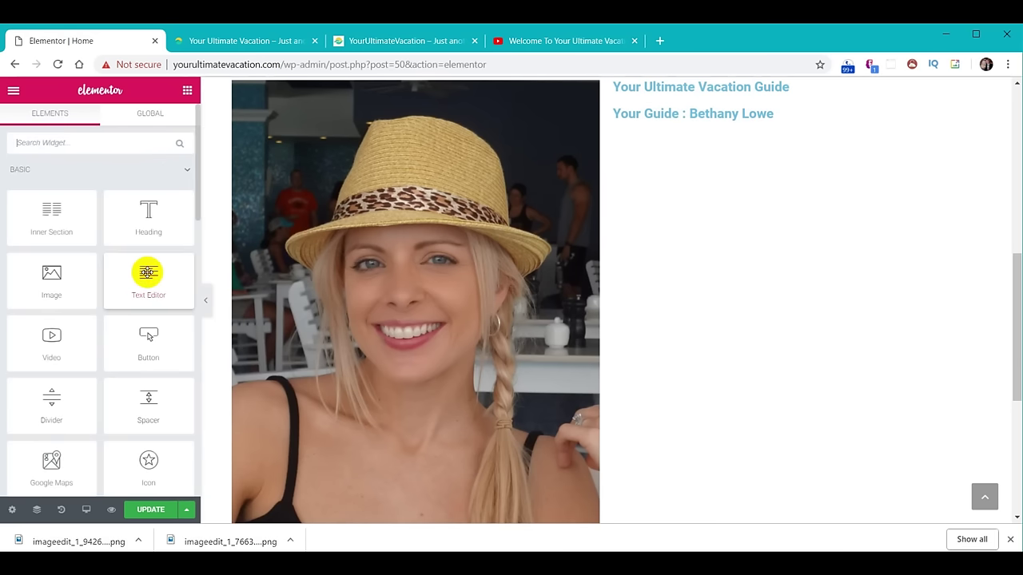
{"action": "left_click_drag", "start_coordinate": [147, 272], "coordinate": [741, 117]}
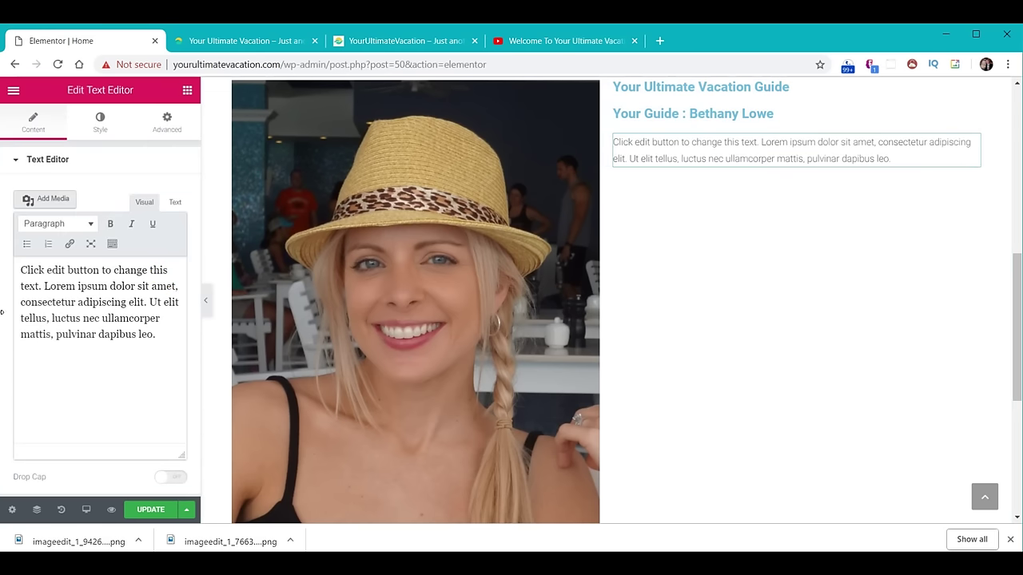
{"action": "left_click_drag", "start_coordinate": [24, 270], "coordinate": [177, 356]}
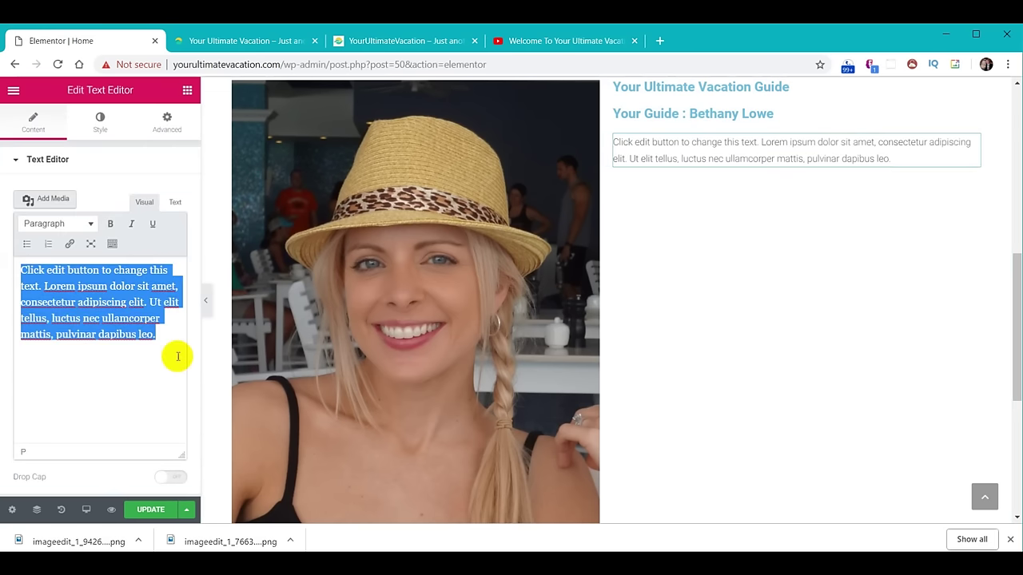
{"action": "type", "text": "We've had a lot of friends and acquaintances ask us for travel tips and advice, and after several years of emailing and messaging people one by one, we both thought that compiling our experiences into a vacation website would be a better idea. David and I have been globetrotting together since we started dating in 2009. He had quite a head start on me, having traveled to places like London, Egypt, Israel, Alaska, and most of the Caribbean Islands before we met. He thought I needed to add some places to my travel resume, so we became travel buddies pretty much right off. In 2010, a year after we started up as a couple, he proposed in Egypt, on the steps of The Great Pyramid, and we got married in Jamaica 2 years later. Both of us hail from North Florida. I'm a University of Georgia grad and David is an alum of both FAMU and Florida State University. We have five kids between us (2 of whom are grown and out of the house), a cat whose formal name is Socrates but who we call Kitty for some reason, and I have a horse and ride as much as I can when we're in town.We're both fitness buffs, we like sci-fi shows and Marvel movies, and we get along famously, which is important since we both work out of the house and travel together at least 2 months out of the year."}
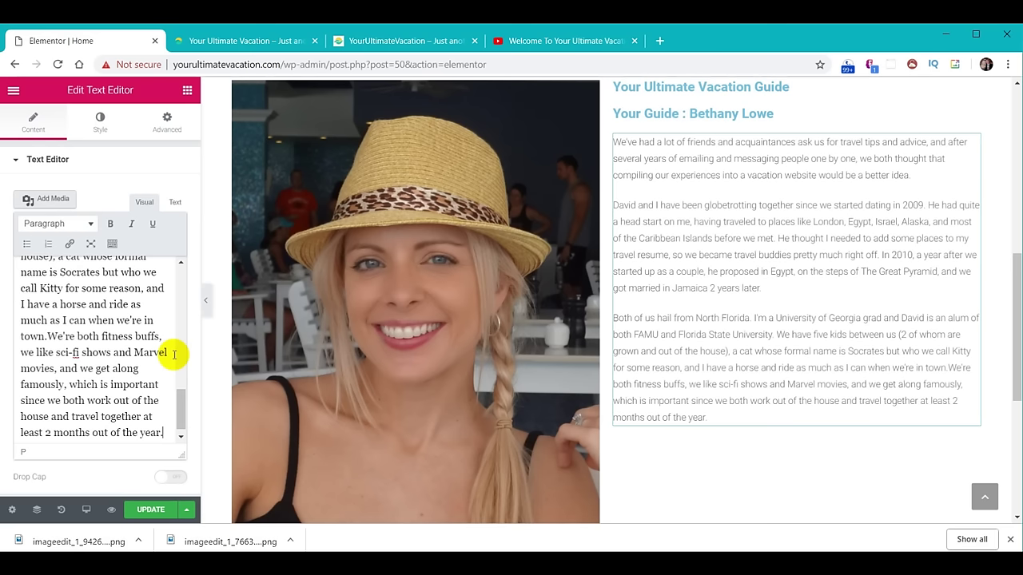
{"action": "type", "text": "`"}
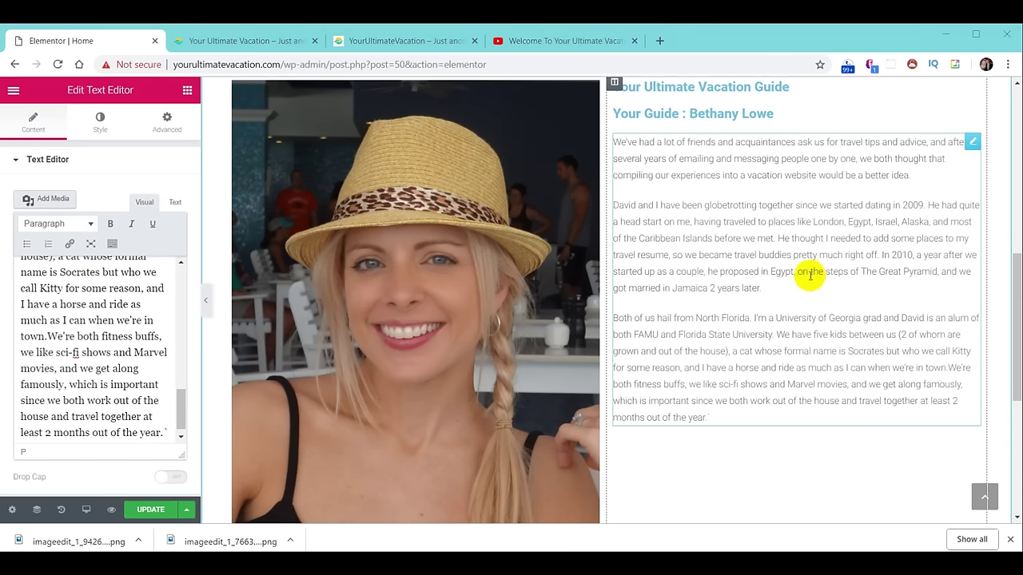
{"action": "scroll", "coordinate": [765, 273], "scroll_direction": "up", "scroll_amount": 1}
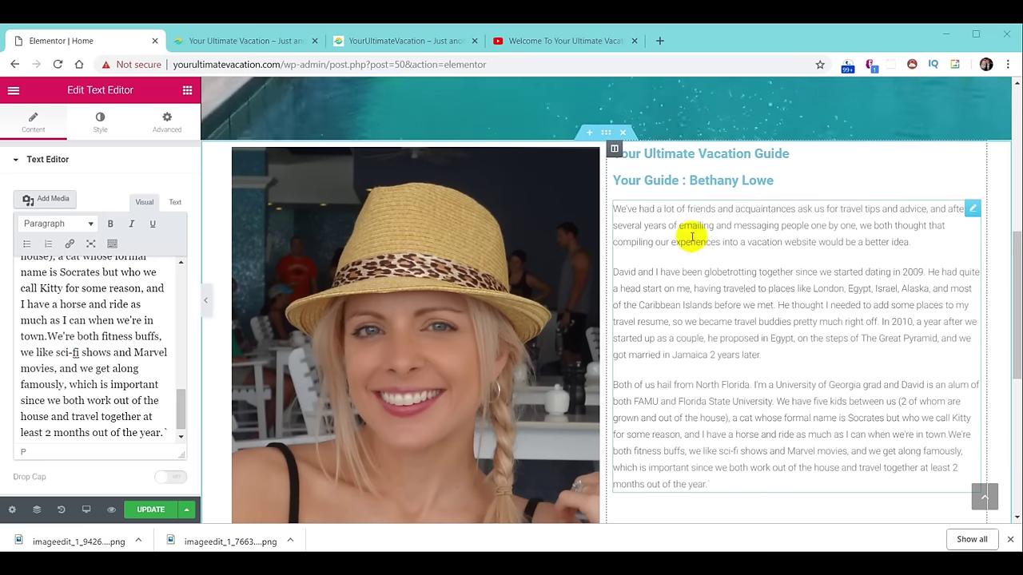
Give the photo-and-text section a plain green background colour, #30d198.
{"action": "left_click", "coordinate": [605, 135]}
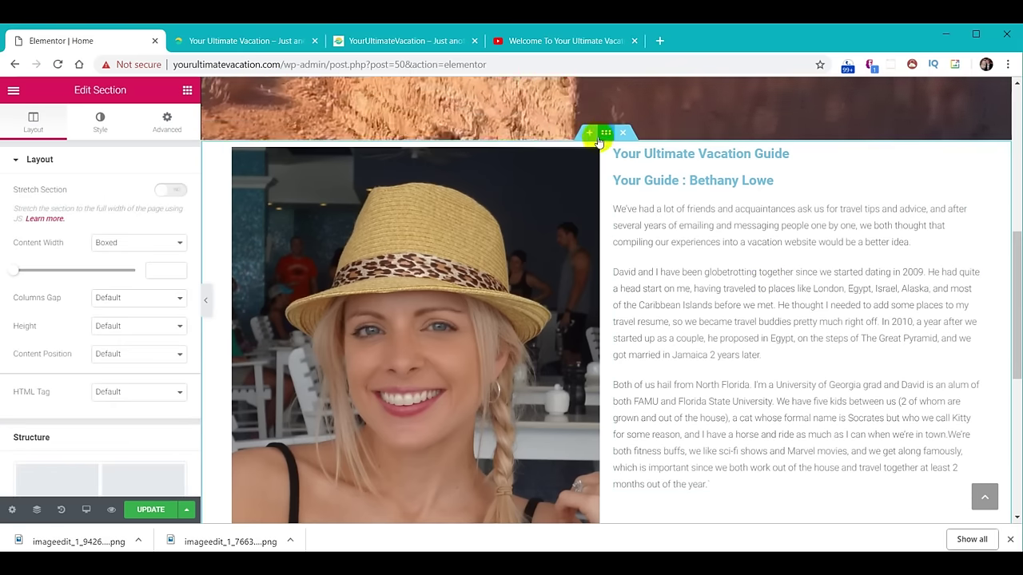
{"action": "left_click", "coordinate": [100, 121]}
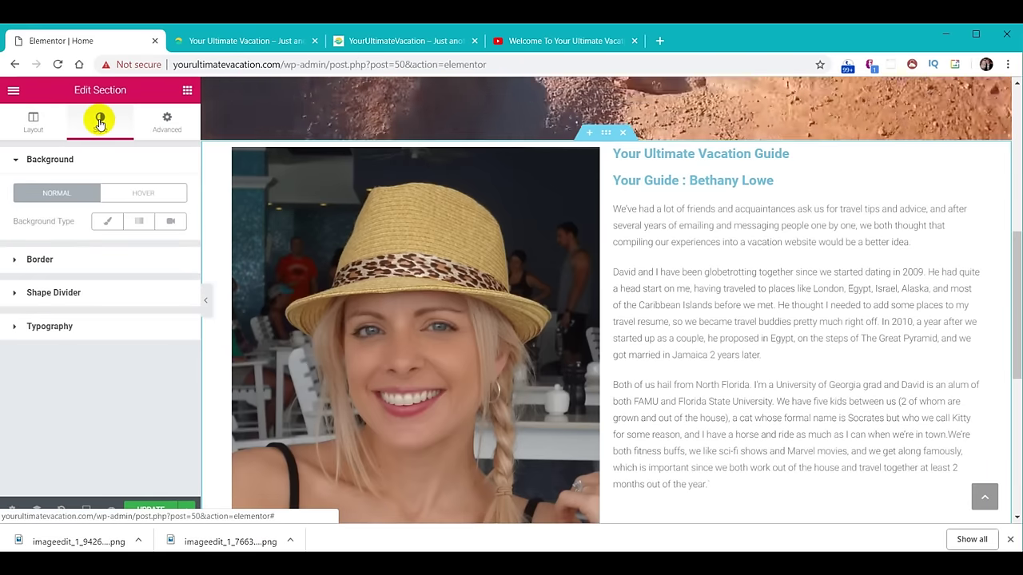
{"action": "left_click", "coordinate": [109, 224]}
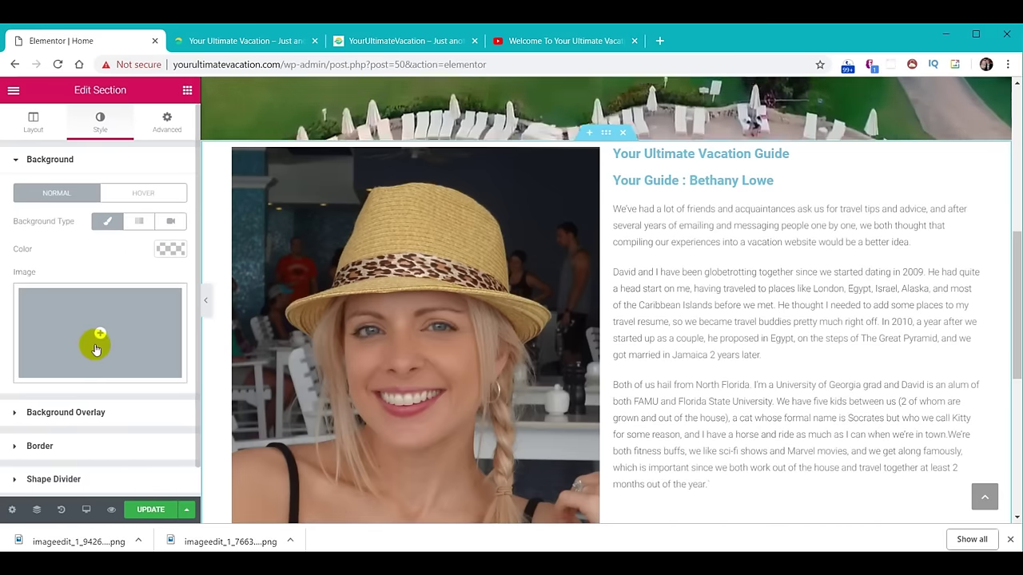
{"action": "left_click", "coordinate": [173, 249]}
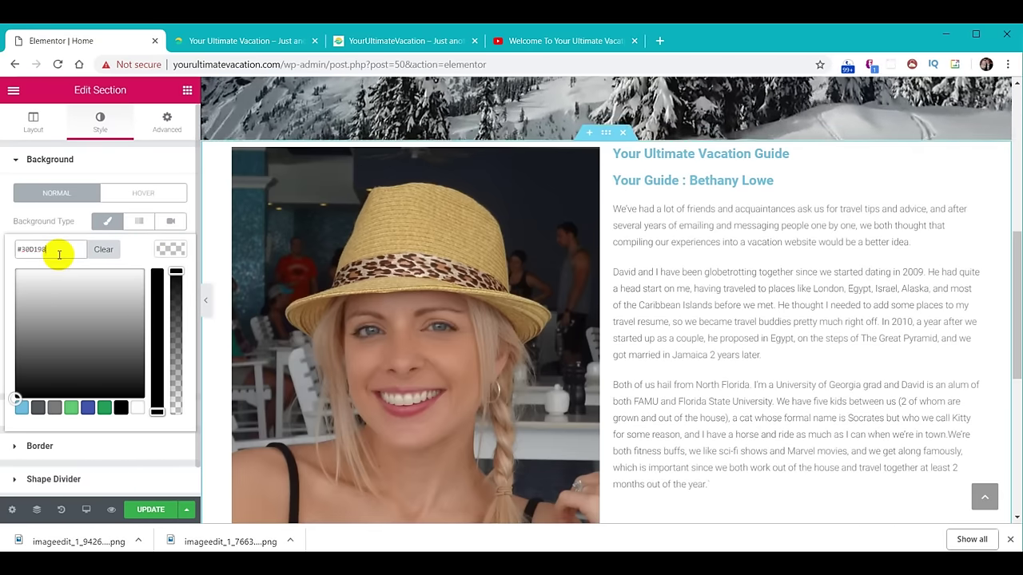
{"action": "type", "text": "#30d198"}
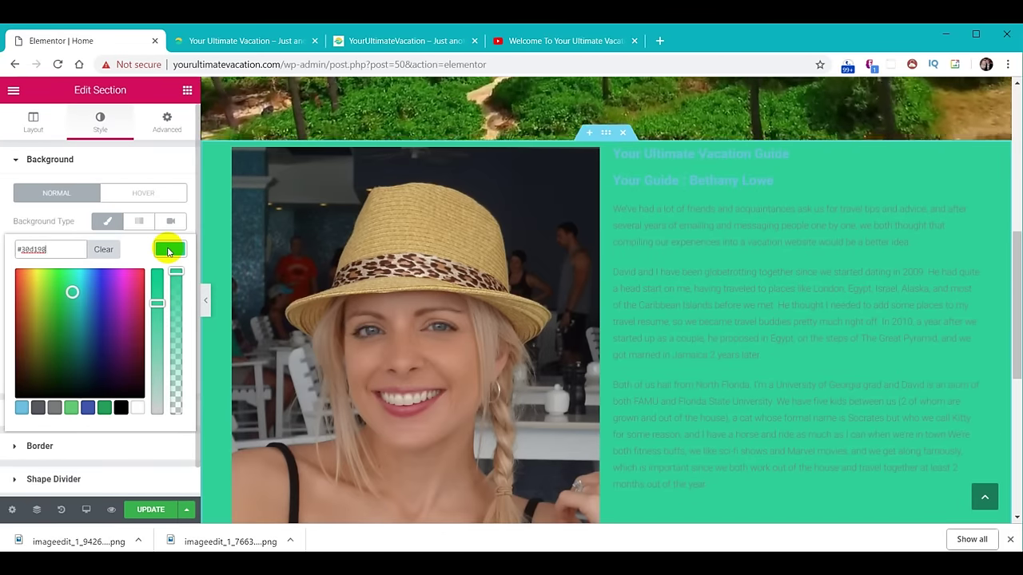
{"action": "left_click", "coordinate": [168, 250]}
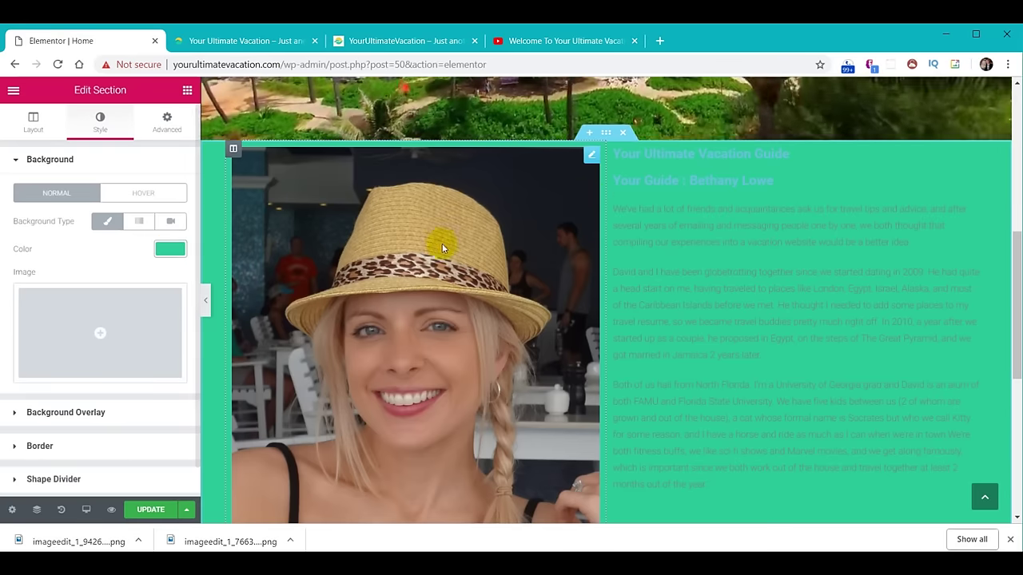
{"action": "left_click_drag", "start_coordinate": [1014, 245], "coordinate": [1015, 269]}
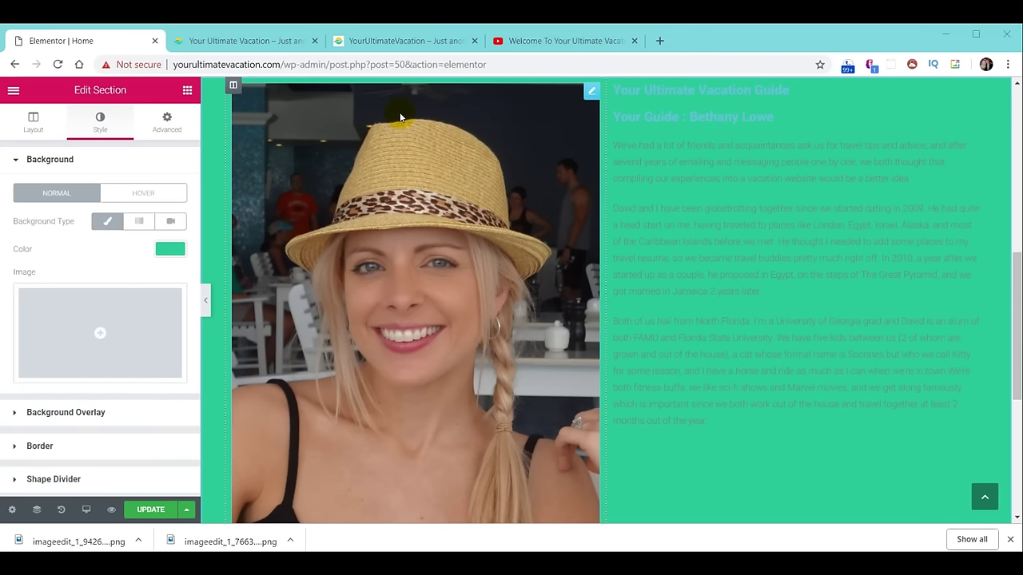
Check the green about section on the live site, then return to the Elementor Home editor.
{"action": "left_click", "coordinate": [392, 43]}
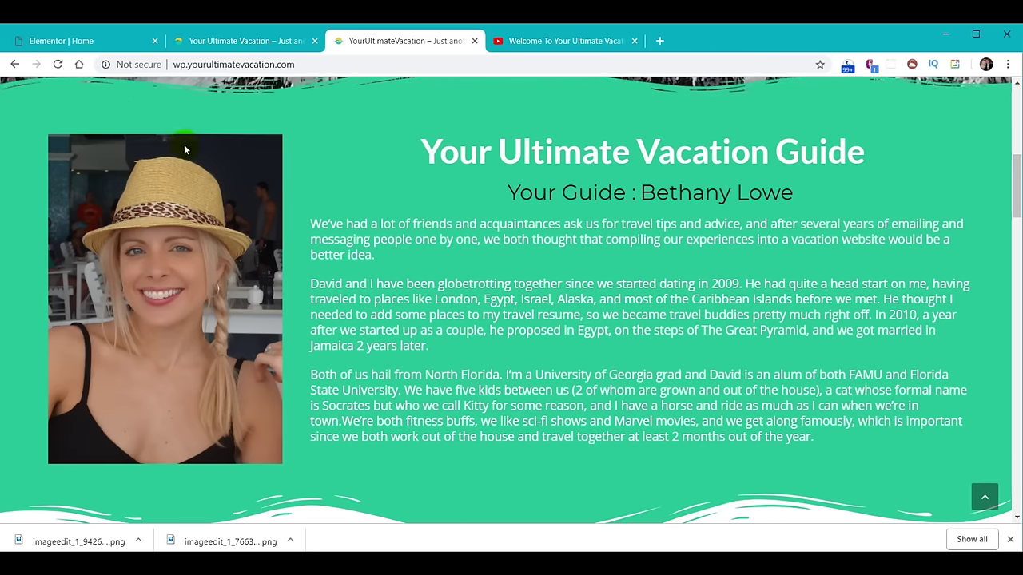
{"action": "left_click", "coordinate": [58, 41]}
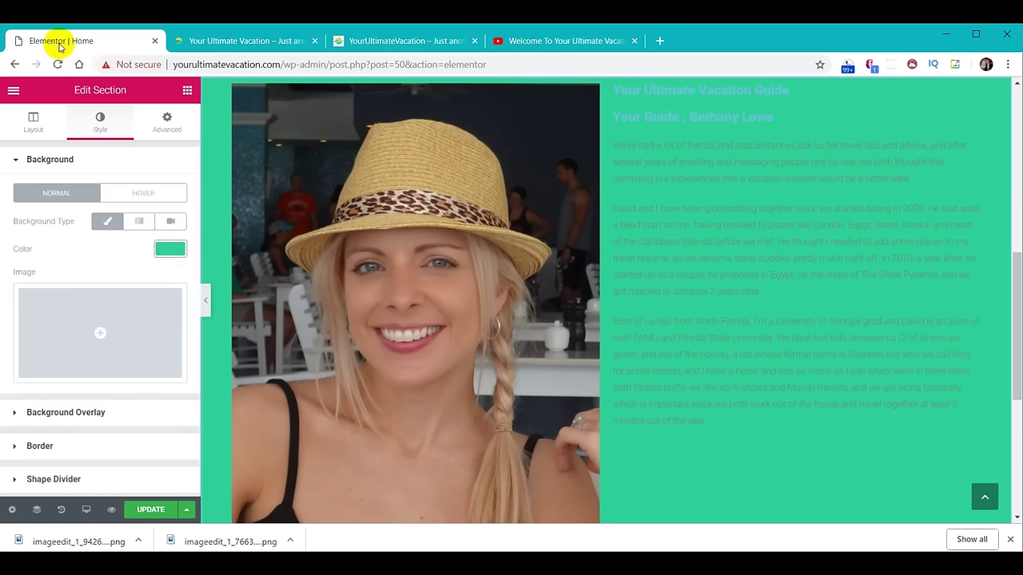
Set the default Primary Headline font to Lato at weight 600.
{"action": "left_click", "coordinate": [13, 92]}
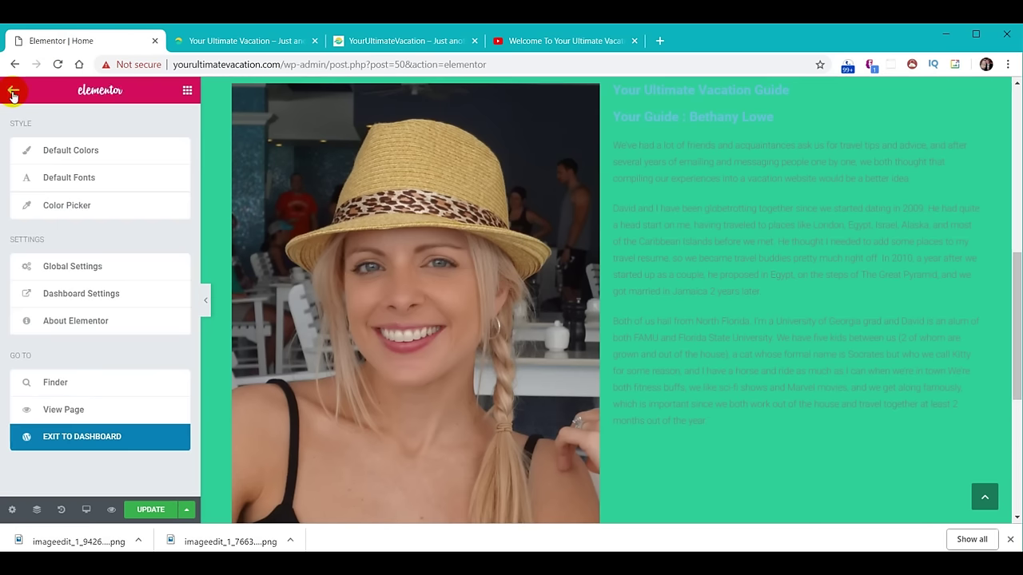
{"action": "left_click", "coordinate": [67, 183]}
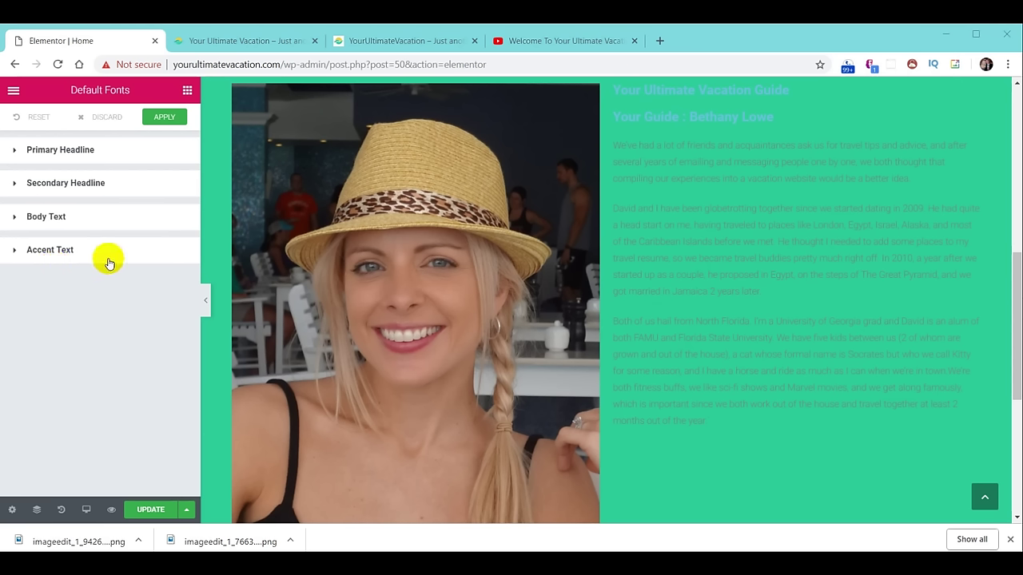
{"action": "left_click", "coordinate": [71, 153]}
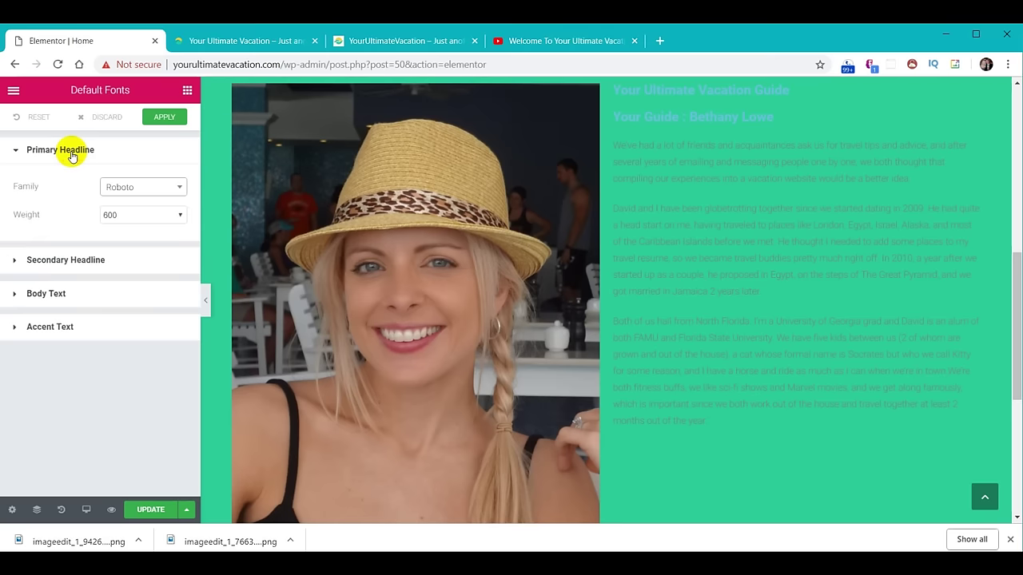
{"action": "left_click", "coordinate": [145, 187]}
{"action": "type", "text": "Lato"}
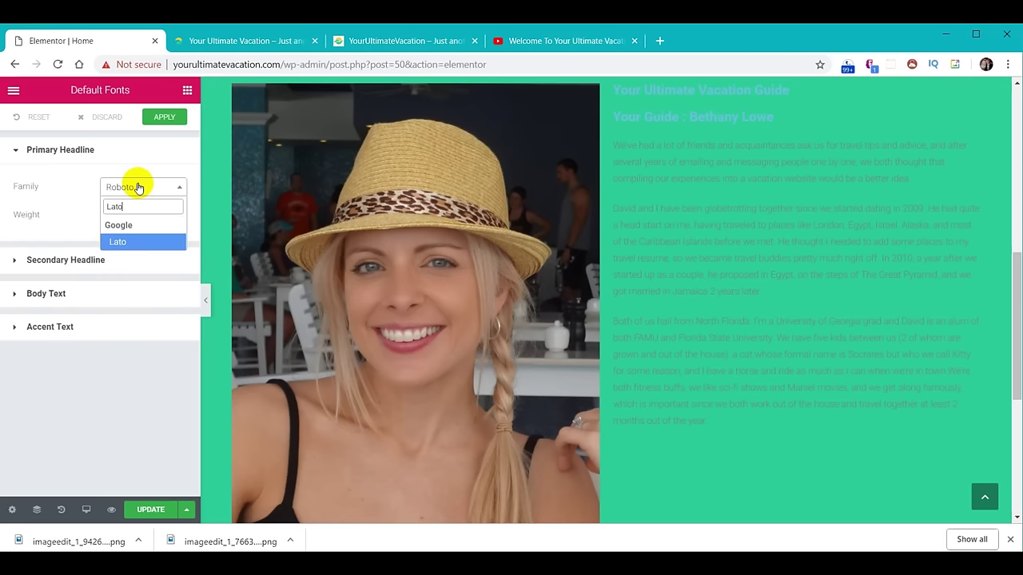
{"action": "key", "text": "Return"}
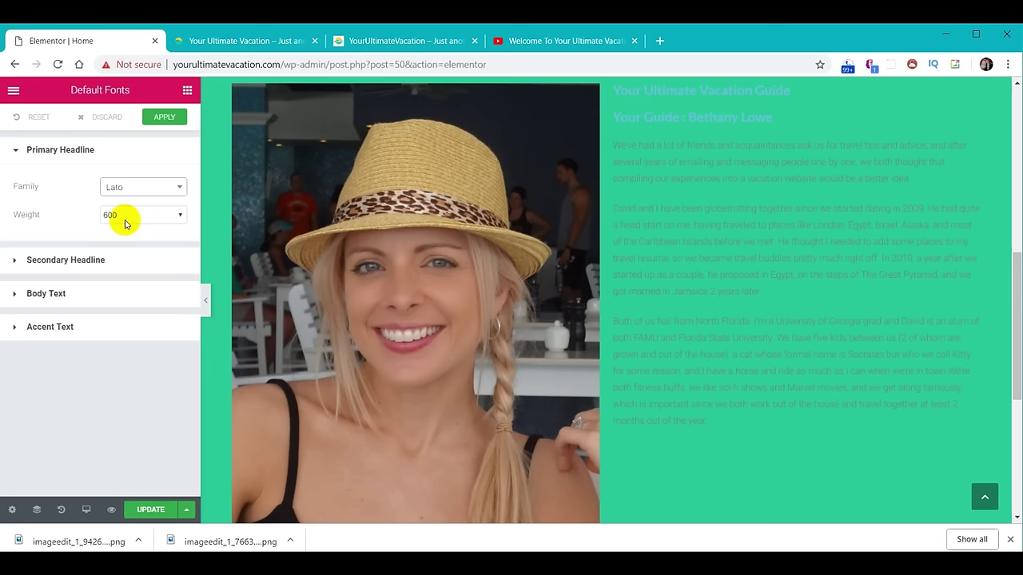
{"action": "left_click", "coordinate": [181, 216]}
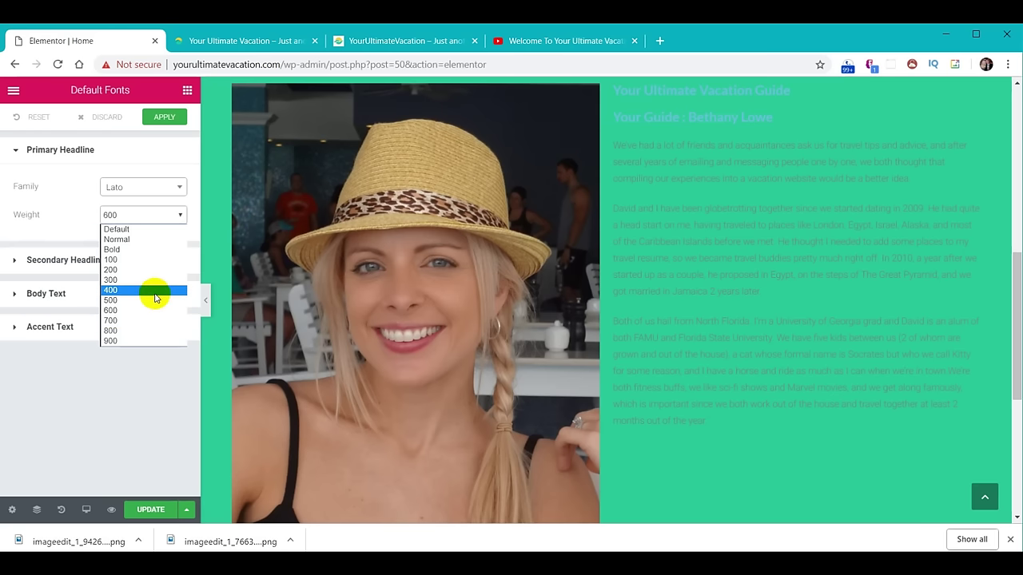
{"action": "left_click", "coordinate": [155, 311]}
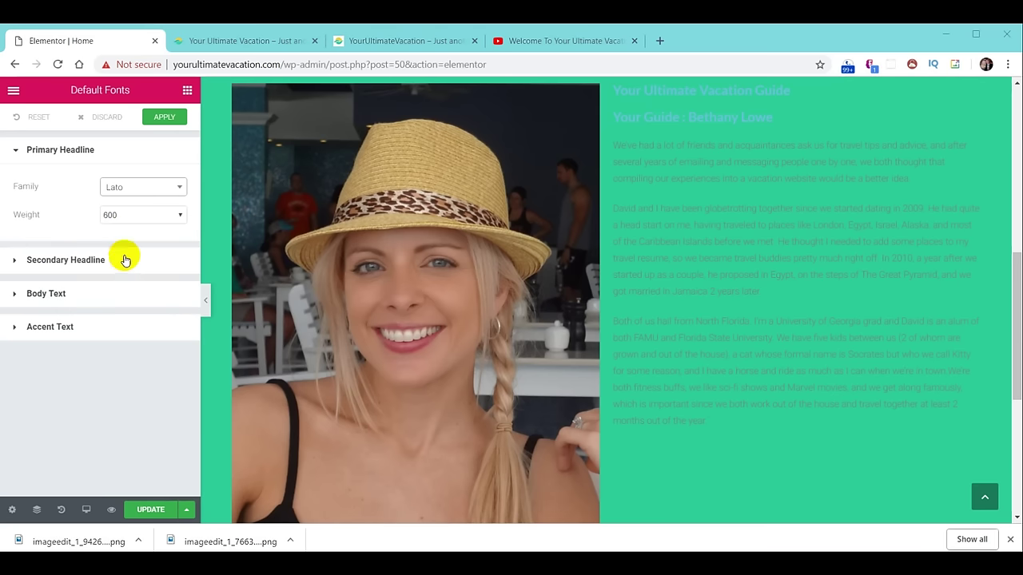
Set the default Body Text font to Open Sans and apply the new default fonts.
{"action": "left_click", "coordinate": [84, 260]}
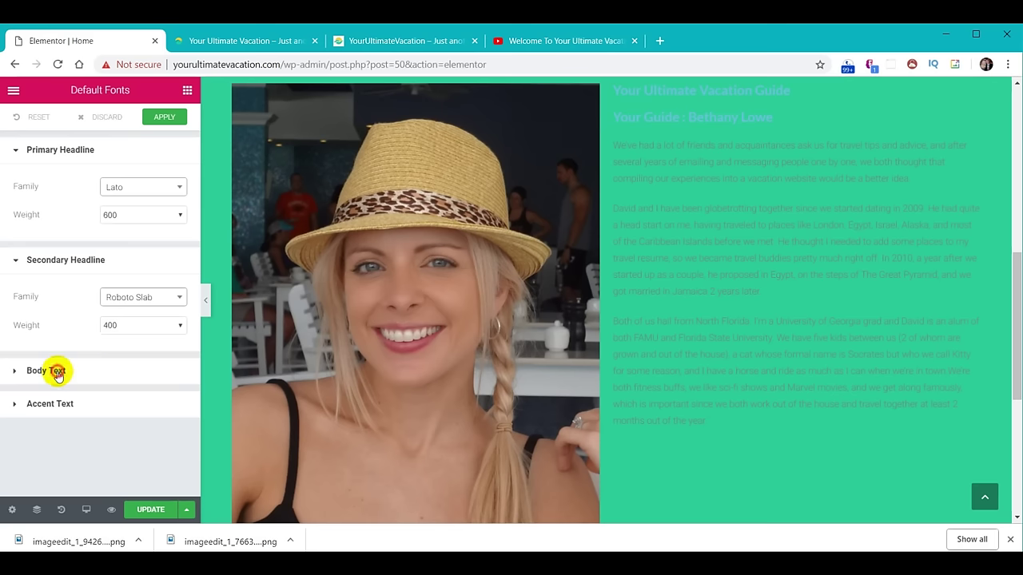
{"action": "left_click", "coordinate": [58, 373]}
{"action": "left_click", "coordinate": [143, 417]}
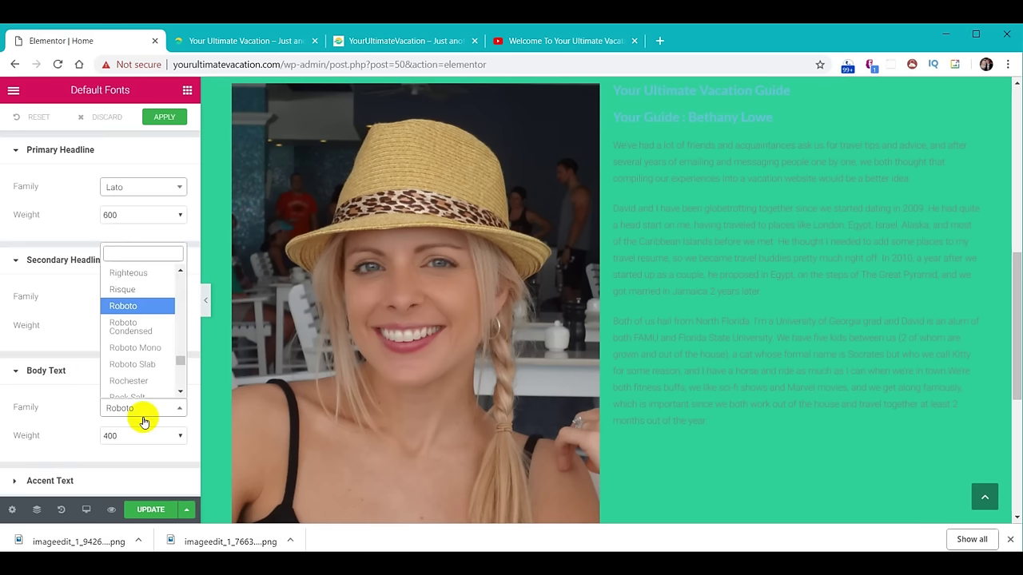
{"action": "type", "text": "open"}
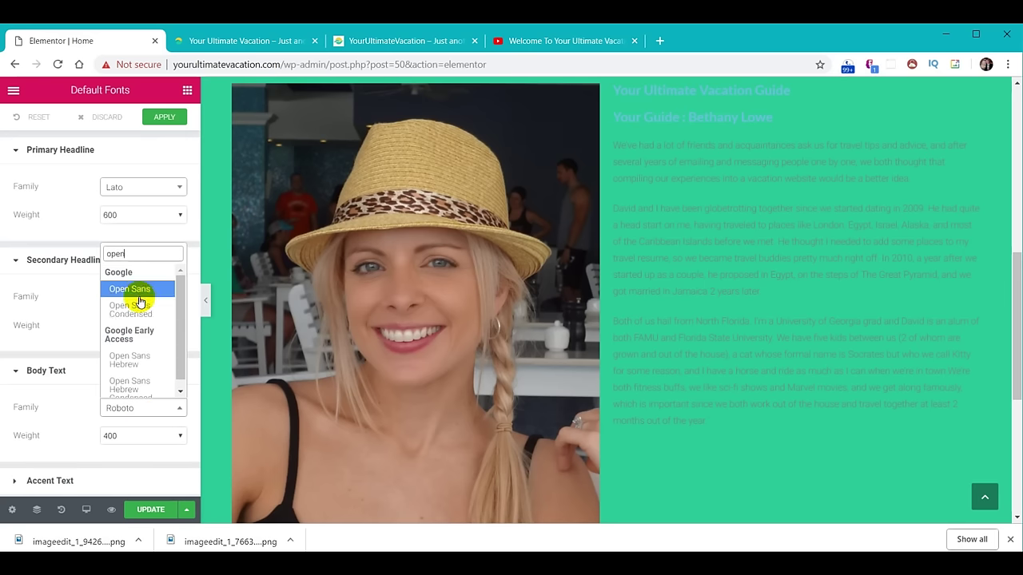
{"action": "left_click", "coordinate": [138, 289]}
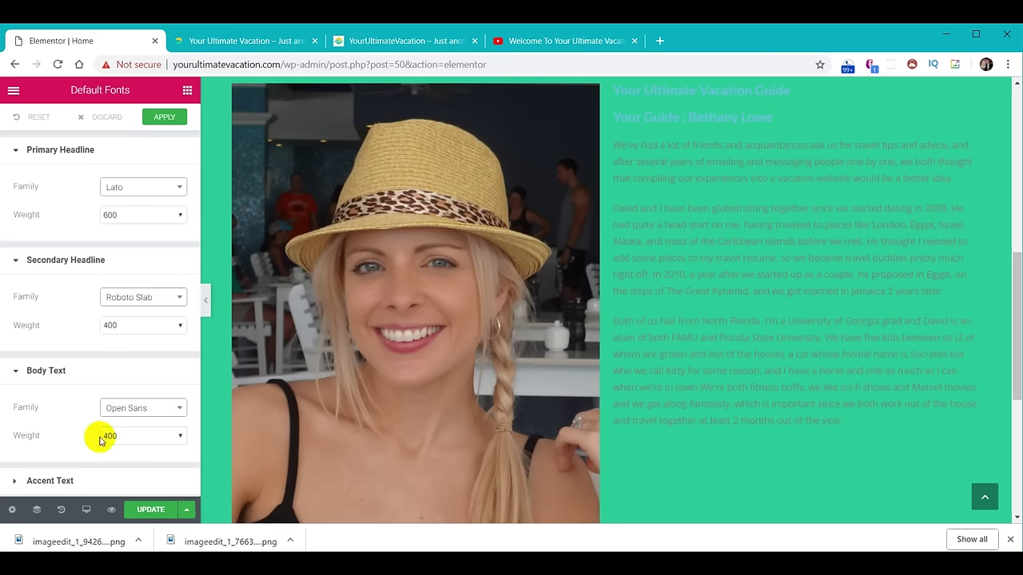
{"action": "left_click", "coordinate": [162, 117]}
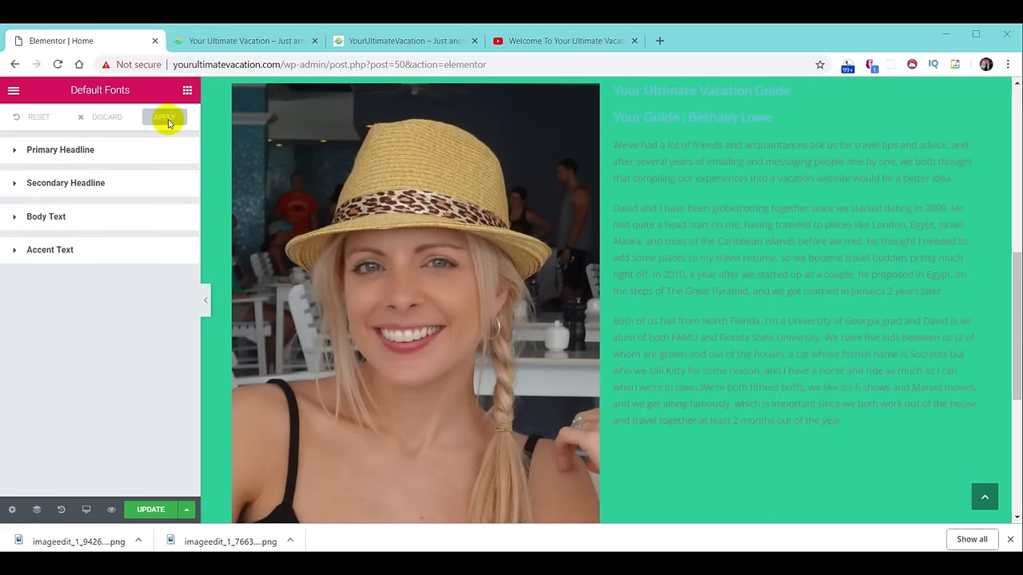
{"action": "left_click", "coordinate": [557, 41]}
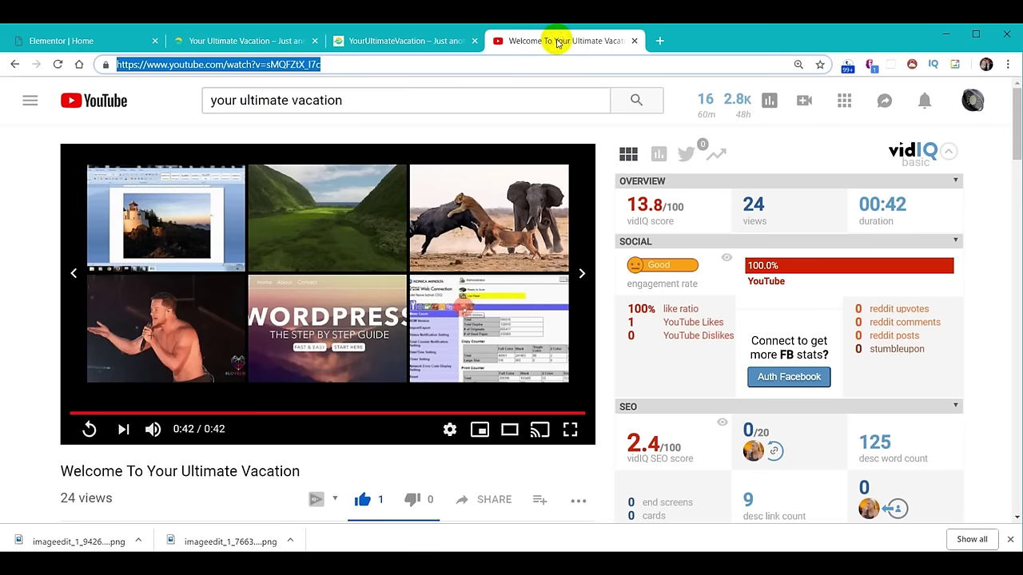
Search the web for 'google fonts' and open the Google Fonts site.
{"action": "type", "text": "google fonts"}
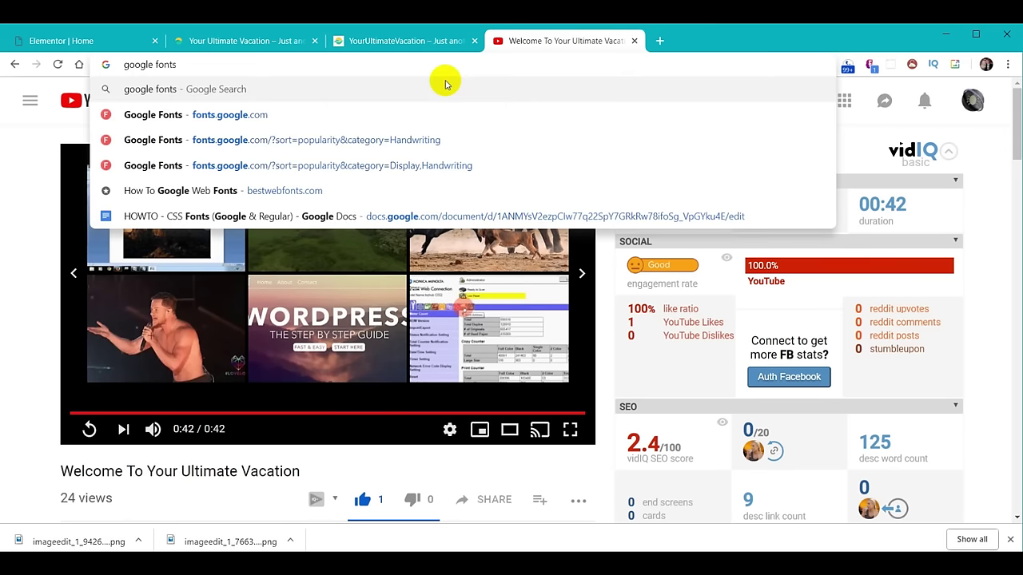
{"action": "key", "text": "Return"}
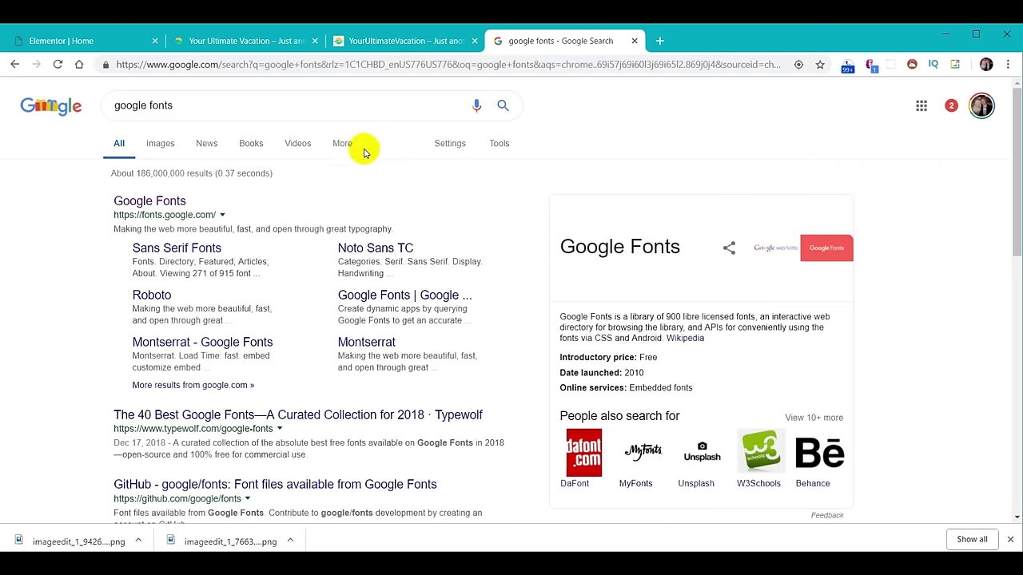
{"action": "left_click", "coordinate": [157, 206]}
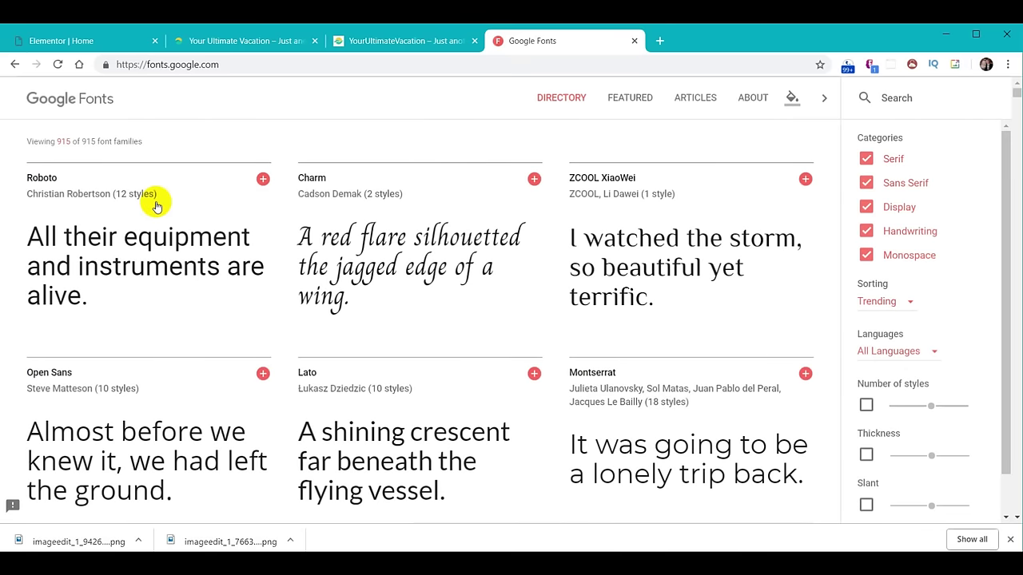
Look up the 'lato' font family on Google Fonts, then close that tab.
{"action": "mouse_move", "coordinate": [312, 211]}
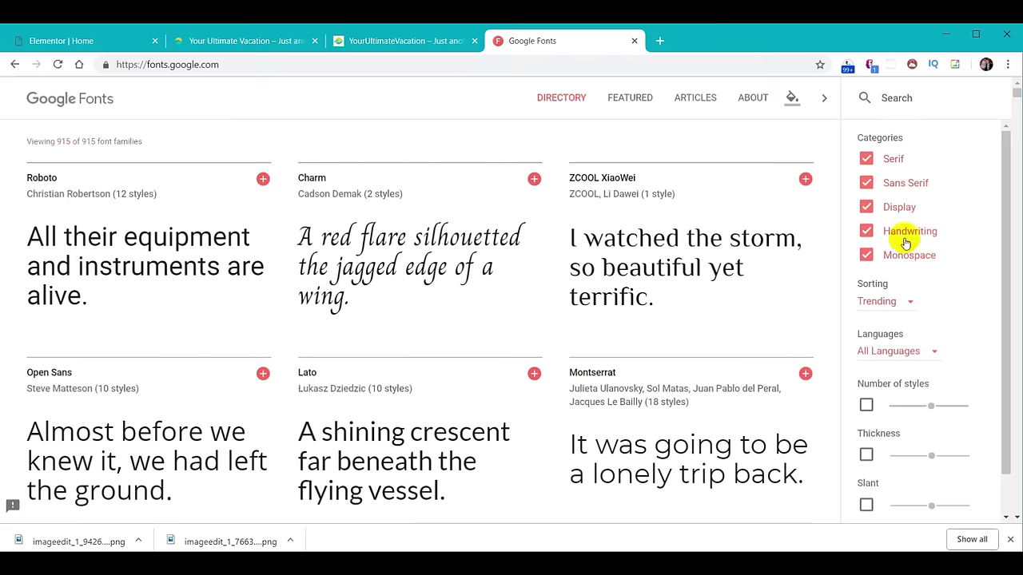
{"action": "scroll", "coordinate": [582, 320], "scroll_direction": "down", "scroll_amount": 7}
{"action": "scroll", "coordinate": [579, 323], "scroll_direction": "down", "scroll_amount": 3}
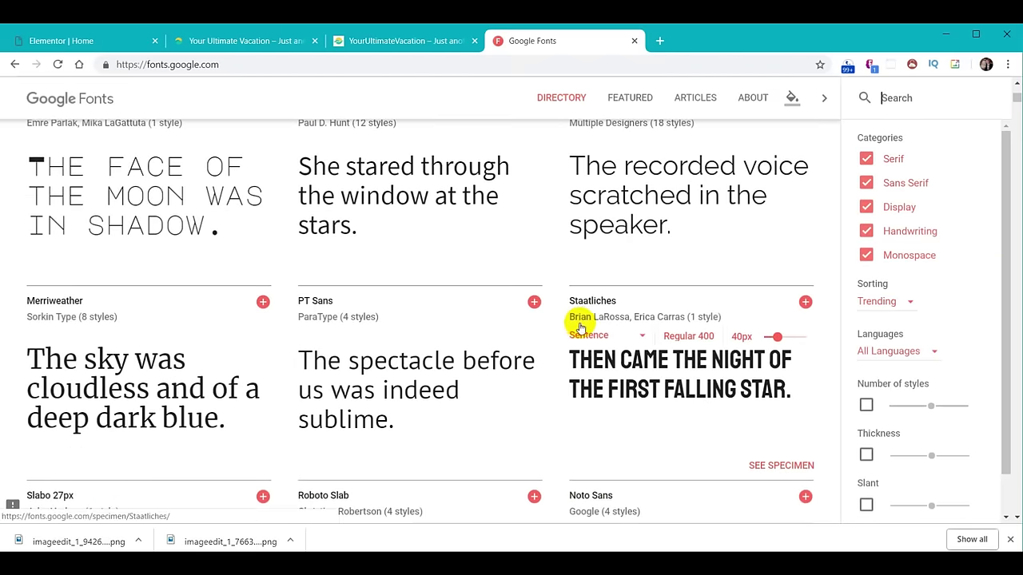
{"action": "scroll", "coordinate": [578, 326], "scroll_direction": "up", "scroll_amount": 9}
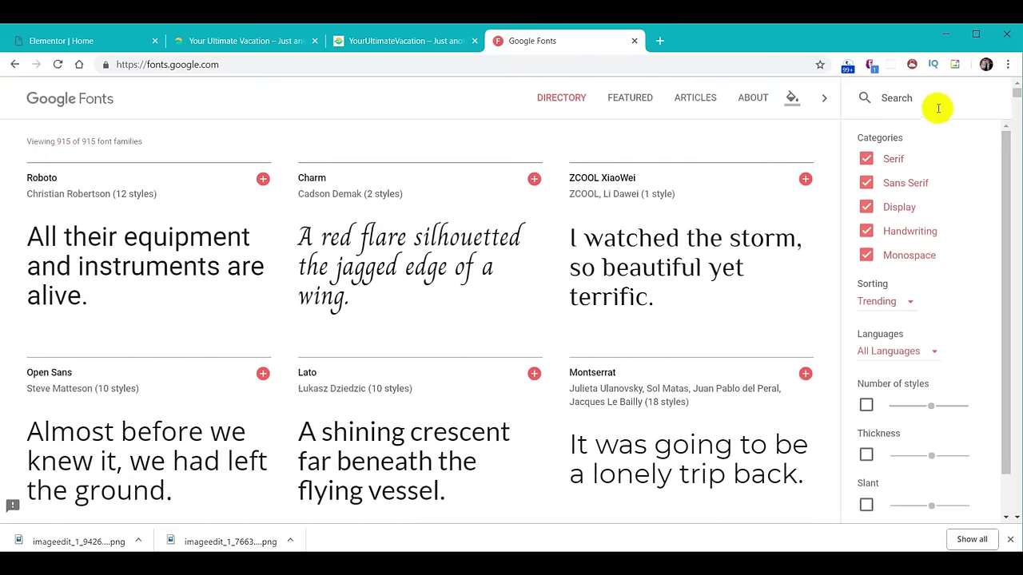
{"action": "type", "text": "lato"}
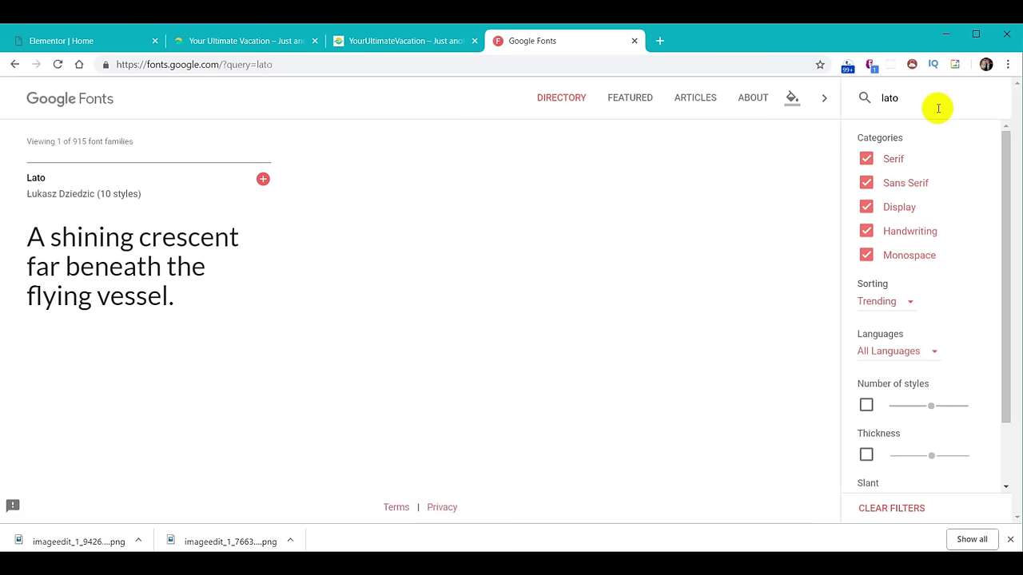
{"action": "mouse_move", "coordinate": [96, 312]}
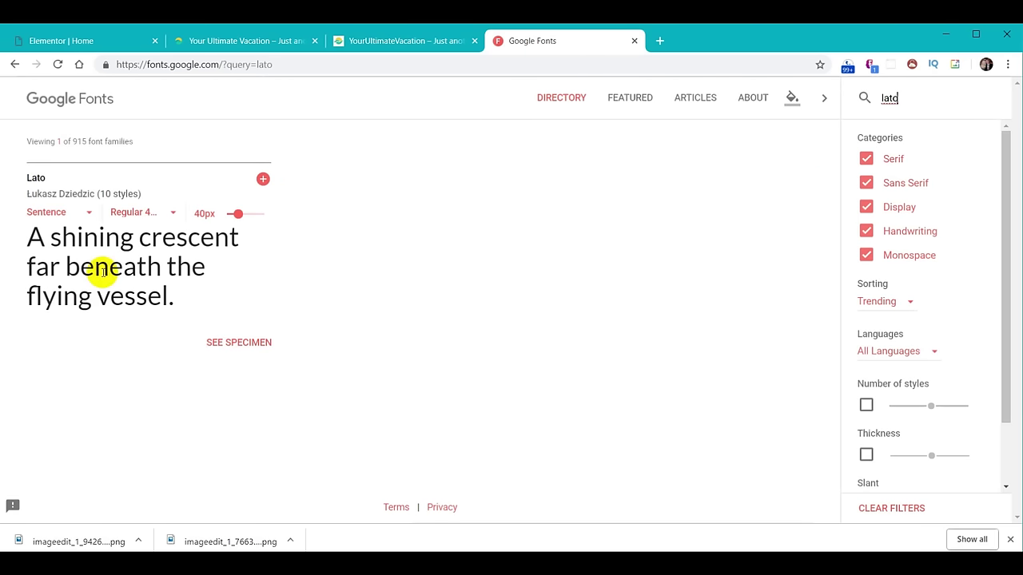
{"action": "left_click", "coordinate": [634, 41]}
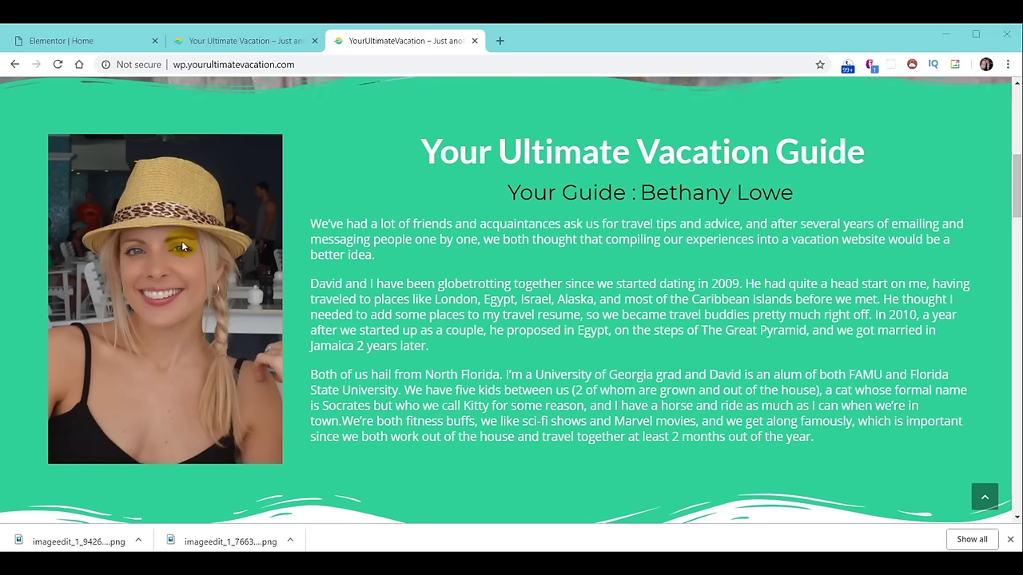
Select the about section and switch the Your Ultimate Vacation Guide heading tag from H2 to H1.
{"action": "left_click", "coordinate": [48, 40]}
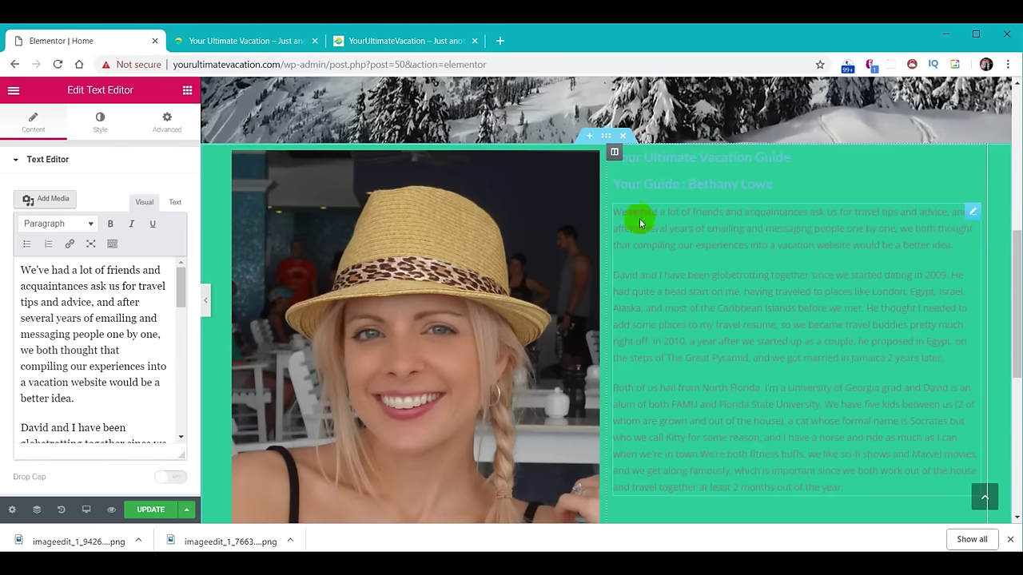
{"action": "left_click", "coordinate": [607, 138]}
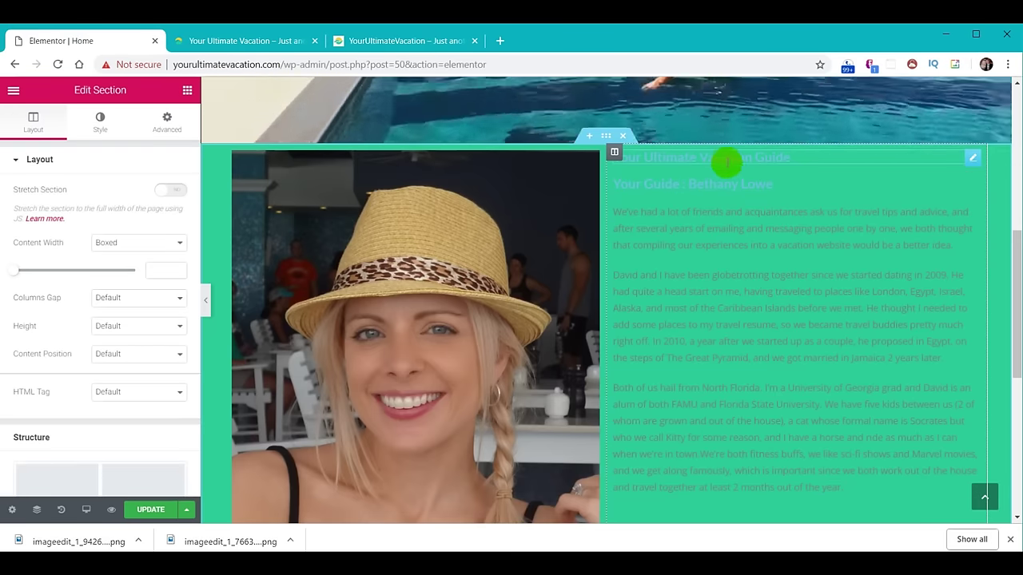
{"action": "left_click_drag", "start_coordinate": [1016, 233], "coordinate": [1017, 260]}
{"action": "scroll", "coordinate": [1017, 259], "scroll_direction": "down", "scroll_amount": 1}
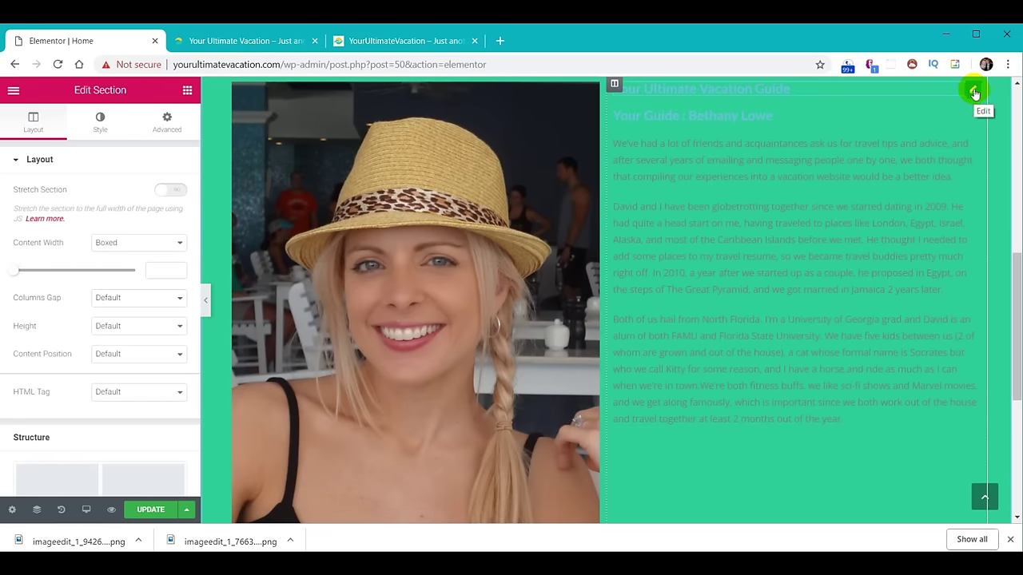
{"action": "left_click", "coordinate": [973, 93]}
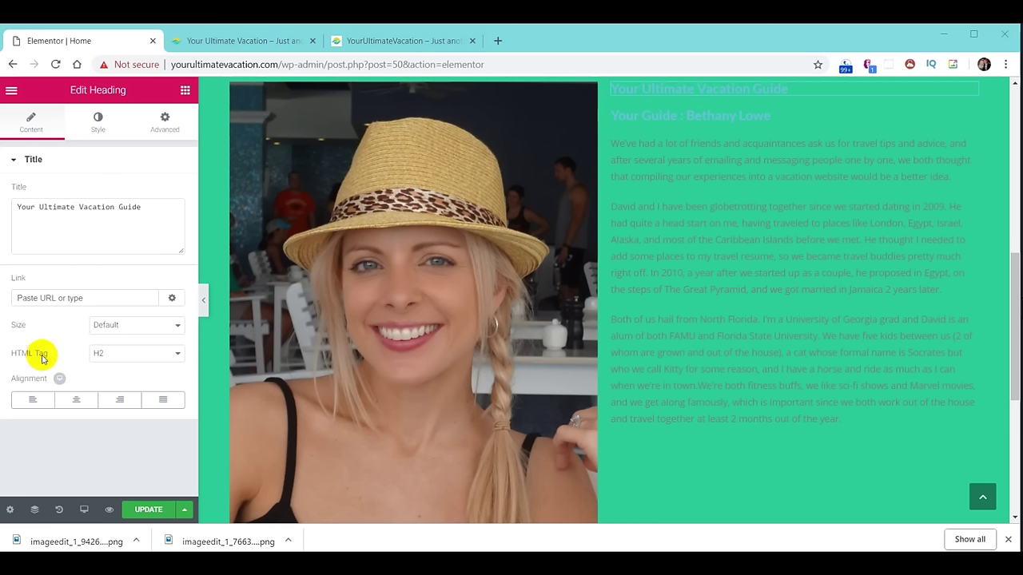
{"action": "left_click", "coordinate": [179, 356]}
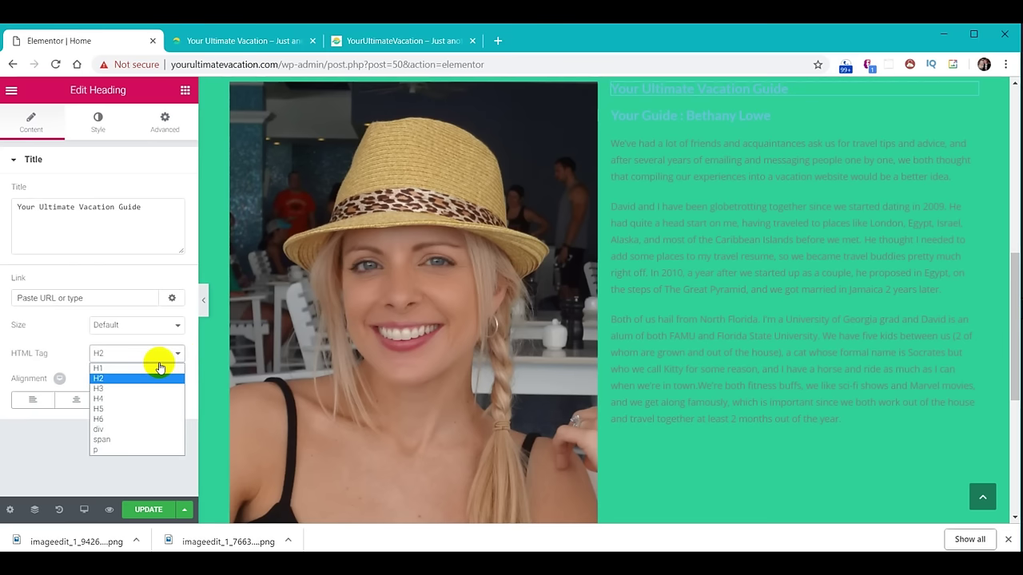
{"action": "left_click", "coordinate": [151, 369]}
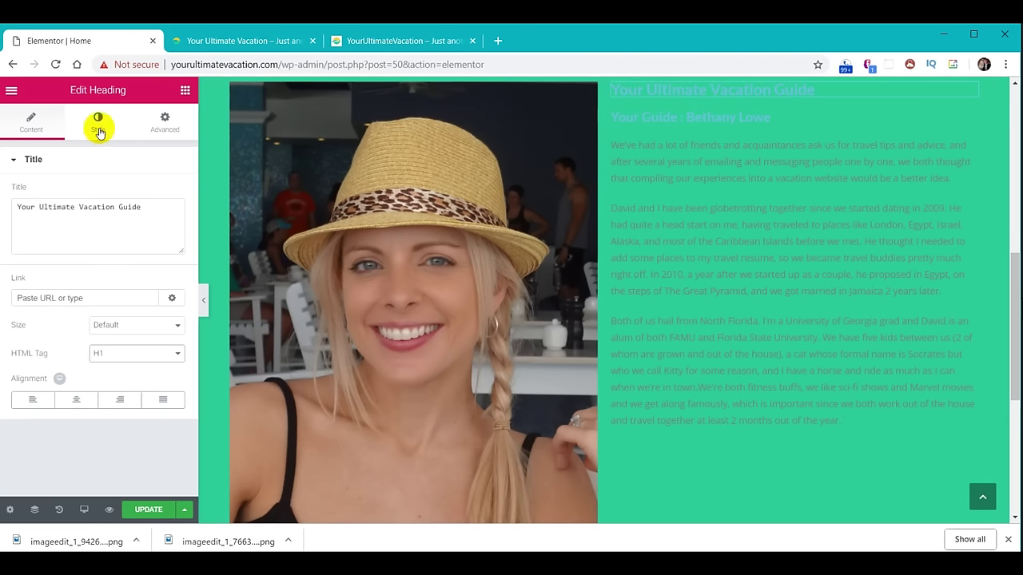
Set the heading's Text Color to the white swatch #ffffff.
{"action": "left_click", "coordinate": [99, 120]}
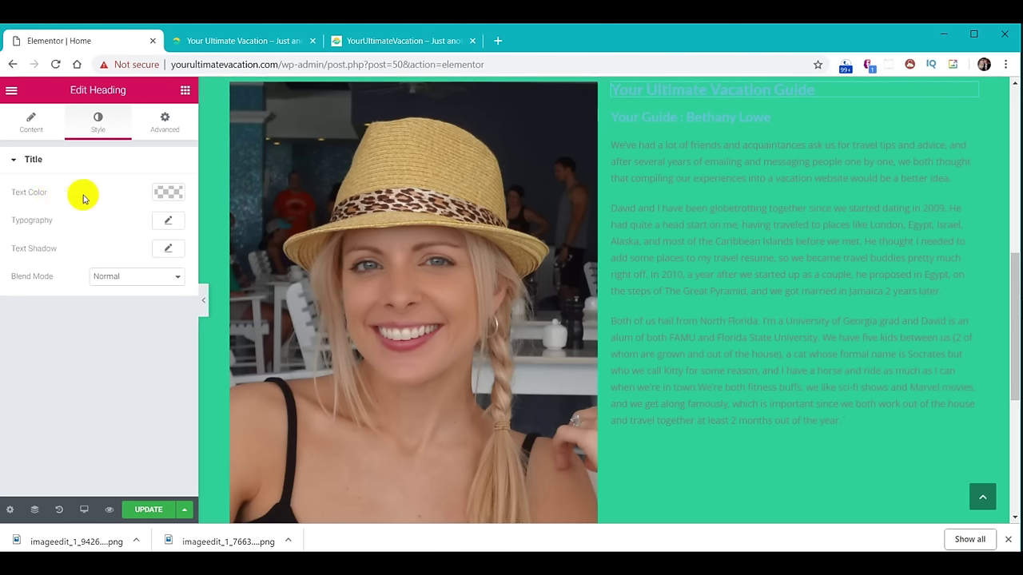
{"action": "left_click", "coordinate": [166, 197]}
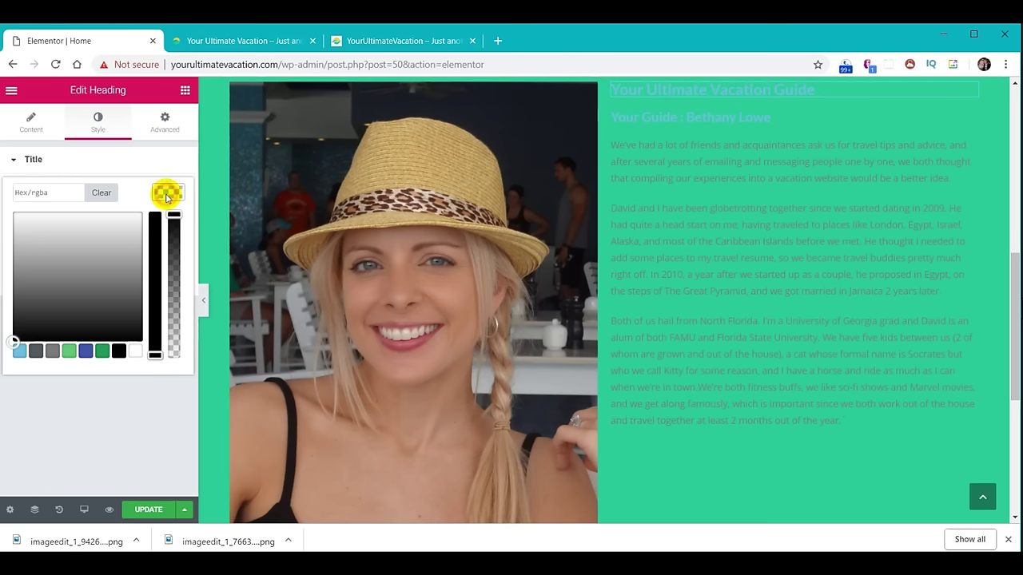
{"action": "left_click", "coordinate": [137, 353]}
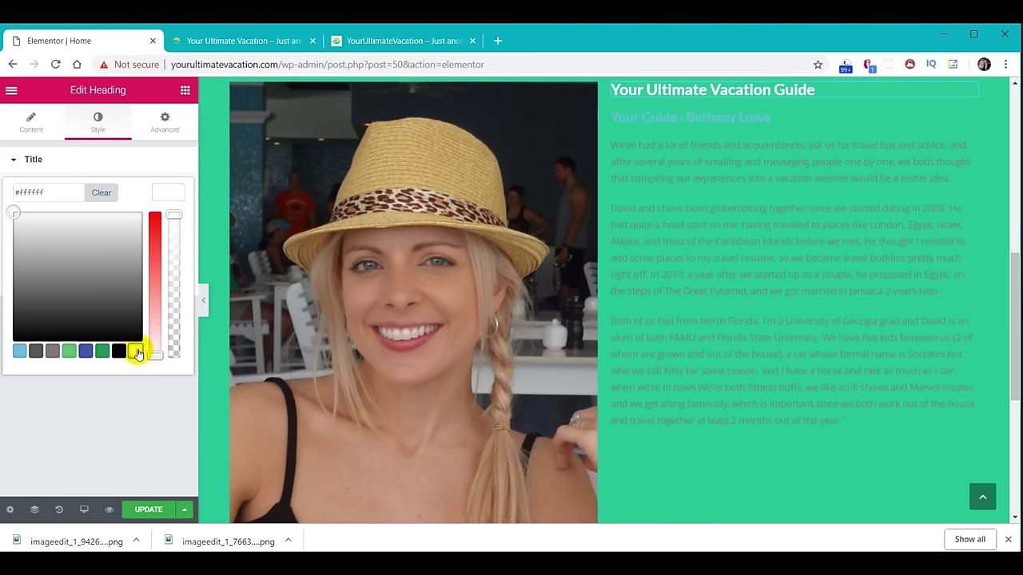
{"action": "left_click", "coordinate": [168, 196]}
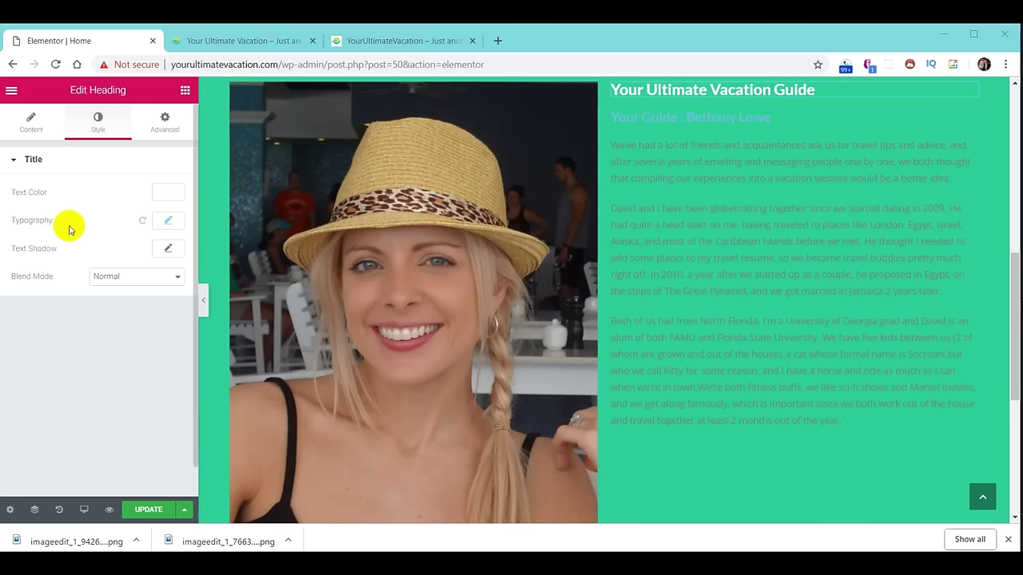
Set the heading's typography size to 50 px.
{"action": "left_click", "coordinate": [167, 222]}
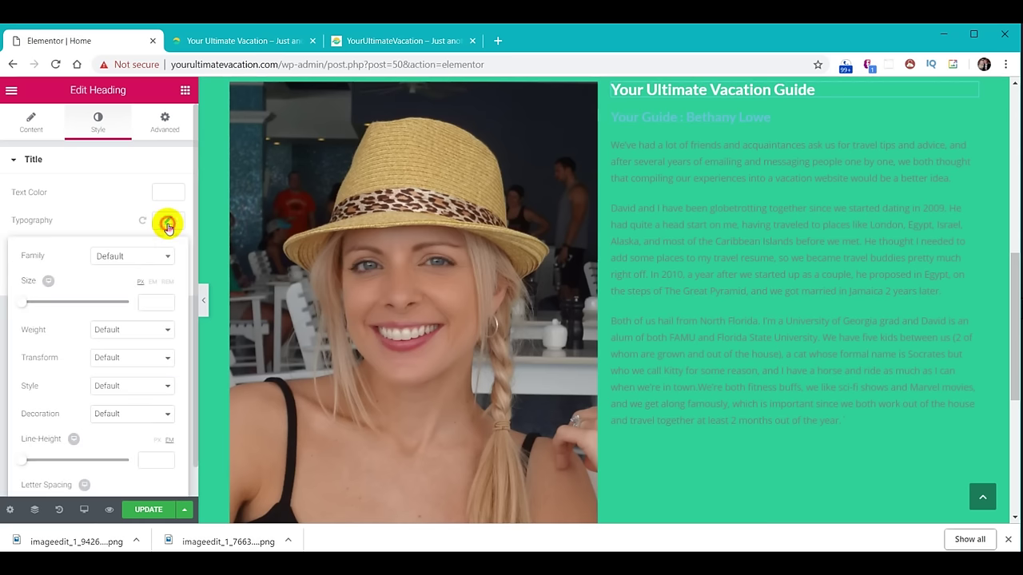
{"action": "left_click_drag", "start_coordinate": [25, 302], "coordinate": [64, 302]}
{"action": "left_click_drag", "start_coordinate": [153, 300], "coordinate": [123, 301]}
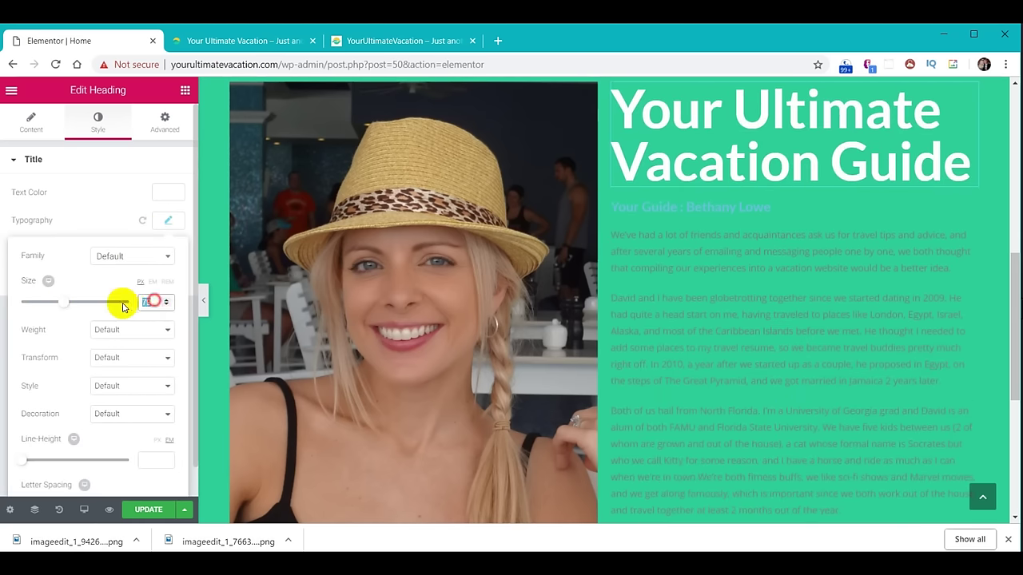
{"action": "type", "text": "50"}
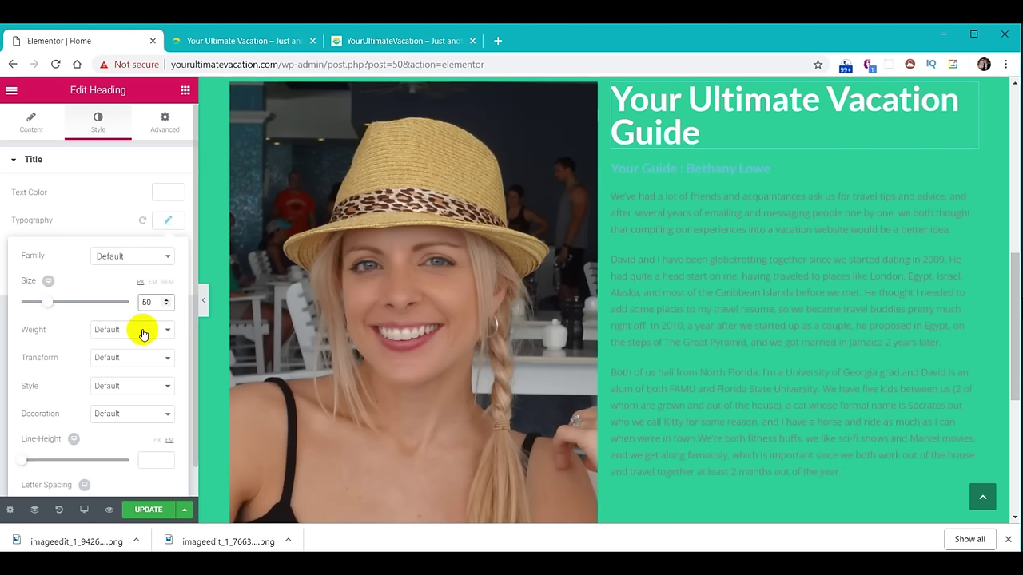
{"action": "left_click", "coordinate": [158, 359]}
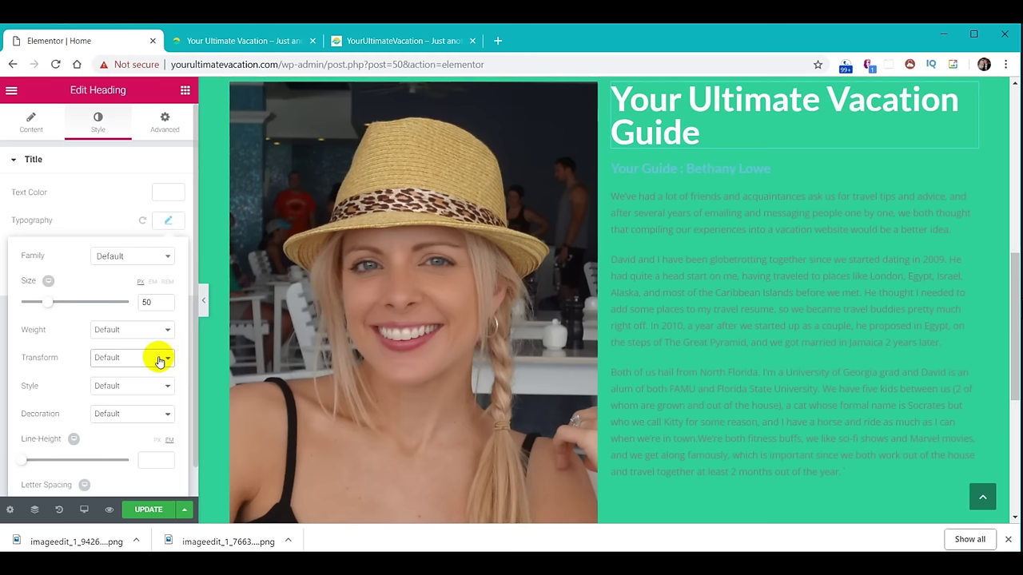
Preview uppercase, lowercase, title case and normal Transform options, then leave Transform at Default.
{"action": "left_click", "coordinate": [158, 359]}
{"action": "left_click", "coordinate": [155, 377]}
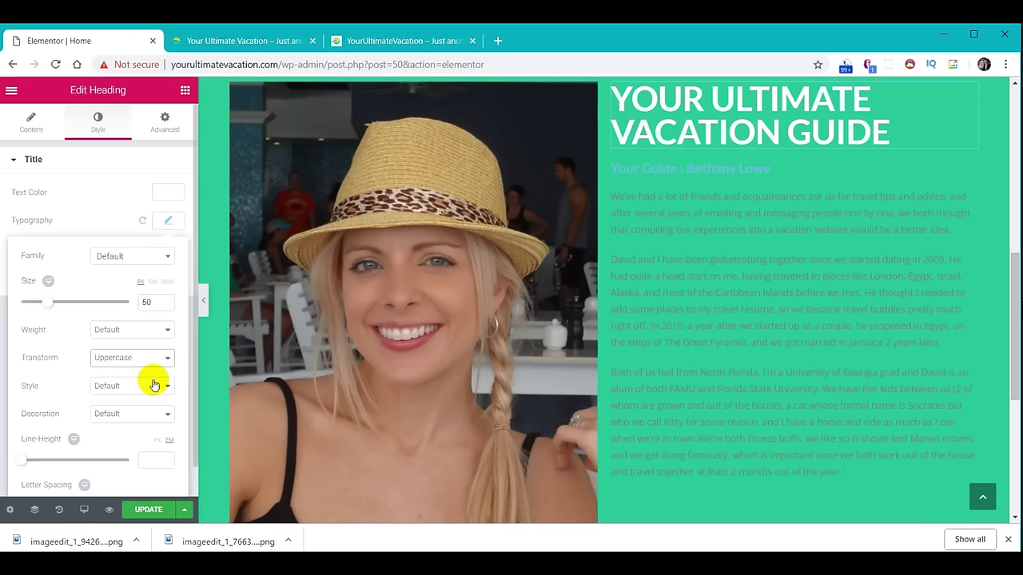
{"action": "left_click", "coordinate": [155, 356]}
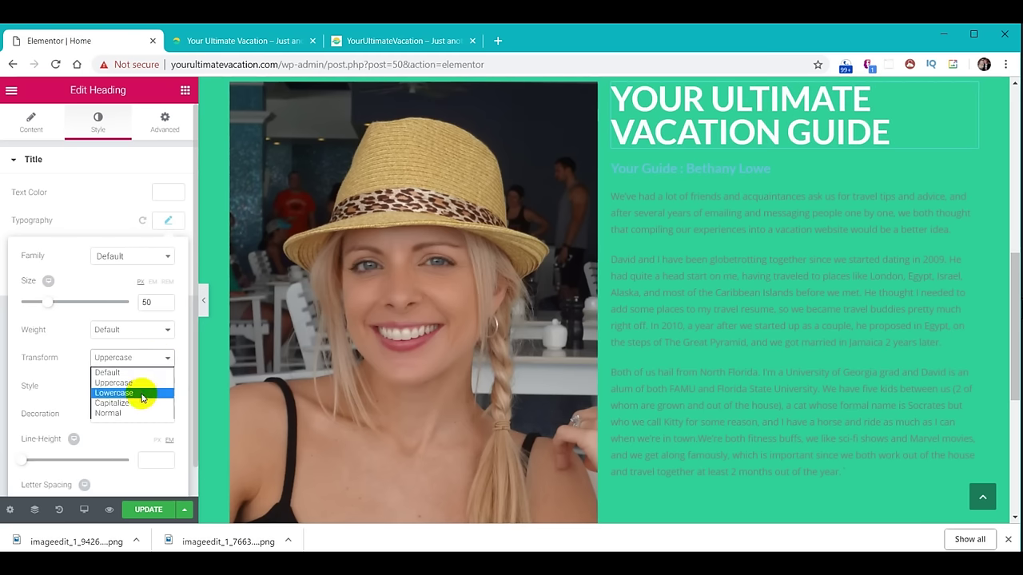
{"action": "left_click", "coordinate": [141, 393]}
{"action": "left_click", "coordinate": [144, 358]}
{"action": "left_click", "coordinate": [133, 403]}
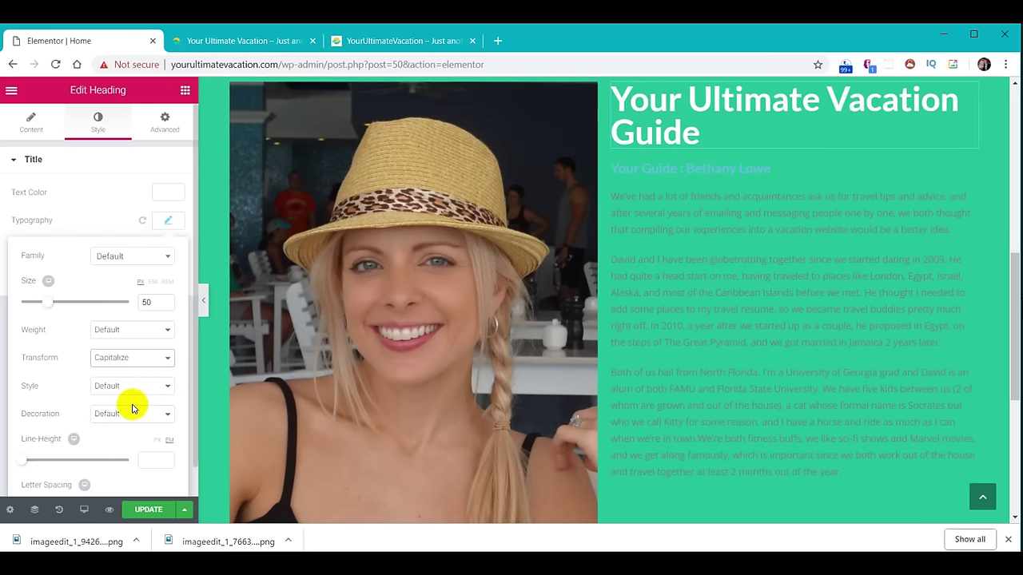
{"action": "left_click", "coordinate": [141, 365]}
{"action": "left_click", "coordinate": [135, 414]}
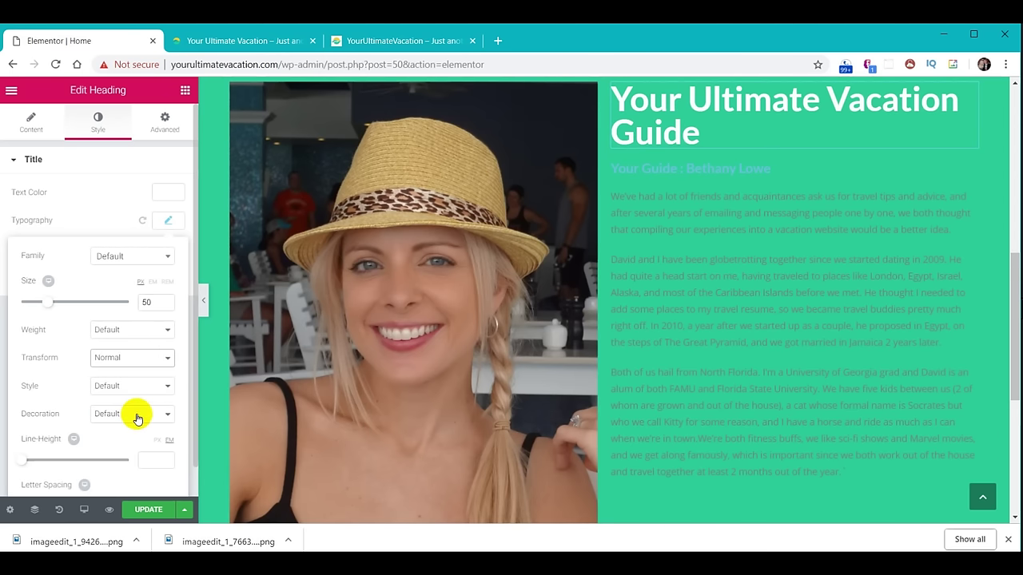
{"action": "left_click", "coordinate": [141, 361]}
{"action": "left_click", "coordinate": [142, 375]}
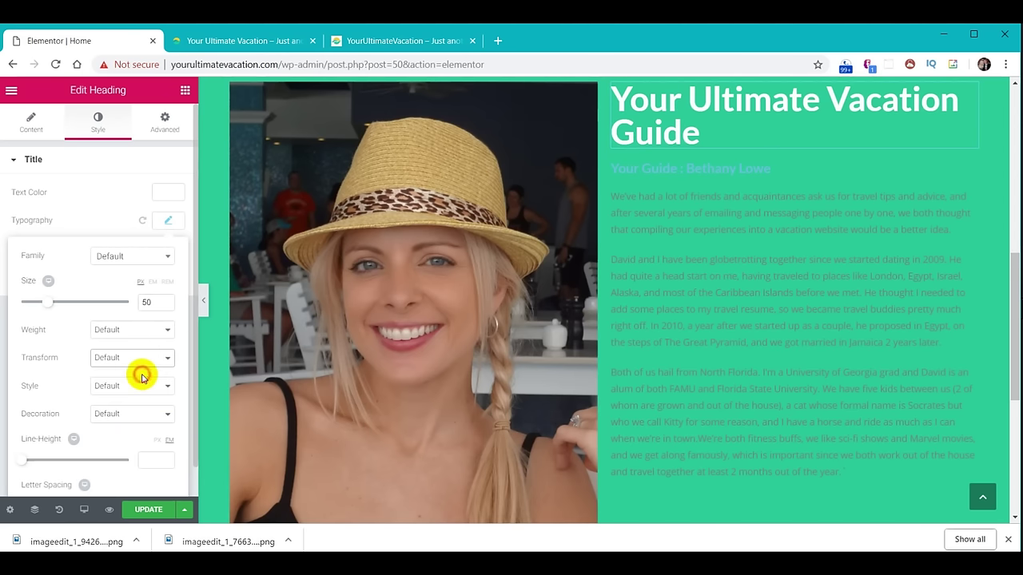
Try italic and oblique font styles, then return Style to Default.
{"action": "left_click", "coordinate": [140, 389]}
{"action": "left_click", "coordinate": [138, 387]}
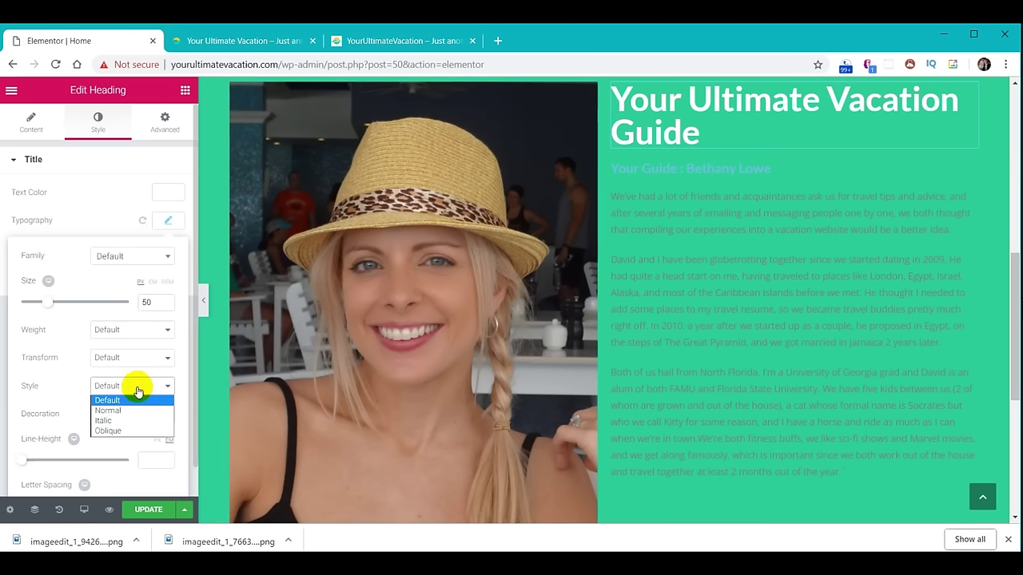
{"action": "left_click", "coordinate": [136, 421]}
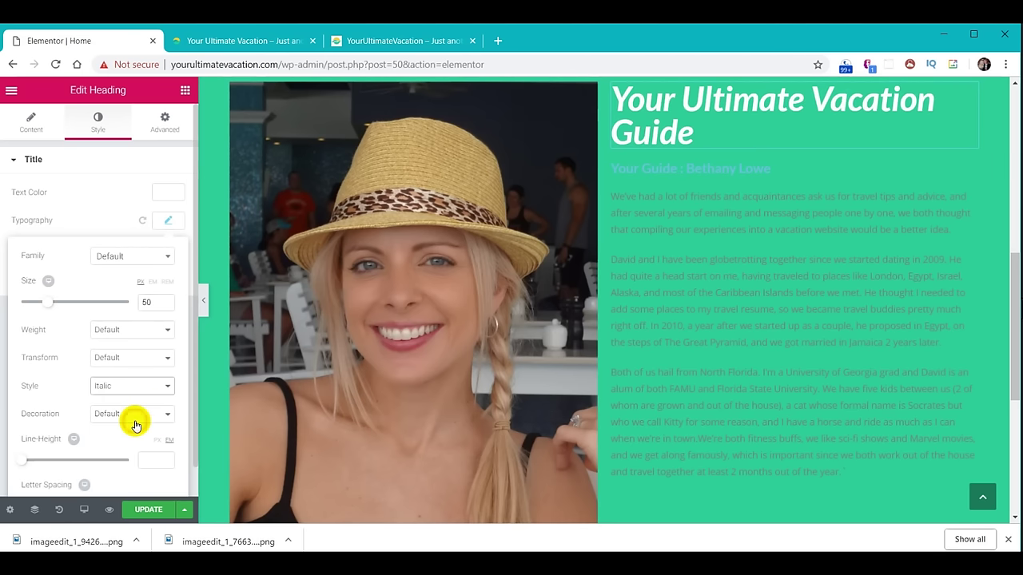
{"action": "left_click", "coordinate": [137, 390]}
{"action": "left_click", "coordinate": [133, 431]}
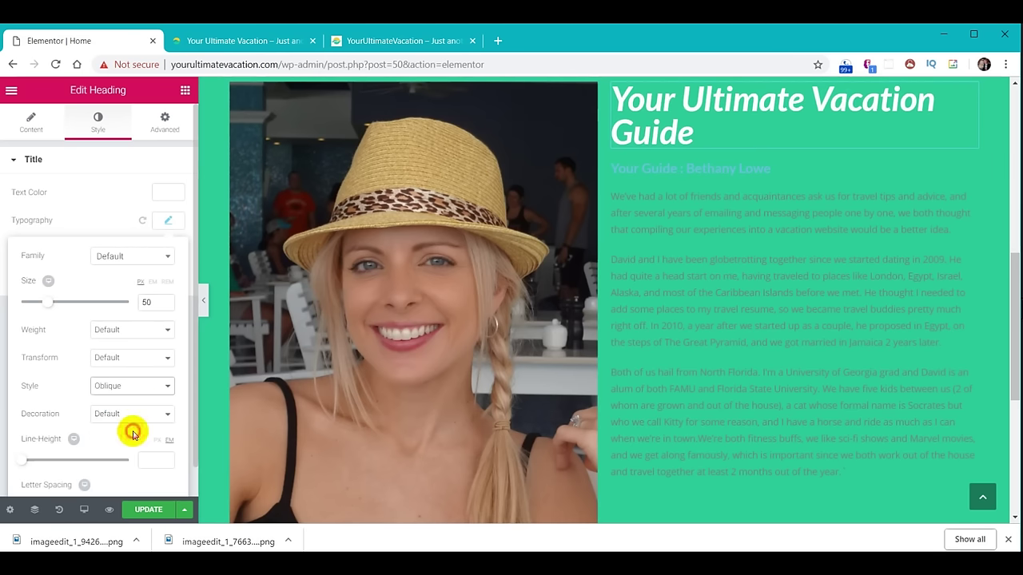
{"action": "left_click", "coordinate": [132, 386]}
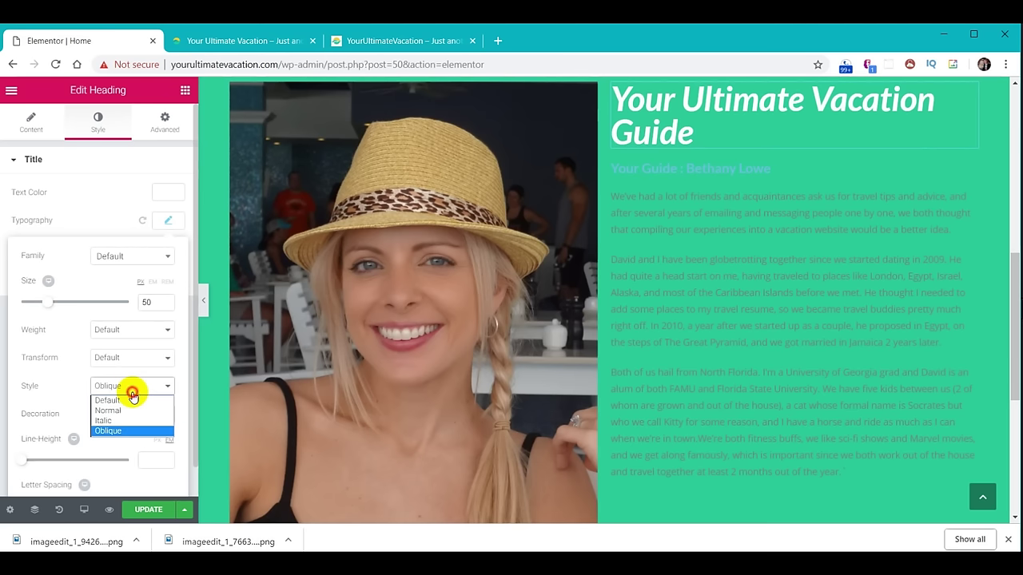
{"action": "left_click", "coordinate": [132, 400]}
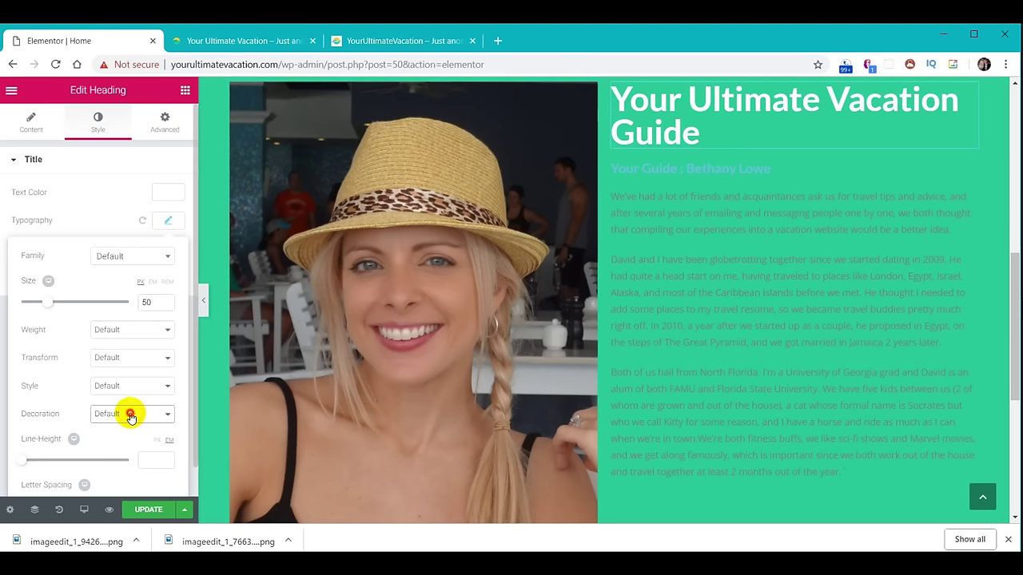
Preview underline, overline and line-through decorations, then set Decoration back to Default.
{"action": "left_click", "coordinate": [130, 414]}
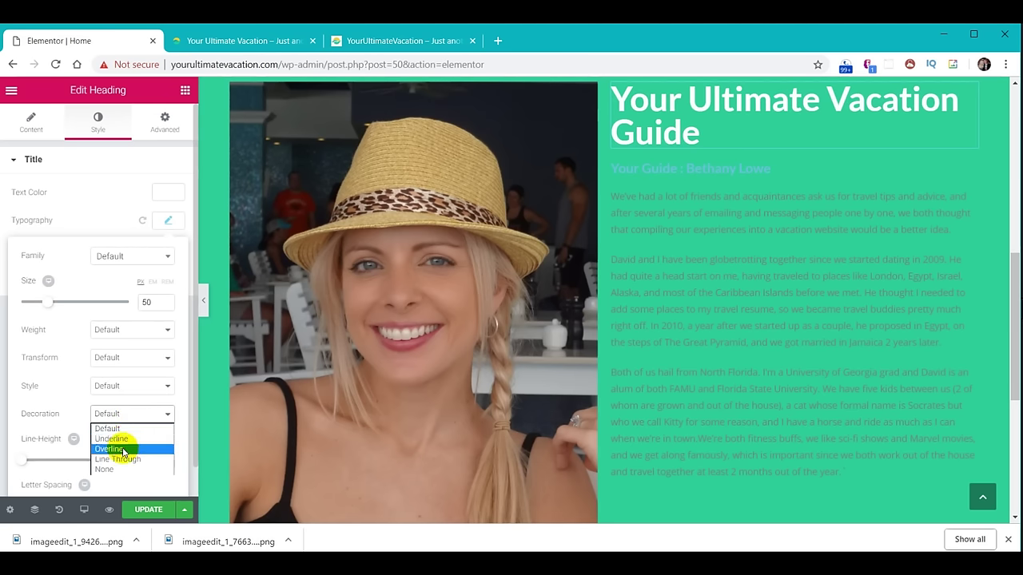
{"action": "left_click", "coordinate": [125, 440]}
{"action": "left_click", "coordinate": [128, 416]}
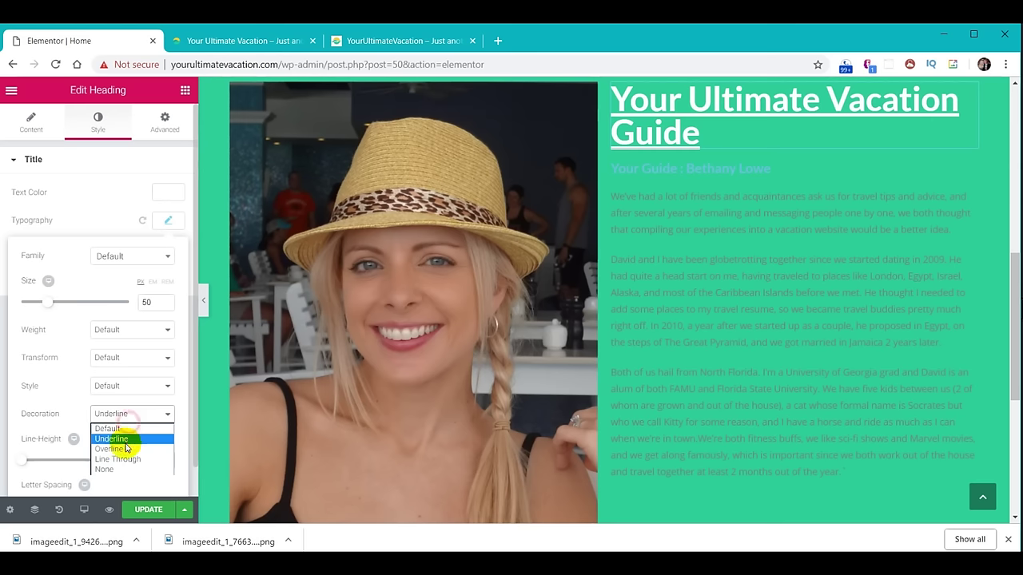
{"action": "left_click", "coordinate": [125, 452]}
{"action": "left_click", "coordinate": [134, 416]}
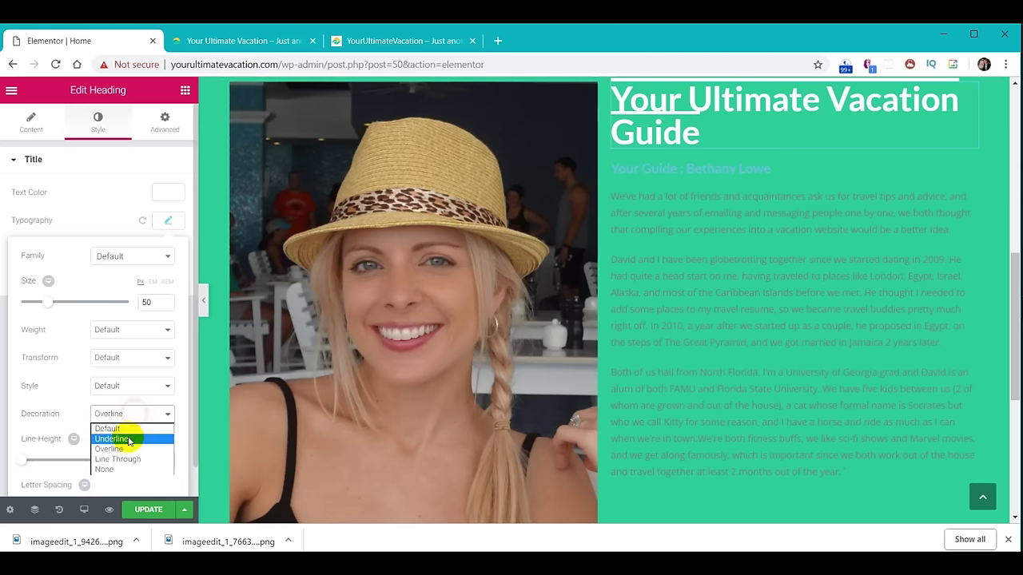
{"action": "left_click", "coordinate": [126, 465]}
{"action": "left_click", "coordinate": [130, 415]}
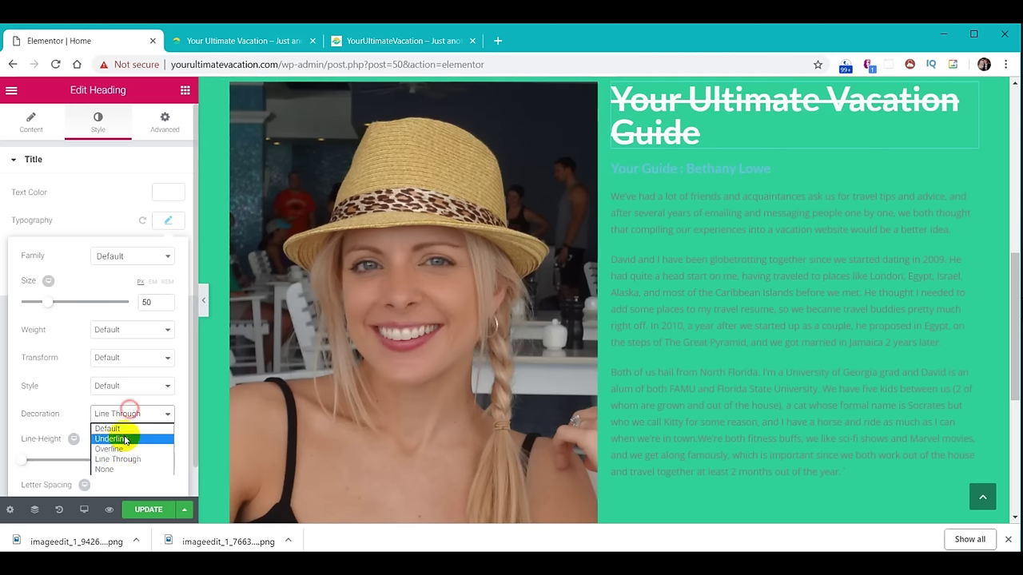
{"action": "left_click", "coordinate": [128, 429]}
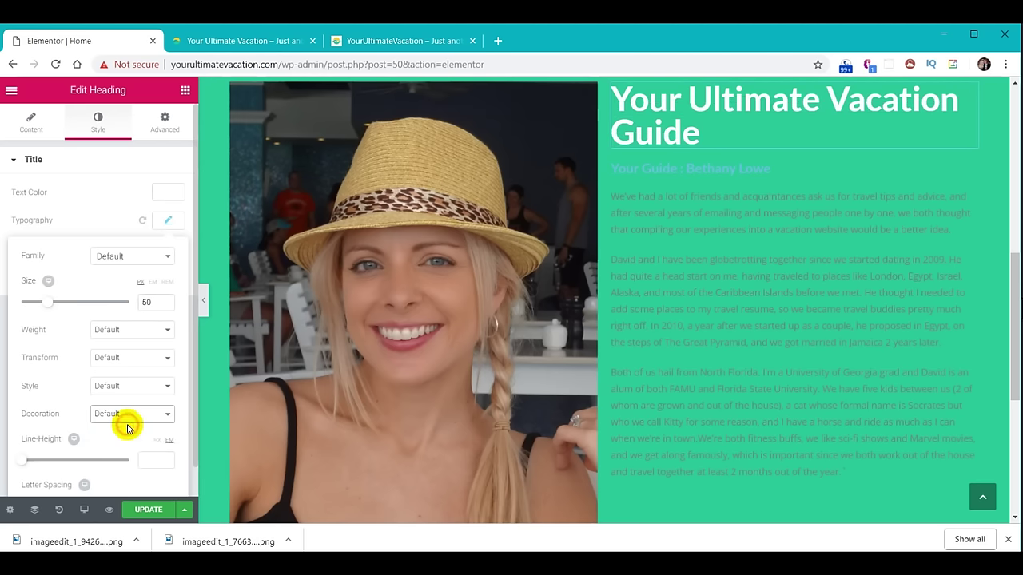
{"action": "scroll", "coordinate": [187, 349], "scroll_direction": "down", "scroll_amount": 1}
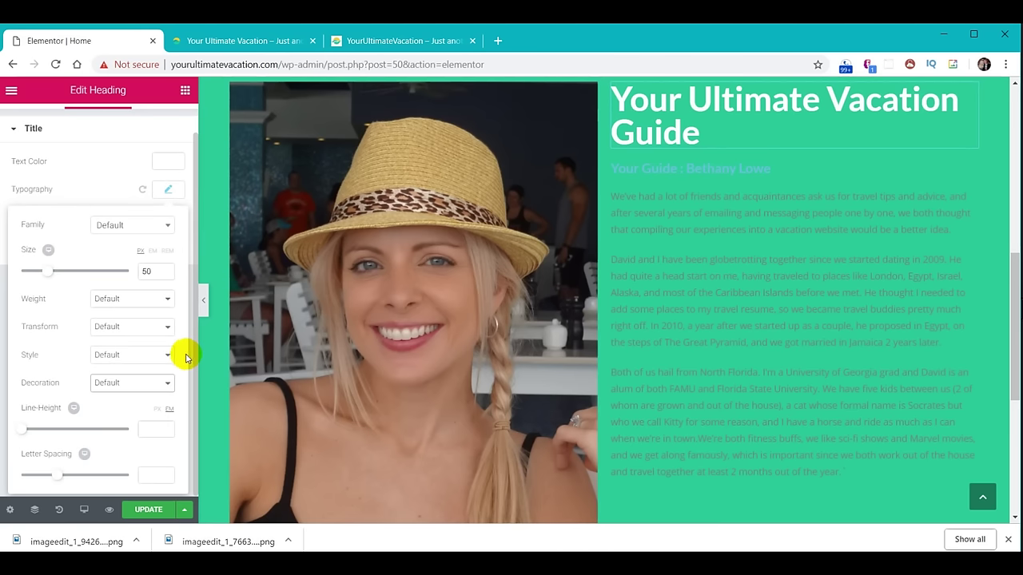
{"action": "left_click", "coordinate": [22, 430]}
{"action": "left_click_drag", "start_coordinate": [34, 436], "coordinate": [53, 435]}
{"action": "left_click_drag", "start_coordinate": [55, 475], "coordinate": [132, 477]}
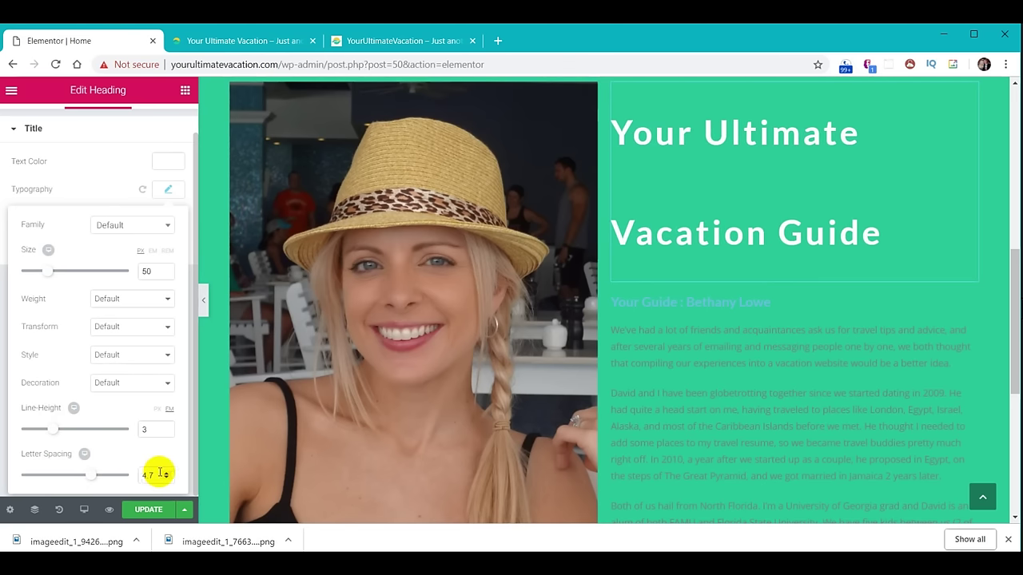
{"action": "double_click", "coordinate": [160, 475]}
{"action": "key", "text": "BackSpace"}
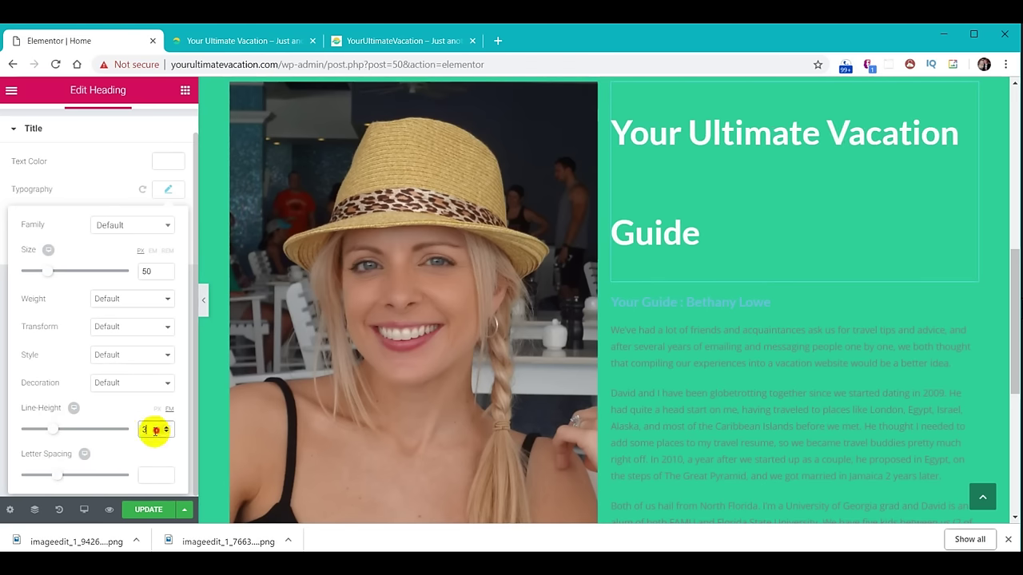
{"action": "double_click", "coordinate": [154, 430]}
{"action": "key", "text": "BackSpace"}
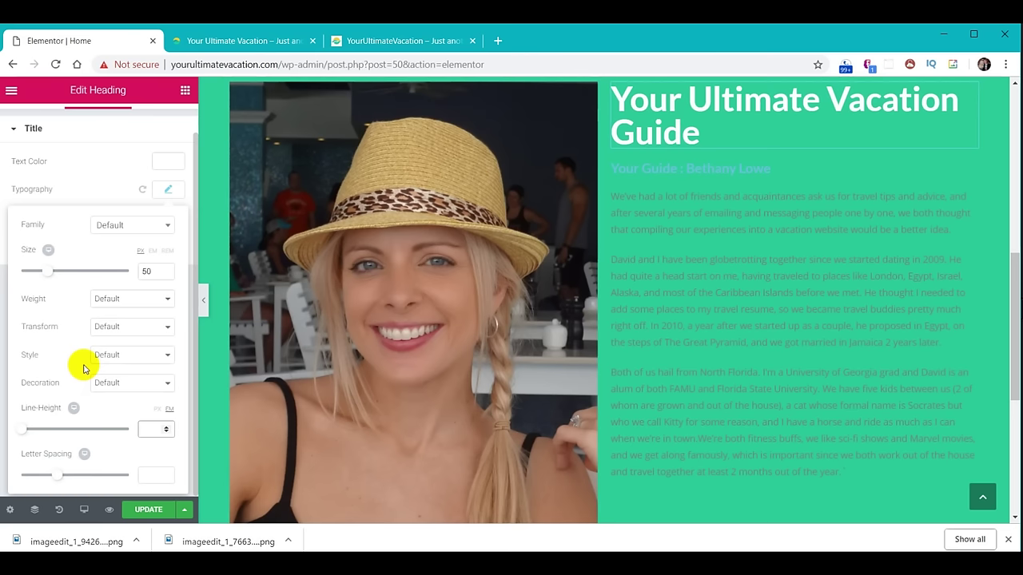
{"action": "scroll", "coordinate": [83, 365], "scroll_direction": "up", "scroll_amount": 1}
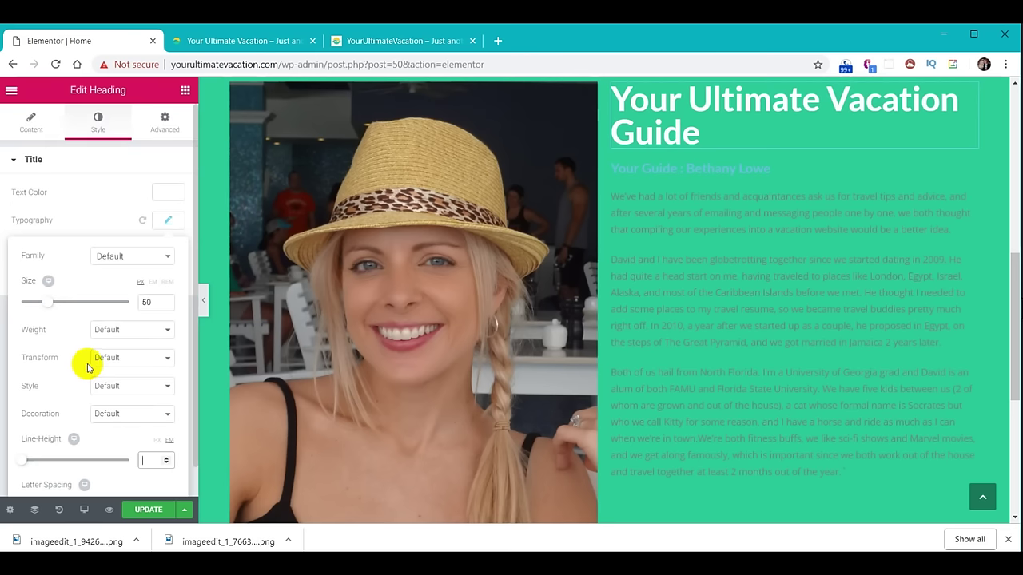
Give the heading a nearly opaque black text shadow colour.
{"action": "left_click", "coordinate": [172, 226]}
{"action": "left_click", "coordinate": [167, 249]}
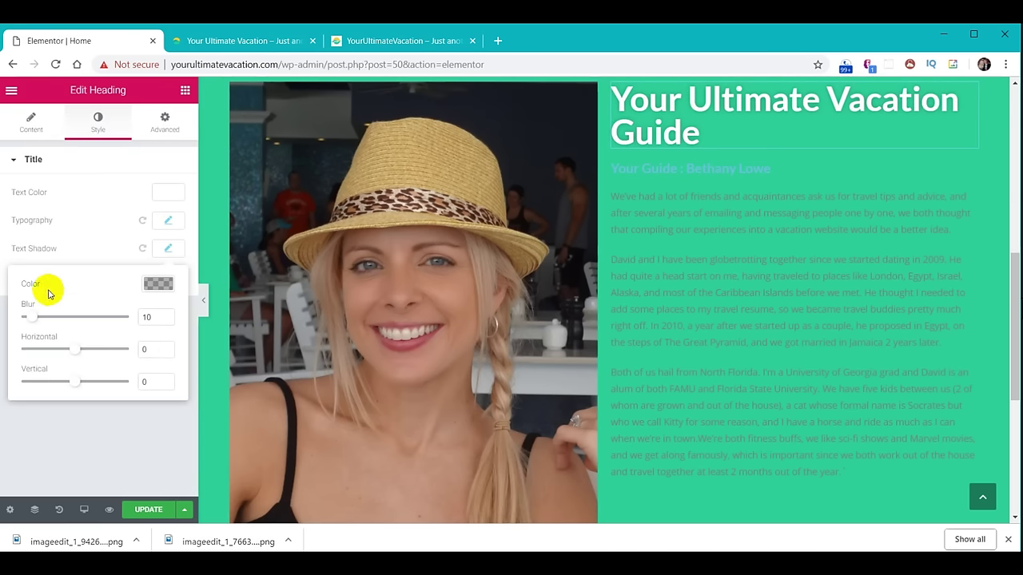
{"action": "left_click", "coordinate": [158, 284]}
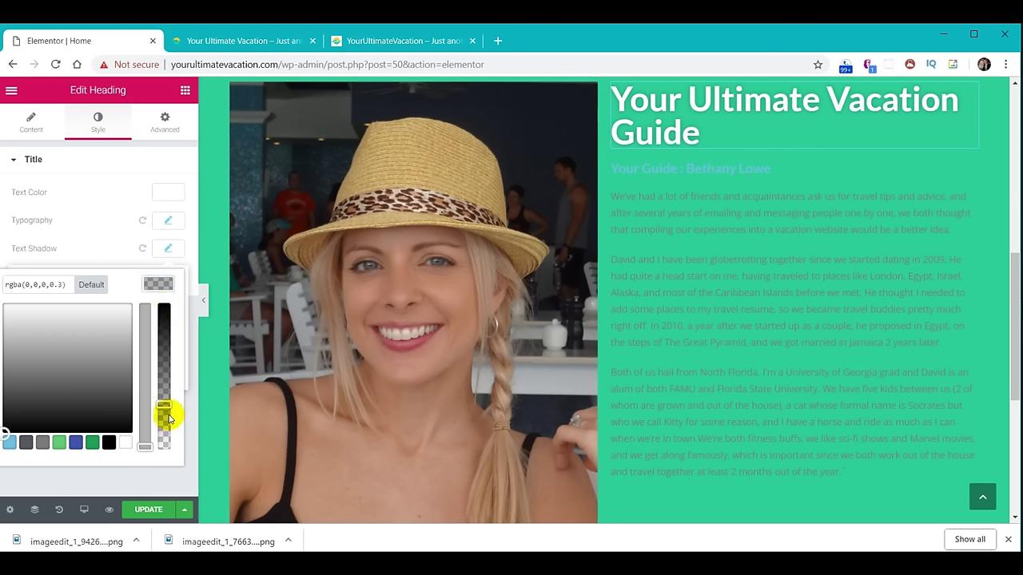
{"action": "left_click", "coordinate": [109, 446]}
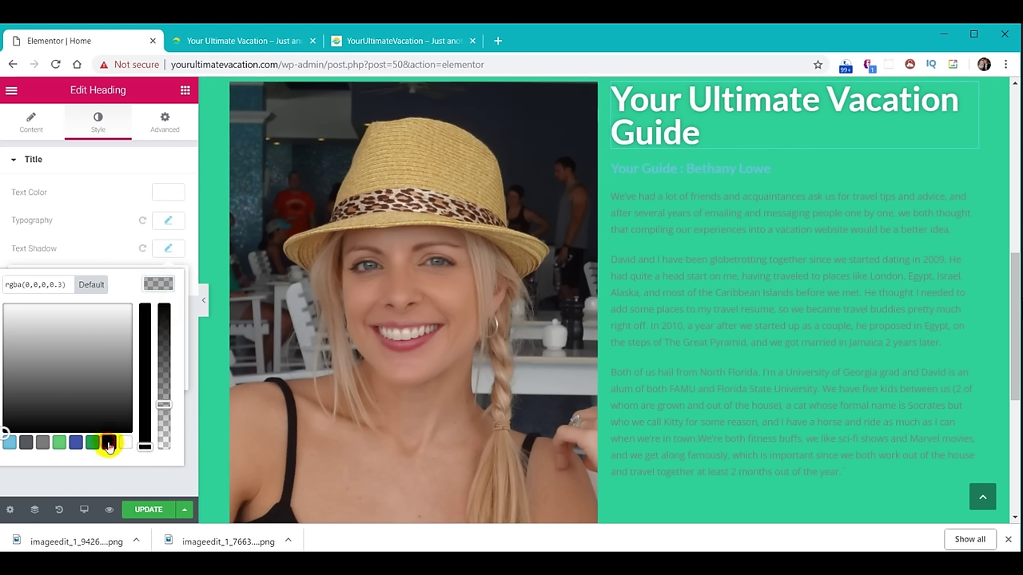
{"action": "left_click_drag", "start_coordinate": [163, 405], "coordinate": [185, 274]}
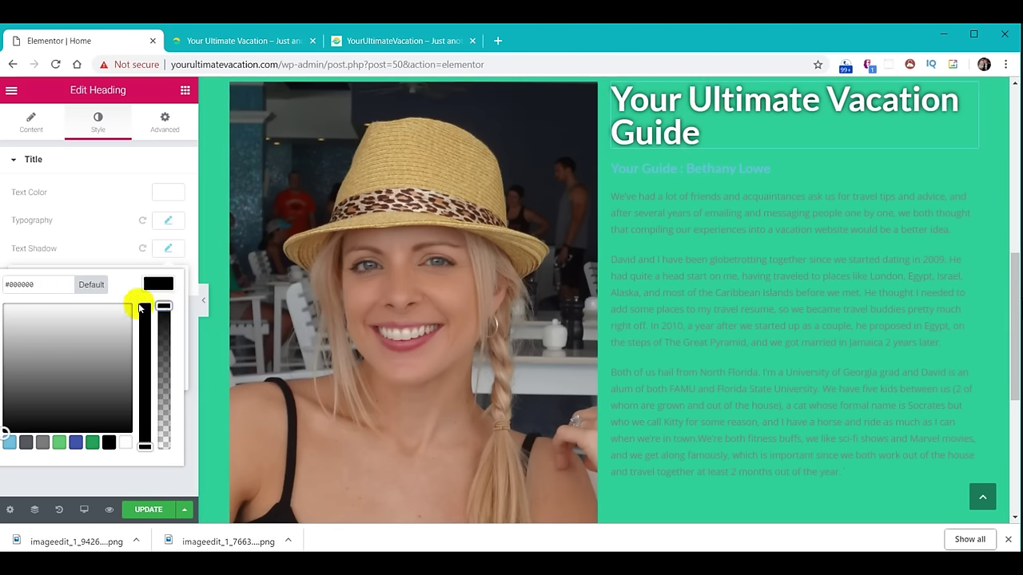
{"action": "left_click", "coordinate": [167, 252]}
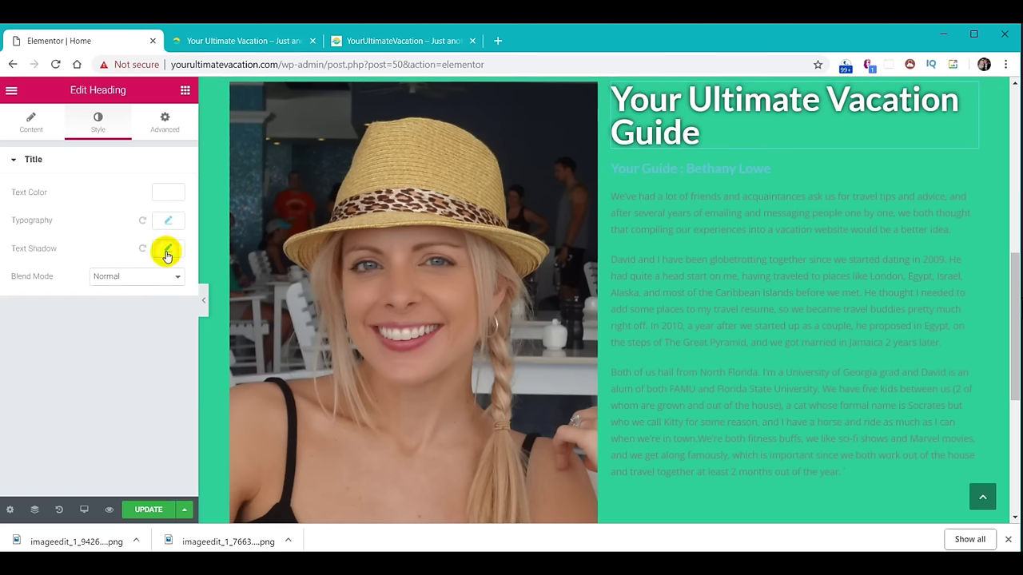
Try Darken, Hue and Color Dodge blend modes, then set Blend Mode back to Normal.
{"action": "left_click", "coordinate": [165, 277]}
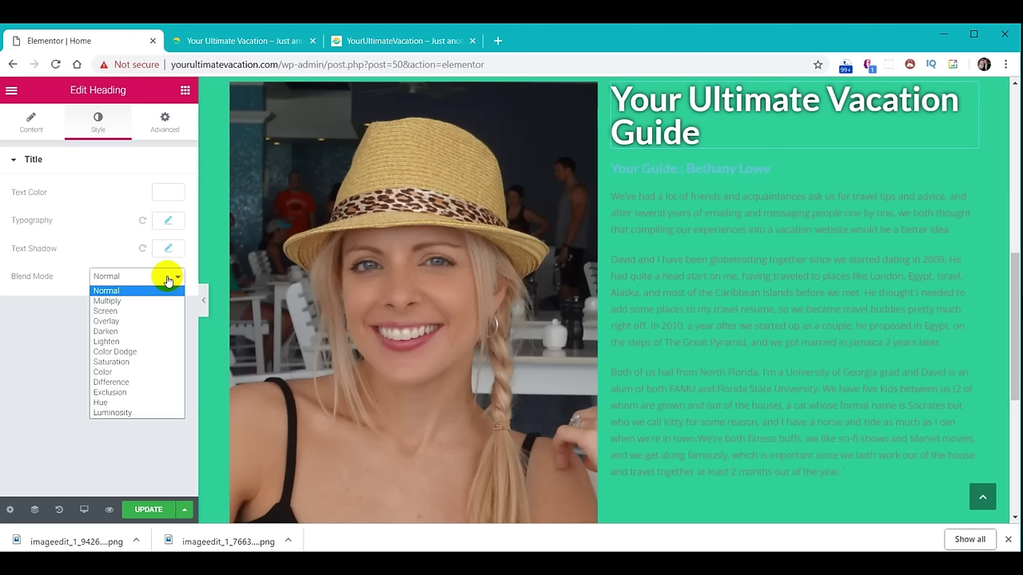
{"action": "left_click", "coordinate": [119, 332]}
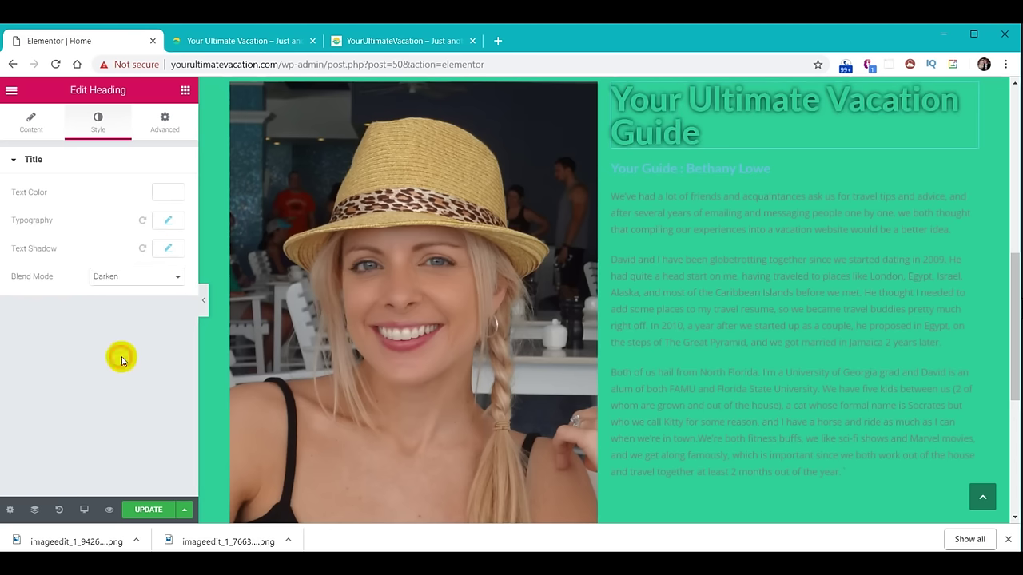
{"action": "left_click", "coordinate": [148, 279]}
{"action": "left_click", "coordinate": [139, 396]}
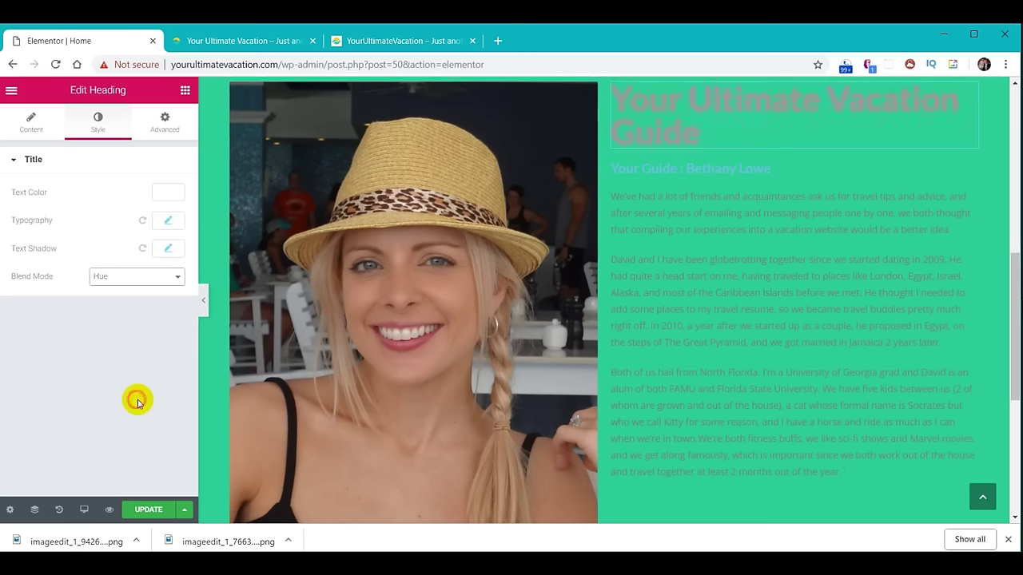
{"action": "left_click", "coordinate": [159, 277]}
{"action": "left_click", "coordinate": [132, 351]}
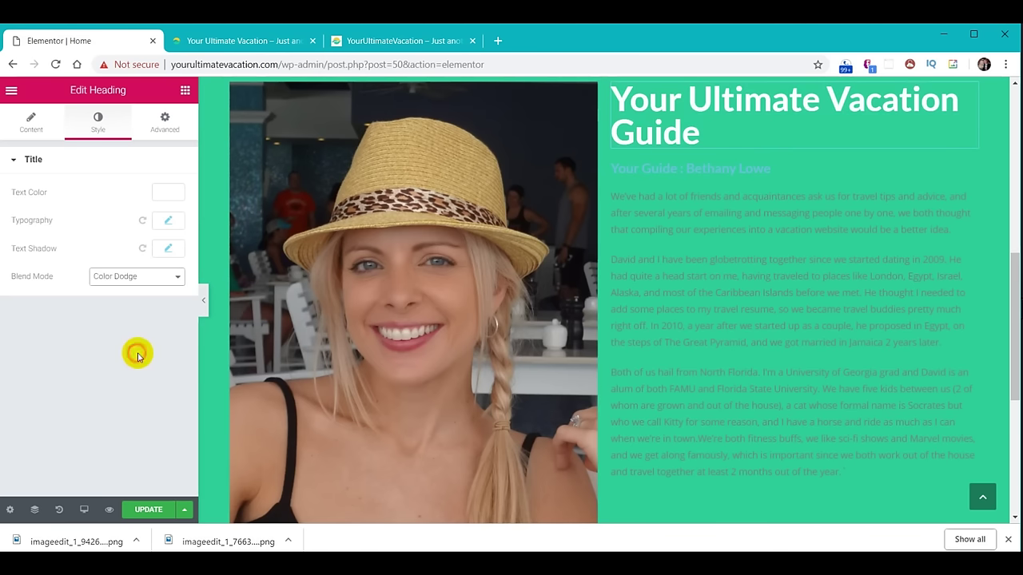
{"action": "left_click", "coordinate": [155, 278]}
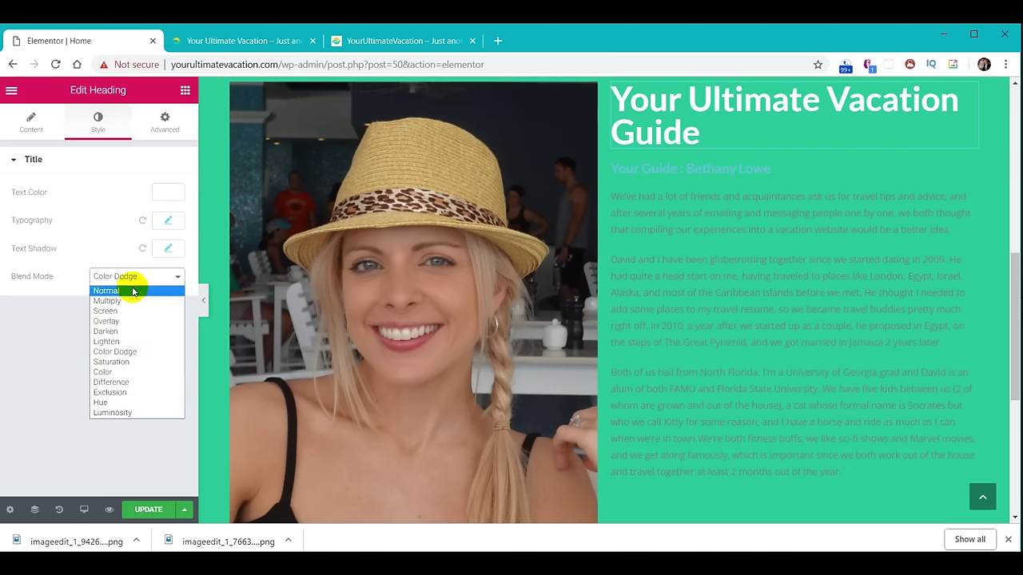
{"action": "left_click", "coordinate": [133, 290]}
Reset the text shadow colour to the default rgba(0,0,0,0.3).
{"action": "left_click", "coordinate": [168, 249]}
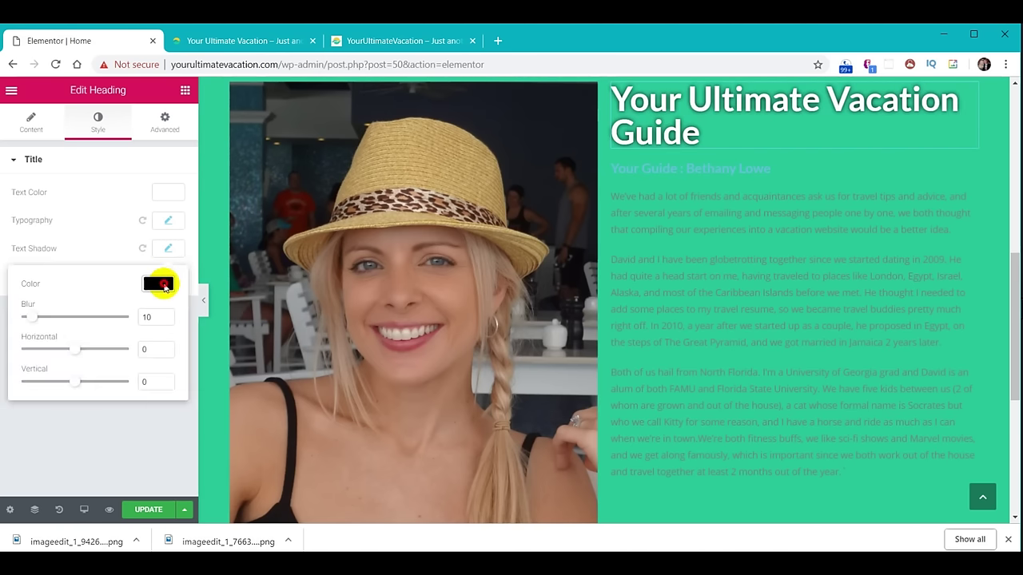
{"action": "left_click", "coordinate": [160, 282]}
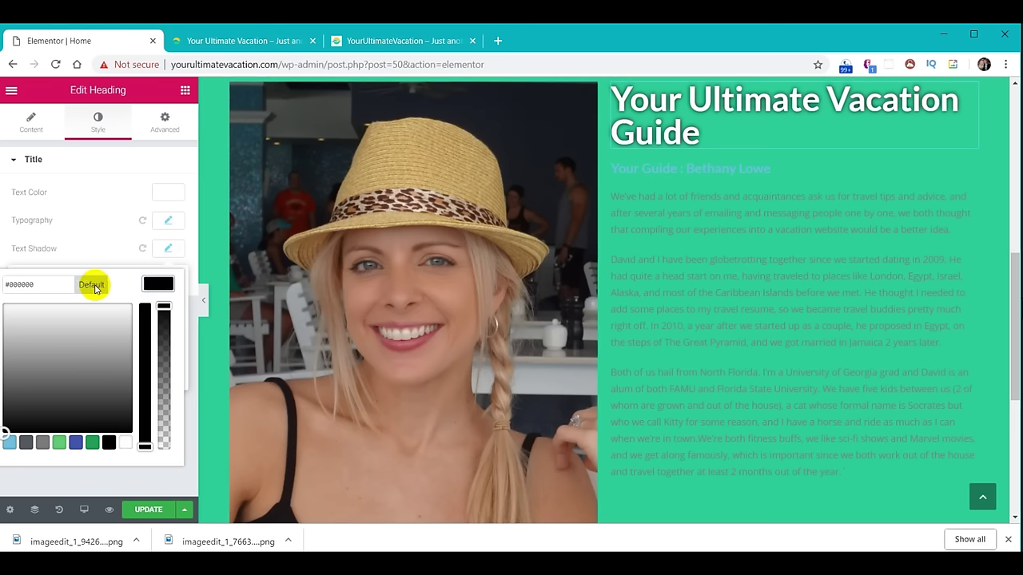
{"action": "left_click", "coordinate": [92, 286]}
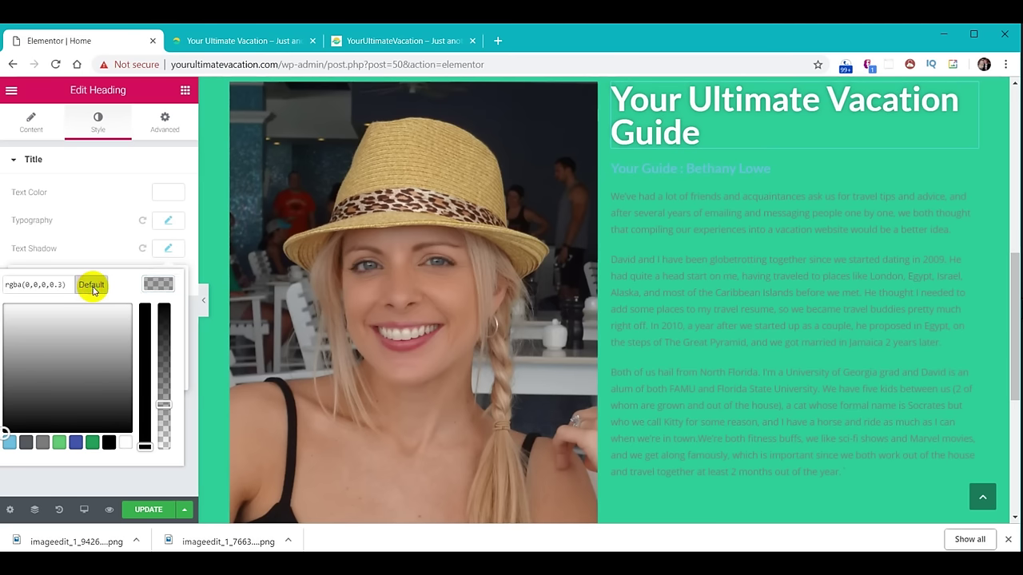
{"action": "left_click", "coordinate": [165, 250]}
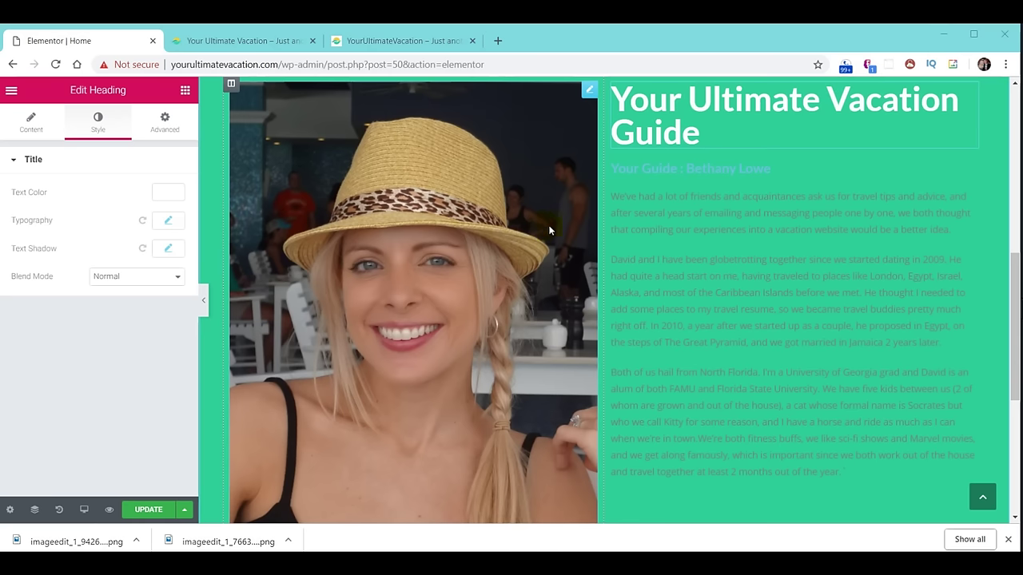
Select the Your Guide subheading and set its text colour to black.
{"action": "left_click", "coordinate": [729, 174]}
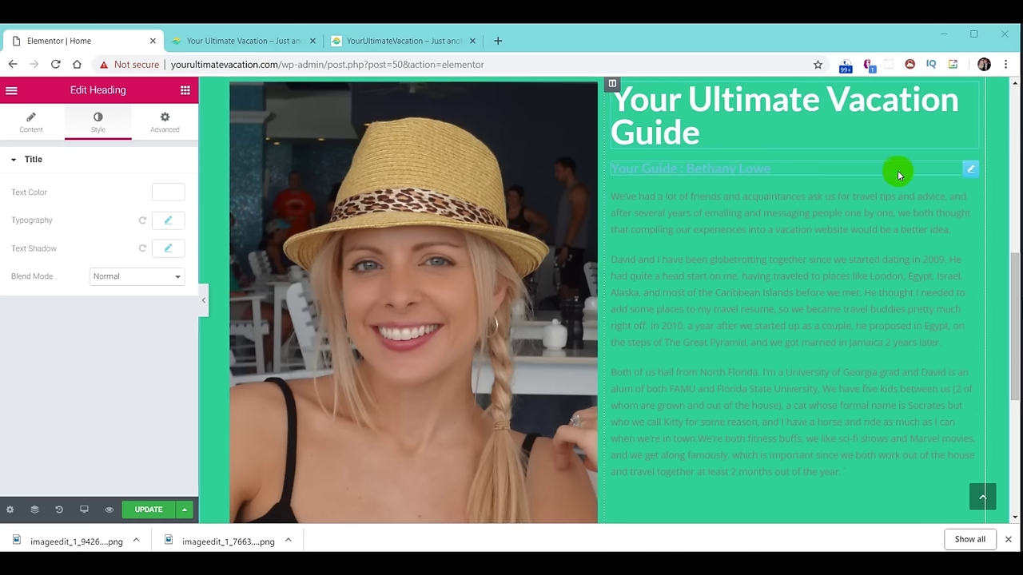
{"action": "left_click", "coordinate": [970, 168]}
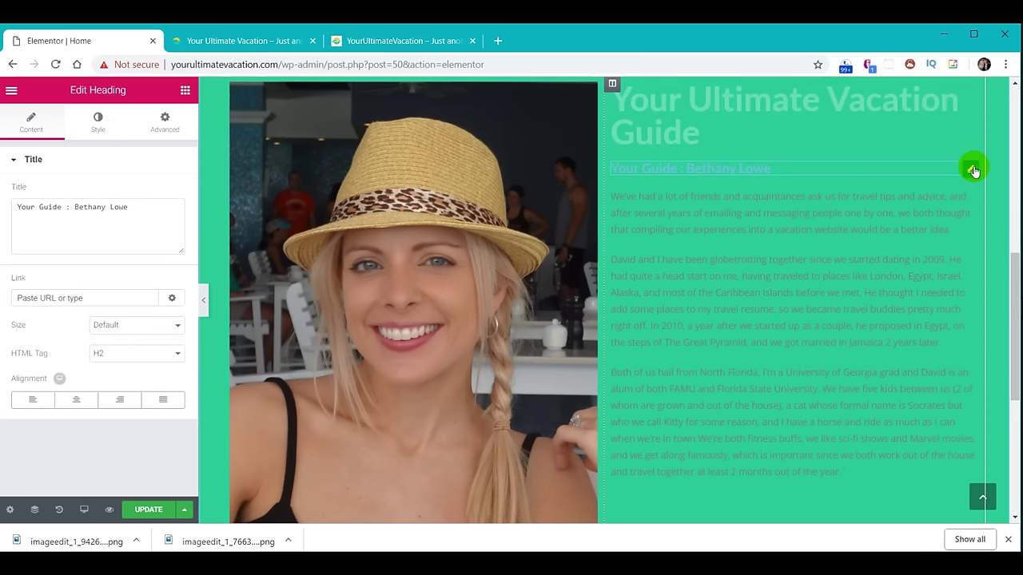
{"action": "left_click", "coordinate": [103, 131]}
{"action": "left_click", "coordinate": [177, 191]}
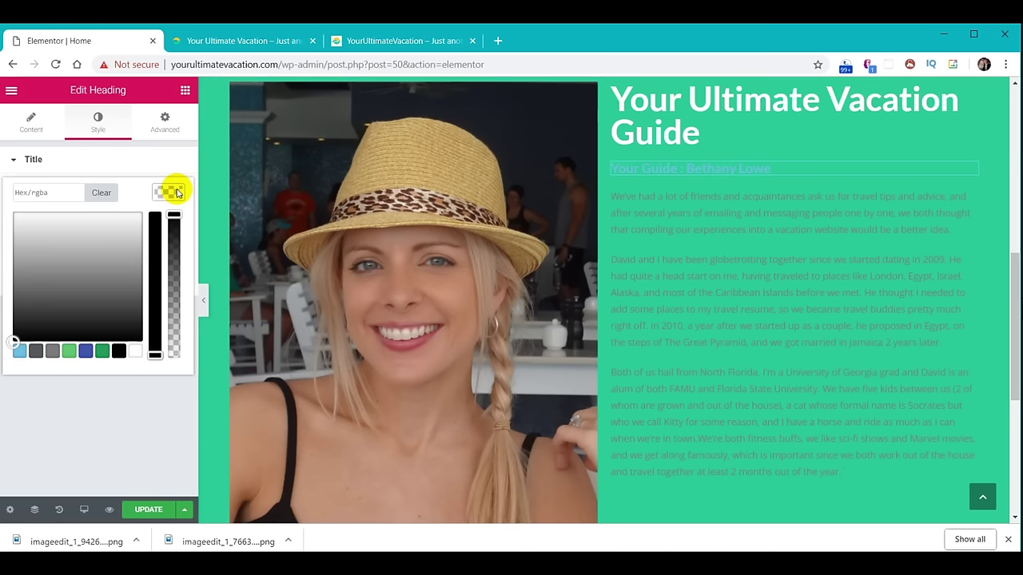
{"action": "left_click", "coordinate": [118, 351]}
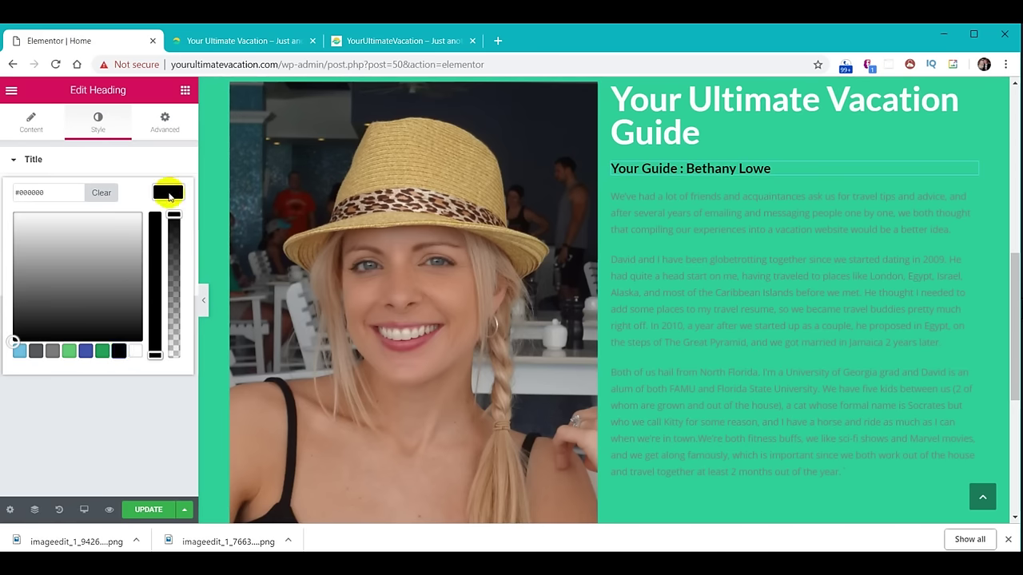
{"action": "left_click", "coordinate": [168, 194]}
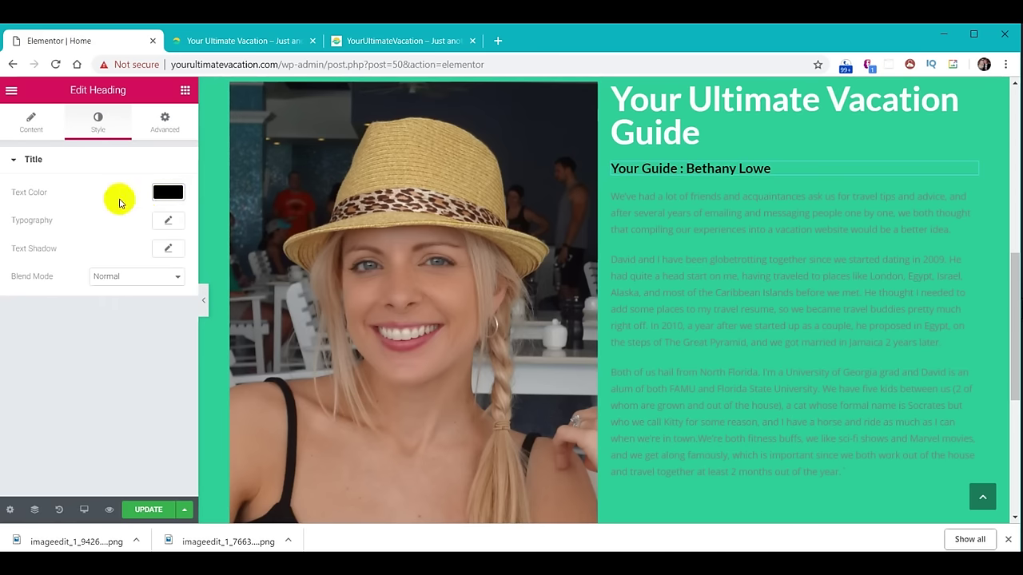
Set the subheading typography to the Montserrat font at size 32.
{"action": "left_click", "coordinate": [169, 222]}
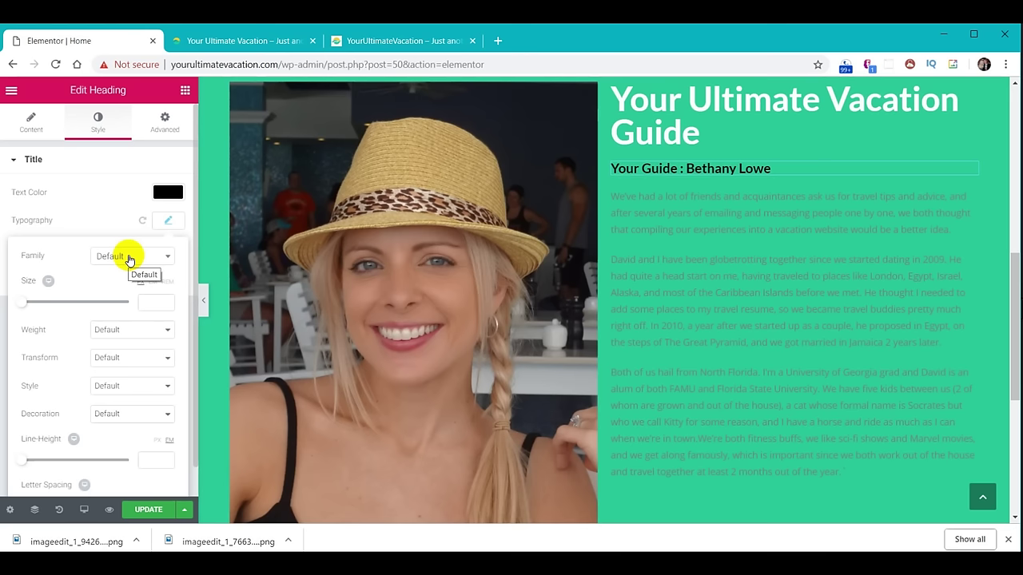
{"action": "left_click", "coordinate": [129, 258]}
{"action": "type", "text": "Montserrat"}
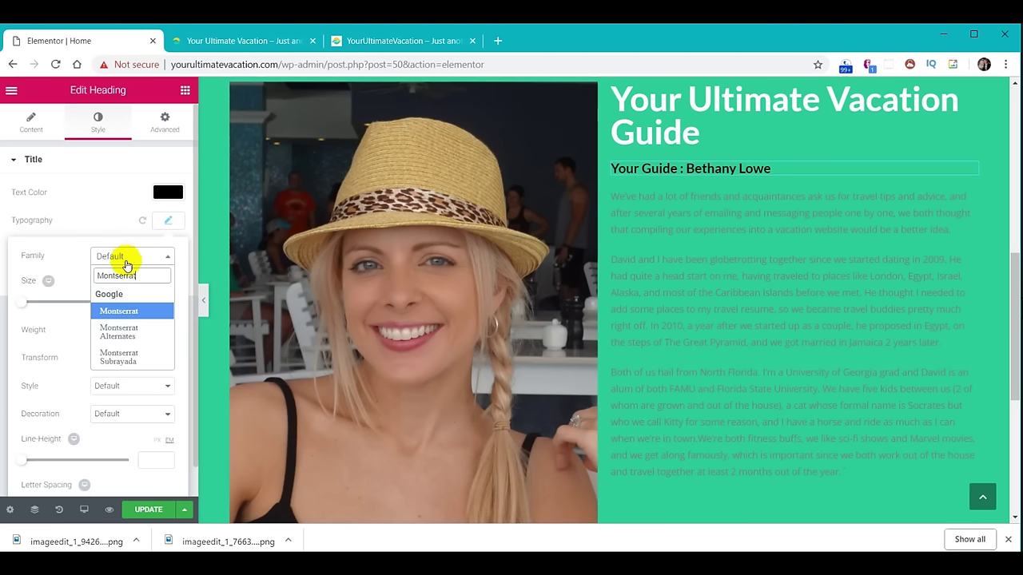
{"action": "left_click", "coordinate": [120, 311]}
{"action": "left_click", "coordinate": [152, 301]}
{"action": "type", "text": "32"}
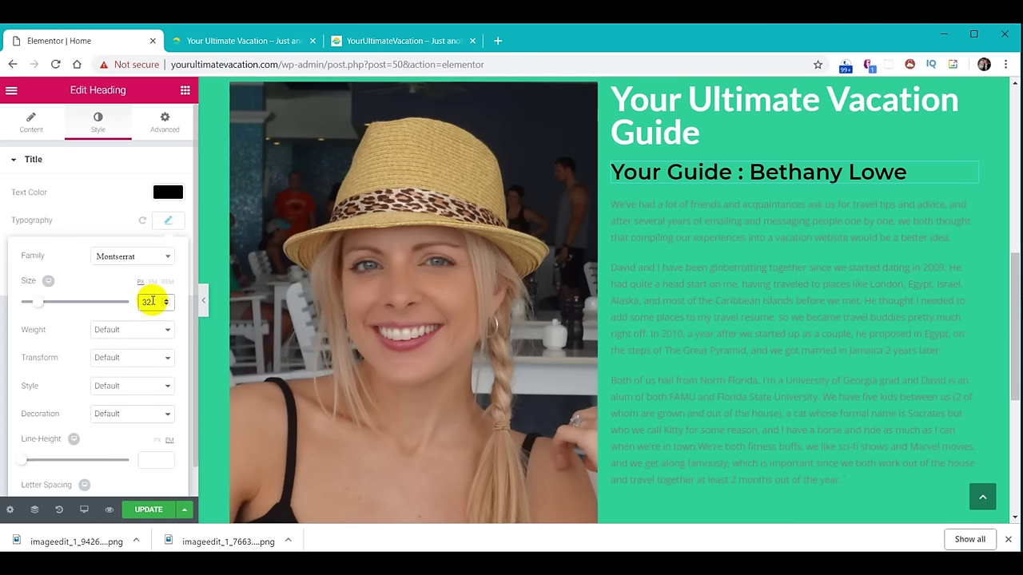
{"action": "left_click", "coordinate": [167, 221]}
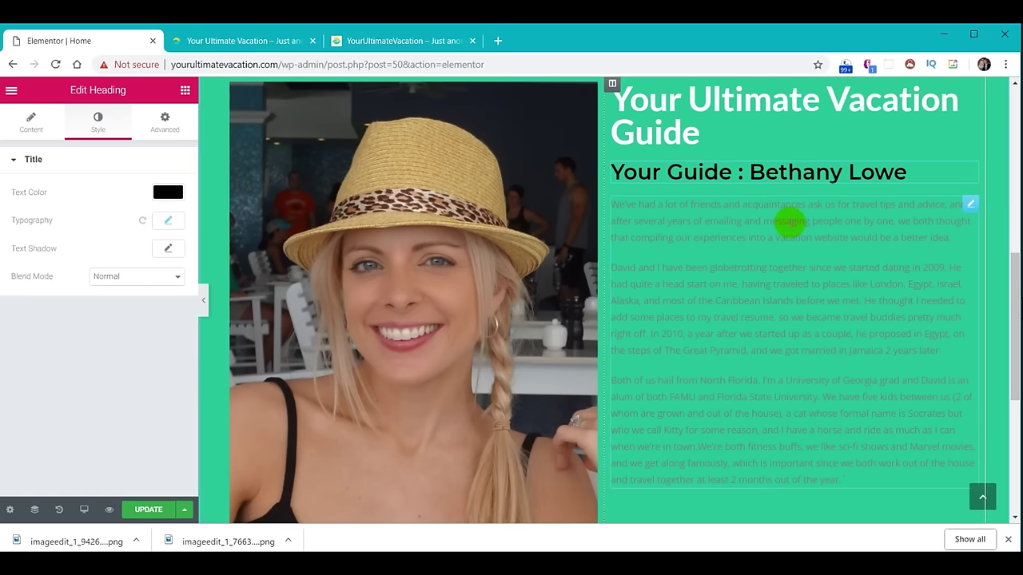
Select the about paragraph and set its text colour to white #ffffff.
{"action": "left_click", "coordinate": [789, 223]}
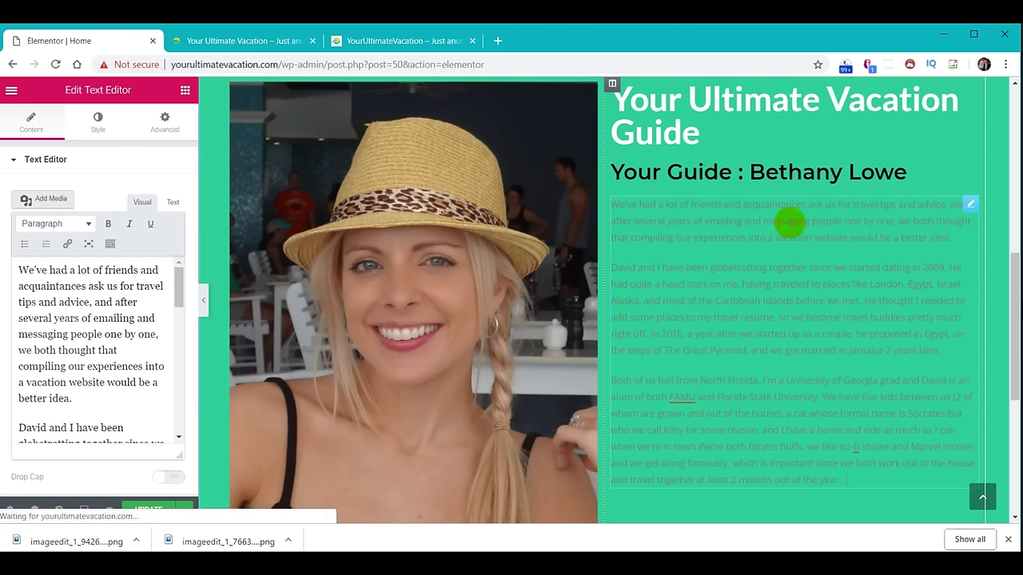
{"action": "left_click", "coordinate": [98, 128]}
{"action": "left_click", "coordinate": [168, 238]}
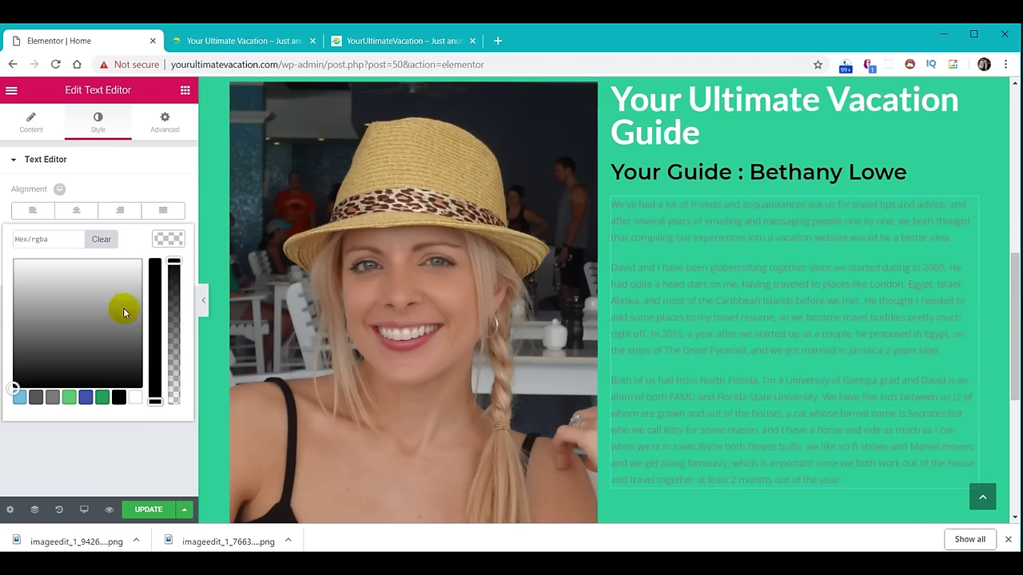
{"action": "left_click", "coordinate": [135, 397]}
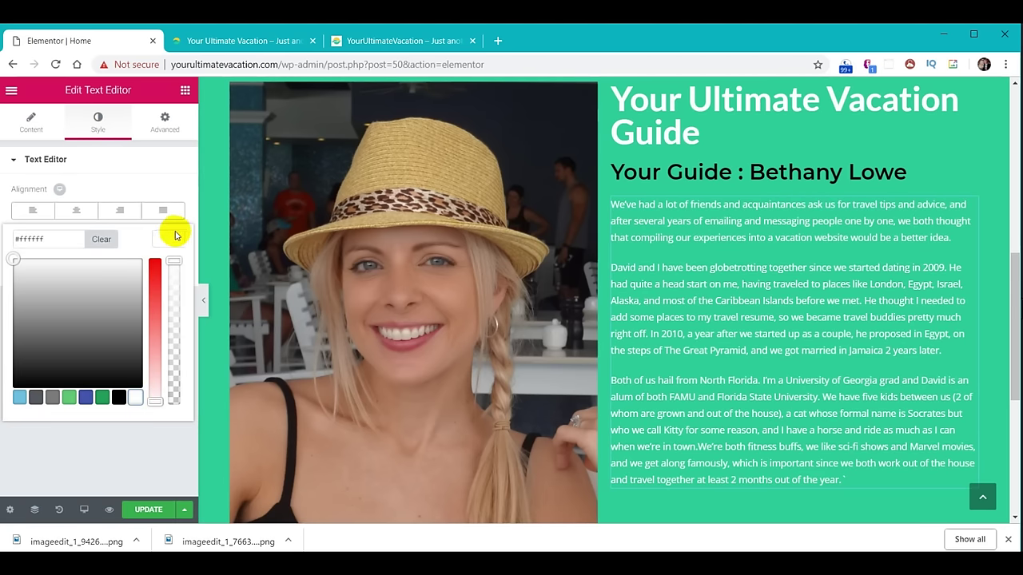
{"action": "left_click", "coordinate": [172, 238]}
Enlarge the paragraph's font size in its Typography settings.
{"action": "left_click", "coordinate": [171, 269]}
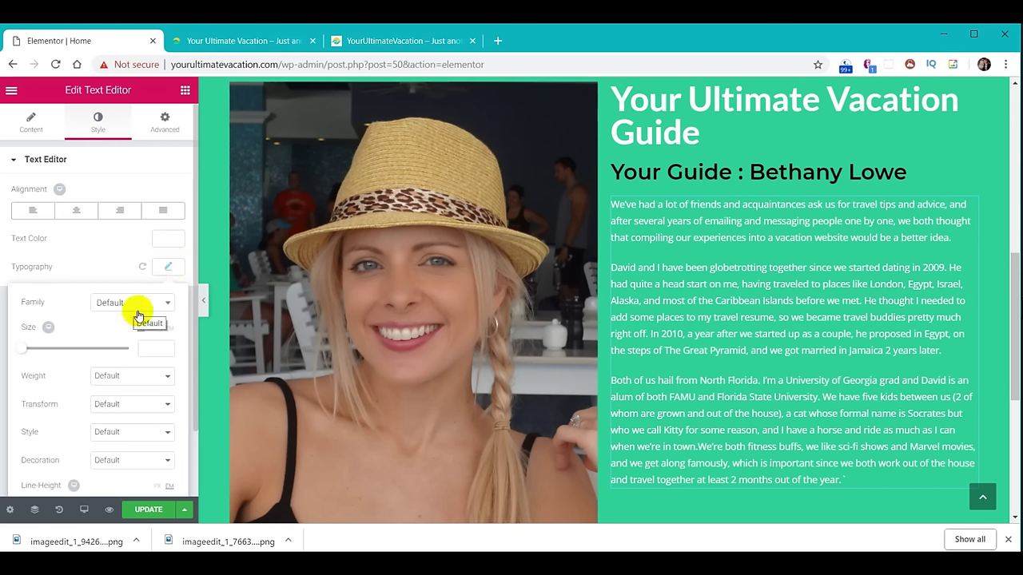
{"action": "left_click", "coordinate": [156, 348]}
{"action": "type", "text": "1"}
{"action": "left_click", "coordinate": [174, 267]}
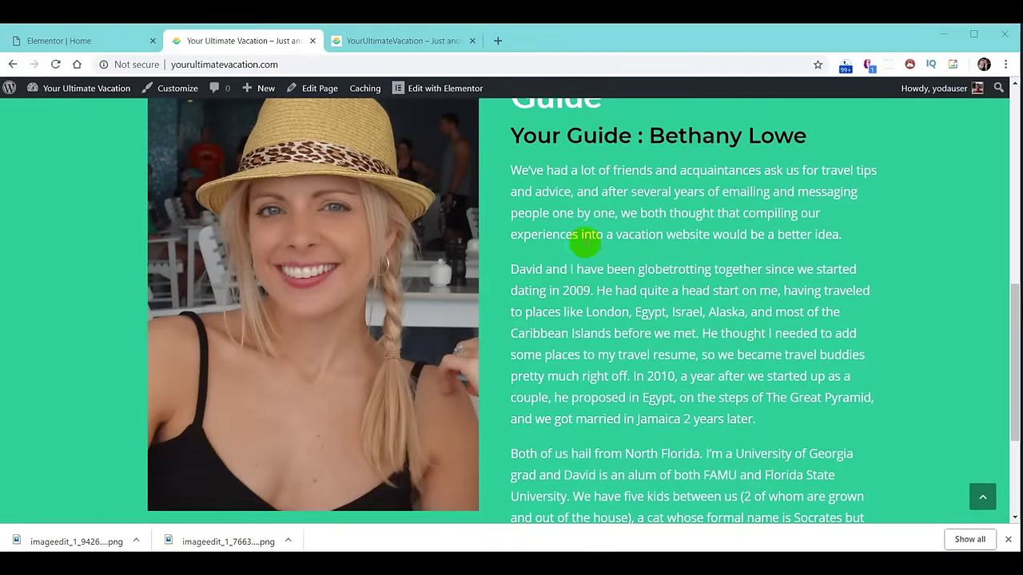
Compare the live guide page against the reference site's version, then return to the Elementor Home editor.
{"action": "left_click", "coordinate": [393, 40]}
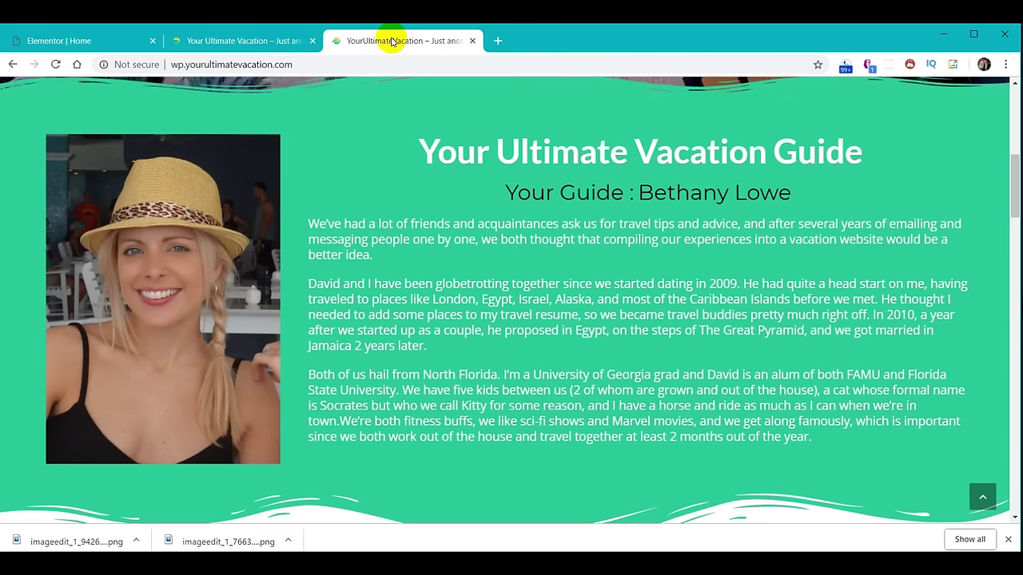
{"action": "left_click", "coordinate": [278, 44]}
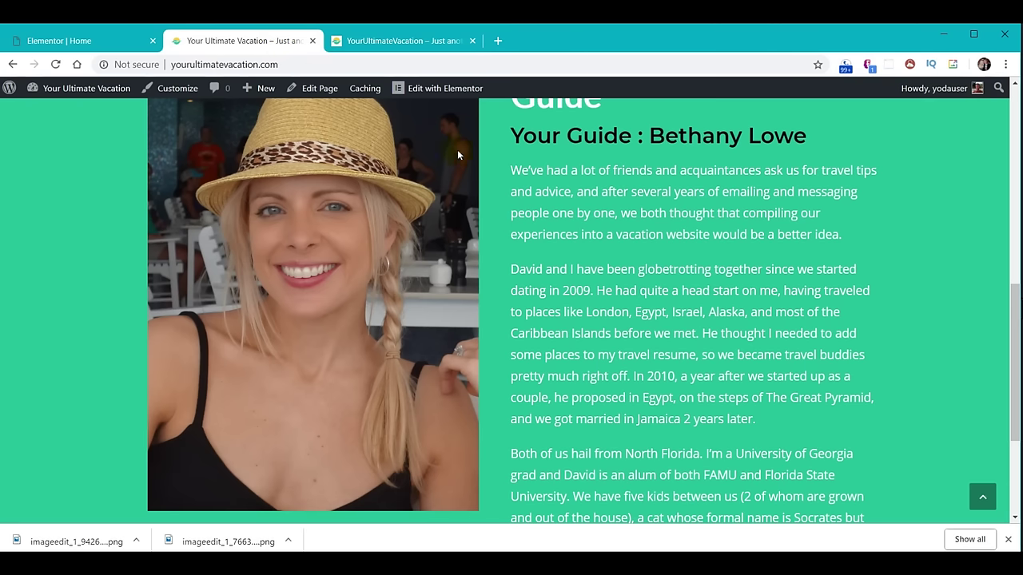
{"action": "left_click", "coordinate": [387, 42]}
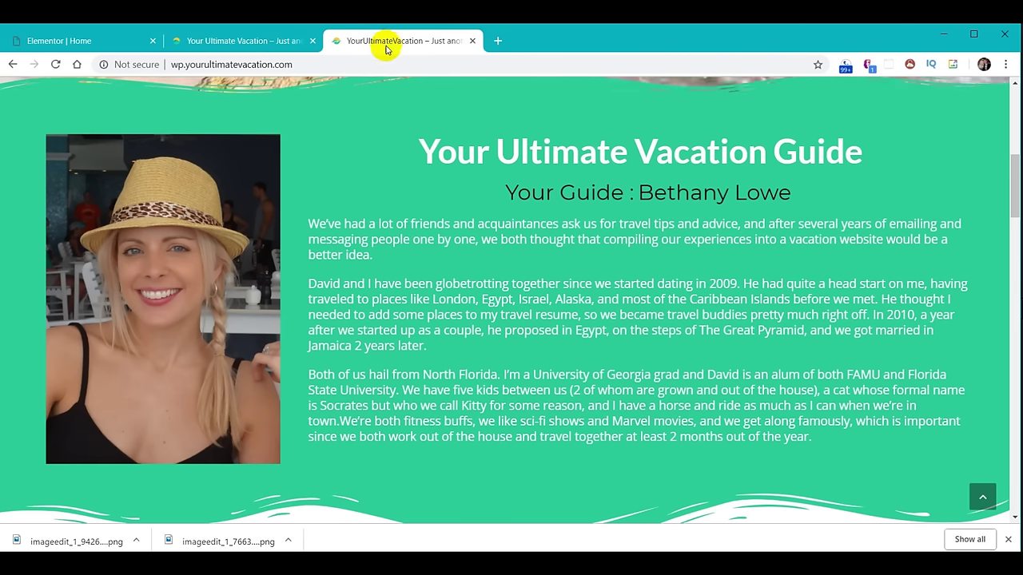
{"action": "left_click", "coordinate": [263, 40]}
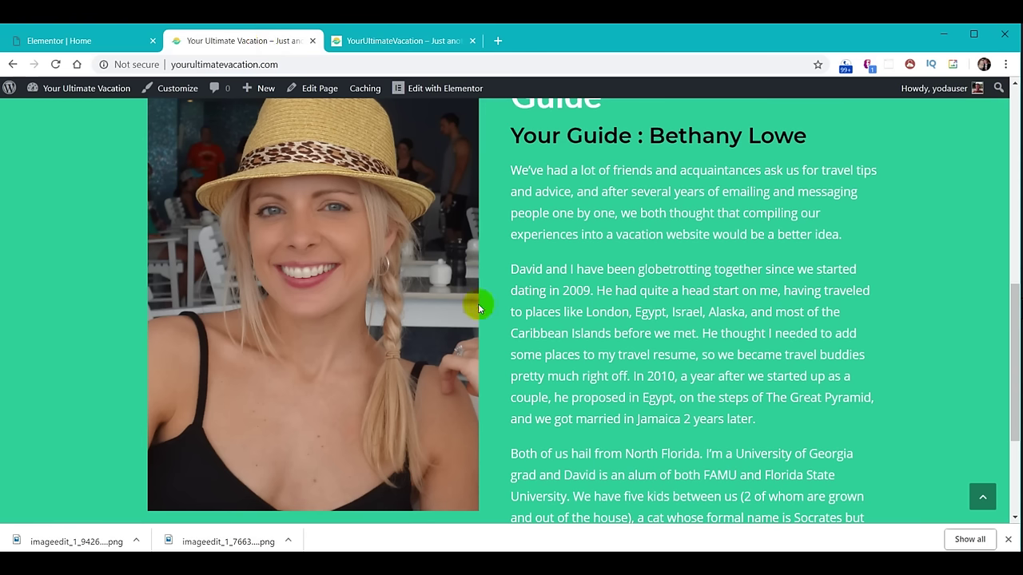
{"action": "left_click", "coordinate": [61, 41]}
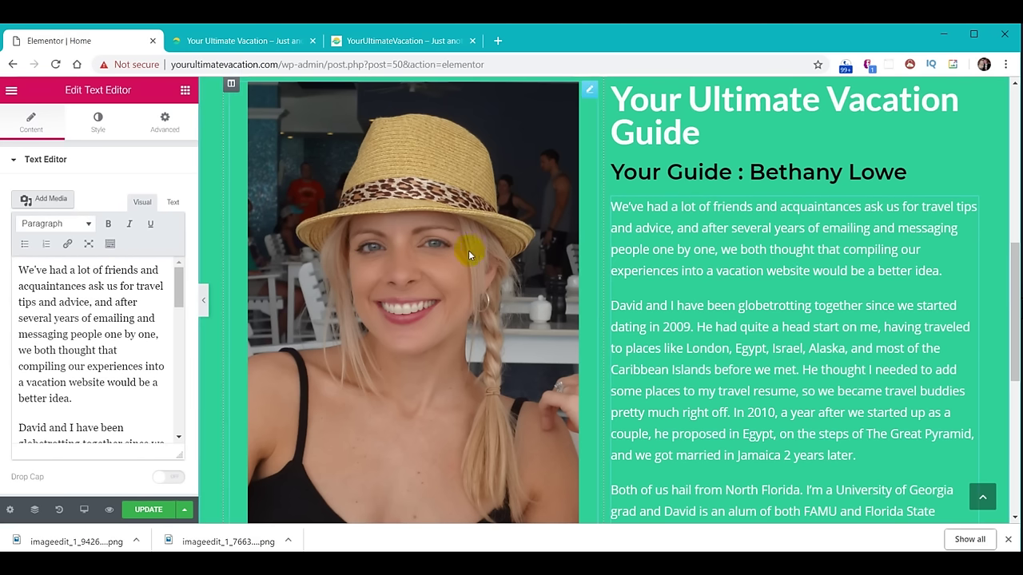
Change the photo column's width from 50% to 30% and save the page.
{"action": "left_click", "coordinate": [232, 86]}
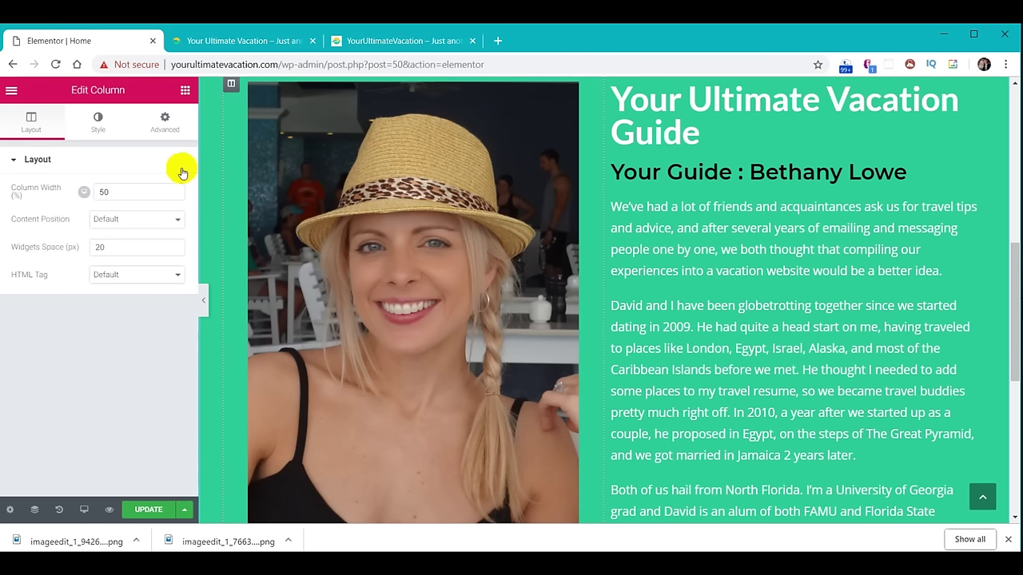
{"action": "left_click_drag", "start_coordinate": [136, 193], "coordinate": [80, 193]}
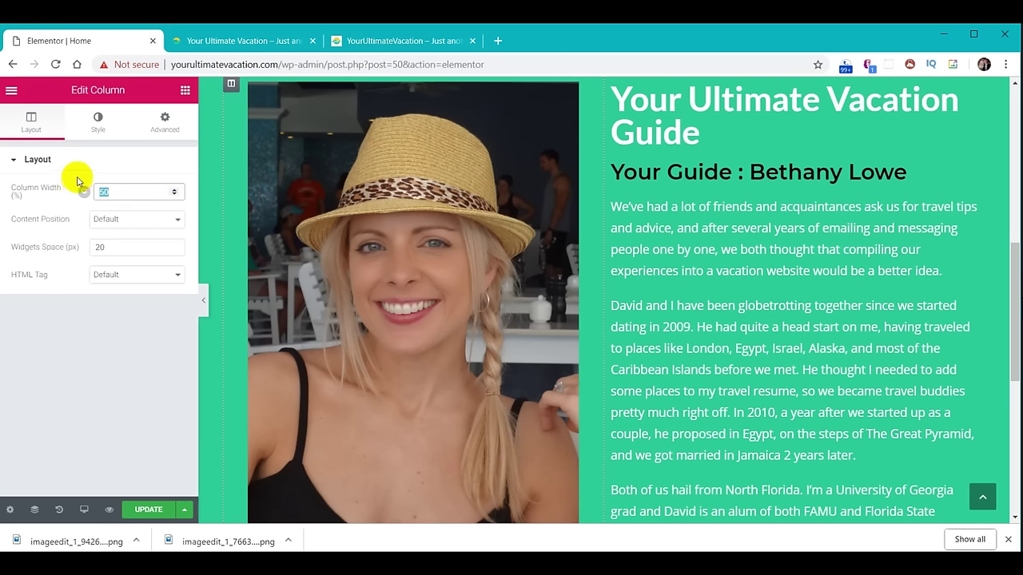
{"action": "type", "text": "30"}
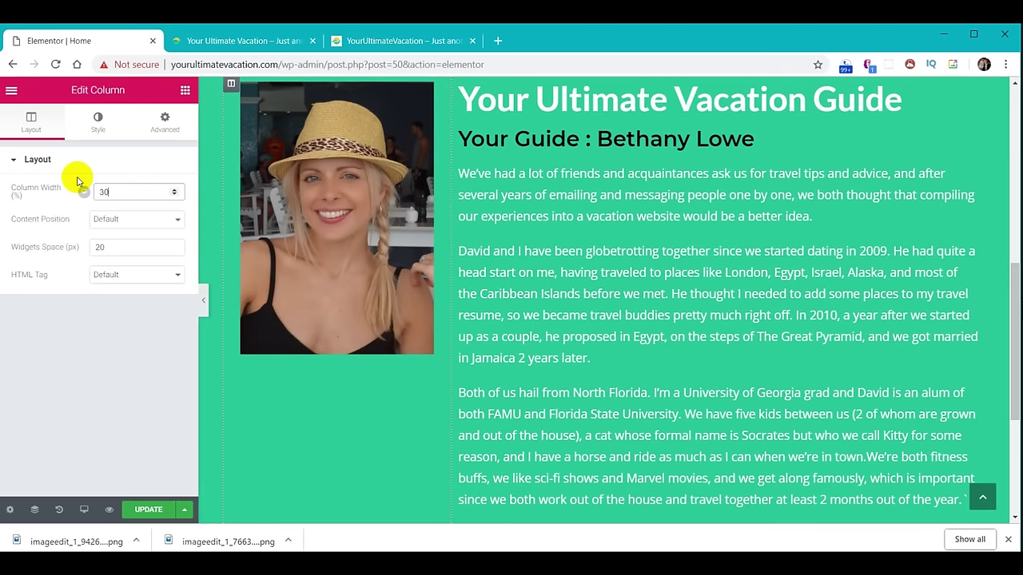
{"action": "left_click", "coordinate": [148, 510]}
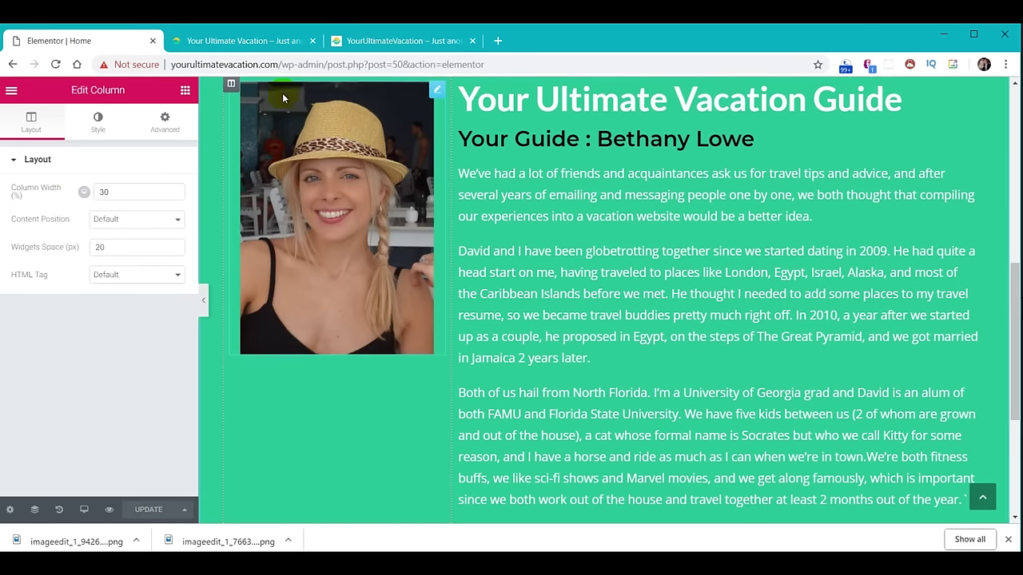
{"action": "left_click", "coordinate": [248, 46]}
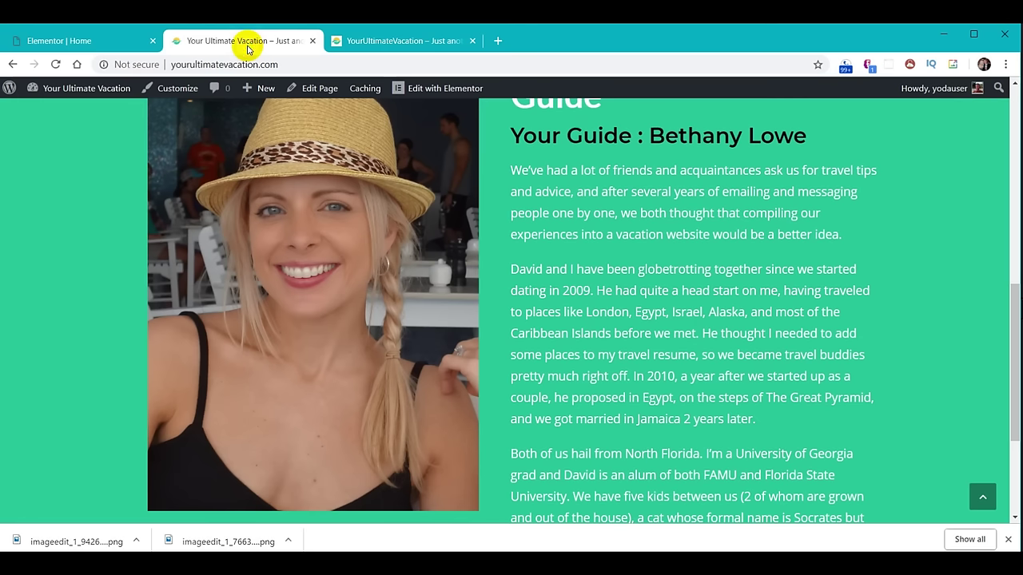
Reload the live homepage and compare its green guide section against the reference site.
{"action": "left_click", "coordinate": [55, 63]}
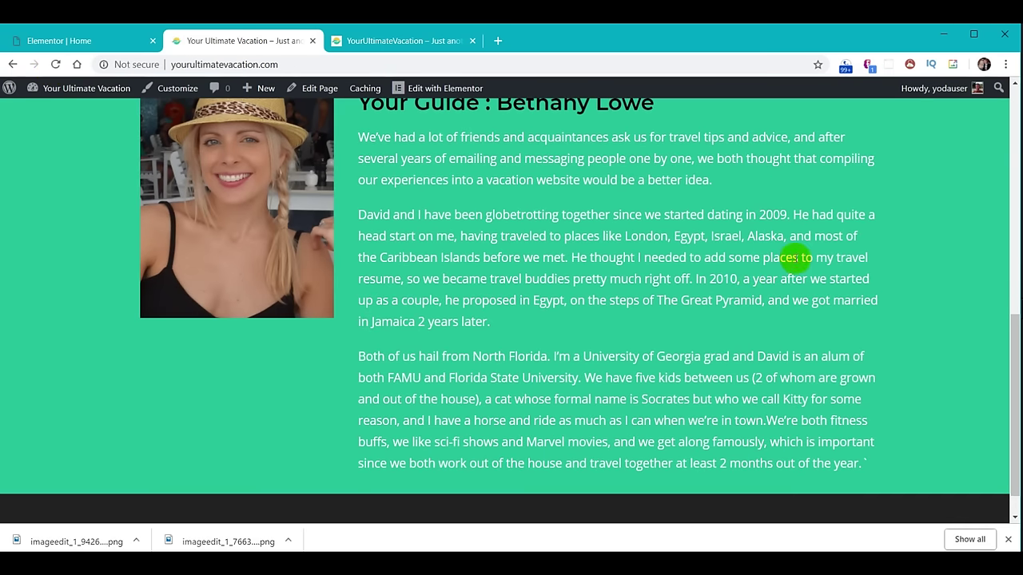
{"action": "scroll", "coordinate": [795, 273], "scroll_direction": "up", "scroll_amount": 1}
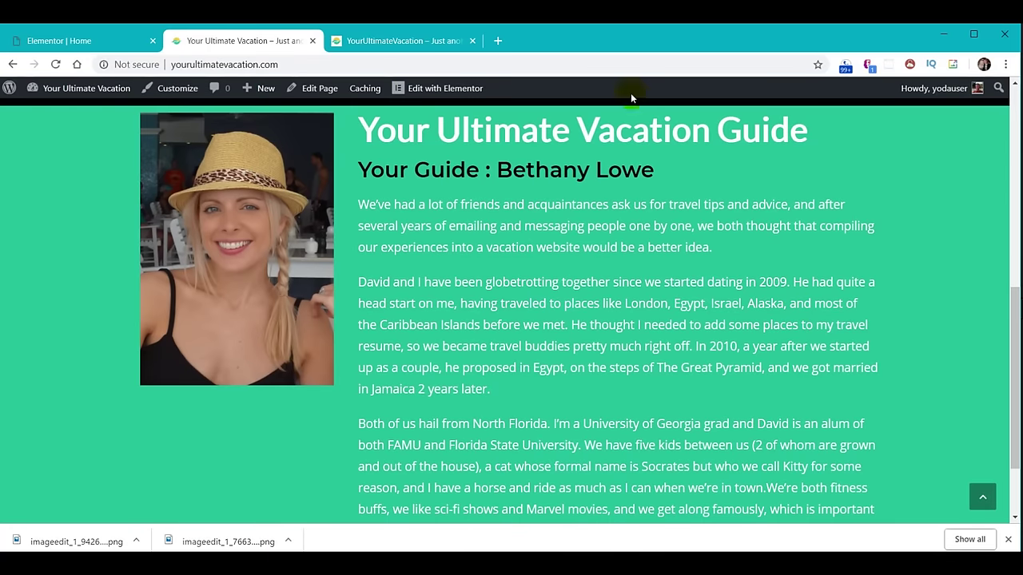
{"action": "left_click", "coordinate": [391, 45]}
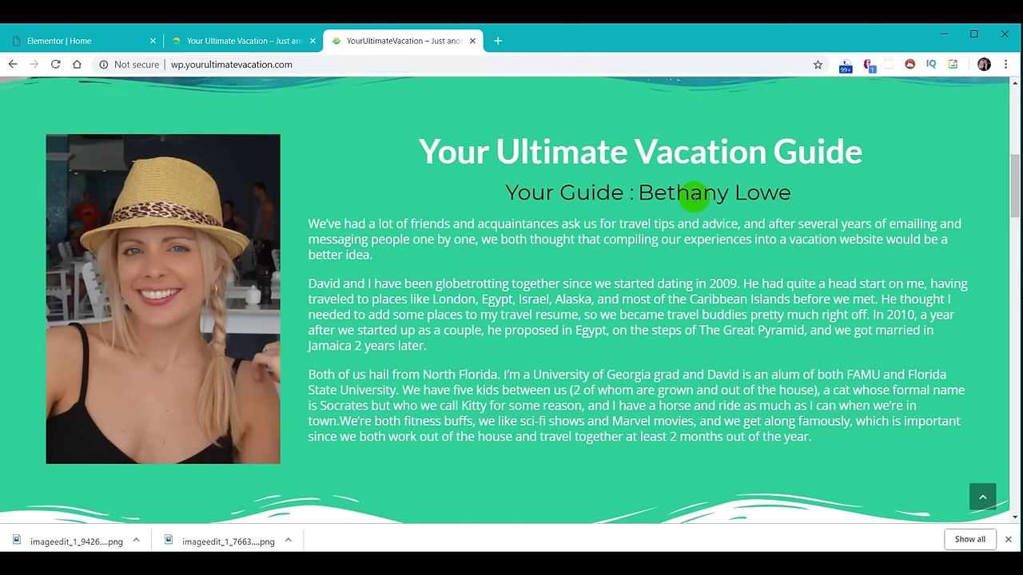
{"action": "left_click", "coordinate": [232, 41]}
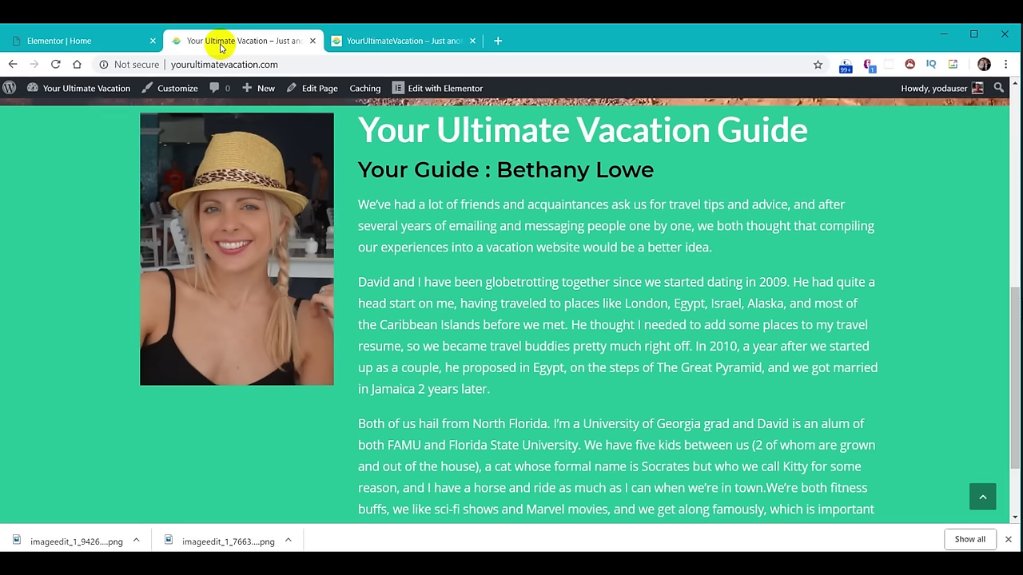
{"action": "left_click", "coordinate": [70, 41]}
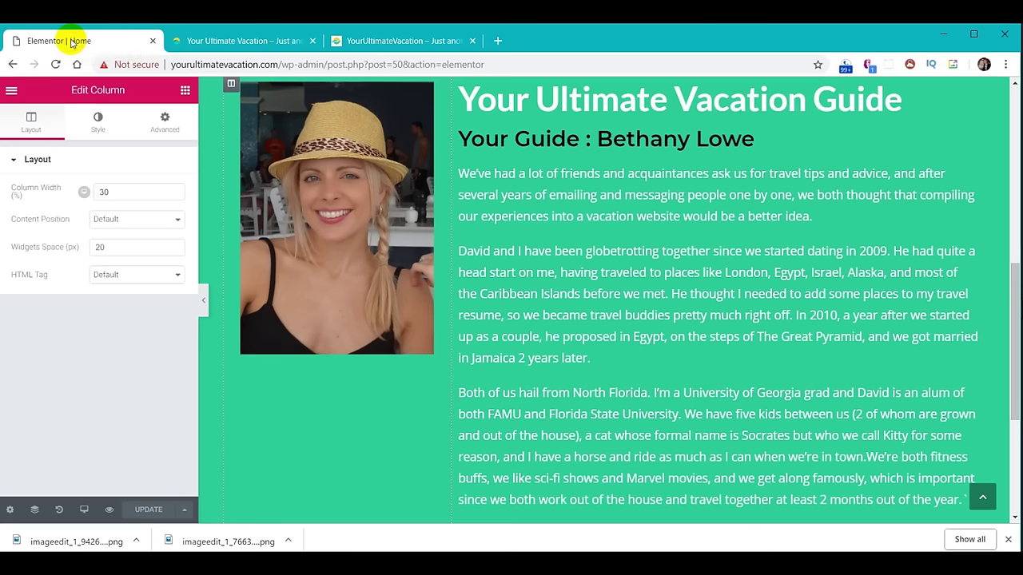
Centre-align the 'Your Ultimate Vacation Guide' heading and the guide-name subheading, then save.
{"action": "left_click", "coordinate": [597, 104]}
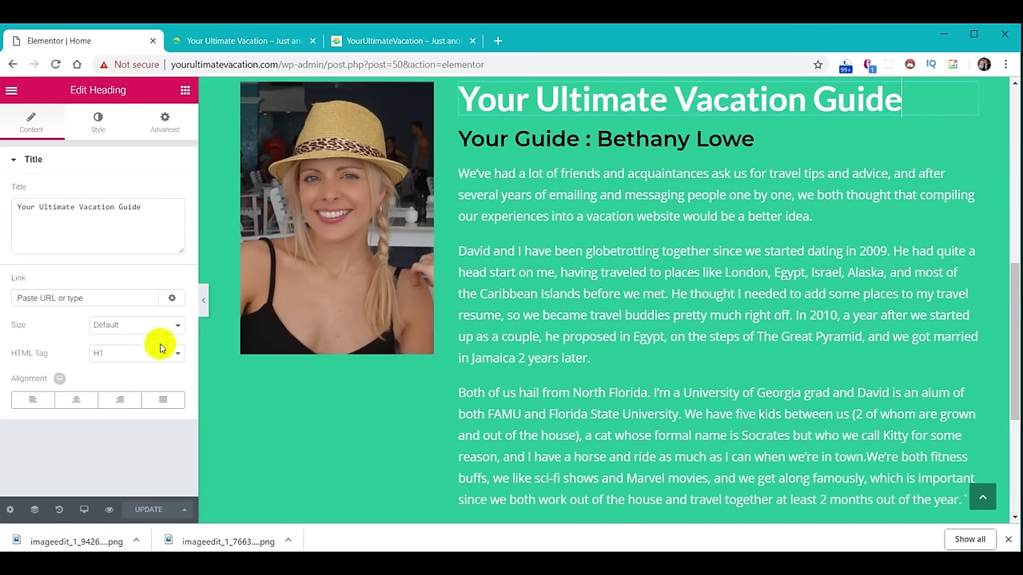
{"action": "left_click", "coordinate": [73, 400]}
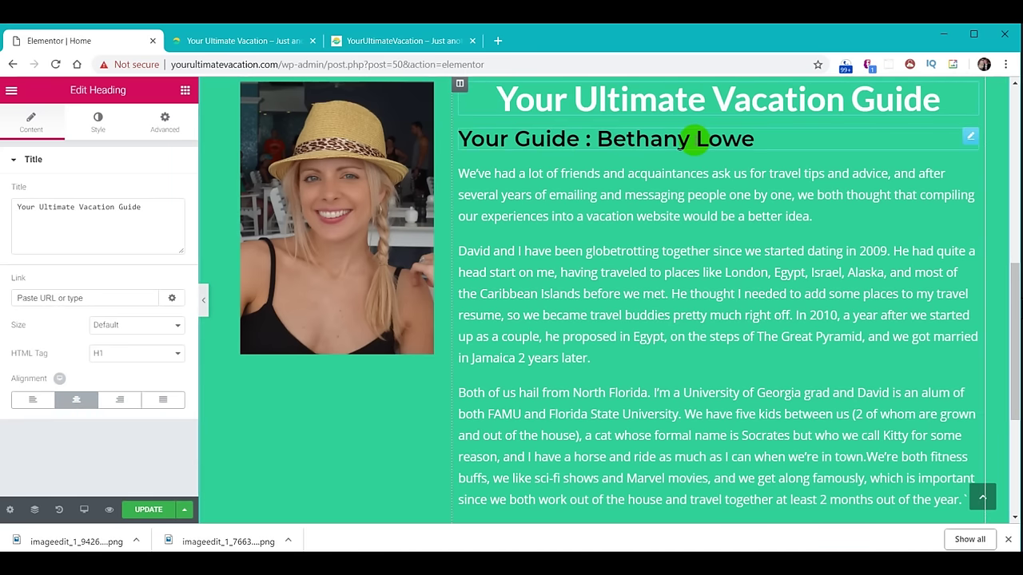
{"action": "left_click", "coordinate": [71, 400]}
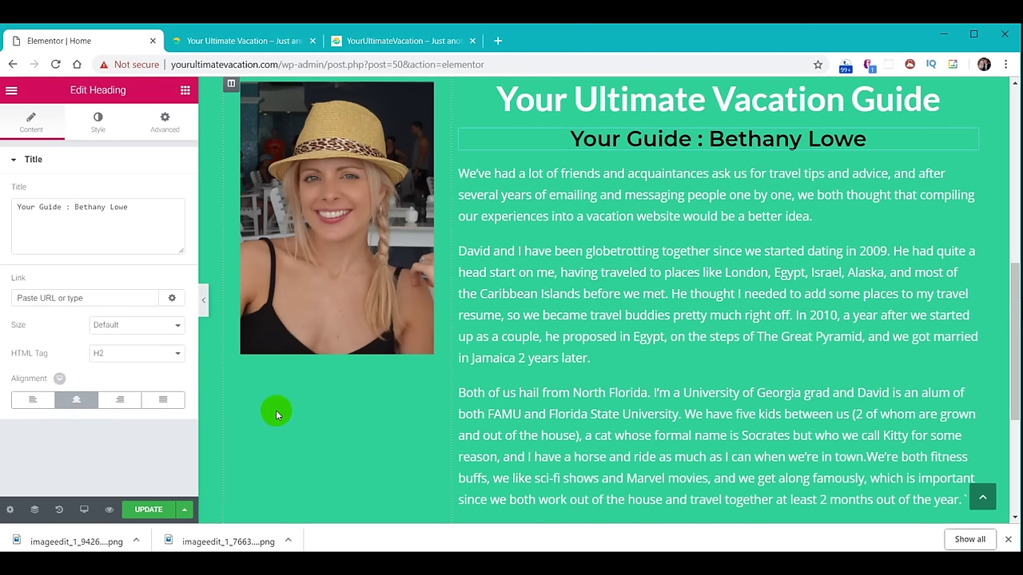
{"action": "left_click", "coordinate": [144, 511]}
Reload the live page and check the centred headings against the reference site.
{"action": "left_click", "coordinate": [251, 41]}
{"action": "left_click", "coordinate": [55, 64]}
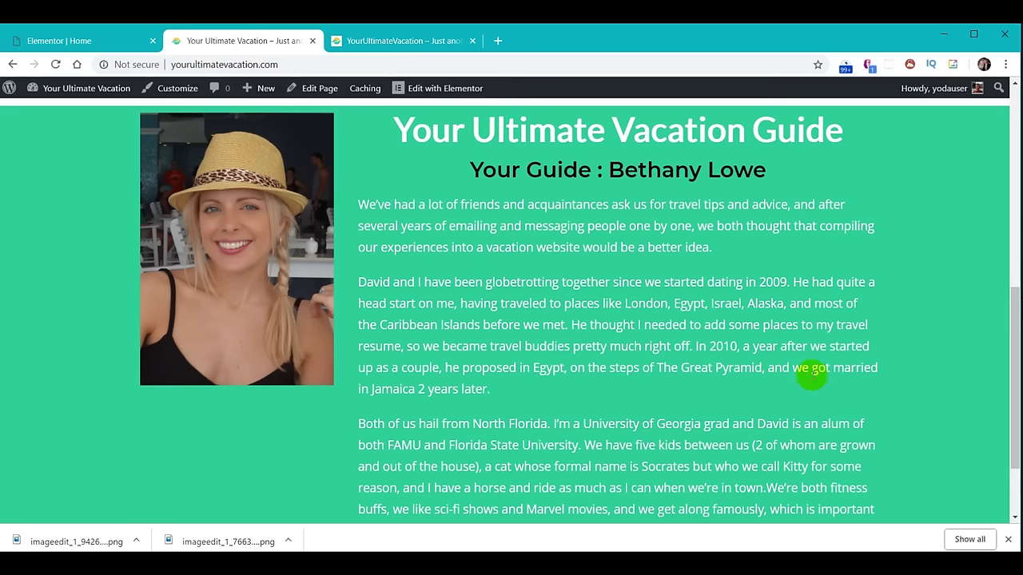
{"action": "left_click_drag", "start_coordinate": [1017, 372], "coordinate": [1017, 376]}
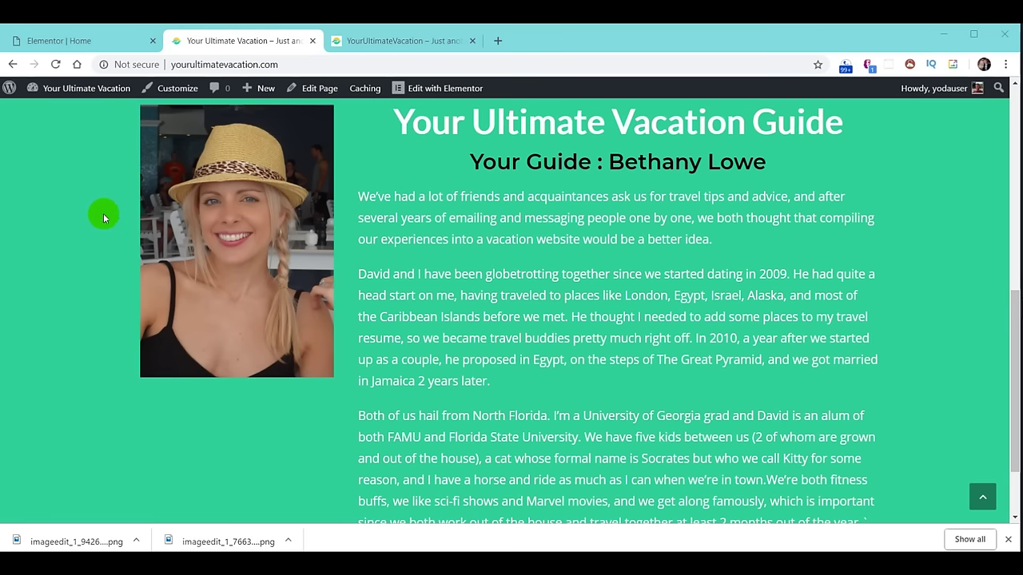
{"action": "left_click", "coordinate": [413, 48]}
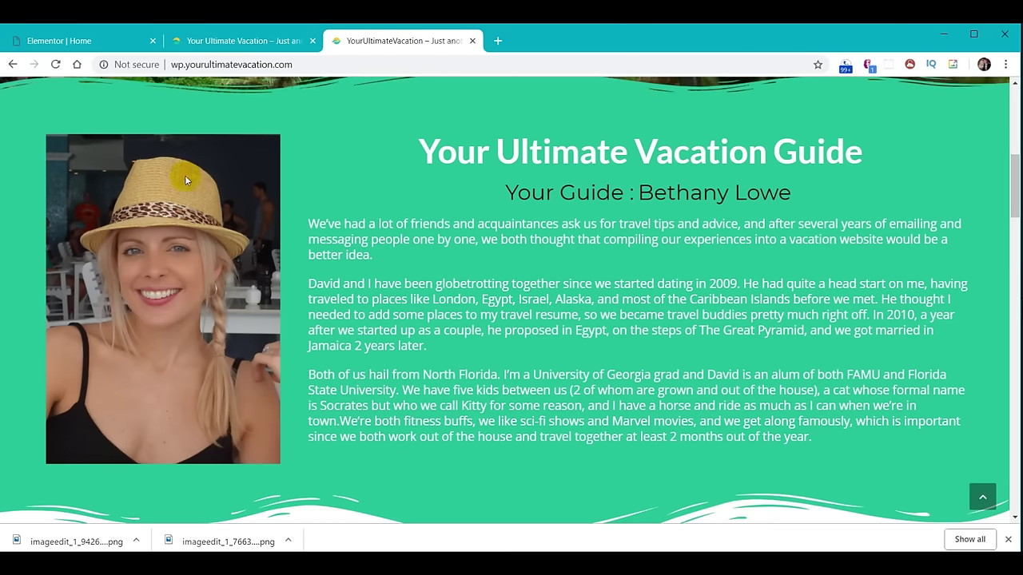
{"action": "left_click", "coordinate": [55, 40]}
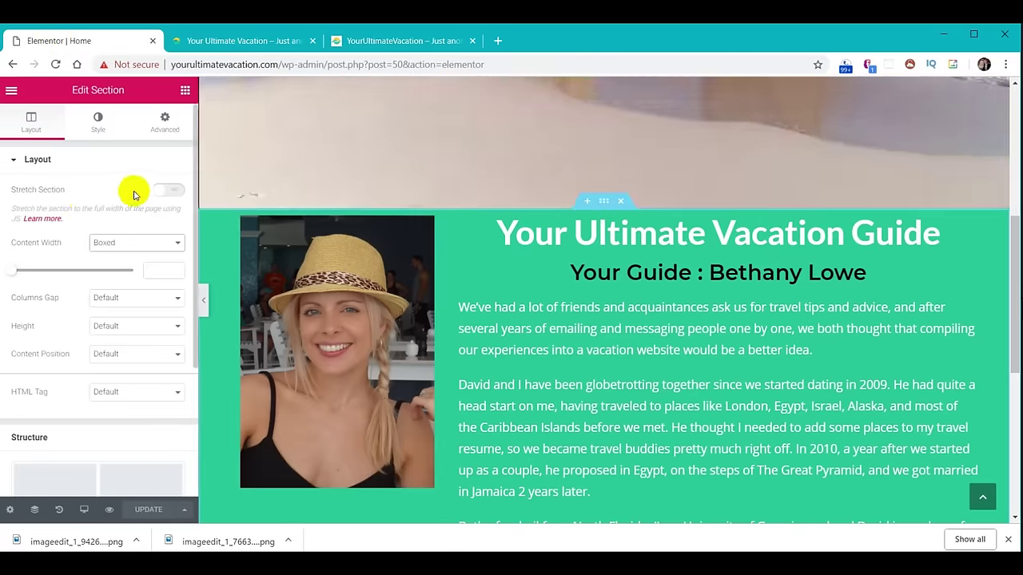
Turn on Stretch Section with Full Width content for the guide section and save.
{"action": "left_click", "coordinate": [168, 192]}
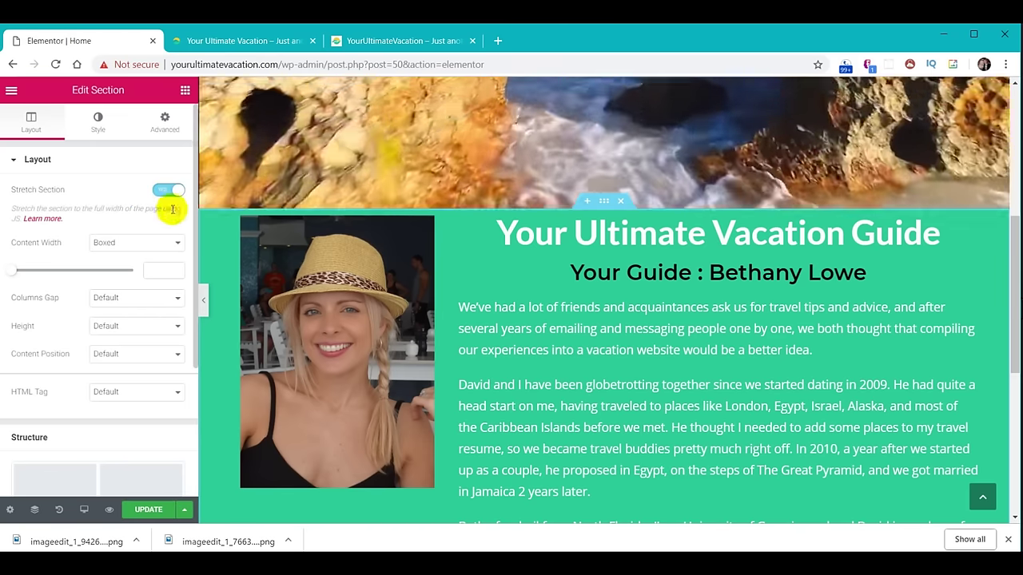
{"action": "left_click", "coordinate": [177, 245]}
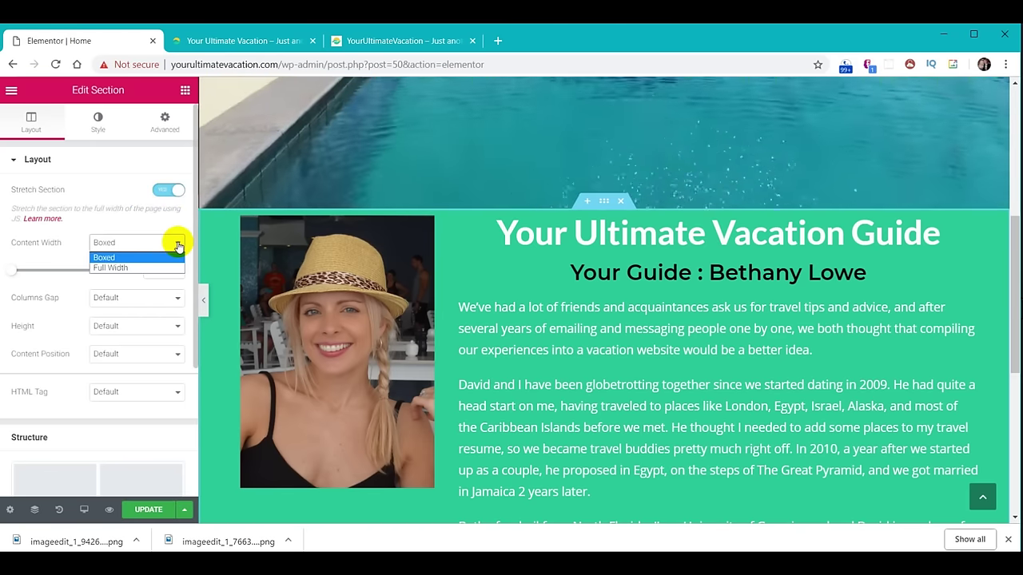
{"action": "left_click", "coordinate": [167, 270]}
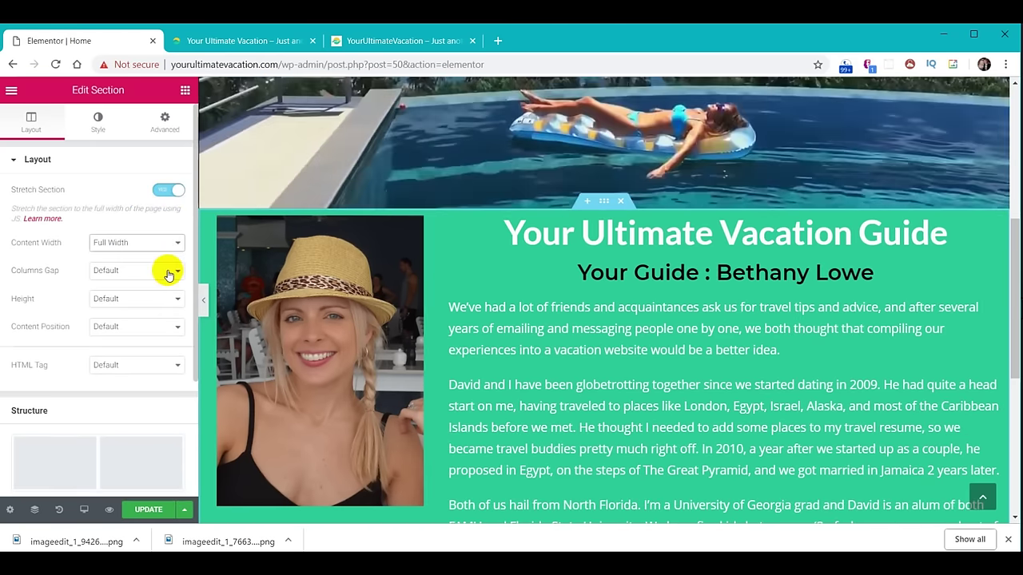
{"action": "left_click", "coordinate": [143, 511]}
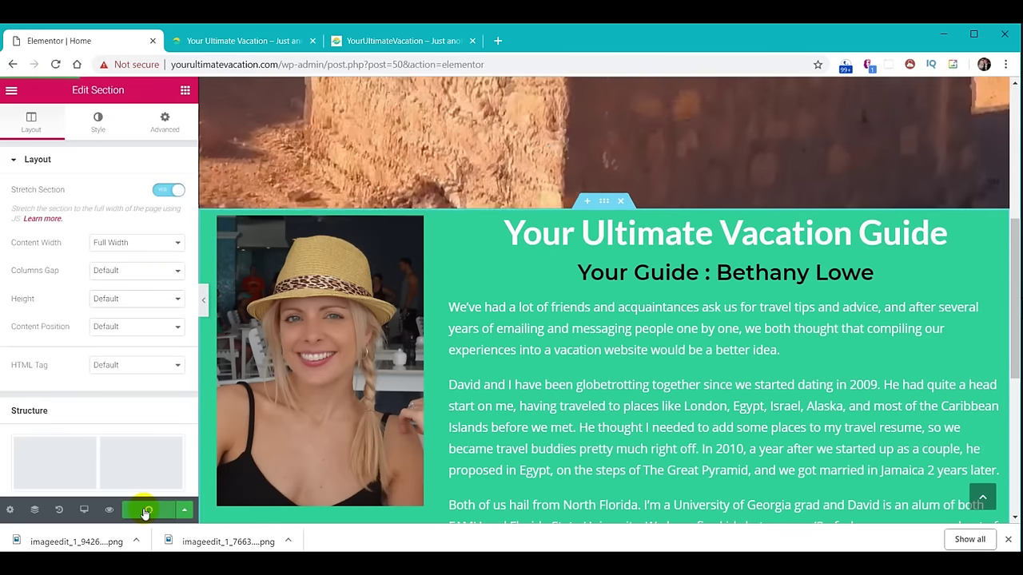
{"action": "left_click", "coordinate": [228, 42]}
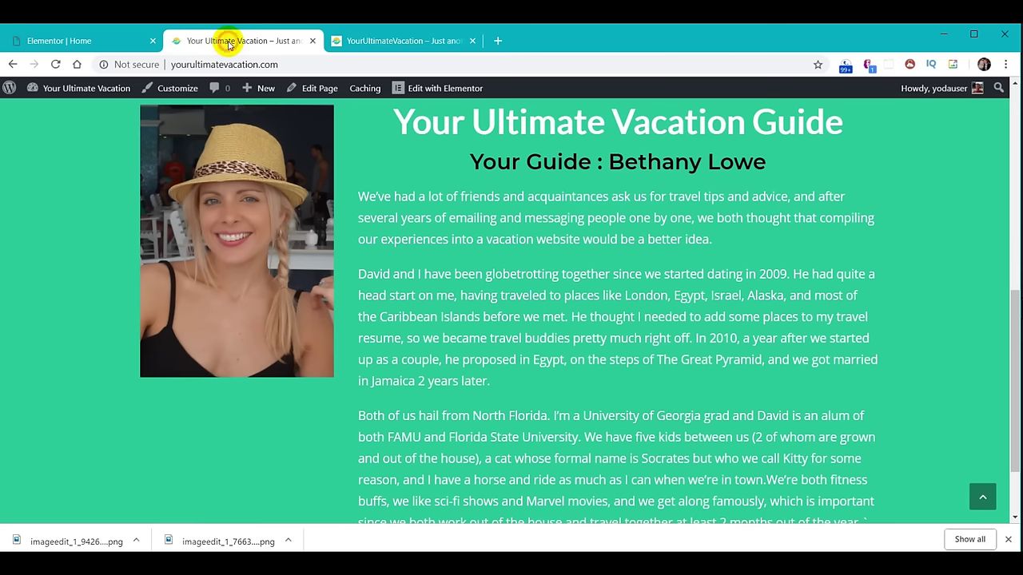
Reload the live page and review the reference site's guide section to compare the wider layout.
{"action": "left_click", "coordinate": [55, 64]}
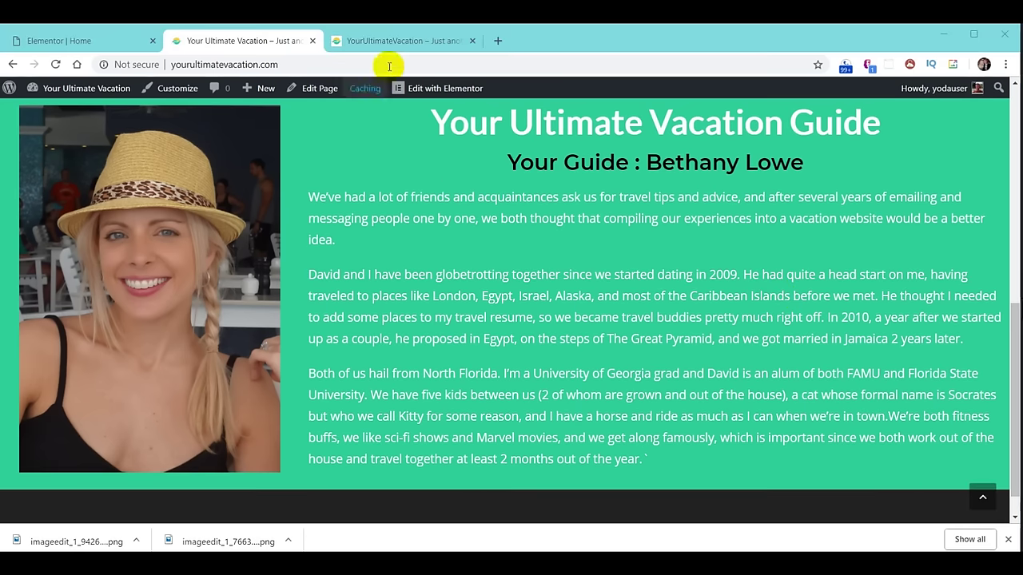
{"action": "left_click", "coordinate": [394, 40]}
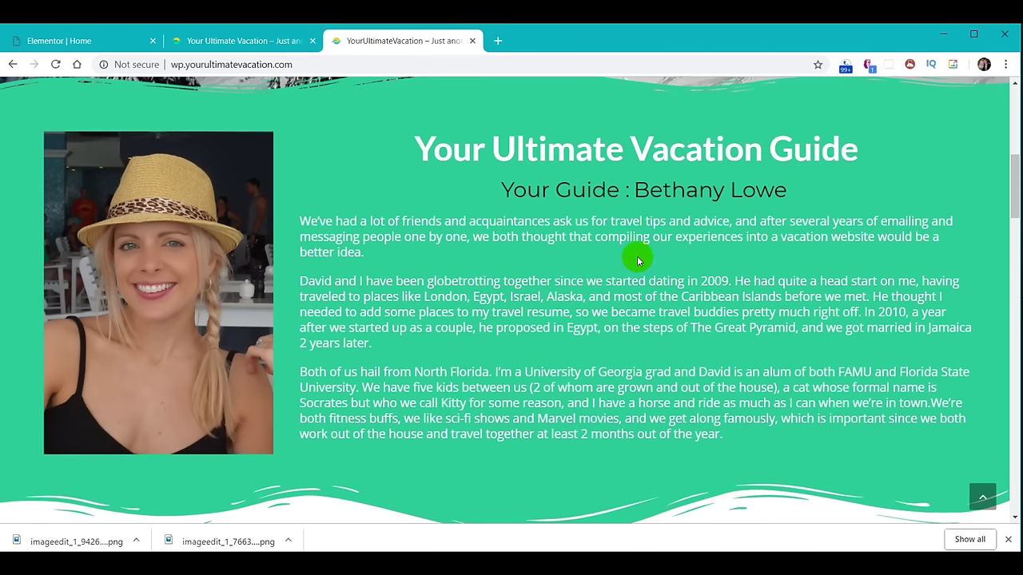
{"action": "scroll", "coordinate": [496, 243], "scroll_direction": "up", "scroll_amount": 2}
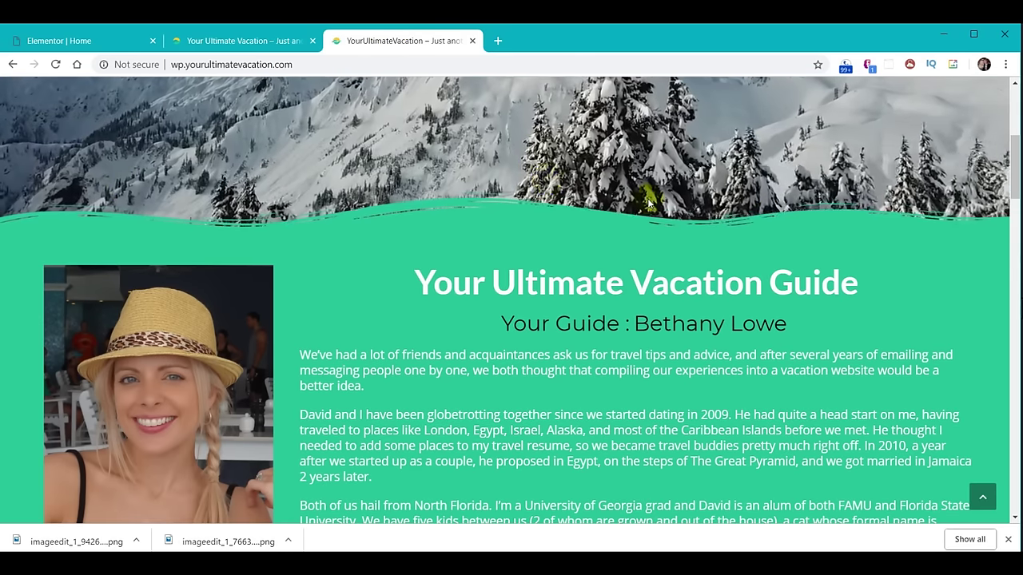
{"action": "scroll", "coordinate": [630, 302], "scroll_direction": "down", "scroll_amount": 1}
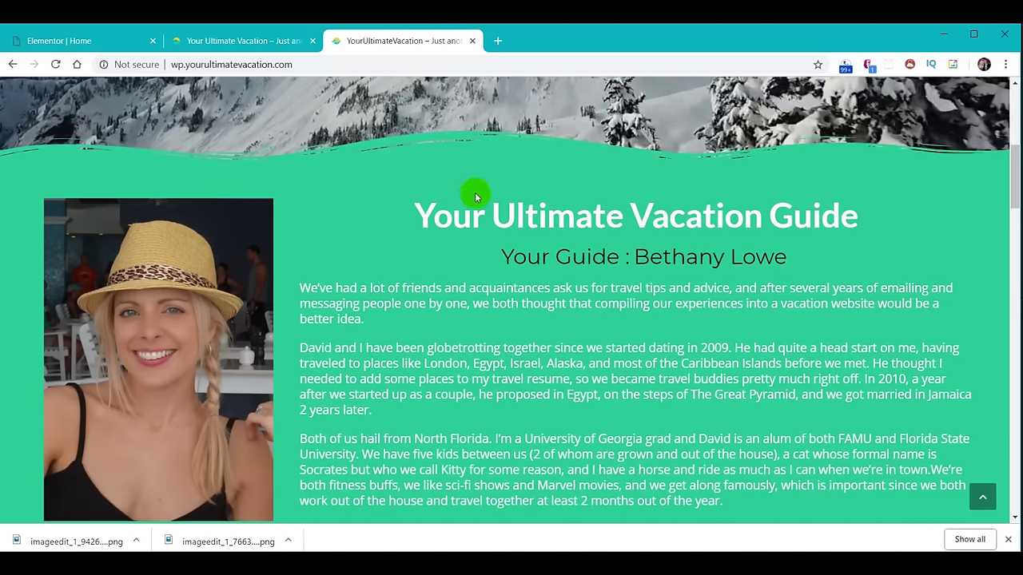
{"action": "scroll", "coordinate": [497, 274], "scroll_direction": "down", "scroll_amount": 2}
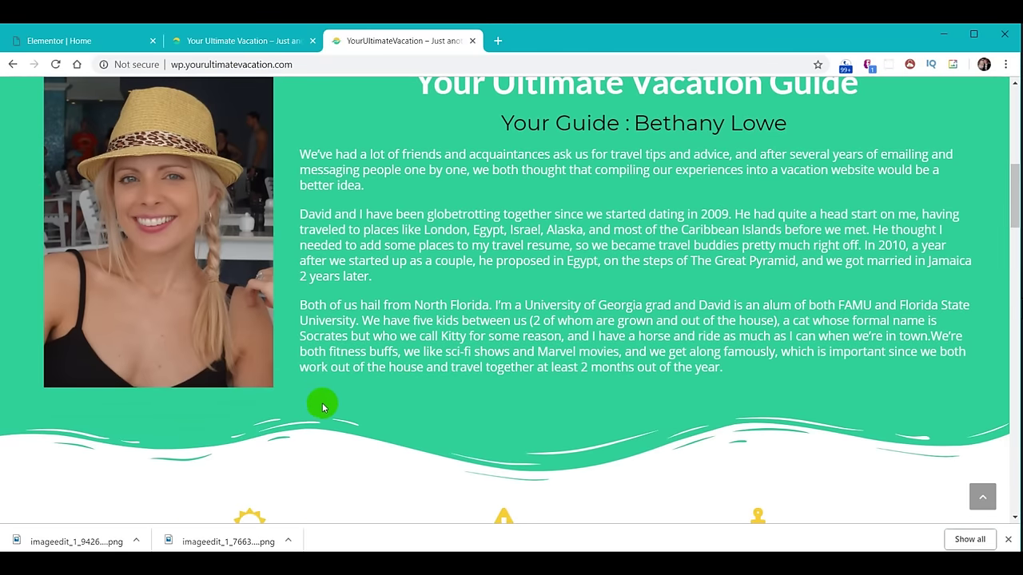
{"action": "scroll", "coordinate": [702, 287], "scroll_direction": "up", "scroll_amount": 1}
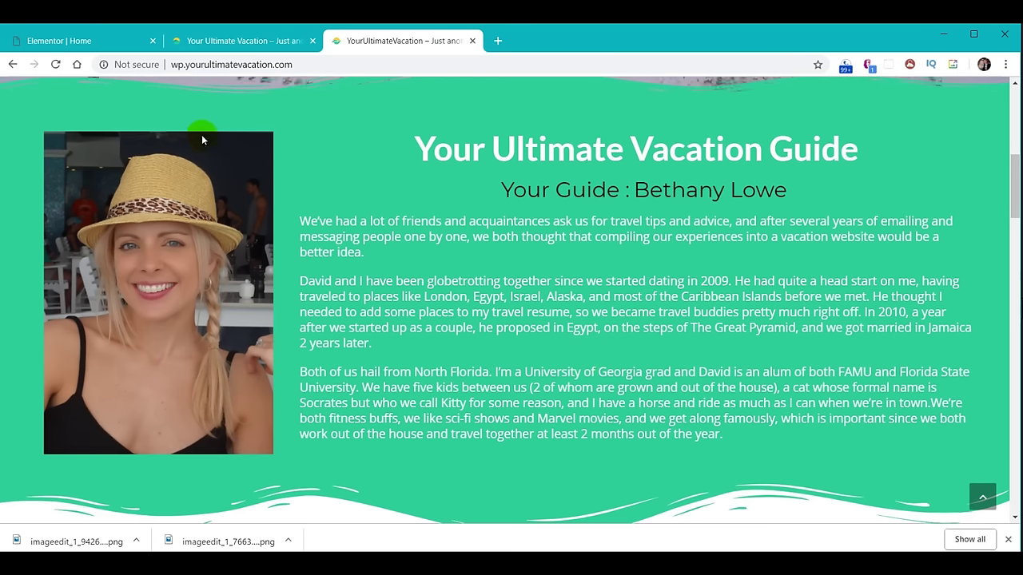
{"action": "left_click", "coordinate": [79, 44]}
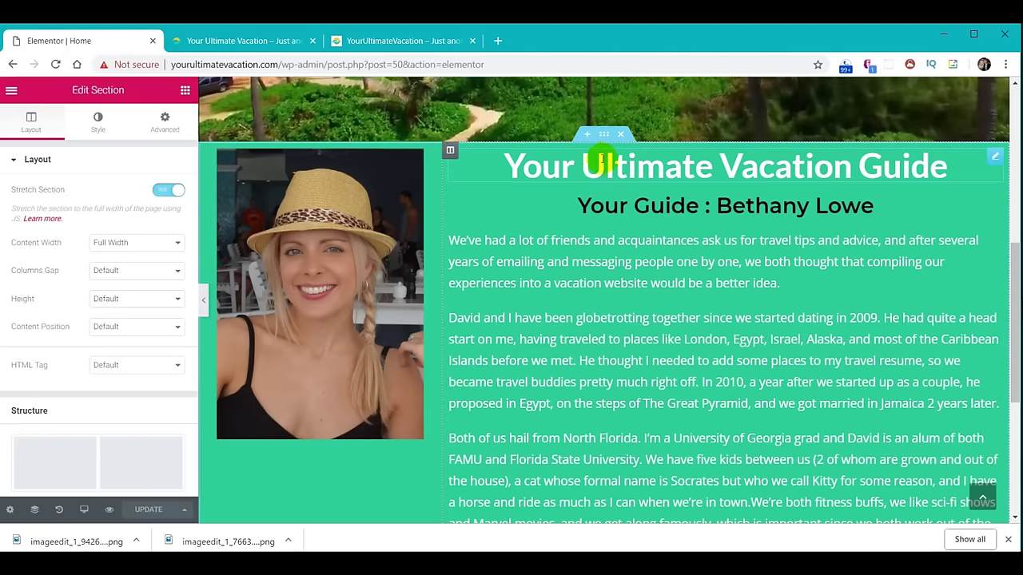
Set the green guide section's padding to 40 in its Advanced settings.
{"action": "left_click", "coordinate": [605, 136]}
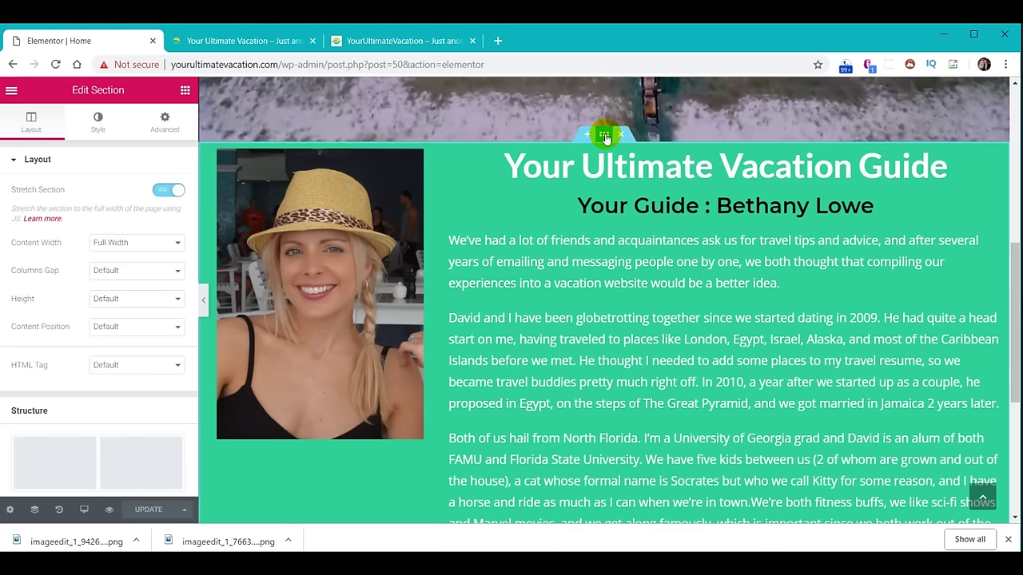
{"action": "left_click", "coordinate": [164, 126]}
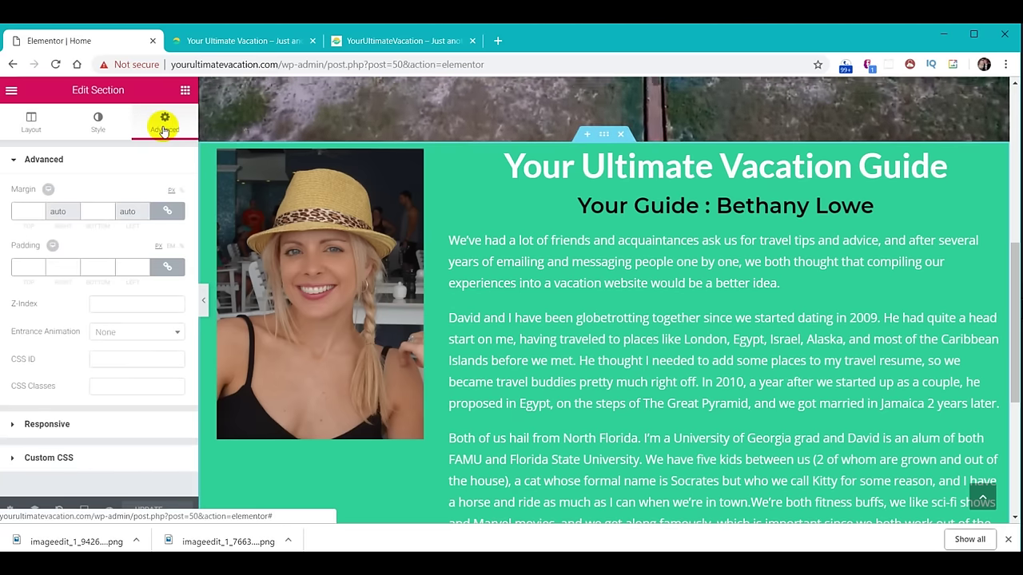
{"action": "left_click", "coordinate": [57, 210]}
{"action": "left_click", "coordinate": [24, 266]}
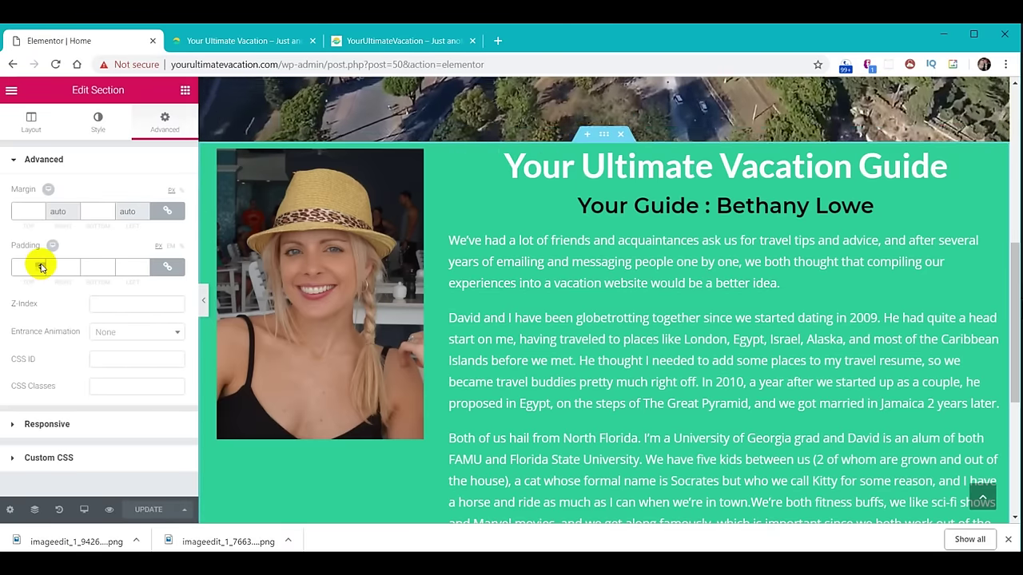
{"action": "left_click", "coordinate": [40, 265]}
{"action": "left_click", "coordinate": [40, 265]}
{"action": "left_click", "coordinate": [40, 265]}
{"action": "left_click", "coordinate": [40, 264]}
{"action": "left_click", "coordinate": [40, 264]}
{"action": "left_click", "coordinate": [40, 264]}
{"action": "left_click", "coordinate": [40, 265]}
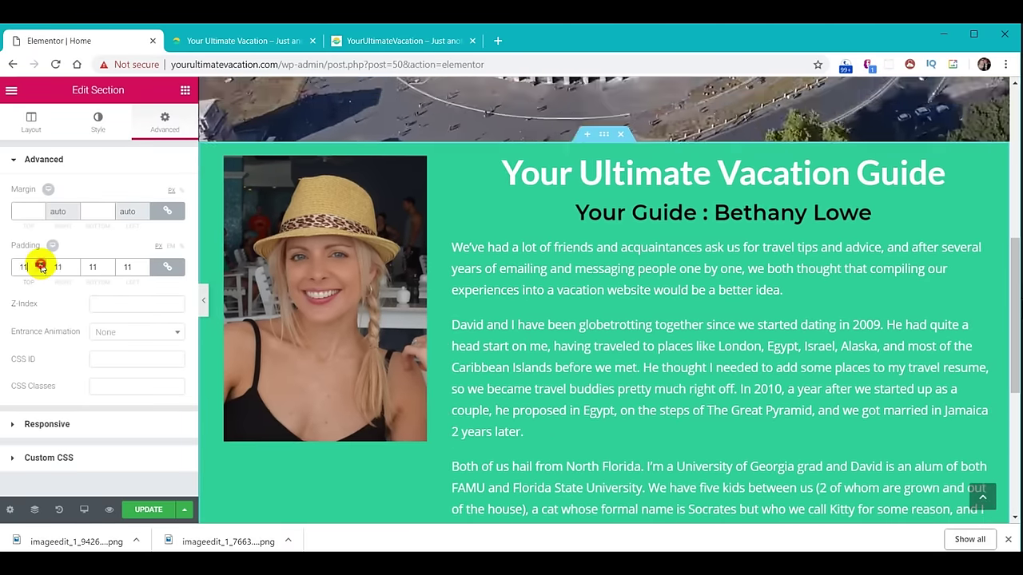
{"action": "left_click", "coordinate": [40, 265]}
{"action": "left_click", "coordinate": [40, 264]}
{"action": "left_click", "coordinate": [38, 270]}
{"action": "left_click", "coordinate": [39, 270]}
{"action": "left_click", "coordinate": [39, 270]}
{"action": "left_click", "coordinate": [38, 270]}
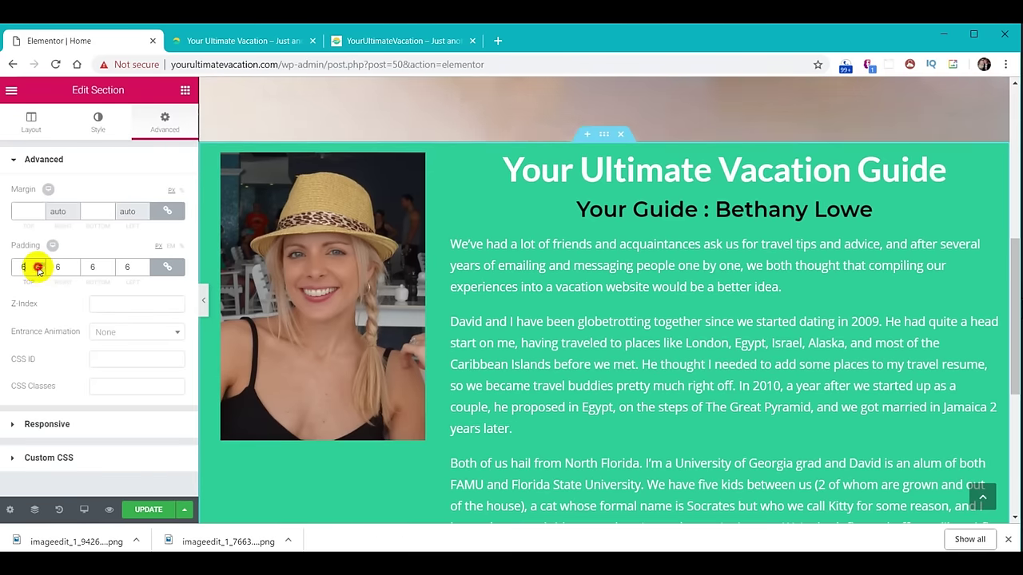
{"action": "left_click", "coordinate": [38, 270]}
{"action": "left_click_drag", "start_coordinate": [26, 266], "coordinate": [18, 265]}
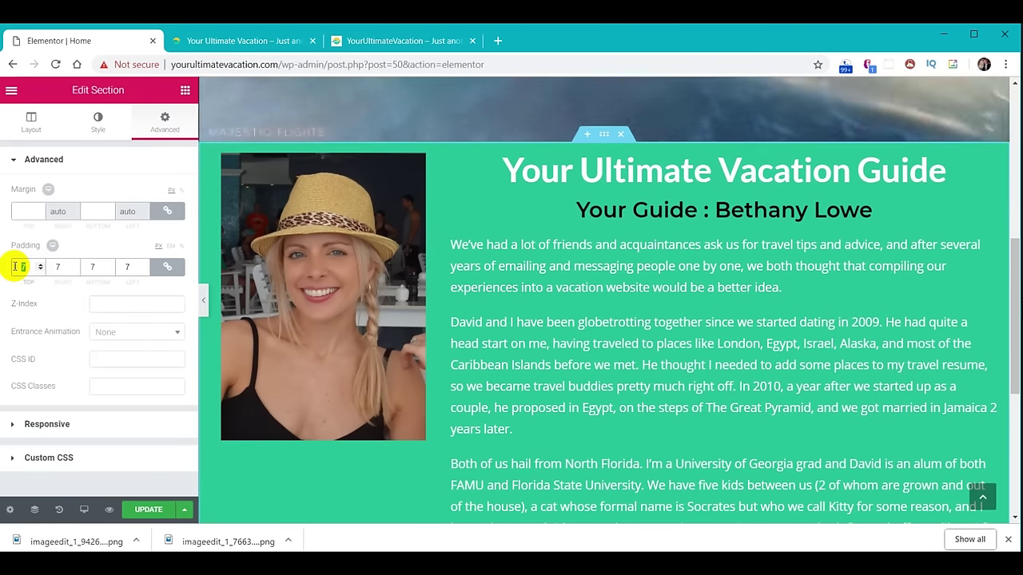
{"action": "type", "text": "40"}
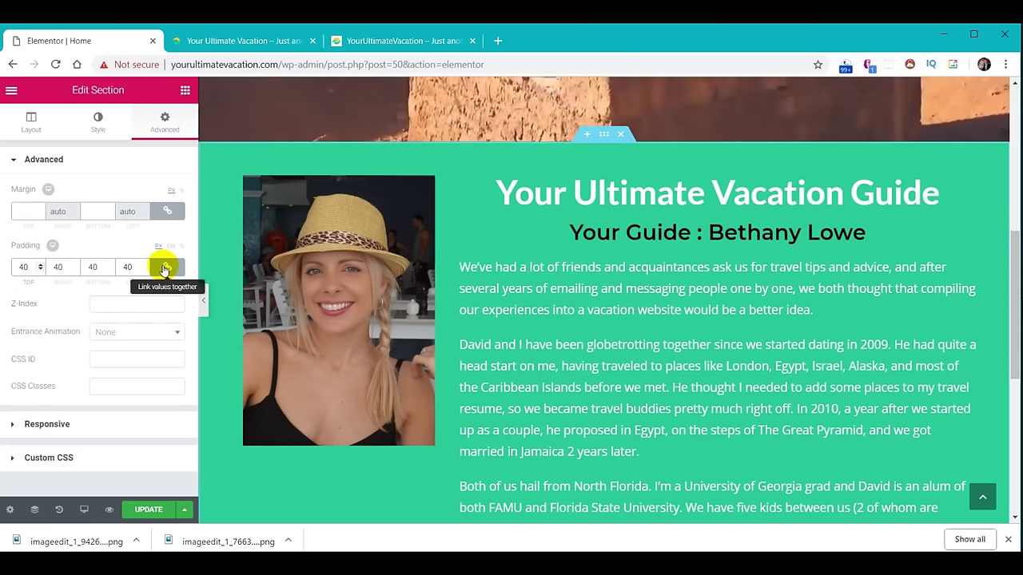
Unlink the padding sides and set right and left to 0, keeping top and bottom at 40.
{"action": "left_click", "coordinate": [166, 267]}
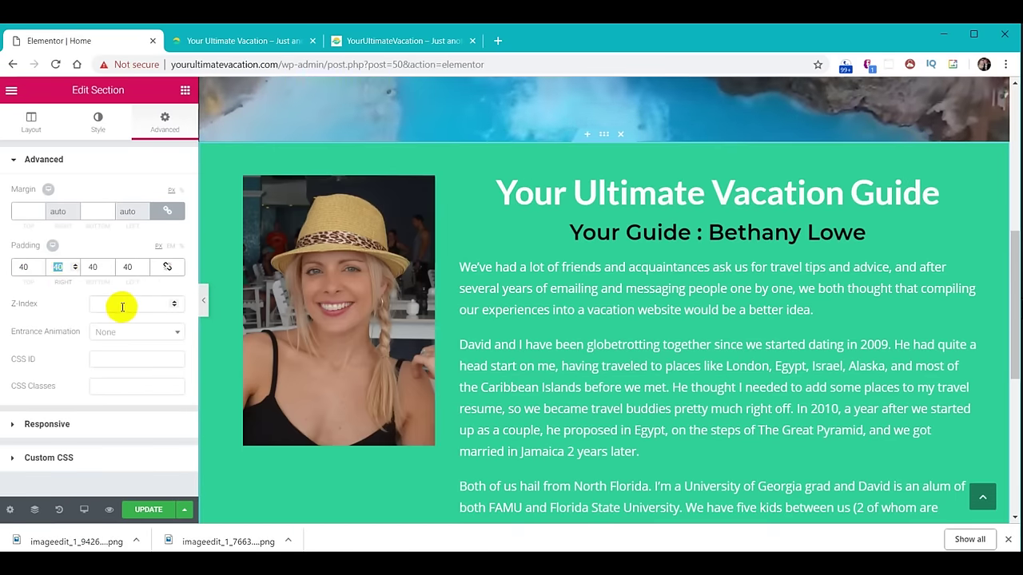
{"action": "type", "text": "00"}
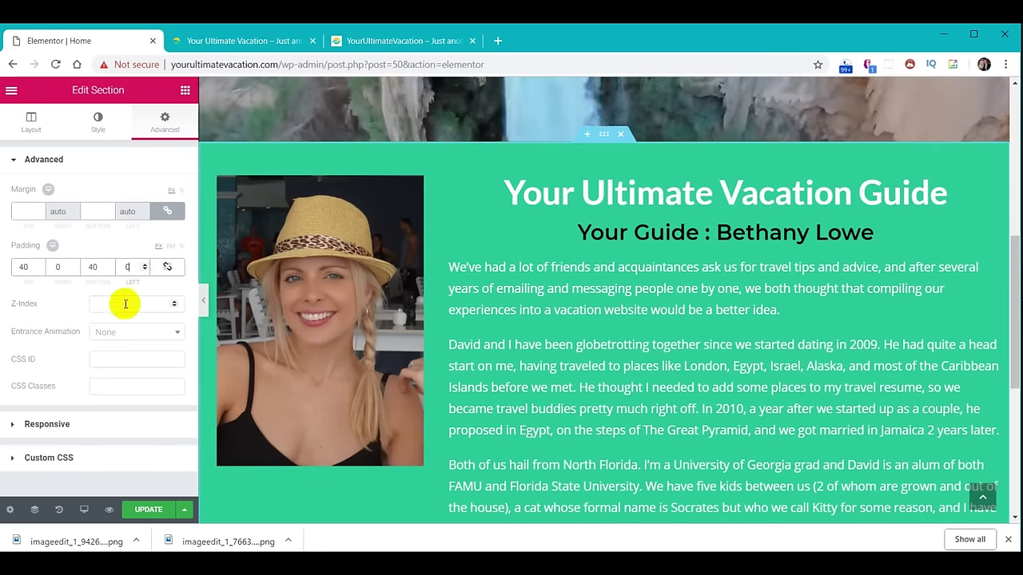
{"action": "scroll", "coordinate": [735, 416], "scroll_direction": "down", "scroll_amount": 2}
{"action": "scroll", "coordinate": [735, 415], "scroll_direction": "down", "scroll_amount": 1}
{"action": "scroll", "coordinate": [711, 431], "scroll_direction": "up", "scroll_amount": 5}
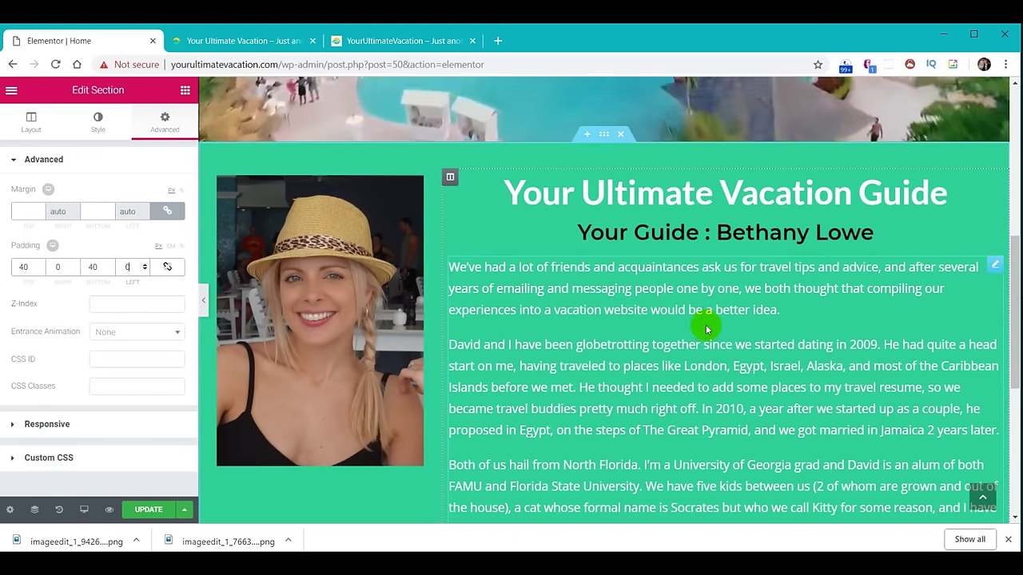
Select the top hero video banner section and expand its Style Shape Divider settings.
{"action": "scroll", "coordinate": [705, 324], "scroll_direction": "down", "scroll_amount": 1}
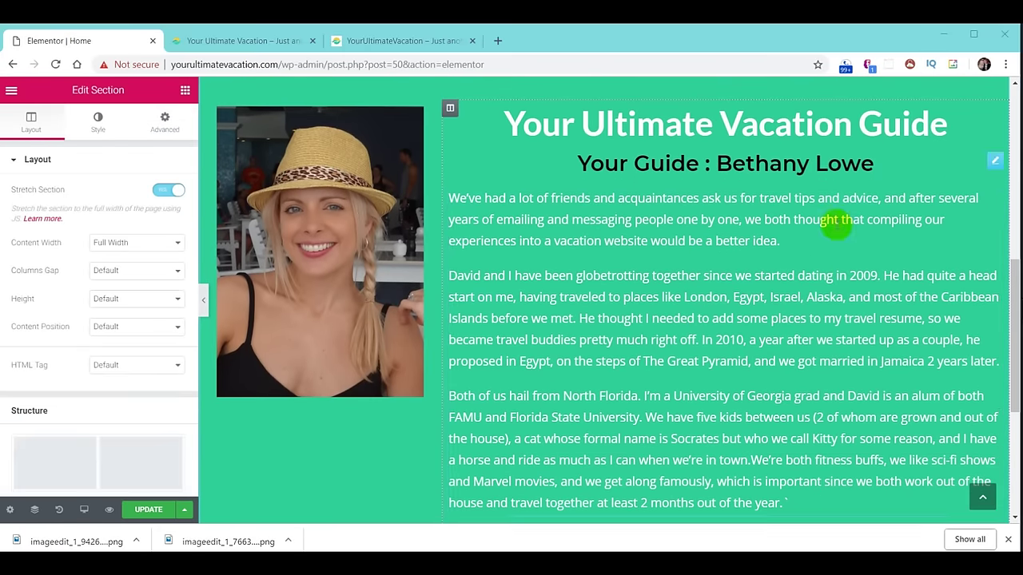
{"action": "scroll", "coordinate": [835, 320], "scroll_direction": "up", "scroll_amount": 2}
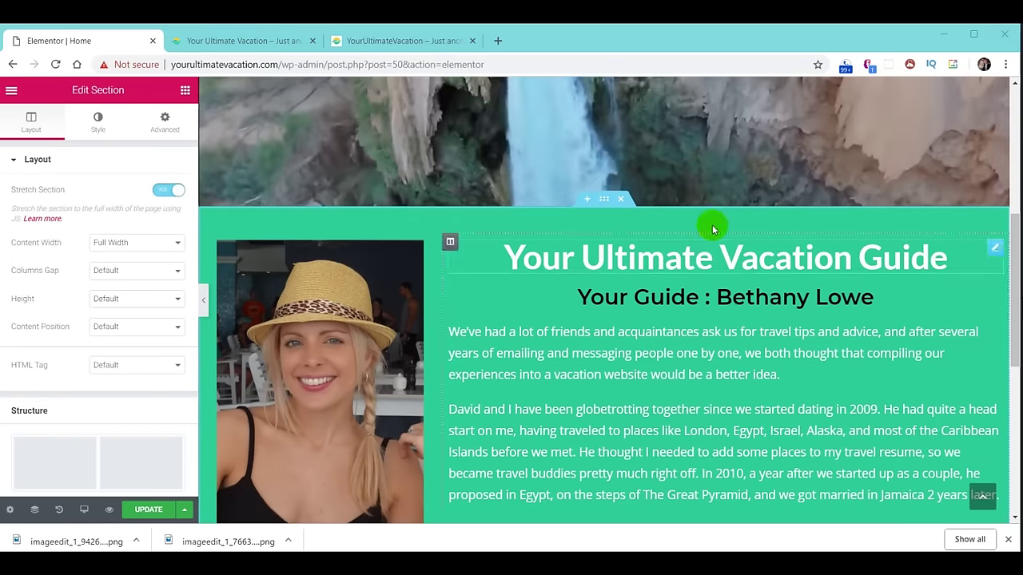
{"action": "scroll", "coordinate": [708, 296], "scroll_direction": "up", "scroll_amount": 2}
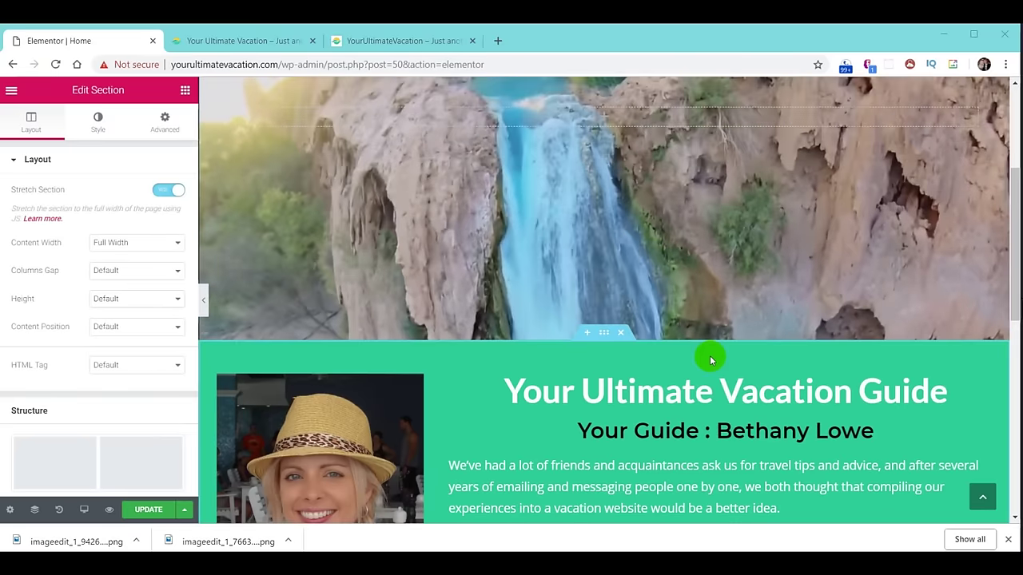
{"action": "scroll", "coordinate": [705, 344], "scroll_direction": "up", "scroll_amount": 4}
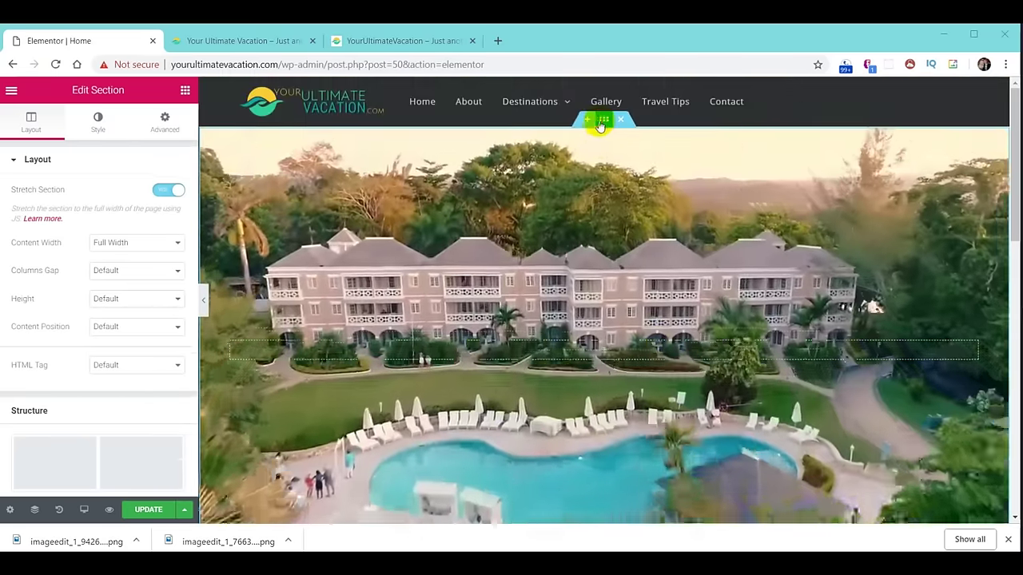
{"action": "left_click", "coordinate": [604, 119]}
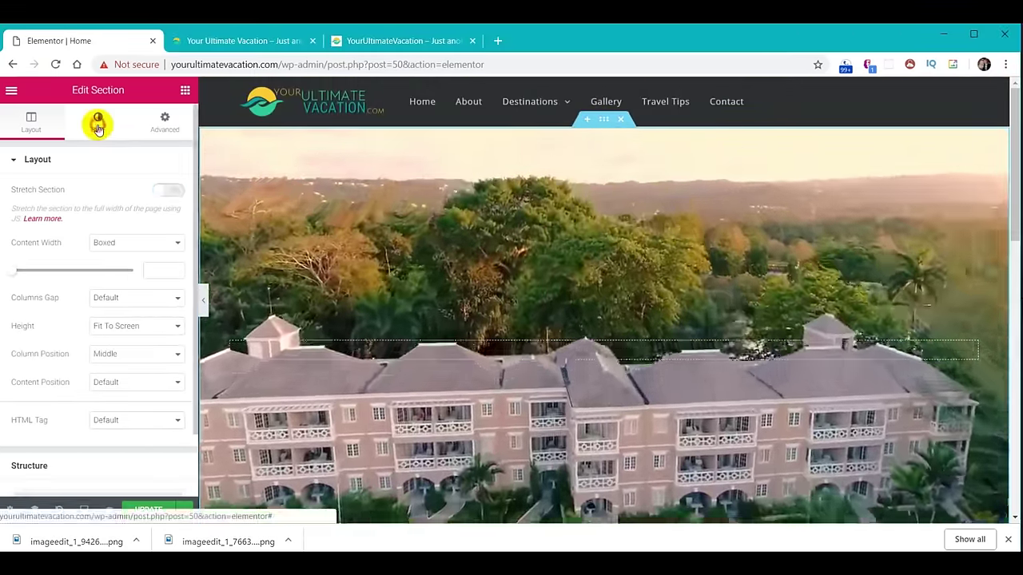
{"action": "left_click", "coordinate": [97, 122]}
{"action": "scroll", "coordinate": [87, 303], "scroll_direction": "down", "scroll_amount": 4}
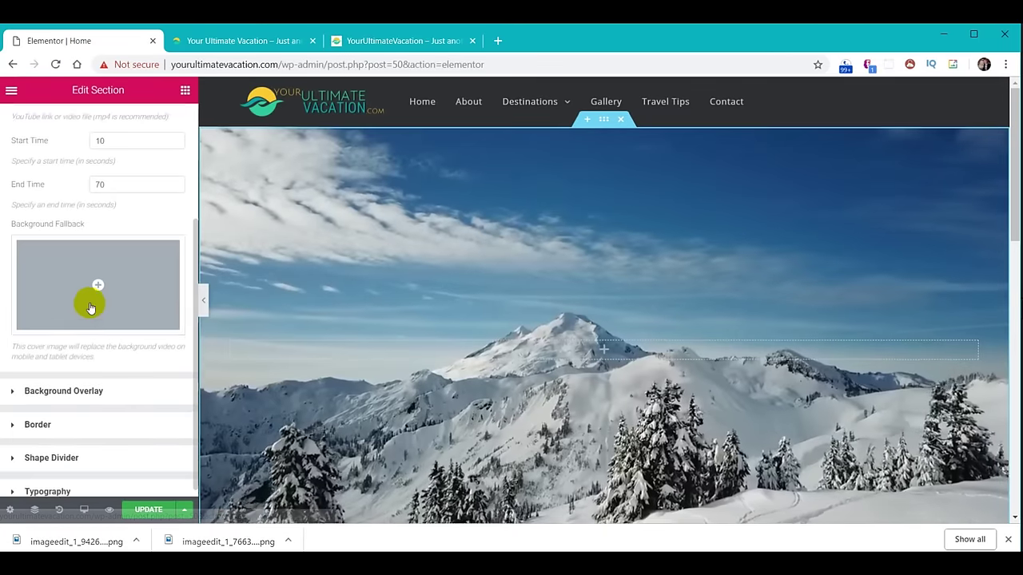
{"action": "left_click", "coordinate": [40, 450]}
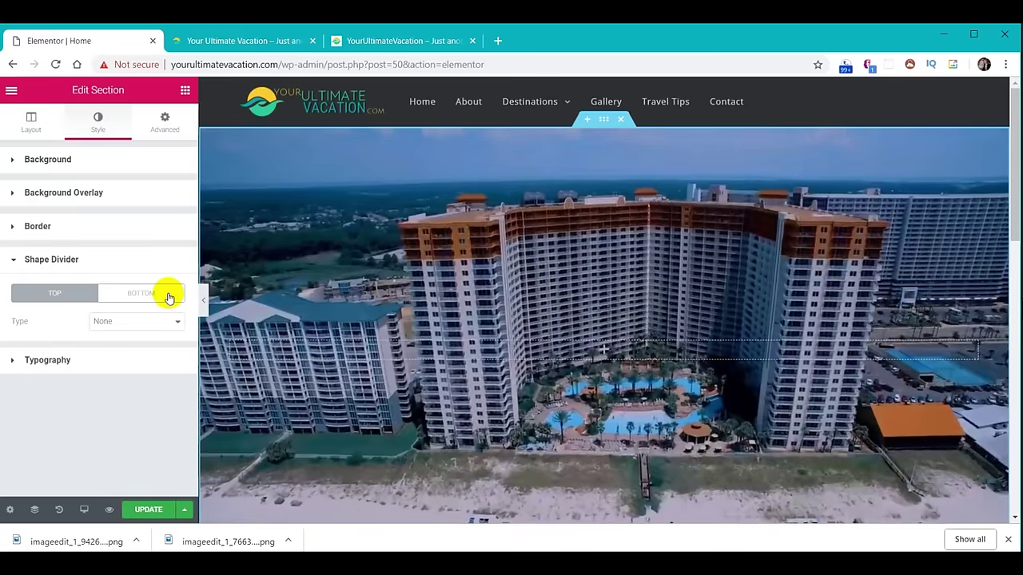
Give the hero banner a bottom Waves Brush divider coloured #30d198.
{"action": "left_click", "coordinate": [150, 294]}
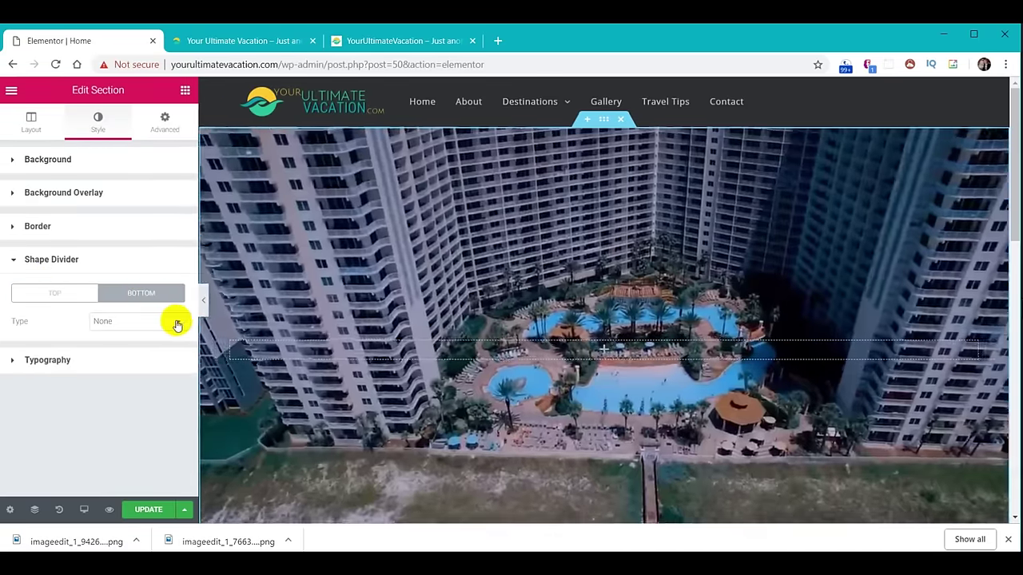
{"action": "left_click", "coordinate": [177, 324]}
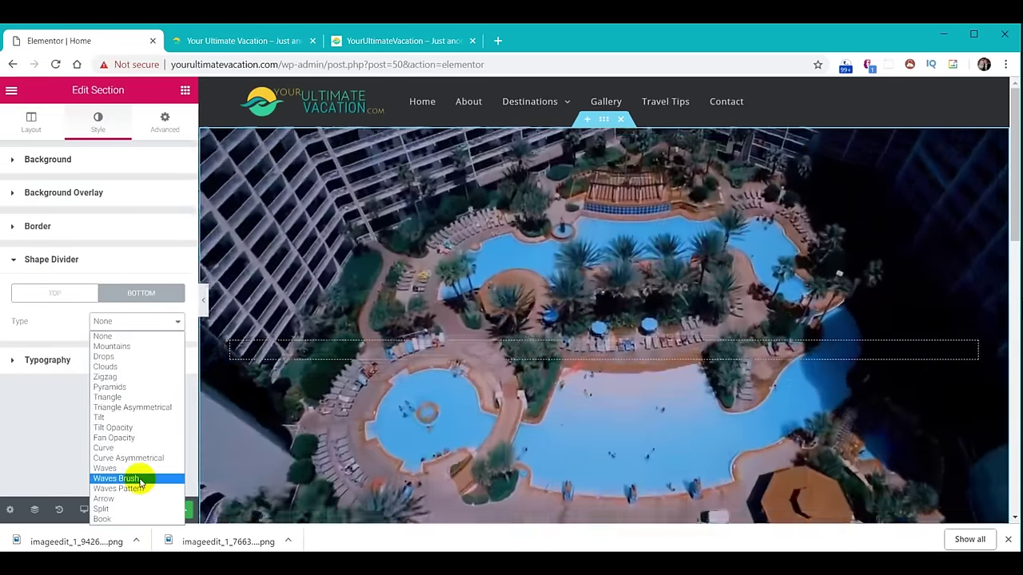
{"action": "left_click", "coordinate": [138, 478]}
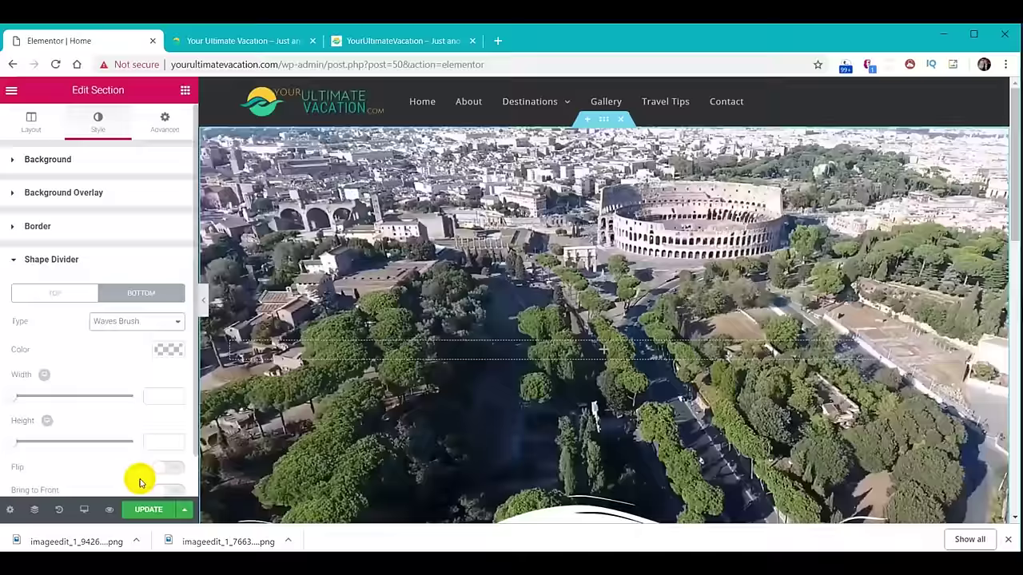
{"action": "scroll", "coordinate": [457, 400], "scroll_direction": "down", "scroll_amount": 2}
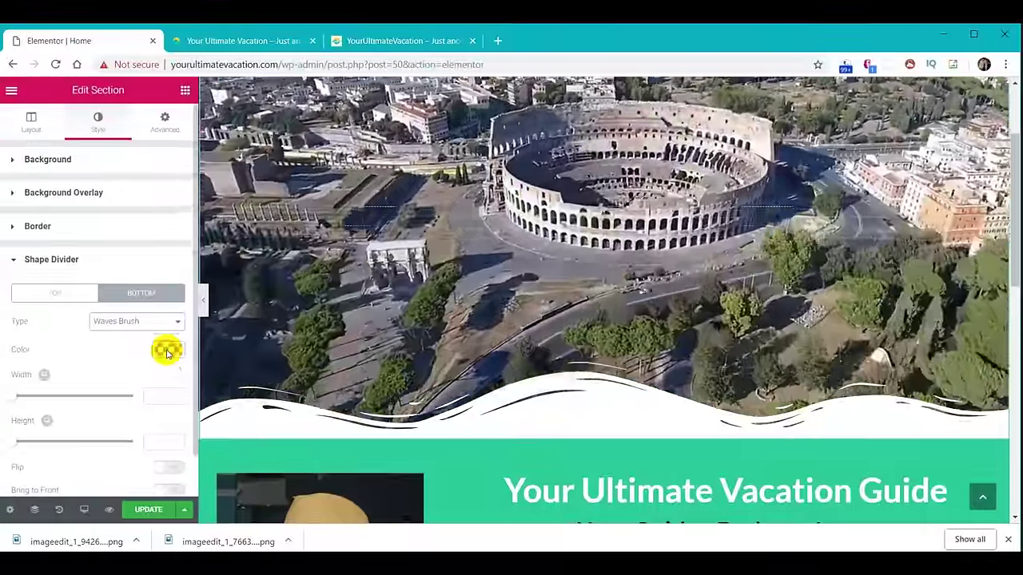
{"action": "left_click", "coordinate": [167, 349]}
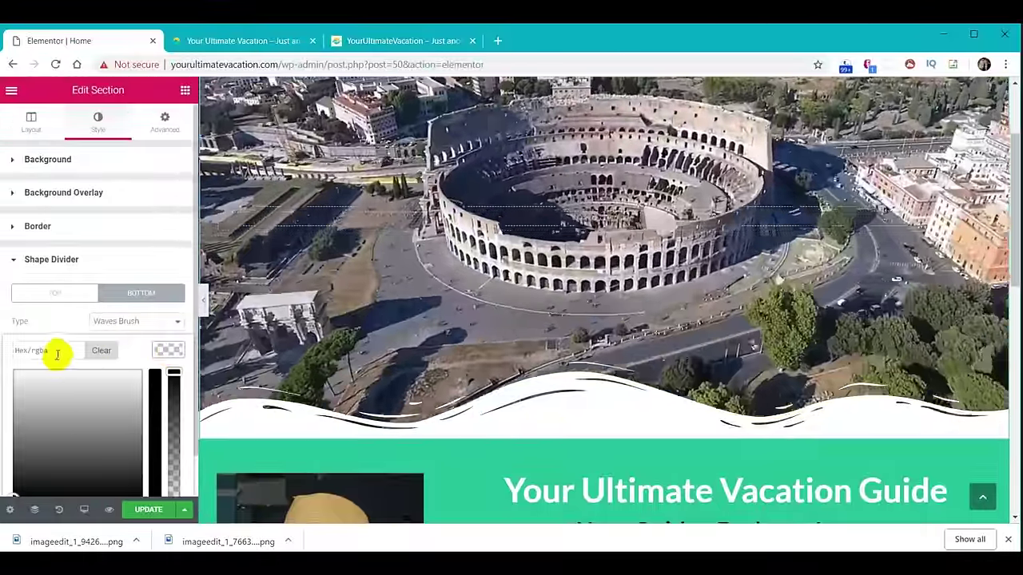
{"action": "type", "text": "#30d198"}
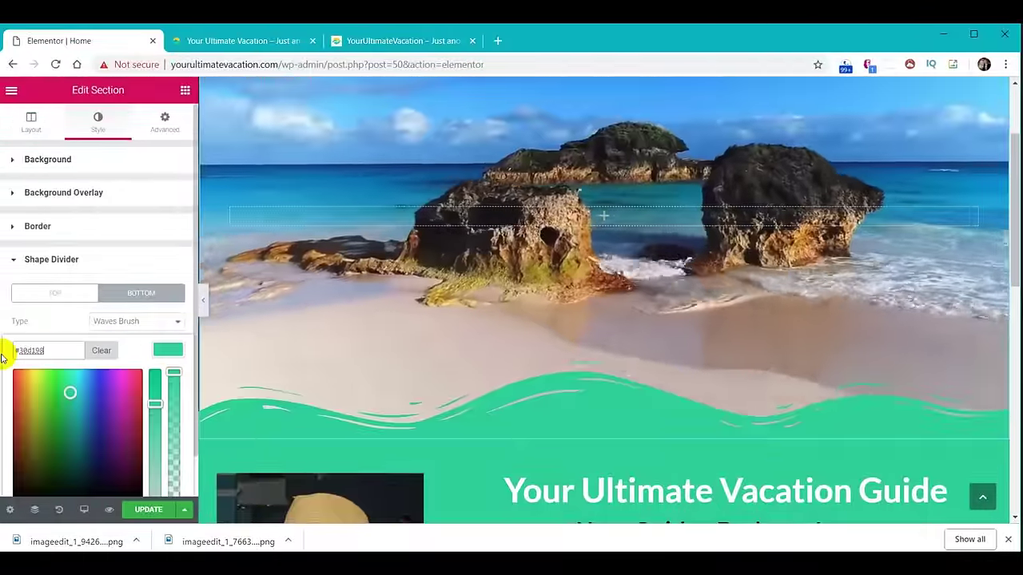
{"action": "left_click", "coordinate": [169, 352]}
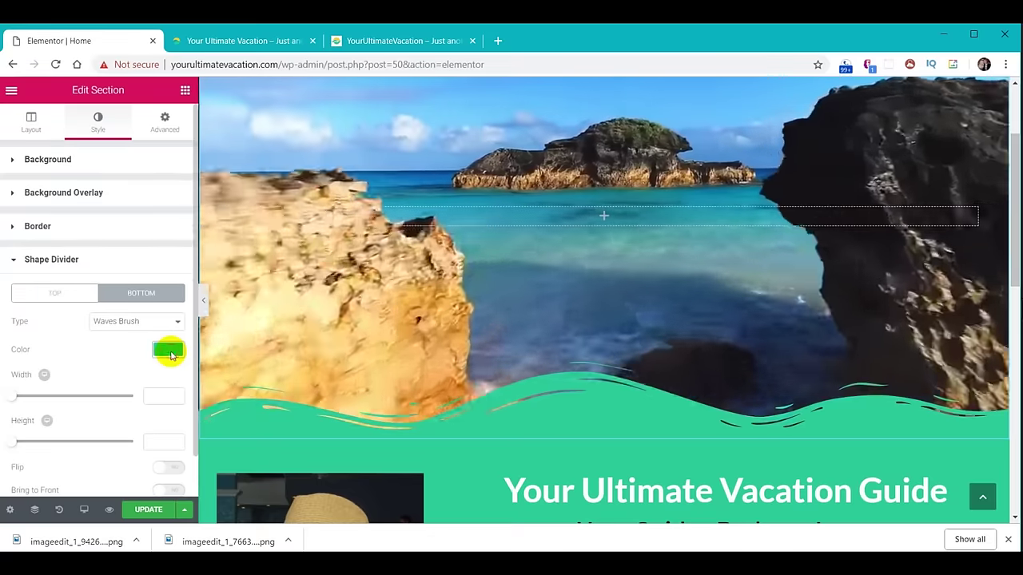
Set the bottom divider's height to 60.
{"action": "scroll", "coordinate": [160, 371], "scroll_direction": "down", "scroll_amount": 1}
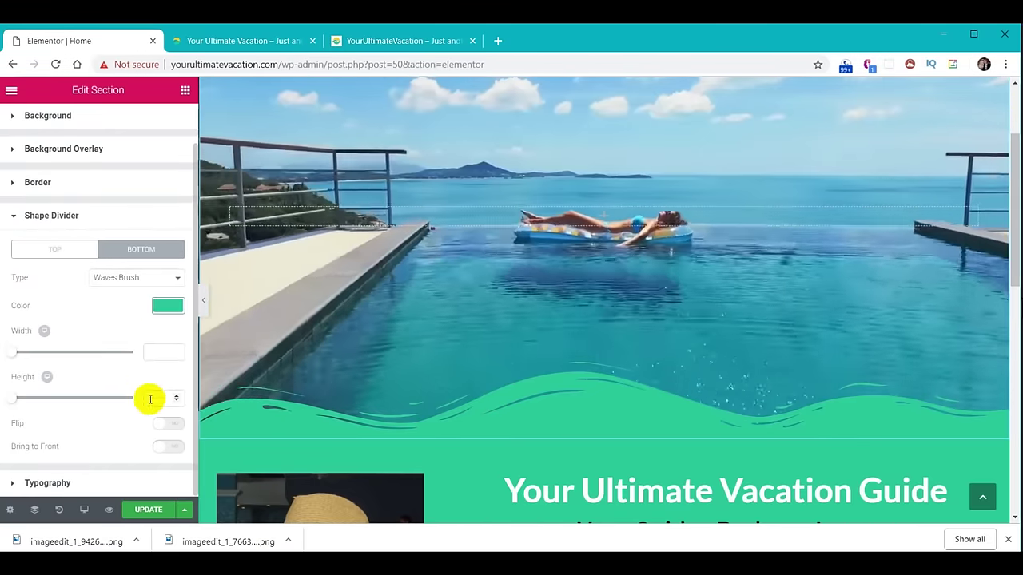
{"action": "left_click", "coordinate": [156, 400]}
{"action": "type", "text": "6"}
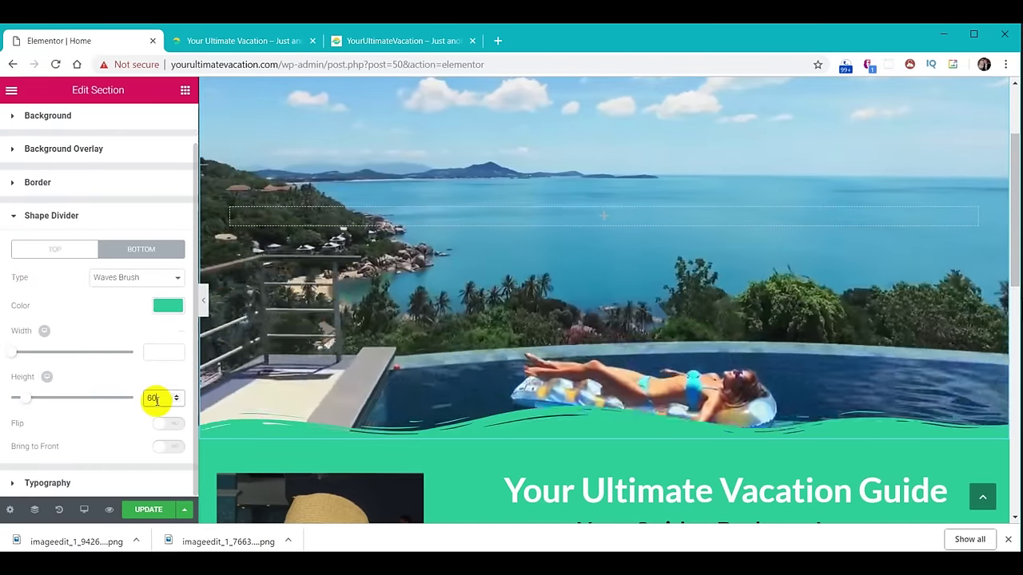
{"action": "type", "text": "0"}
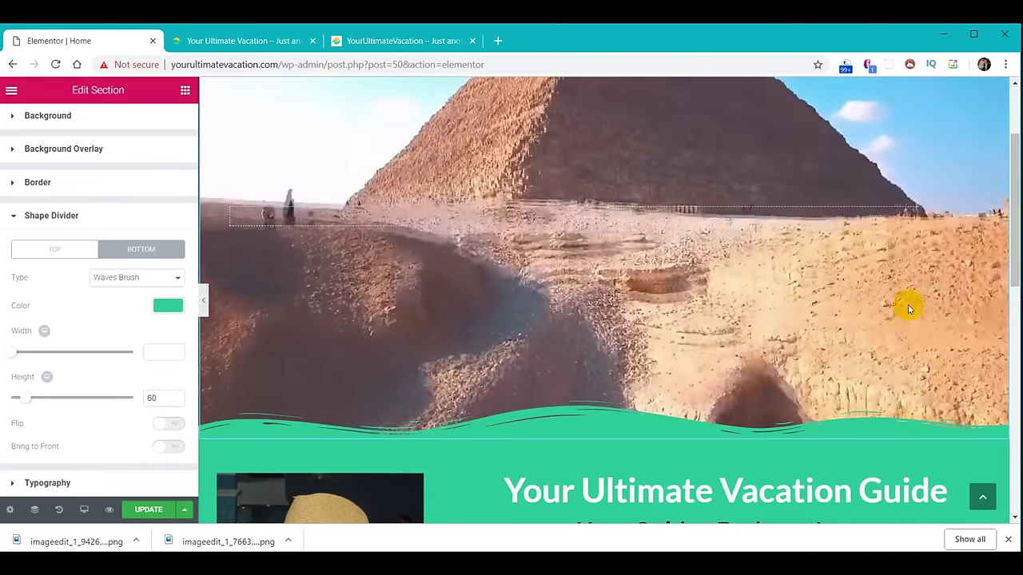
{"action": "scroll", "coordinate": [903, 307], "scroll_direction": "down", "scroll_amount": 4}
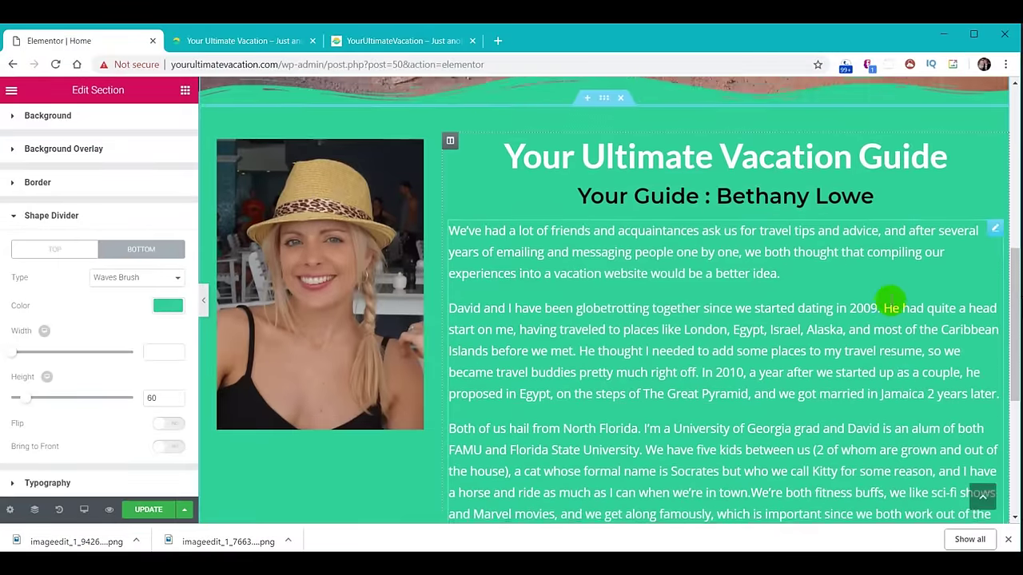
{"action": "scroll", "coordinate": [889, 302], "scroll_direction": "down", "scroll_amount": 2}
{"action": "scroll", "coordinate": [890, 302], "scroll_direction": "down", "scroll_amount": 1}
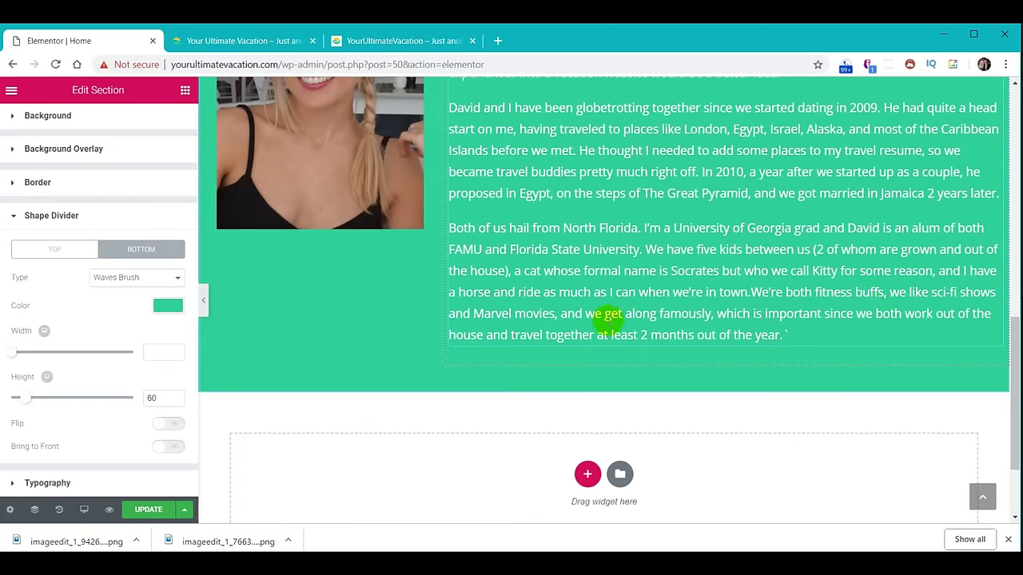
{"action": "scroll", "coordinate": [679, 249], "scroll_direction": "up", "scroll_amount": 4}
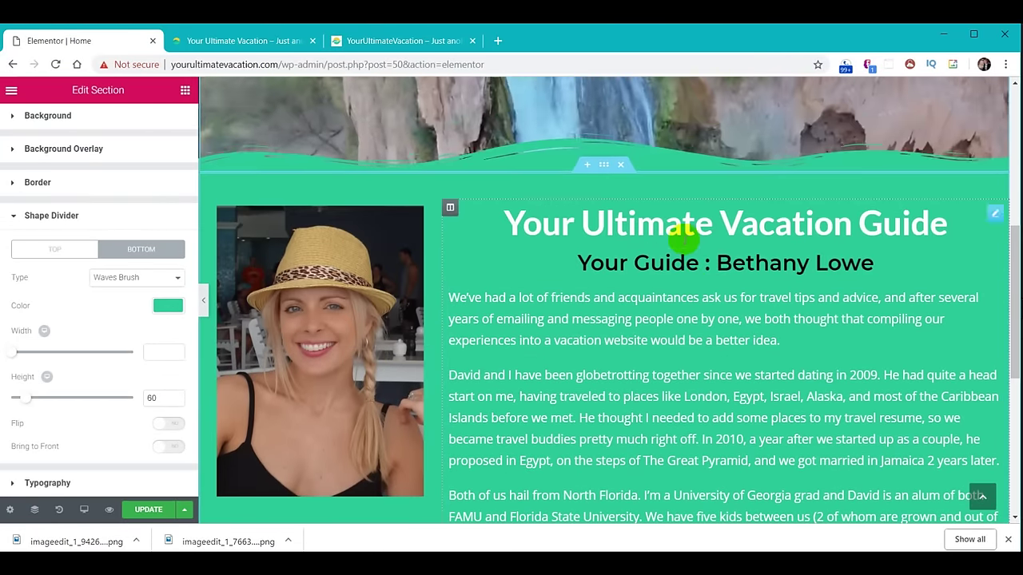
Give the green about section a white Waves Brush bottom shape divider.
{"action": "left_click", "coordinate": [591, 171]}
{"action": "scroll", "coordinate": [621, 269], "scroll_direction": "down", "scroll_amount": 4}
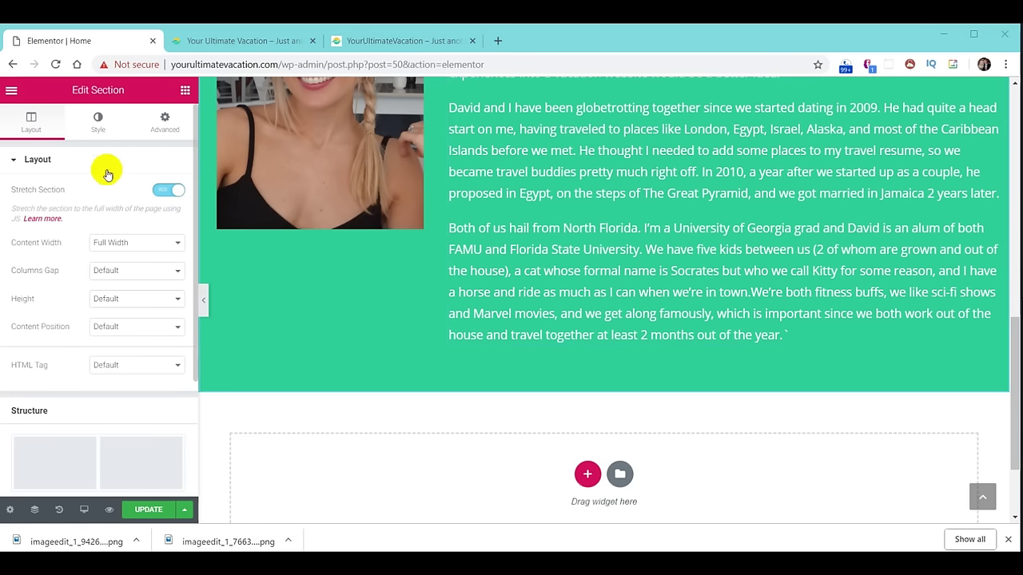
{"action": "left_click", "coordinate": [96, 134]}
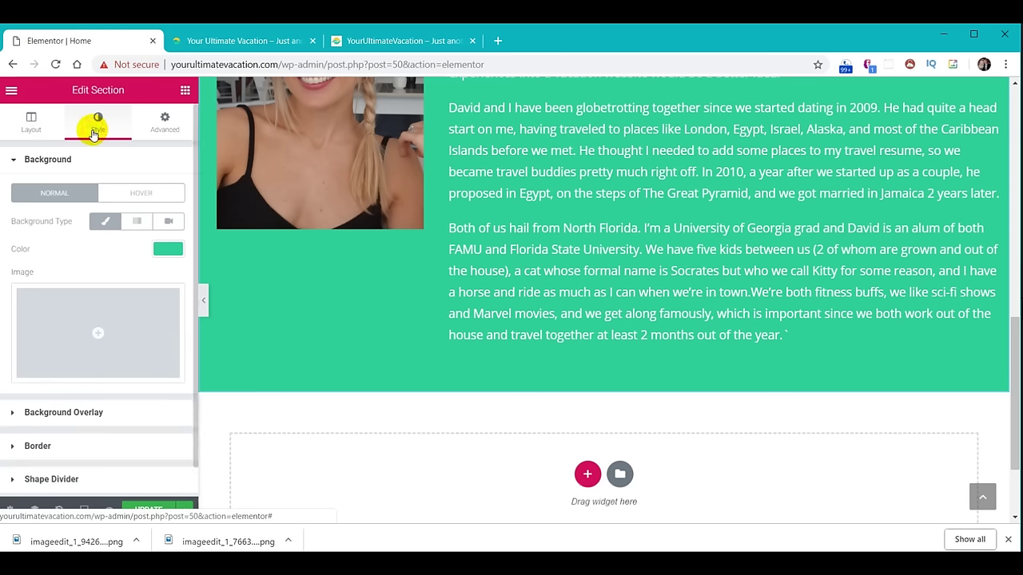
{"action": "scroll", "coordinate": [101, 269], "scroll_direction": "down", "scroll_amount": 1}
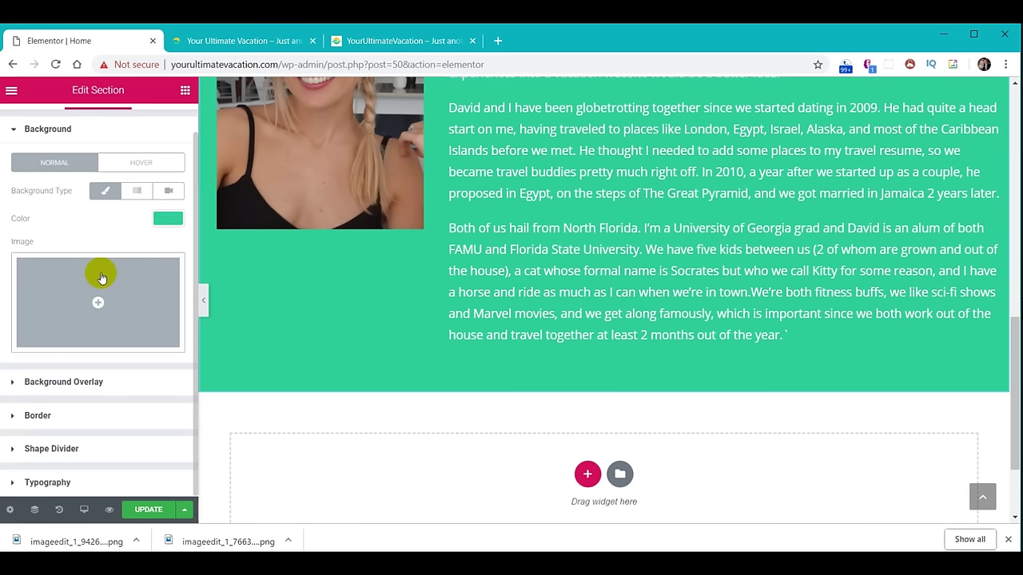
{"action": "left_click", "coordinate": [65, 450]}
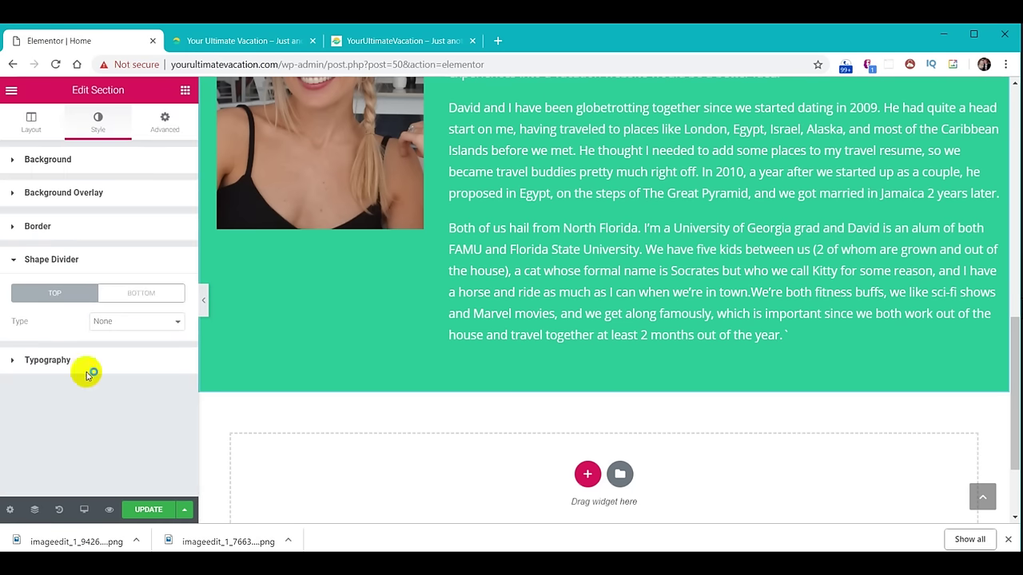
{"action": "left_click", "coordinate": [150, 323]}
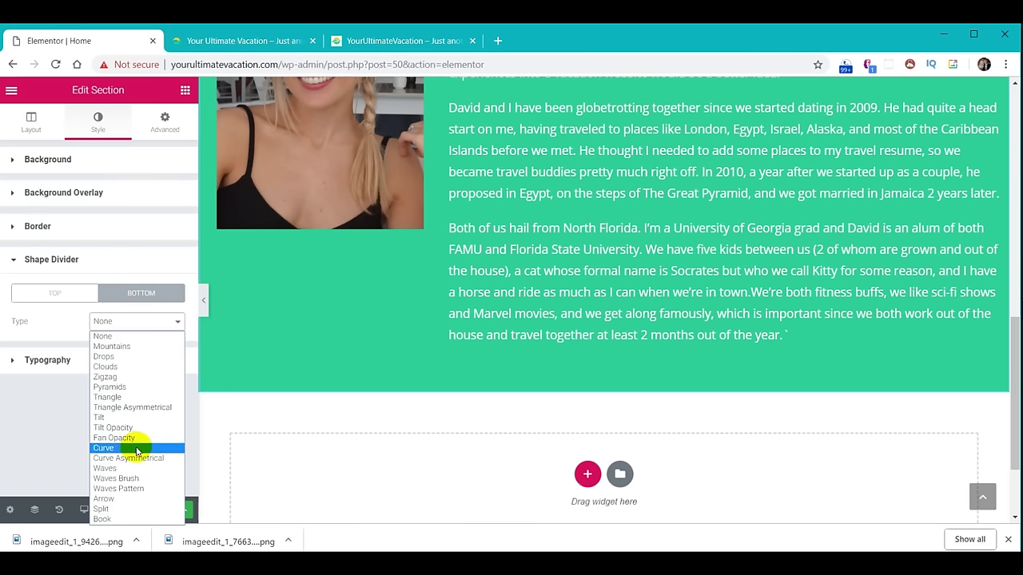
{"action": "left_click", "coordinate": [116, 479]}
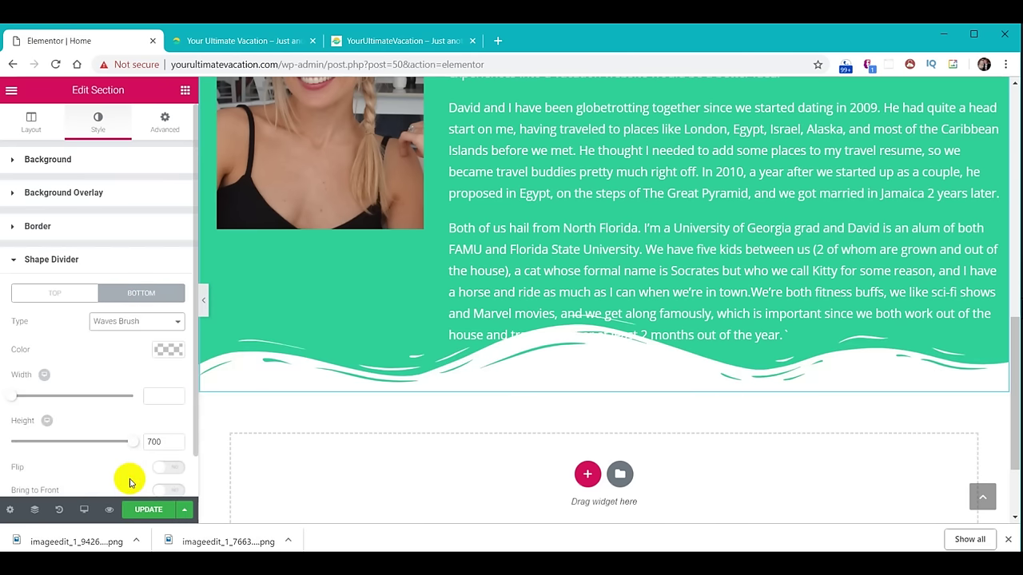
{"action": "left_click", "coordinate": [410, 41]}
{"action": "scroll", "coordinate": [587, 334], "scroll_direction": "down", "scroll_amount": 1}
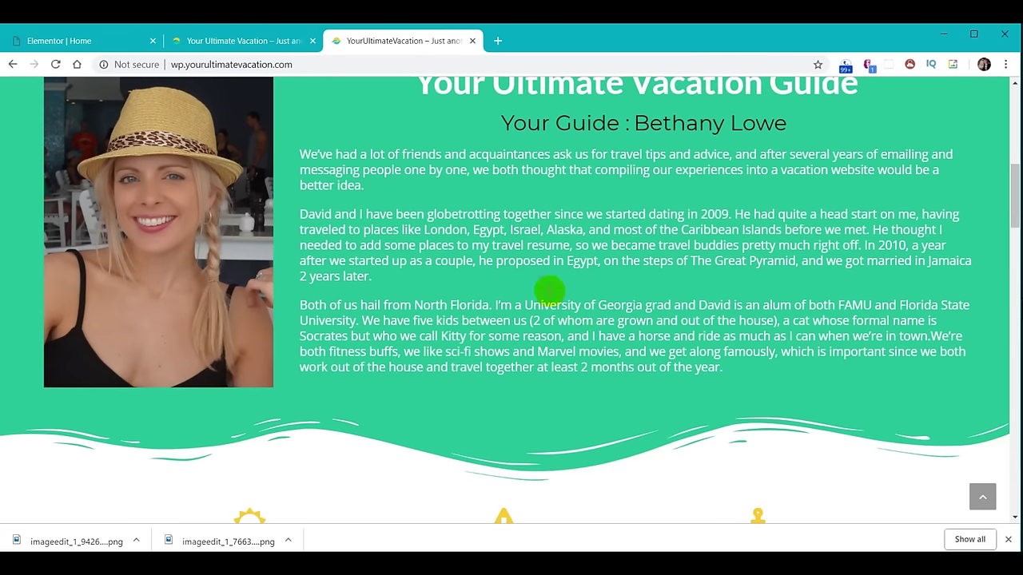
{"action": "left_click", "coordinate": [107, 40]}
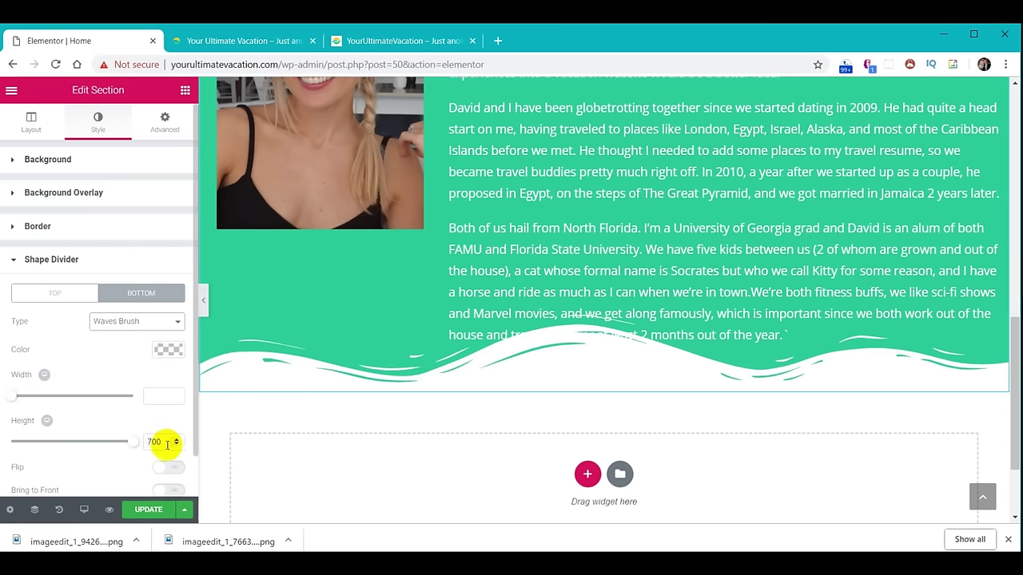
Set the divider height to 60 and the section's bottom padding to 70 px, then update the page.
{"action": "left_click_drag", "start_coordinate": [166, 440], "coordinate": [138, 437]}
{"action": "type", "text": "60"}
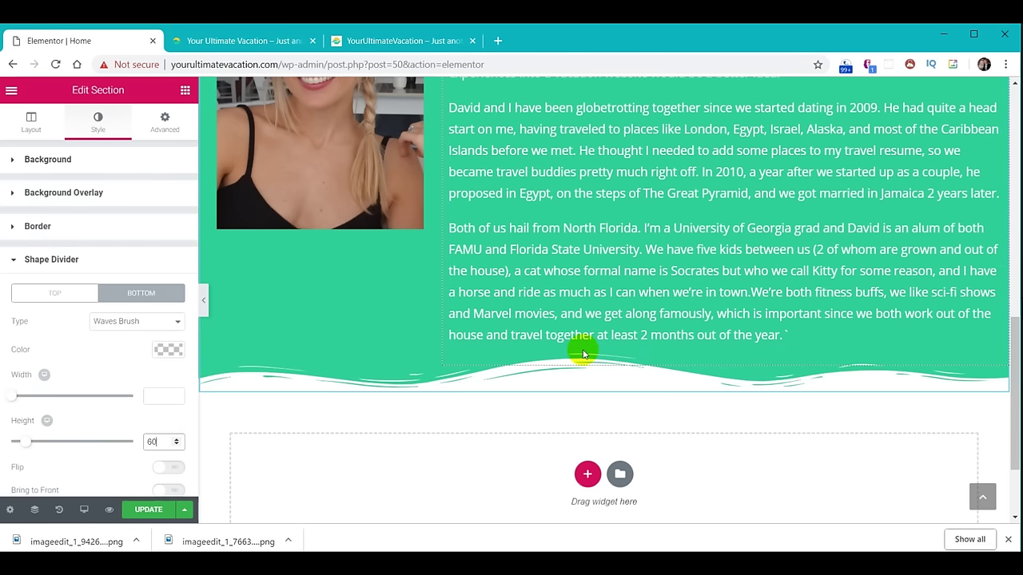
{"action": "left_click", "coordinate": [165, 124]}
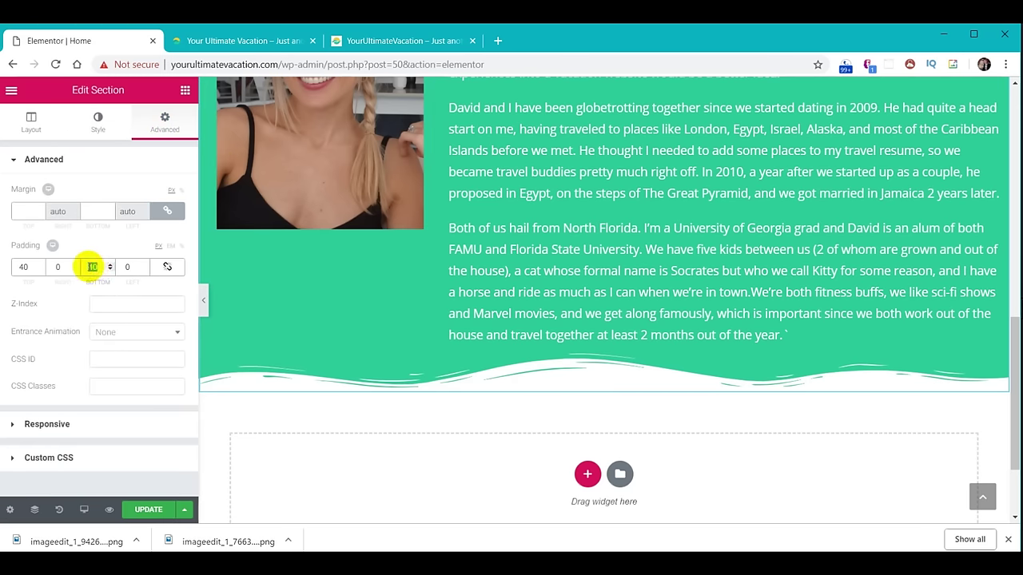
{"action": "type", "text": "60"}
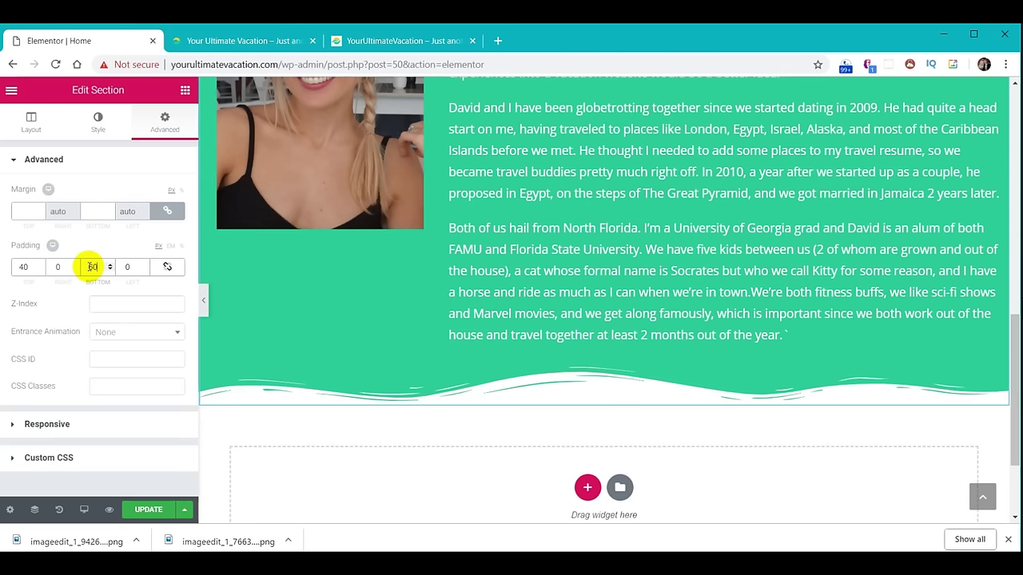
{"action": "left_click_drag", "start_coordinate": [97, 266], "coordinate": [78, 272]}
{"action": "type", "text": "70"}
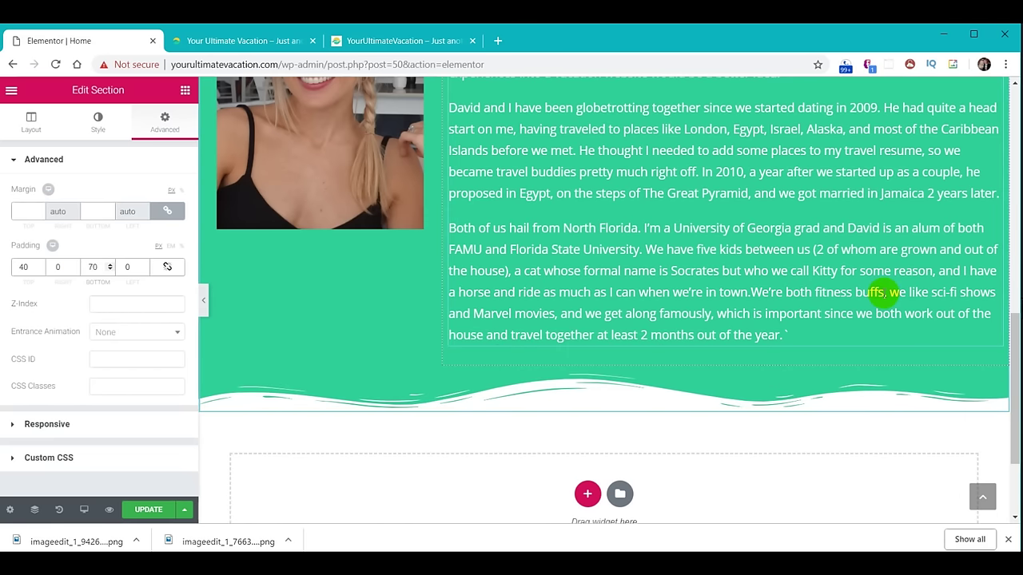
{"action": "scroll", "coordinate": [875, 328], "scroll_direction": "up", "scroll_amount": 3}
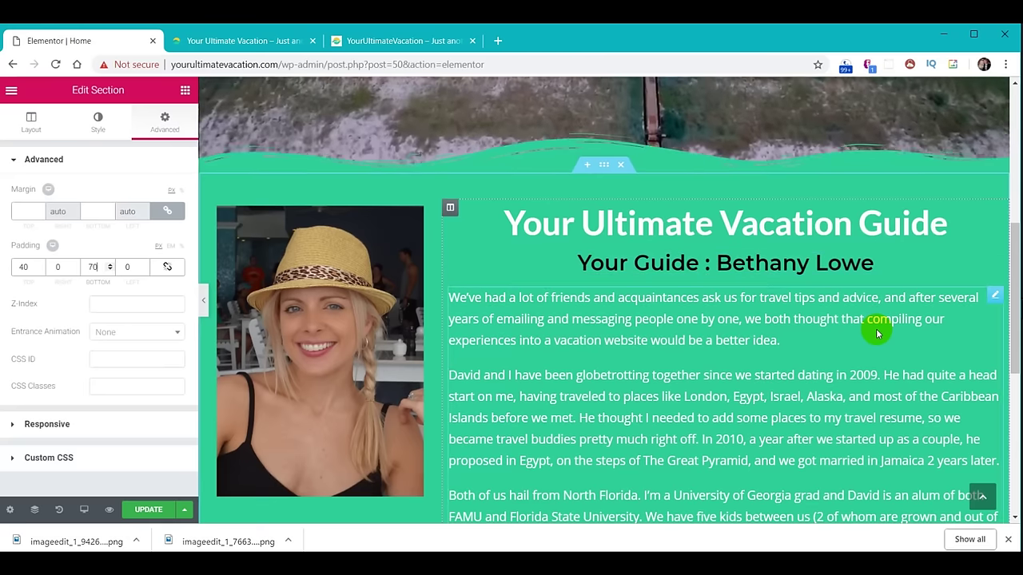
{"action": "left_click", "coordinate": [160, 512]}
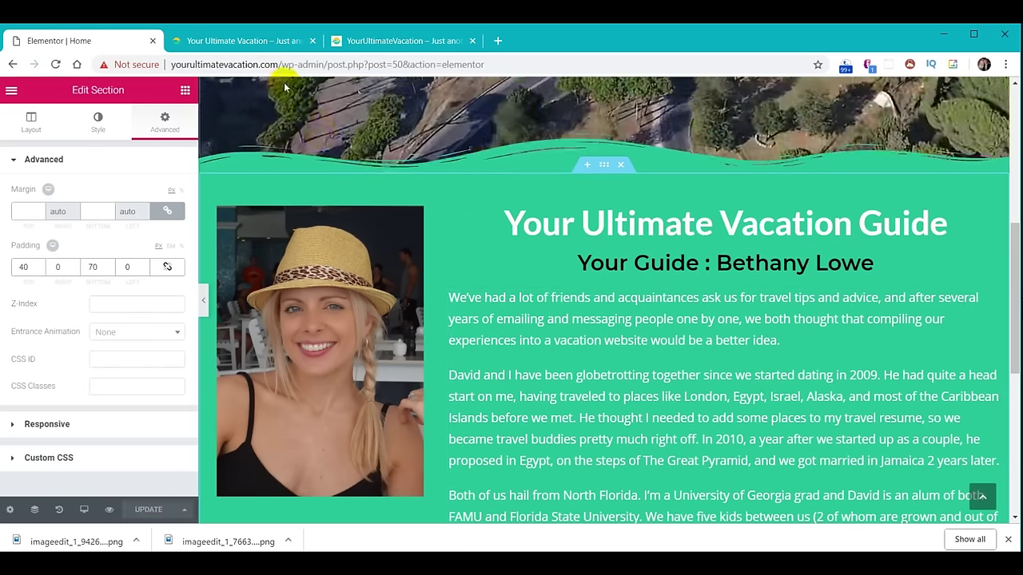
Reload the live homepage, scroll to the lowered wave divider, then switch to the reference site.
{"action": "left_click", "coordinate": [255, 43]}
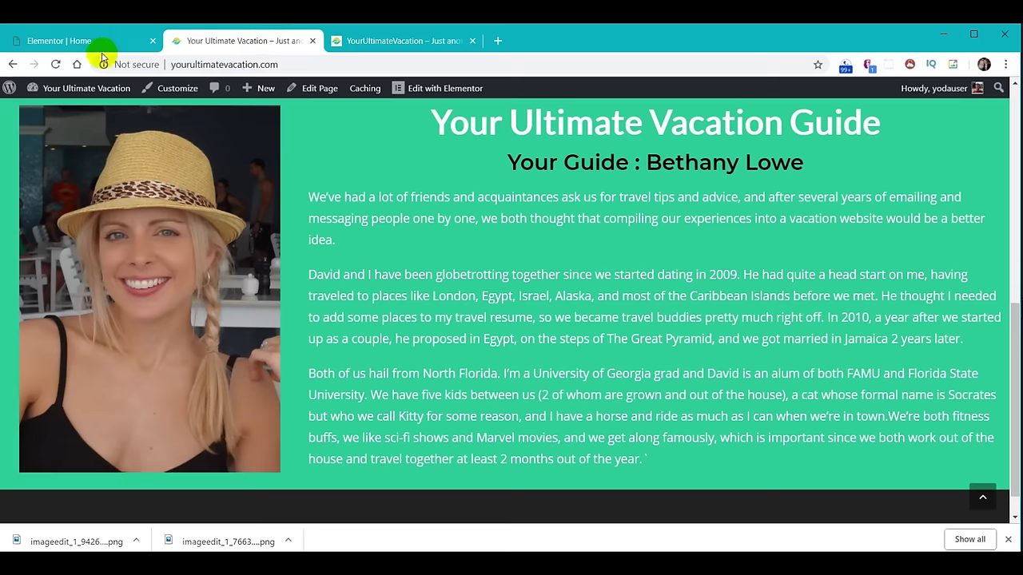
{"action": "left_click", "coordinate": [54, 64]}
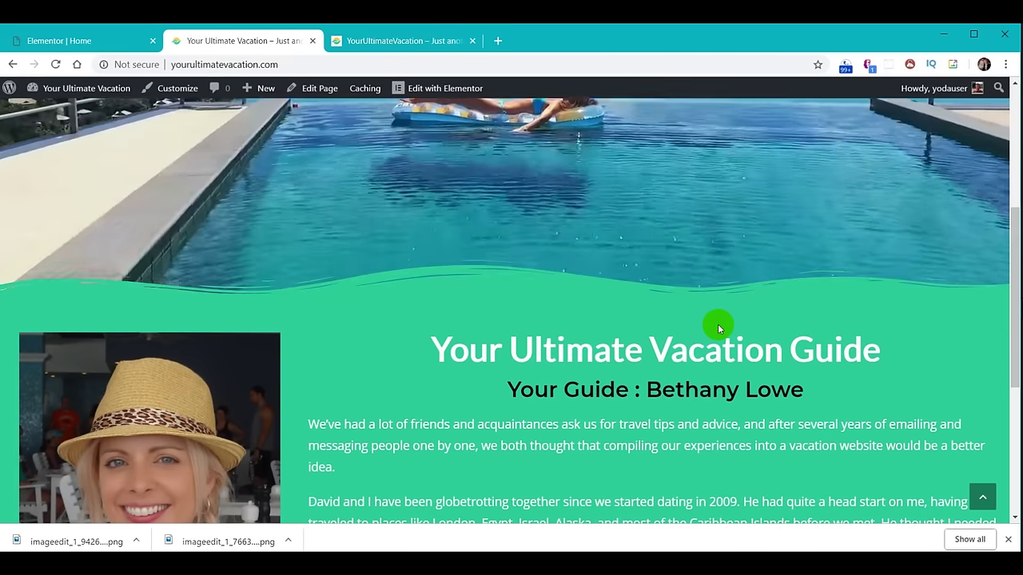
{"action": "scroll", "coordinate": [718, 324], "scroll_direction": "down", "scroll_amount": 4}
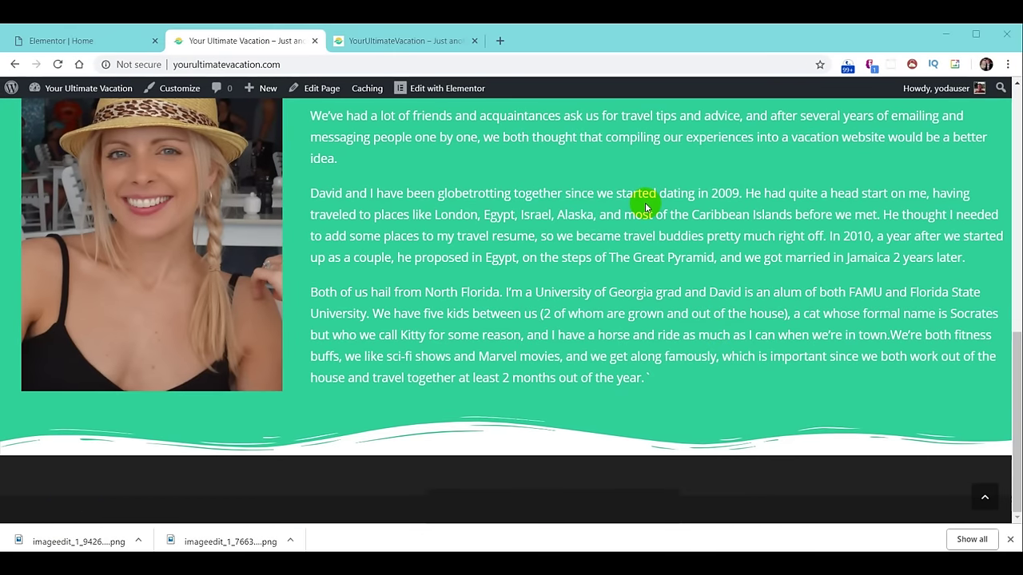
{"action": "left_click", "coordinate": [400, 41]}
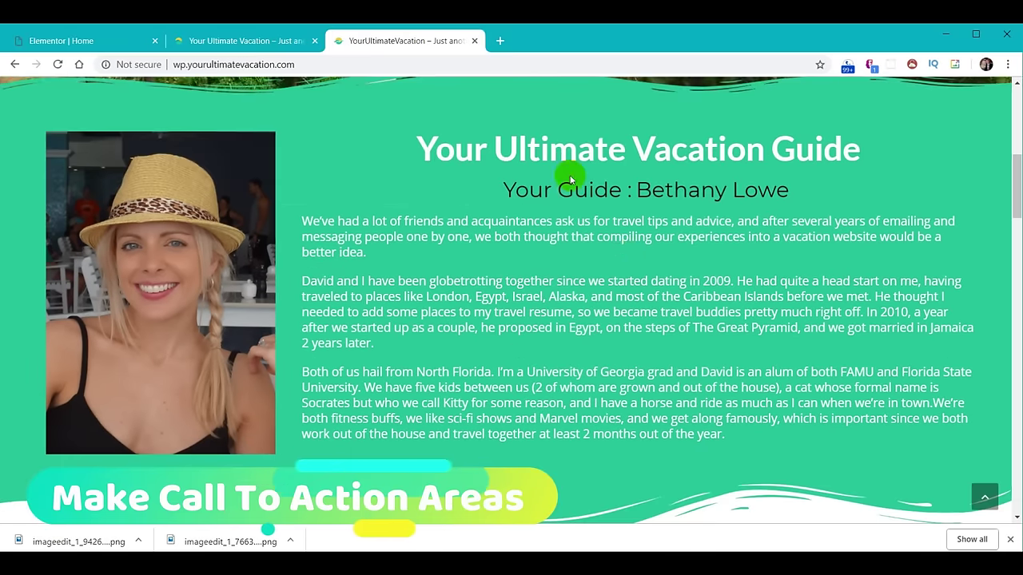
Scroll the reference page down to its Destinations, Travel Tips and Cruises row.
{"action": "scroll", "coordinate": [627, 258], "scroll_direction": "down", "scroll_amount": 4}
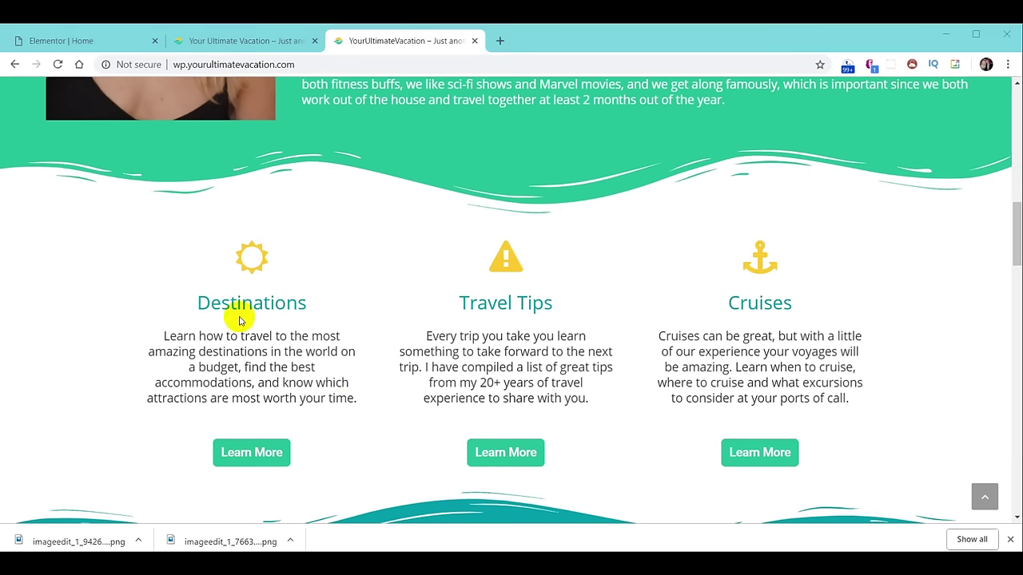
Back in the editor, add a new three-column section below the green about section.
{"action": "left_click", "coordinate": [47, 45]}
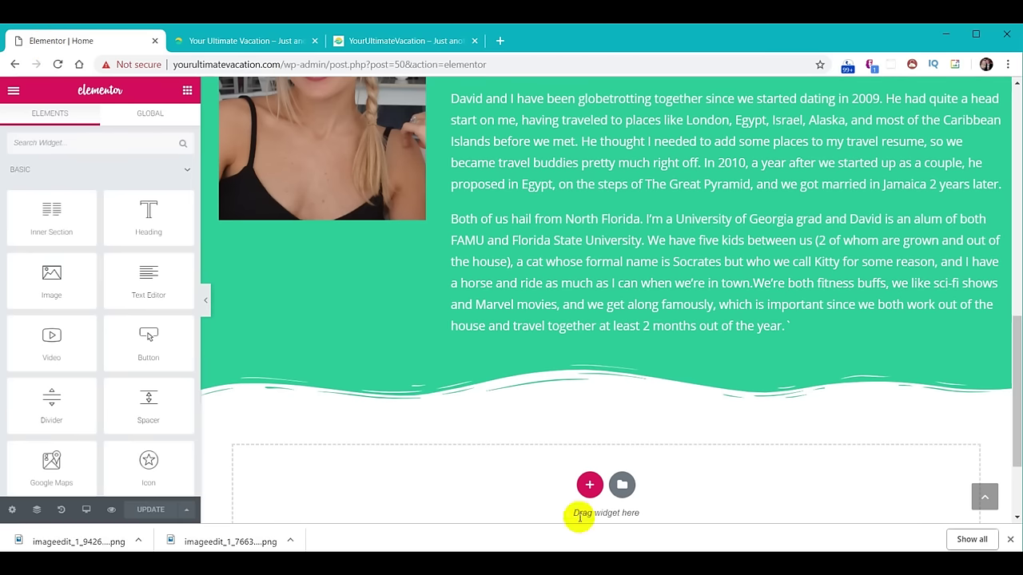
{"action": "left_click", "coordinate": [589, 485]}
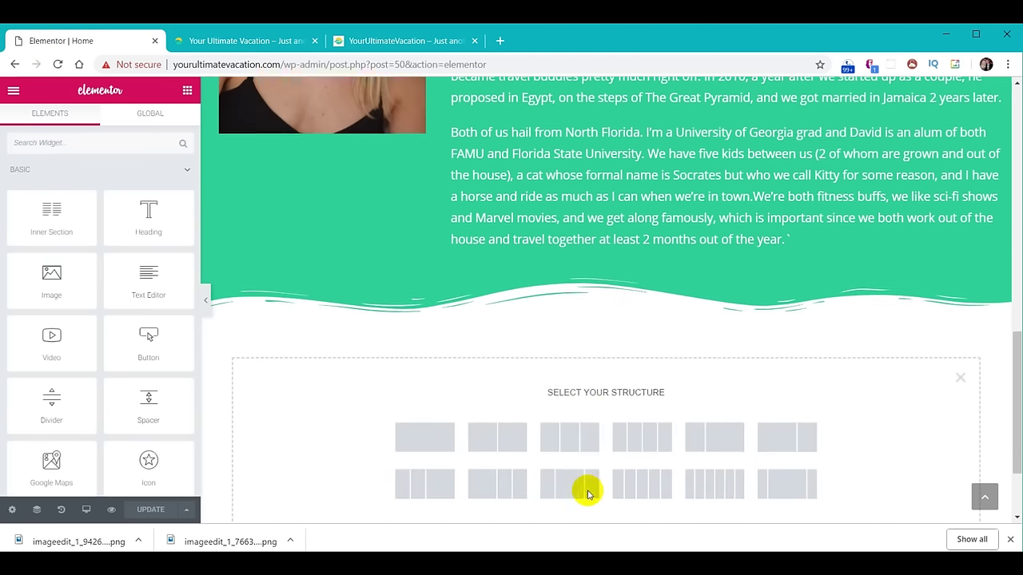
{"action": "left_click", "coordinate": [574, 397]}
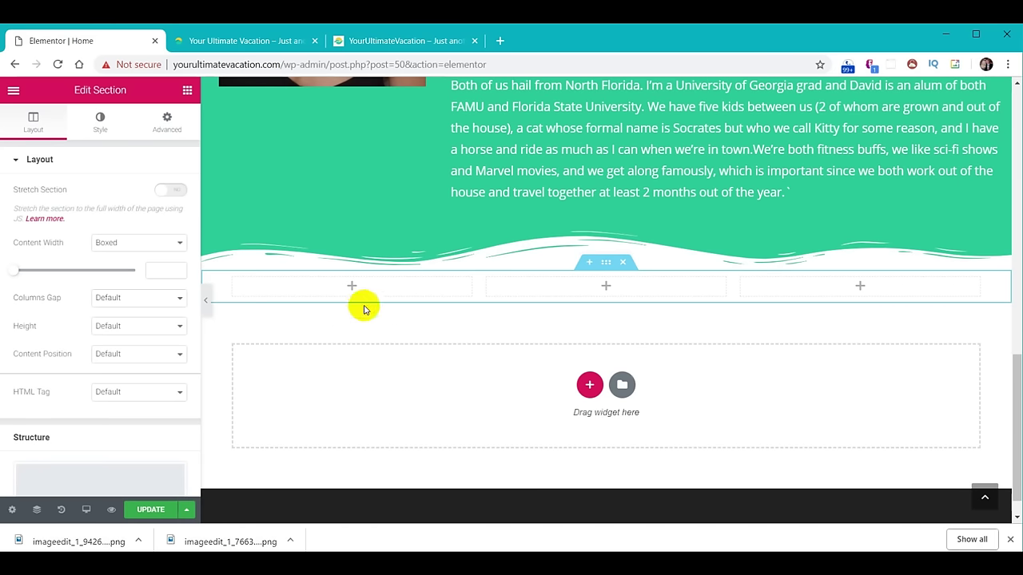
Place an icon box and a centre-aligned button in the first column.
{"action": "left_click", "coordinate": [352, 287]}
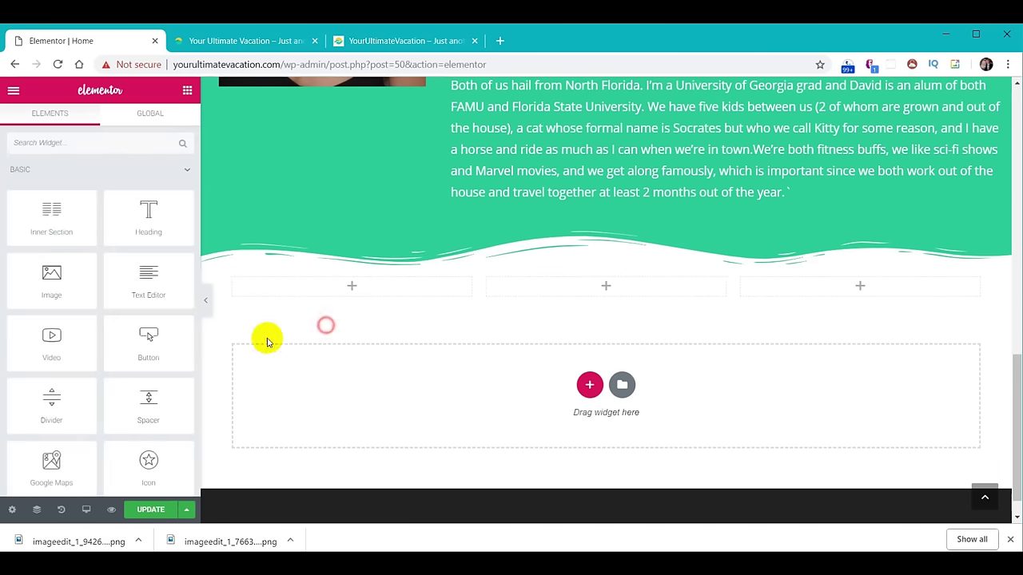
{"action": "scroll", "coordinate": [140, 335], "scroll_direction": "down", "scroll_amount": 1}
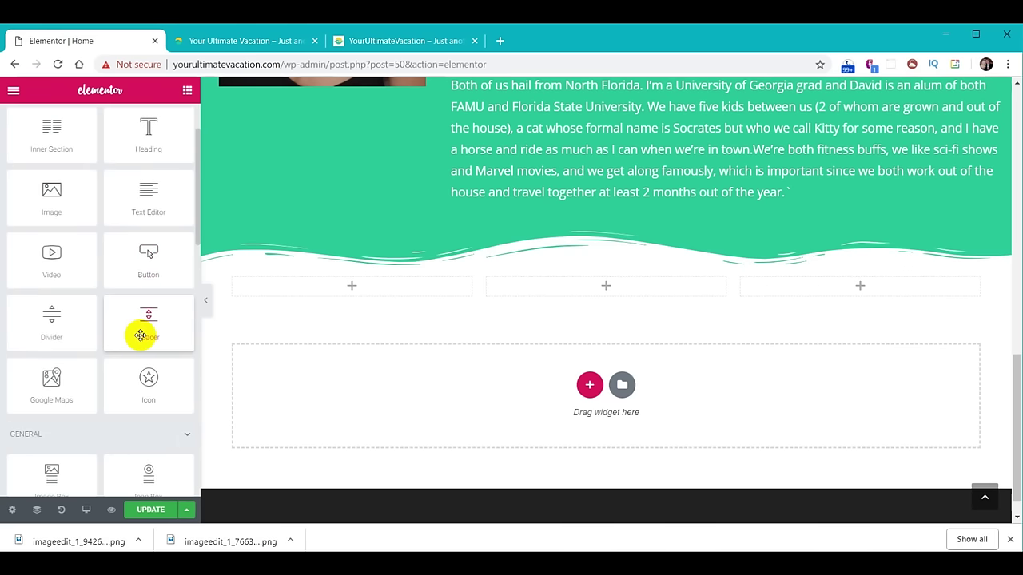
{"action": "scroll", "coordinate": [140, 335], "scroll_direction": "down", "scroll_amount": 2}
{"action": "left_click_drag", "start_coordinate": [152, 317], "coordinate": [349, 282]}
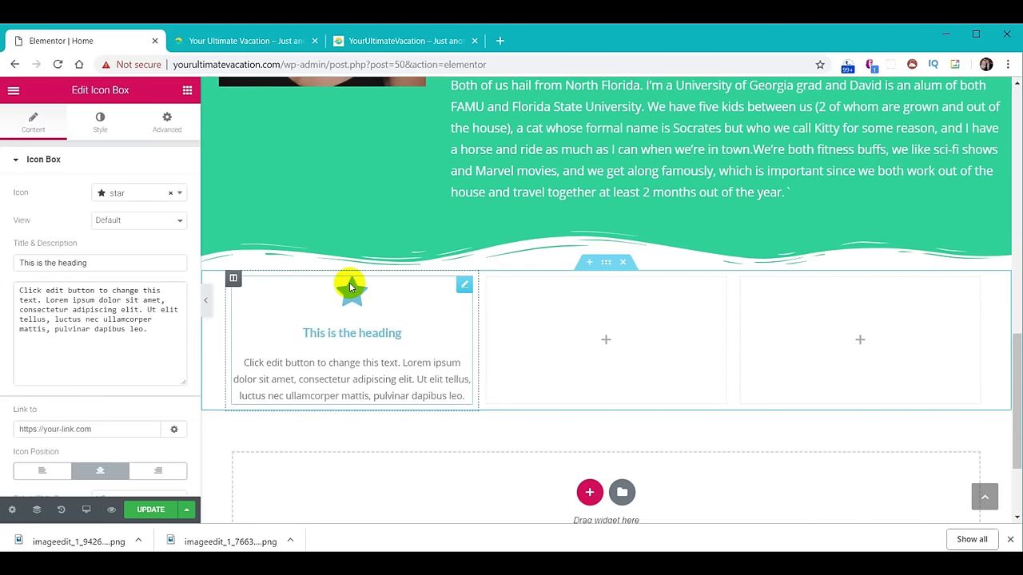
{"action": "left_click", "coordinate": [187, 94]}
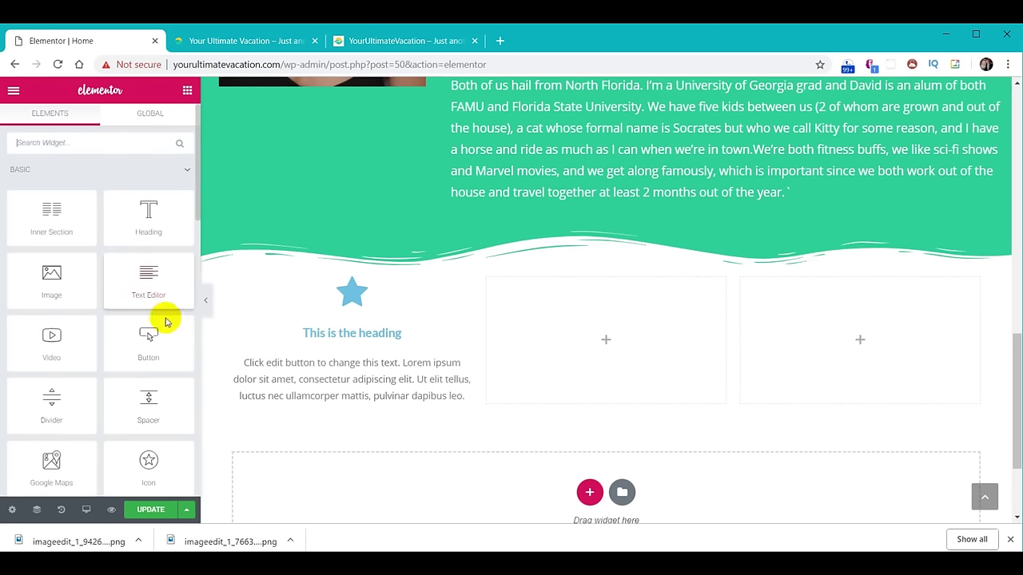
{"action": "left_click_drag", "start_coordinate": [149, 338], "coordinate": [354, 401]}
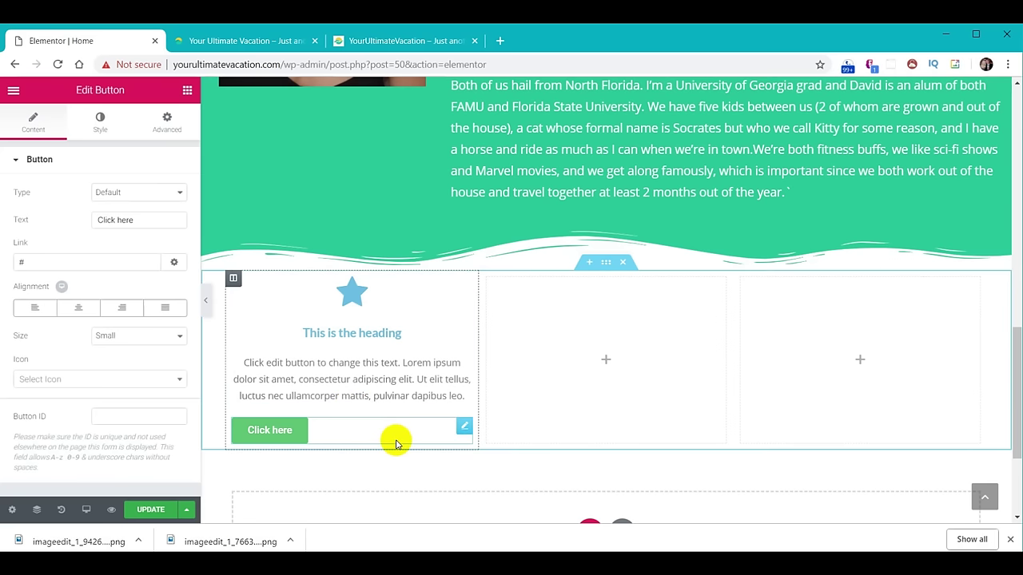
{"action": "left_click", "coordinate": [78, 310]}
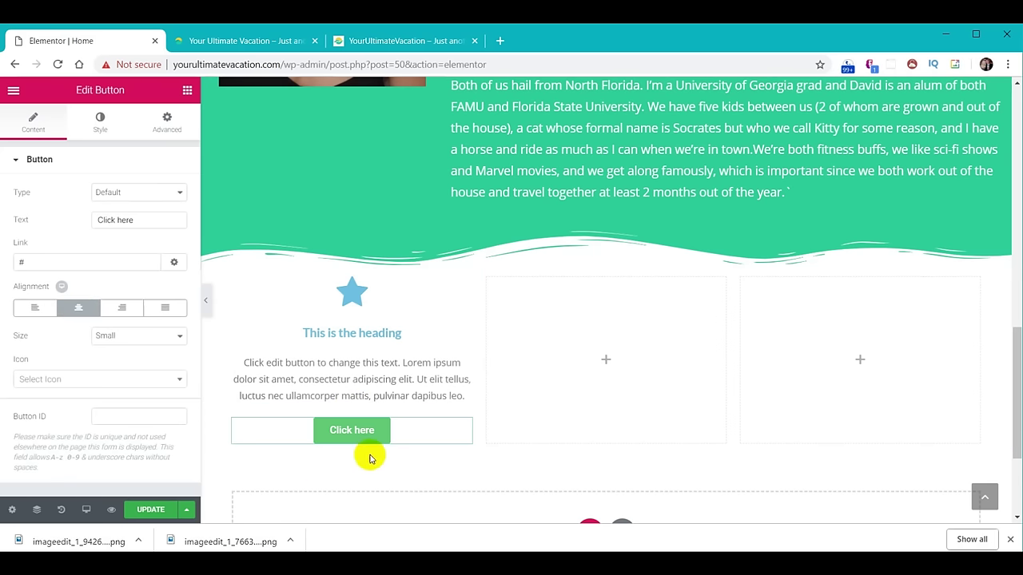
{"action": "left_click", "coordinate": [409, 361]}
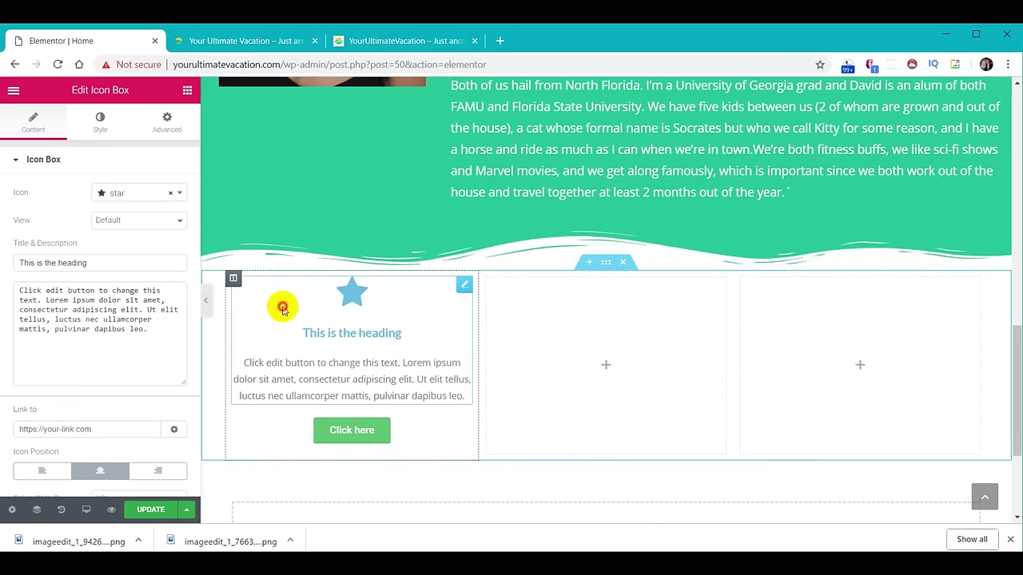
Give the icon box a sun-o icon, the title 'Destinations' and the pasted destinations description.
{"action": "left_click", "coordinate": [120, 195]}
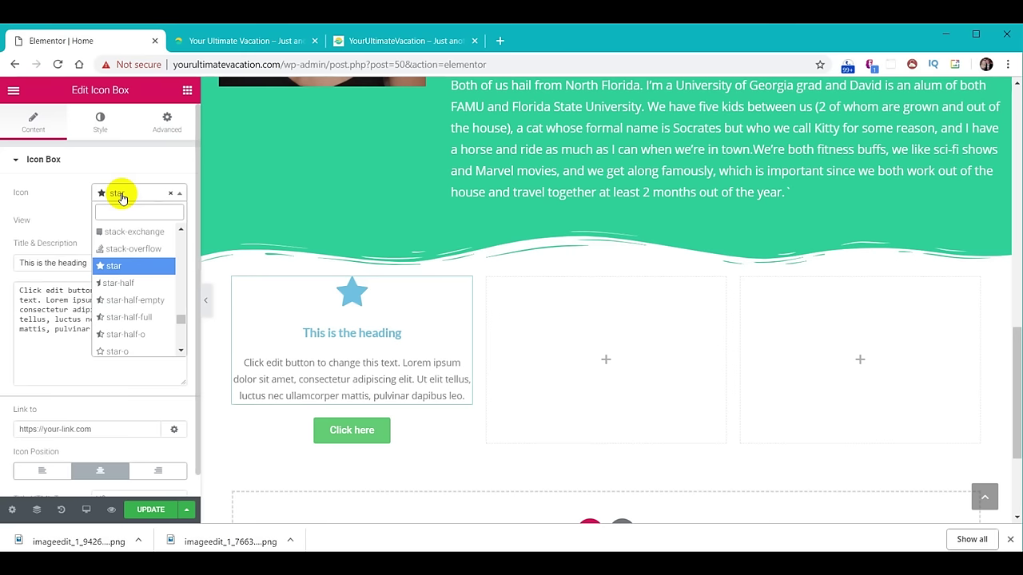
{"action": "type", "text": "sun"}
{"action": "left_click", "coordinate": [128, 230]}
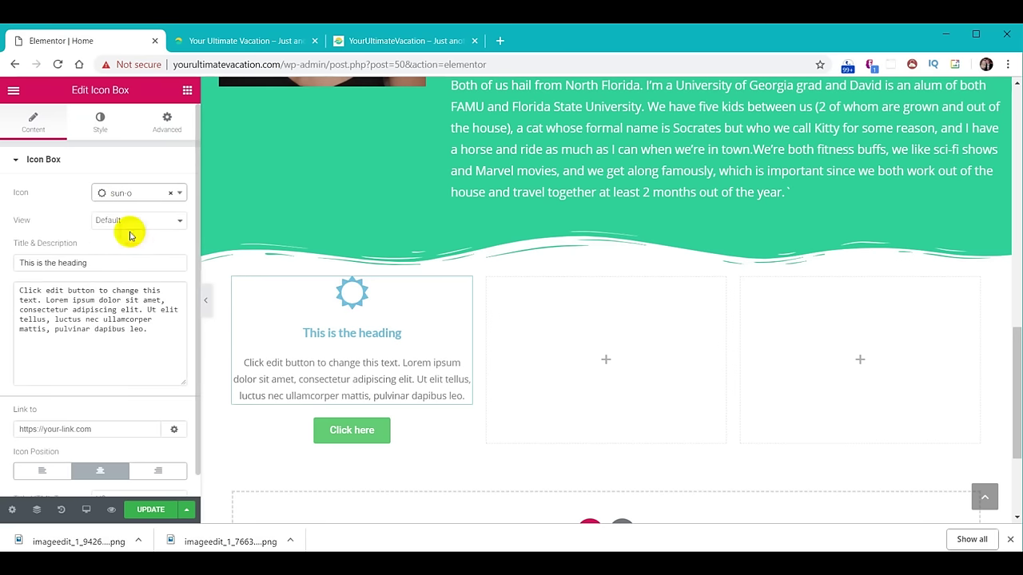
{"action": "left_click_drag", "start_coordinate": [104, 262], "coordinate": [2, 260]}
{"action": "type", "text": "Destinations"}
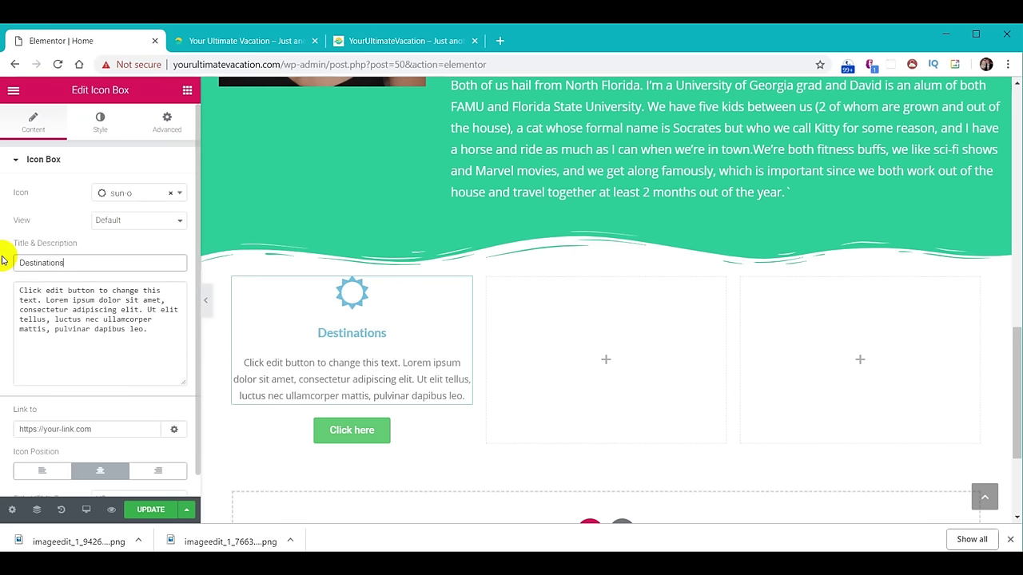
{"action": "left_click_drag", "start_coordinate": [147, 330], "coordinate": [17, 281]}
{"action": "type", "text": "Learn how to travel to the most amazing destinations in the world on a budget, find the best accommodations, and know which attractions are most worth your time."}
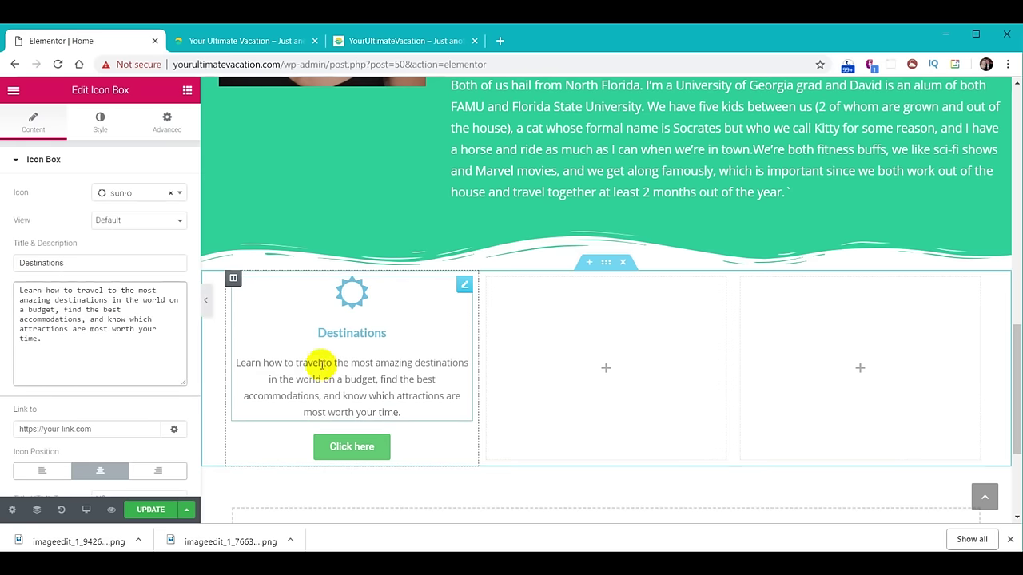
{"action": "left_click", "coordinate": [100, 124]}
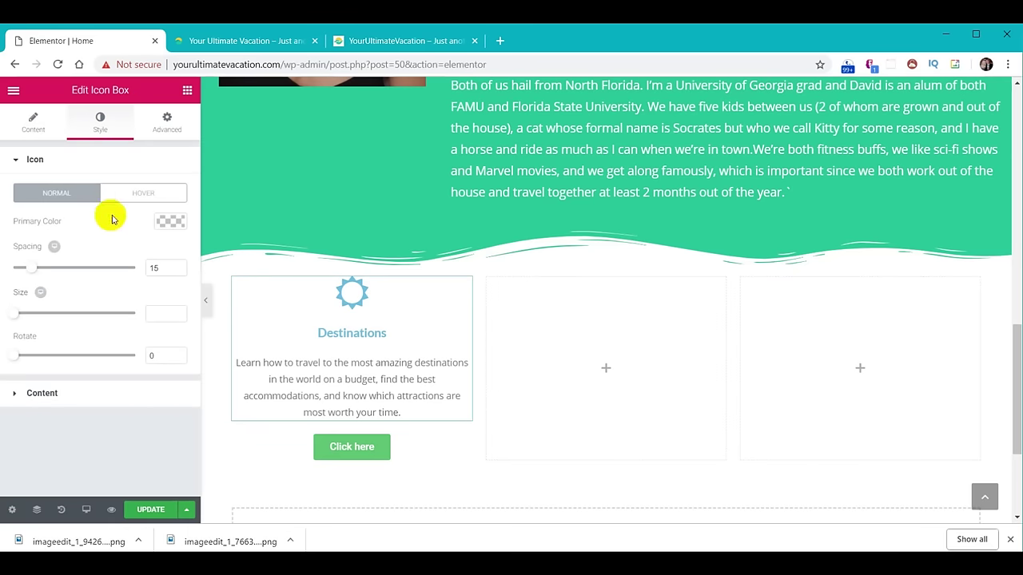
Colour the icon yellow #f9cc29 and the title teal #01abaa.
{"action": "left_click", "coordinate": [171, 224]}
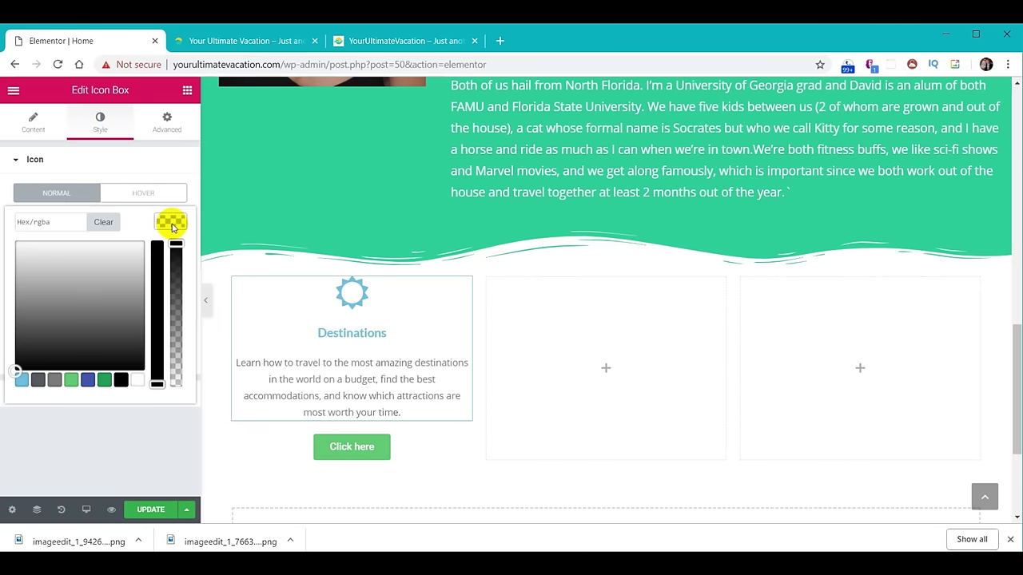
{"action": "left_click", "coordinate": [44, 222]}
{"action": "type", "text": "#f9cc29"}
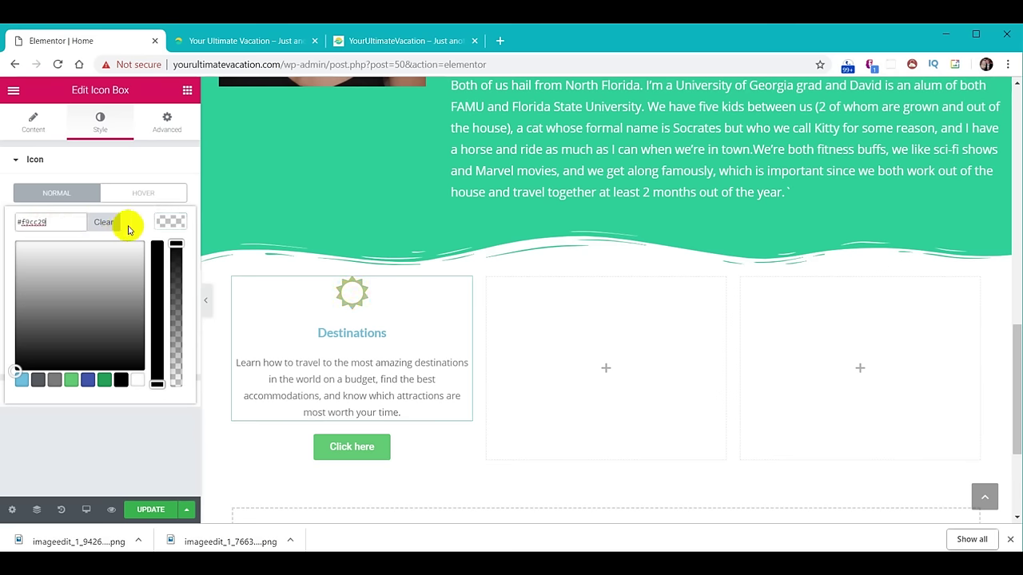
{"action": "left_click", "coordinate": [163, 225]}
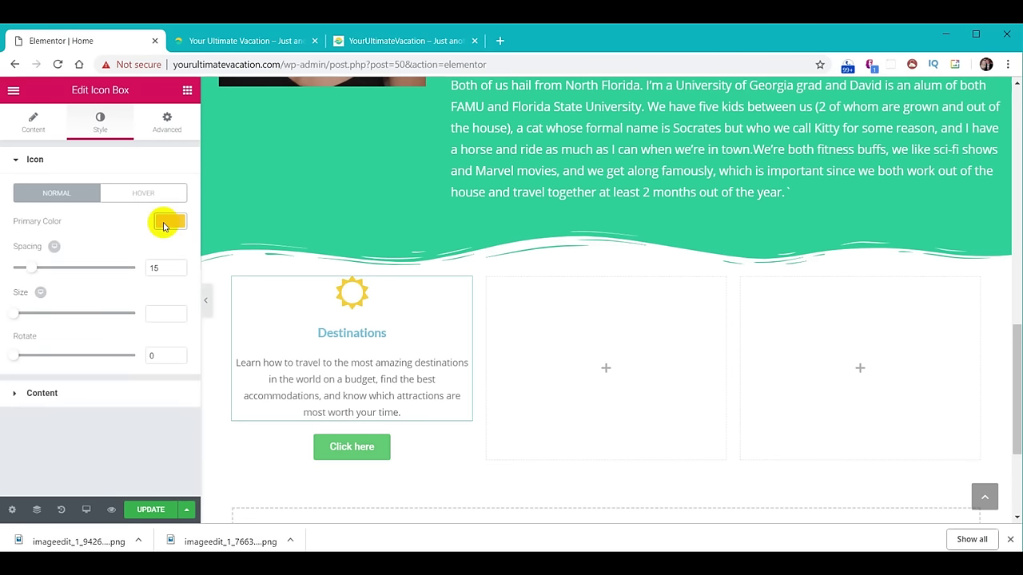
{"action": "left_click", "coordinate": [36, 394]}
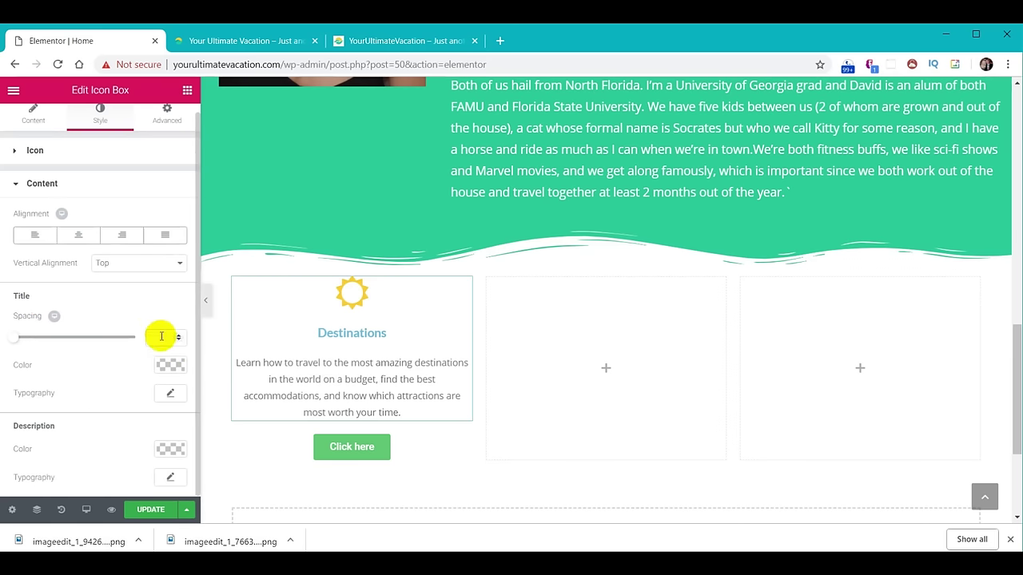
{"action": "left_click", "coordinate": [167, 366]}
{"action": "left_click", "coordinate": [40, 365]}
{"action": "type", "text": "#01abaa"}
{"action": "scroll", "coordinate": [77, 383], "scroll_direction": "down", "scroll_amount": 1}
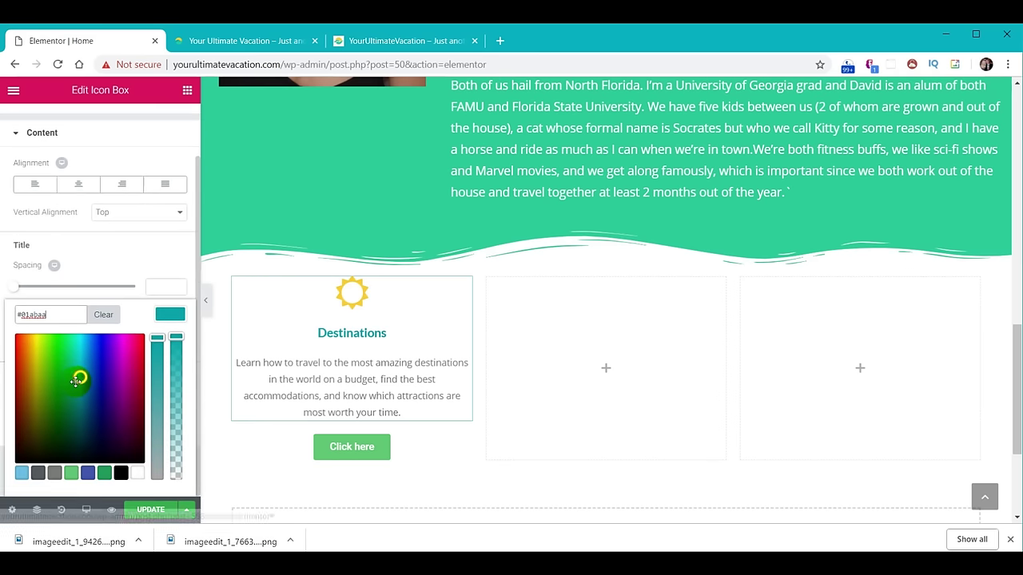
{"action": "left_click", "coordinate": [169, 316]}
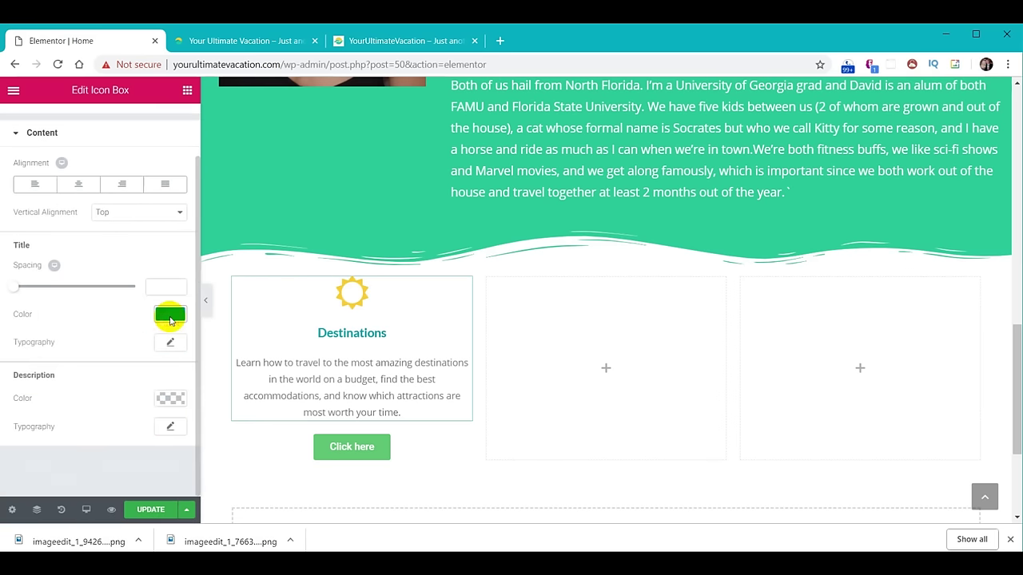
Set the title font size to 28 and the description font size to 18.
{"action": "left_click", "coordinate": [171, 343]}
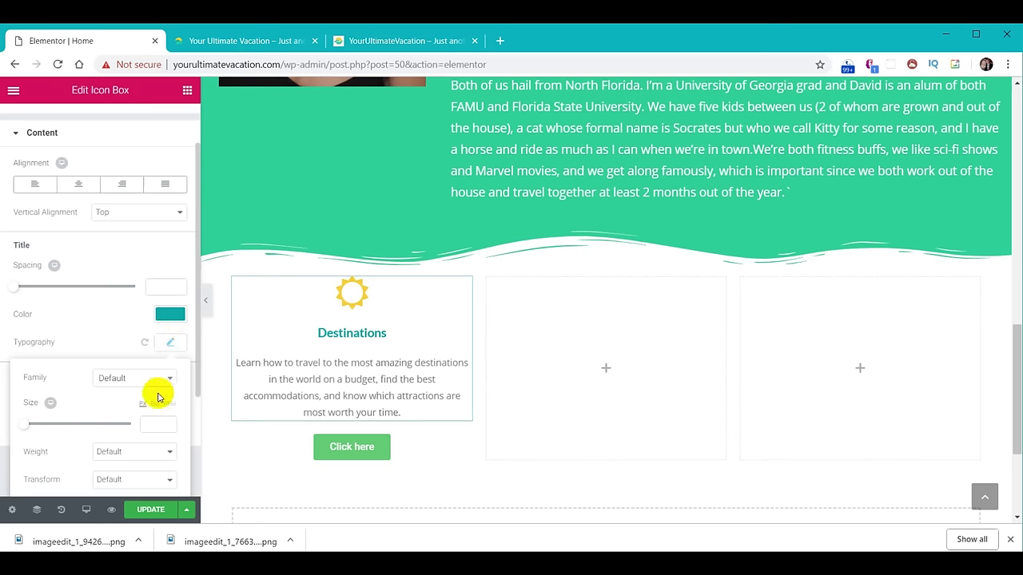
{"action": "left_click", "coordinate": [145, 423]}
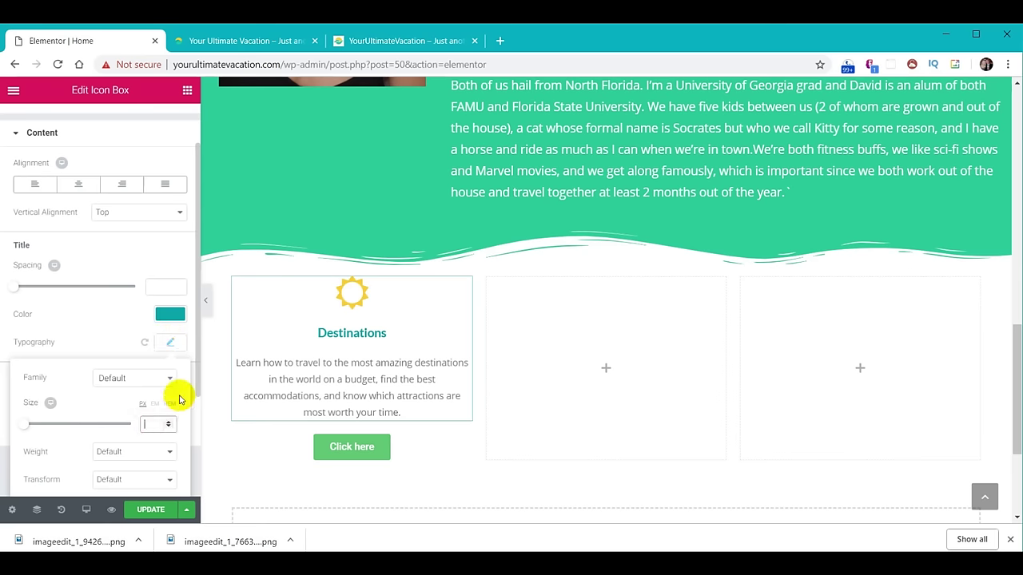
{"action": "type", "text": "28"}
{"action": "left_click", "coordinate": [171, 342]}
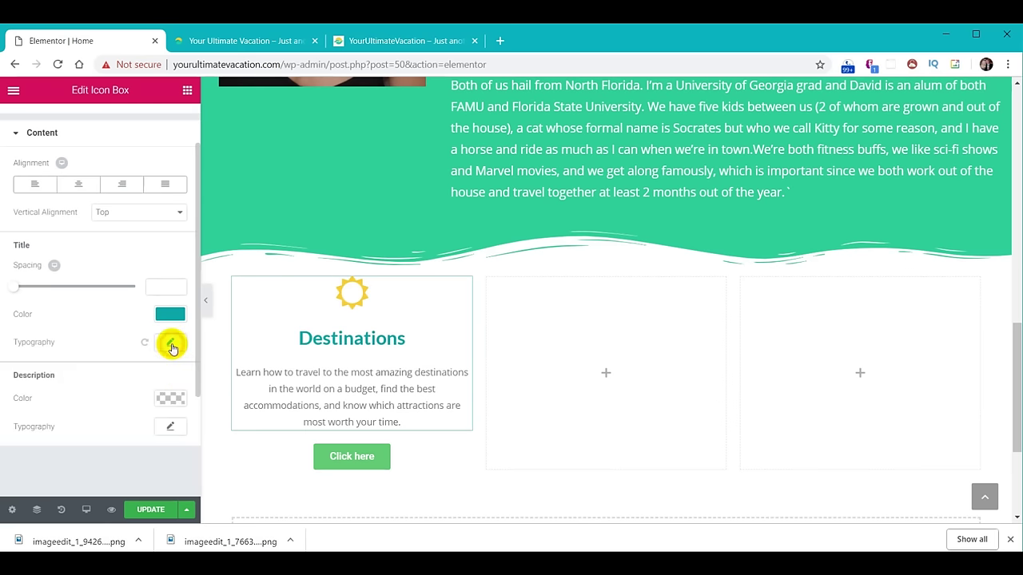
{"action": "left_click", "coordinate": [169, 425]}
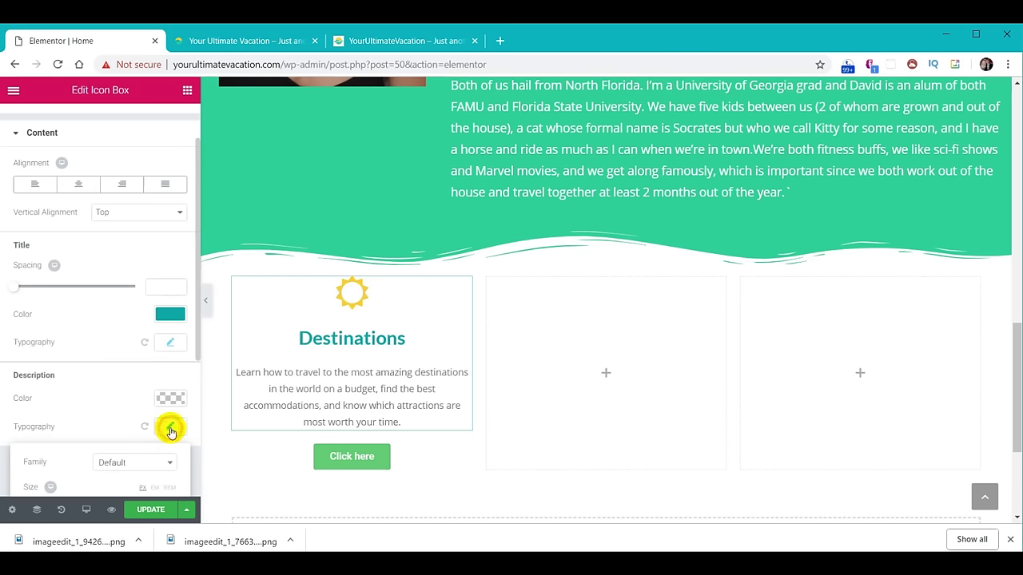
{"action": "scroll", "coordinate": [84, 356], "scroll_direction": "down", "scroll_amount": 2}
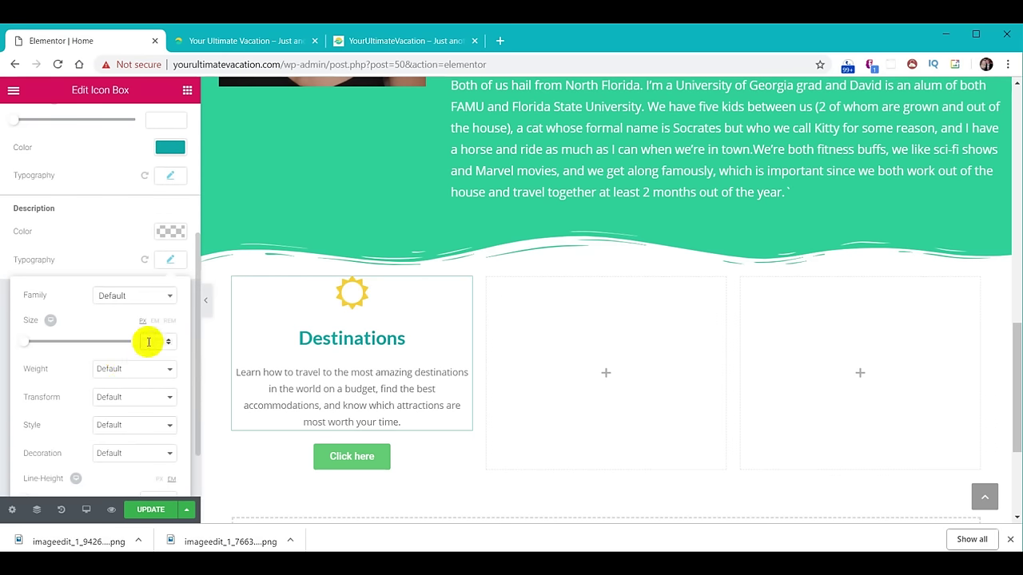
{"action": "left_click", "coordinate": [146, 343]}
{"action": "type", "text": "18"}
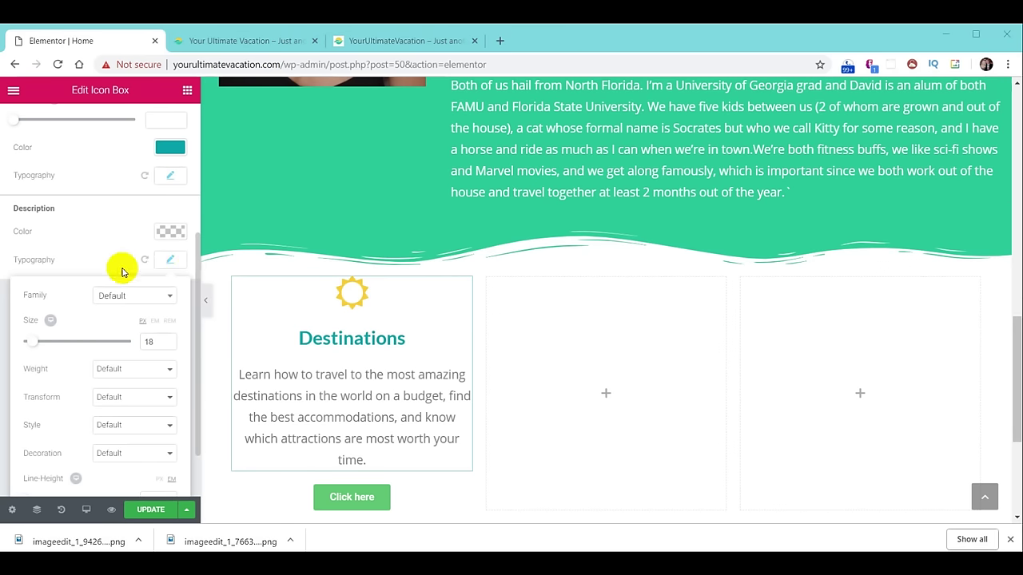
{"action": "left_click", "coordinate": [171, 261]}
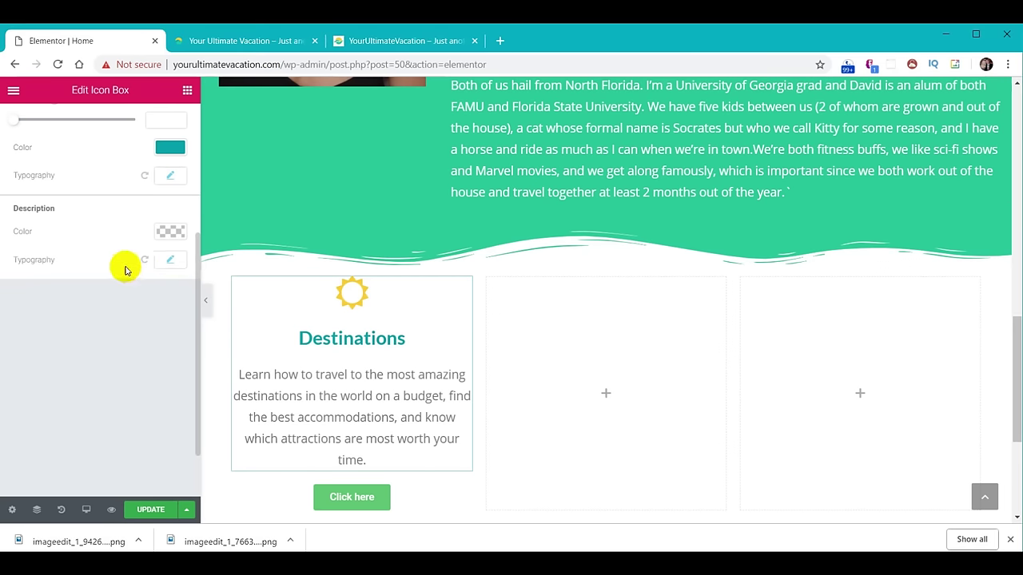
Pad the icon box by 20 px on every side.
{"action": "scroll", "coordinate": [125, 272], "scroll_direction": "up", "scroll_amount": 3}
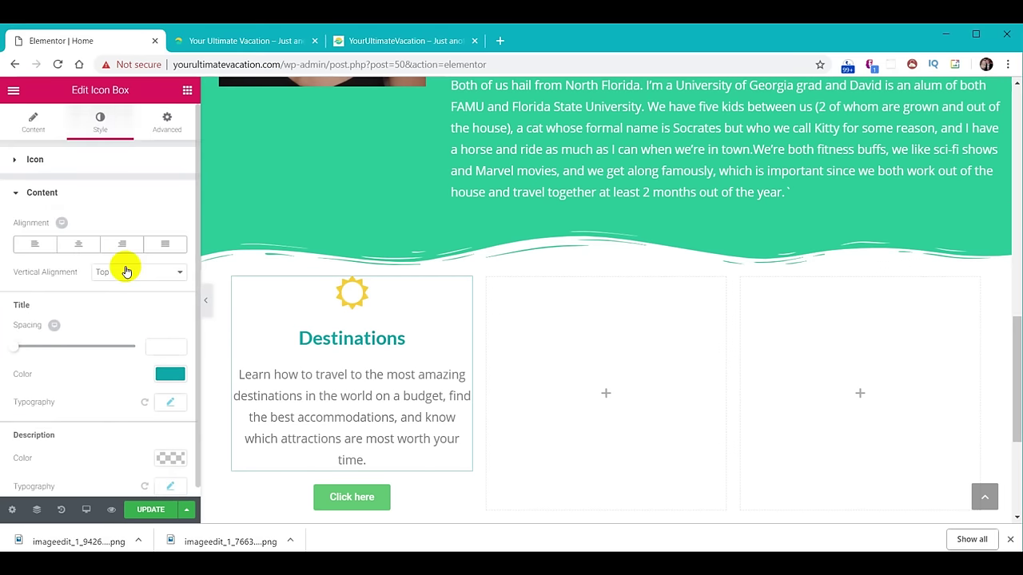
{"action": "left_click", "coordinate": [166, 121]}
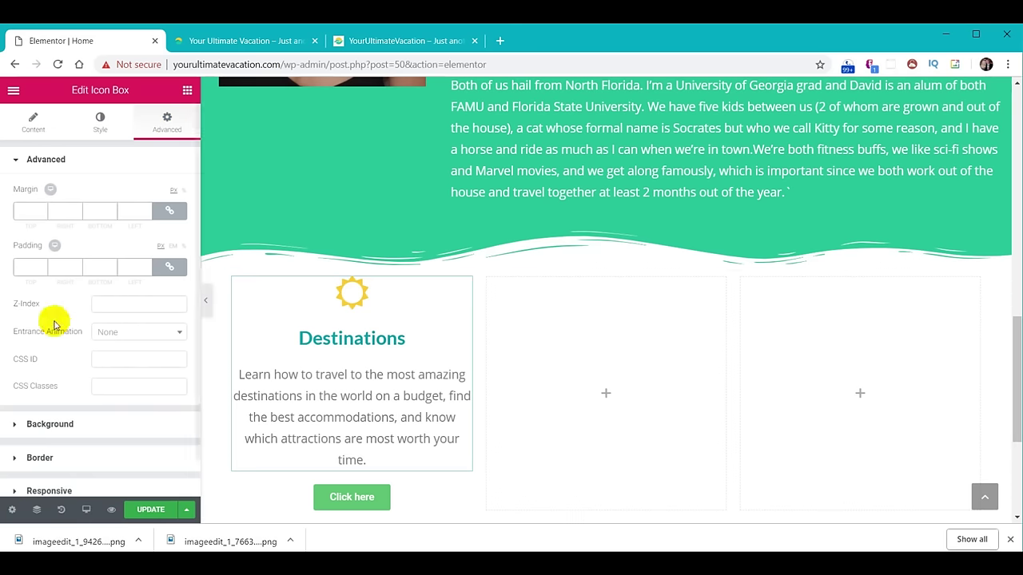
{"action": "left_click", "coordinate": [32, 264]}
{"action": "type", "text": "20"}
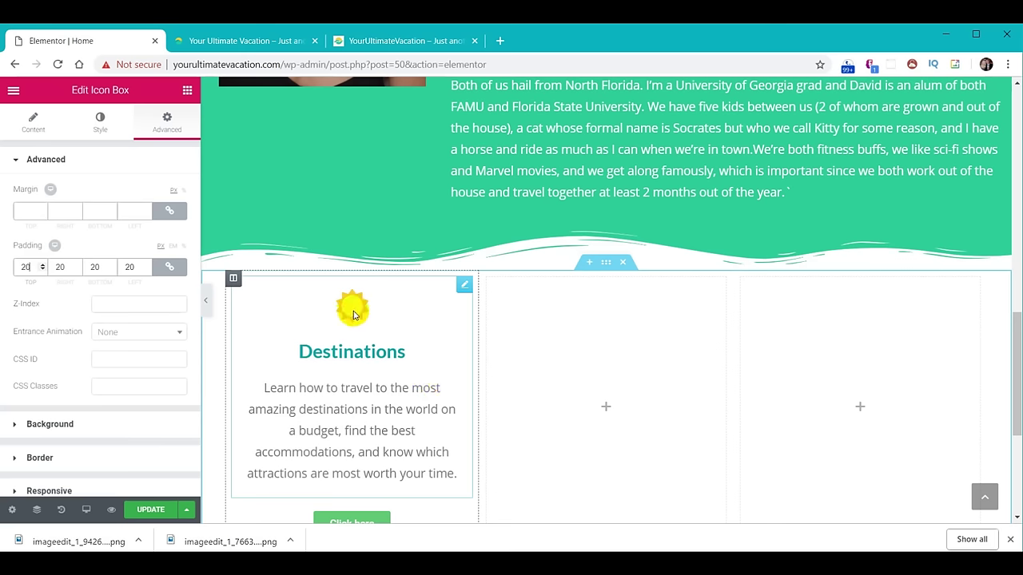
{"action": "left_click", "coordinate": [100, 124]}
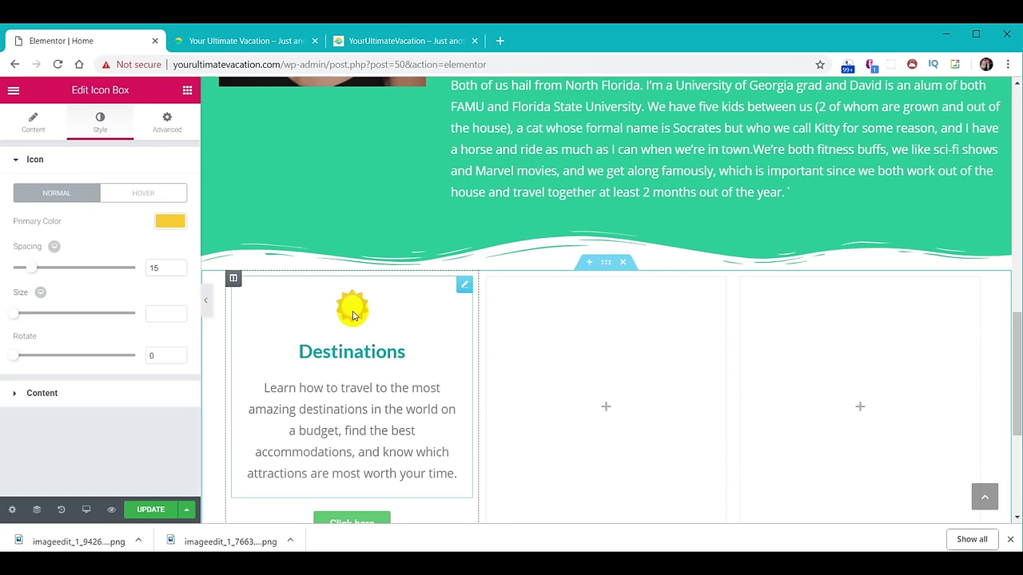
Give the sun icon a Bounce In hover animation.
{"action": "left_click", "coordinate": [145, 195]}
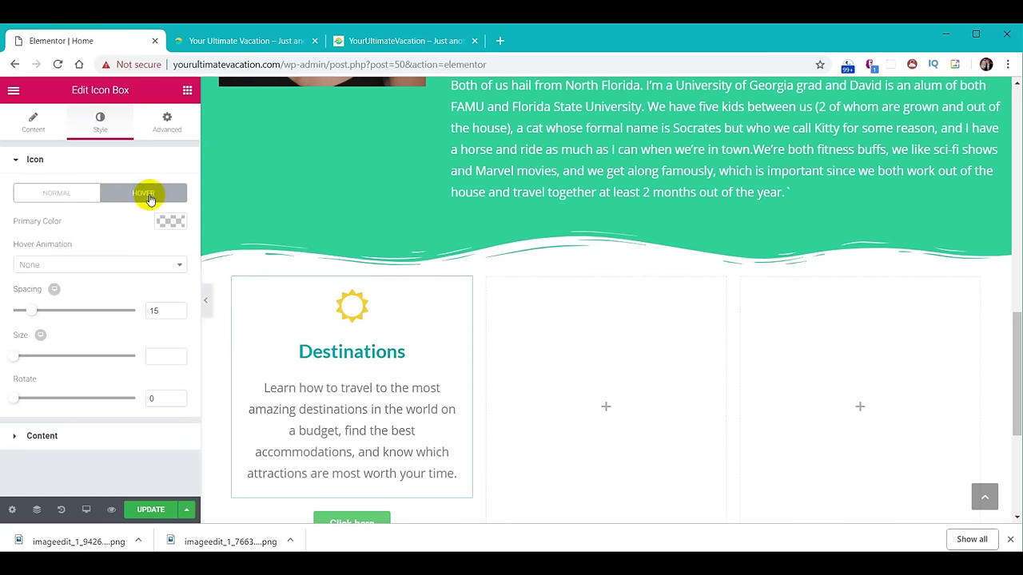
{"action": "left_click", "coordinate": [90, 267]}
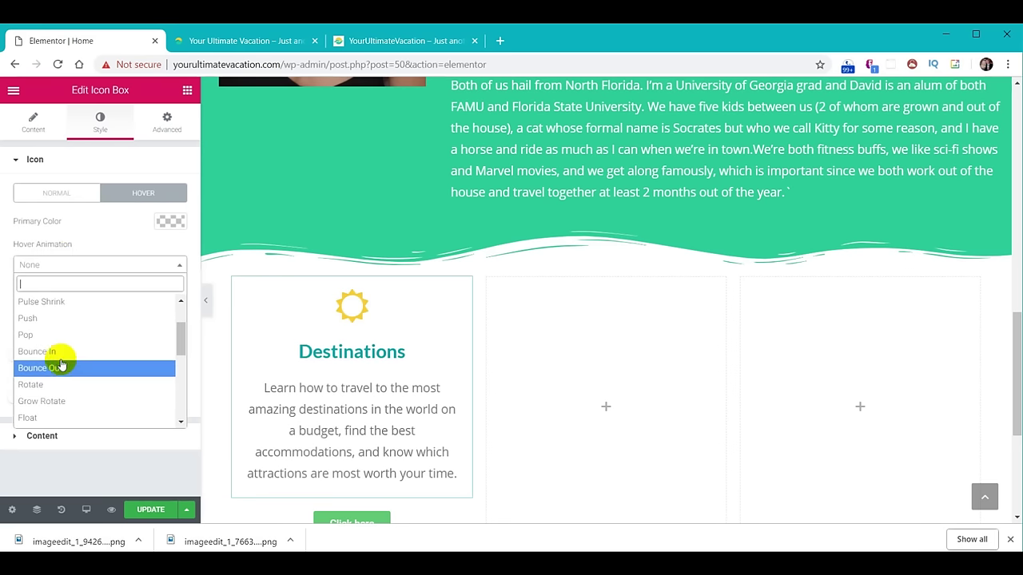
{"action": "left_click", "coordinate": [59, 361]}
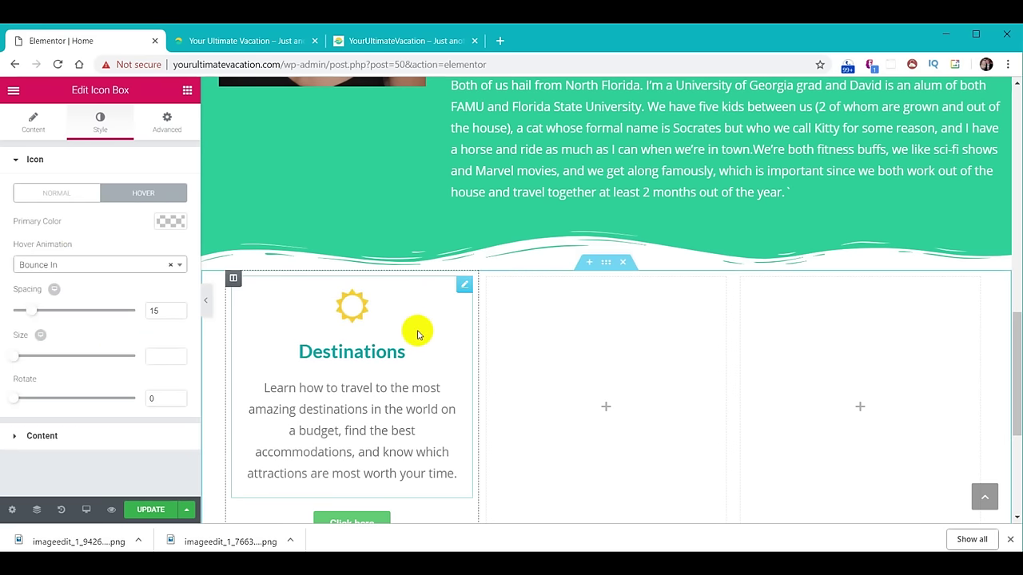
{"action": "scroll", "coordinate": [417, 334], "scroll_direction": "down", "scroll_amount": 1}
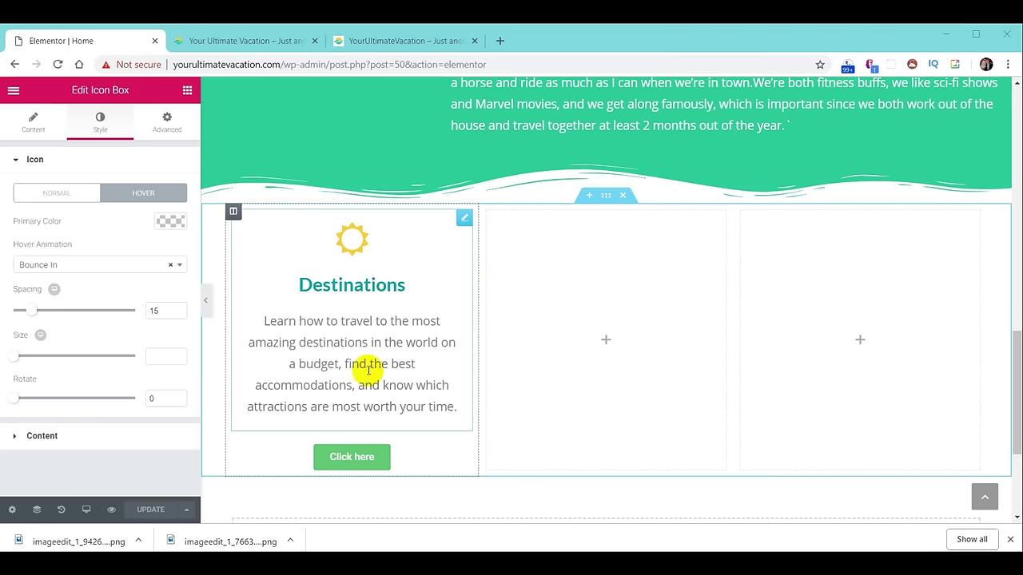
{"action": "left_click", "coordinate": [378, 329]}
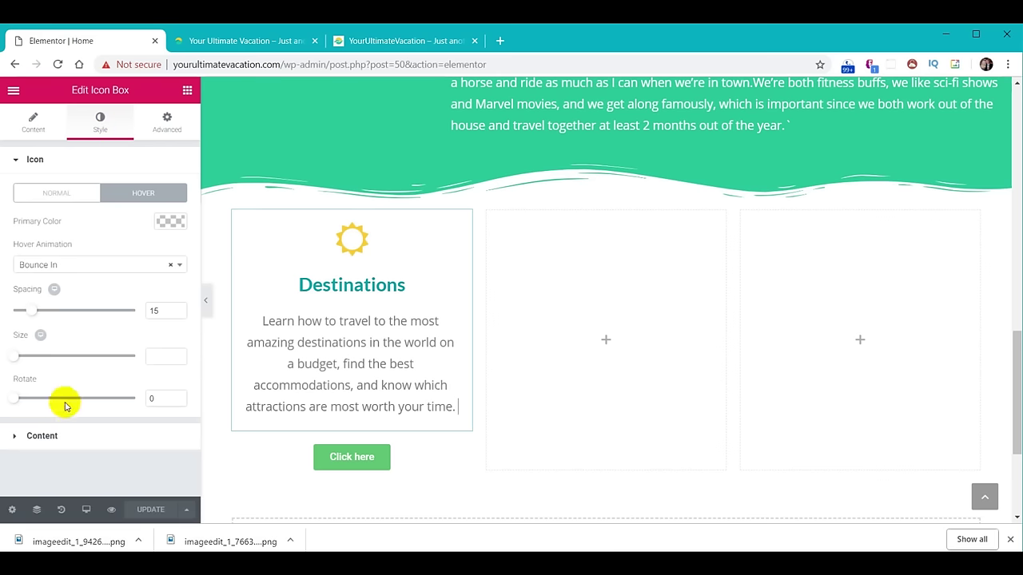
Set the description typography line height to 1.3.
{"action": "left_click", "coordinate": [46, 434]}
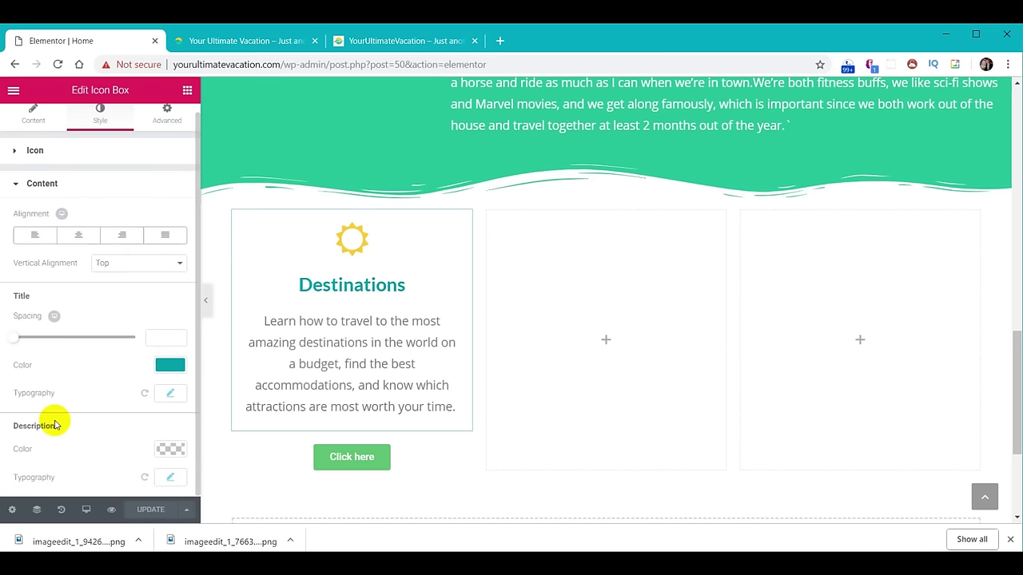
{"action": "left_click", "coordinate": [169, 478]}
{"action": "scroll", "coordinate": [101, 392], "scroll_direction": "down", "scroll_amount": 3}
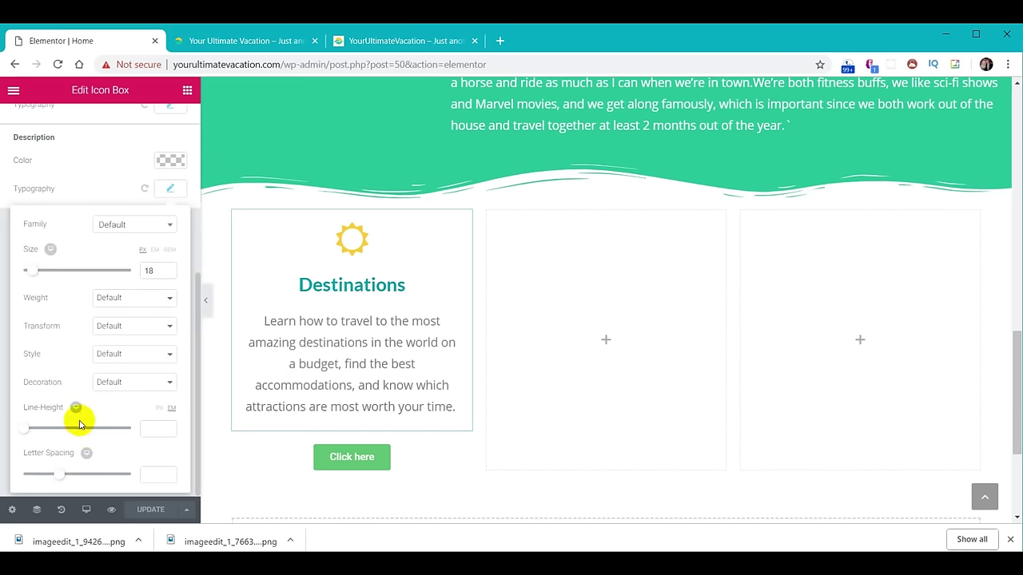
{"action": "left_click", "coordinate": [154, 430]}
{"action": "type", "text": "0.8"}
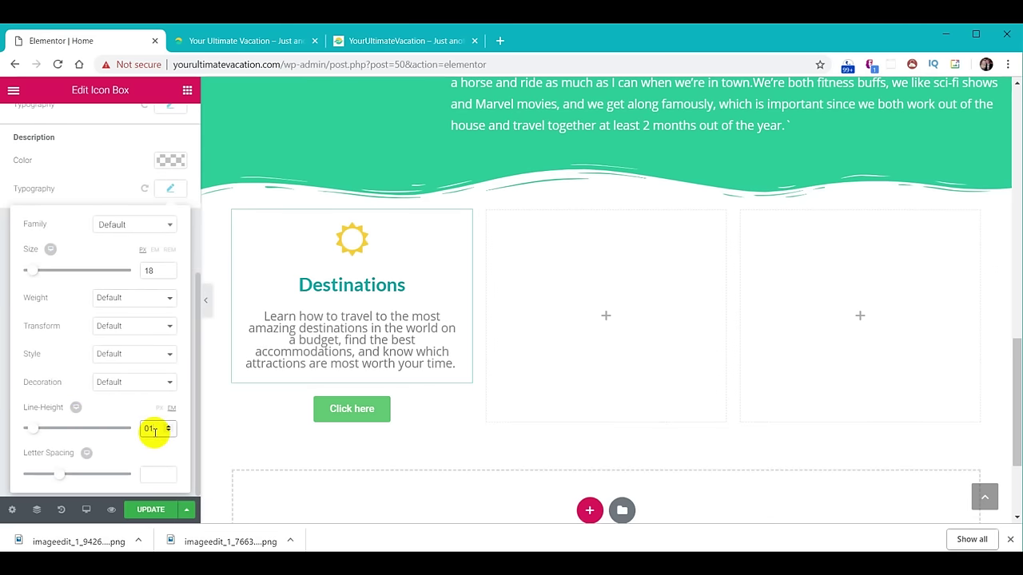
{"action": "type", "text": "1.3"}
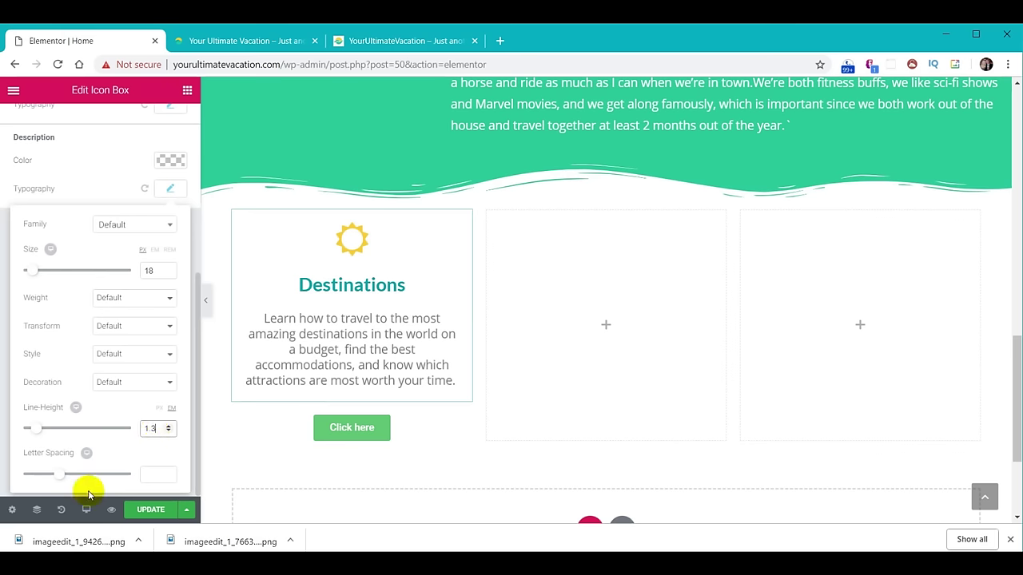
Change the button text to 'Learn More' and its link from # to /destinations-jamaica/.
{"action": "left_click", "coordinate": [415, 425]}
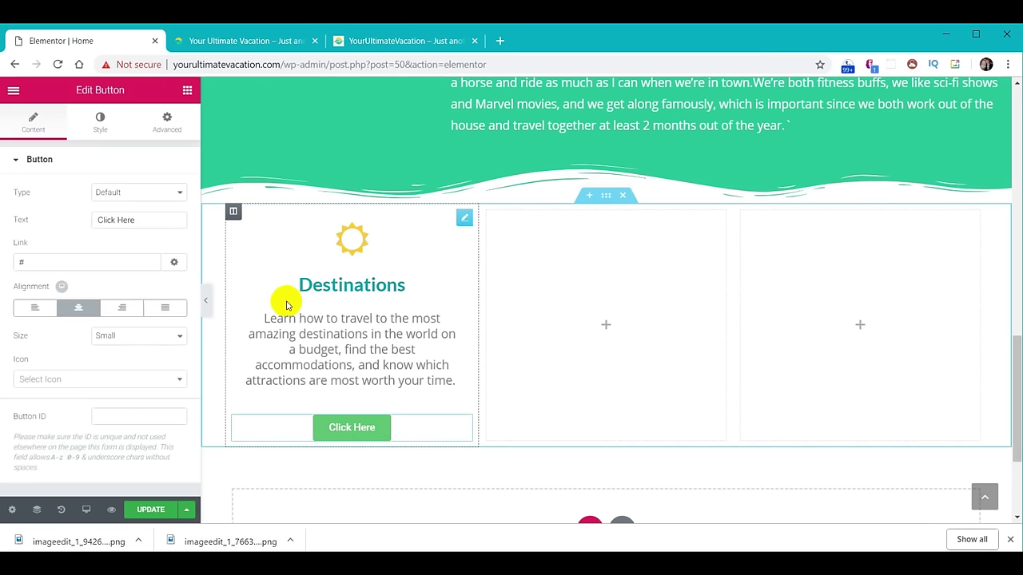
{"action": "left_click_drag", "start_coordinate": [143, 223], "coordinate": [76, 225]}
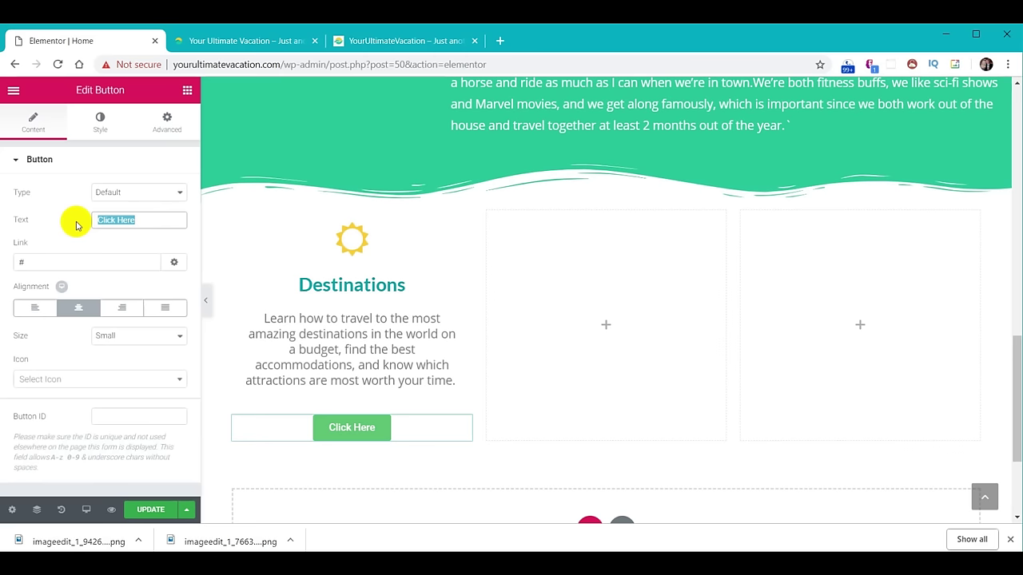
{"action": "left_click", "coordinate": [68, 262]}
{"action": "left_click_drag", "start_coordinate": [68, 262], "coordinate": [4, 266]}
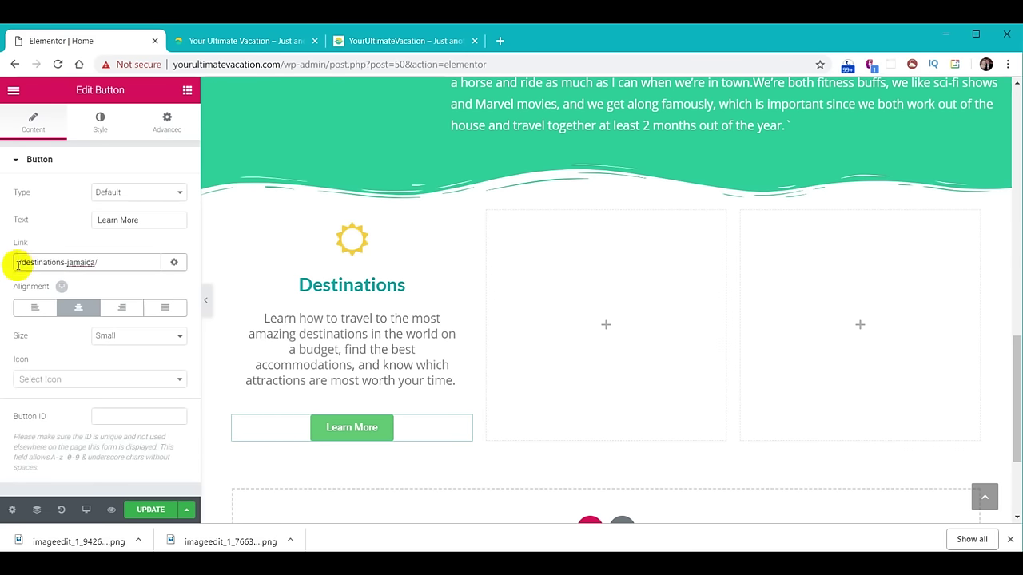
{"action": "left_click", "coordinate": [32, 126]}
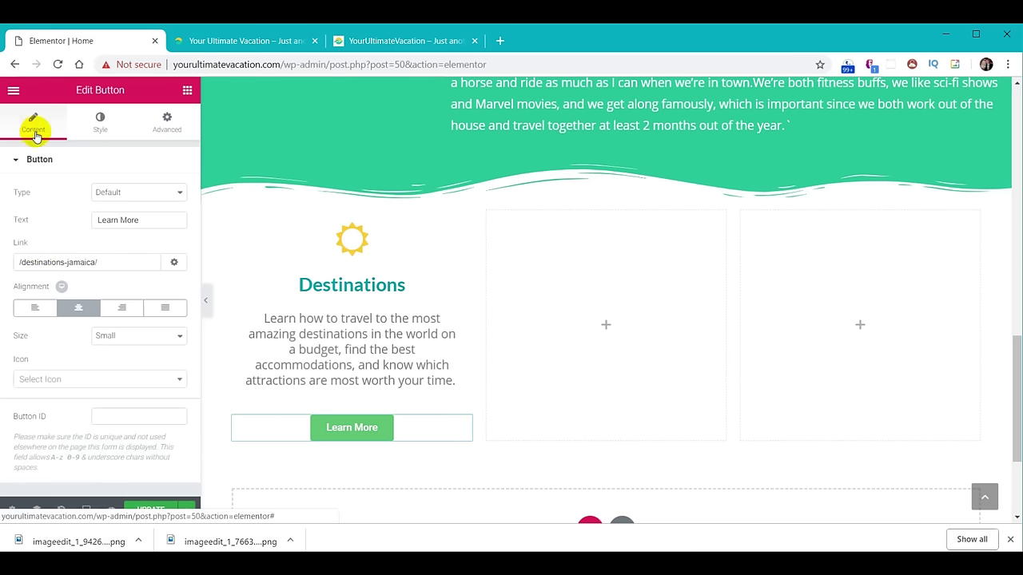
{"action": "left_click", "coordinate": [104, 128]}
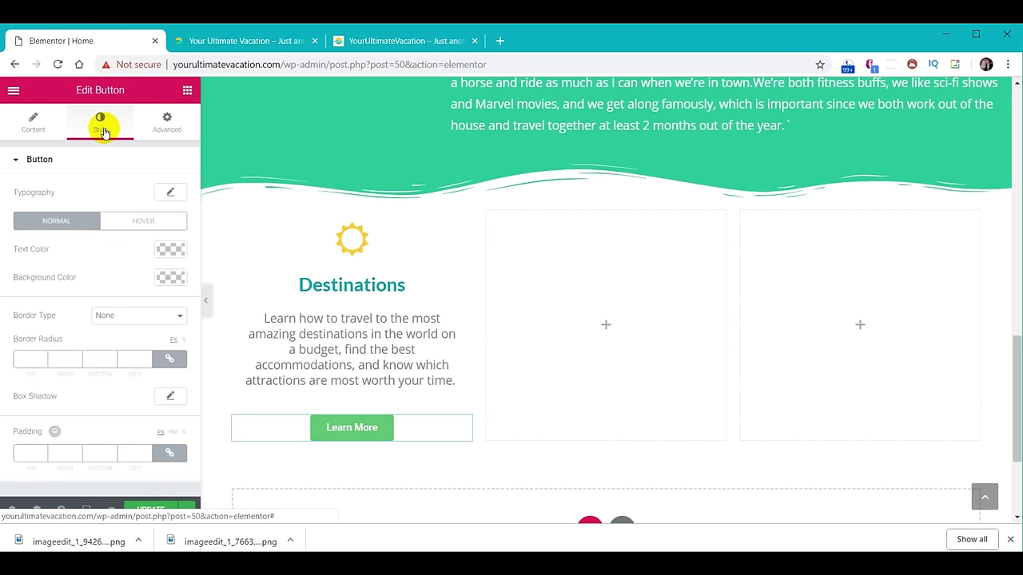
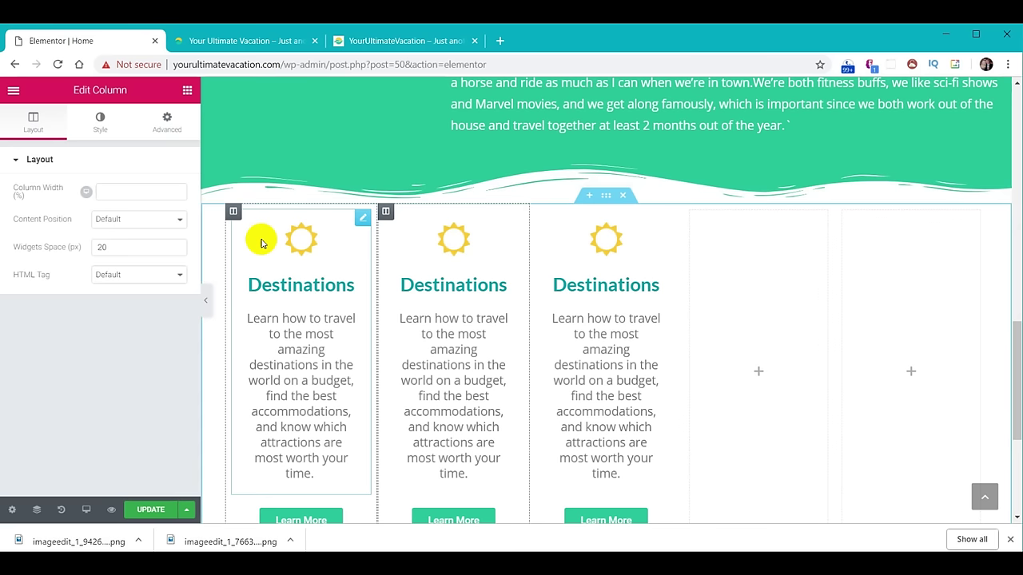
Delete the two empty columns and save the Destinations, Travel Tips and Cruises row.
{"action": "right_click", "coordinate": [690, 212]}
{"action": "left_click", "coordinate": [725, 400]}
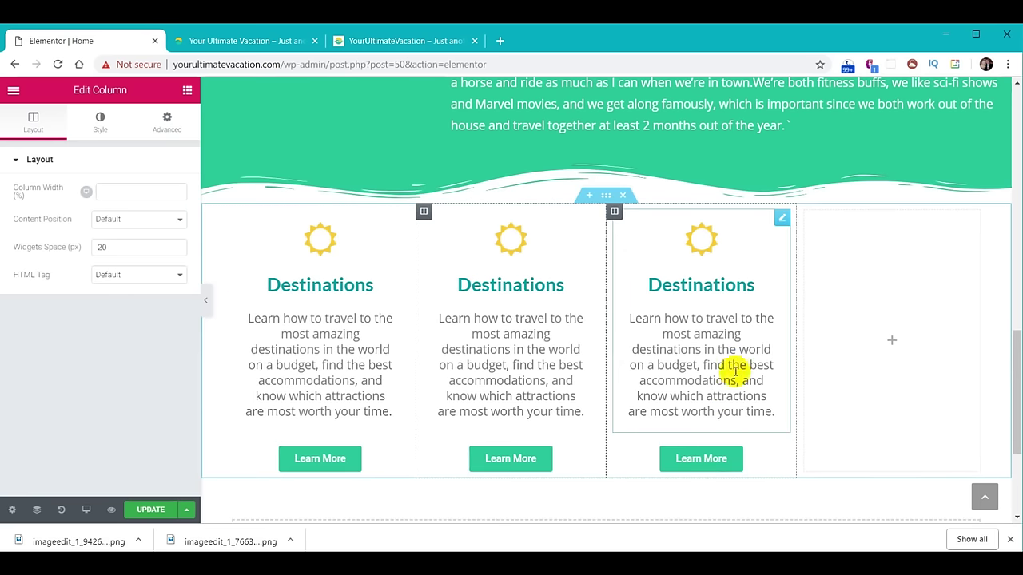
{"action": "right_click", "coordinate": [804, 214]}
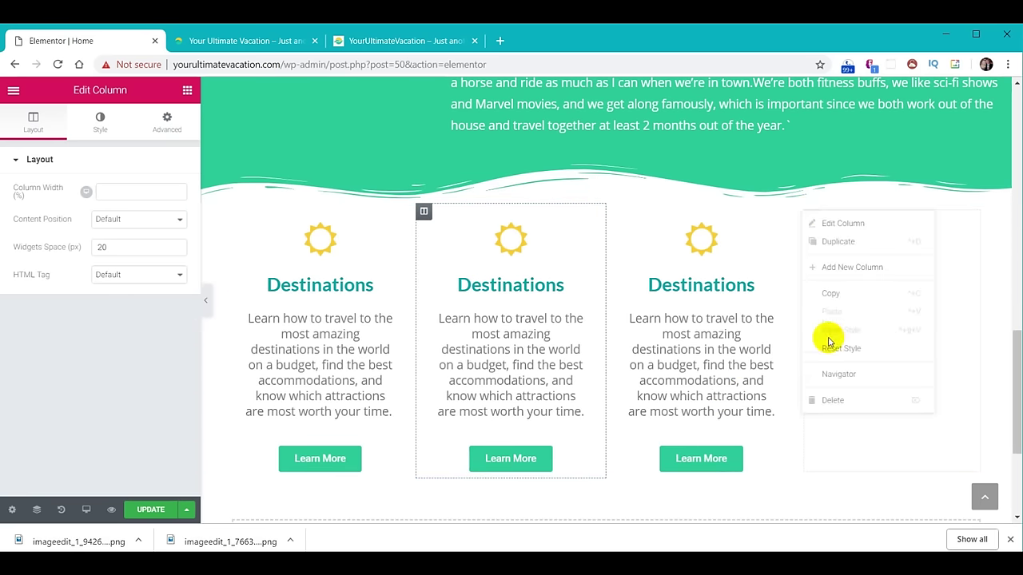
{"action": "left_click", "coordinate": [837, 401]}
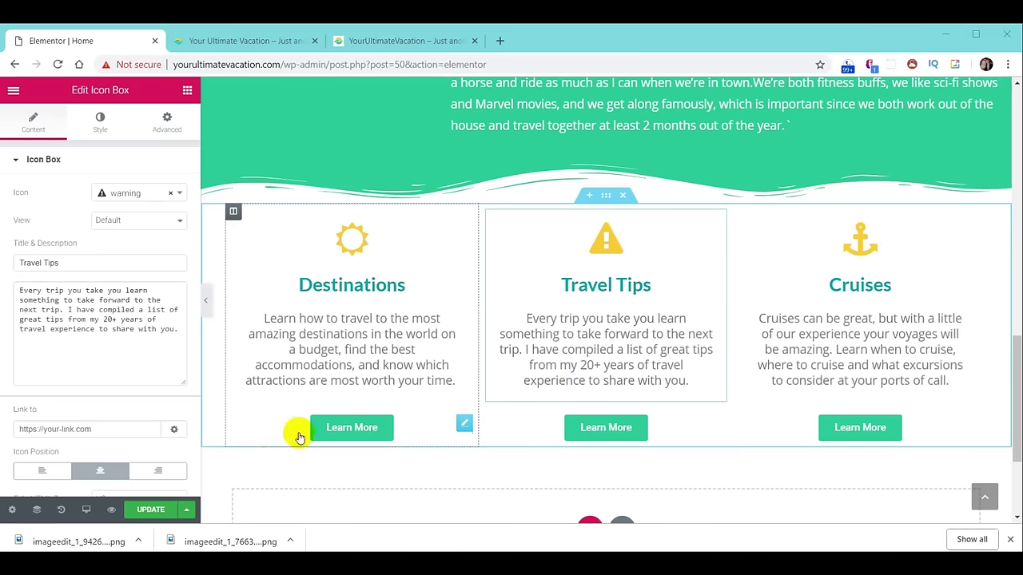
{"action": "left_click", "coordinate": [152, 509]}
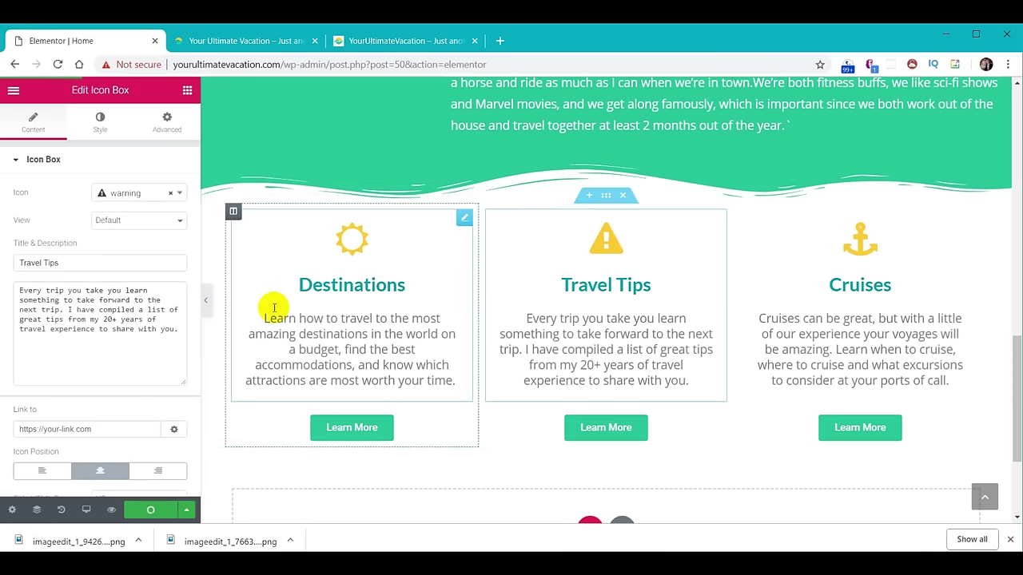
Reload the live site to check the three-box row, compare with the reference copy, then return to the editor.
{"action": "left_click", "coordinate": [274, 45]}
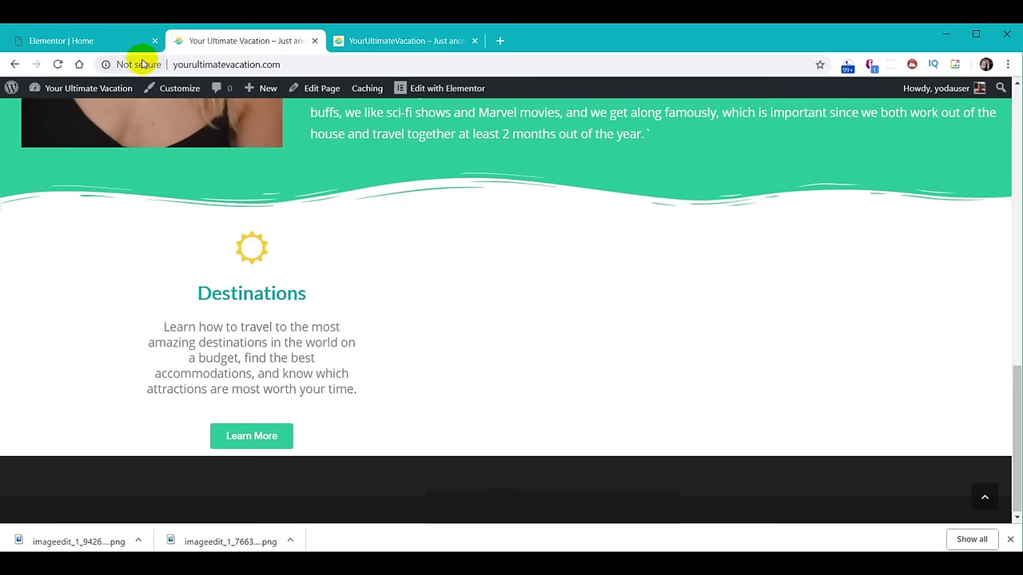
{"action": "left_click", "coordinate": [58, 64]}
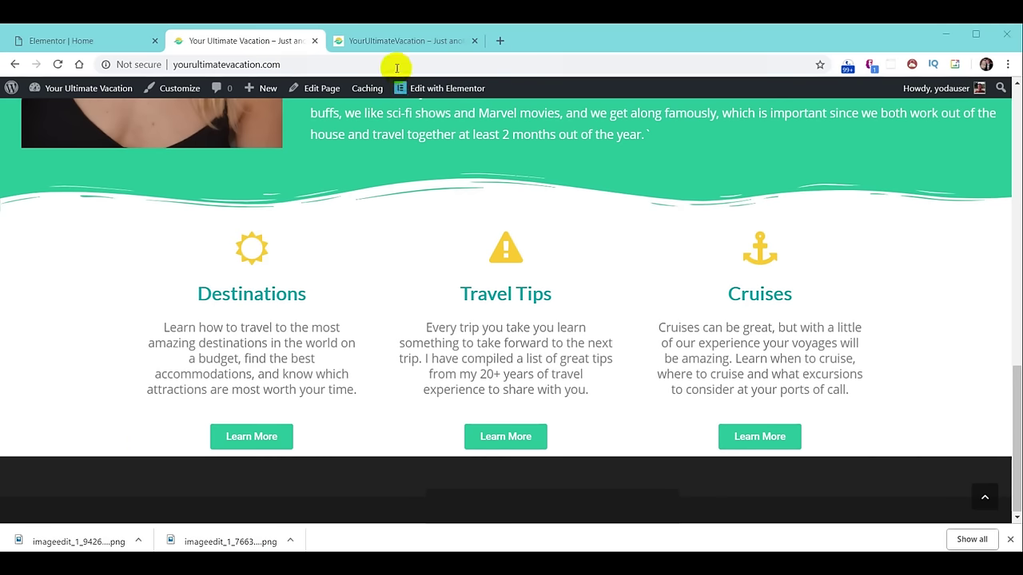
{"action": "left_click", "coordinate": [388, 42]}
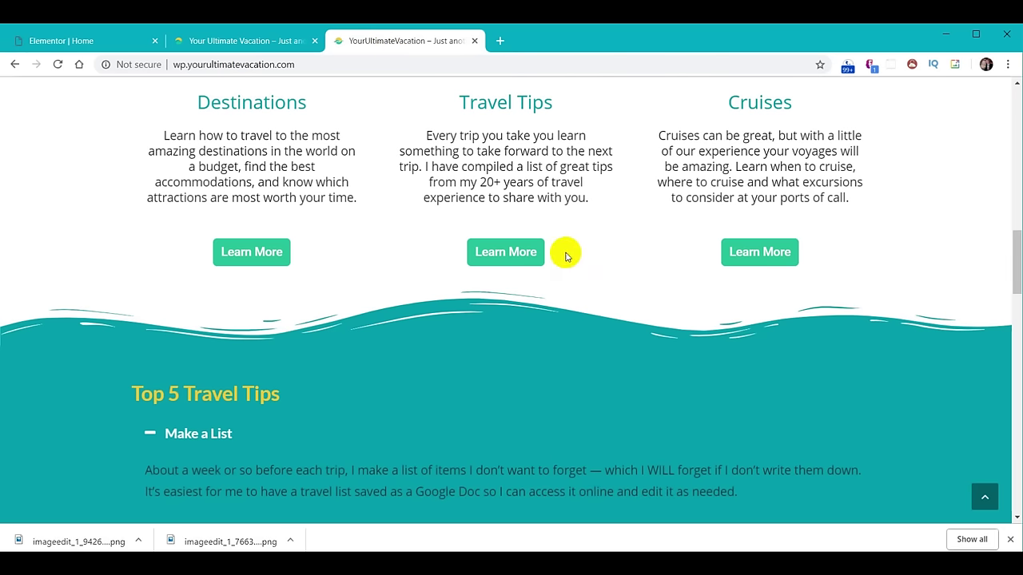
{"action": "left_click", "coordinate": [276, 42]}
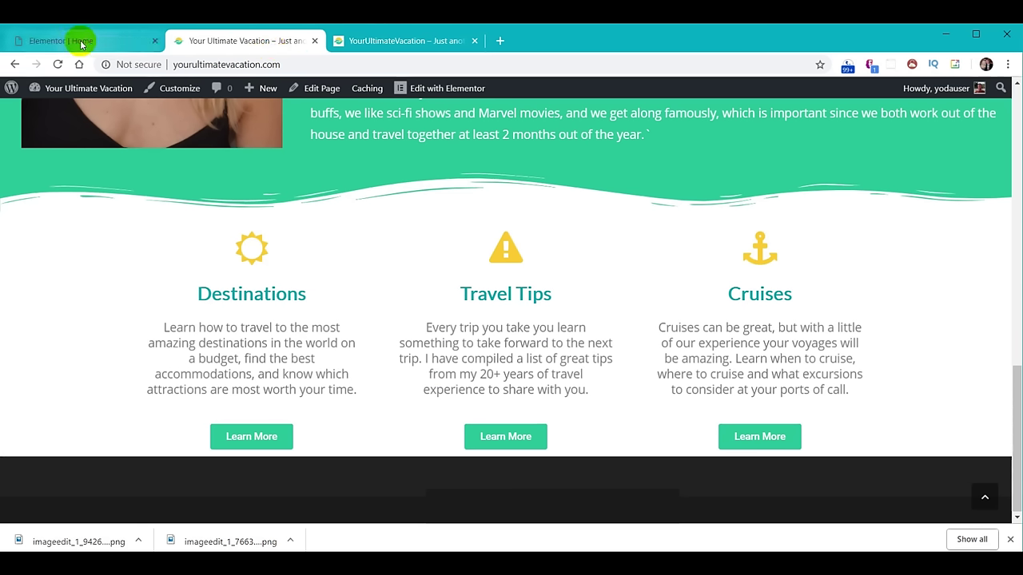
{"action": "left_click", "coordinate": [81, 42]}
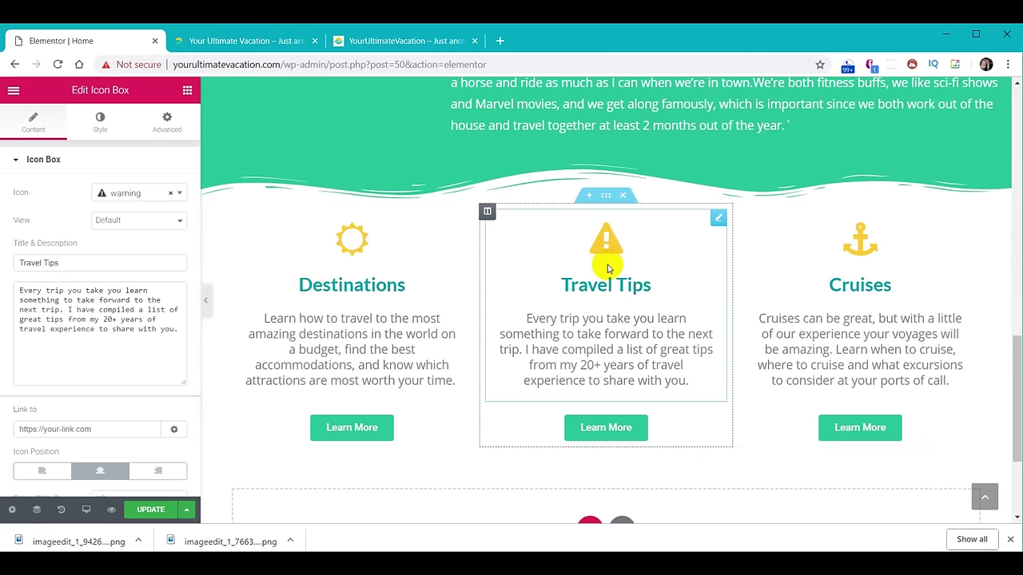
Add a teal #01abaa Waves Brush bottom shape divider with height 60 to the section.
{"action": "left_click", "coordinate": [606, 195]}
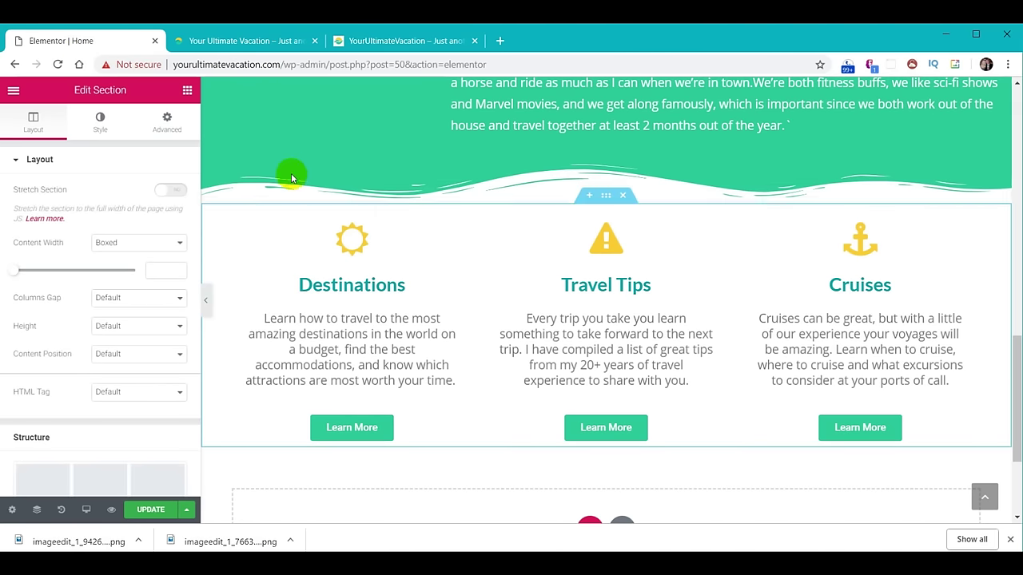
{"action": "left_click", "coordinate": [101, 120]}
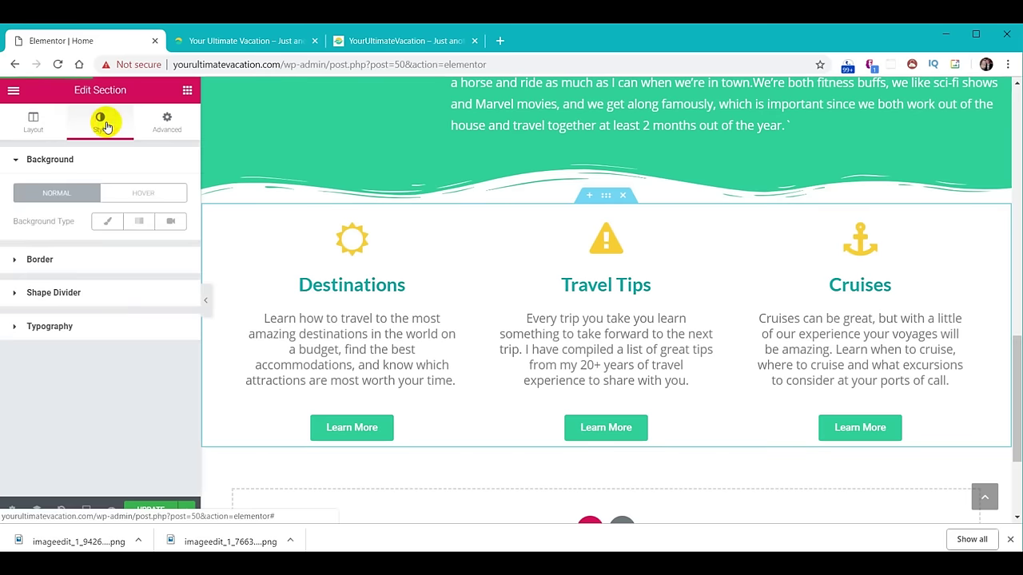
{"action": "left_click", "coordinate": [64, 292]}
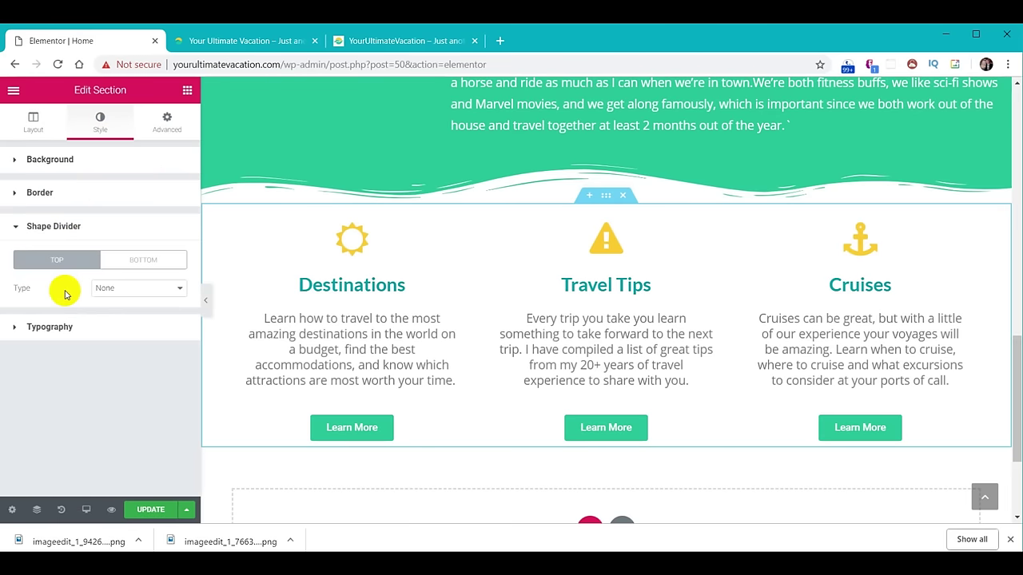
{"action": "left_click", "coordinate": [159, 260]}
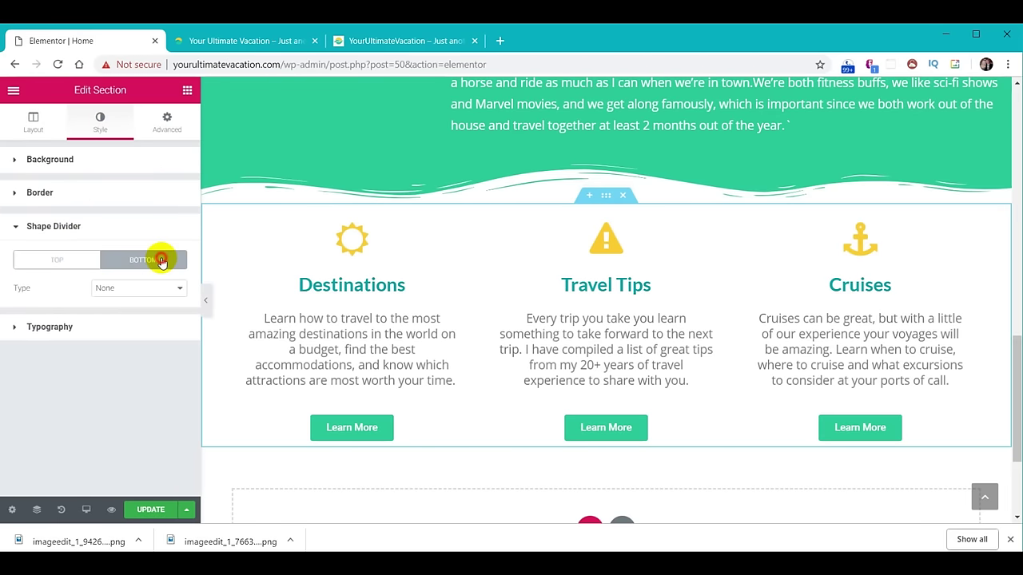
{"action": "left_click", "coordinate": [178, 292]}
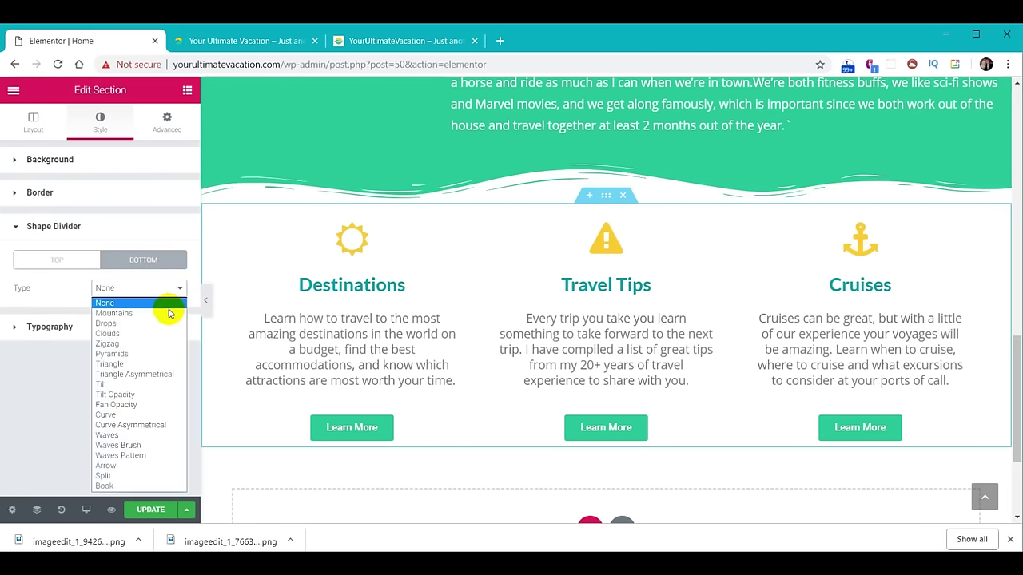
{"action": "left_click", "coordinate": [137, 446]}
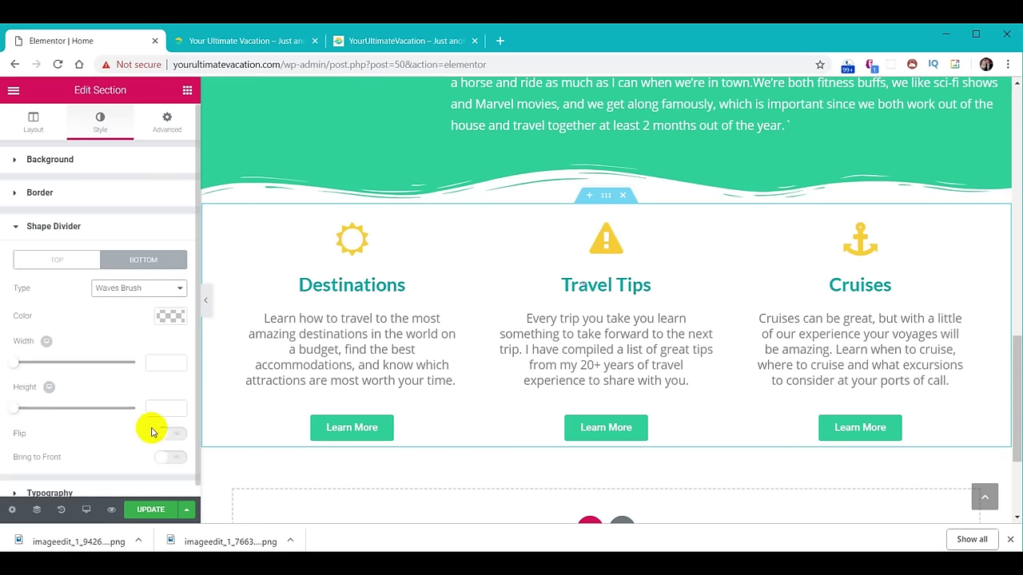
{"action": "left_click", "coordinate": [169, 315]}
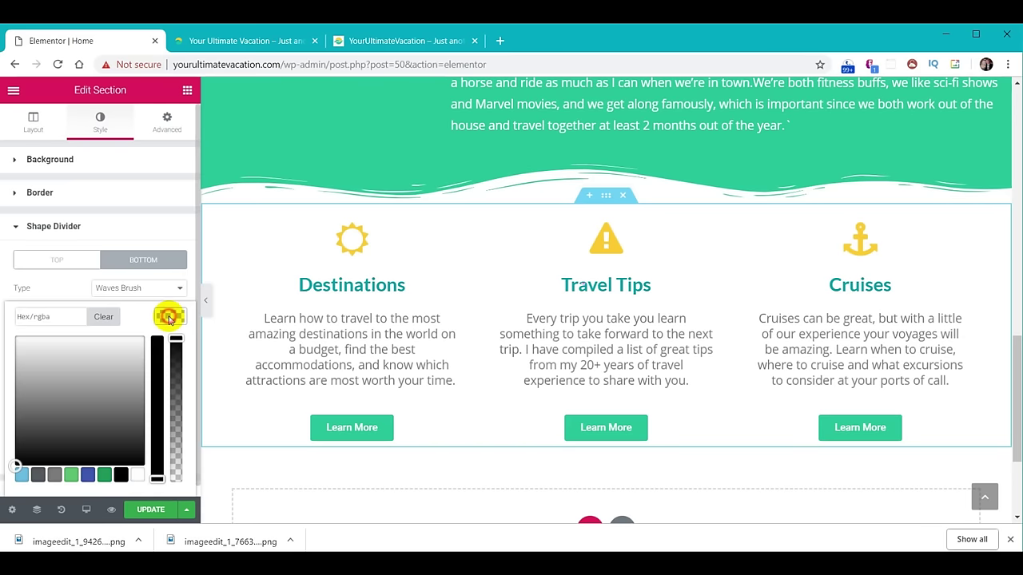
{"action": "left_click", "coordinate": [57, 318]}
{"action": "type", "text": "#01abaa"}
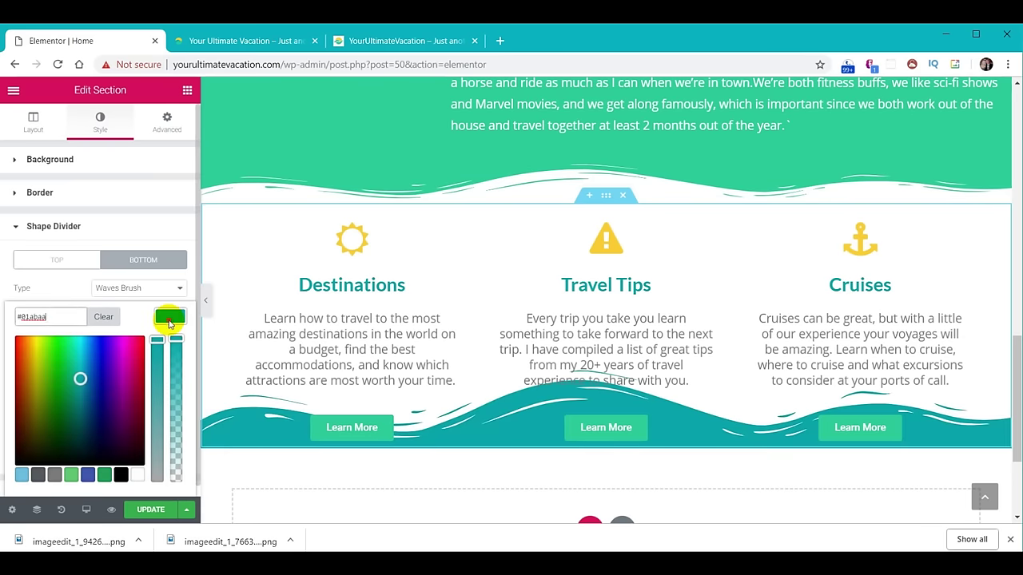
{"action": "left_click", "coordinate": [169, 323]}
{"action": "scroll", "coordinate": [165, 338], "scroll_direction": "down", "scroll_amount": 1}
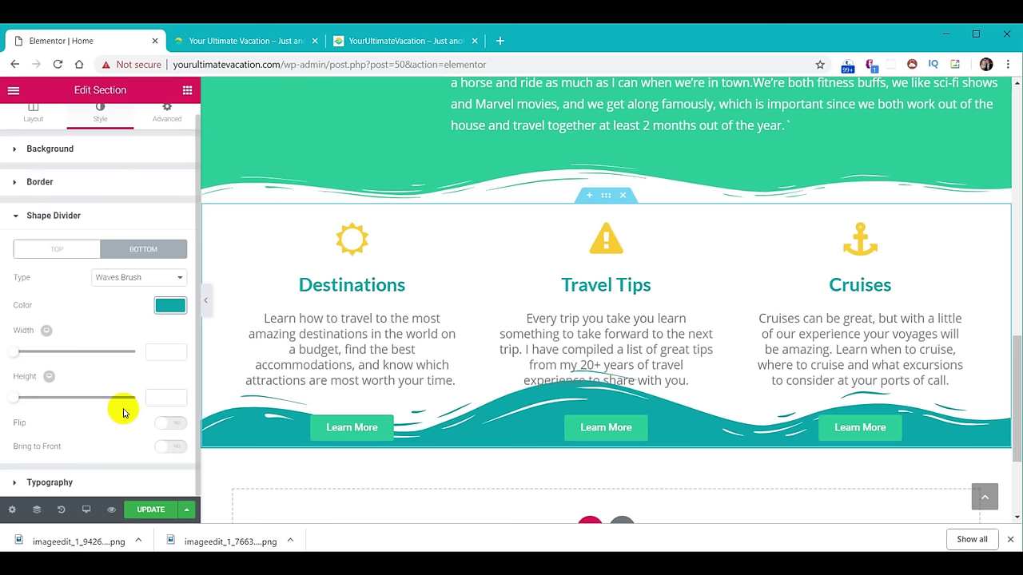
{"action": "left_click", "coordinate": [160, 398]}
{"action": "type", "text": "60"}
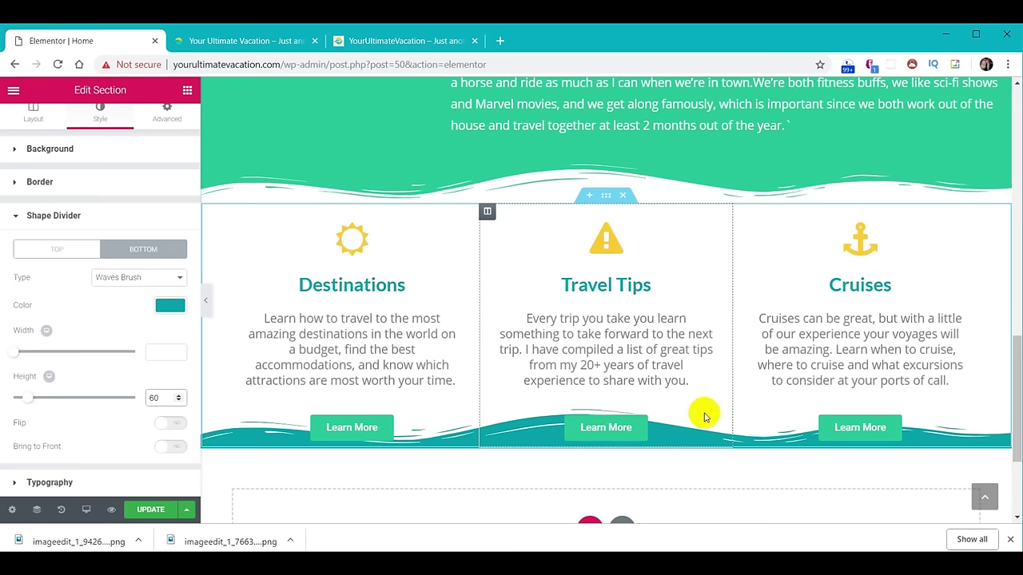
Unlink the section's padding and set the bottom padding to 80.
{"action": "left_click", "coordinate": [165, 116]}
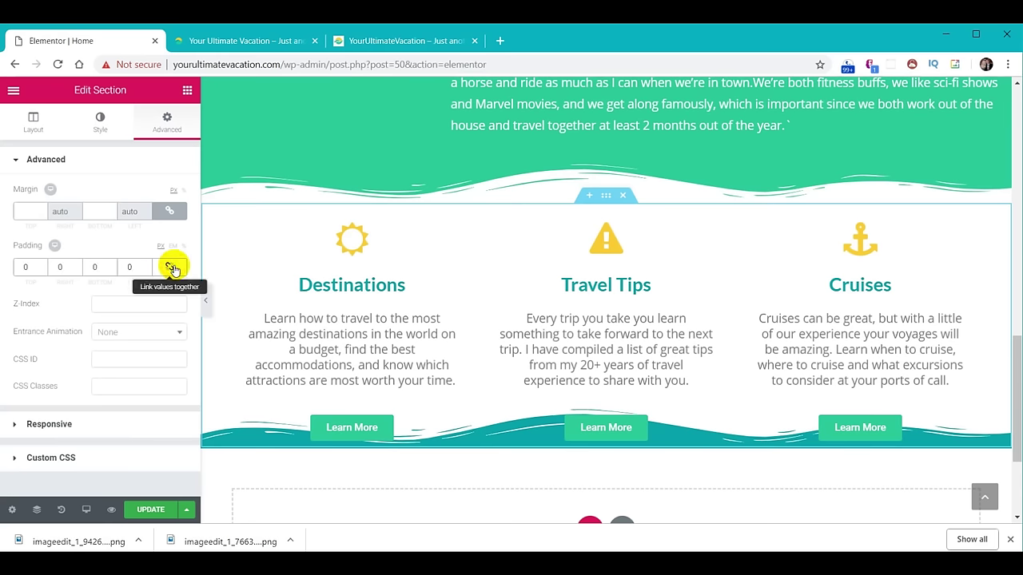
{"action": "left_click", "coordinate": [171, 269]}
{"action": "left_click", "coordinate": [113, 265]}
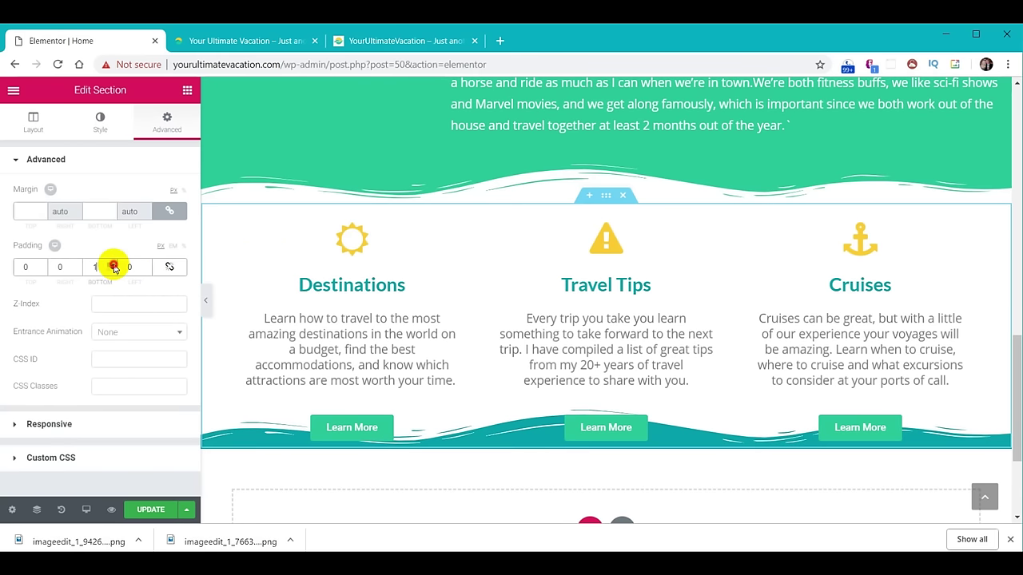
{"action": "left_click", "coordinate": [113, 264]}
{"action": "left_click", "coordinate": [101, 268]}
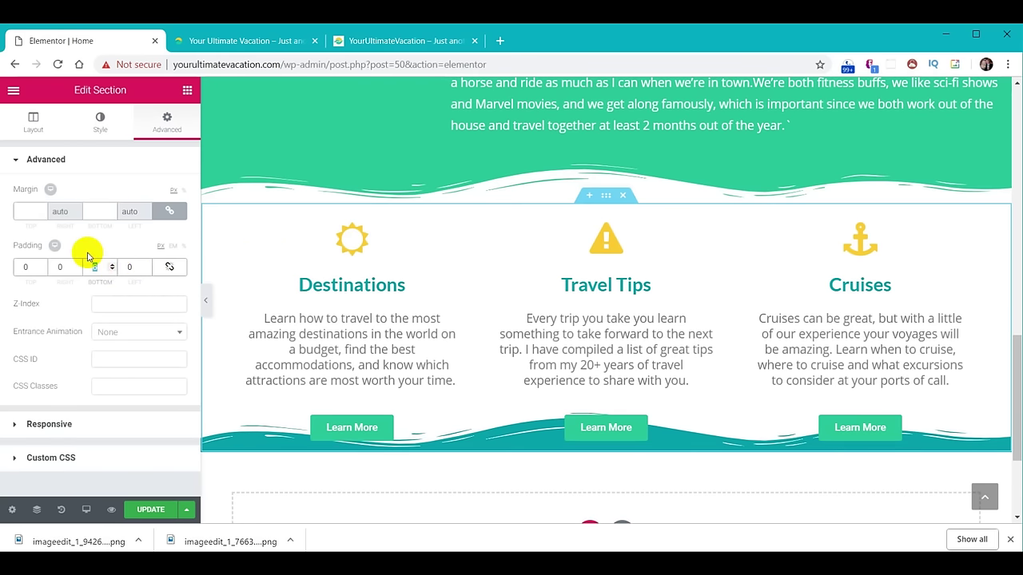
{"action": "type", "text": "70"}
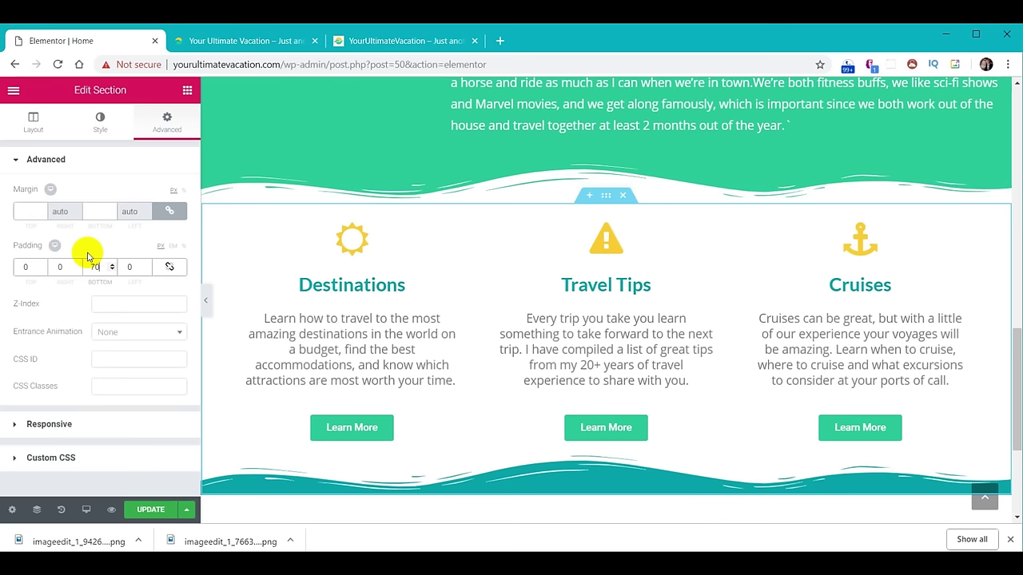
{"action": "key", "text": "BackSpace"}
{"action": "key", "text": "BackSpace"}
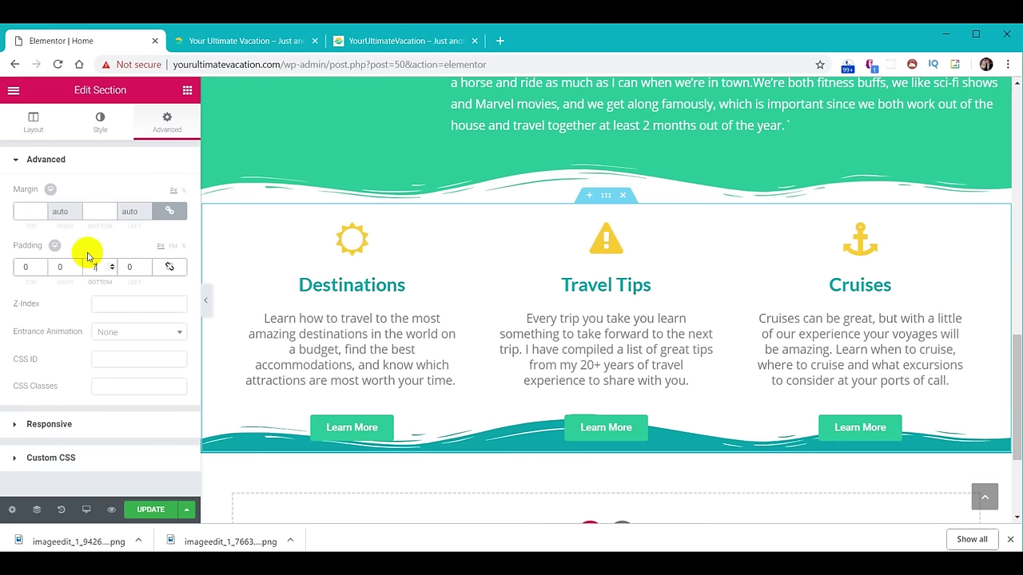
{"action": "type", "text": "080"}
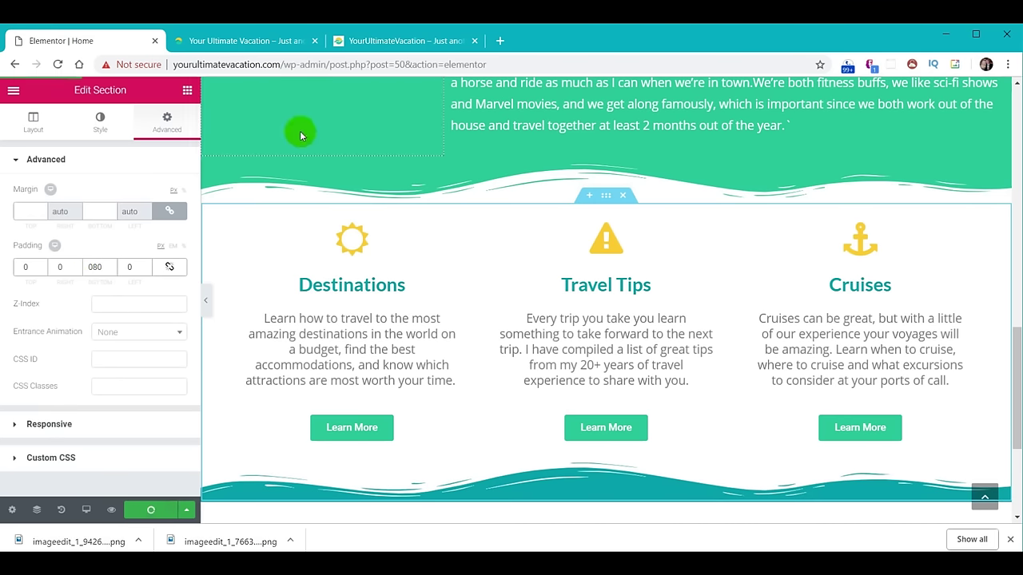
{"action": "left_click", "coordinate": [258, 40]}
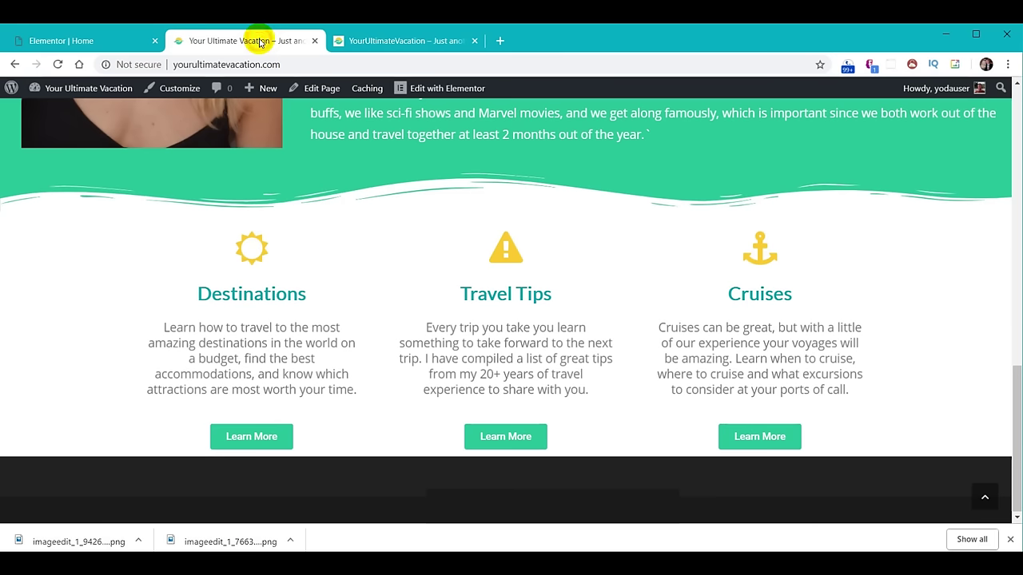
Reload the live site to confirm the teal wave divider, then return to the editor.
{"action": "left_click", "coordinate": [58, 64]}
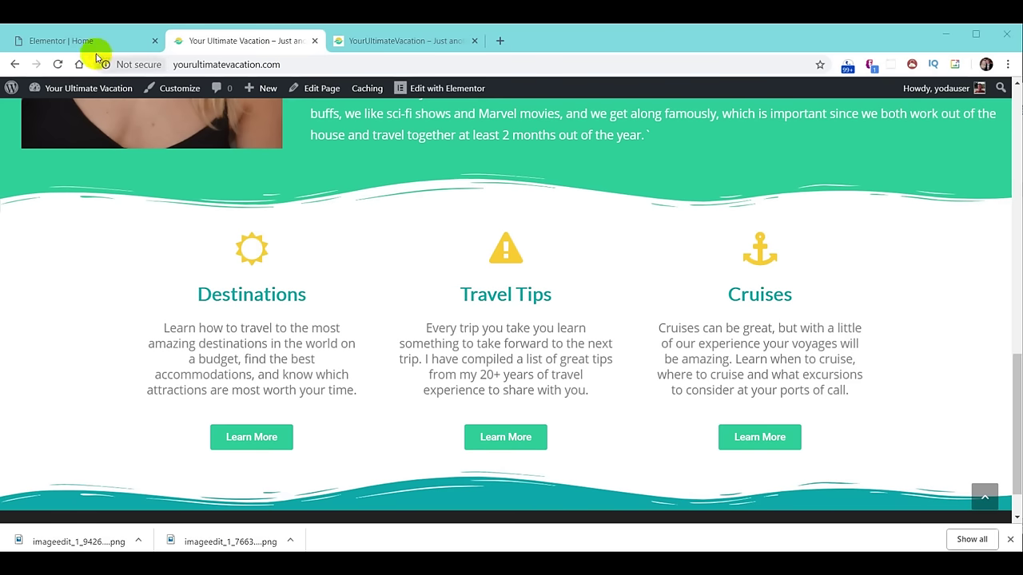
{"action": "left_click", "coordinate": [73, 41]}
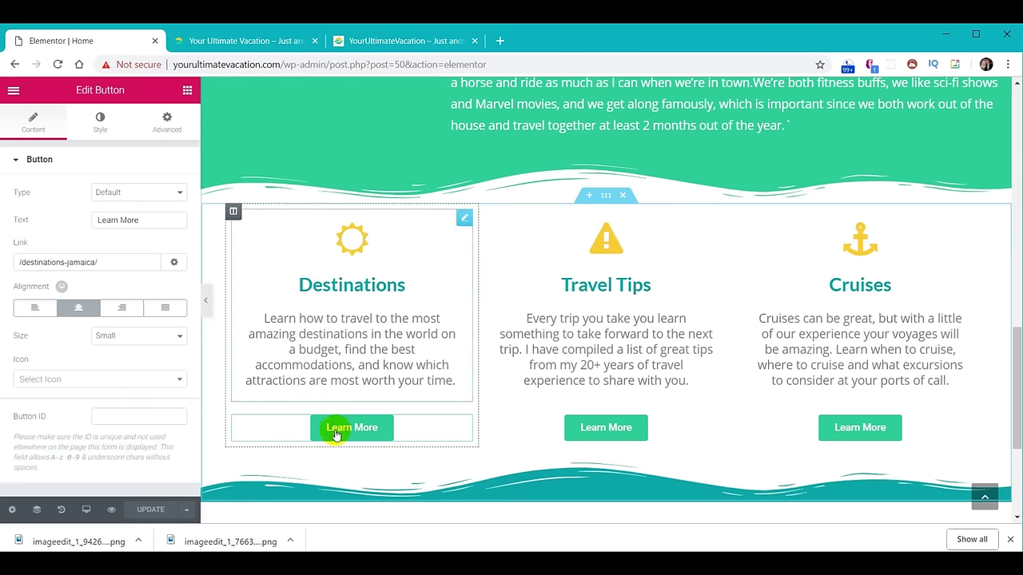
Give the Learn More button a yellow #f9cc29 hover background and Bounce In hover animation, then save.
{"action": "left_click", "coordinate": [100, 124]}
{"action": "left_click", "coordinate": [144, 229]}
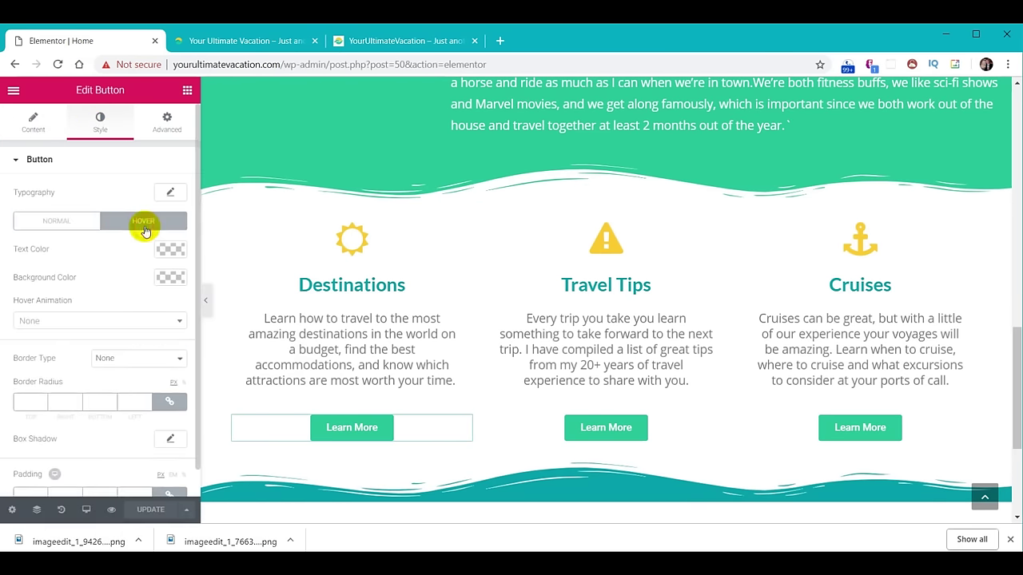
{"action": "left_click", "coordinate": [171, 278]}
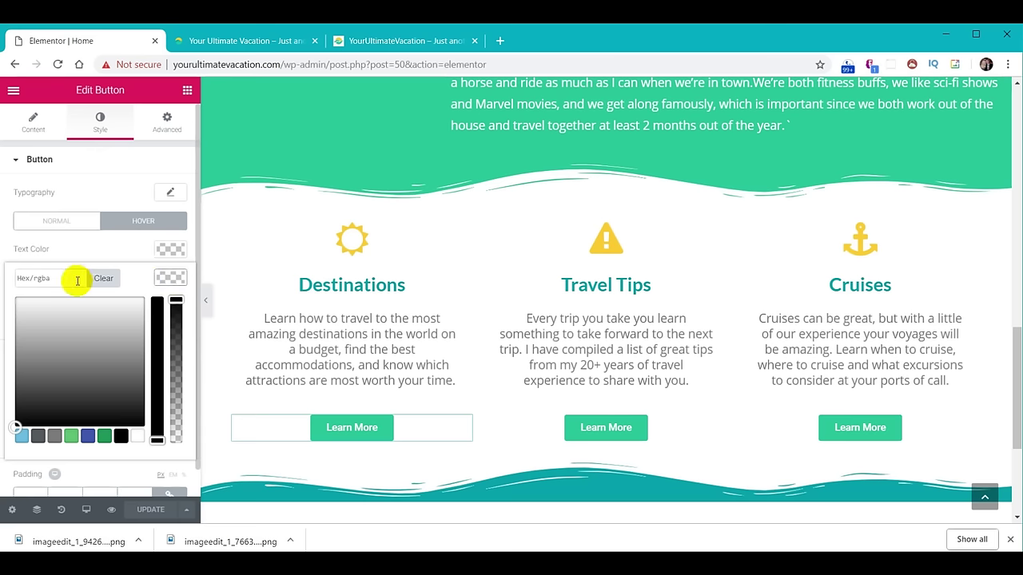
{"action": "key", "text": "ctrl+v"}
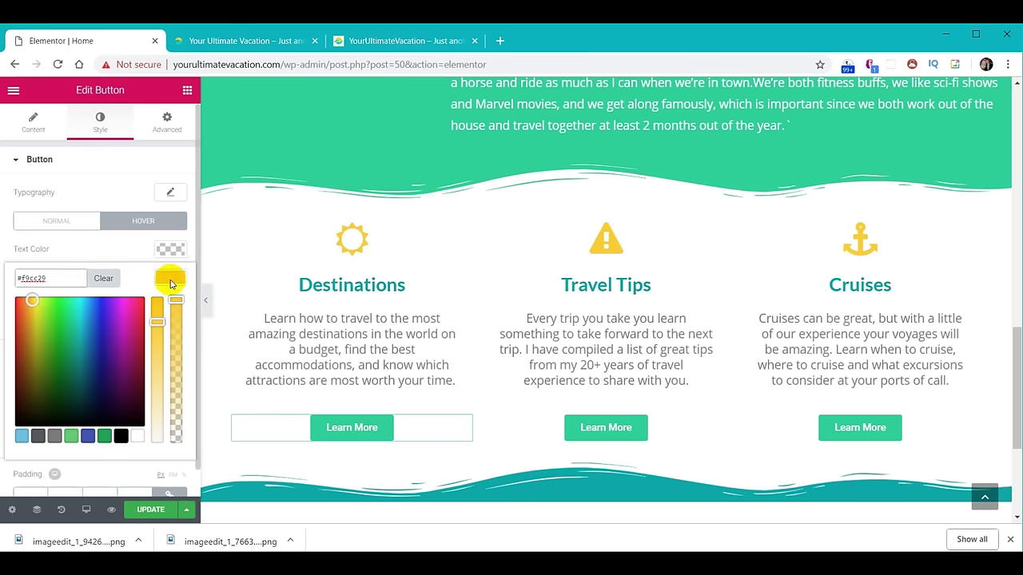
{"action": "left_click", "coordinate": [171, 278]}
{"action": "left_click", "coordinate": [124, 322]}
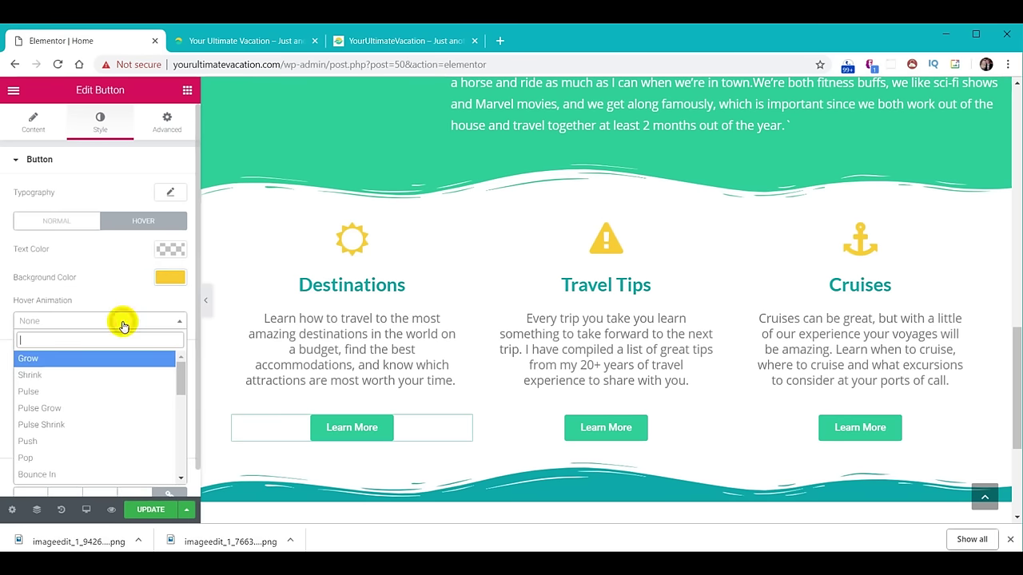
{"action": "left_click", "coordinate": [73, 477]}
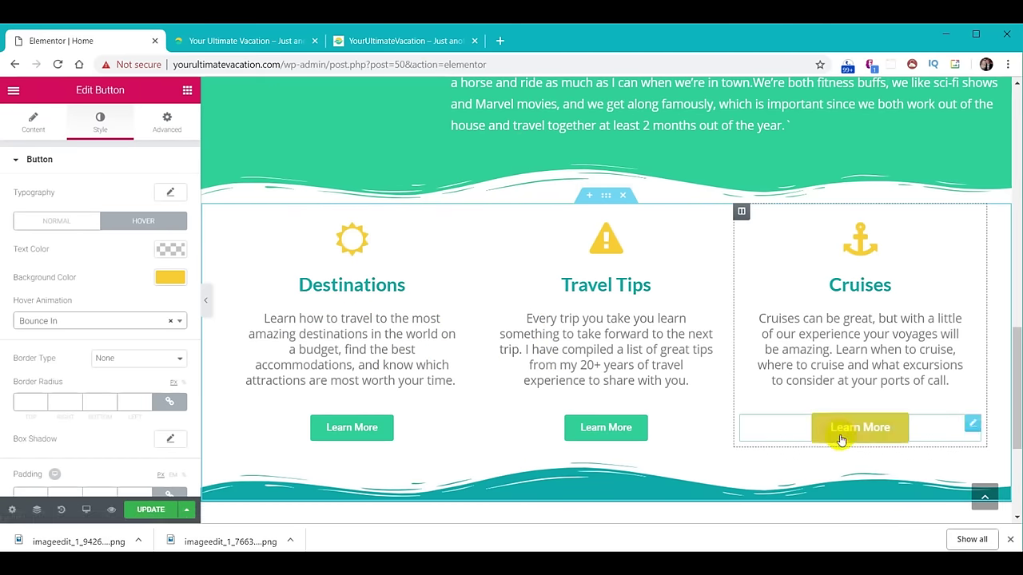
{"action": "left_click", "coordinate": [148, 509]}
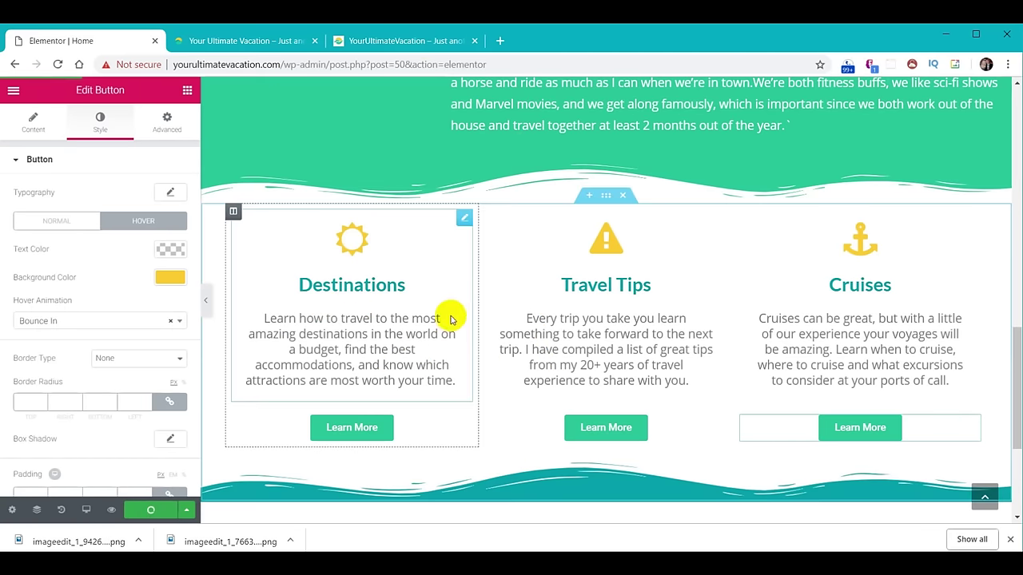
Reload the live site and expand each tip in the example Top 5 Travel Tips accordion.
{"action": "left_click", "coordinate": [245, 40]}
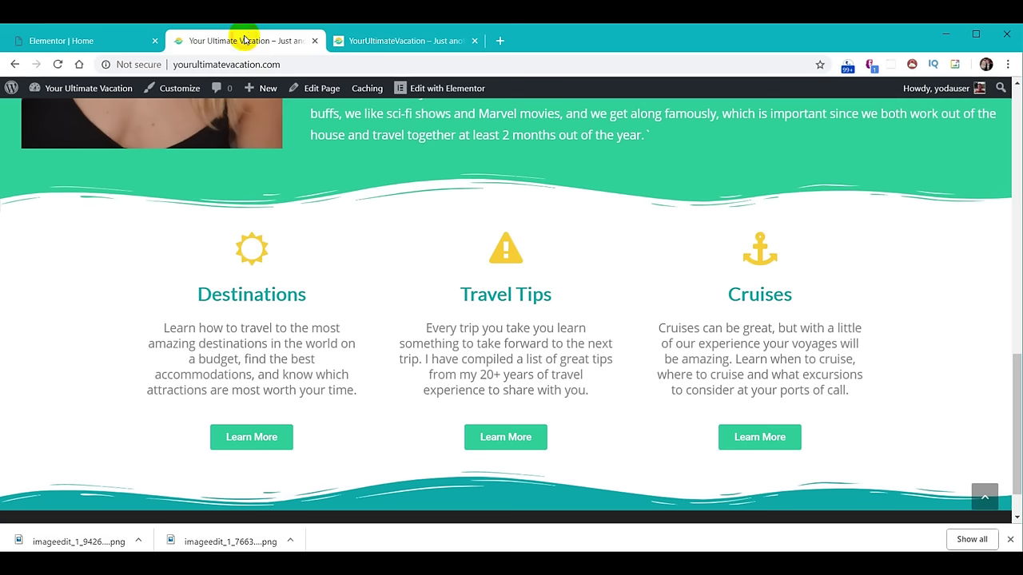
{"action": "left_click", "coordinate": [57, 64]}
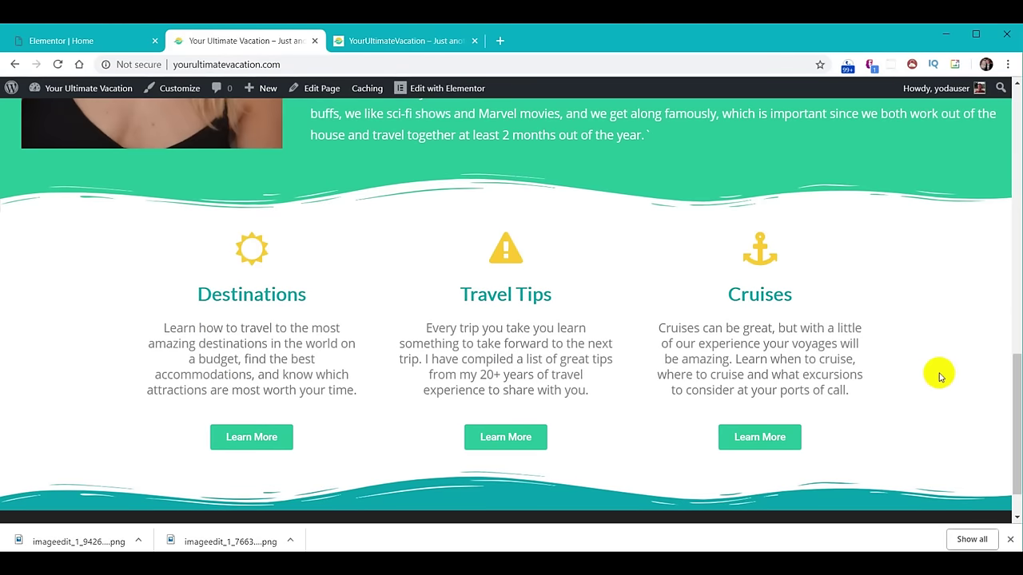
{"action": "left_click", "coordinate": [384, 43]}
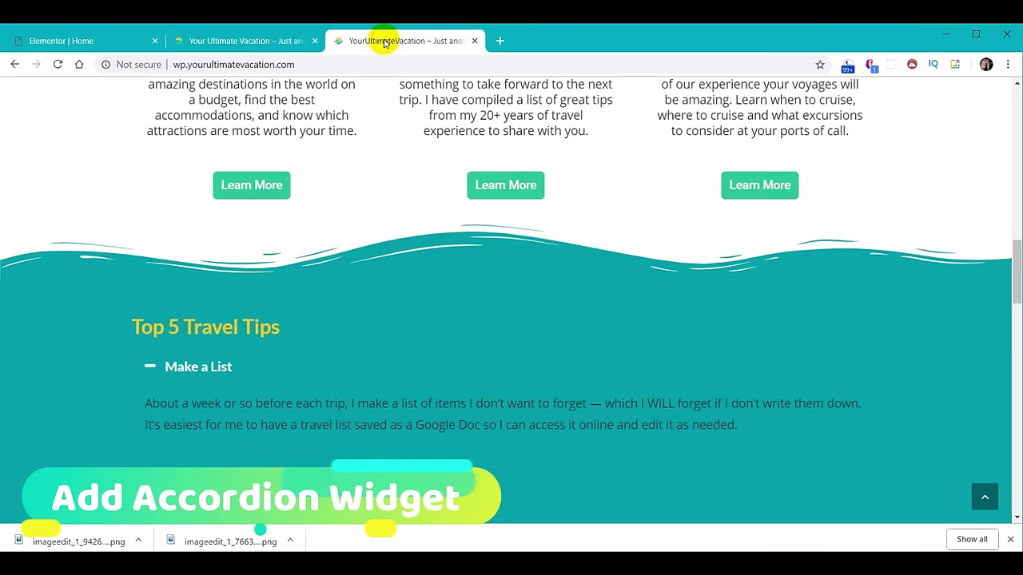
{"action": "scroll", "coordinate": [412, 288], "scroll_direction": "down", "scroll_amount": 1}
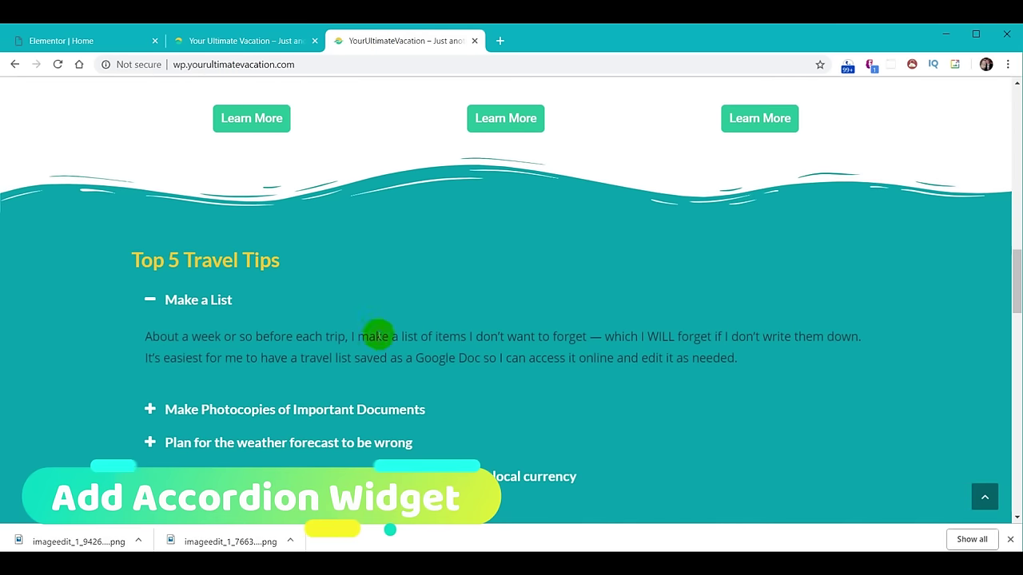
{"action": "scroll", "coordinate": [735, 199], "scroll_direction": "down", "scroll_amount": 2}
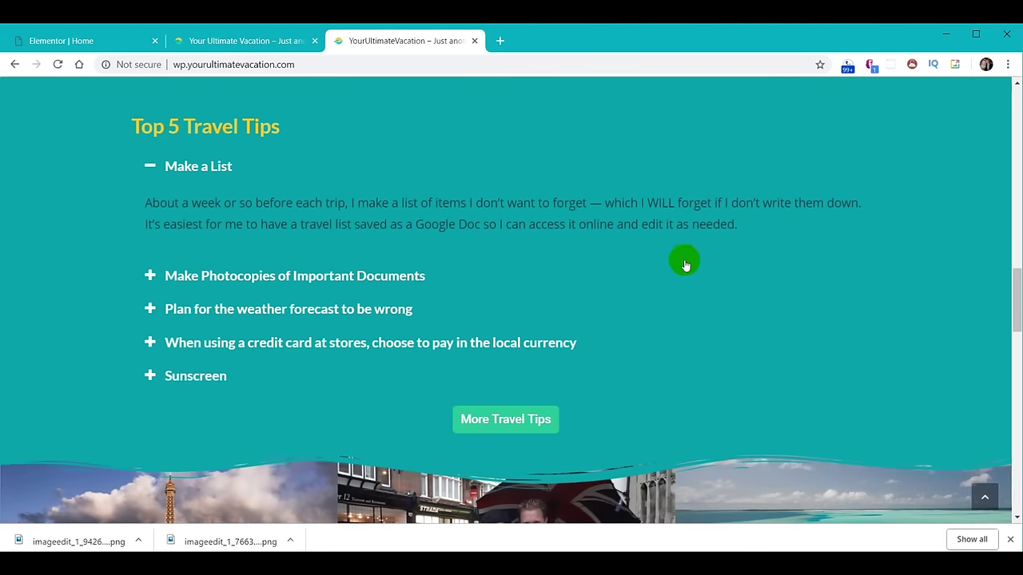
{"action": "left_click", "coordinate": [219, 272]}
{"action": "left_click", "coordinate": [229, 312]}
{"action": "left_click", "coordinate": [238, 361]}
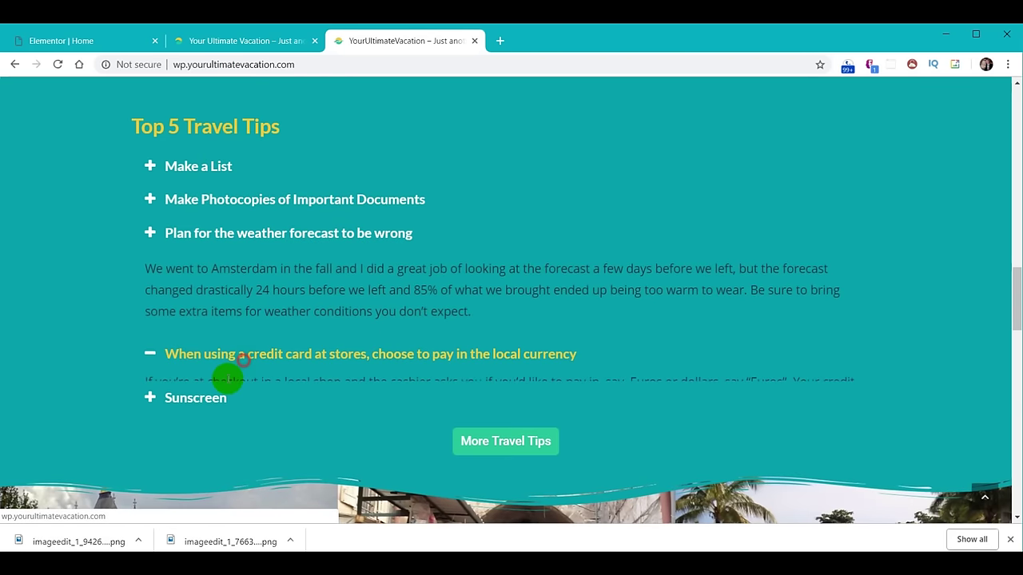
{"action": "left_click", "coordinate": [205, 394]}
{"action": "left_click", "coordinate": [226, 234]}
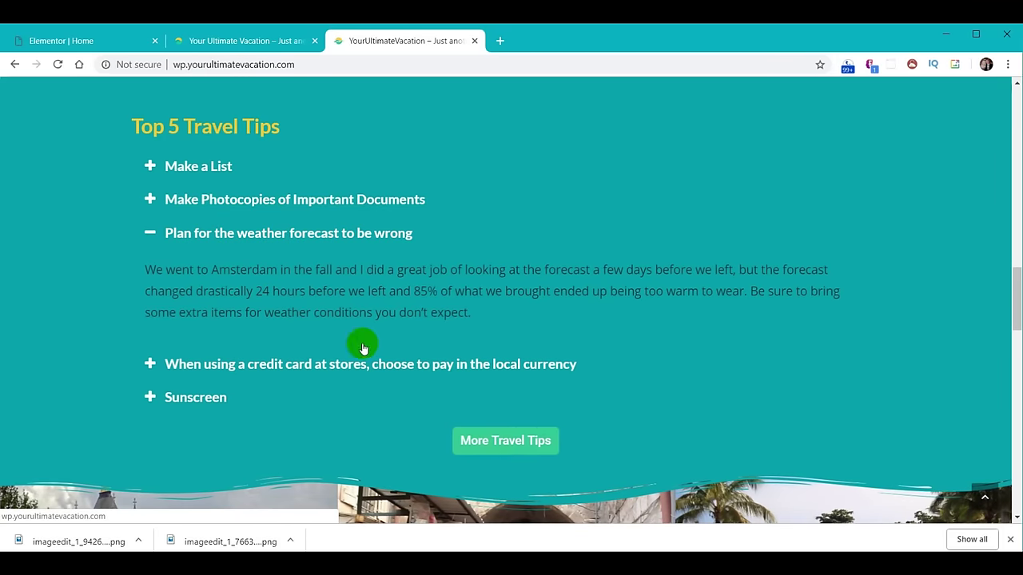
{"action": "left_click", "coordinate": [64, 41]}
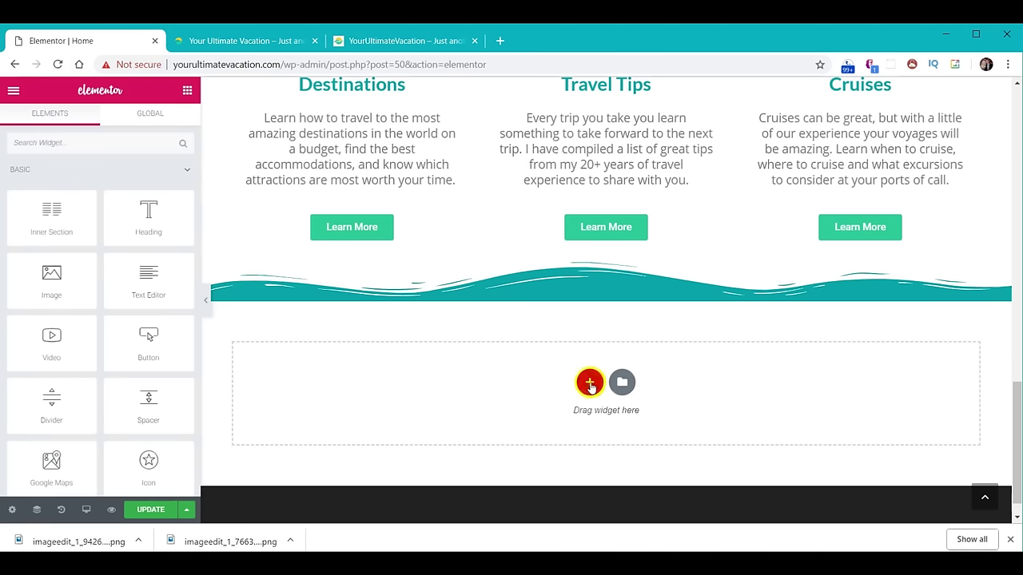
Add a one-column section containing Heading, Accordion and Button widgets.
{"action": "left_click", "coordinate": [589, 382]}
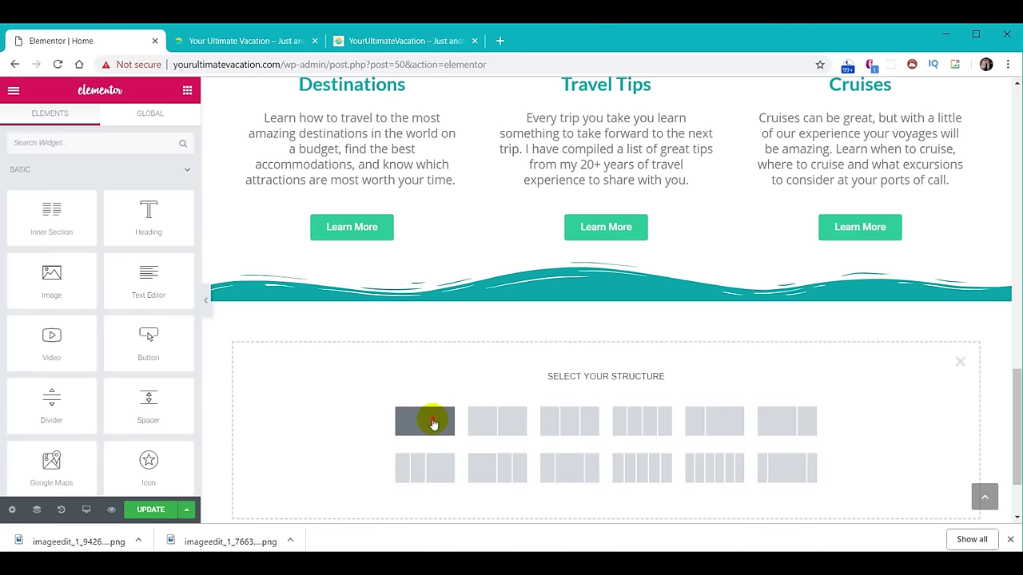
{"action": "left_click", "coordinate": [432, 423]}
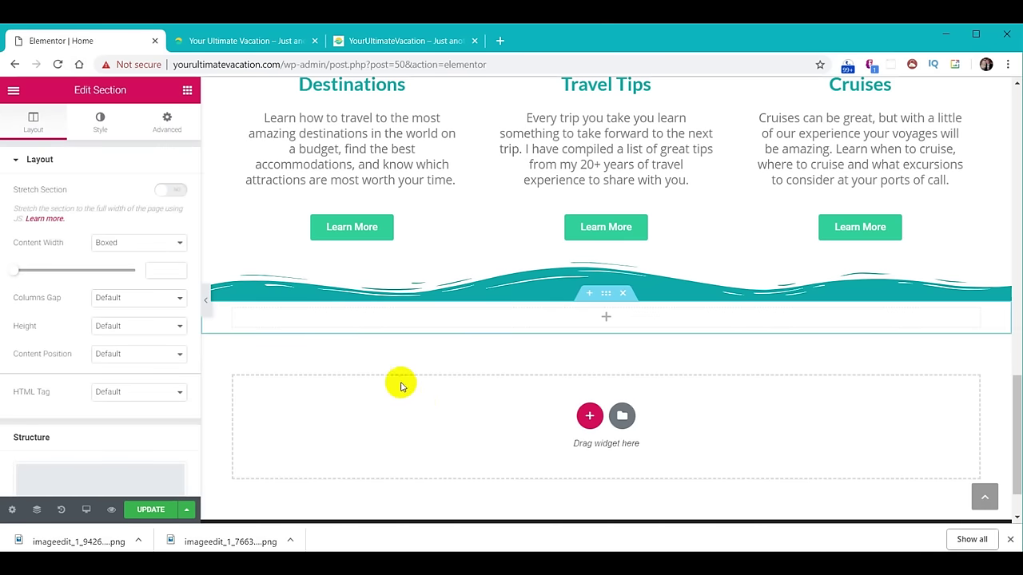
{"action": "left_click", "coordinate": [187, 92]}
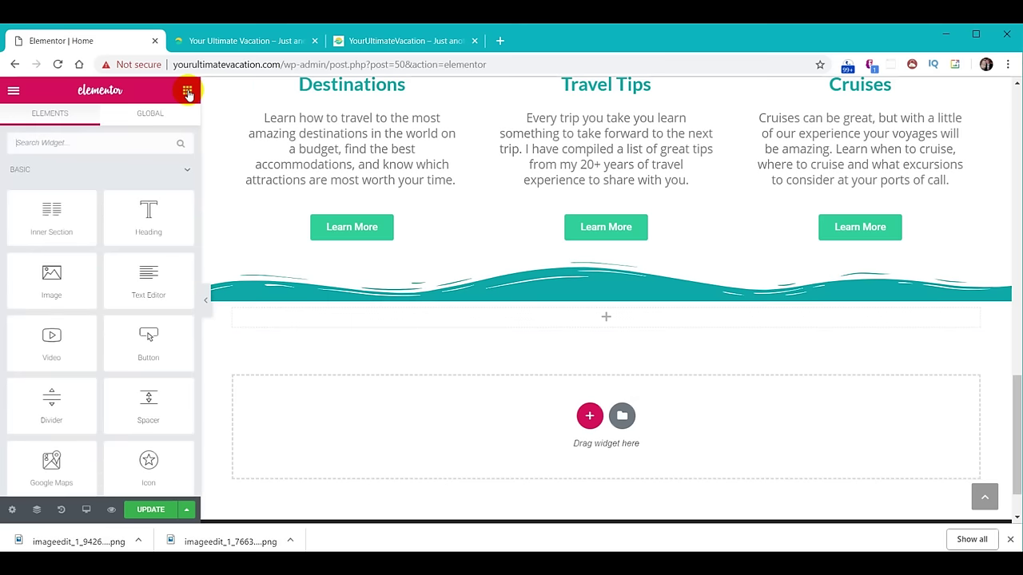
{"action": "left_click_drag", "start_coordinate": [163, 229], "coordinate": [347, 313]}
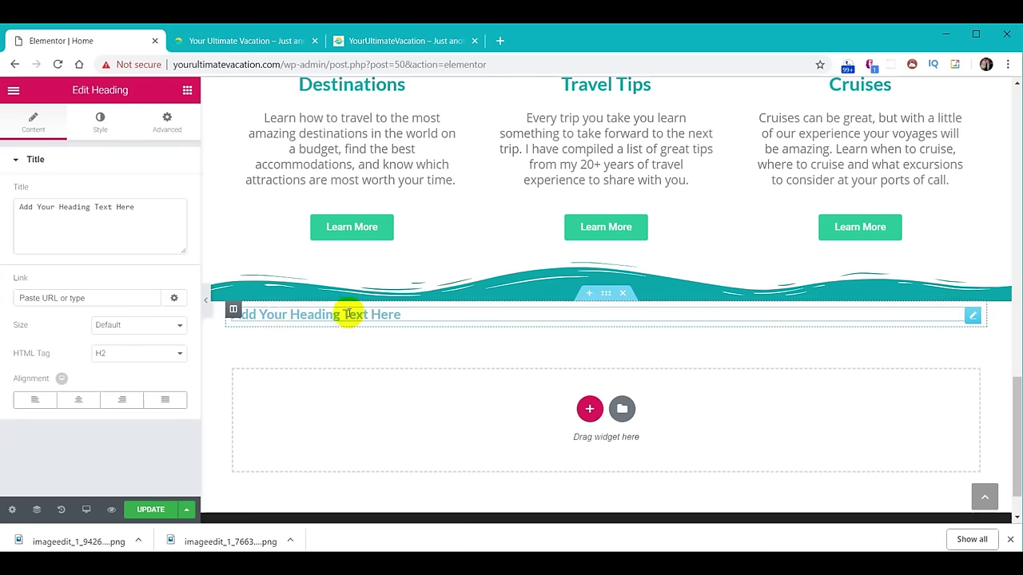
{"action": "left_click", "coordinate": [187, 92]}
{"action": "scroll", "coordinate": [107, 324], "scroll_direction": "down", "scroll_amount": 5}
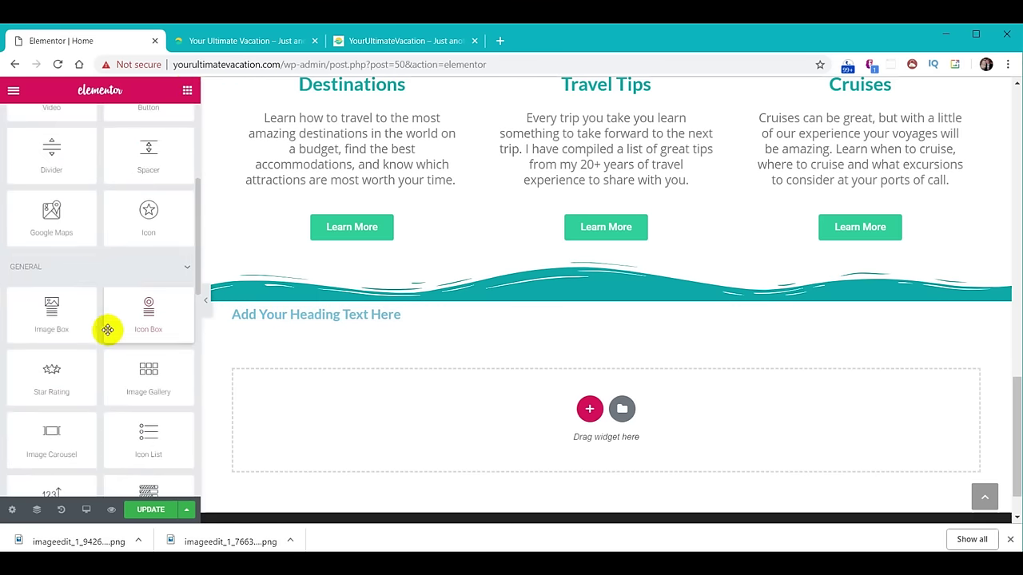
{"action": "left_click_drag", "start_coordinate": [75, 452], "coordinate": [392, 329]}
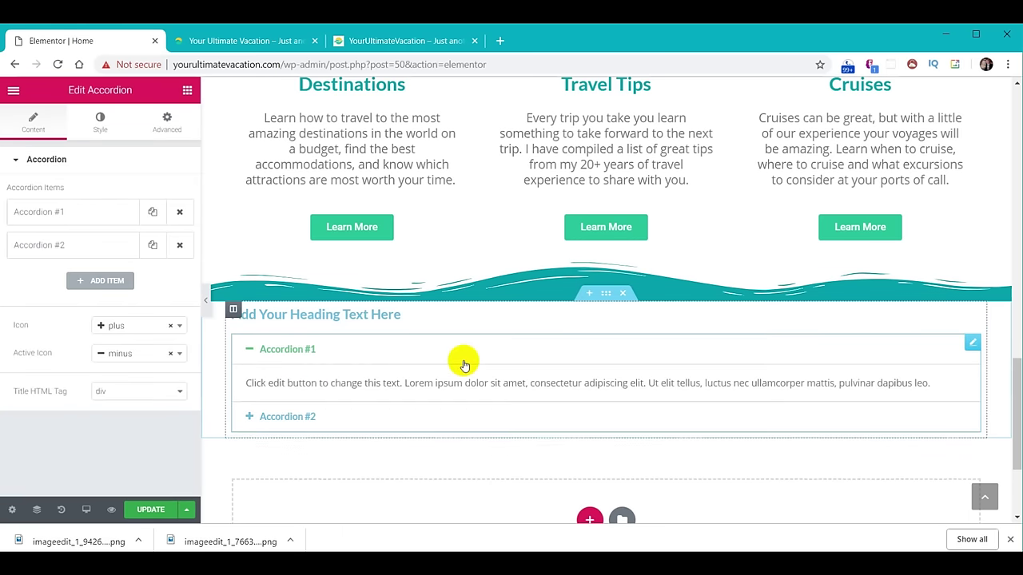
{"action": "left_click", "coordinate": [187, 89]}
{"action": "left_click_drag", "start_coordinate": [160, 338], "coordinate": [351, 445]}
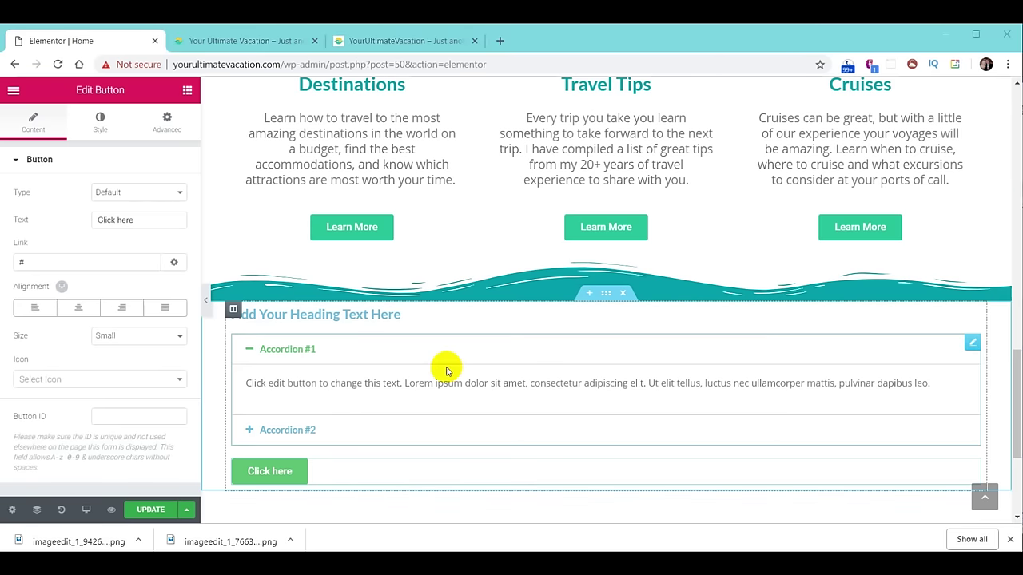
Change the heading text to 'Top 5 Travel Tips'.
{"action": "left_click", "coordinate": [334, 316]}
{"action": "left_click", "coordinate": [142, 208]}
{"action": "left_click_drag", "start_coordinate": [130, 206], "coordinate": [24, 206]}
{"action": "type", "text": "Top 5 Travel Tips"}
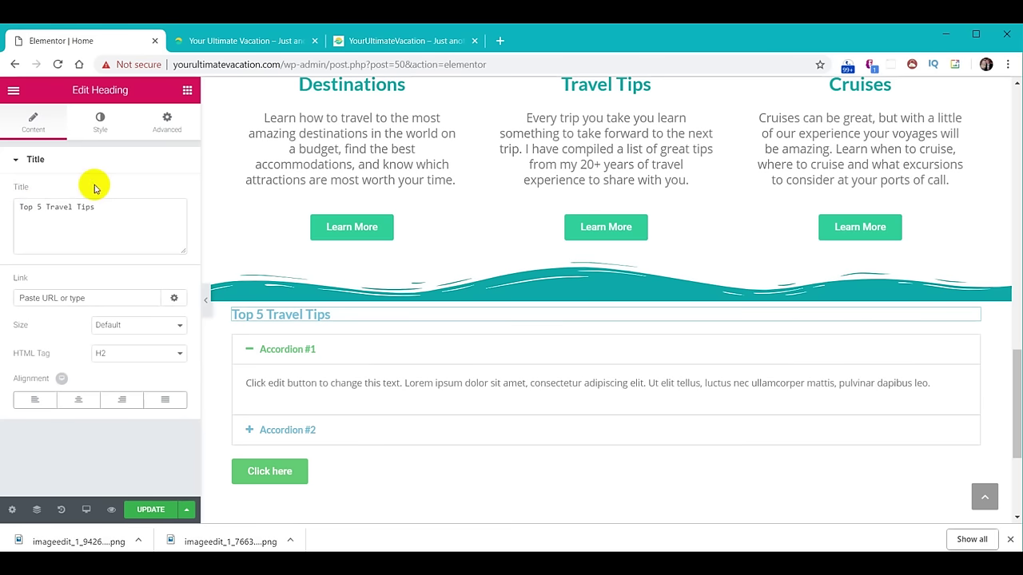
{"action": "left_click", "coordinate": [288, 351]}
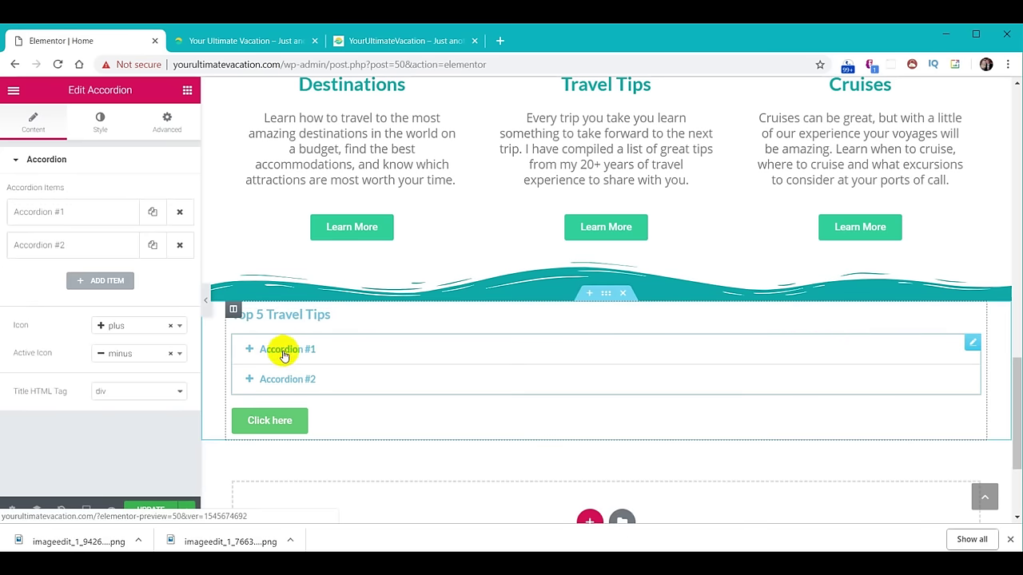
Replace the first accordion item's placeholder content with the Make a List tip text.
{"action": "left_click", "coordinate": [283, 353]}
{"action": "left_click", "coordinate": [42, 215]}
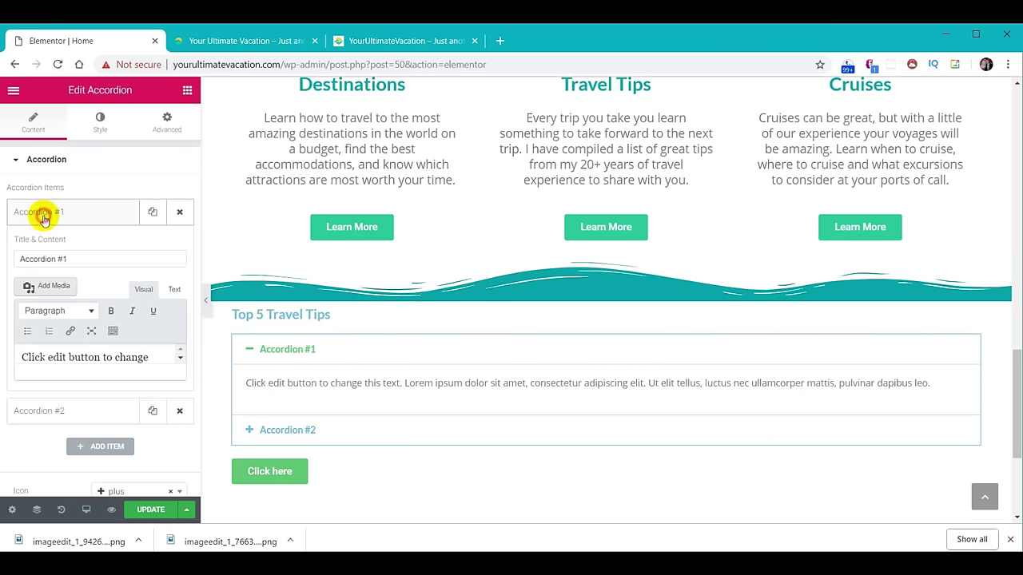
{"action": "left_click_drag", "start_coordinate": [76, 259], "coordinate": [22, 255]}
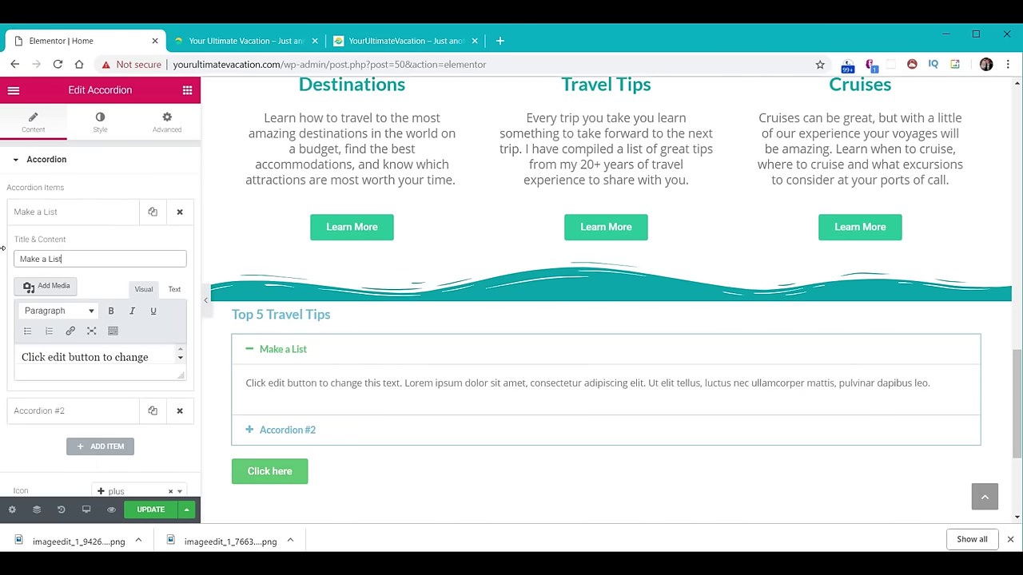
{"action": "scroll", "coordinate": [101, 240], "scroll_direction": "down", "scroll_amount": 1}
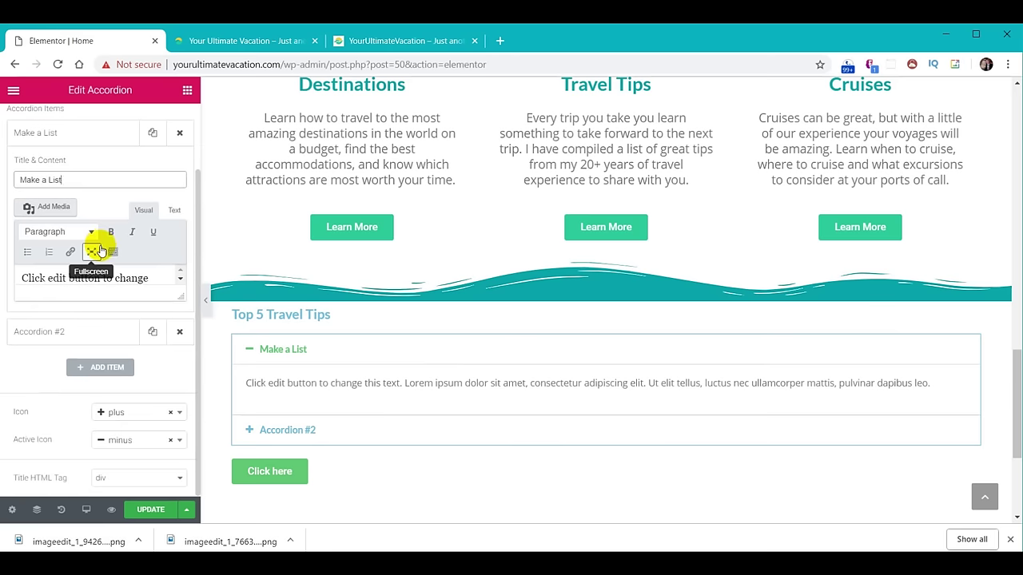
{"action": "left_click_drag", "start_coordinate": [150, 277], "coordinate": [14, 273]}
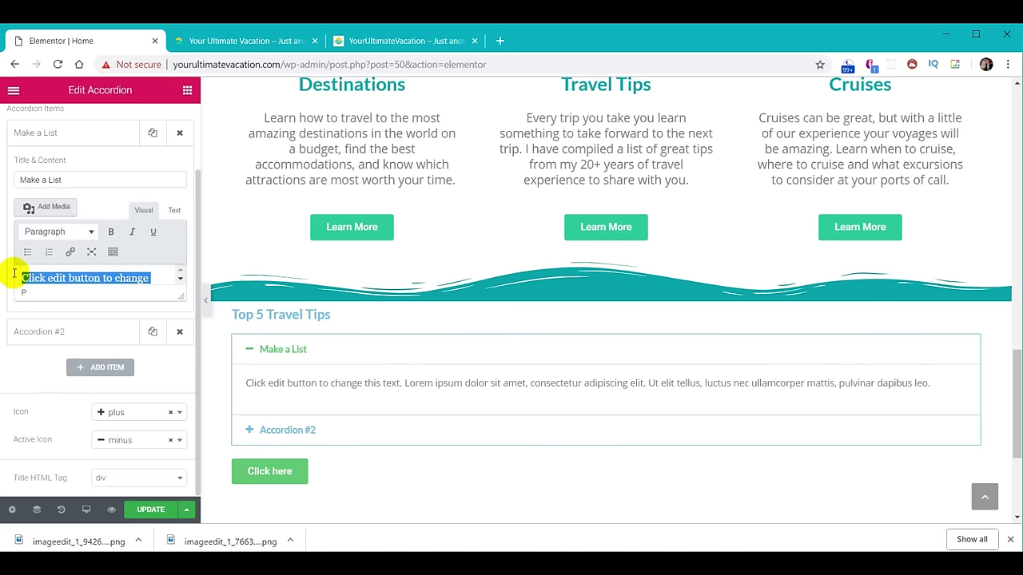
{"action": "key", "text": "BackSpace"}
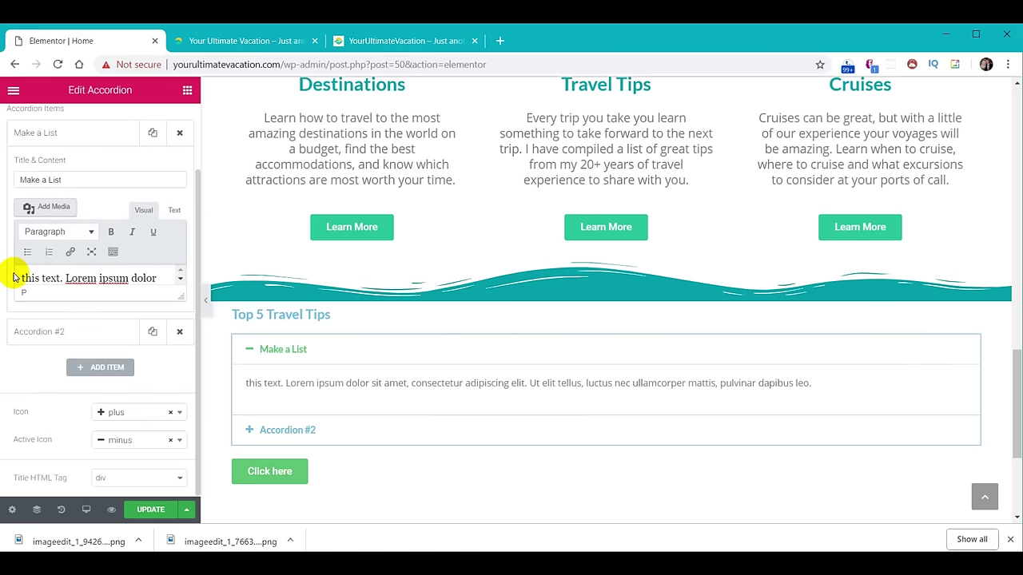
{"action": "key", "text": "ctrl+Right"}
{"action": "key", "text": "ctrl+Right"}
{"action": "key", "text": "ctrl+Right"}
{"action": "key", "text": "ctrl+Right"}
{"action": "key", "text": "ctrl+Right"}
{"action": "key", "text": "ctrl+Right"}
{"action": "key", "text": "ctrl+Right"}
{"action": "key", "text": "ctrl+Right"}
{"action": "key", "text": "ctrl+Right"}
{"action": "key", "text": "ctrl+Right"}
{"action": "key", "text": "ctrl+Right"}
{"action": "key", "text": "ctrl+Right"}
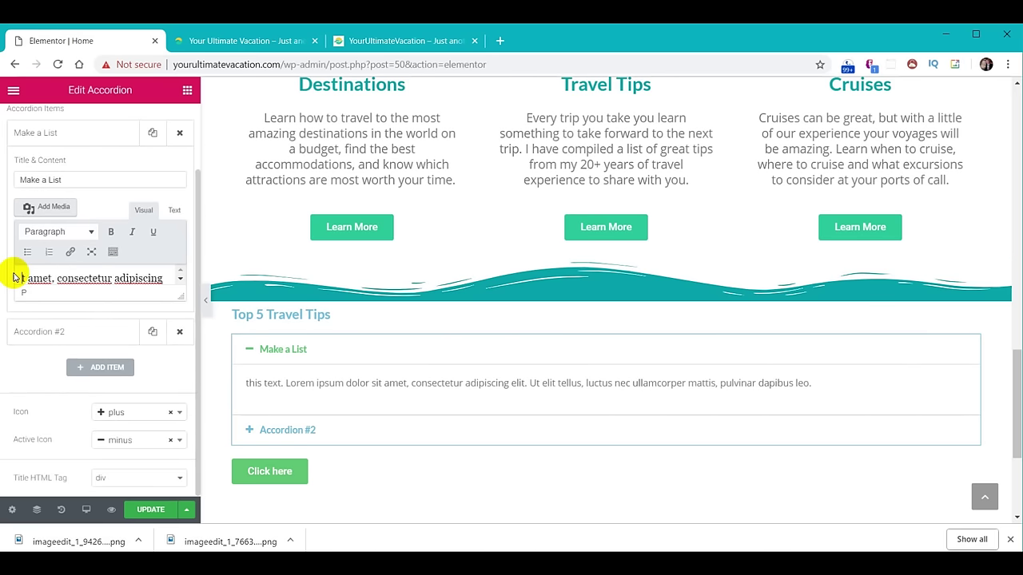
{"action": "key", "text": "ctrl+a"}
{"action": "key", "text": "BackSpace"}
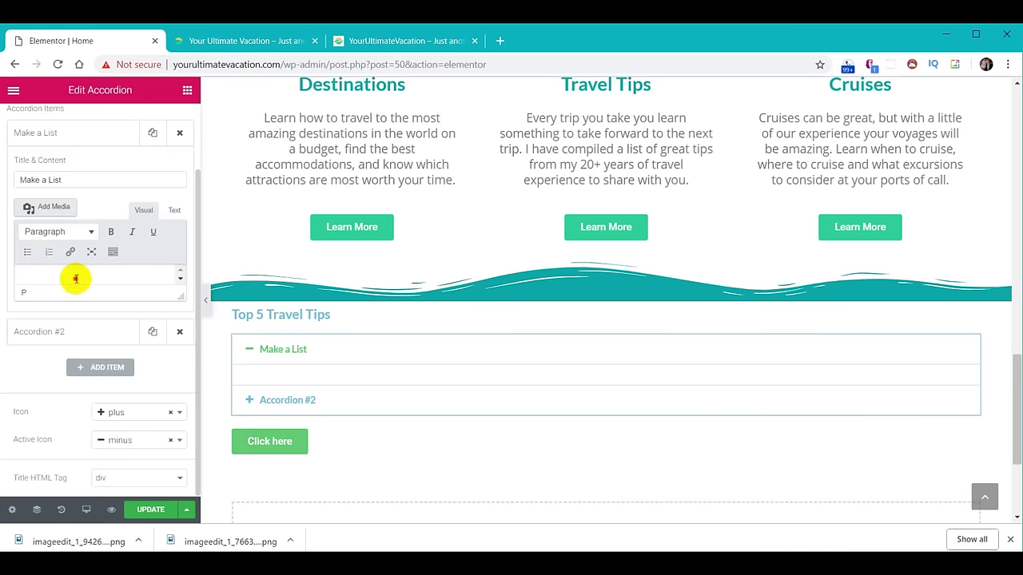
{"action": "type", "text": "About a week or so before each trip, I make a list of items I don't want to forget — which I WILL forget if I don't write them down. It's easiest for me to have a travel list saved as a Google Doc so I can access it online and edit it as needed."}
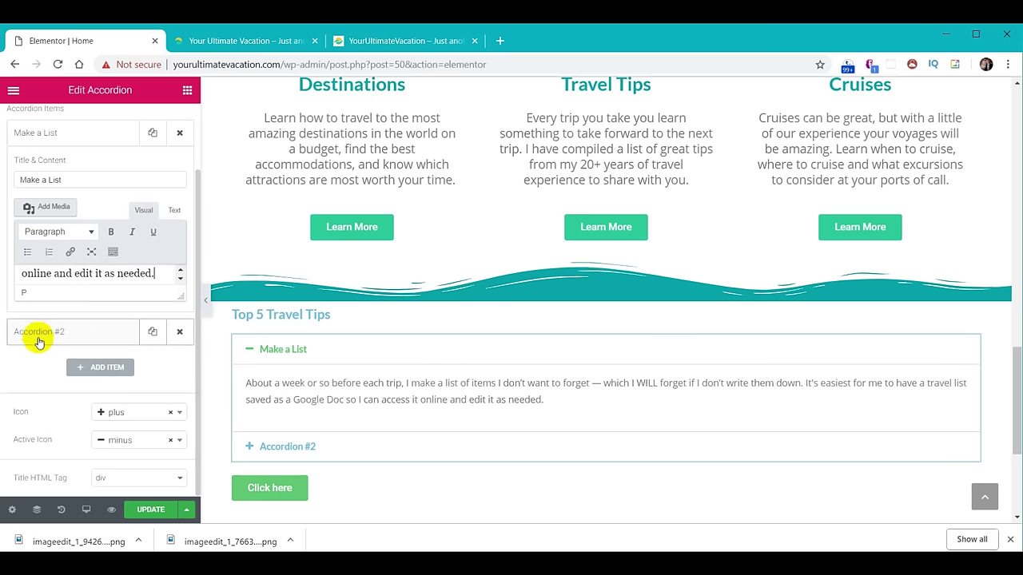
Title the second item 'Make Photocopies of Important Documents' with the passport and licence photos paragraph.
{"action": "left_click", "coordinate": [35, 332]}
{"action": "triple_click", "coordinate": [96, 212]}
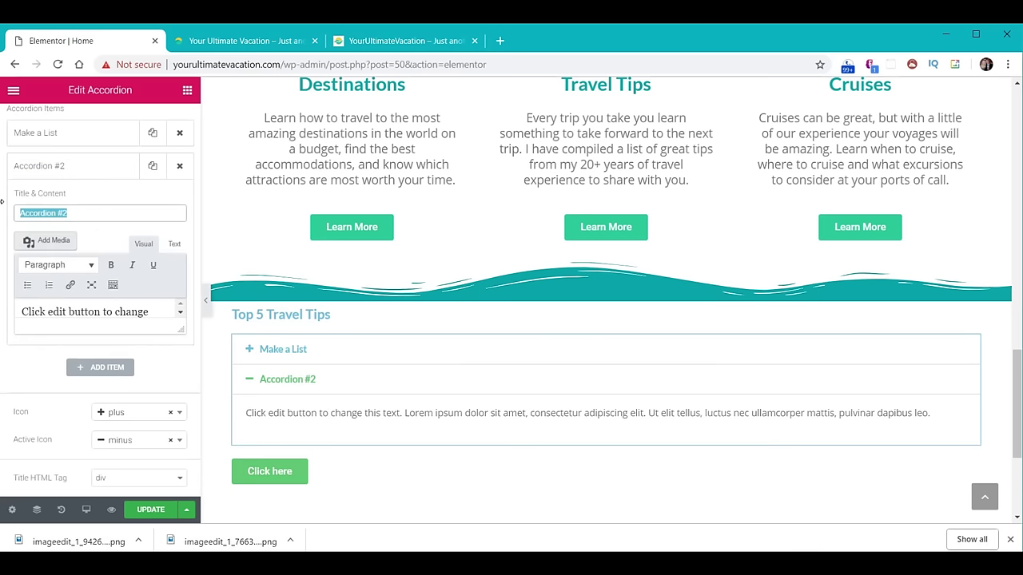
{"action": "type", "text": "Make Photocopies of Important Documents"}
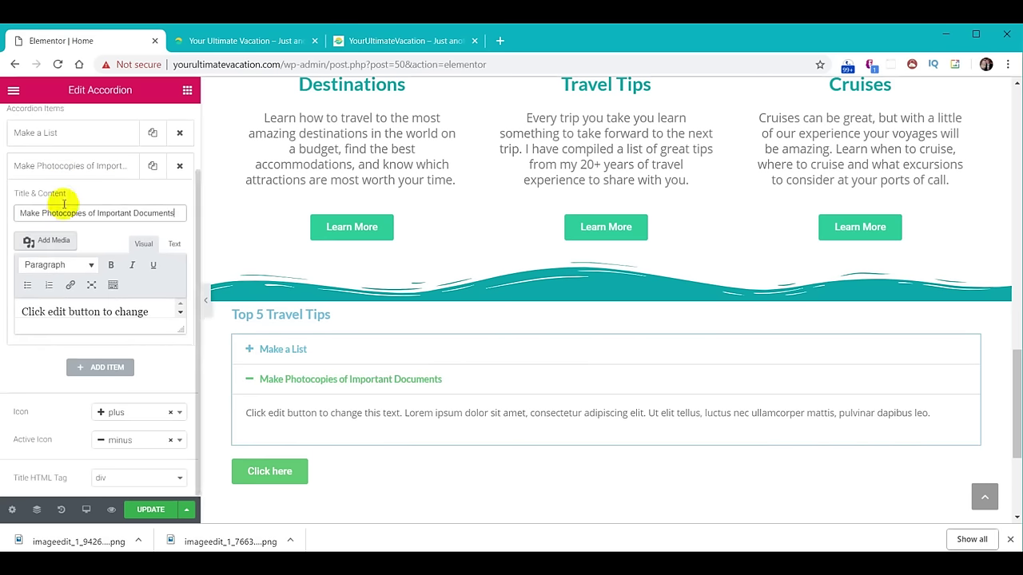
{"action": "left_click", "coordinate": [74, 312]}
{"action": "key", "text": "ctrl+a"}
{"action": "type", "text": "We also take photos of our passports and driver licenses and keep them in our Google Docs and in files on our phones. You just never know when you need a backup."}
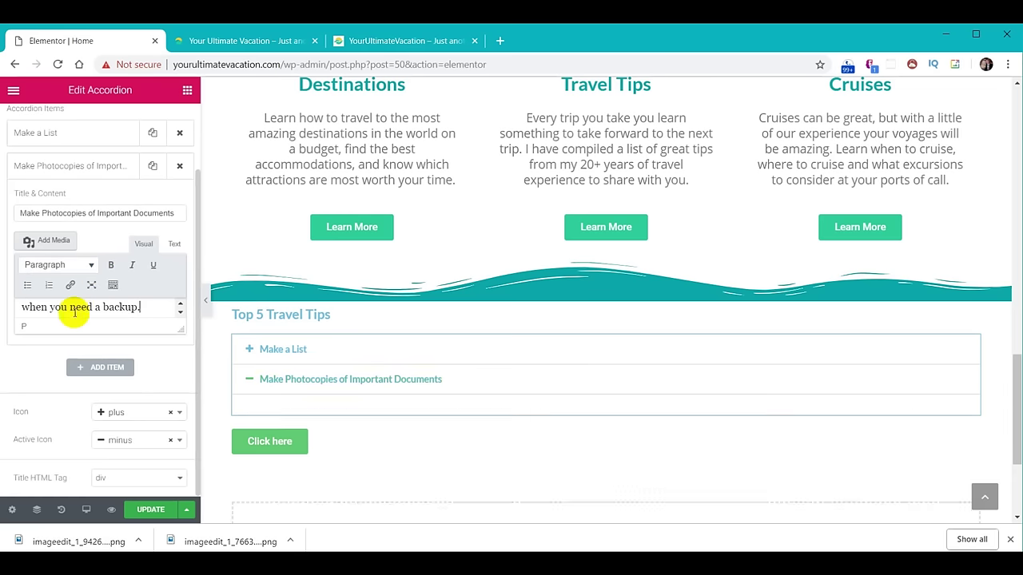
{"action": "left_click_drag", "start_coordinate": [183, 328], "coordinate": [184, 444]}
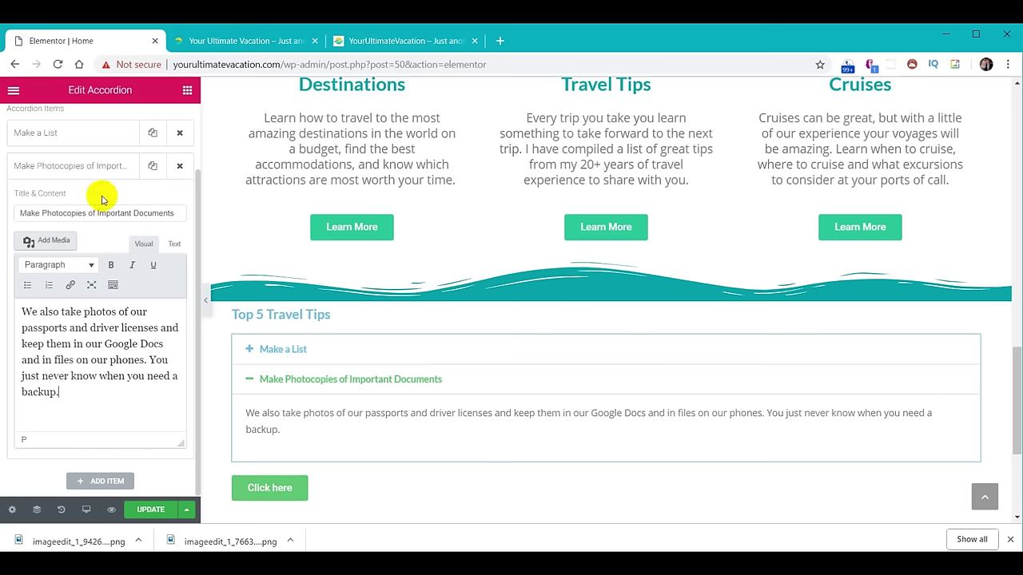
{"action": "left_click", "coordinate": [285, 349]}
{"action": "left_click", "coordinate": [317, 447]}
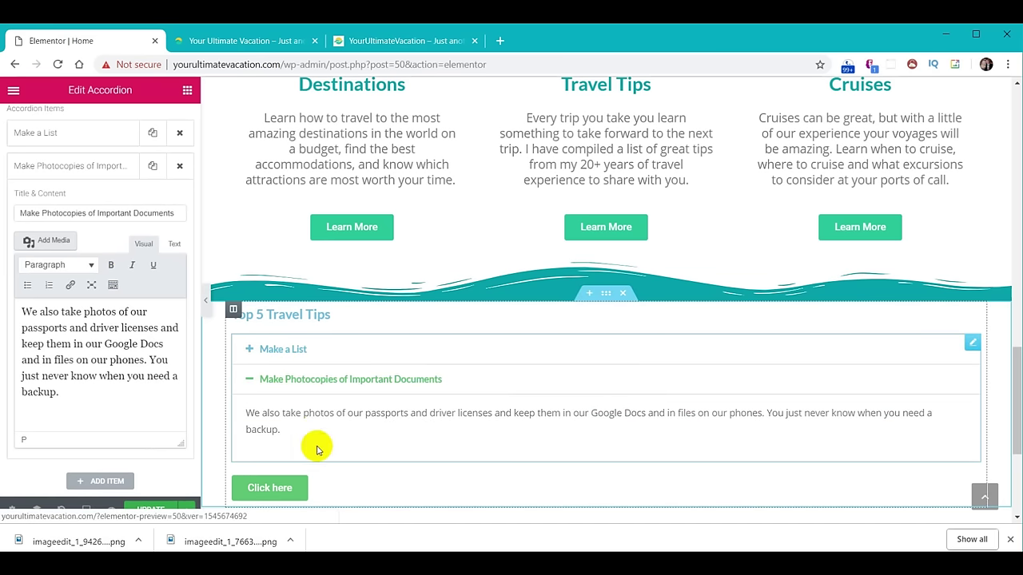
Add a weather forecast accordion tip with the Amsterdam weather paragraph.
{"action": "left_click", "coordinate": [107, 482]}
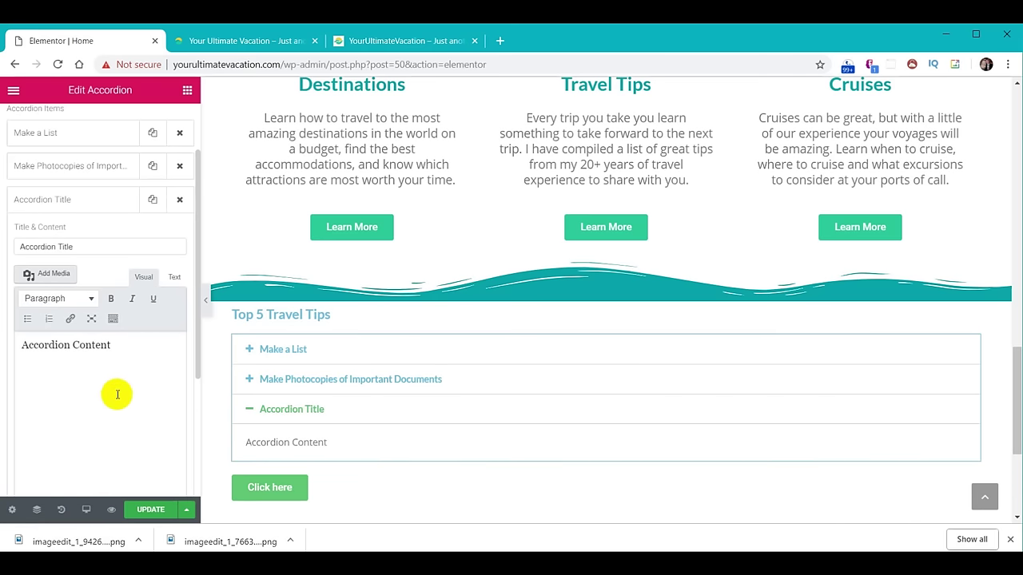
{"action": "triple_click", "coordinate": [85, 242]}
{"action": "type", "text": "Plan for the weather forecast to be wrong"}
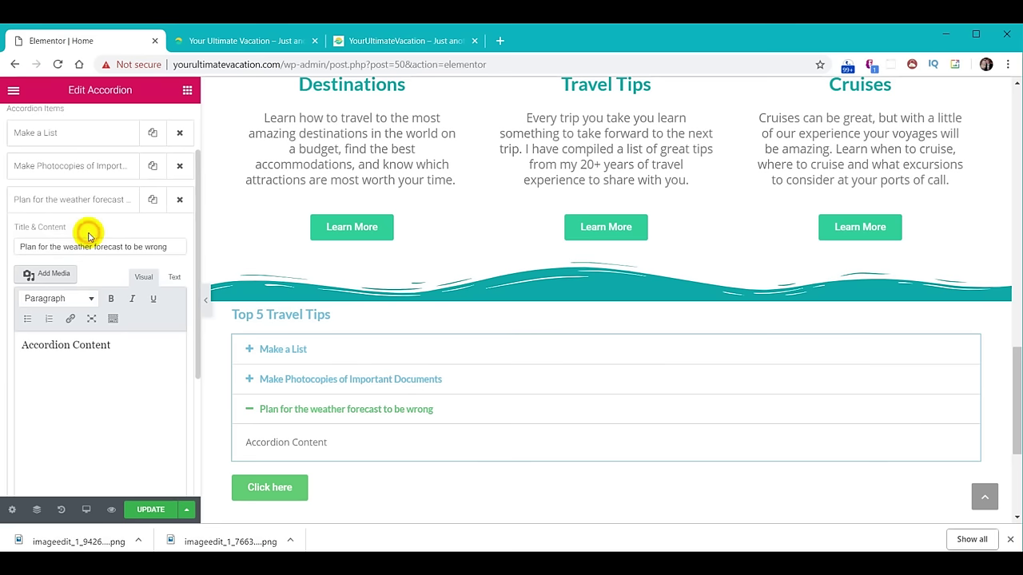
{"action": "left_click_drag", "start_coordinate": [136, 349], "coordinate": [4, 344]}
{"action": "type", "text": "We went to Amsterdam in the fall and I did a great job of looking at the forecast a few days before we left, but the forecast changed drastically 24 hours before we left and 85% of what we brought ended up being too warm to wear. Be sure to bring some extra items for weather conditions you don't expect."}
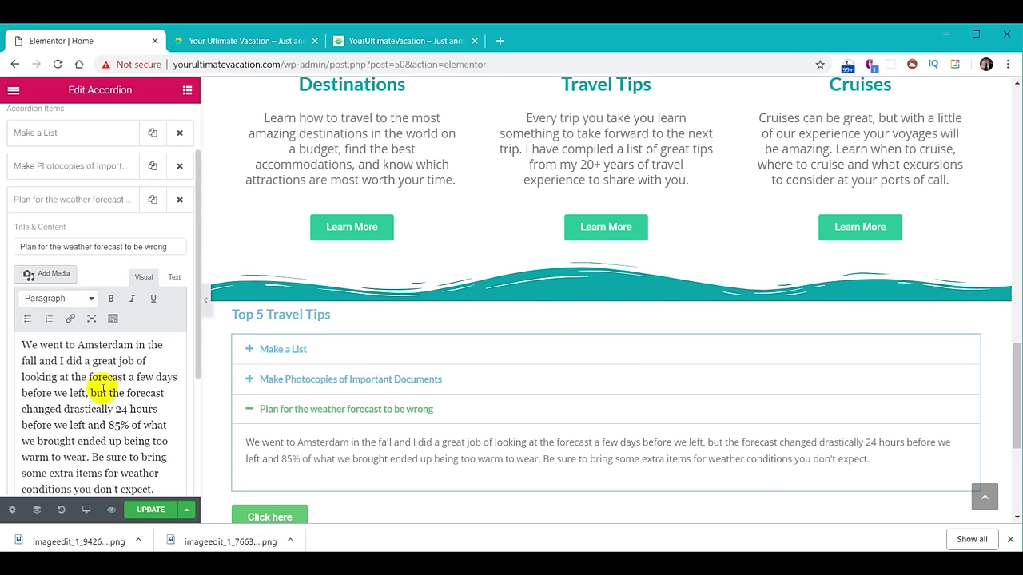
{"action": "left_click", "coordinate": [71, 205]}
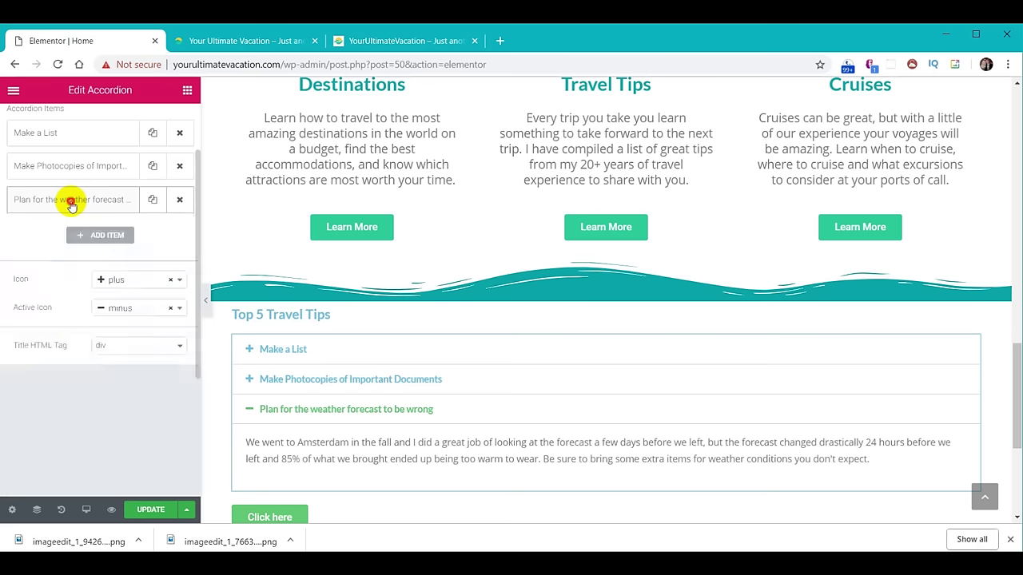
Add a credit card tip explaining paying in local currency.
{"action": "left_click", "coordinate": [112, 238]}
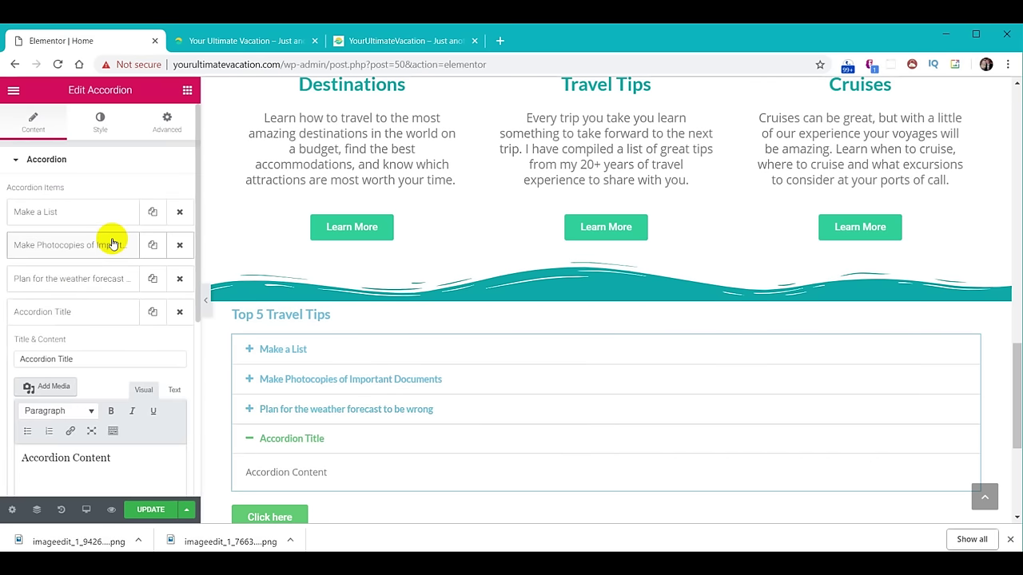
{"action": "triple_click", "coordinate": [87, 358]}
{"action": "type", "text": "When using a credit card at stores, choose to pay in the local currency"}
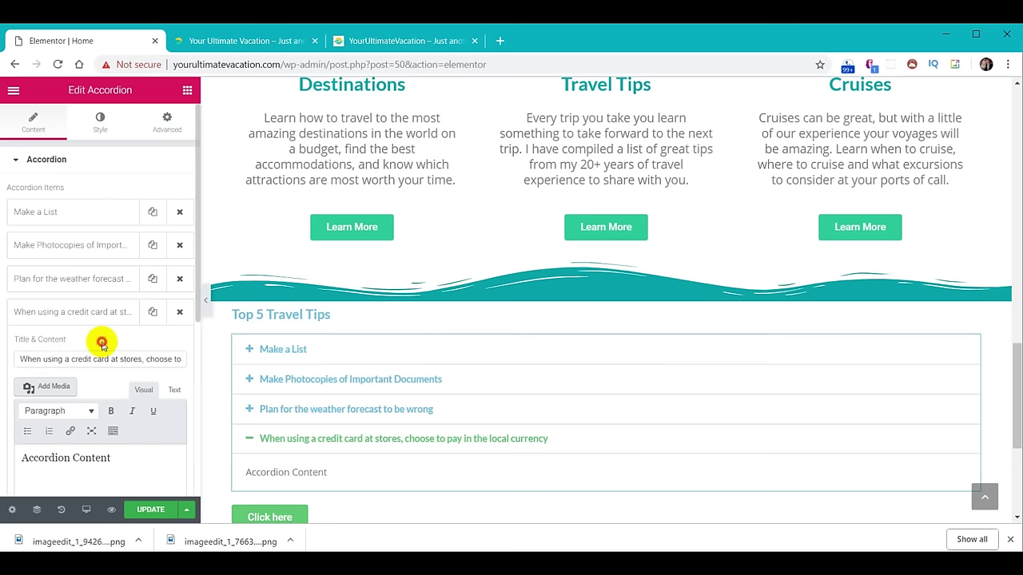
{"action": "scroll", "coordinate": [107, 349], "scroll_direction": "down", "scroll_amount": 1}
{"action": "left_click_drag", "start_coordinate": [118, 381], "coordinate": [8, 374]}
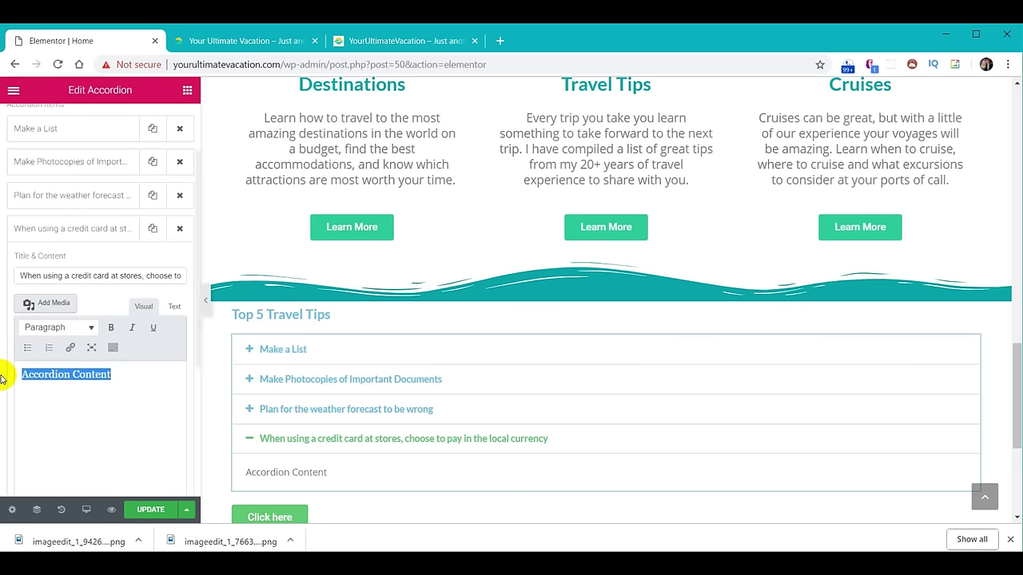
{"action": "type", "text": "If you're at checkout in a local shop and the cashier asks you if you'd like to pay in, say, Euros or dollars, say \"Euros\". Your credit card company will automatically do the conversion into dollars so there's no need to pay in dollars. If you say you want to pay in dollars, you will likely be overcharged because the stores may use a higher conversion rate."}
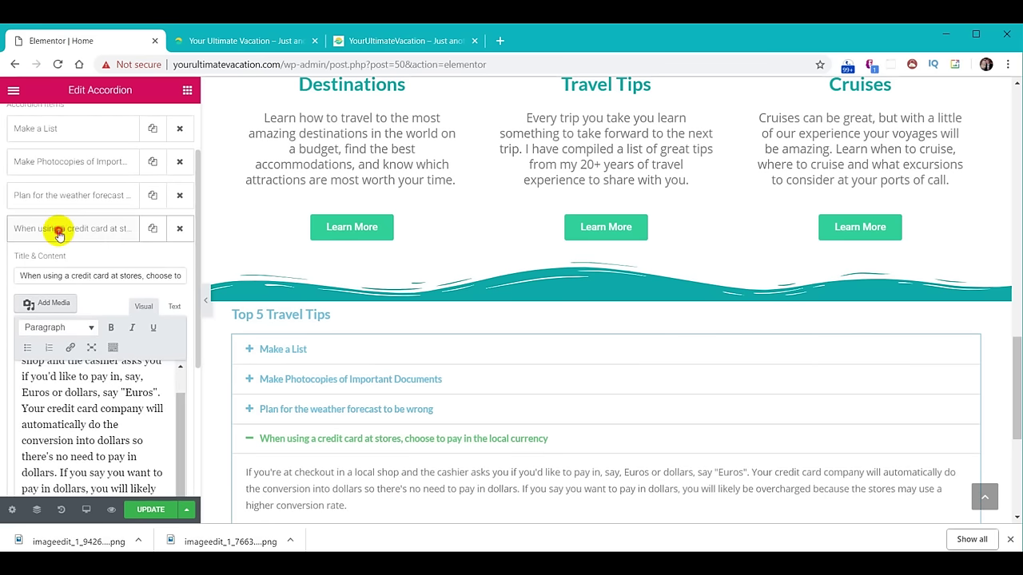
{"action": "left_click", "coordinate": [59, 229]}
Add a fifth accordion tip, Sunscreen, with its paragraph.
{"action": "left_click", "coordinate": [107, 265]}
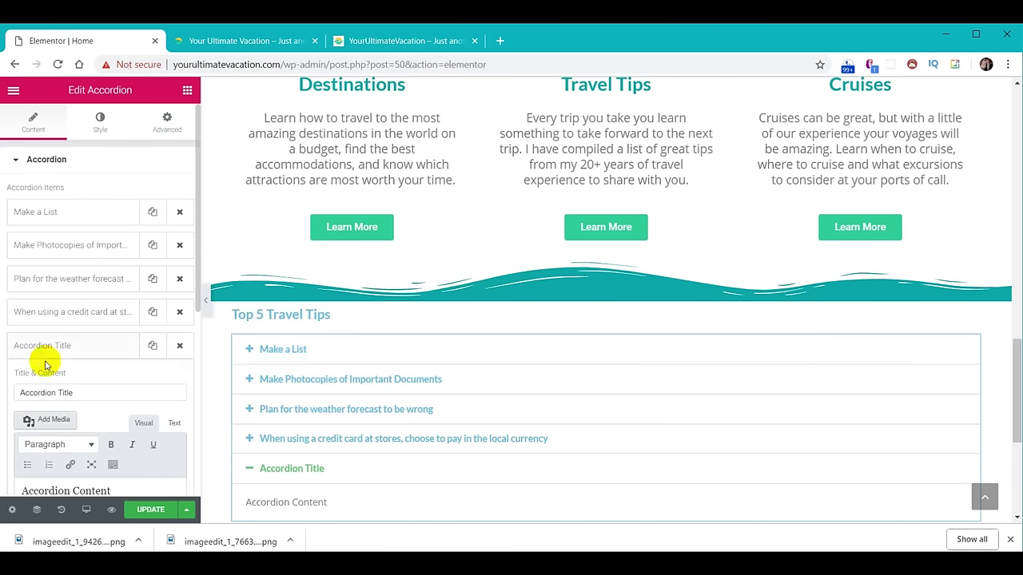
{"action": "left_click_drag", "start_coordinate": [85, 392], "coordinate": [3, 382]}
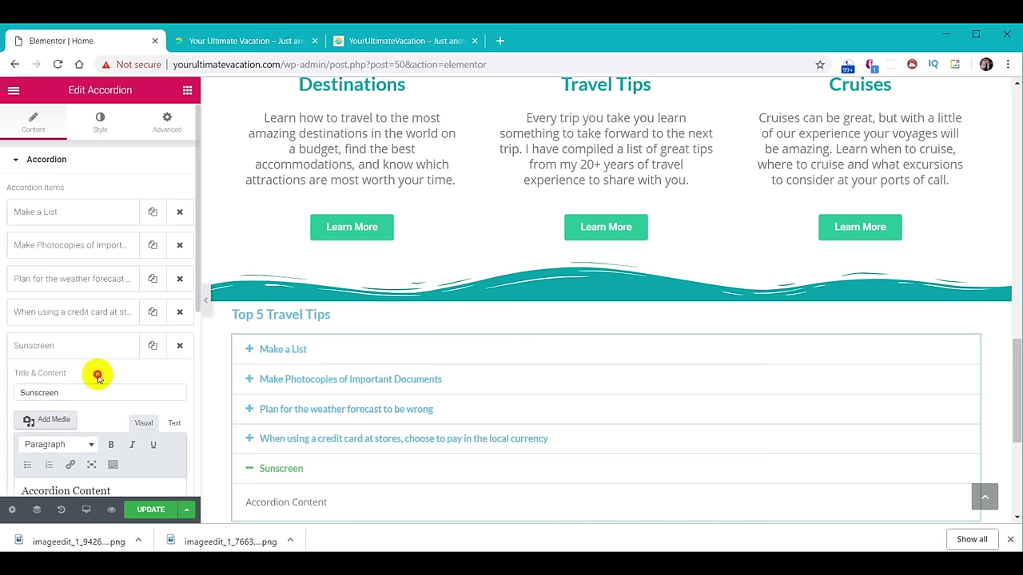
{"action": "scroll", "coordinate": [103, 384], "scroll_direction": "down", "scroll_amount": 2}
{"action": "left_click_drag", "start_coordinate": [119, 333], "coordinate": [17, 329]}
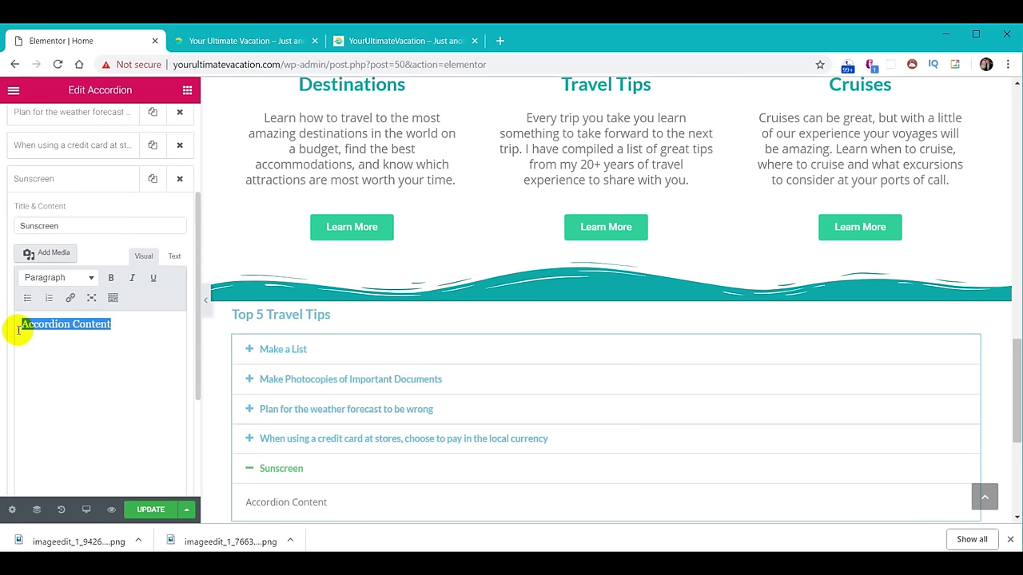
{"action": "type", "text": "Get into the habit of using sunscreen. I use it daily, regardless of the weather. You will likely be walking a lot more than you think, and even if the sun isn't literally shining, you can get sunburned. Don't forget to apply sunscreen to your hands and arms as well as your neck, chest, and ears, and don't forget to reapply. I take a small lightweight container of sunscreen with me in my bag when I know I'm going out for the day."}
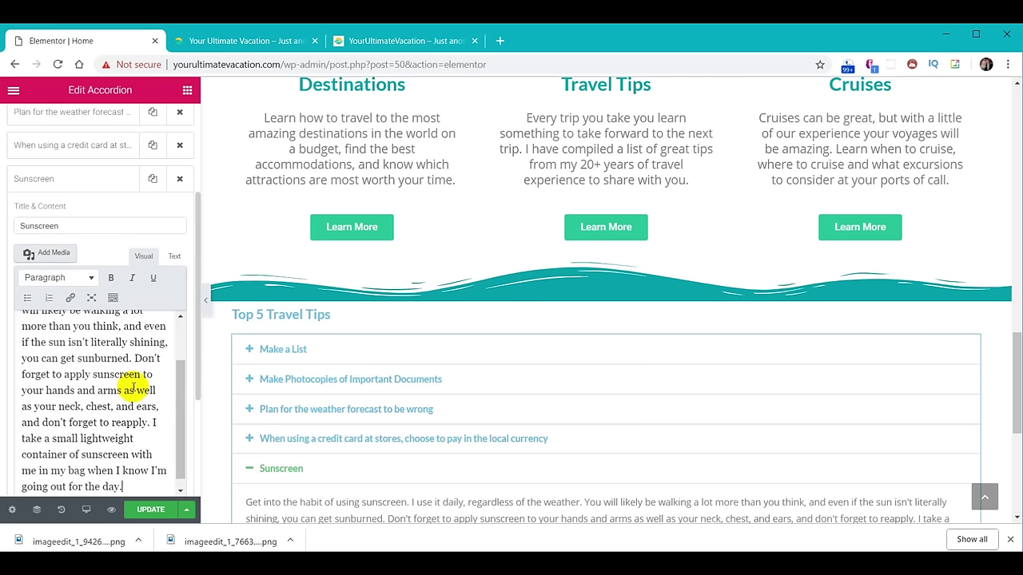
{"action": "left_click", "coordinate": [72, 186]}
Expand the credit card, weather, Make Photocopies and Make a List tips in the preview to check them.
{"action": "left_click", "coordinate": [320, 442]}
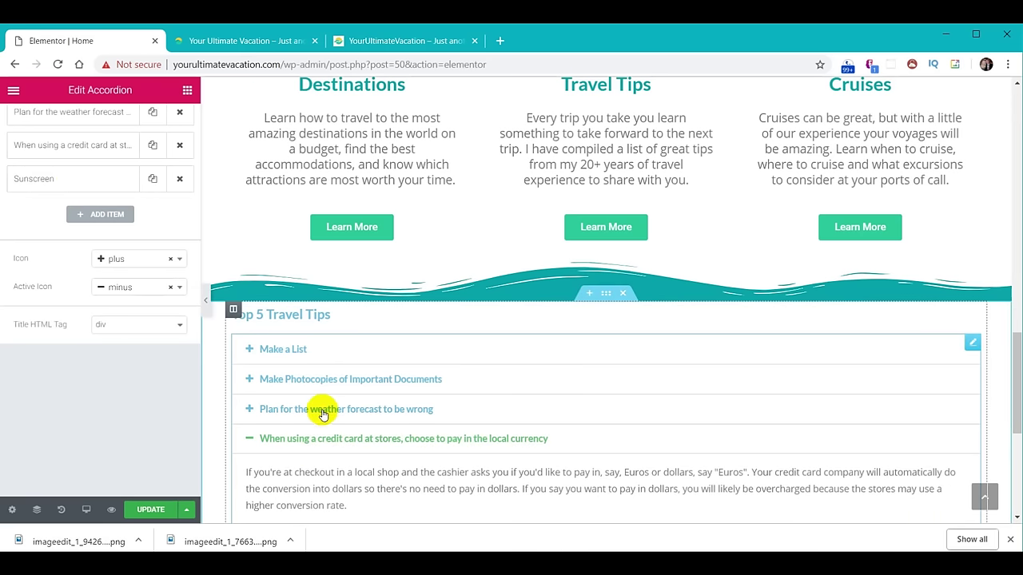
{"action": "left_click", "coordinate": [322, 411]}
{"action": "left_click", "coordinate": [297, 378]}
{"action": "left_click", "coordinate": [288, 349]}
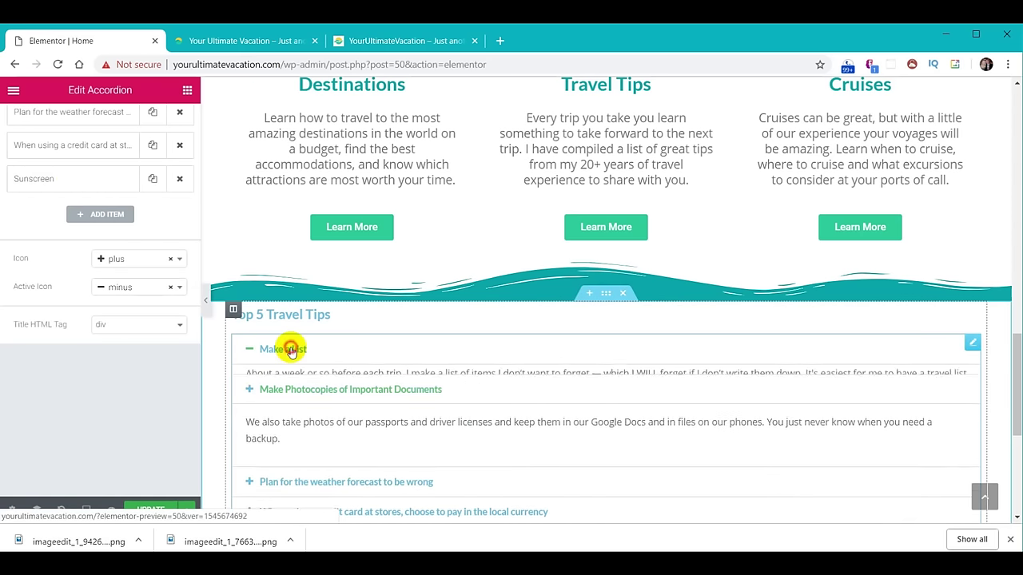
{"action": "scroll", "coordinate": [392, 358], "scroll_direction": "down", "scroll_amount": 3}
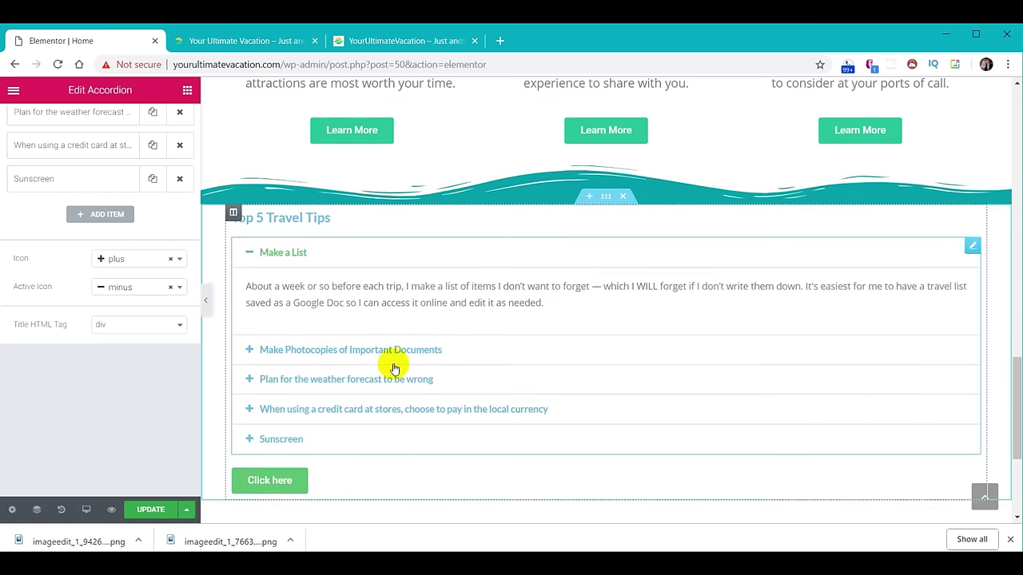
{"action": "scroll", "coordinate": [507, 427], "scroll_direction": "up", "scroll_amount": 2}
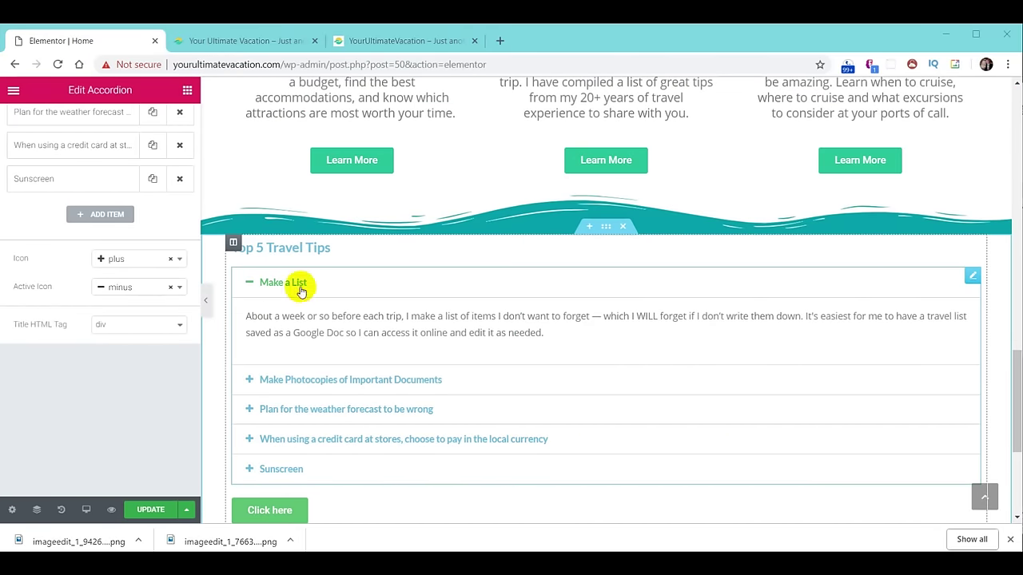
Set the Top 5 Travel Tips heading's text colour to yellow.
{"action": "left_click", "coordinate": [289, 246]}
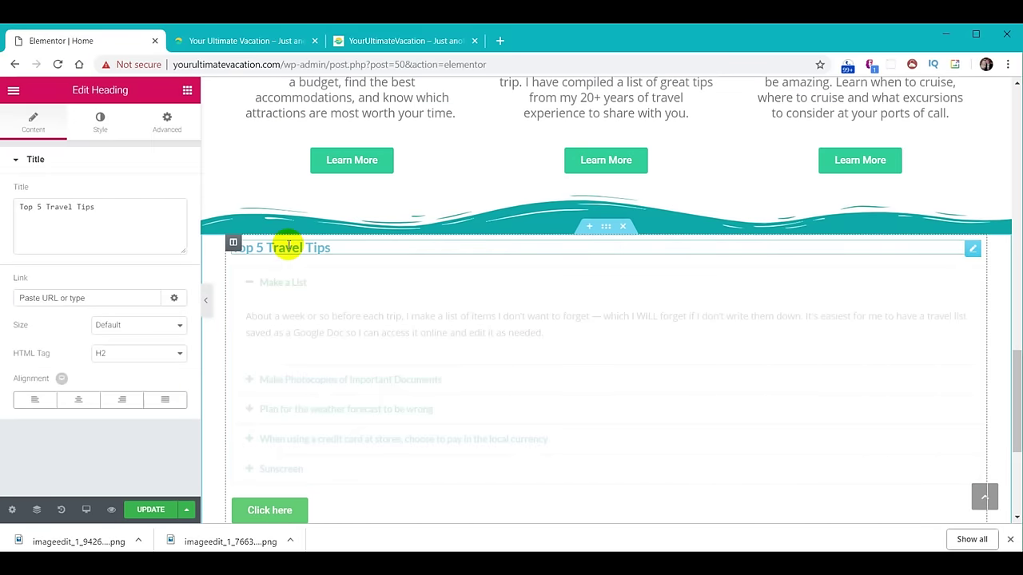
{"action": "left_click", "coordinate": [101, 128]}
{"action": "left_click", "coordinate": [167, 193]}
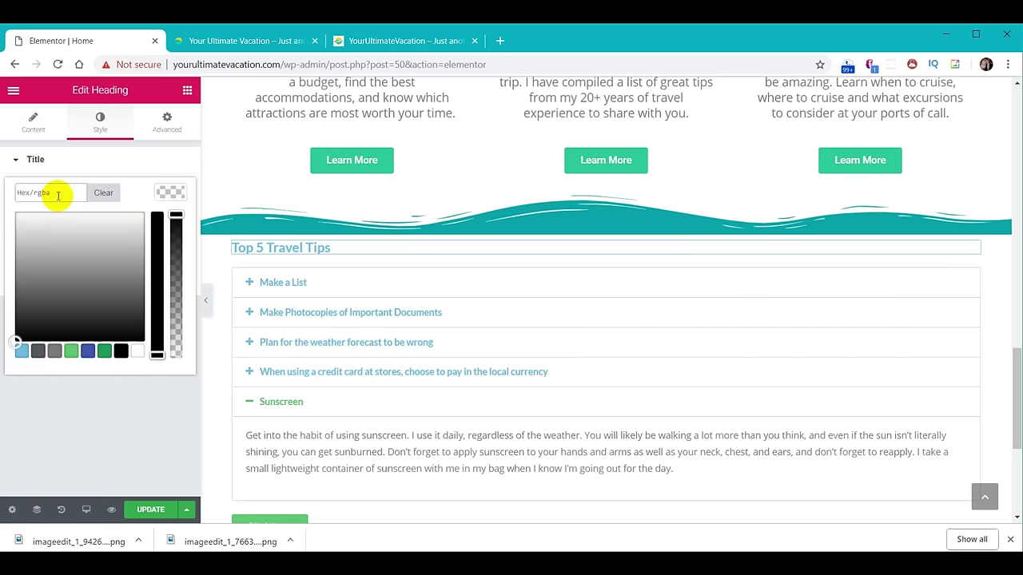
{"action": "left_click", "coordinate": [58, 195]}
{"action": "key", "text": "ctrl+v"}
{"action": "left_click", "coordinate": [165, 193]}
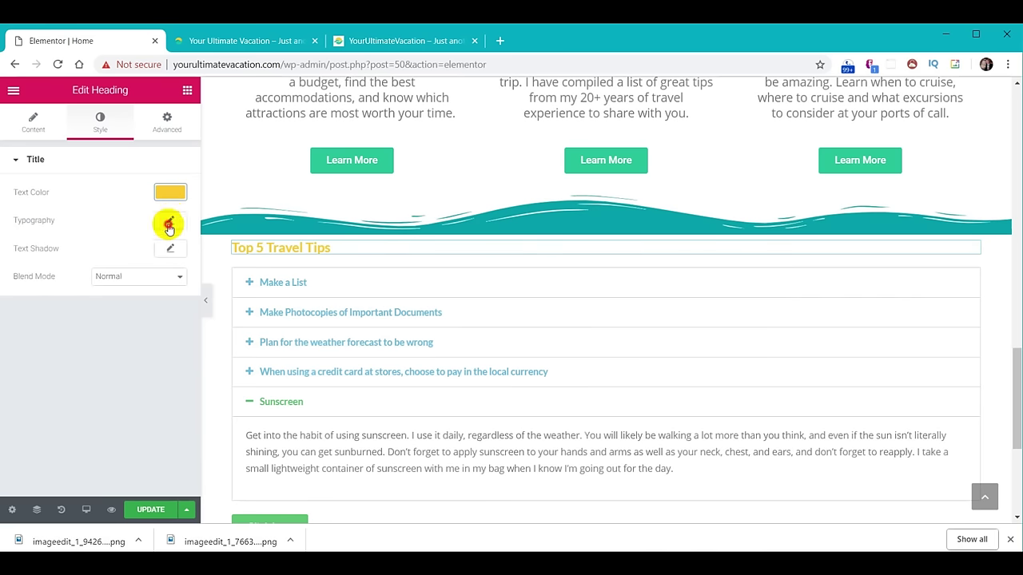
Set the heading's typography font size to 30 px.
{"action": "left_click", "coordinate": [169, 224]}
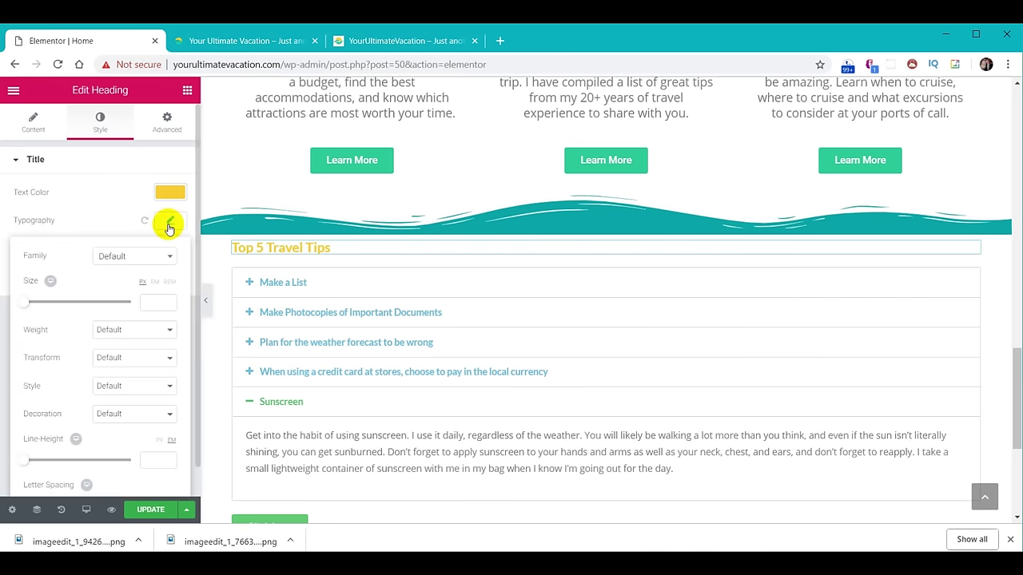
{"action": "left_click", "coordinate": [151, 300]}
{"action": "type", "text": "30"}
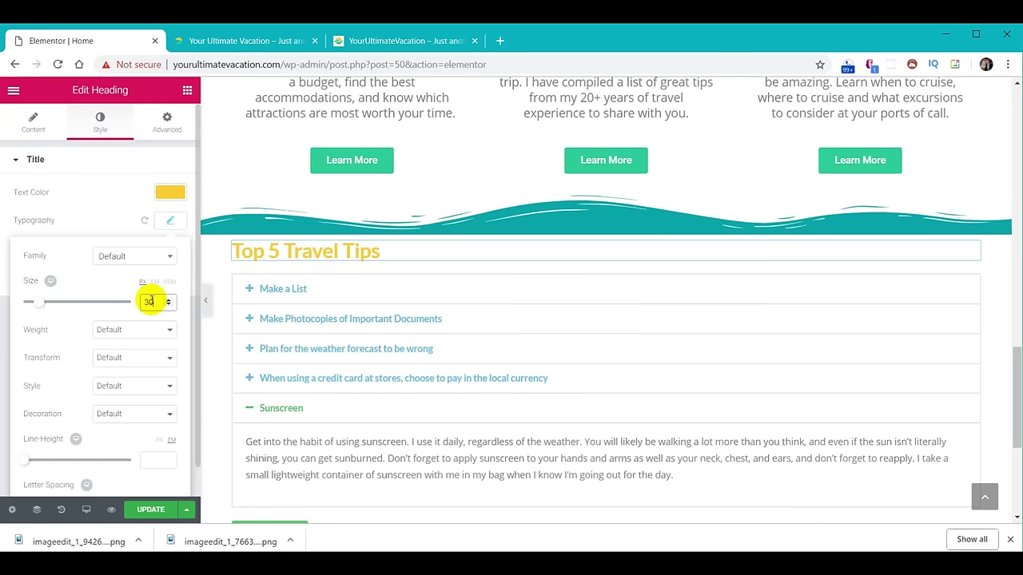
{"action": "left_click", "coordinate": [168, 222]}
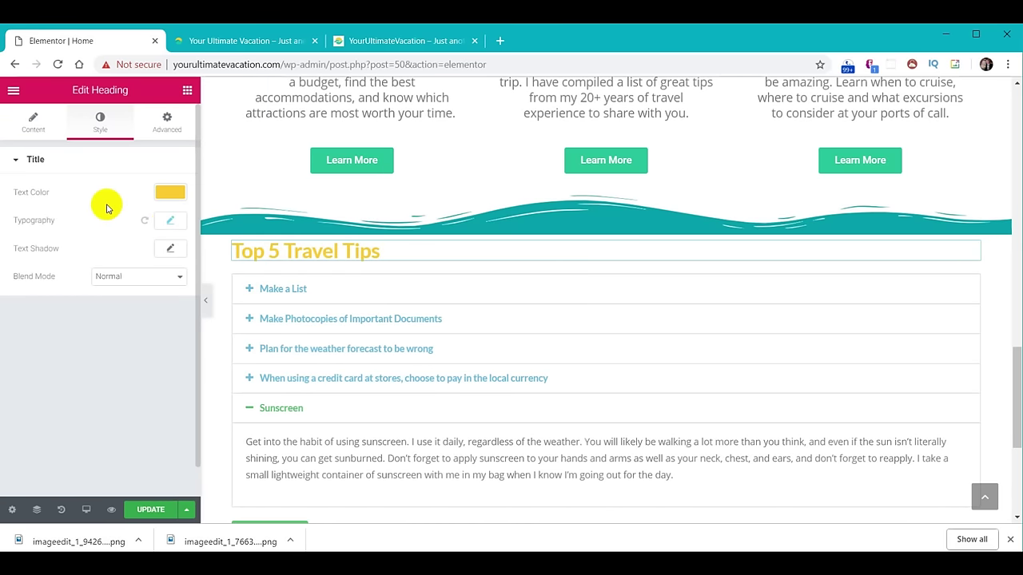
{"action": "left_click", "coordinate": [330, 294]}
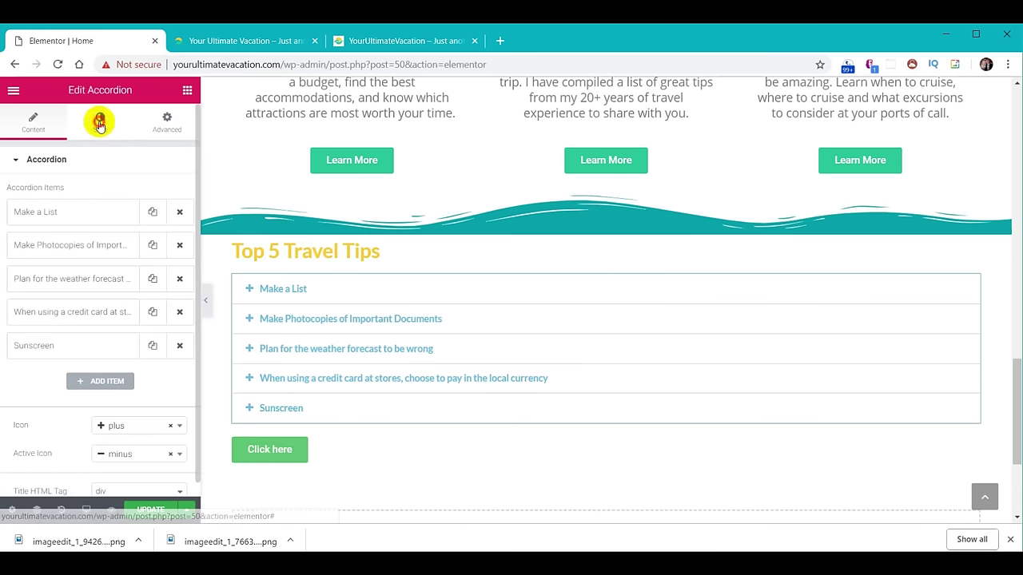
Set the accordion Title Color to white #ffffff in the Accordion Style tab.
{"action": "left_click", "coordinate": [100, 124]}
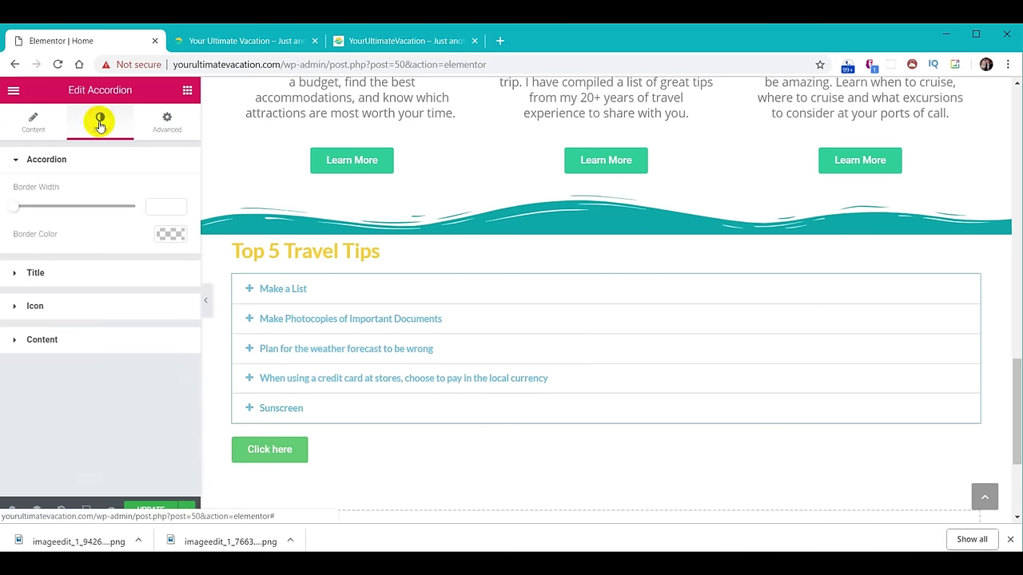
{"action": "left_click", "coordinate": [44, 274]}
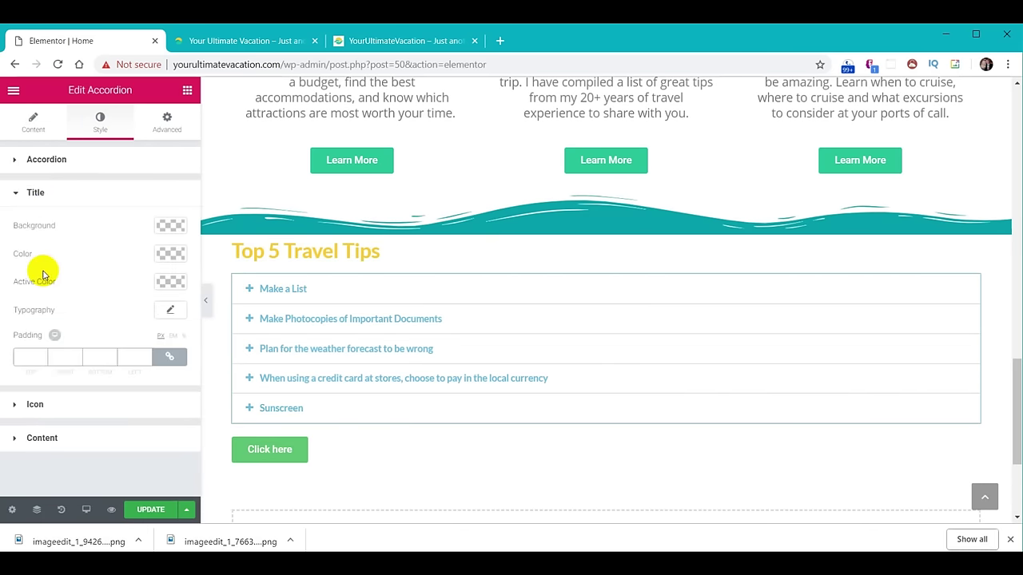
{"action": "left_click", "coordinate": [164, 255]}
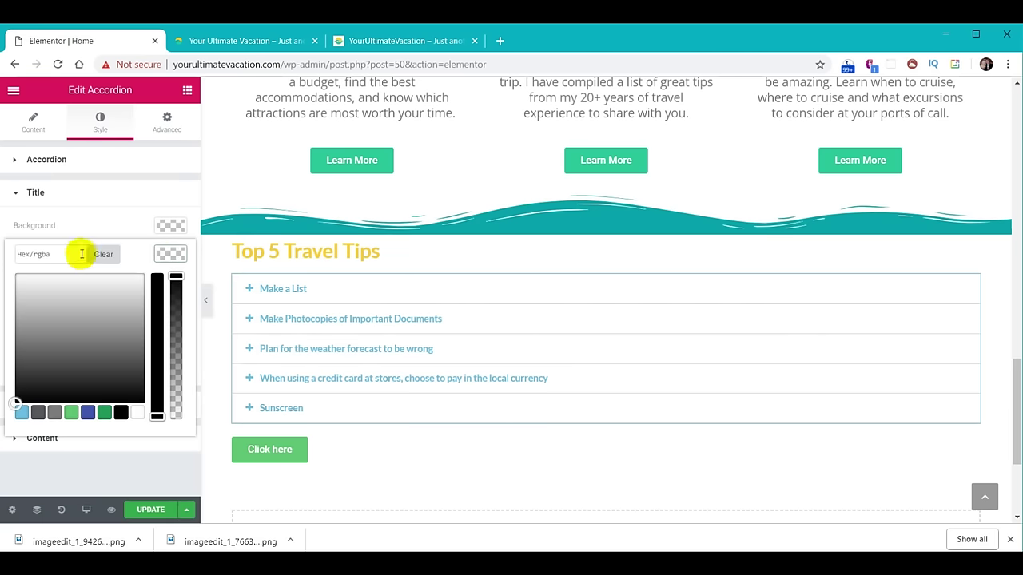
{"action": "left_click", "coordinate": [136, 414]}
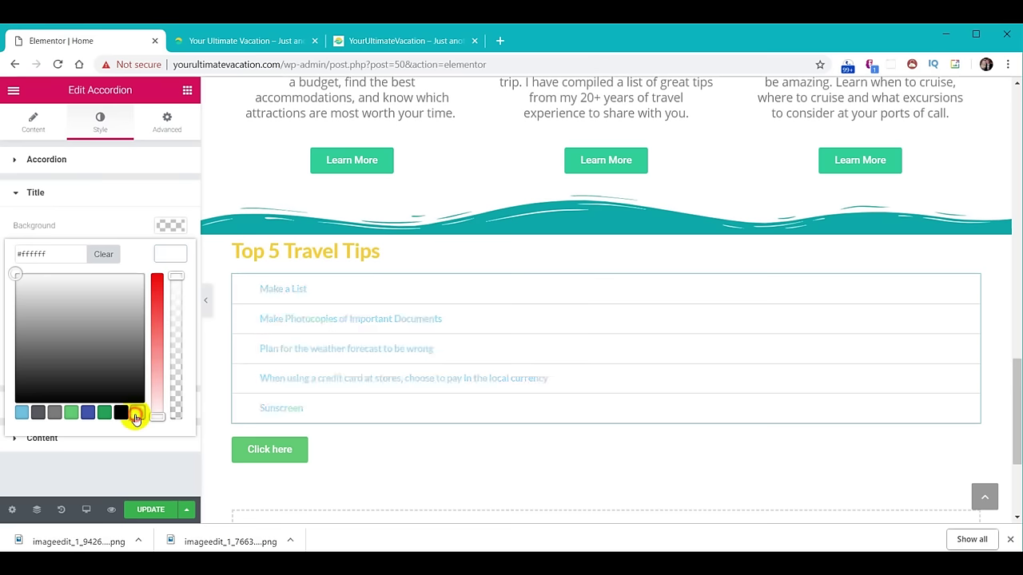
{"action": "left_click", "coordinate": [162, 254]}
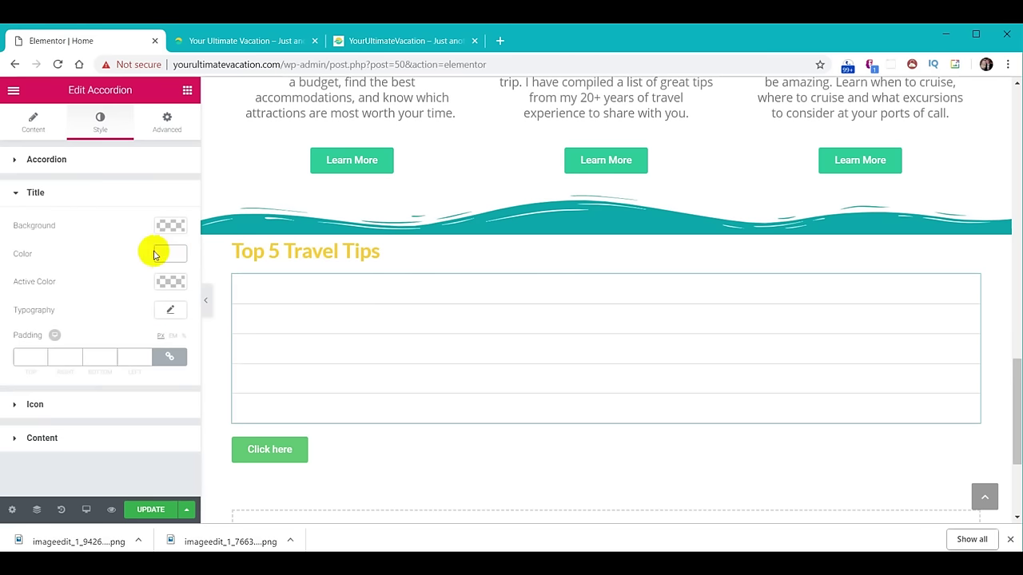
{"action": "left_click", "coordinate": [176, 226]}
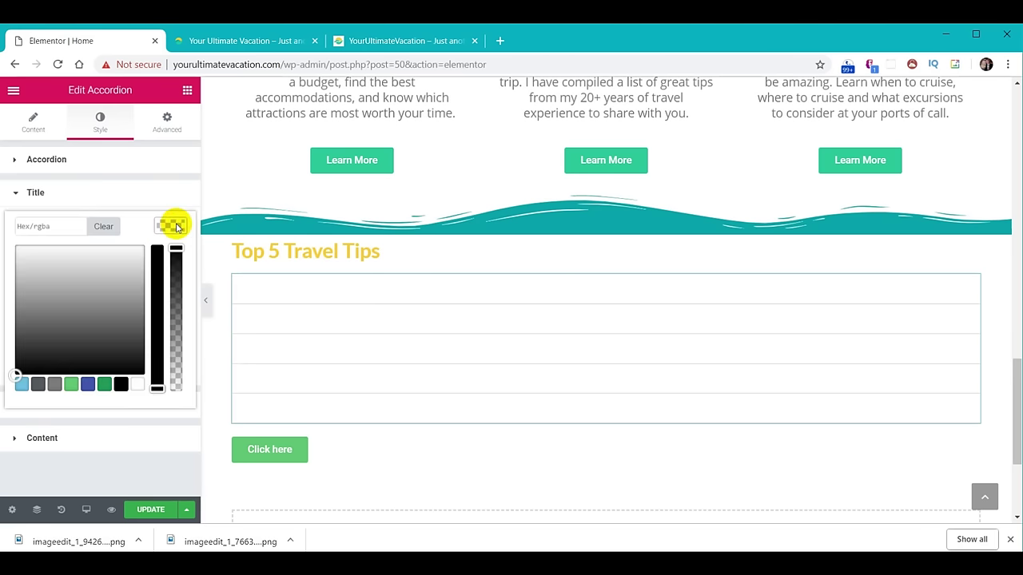
{"action": "left_click", "coordinate": [80, 195]}
{"action": "left_click", "coordinate": [80, 195]}
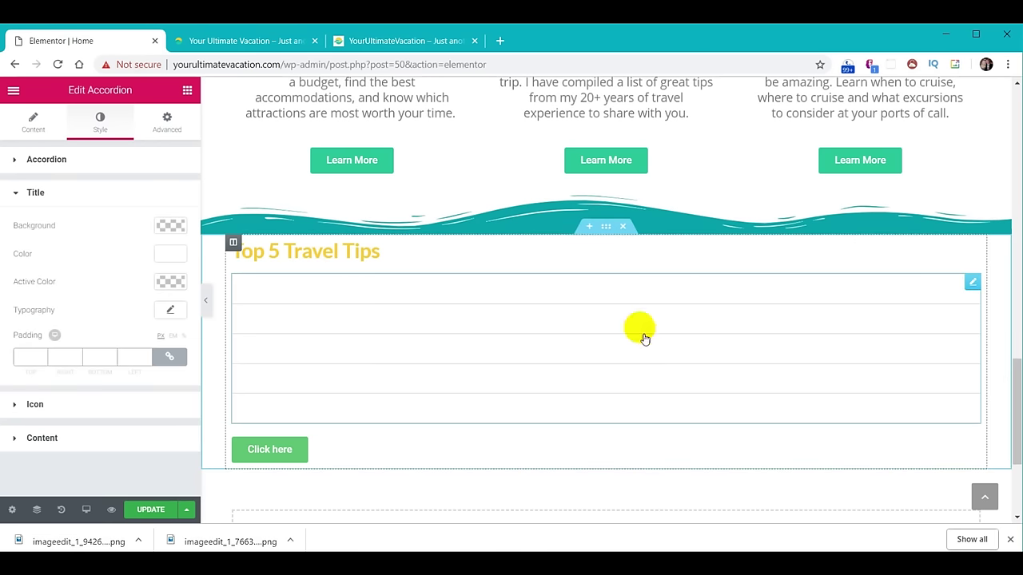
Give the Top 5 Travel Tips section a Classic background in teal #01abaa.
{"action": "left_click", "coordinate": [607, 229]}
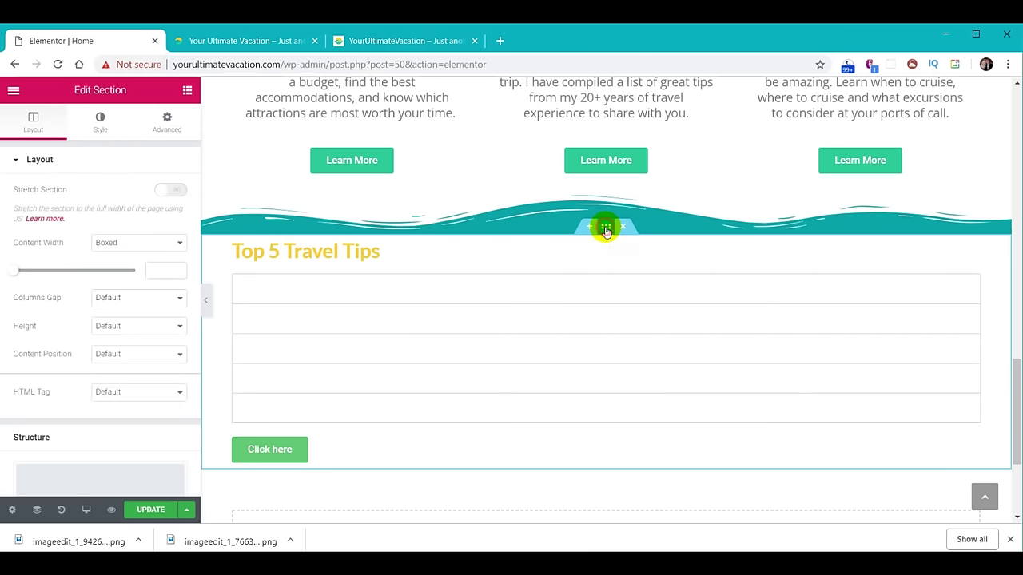
{"action": "left_click", "coordinate": [100, 124]}
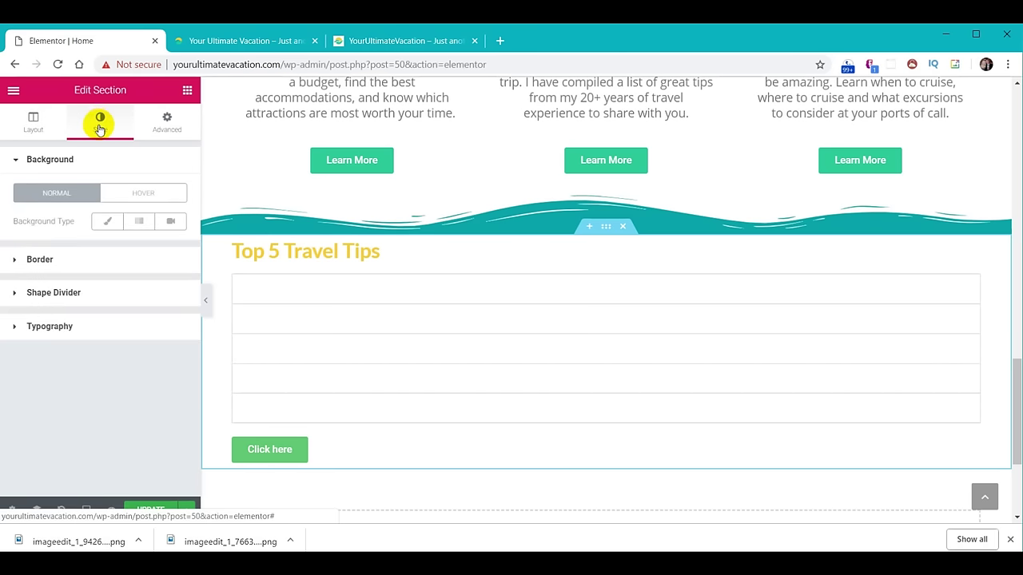
{"action": "left_click", "coordinate": [103, 222]}
{"action": "left_click", "coordinate": [168, 247]}
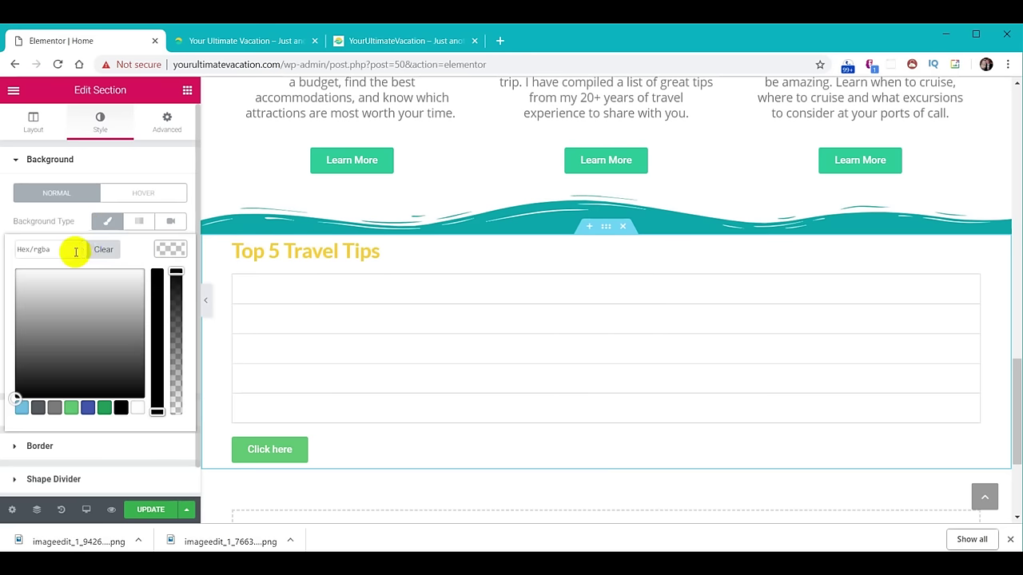
{"action": "type", "text": "#01abaa"}
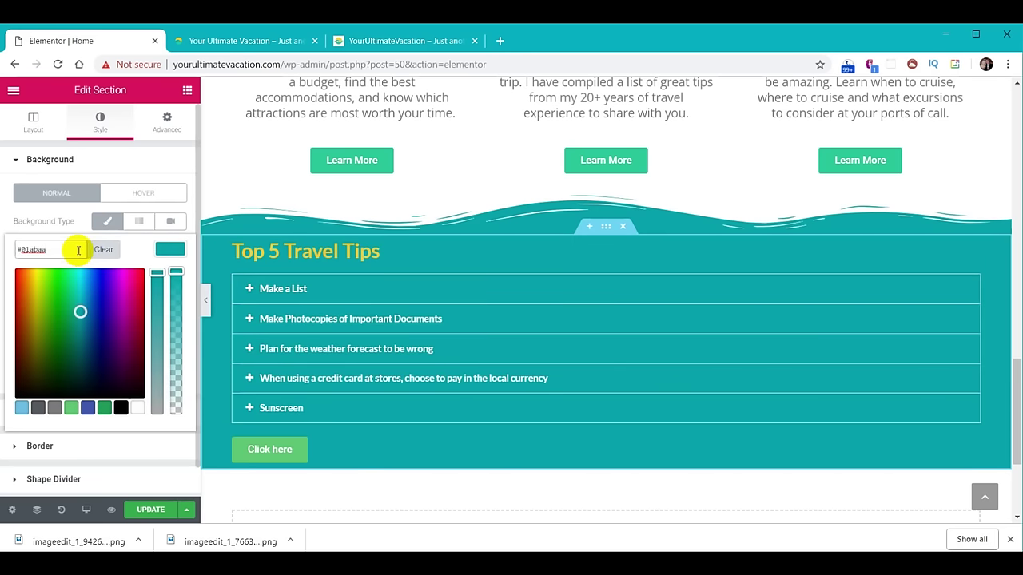
{"action": "left_click", "coordinate": [169, 254]}
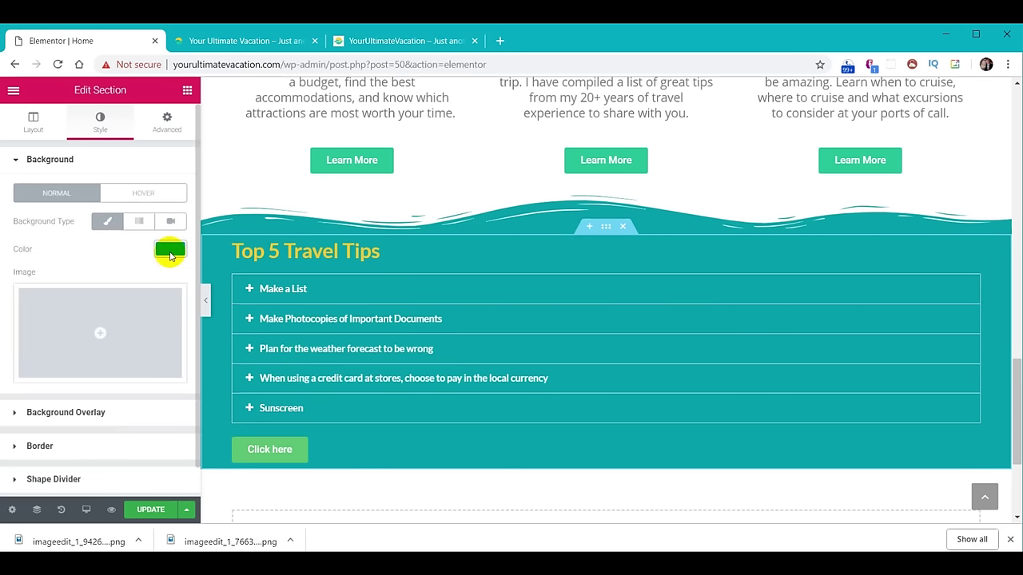
{"action": "left_click", "coordinate": [298, 292]}
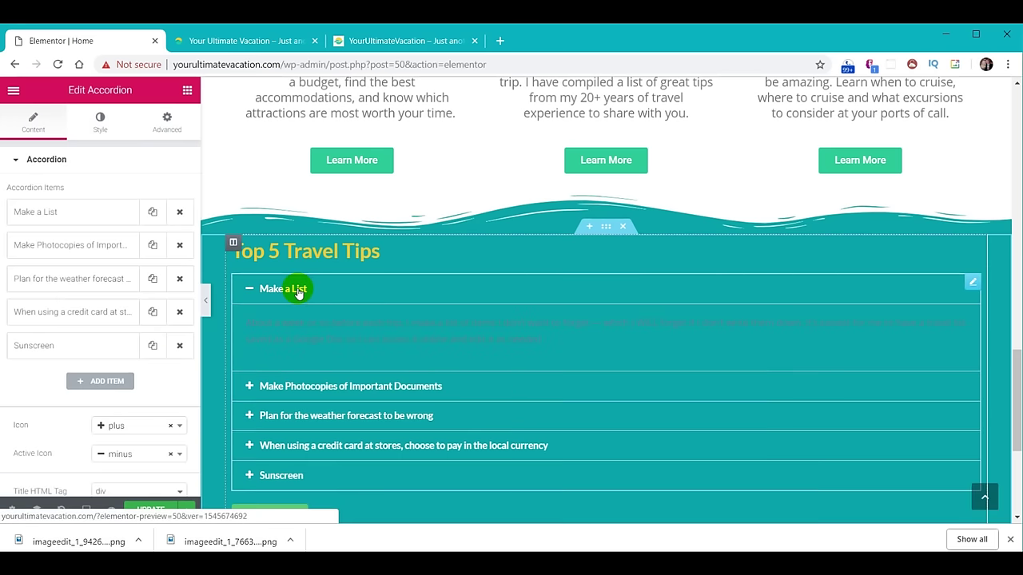
Set the accordion title typography size to 30.
{"action": "left_click", "coordinate": [99, 129]}
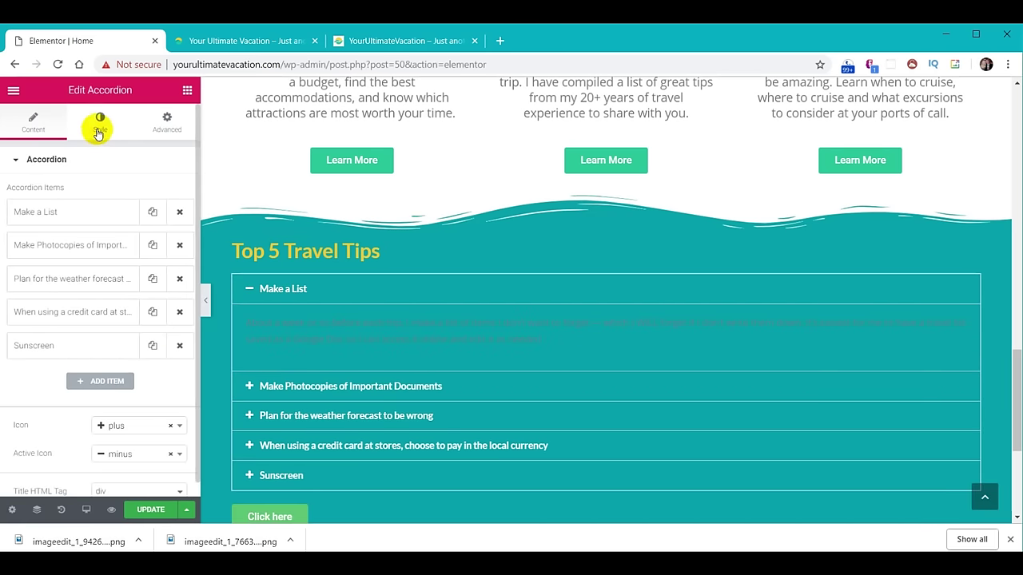
{"action": "left_click", "coordinate": [73, 272]}
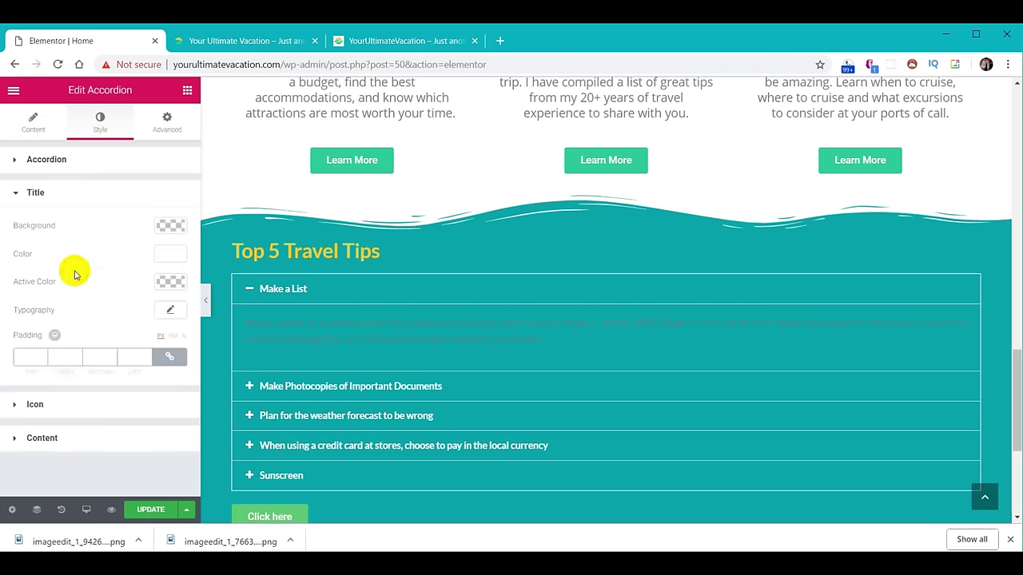
{"action": "left_click", "coordinate": [172, 310]}
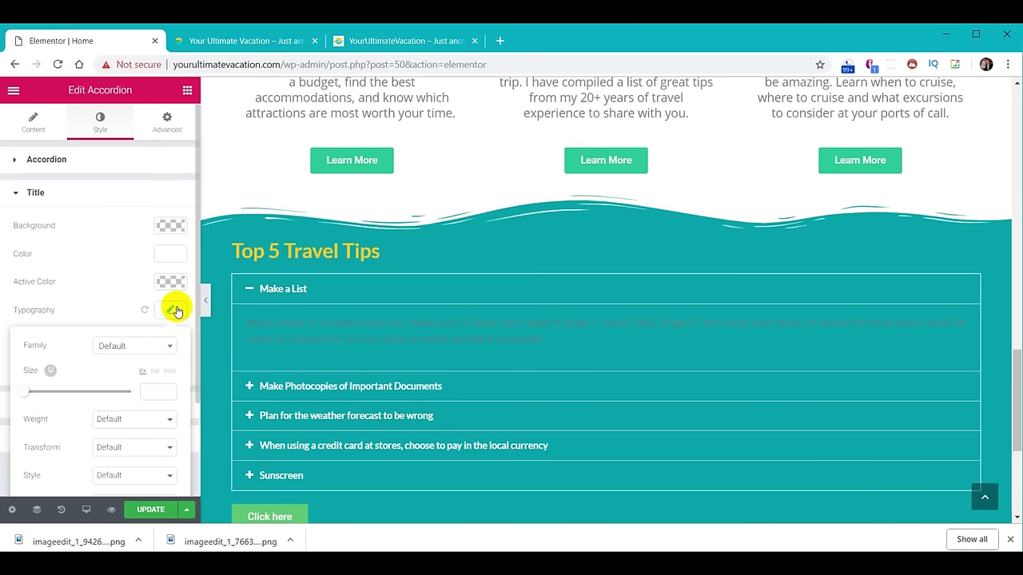
{"action": "left_click", "coordinate": [151, 392]}
{"action": "type", "text": "30"}
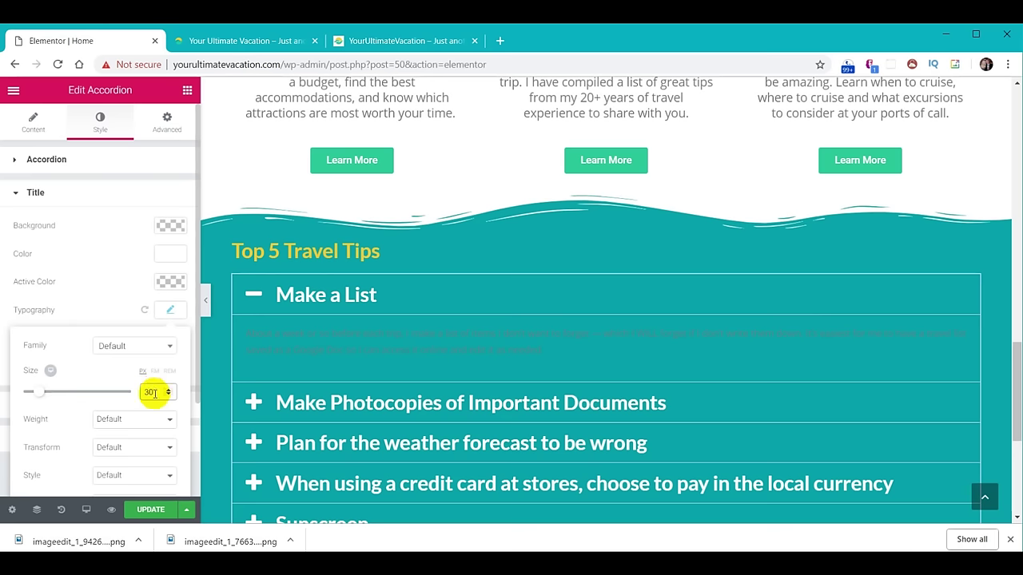
{"action": "left_click", "coordinate": [169, 310]}
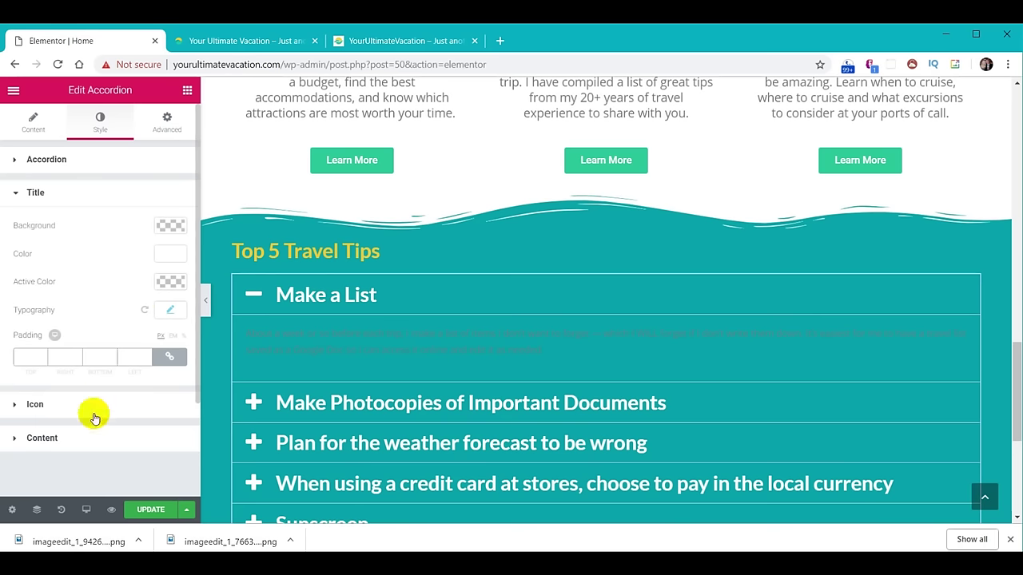
Set the tip content typography size to 18 and its colour to black #000000.
{"action": "left_click", "coordinate": [75, 444]}
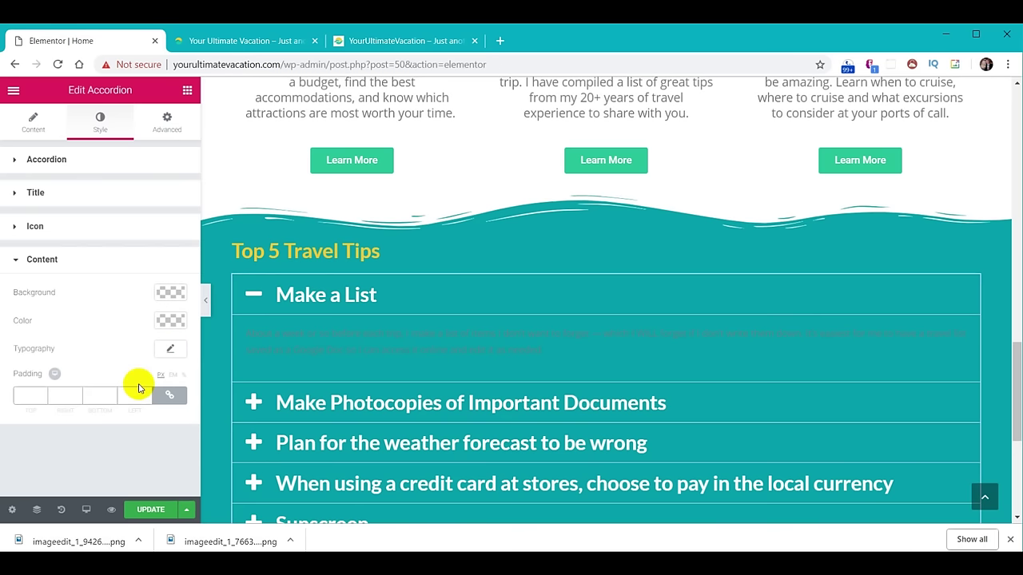
{"action": "left_click", "coordinate": [169, 352]}
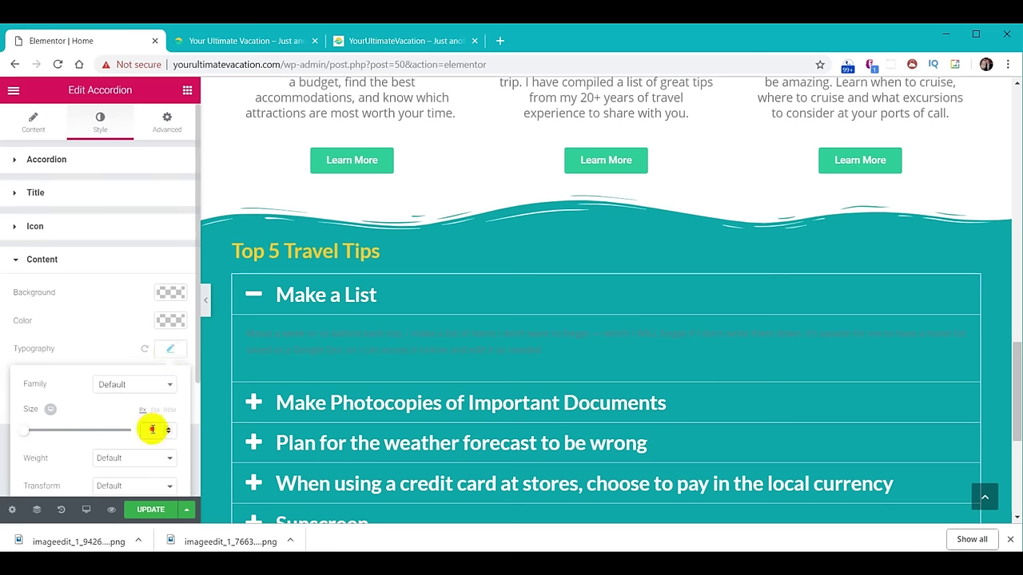
{"action": "type", "text": "18"}
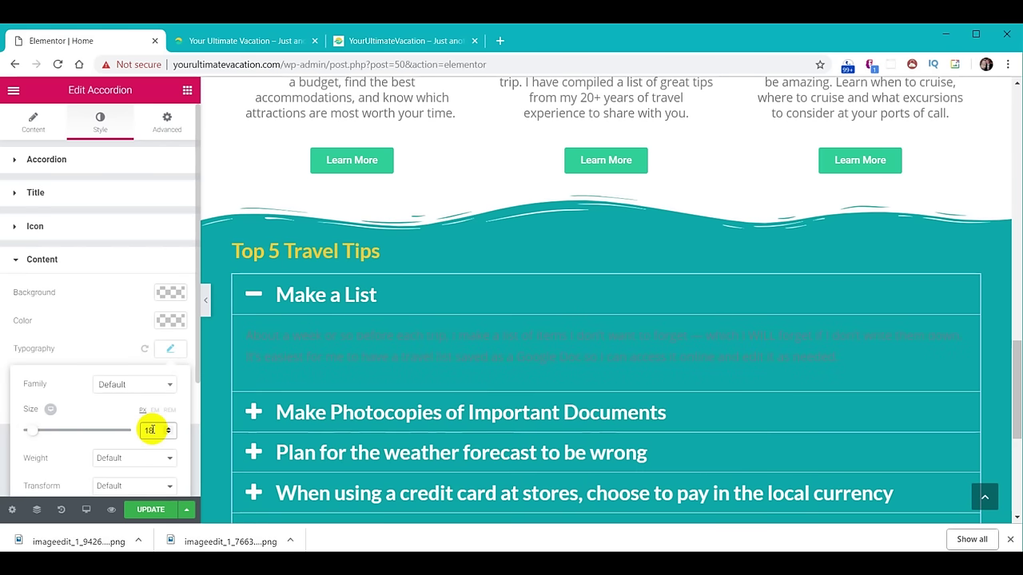
{"action": "left_click", "coordinate": [168, 321]}
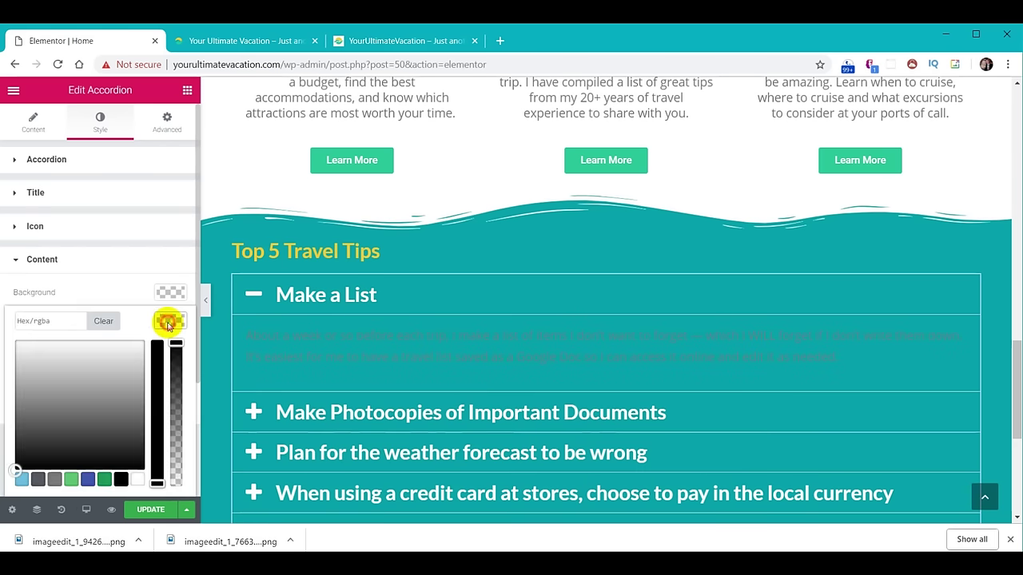
{"action": "left_click", "coordinate": [120, 480]}
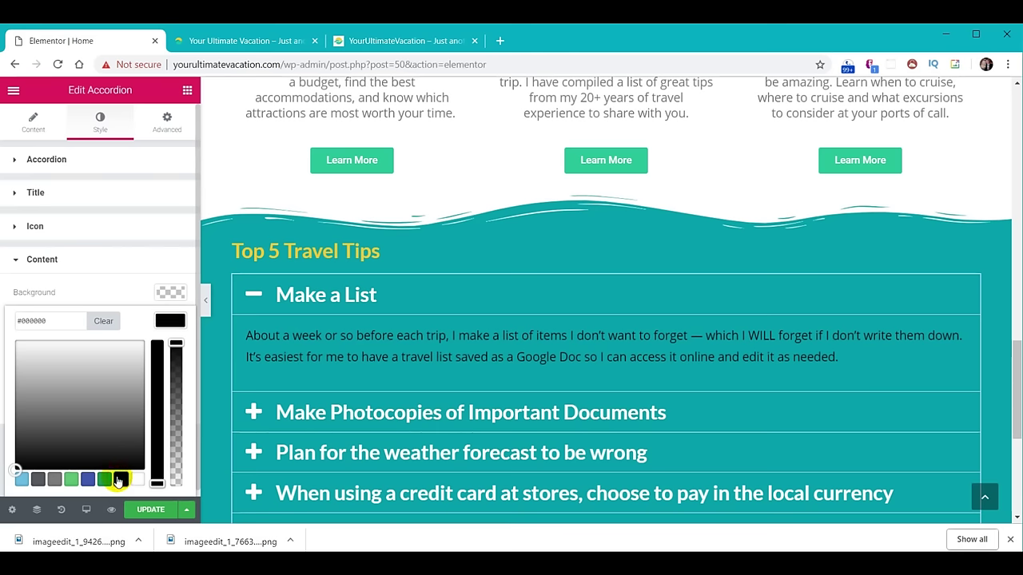
Reduce the accordion title font size to 20 and preview the Make a List tip.
{"action": "scroll", "coordinate": [470, 373], "scroll_direction": "down", "scroll_amount": 1}
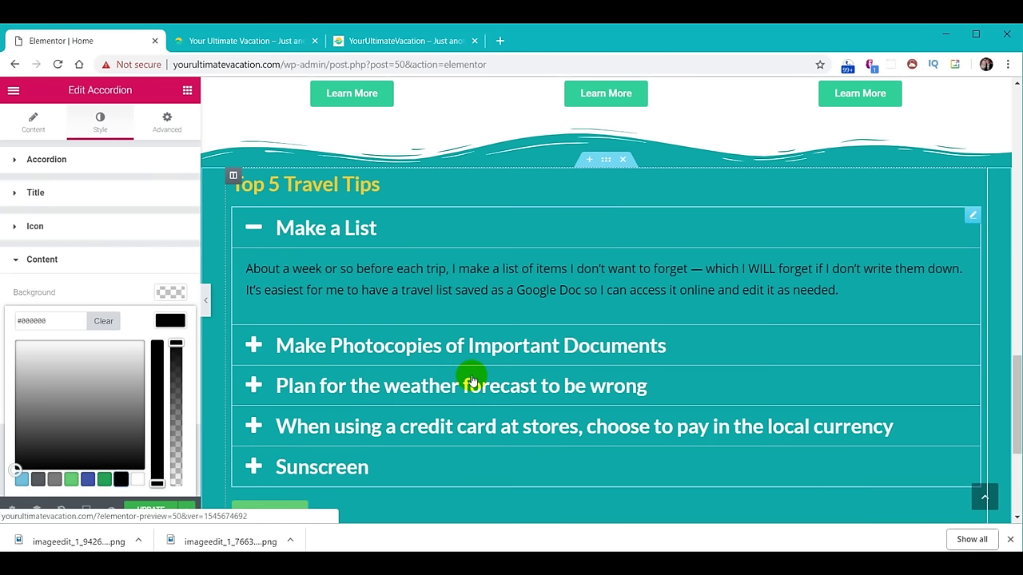
{"action": "left_click", "coordinate": [322, 230]}
{"action": "left_click", "coordinate": [60, 196]}
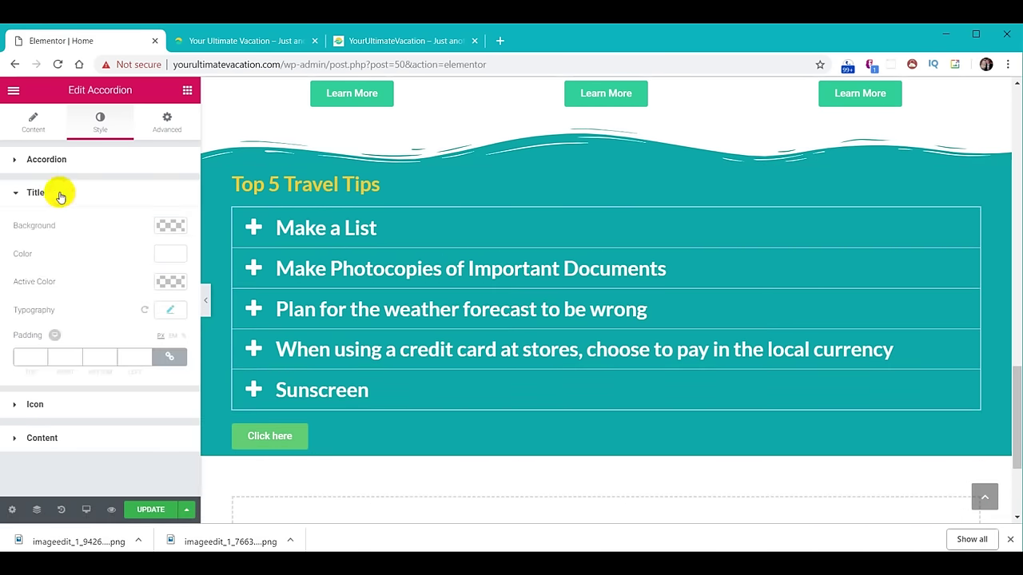
{"action": "left_click", "coordinate": [167, 312]}
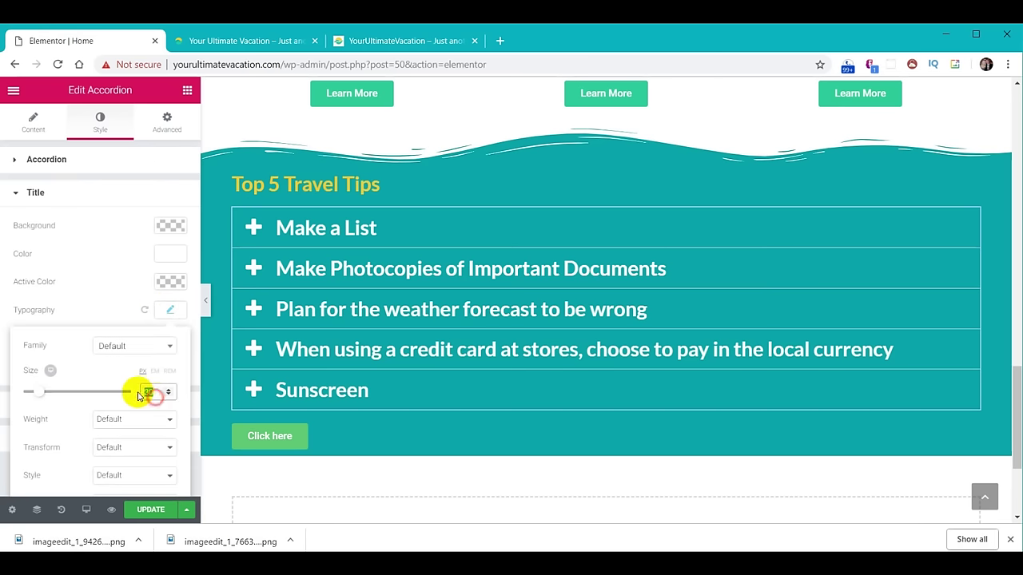
{"action": "type", "text": "20"}
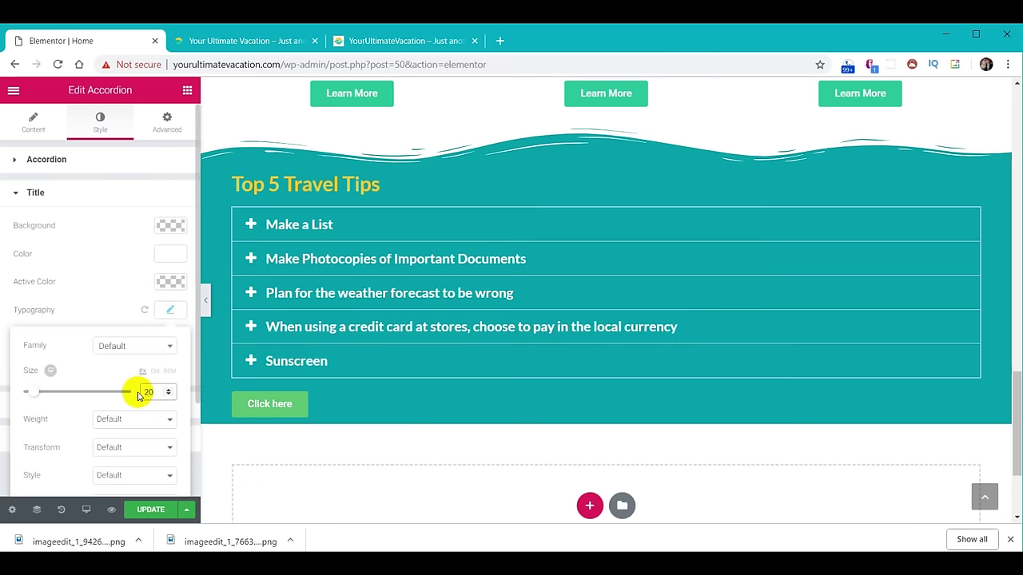
{"action": "left_click", "coordinate": [294, 226]}
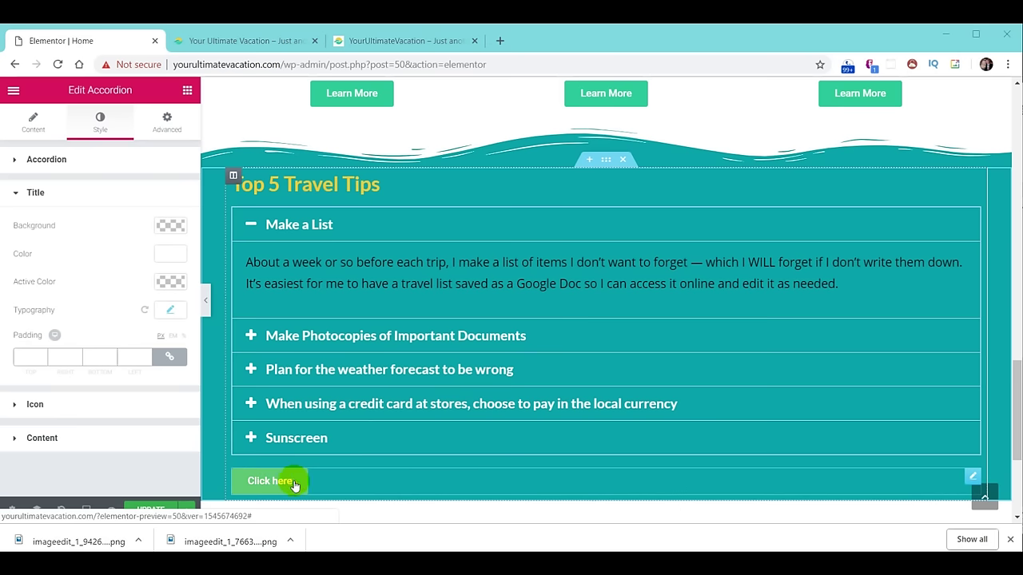
Delete the Click here button widget below the accordion.
{"action": "right_click", "coordinate": [969, 477]}
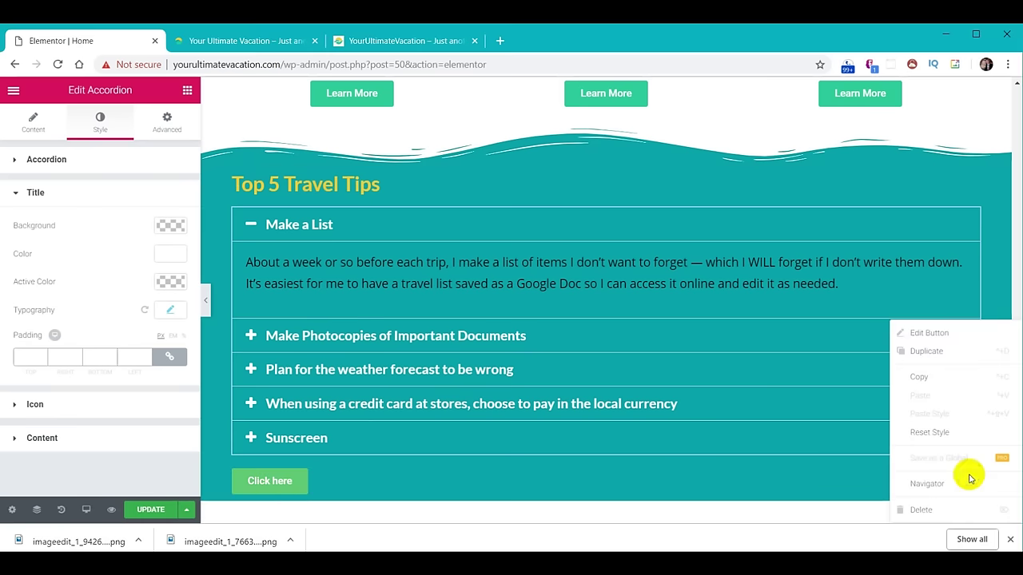
{"action": "left_click", "coordinate": [925, 510]}
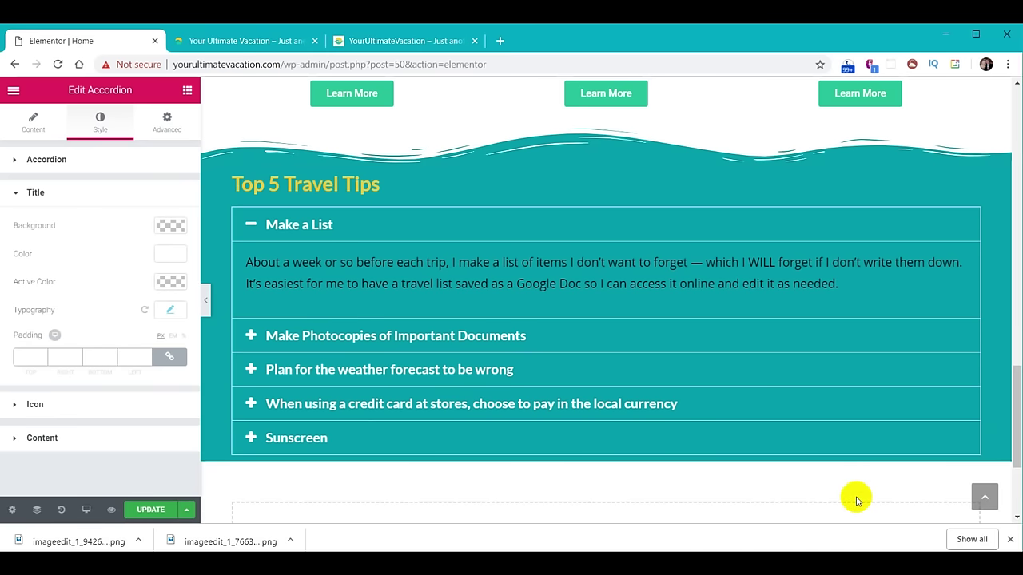
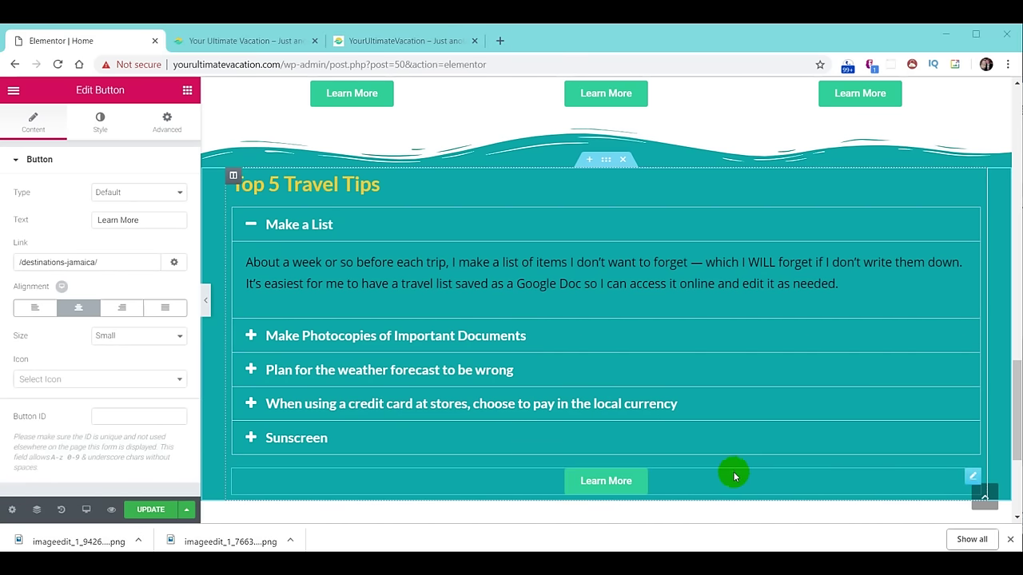
Change the Learn More button's text to 'More Travel Tips' and its link to /travel-tips.
{"action": "left_click", "coordinate": [624, 486]}
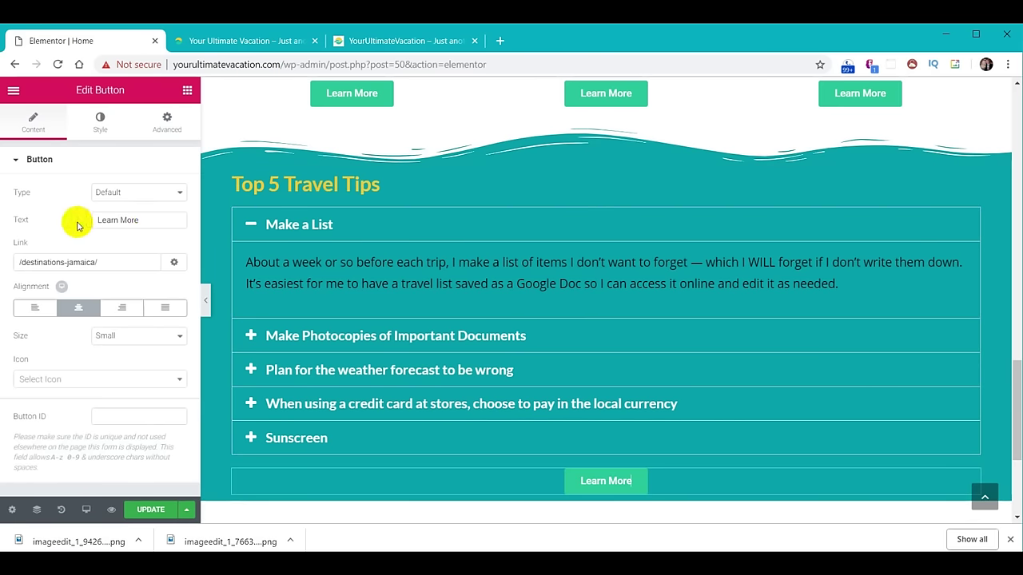
{"action": "left_click_drag", "start_coordinate": [158, 217], "coordinate": [97, 219]}
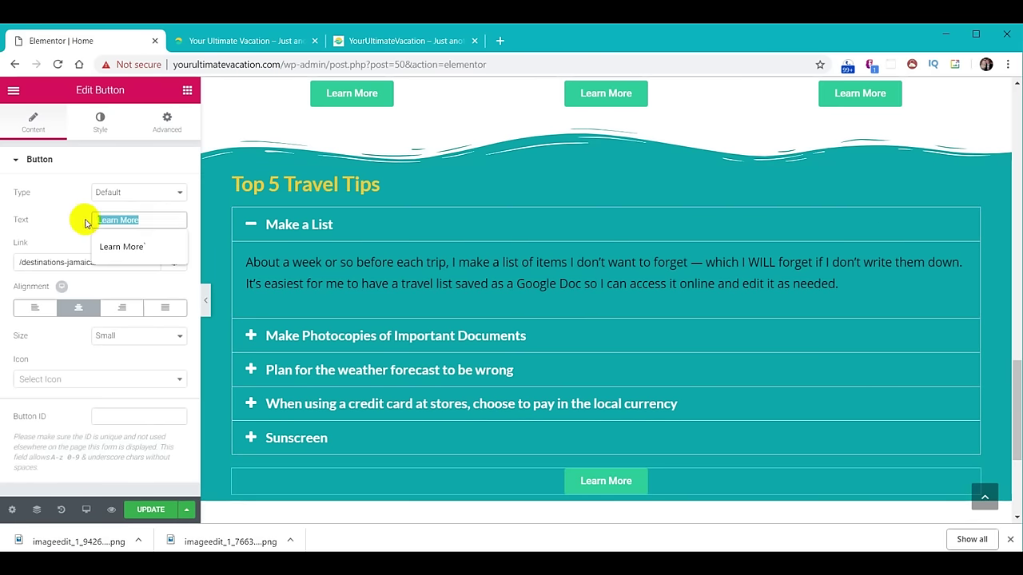
{"action": "type", "text": "More Travel Tips"}
{"action": "left_click", "coordinate": [63, 231]}
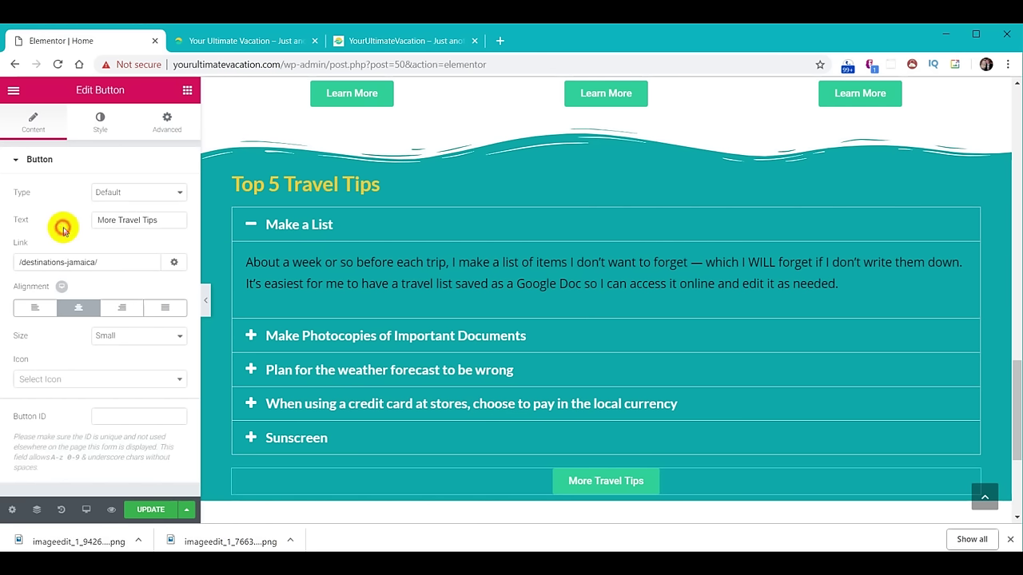
{"action": "left_click_drag", "start_coordinate": [119, 264], "coordinate": [2, 263]}
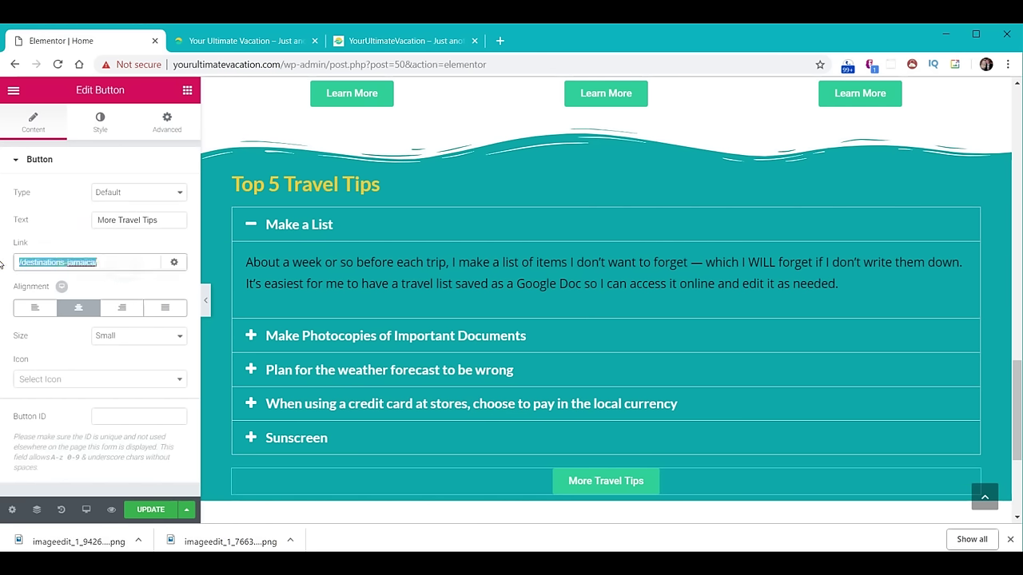
{"action": "type", "text": "/travel-tips"}
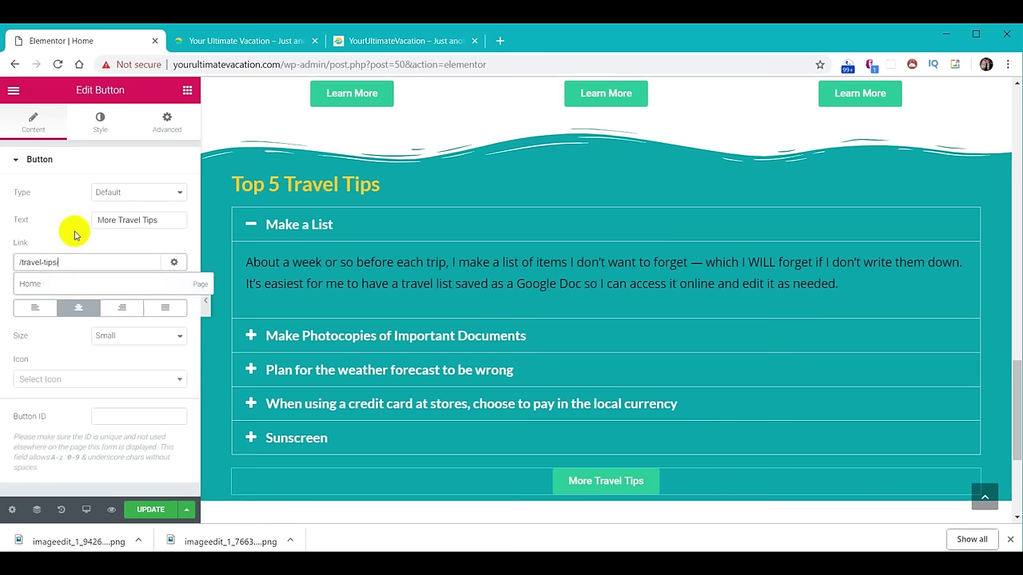
{"action": "left_click", "coordinate": [279, 431]}
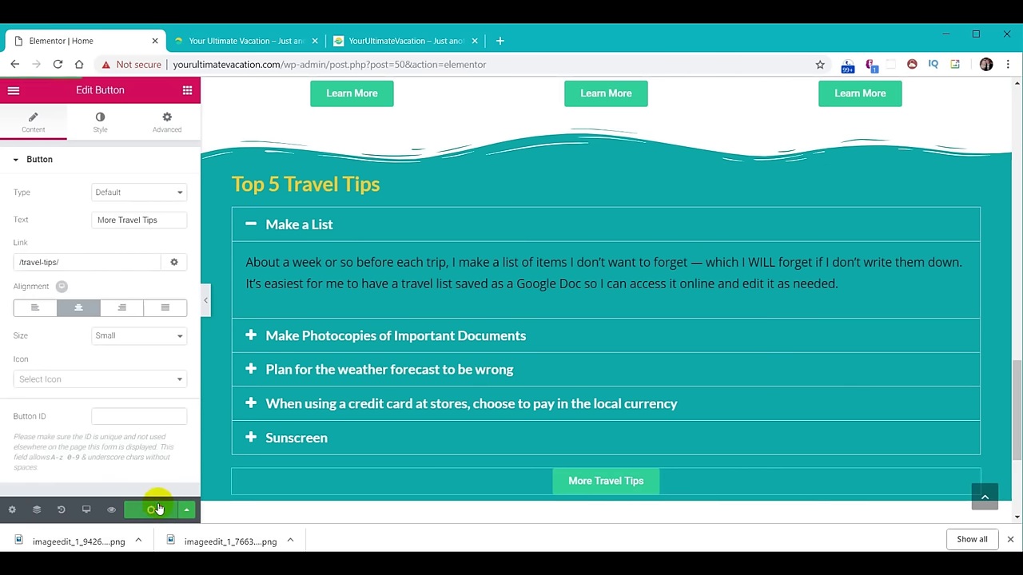
Reload the live site and expand the photocopies, weather, credit card and sunscreen tips to check.
{"action": "left_click", "coordinate": [231, 41]}
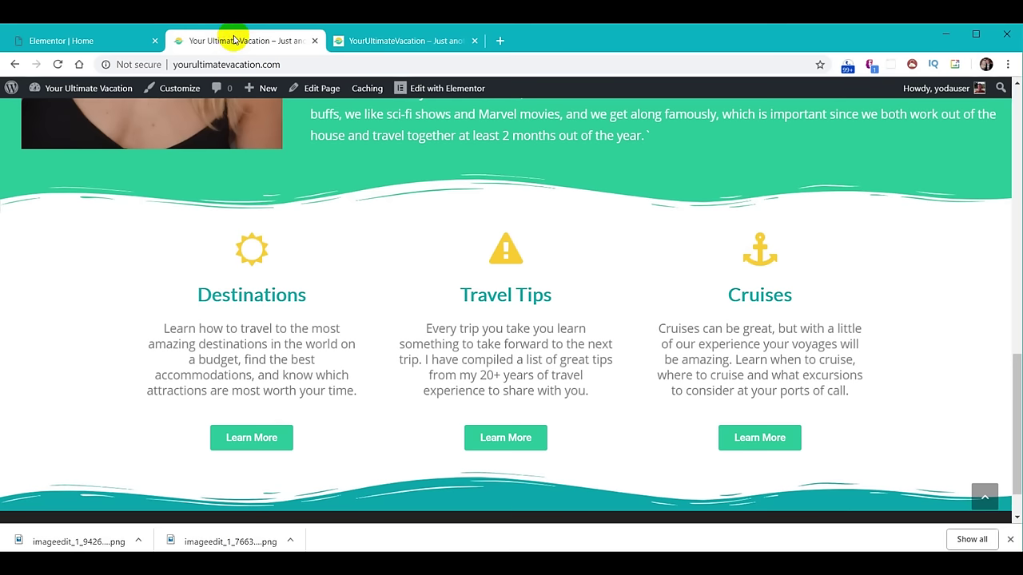
{"action": "left_click", "coordinate": [58, 64]}
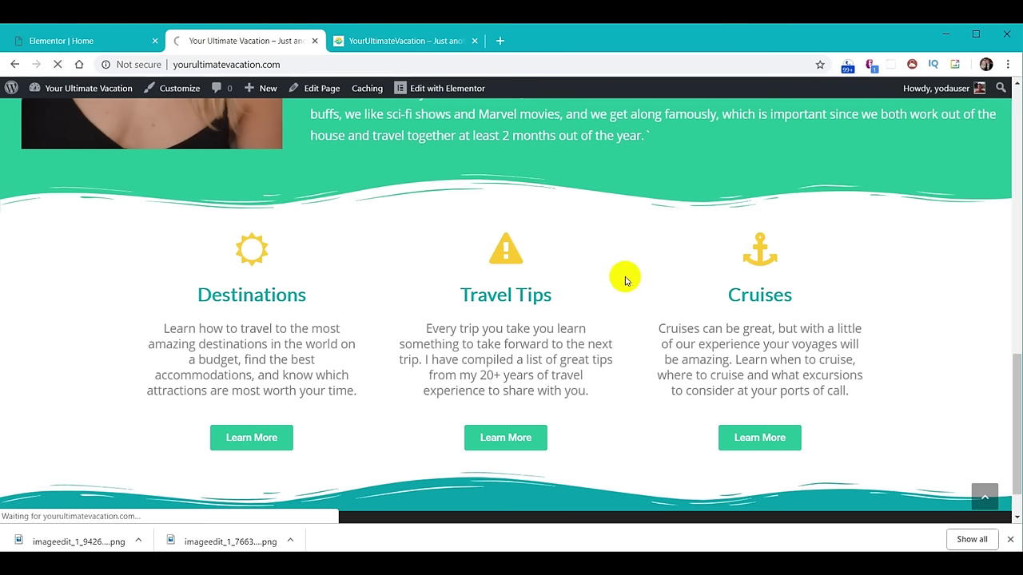
{"action": "scroll", "coordinate": [625, 280], "scroll_direction": "down", "scroll_amount": 4}
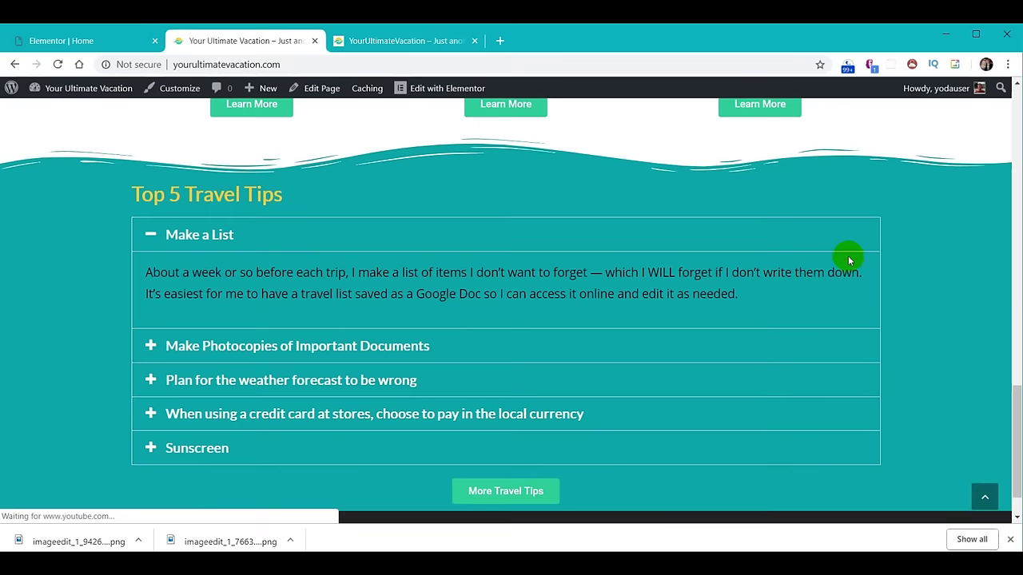
{"action": "left_click", "coordinate": [198, 345]}
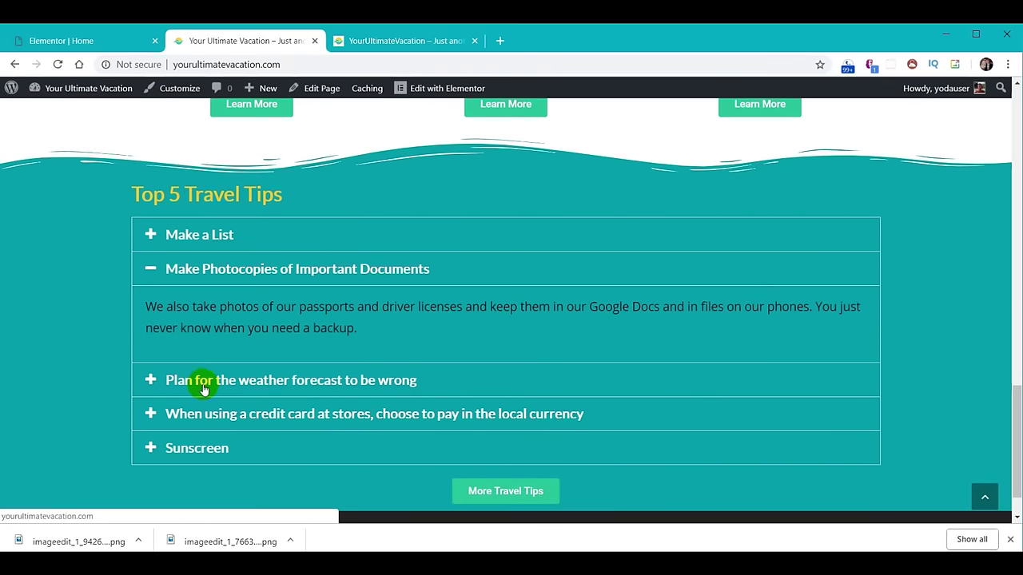
{"action": "left_click", "coordinate": [204, 387]}
{"action": "left_click", "coordinate": [210, 430]}
{"action": "left_click", "coordinate": [203, 469]}
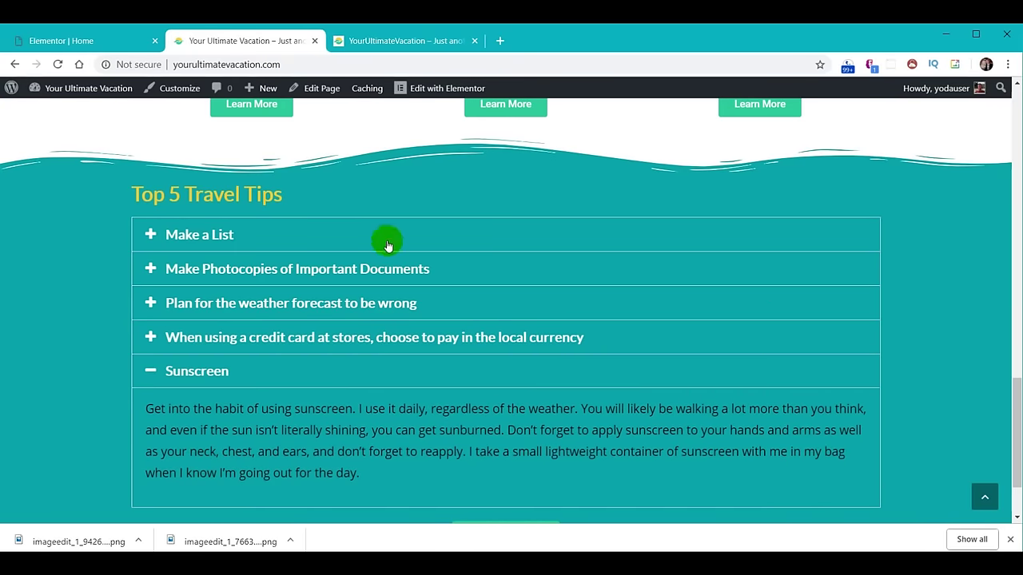
{"action": "scroll", "coordinate": [390, 253], "scroll_direction": "down", "scroll_amount": 2}
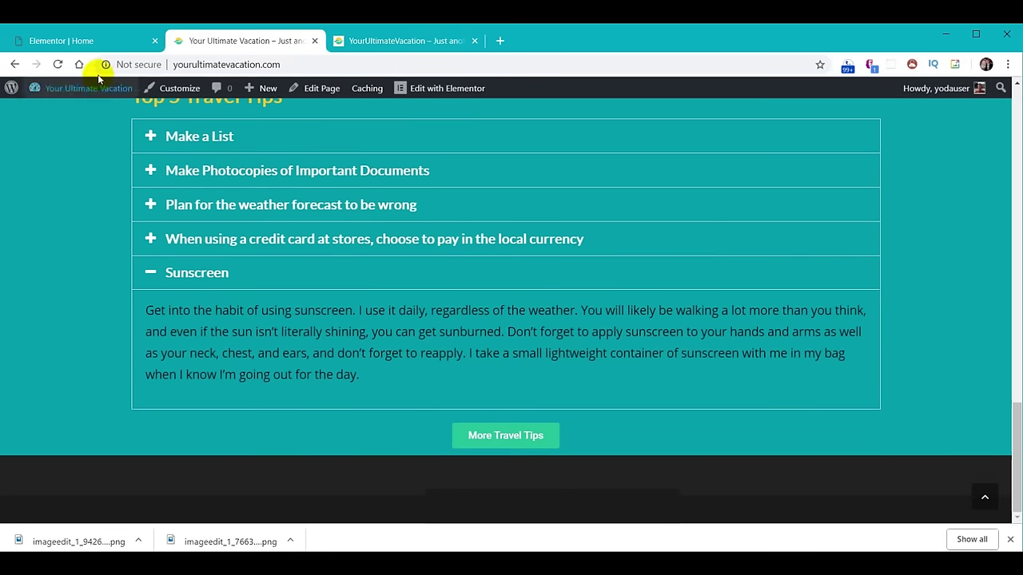
{"action": "left_click", "coordinate": [82, 43]}
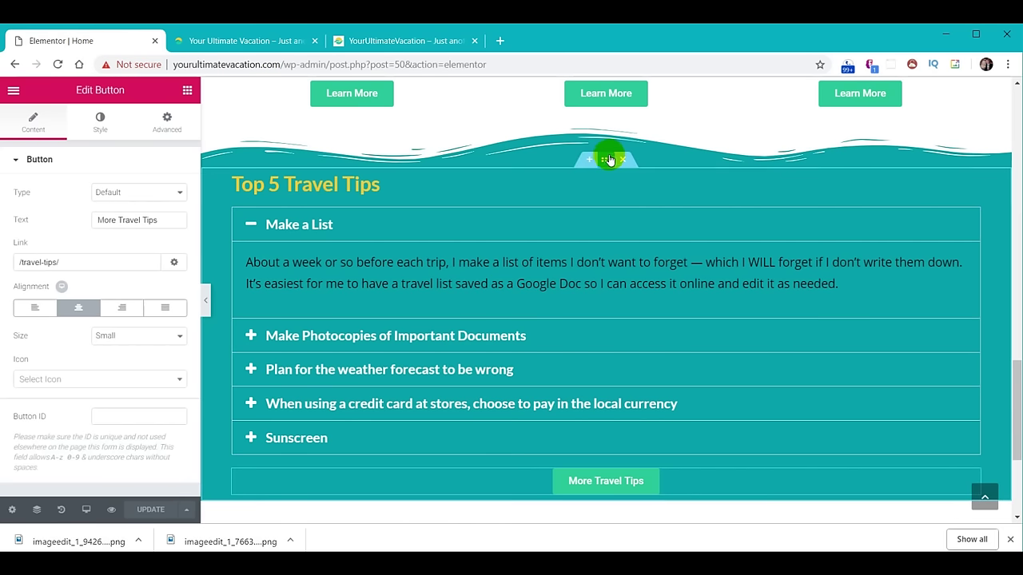
Unlink the Top 5 Travel Tips section's padding and set Top and Bottom to 30.
{"action": "left_click", "coordinate": [607, 158]}
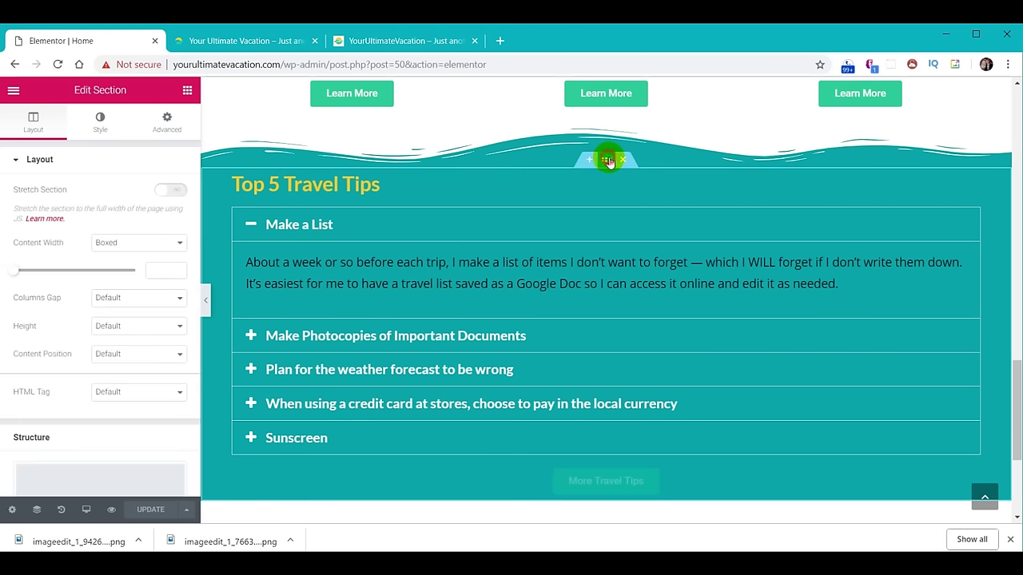
{"action": "left_click", "coordinate": [166, 126]}
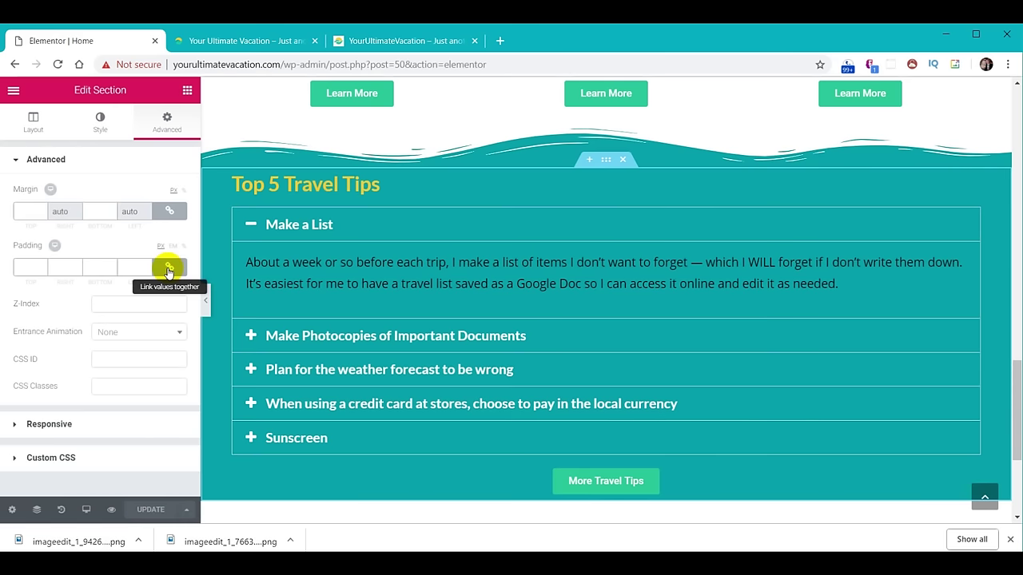
{"action": "left_click", "coordinate": [171, 268]}
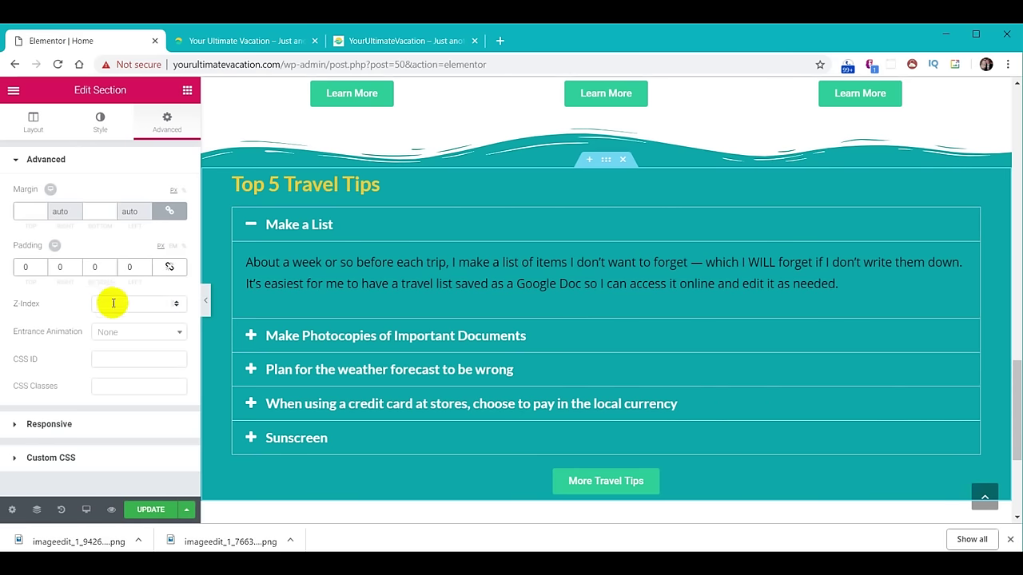
{"action": "left_click", "coordinate": [24, 266]}
{"action": "type", "text": "20"}
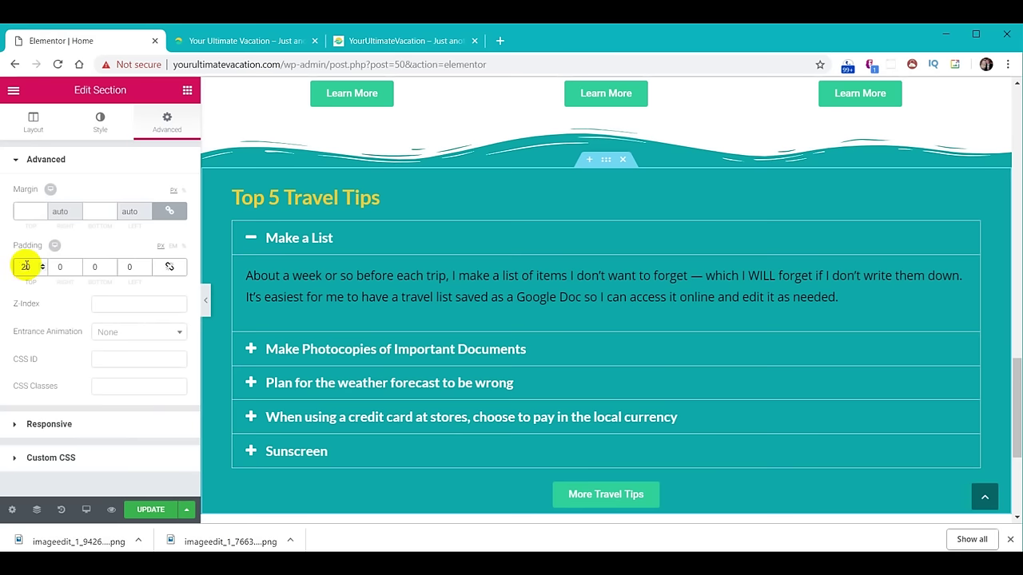
{"action": "double_click", "coordinate": [26, 267]}
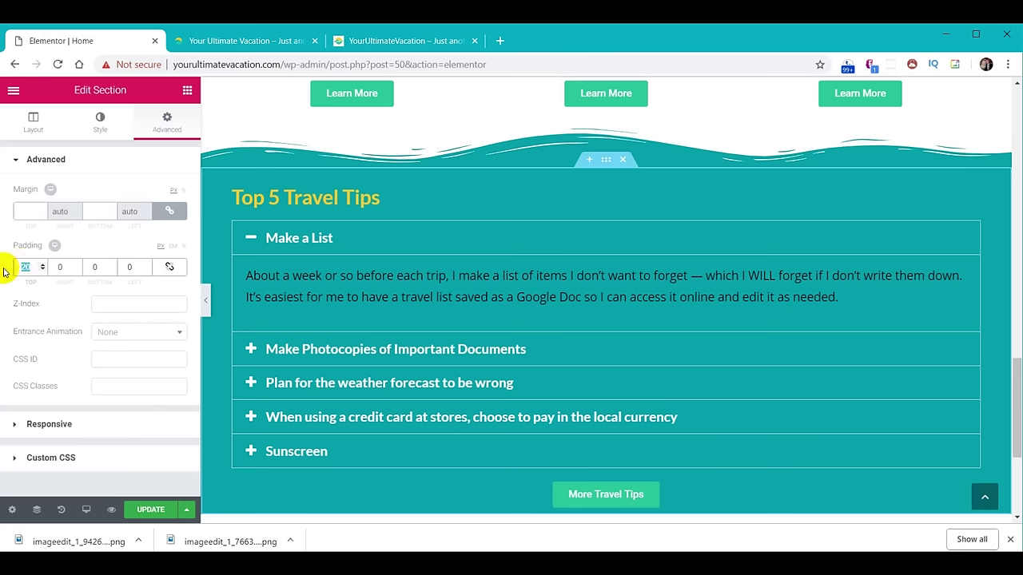
{"action": "type", "text": "30"}
{"action": "double_click", "coordinate": [93, 268]}
{"action": "type", "text": "30"}
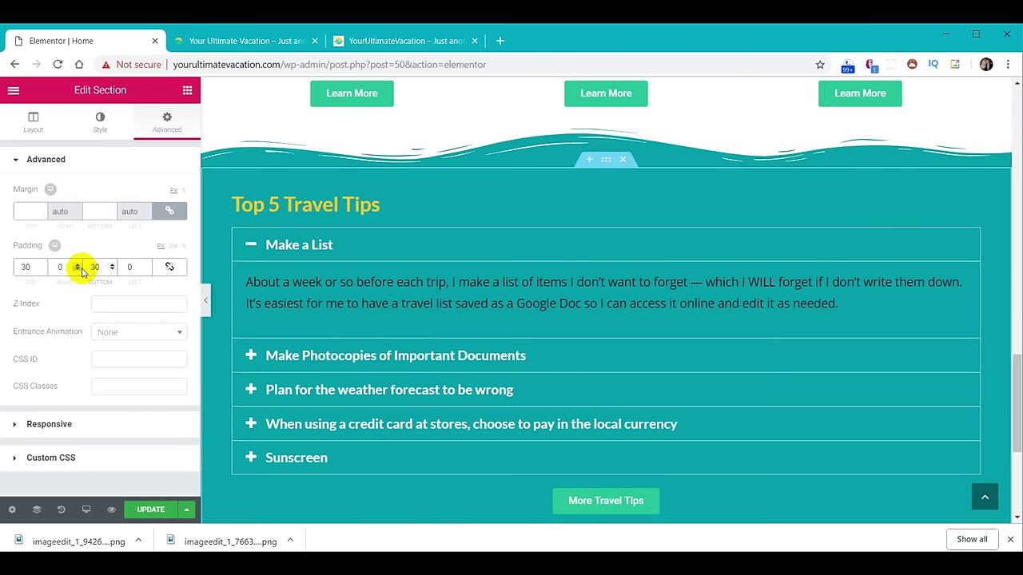
{"action": "scroll", "coordinate": [612, 450], "scroll_direction": "down", "scroll_amount": 2}
{"action": "scroll", "coordinate": [751, 365], "scroll_direction": "up", "scroll_amount": 2}
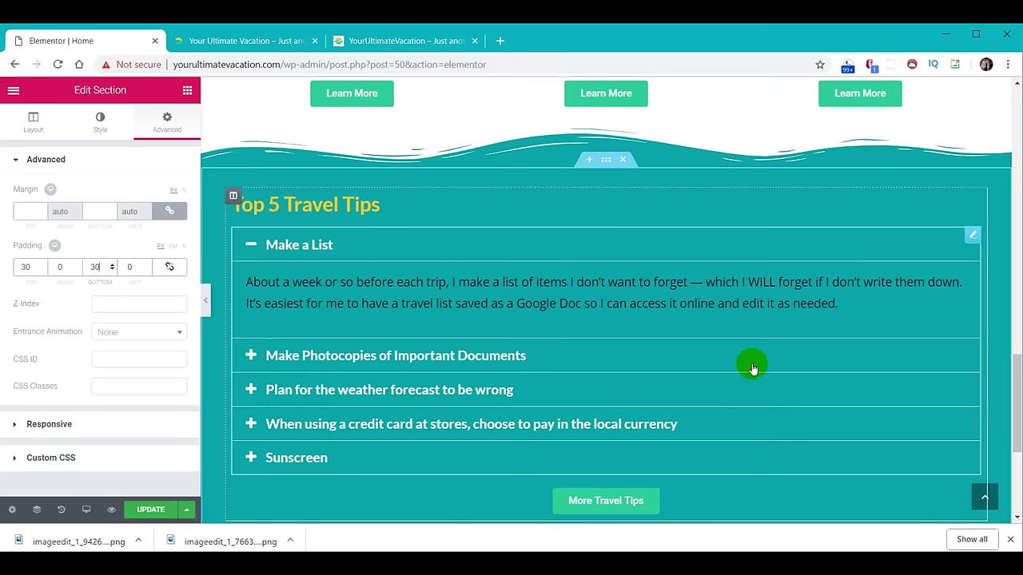
{"action": "scroll", "coordinate": [751, 365], "scroll_direction": "down", "scroll_amount": 1}
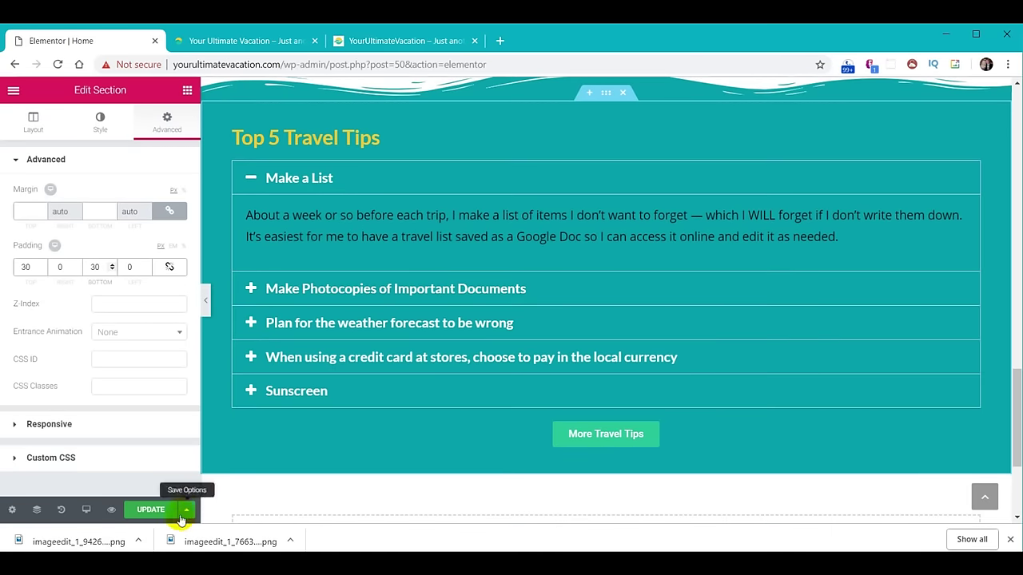
Reload the live site and compare the new spacing against the older version of the site.
{"action": "left_click", "coordinate": [215, 41]}
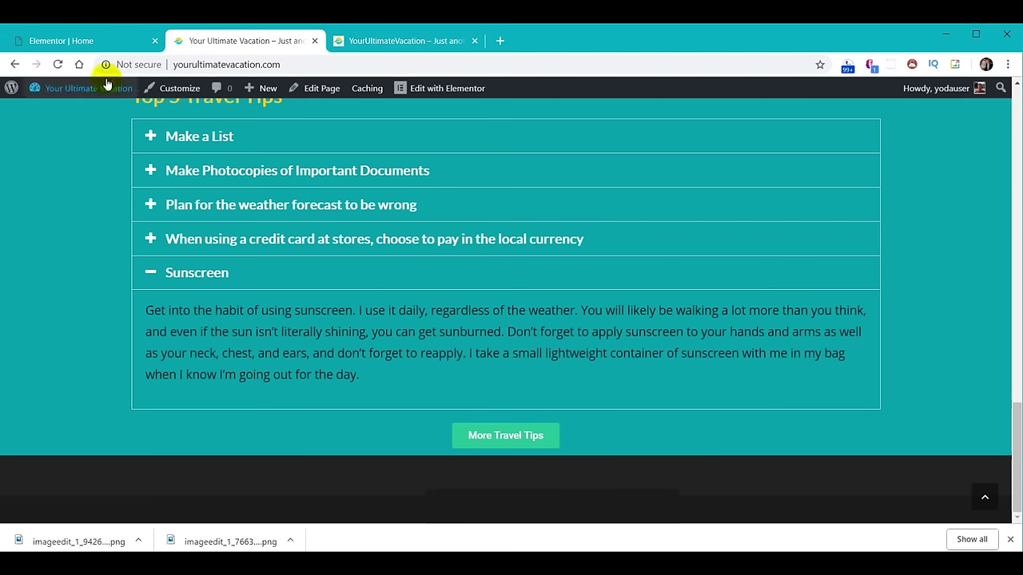
{"action": "left_click", "coordinate": [57, 64]}
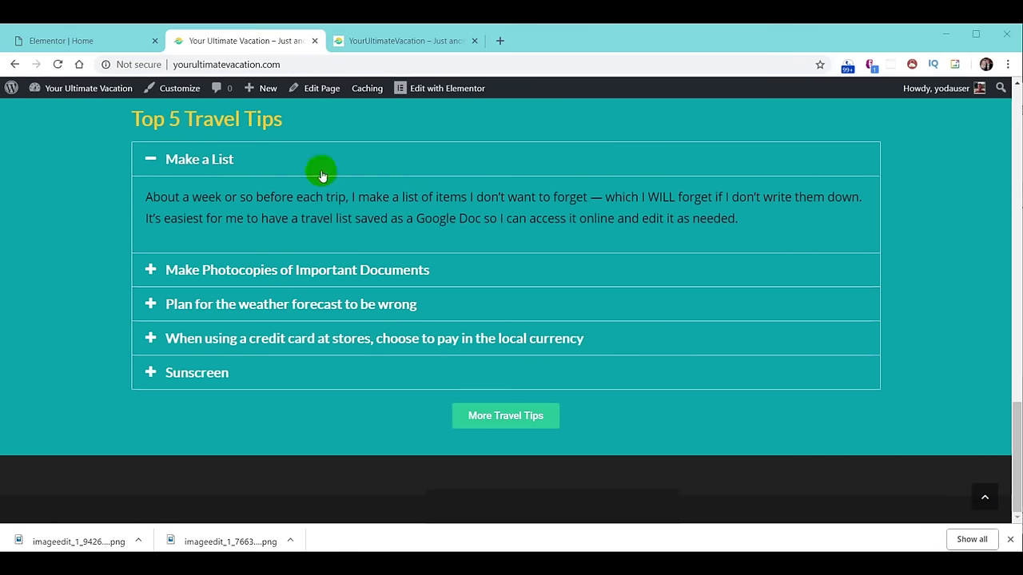
{"action": "left_click", "coordinate": [380, 40]}
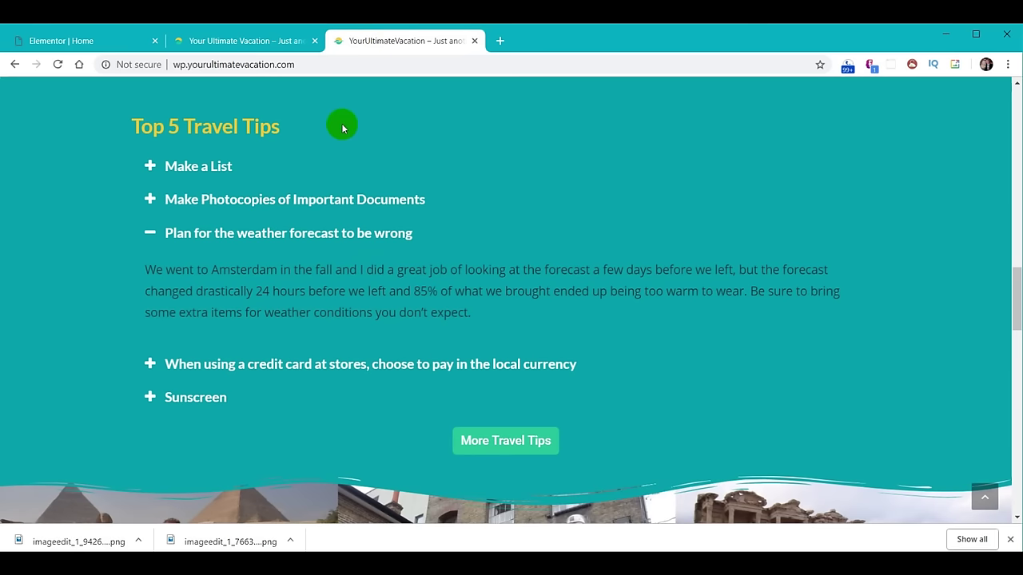
{"action": "left_click", "coordinate": [224, 40]}
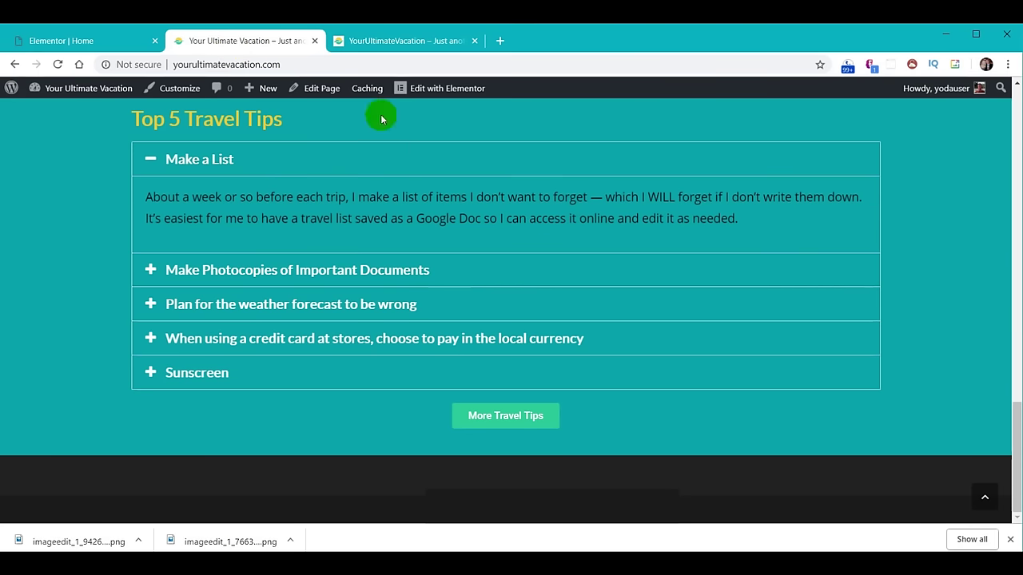
{"action": "left_click", "coordinate": [399, 44]}
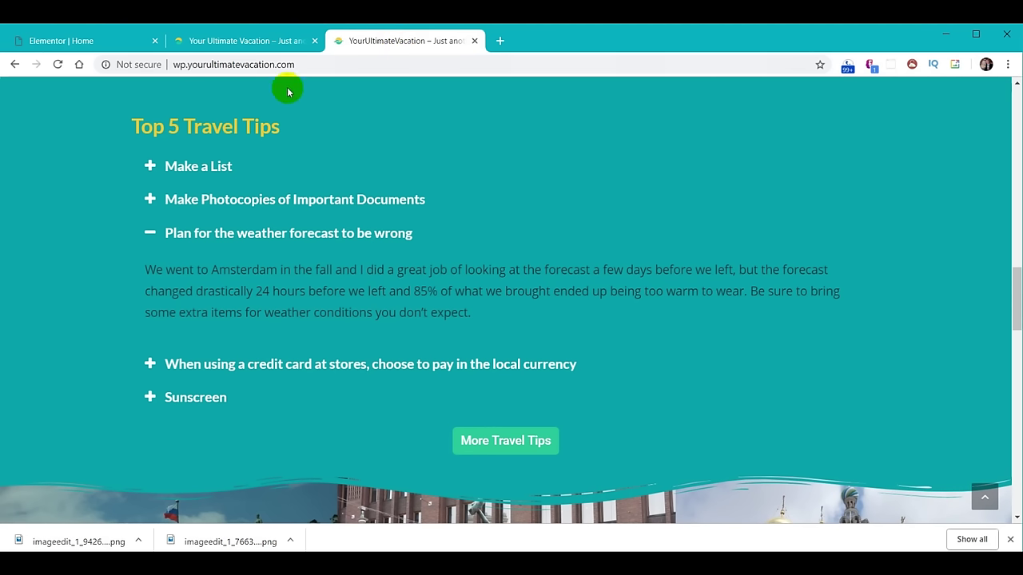
{"action": "left_click", "coordinate": [275, 41]}
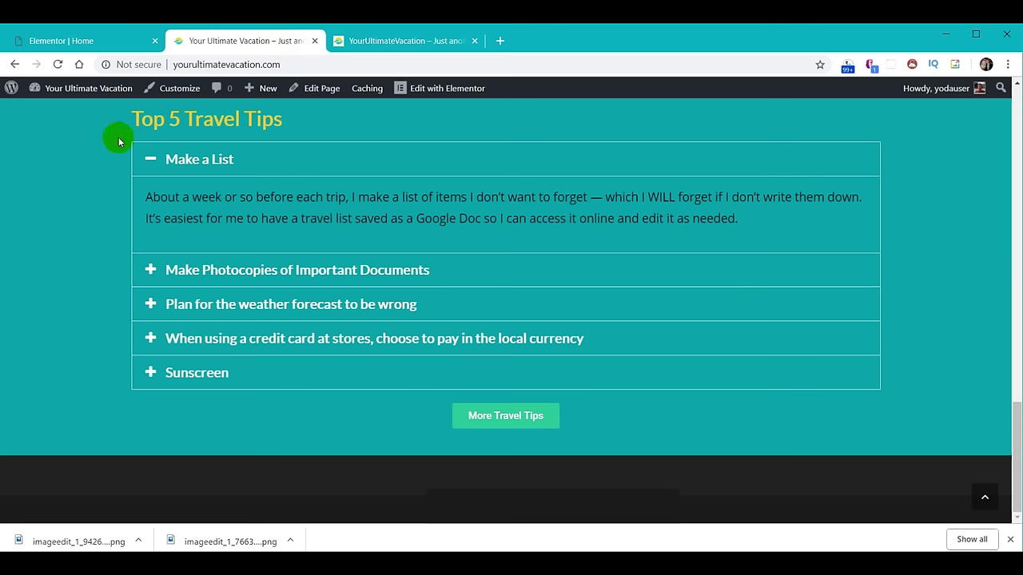
{"action": "left_click", "coordinate": [76, 41]}
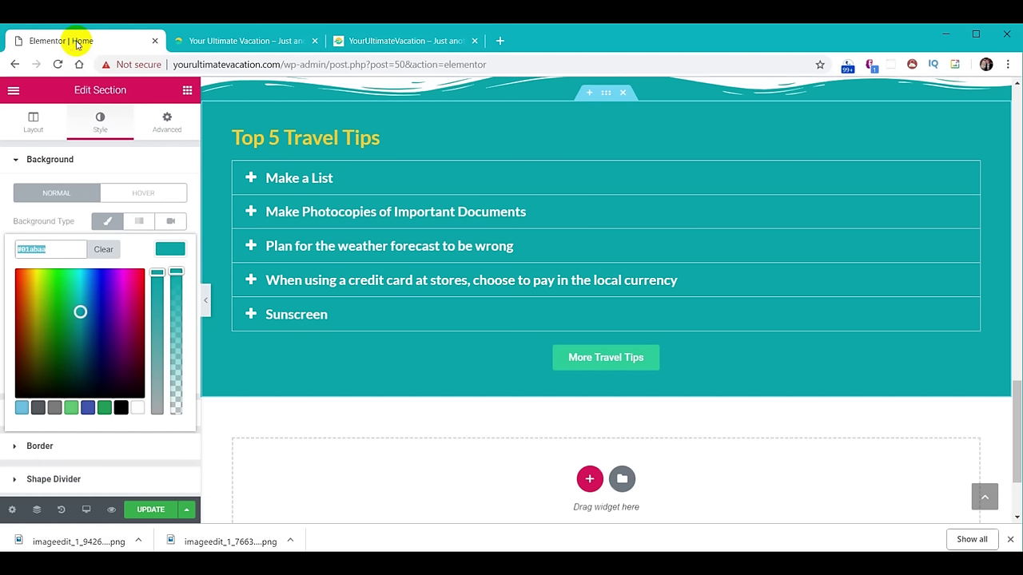
Paste the teal hex value as the travel tips accordion's border colour.
{"action": "left_click", "coordinate": [411, 184]}
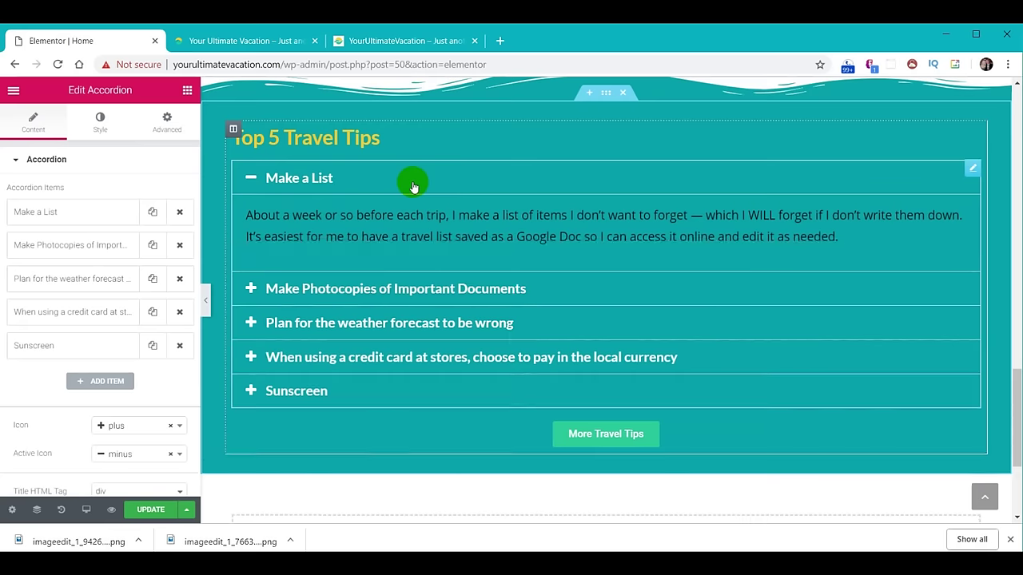
{"action": "left_click", "coordinate": [101, 124]}
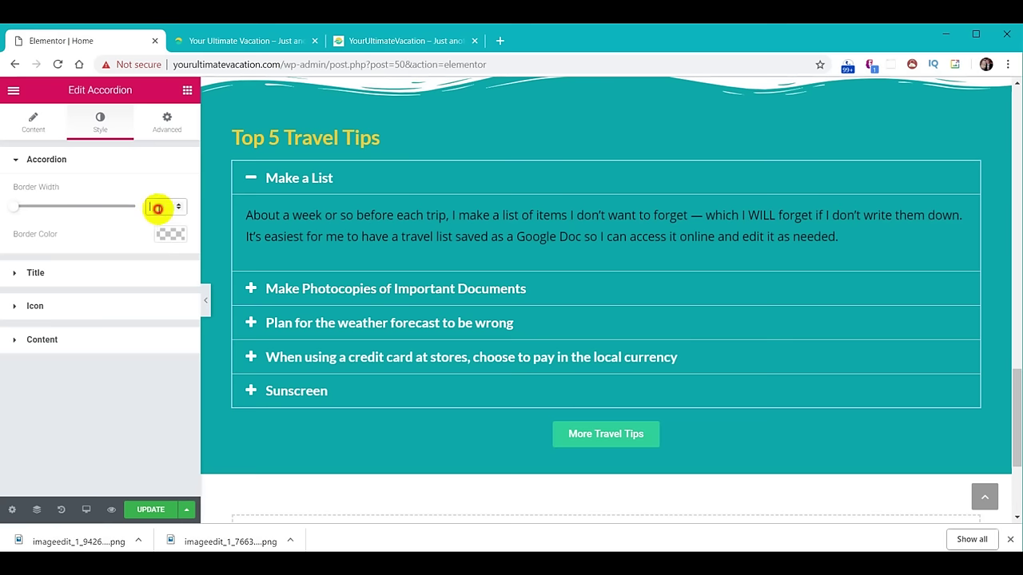
{"action": "left_click", "coordinate": [168, 232]}
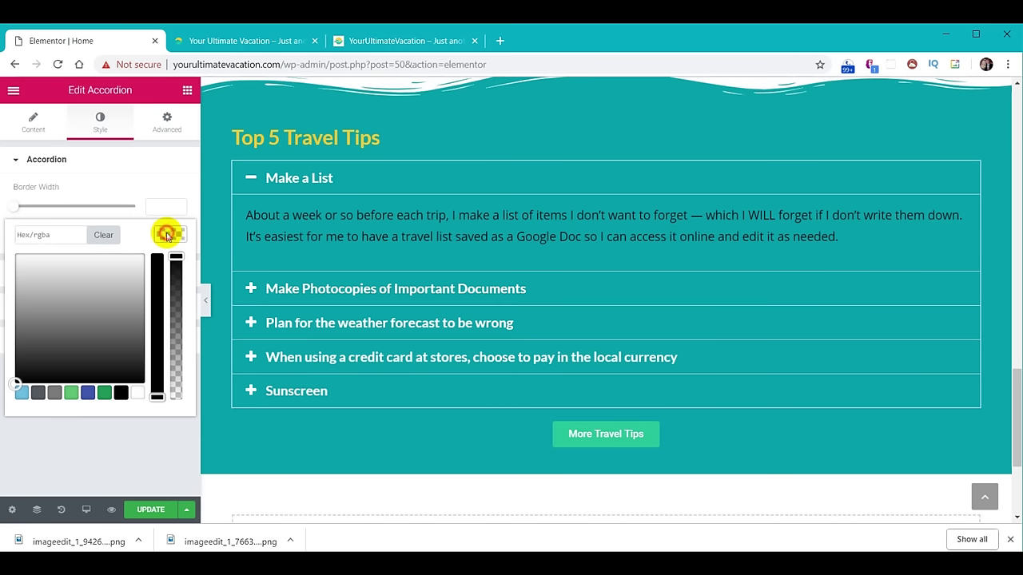
{"action": "left_click", "coordinate": [63, 237]}
{"action": "key", "text": "ctrl+v"}
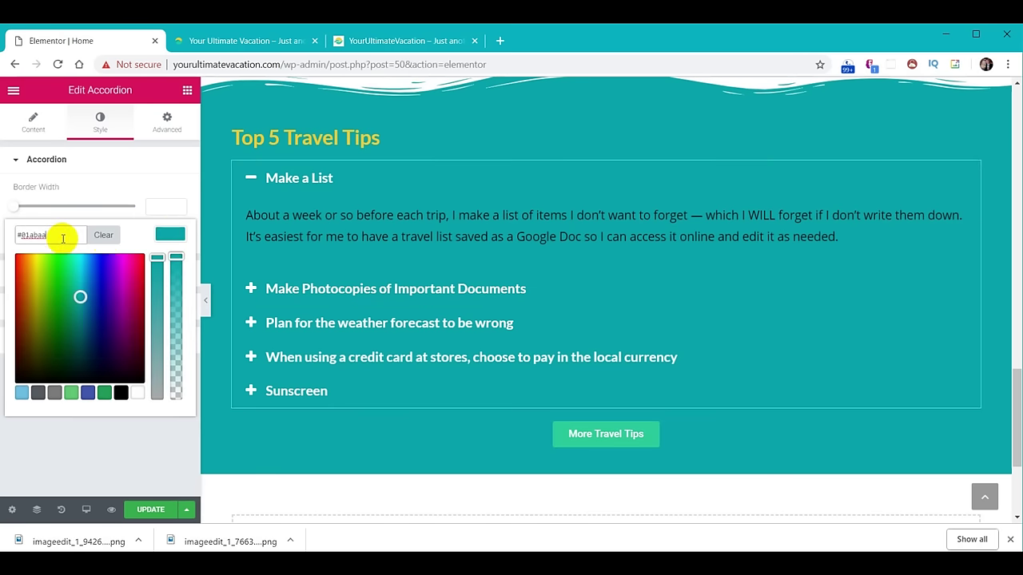
{"action": "left_click", "coordinate": [161, 236]}
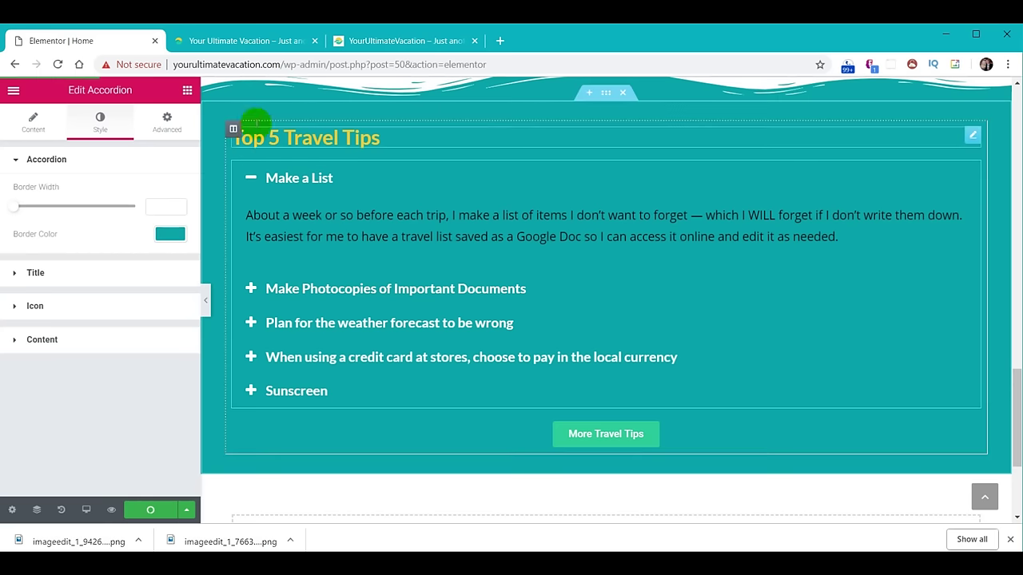
Reload the live site and compare the accordion with the reference site.
{"action": "left_click", "coordinate": [254, 48]}
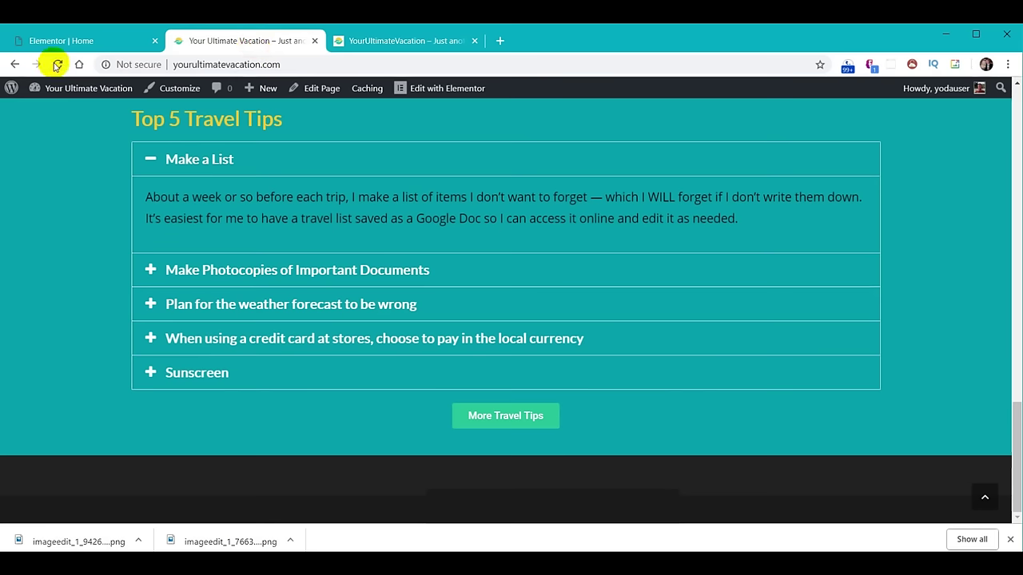
{"action": "left_click", "coordinate": [56, 64]}
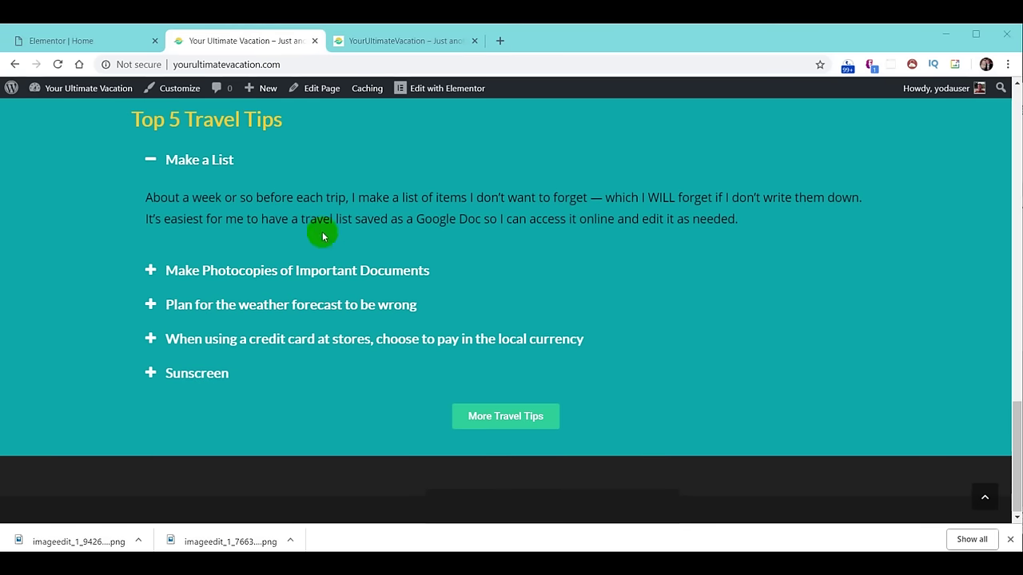
{"action": "left_click", "coordinate": [389, 41]}
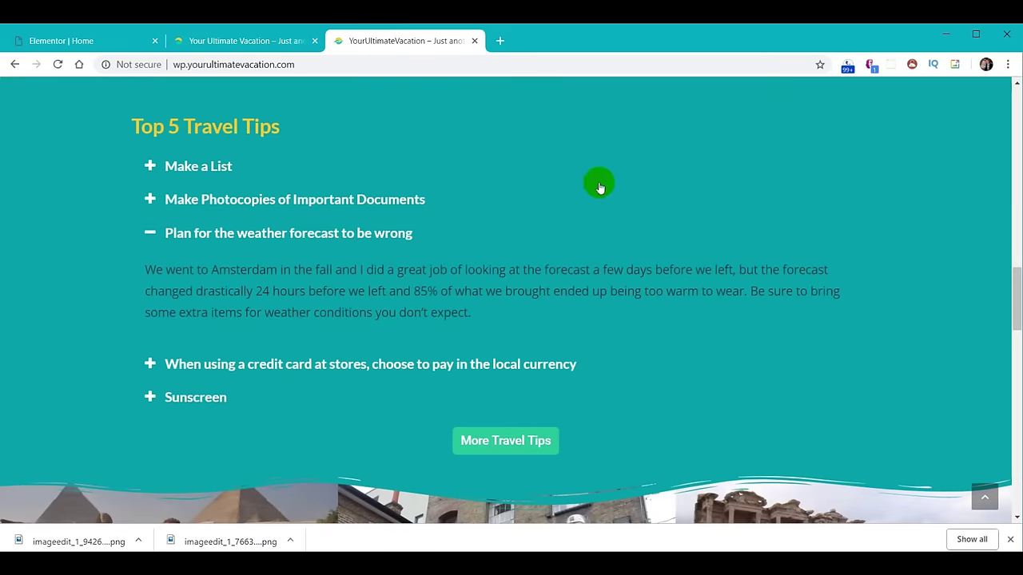
{"action": "scroll", "coordinate": [761, 308], "scroll_direction": "down", "scroll_amount": 1}
{"action": "scroll", "coordinate": [761, 308], "scroll_direction": "down", "scroll_amount": 1}
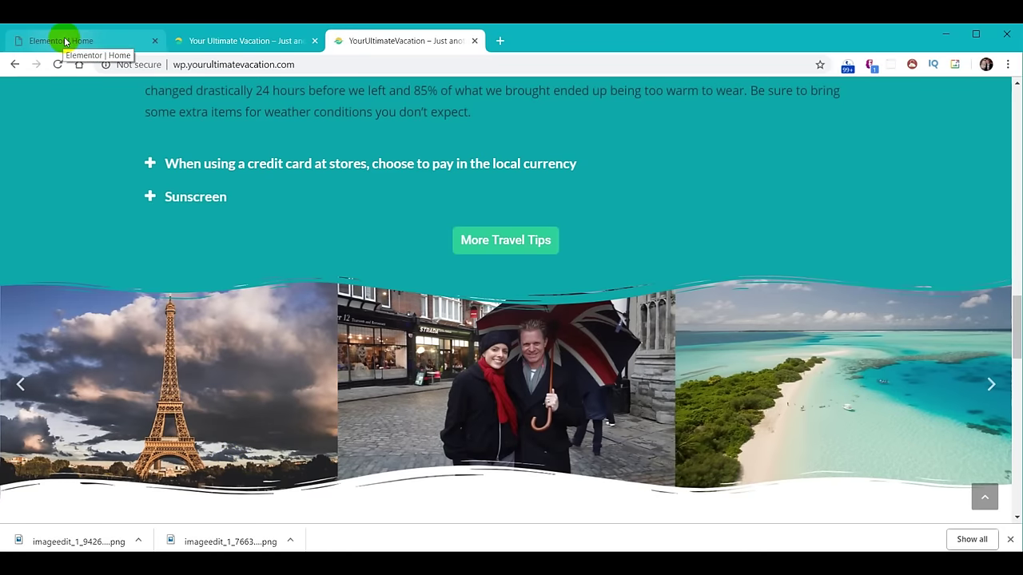
{"action": "left_click", "coordinate": [65, 40]}
{"action": "scroll", "coordinate": [605, 381], "scroll_direction": "down", "scroll_amount": 3}
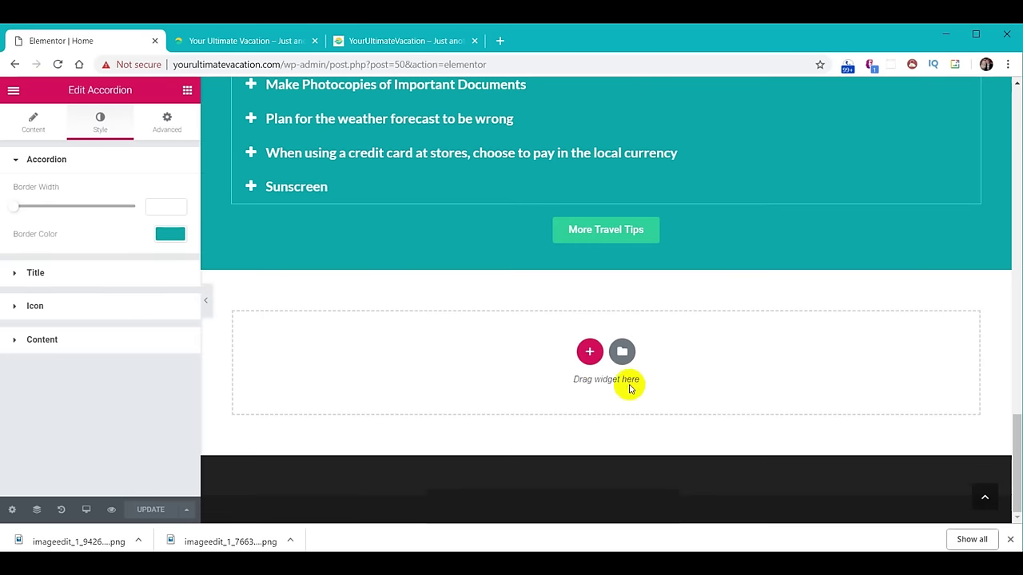
Add a one-column section with Stretch Section on, Full Width content and No Gap columns.
{"action": "left_click", "coordinate": [589, 352]}
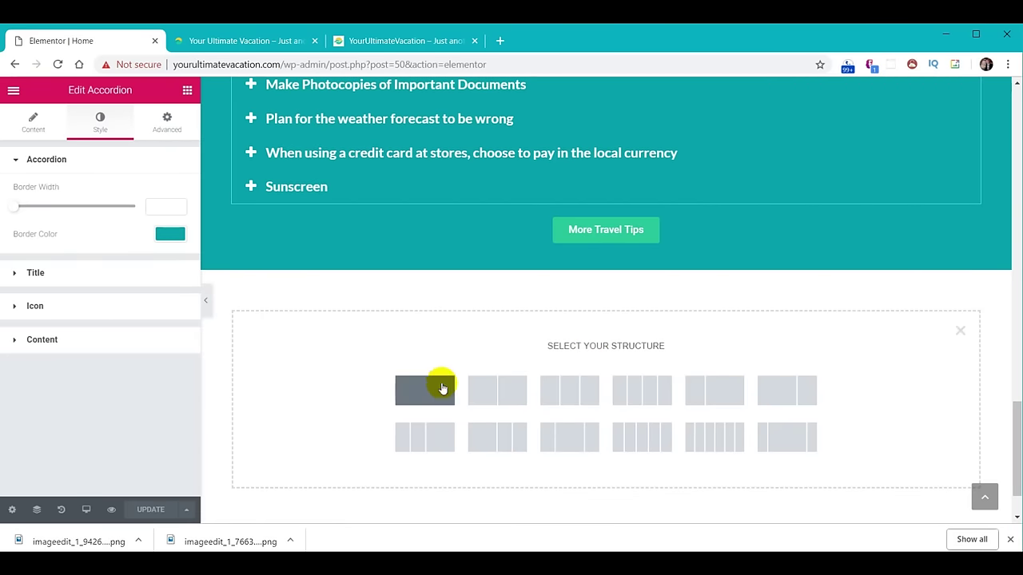
{"action": "left_click", "coordinate": [417, 390]}
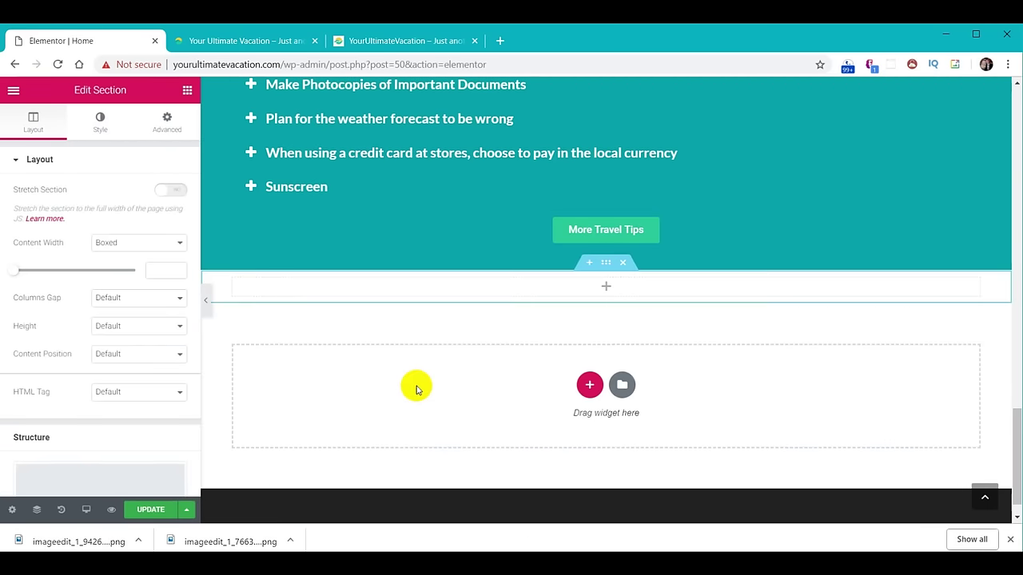
{"action": "left_click", "coordinate": [168, 194]}
{"action": "left_click", "coordinate": [177, 244]}
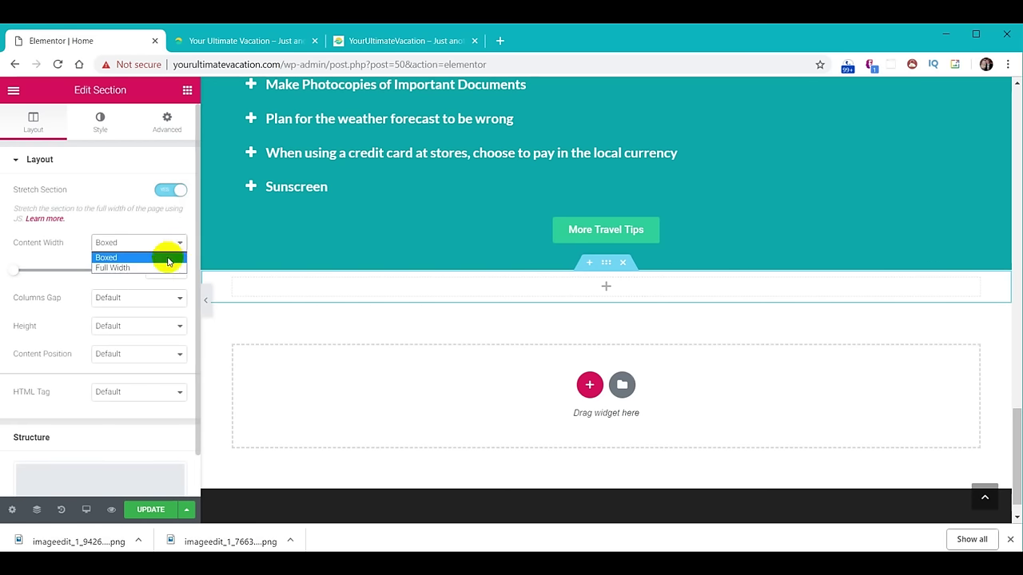
{"action": "left_click", "coordinate": [167, 269]}
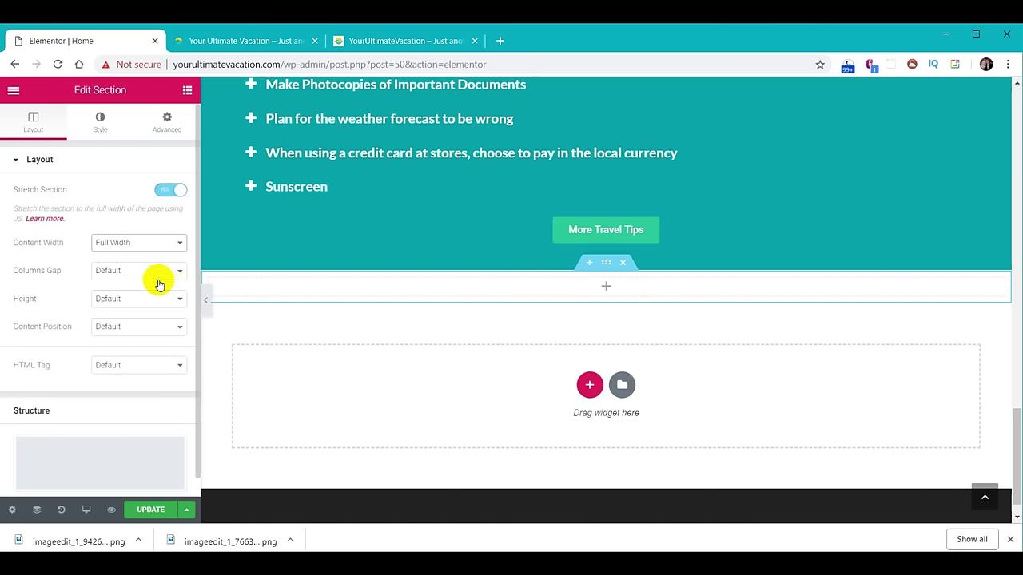
{"action": "left_click", "coordinate": [164, 276]}
{"action": "left_click", "coordinate": [154, 294]}
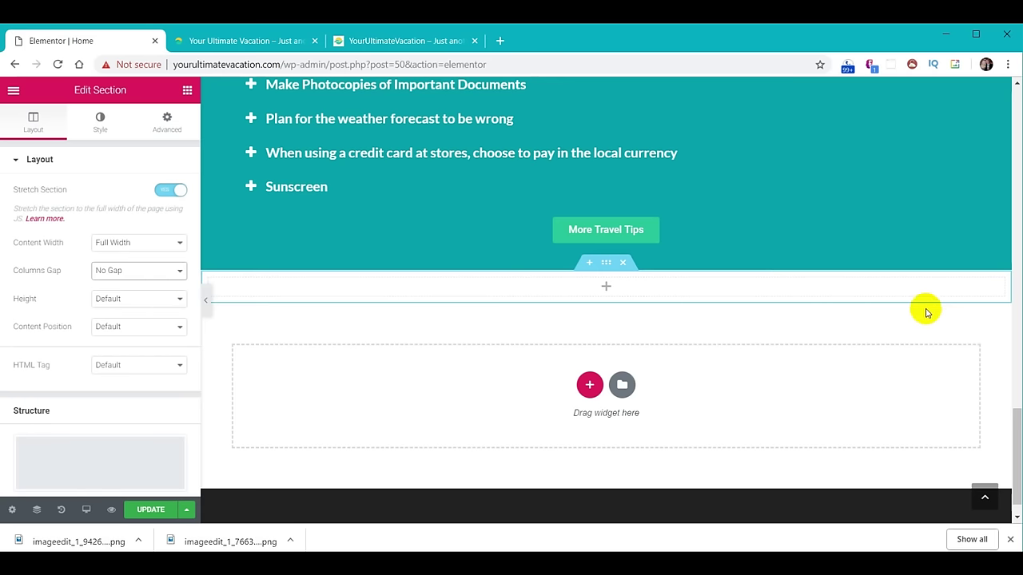
{"action": "left_click", "coordinate": [187, 93]}
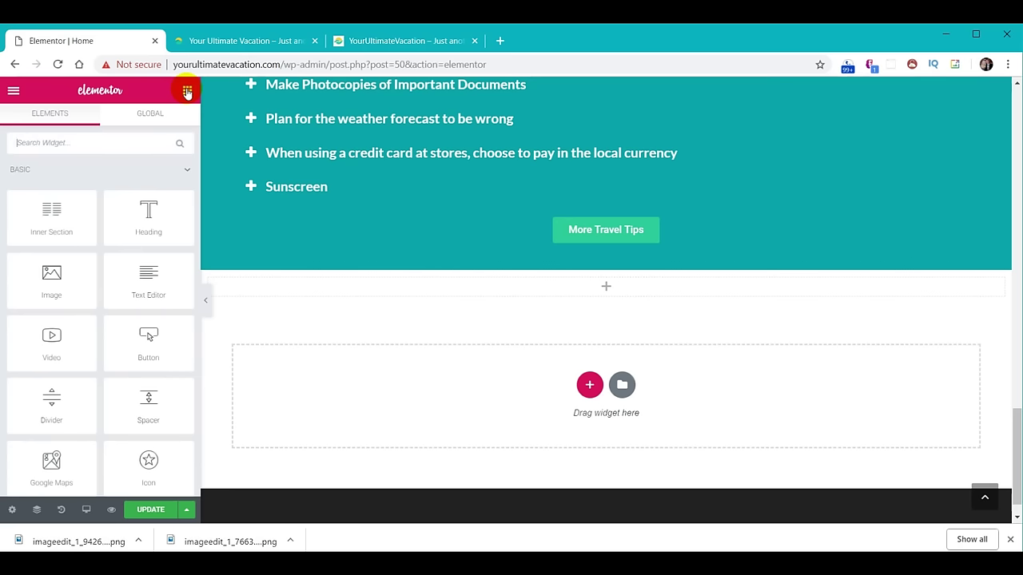
Drop an Image Carousel widget into the new section and start uploading images via Add Images.
{"action": "scroll", "coordinate": [168, 273], "scroll_direction": "down", "scroll_amount": 3}
{"action": "scroll", "coordinate": [154, 284], "scroll_direction": "down", "scroll_amount": 3}
{"action": "left_click_drag", "start_coordinate": [58, 270], "coordinate": [612, 279]}
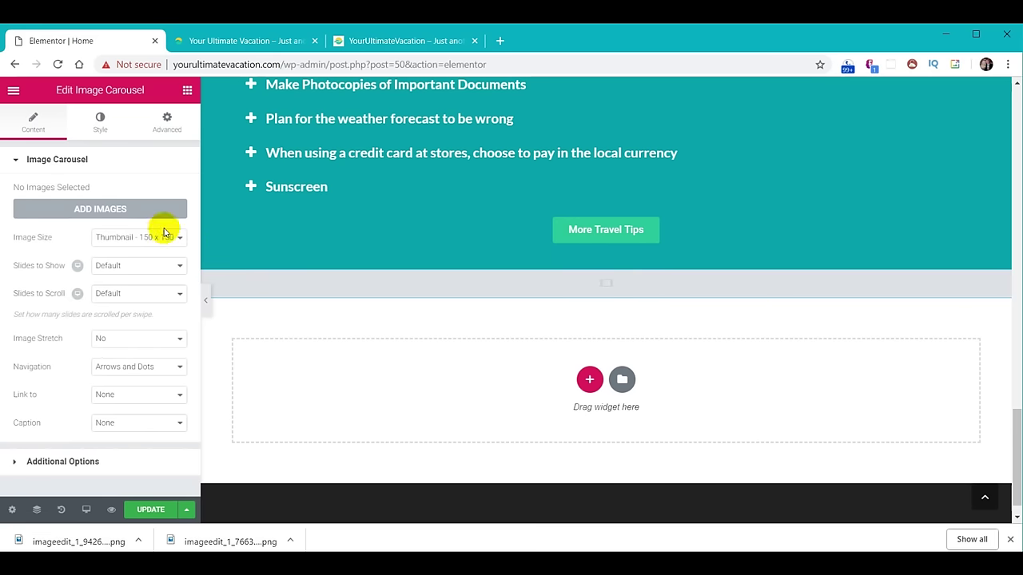
{"action": "left_click", "coordinate": [95, 210]}
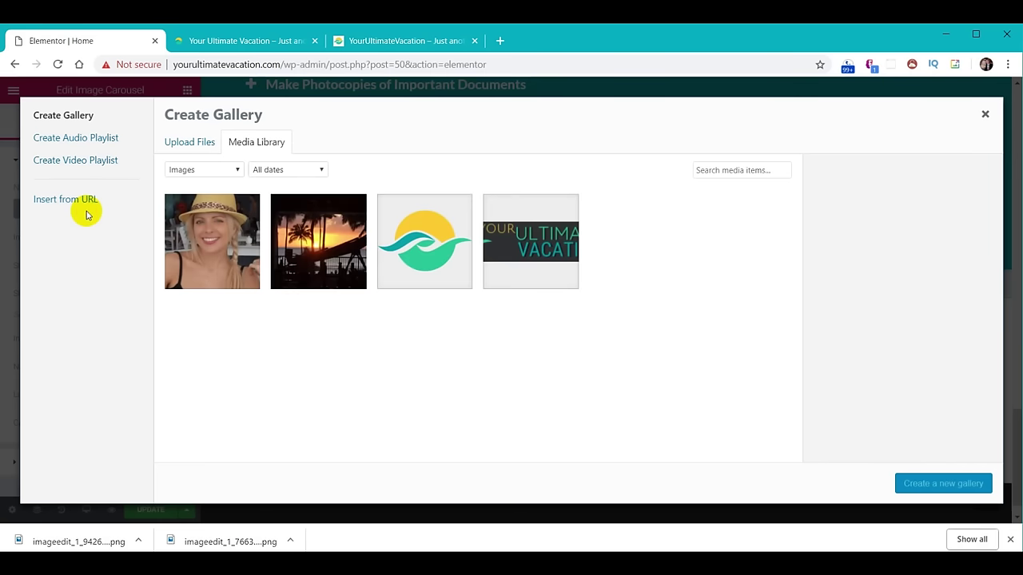
{"action": "left_click", "coordinate": [191, 143]}
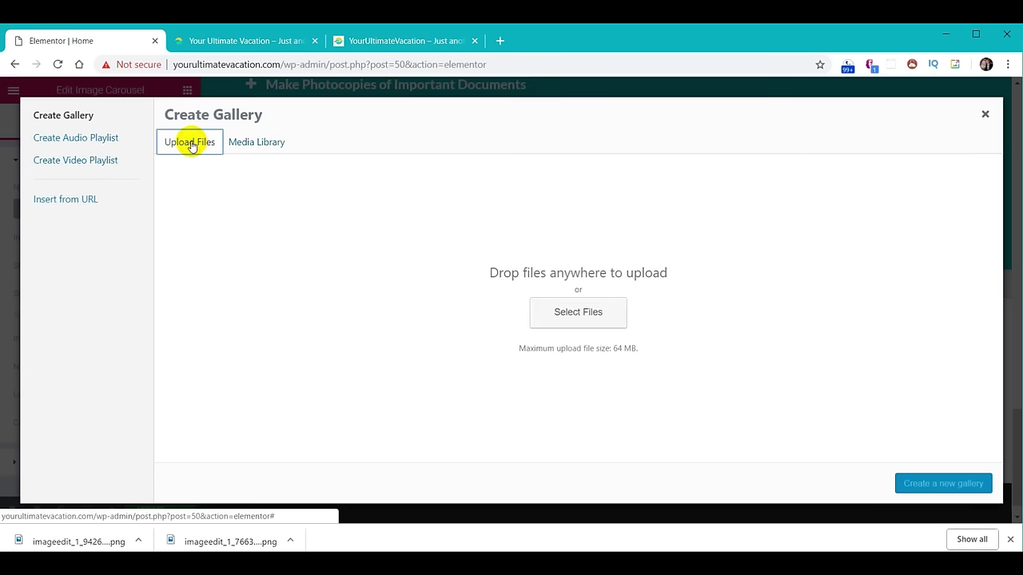
{"action": "key", "text": "alt+Tab"}
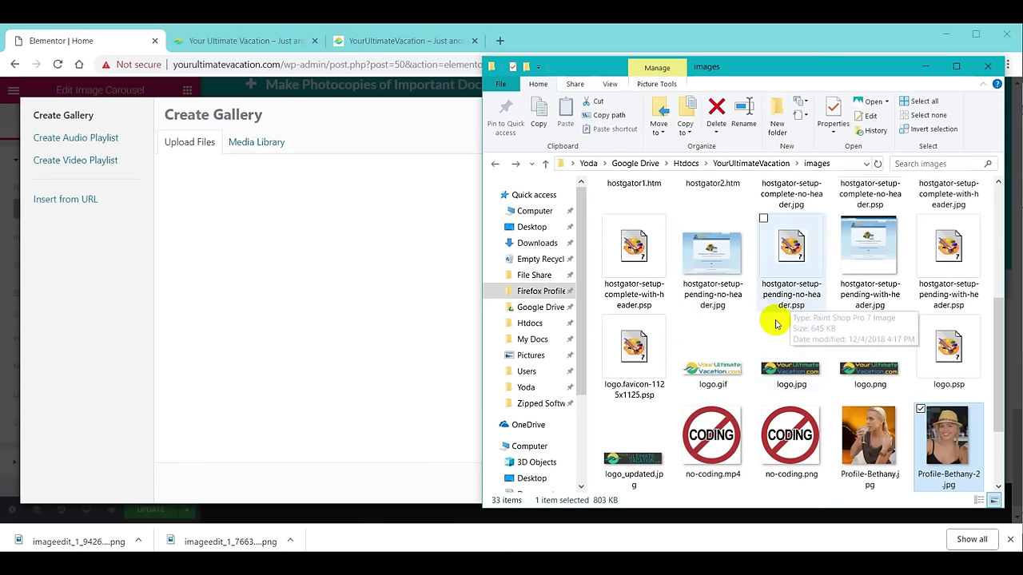
Select all 24 photos in the Gallery Page folder and drag them into the upload area.
{"action": "left_click", "coordinate": [748, 164]}
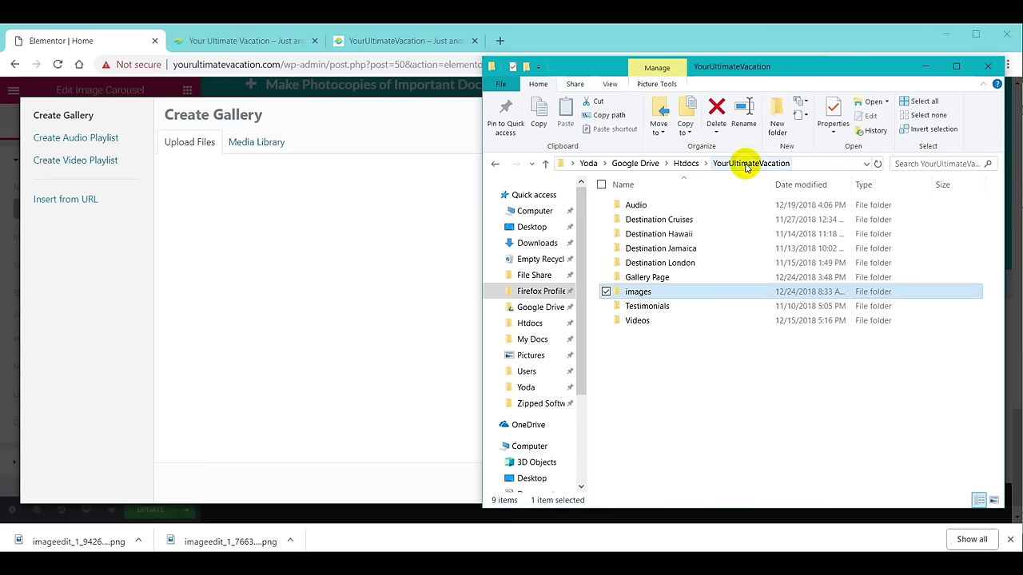
{"action": "double_click", "coordinate": [647, 278]}
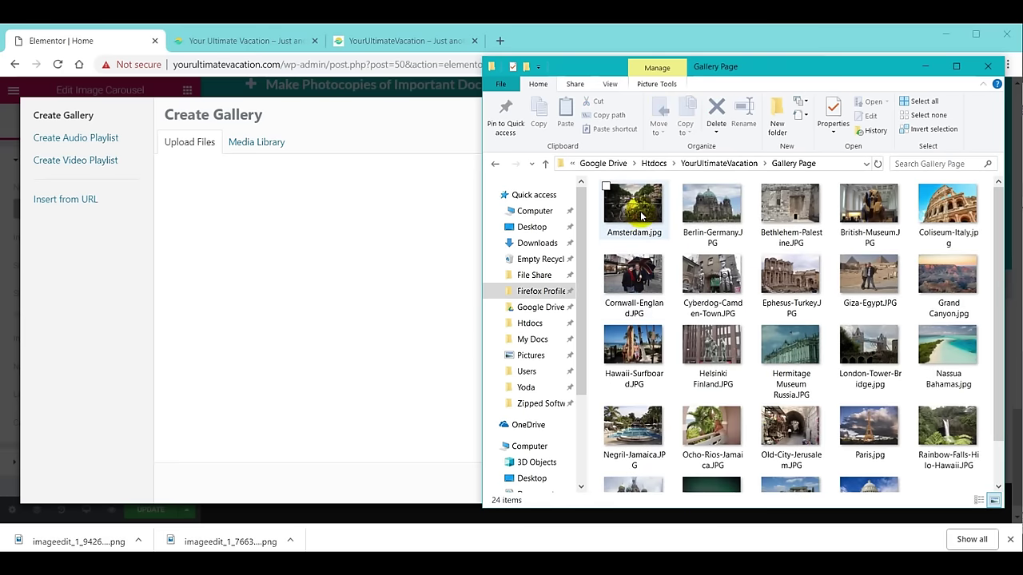
{"action": "left_click", "coordinate": [641, 214]}
{"action": "key", "text": "ctrl+a"}
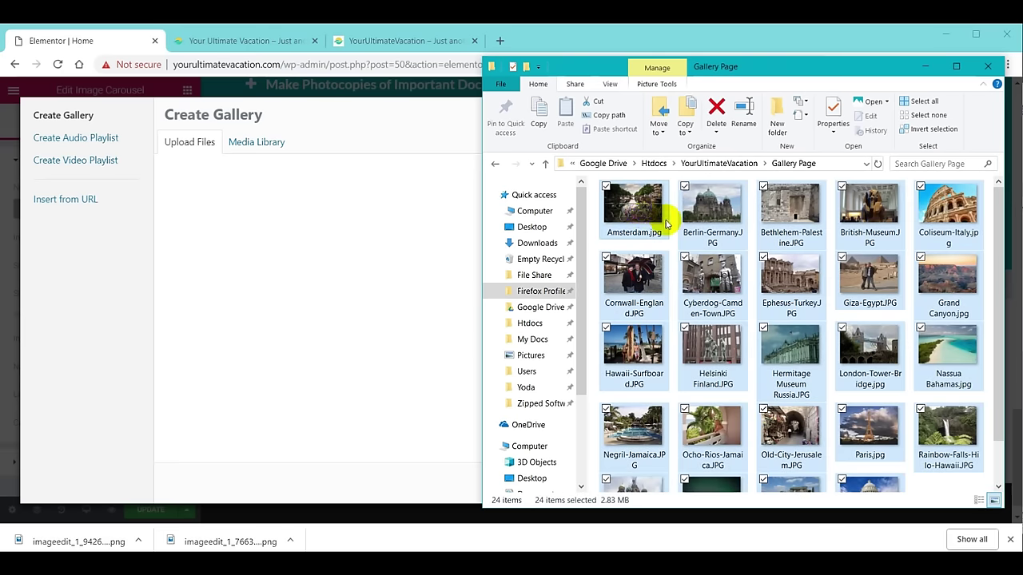
{"action": "left_click_drag", "start_coordinate": [616, 231], "coordinate": [324, 265]}
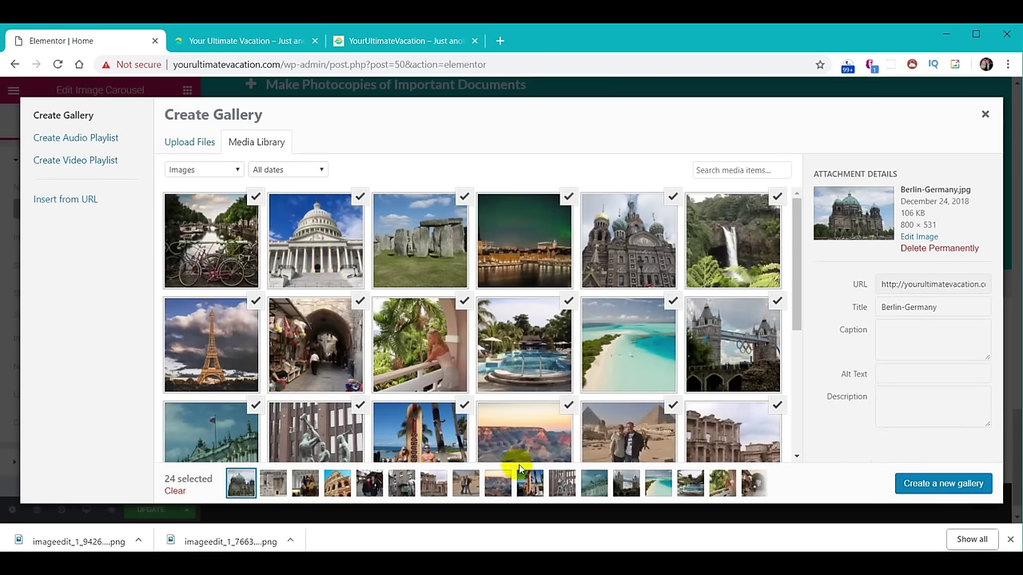
Create and insert the gallery of uploaded photos, with Image Size set to Full.
{"action": "left_click", "coordinate": [951, 487]}
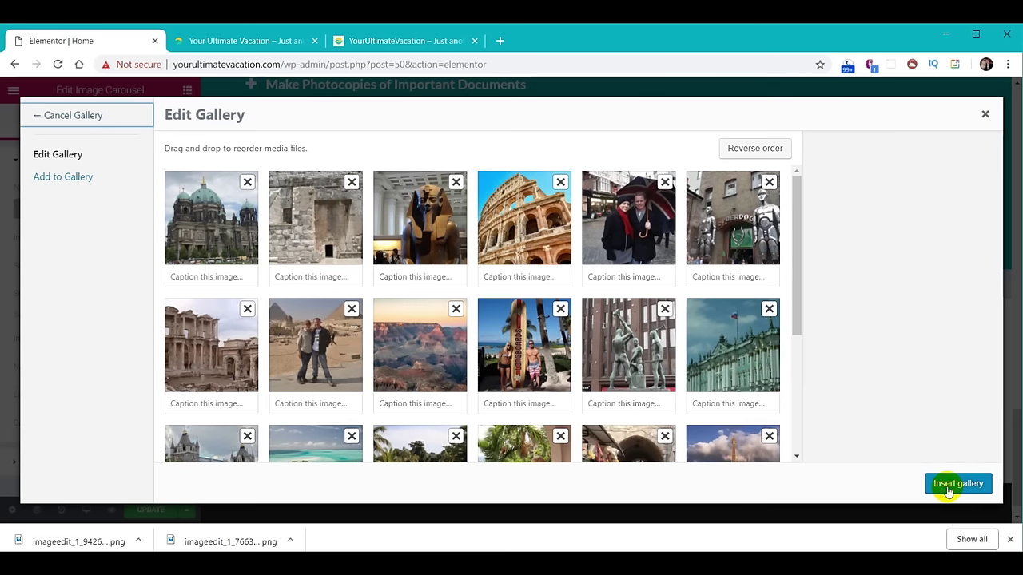
{"action": "left_click", "coordinate": [956, 484]}
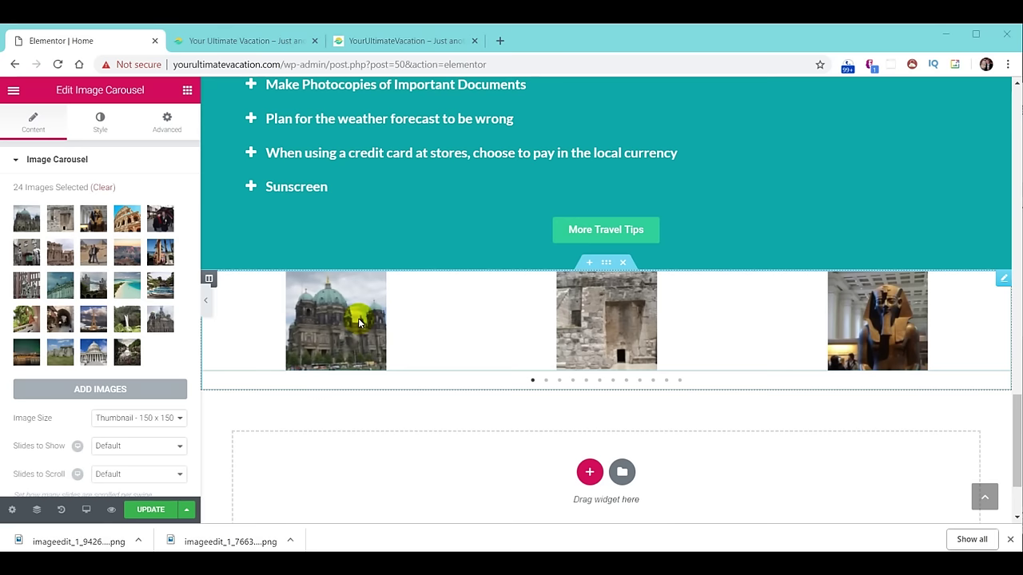
{"action": "left_click", "coordinate": [137, 419]}
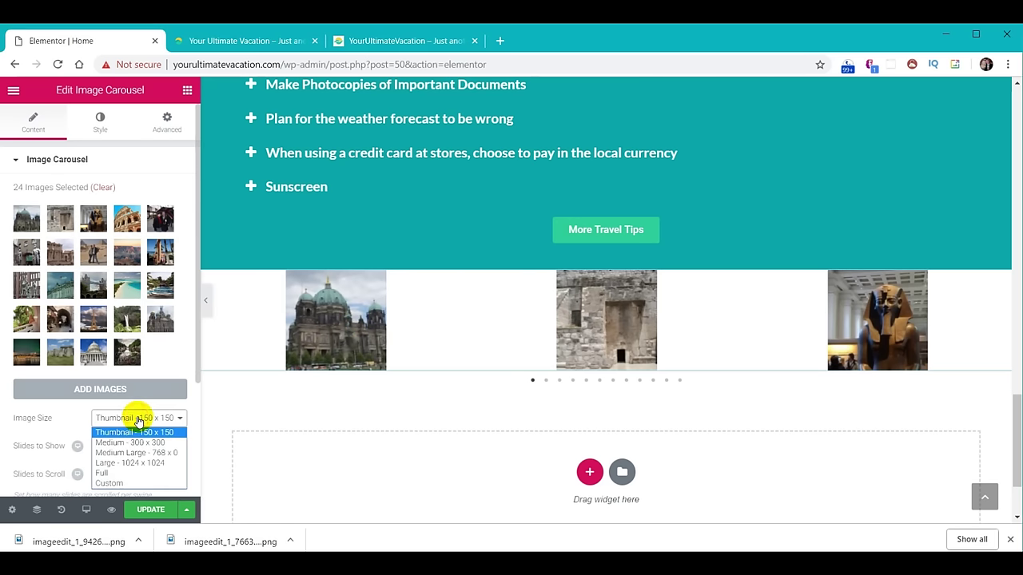
{"action": "left_click", "coordinate": [105, 472]}
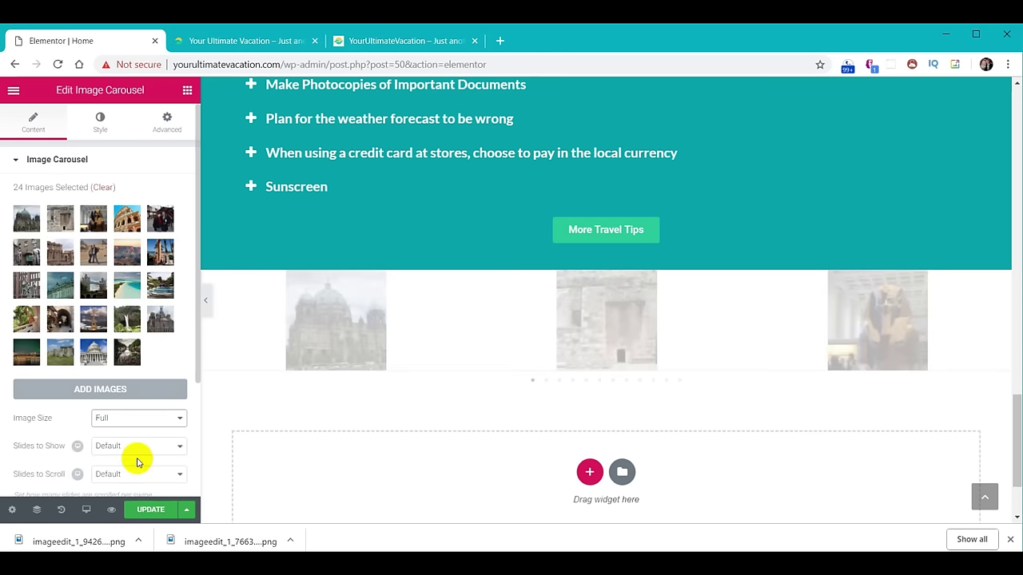
Set Slides to Show 3, Slides to Scroll 3 and Navigation to Arrows only.
{"action": "left_click", "coordinate": [124, 454]}
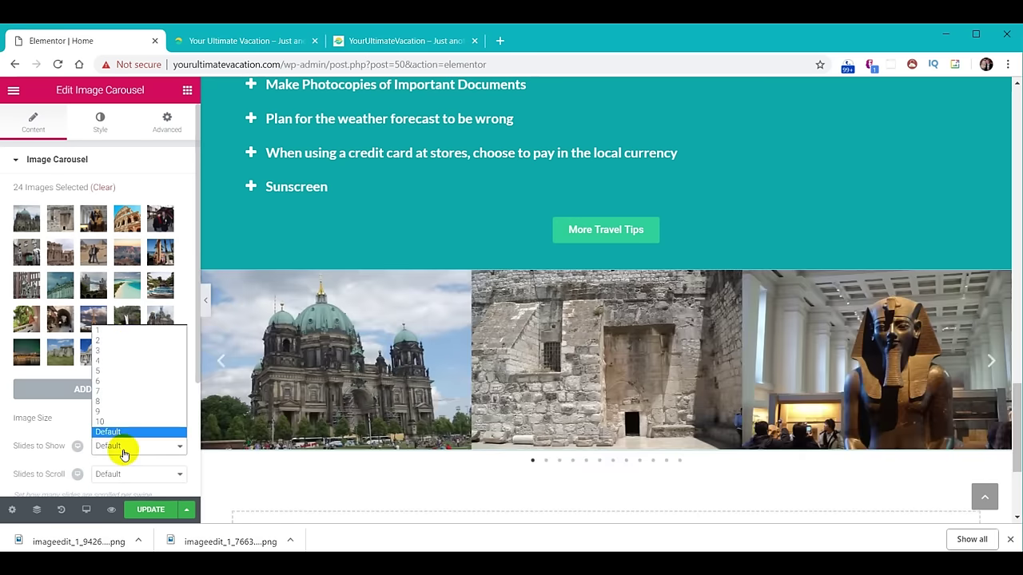
{"action": "left_click", "coordinate": [104, 351]}
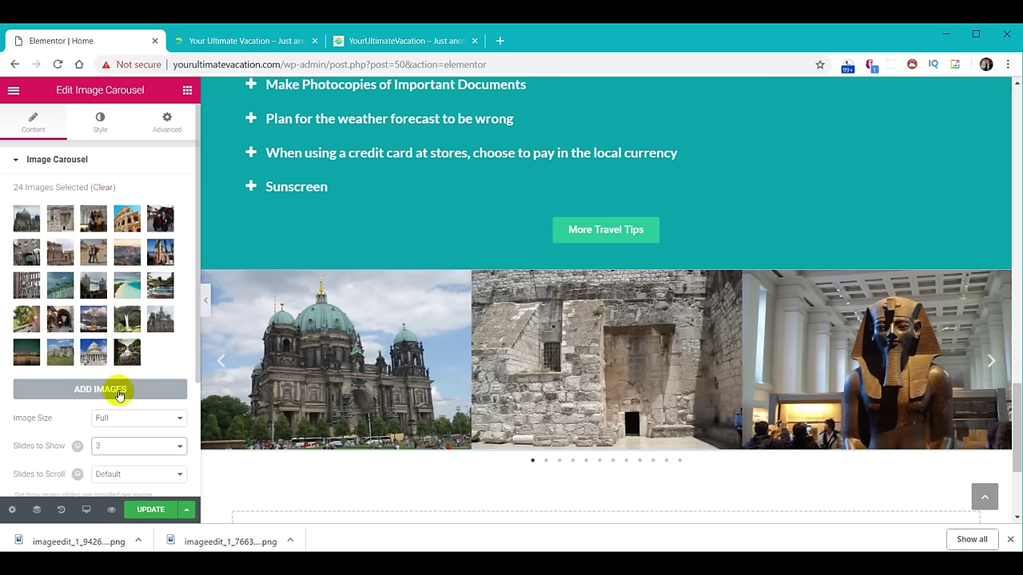
{"action": "left_click", "coordinate": [121, 476]}
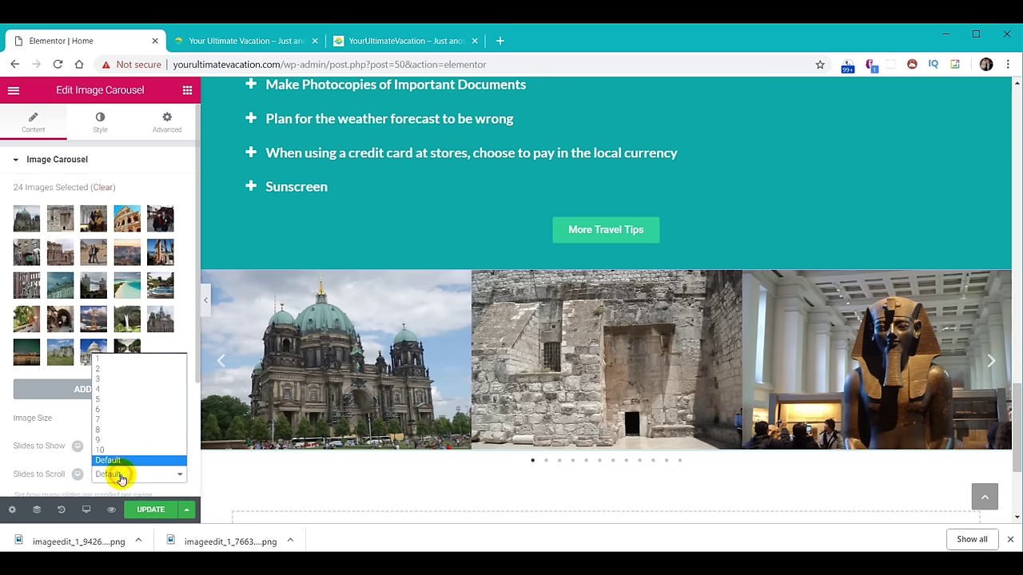
{"action": "left_click", "coordinate": [114, 379]}
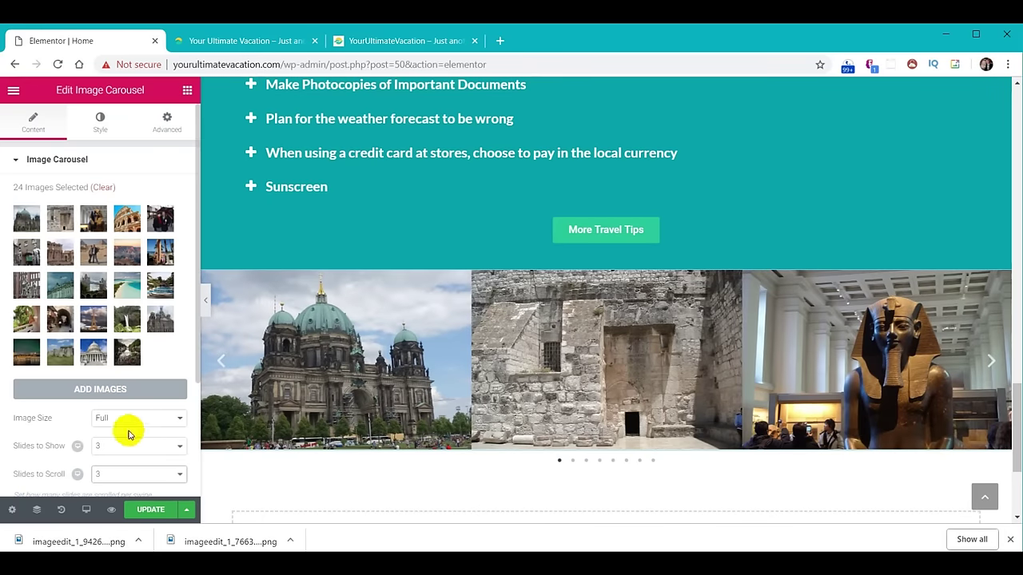
{"action": "scroll", "coordinate": [131, 436], "scroll_direction": "down", "scroll_amount": 1}
{"action": "scroll", "coordinate": [131, 436], "scroll_direction": "down", "scroll_amount": 1}
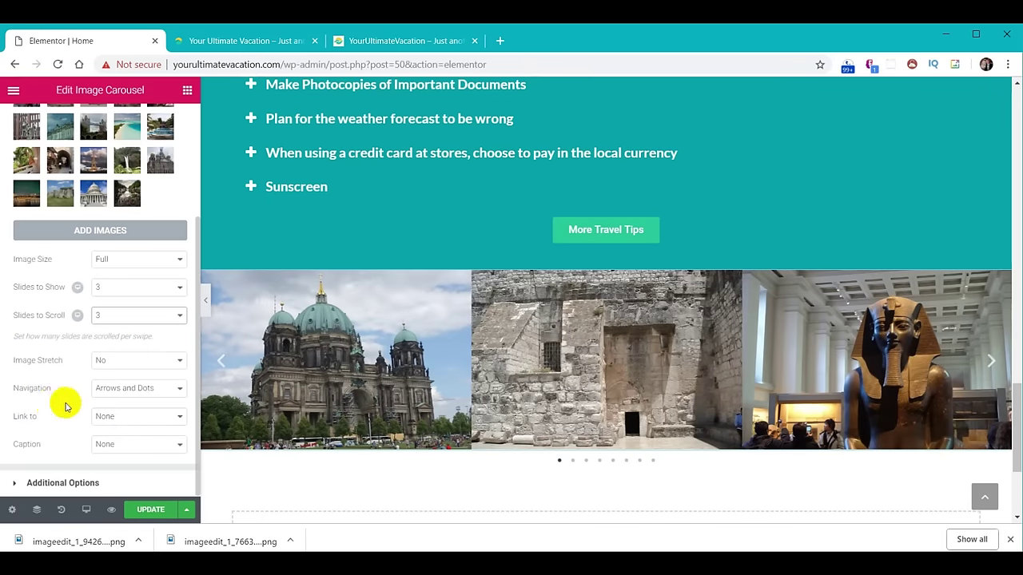
{"action": "left_click", "coordinate": [179, 389]}
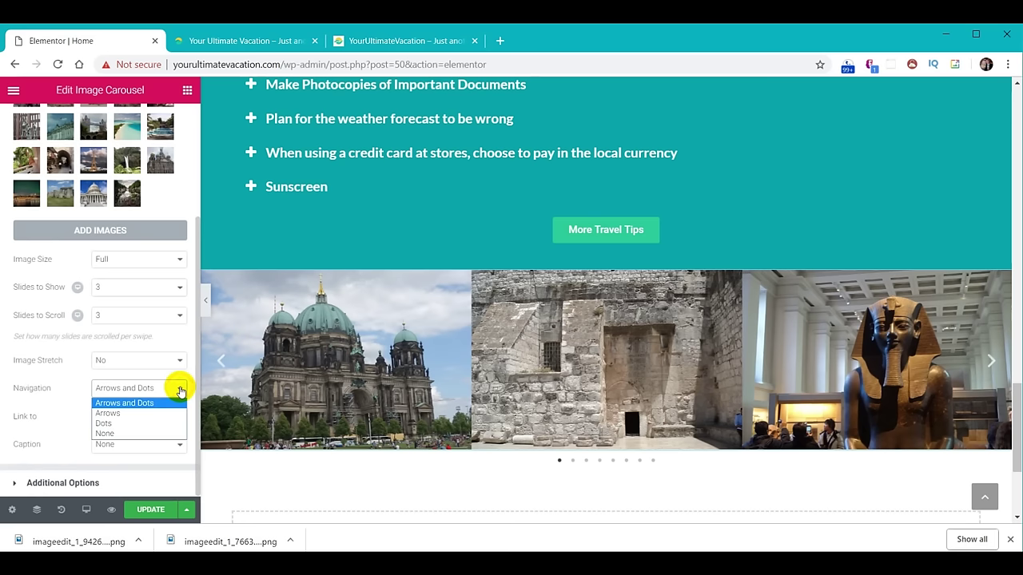
{"action": "left_click", "coordinate": [124, 415]}
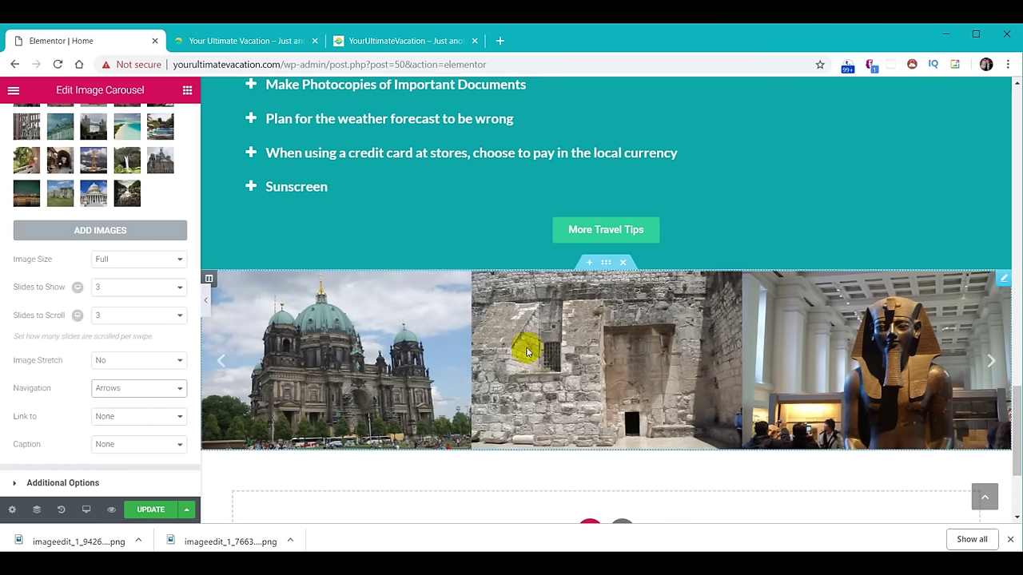
{"action": "left_click", "coordinate": [606, 264]}
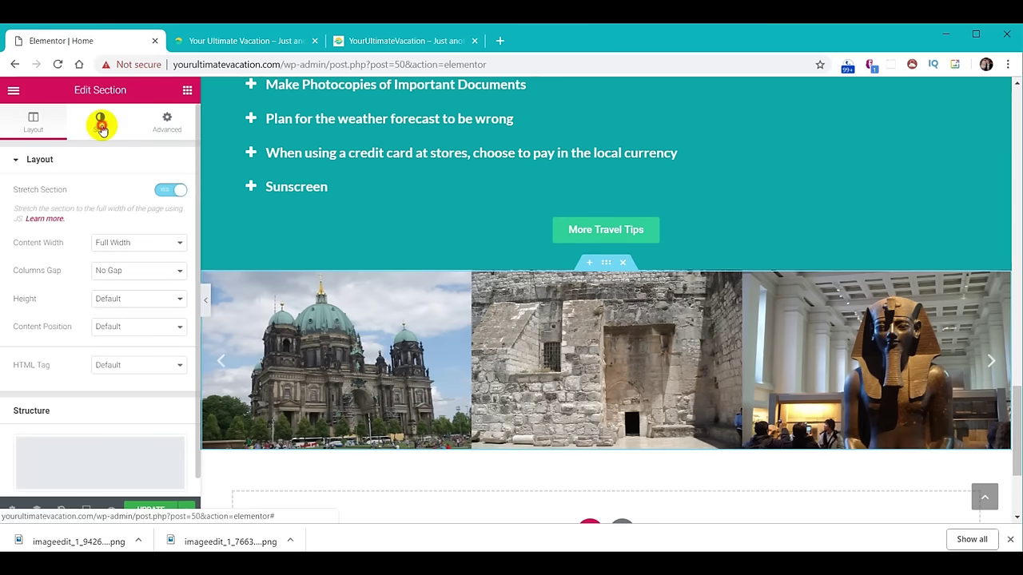
Add a teal Waves Brush top shape divider to the carousel section, brought to front.
{"action": "left_click", "coordinate": [101, 126]}
{"action": "left_click", "coordinate": [73, 293]}
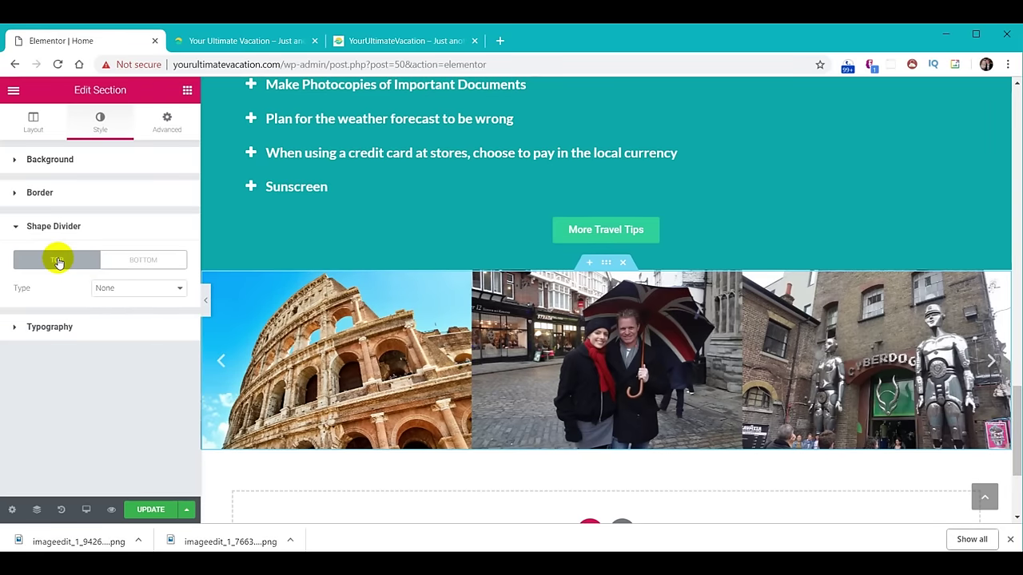
{"action": "left_click", "coordinate": [163, 294]}
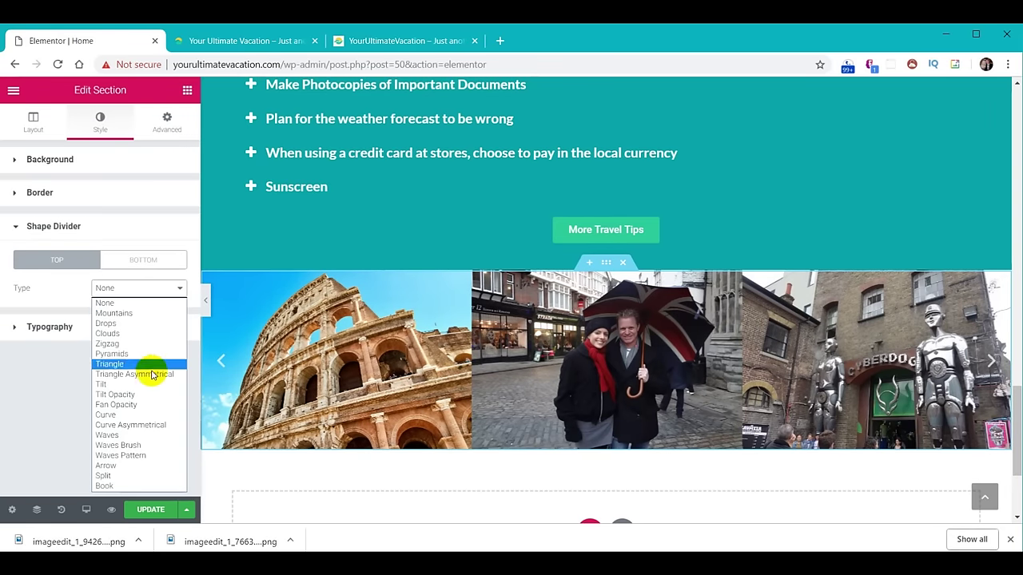
{"action": "left_click", "coordinate": [124, 445]}
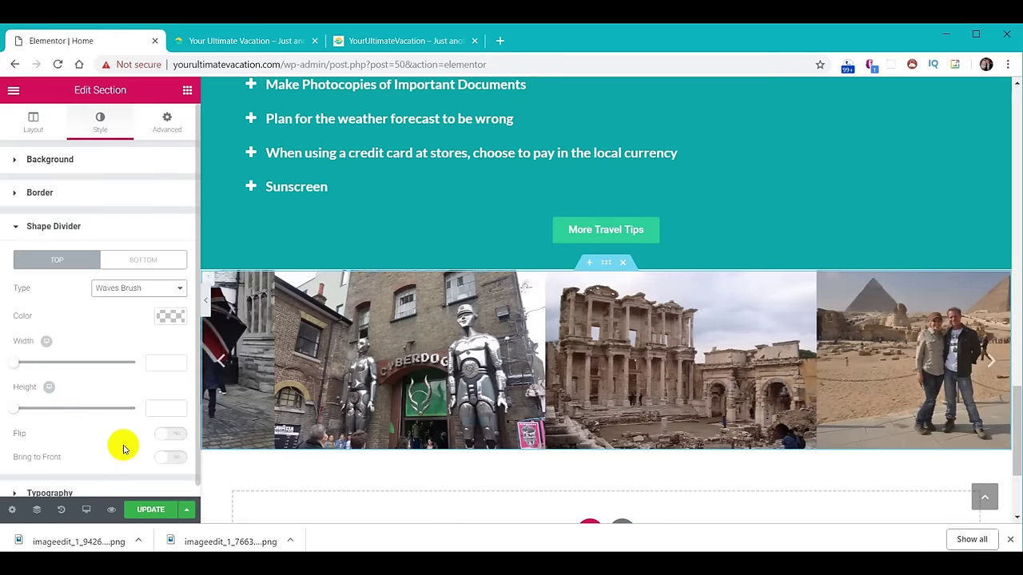
{"action": "left_click", "coordinate": [169, 317]}
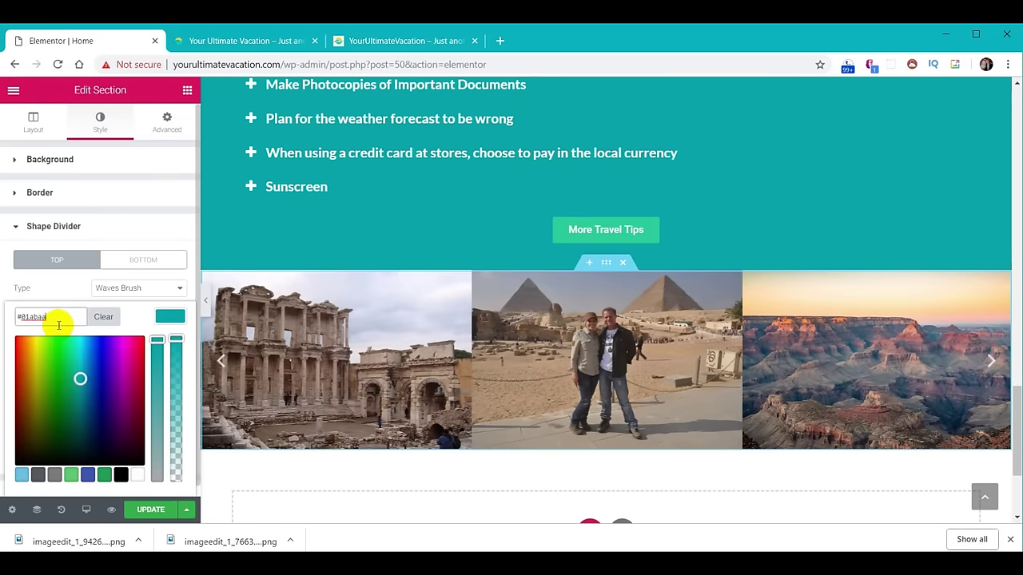
{"action": "left_click", "coordinate": [171, 317]}
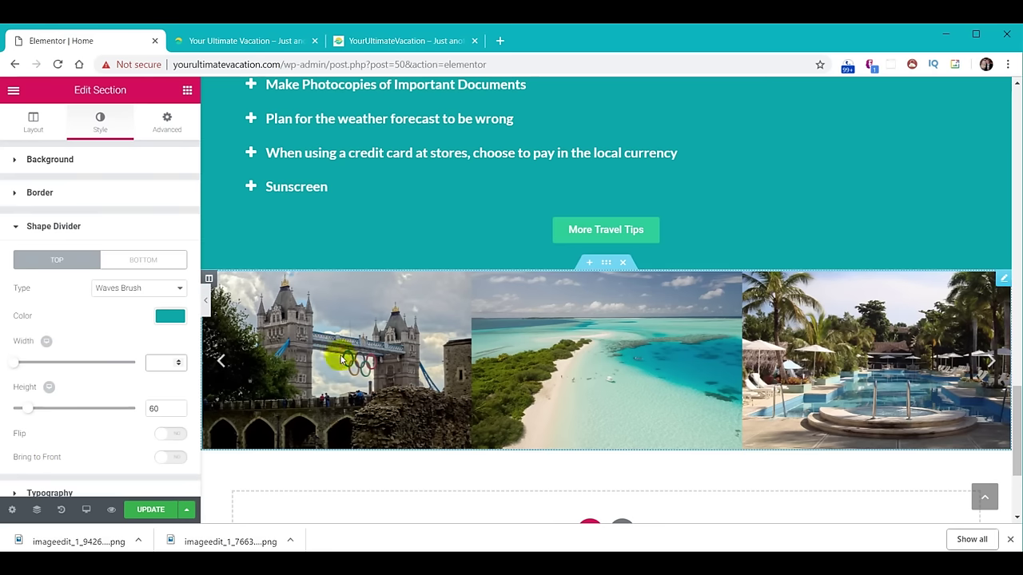
{"action": "left_click", "coordinate": [176, 460]}
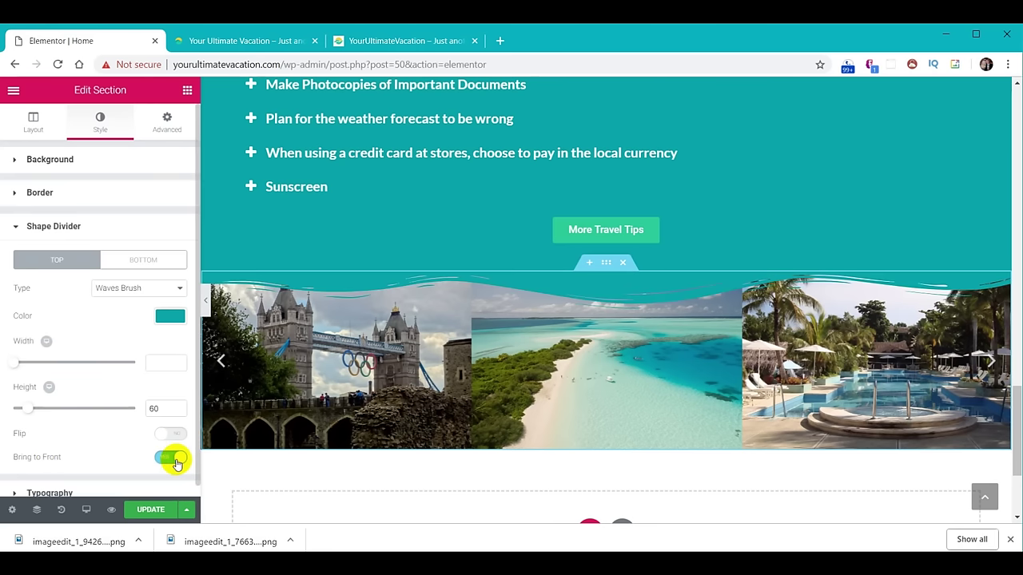
{"action": "left_click", "coordinate": [150, 259]}
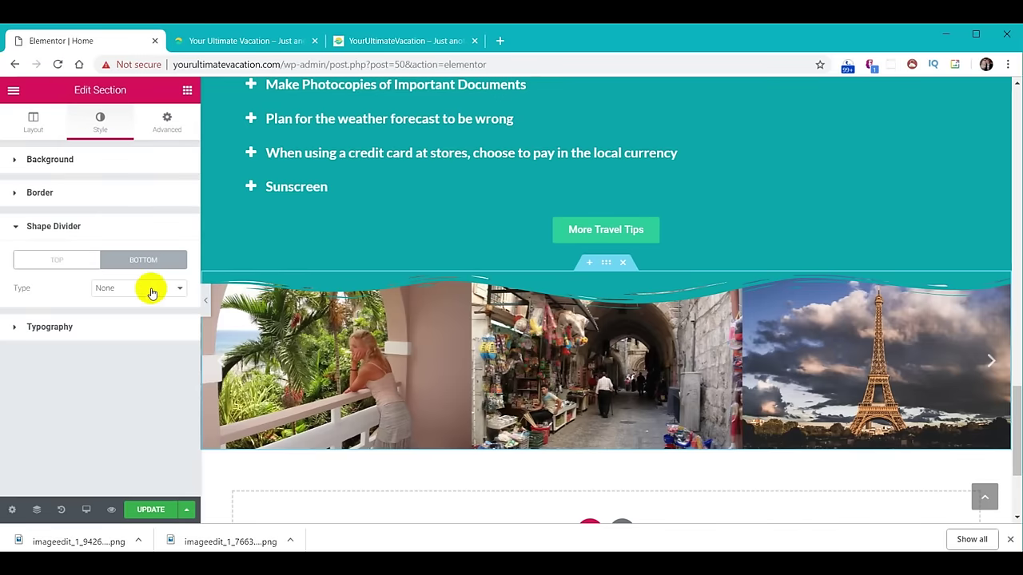
Set the bottom shape divider to a white Waves Brush, brought in front of the images.
{"action": "left_click", "coordinate": [152, 292]}
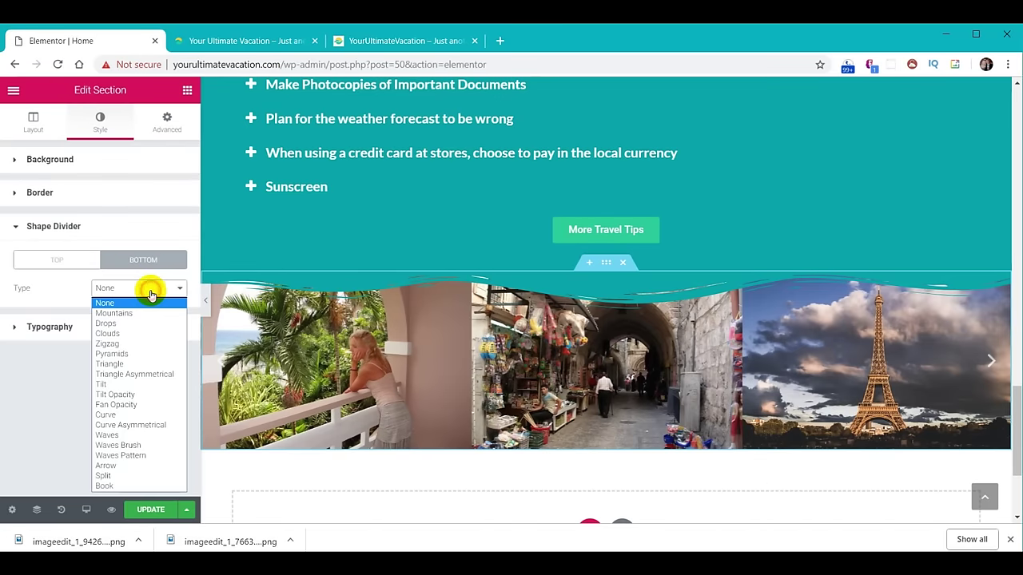
{"action": "left_click", "coordinate": [122, 445]}
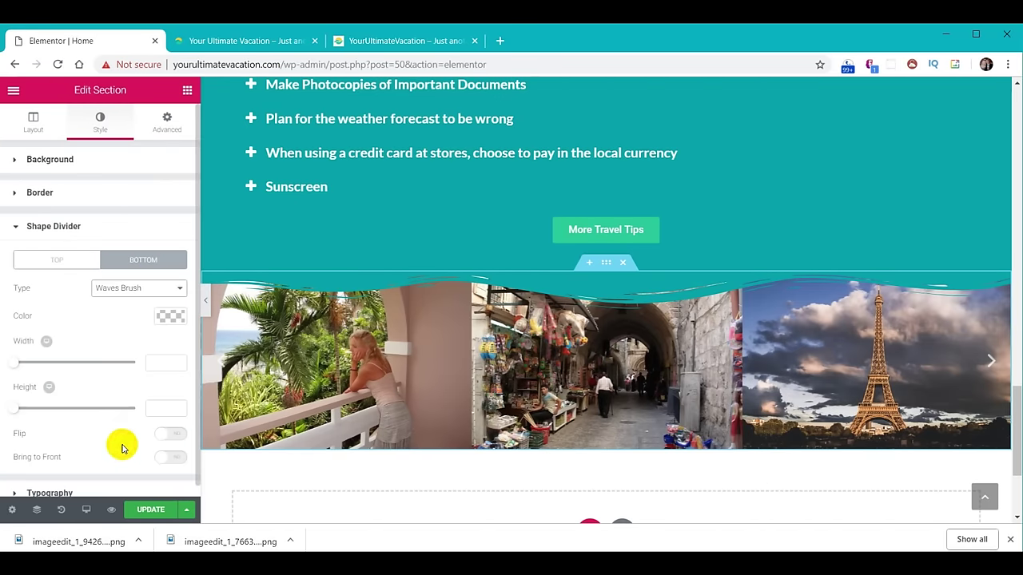
{"action": "left_click", "coordinate": [171, 324]}
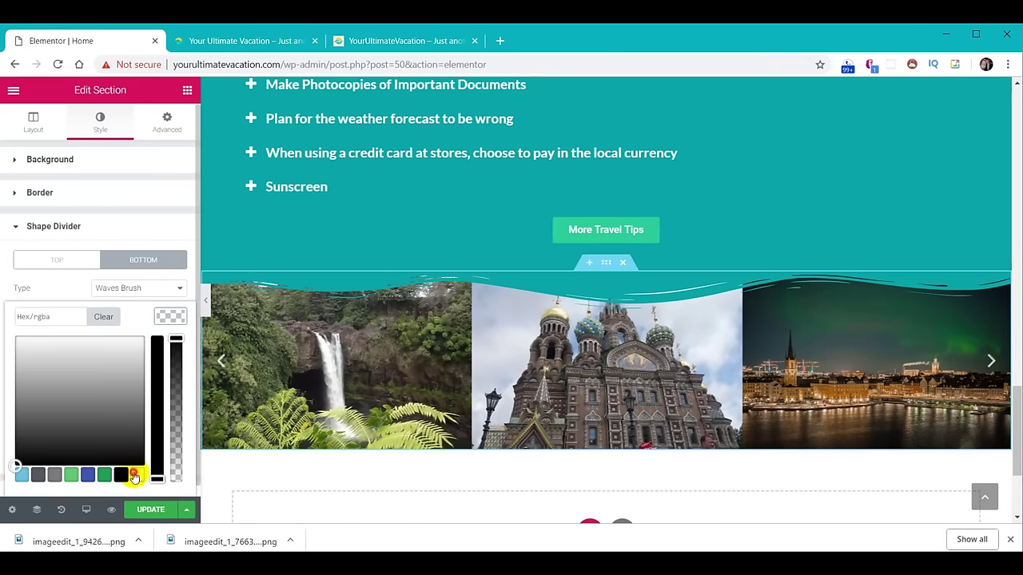
{"action": "left_click", "coordinate": [134, 476]}
{"action": "left_click", "coordinate": [171, 317]}
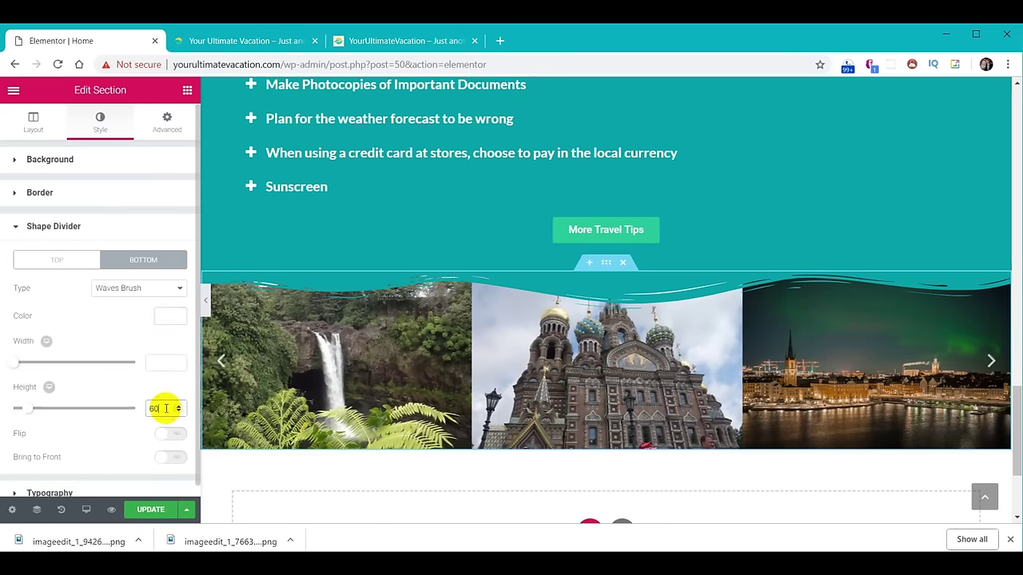
{"action": "left_click", "coordinate": [170, 458]}
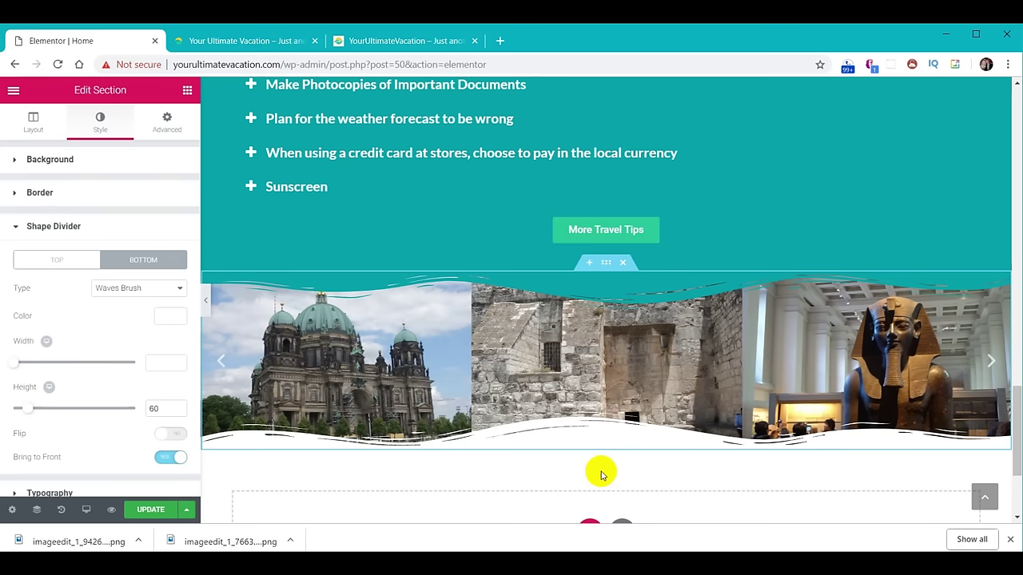
Try Mountains, Pyramids, Triangle Asymmetrical and Fan Opacity bottom shapes, then return to Waves Brush.
{"action": "left_click", "coordinate": [156, 290]}
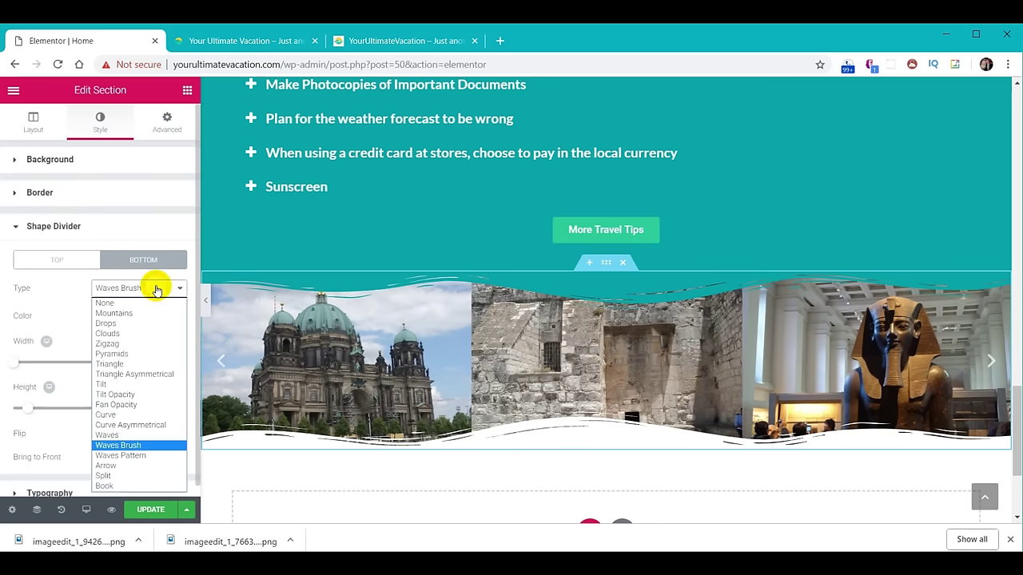
{"action": "left_click", "coordinate": [137, 312]}
{"action": "left_click", "coordinate": [152, 291]}
{"action": "left_click", "coordinate": [132, 354]}
{"action": "left_click", "coordinate": [137, 290]}
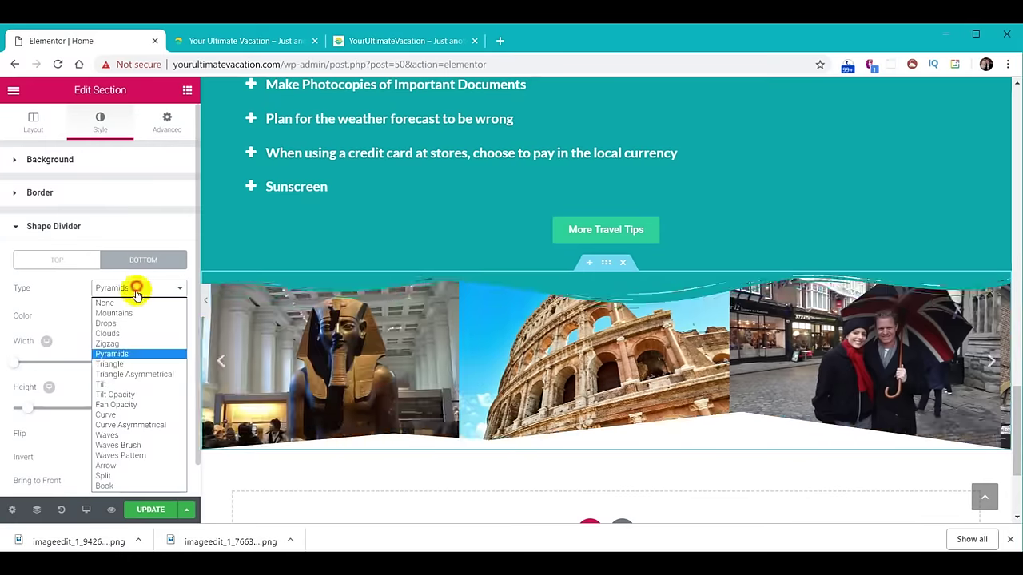
{"action": "left_click", "coordinate": [132, 374]}
{"action": "left_click", "coordinate": [137, 289]}
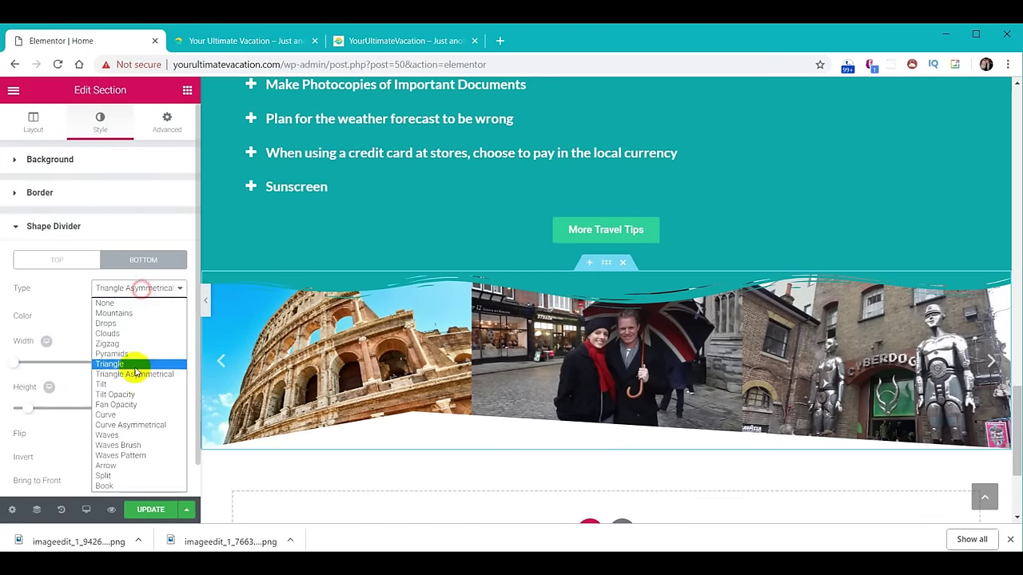
{"action": "left_click", "coordinate": [124, 404]}
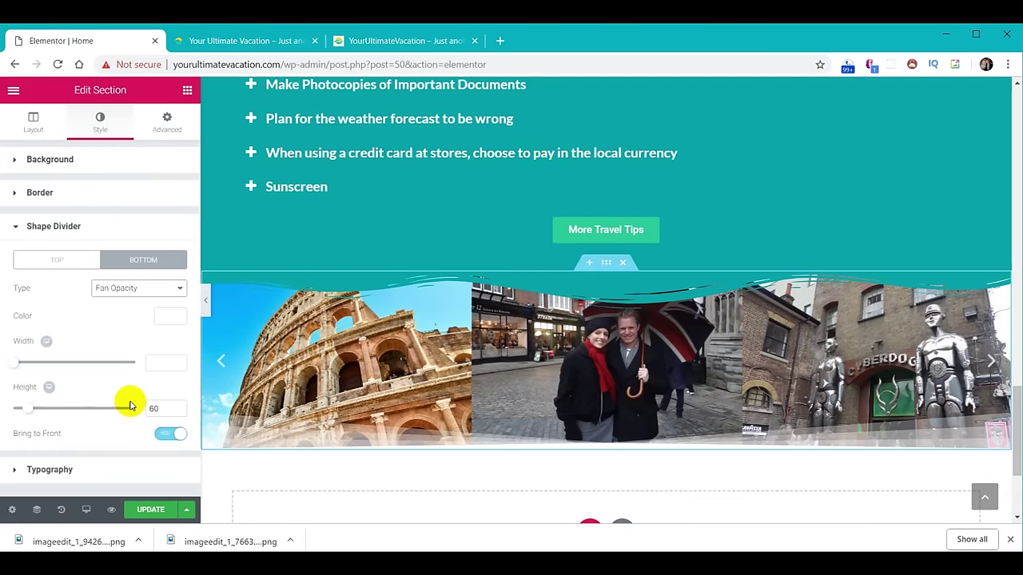
{"action": "left_click", "coordinate": [151, 297]}
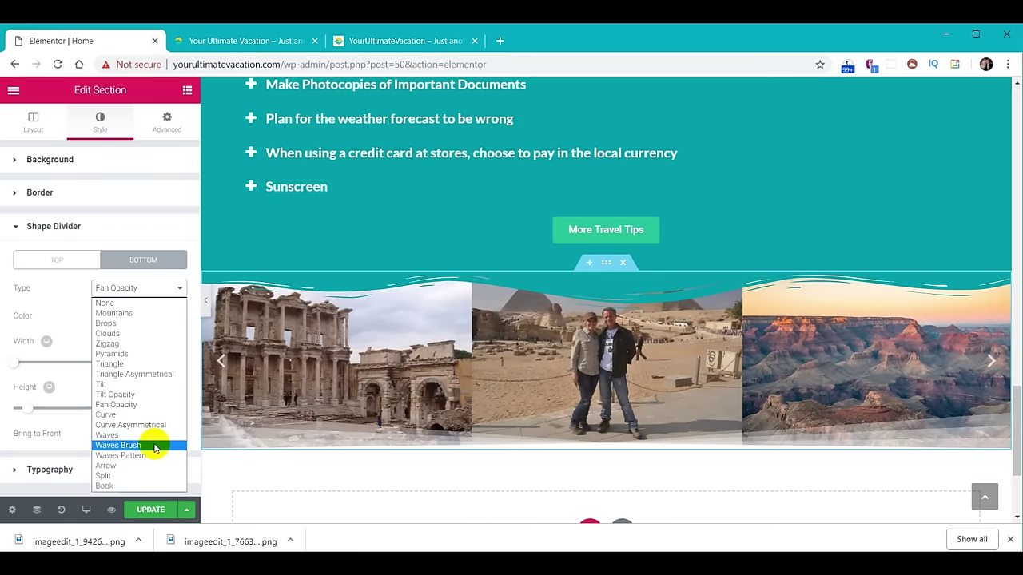
{"action": "left_click", "coordinate": [155, 446]}
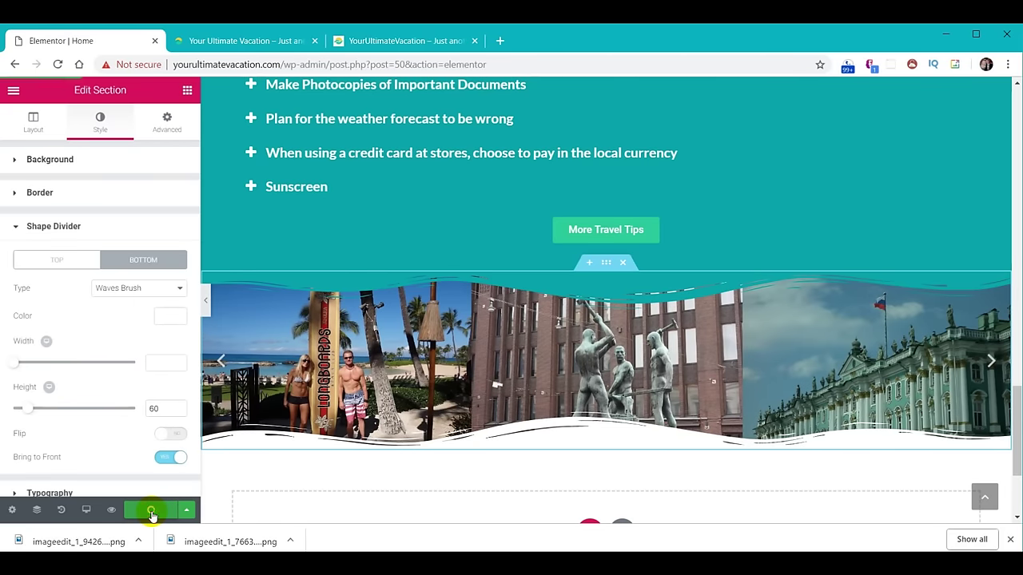
{"action": "left_click", "coordinate": [277, 42]}
Reload the live homepage to view the carousel's wave edges, then go back to Elementor.
{"action": "left_click", "coordinate": [57, 64]}
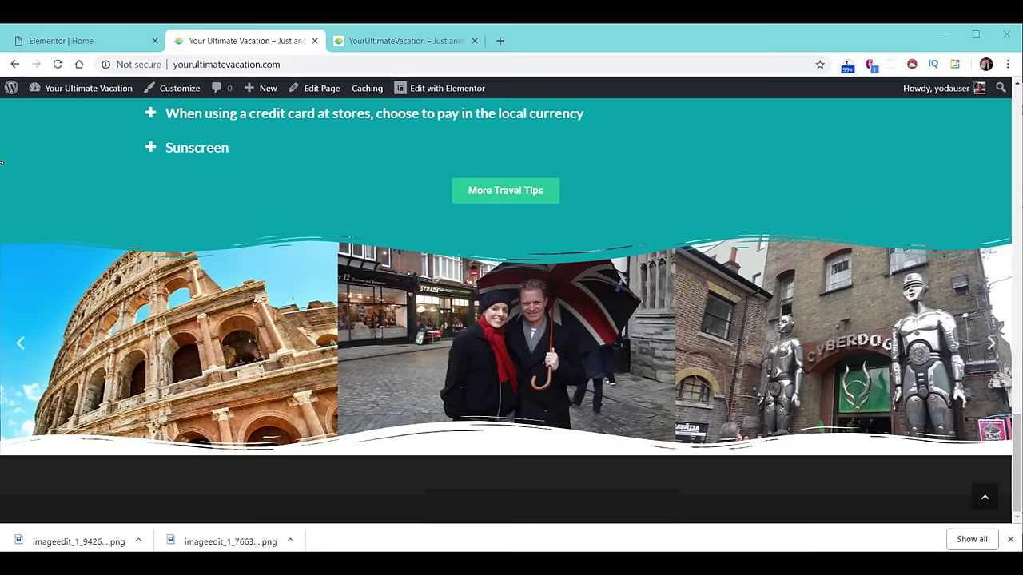
{"action": "left_click", "coordinate": [75, 40]}
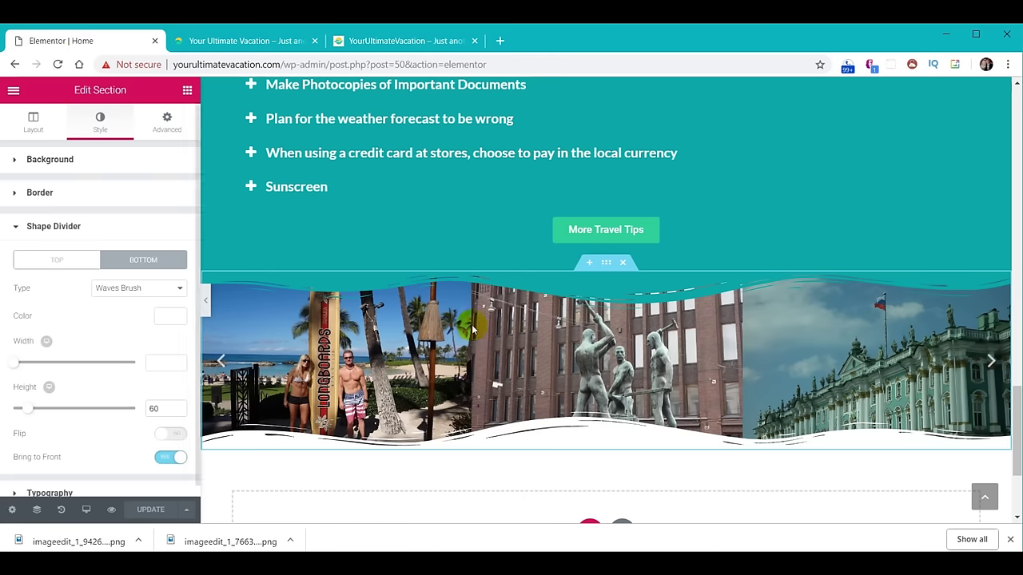
Save the carousel section to the template library as 'YUV - Carousel'.
{"action": "right_click", "coordinate": [607, 264]}
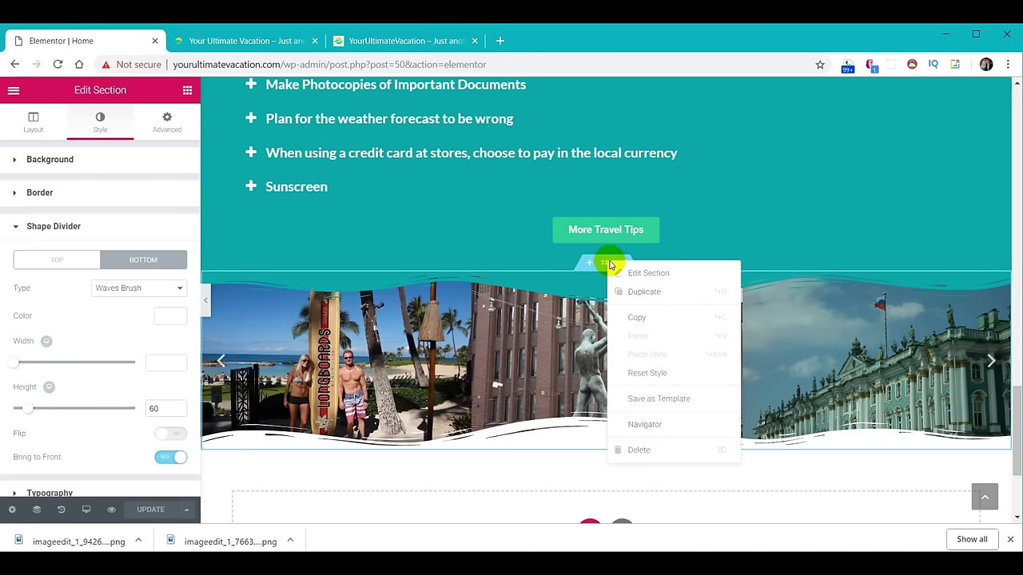
{"action": "left_click", "coordinate": [676, 396]}
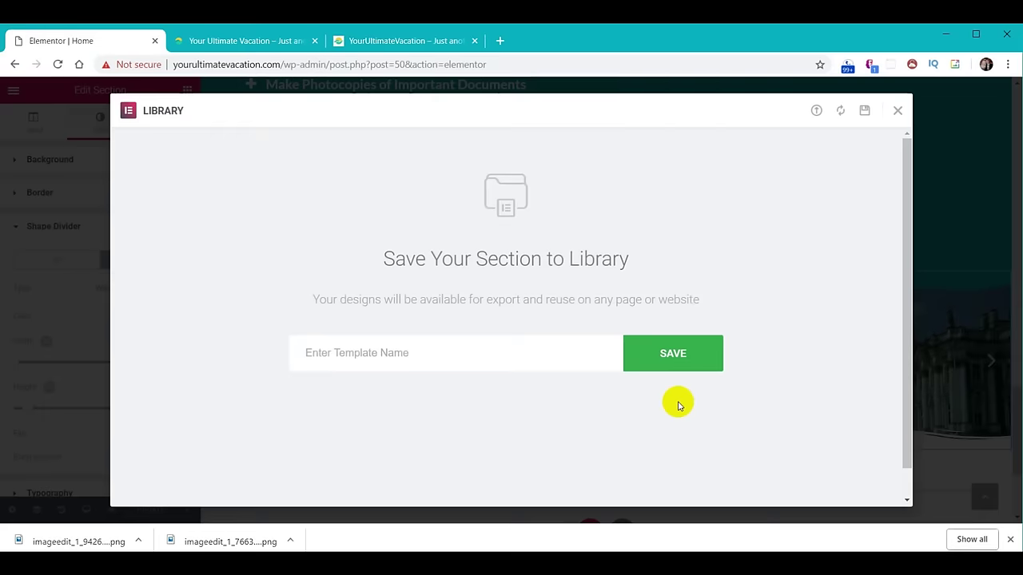
{"action": "left_click", "coordinate": [466, 357]}
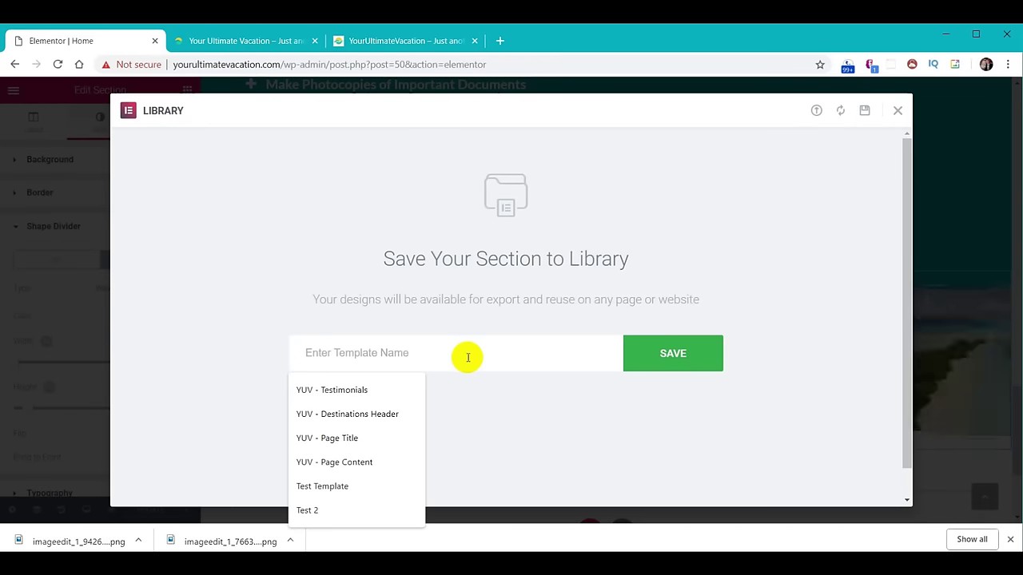
{"action": "type", "text": "YUV"}
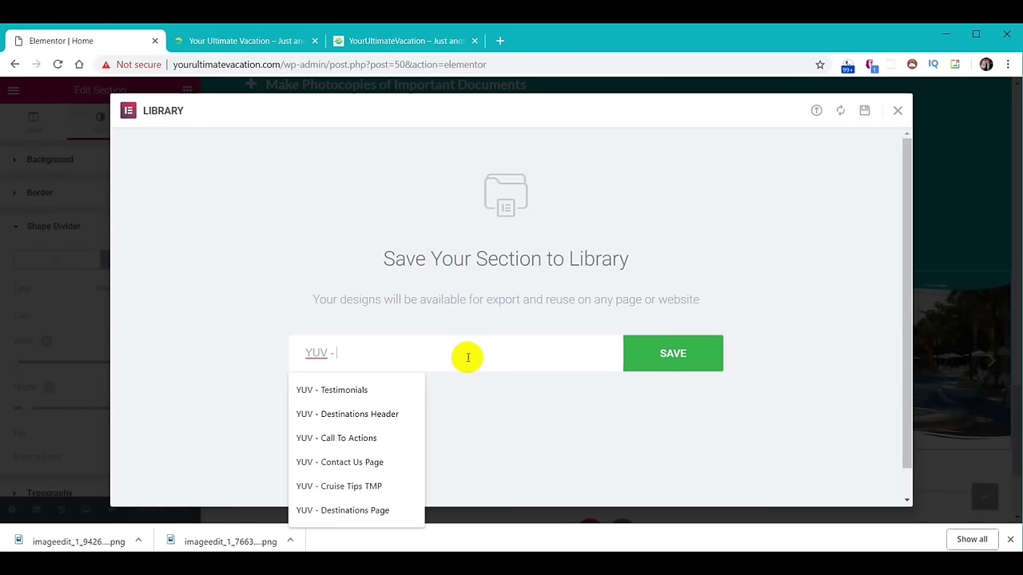
{"action": "type", "text": " - Ca"}
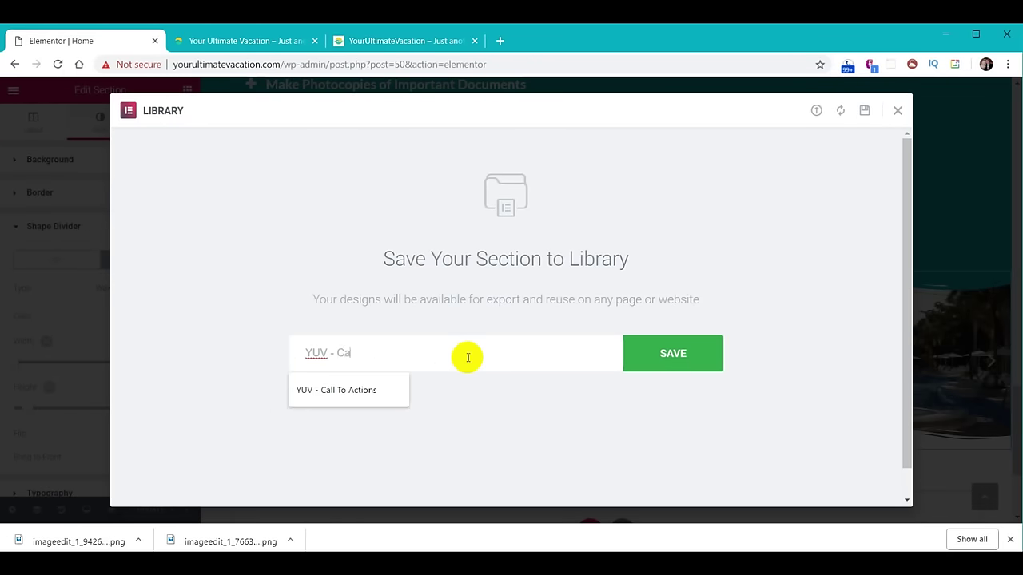
{"action": "type", "text": "rousel"}
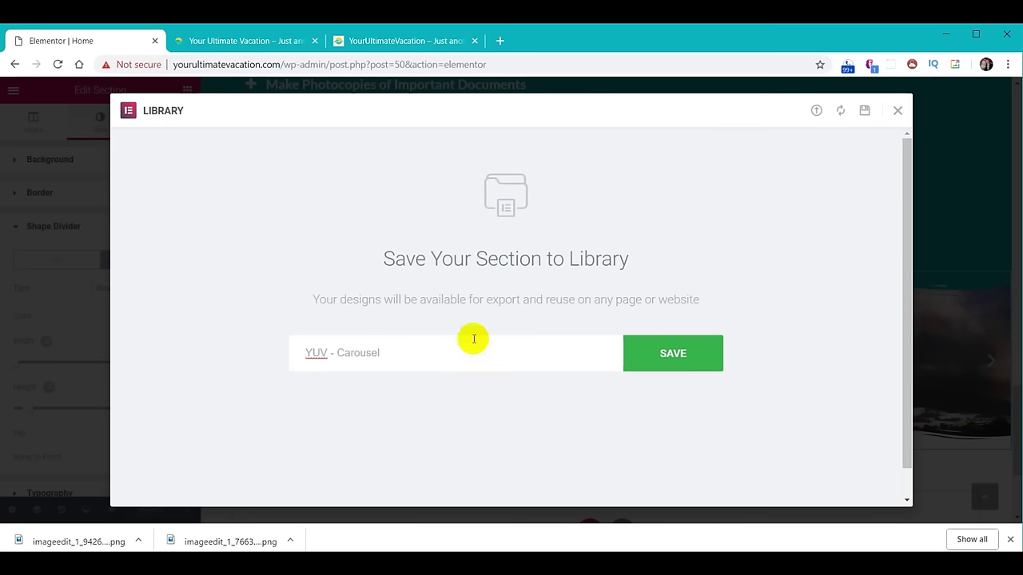
{"action": "left_click", "coordinate": [654, 355]}
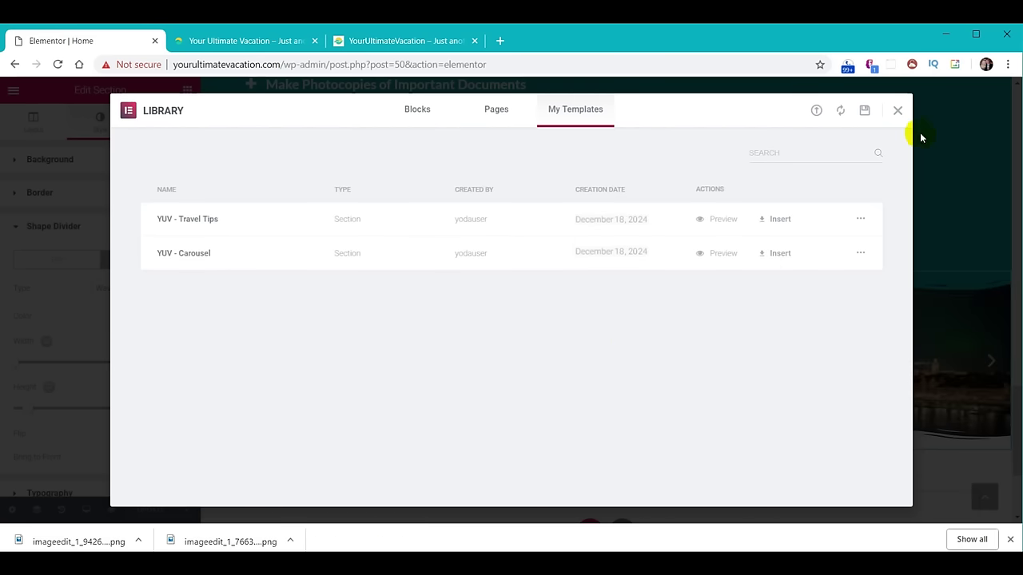
{"action": "left_click", "coordinate": [898, 113]}
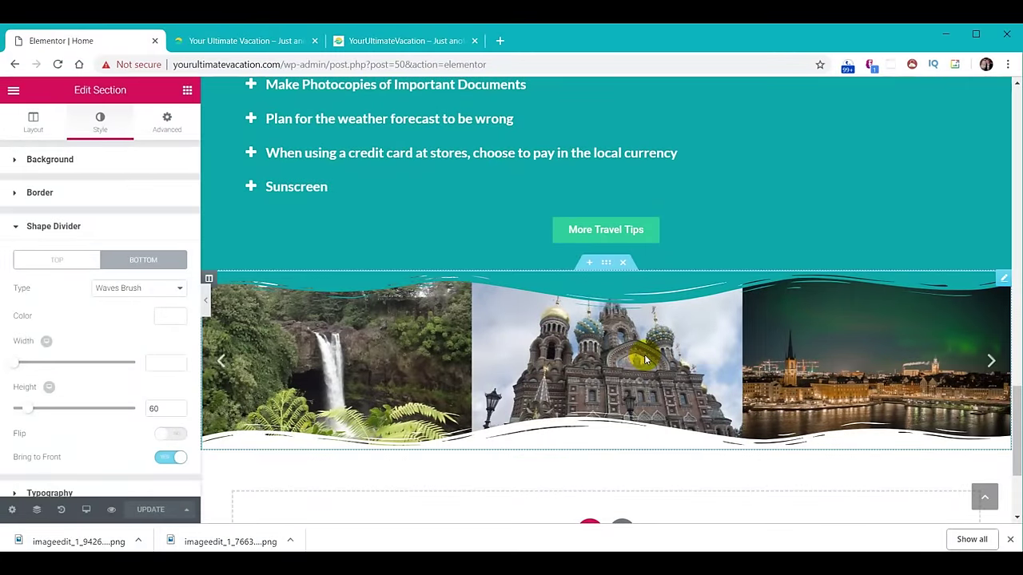
{"action": "left_click", "coordinate": [382, 40]}
Scroll the live site down to its Testimonials section with the four couple reviews.
{"action": "scroll", "coordinate": [727, 302], "scroll_direction": "down", "scroll_amount": 5}
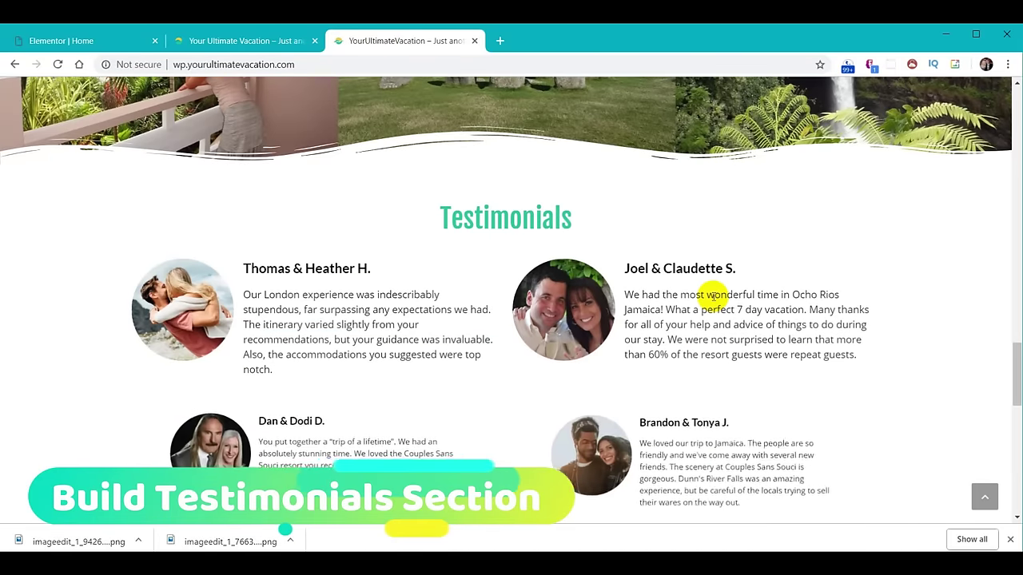
{"action": "scroll", "coordinate": [714, 299], "scroll_direction": "down", "scroll_amount": 1}
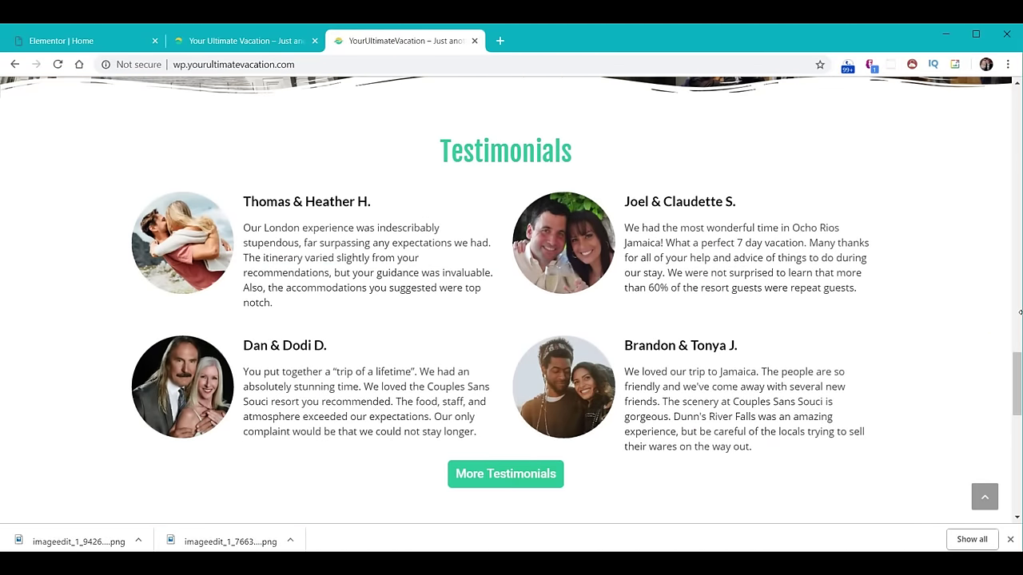
{"action": "scroll", "coordinate": [1016, 366], "scroll_direction": "down", "scroll_amount": 1}
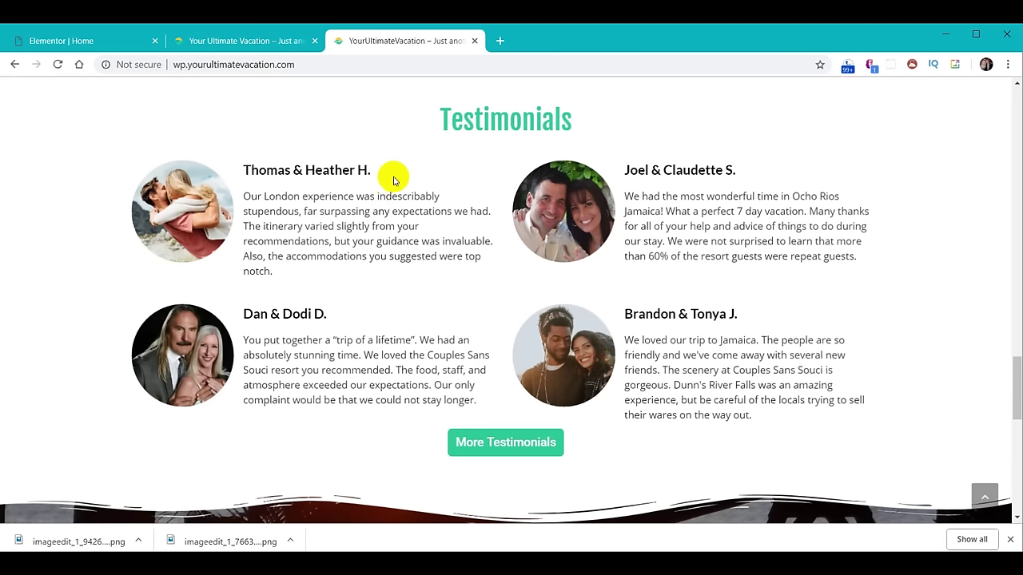
{"action": "left_click", "coordinate": [58, 50]}
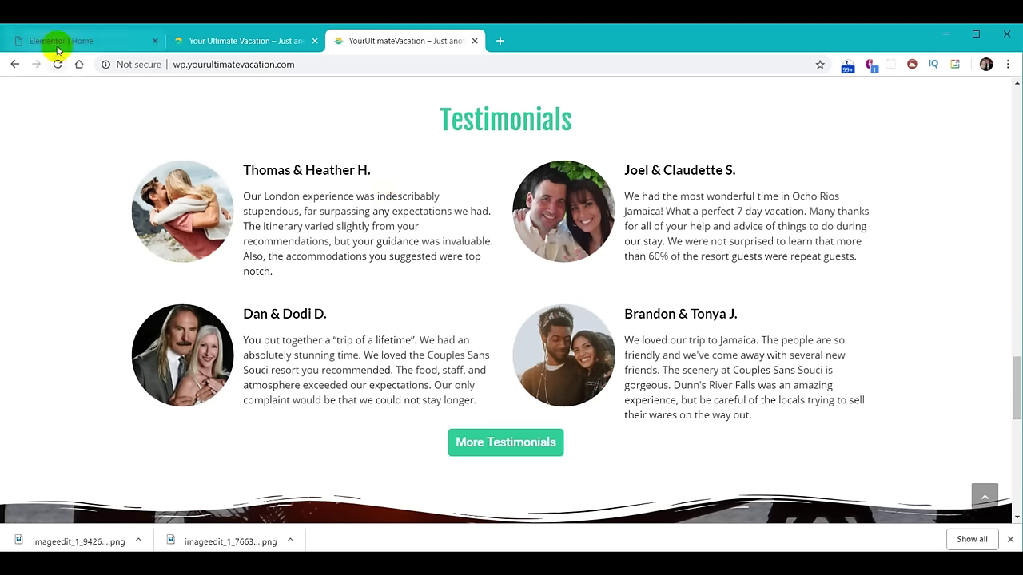
Add a one-column section at the bottom, stretched, with Full Width content.
{"action": "left_click", "coordinate": [56, 43]}
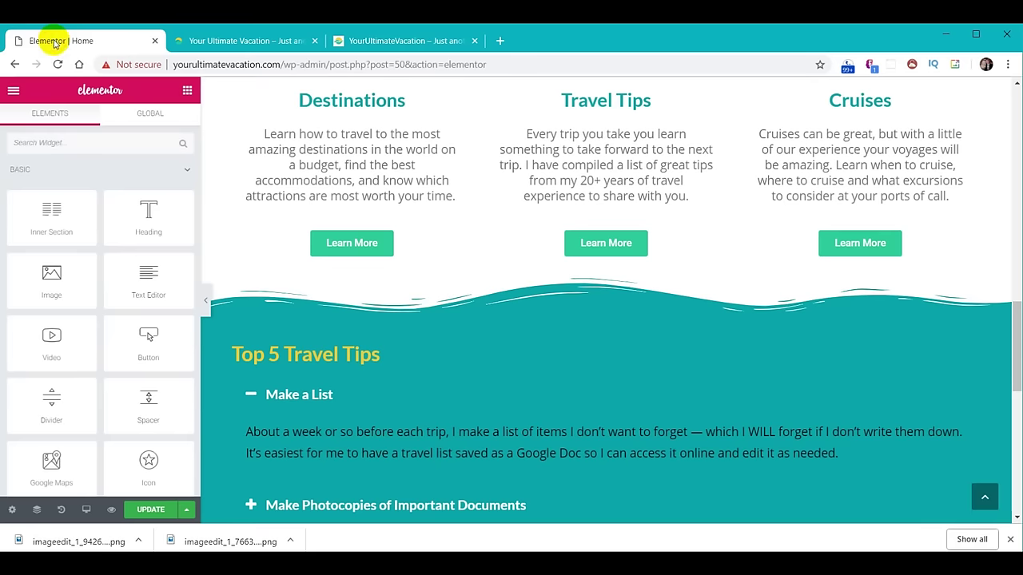
{"action": "scroll", "coordinate": [587, 365], "scroll_direction": "down", "scroll_amount": 10}
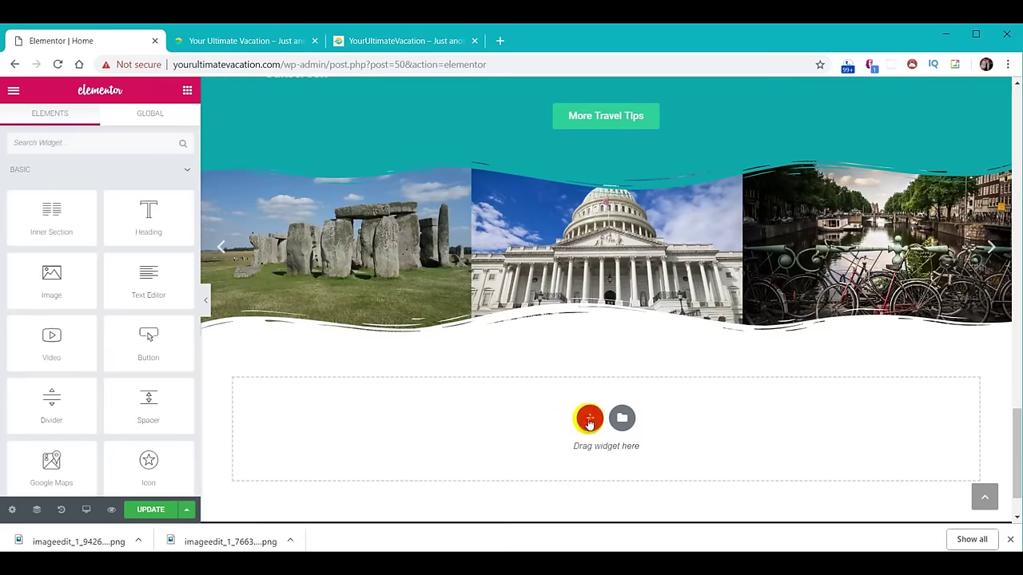
{"action": "left_click", "coordinate": [589, 418]}
{"action": "left_click", "coordinate": [429, 454]}
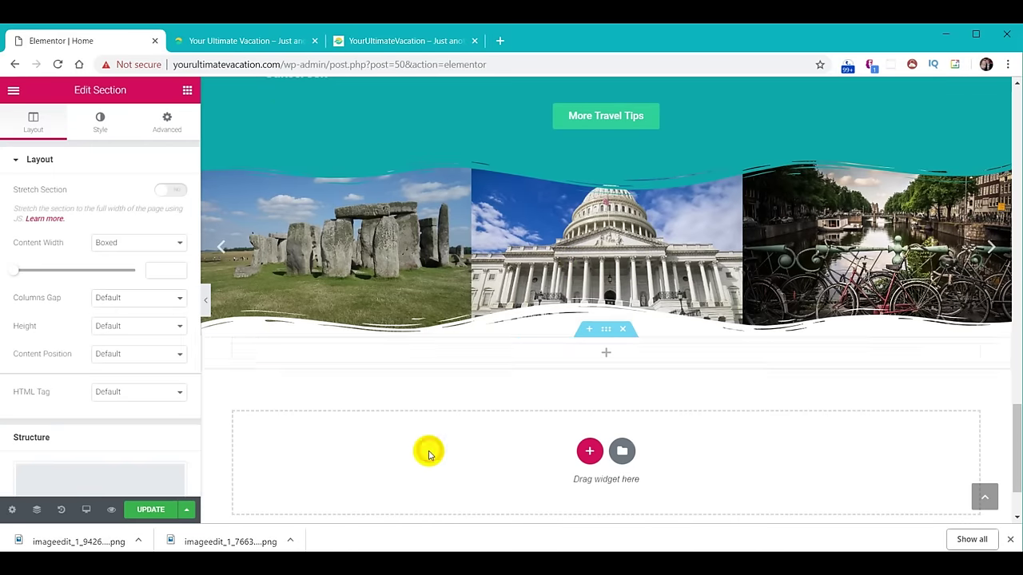
{"action": "left_click", "coordinate": [171, 194]}
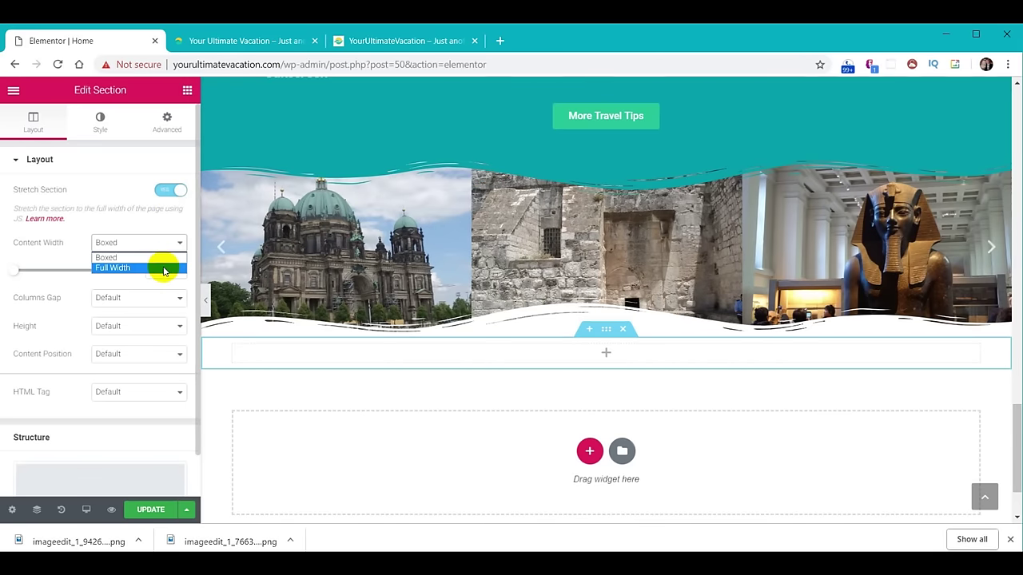
{"action": "left_click", "coordinate": [160, 267]}
Drop a Heading widget into the new section below the slider.
{"action": "left_click", "coordinate": [218, 132]}
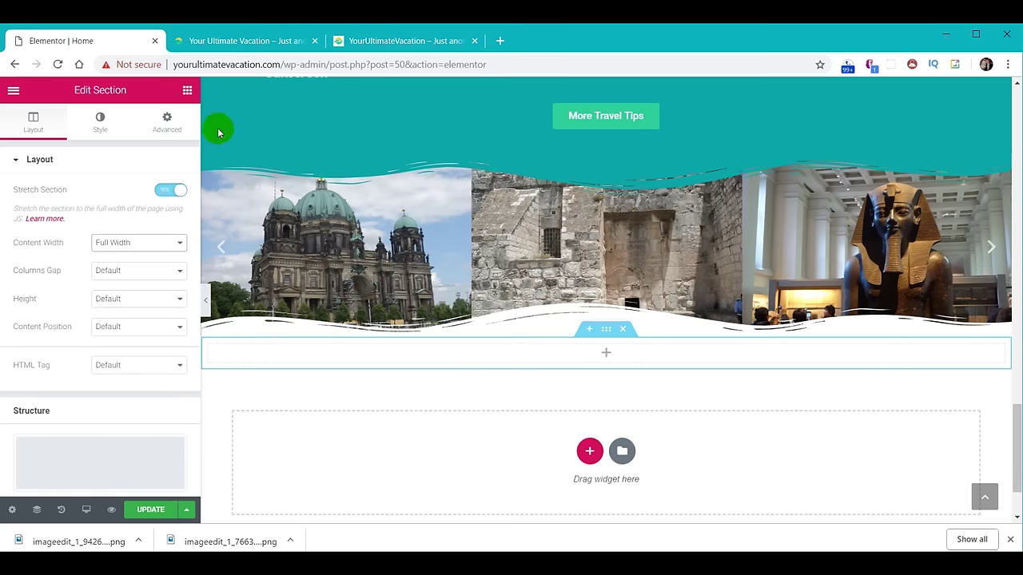
{"action": "left_click", "coordinate": [187, 91]}
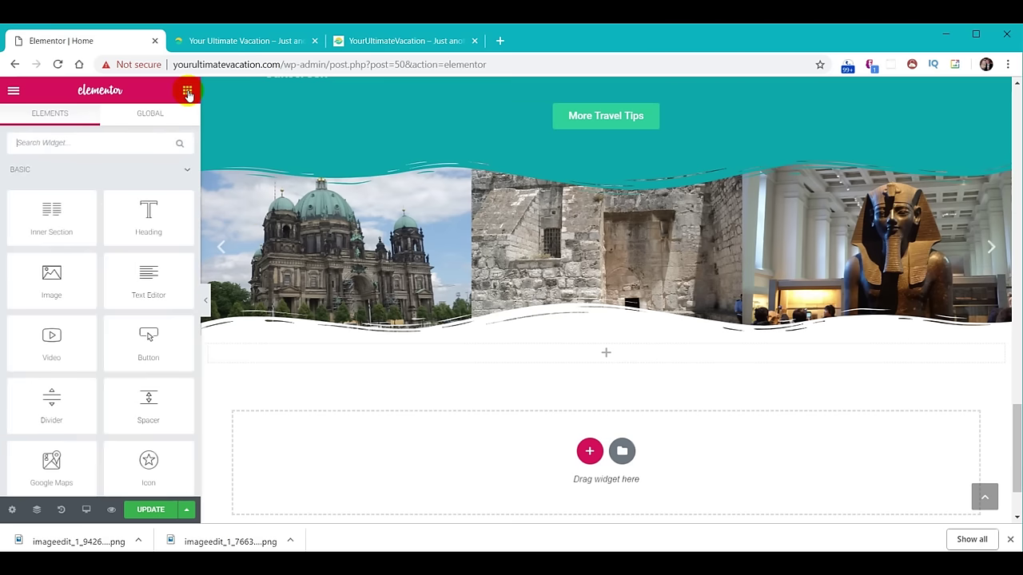
{"action": "left_click_drag", "start_coordinate": [160, 228], "coordinate": [604, 353]}
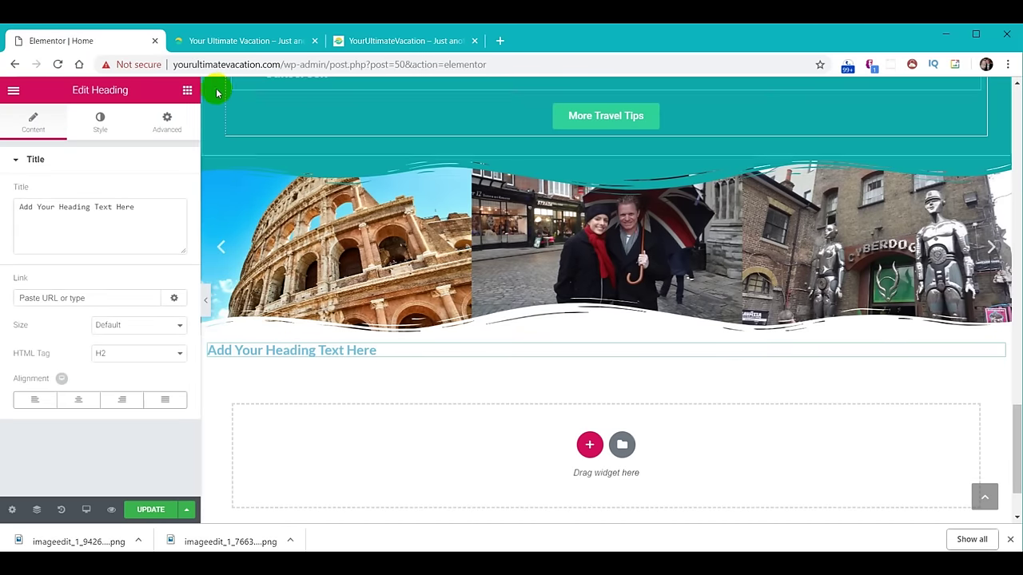
Add a two-column inner section under the heading, then move a duplicated More Travel Tips button below it.
{"action": "left_click", "coordinate": [187, 90]}
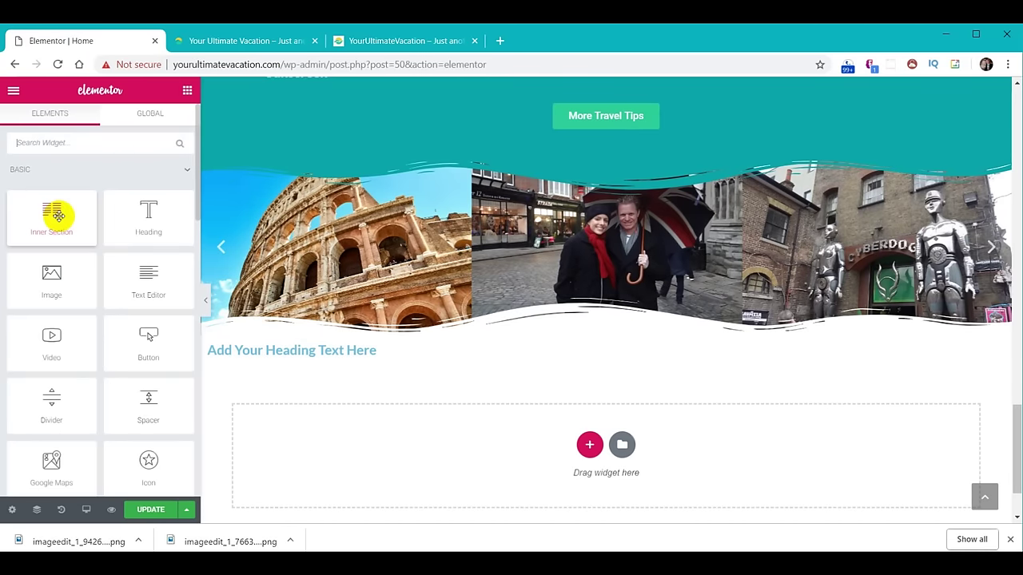
{"action": "left_click_drag", "start_coordinate": [60, 216], "coordinate": [607, 358]}
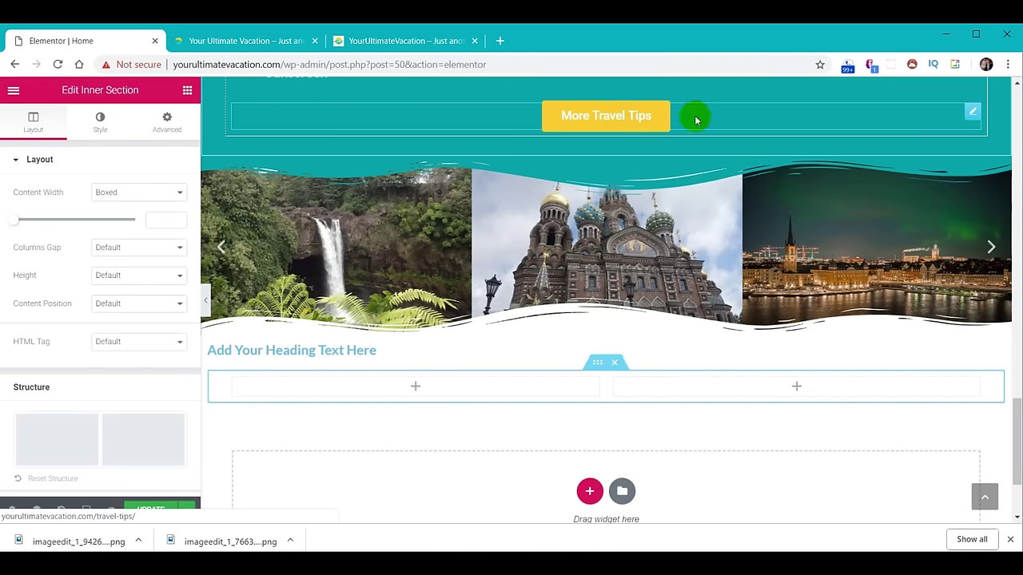
{"action": "right_click", "coordinate": [974, 113]}
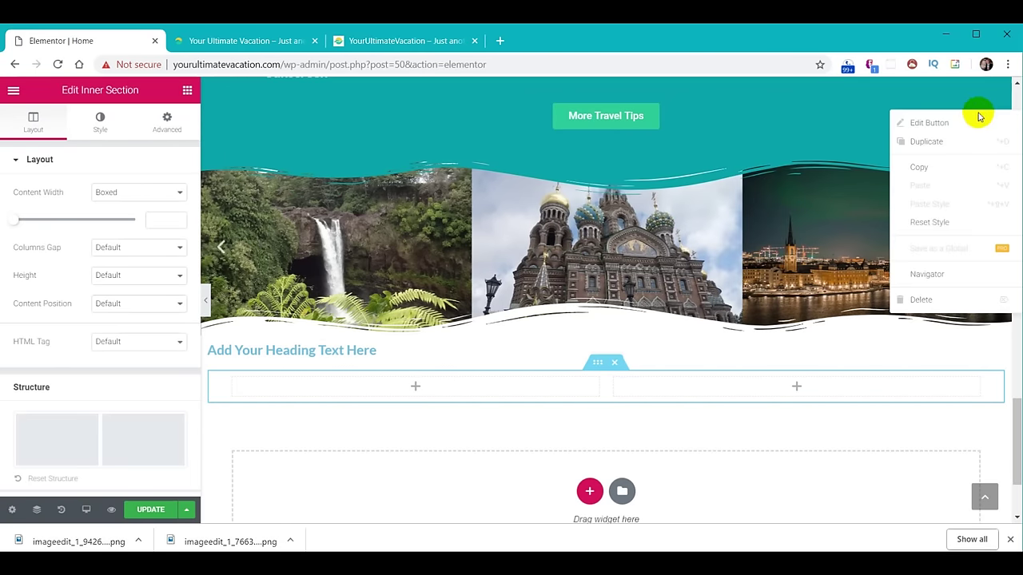
{"action": "left_click", "coordinate": [929, 143]}
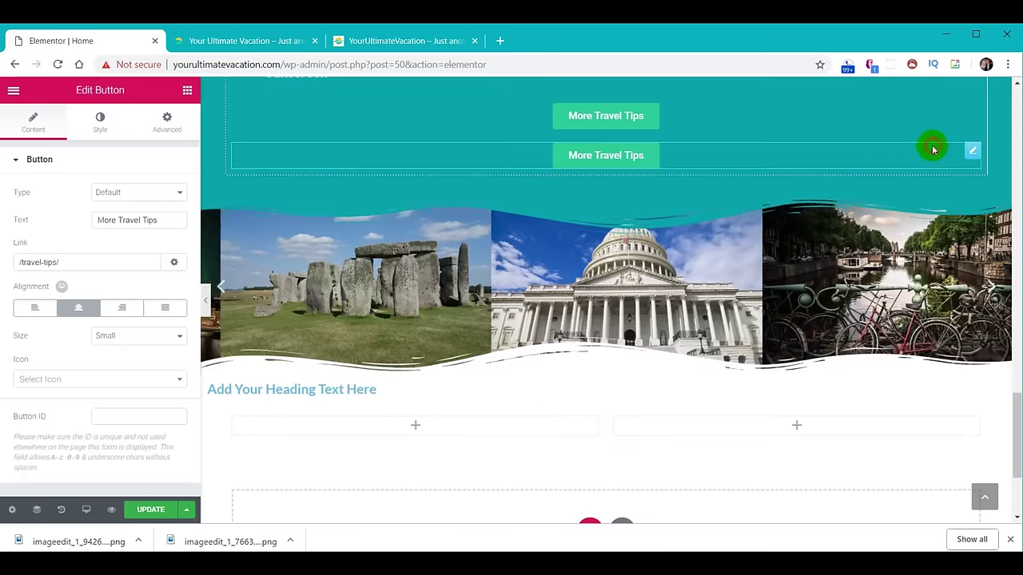
{"action": "left_click_drag", "start_coordinate": [895, 146], "coordinate": [751, 381]}
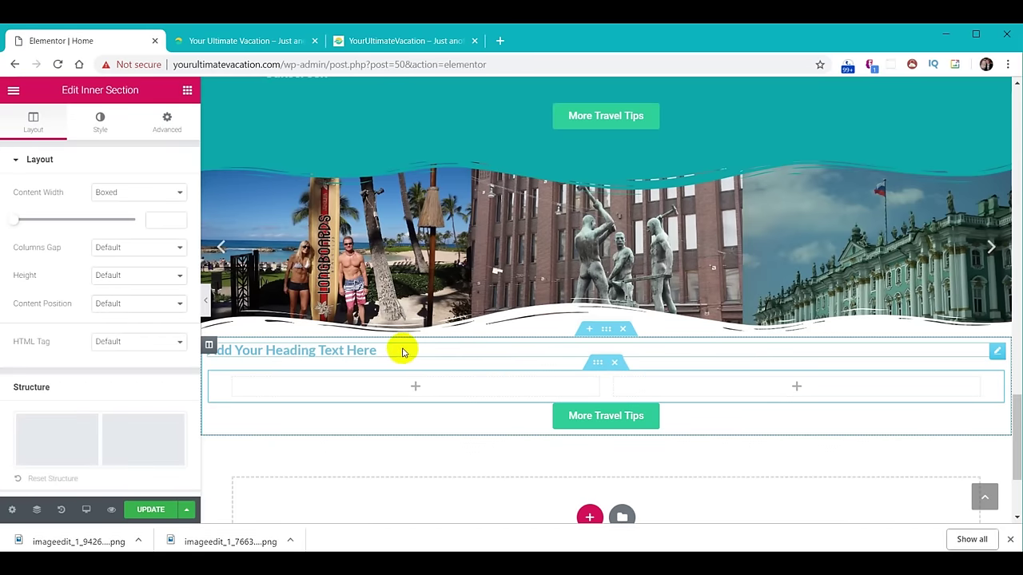
Retitle the new heading 'Testimonials' and give it a green text colour.
{"action": "left_click", "coordinate": [363, 300]}
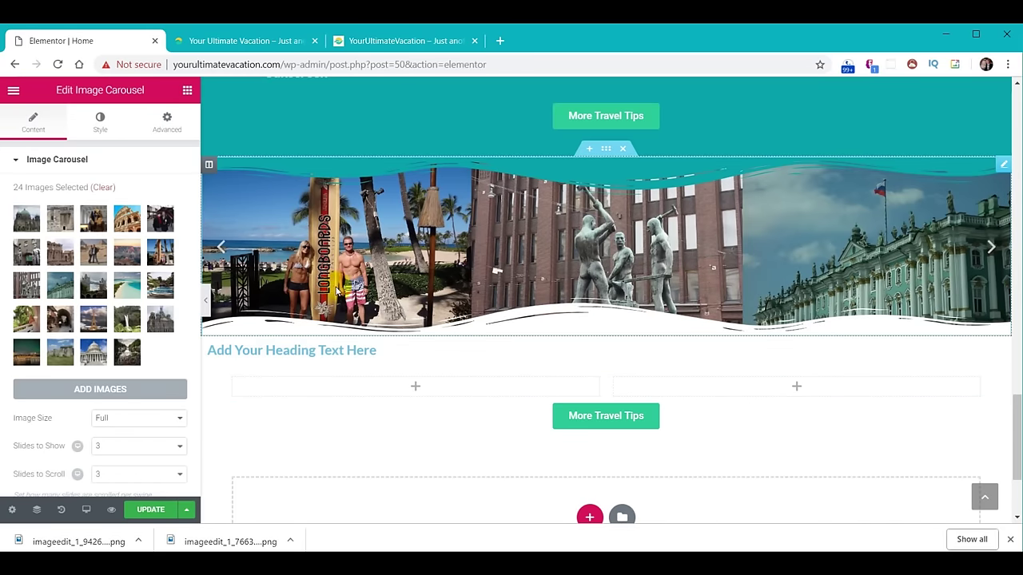
{"action": "left_click", "coordinate": [314, 351]}
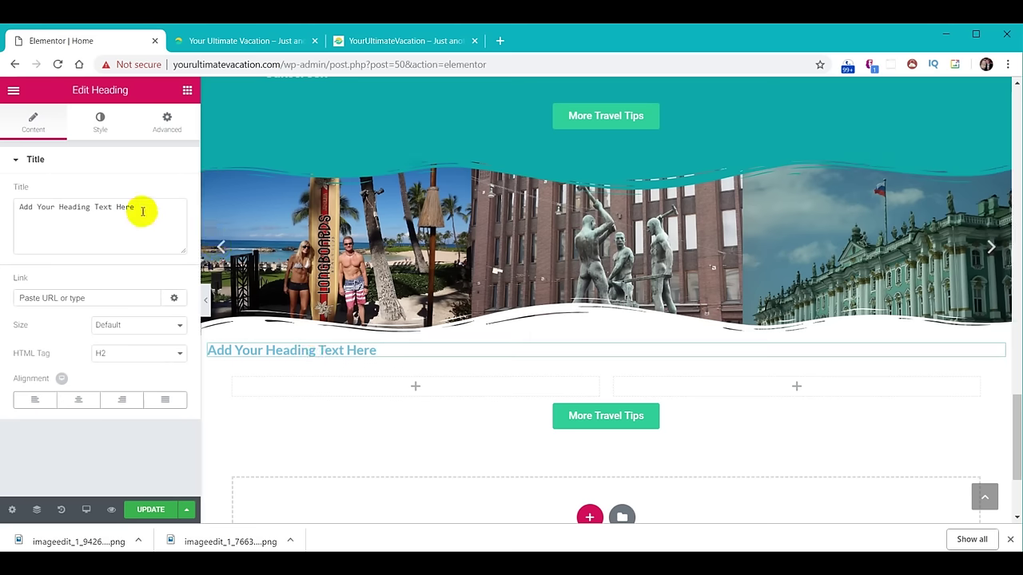
{"action": "left_click_drag", "start_coordinate": [141, 209], "coordinate": [4, 200]}
{"action": "type", "text": "Testimonials"}
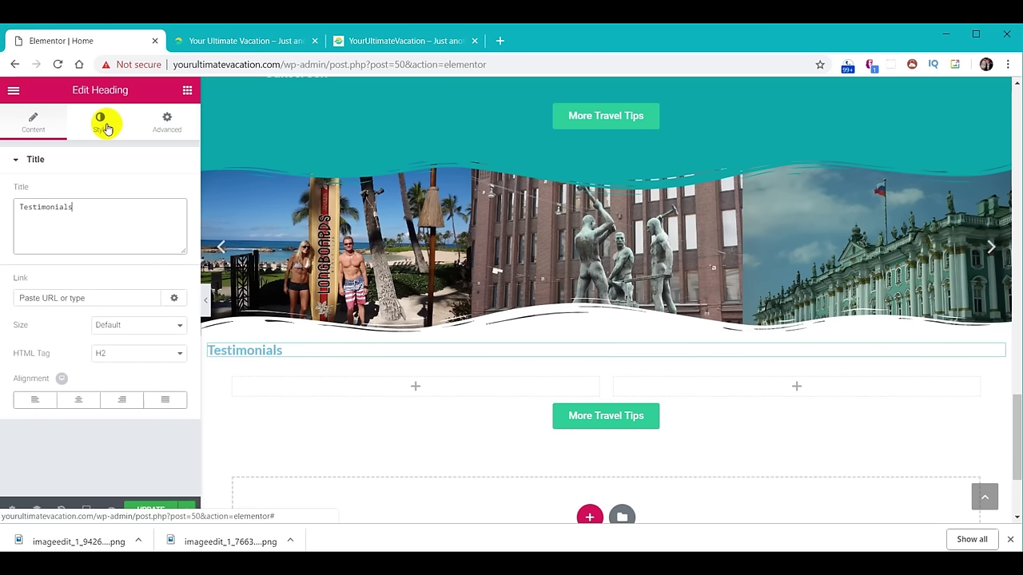
{"action": "left_click", "coordinate": [106, 127]}
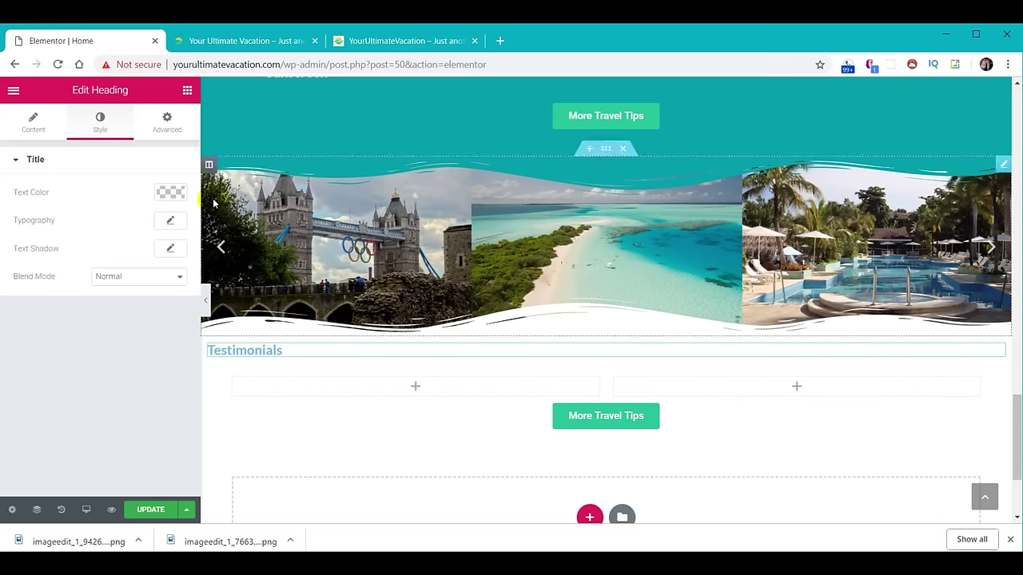
{"action": "left_click", "coordinate": [170, 192]}
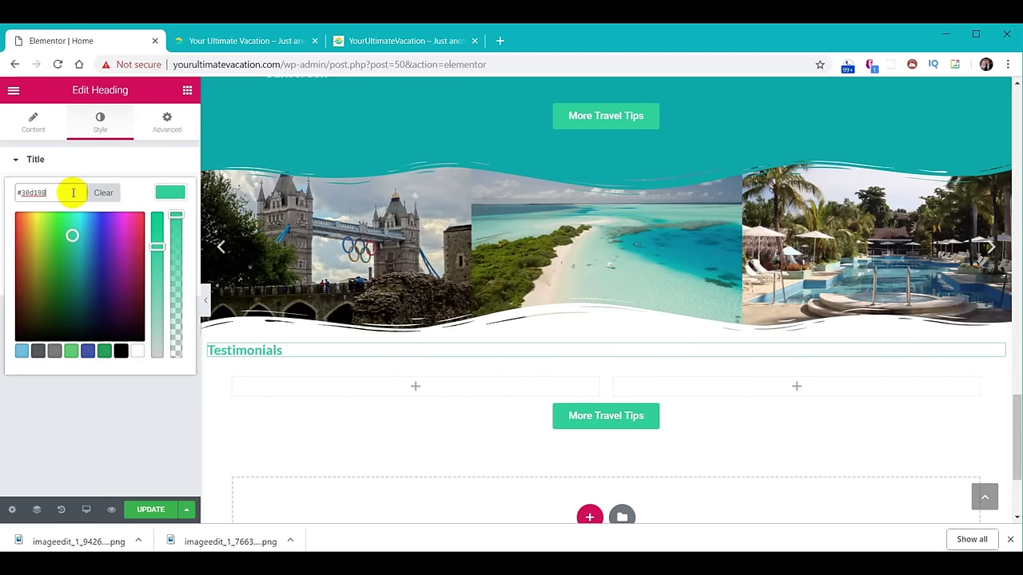
{"action": "left_click", "coordinate": [170, 192]}
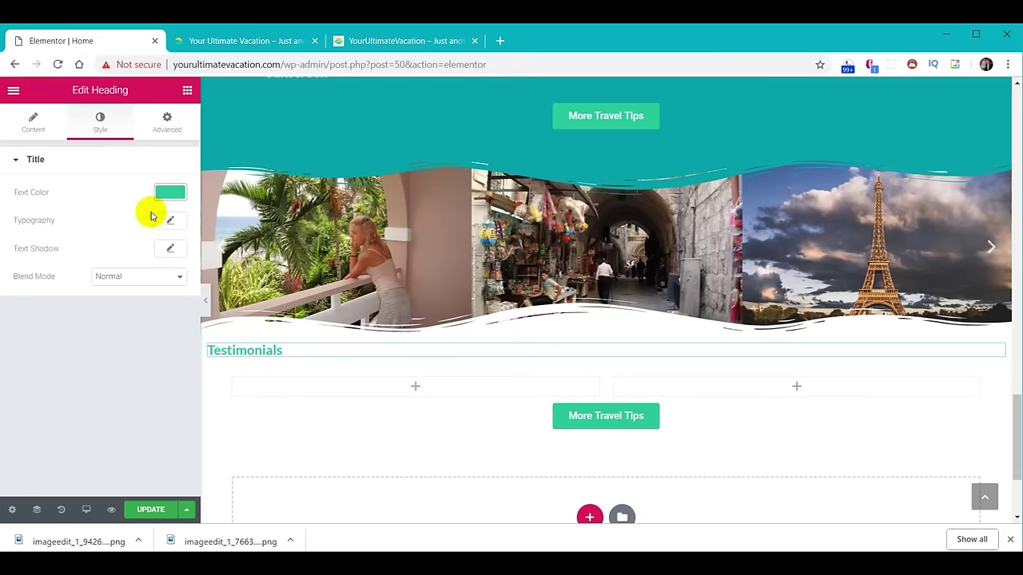
Set the heading typography to Fjalla One, size 40, weight 300, and centre it.
{"action": "left_click", "coordinate": [172, 222]}
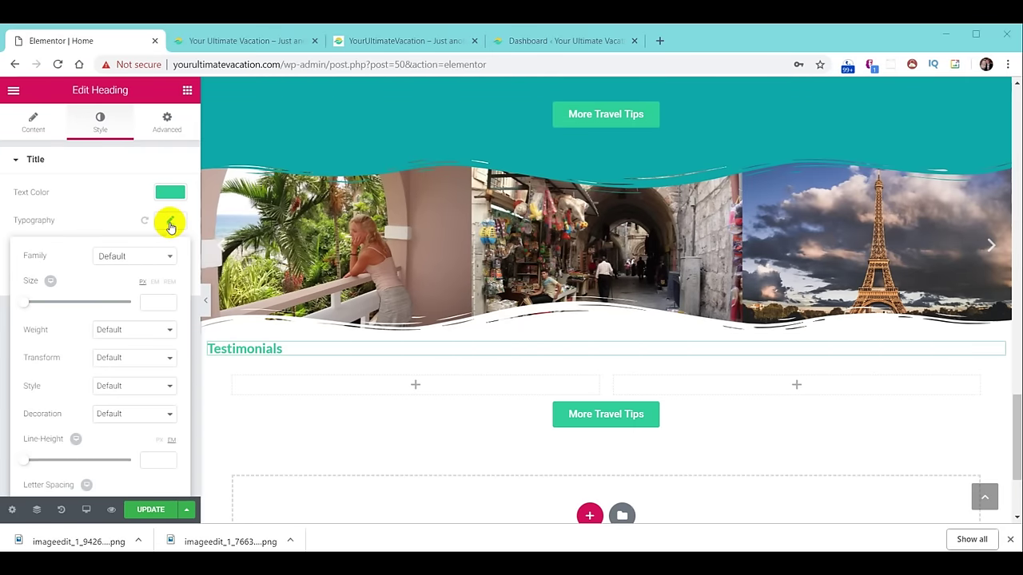
{"action": "left_click", "coordinate": [151, 300]}
{"action": "type", "text": "40"}
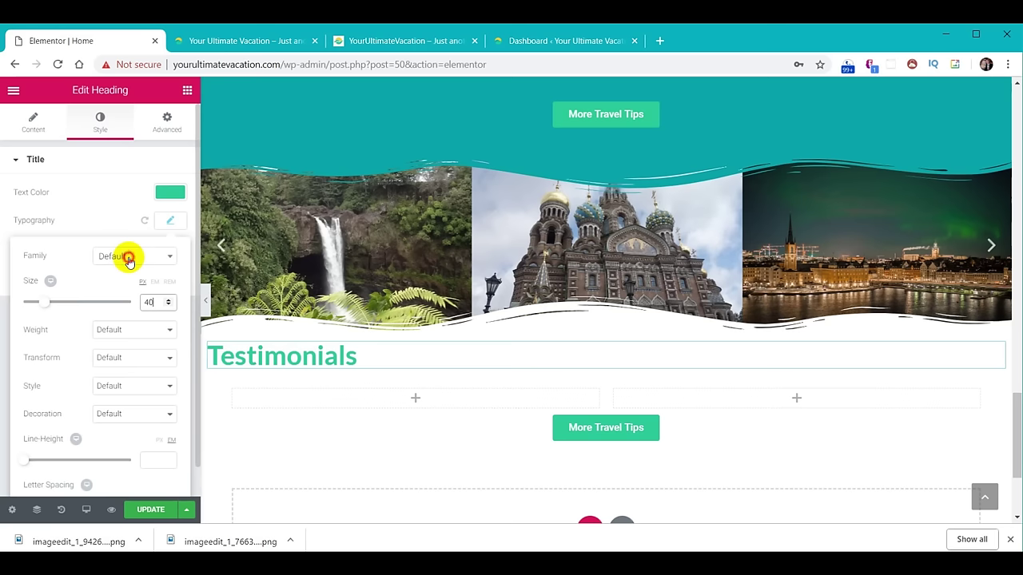
{"action": "left_click", "coordinate": [129, 259]}
{"action": "type", "text": "fj"}
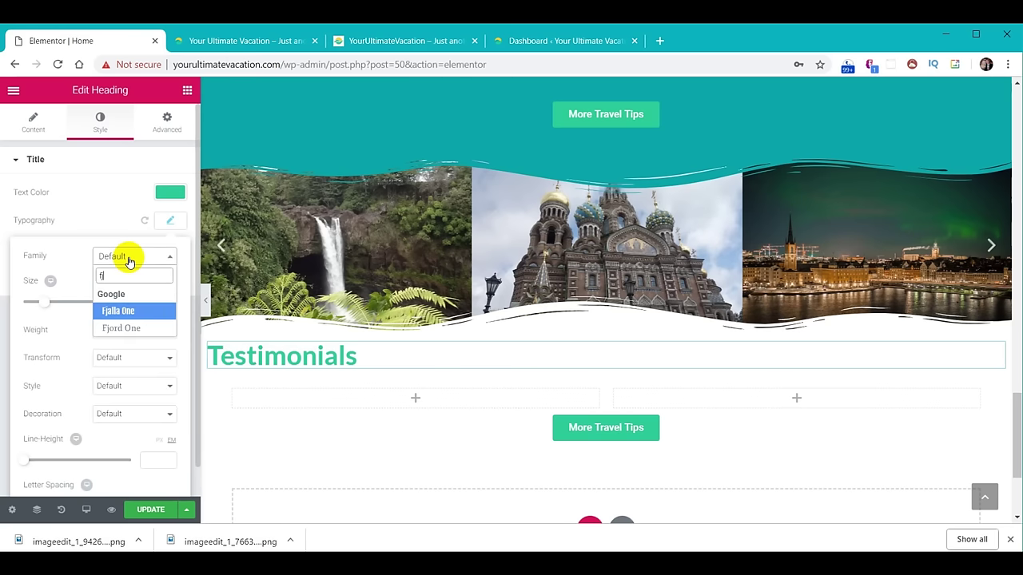
{"action": "left_click", "coordinate": [130, 312]}
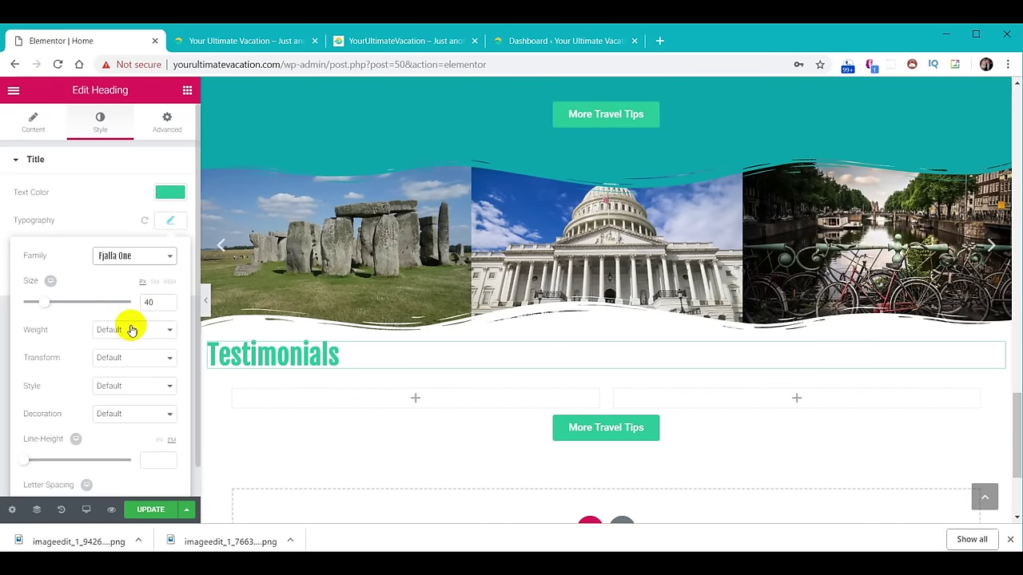
{"action": "left_click", "coordinate": [132, 330]}
{"action": "key", "text": "3"}
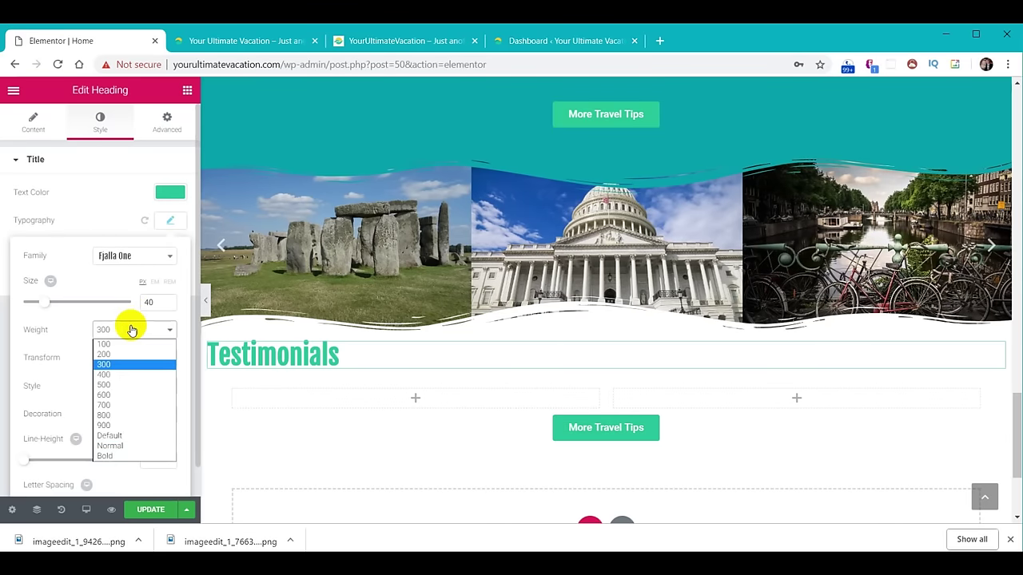
{"action": "left_click", "coordinate": [171, 221]}
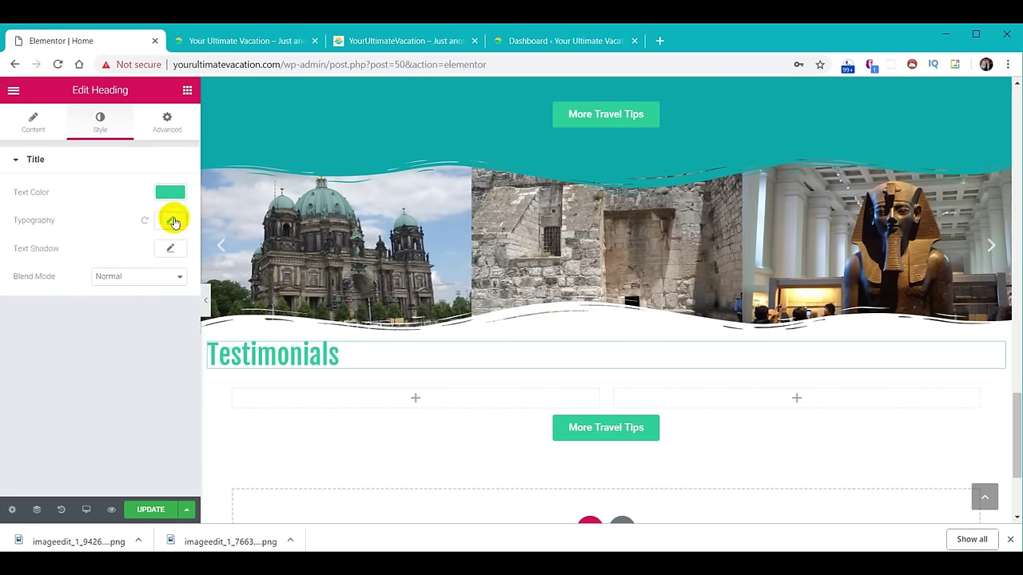
{"action": "left_click", "coordinate": [35, 127]}
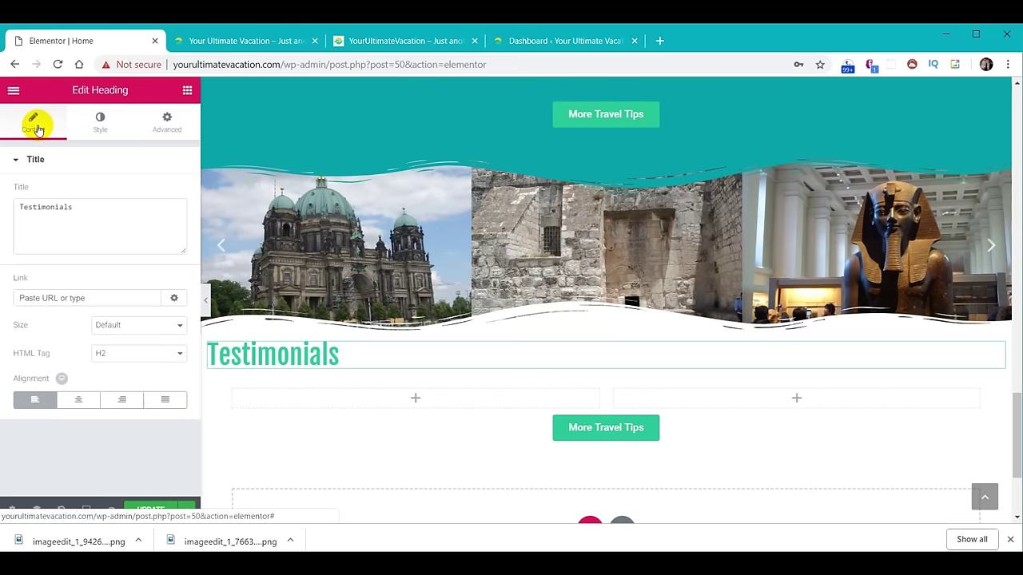
{"action": "left_click", "coordinate": [82, 401]}
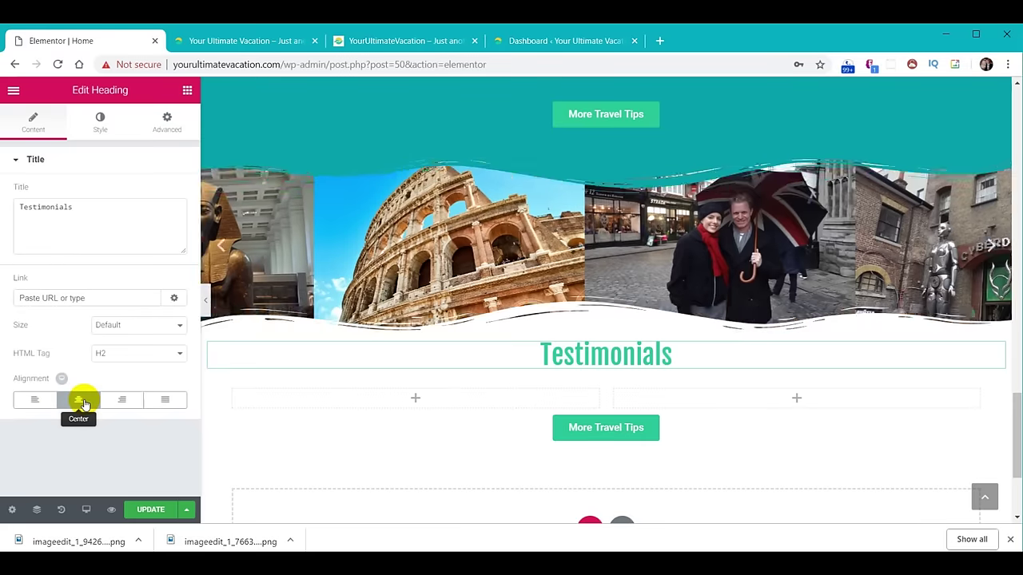
Drop an Image Box into the left column with its image positioned left of the text.
{"action": "left_click", "coordinate": [187, 90]}
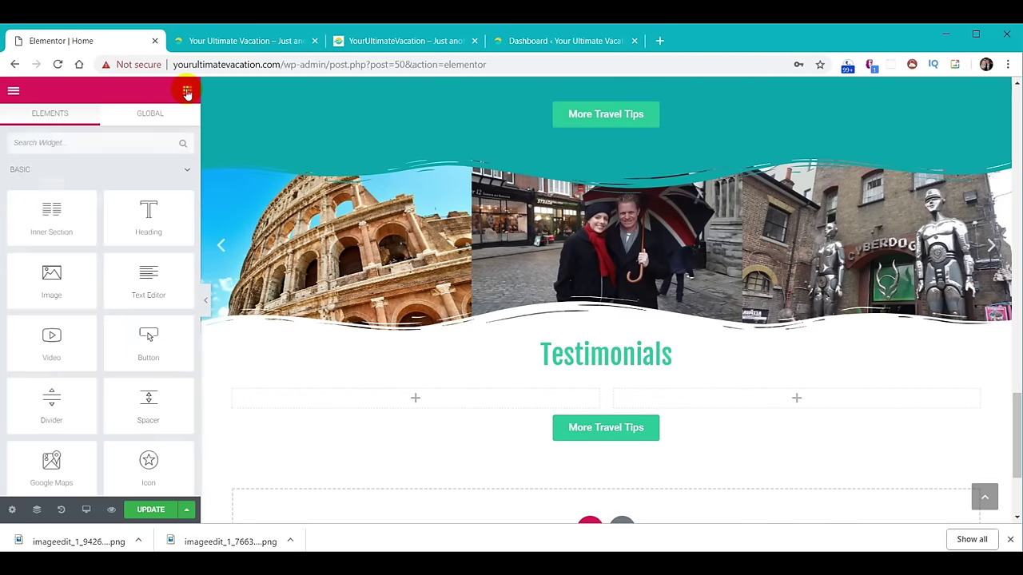
{"action": "scroll", "coordinate": [144, 254], "scroll_direction": "down", "scroll_amount": 3}
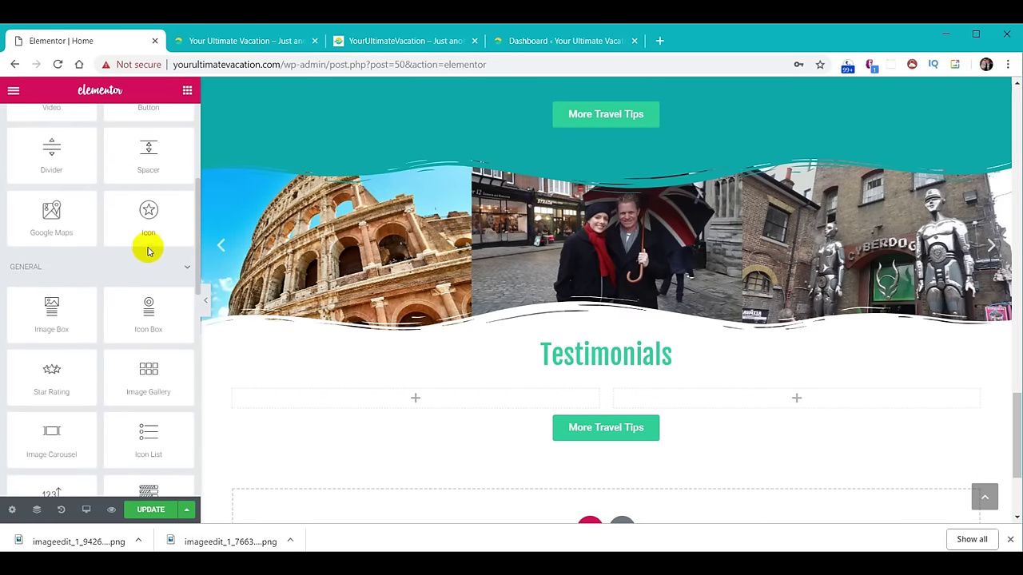
{"action": "left_click_drag", "start_coordinate": [50, 306], "coordinate": [414, 395]}
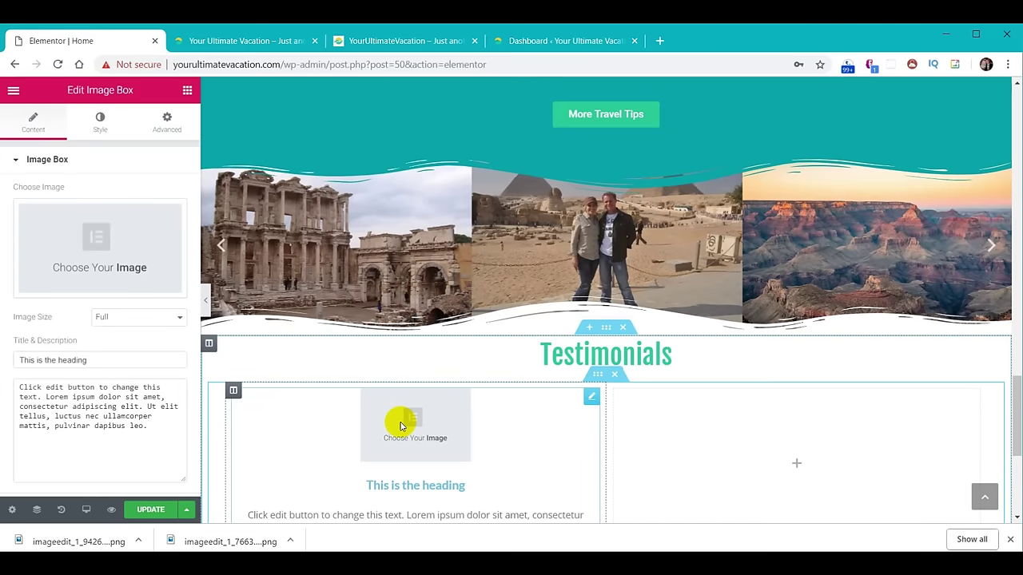
{"action": "scroll", "coordinate": [112, 384], "scroll_direction": "down", "scroll_amount": 2}
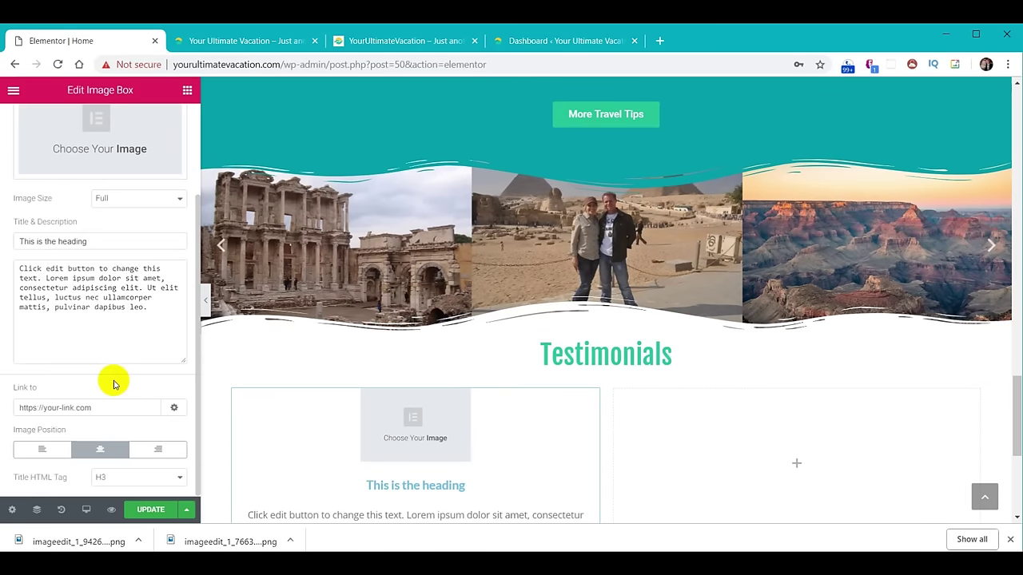
{"action": "left_click", "coordinate": [46, 450]}
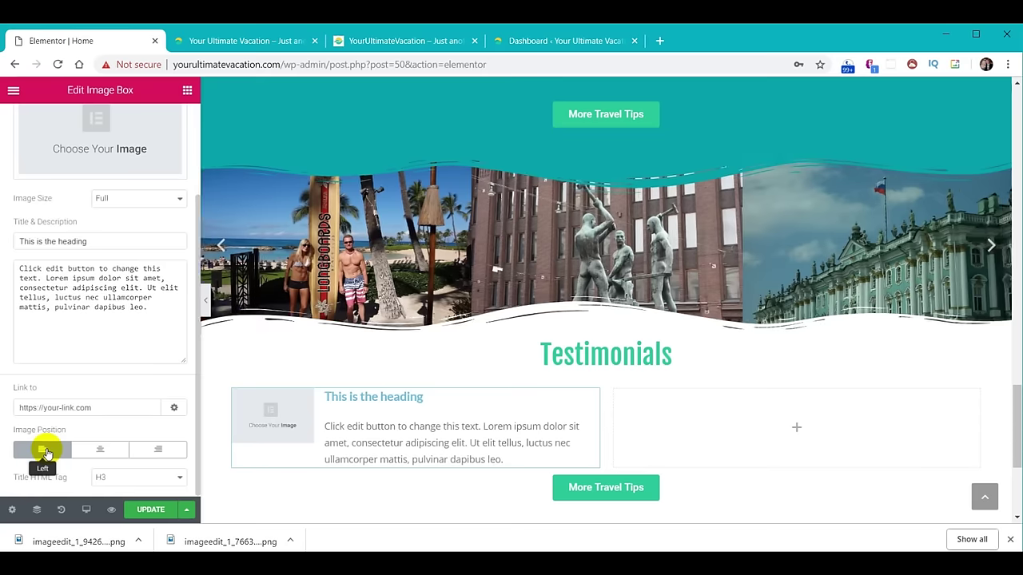
{"action": "left_click_drag", "start_coordinate": [1015, 390], "coordinate": [1017, 442]}
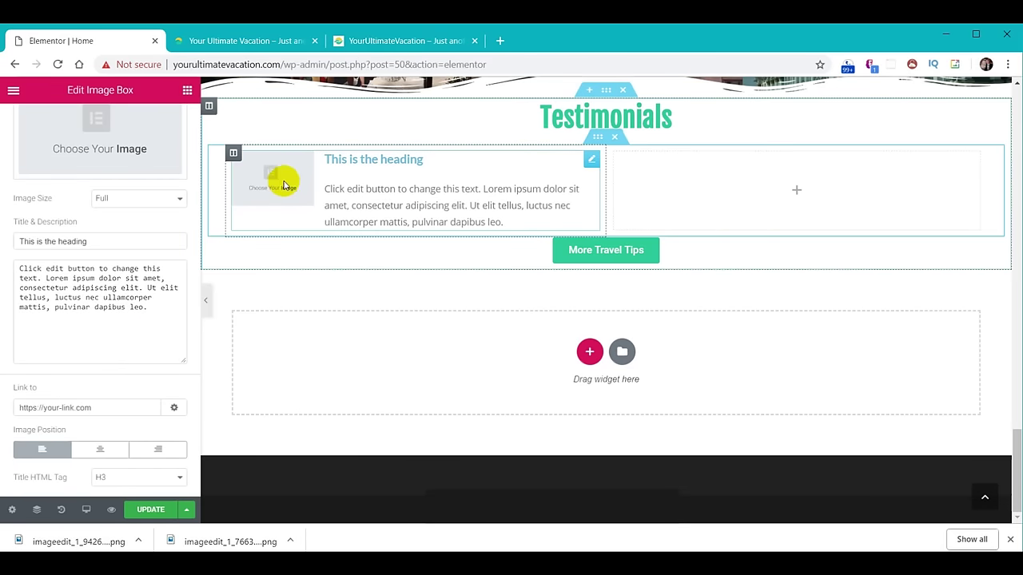
{"action": "scroll", "coordinate": [287, 263], "scroll_direction": "up", "scroll_amount": 1}
{"action": "scroll", "coordinate": [120, 240], "scroll_direction": "up", "scroll_amount": 2}
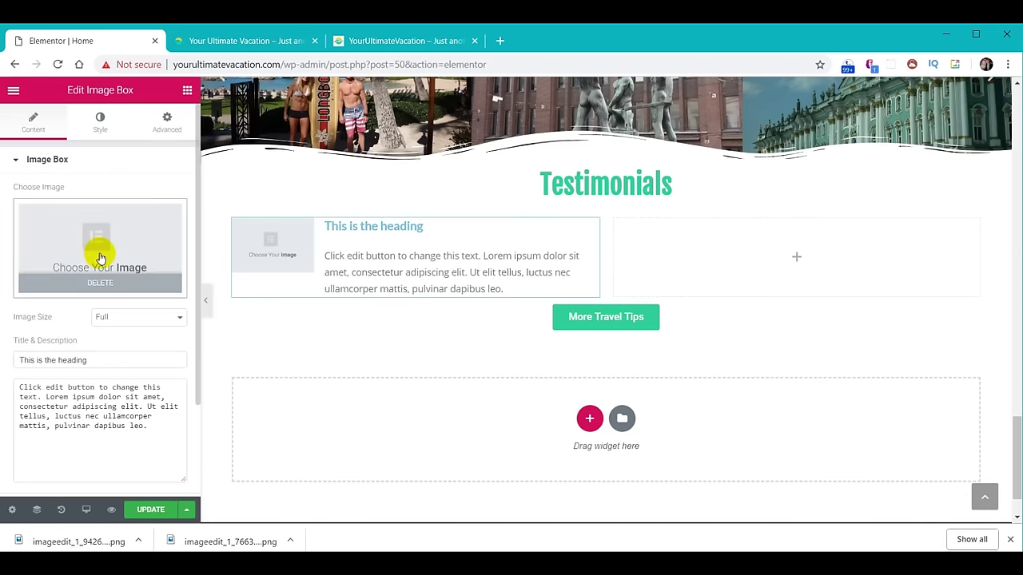
{"action": "left_click", "coordinate": [100, 257]}
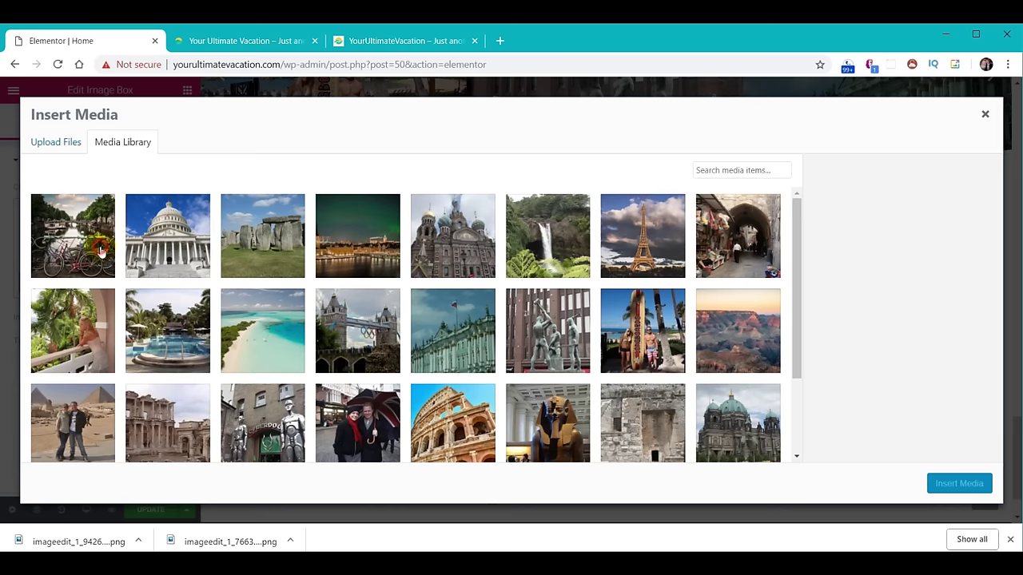
Switch Insert Media to Upload Files and go to the YourUltimateVacation folder in File Explorer.
{"action": "left_click", "coordinate": [47, 142]}
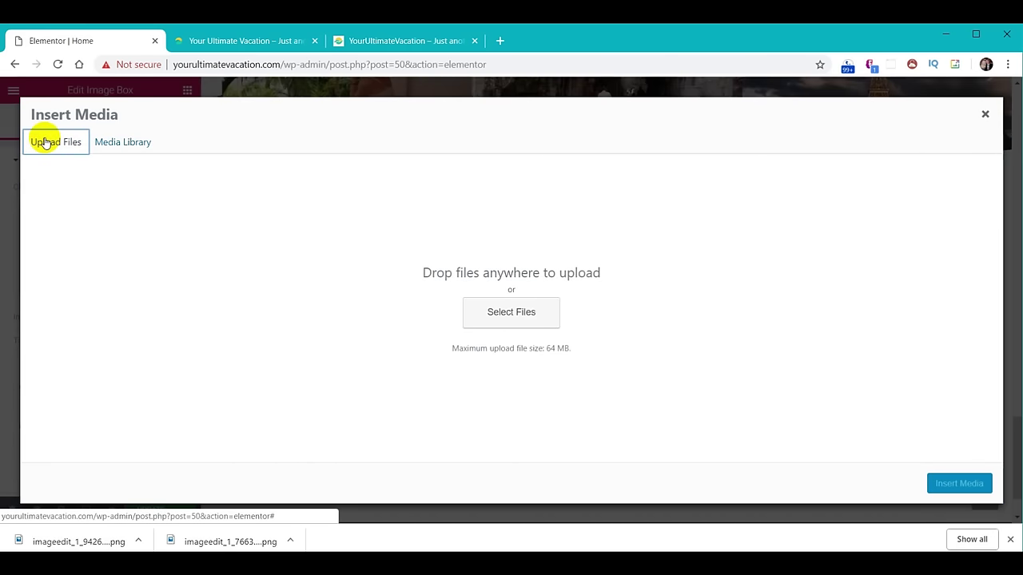
{"action": "key", "text": "alt+Tab"}
{"action": "left_click", "coordinate": [730, 164]}
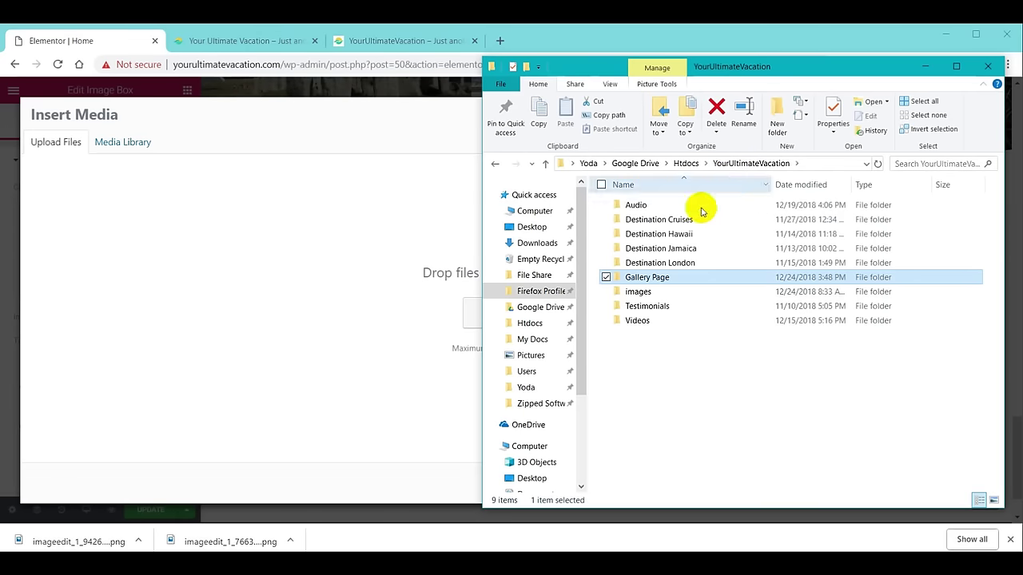
Drag testimonials-01 through testimonials-12 from the Testimonials folder into the upload area.
{"action": "double_click", "coordinate": [655, 308]}
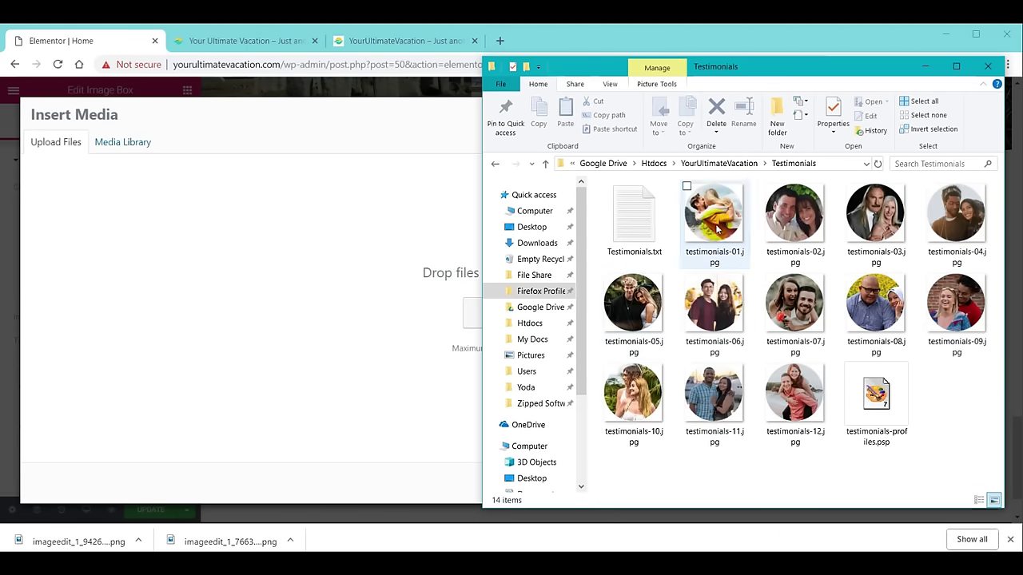
{"action": "left_click", "coordinate": [717, 229]}
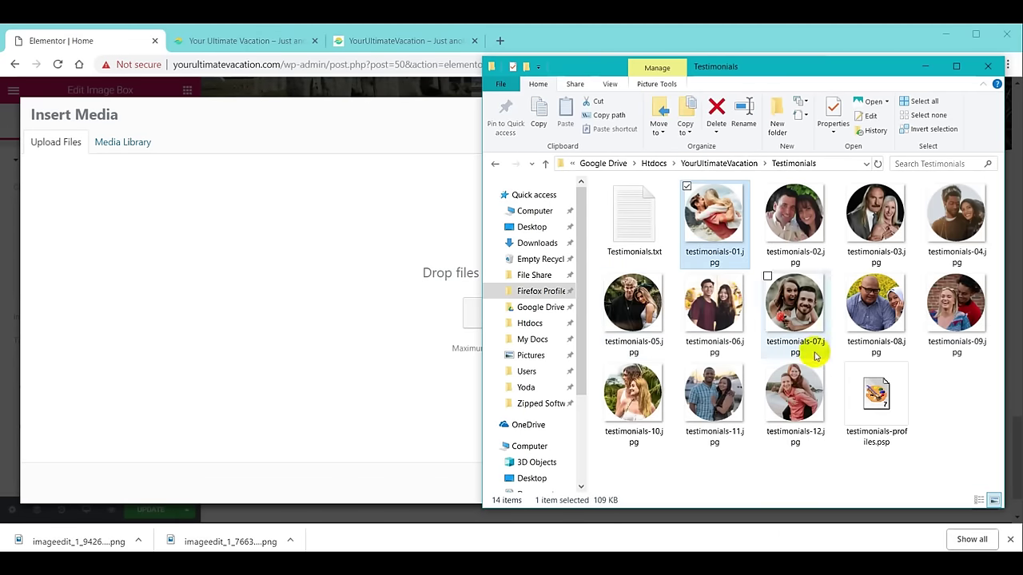
{"action": "left_click", "coordinate": [803, 410], "text": "shift"}
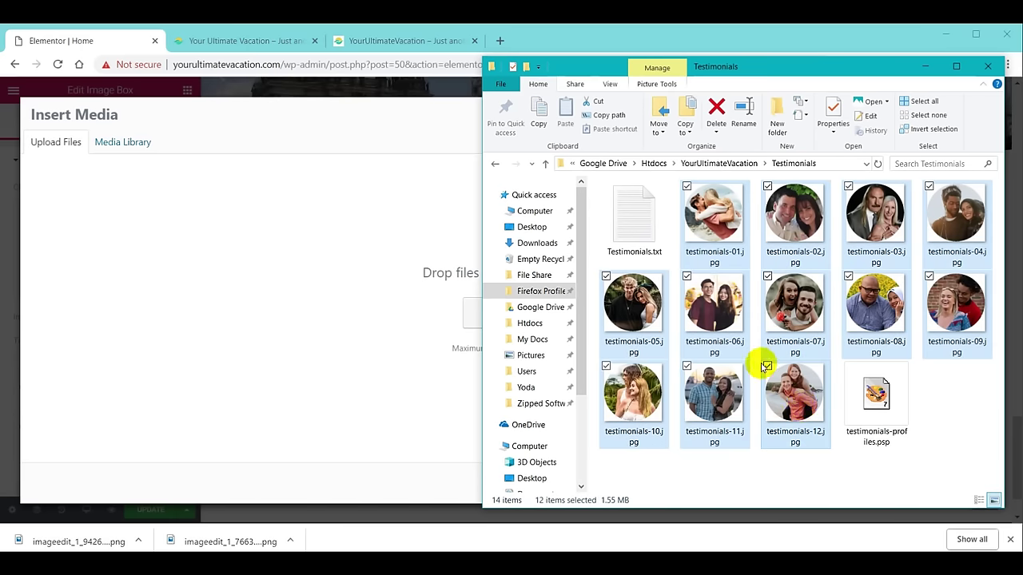
{"action": "left_click_drag", "start_coordinate": [721, 226], "coordinate": [377, 290]}
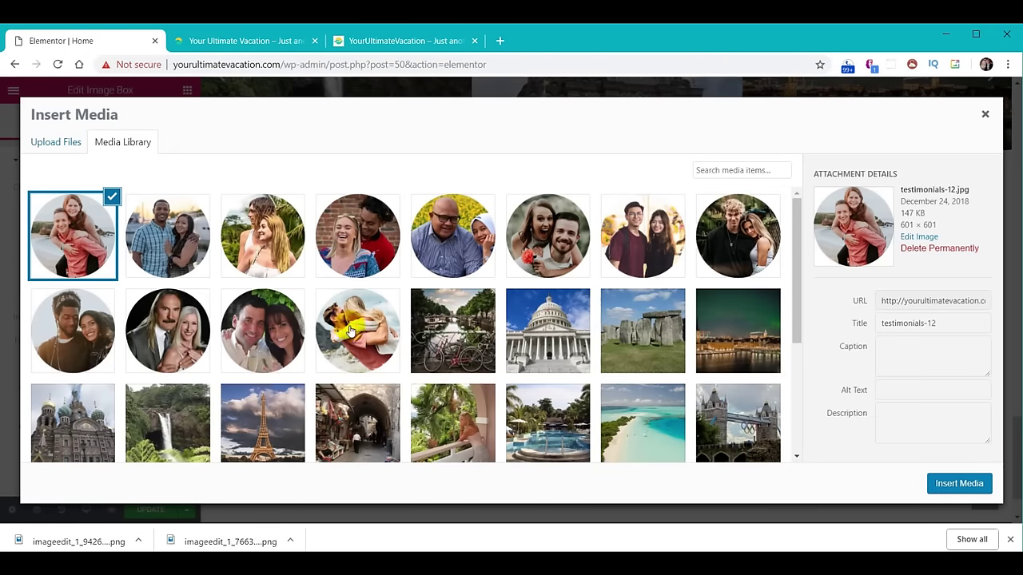
{"action": "left_click", "coordinate": [358, 334]}
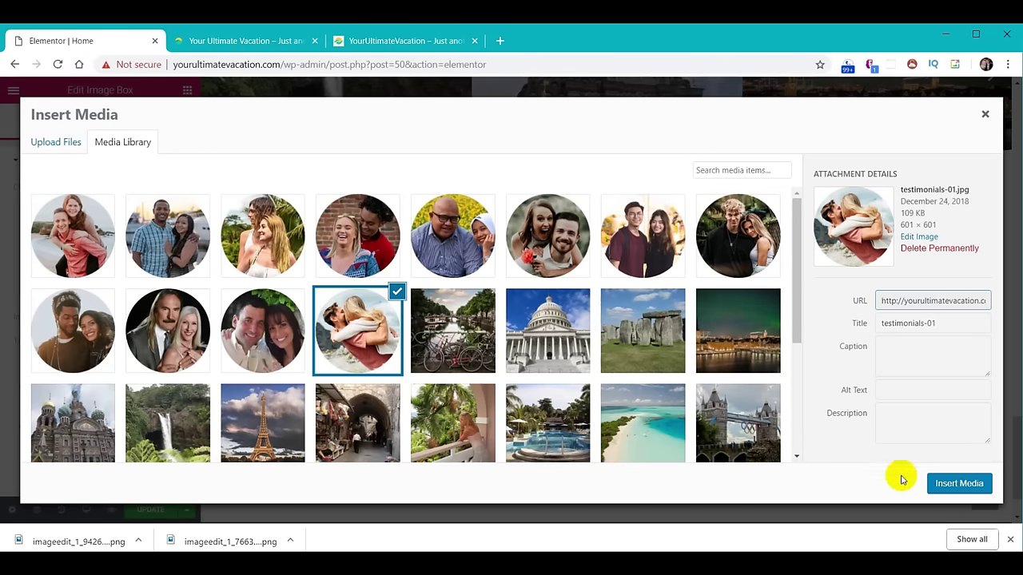
Insert the testimonials-01 photo and paste the couple's names as the box title.
{"action": "left_click", "coordinate": [955, 483]}
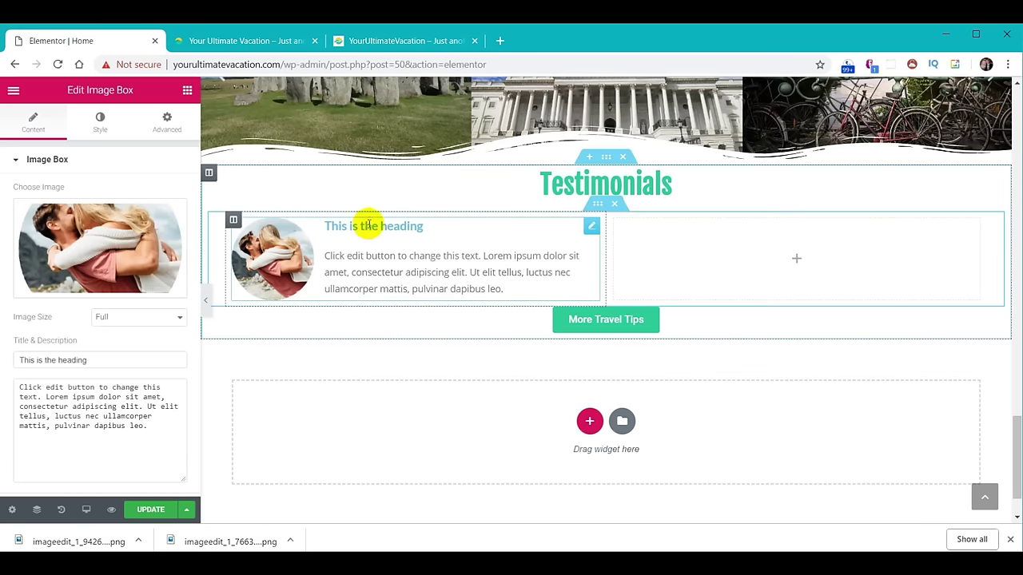
{"action": "triple_click", "coordinate": [100, 358]}
{"action": "type", "text": "Thomas &amp; Heather H."}
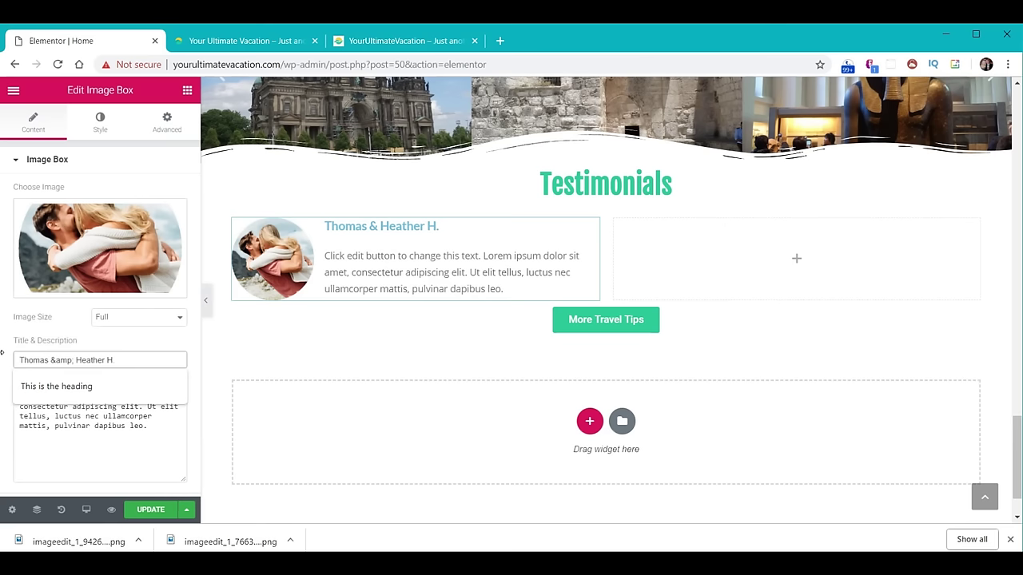
{"action": "left_click_drag", "start_coordinate": [48, 359], "coordinate": [69, 360]}
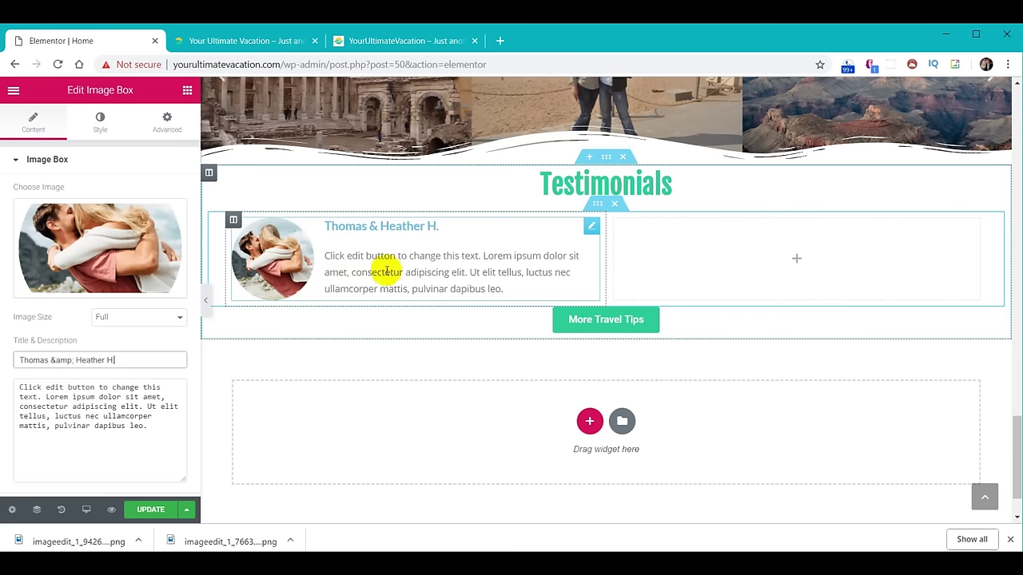
Replace the placeholder description with the pasted London testimonial.
{"action": "triple_click", "coordinate": [28, 388]}
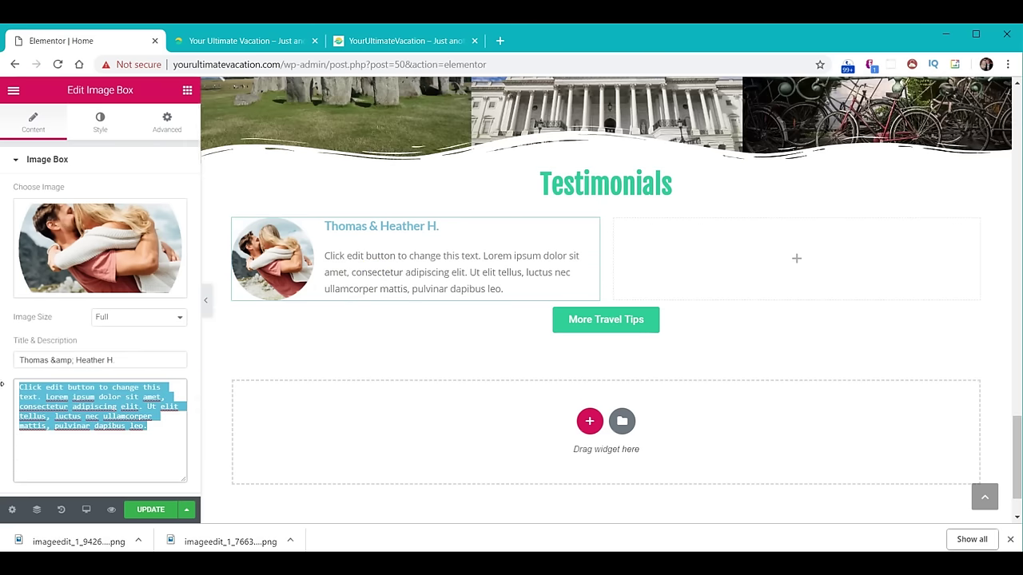
{"action": "type", "text": "Our London experience was indescribably stupendous, far surpassing any expectations we had. The itinerary varied slightly from your recommendations, but your guidance was invaluable. Also, the accommodations you suggested were top notch."}
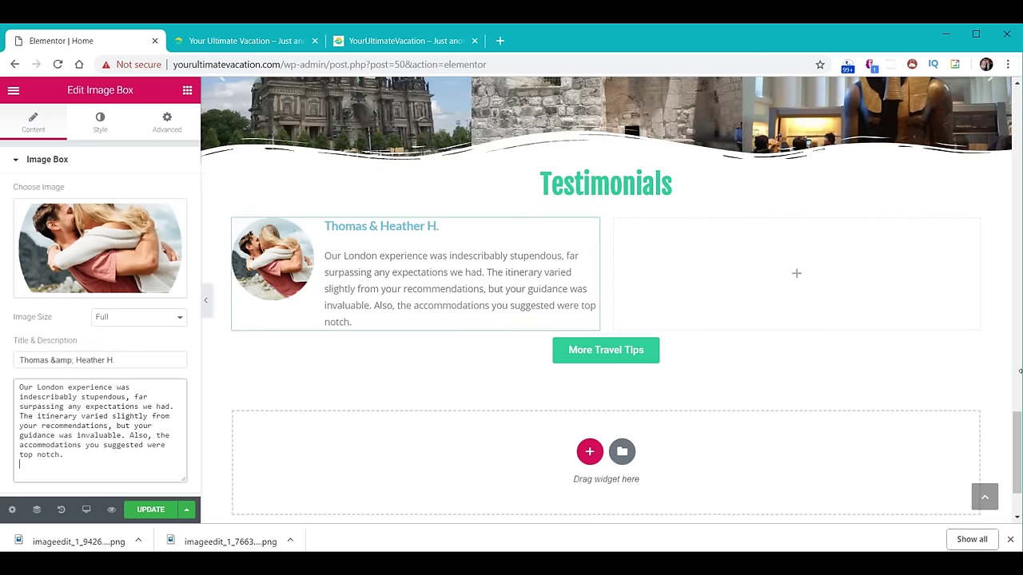
{"action": "scroll", "coordinate": [1015, 436], "scroll_direction": "down", "scroll_amount": 2}
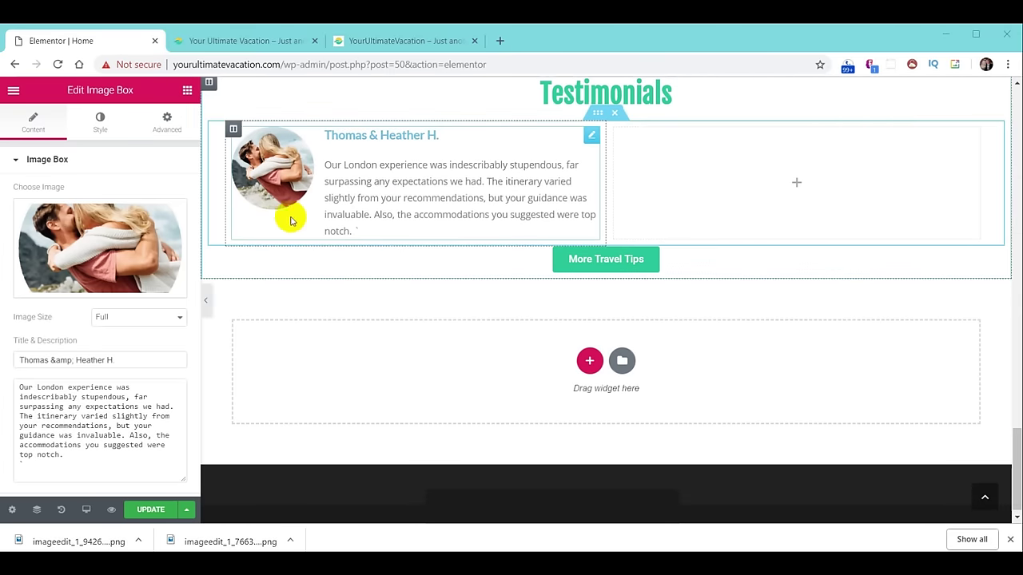
{"action": "type", "text": "`"}
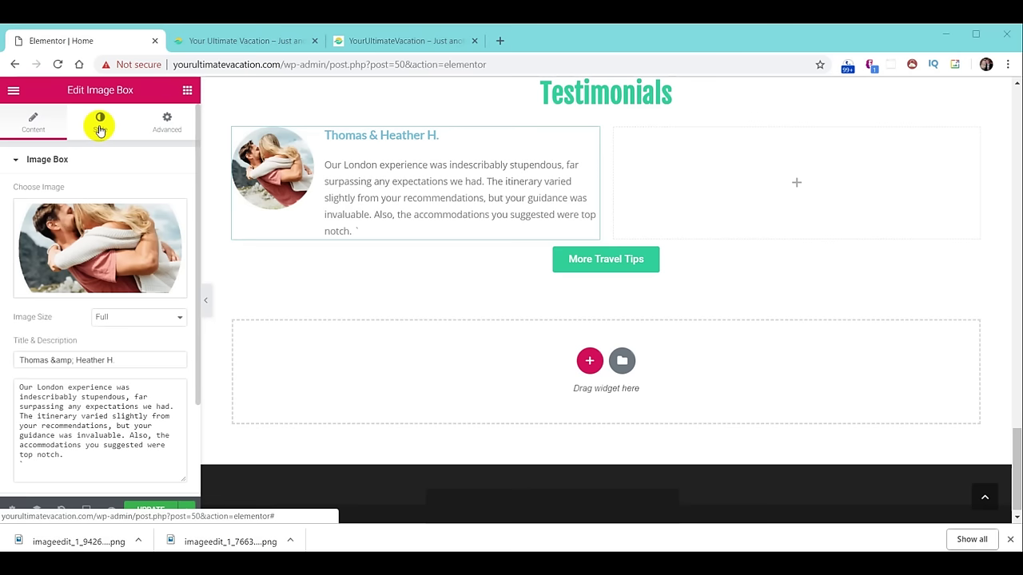
{"action": "left_click", "coordinate": [100, 127]}
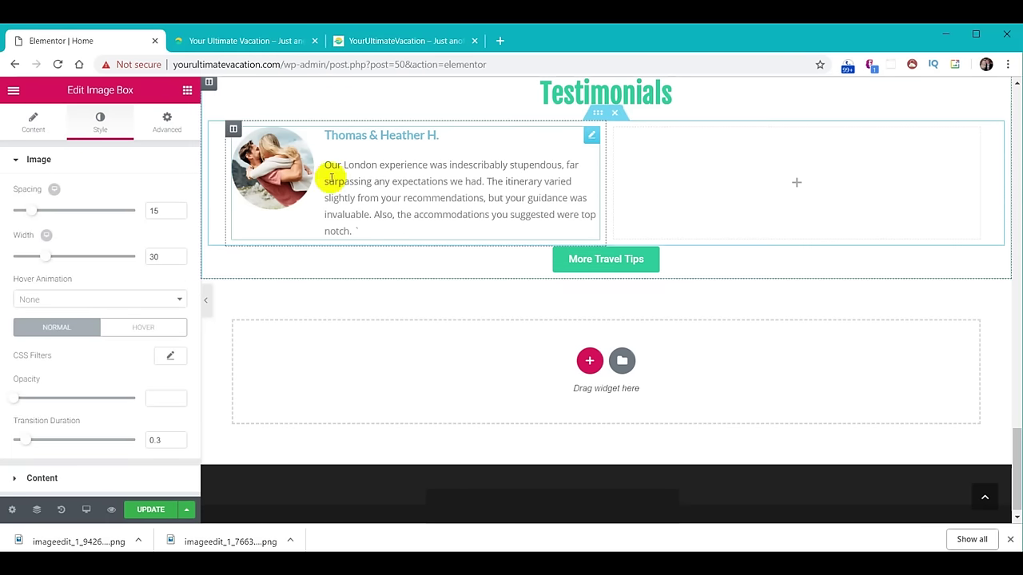
Set the image spacing to 20 and image width to 40.
{"action": "left_click_drag", "start_coordinate": [169, 210], "coordinate": [136, 208]}
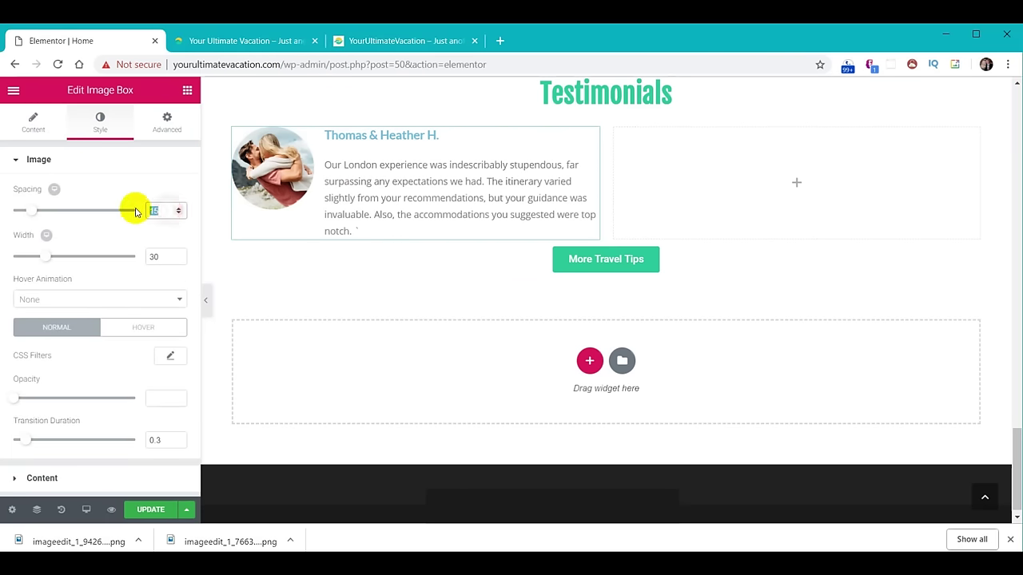
{"action": "type", "text": "20"}
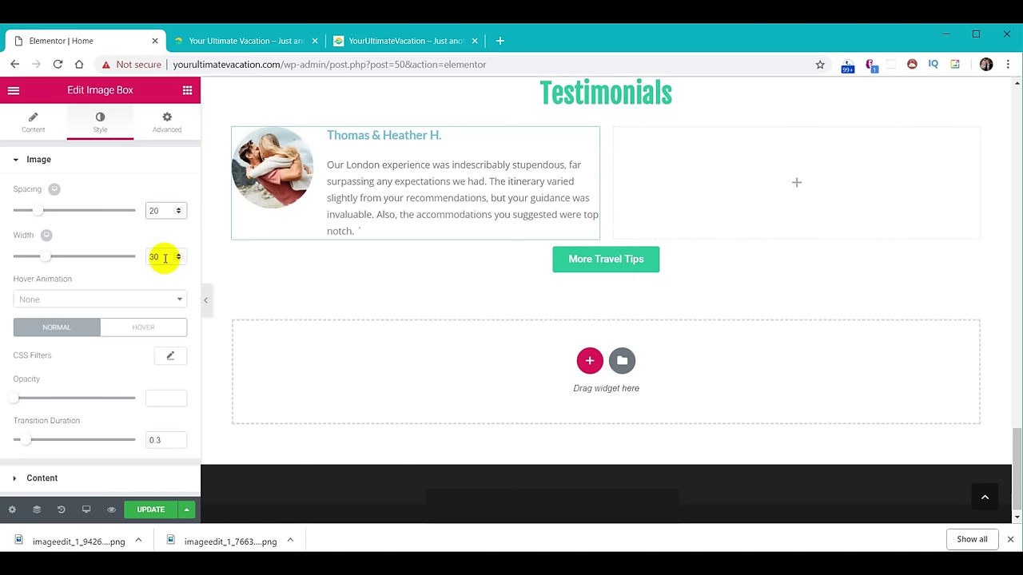
{"action": "double_click", "coordinate": [165, 256]}
{"action": "type", "text": "40"}
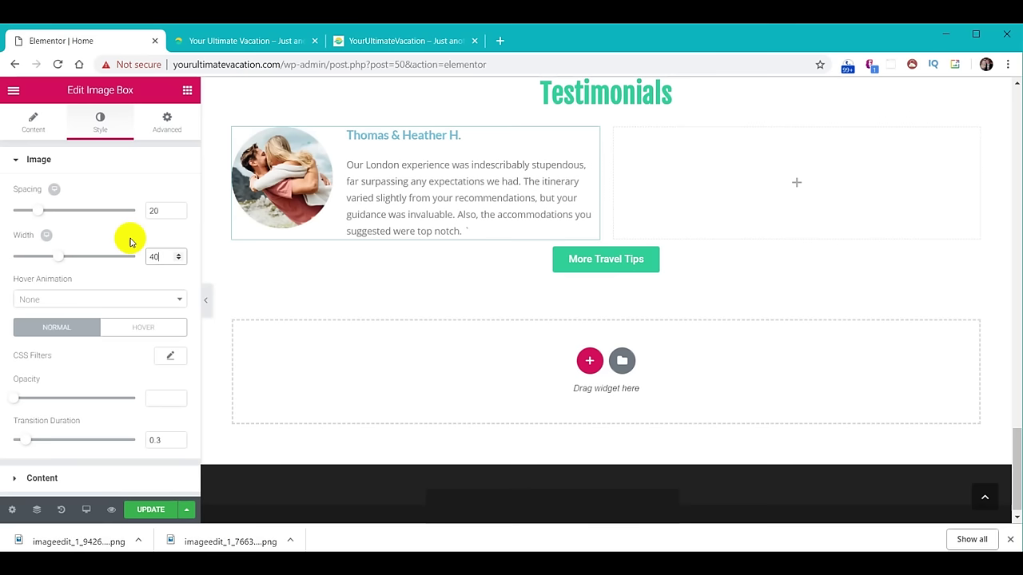
Make the image box title black with typography size 20.
{"action": "left_click", "coordinate": [38, 480]}
{"action": "scroll", "coordinate": [109, 356], "scroll_direction": "down", "scroll_amount": 1}
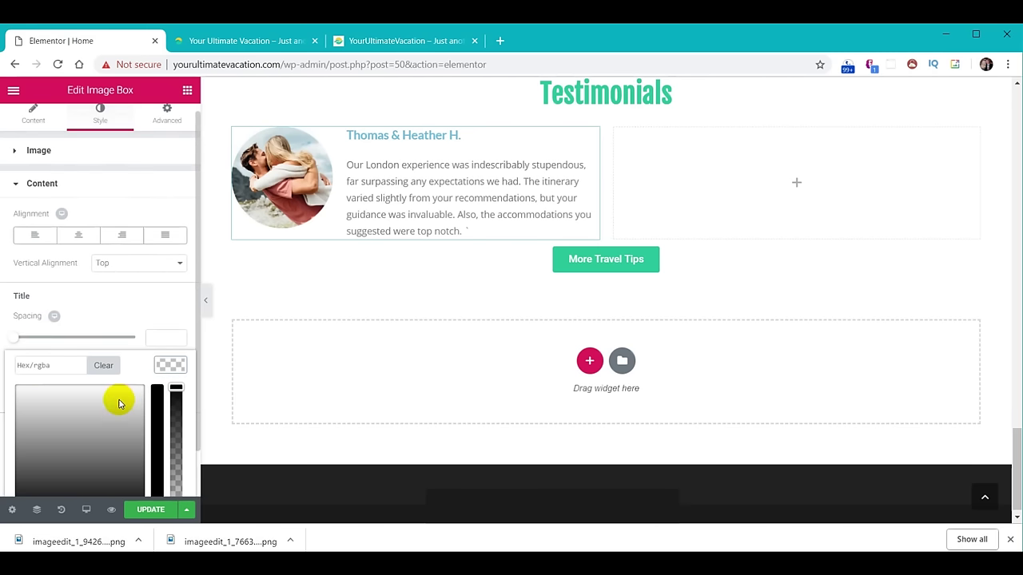
{"action": "scroll", "coordinate": [134, 455], "scroll_direction": "down", "scroll_amount": 1}
{"action": "left_click", "coordinate": [121, 474]}
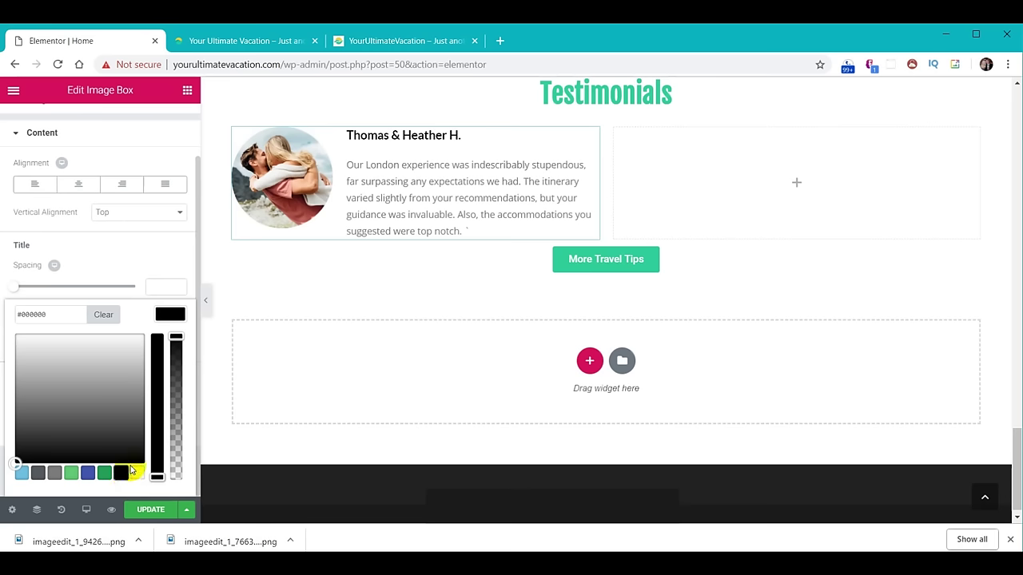
{"action": "left_click", "coordinate": [177, 316]}
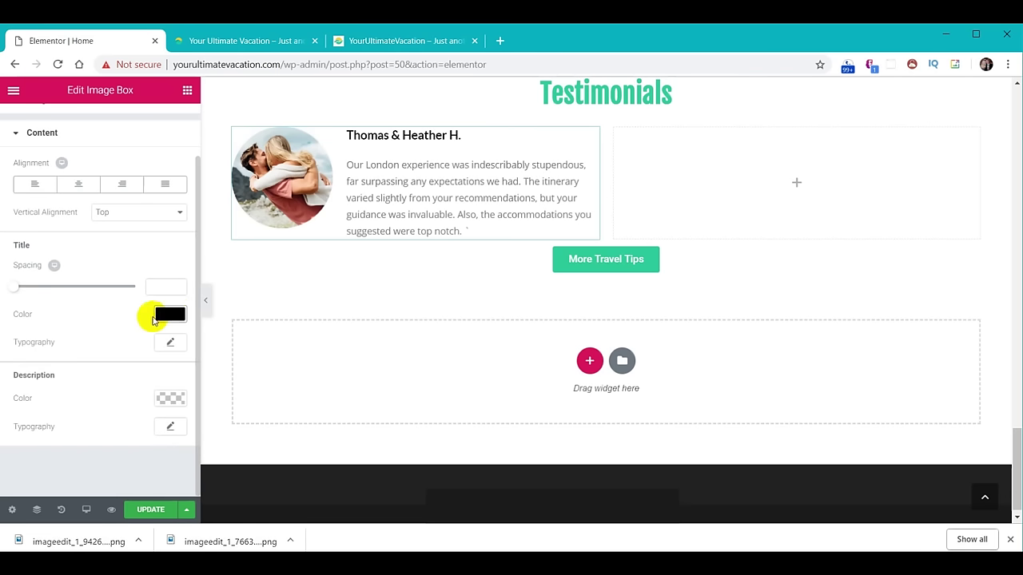
{"action": "left_click", "coordinate": [171, 343]}
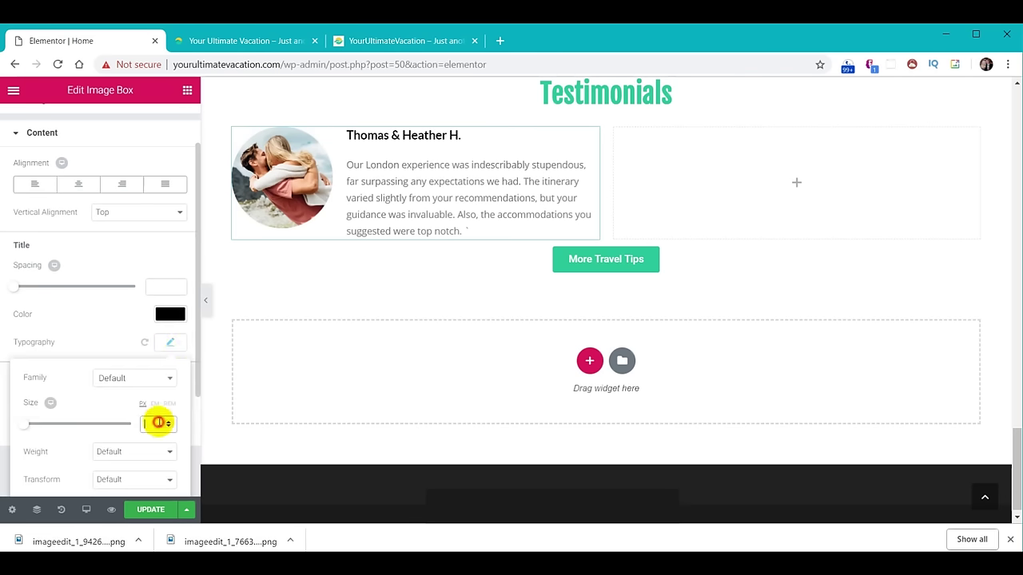
{"action": "type", "text": "20"}
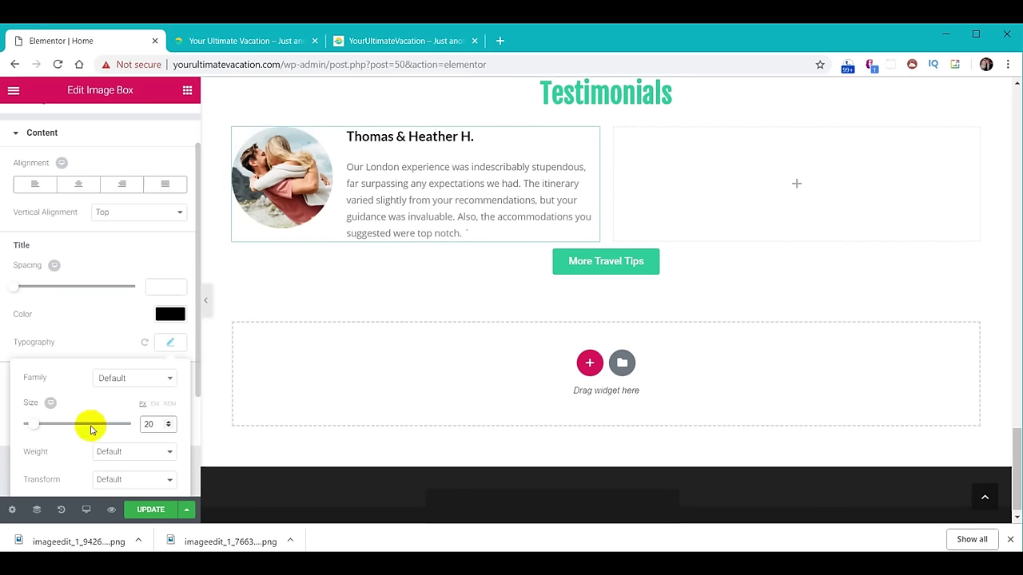
{"action": "left_click", "coordinate": [168, 342]}
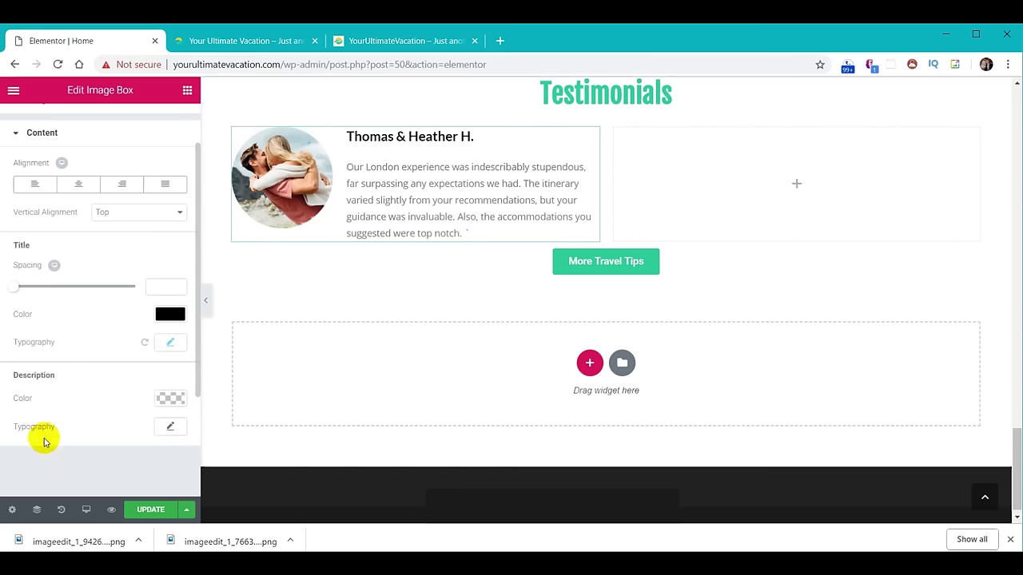
Set the description typography size to 15 and tidy its trailing line.
{"action": "left_click", "coordinate": [169, 430]}
{"action": "scroll", "coordinate": [140, 428], "scroll_direction": "down", "scroll_amount": 3}
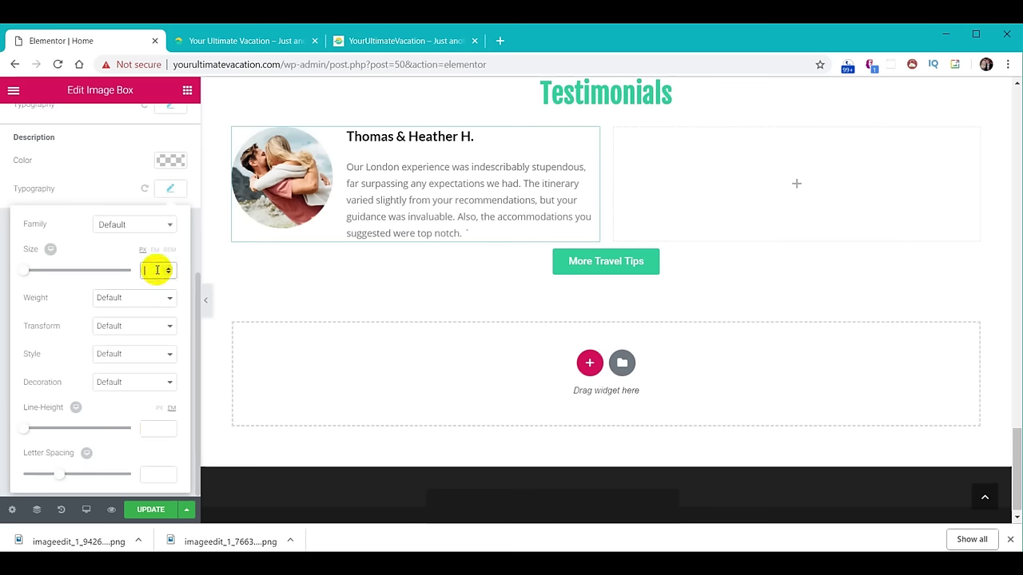
{"action": "type", "text": "15"}
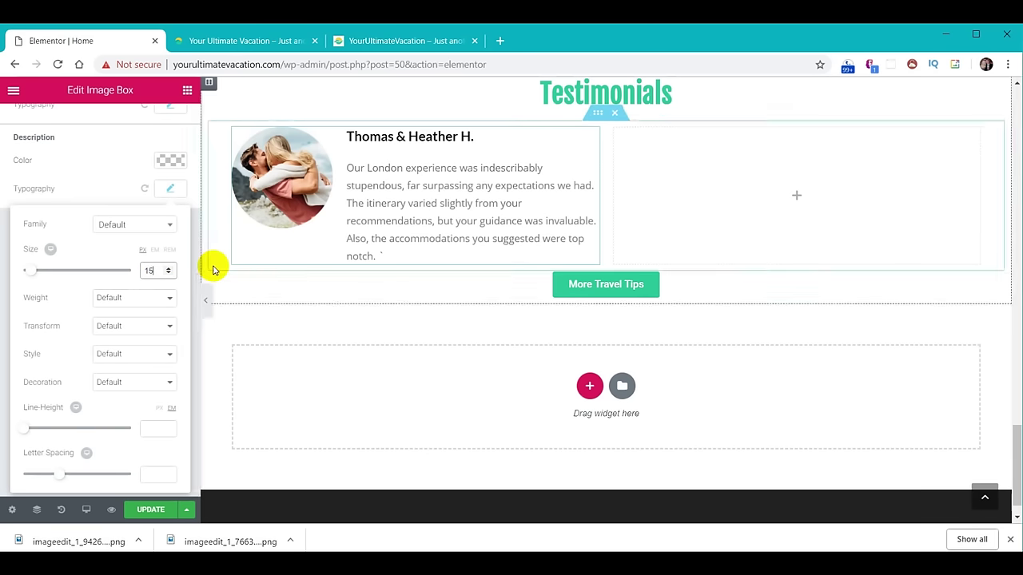
{"action": "left_click", "coordinate": [176, 190]}
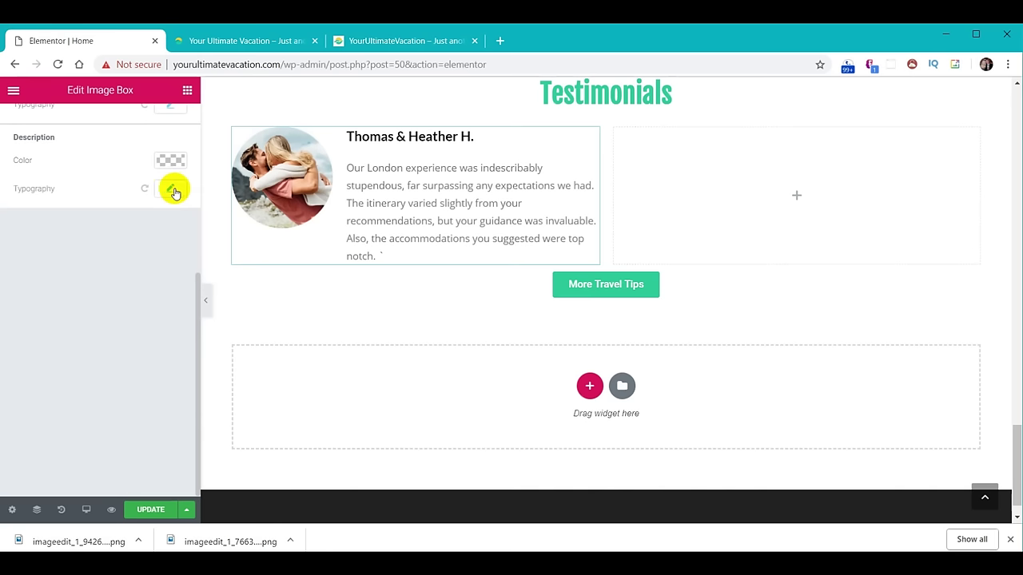
{"action": "left_click", "coordinate": [380, 254]}
{"action": "key", "text": "Return"}
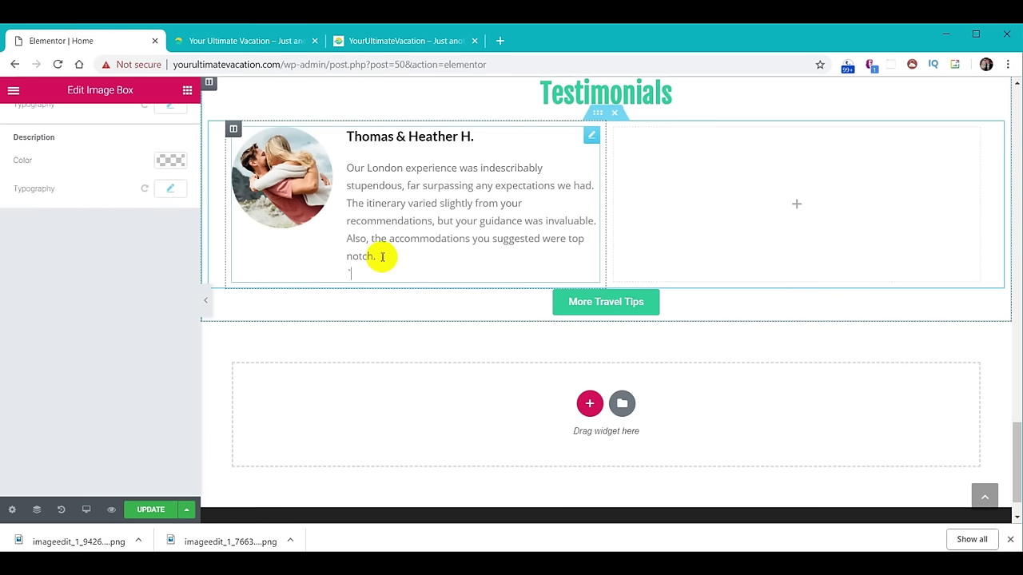
{"action": "key", "text": "BackSpace"}
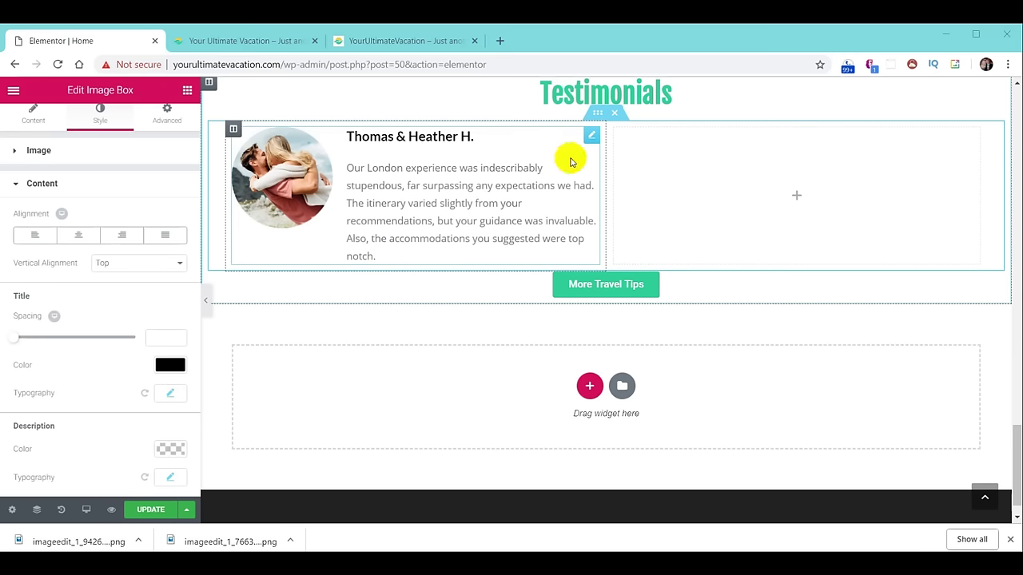
Duplicate the testimonial into the right column, then duplicate the row to make two rows.
{"action": "right_click", "coordinate": [591, 139]}
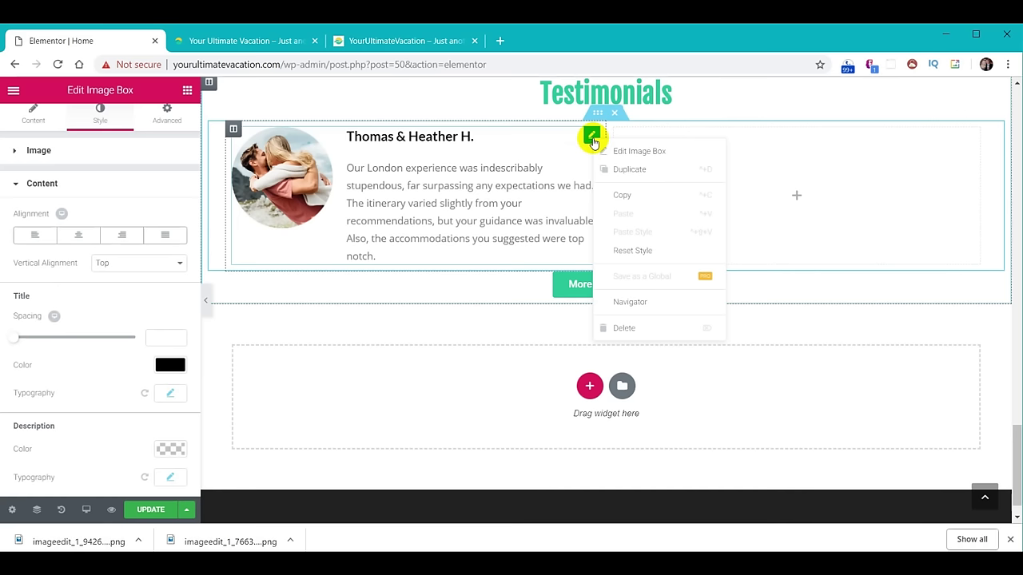
{"action": "left_click", "coordinate": [625, 172]}
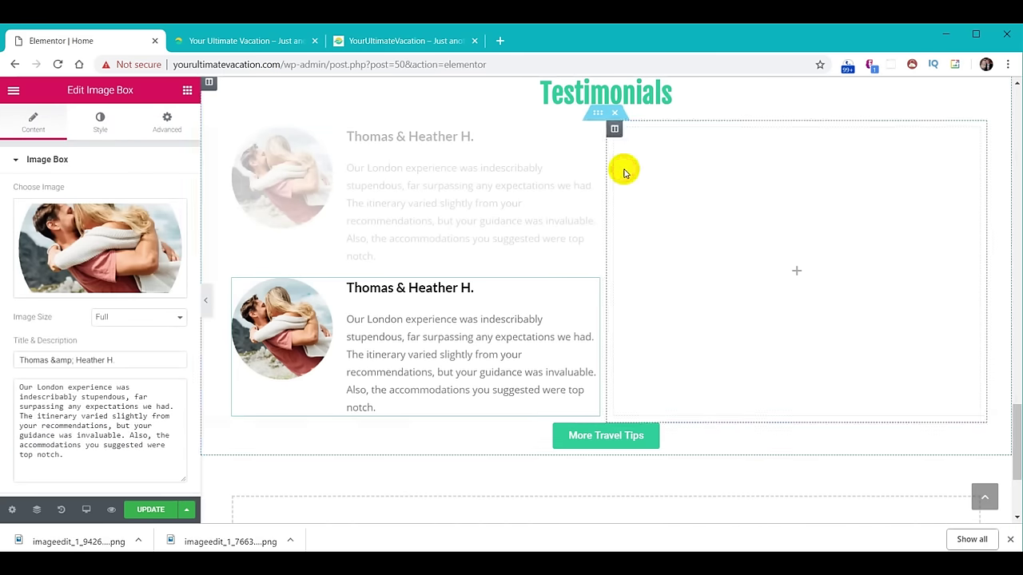
{"action": "triple_click", "coordinate": [517, 308]}
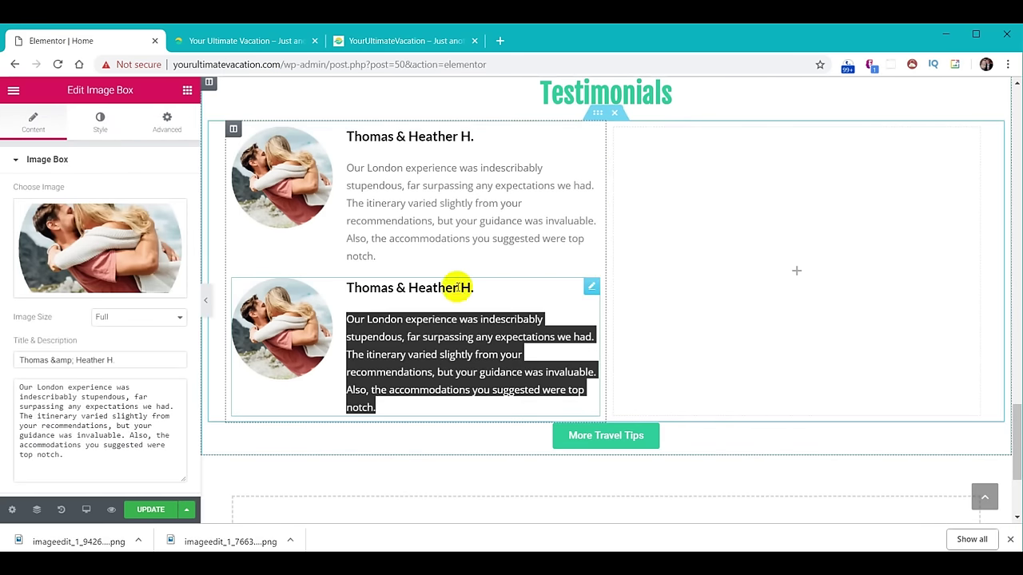
{"action": "left_click_drag", "start_coordinate": [591, 286], "coordinate": [733, 188]}
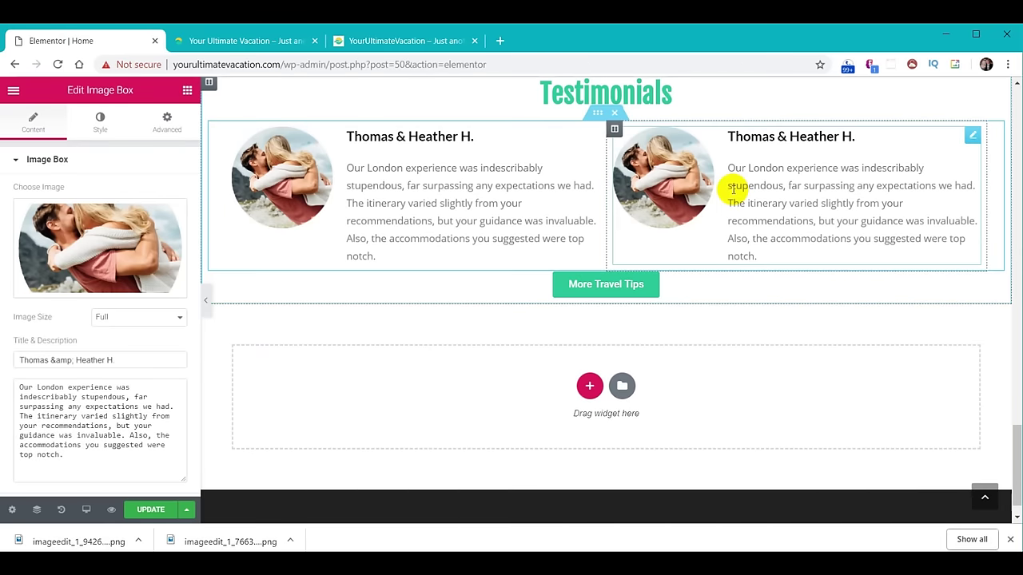
{"action": "right_click", "coordinate": [601, 116]}
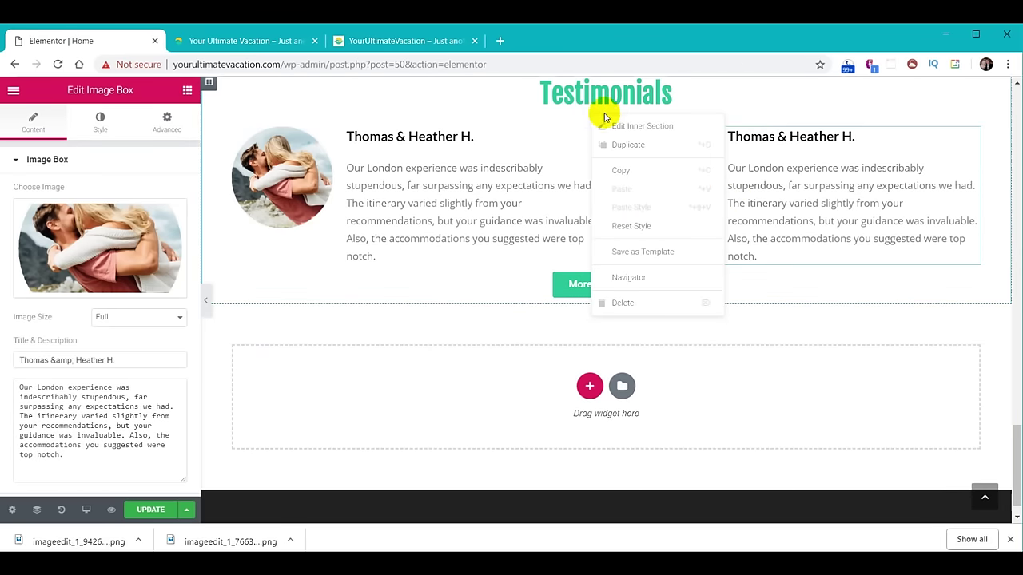
{"action": "left_click", "coordinate": [616, 147]}
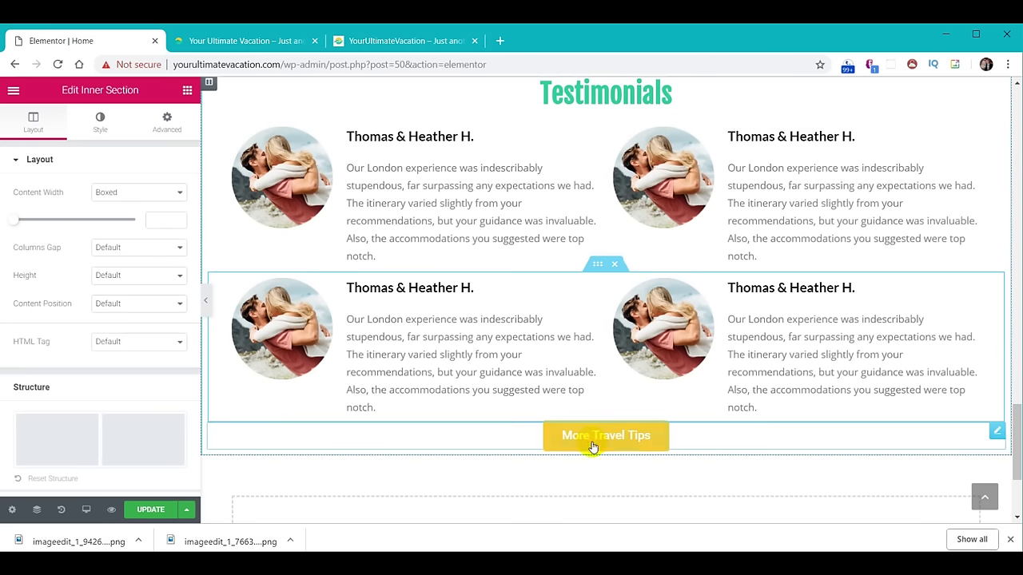
Relabel the button 'More Testimonials' and set its link to /testimonials/.
{"action": "left_click", "coordinate": [708, 440]}
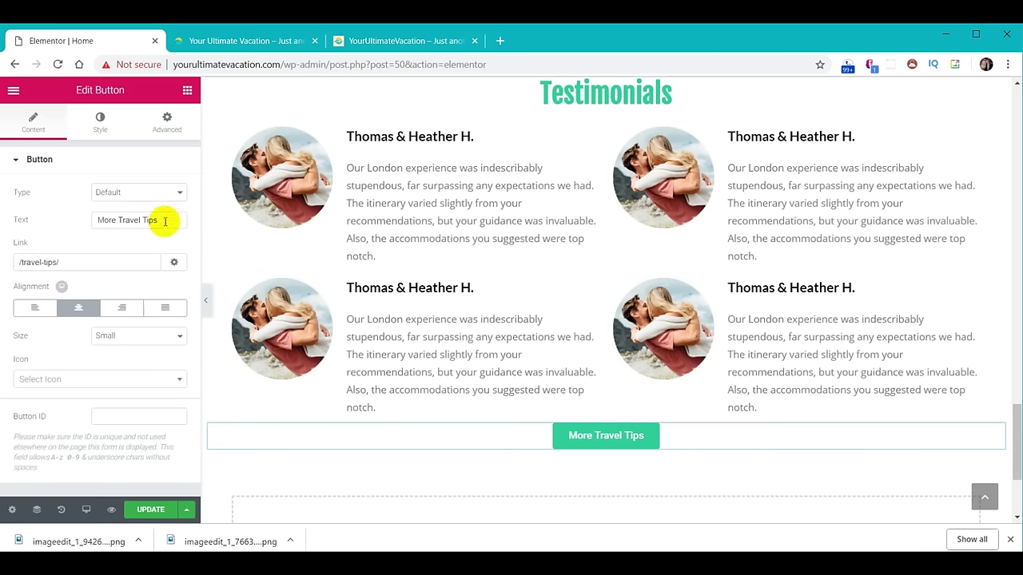
{"action": "left_click_drag", "start_coordinate": [167, 219], "coordinate": [42, 218]}
{"action": "type", "text": "More Testimonials"}
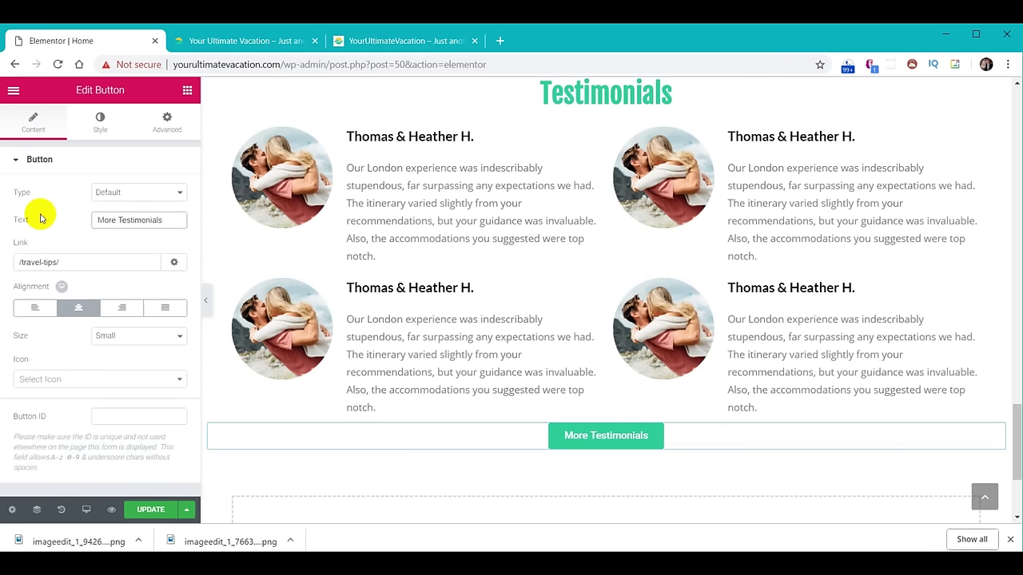
{"action": "left_click", "coordinate": [63, 240]}
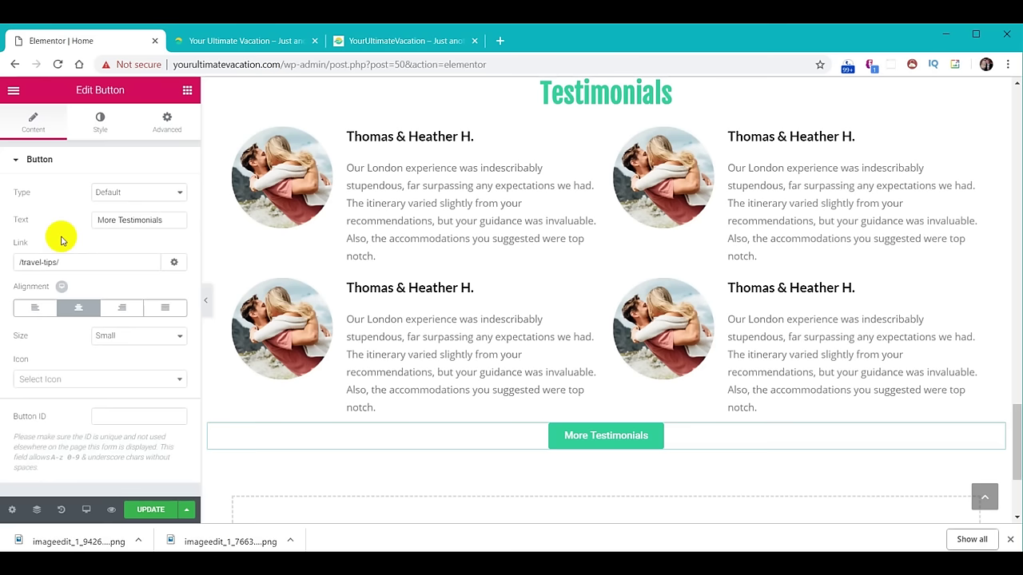
{"action": "left_click_drag", "start_coordinate": [74, 262], "coordinate": [8, 259]}
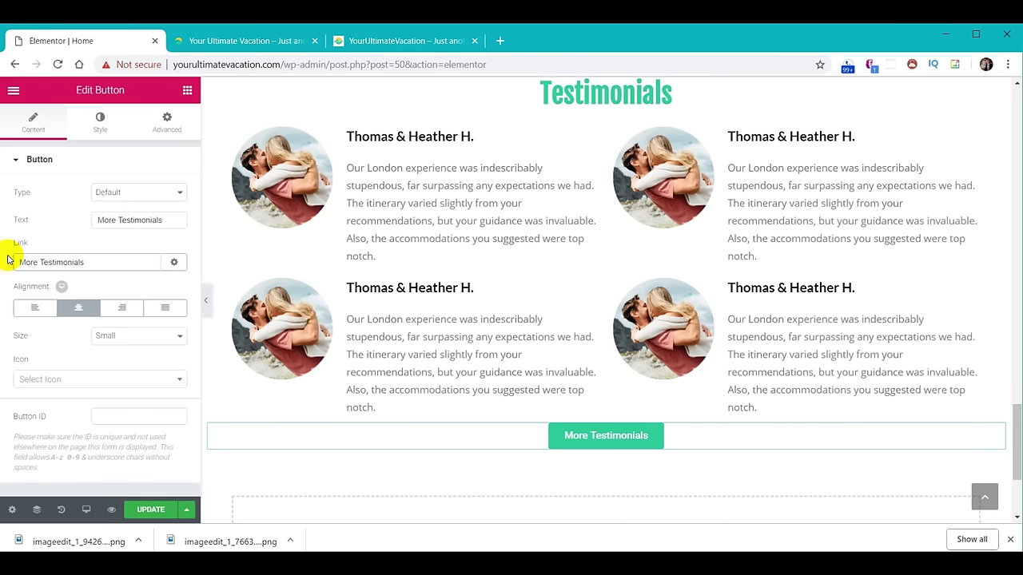
{"action": "key", "text": "ctrl+a"}
{"action": "type", "text": "/testimonials/"}
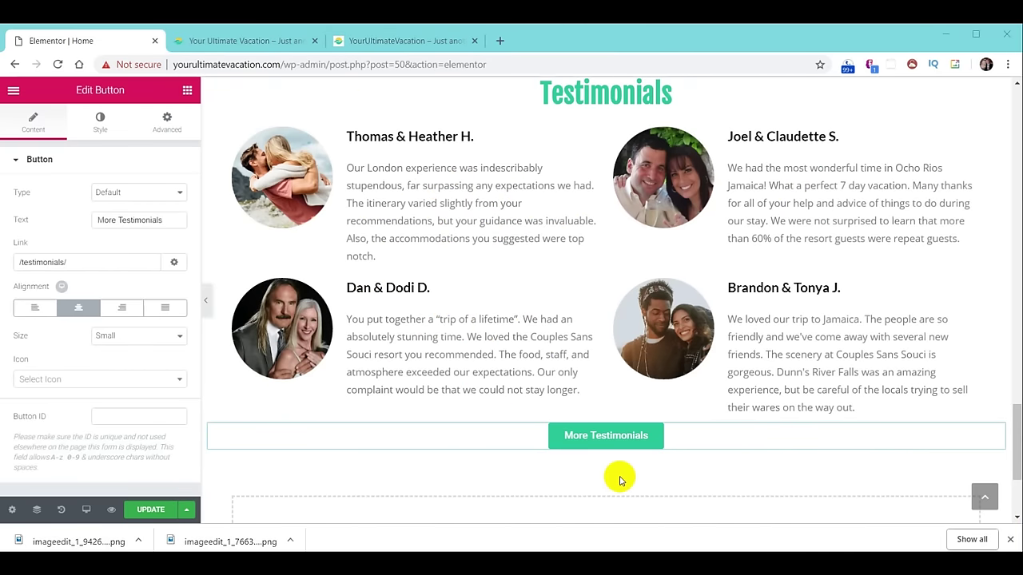
{"action": "scroll", "coordinate": [641, 269], "scroll_direction": "up", "scroll_amount": 2}
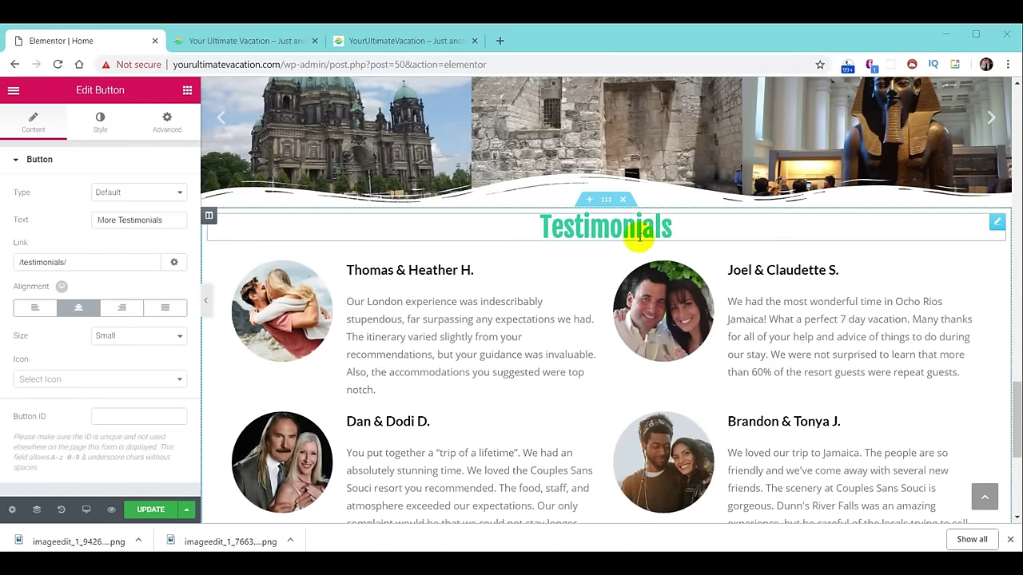
Save the Testimonials section as template 'YUV - Testimonials', then go to the live site tab.
{"action": "right_click", "coordinate": [607, 206]}
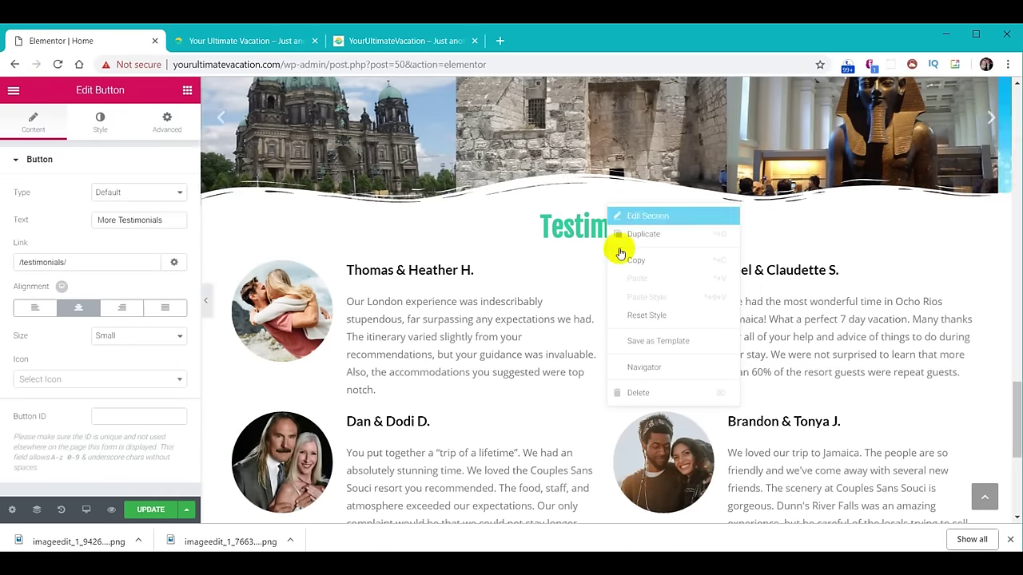
{"action": "left_click", "coordinate": [642, 340]}
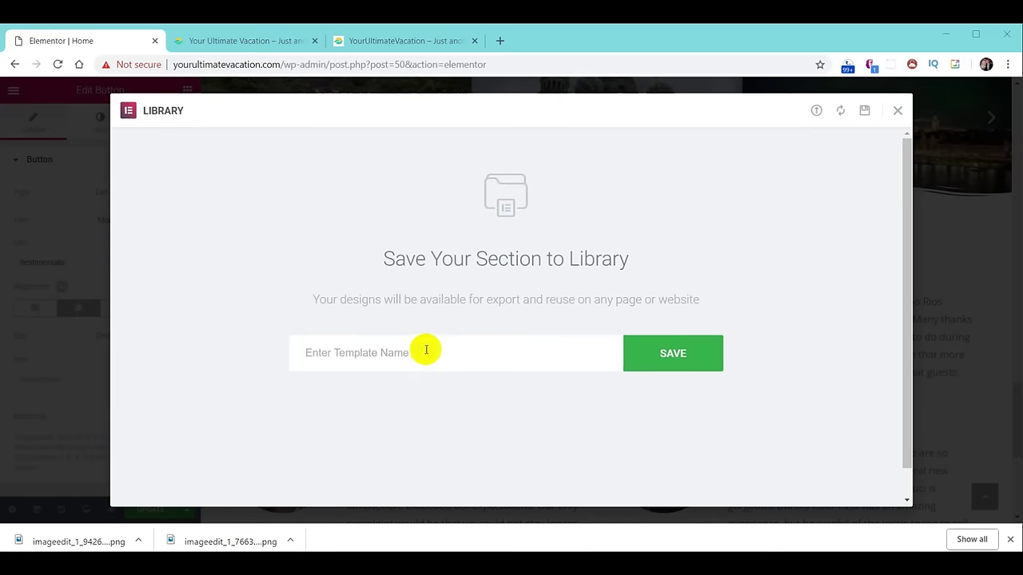
{"action": "left_click", "coordinate": [394, 349]}
{"action": "type", "text": "YUV - Testimonials"}
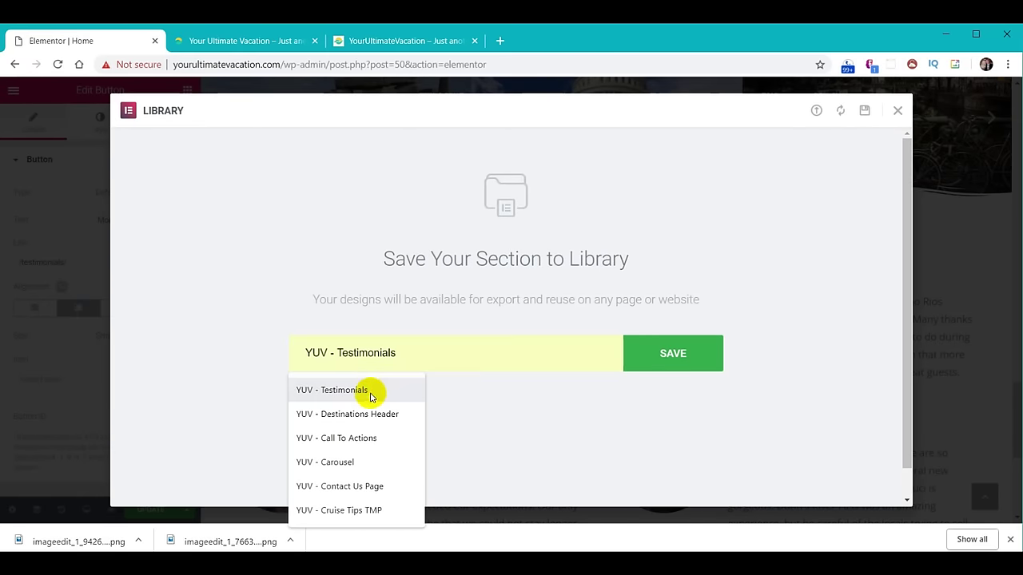
{"action": "left_click", "coordinate": [366, 391]}
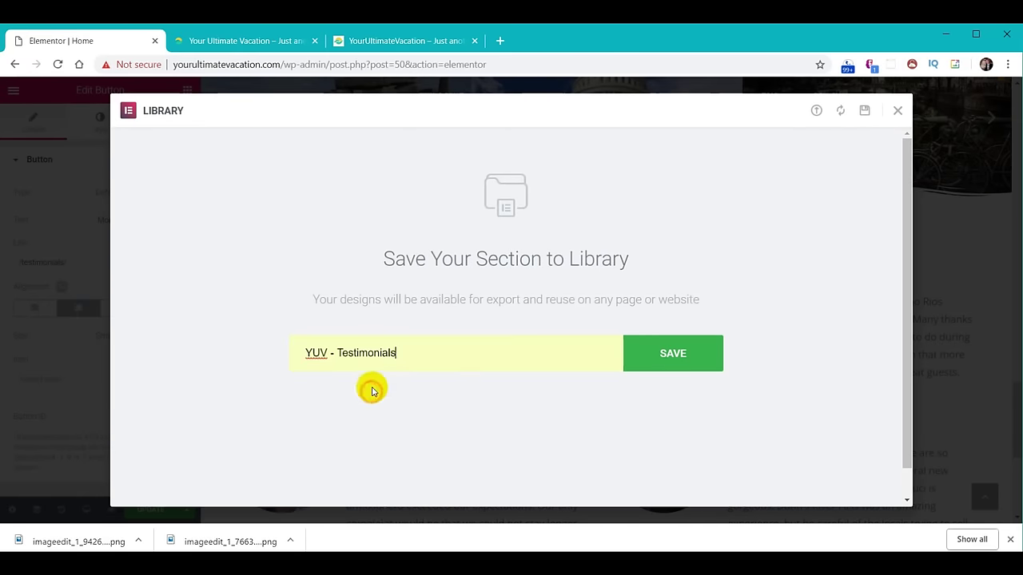
{"action": "left_click", "coordinate": [674, 353]}
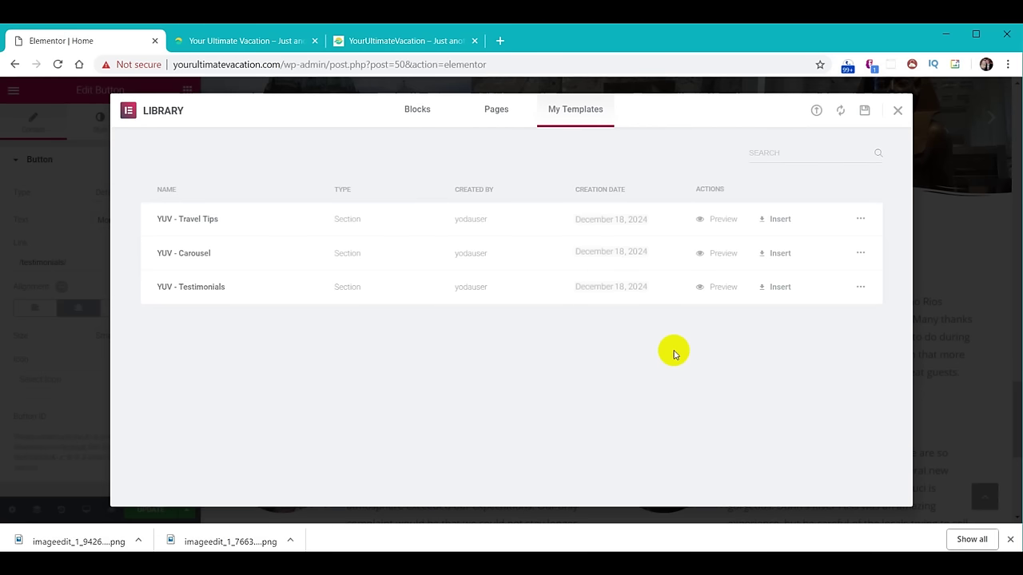
{"action": "left_click", "coordinate": [898, 110]}
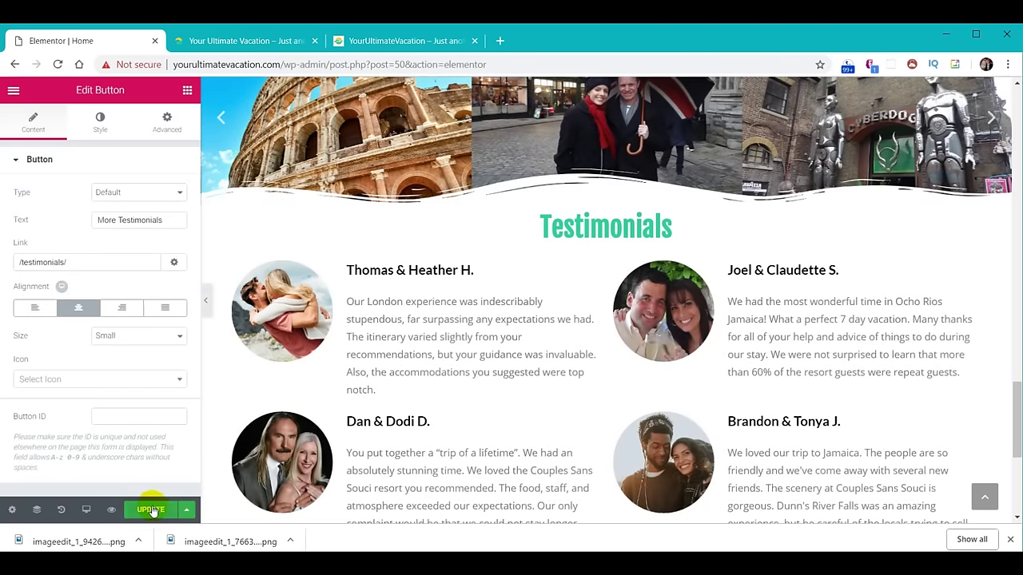
{"action": "left_click", "coordinate": [249, 47]}
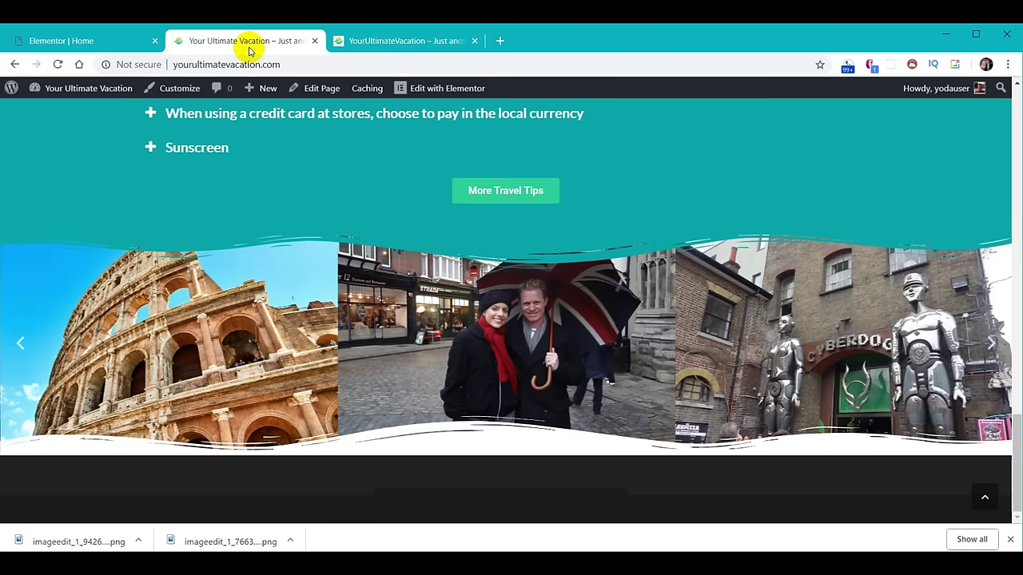
Reload the live homepage and scroll down to check the four testimonials.
{"action": "left_click", "coordinate": [57, 64]}
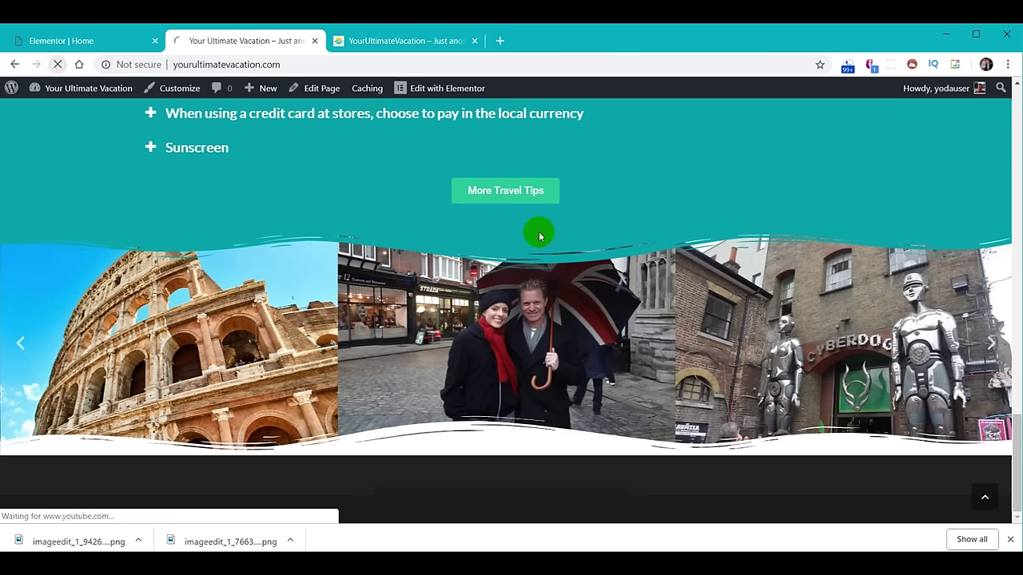
{"action": "scroll", "coordinate": [840, 286], "scroll_direction": "down", "scroll_amount": 3}
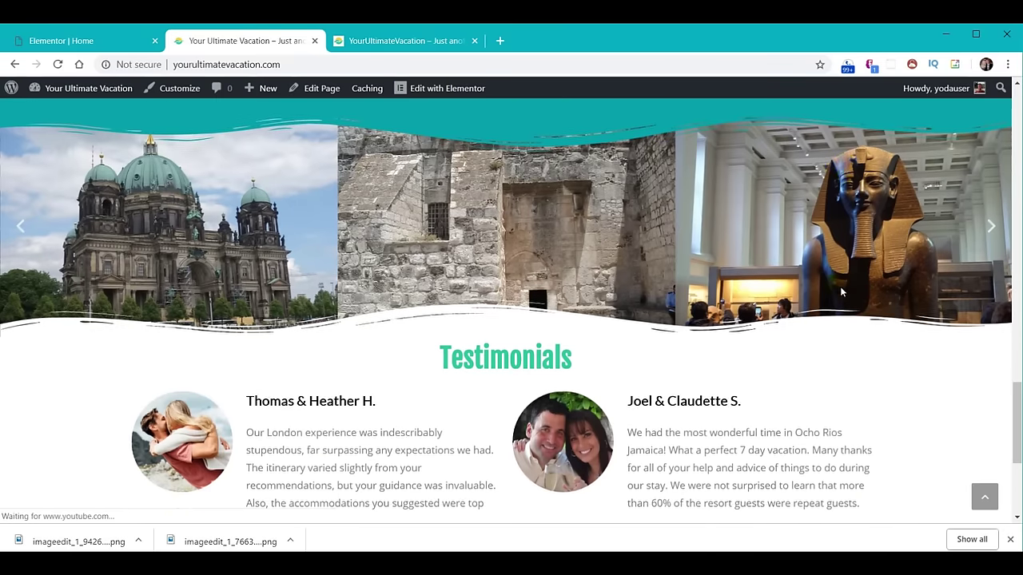
{"action": "scroll", "coordinate": [836, 286], "scroll_direction": "down", "scroll_amount": 2}
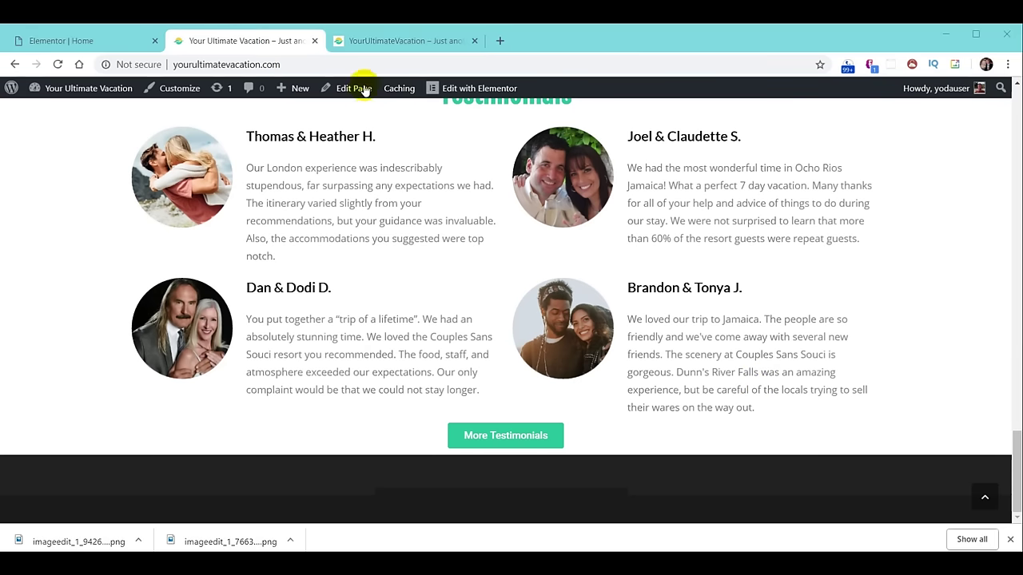
Scroll through the reference site's Join Our Email List parallax sunset section.
{"action": "left_click", "coordinate": [383, 44]}
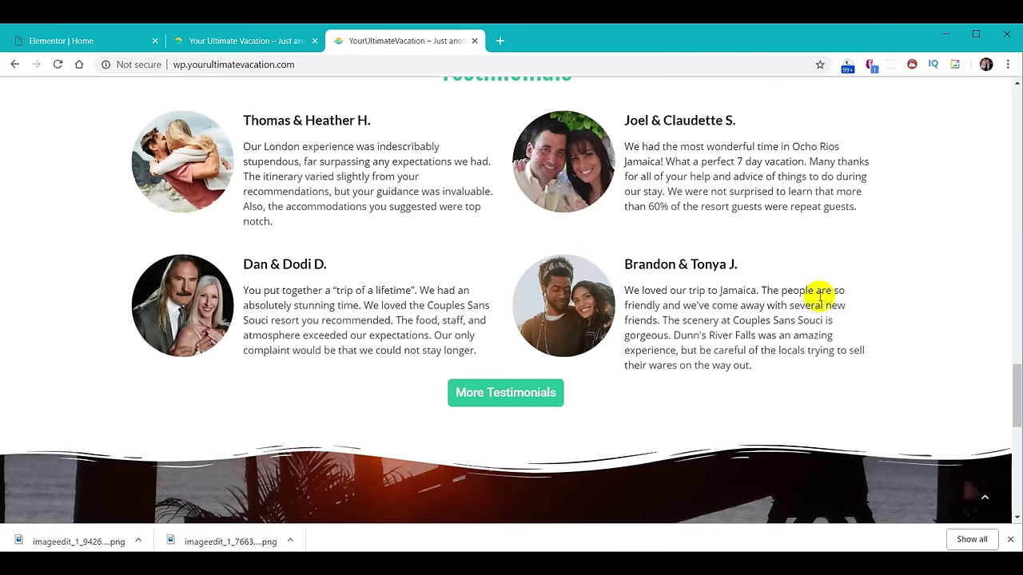
{"action": "scroll", "coordinate": [838, 311], "scroll_direction": "down", "scroll_amount": 3}
{"action": "scroll", "coordinate": [826, 289], "scroll_direction": "down", "scroll_amount": 1}
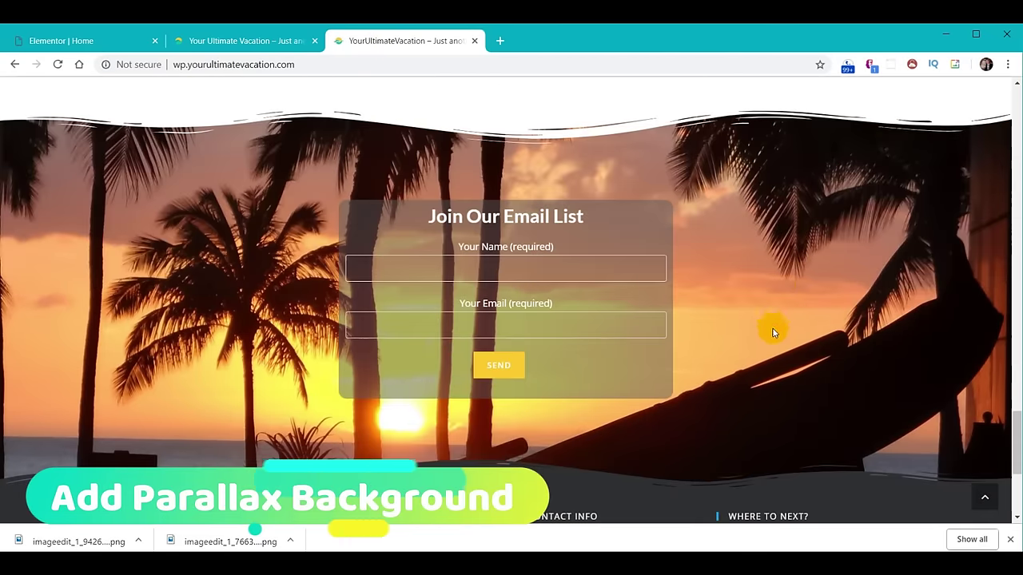
{"action": "scroll", "coordinate": [799, 312], "scroll_direction": "down", "scroll_amount": 1}
{"action": "scroll", "coordinate": [828, 298], "scroll_direction": "down", "scroll_amount": 1}
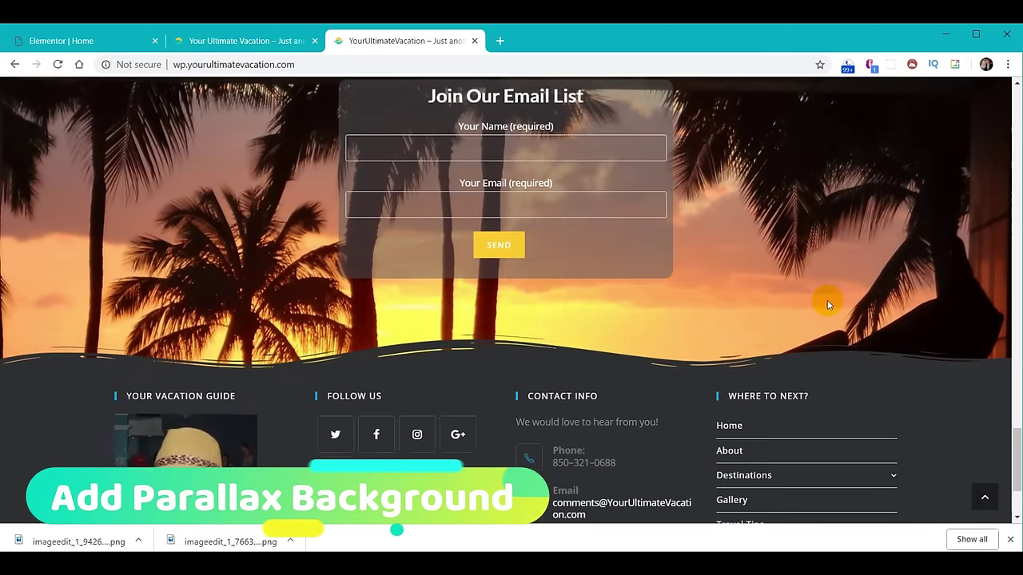
{"action": "scroll", "coordinate": [827, 299], "scroll_direction": "up", "scroll_amount": 2}
{"action": "scroll", "coordinate": [826, 299], "scroll_direction": "down", "scroll_amount": 2}
{"action": "scroll", "coordinate": [823, 301], "scroll_direction": "up", "scroll_amount": 2}
{"action": "scroll", "coordinate": [823, 302], "scroll_direction": "down", "scroll_amount": 2}
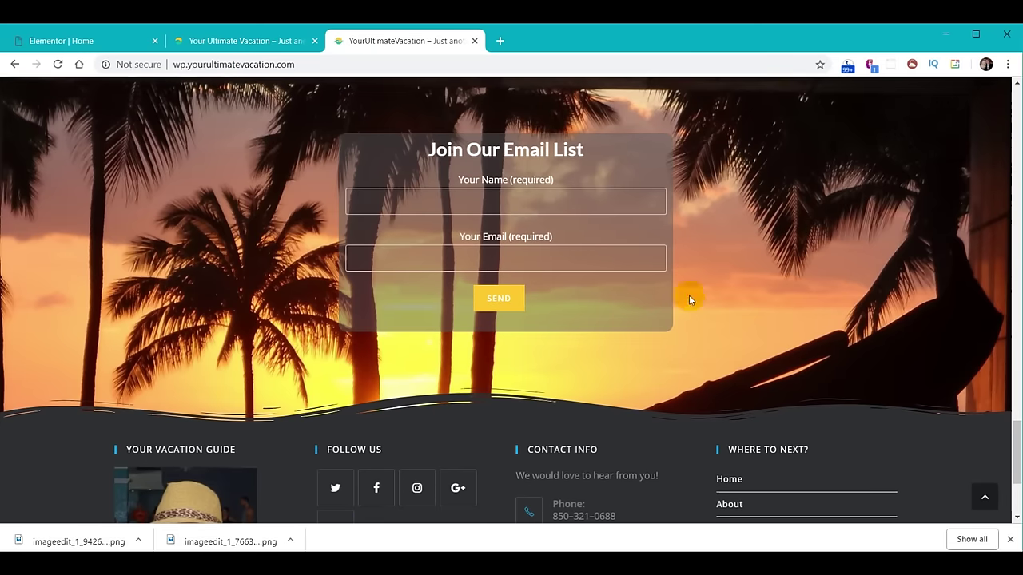
Back in Elementor, add a new single-column section at the bottom of the page.
{"action": "left_click", "coordinate": [76, 43]}
{"action": "scroll", "coordinate": [612, 354], "scroll_direction": "down", "scroll_amount": 4}
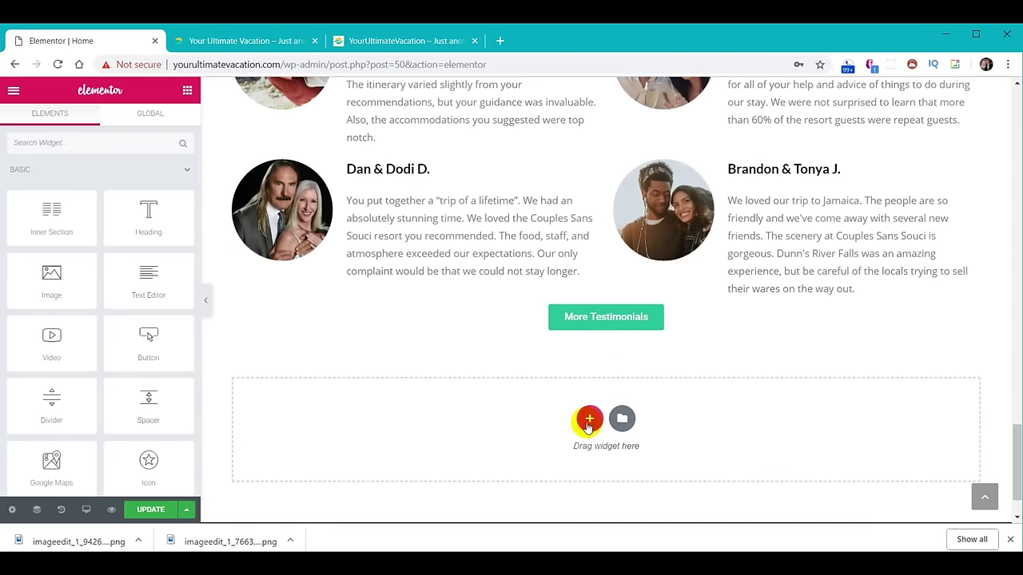
{"action": "left_click", "coordinate": [588, 418]}
{"action": "left_click", "coordinate": [418, 456]}
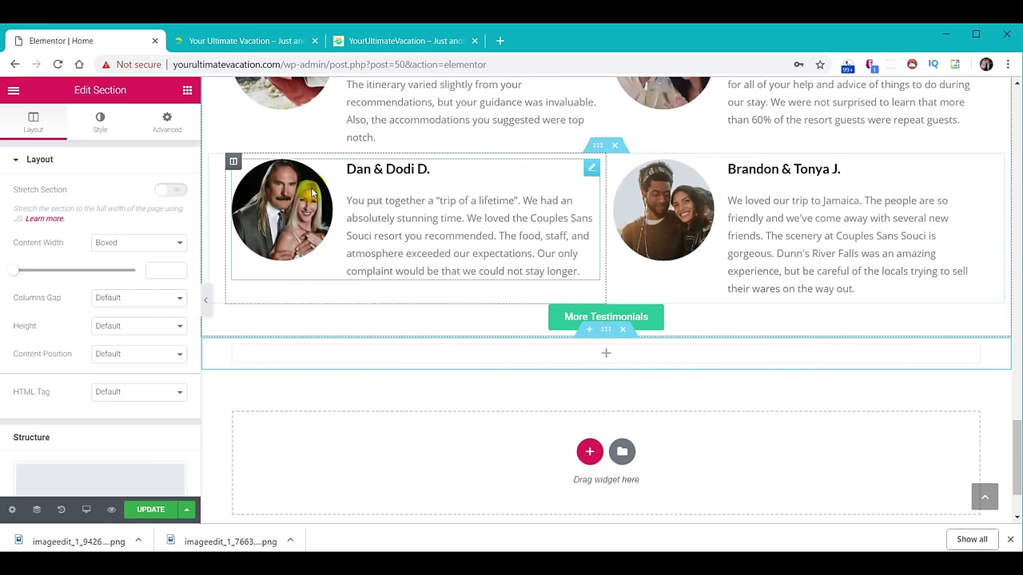
Unlink the section padding and set top and bottom to 130 px.
{"action": "left_click", "coordinate": [168, 124]}
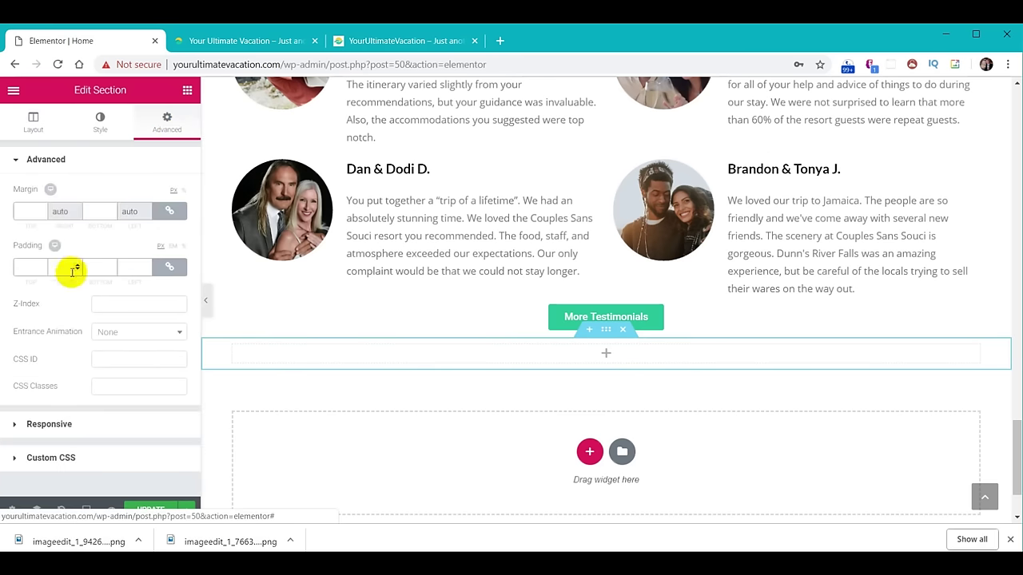
{"action": "left_click", "coordinate": [169, 267]}
{"action": "type", "text": "130"}
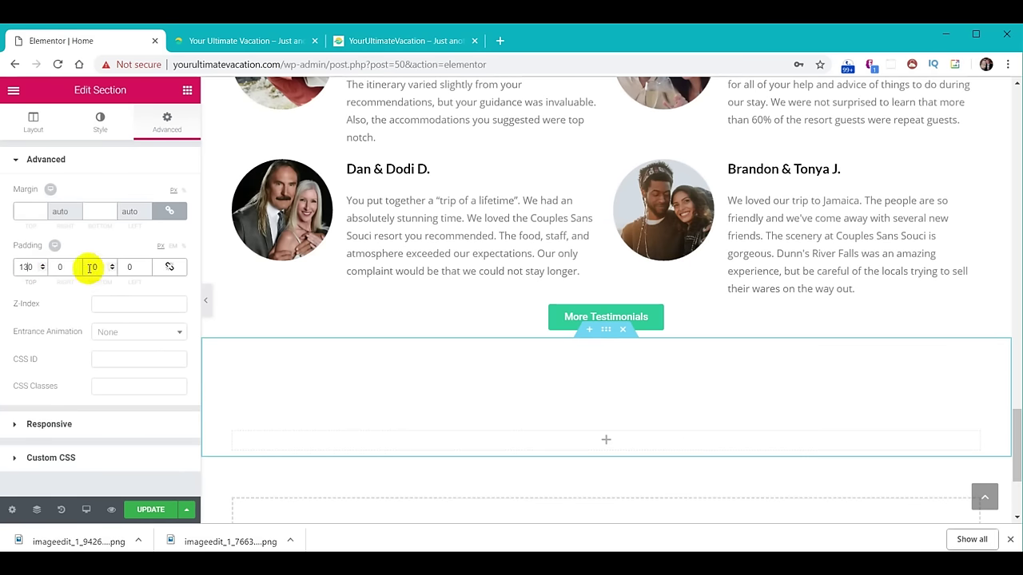
{"action": "left_click", "coordinate": [90, 267]}
{"action": "type", "text": "130"}
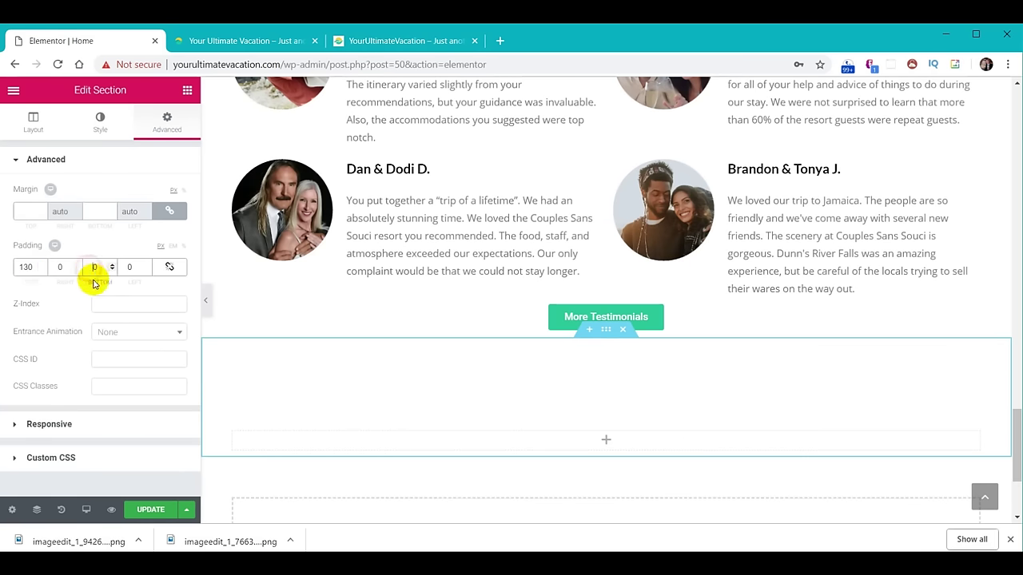
{"action": "scroll", "coordinate": [527, 336], "scroll_direction": "down", "scroll_amount": 2}
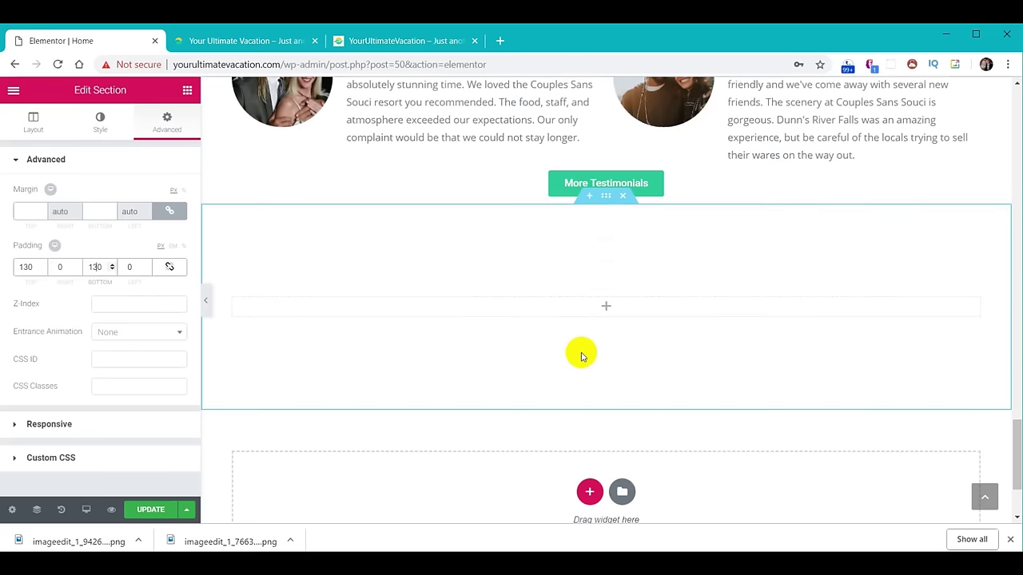
{"action": "left_click", "coordinate": [99, 128]}
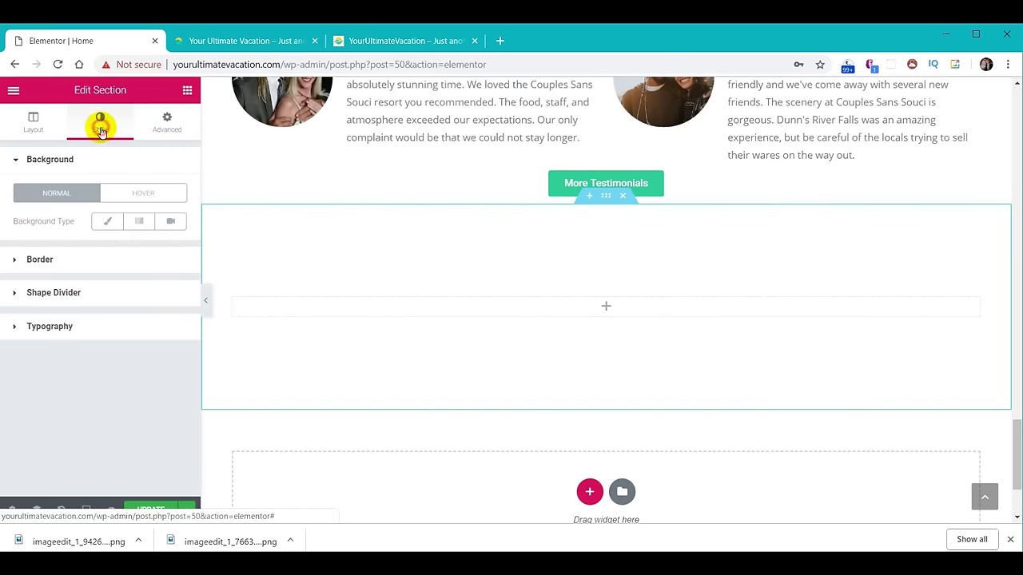
Give the section a classic background using the Hawaii-Sunset photo from the Media Library.
{"action": "left_click", "coordinate": [106, 224]}
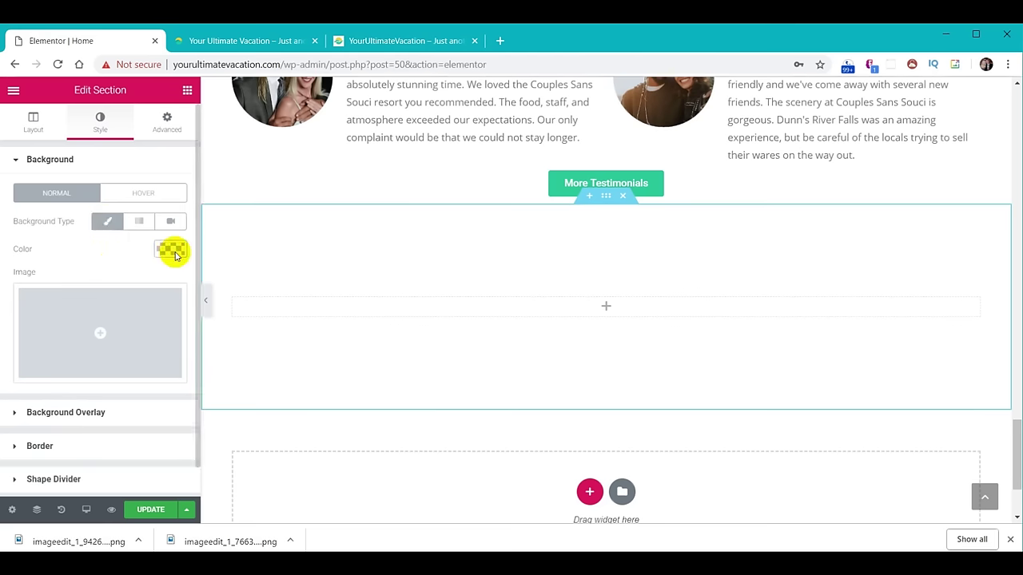
{"action": "left_click", "coordinate": [104, 331]}
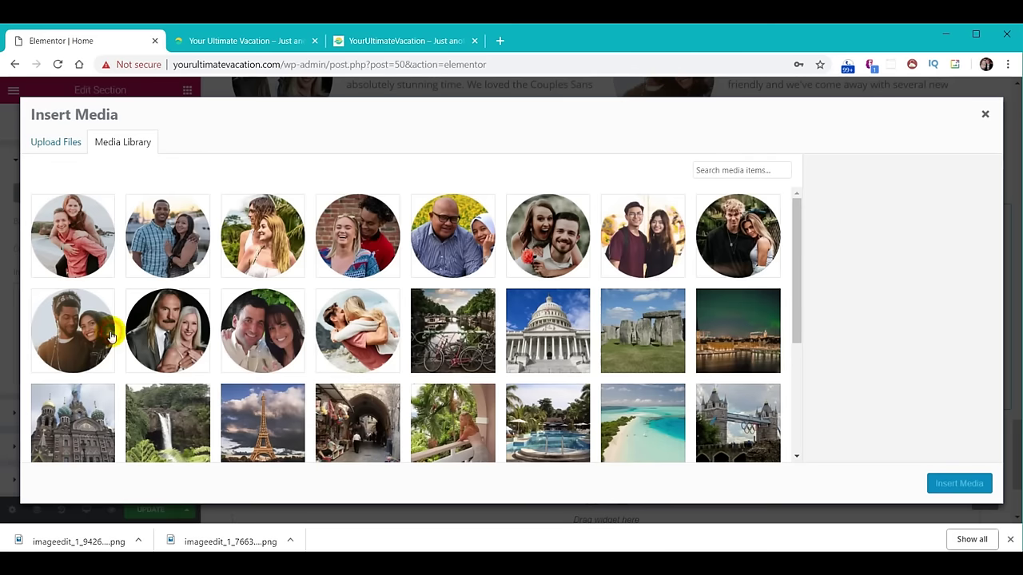
{"action": "scroll", "coordinate": [506, 281], "scroll_direction": "down", "scroll_amount": 5}
{"action": "scroll", "coordinate": [568, 320], "scroll_direction": "up", "scroll_amount": 1}
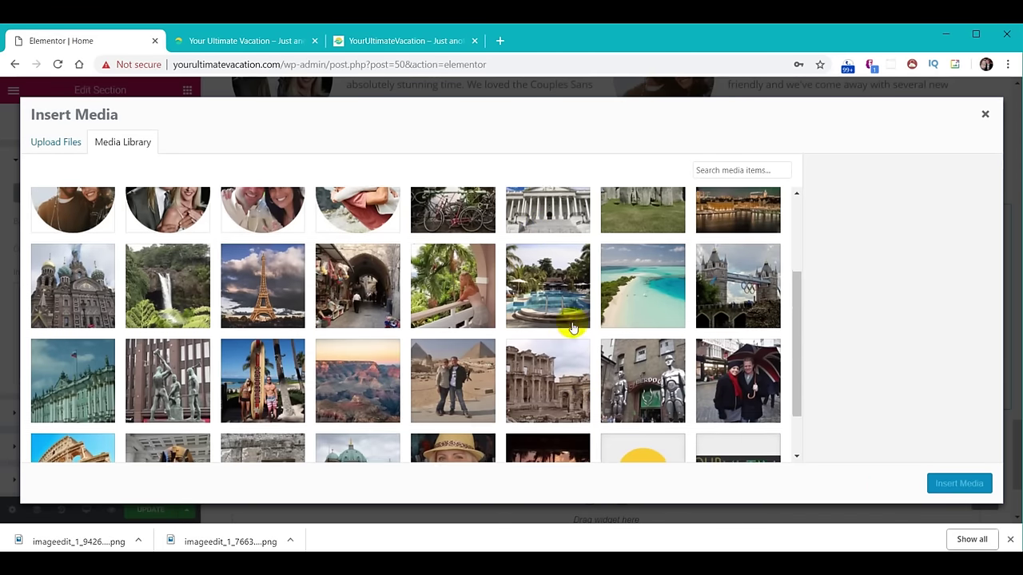
{"action": "left_click", "coordinate": [562, 439]}
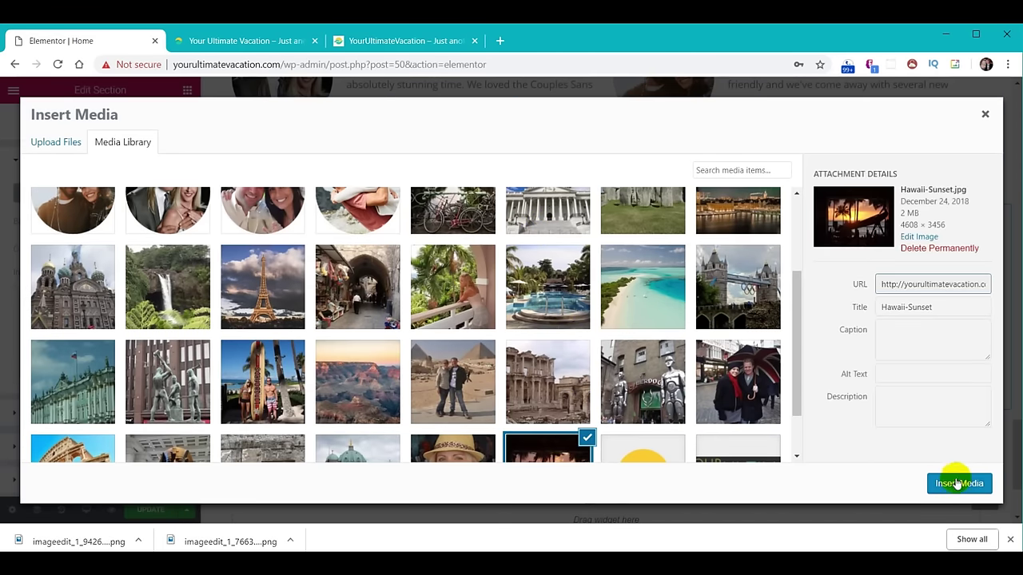
{"action": "left_click", "coordinate": [958, 484]}
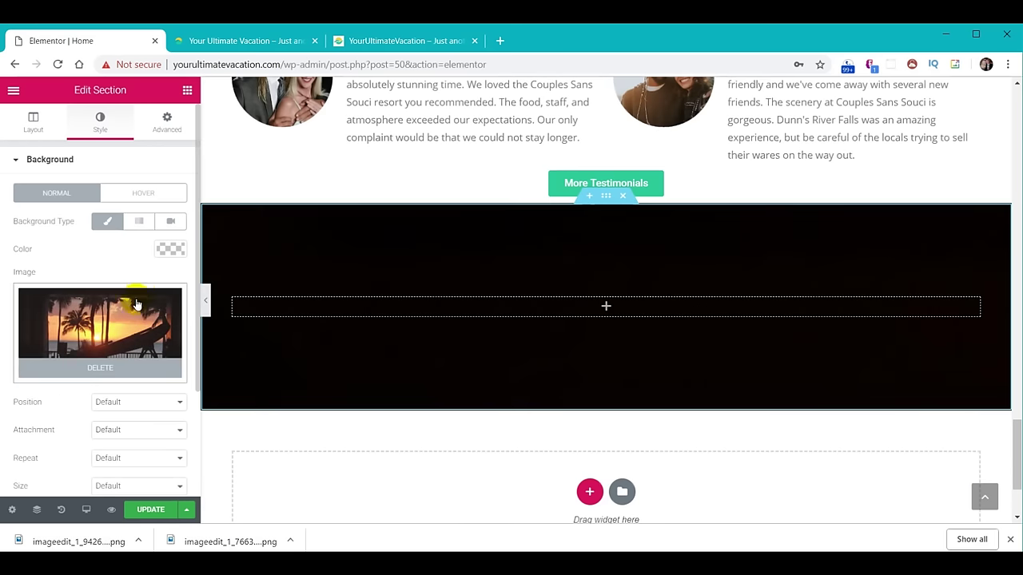
Set the background attachment to Fixed and the background size to Cover.
{"action": "left_click", "coordinate": [141, 432]}
{"action": "left_click", "coordinate": [129, 465]}
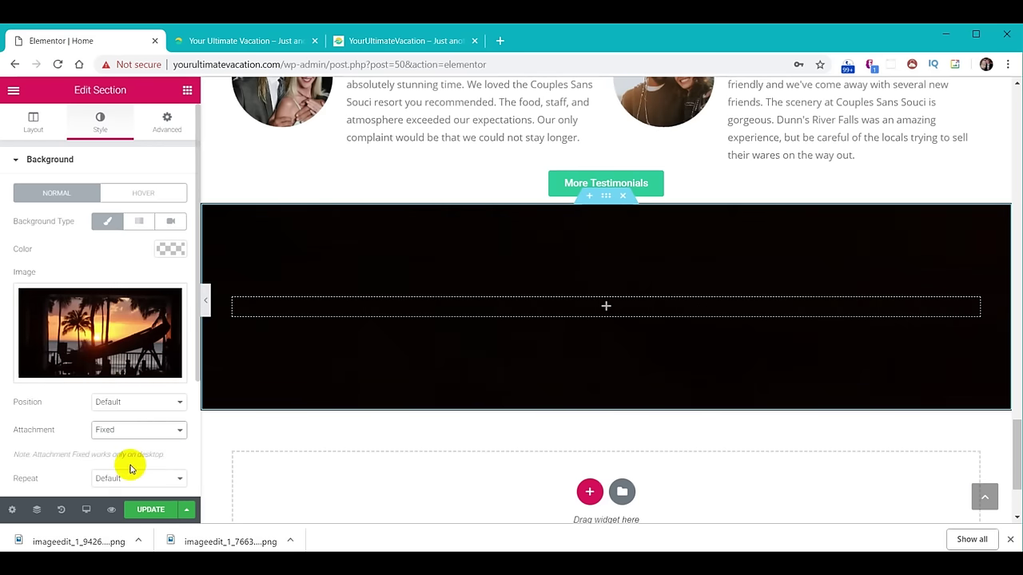
{"action": "scroll", "coordinate": [124, 453], "scroll_direction": "down", "scroll_amount": 2}
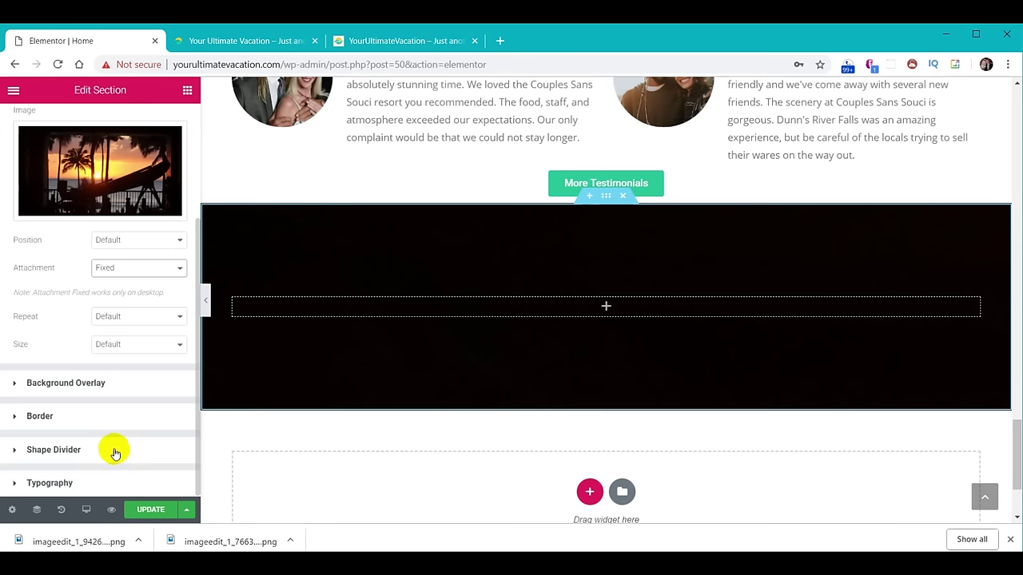
{"action": "left_click", "coordinate": [142, 344]}
{"action": "left_click", "coordinate": [139, 380]}
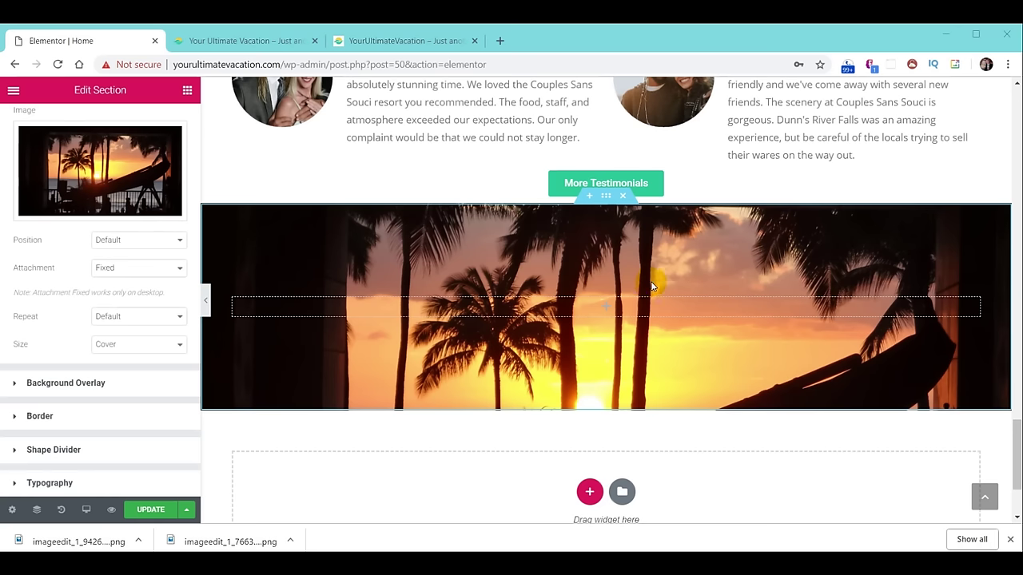
{"action": "left_click", "coordinate": [189, 92]}
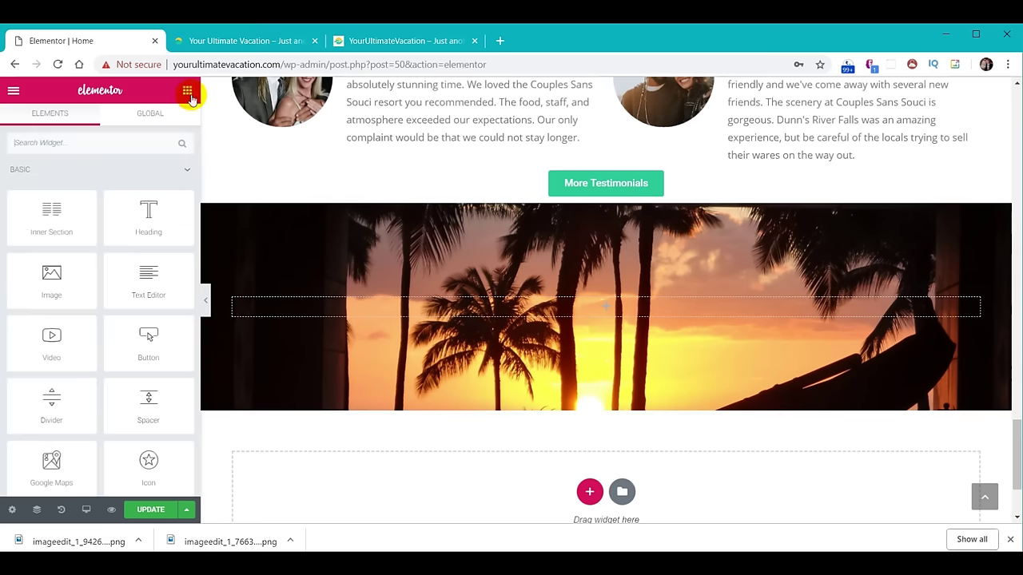
Add a one-column inner section 500 wide on the sunset and place a Heading inside.
{"action": "left_click_drag", "start_coordinate": [51, 213], "coordinate": [680, 311]}
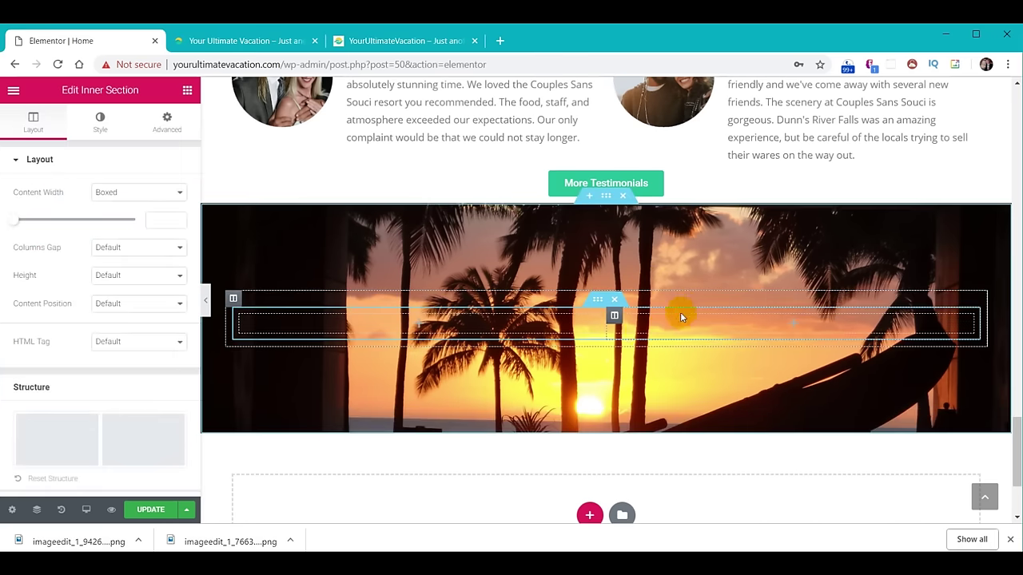
{"action": "right_click", "coordinate": [240, 321]}
{"action": "left_click", "coordinate": [274, 502]}
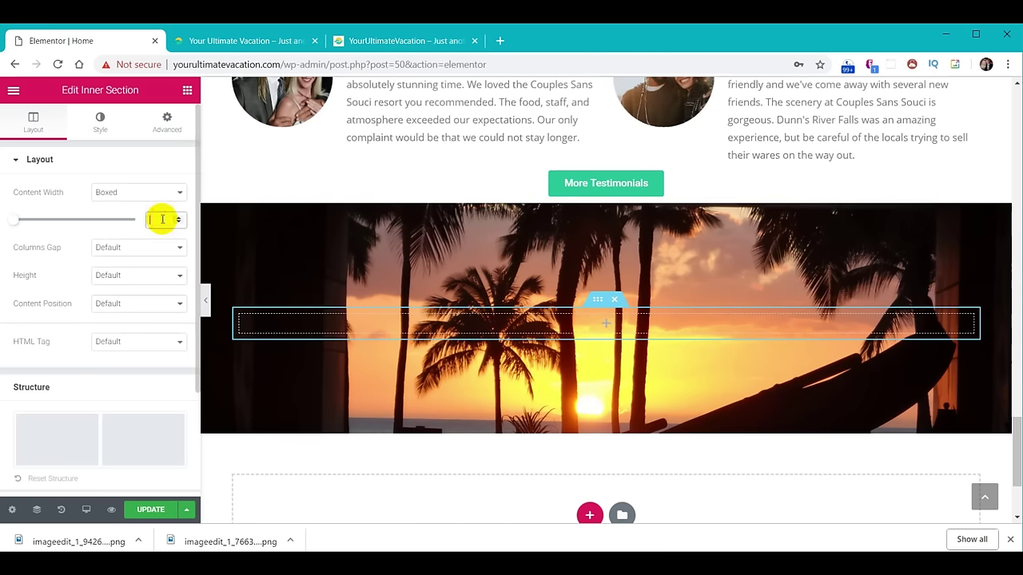
{"action": "type", "text": "500"}
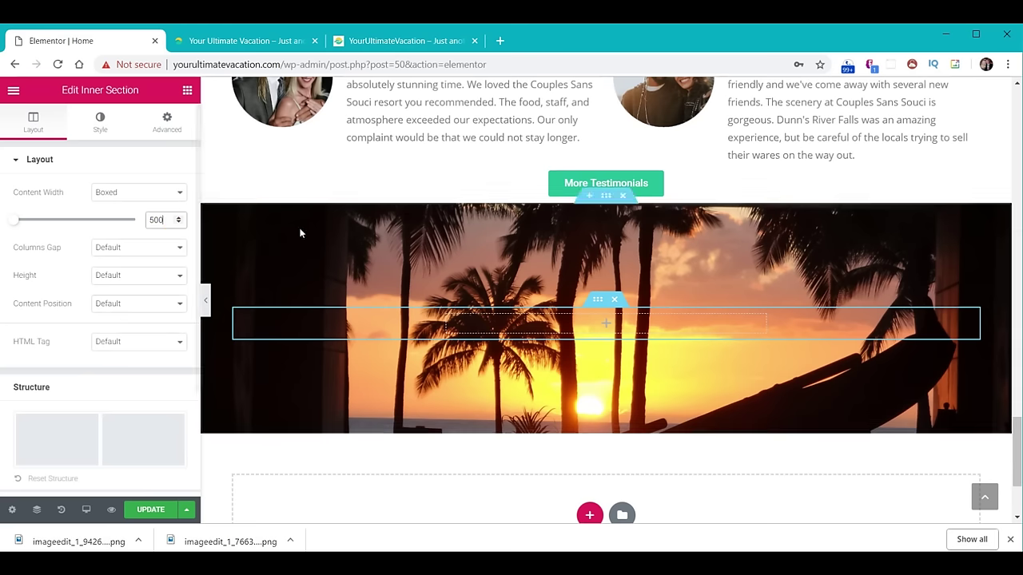
{"action": "left_click", "coordinate": [186, 91]}
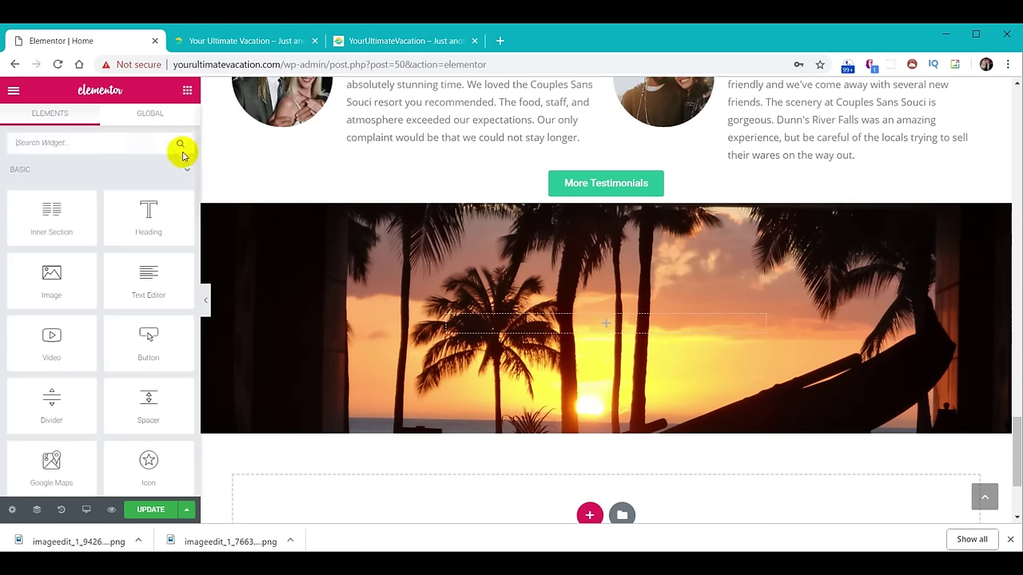
{"action": "left_click_drag", "start_coordinate": [155, 210], "coordinate": [659, 321]}
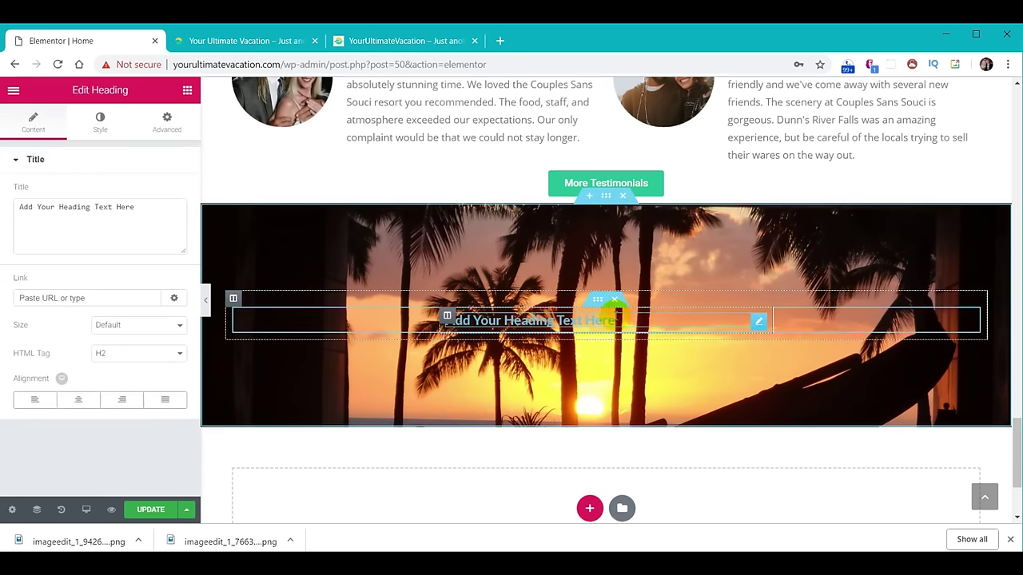
Give the heading's column a semi-transparent dark grey classic background.
{"action": "left_click", "coordinate": [447, 318]}
{"action": "left_click", "coordinate": [99, 122]}
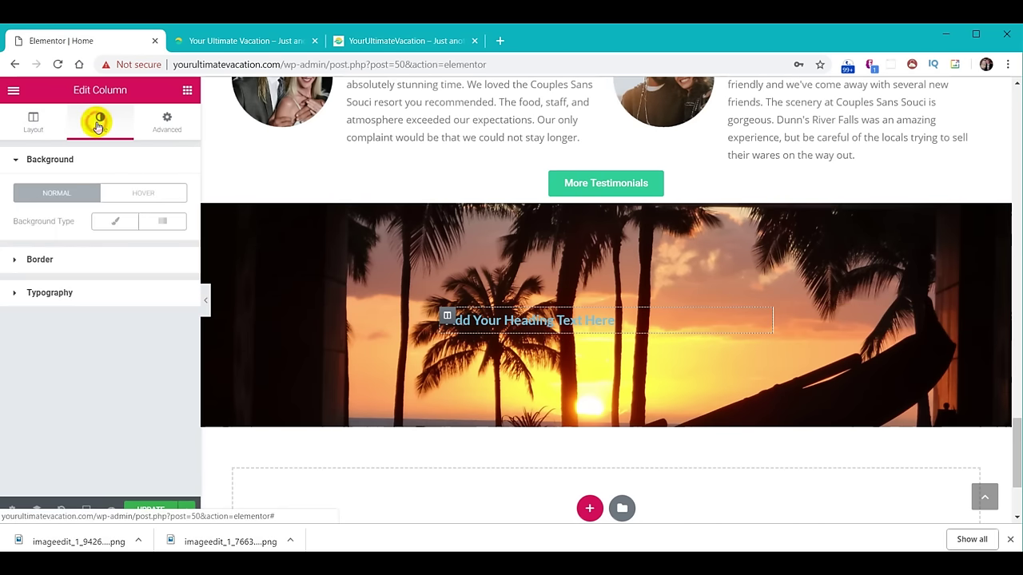
{"action": "left_click", "coordinate": [115, 222]}
{"action": "left_click", "coordinate": [159, 250]}
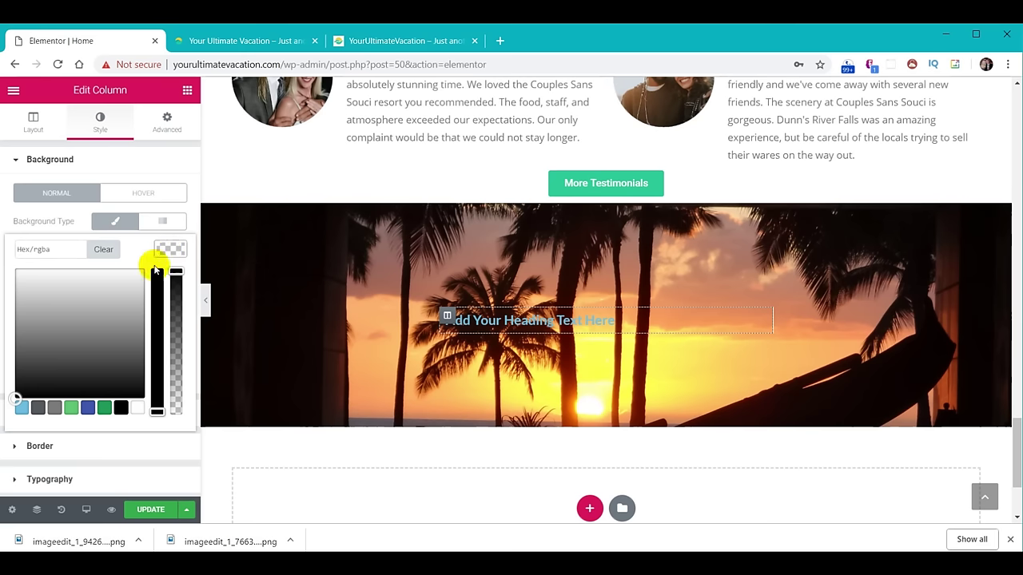
{"action": "left_click", "coordinate": [39, 409]}
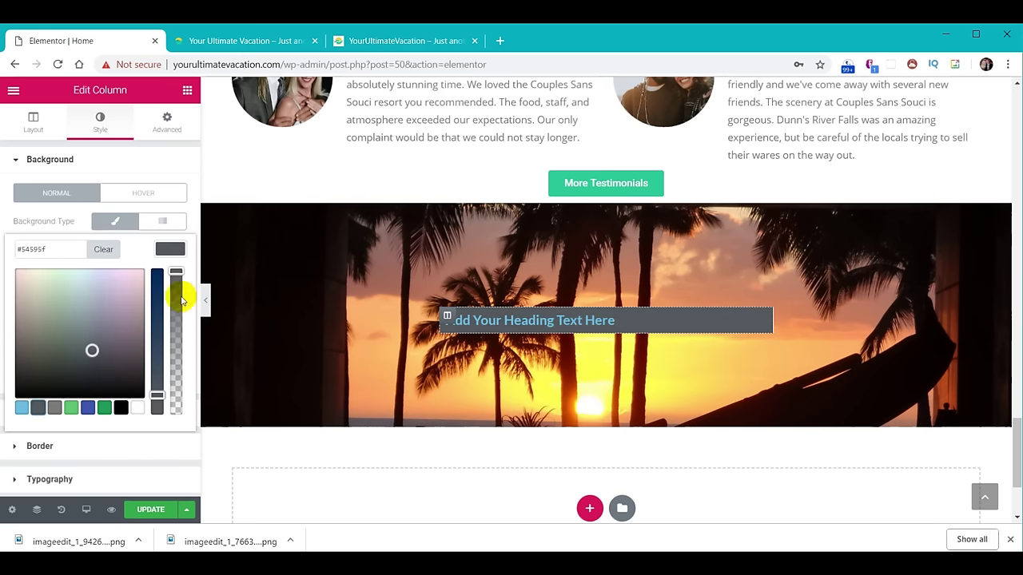
{"action": "left_click_drag", "start_coordinate": [176, 275], "coordinate": [177, 342]}
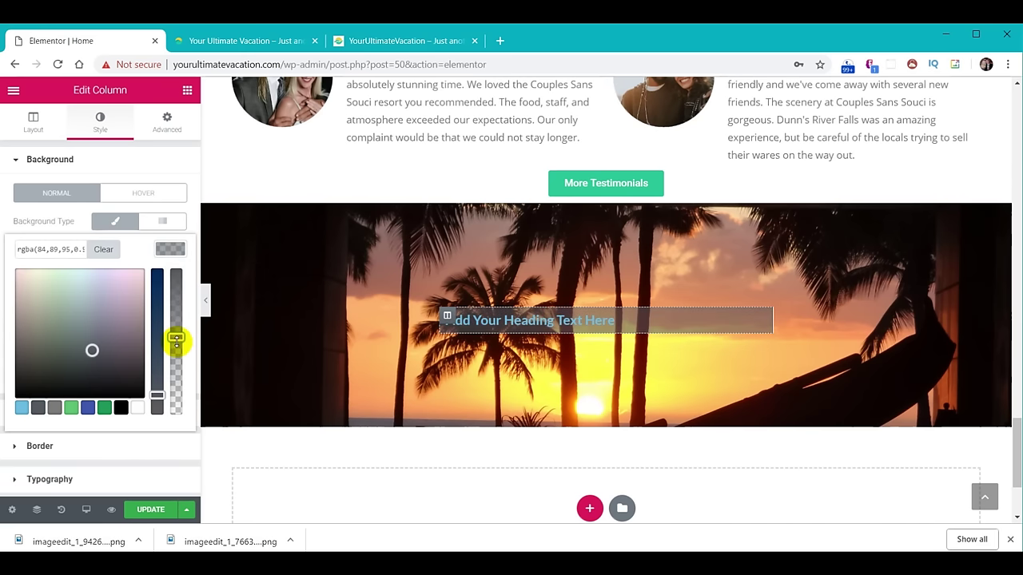
Round the column's corners with a 12 px border radius.
{"action": "left_click", "coordinate": [39, 447]}
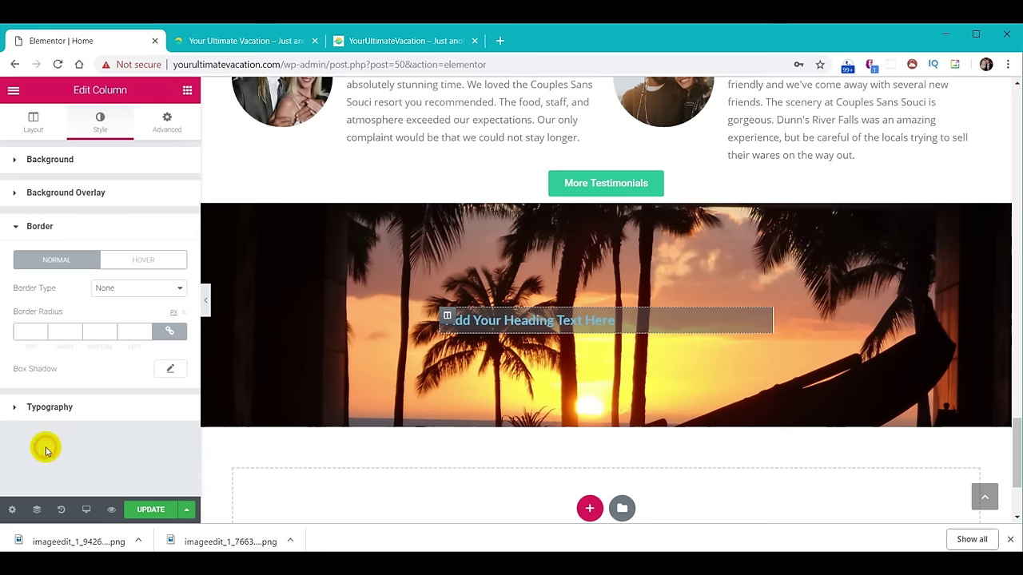
{"action": "left_click", "coordinate": [29, 330]}
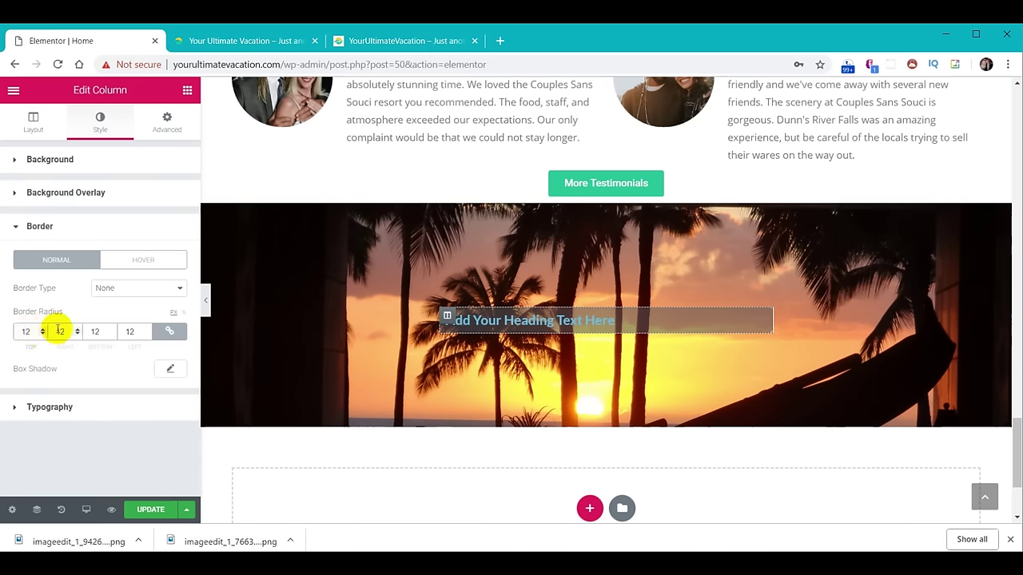
{"action": "left_click", "coordinate": [276, 457]}
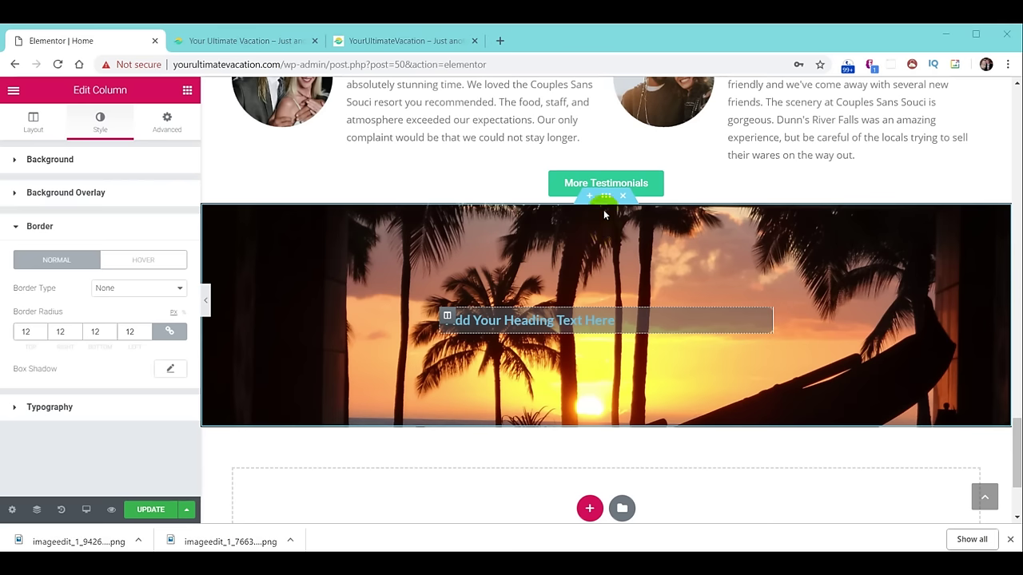
{"action": "left_click", "coordinate": [606, 200]}
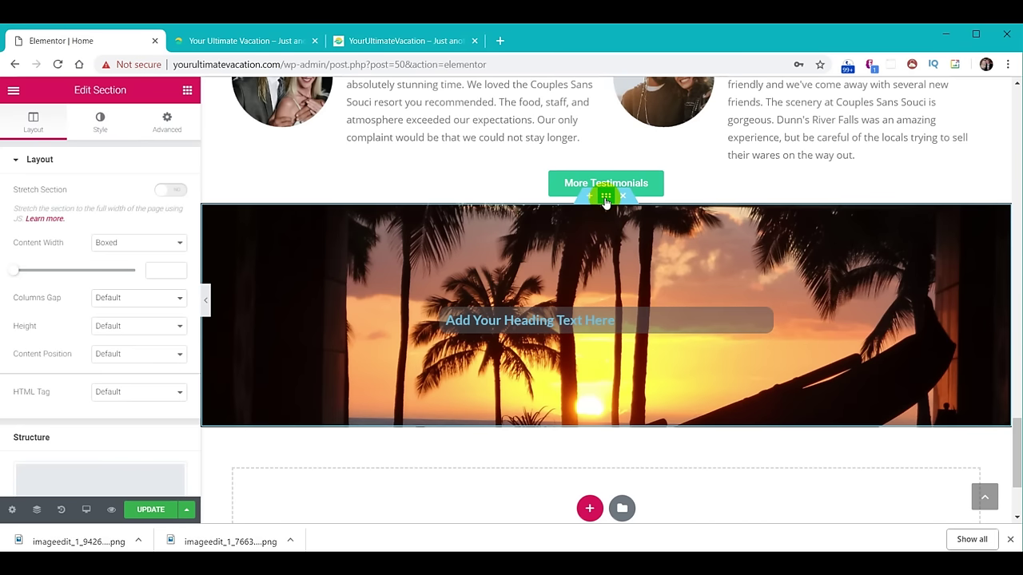
Set the section's top shape divider to Waves Brush with height 60.
{"action": "left_click", "coordinate": [99, 121]}
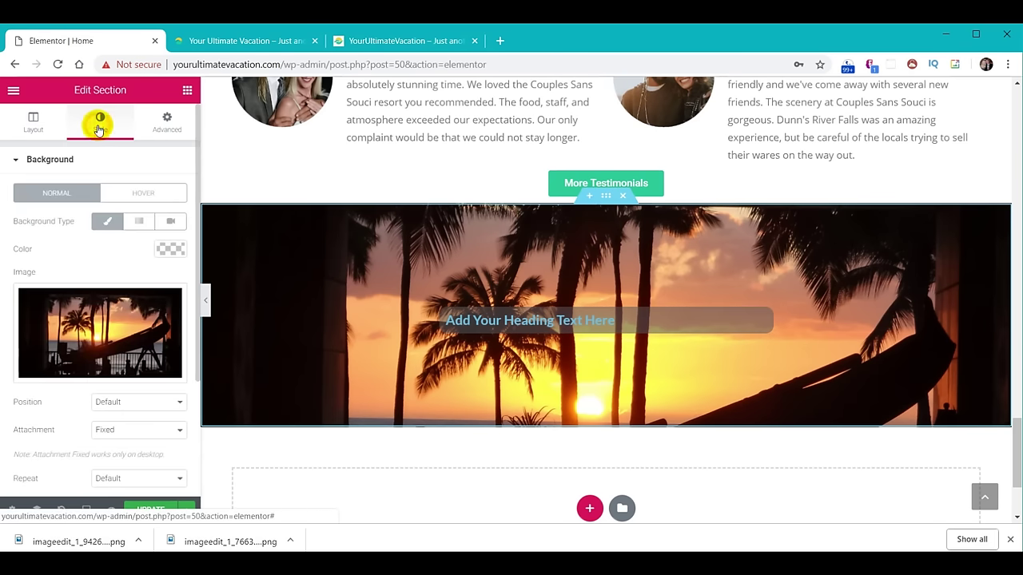
{"action": "scroll", "coordinate": [115, 351], "scroll_direction": "down", "scroll_amount": 2}
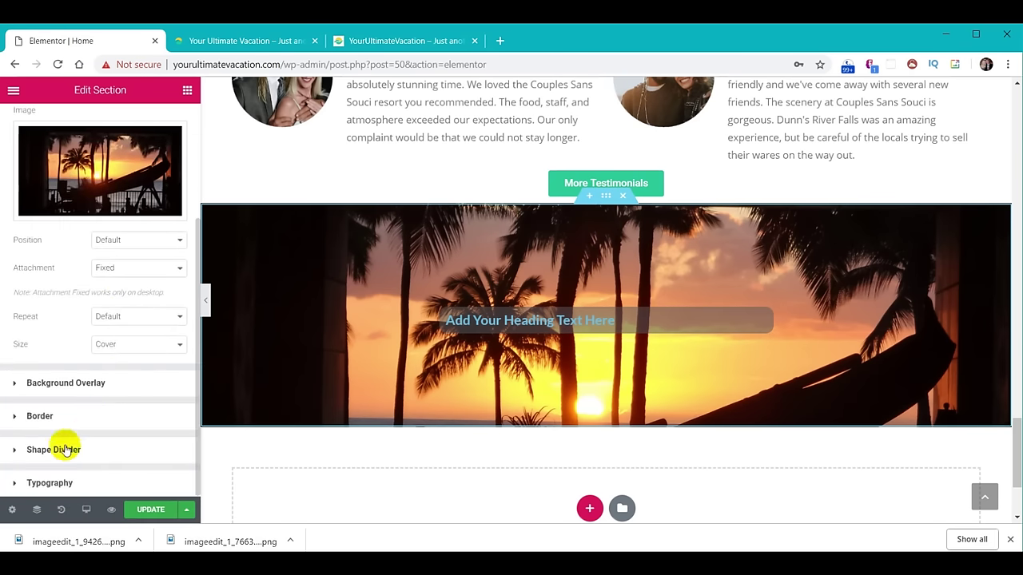
{"action": "left_click", "coordinate": [53, 450]}
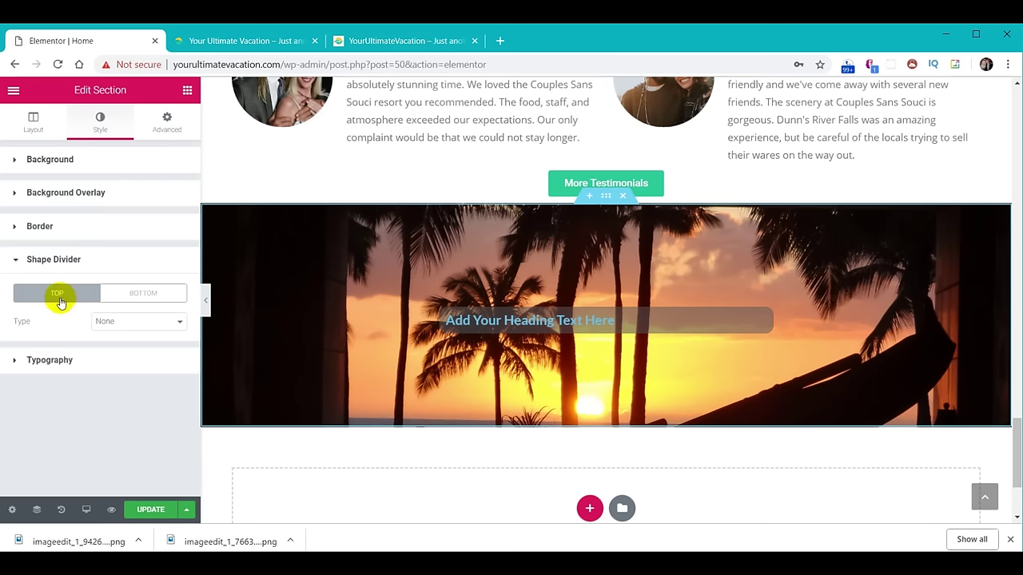
{"action": "left_click", "coordinate": [135, 322]}
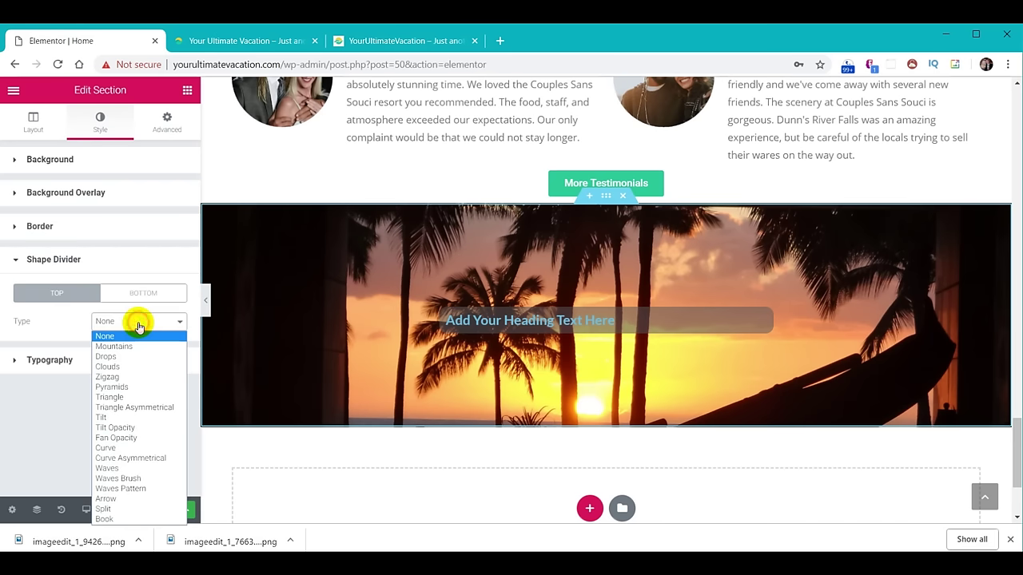
{"action": "left_click", "coordinate": [128, 478]}
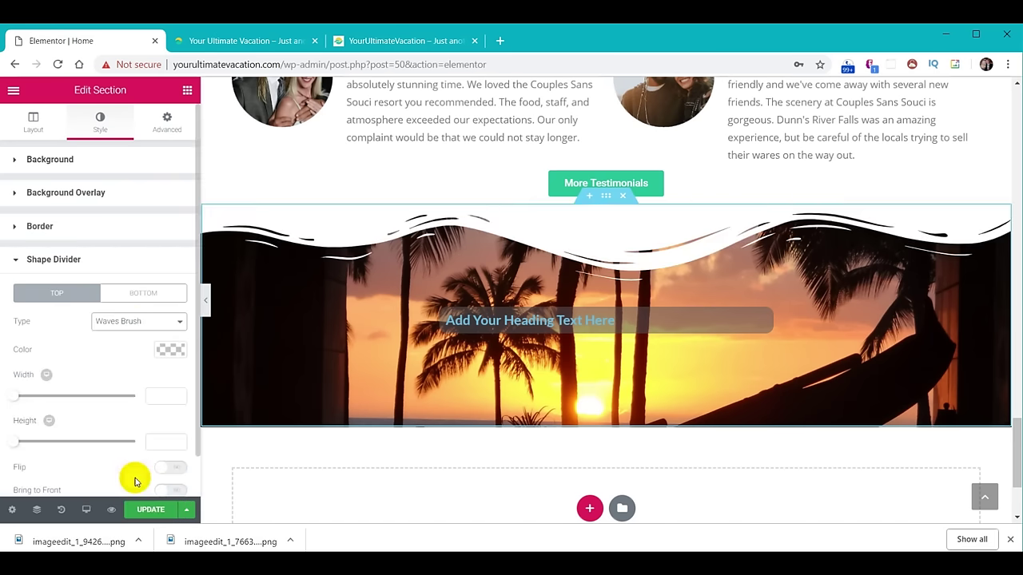
{"action": "left_click", "coordinate": [163, 351]}
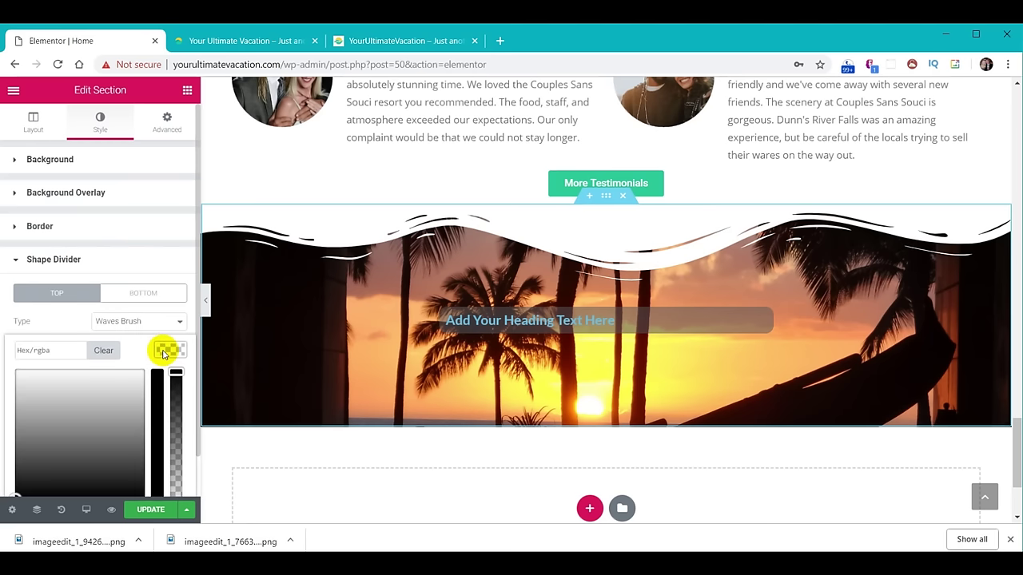
{"action": "left_click", "coordinate": [163, 352]}
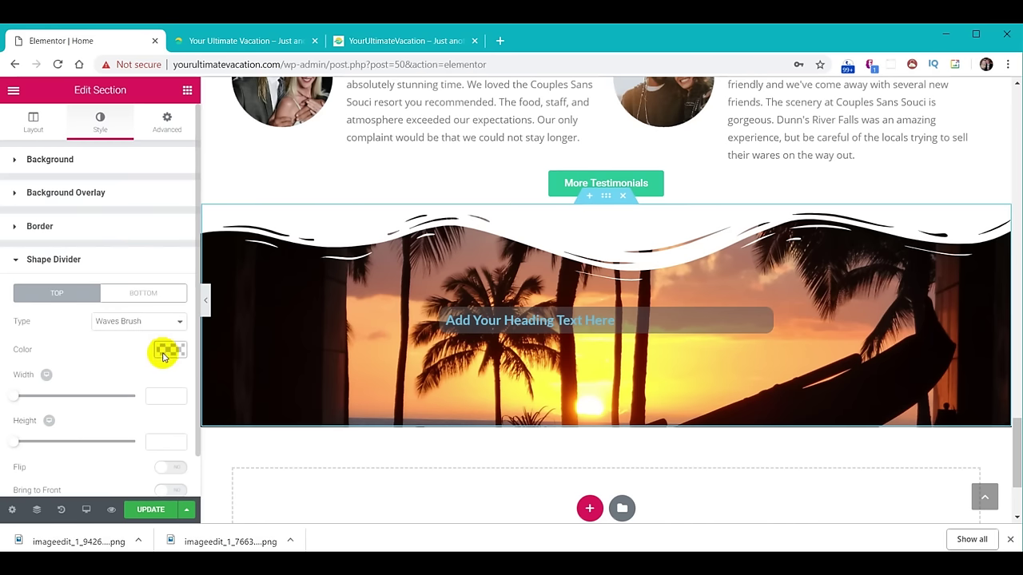
{"action": "type", "text": "60"}
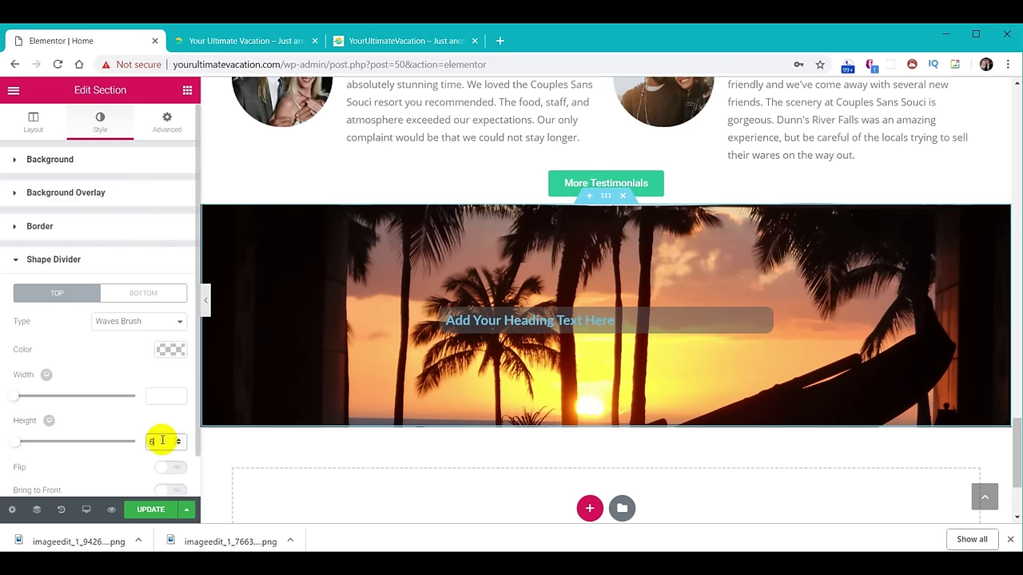
Set the bottom shape divider to a dark grey Waves Brush with height 60.
{"action": "left_click", "coordinate": [149, 294]}
{"action": "left_click", "coordinate": [148, 320]}
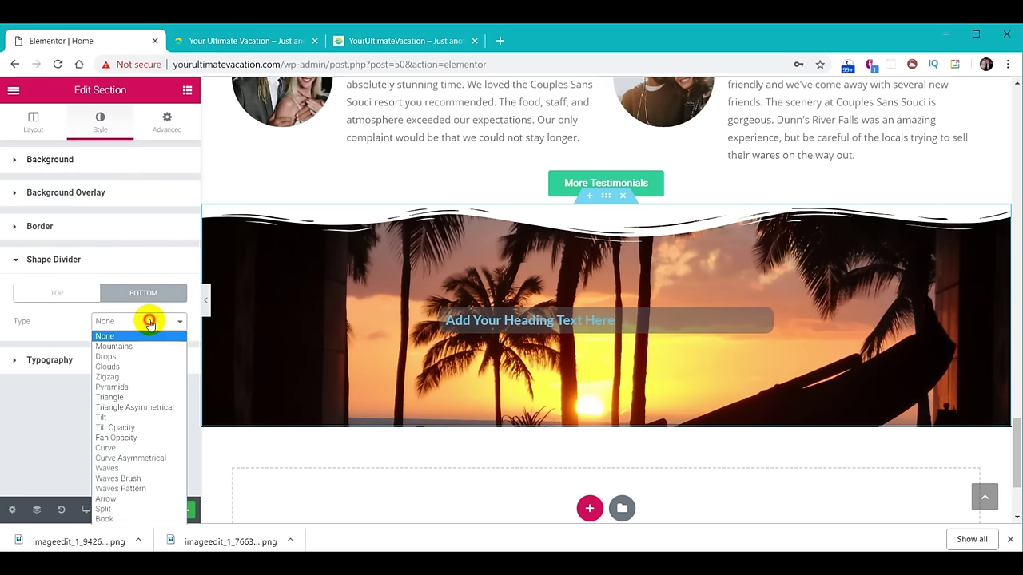
{"action": "left_click", "coordinate": [136, 477]}
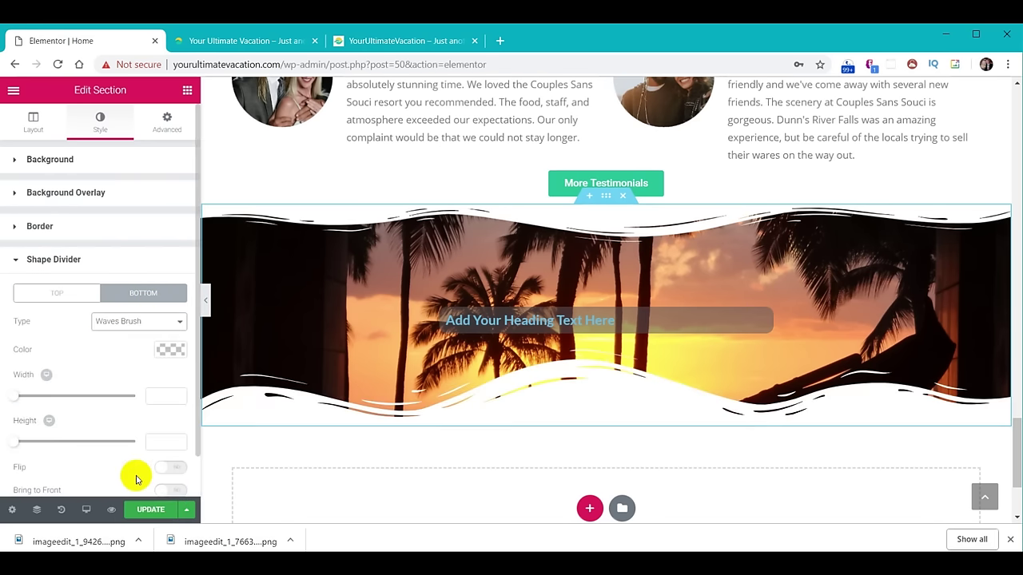
{"action": "left_click", "coordinate": [166, 349]}
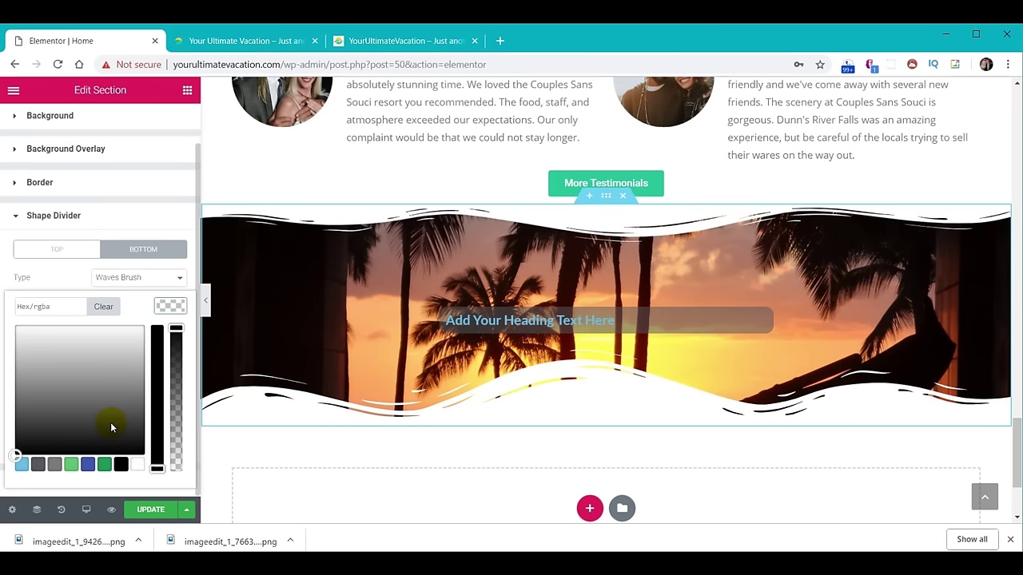
{"action": "left_click", "coordinate": [111, 427]}
{"action": "left_click", "coordinate": [171, 306]}
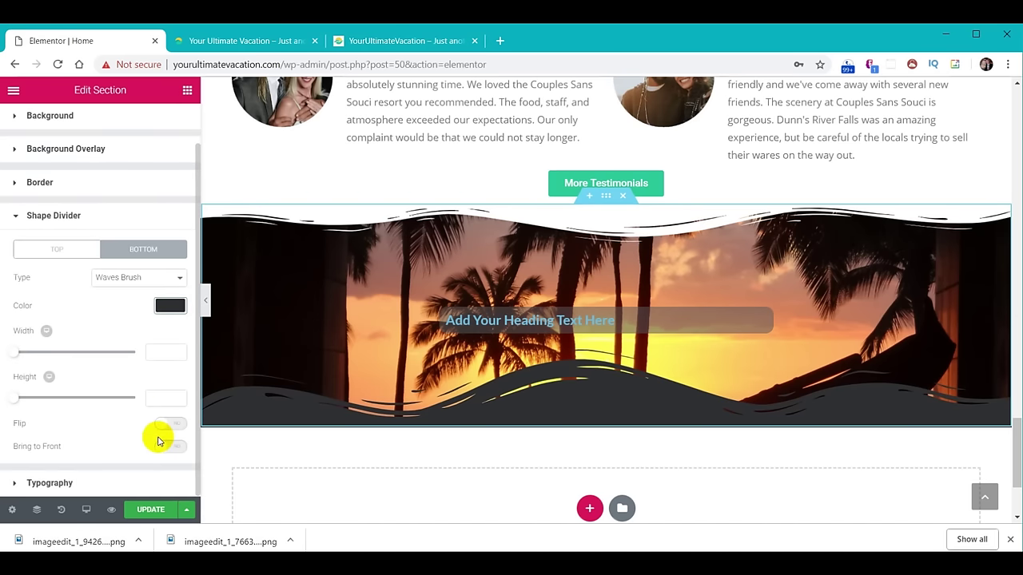
{"action": "type", "text": "60"}
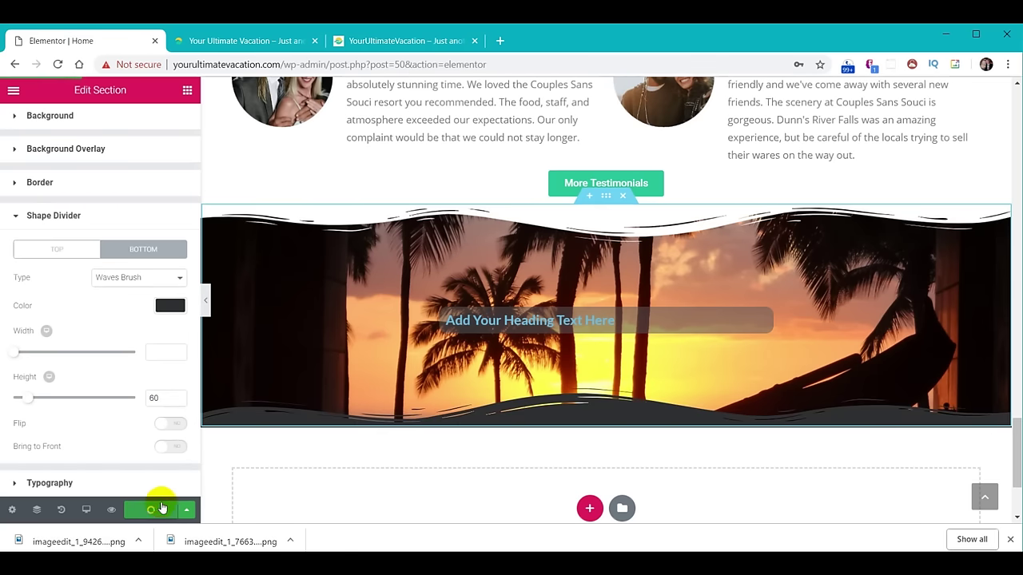
Reload the live homepage, scroll to the sunset section's dividers, then return to Elementor.
{"action": "left_click", "coordinate": [248, 43]}
{"action": "left_click", "coordinate": [57, 64]}
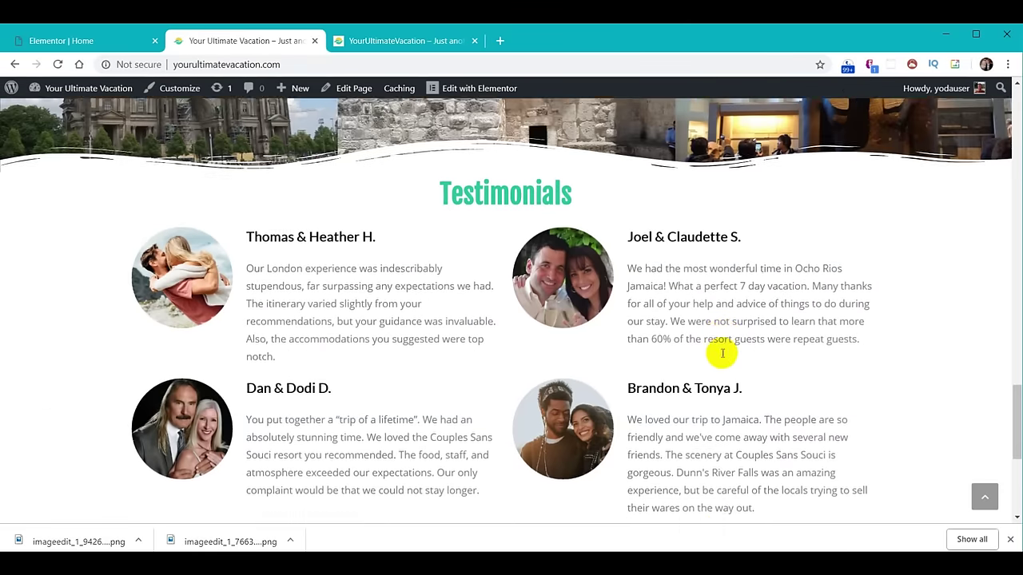
{"action": "scroll", "coordinate": [716, 359], "scroll_direction": "down", "scroll_amount": 2}
{"action": "scroll", "coordinate": [715, 356], "scroll_direction": "down", "scroll_amount": 1}
{"action": "scroll", "coordinate": [828, 284], "scroll_direction": "down", "scroll_amount": 1}
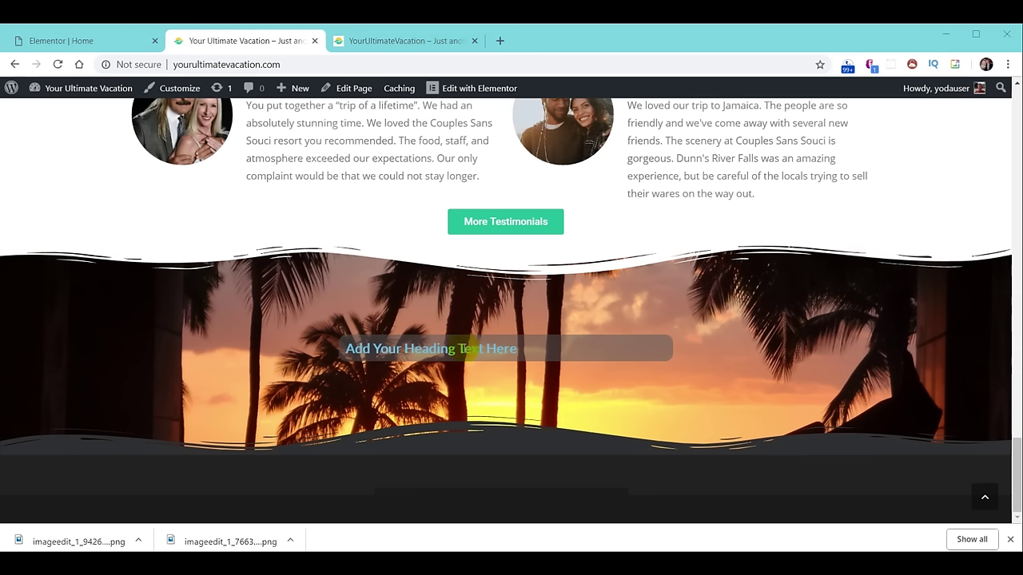
{"action": "left_click", "coordinate": [68, 42]}
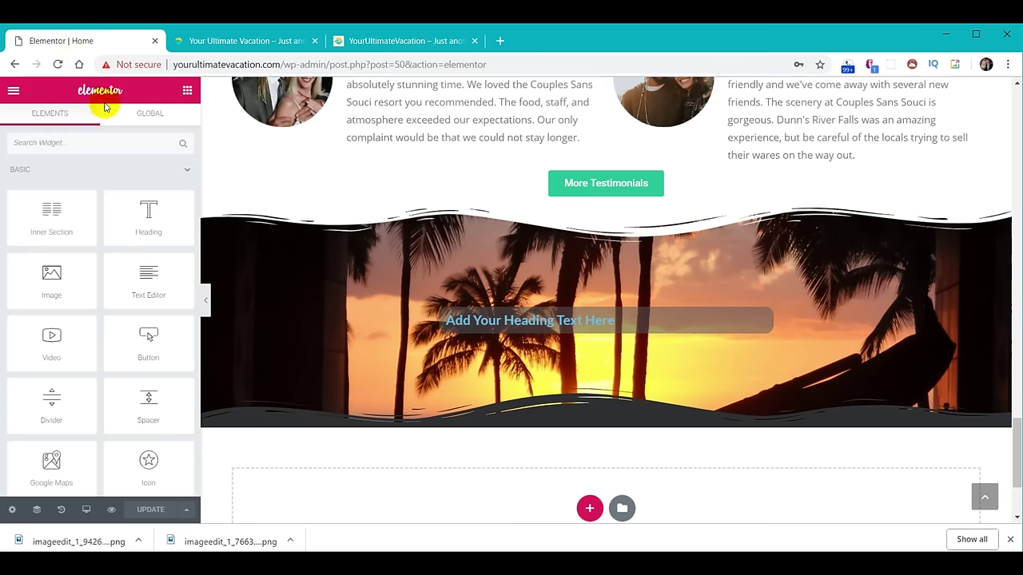
Exit Elementor to the WordPress dashboard and open the Contact Form 7 forms list.
{"action": "left_click", "coordinate": [13, 92]}
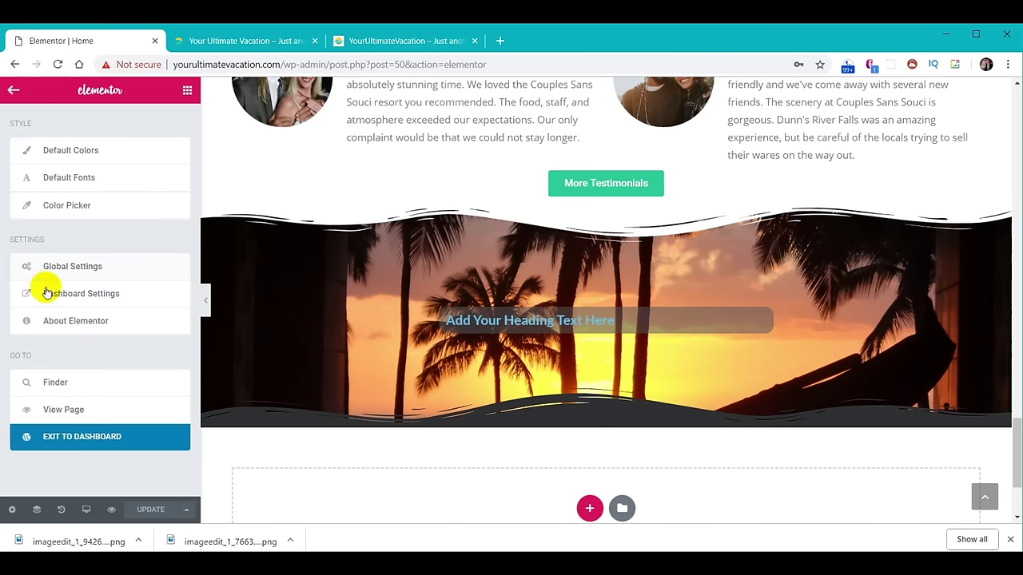
{"action": "left_click", "coordinate": [81, 444]}
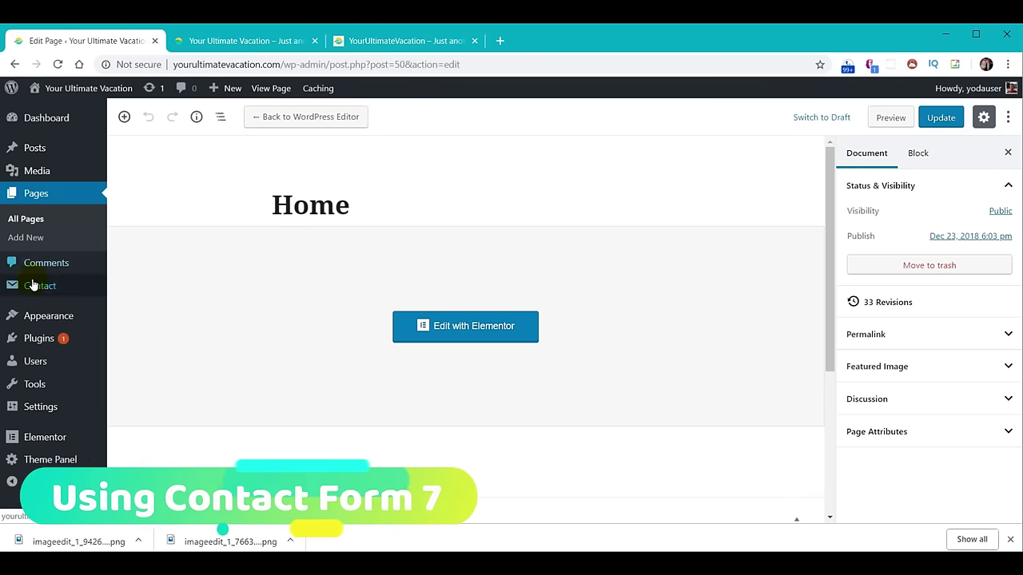
{"action": "mouse_move", "coordinate": [32, 288]}
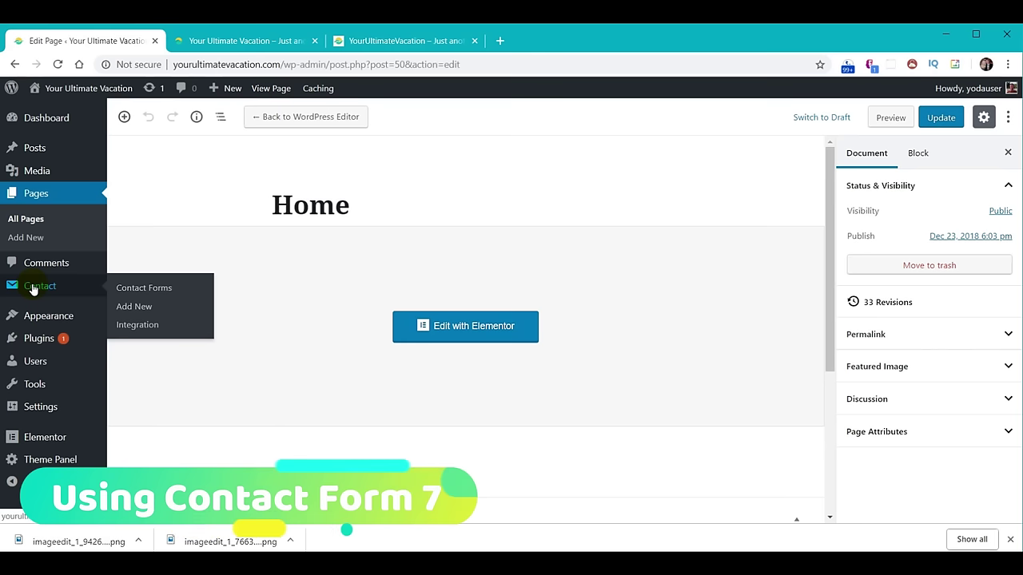
{"action": "left_click", "coordinate": [36, 287]}
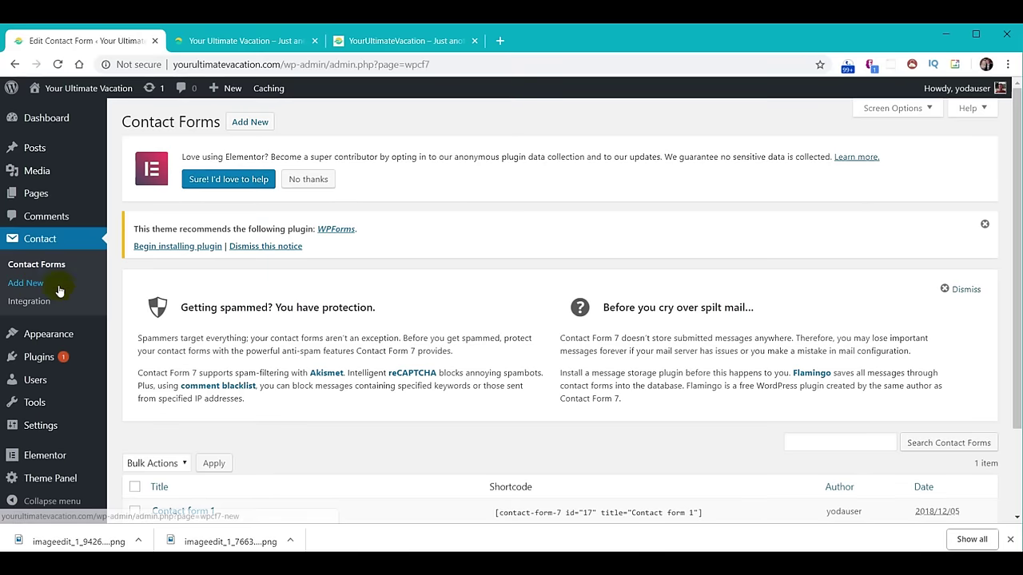
Retitle 'Contact form 1' as 'Contact Us' and save the form.
{"action": "scroll", "coordinate": [58, 291], "scroll_direction": "down", "scroll_amount": 3}
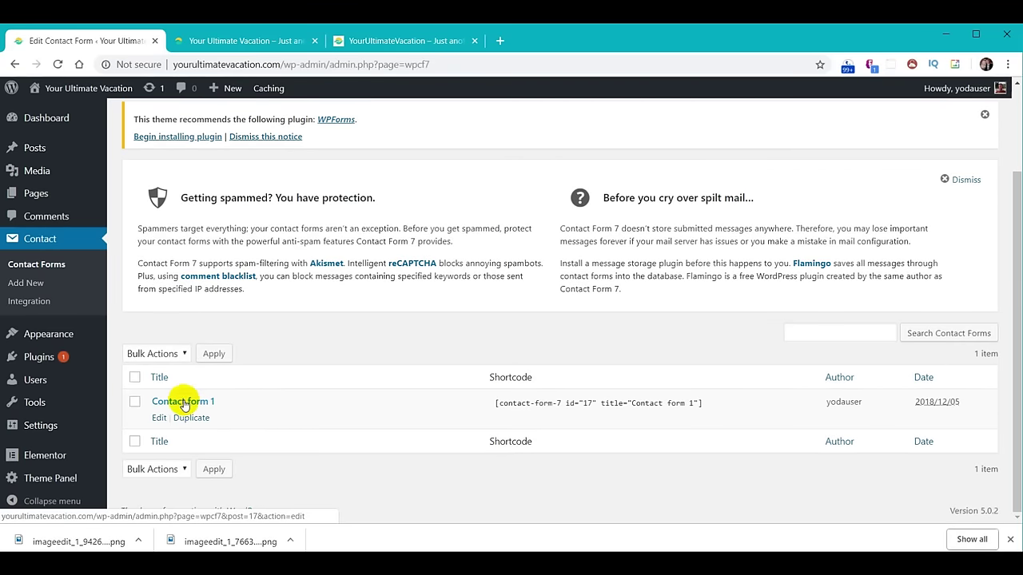
{"action": "left_click", "coordinate": [183, 402]}
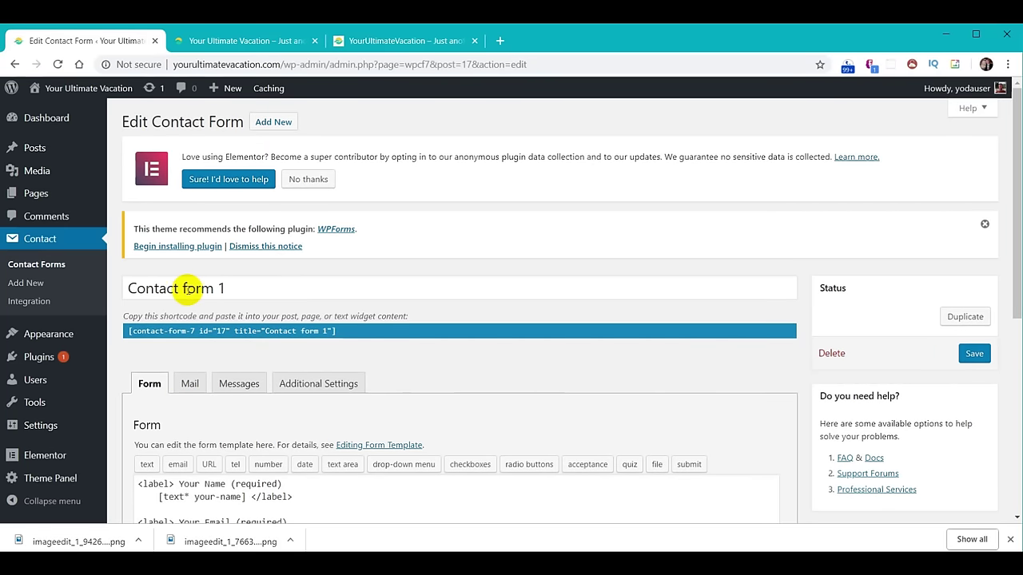
{"action": "left_click_drag", "start_coordinate": [183, 289], "coordinate": [261, 287]}
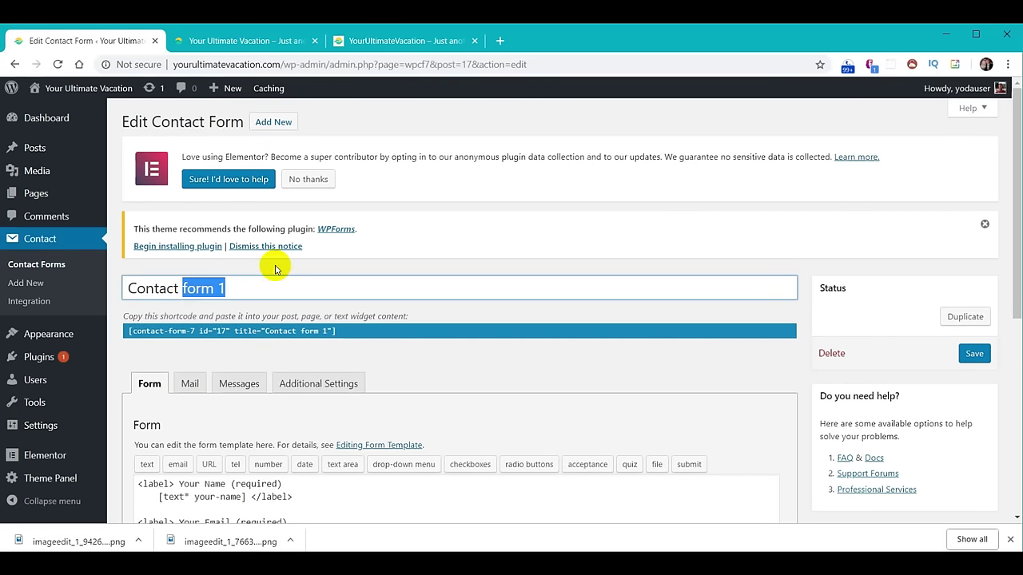
{"action": "type", "text": "Us"}
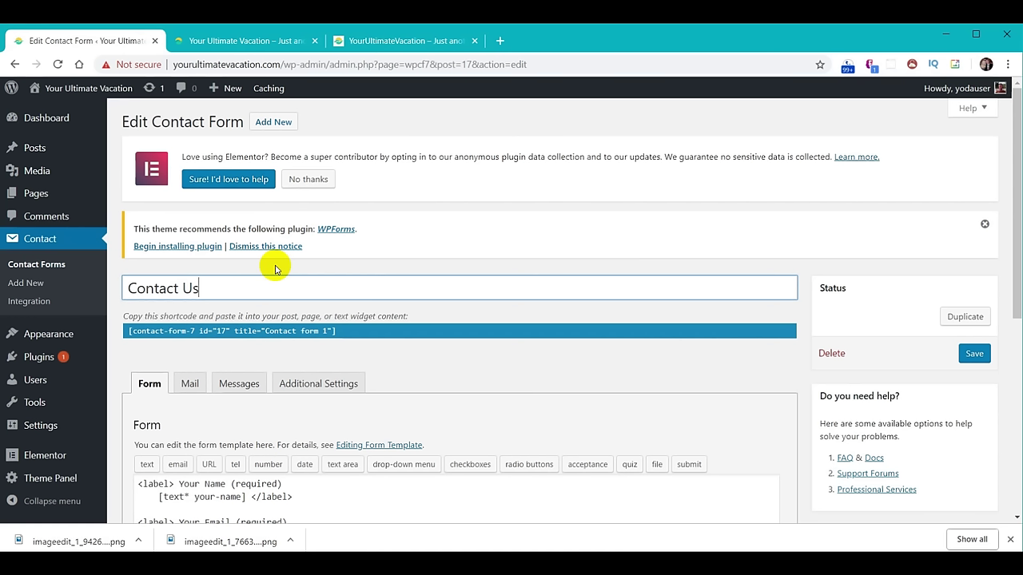
{"action": "left_click", "coordinate": [973, 357]}
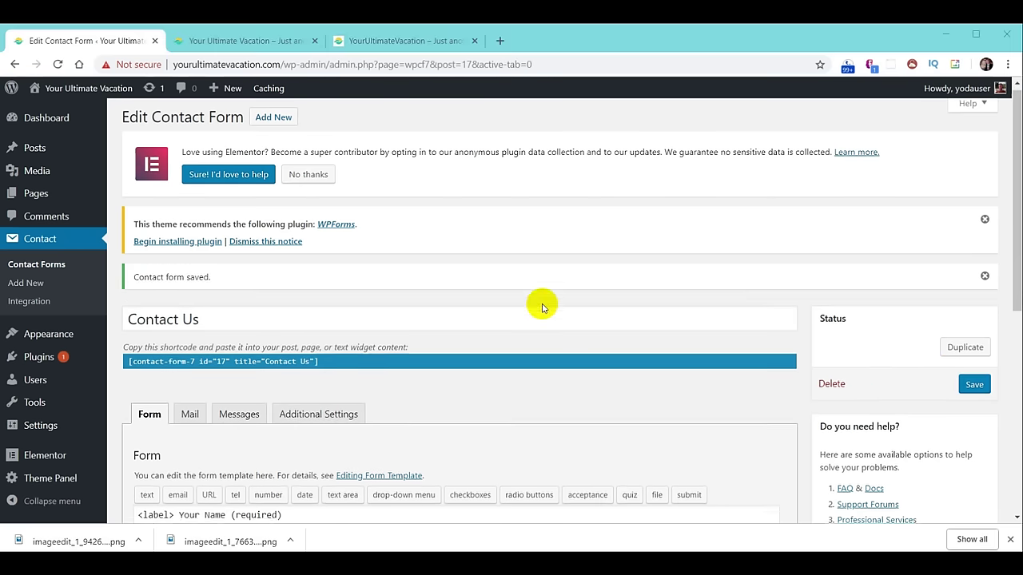
{"action": "scroll", "coordinate": [541, 308], "scroll_direction": "down", "scroll_amount": 3}
{"action": "scroll", "coordinate": [542, 308], "scroll_direction": "down", "scroll_amount": 1}
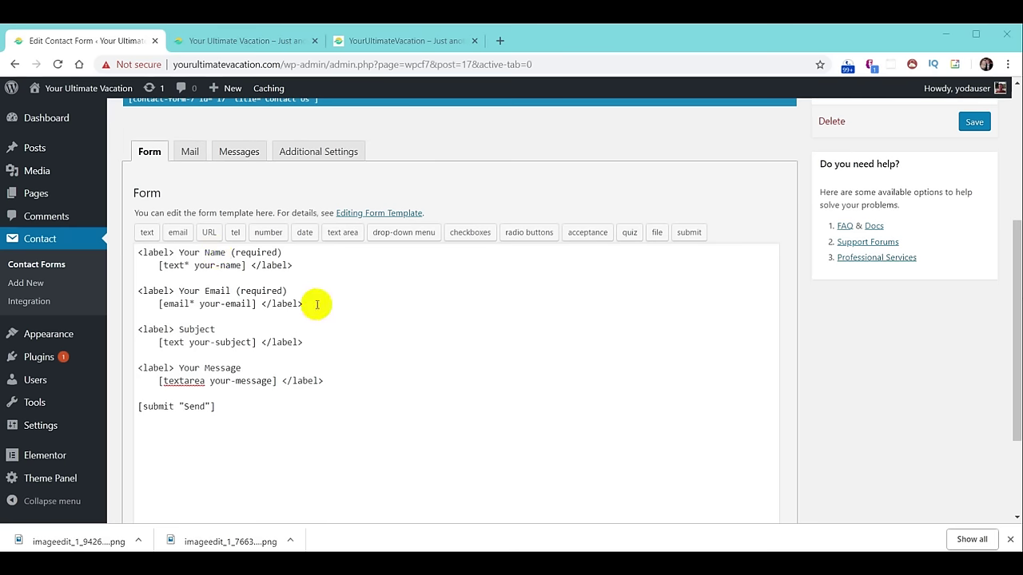
Insert a [tel tel-764] telephone tag on new lines below the email field.
{"action": "left_click", "coordinate": [317, 304]}
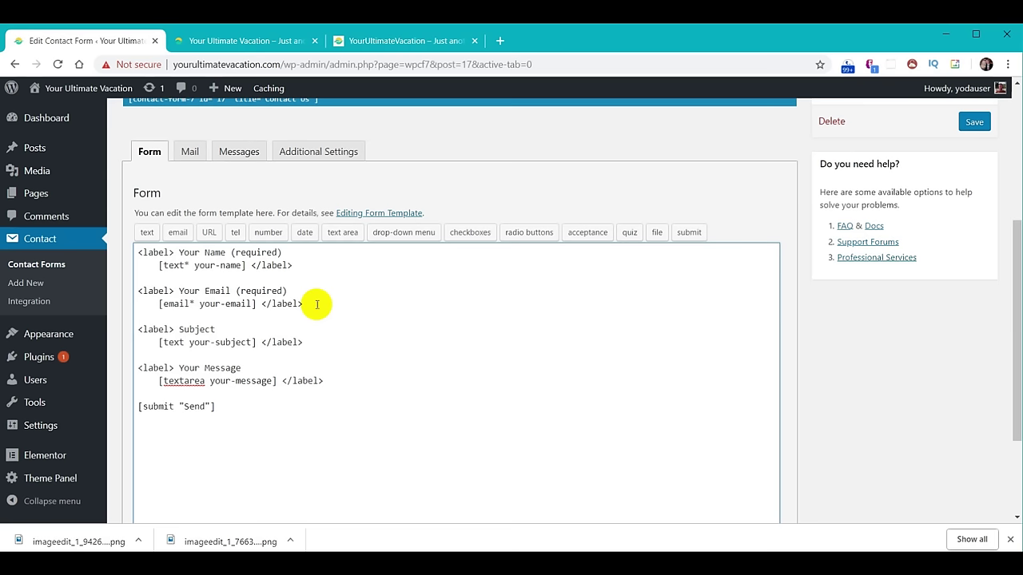
{"action": "key", "text": "Return"}
{"action": "key", "text": "Return"}
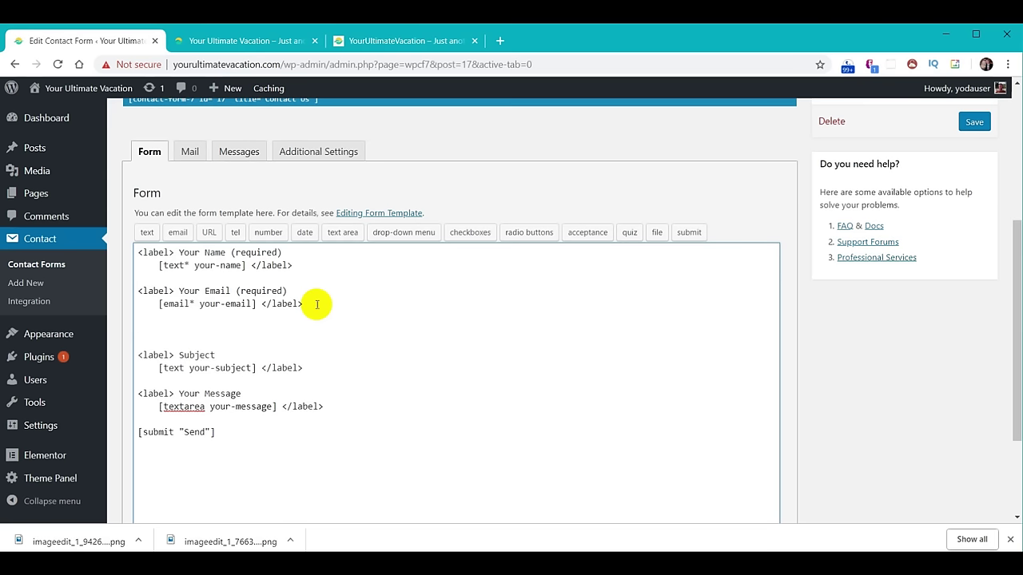
{"action": "left_click", "coordinate": [235, 232]}
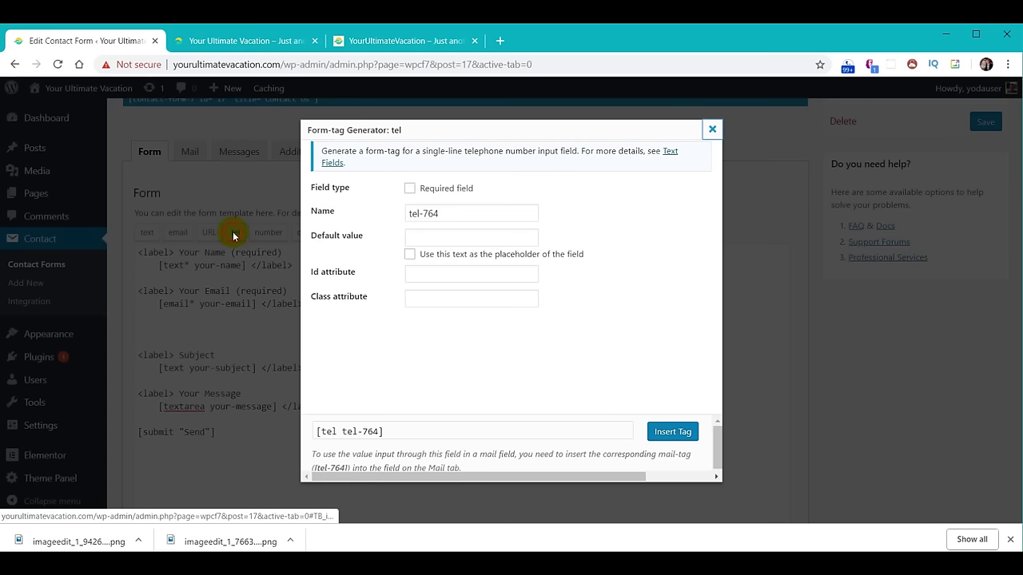
{"action": "left_click", "coordinate": [674, 433]}
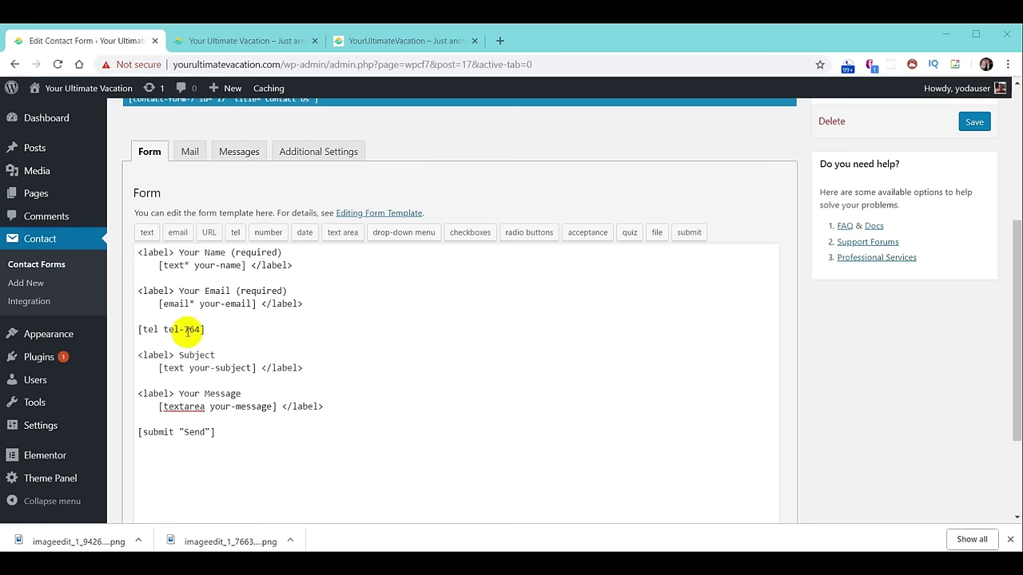
Duplicate the Your Email (required) label block and swap its email tag for [tel tel-764].
{"action": "left_click_drag", "start_coordinate": [137, 290], "coordinate": [328, 299]}
{"action": "key", "text": "ctrl+c"}
{"action": "key", "text": "Down"}
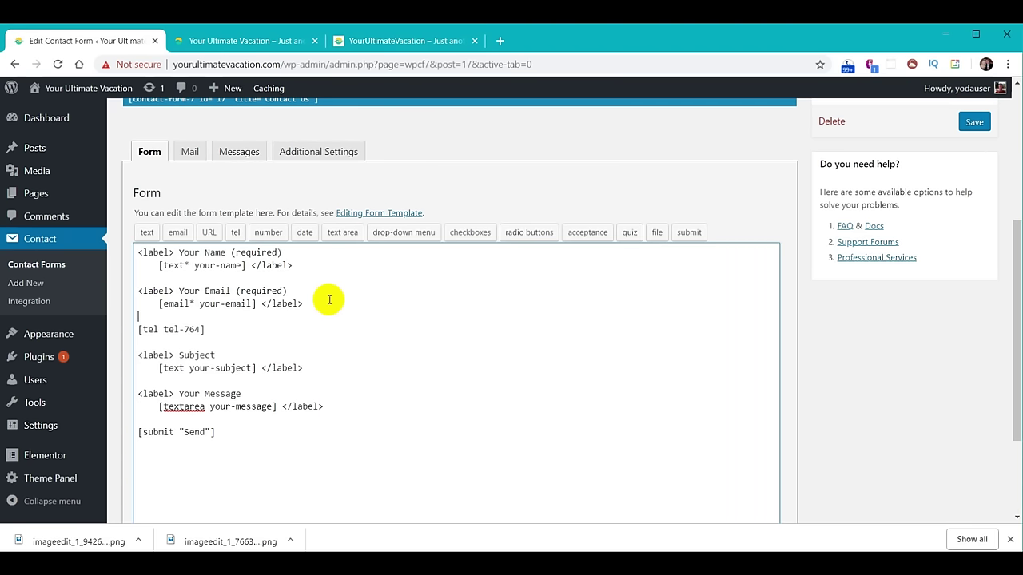
{"action": "key", "text": "ctrl+v"}
{"action": "key", "text": "Return"}
{"action": "key", "text": "Return"}
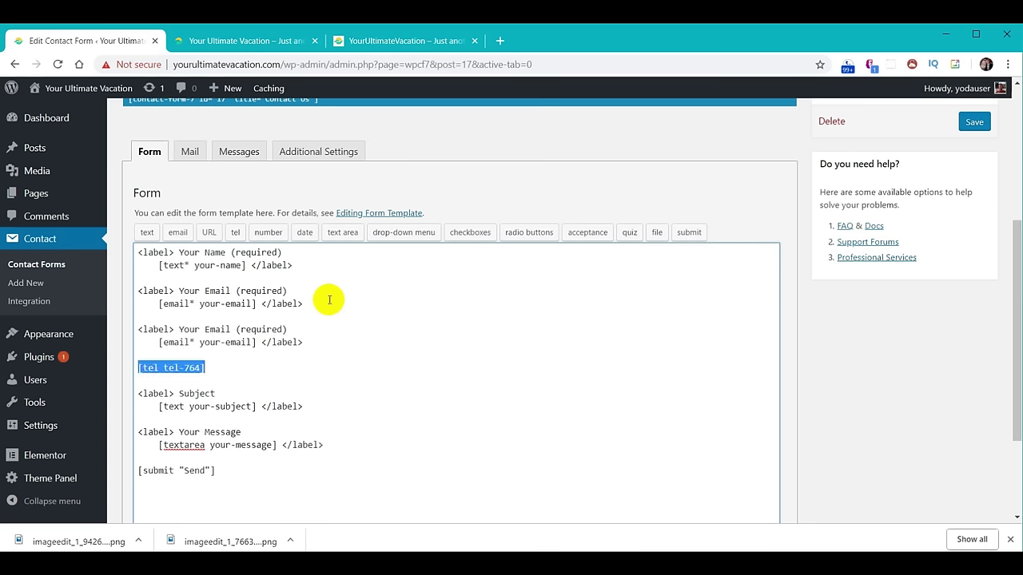
{"action": "key", "text": "BackSpace"}
{"action": "key", "text": "BackSpace"}
{"action": "key", "text": "BackSpace"}
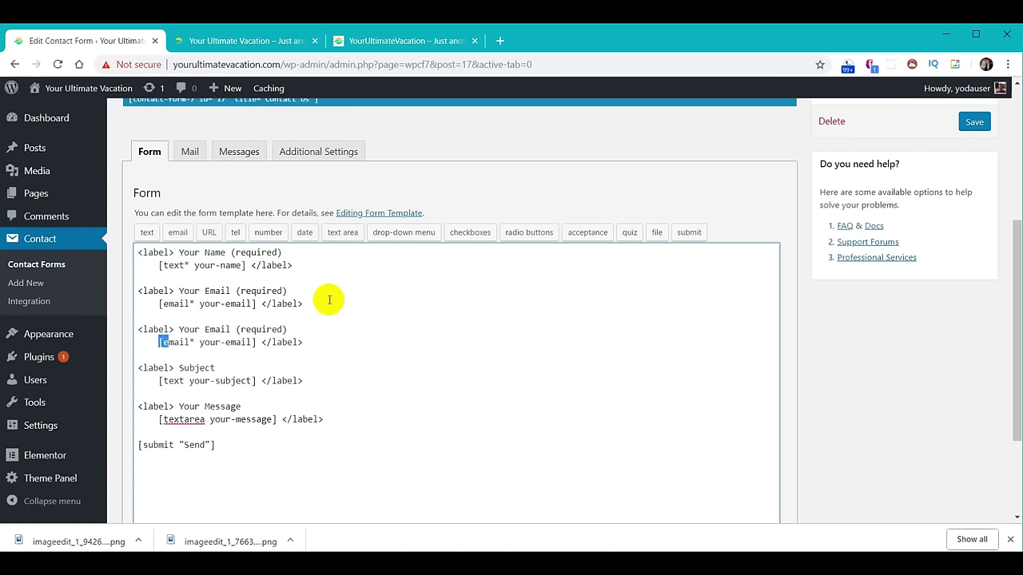
{"action": "key", "text": "shift+Right"}
{"action": "key", "text": "shift+Right"}
{"action": "key", "text": "shift+Right"}
{"action": "key", "text": "shift+Right"}
{"action": "key", "text": "shift+Right"}
{"action": "key", "text": "shift+Right"}
{"action": "key", "text": "shift+Right"}
{"action": "key", "text": "shift+Right"}
{"action": "key", "text": "shift+Right"}
{"action": "key", "text": "shift+Right"}
{"action": "key", "text": "shift+Right"}
{"action": "key", "text": "shift+Right"}
{"action": "key", "text": "shift+Right"}
{"action": "key", "text": "shift+Right"}
{"action": "key", "text": "shift+Right"}
{"action": "key", "text": "shift+Right"}
{"action": "key", "text": "shift+Right"}
{"action": "type", "text": "[tel tel-764]"}
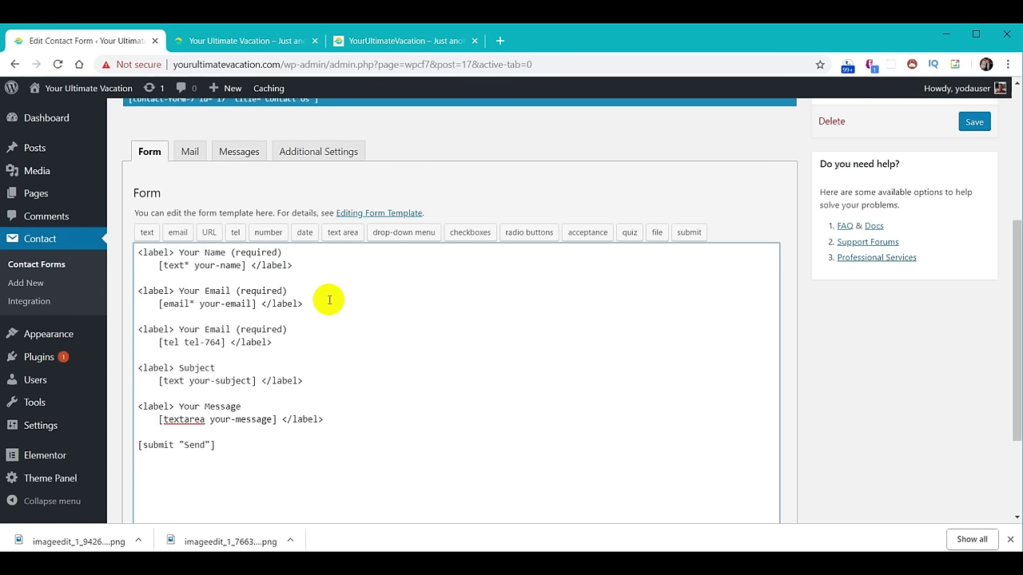
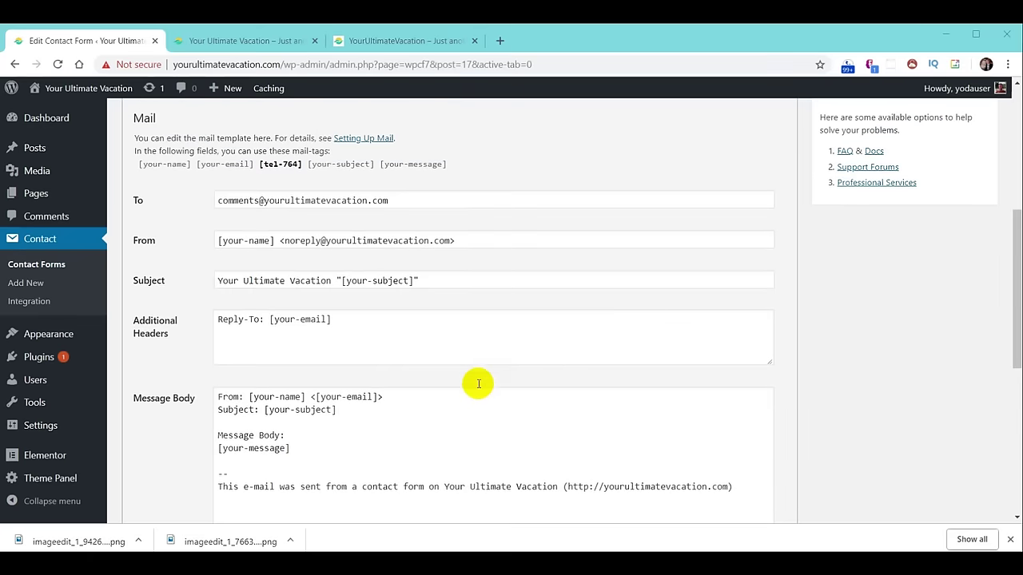
Select the [tel-764] phone mail-tag in the Contact Us form's Mail settings.
{"action": "left_click", "coordinate": [258, 174]}
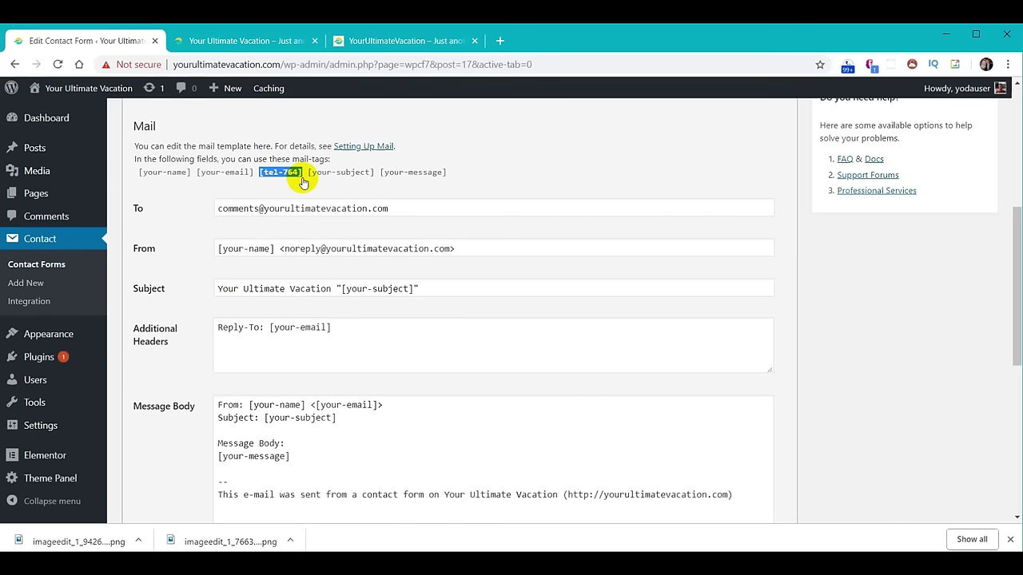
Add a 'Phone: [tel-764]' line below Subject in the Contact Us message body and save.
{"action": "scroll", "coordinate": [472, 245], "scroll_direction": "down", "scroll_amount": 2}
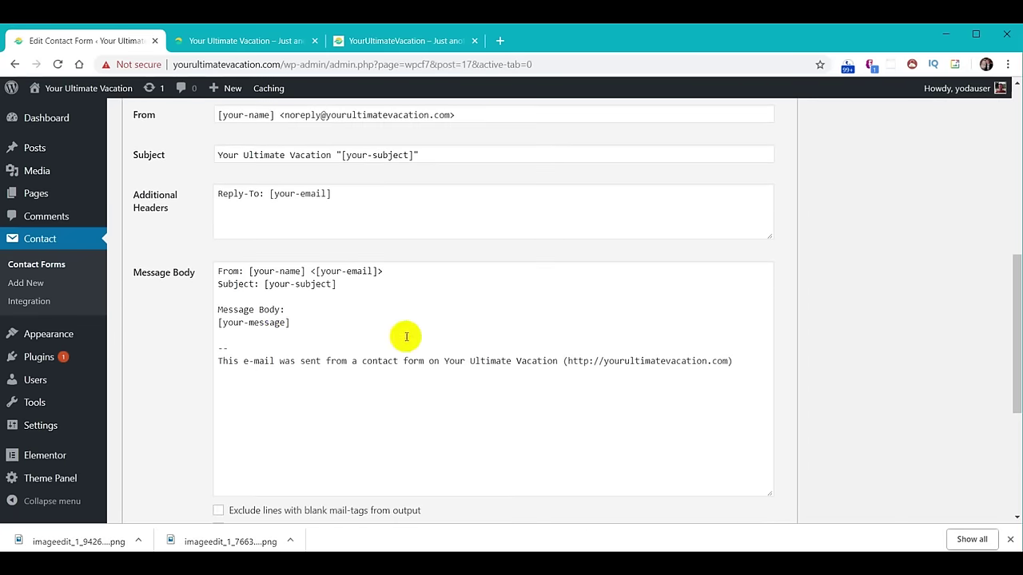
{"action": "left_click", "coordinate": [249, 293]}
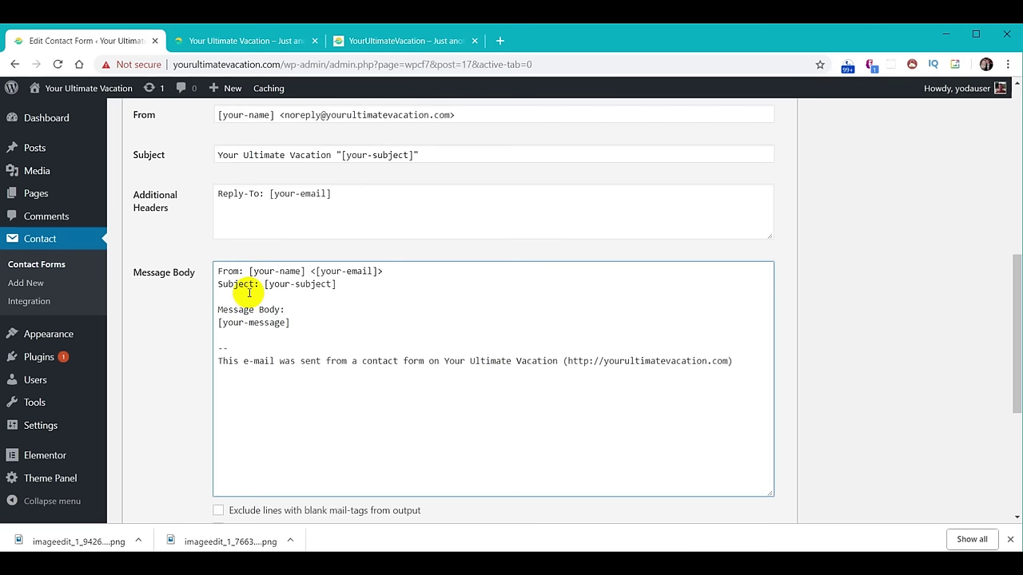
{"action": "key", "text": "Return"}
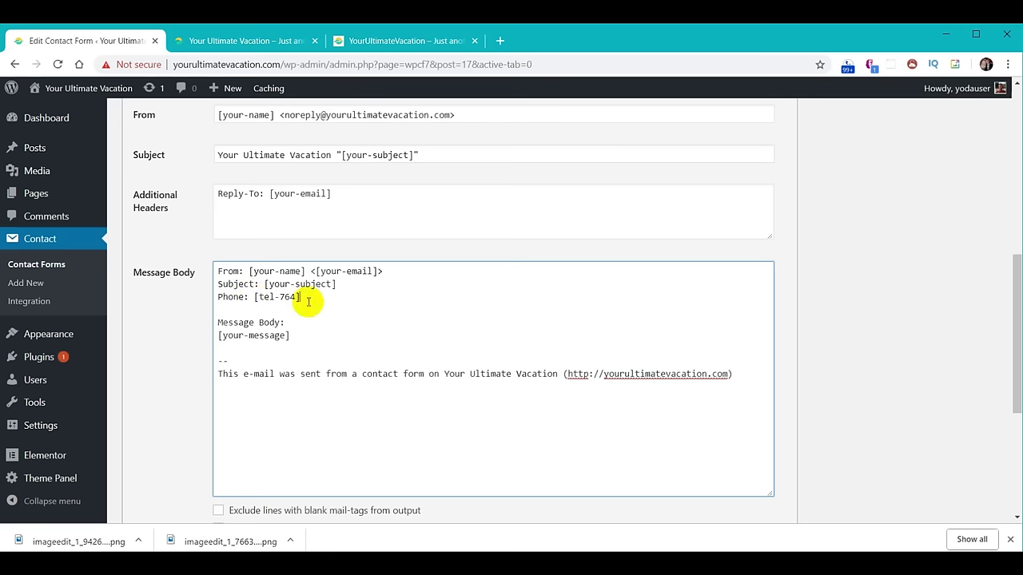
{"action": "scroll", "coordinate": [895, 392], "scroll_direction": "up", "scroll_amount": 3}
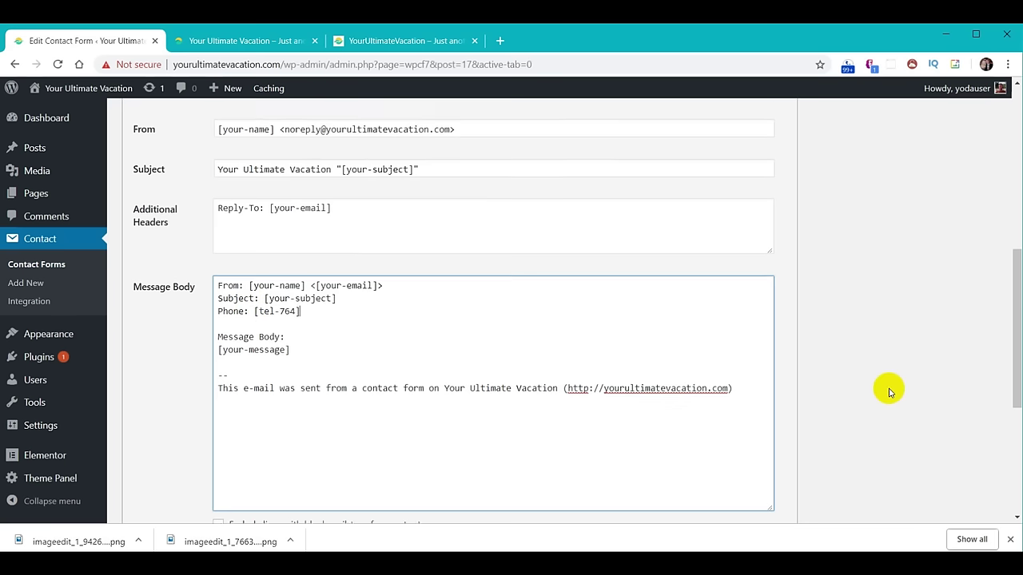
{"action": "left_click", "coordinate": [974, 189]}
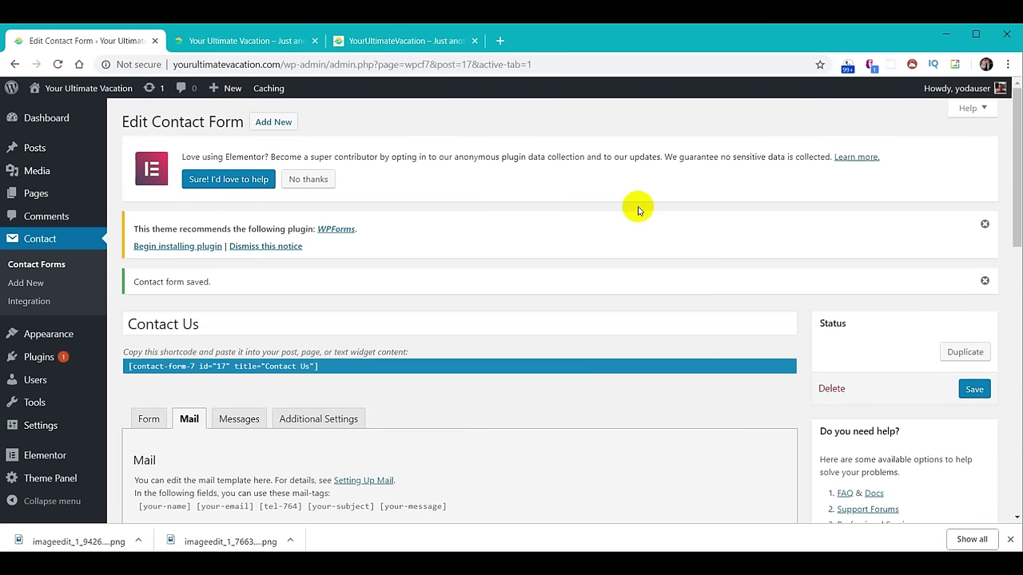
Duplicate the Contact Us form and retitle the copy 'Join Our Email'.
{"action": "left_click", "coordinate": [30, 240]}
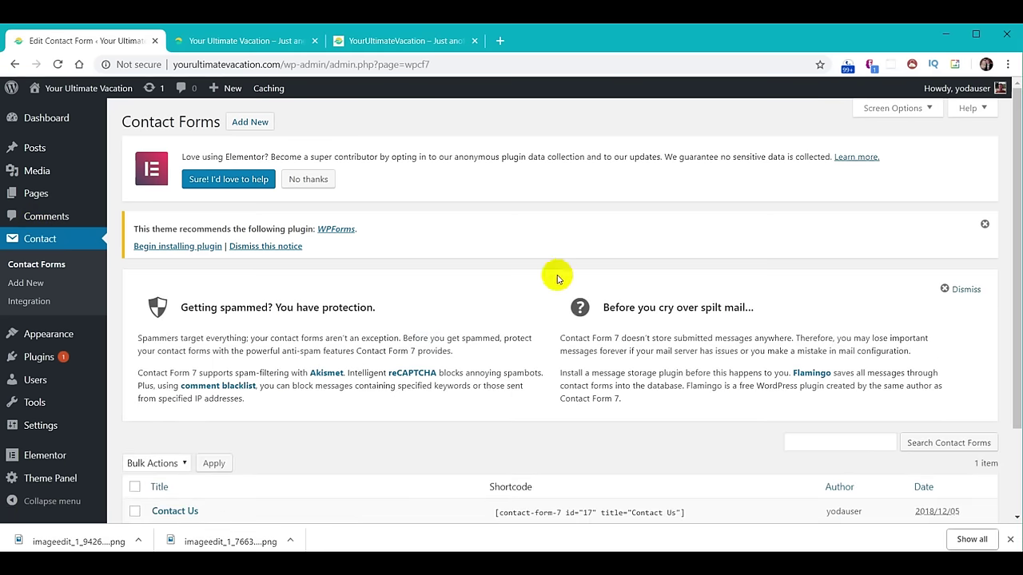
{"action": "scroll", "coordinate": [557, 278], "scroll_direction": "down", "scroll_amount": 2}
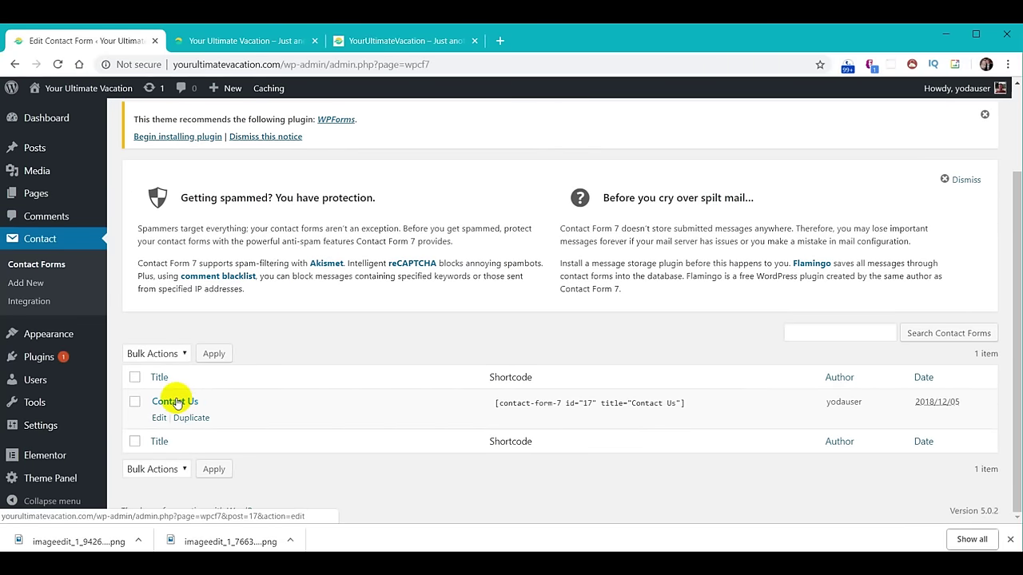
{"action": "left_click", "coordinate": [191, 418]}
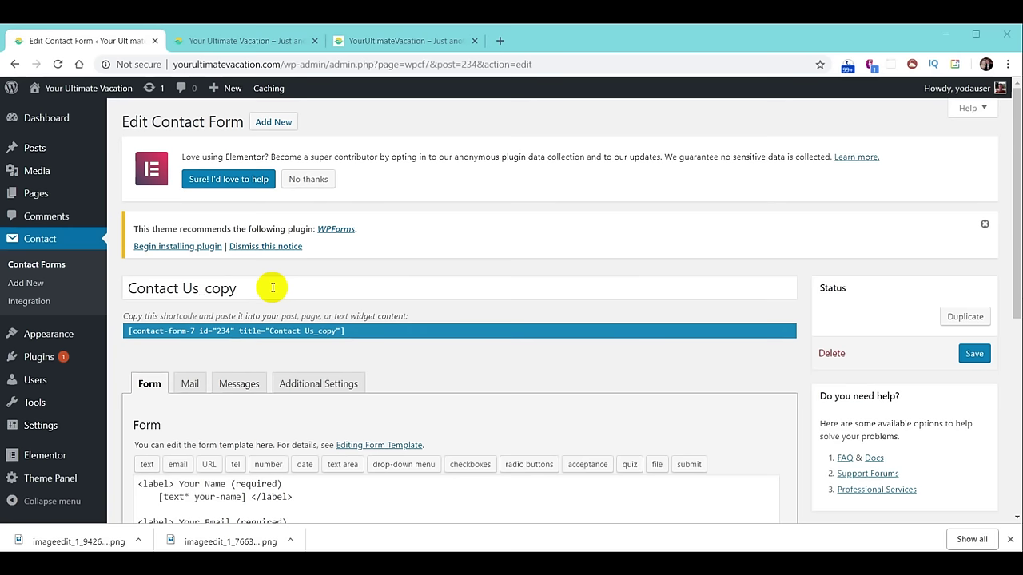
{"action": "triple_click", "coordinate": [271, 286]}
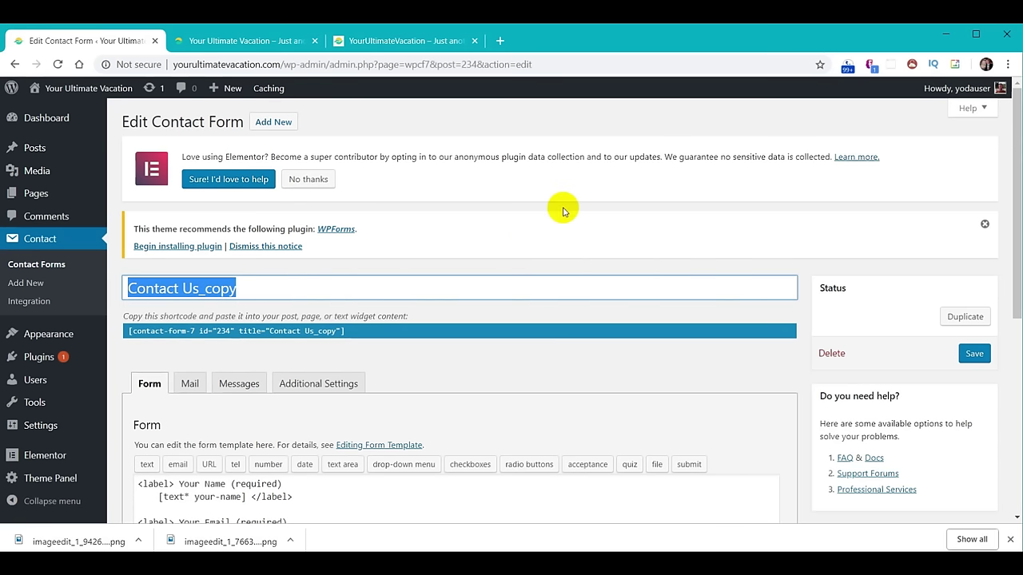
{"action": "type", "text": "Join Our Email"}
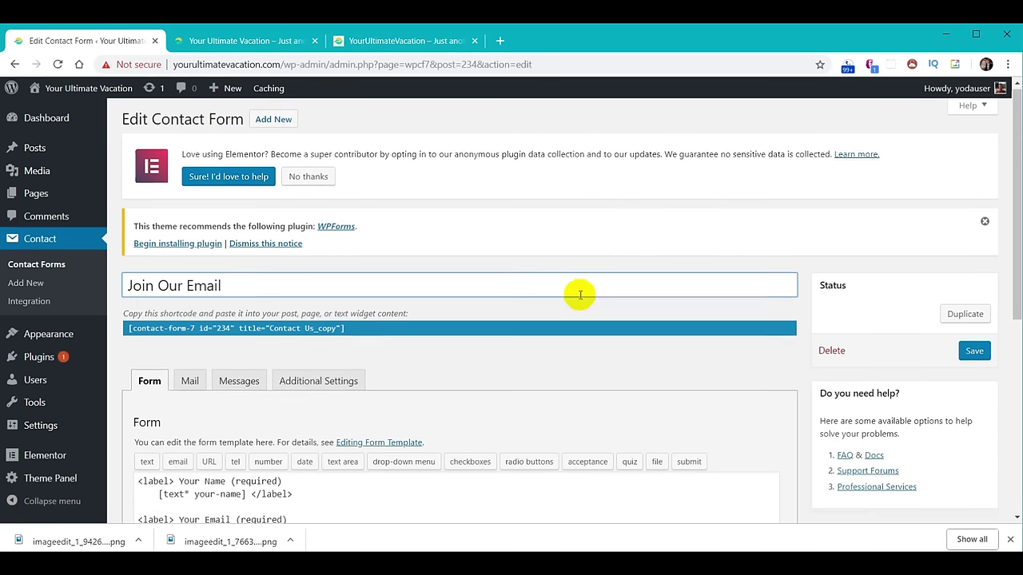
Delete the Phone, Subject and Message fields, leaving only name and email, and save.
{"action": "scroll", "coordinate": [580, 293], "scroll_direction": "down", "scroll_amount": 3}
{"action": "scroll", "coordinate": [580, 297], "scroll_direction": "down", "scroll_amount": 1}
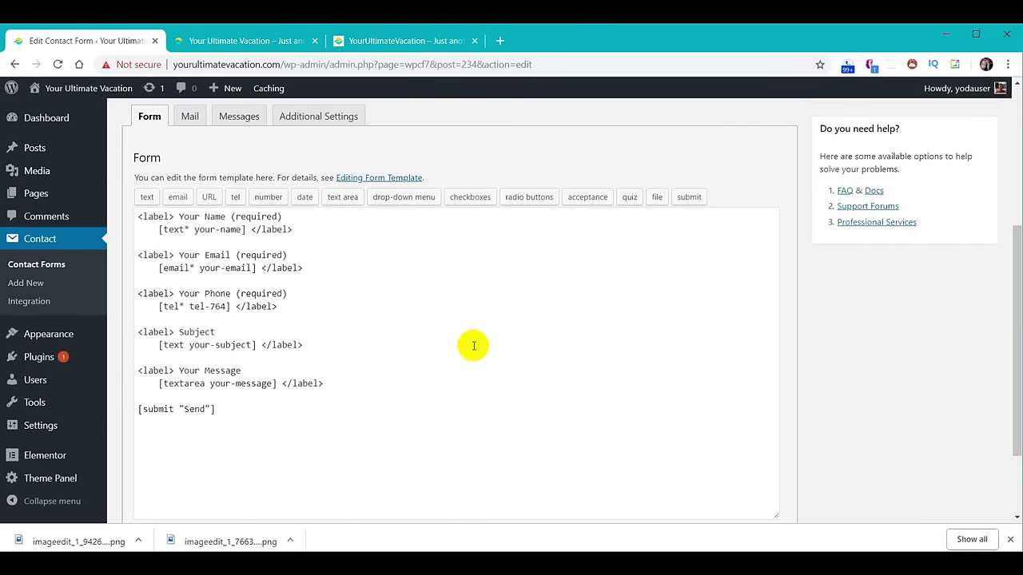
{"action": "left_click_drag", "start_coordinate": [366, 390], "coordinate": [102, 281]}
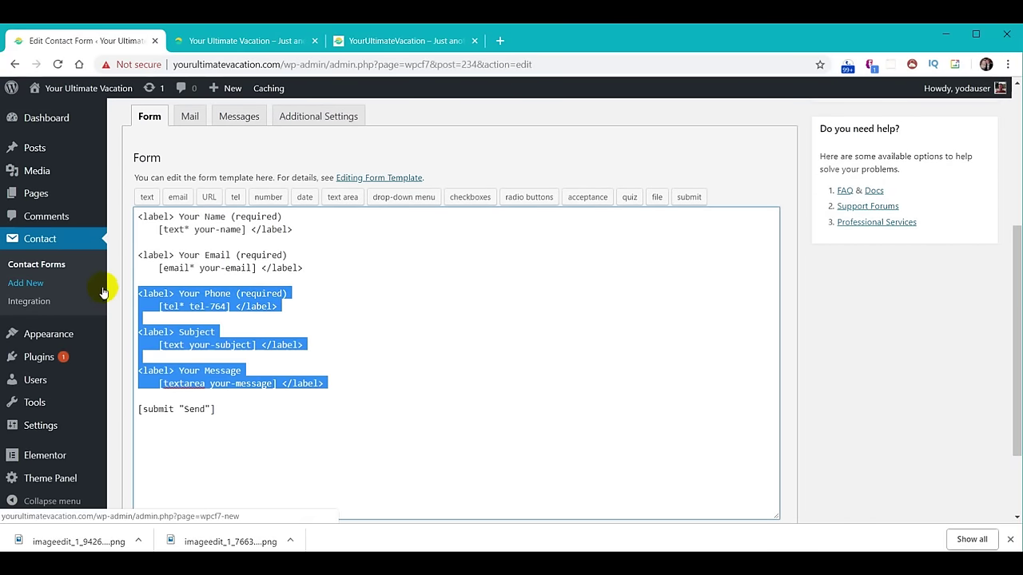
{"action": "key", "text": "Delete"}
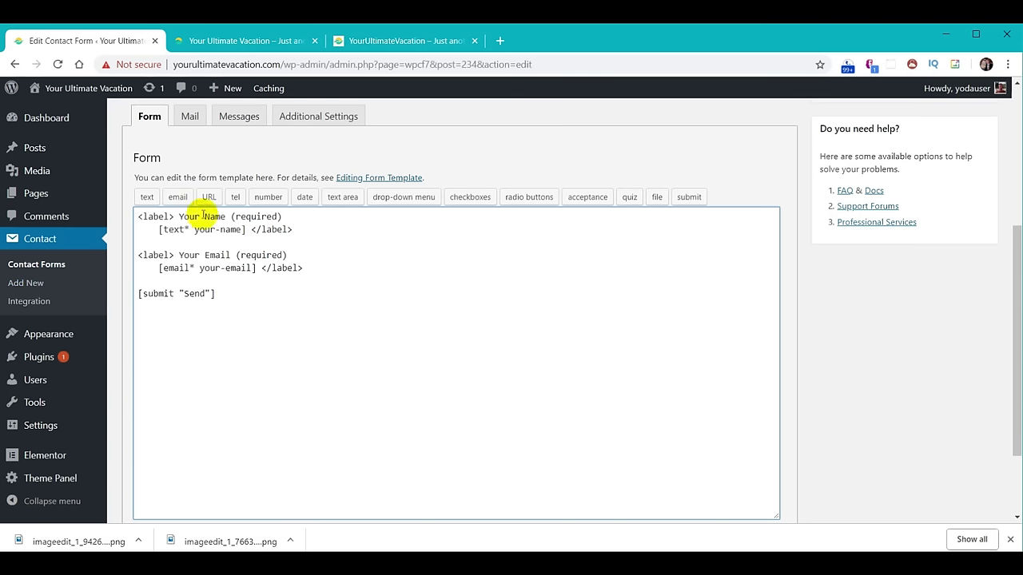
{"action": "scroll", "coordinate": [751, 415], "scroll_direction": "up", "scroll_amount": 3}
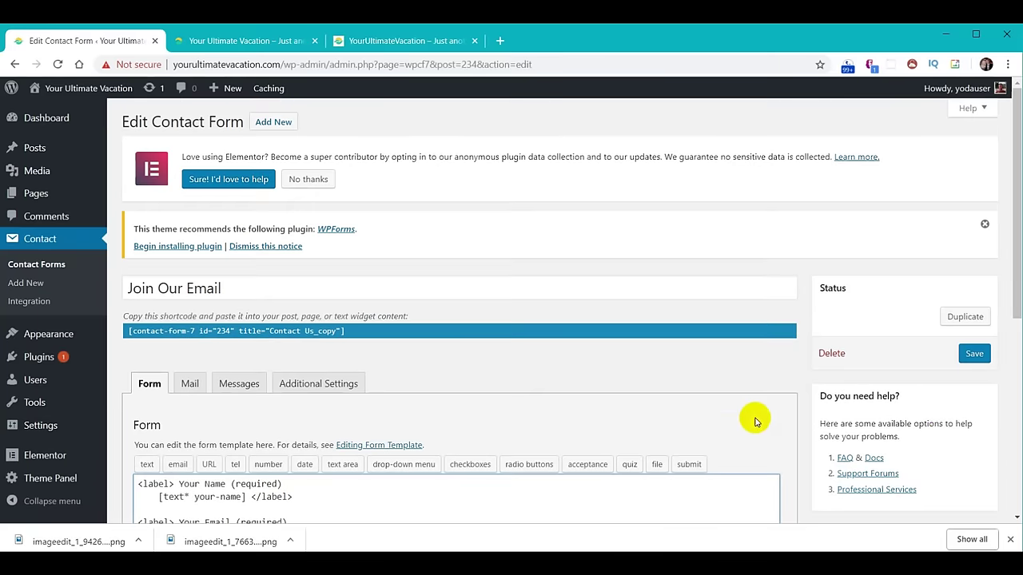
{"action": "left_click", "coordinate": [975, 356]}
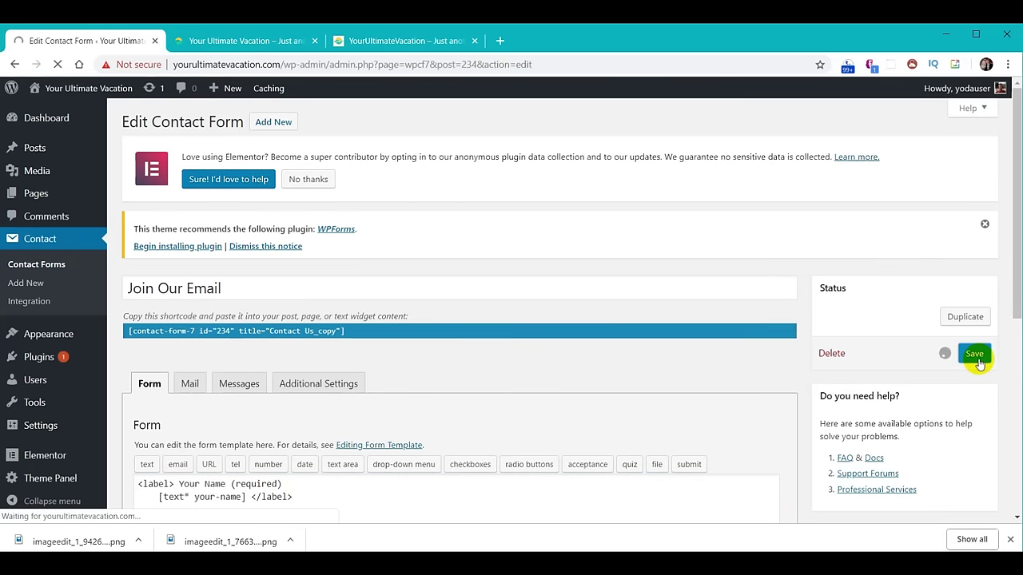
{"action": "left_click", "coordinate": [189, 421]}
Replace the [your-subject] tag in the mail Subject with 'Join Our Email'.
{"action": "scroll", "coordinate": [539, 396], "scroll_direction": "down", "scroll_amount": 3}
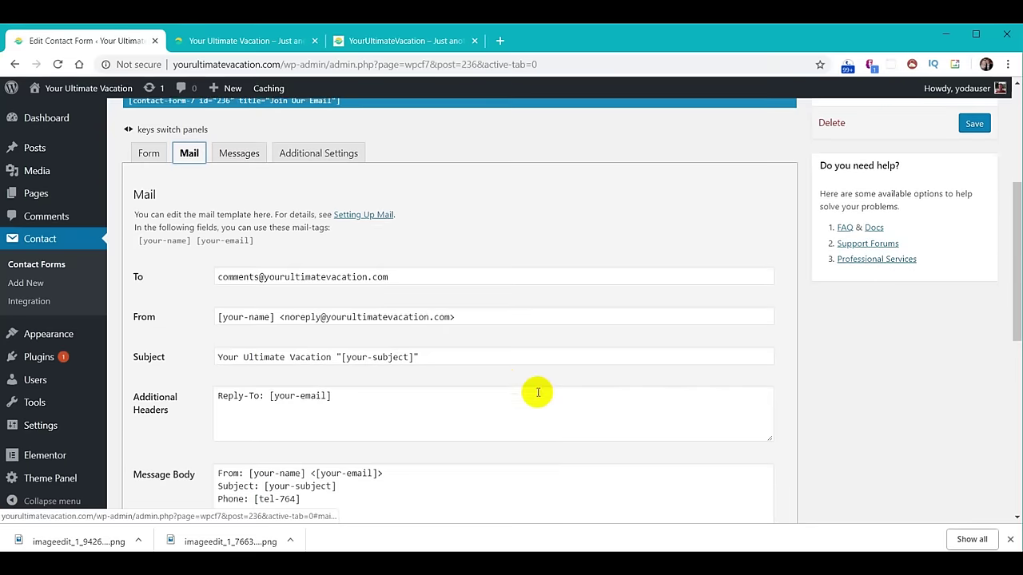
{"action": "left_click", "coordinate": [345, 358]}
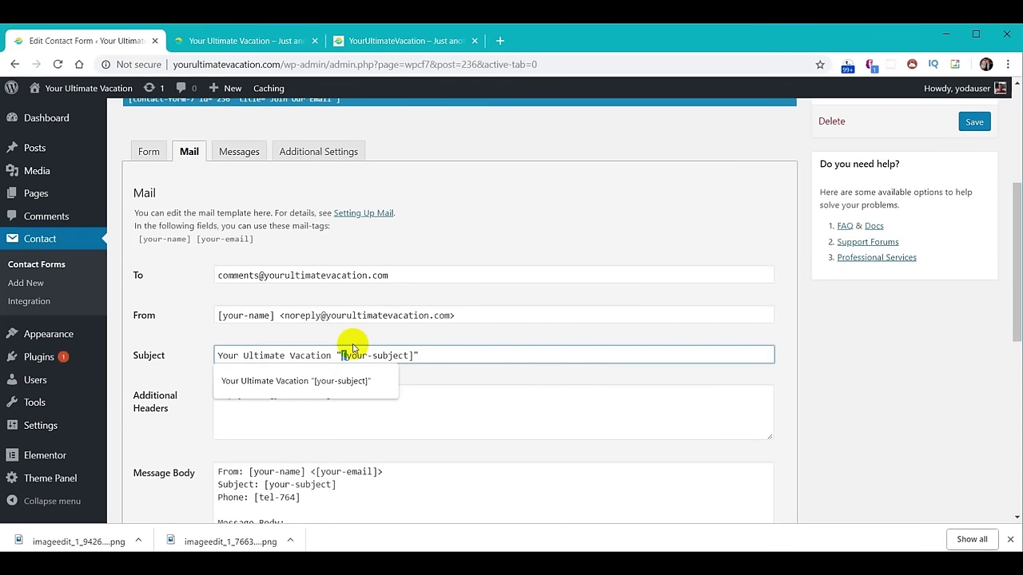
{"action": "type", "text": "Join Our Email"}
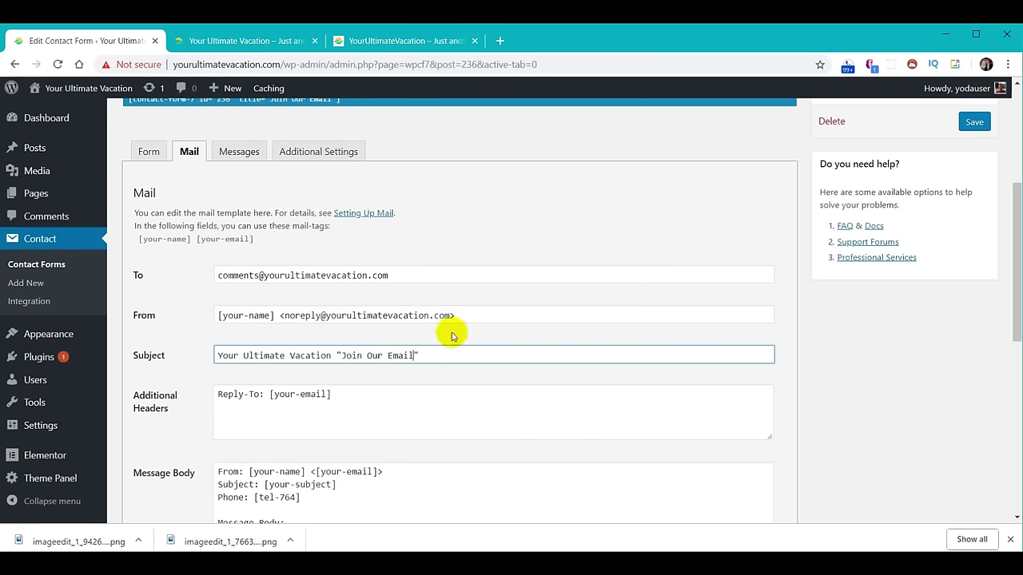
Reduce the message body to 'Name: [your-name]' and 'Email: [your-email]' lines and save.
{"action": "scroll", "coordinate": [608, 335], "scroll_direction": "down", "scroll_amount": 3}
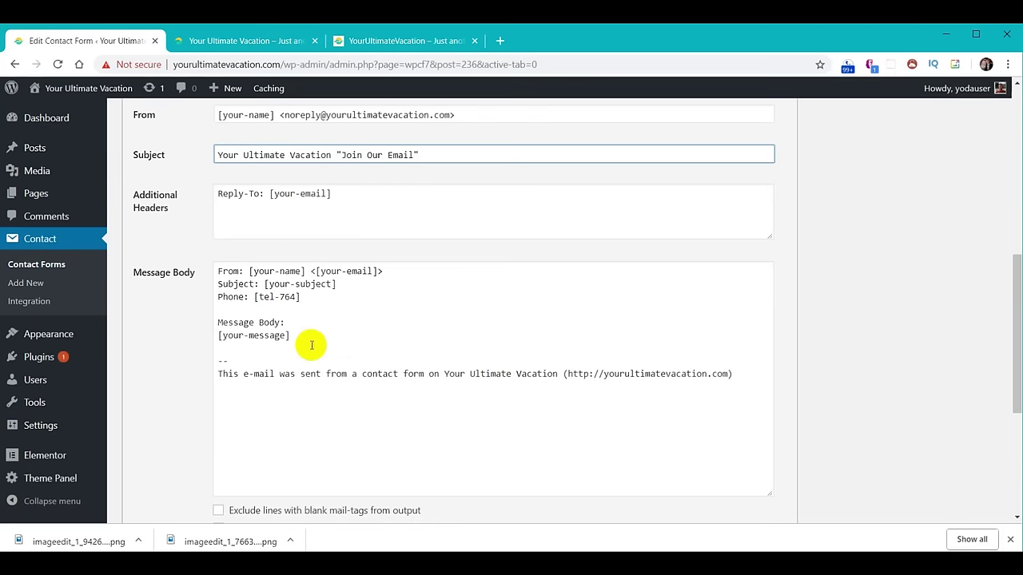
{"action": "left_click_drag", "start_coordinate": [313, 350], "coordinate": [206, 285]}
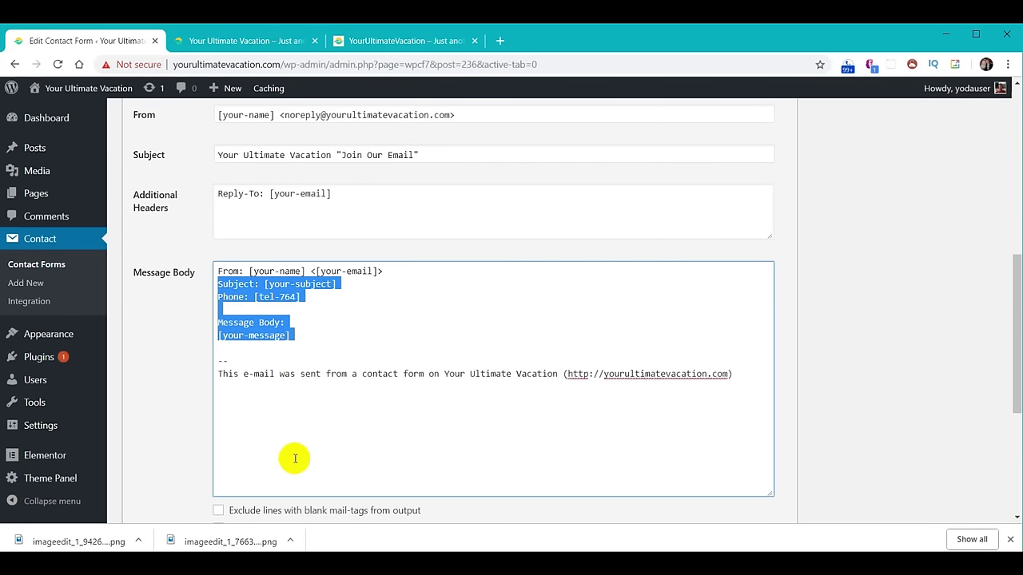
{"action": "key", "text": "BackSpace"}
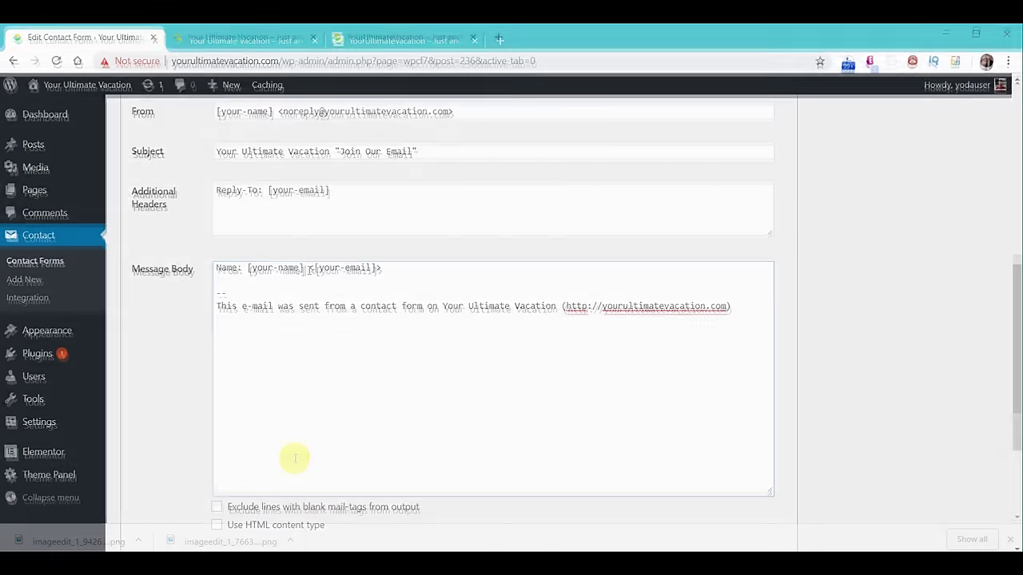
{"action": "left_click", "coordinate": [311, 273]}
{"action": "key", "text": "Return"}
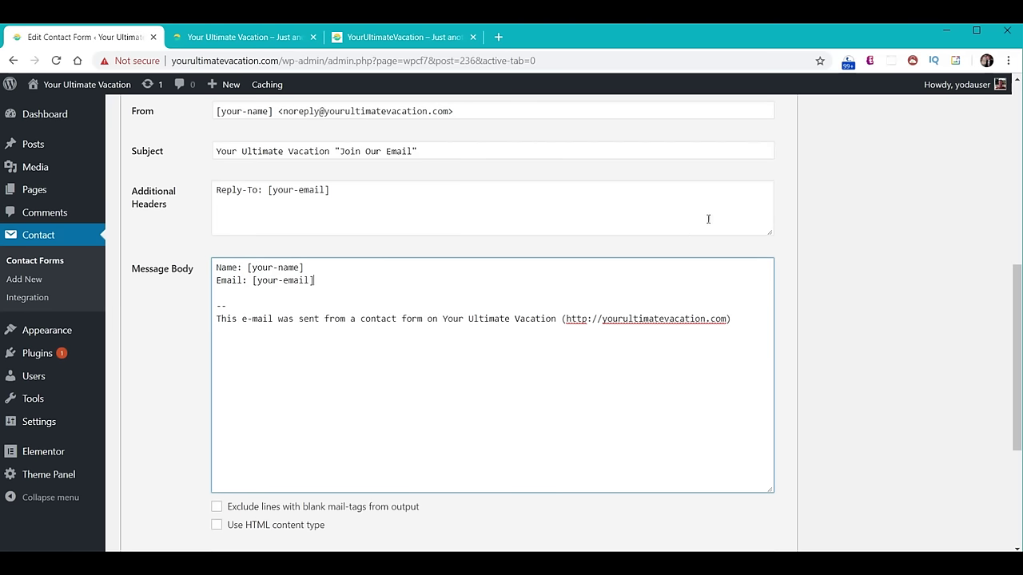
{"action": "scroll", "coordinate": [894, 265], "scroll_direction": "up", "scroll_amount": 3}
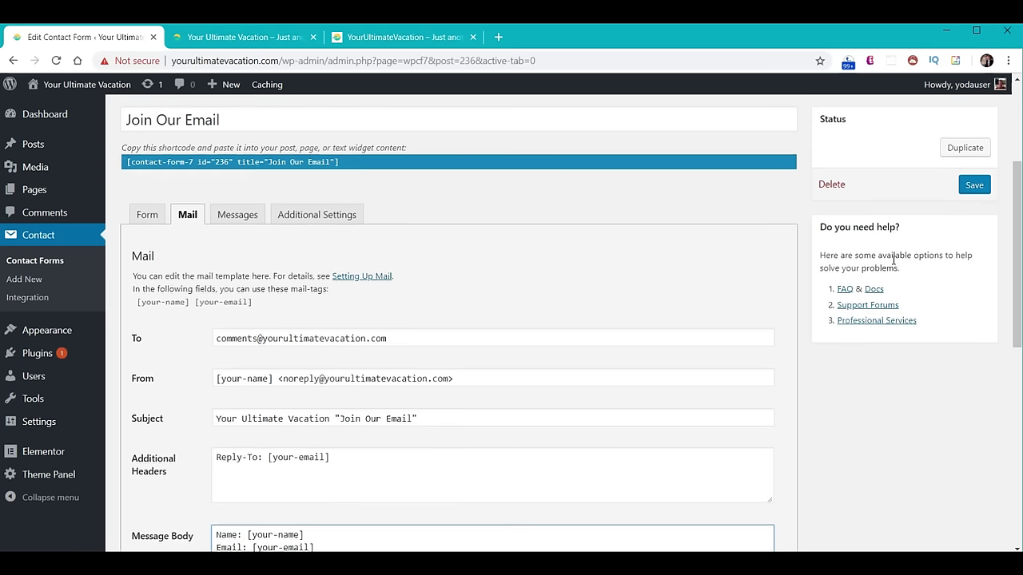
{"action": "left_click", "coordinate": [972, 186]}
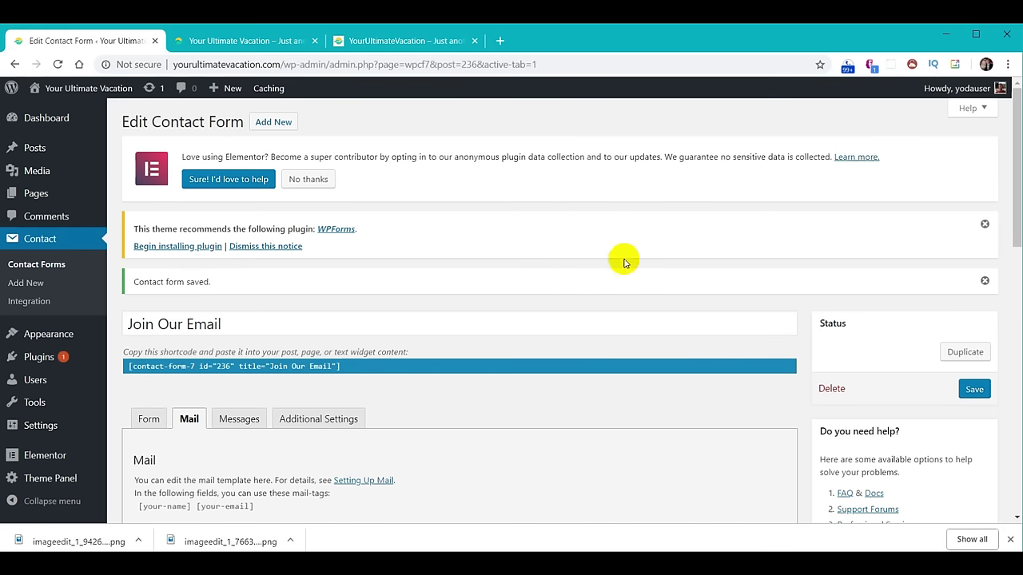
Open the Home page in the Elementor editor.
{"action": "left_click", "coordinate": [33, 195]}
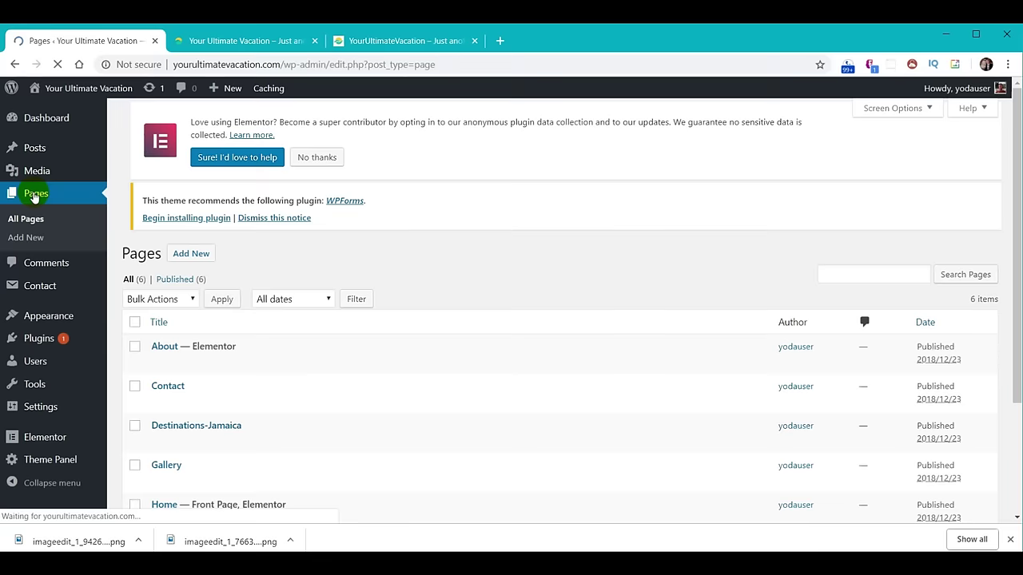
{"action": "scroll", "coordinate": [224, 331], "scroll_direction": "down", "scroll_amount": 2}
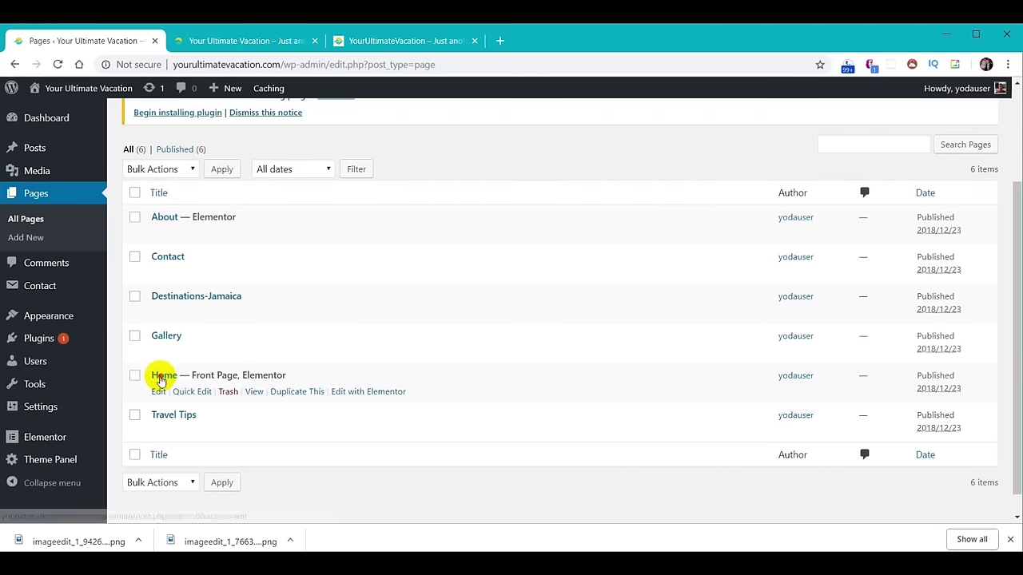
{"action": "left_click", "coordinate": [160, 377]}
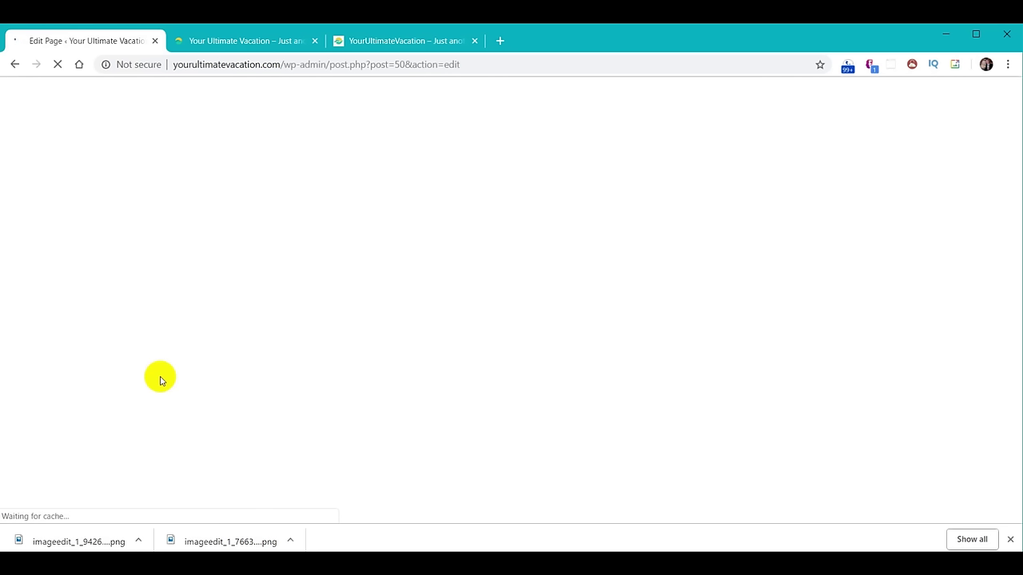
{"action": "left_click", "coordinate": [461, 336]}
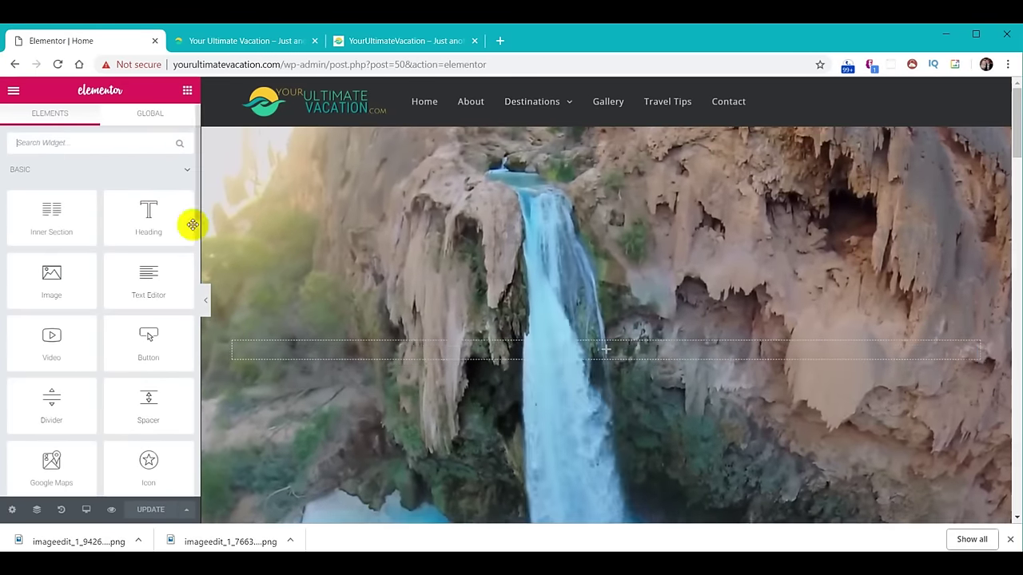
Drop a Void Contact Form 7 widget into the sunset section and select the Join Our Email form.
{"action": "scroll", "coordinate": [549, 275], "scroll_direction": "down", "scroll_amount": 10}
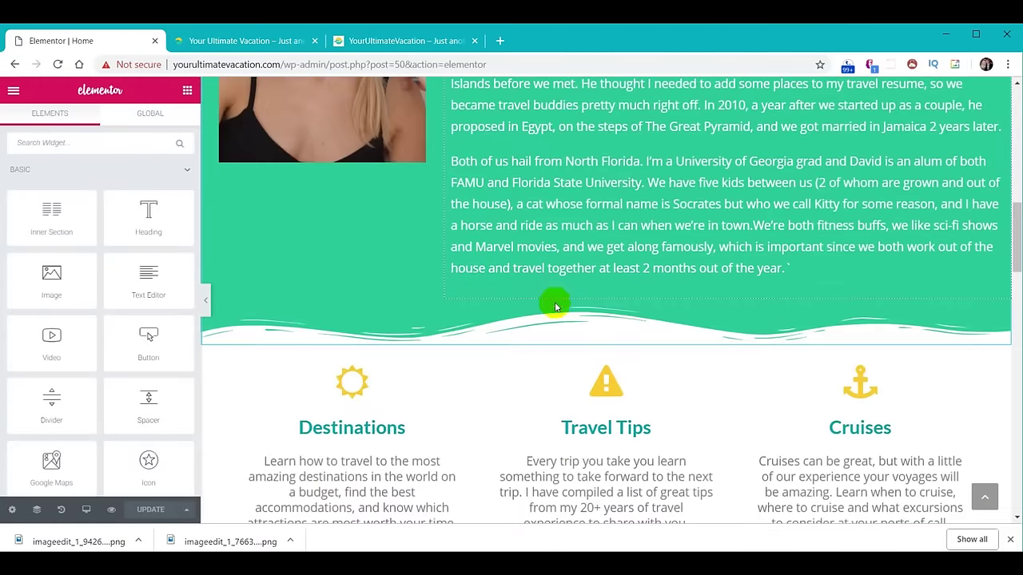
{"action": "scroll", "coordinate": [555, 306], "scroll_direction": "down", "scroll_amount": 10}
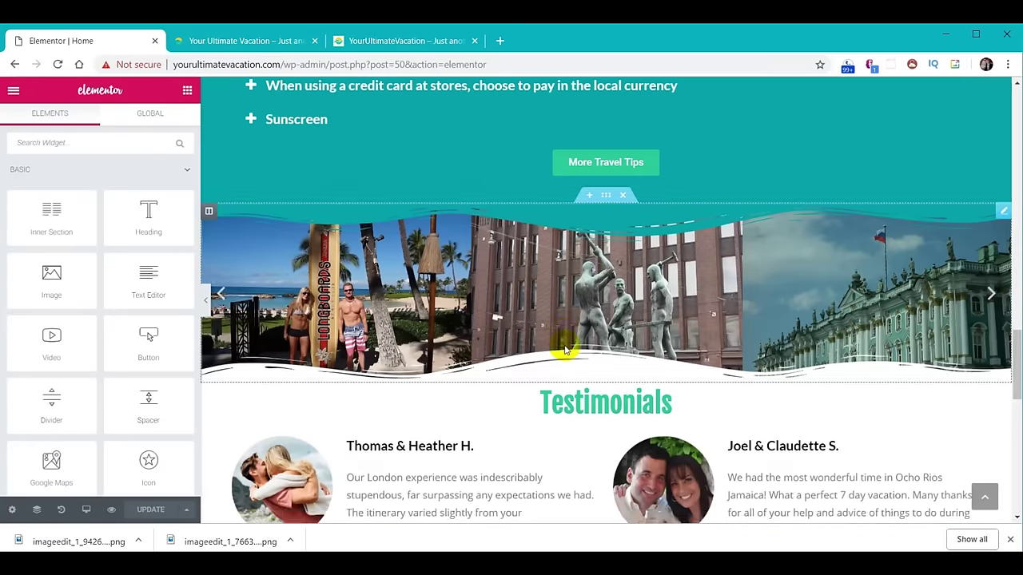
{"action": "scroll", "coordinate": [563, 349], "scroll_direction": "down", "scroll_amount": 9}
{"action": "scroll", "coordinate": [563, 349], "scroll_direction": "up", "scroll_amount": 2}
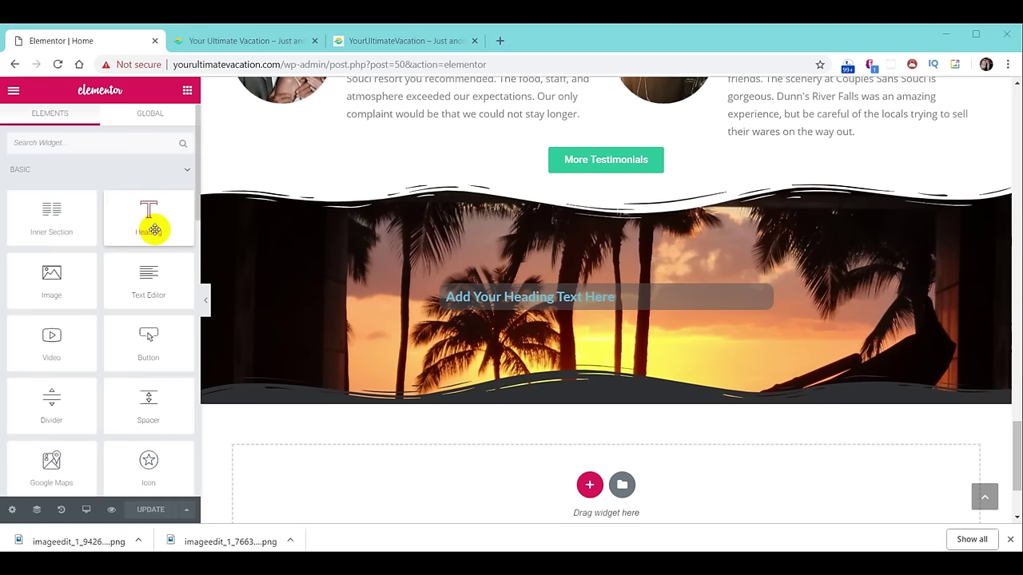
{"action": "scroll", "coordinate": [128, 311], "scroll_direction": "down", "scroll_amount": 15}
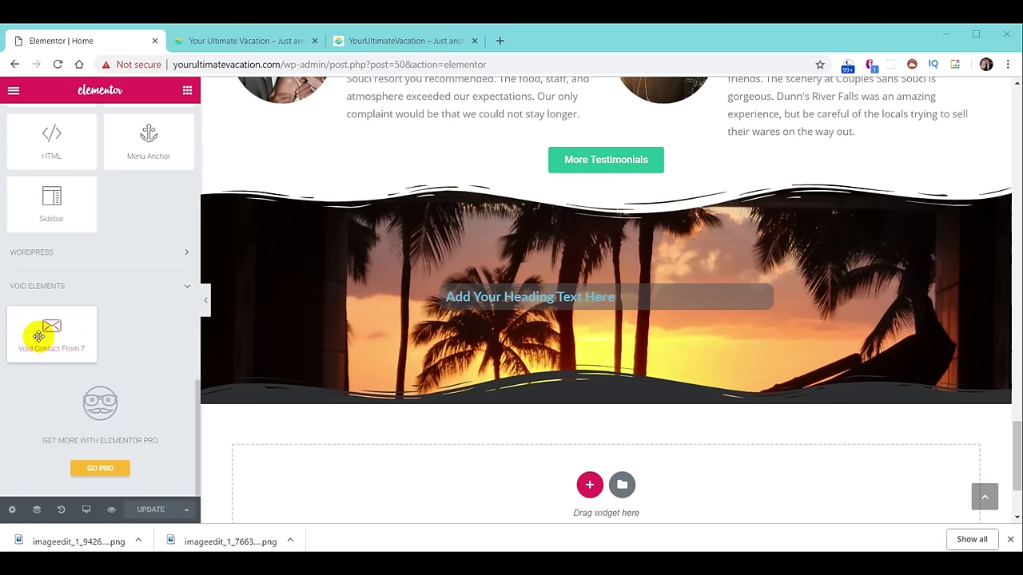
{"action": "left_click_drag", "start_coordinate": [32, 339], "coordinate": [610, 308]}
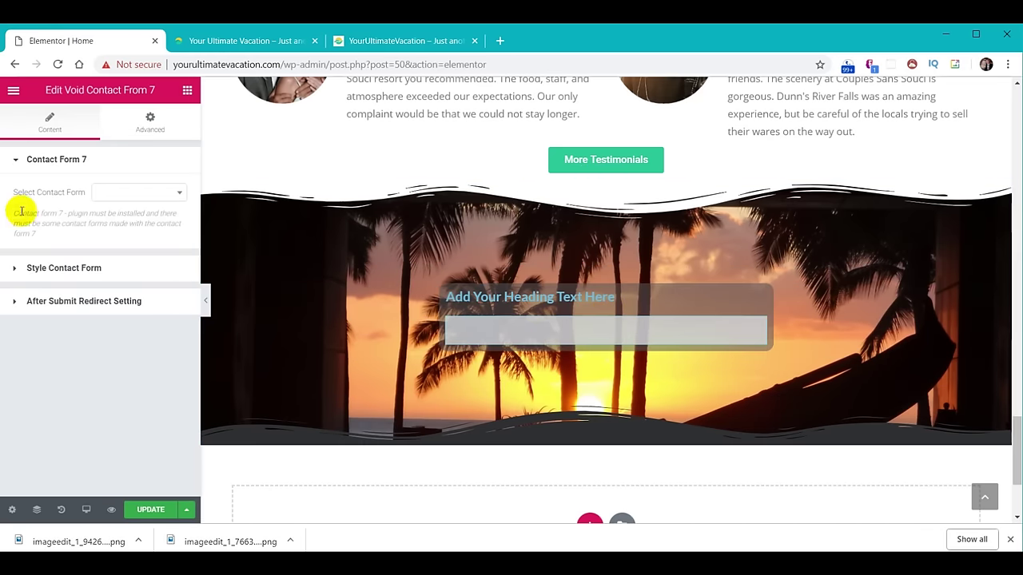
{"action": "left_click", "coordinate": [179, 194]}
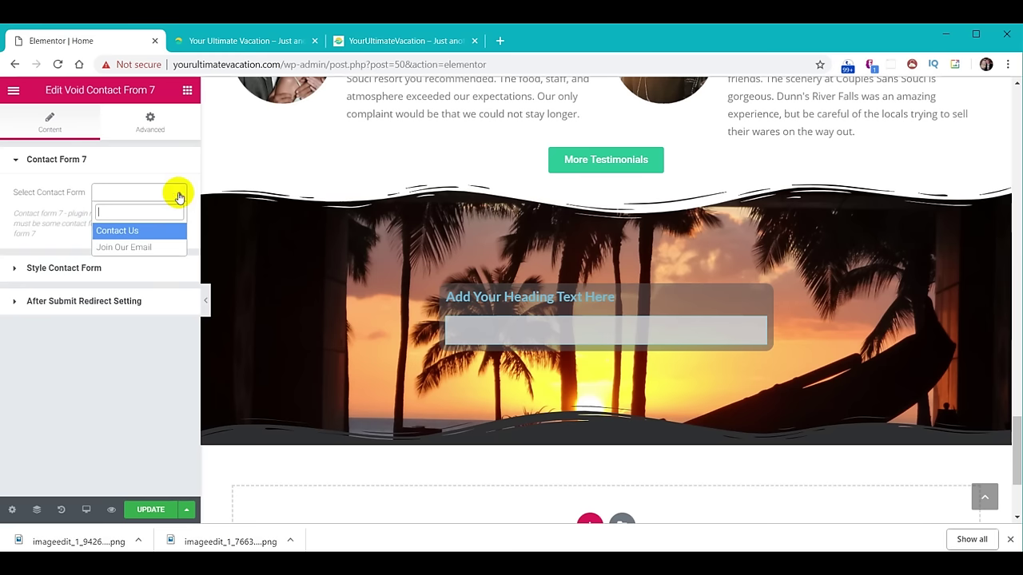
{"action": "left_click", "coordinate": [156, 250]}
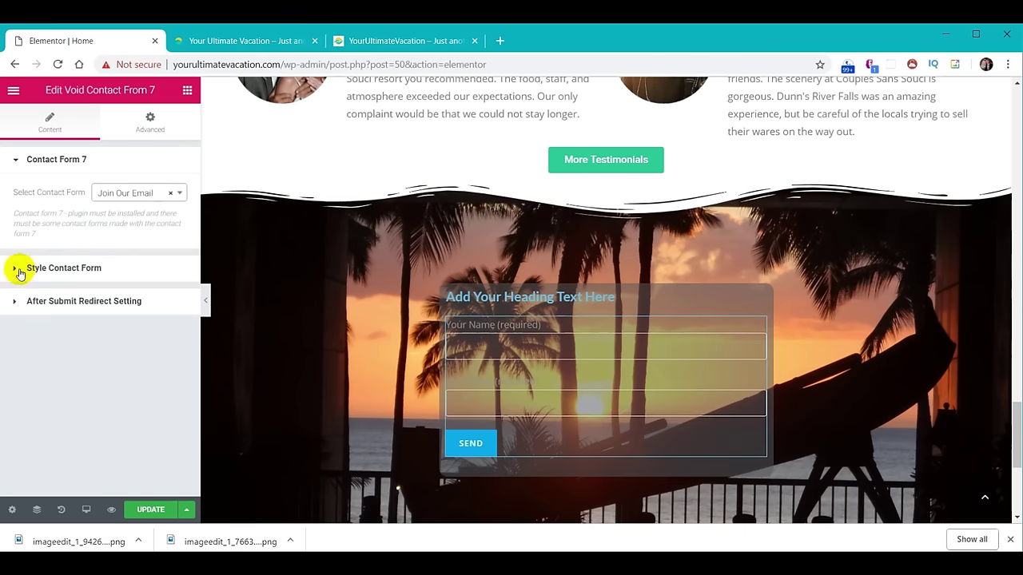
{"action": "left_click", "coordinate": [78, 270]}
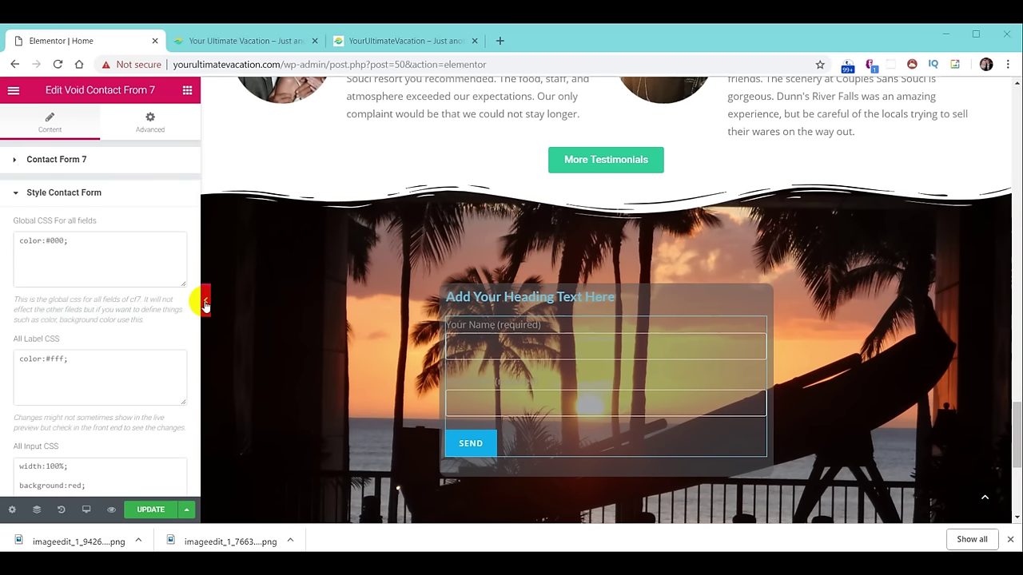
Set both the Global CSS and All Input CSS text colour to color:white;.
{"action": "left_click", "coordinate": [88, 242]}
{"action": "key", "text": "BackSpace"}
{"action": "key", "text": "BackSpace"}
{"action": "key", "text": "BackSpace"}
{"action": "key", "text": "BackSpace"}
{"action": "key", "text": "BackSpace"}
{"action": "type", "text": "white;"}
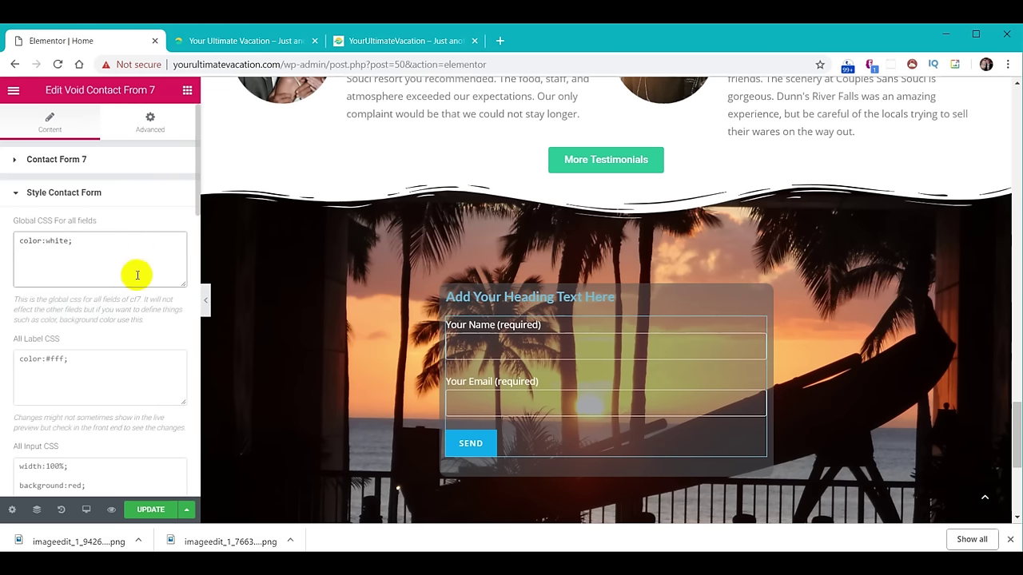
{"action": "scroll", "coordinate": [137, 275], "scroll_direction": "down", "scroll_amount": 1}
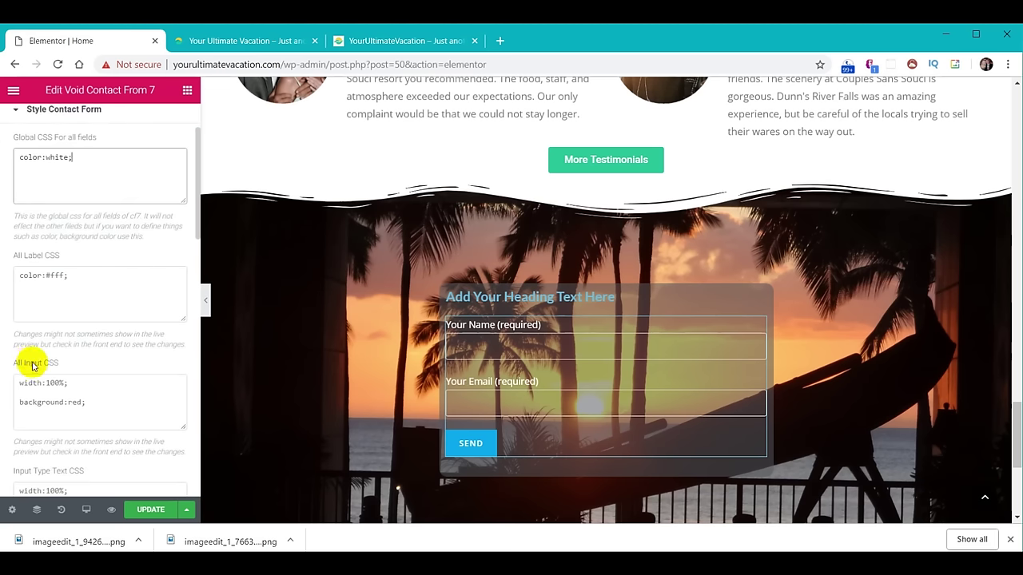
{"action": "left_click", "coordinate": [49, 387]}
{"action": "key", "text": "ctrl+a"}
{"action": "type", "text": "color:white;"}
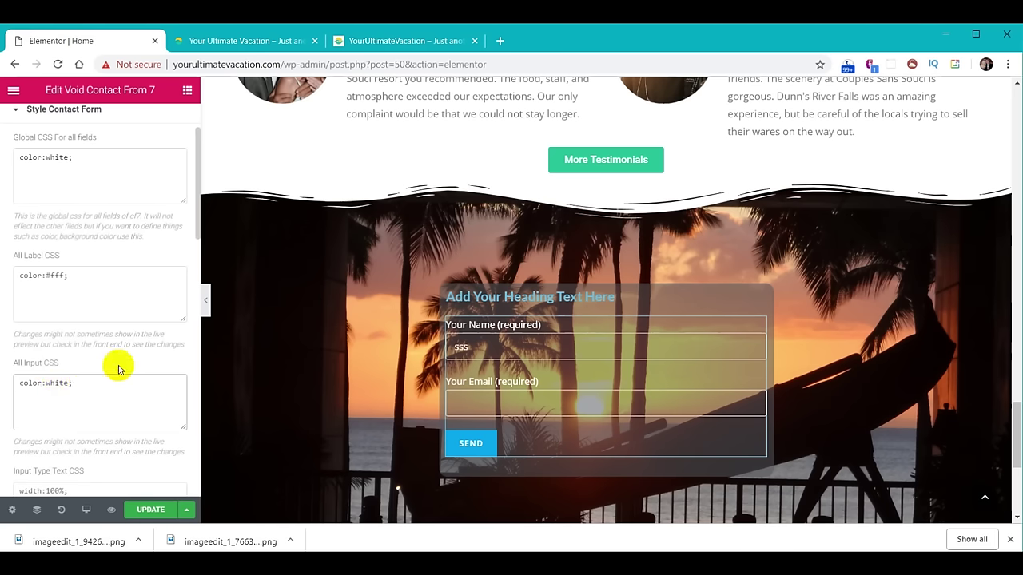
Replace the Submit Button CSS width and red background rules with color:white;.
{"action": "scroll", "coordinate": [117, 369], "scroll_direction": "down", "scroll_amount": 2}
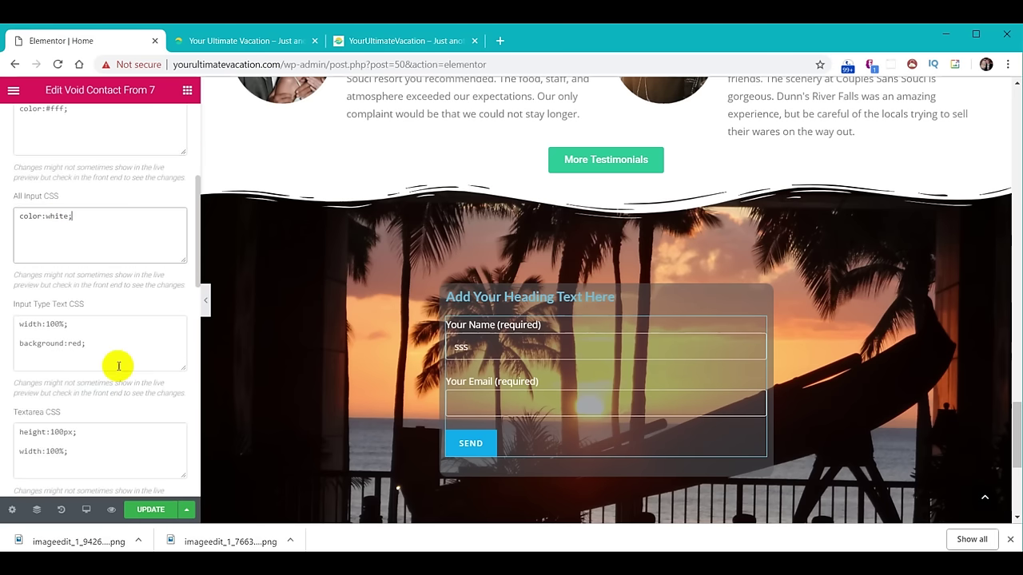
{"action": "scroll", "coordinate": [118, 366], "scroll_direction": "down", "scroll_amount": 1}
{"action": "scroll", "coordinate": [118, 366], "scroll_direction": "down", "scroll_amount": 2}
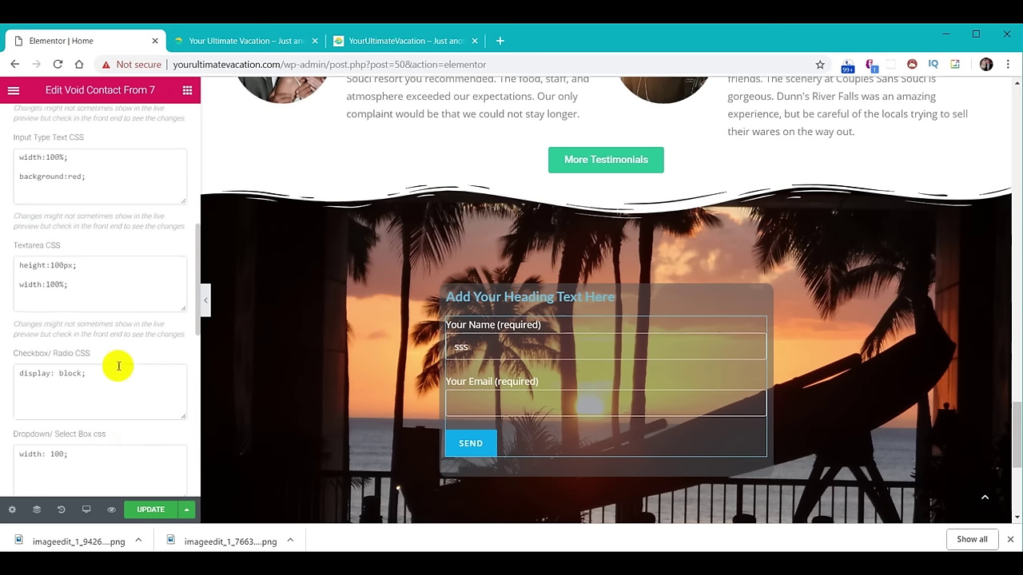
{"action": "scroll", "coordinate": [116, 368], "scroll_direction": "down", "scroll_amount": 4}
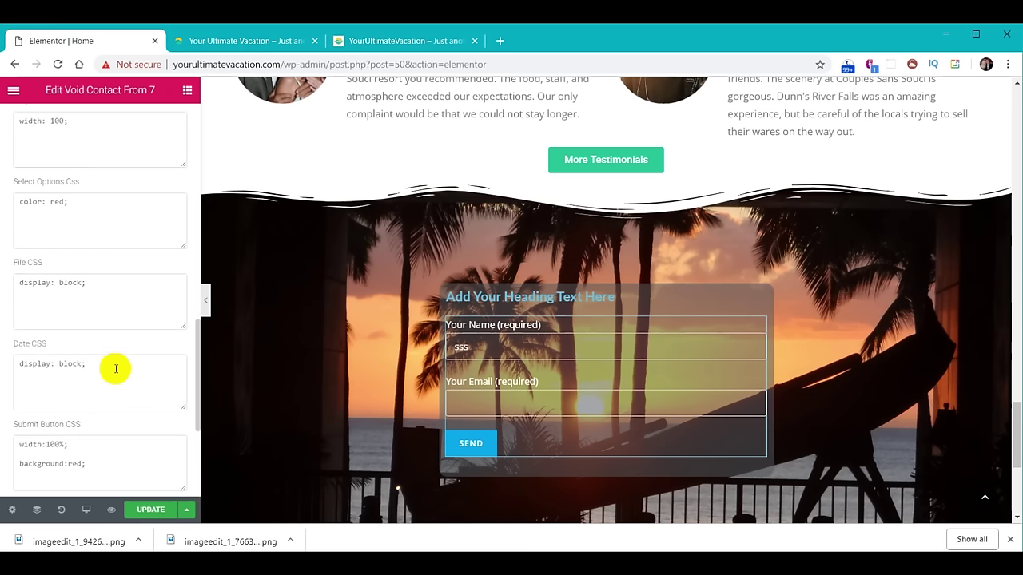
{"action": "left_click", "coordinate": [80, 361]}
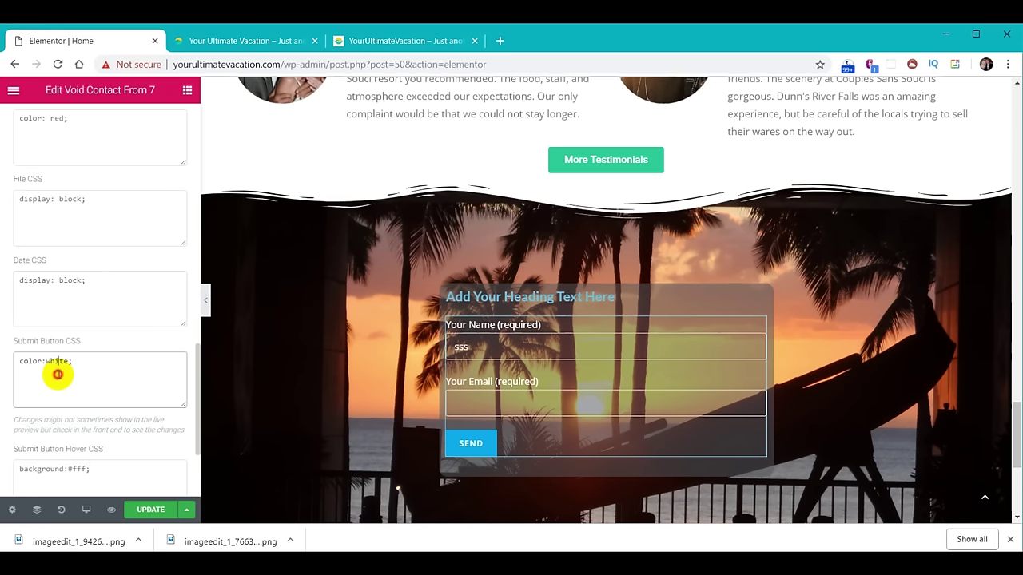
{"action": "left_click", "coordinate": [77, 361]}
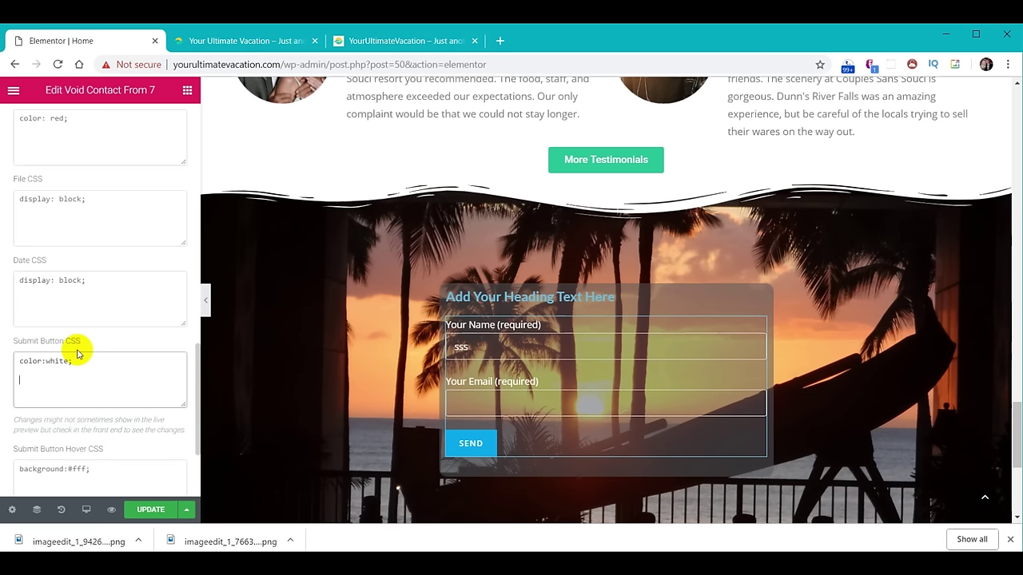
Add background:#F9CC29; to the Submit Button CSS to make SEND yellow.
{"action": "type", "text": "background:#F9CC29;"}
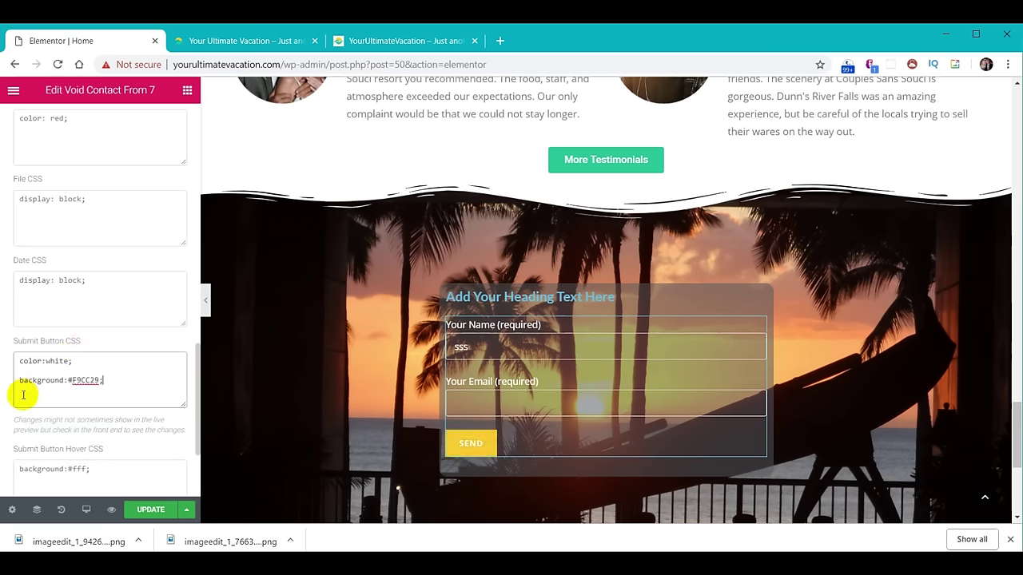
{"action": "left_click", "coordinate": [72, 392]}
{"action": "left_click_drag", "start_coordinate": [71, 379], "coordinate": [94, 381]}
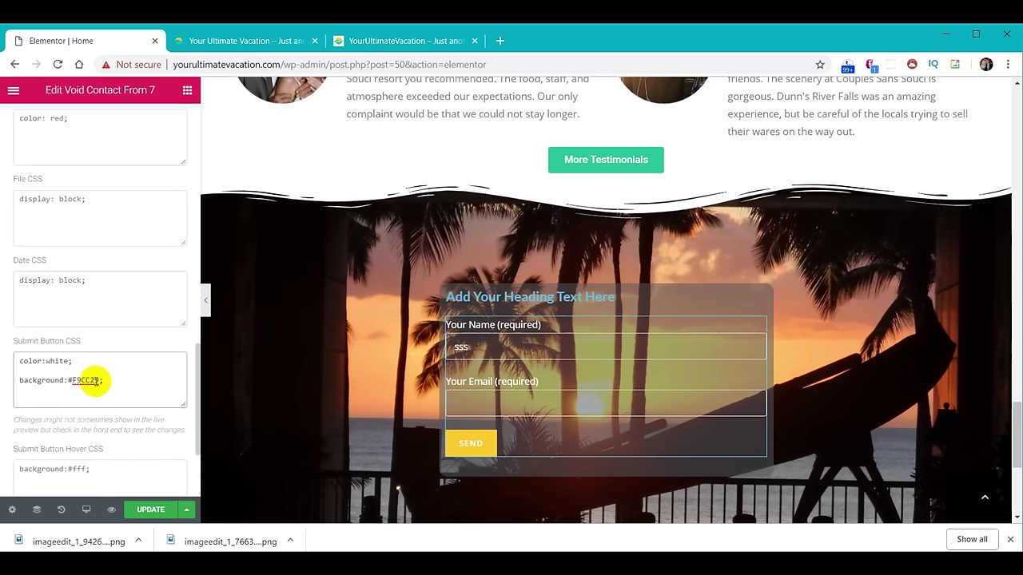
{"action": "scroll", "coordinate": [95, 381], "scroll_direction": "down", "scroll_amount": 1}
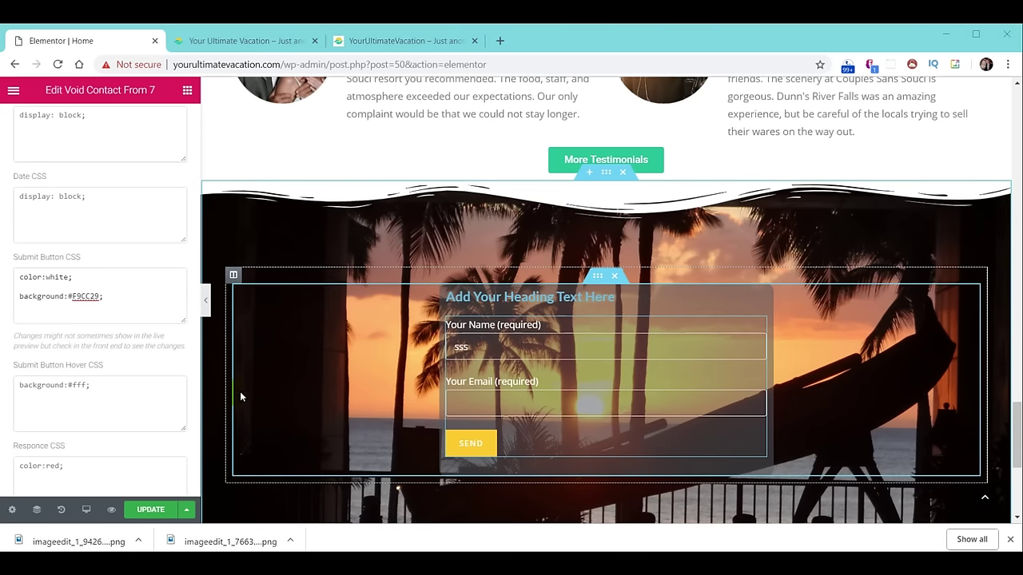
{"action": "scroll", "coordinate": [57, 292], "scroll_direction": "up", "scroll_amount": 10}
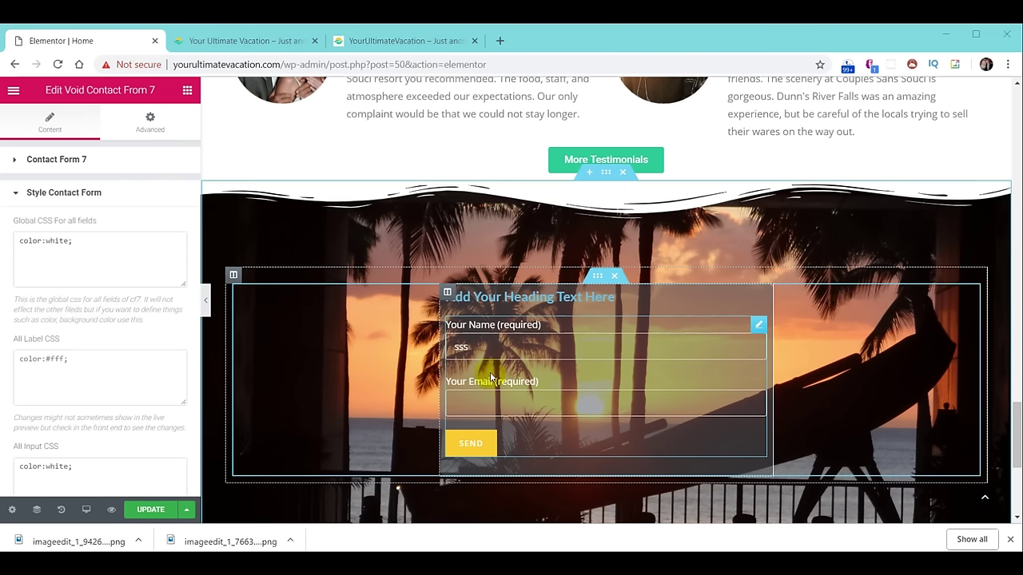
Type 'dddddd' into the form's Name field to check the white text.
{"action": "key", "text": "BackSpace"}
{"action": "key", "text": "BackSpace"}
{"action": "key", "text": "BackSpace"}
{"action": "type", "text": "dddddd"}
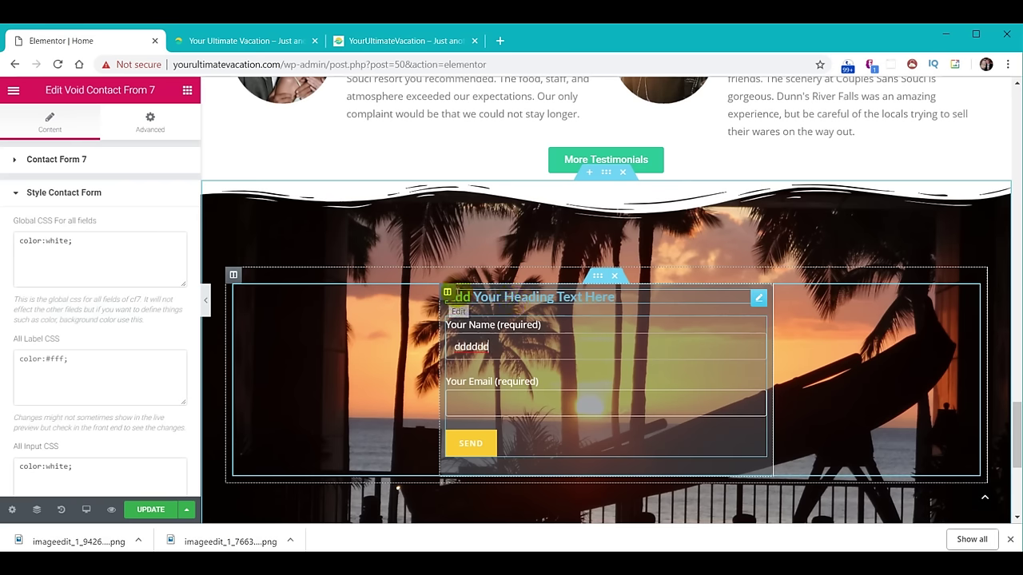
{"action": "left_click", "coordinate": [448, 294]}
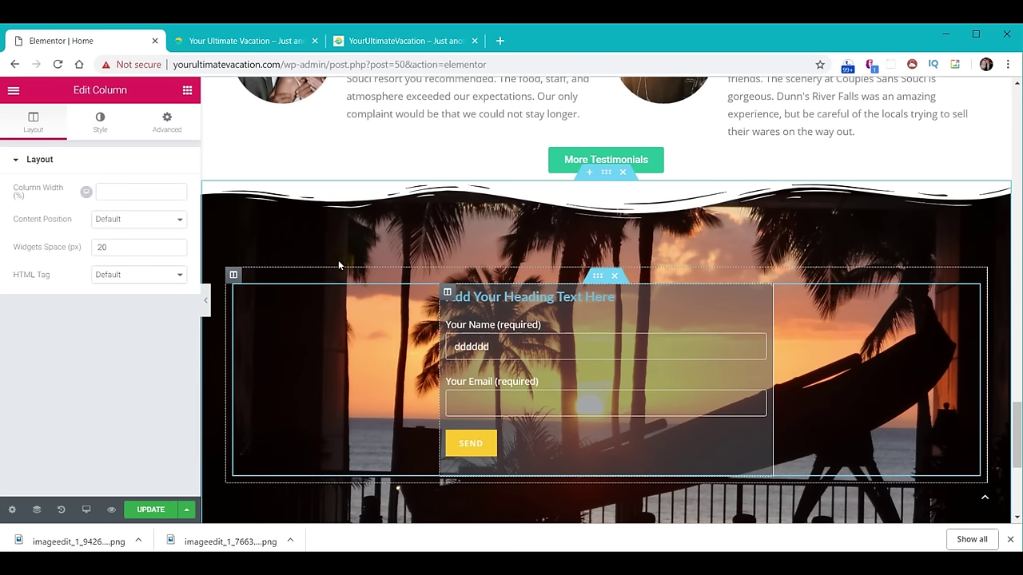
Set the signup form column's Typography Text Align to Center.
{"action": "left_click", "coordinate": [99, 120]}
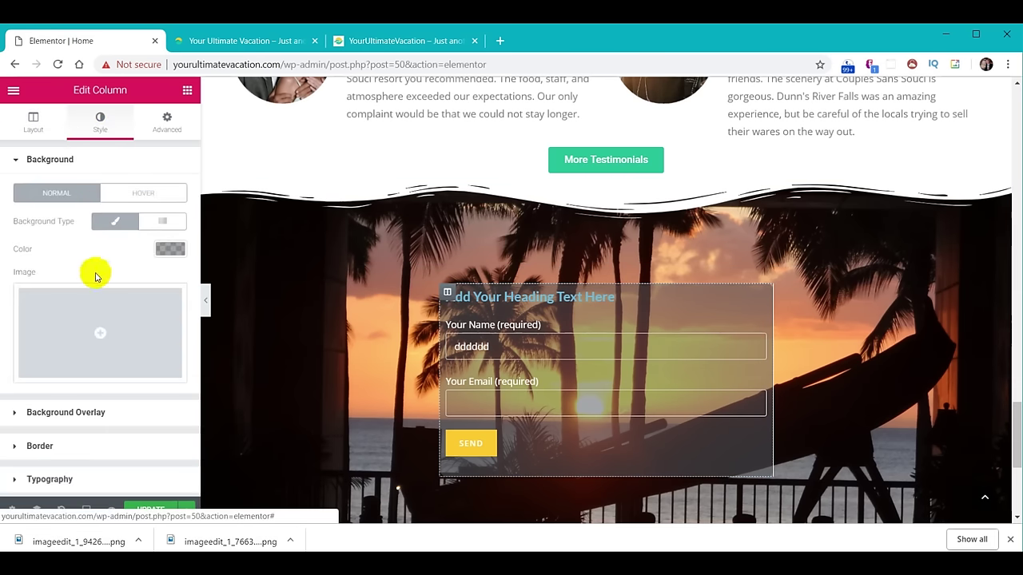
{"action": "left_click", "coordinate": [50, 481]}
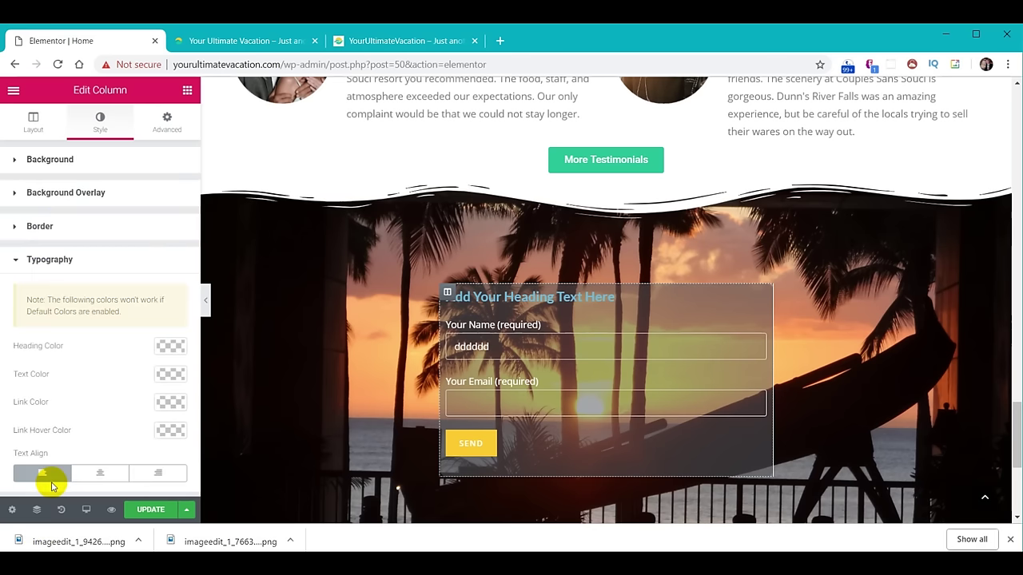
{"action": "left_click", "coordinate": [100, 475]}
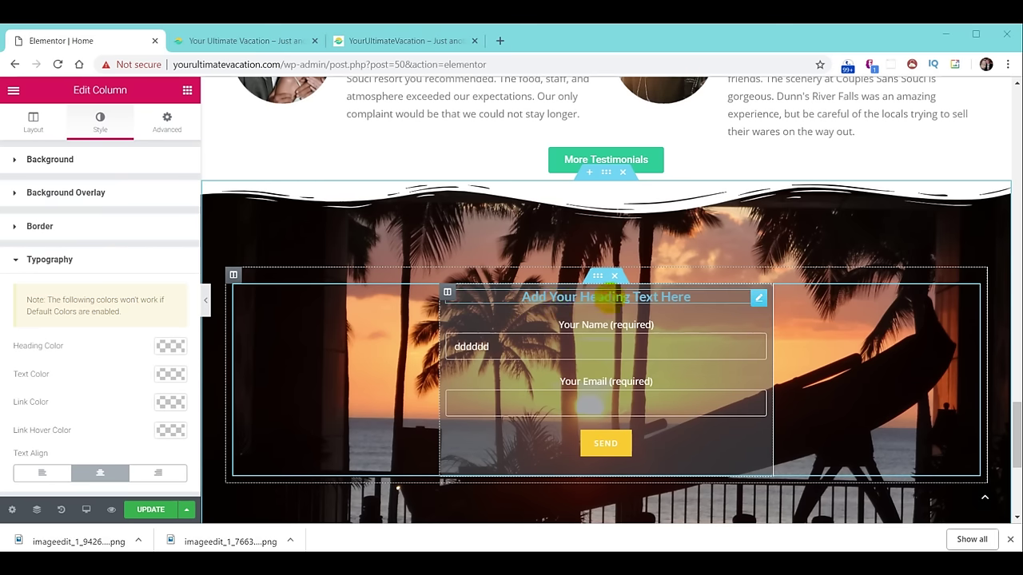
{"action": "left_click", "coordinate": [605, 298]}
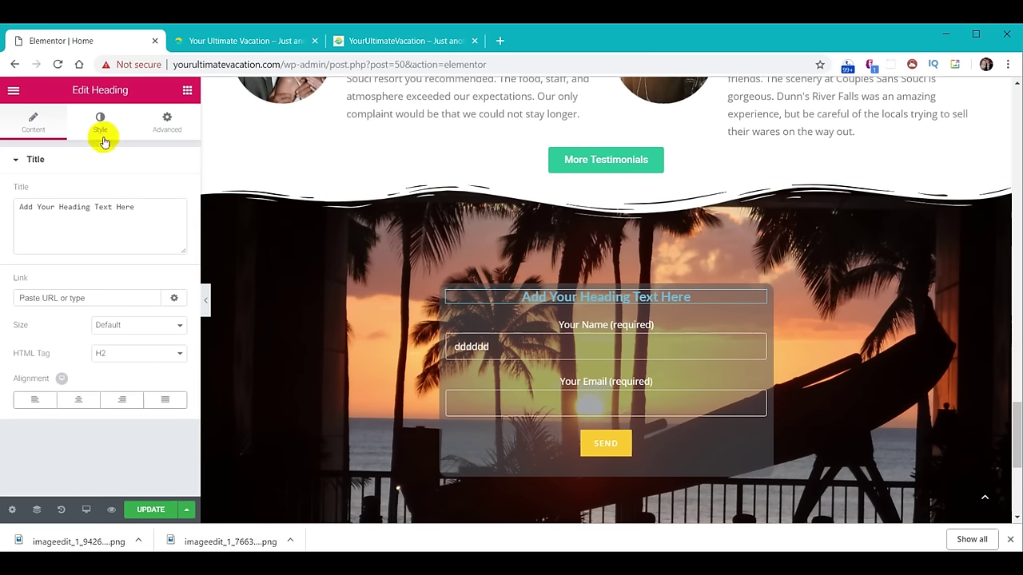
Retitle the heading 'Join Our Email' and set its font size to 28 px.
{"action": "left_click_drag", "start_coordinate": [139, 205], "coordinate": [11, 213]}
{"action": "type", "text": "Join Our Email"}
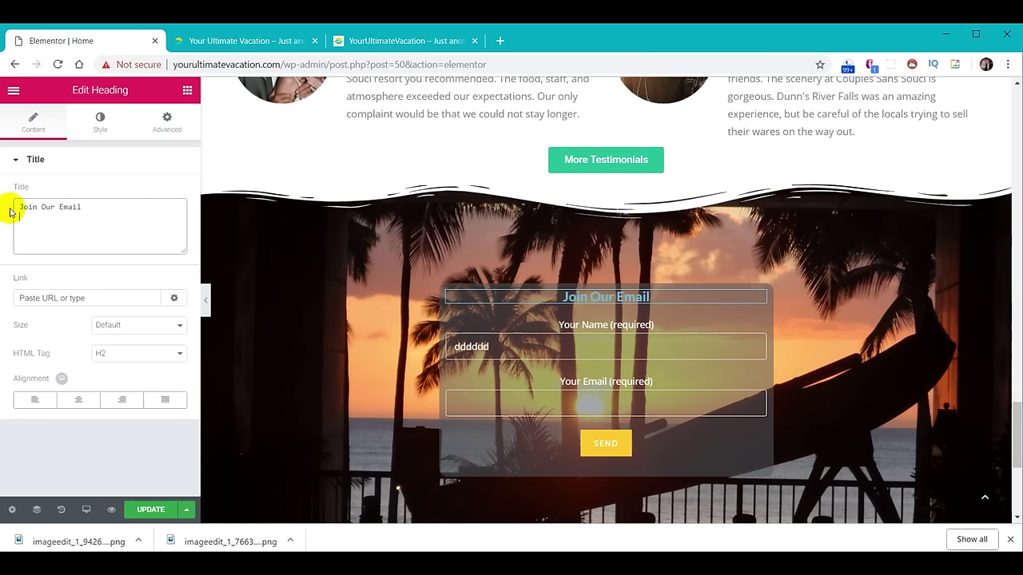
{"action": "left_click", "coordinate": [99, 127]}
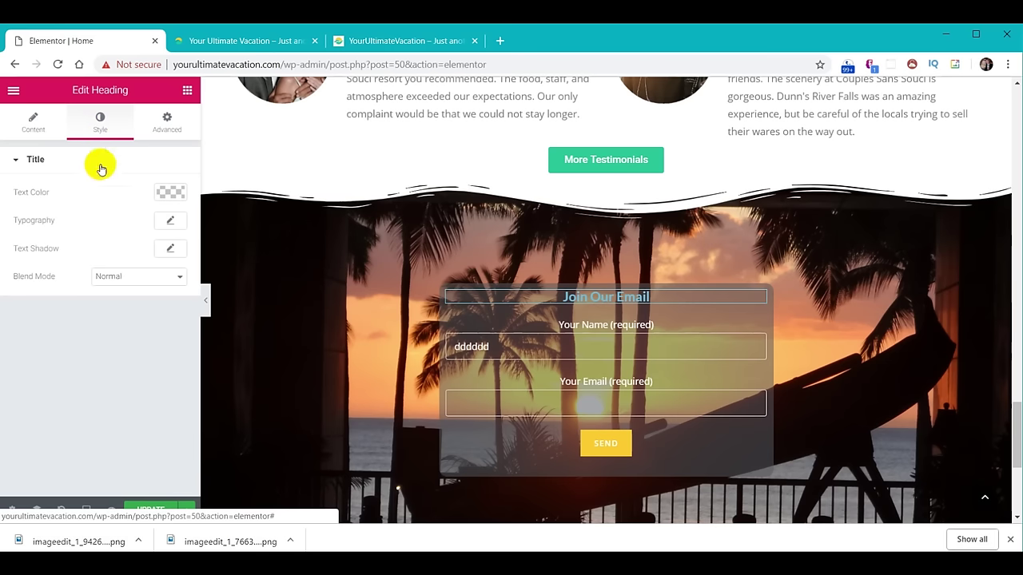
{"action": "left_click", "coordinate": [171, 223]}
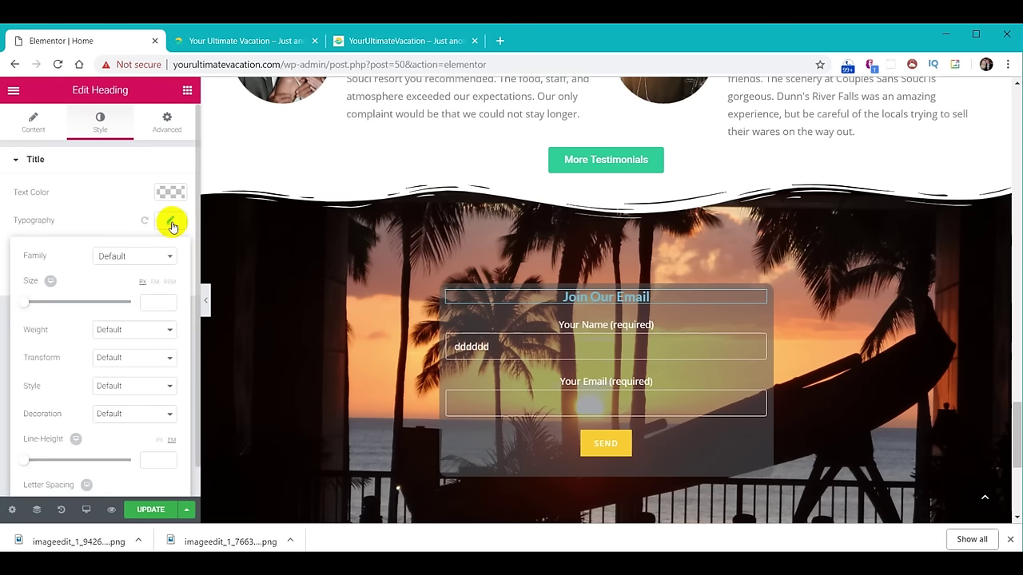
{"action": "left_click", "coordinate": [157, 303]}
{"action": "type", "text": "28"}
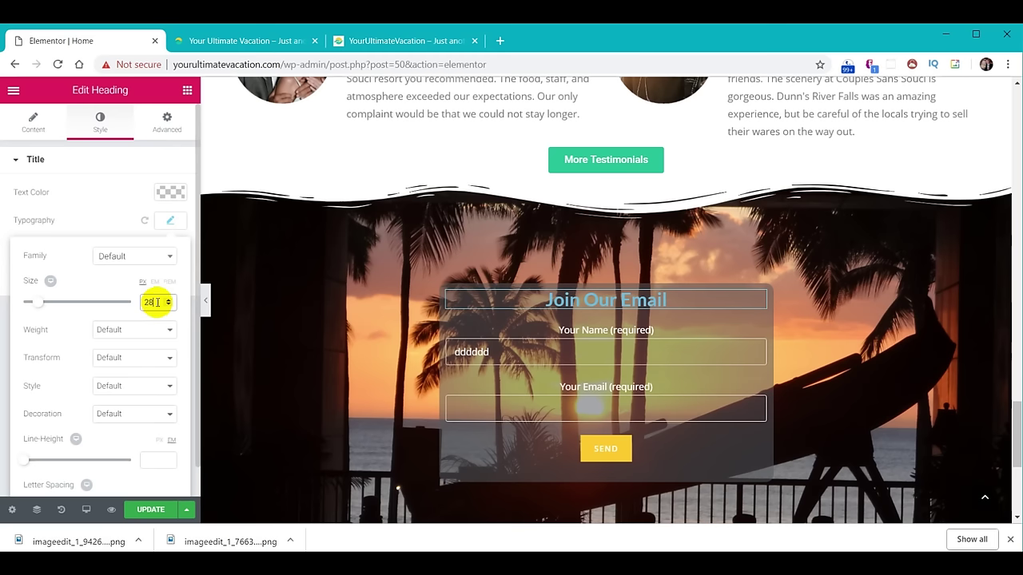
Make the heading text white (#ffffff) and update the page.
{"action": "left_click", "coordinate": [170, 192]}
{"action": "left_click", "coordinate": [134, 352]}
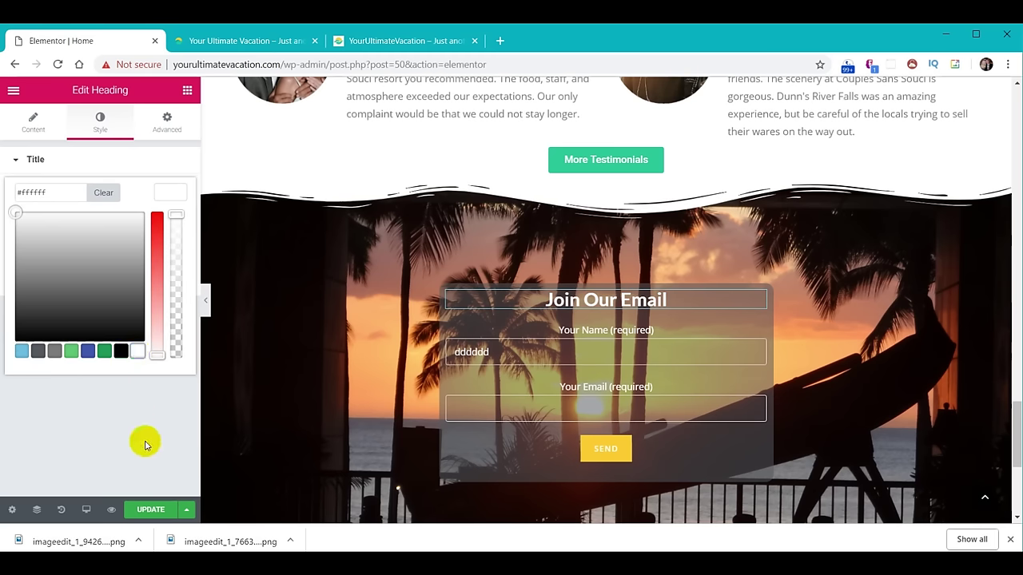
{"action": "left_click", "coordinate": [149, 510]}
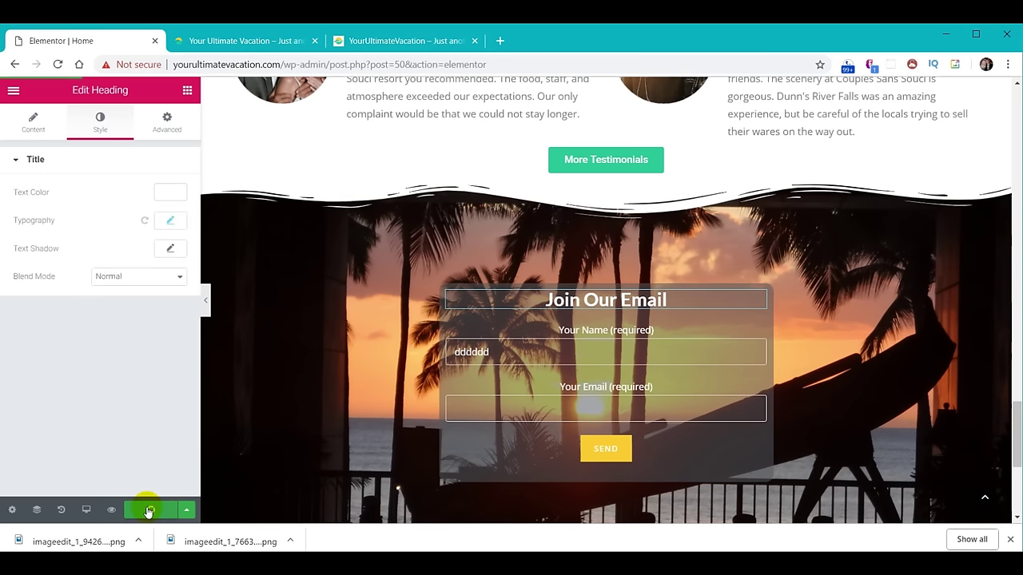
{"action": "key", "text": "ctrl+Tab"}
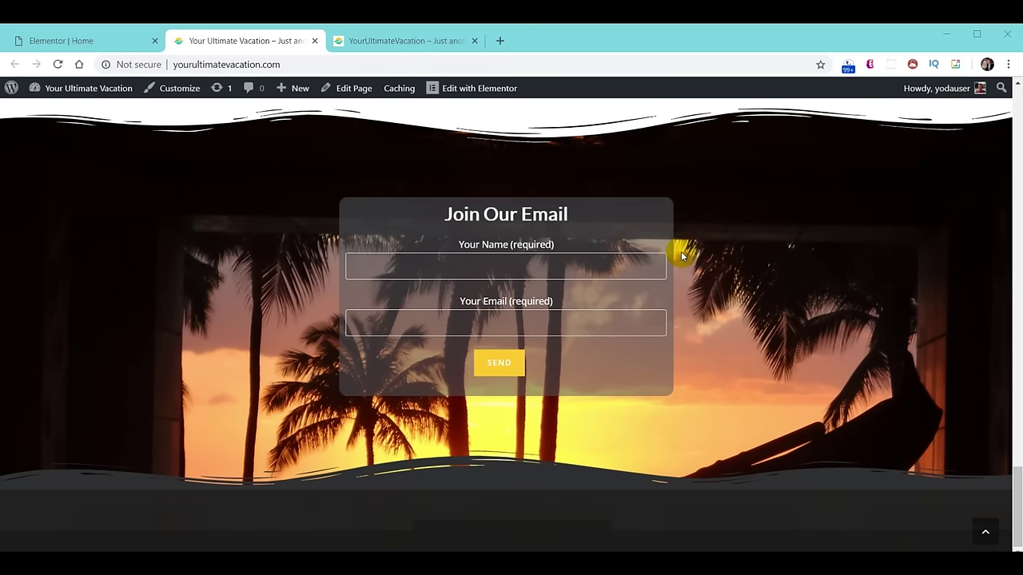
Reload the live home page and compare it with the reference site's signup form and footer.
{"action": "key", "text": "F5"}
{"action": "left_click", "coordinate": [507, 261]}
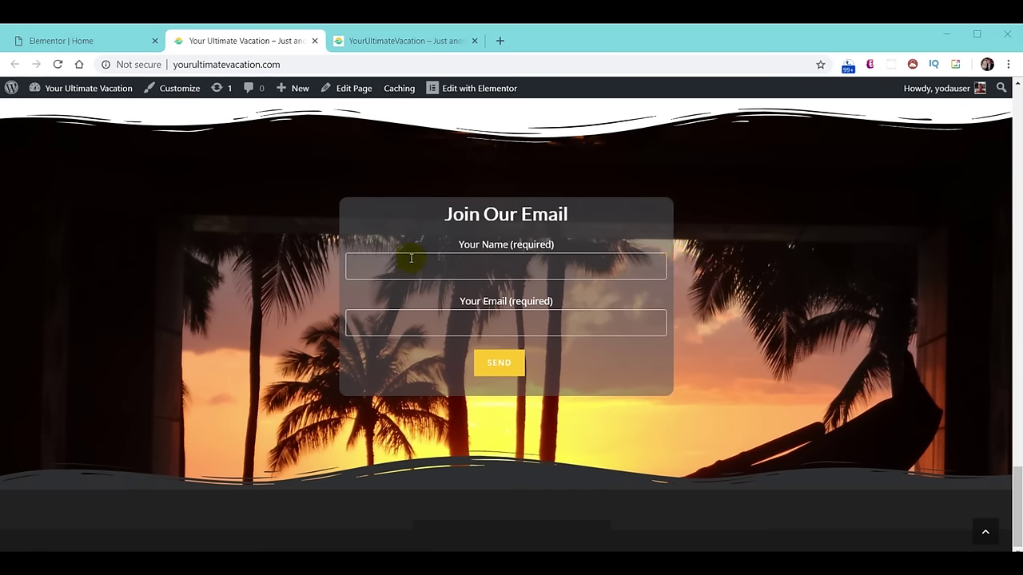
{"action": "left_click", "coordinate": [393, 41]}
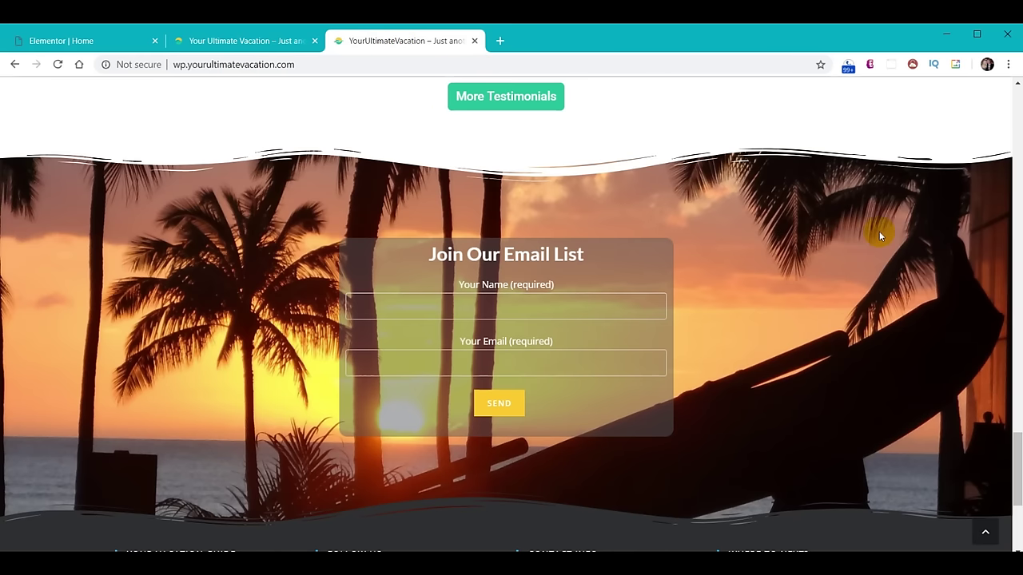
{"action": "scroll", "coordinate": [879, 230], "scroll_direction": "down", "scroll_amount": 3}
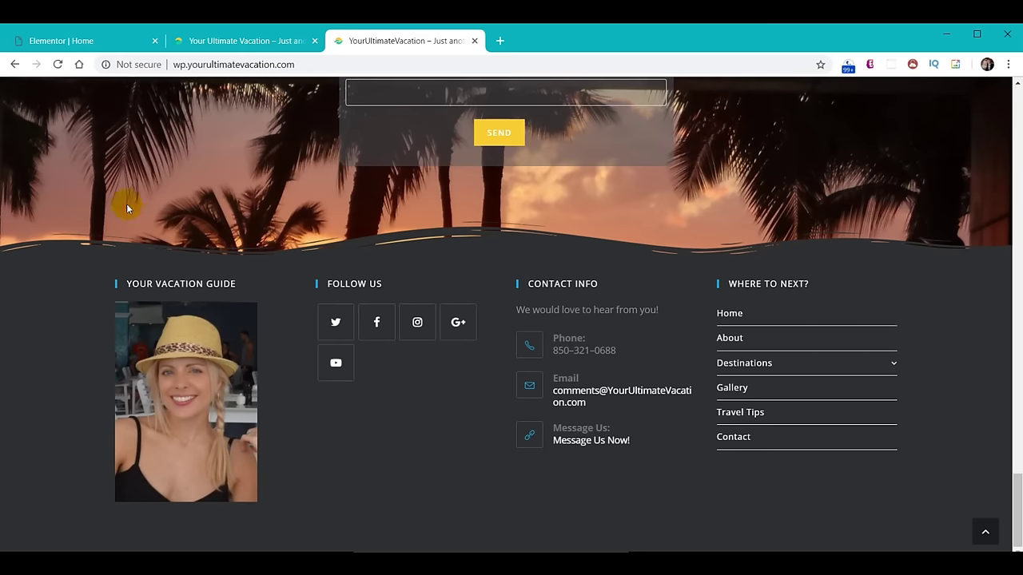
{"action": "left_click", "coordinate": [58, 47]}
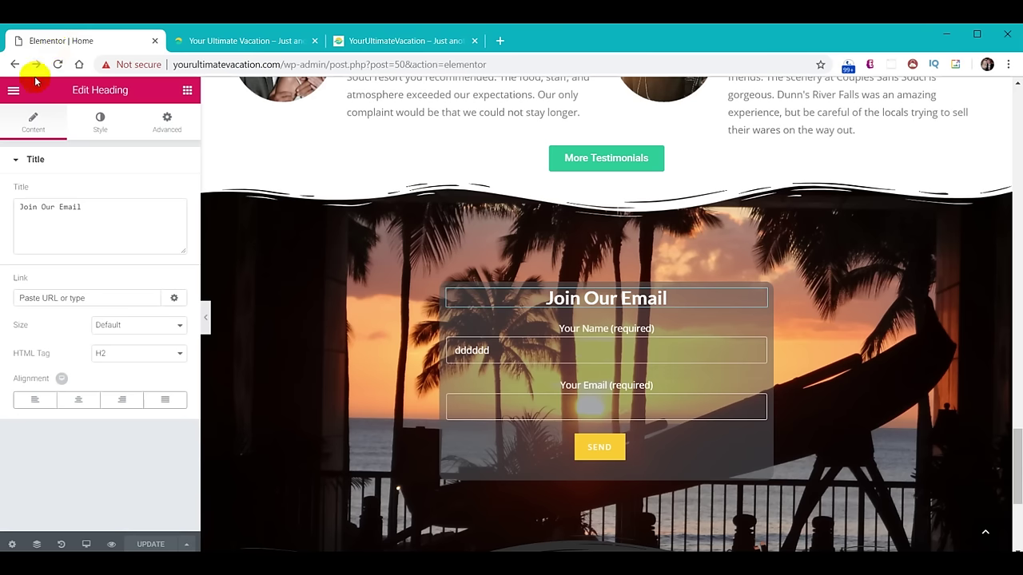
Exit Elementor to the dashboard, open Appearance > Widgets, and view the reference site's four-column footer.
{"action": "left_click", "coordinate": [13, 91]}
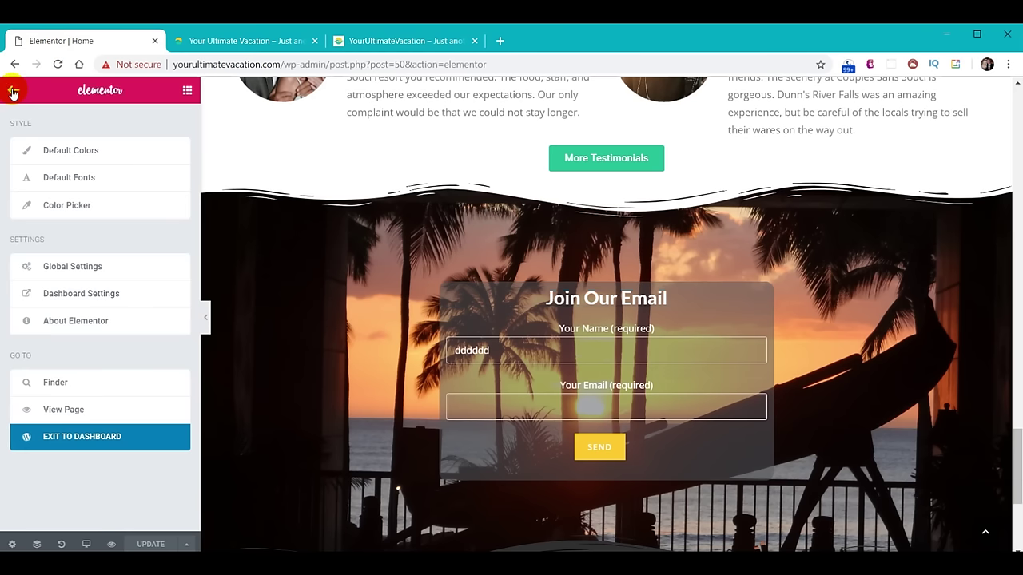
{"action": "left_click", "coordinate": [84, 439]}
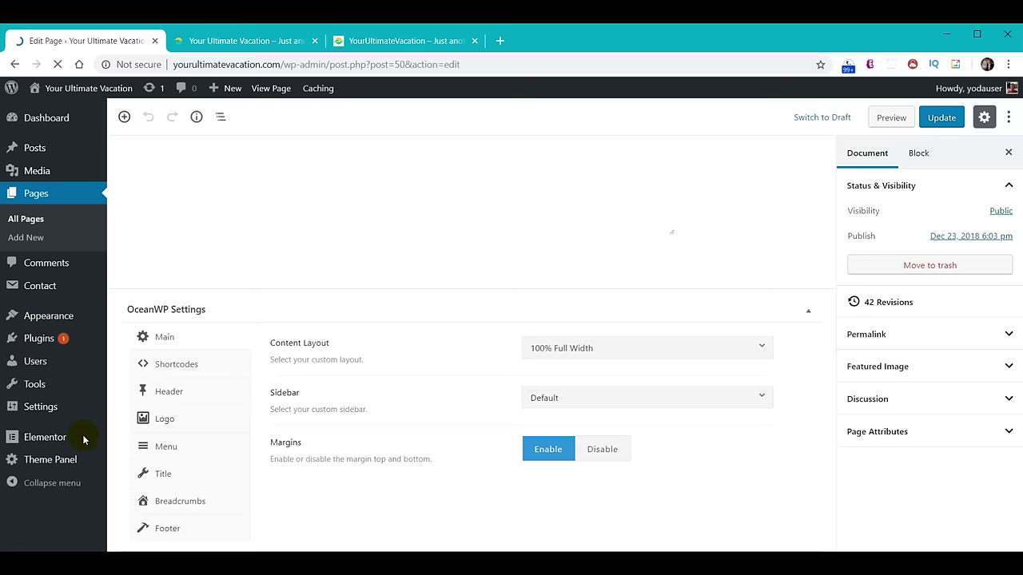
{"action": "left_click", "coordinate": [43, 320]}
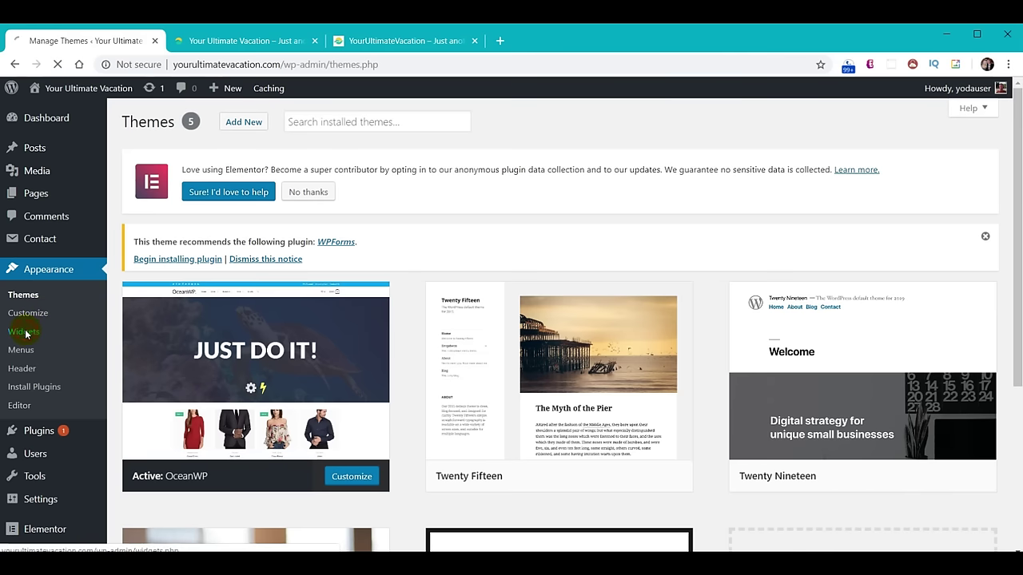
{"action": "scroll", "coordinate": [703, 400], "scroll_direction": "down", "scroll_amount": 3}
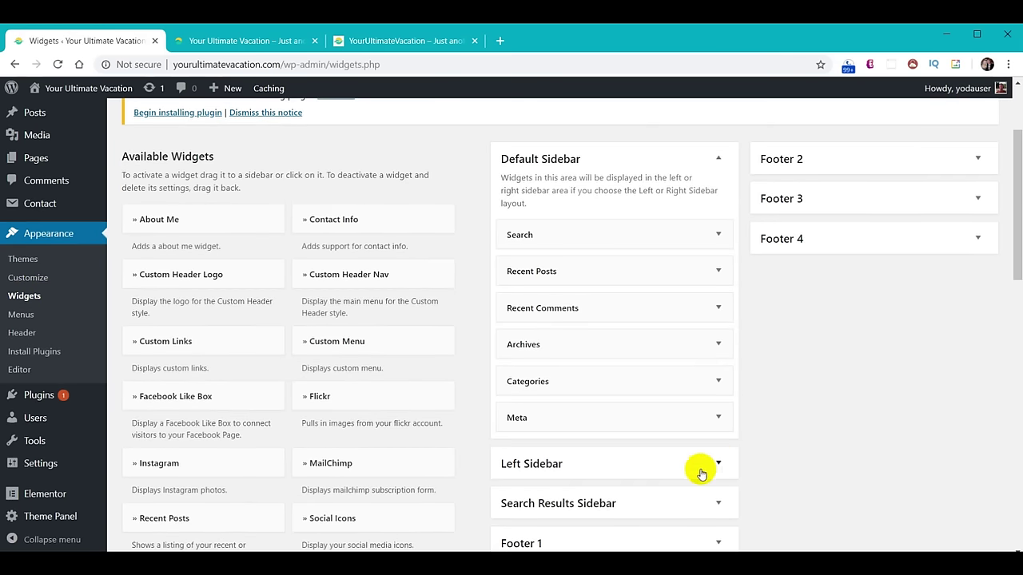
{"action": "scroll", "coordinate": [693, 491], "scroll_direction": "down", "scroll_amount": 1}
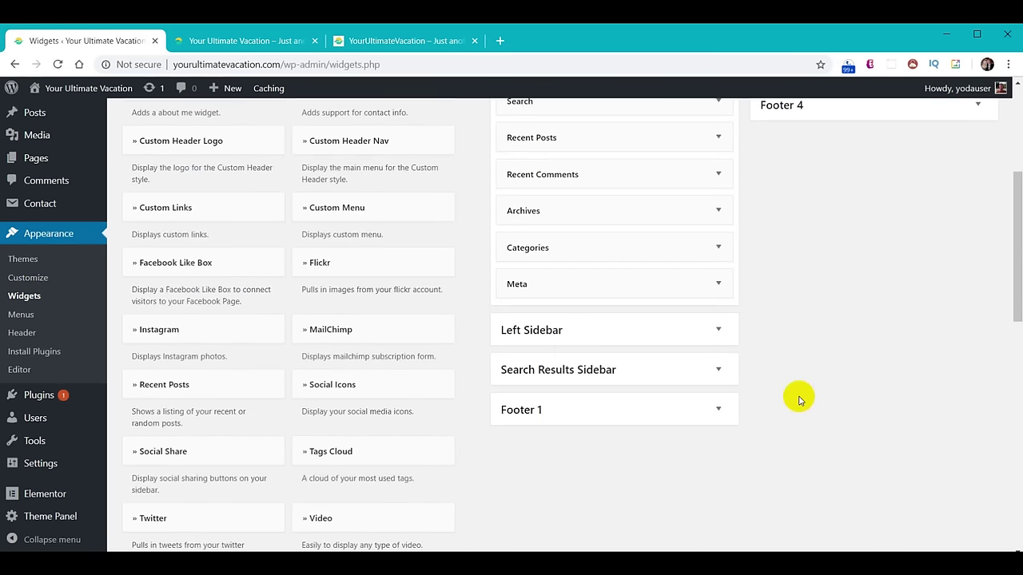
{"action": "scroll", "coordinate": [796, 397], "scroll_direction": "up", "scroll_amount": 3}
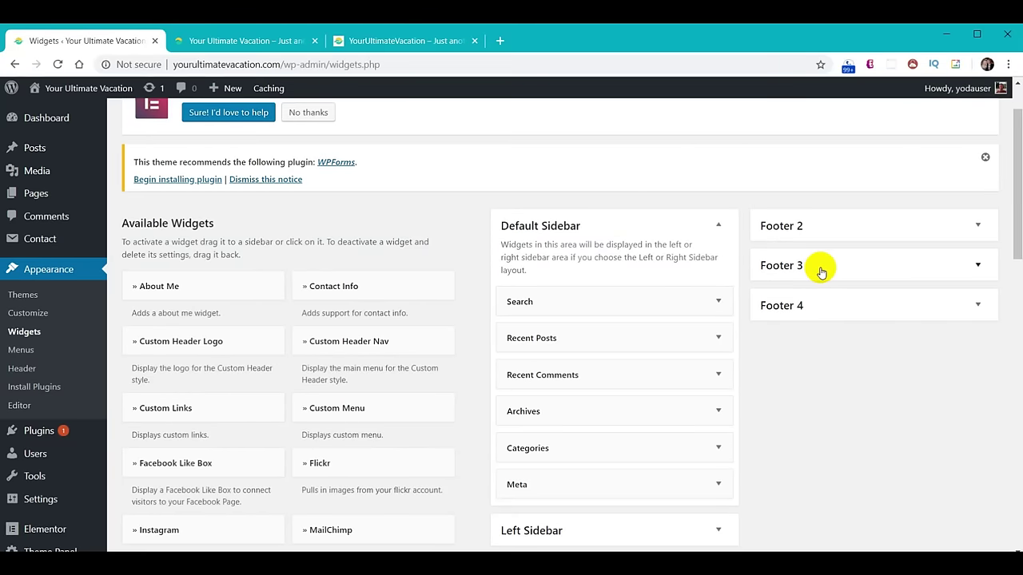
{"action": "left_click", "coordinate": [406, 44]}
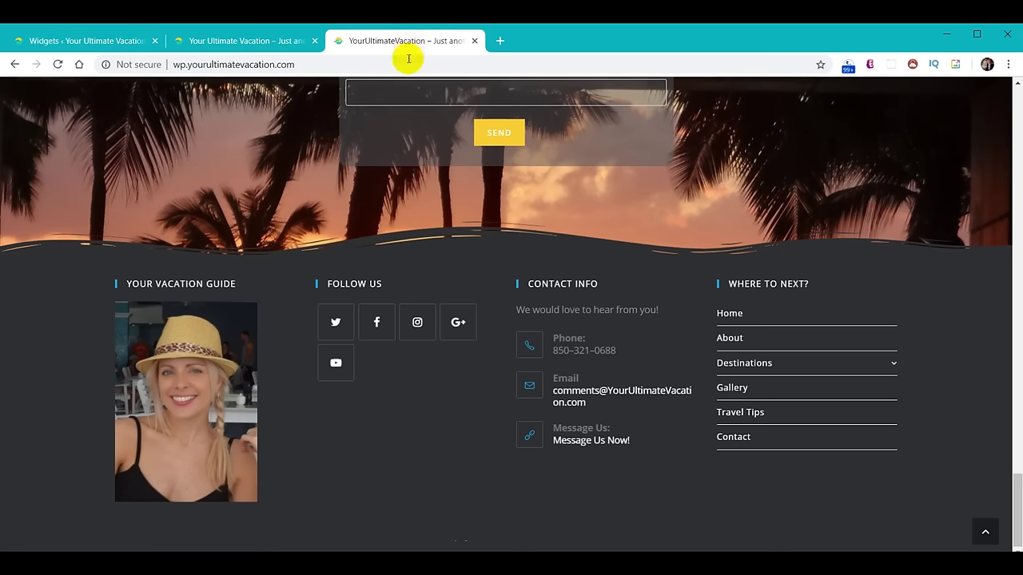
Add an Image widget to the Footer 1 area.
{"action": "left_click", "coordinate": [101, 40]}
{"action": "scroll", "coordinate": [315, 403], "scroll_direction": "down", "scroll_amount": 2}
{"action": "scroll", "coordinate": [313, 415], "scroll_direction": "down", "scroll_amount": 6}
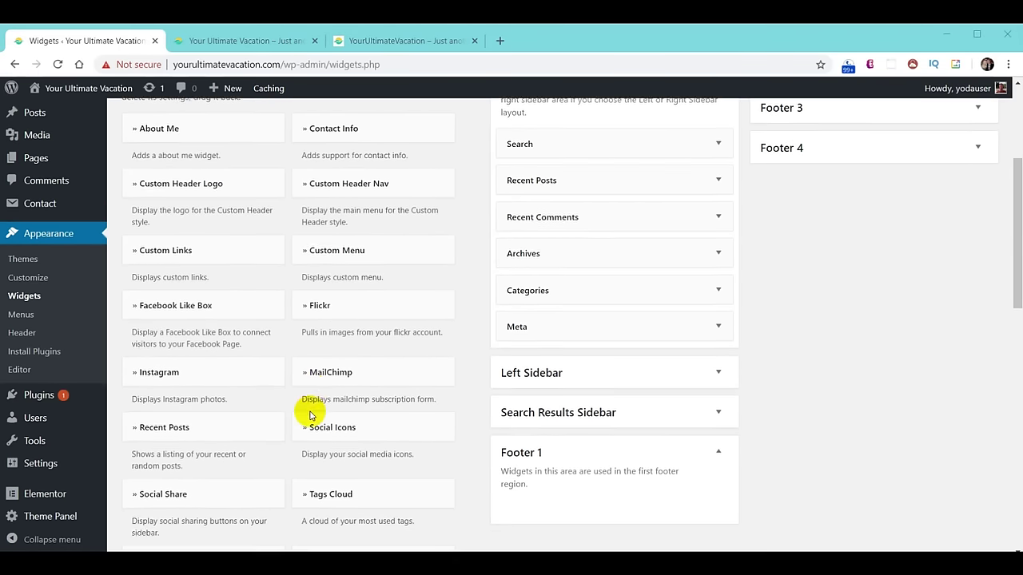
{"action": "scroll", "coordinate": [311, 415], "scroll_direction": "down", "scroll_amount": 1}
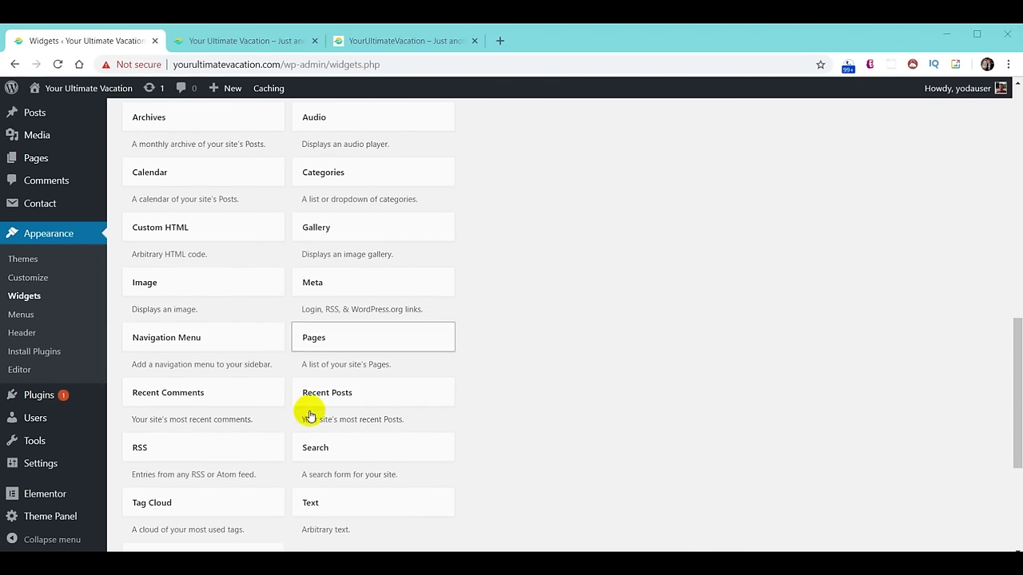
{"action": "left_click", "coordinate": [175, 279]}
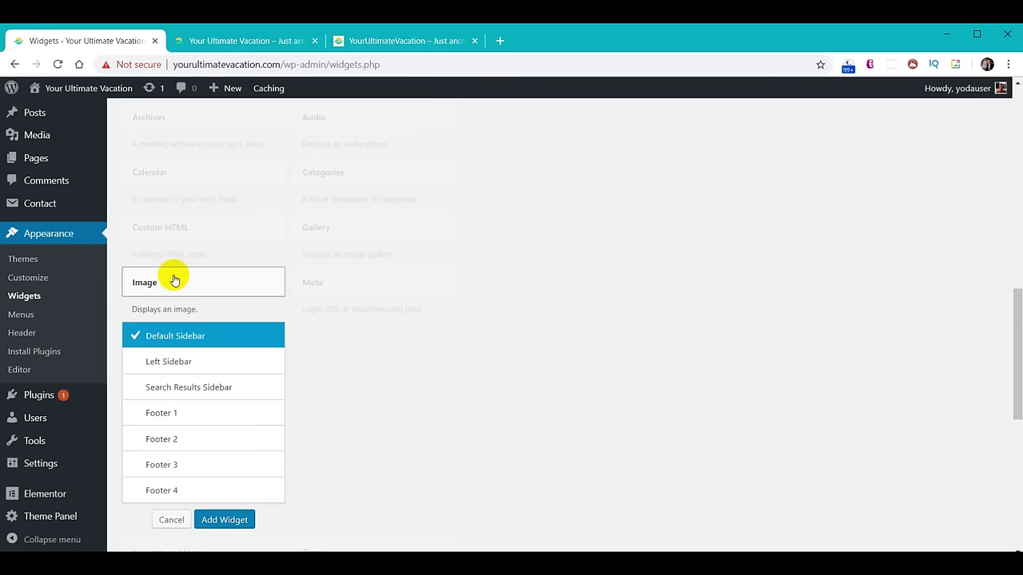
{"action": "left_click", "coordinate": [186, 412]}
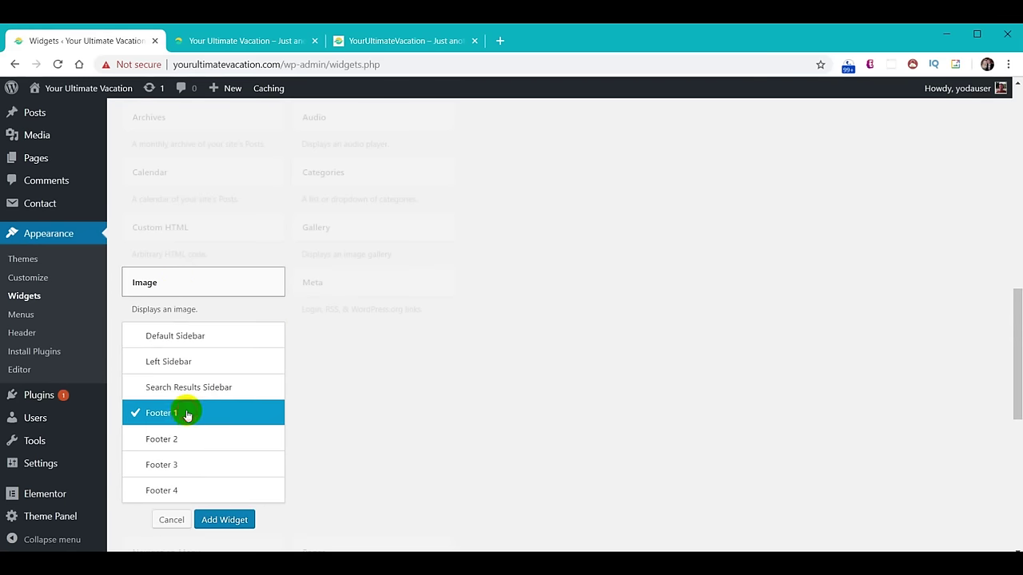
{"action": "left_click", "coordinate": [210, 520]}
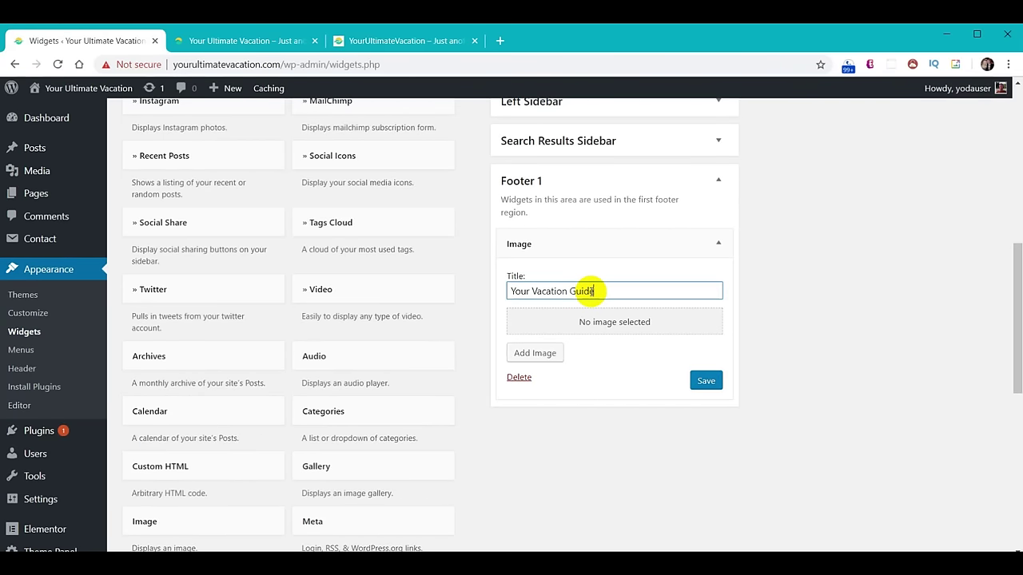
Insert the guide's profile photo, link it to /about/, and save the widget.
{"action": "left_click", "coordinate": [639, 332]}
{"action": "scroll", "coordinate": [639, 331], "scroll_direction": "down", "scroll_amount": 5}
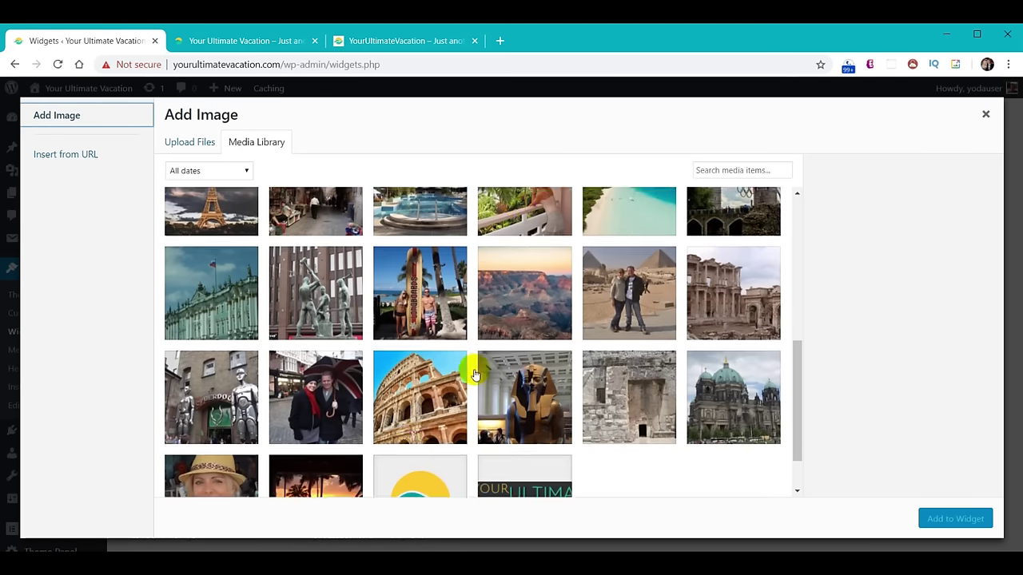
{"action": "left_click", "coordinate": [234, 432]}
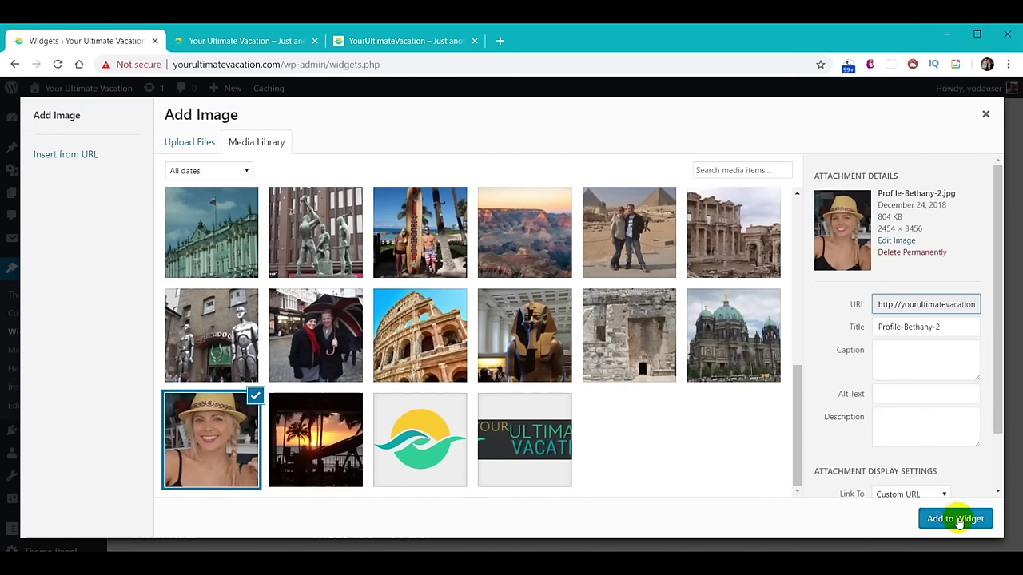
{"action": "left_click", "coordinate": [958, 520]}
{"action": "scroll", "coordinate": [826, 415], "scroll_direction": "down", "scroll_amount": 3}
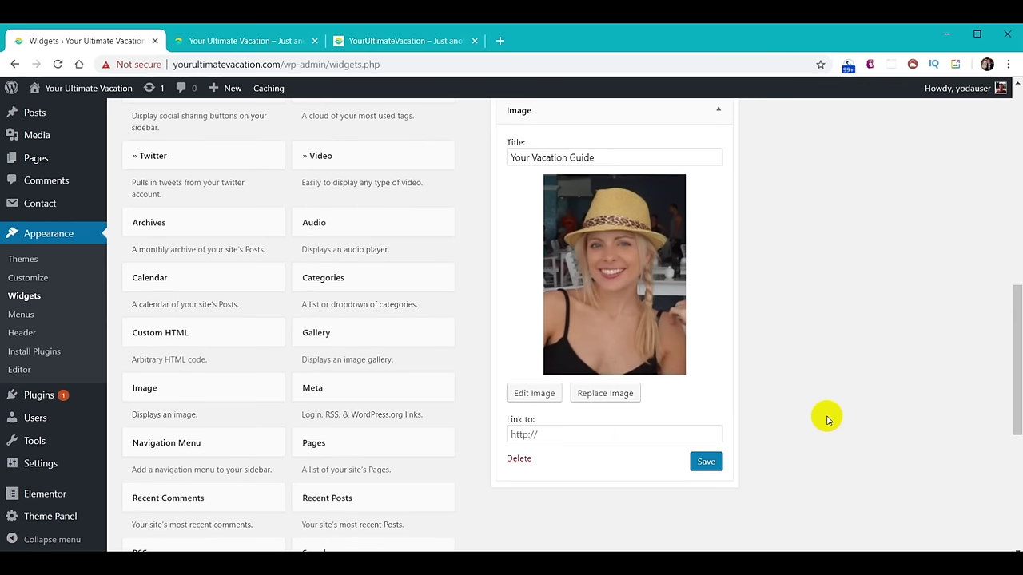
{"action": "left_click", "coordinate": [557, 434]}
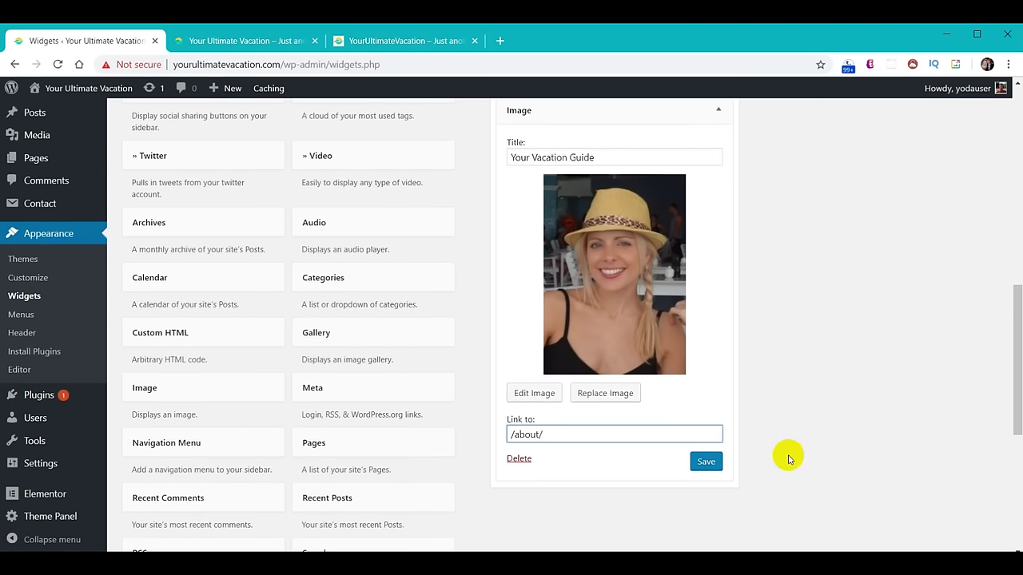
{"action": "left_click", "coordinate": [707, 462]}
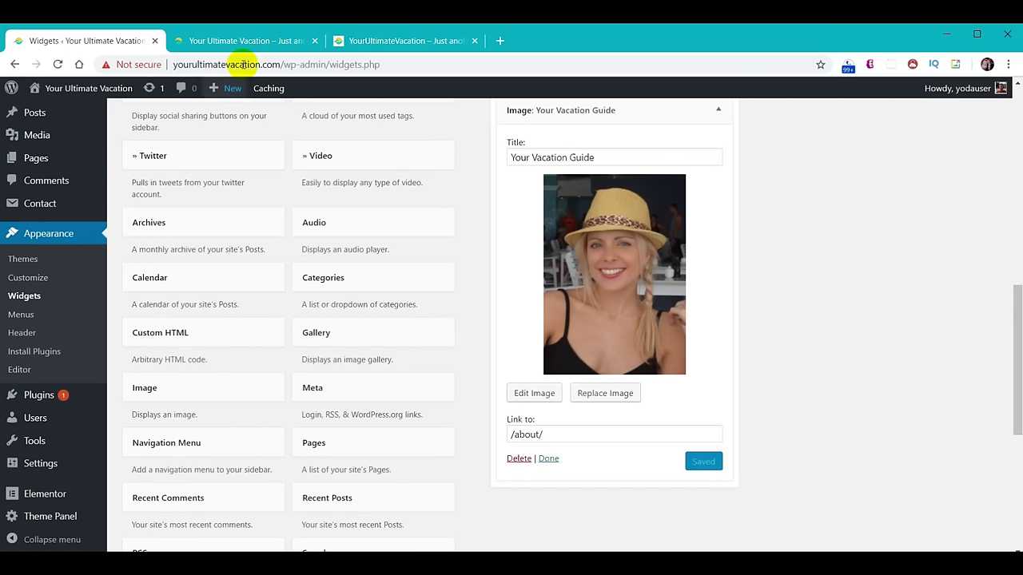
Reload the live home page to check the photo in the footer, then return to Widgets.
{"action": "left_click", "coordinate": [225, 43]}
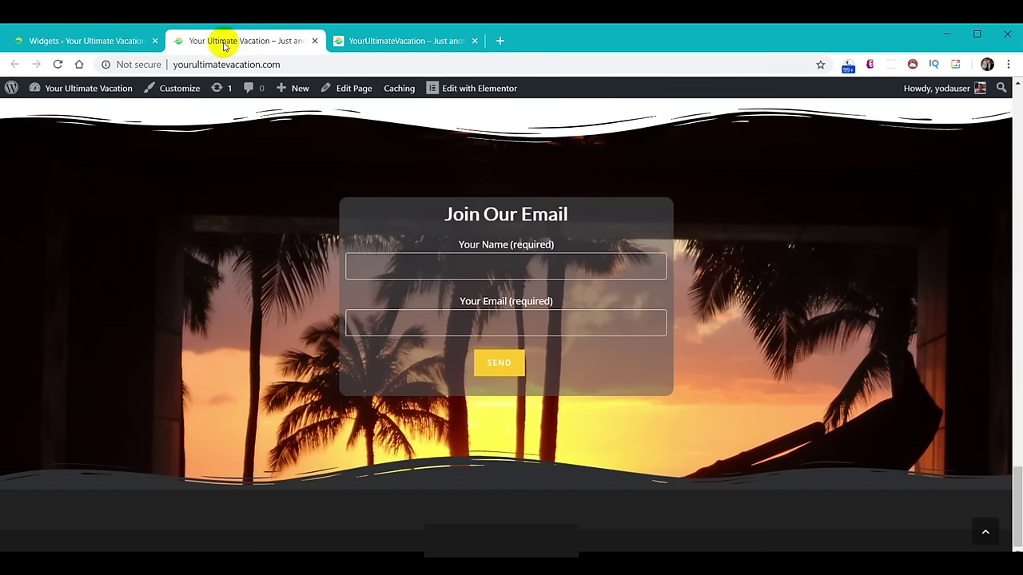
{"action": "left_click", "coordinate": [57, 65]}
{"action": "scroll", "coordinate": [831, 300], "scroll_direction": "down", "scroll_amount": 3}
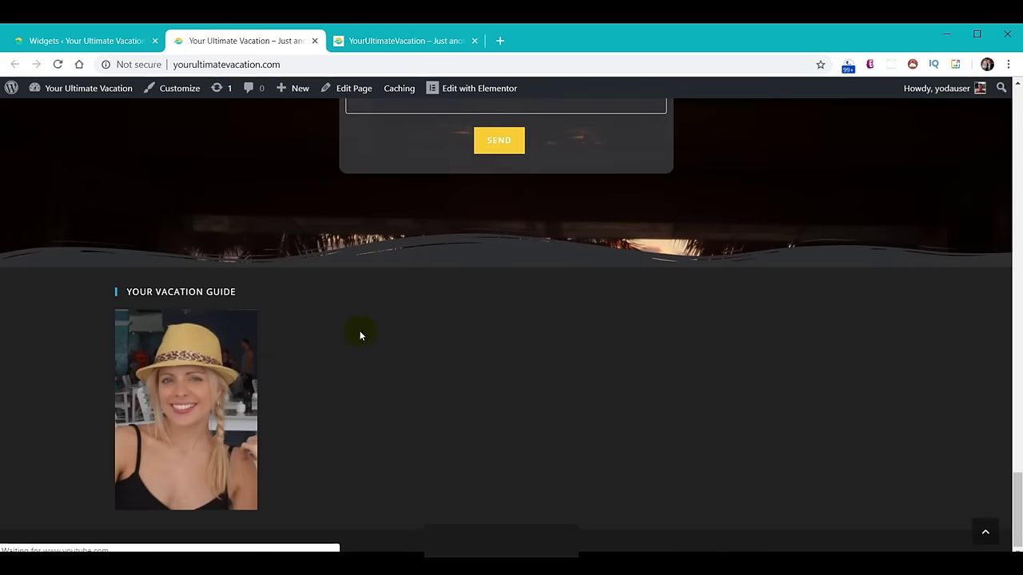
{"action": "left_click", "coordinate": [99, 40]}
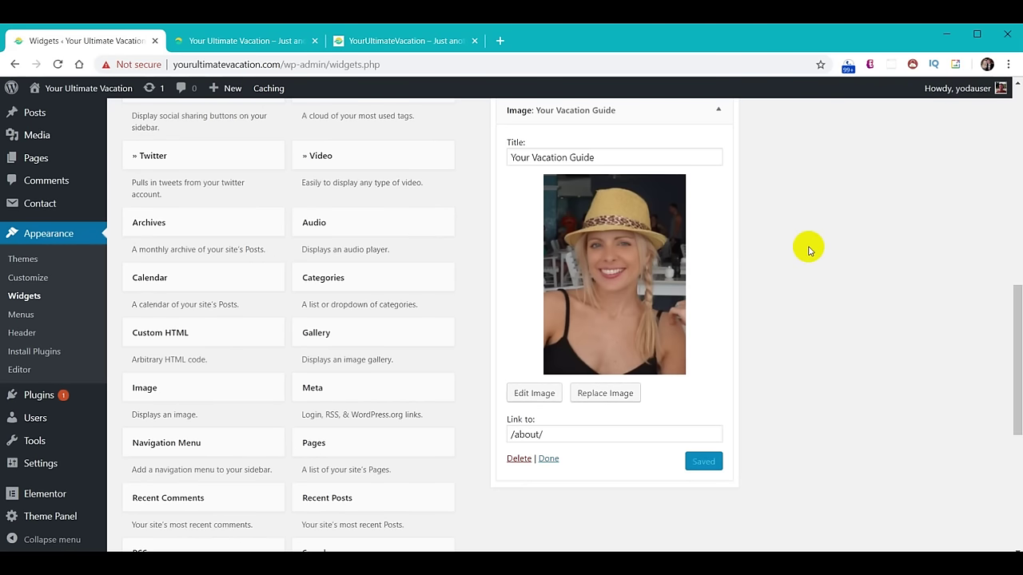
{"action": "scroll", "coordinate": [402, 354], "scroll_direction": "up", "scroll_amount": 2}
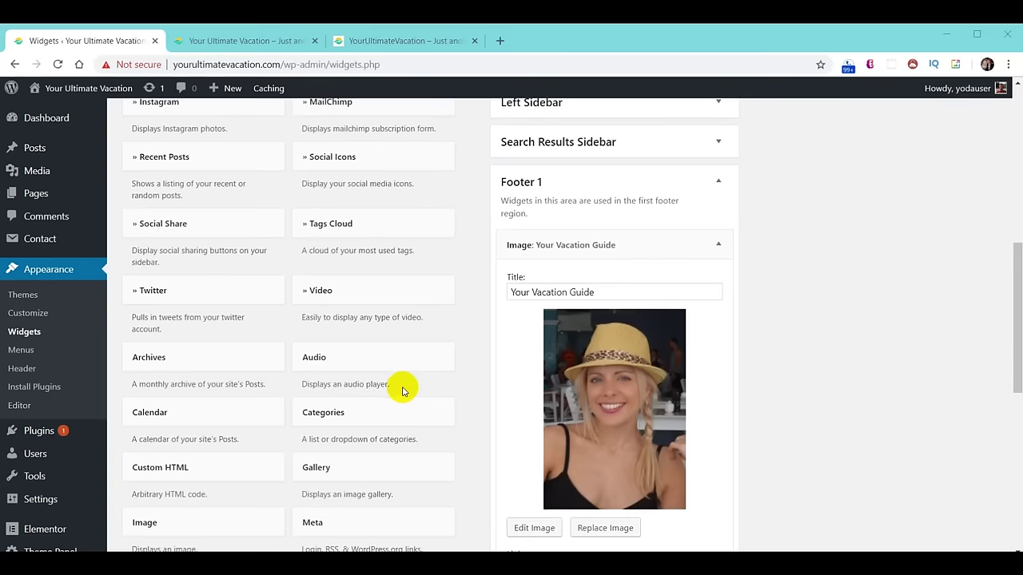
Add a Social Icons widget to Footer 2 and save its social links.
{"action": "left_click", "coordinate": [369, 158]}
{"action": "left_click", "coordinate": [376, 314]}
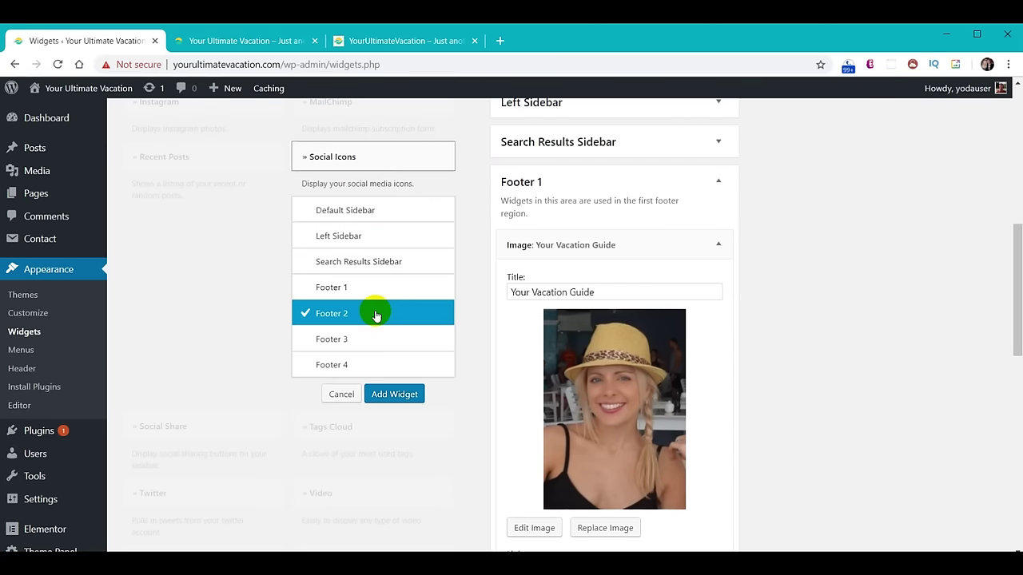
{"action": "left_click", "coordinate": [393, 392]}
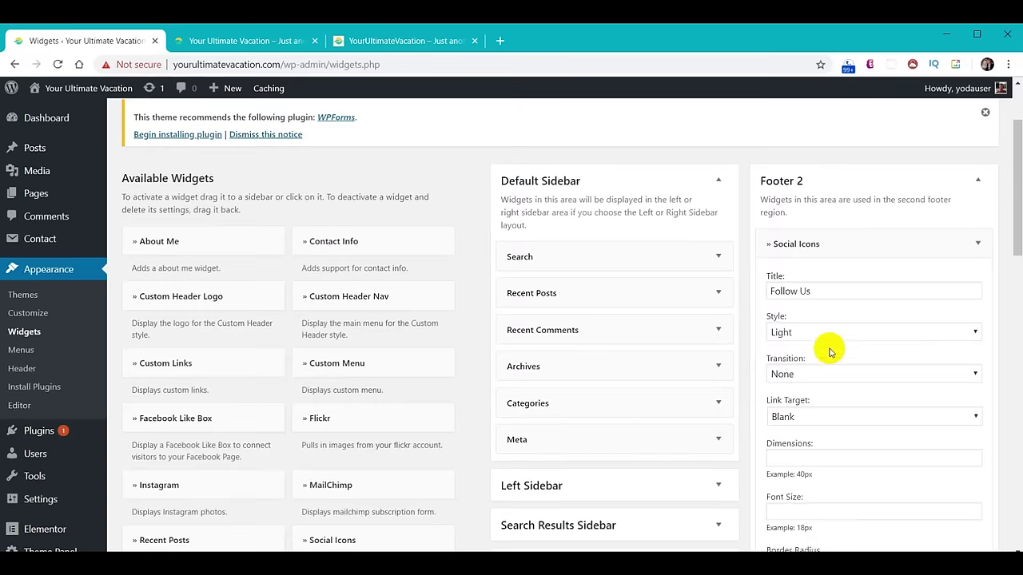
{"action": "scroll", "coordinate": [899, 320], "scroll_direction": "down", "scroll_amount": 10}
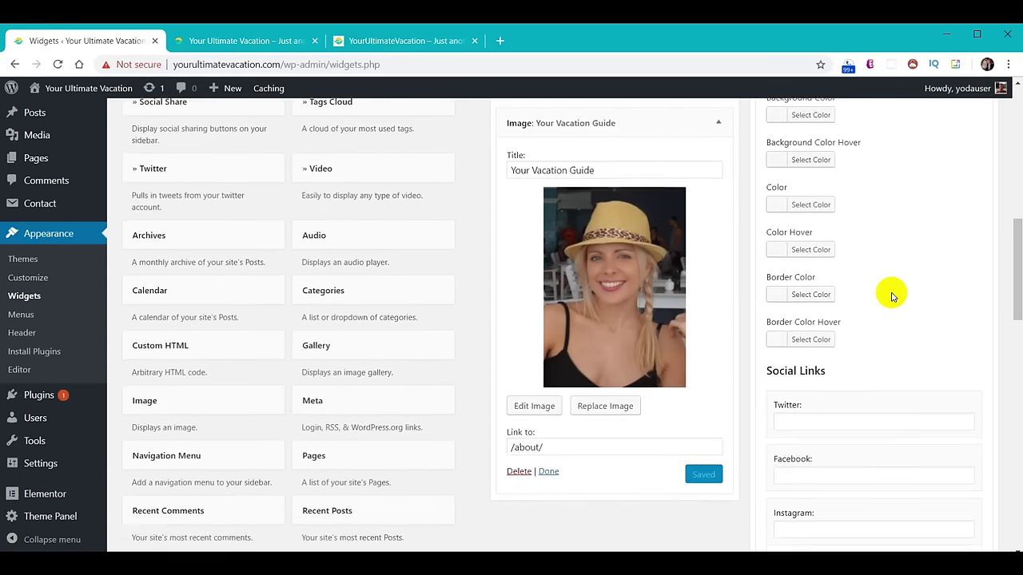
{"action": "scroll", "coordinate": [892, 294], "scroll_direction": "down", "scroll_amount": 1}
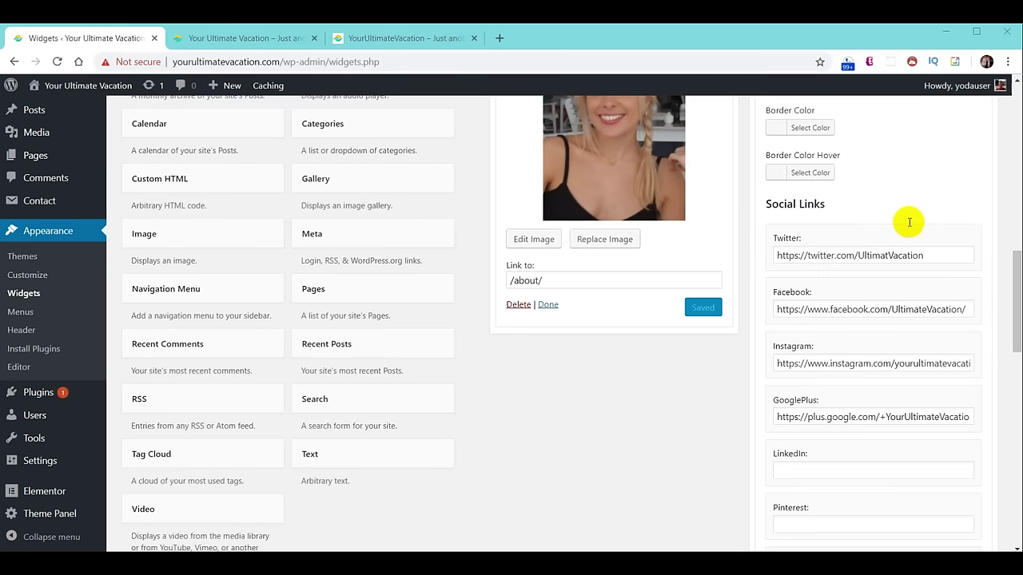
{"action": "scroll", "coordinate": [901, 298], "scroll_direction": "down", "scroll_amount": 12}
{"action": "left_click", "coordinate": [966, 450]}
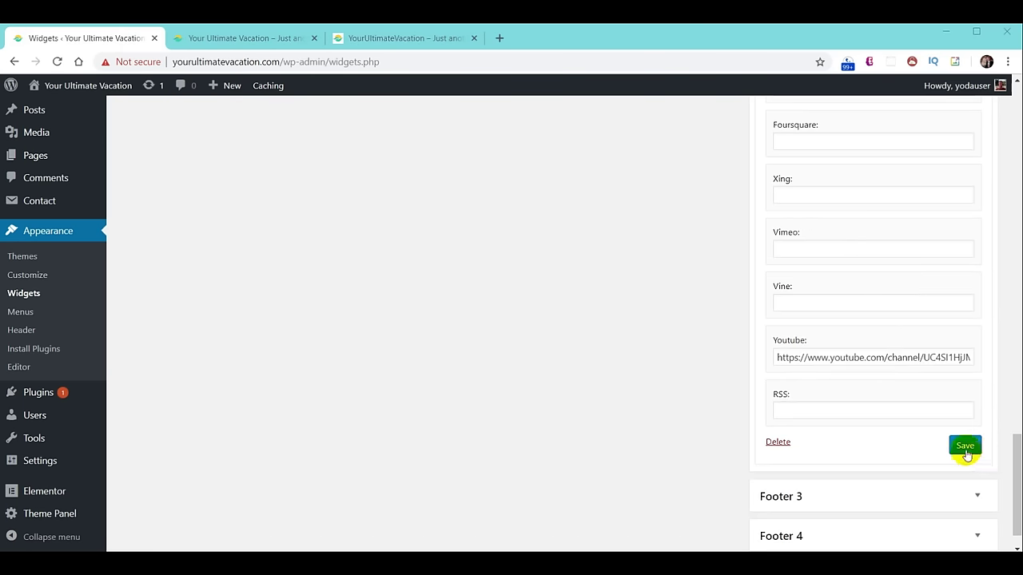
Reload the live home page to check the Follow Us icons, then return to Widgets.
{"action": "left_click", "coordinate": [250, 38]}
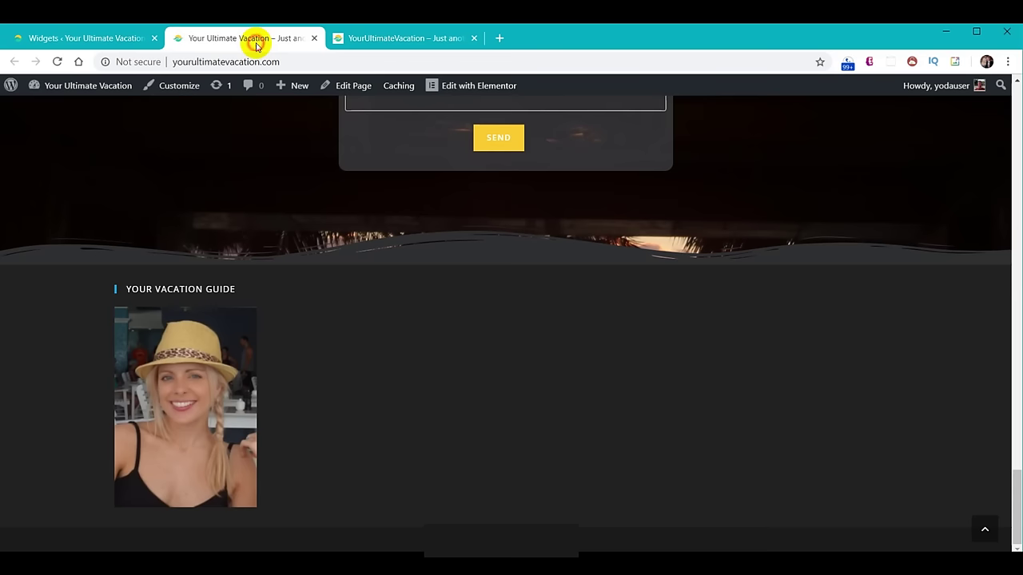
{"action": "left_click", "coordinate": [56, 61]}
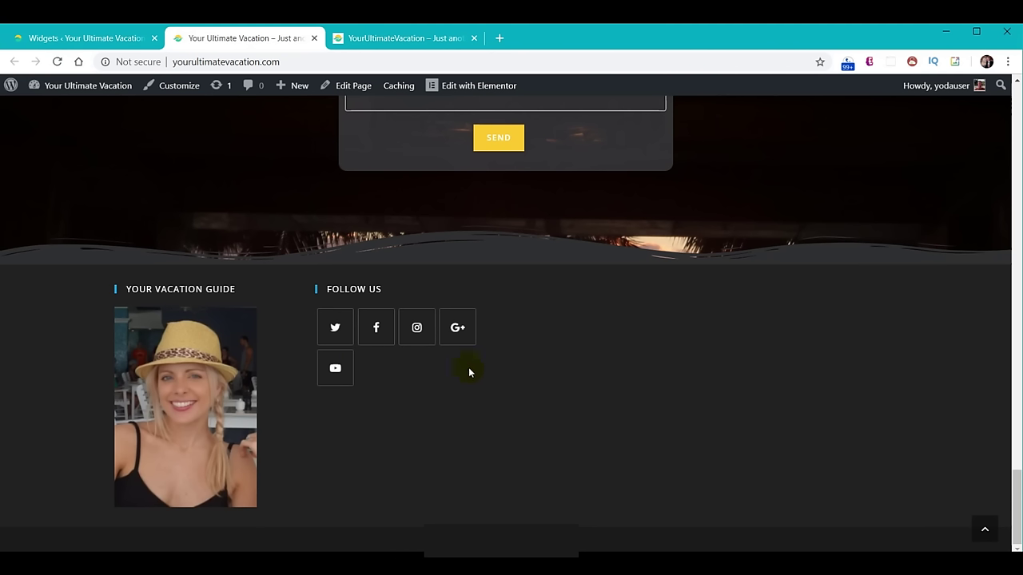
{"action": "left_click", "coordinate": [81, 40]}
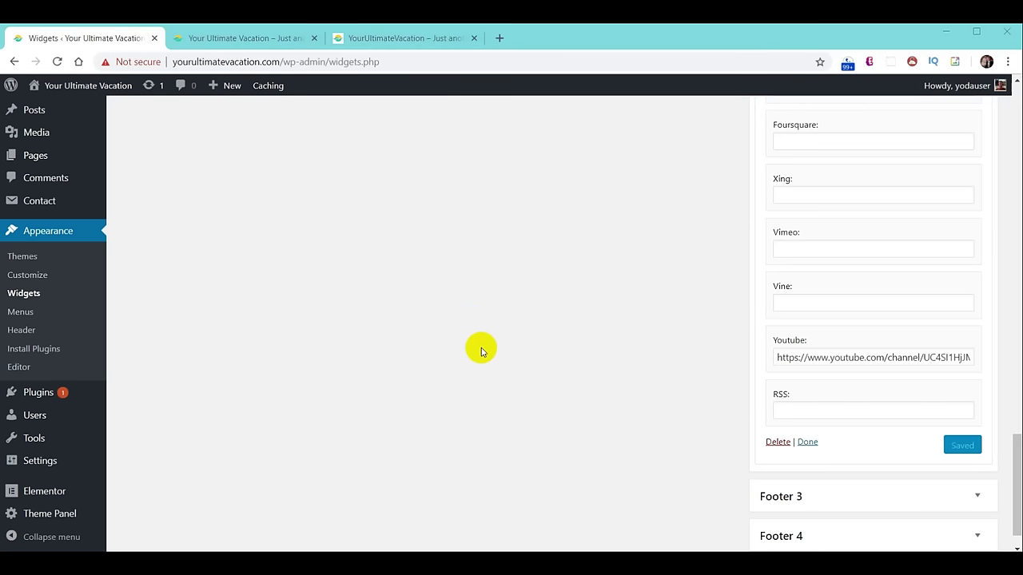
{"action": "scroll", "coordinate": [484, 383], "scroll_direction": "up", "scroll_amount": 15}
{"action": "scroll", "coordinate": [422, 418], "scroll_direction": "up", "scroll_amount": 10}
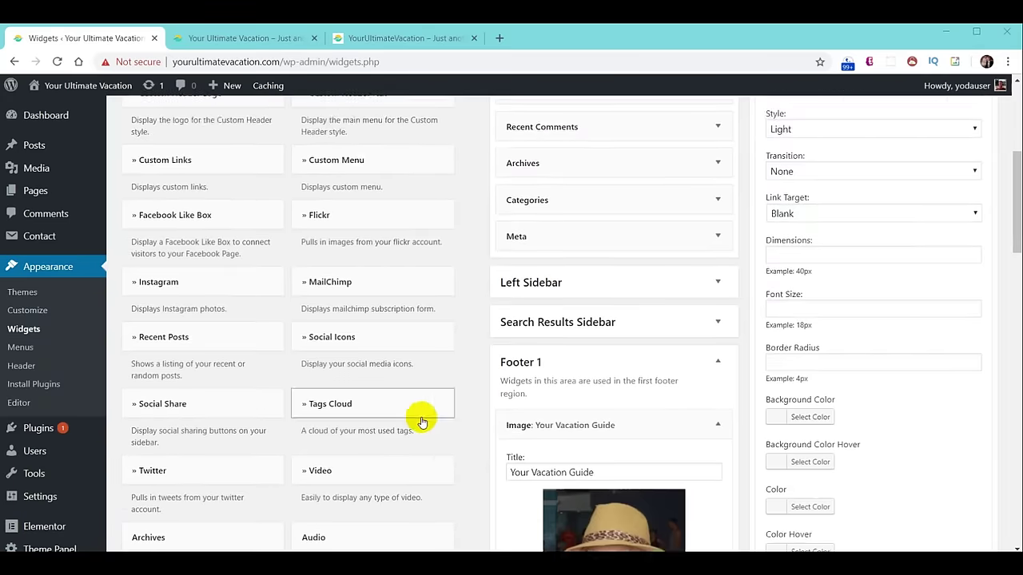
Add a Contact Info widget to Footer 3 and paste a welcome sentence over the Lorem ipsum text.
{"action": "left_click", "coordinate": [335, 352]}
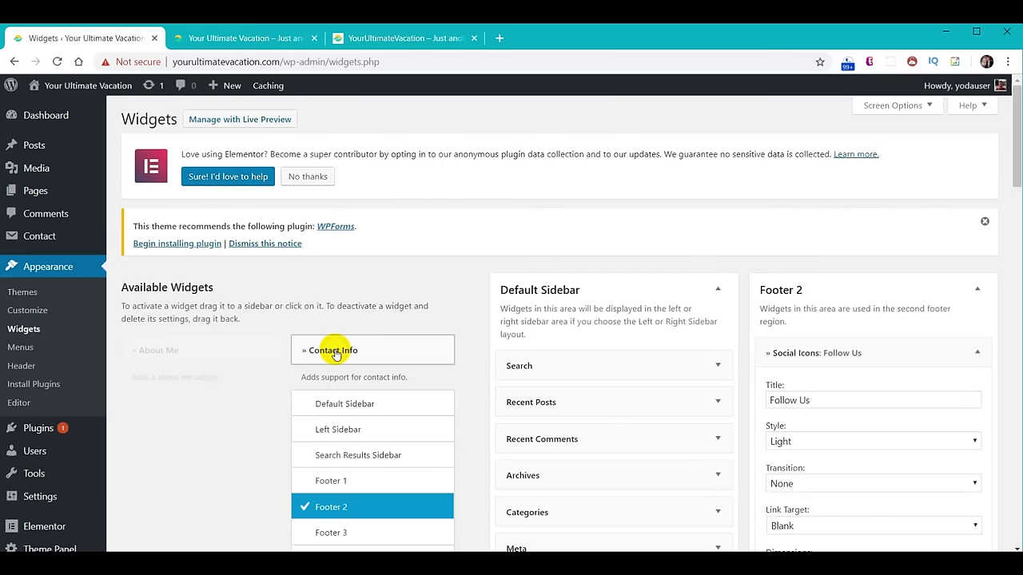
{"action": "scroll", "coordinate": [377, 372], "scroll_direction": "down", "scroll_amount": 2}
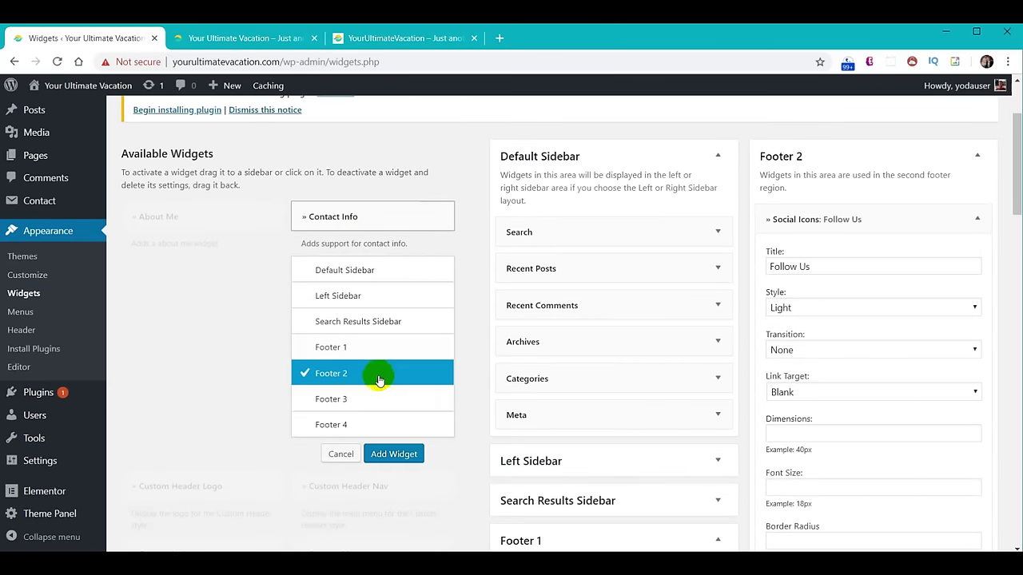
{"action": "left_click", "coordinate": [342, 399]}
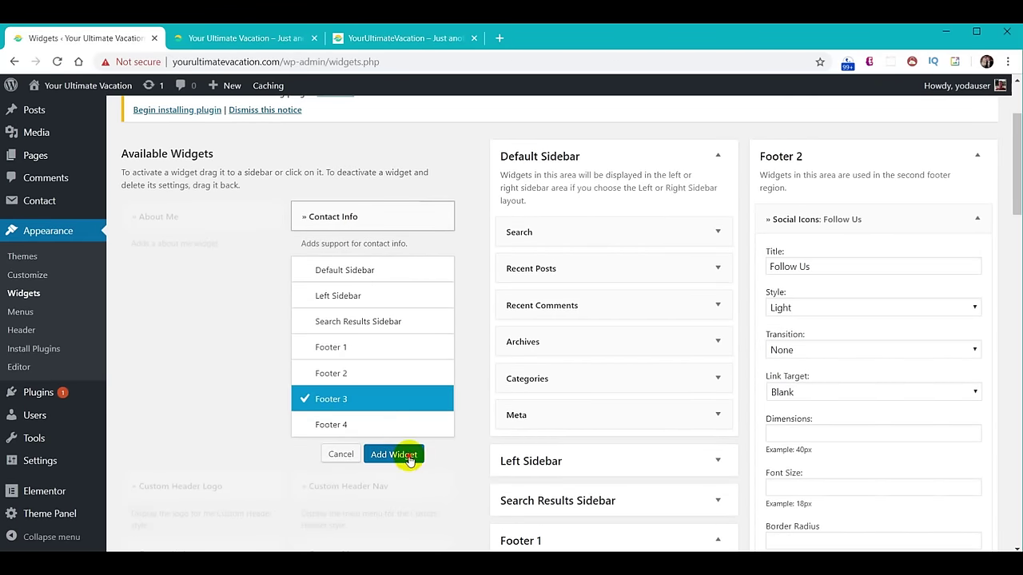
{"action": "left_click", "coordinate": [406, 454]}
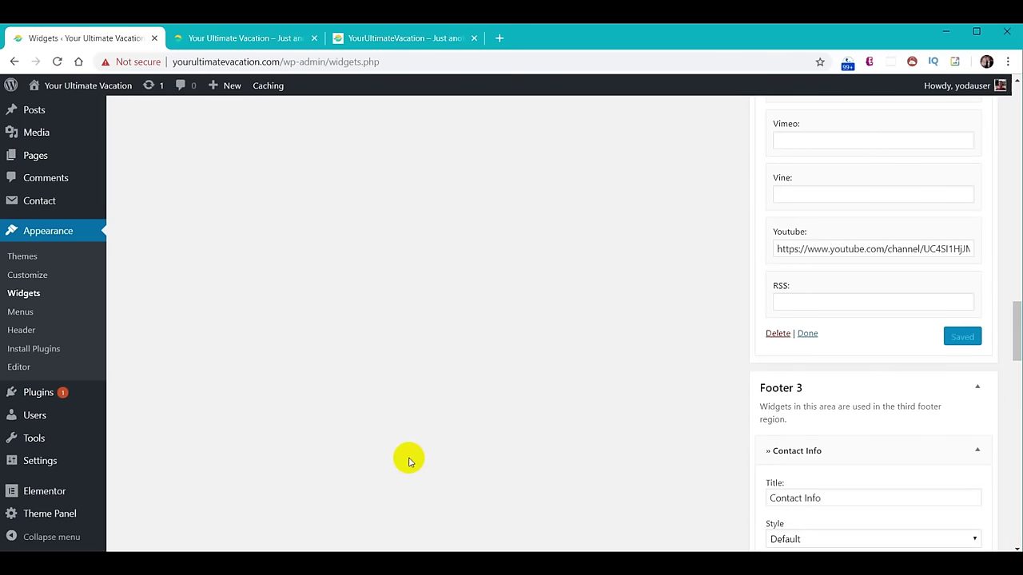
{"action": "scroll", "coordinate": [624, 400], "scroll_direction": "down", "scroll_amount": 3}
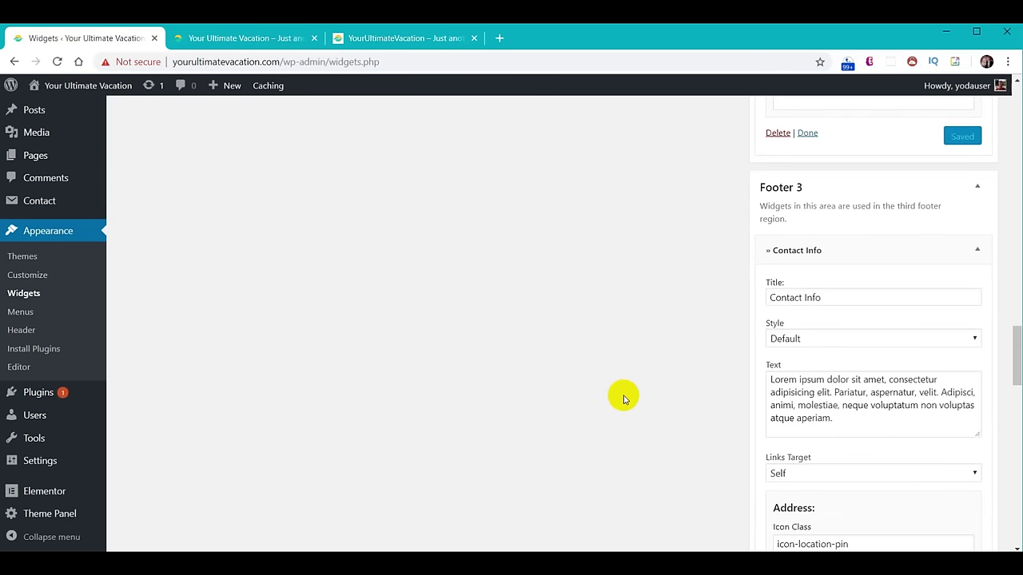
{"action": "left_click_drag", "start_coordinate": [845, 363], "coordinate": [740, 318]}
{"action": "type", "text": "We would love to hear from you!"}
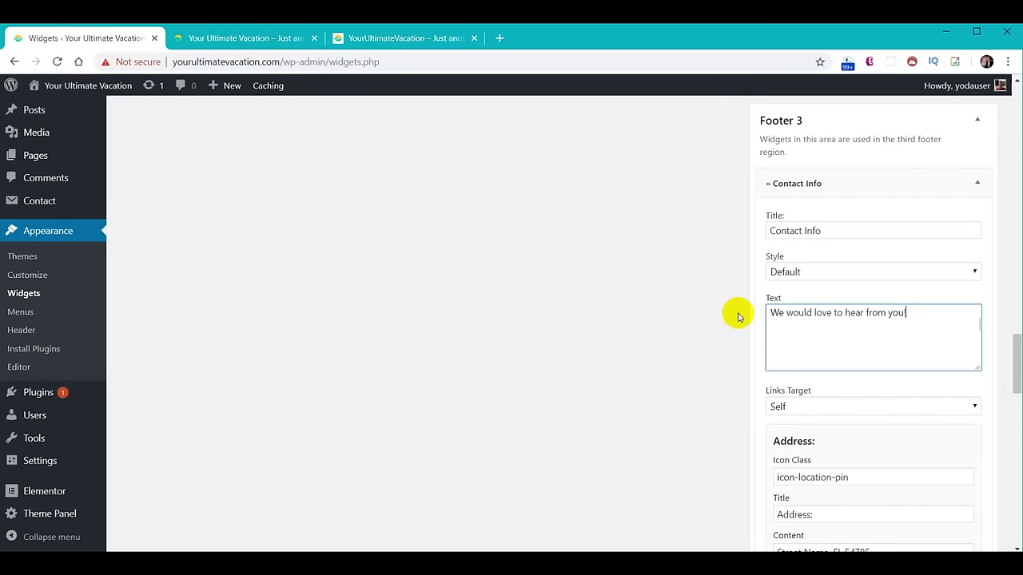
{"action": "left_click", "coordinate": [644, 267]}
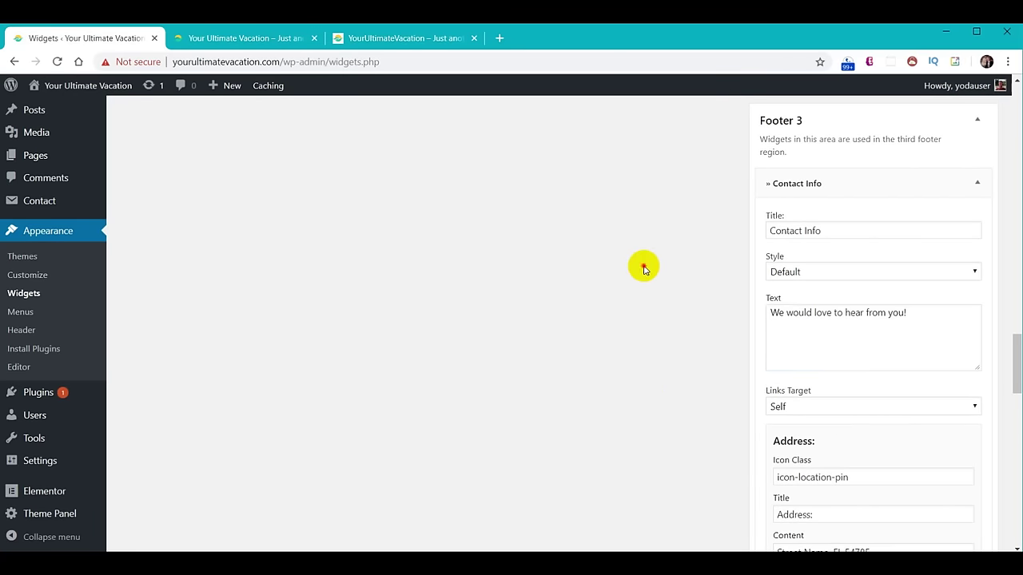
Clear the Address icon class, title and street address, and select the sample phone number.
{"action": "scroll", "coordinate": [647, 267], "scroll_direction": "down", "scroll_amount": 3}
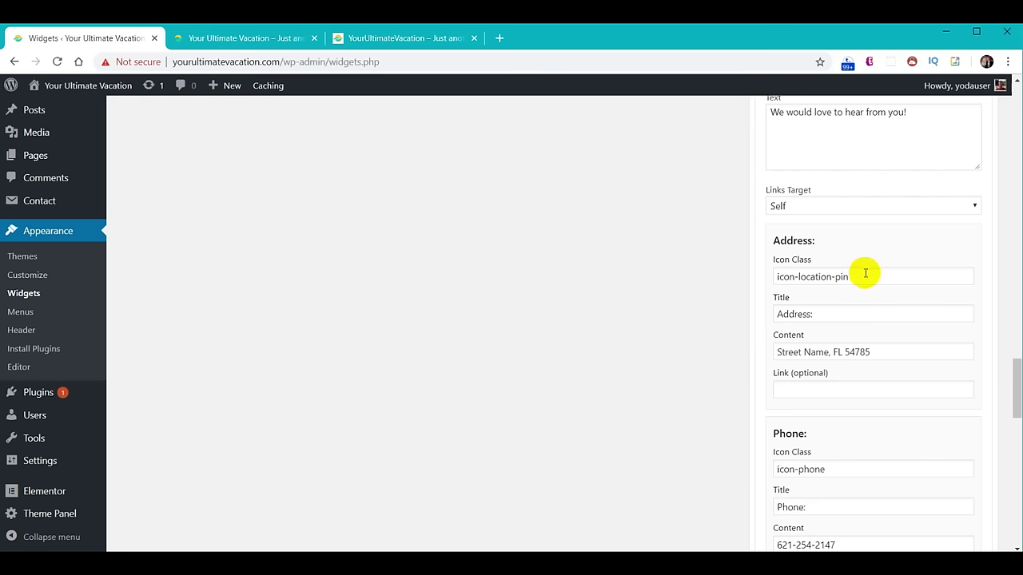
{"action": "left_click_drag", "start_coordinate": [866, 272], "coordinate": [733, 272]}
{"action": "key", "text": "BackSpace"}
{"action": "left_click_drag", "start_coordinate": [840, 318], "coordinate": [751, 313]}
{"action": "key", "text": "BackSpace"}
{"action": "left_click_drag", "start_coordinate": [886, 352], "coordinate": [689, 349]}
{"action": "key", "text": "BackSpace"}
{"action": "left_click", "coordinate": [677, 351]}
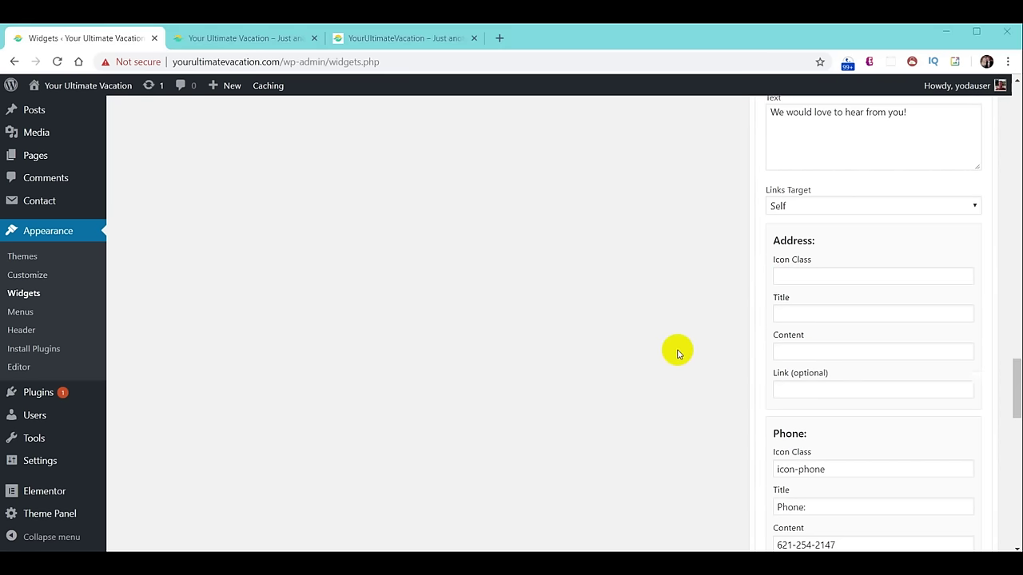
{"action": "scroll", "coordinate": [678, 351], "scroll_direction": "down", "scroll_amount": 2}
{"action": "left_click_drag", "start_coordinate": [880, 339], "coordinate": [684, 345]}
Delete the Mobile entry's icon class, title and sample number.
{"action": "scroll", "coordinate": [783, 304], "scroll_direction": "down", "scroll_amount": 3}
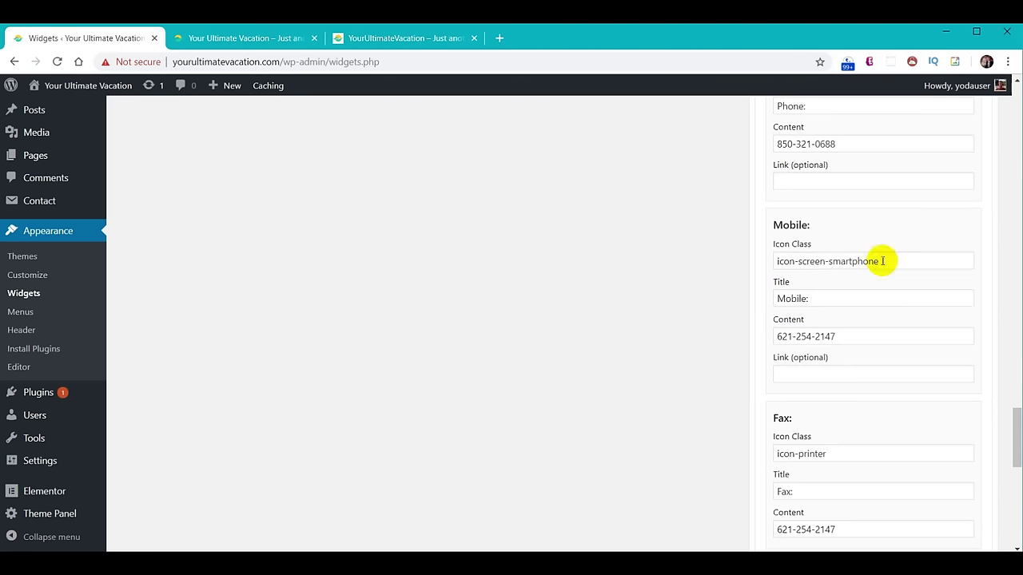
{"action": "left_click_drag", "start_coordinate": [891, 260], "coordinate": [709, 267]}
{"action": "key", "text": "BackSpace"}
{"action": "left_click_drag", "start_coordinate": [823, 298], "coordinate": [764, 297]}
{"action": "key", "text": "BackSpace"}
{"action": "left_click_drag", "start_coordinate": [867, 335], "coordinate": [714, 336]}
{"action": "key", "text": "BackSpace"}
Delete the Fax entry's icon class, title and sample number.
{"action": "scroll", "coordinate": [840, 383], "scroll_direction": "down", "scroll_amount": 2}
{"action": "left_click_drag", "start_coordinate": [836, 320], "coordinate": [783, 320]}
{"action": "key", "text": "BackSpace"}
{"action": "left_click_drag", "start_coordinate": [795, 358], "coordinate": [774, 357]}
{"action": "key", "text": "BackSpace"}
{"action": "left_click_drag", "start_coordinate": [773, 396], "coordinate": [845, 400]}
{"action": "key", "text": "BackSpace"}
{"action": "scroll", "coordinate": [687, 392], "scroll_direction": "down", "scroll_amount": 2}
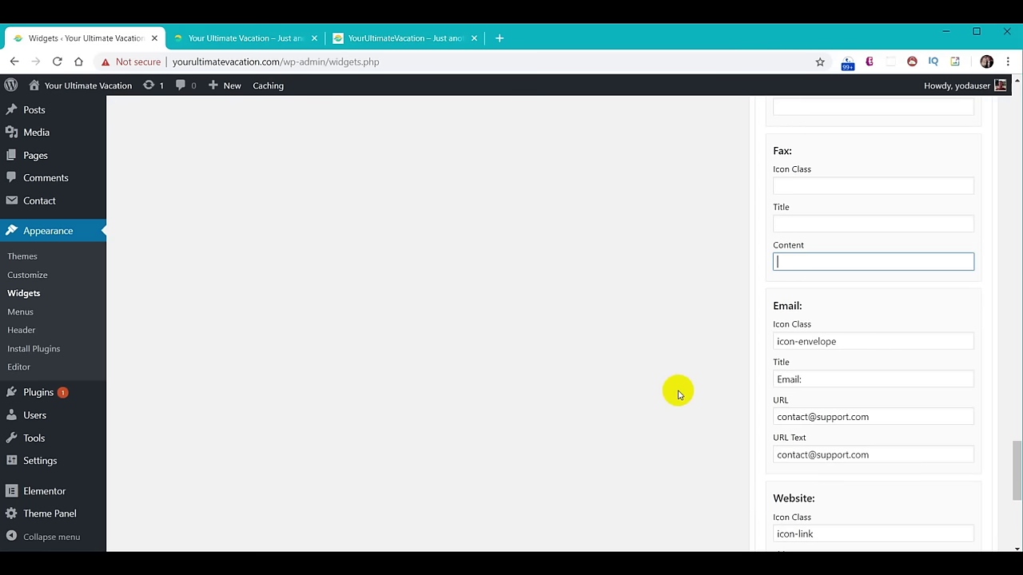
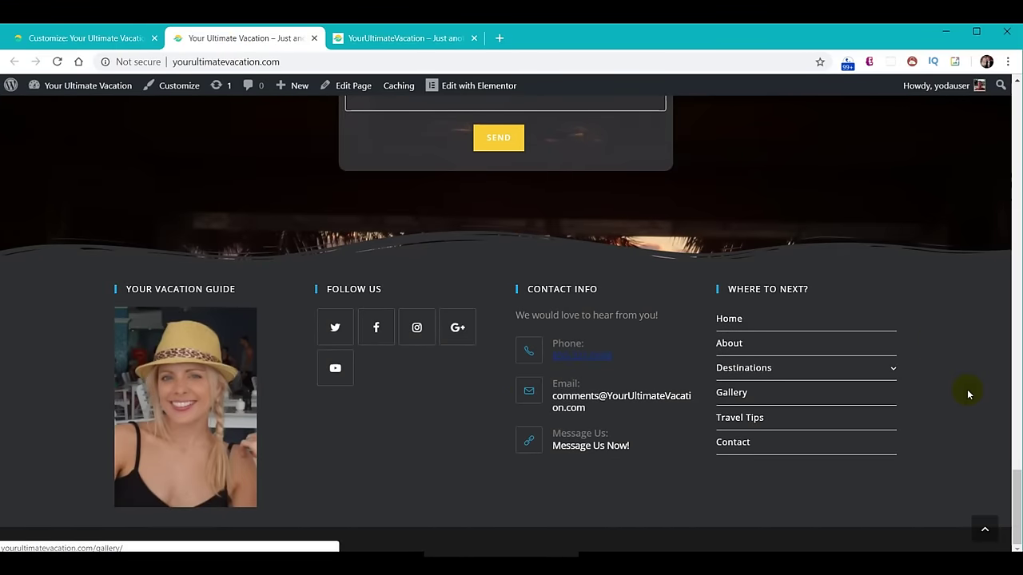
Leave the customizer and open the empty About page in Elementor from All Pages.
{"action": "scroll", "coordinate": [908, 409], "scroll_direction": "up", "scroll_amount": 15}
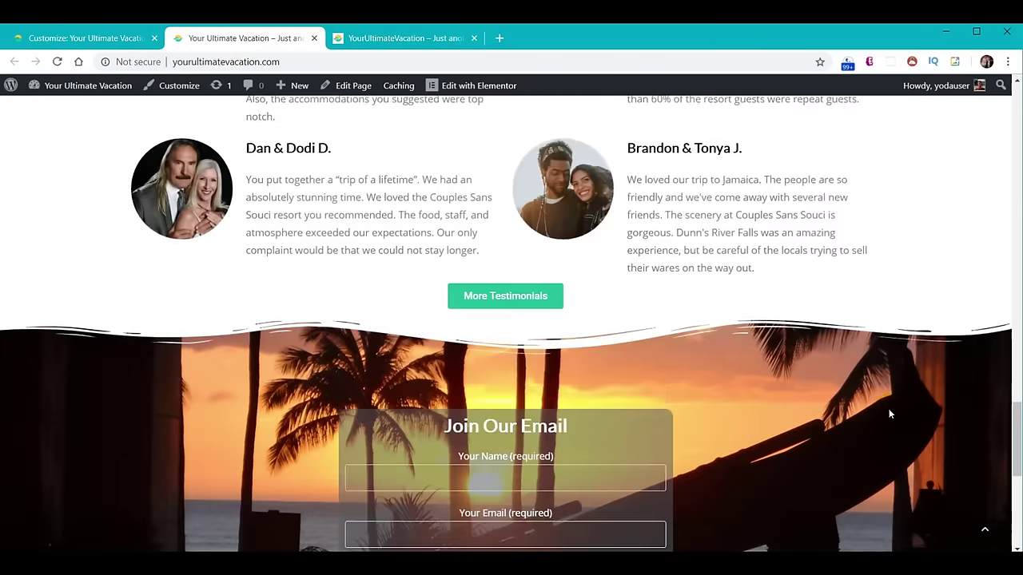
{"action": "scroll", "coordinate": [863, 441], "scroll_direction": "up", "scroll_amount": 15}
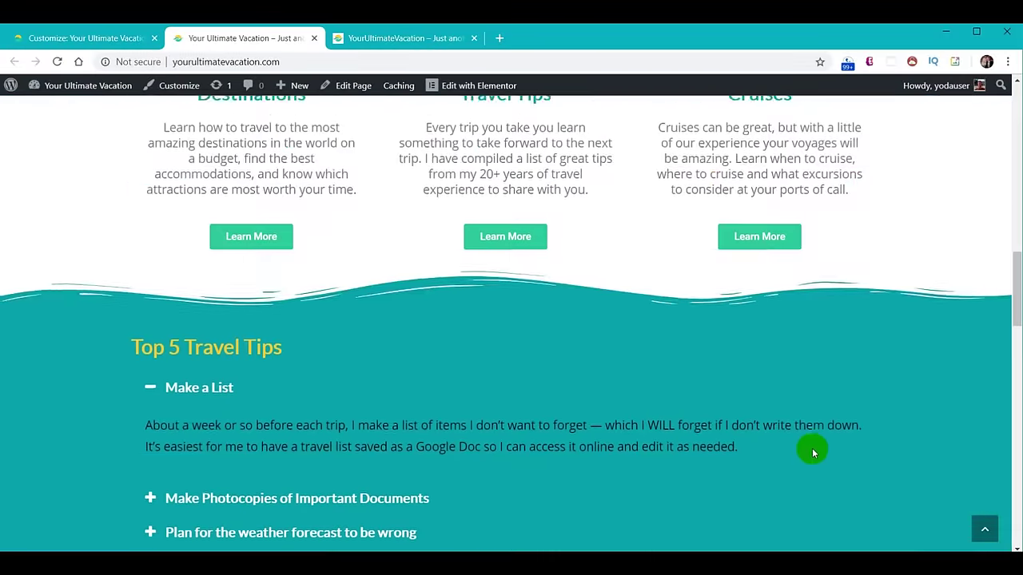
{"action": "scroll", "coordinate": [838, 443], "scroll_direction": "up", "scroll_amount": 12}
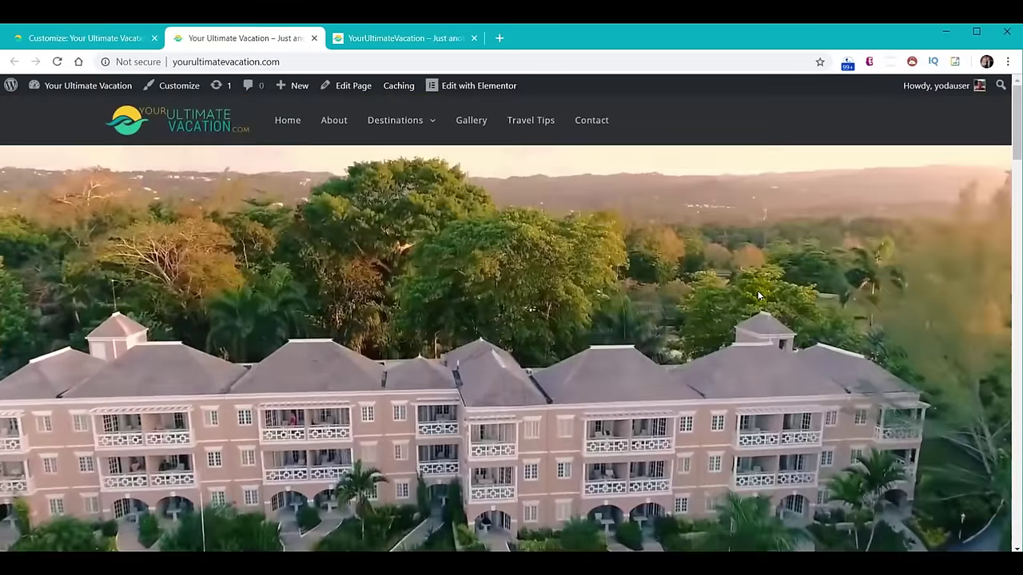
{"action": "scroll", "coordinate": [723, 298], "scroll_direction": "down", "scroll_amount": 6}
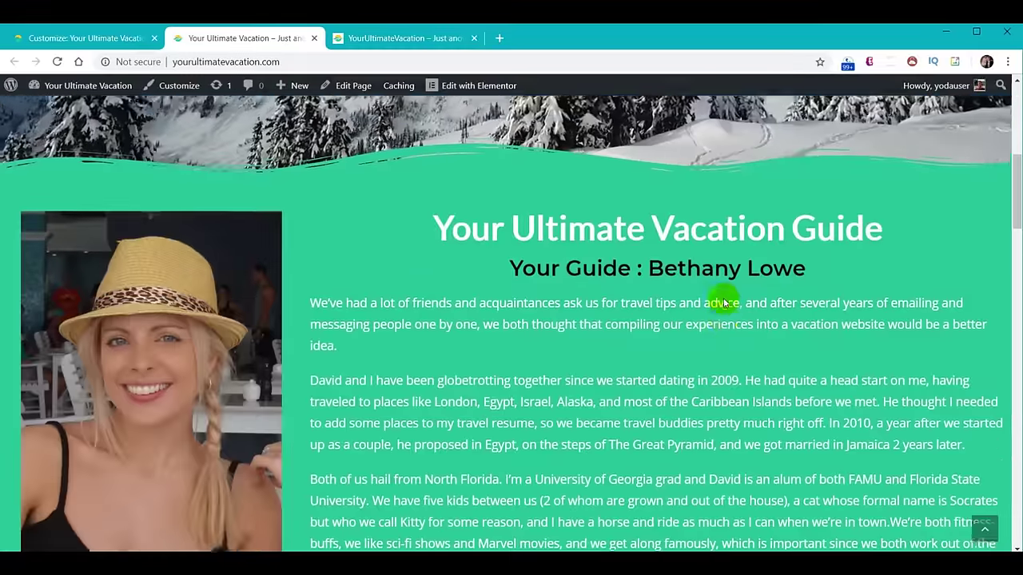
{"action": "scroll", "coordinate": [722, 300], "scroll_direction": "down", "scroll_amount": 10}
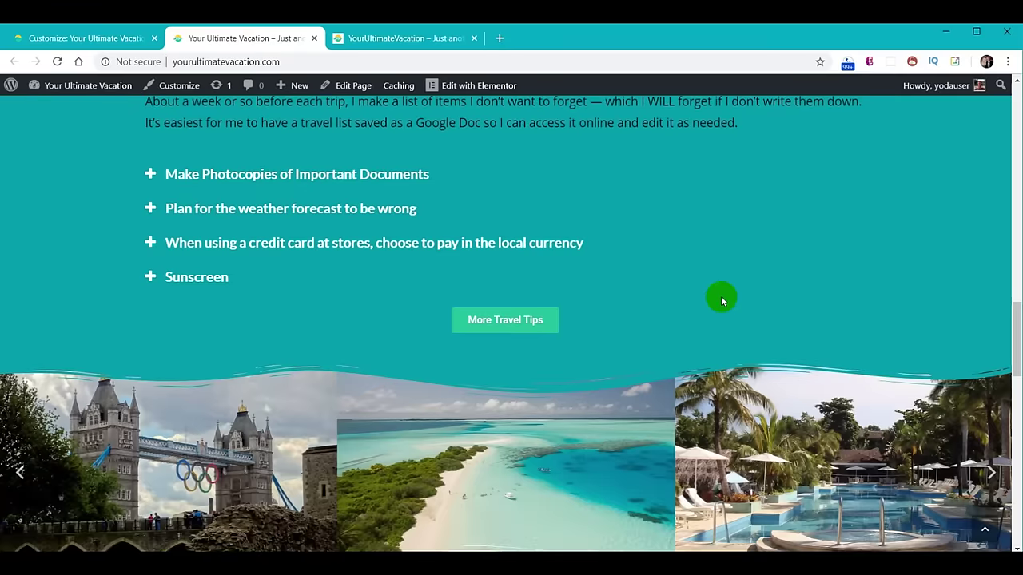
{"action": "scroll", "coordinate": [719, 302], "scroll_direction": "up", "scroll_amount": 10}
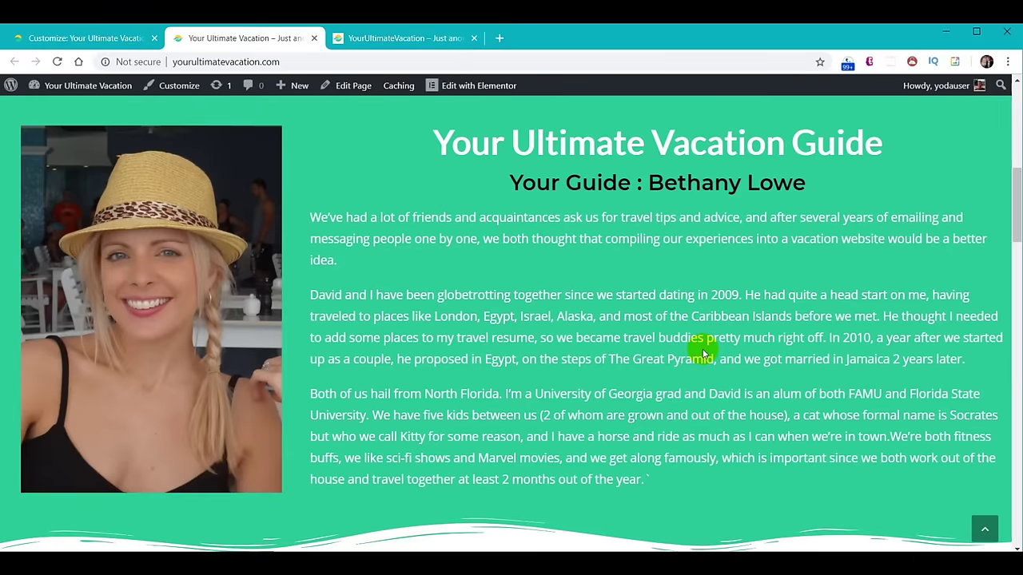
{"action": "scroll", "coordinate": [702, 348], "scroll_direction": "up", "scroll_amount": 5}
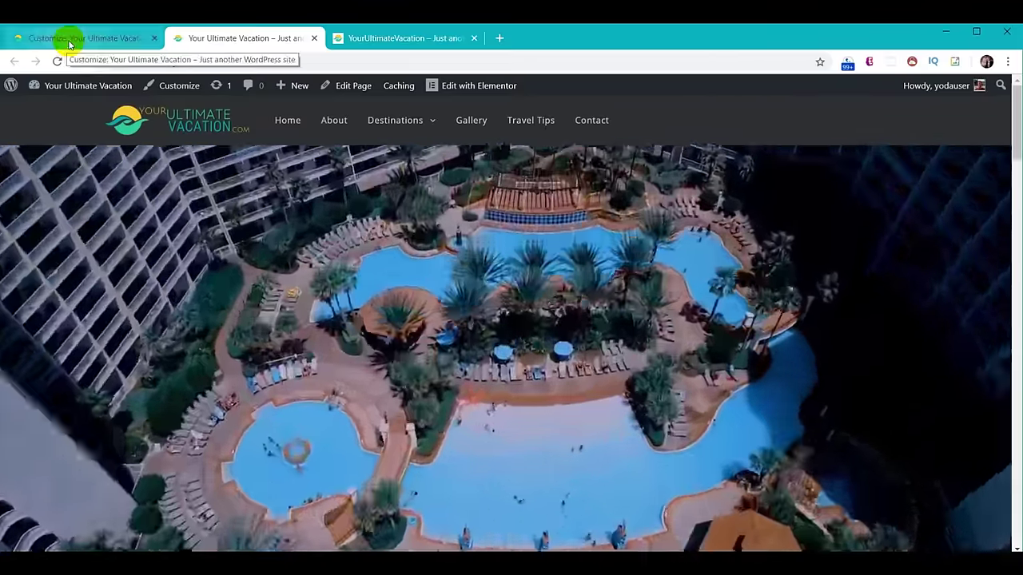
{"action": "left_click", "coordinate": [68, 40]}
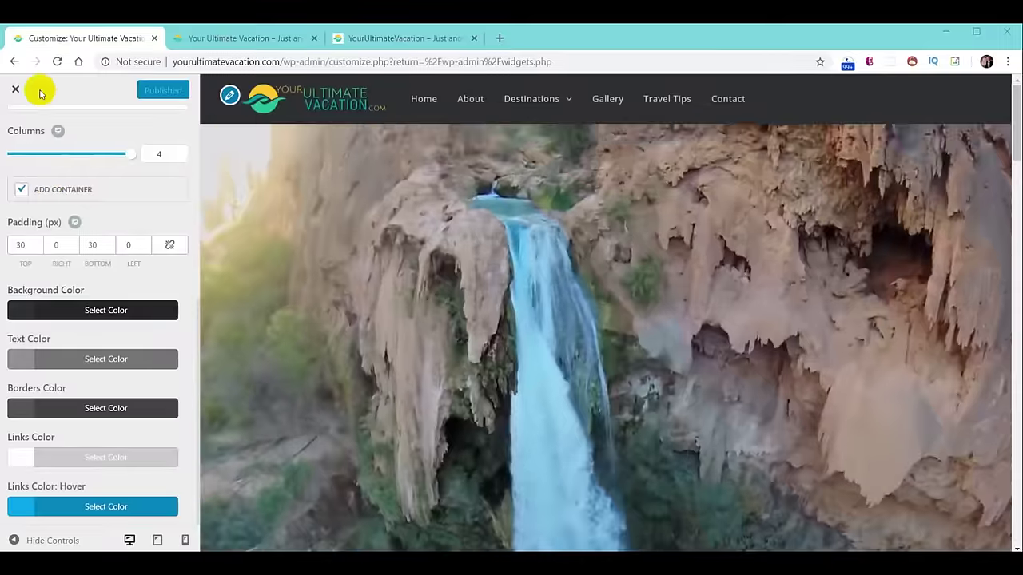
{"action": "left_click", "coordinate": [15, 91]}
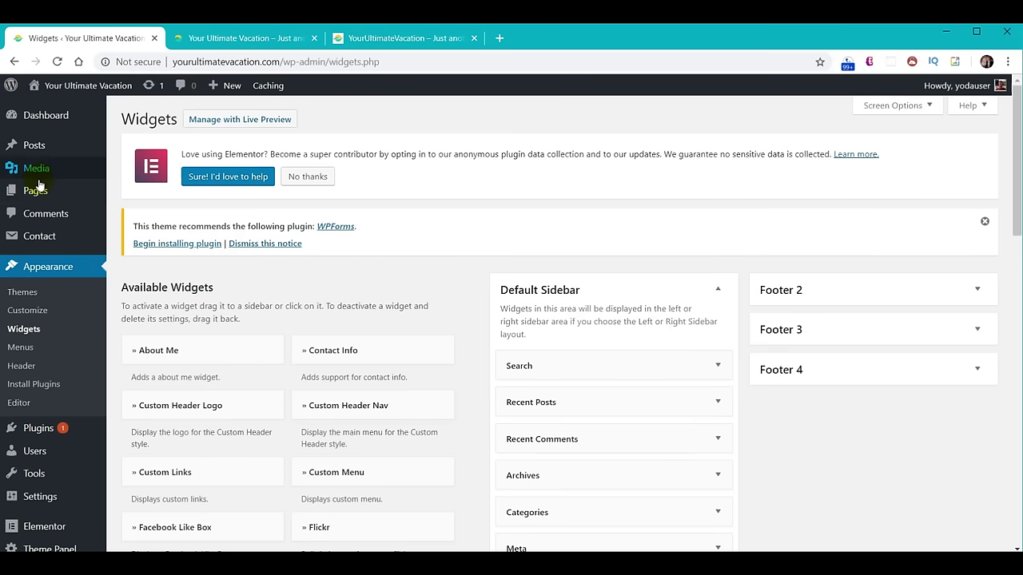
{"action": "mouse_move", "coordinate": [36, 196]}
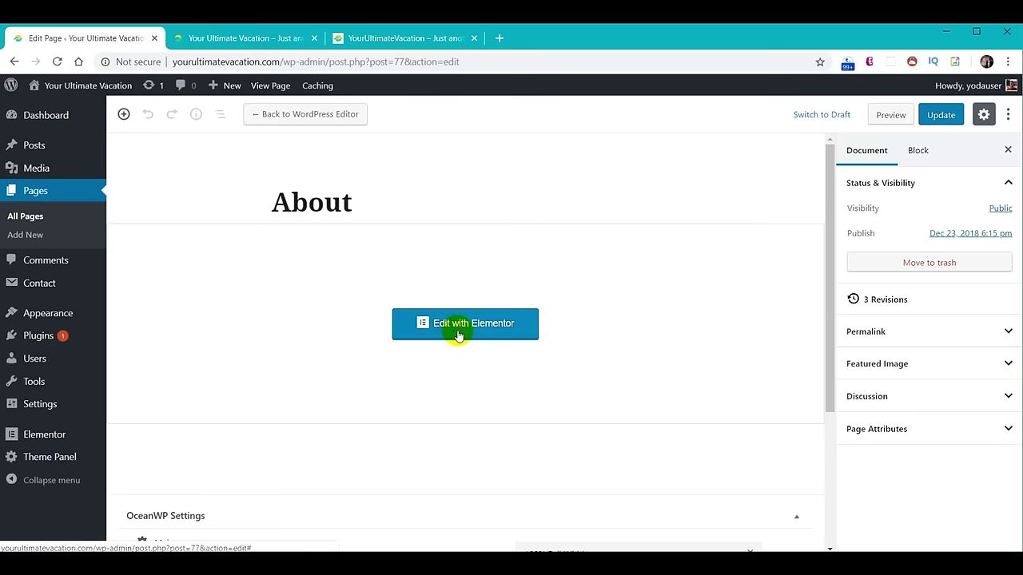
{"action": "left_click", "coordinate": [459, 334]}
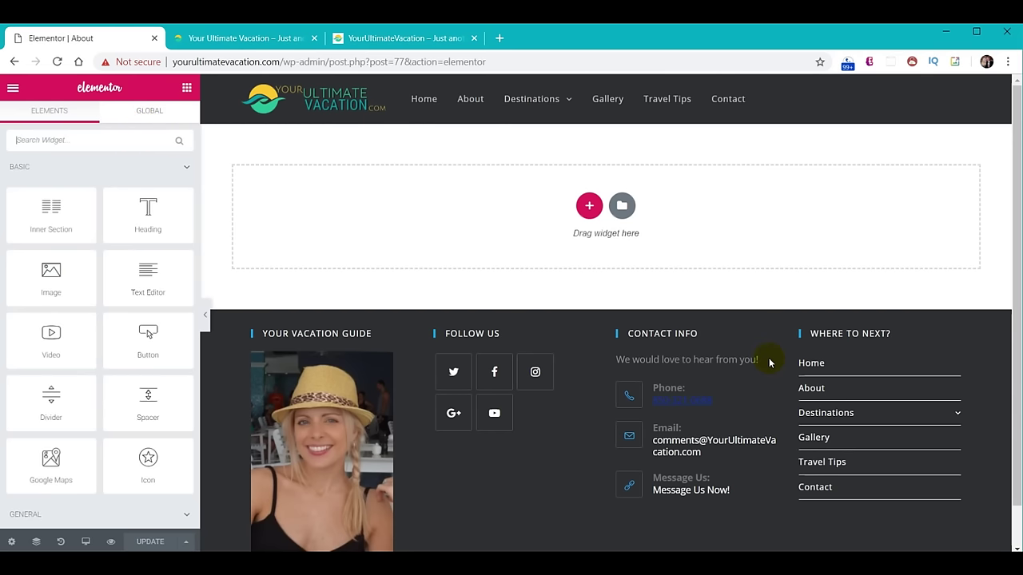
Switch to the reference site and jump back to the top of its page.
{"action": "left_click", "coordinate": [369, 37]}
{"action": "scroll", "coordinate": [810, 425], "scroll_direction": "up", "scroll_amount": 5}
{"action": "scroll", "coordinate": [879, 432], "scroll_direction": "down", "scroll_amount": 5}
{"action": "left_click", "coordinate": [985, 530]}
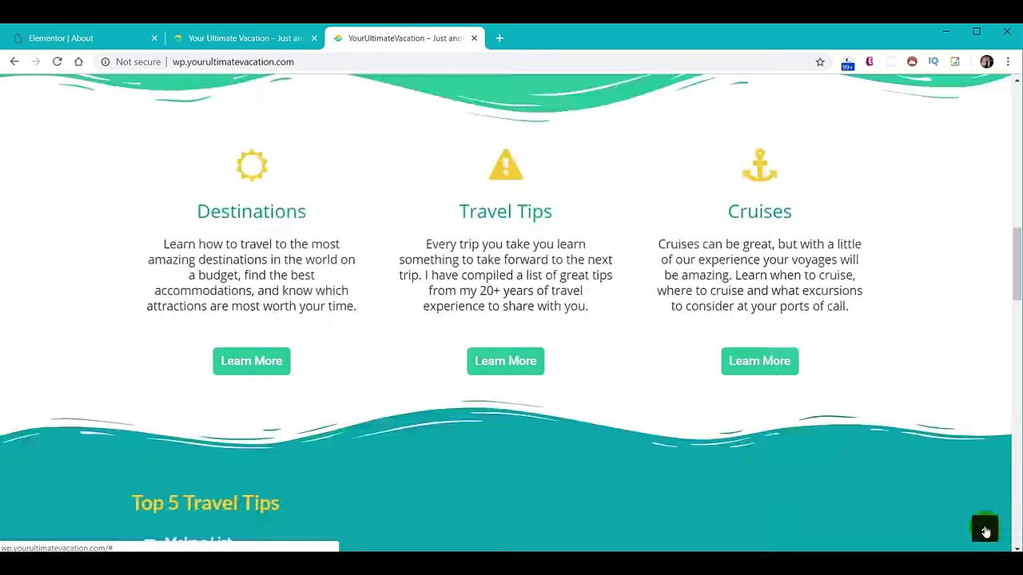
Browse the reference site's About page, then start a new blank browser tab.
{"action": "left_click", "coordinate": [330, 97]}
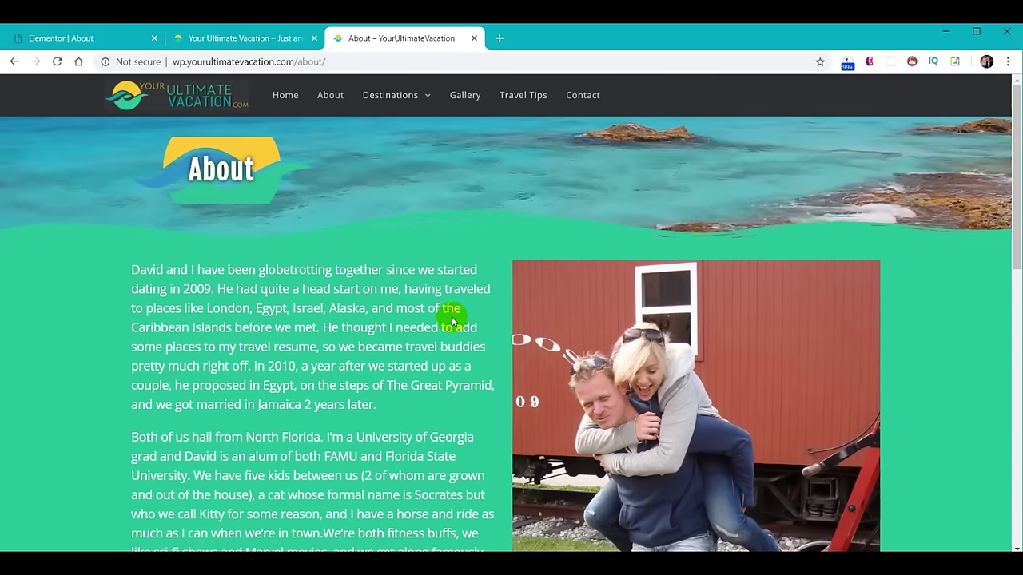
{"action": "scroll", "coordinate": [407, 315], "scroll_direction": "down", "scroll_amount": 5}
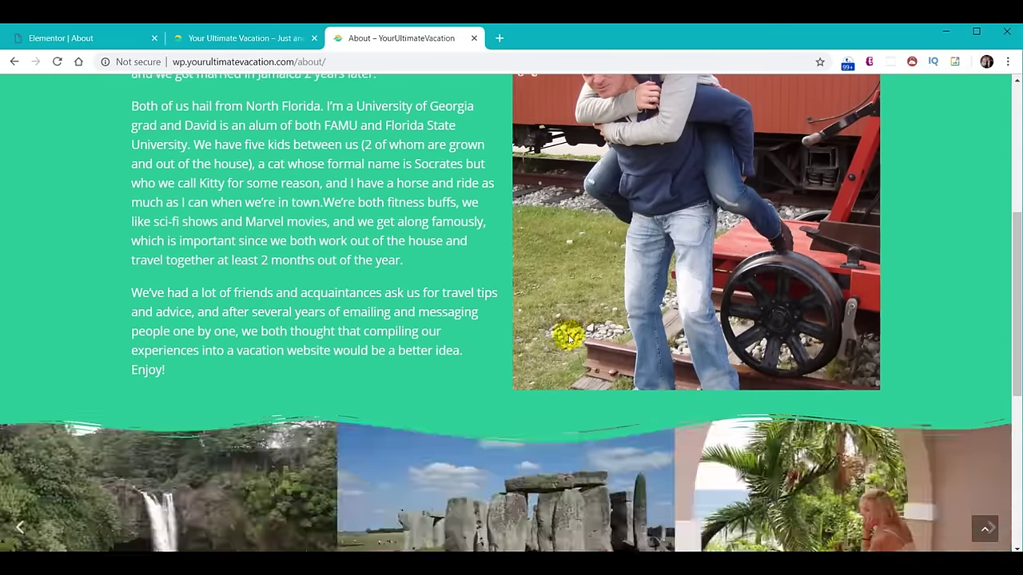
{"action": "scroll", "coordinate": [424, 338], "scroll_direction": "down", "scroll_amount": 5}
{"action": "scroll", "coordinate": [420, 338], "scroll_direction": "up", "scroll_amount": 1}
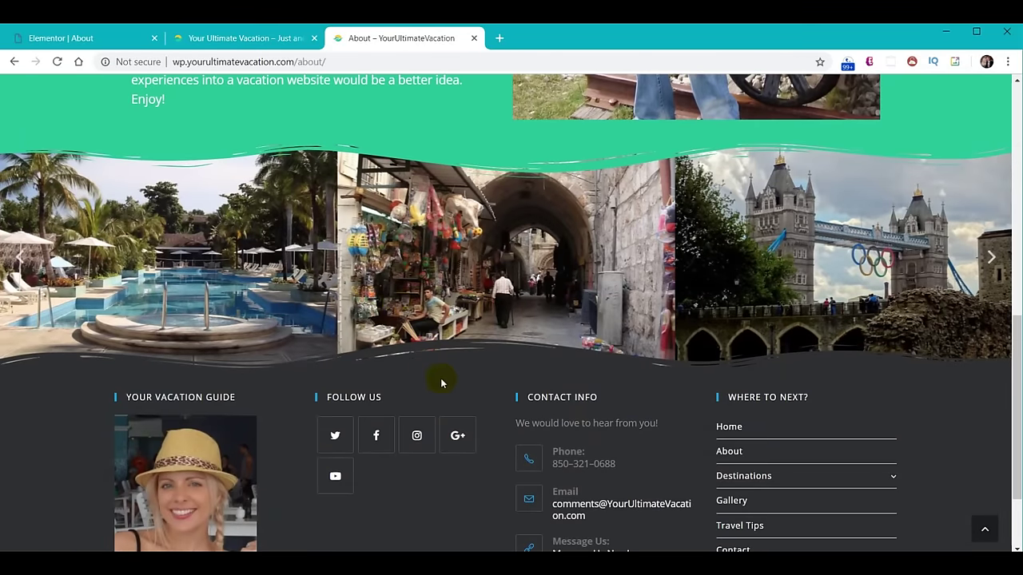
{"action": "scroll", "coordinate": [434, 417], "scroll_direction": "down", "scroll_amount": 2}
{"action": "scroll", "coordinate": [434, 417], "scroll_direction": "up", "scroll_amount": 7}
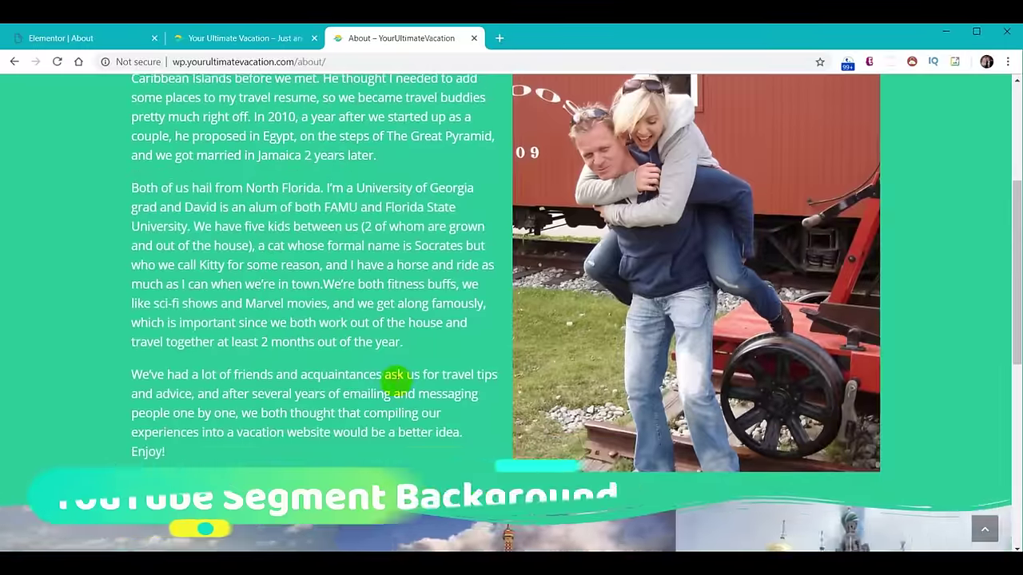
{"action": "scroll", "coordinate": [394, 384], "scroll_direction": "up", "scroll_amount": 3}
{"action": "left_click", "coordinate": [499, 38]}
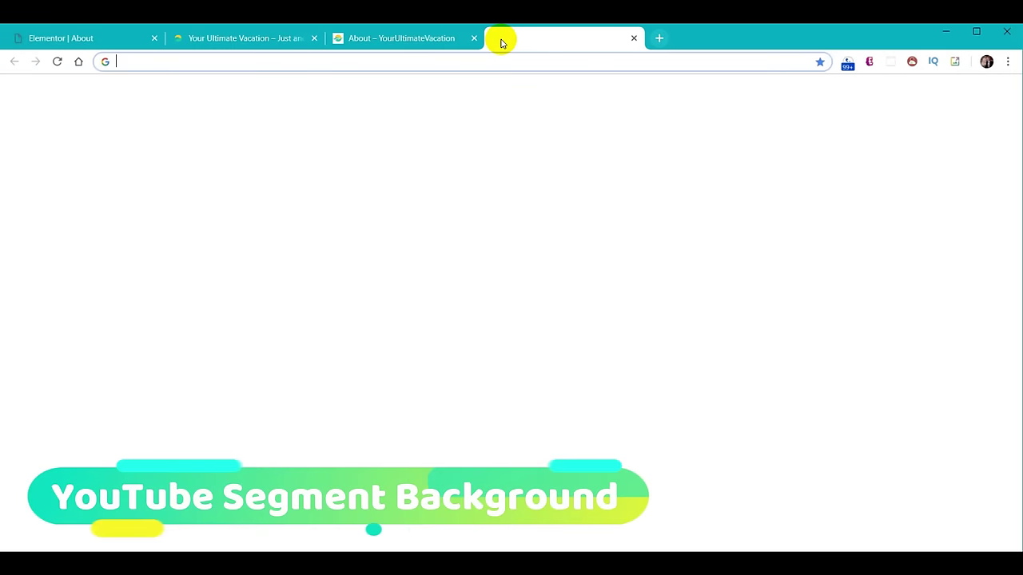
Go to youtube.com and search for 'Landscapes Nature Relaxation 4K'.
{"action": "type", "text": "youtube.com"}
{"action": "key", "text": "Return"}
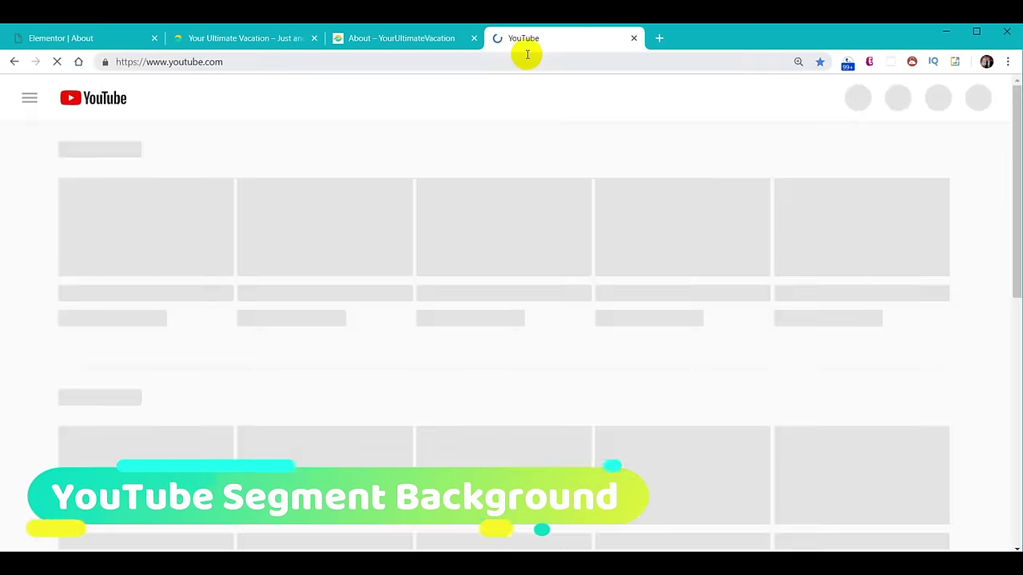
{"action": "left_click", "coordinate": [327, 107]}
{"action": "type", "text": "Landscapes Nature Relaxation 4K"}
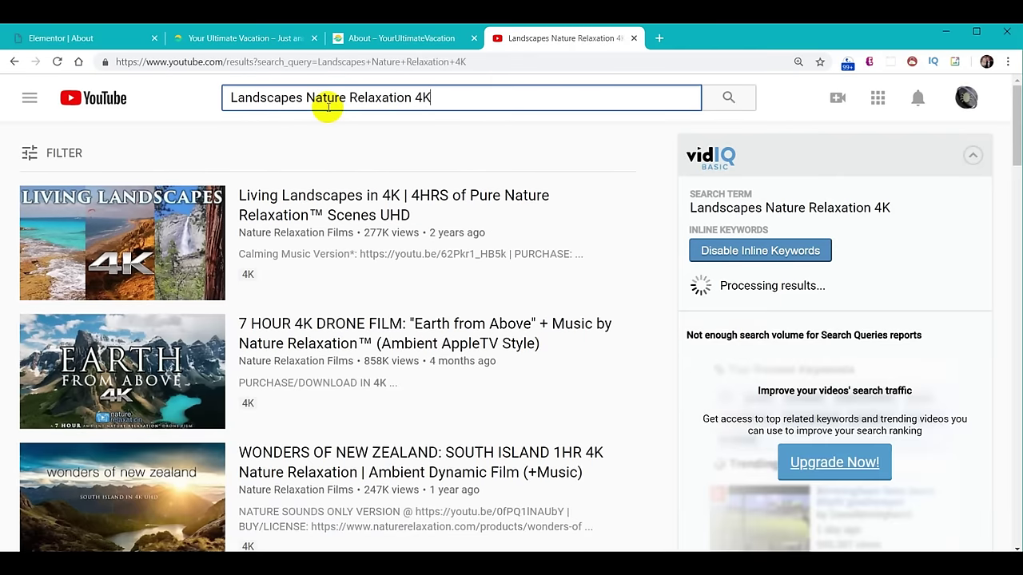
Play the Living Landscapes in 4K video, skip ahead, and dismiss the overlay ad.
{"action": "left_click", "coordinate": [60, 240]}
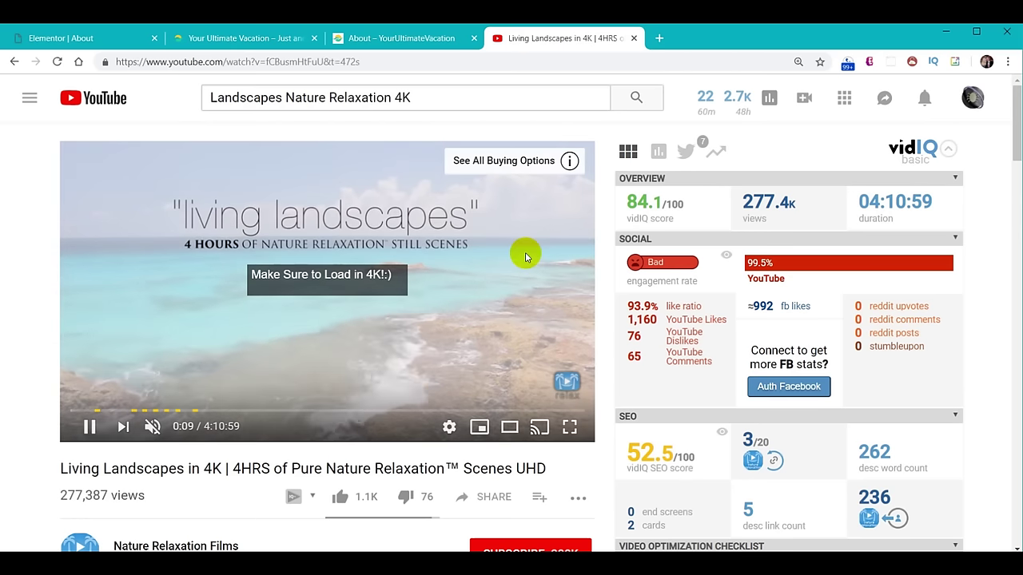
{"action": "left_click", "coordinate": [378, 412]}
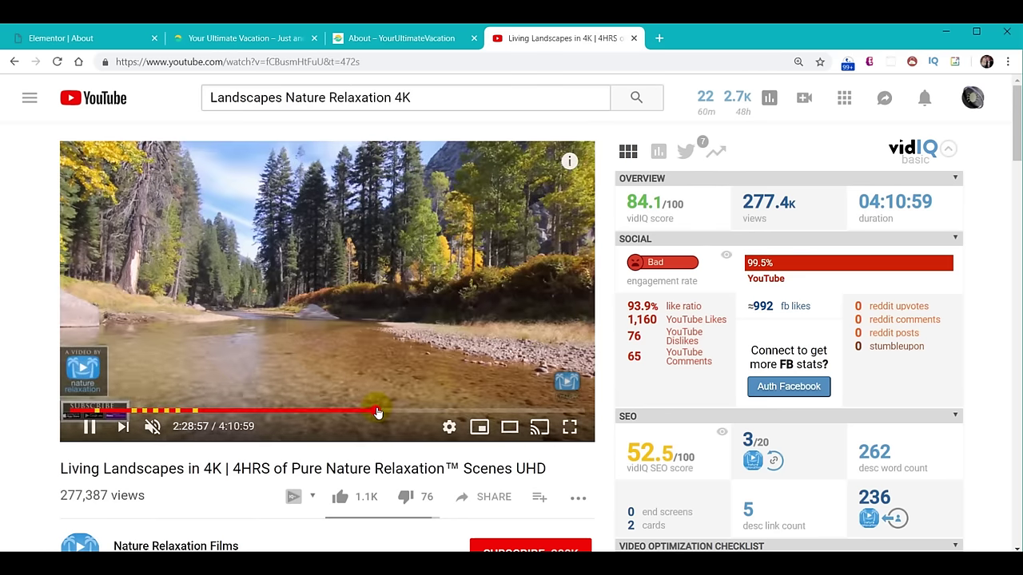
{"action": "left_click", "coordinate": [511, 360]}
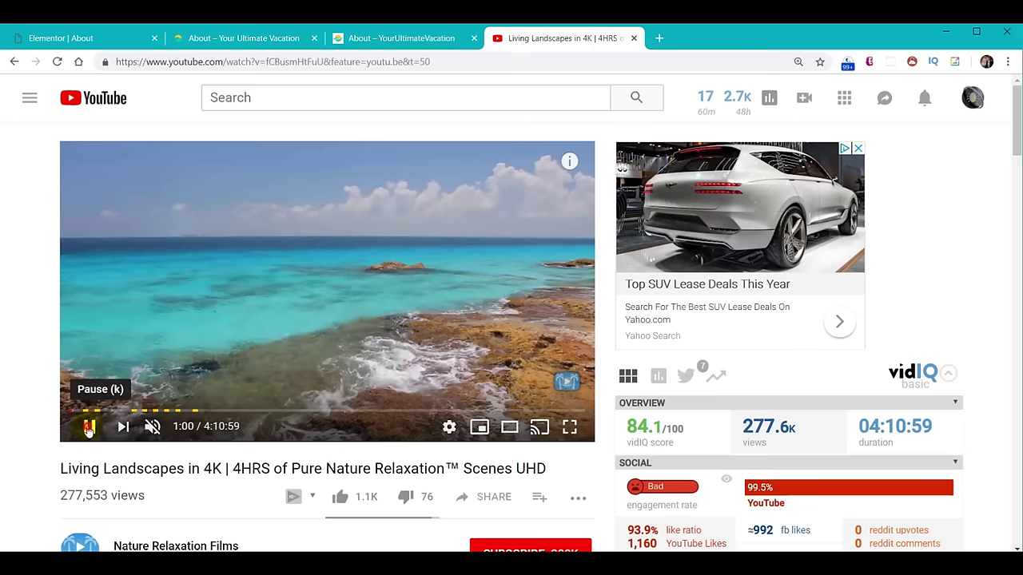
Copy the video's link at the current time and load it in the address bar.
{"action": "mouse_move", "coordinate": [160, 426]}
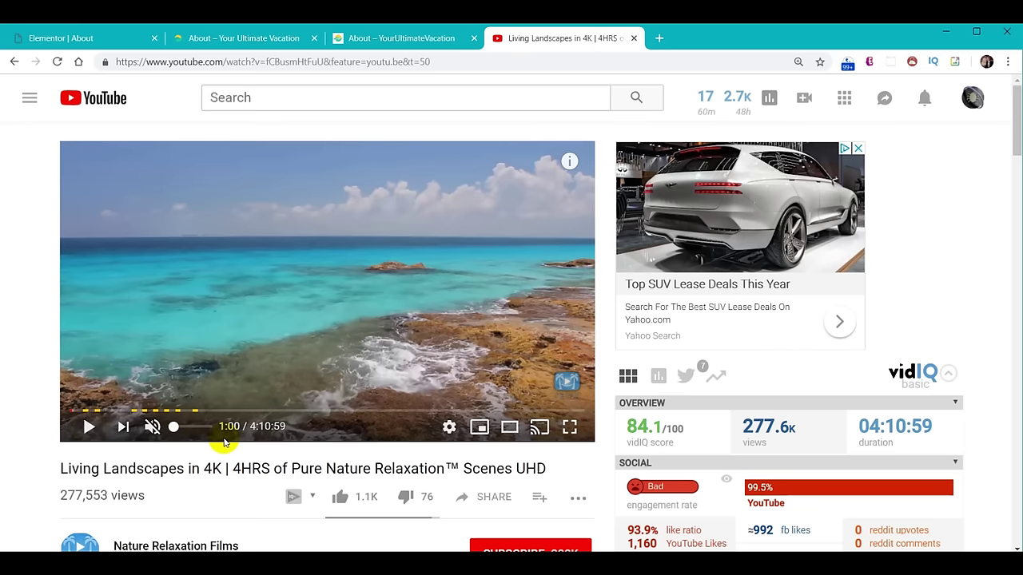
{"action": "right_click", "coordinate": [450, 434]}
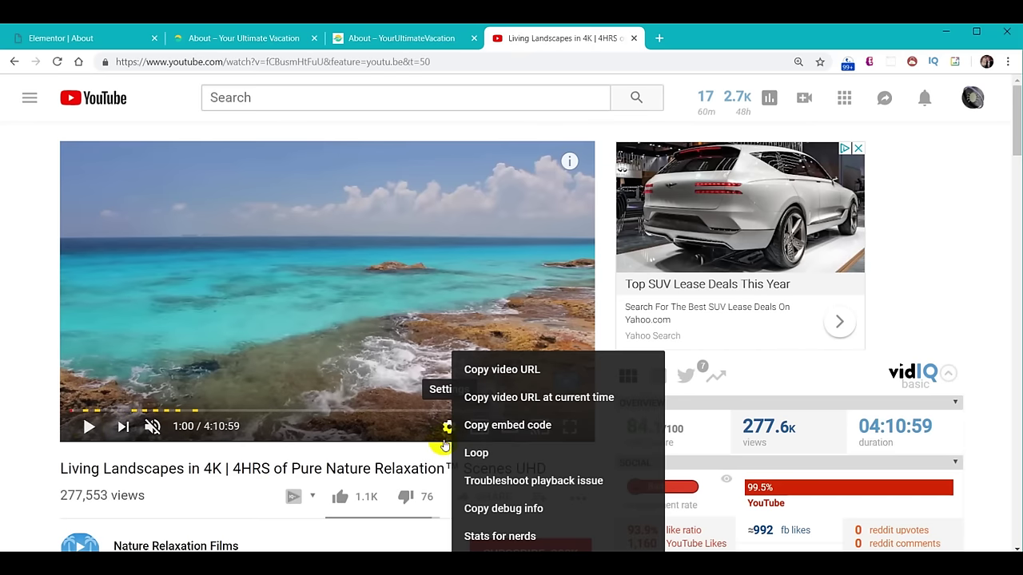
{"action": "left_click", "coordinate": [536, 397]}
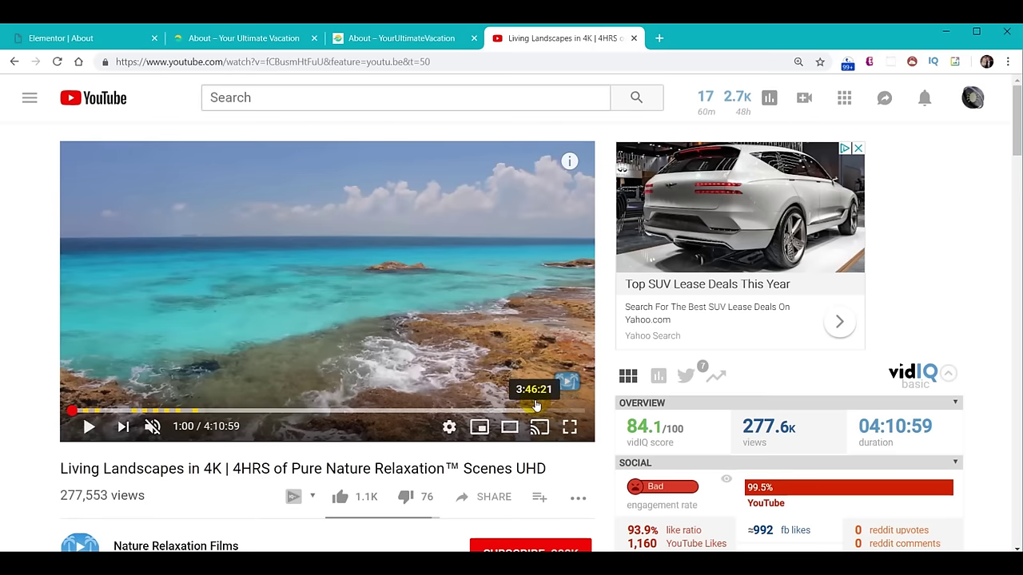
{"action": "left_click", "coordinate": [498, 66]}
{"action": "key", "text": "ctrl+v"}
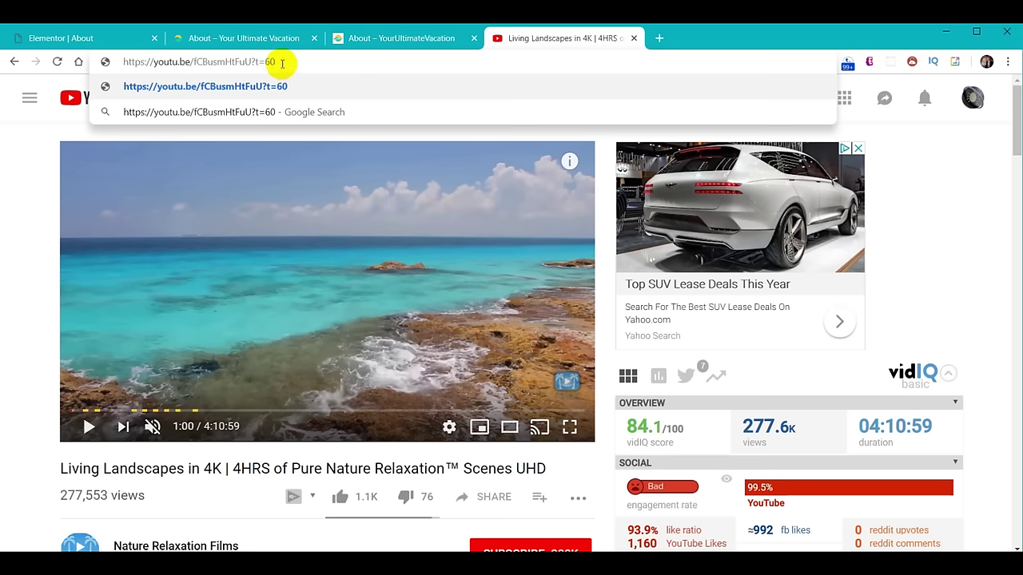
Pause near 3:06, load and copy that timed link, then return to the Elementor tab.
{"action": "left_click", "coordinate": [89, 430]}
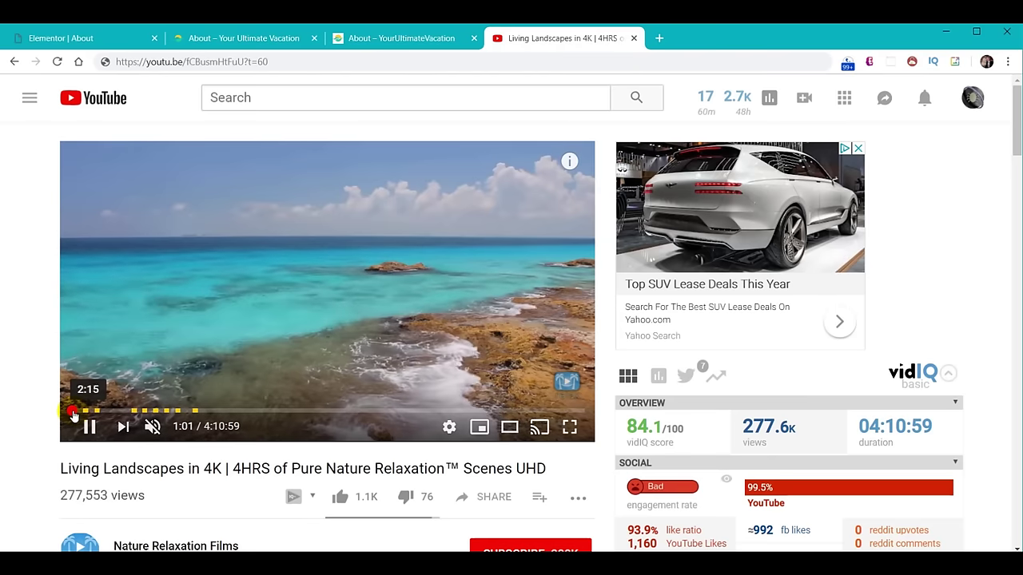
{"action": "left_click_drag", "start_coordinate": [74, 416], "coordinate": [74, 416]}
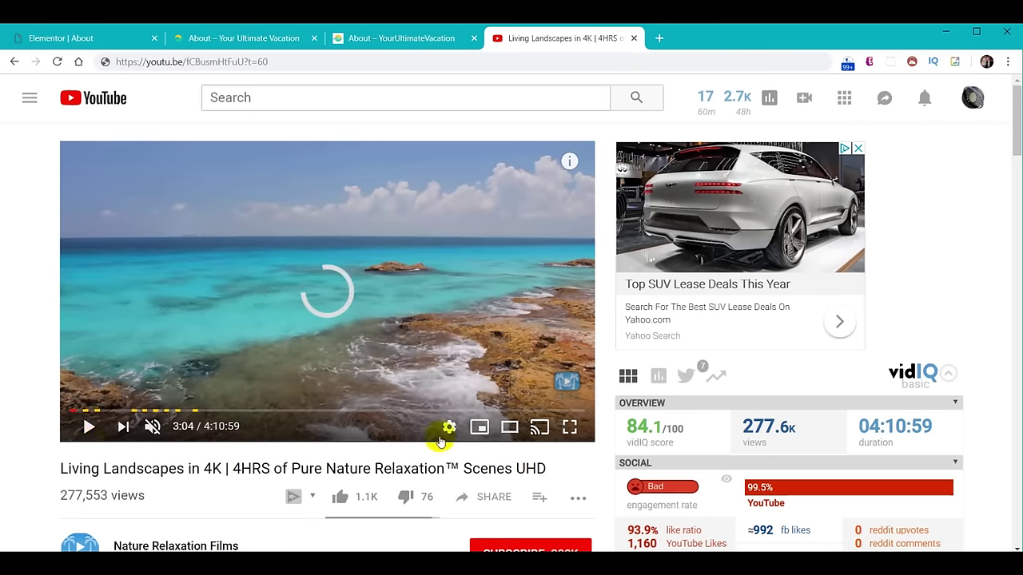
{"action": "left_click", "coordinate": [89, 426]}
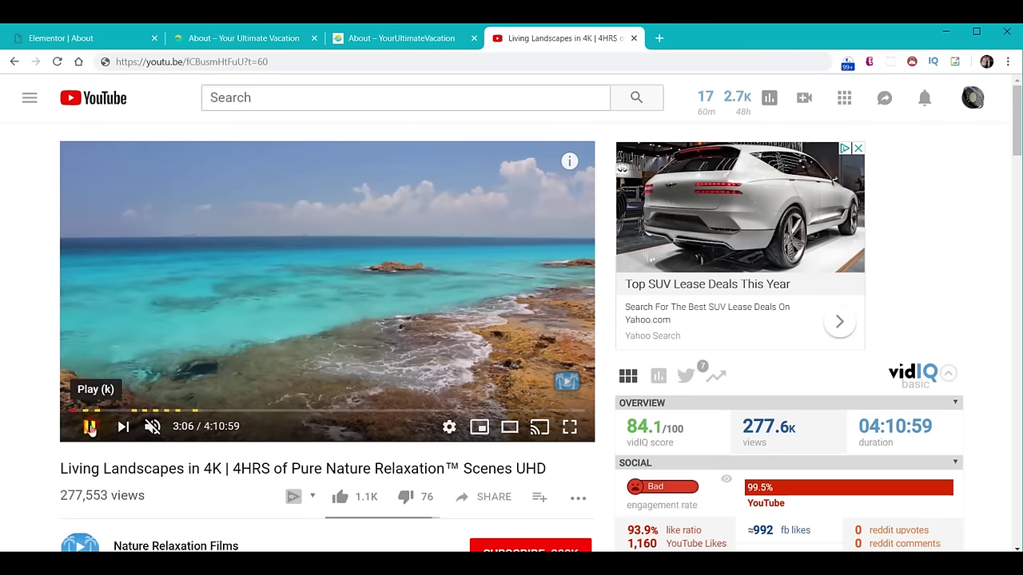
{"action": "right_click", "coordinate": [449, 429]}
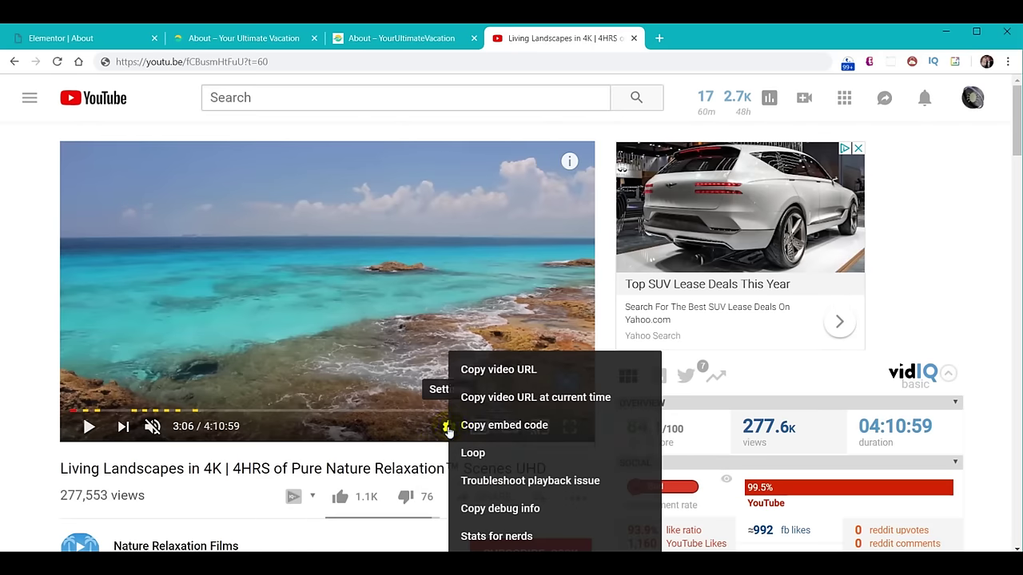
{"action": "left_click", "coordinate": [501, 400]}
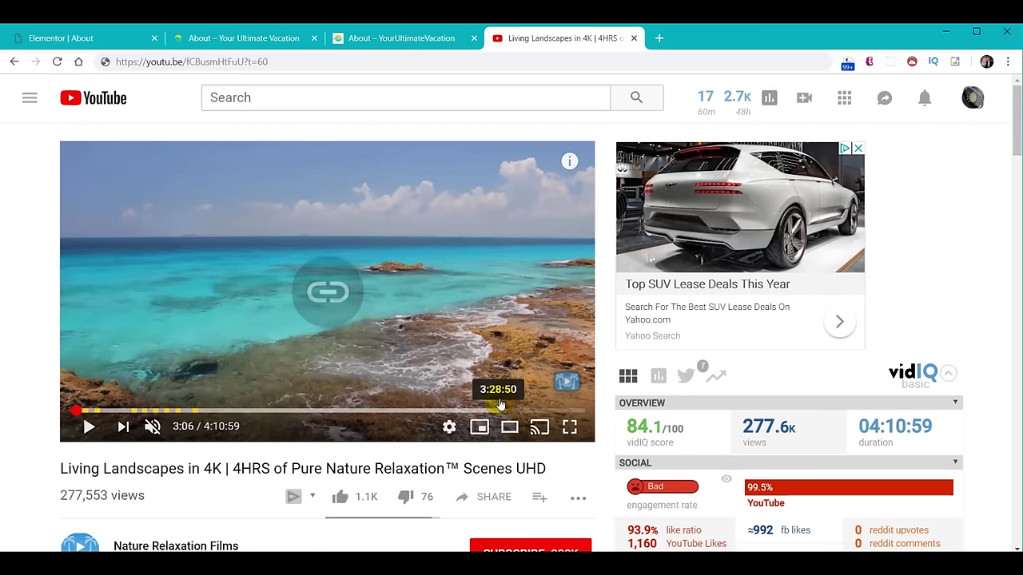
{"action": "left_click", "coordinate": [328, 63]}
{"action": "key", "text": "ctrl+v"}
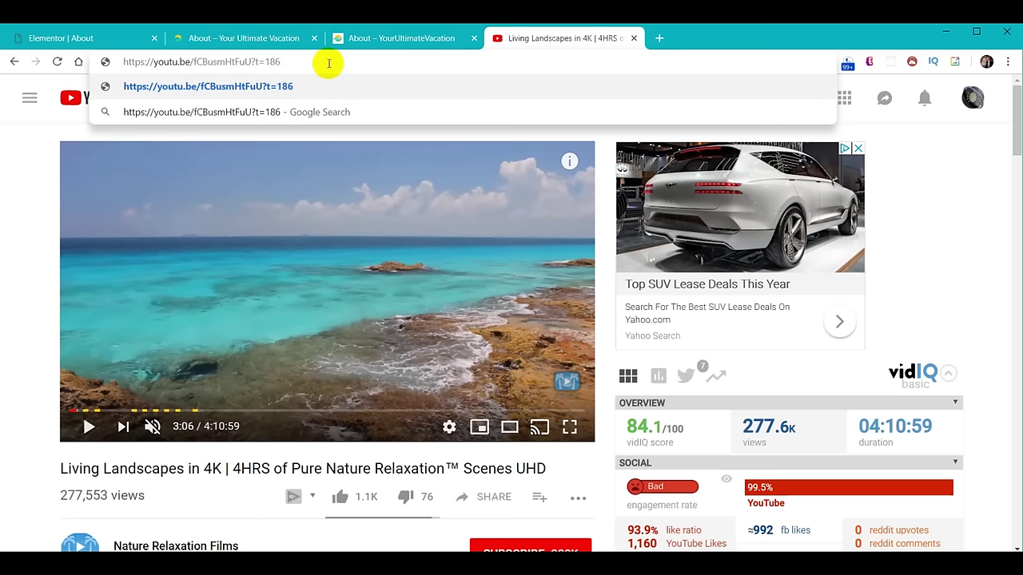
{"action": "left_click", "coordinate": [280, 61]}
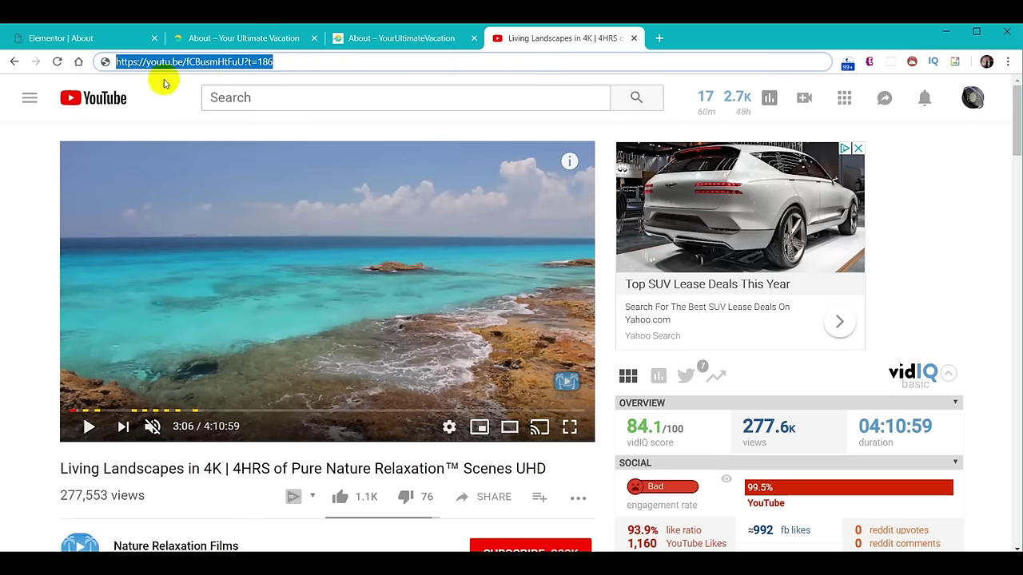
{"action": "left_click", "coordinate": [66, 38]}
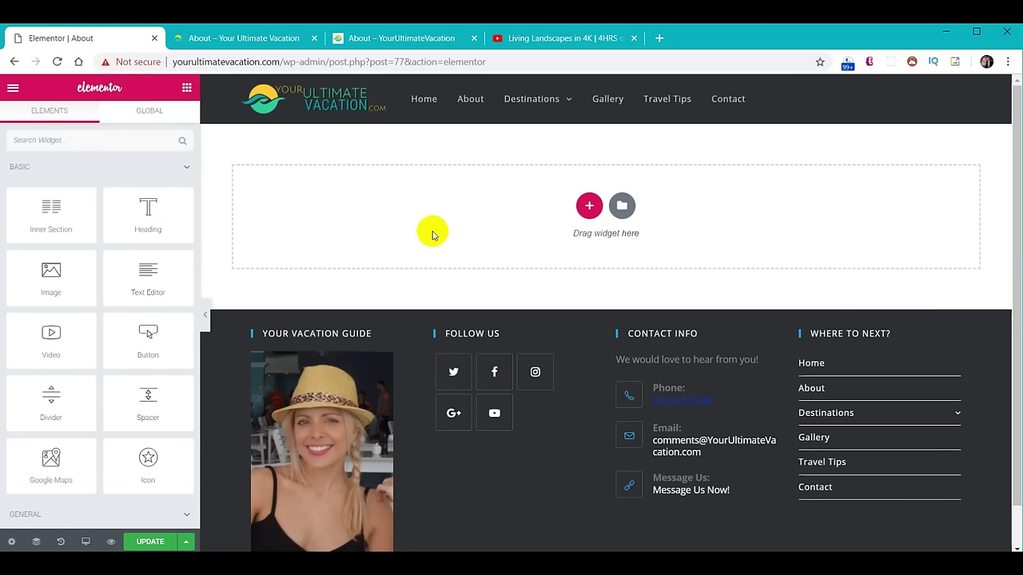
Add a one-column section with the YouTube beach video background playing from 60 to 130 seconds.
{"action": "left_click", "coordinate": [588, 208]}
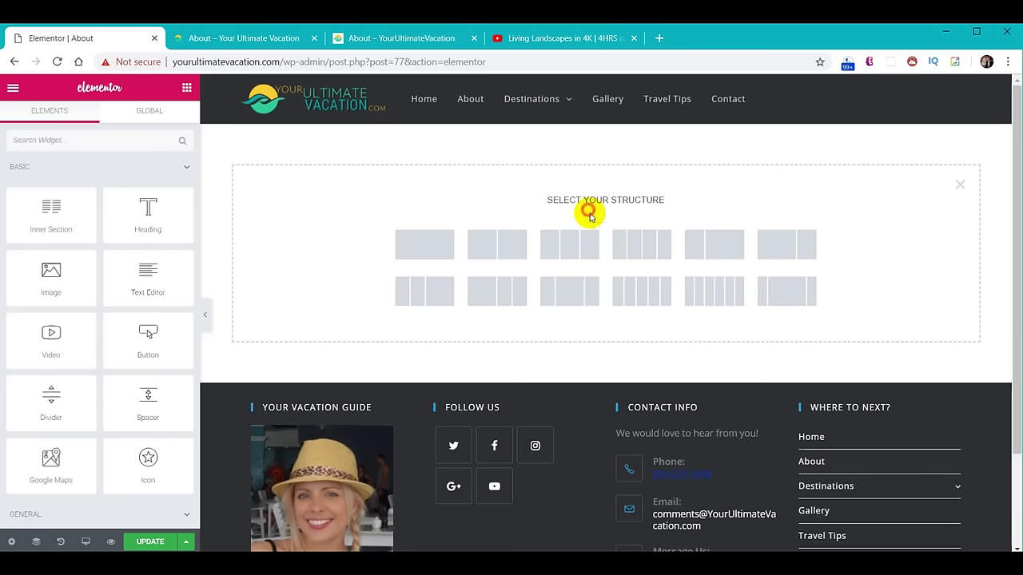
{"action": "left_click", "coordinate": [423, 244]}
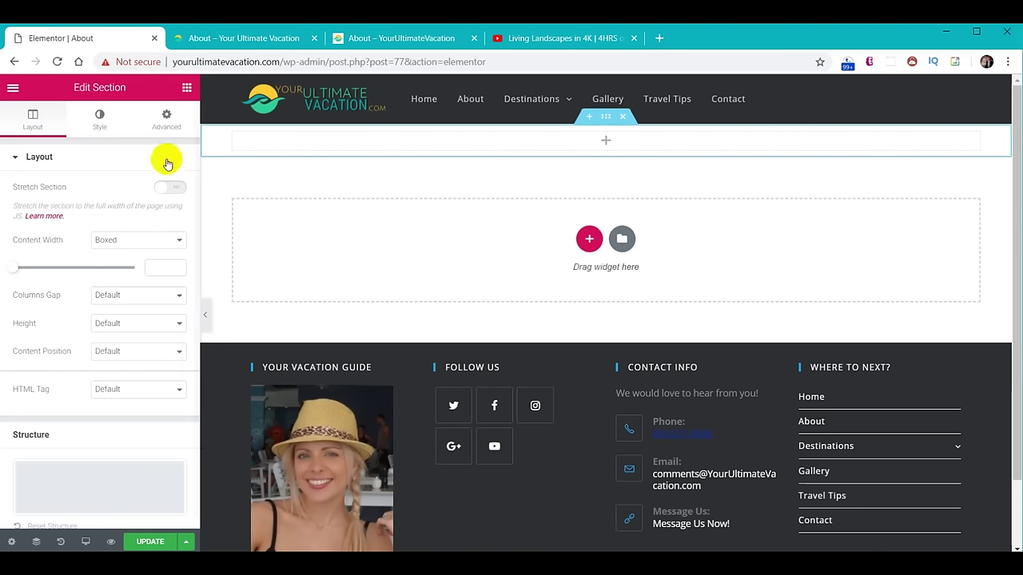
{"action": "left_click", "coordinate": [100, 119]}
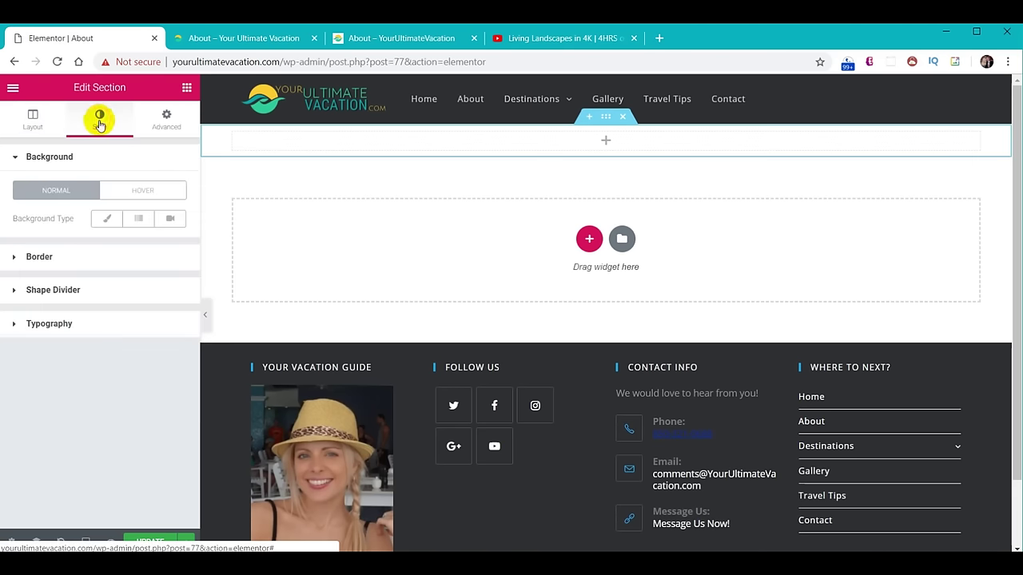
{"action": "left_click", "coordinate": [170, 219]}
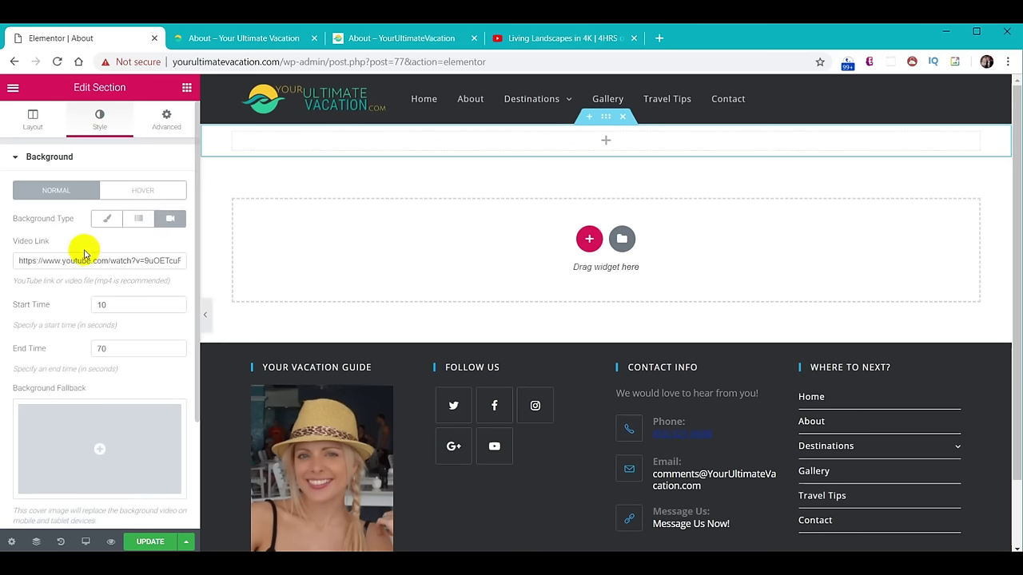
{"action": "key", "text": "ctrl+v"}
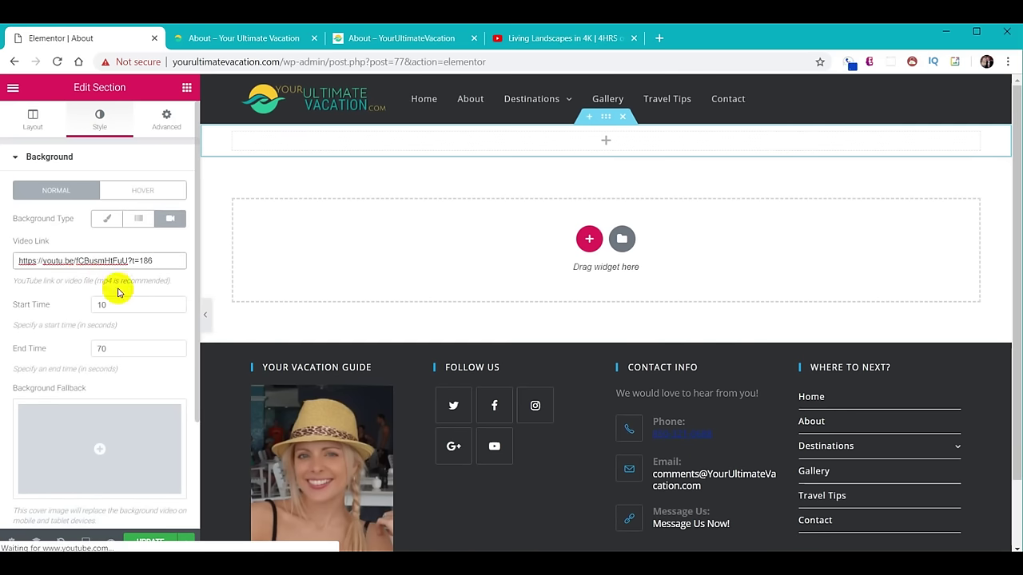
{"action": "left_click", "coordinate": [112, 306]}
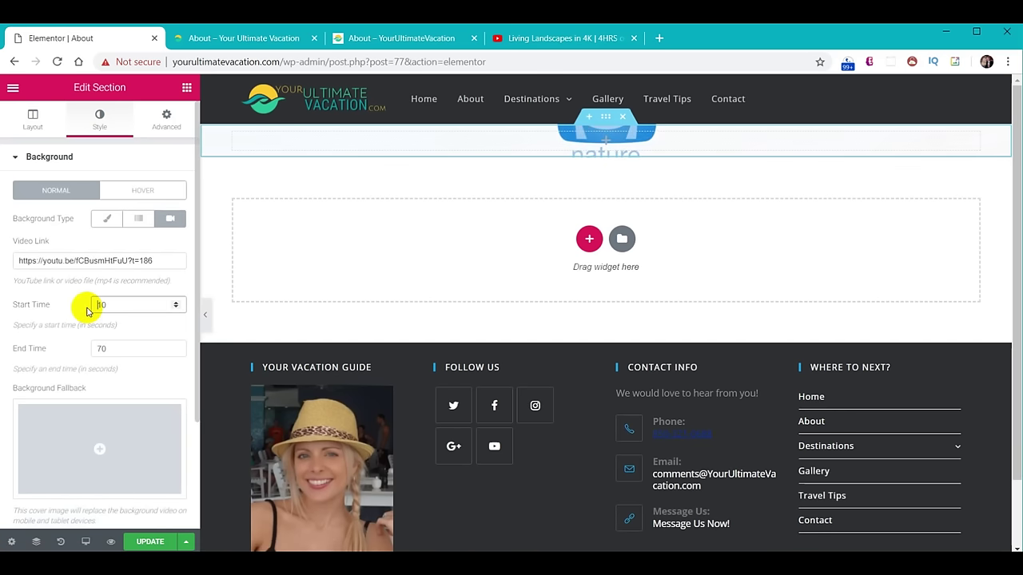
{"action": "type", "text": "60"}
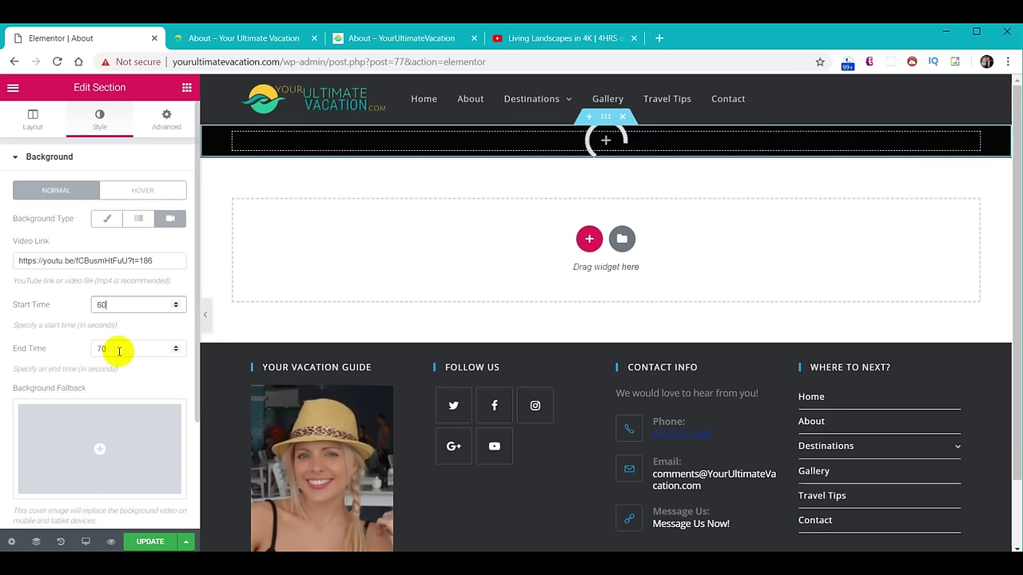
{"action": "left_click", "coordinate": [124, 333]}
{"action": "left_click", "coordinate": [125, 349]}
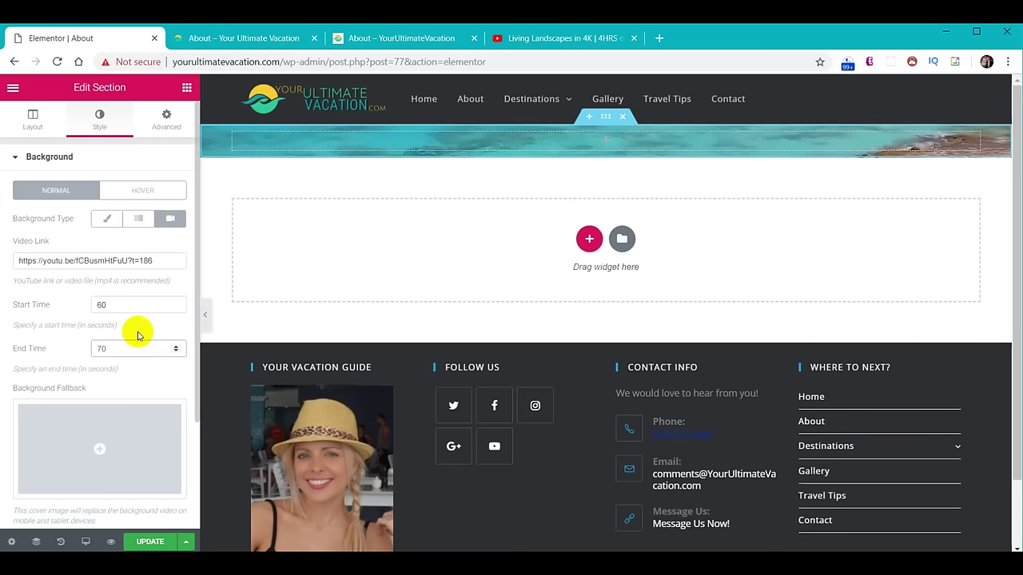
{"action": "type", "text": "130"}
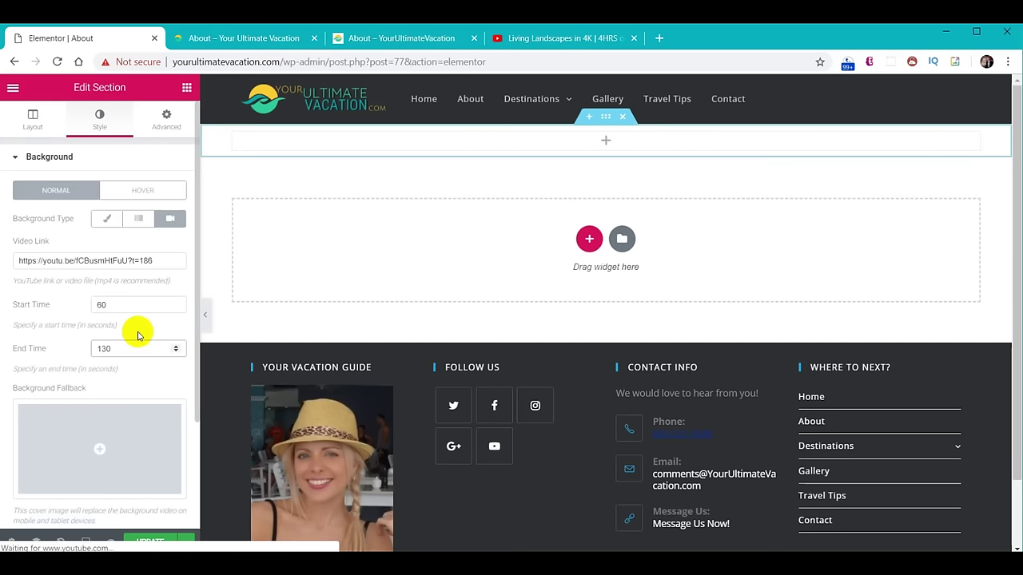
{"action": "left_click", "coordinate": [137, 334]}
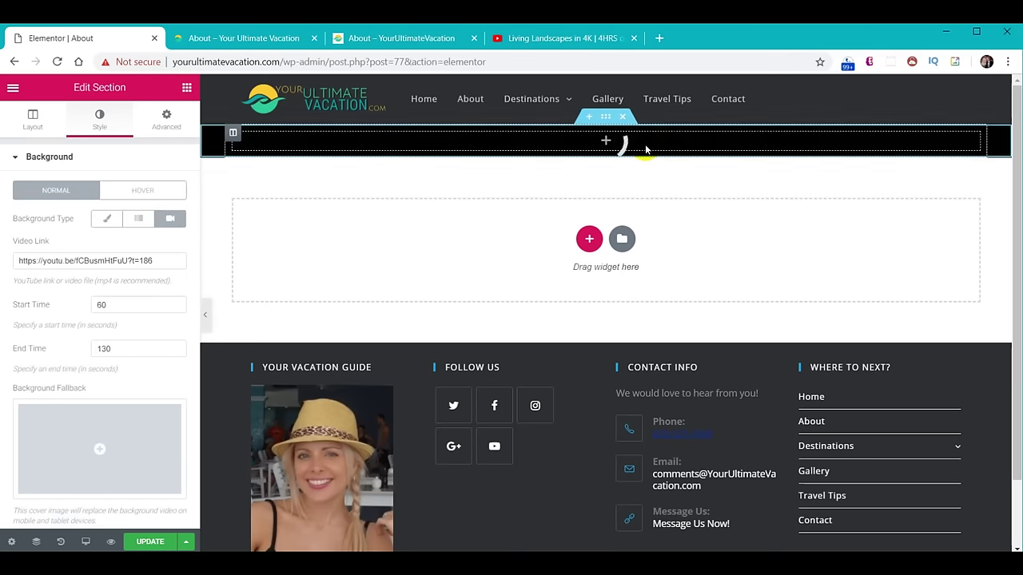
Give the section separate padding of 30 top and 60 bottom.
{"action": "left_click", "coordinate": [163, 128]}
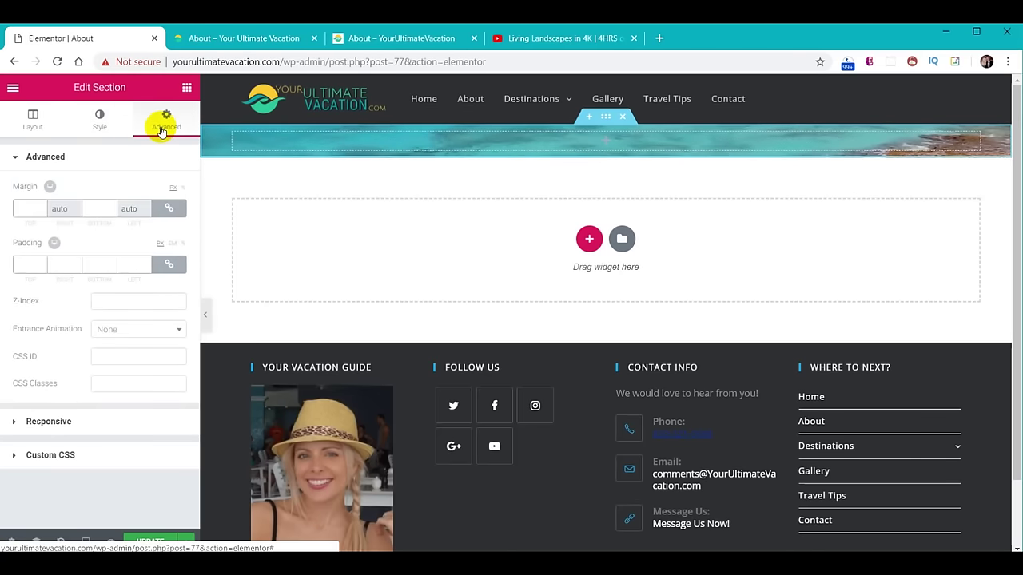
{"action": "left_click", "coordinate": [168, 265]}
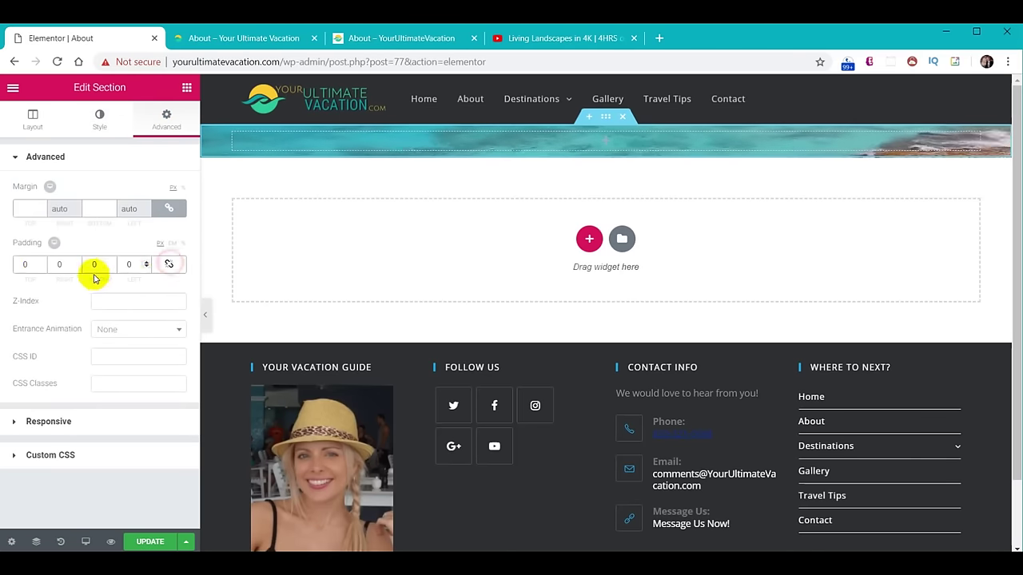
{"action": "left_click", "coordinate": [24, 266]}
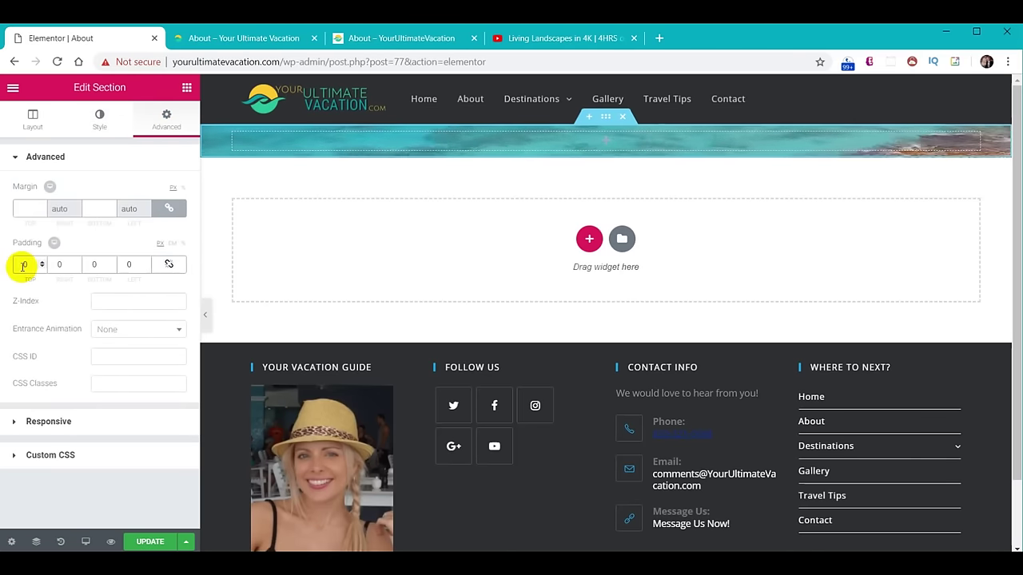
{"action": "type", "text": "3"}
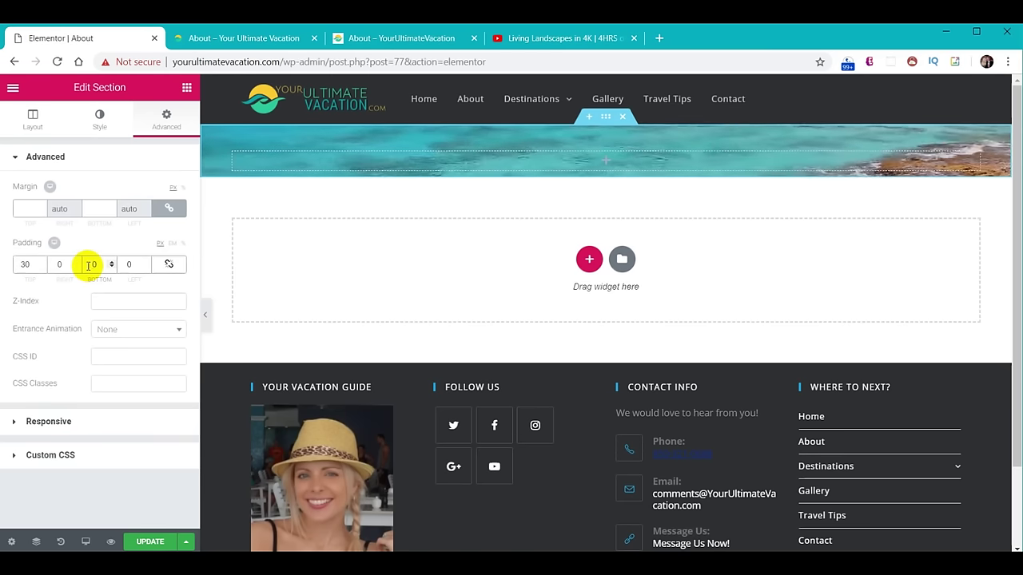
{"action": "left_click", "coordinate": [89, 265]}
{"action": "type", "text": "6"}
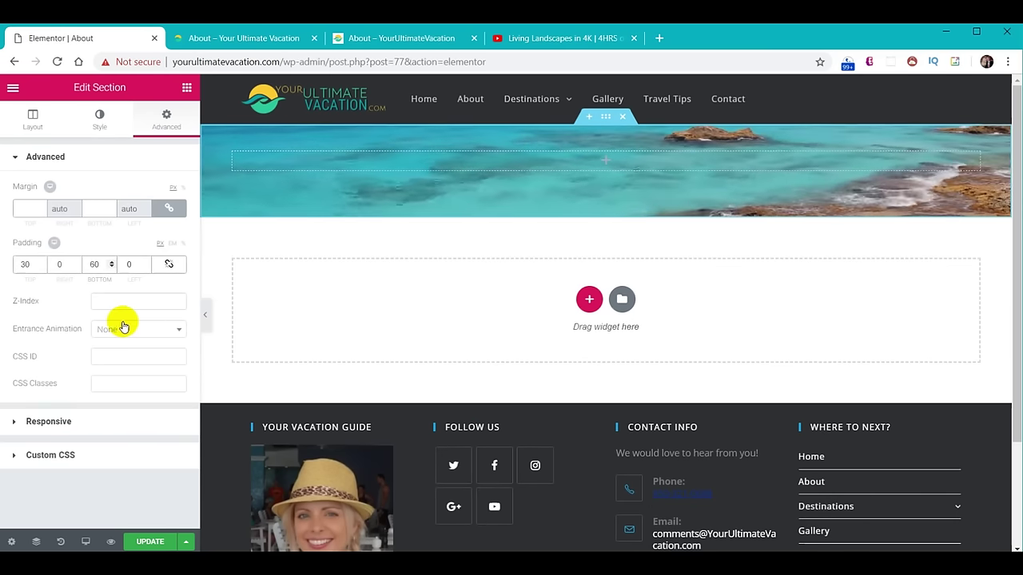
{"action": "left_click", "coordinate": [98, 121]}
{"action": "scroll", "coordinate": [102, 392], "scroll_direction": "down", "scroll_amount": 3}
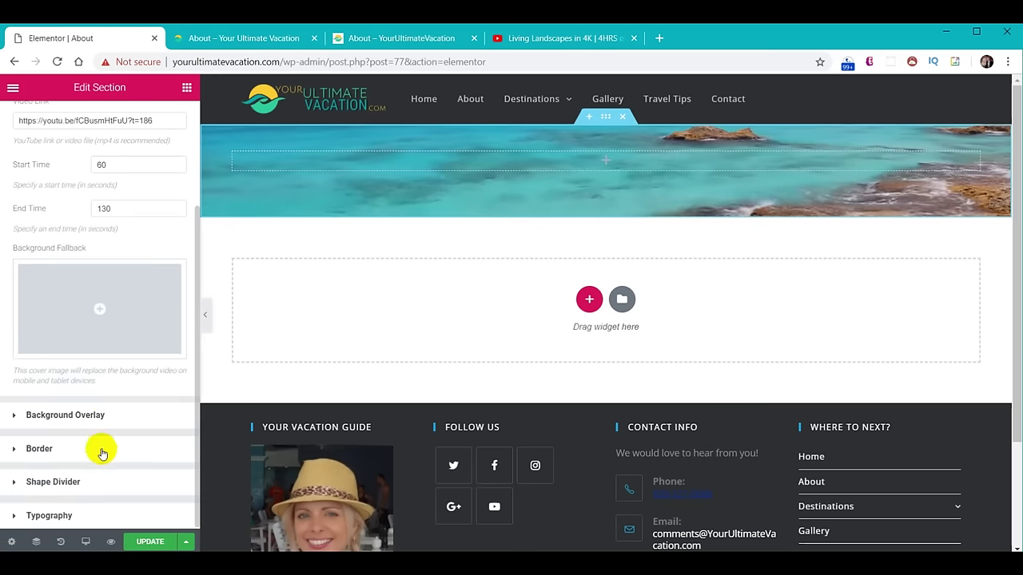
Add a green Waves Brush shape divider to the section's bottom, height 60.
{"action": "left_click", "coordinate": [52, 481]}
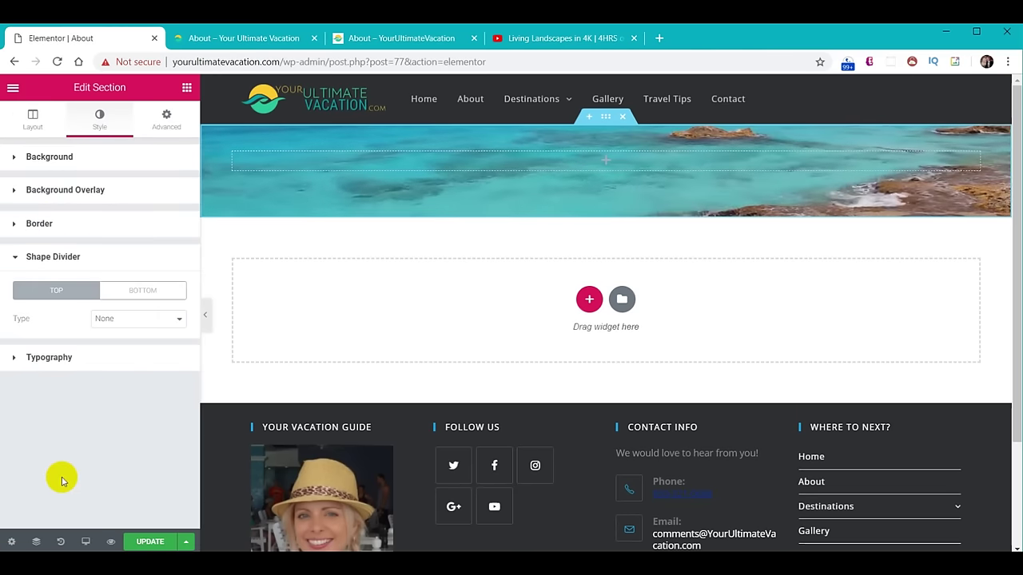
{"action": "left_click", "coordinate": [156, 292]}
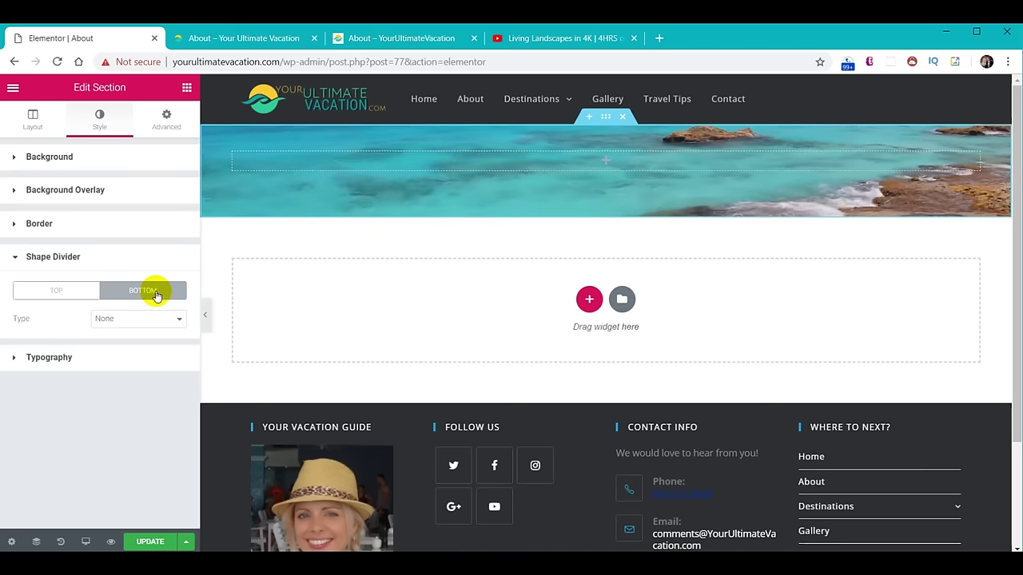
{"action": "left_click", "coordinate": [156, 319]}
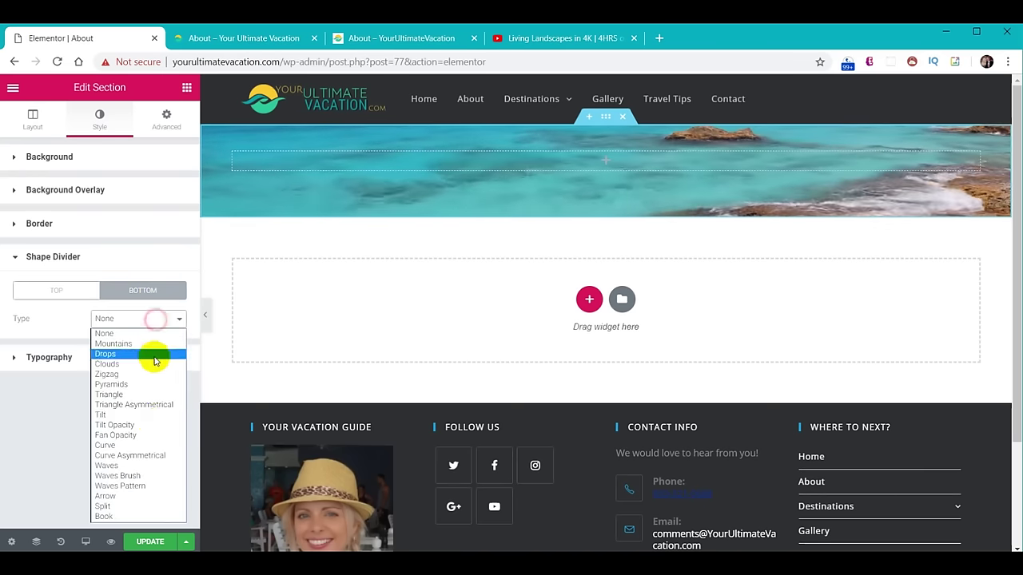
{"action": "left_click", "coordinate": [138, 475]}
{"action": "left_click", "coordinate": [169, 347]}
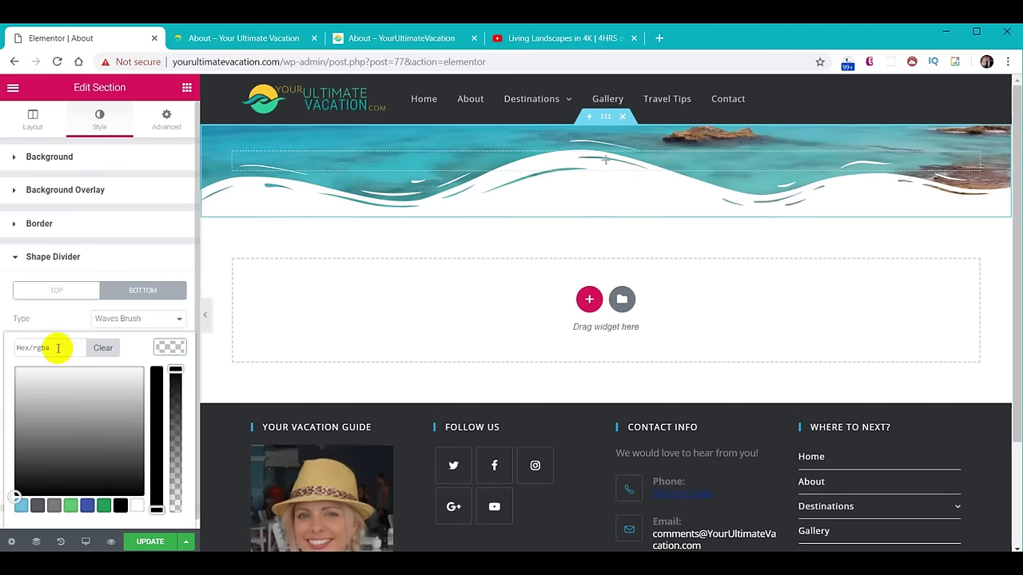
{"action": "key", "text": "Return"}
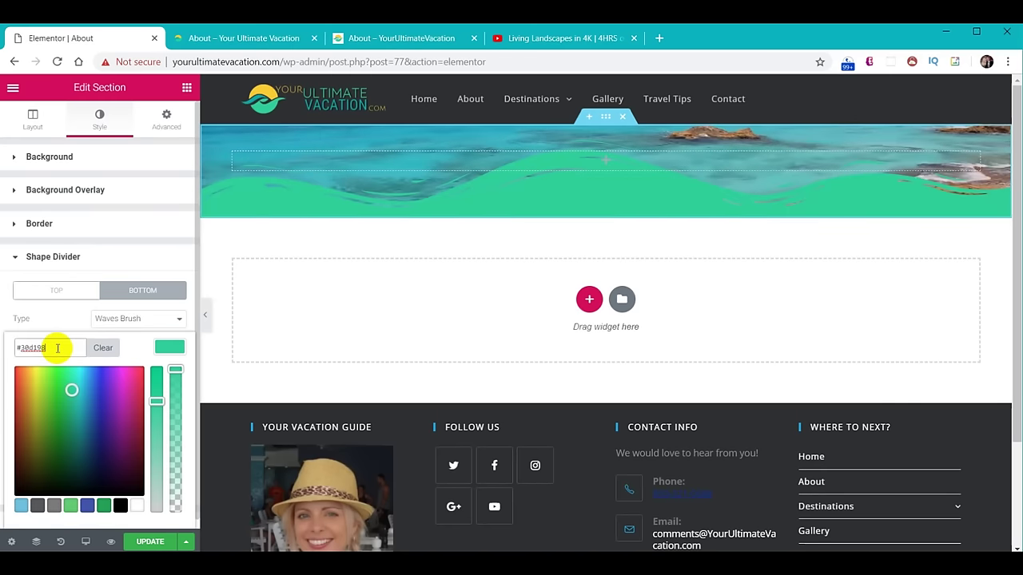
{"action": "left_click", "coordinate": [160, 347]}
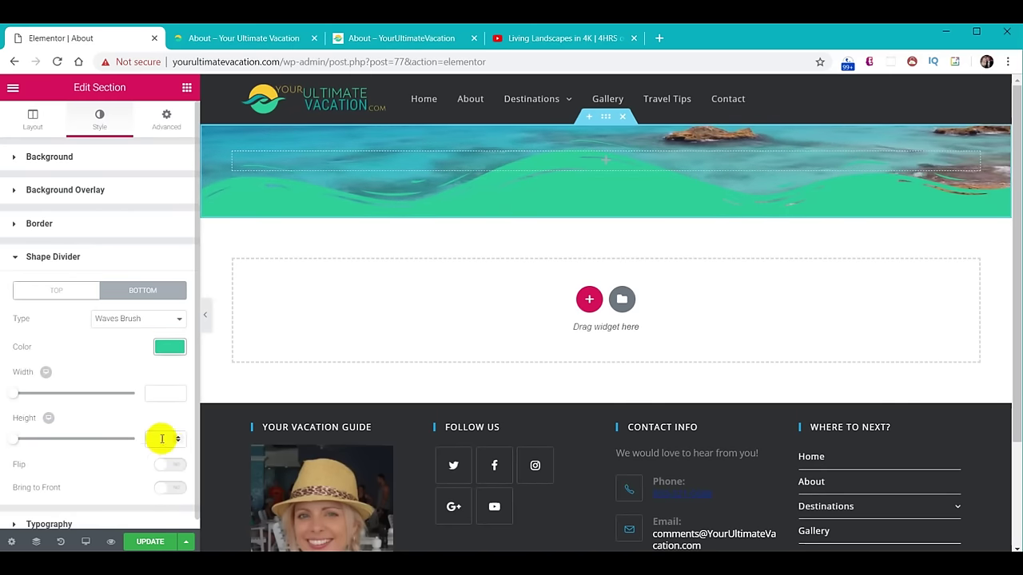
{"action": "type", "text": "66"}
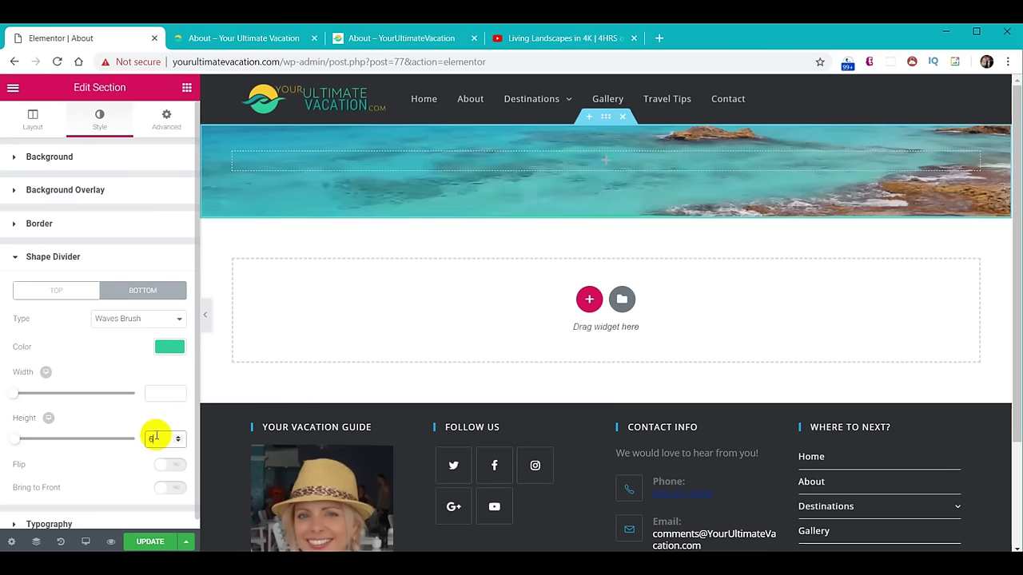
{"action": "left_click", "coordinate": [408, 202]}
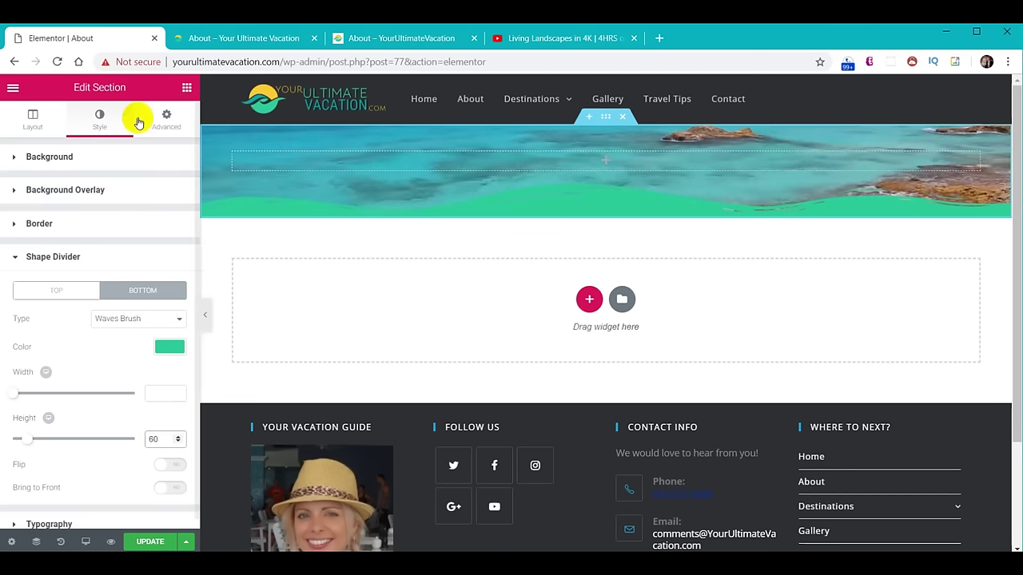
Drop a Heading widget into the header column, reading 'About' in white.
{"action": "left_click", "coordinate": [186, 87]}
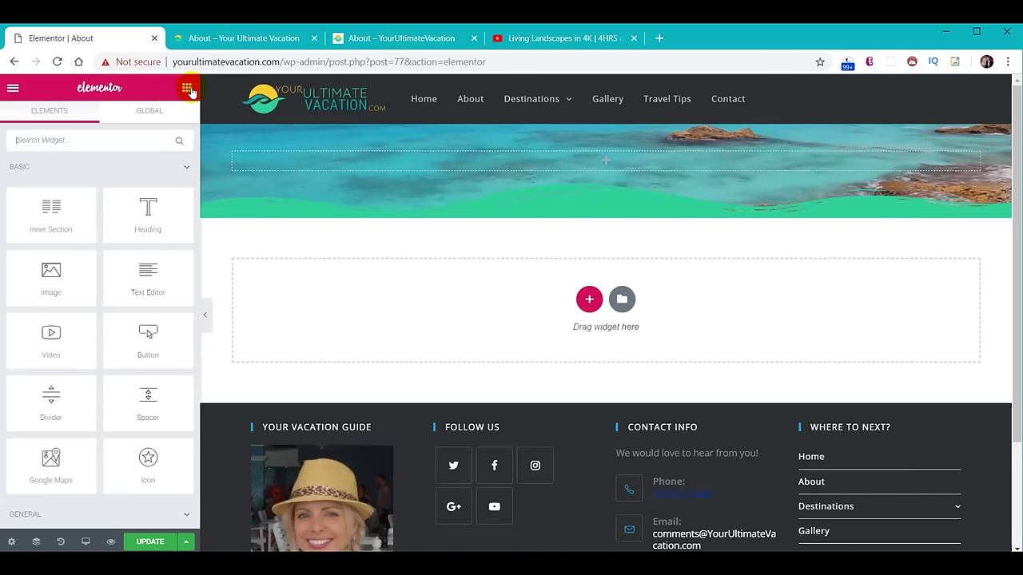
{"action": "left_click_drag", "start_coordinate": [149, 210], "coordinate": [602, 161]}
{"action": "triple_click", "coordinate": [143, 208]}
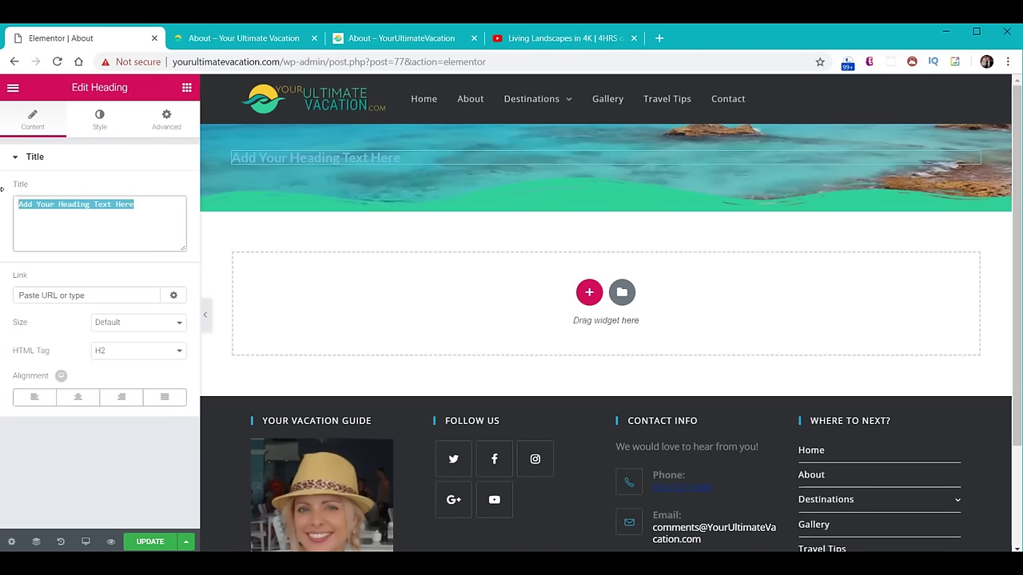
{"action": "type", "text": "About"}
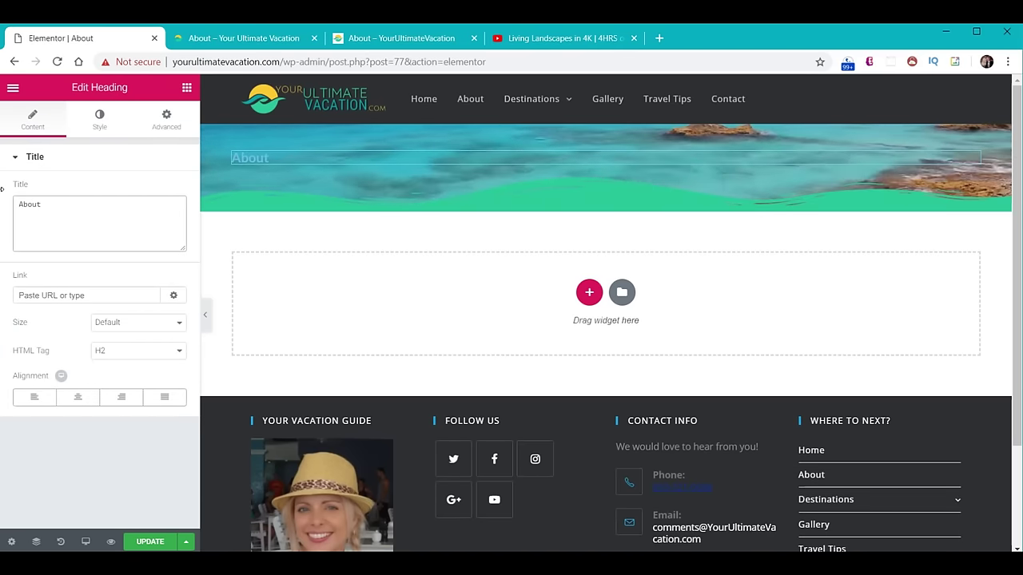
{"action": "left_click", "coordinate": [110, 119]}
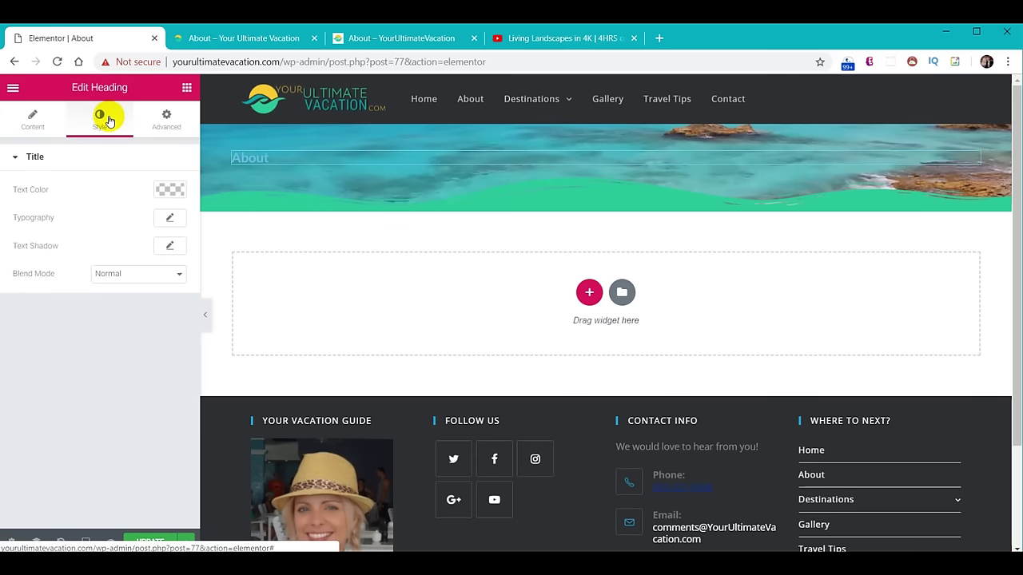
{"action": "left_click", "coordinate": [167, 189]}
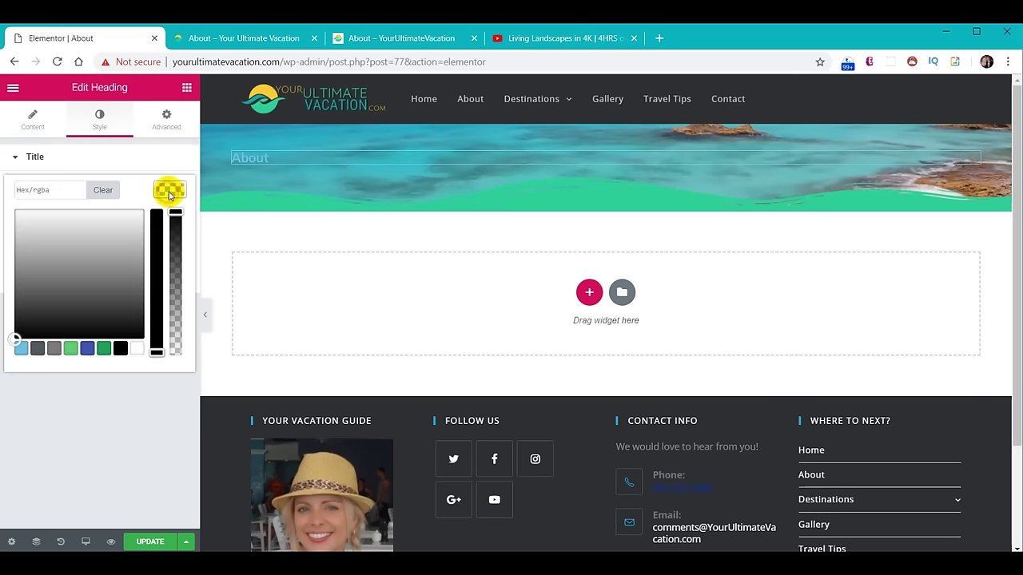
{"action": "left_click", "coordinate": [136, 349]}
{"action": "left_click", "coordinate": [170, 189]}
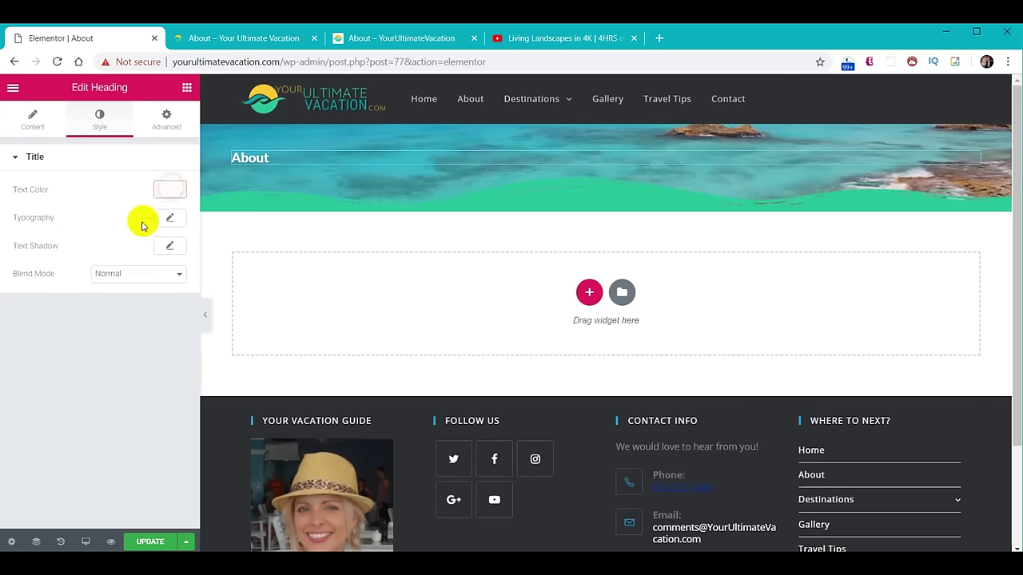
Style the heading in Fjalla One at size 40 with a near-black text shadow.
{"action": "left_click", "coordinate": [171, 217]}
{"action": "left_click", "coordinate": [133, 254]}
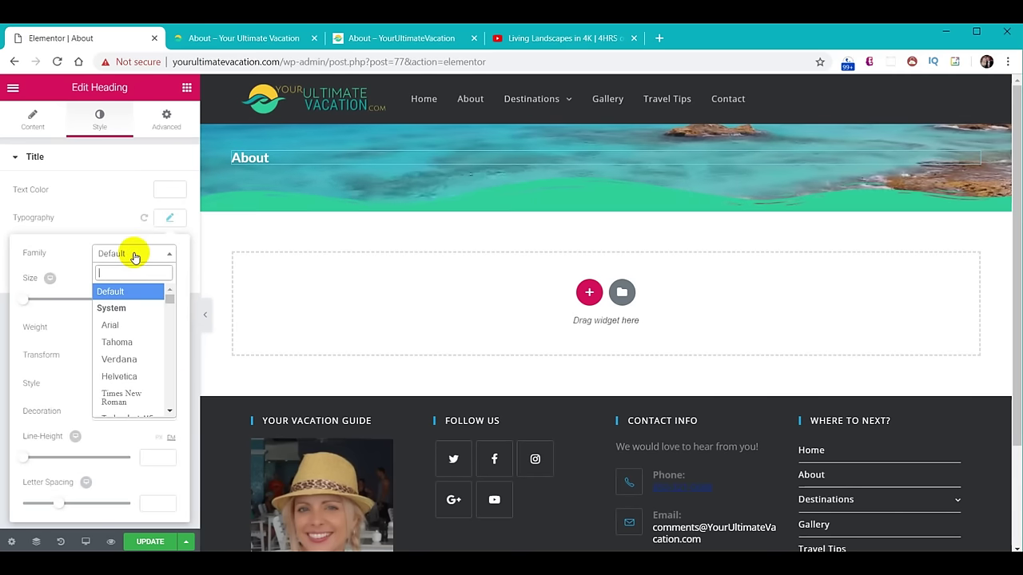
{"action": "type", "text": "fj"}
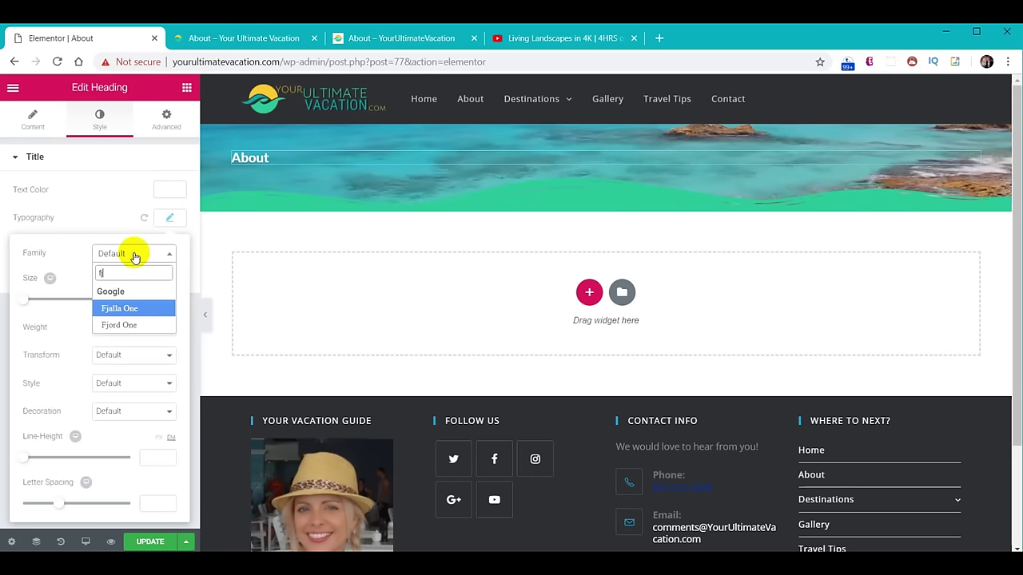
{"action": "left_click", "coordinate": [120, 307]}
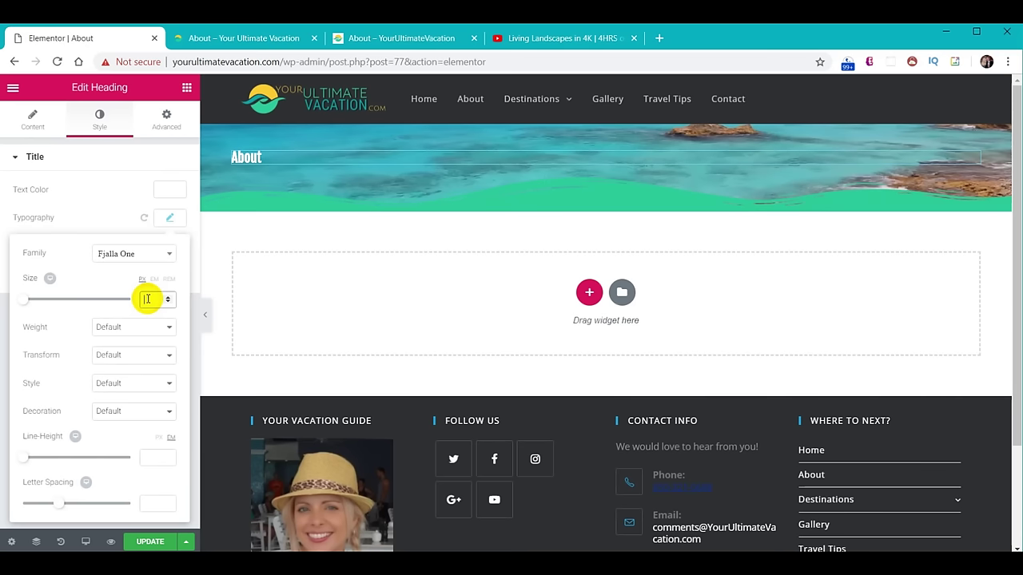
{"action": "left_click", "coordinate": [148, 299]}
{"action": "type", "text": "40"}
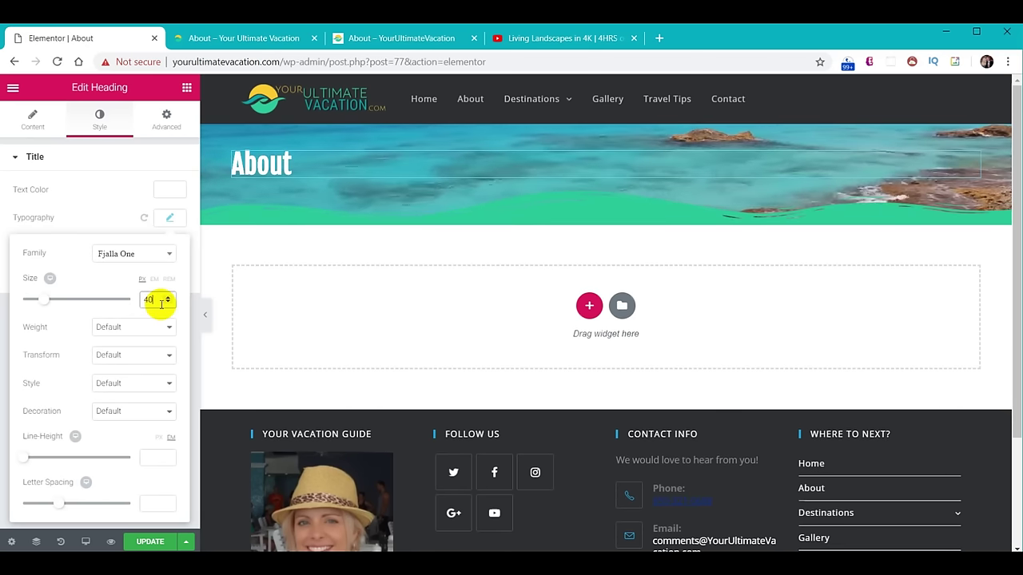
{"action": "left_click", "coordinate": [169, 217]}
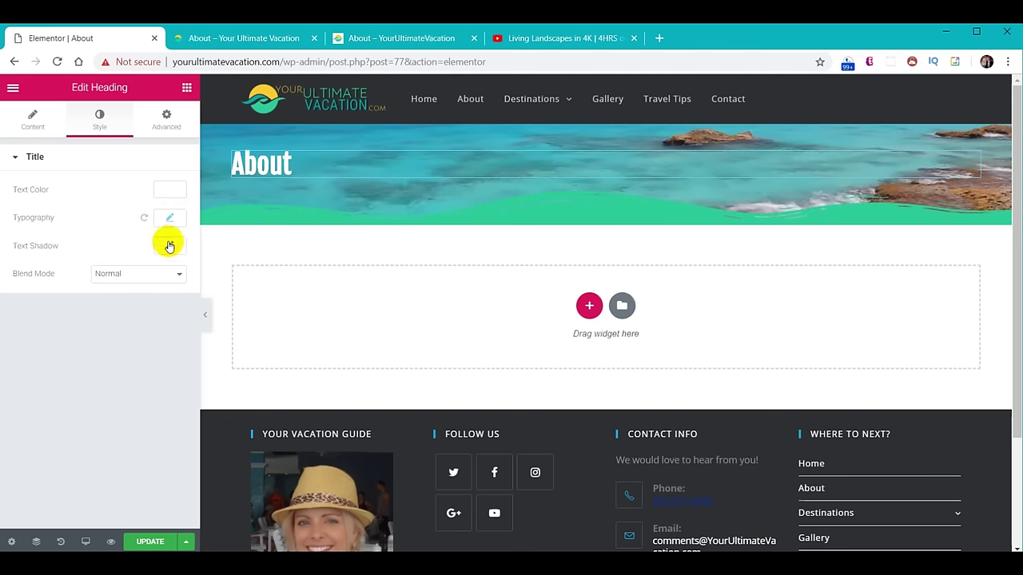
{"action": "left_click", "coordinate": [168, 250]}
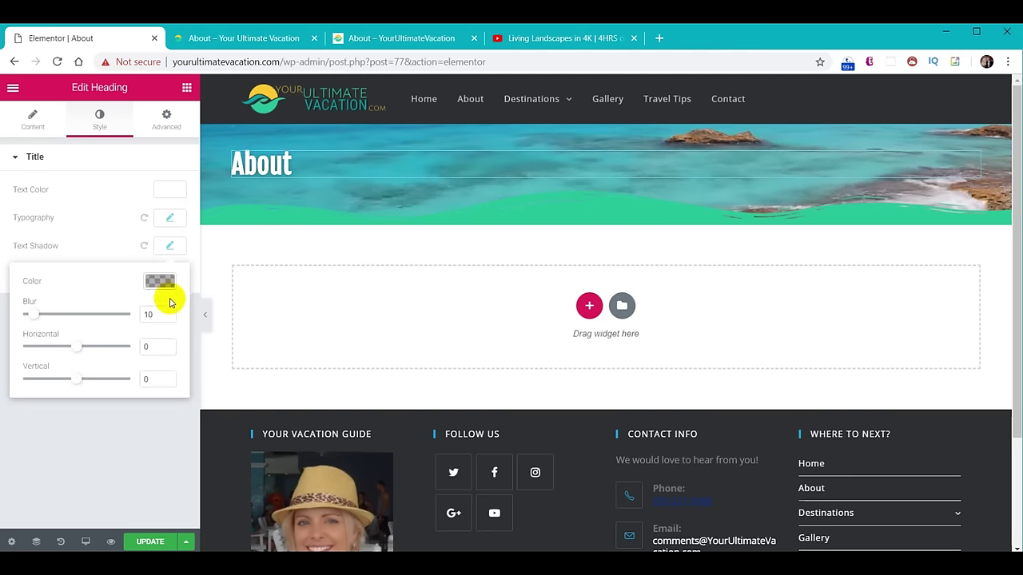
{"action": "left_click", "coordinate": [160, 281]}
{"action": "left_click_drag", "start_coordinate": [110, 429], "coordinate": [168, 325]}
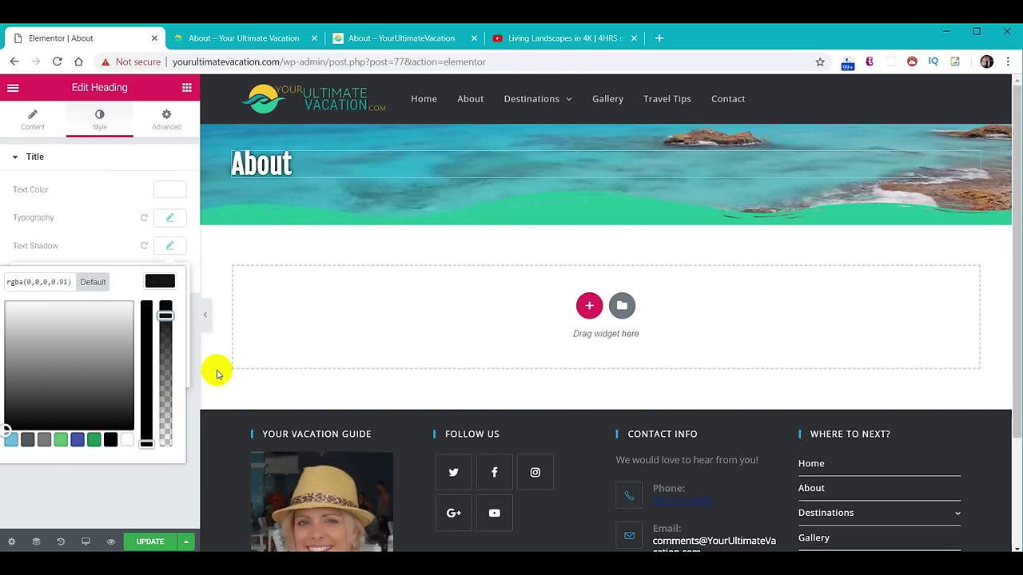
{"action": "left_click", "coordinate": [32, 122]}
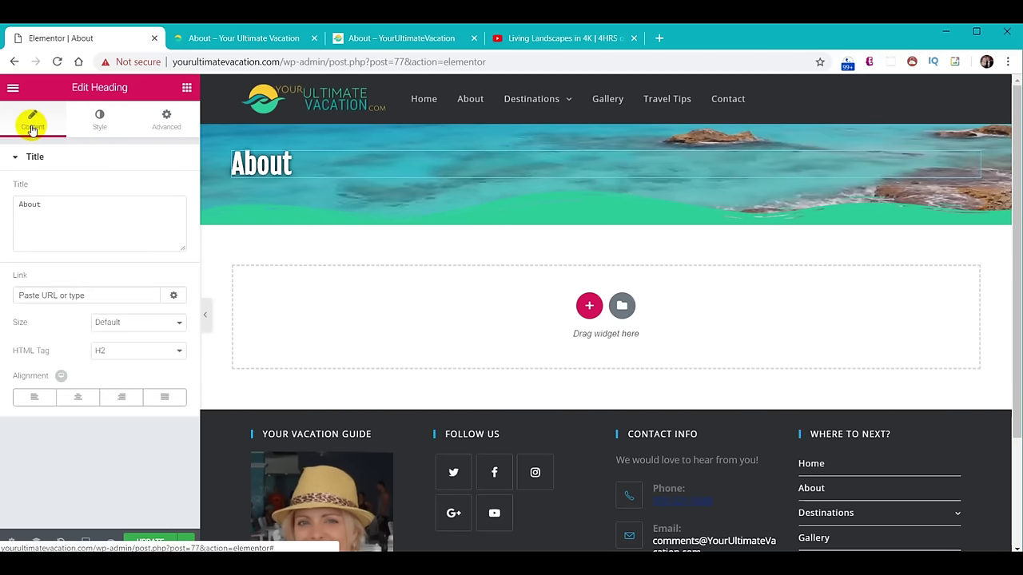
Centre the About heading and resize its column to about 26% of the header width.
{"action": "left_click", "coordinate": [82, 397]}
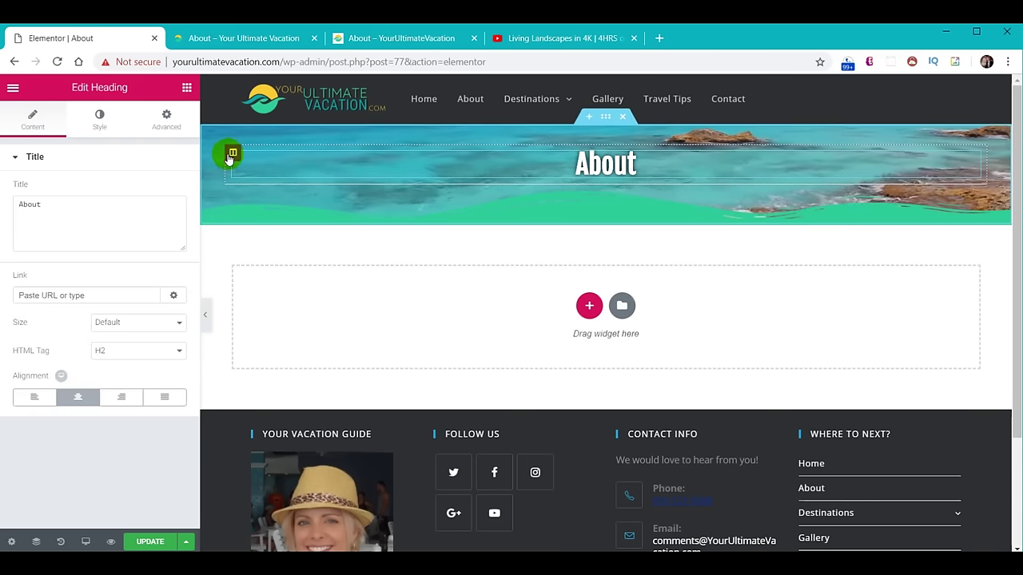
{"action": "right_click", "coordinate": [231, 155]}
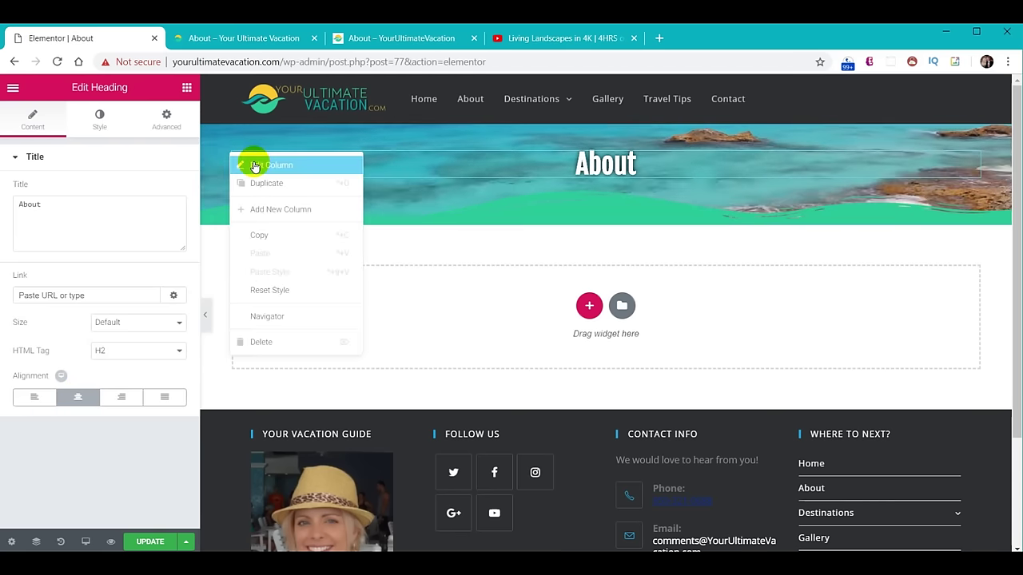
{"action": "left_click", "coordinate": [255, 165]}
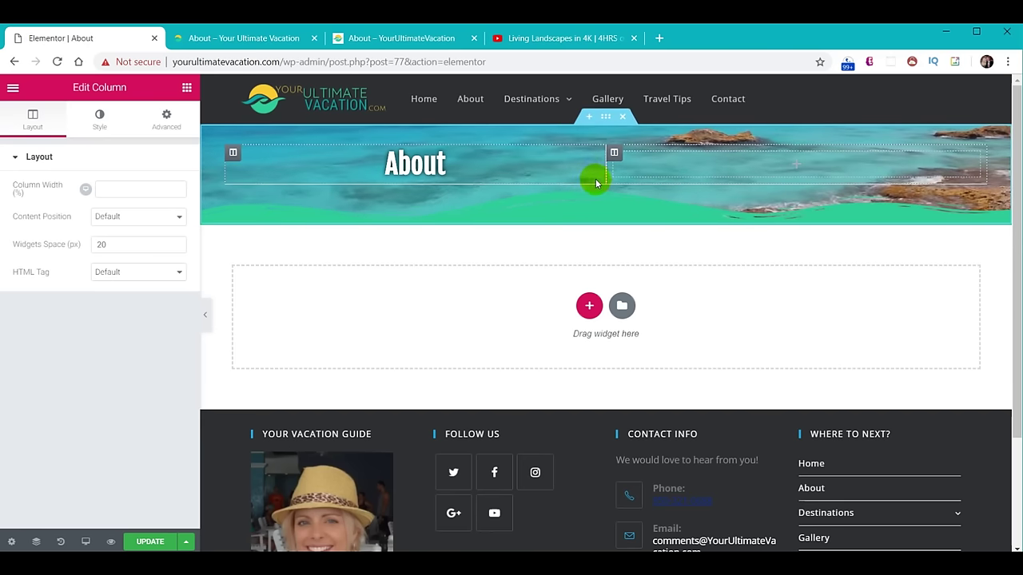
{"action": "left_click_drag", "start_coordinate": [605, 172], "coordinate": [506, 180]}
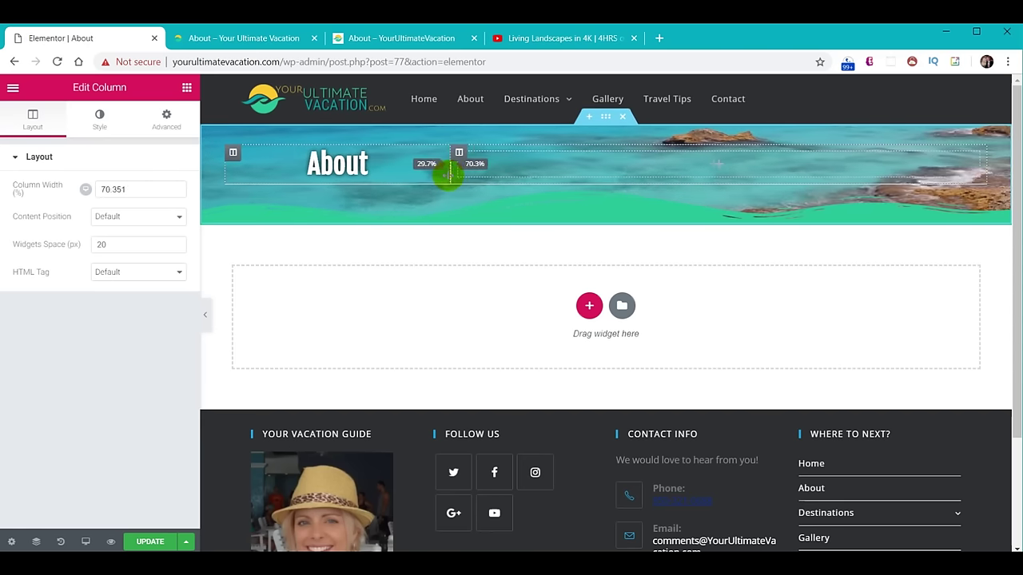
{"action": "left_click_drag", "start_coordinate": [440, 175], "coordinate": [432, 178]}
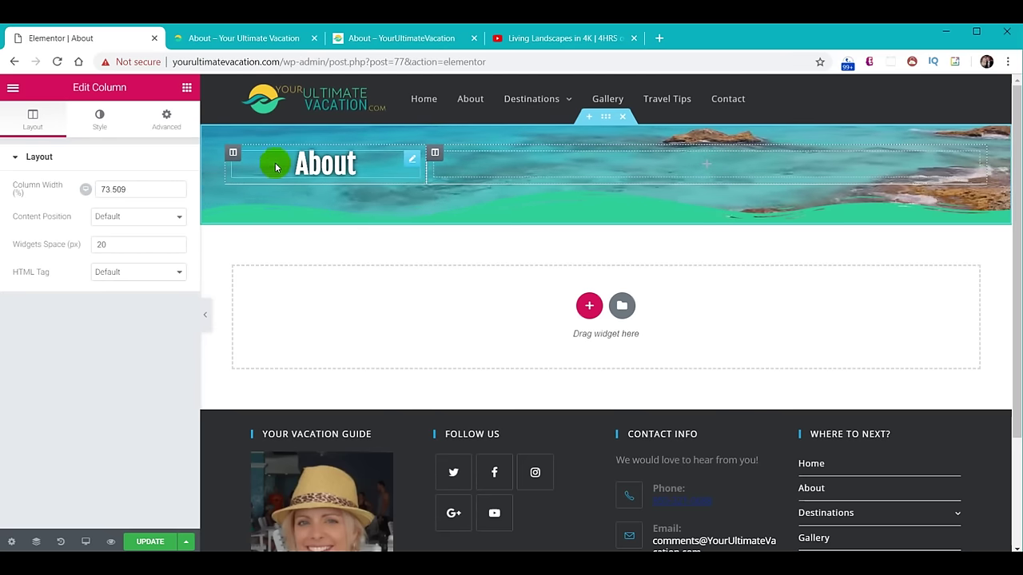
Set logo-transparent.png as the column's classic background, positioned Center Center and sized Cover.
{"action": "left_click", "coordinate": [94, 117]}
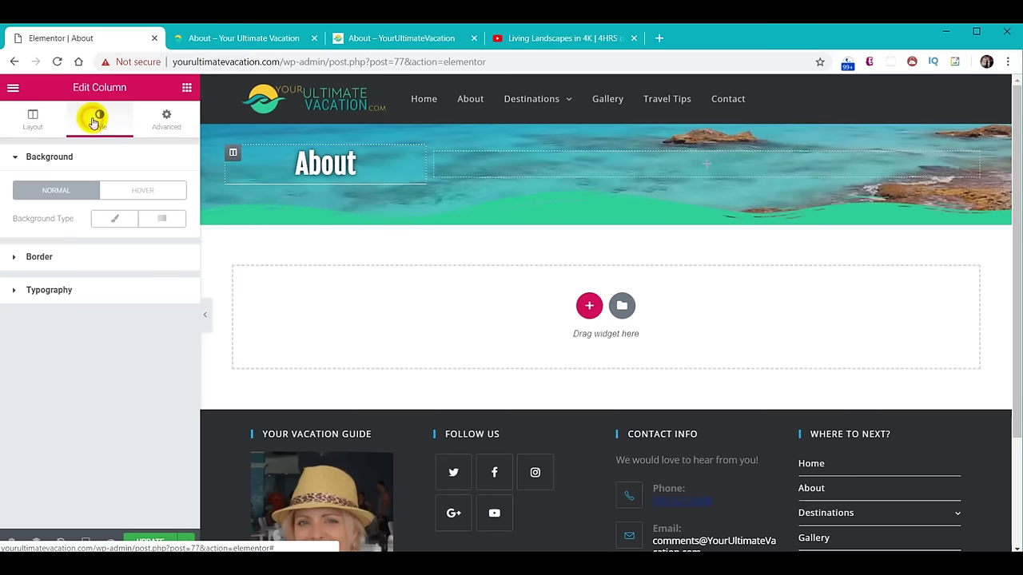
{"action": "left_click", "coordinate": [115, 222]}
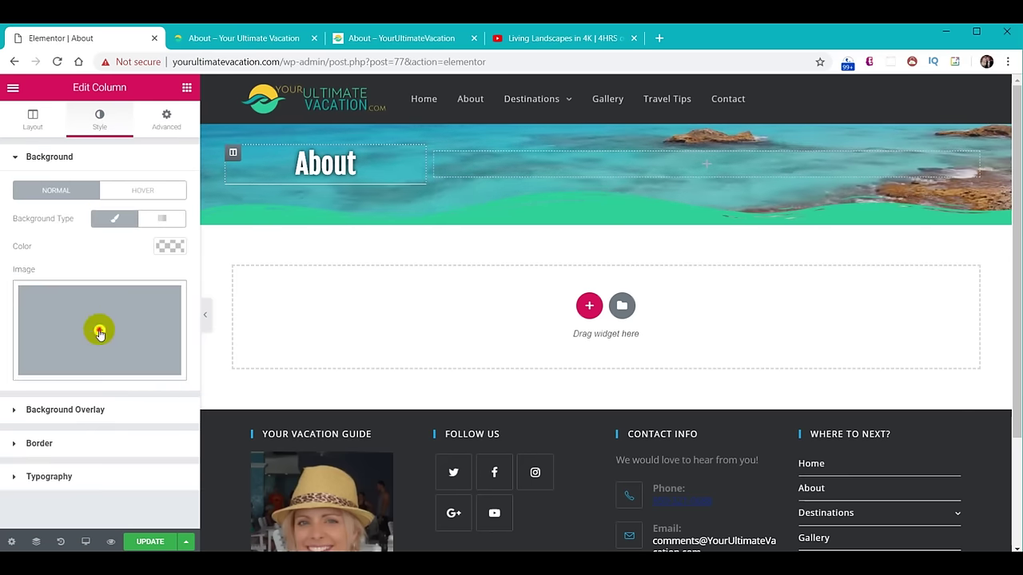
{"action": "left_click", "coordinate": [98, 328]}
{"action": "scroll", "coordinate": [627, 351], "scroll_direction": "down", "scroll_amount": 2}
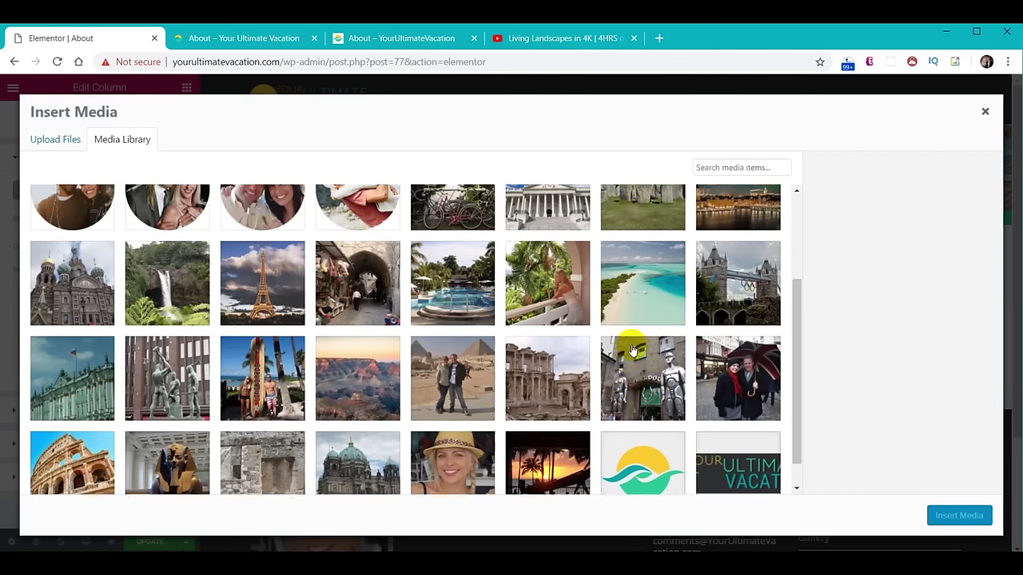
{"action": "left_click", "coordinate": [640, 434]}
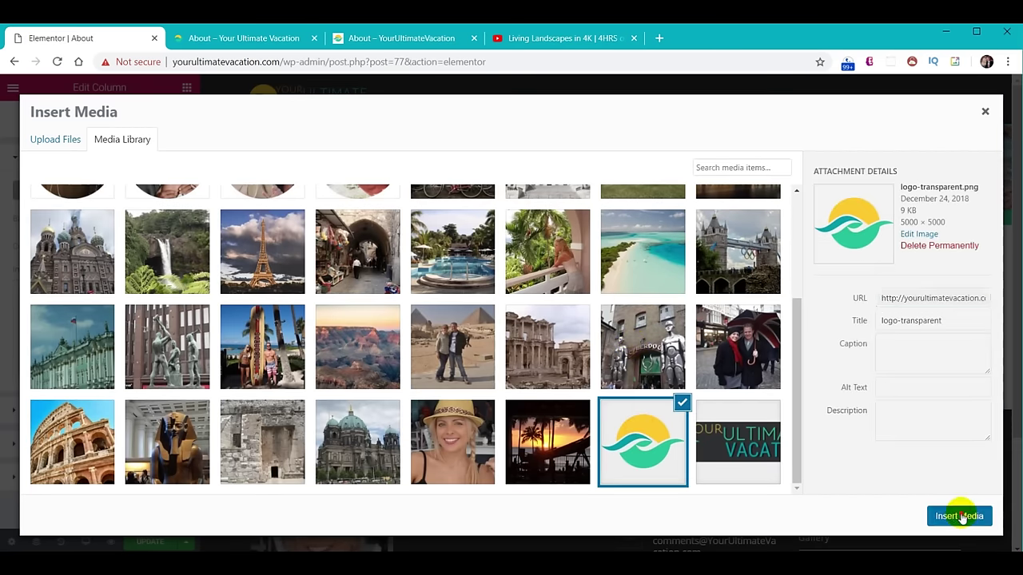
{"action": "left_click", "coordinate": [958, 515]}
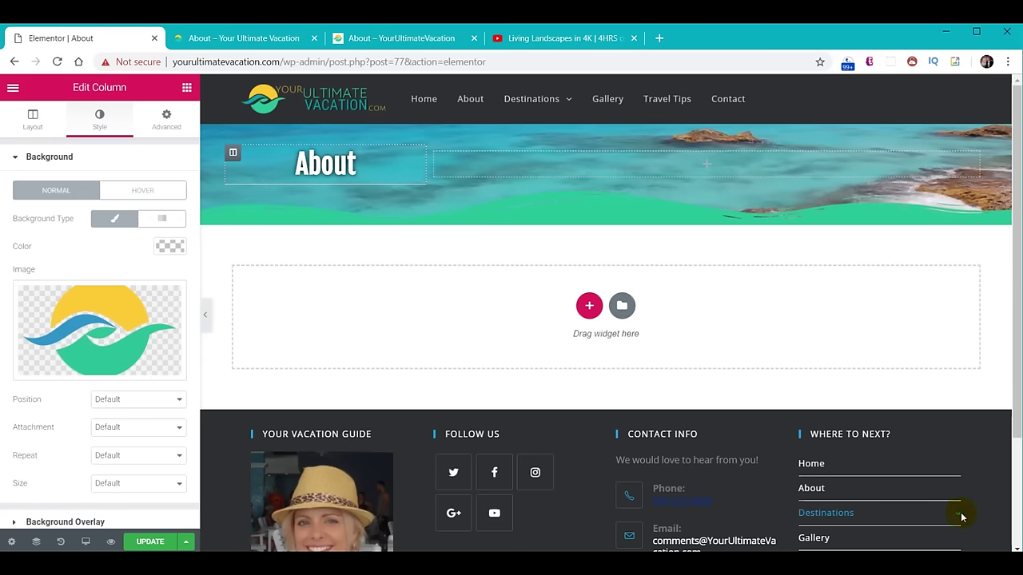
{"action": "left_click", "coordinate": [157, 405]}
{"action": "left_click", "coordinate": [127, 464]}
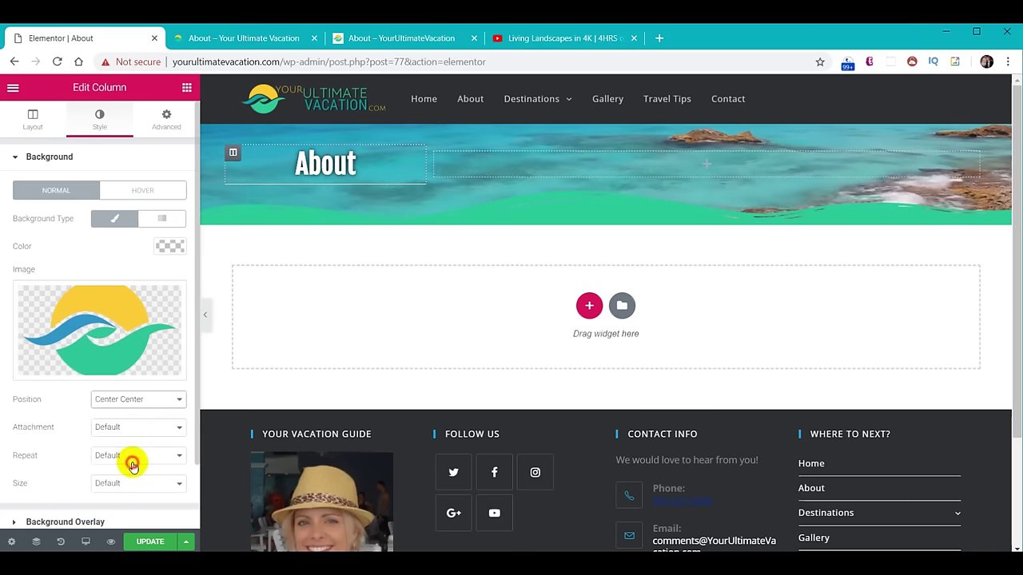
{"action": "scroll", "coordinate": [139, 453], "scroll_direction": "down", "scroll_amount": 1}
{"action": "left_click", "coordinate": [137, 410]}
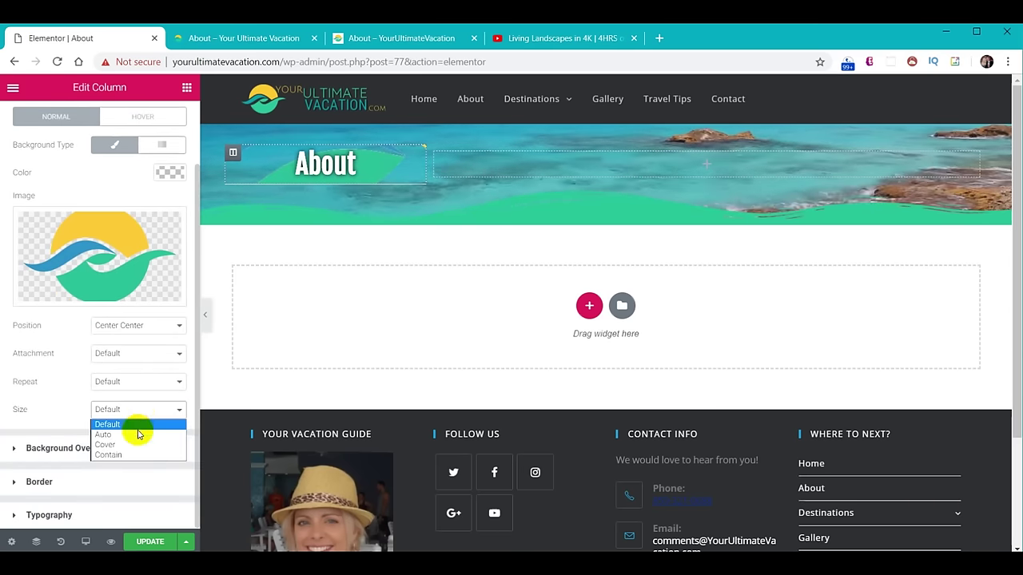
{"action": "left_click", "coordinate": [135, 441]}
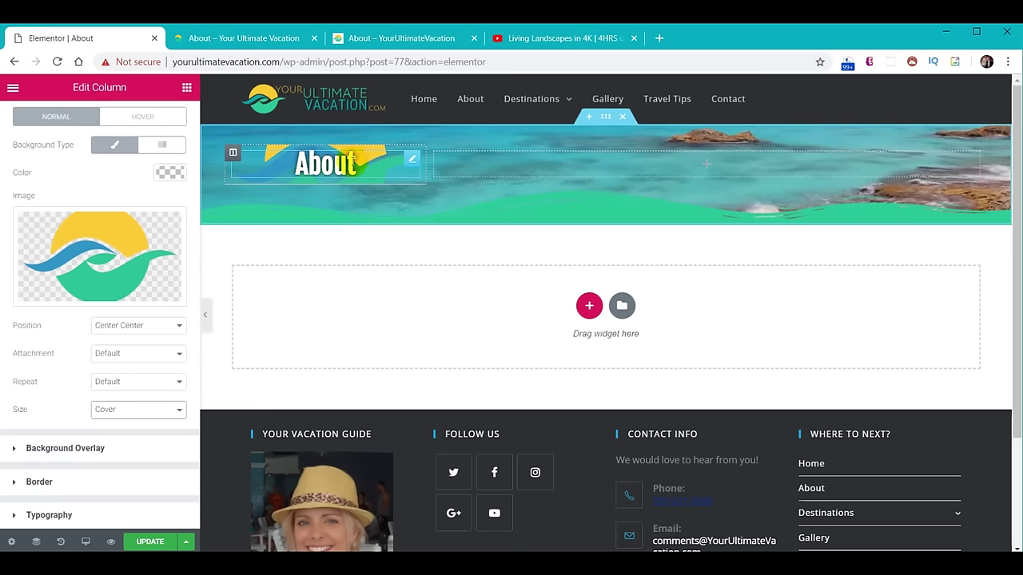
{"action": "left_click", "coordinate": [339, 157]}
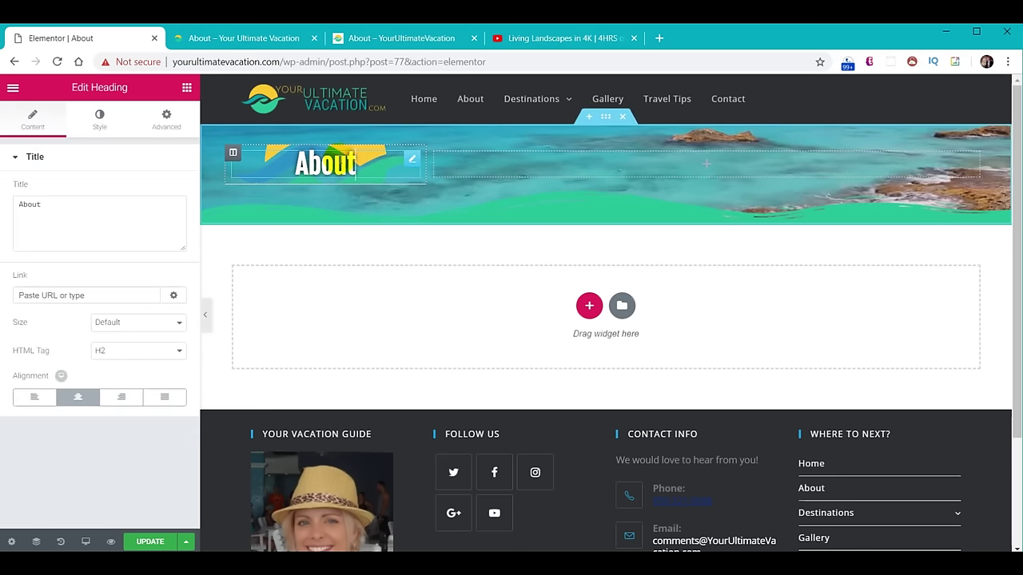
Give the About heading 20 top and 20 bottom padding, then save the page with Update.
{"action": "left_click", "coordinate": [167, 120]}
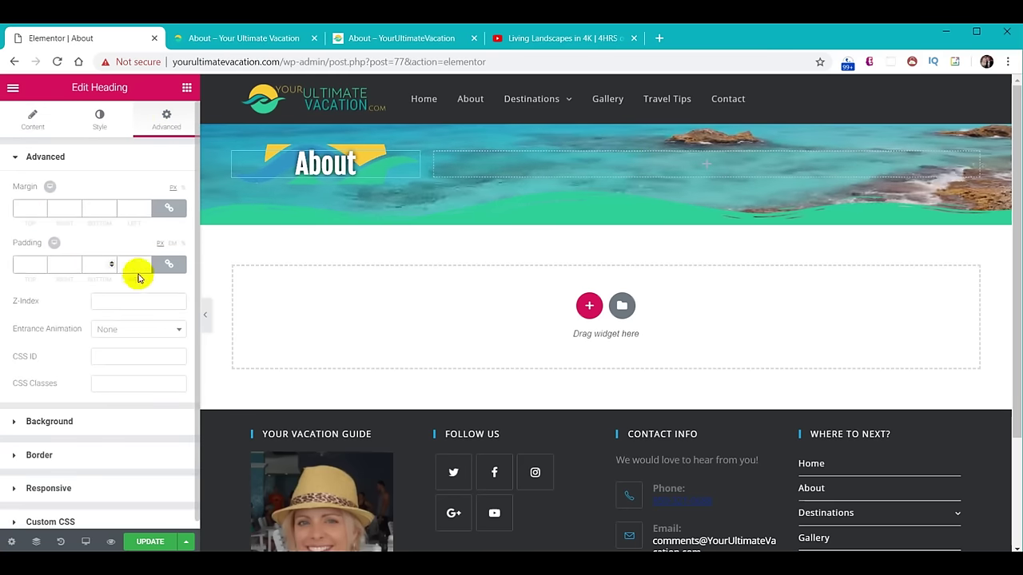
{"action": "left_click", "coordinate": [168, 266]}
{"action": "left_click", "coordinate": [48, 263]}
{"action": "type", "text": "1"}
{"action": "type", "text": "0"}
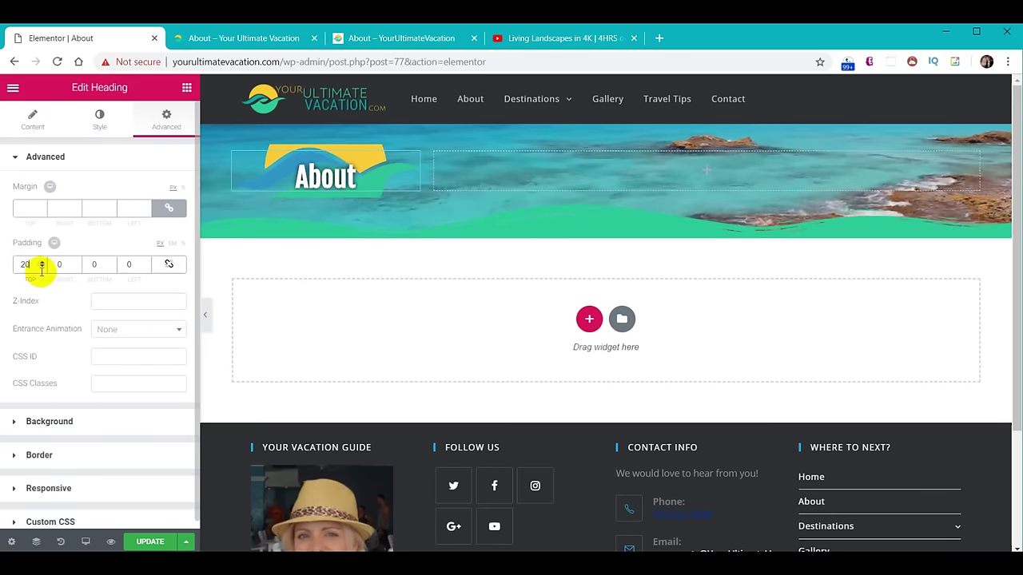
{"action": "left_click", "coordinate": [88, 264]}
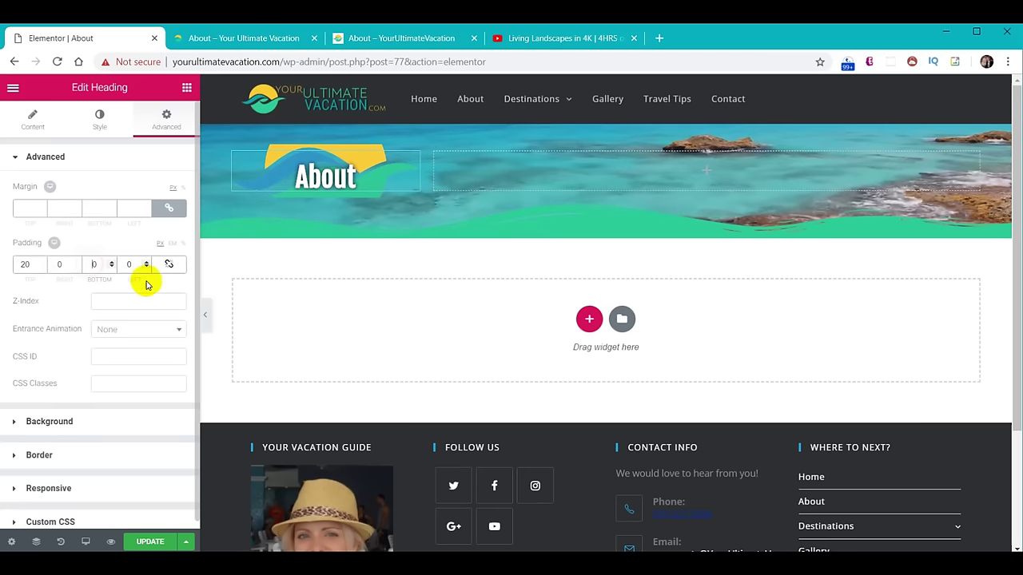
{"action": "type", "text": "20"}
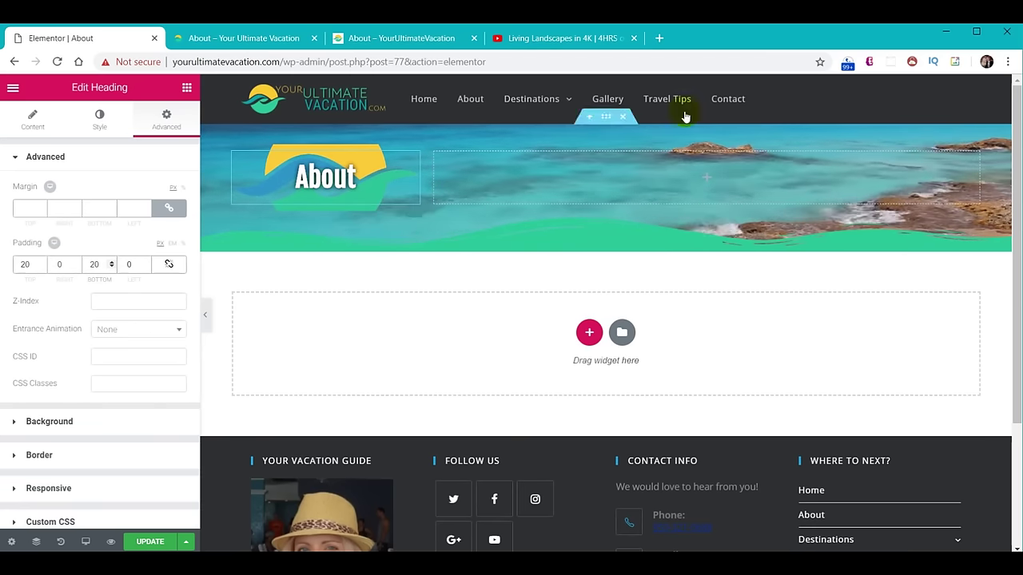
{"action": "left_click", "coordinate": [121, 445]}
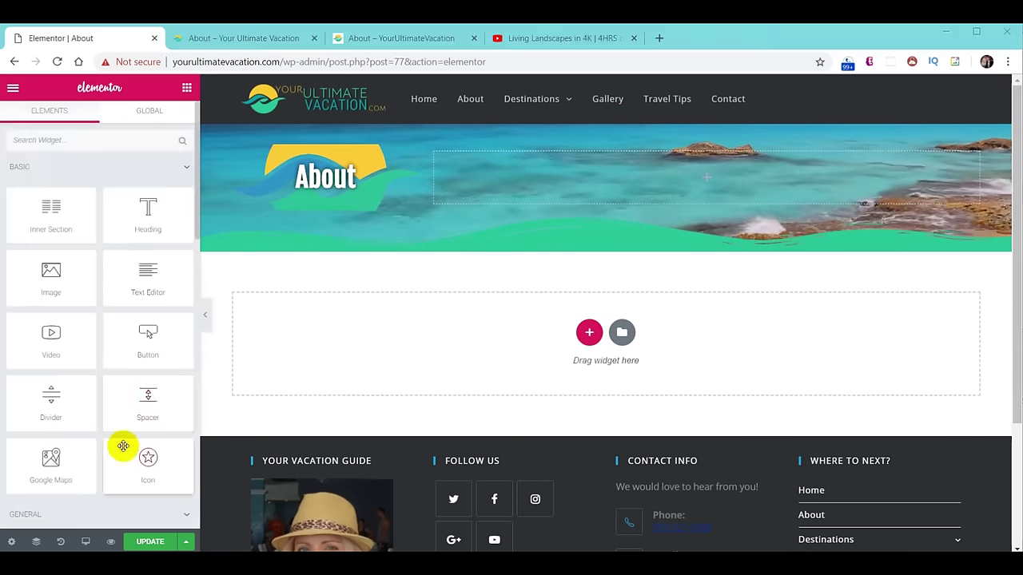
{"action": "left_click", "coordinate": [143, 542]}
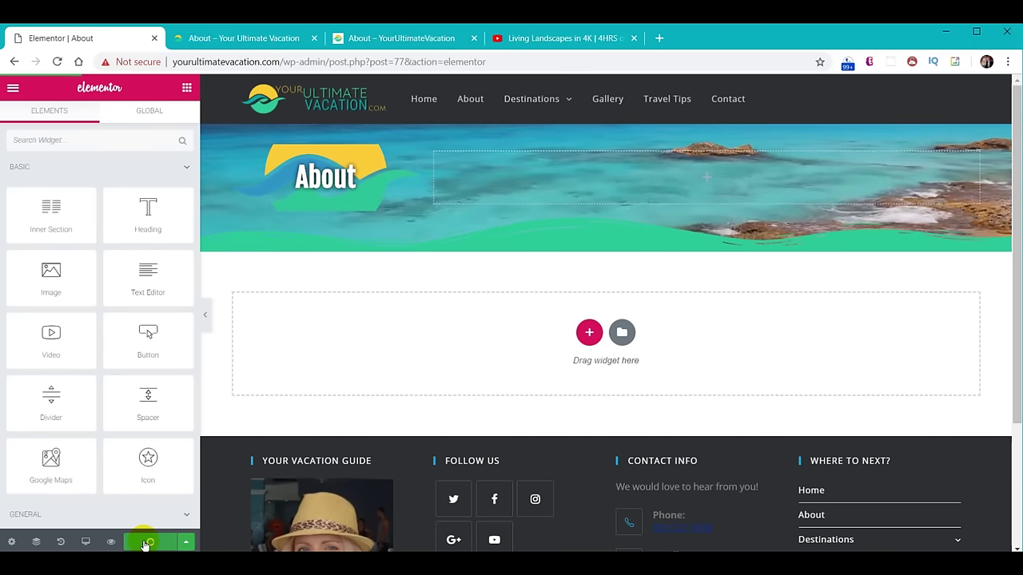
Reload the live About page to confirm the saved header, then add a two-column section beneath it.
{"action": "left_click", "coordinate": [237, 38]}
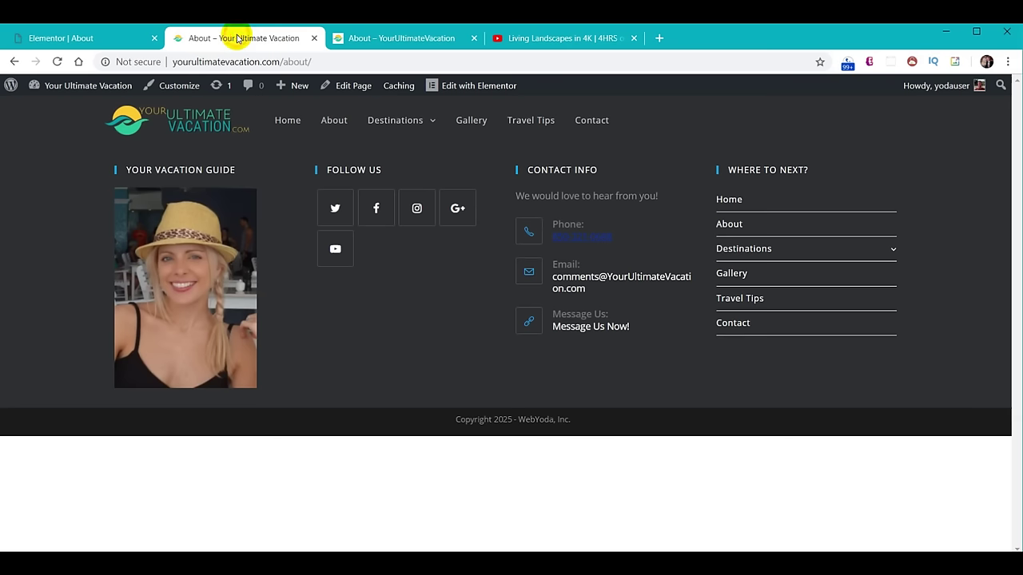
{"action": "left_click", "coordinate": [58, 61]}
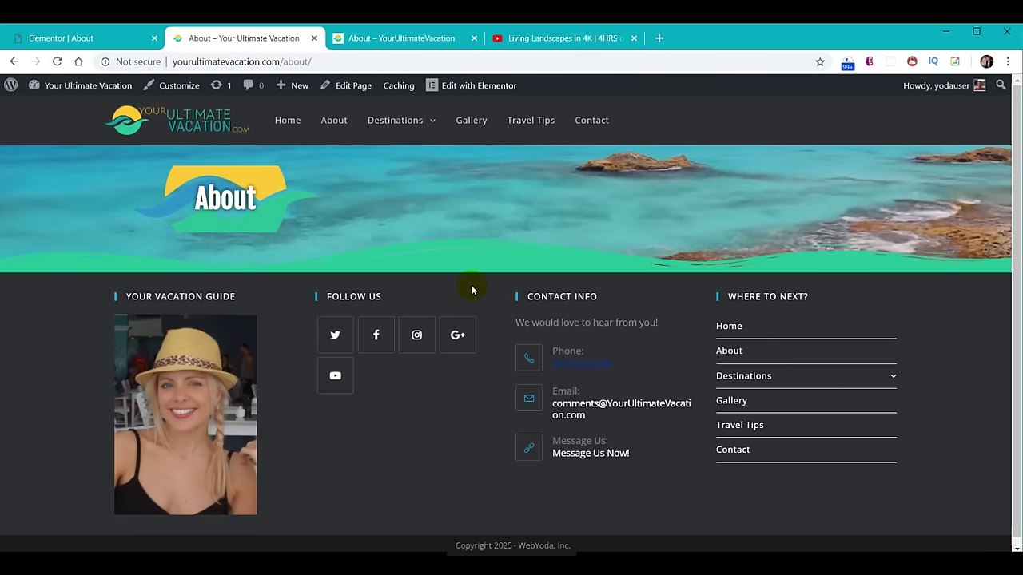
{"action": "left_click", "coordinate": [89, 42]}
{"action": "left_click", "coordinate": [588, 338]}
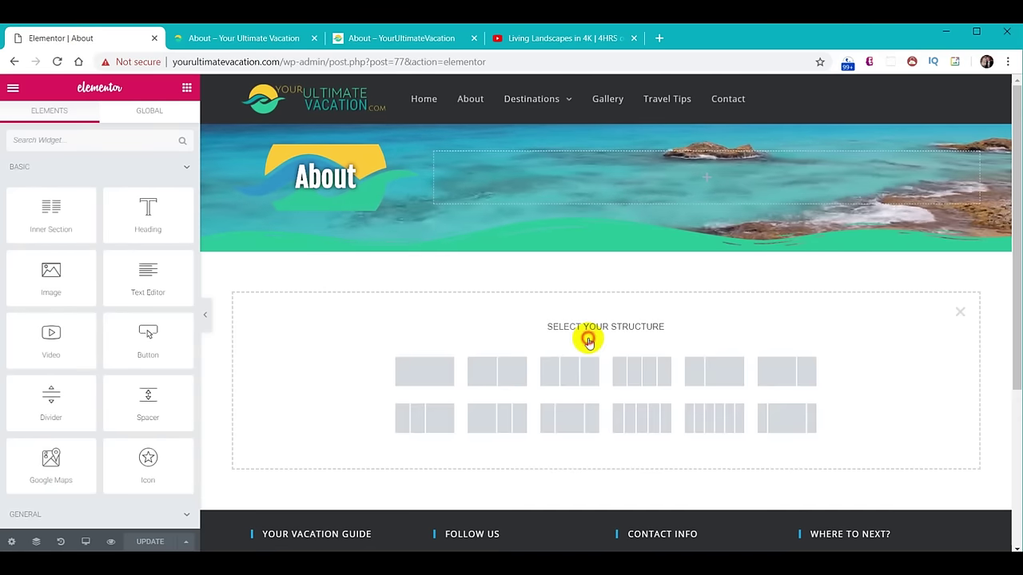
{"action": "left_click", "coordinate": [507, 374]}
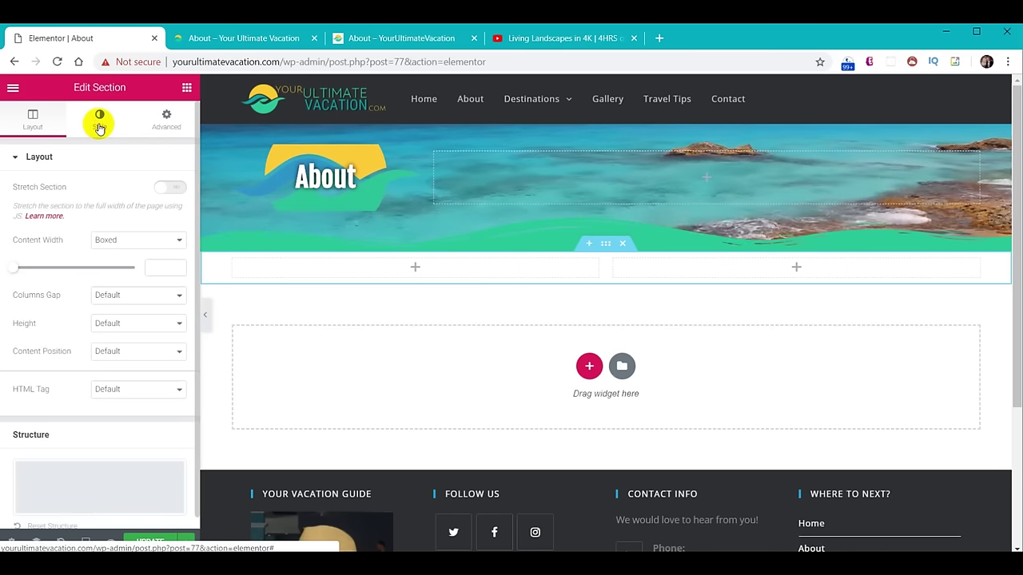
Give the new section a classic background colour of #30d198.
{"action": "left_click", "coordinate": [98, 122]}
{"action": "left_click", "coordinate": [105, 218]}
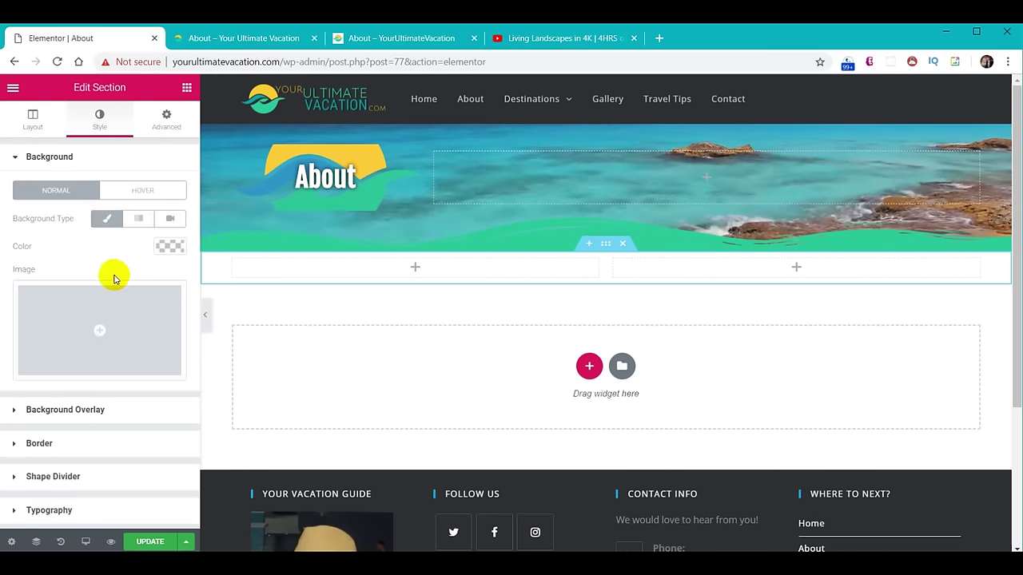
{"action": "left_click", "coordinate": [168, 249]}
{"action": "left_click", "coordinate": [53, 247]}
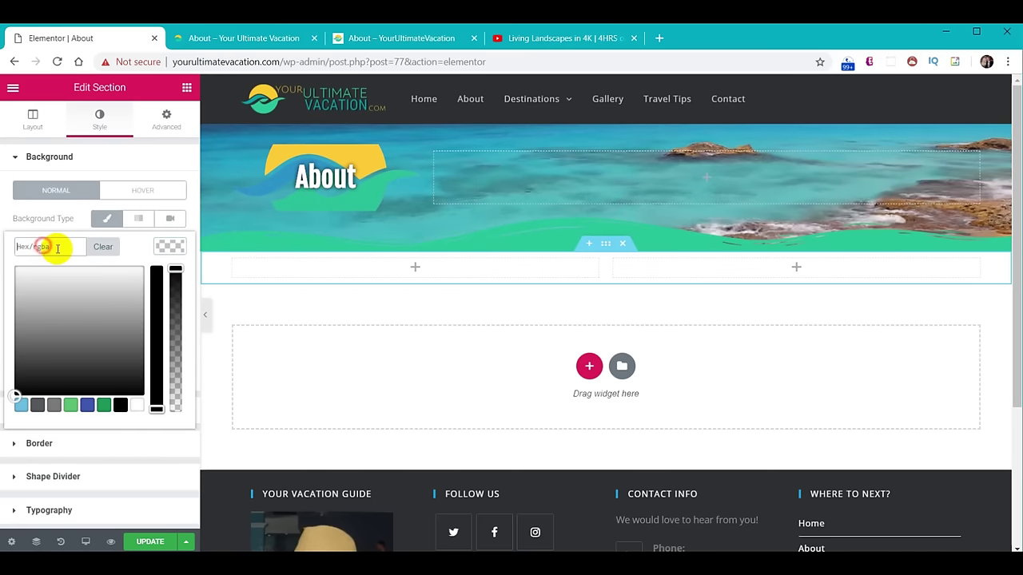
{"action": "type", "text": "#30d198"}
{"action": "left_click", "coordinate": [169, 247]}
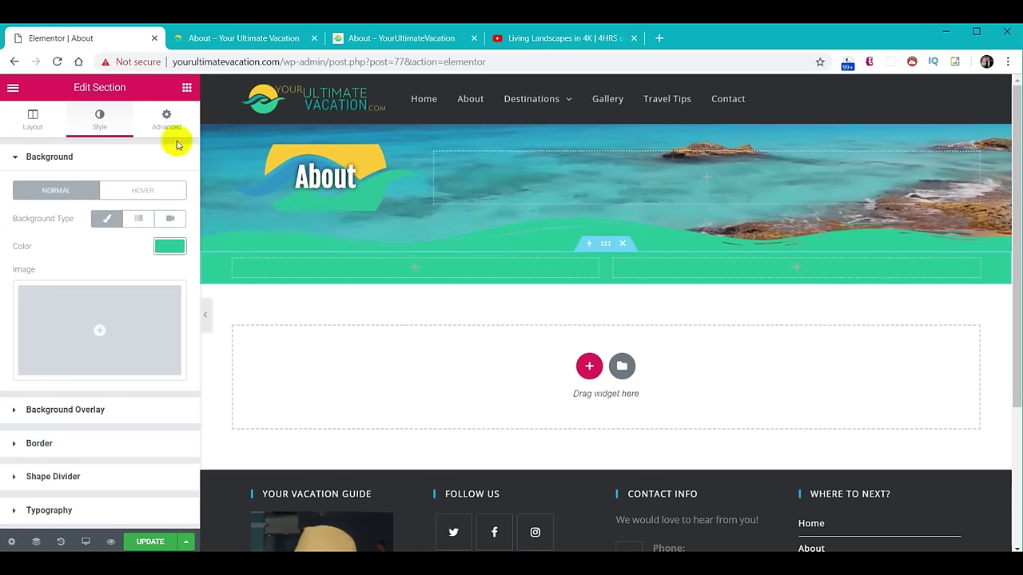
{"action": "left_click", "coordinate": [187, 87]}
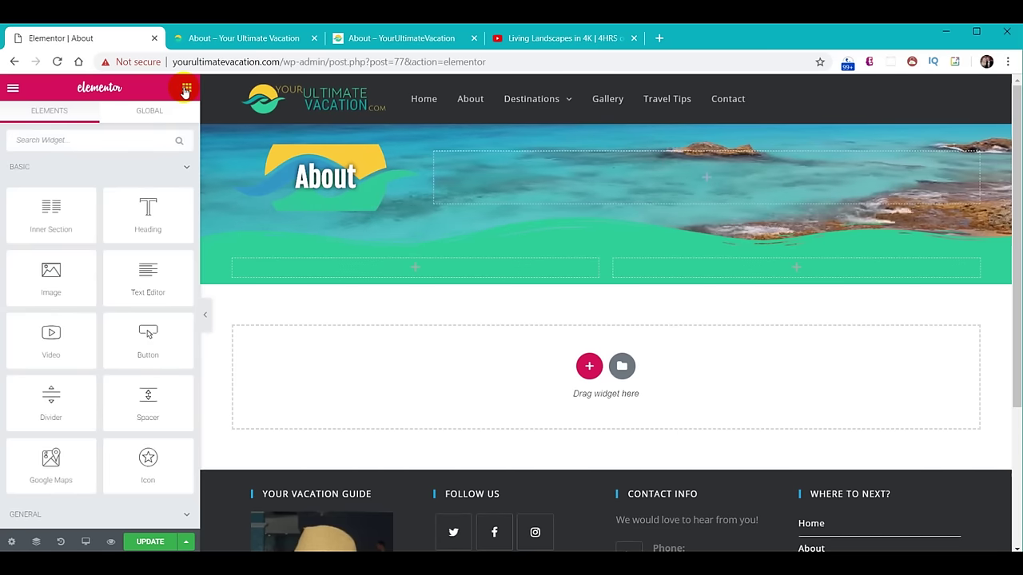
Add an Image widget to the right column and upload the couple's train photo from the images folder.
{"action": "left_click_drag", "start_coordinate": [69, 263], "coordinate": [829, 270]}
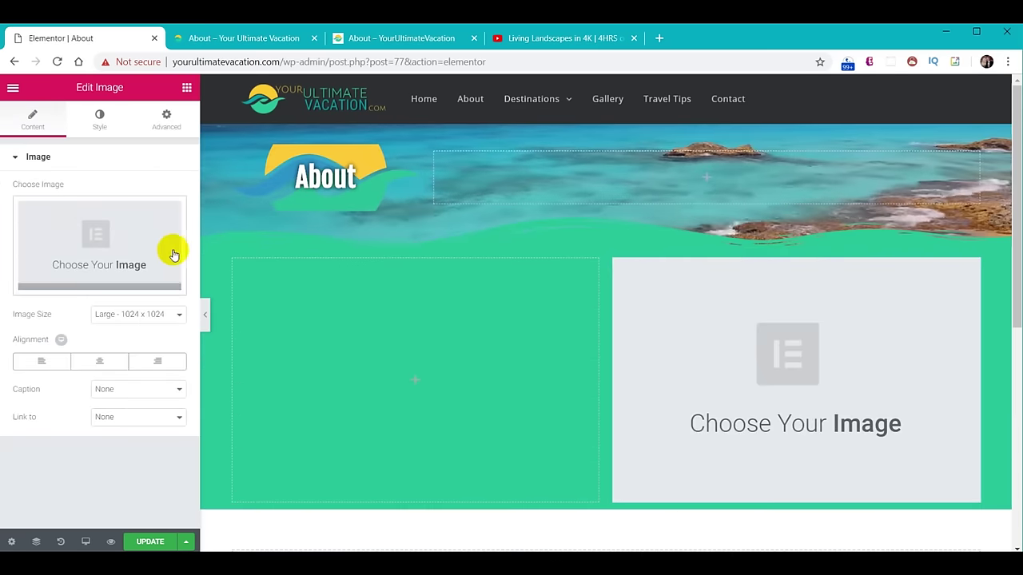
{"action": "left_click", "coordinate": [114, 236]}
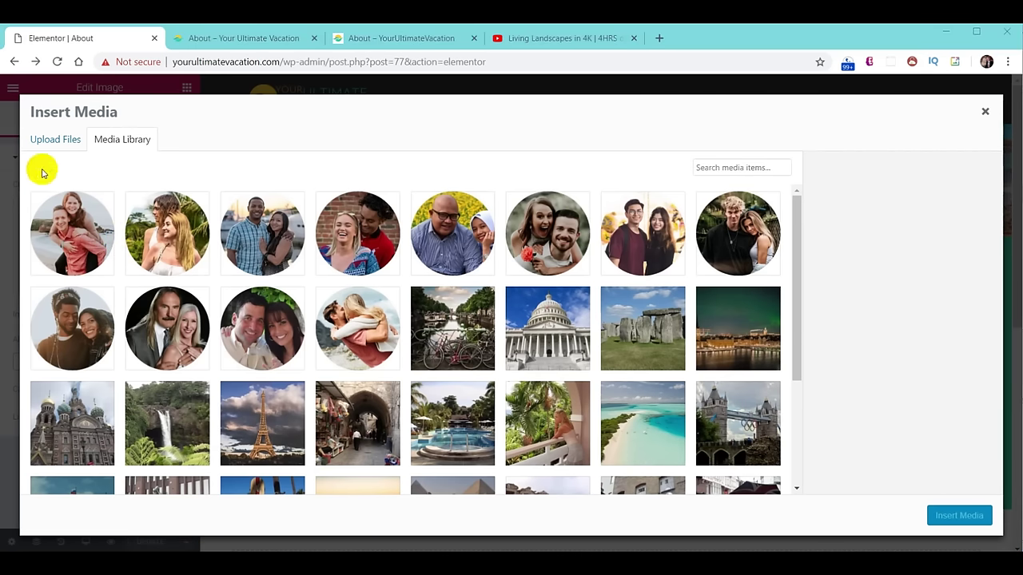
{"action": "left_click", "coordinate": [52, 140]}
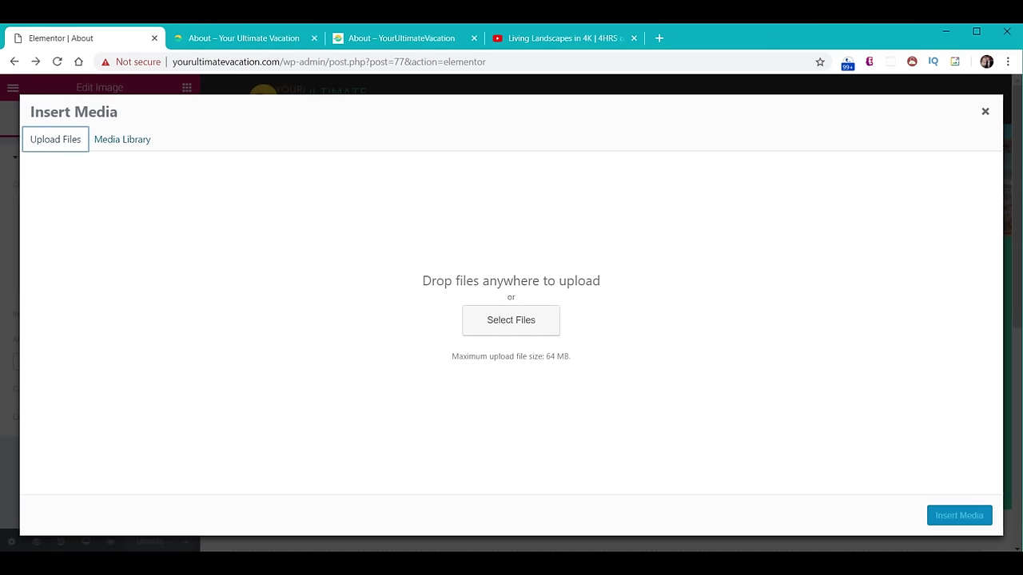
{"action": "left_click", "coordinate": [335, 512]}
{"action": "left_click", "coordinate": [719, 194]}
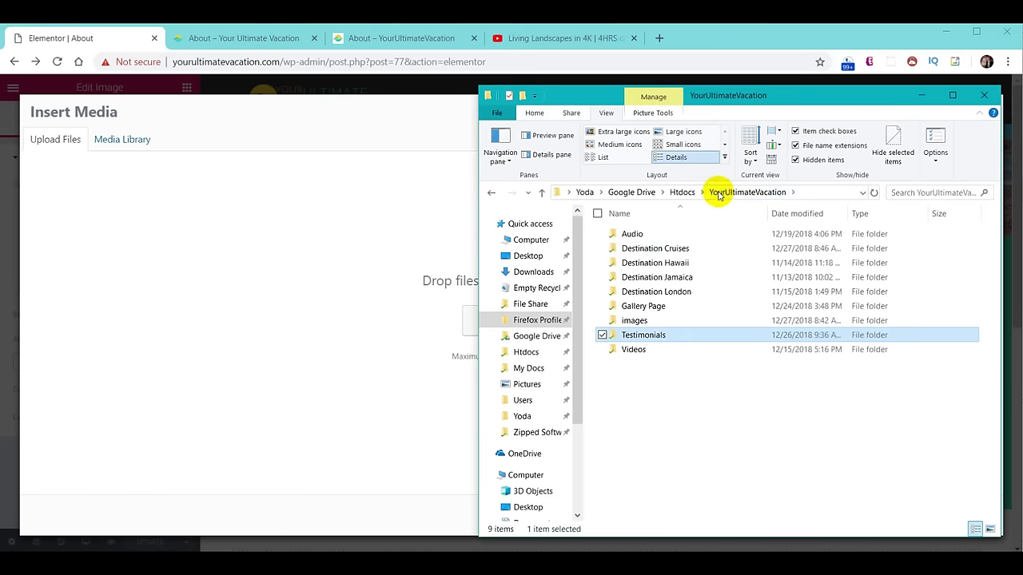
{"action": "left_click", "coordinate": [653, 322]}
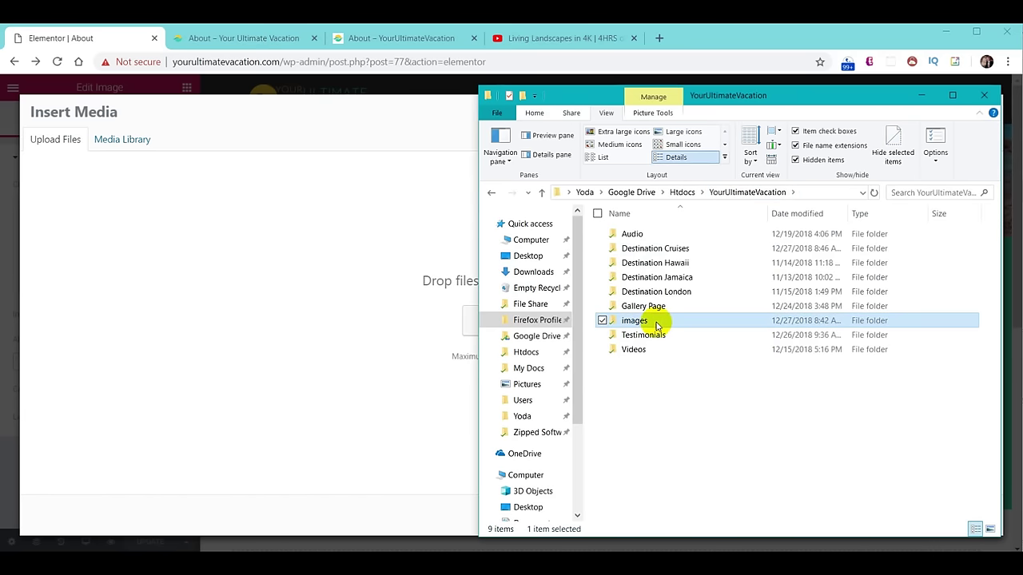
{"action": "double_click", "coordinate": [655, 322]}
{"action": "scroll", "coordinate": [785, 435], "scroll_direction": "down", "scroll_amount": 5}
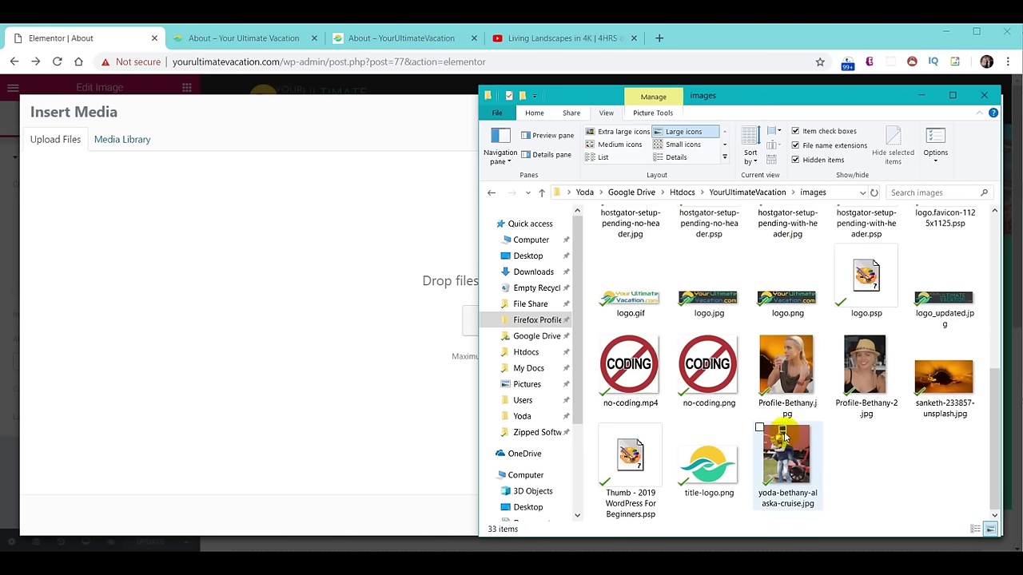
{"action": "left_click_drag", "start_coordinate": [788, 461], "coordinate": [416, 314]}
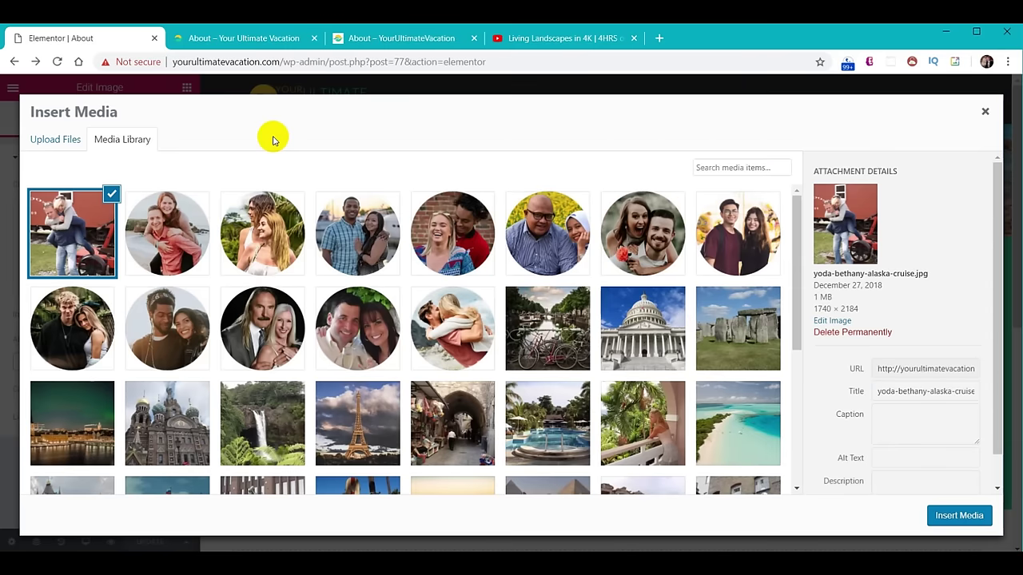
{"action": "left_click", "coordinate": [959, 515]}
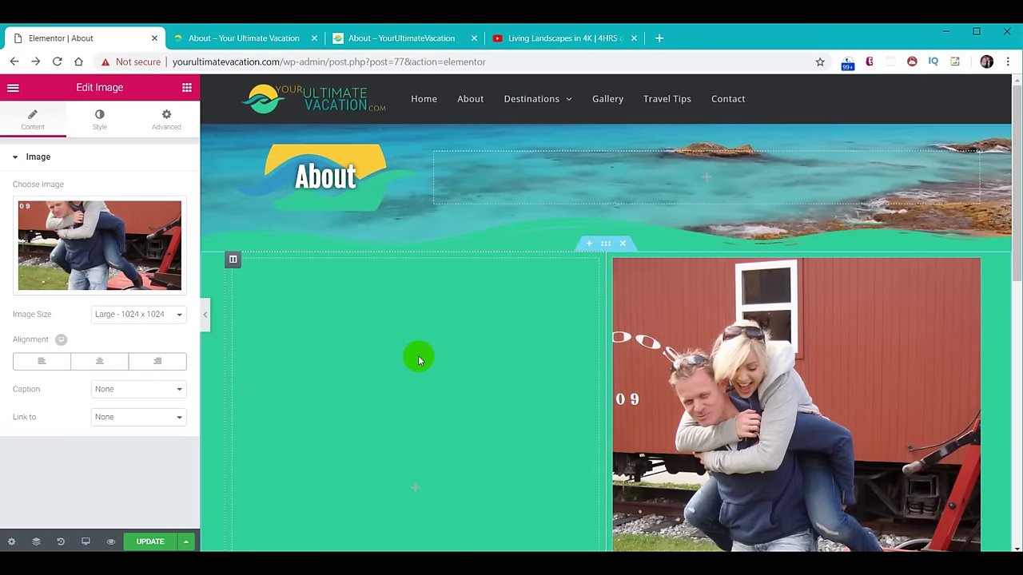
Add a Text Editor to the left column and replace its placeholder with the pasted travel story.
{"action": "left_click", "coordinate": [186, 88]}
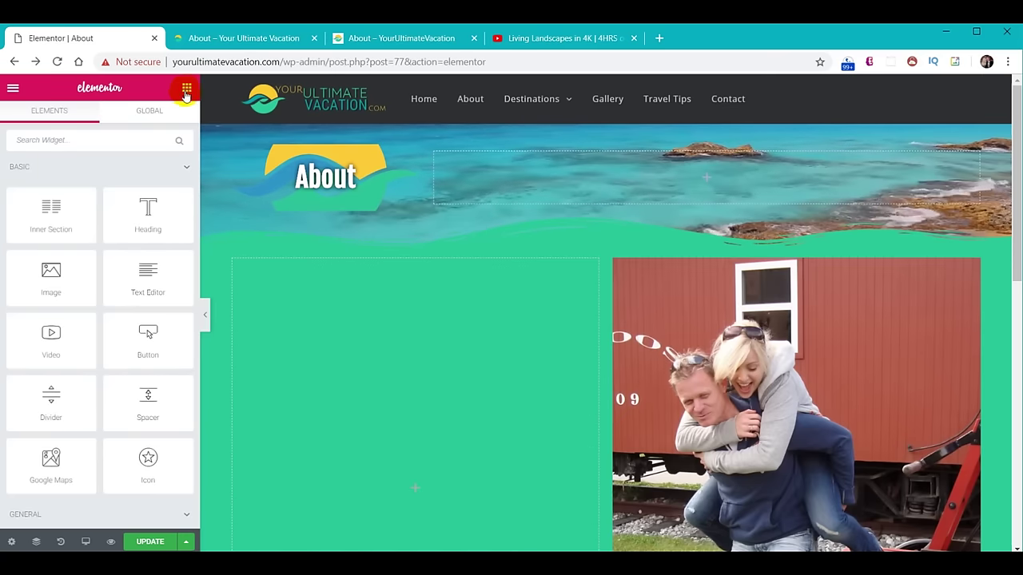
{"action": "left_click_drag", "start_coordinate": [164, 282], "coordinate": [385, 417]}
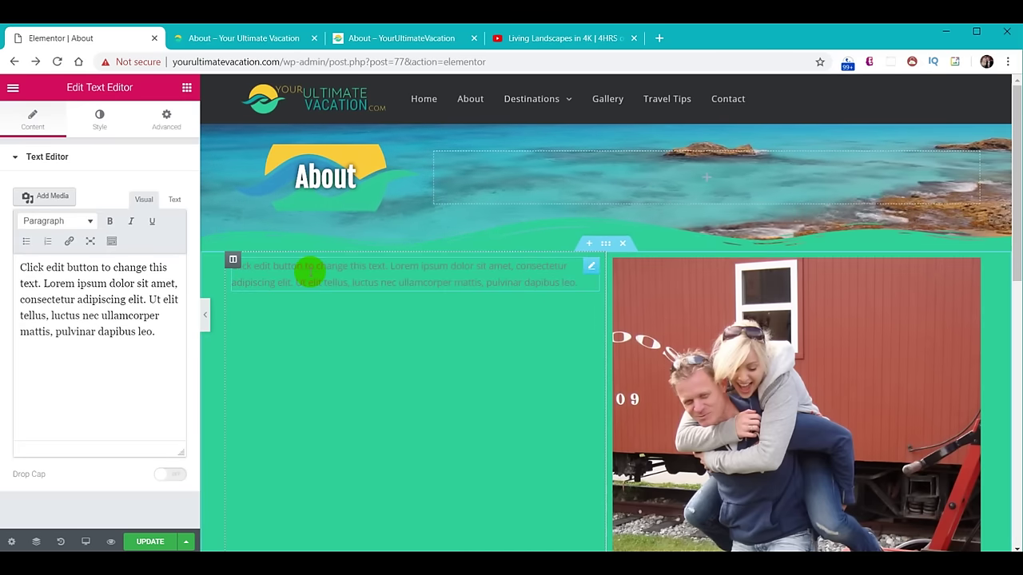
{"action": "left_click", "coordinate": [86, 296]}
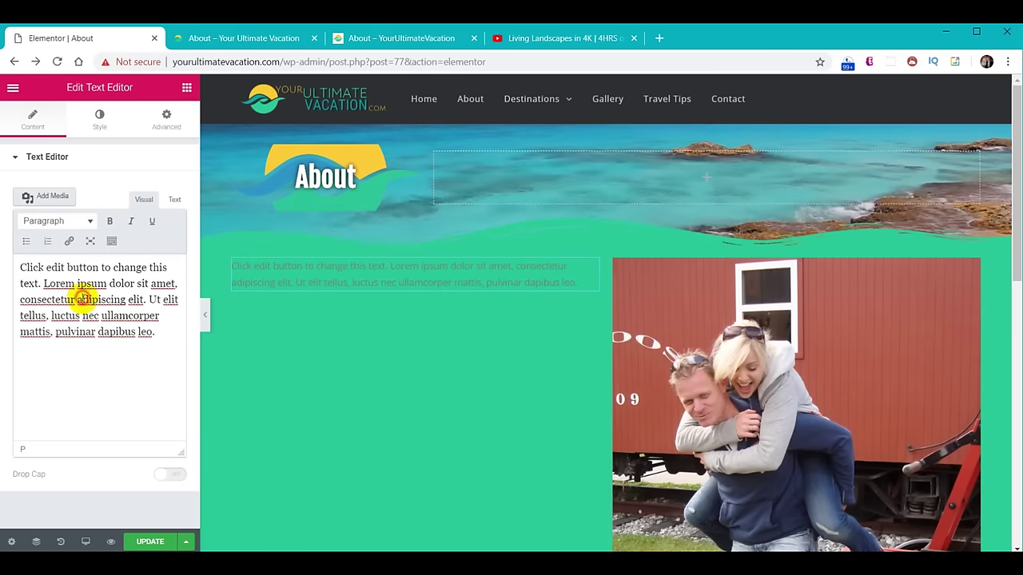
{"action": "key", "text": "ctrl+a"}
{"action": "key", "text": "ctrl+v"}
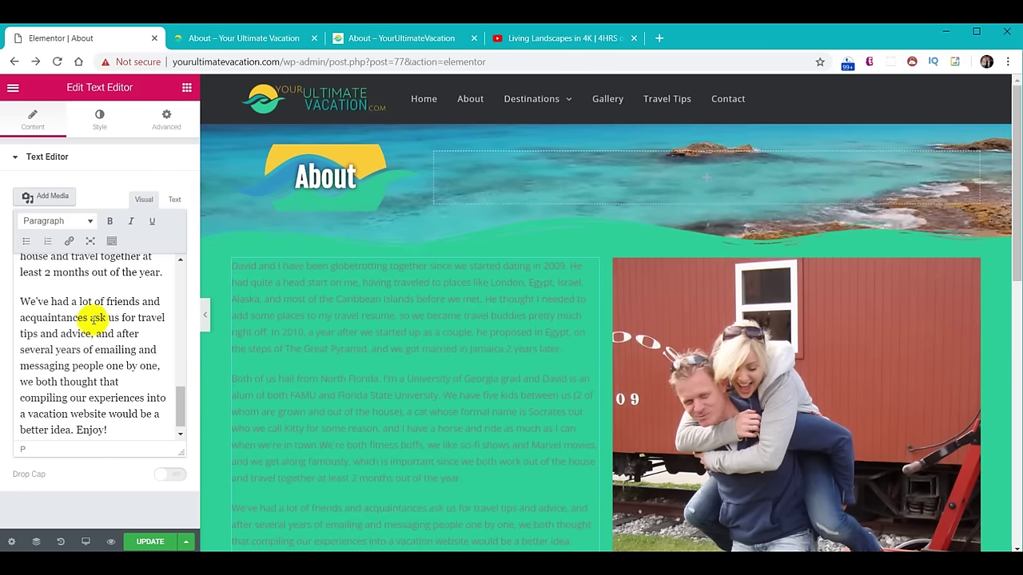
Make the story text white #ffffff at font size 18 and save the About page.
{"action": "left_click", "coordinate": [94, 124]}
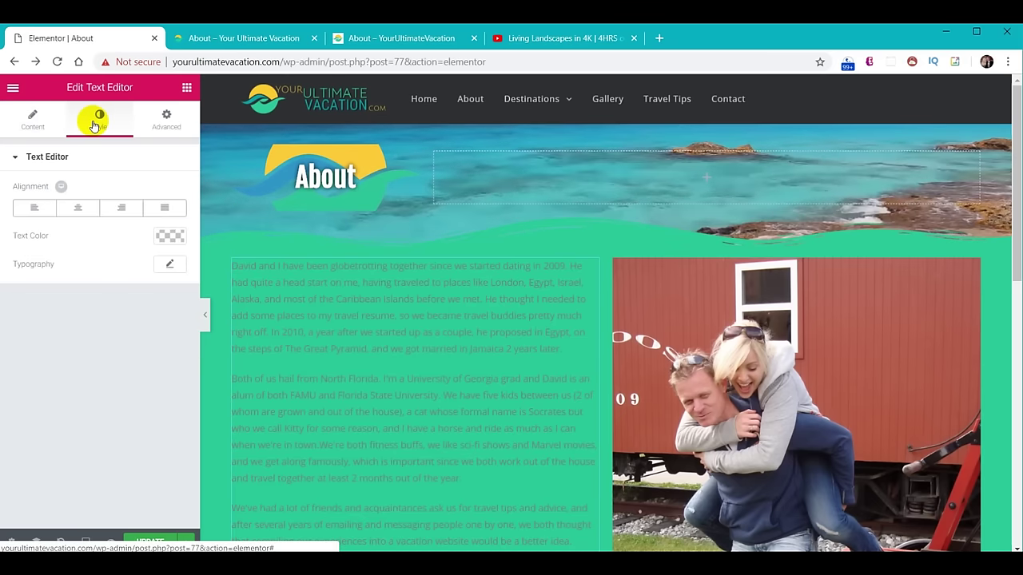
{"action": "left_click", "coordinate": [167, 236]}
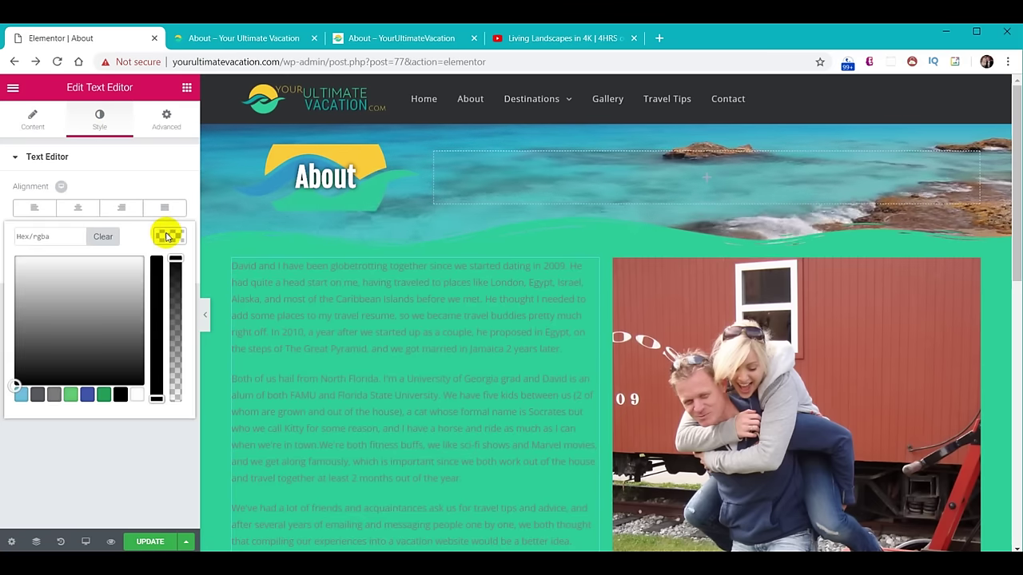
{"action": "left_click", "coordinate": [140, 398]}
{"action": "left_click", "coordinate": [170, 234]}
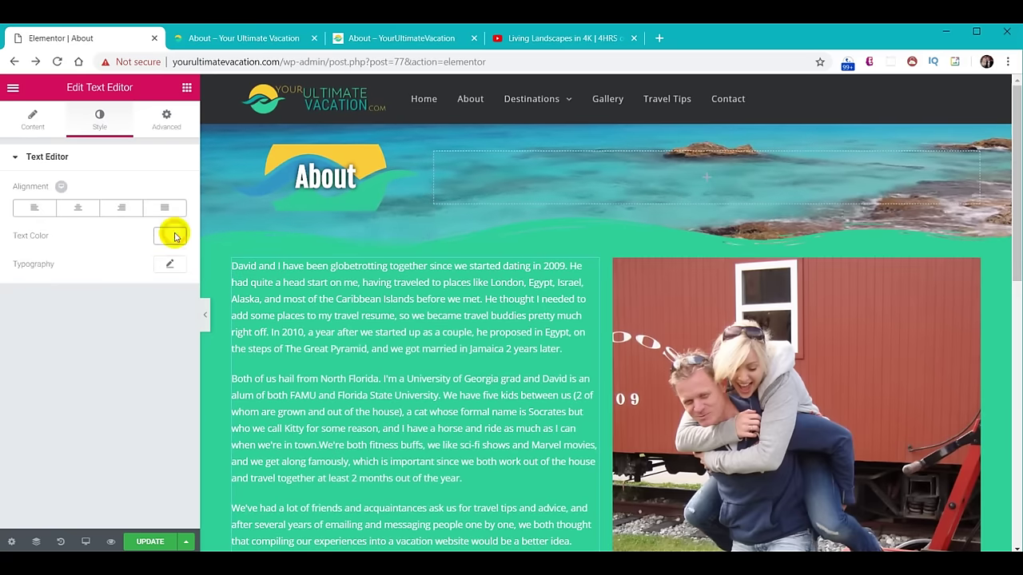
{"action": "left_click", "coordinate": [171, 265]}
{"action": "left_click", "coordinate": [159, 344]}
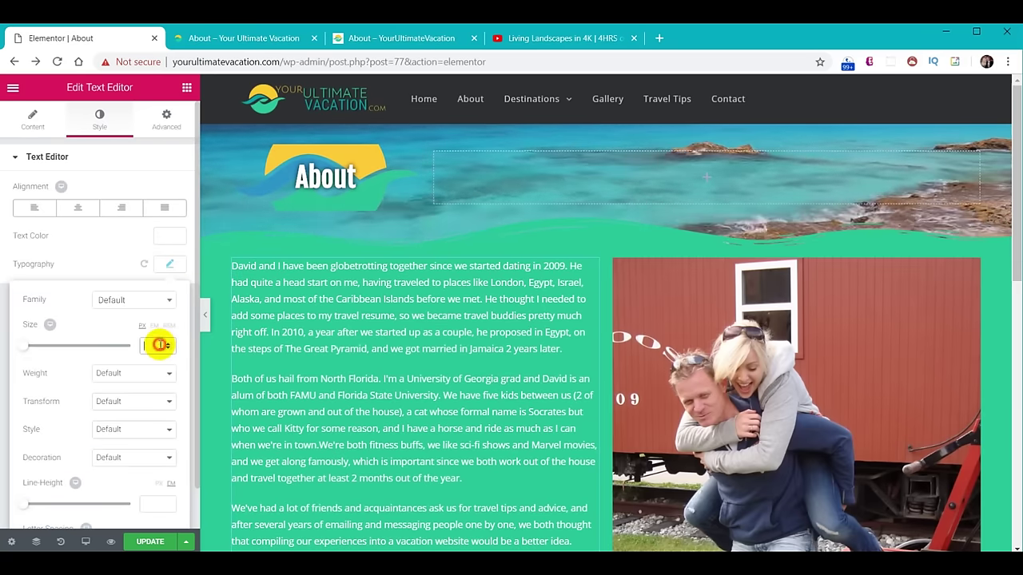
{"action": "type", "text": "18"}
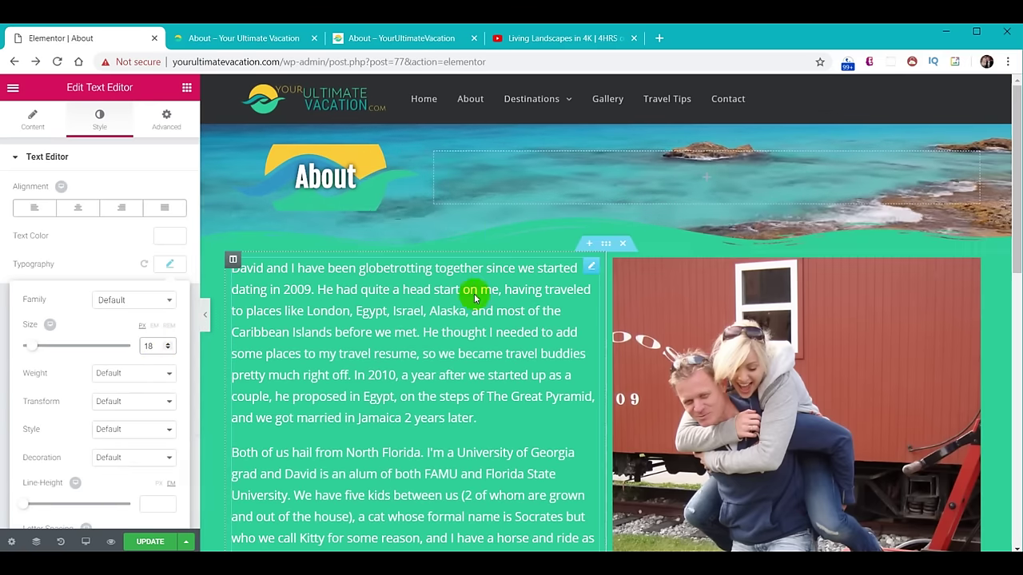
{"action": "left_click_drag", "start_coordinate": [1017, 174], "coordinate": [1018, 212]}
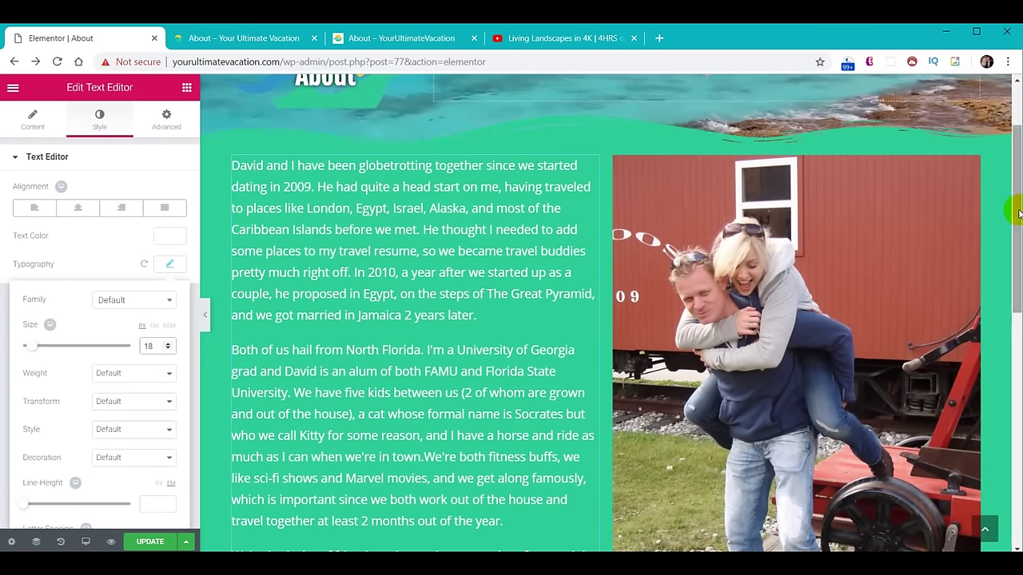
{"action": "left_click", "coordinate": [149, 542]}
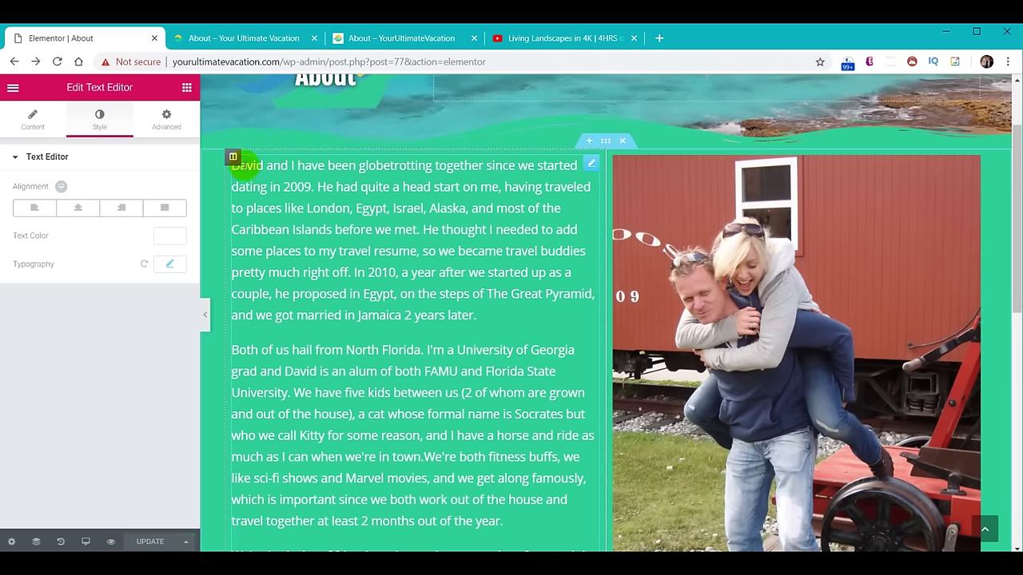
{"action": "left_click", "coordinate": [217, 38]}
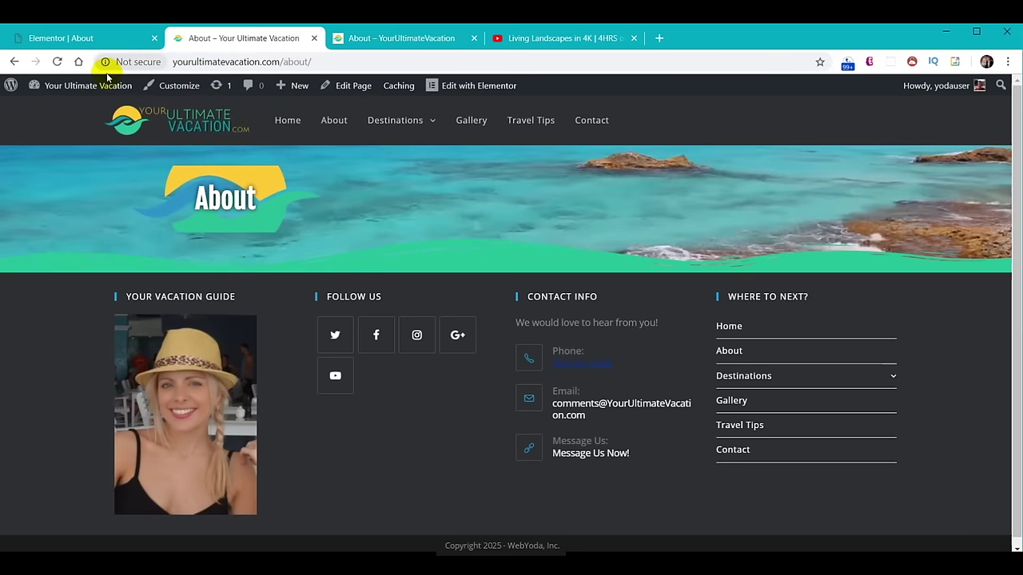
Reload the live About page and scroll through the new teal story-and-photo section.
{"action": "left_click", "coordinate": [57, 62]}
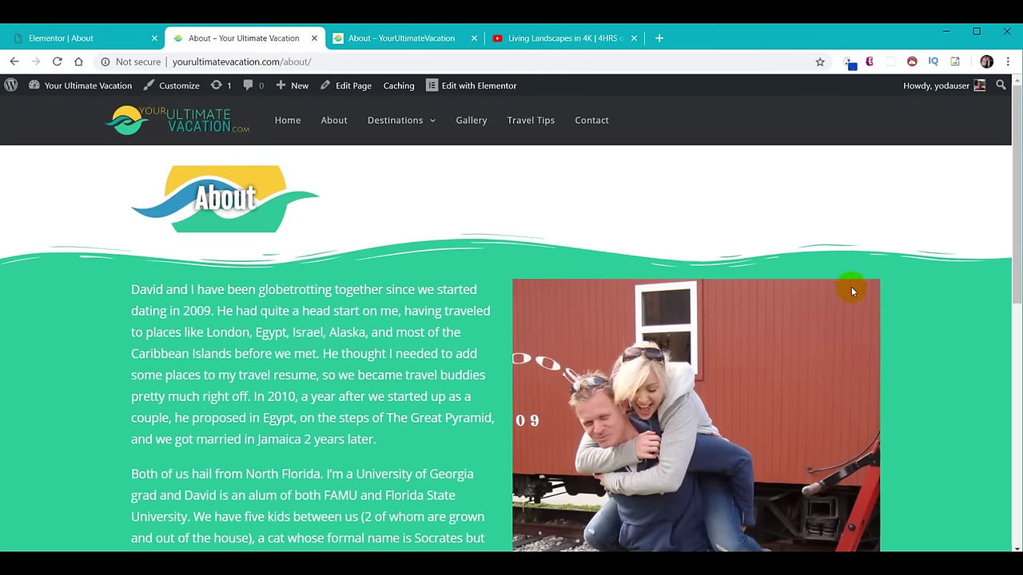
{"action": "scroll", "coordinate": [924, 300], "scroll_direction": "down", "scroll_amount": 5}
{"action": "scroll", "coordinate": [923, 302], "scroll_direction": "down", "scroll_amount": 1}
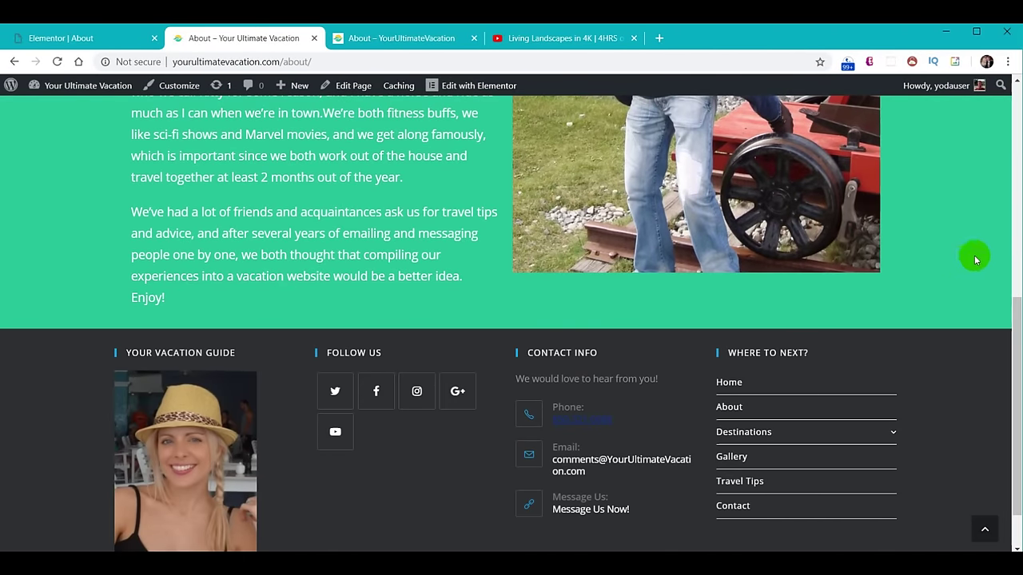
{"action": "left_click", "coordinate": [40, 40]}
{"action": "scroll", "coordinate": [530, 303], "scroll_direction": "down", "scroll_amount": 5}
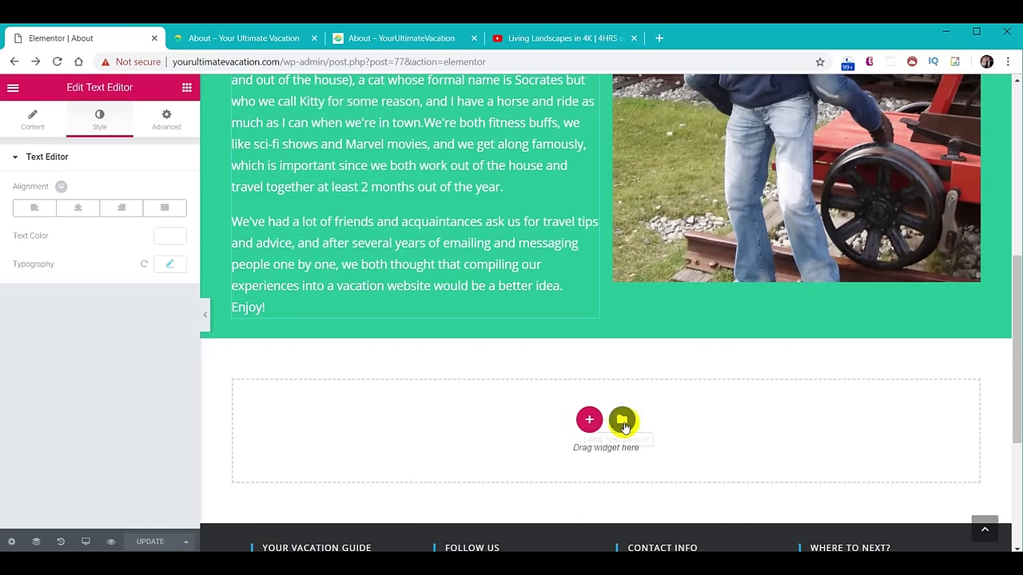
Insert the saved 'YUV - Carousel' template from My Templates without importing document settings.
{"action": "left_click", "coordinate": [622, 421]}
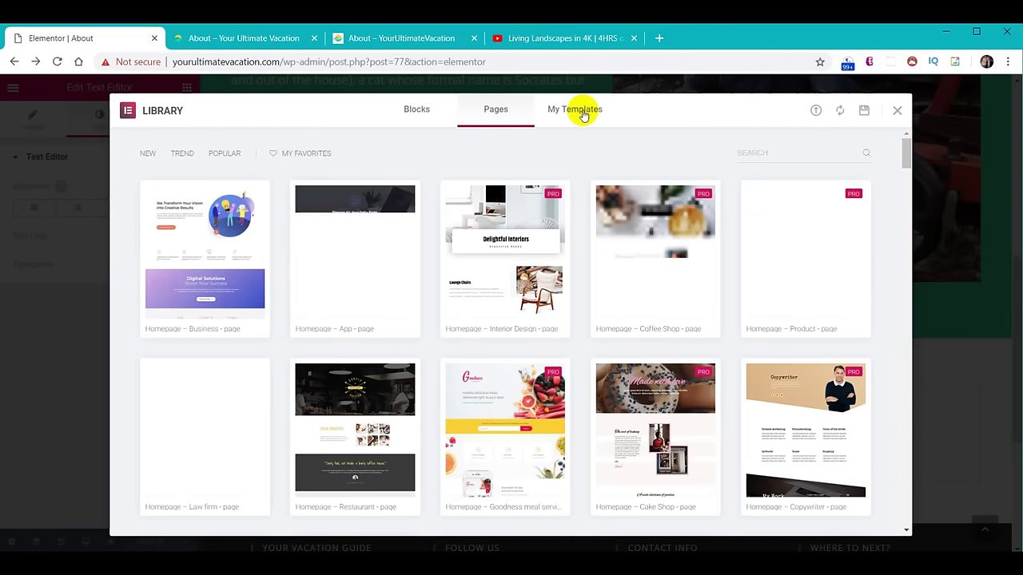
{"action": "left_click", "coordinate": [584, 113]}
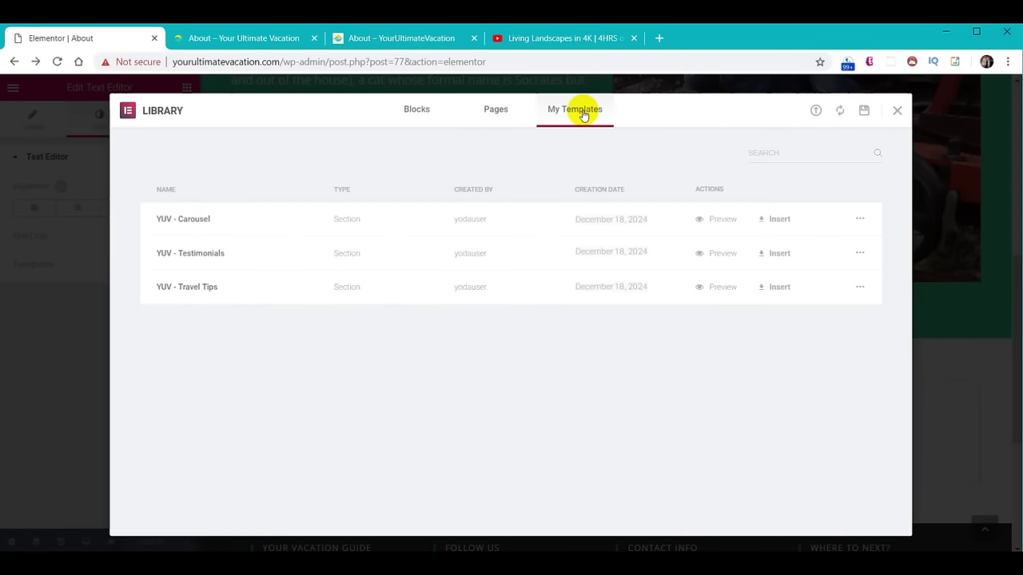
{"action": "left_click", "coordinate": [773, 224]}
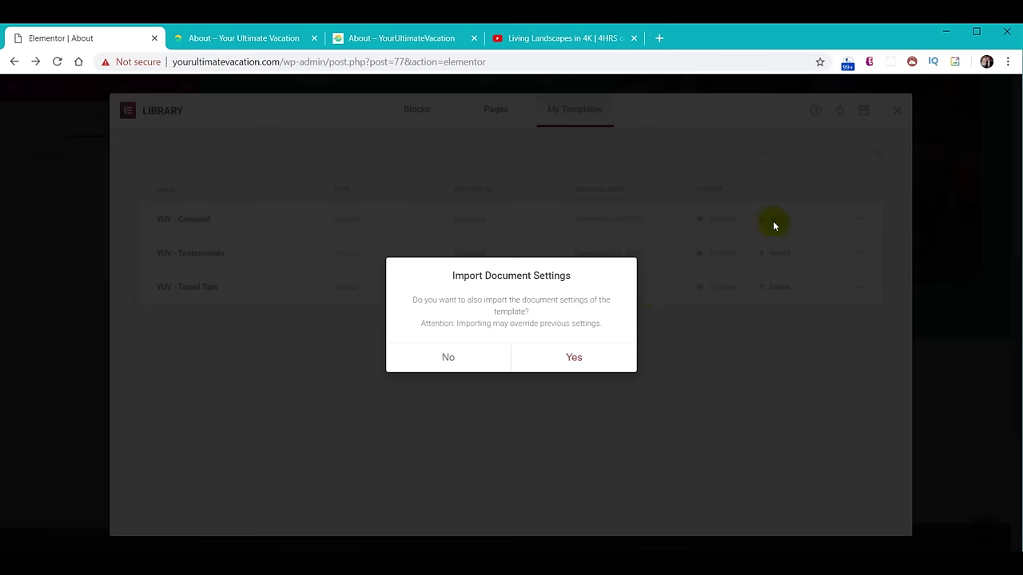
{"action": "left_click", "coordinate": [448, 360]}
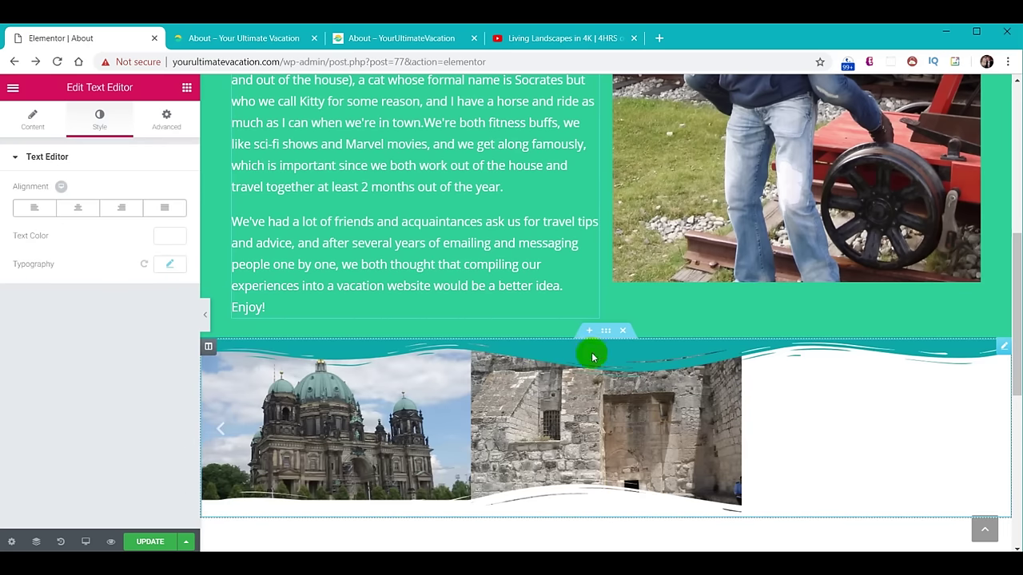
{"action": "scroll", "coordinate": [639, 400], "scroll_direction": "down", "scroll_amount": 1}
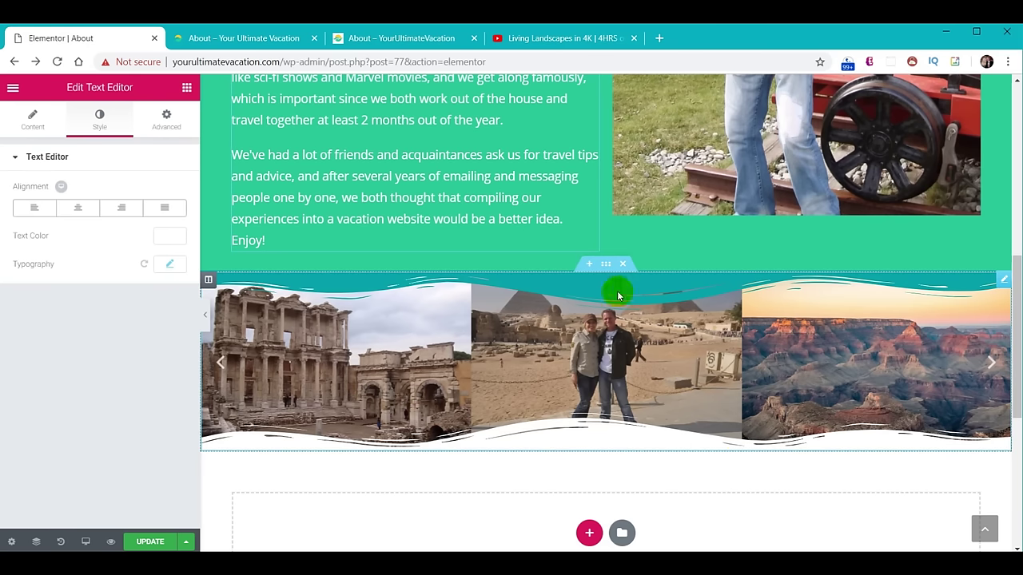
Set the carousel section's top wave shape divider colour to green.
{"action": "left_click", "coordinate": [607, 264]}
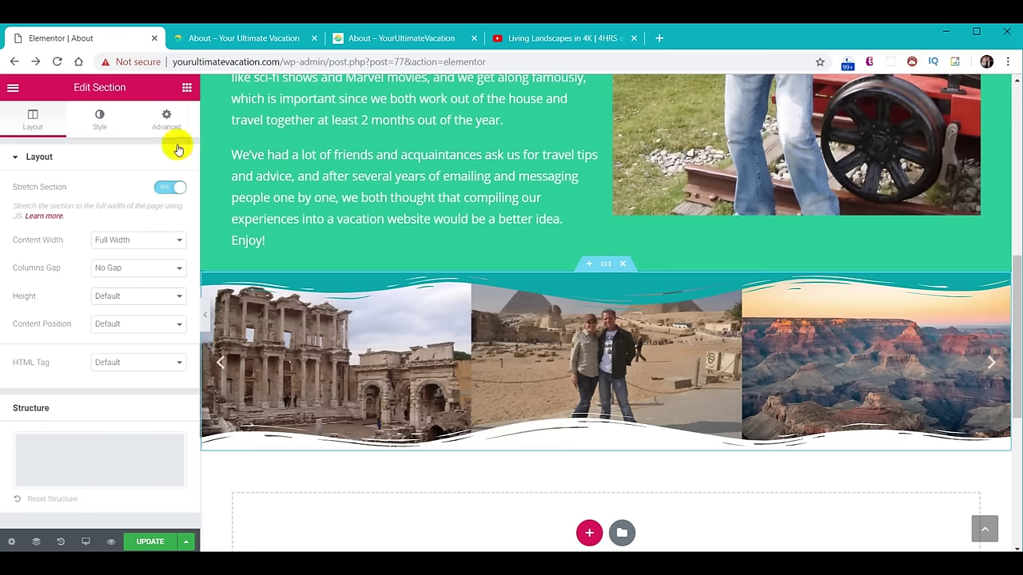
{"action": "left_click", "coordinate": [97, 119]}
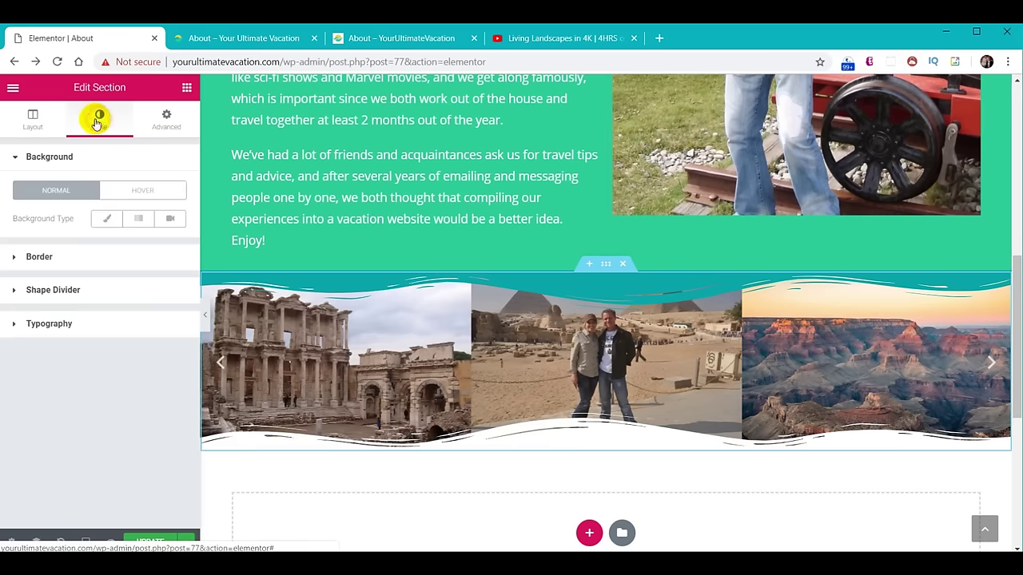
{"action": "left_click", "coordinate": [51, 289]}
{"action": "left_click", "coordinate": [168, 314]}
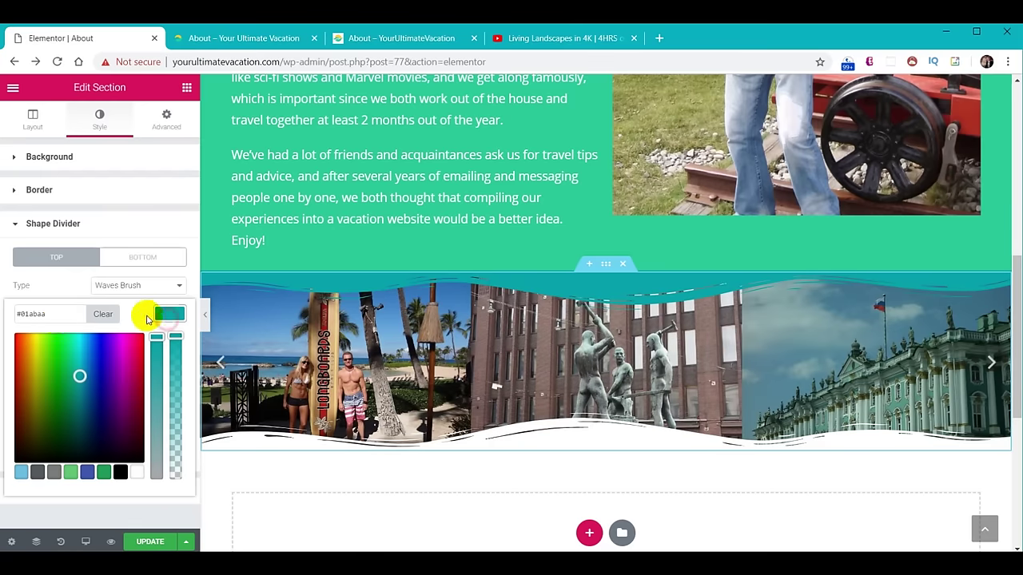
{"action": "key", "text": "ctrl+v"}
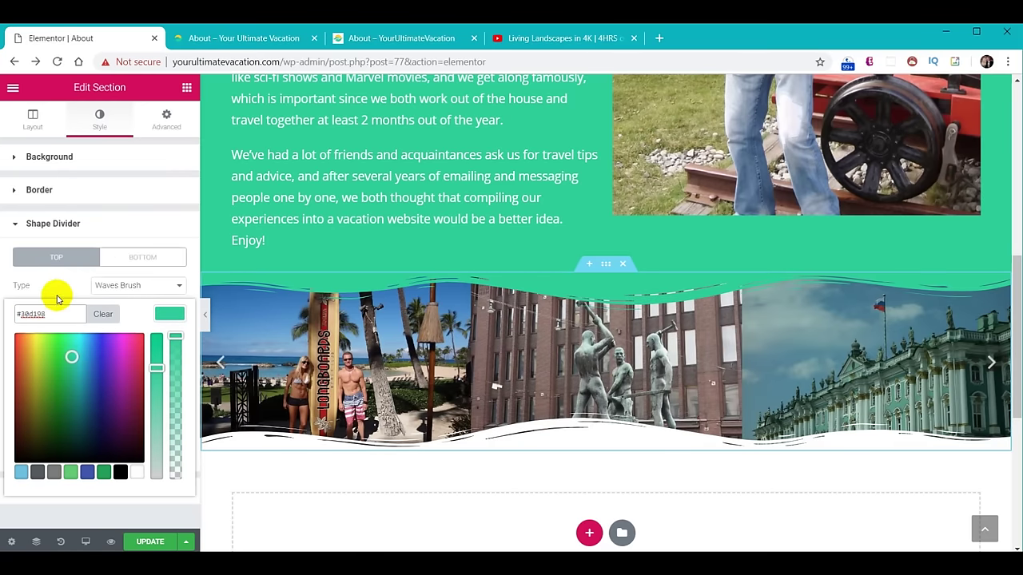
{"action": "left_click", "coordinate": [145, 259]}
Set the bottom wave divider colour to #2f3033 and save the page.
{"action": "left_click", "coordinate": [146, 259]}
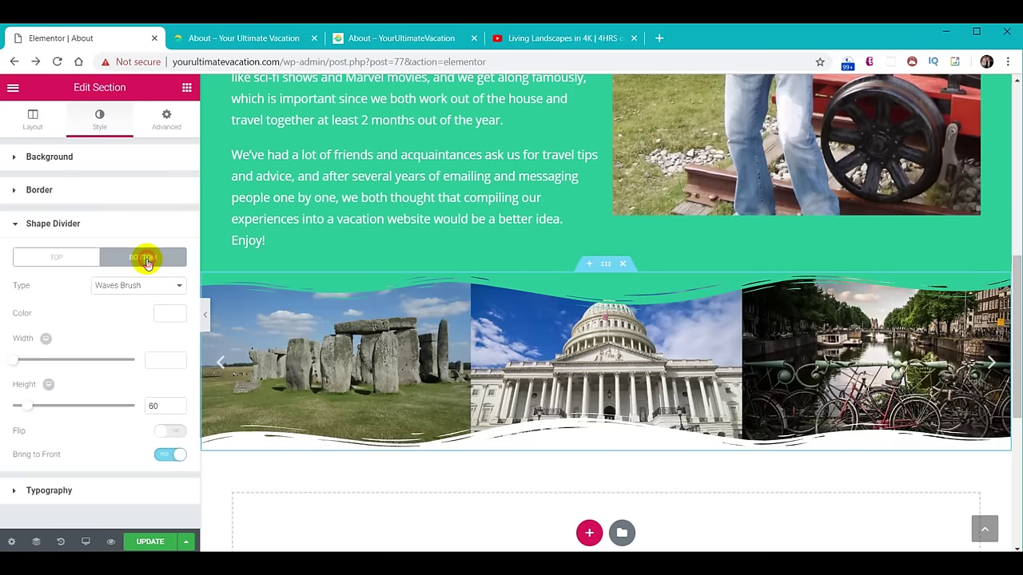
{"action": "left_click", "coordinate": [174, 315]}
{"action": "left_click_drag", "start_coordinate": [57, 322], "coordinate": [12, 324]}
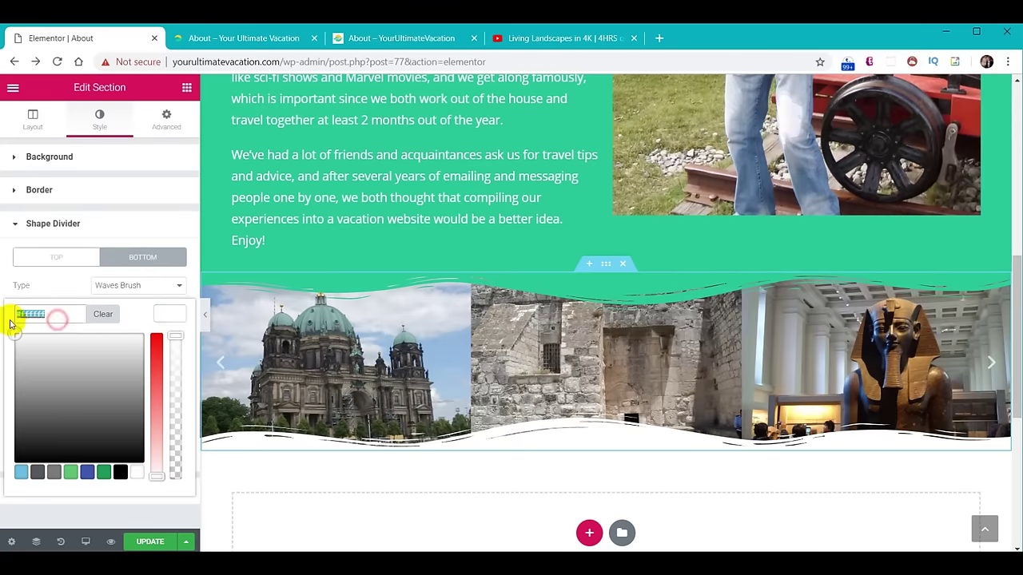
{"action": "type", "text": "#2f3033"}
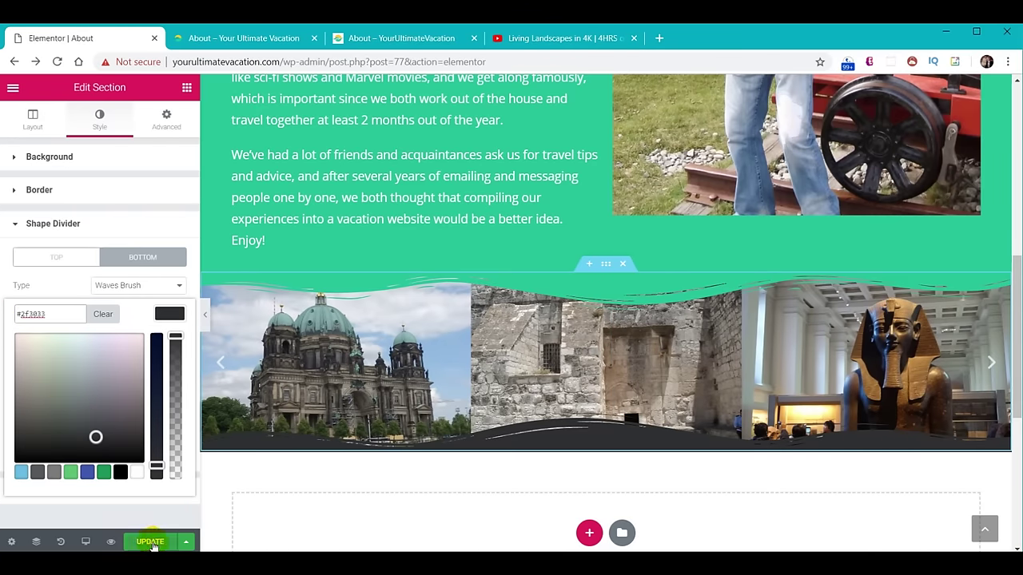
{"action": "left_click", "coordinate": [165, 316]}
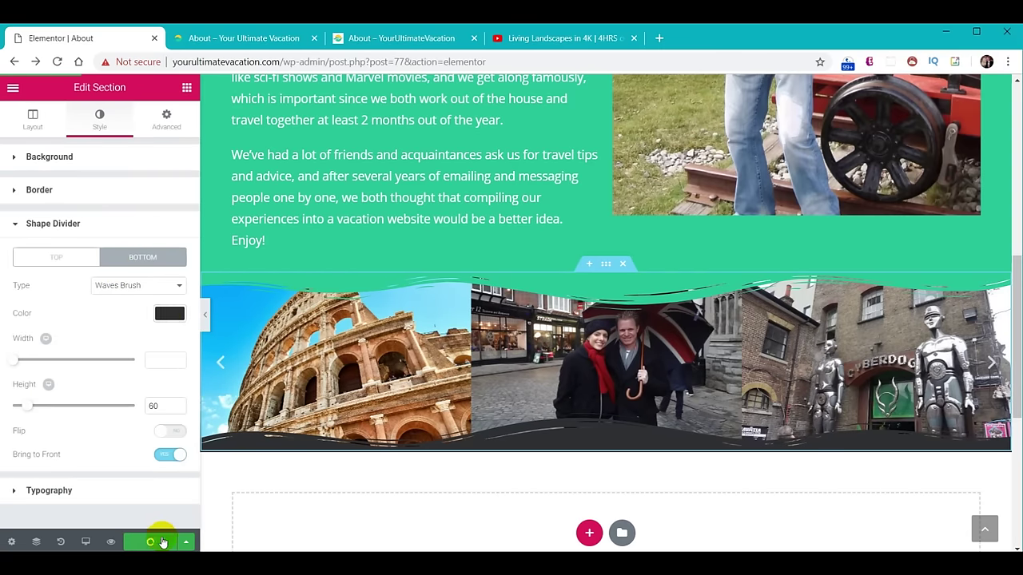
Reload the live About page and scroll to review the carousel's coloured wave dividers.
{"action": "left_click", "coordinate": [235, 38]}
{"action": "left_click", "coordinate": [57, 62]}
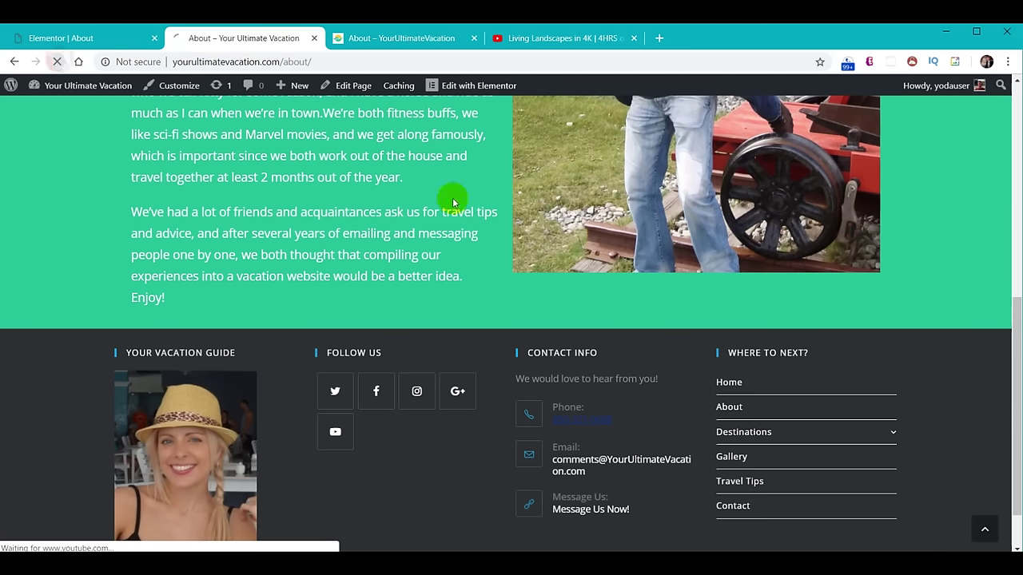
{"action": "scroll", "coordinate": [740, 277], "scroll_direction": "down", "scroll_amount": 3}
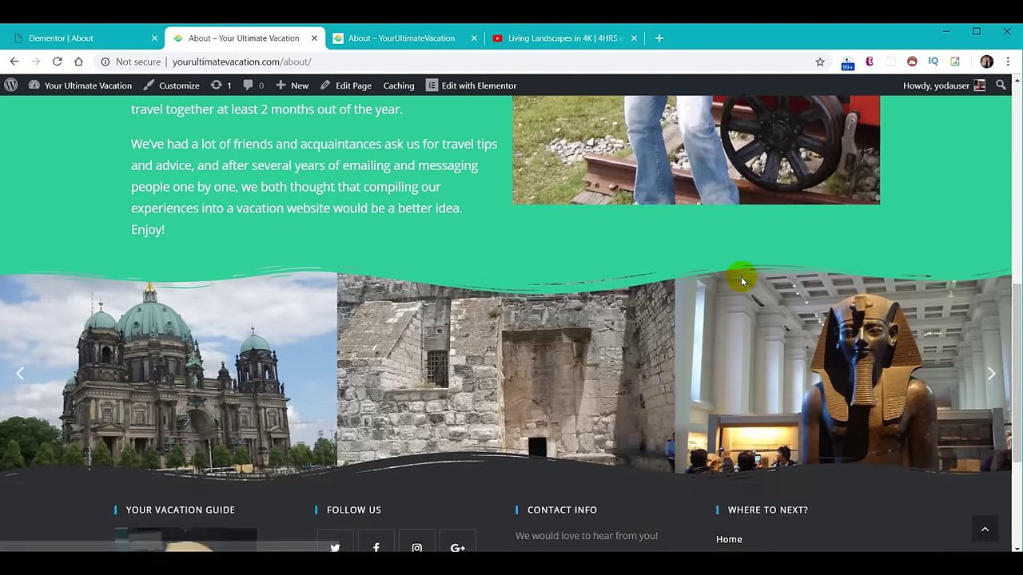
{"action": "scroll", "coordinate": [742, 327], "scroll_direction": "up", "scroll_amount": 10}
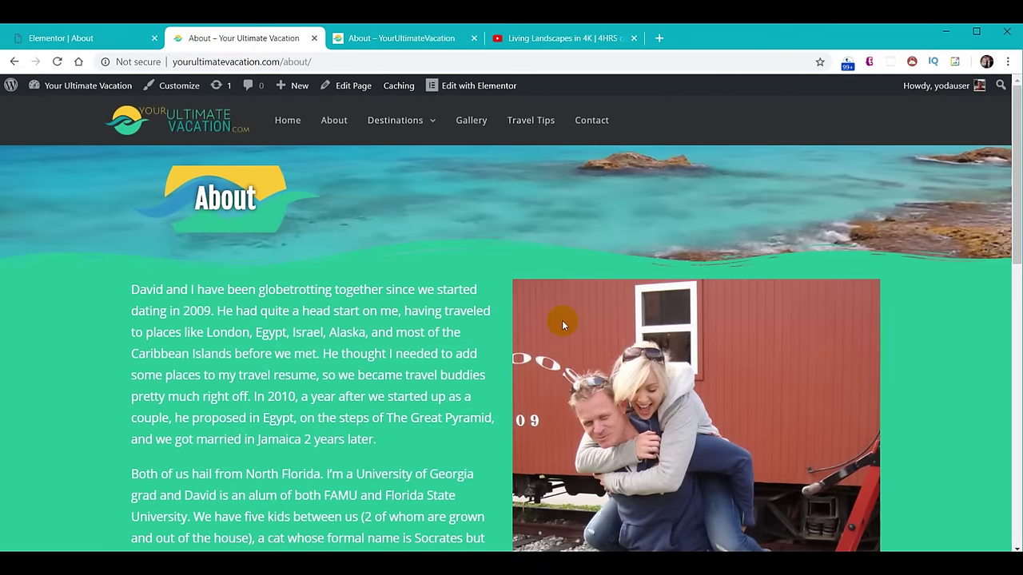
{"action": "left_click", "coordinate": [704, 36]}
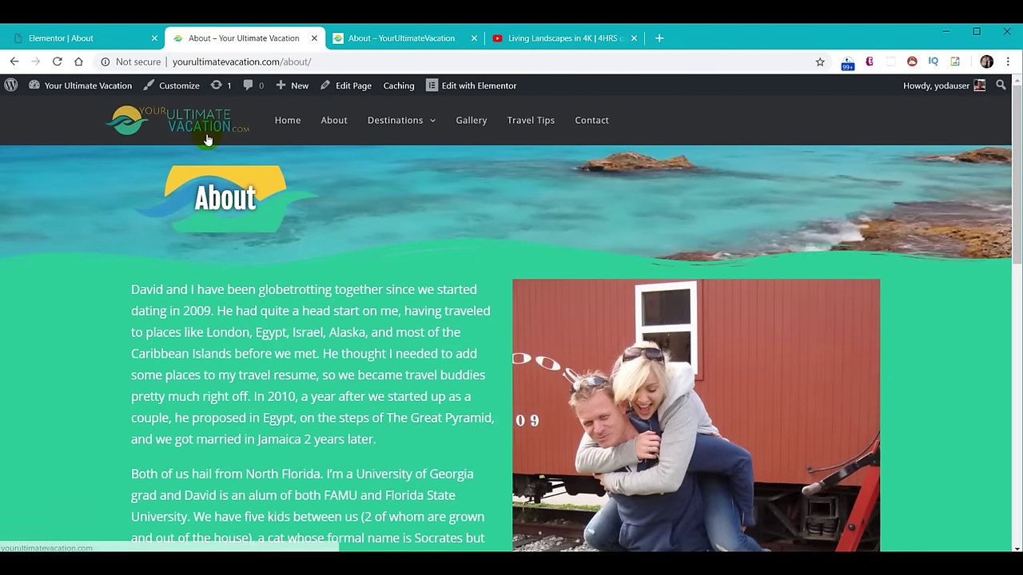
{"action": "left_click", "coordinate": [71, 37]}
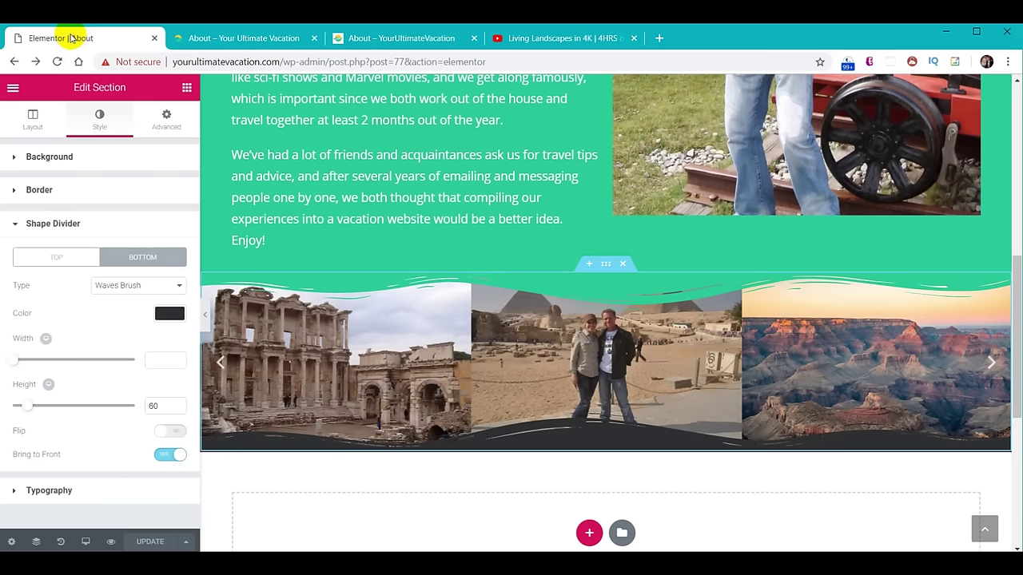
Exit Elementor to the WordPress dashboard and open the Pages list.
{"action": "left_click", "coordinate": [13, 89]}
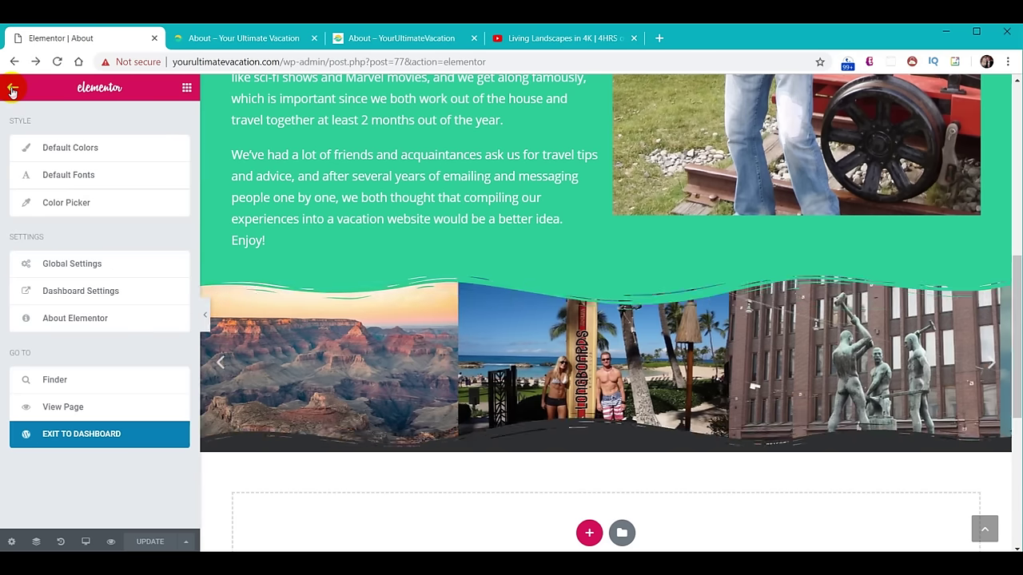
{"action": "left_click", "coordinate": [70, 439]}
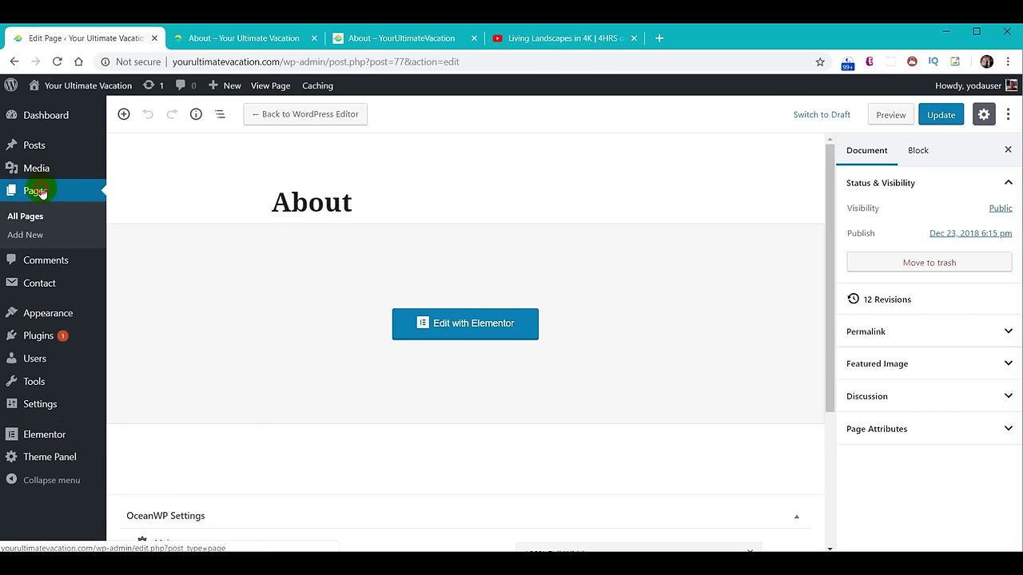
{"action": "left_click", "coordinate": [41, 192]}
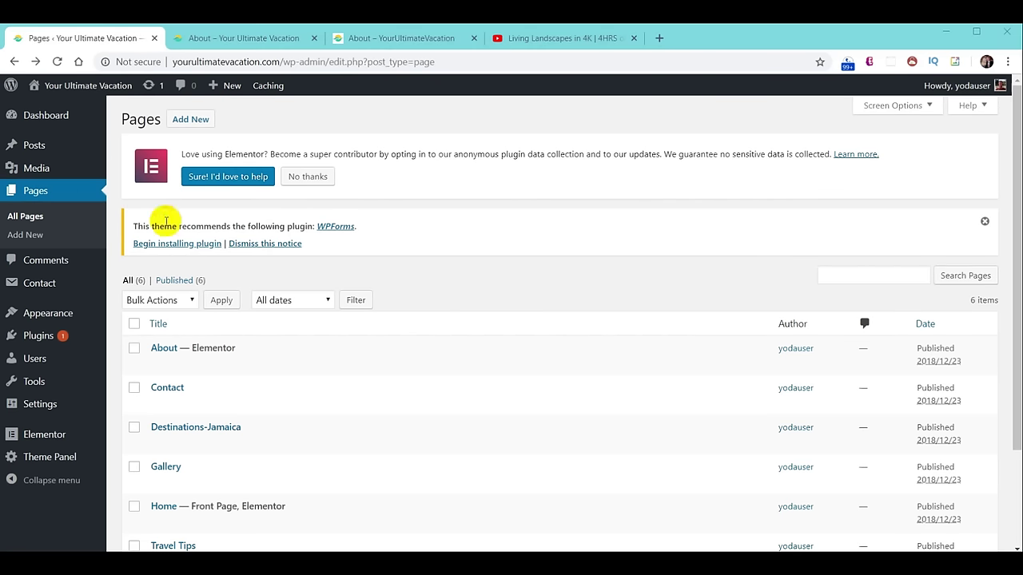
Open the Destinations-Jamaica page from the Pages list and choose Edit with Elementor.
{"action": "scroll", "coordinate": [429, 333], "scroll_direction": "down", "scroll_amount": 3}
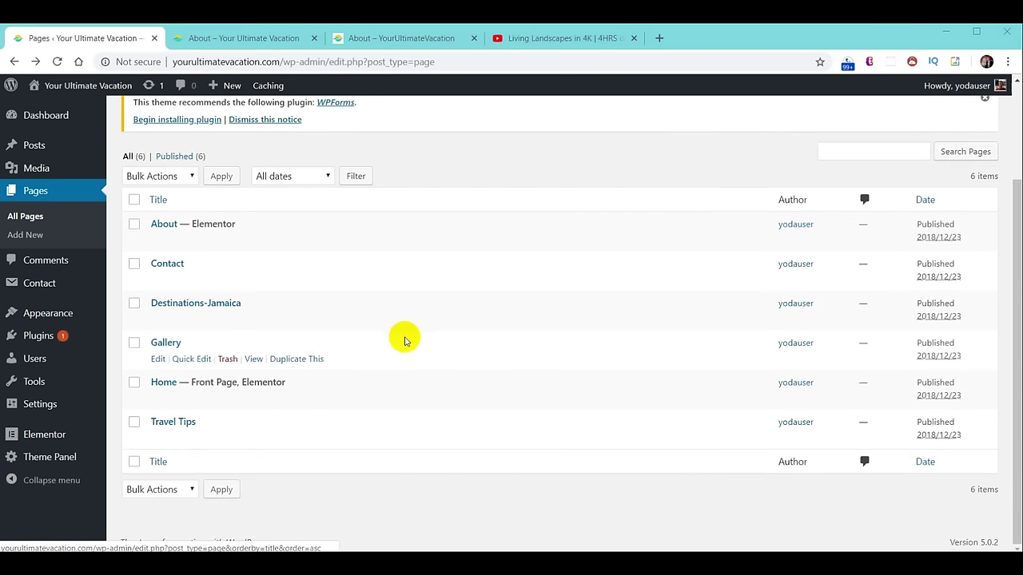
{"action": "left_click", "coordinate": [192, 305]}
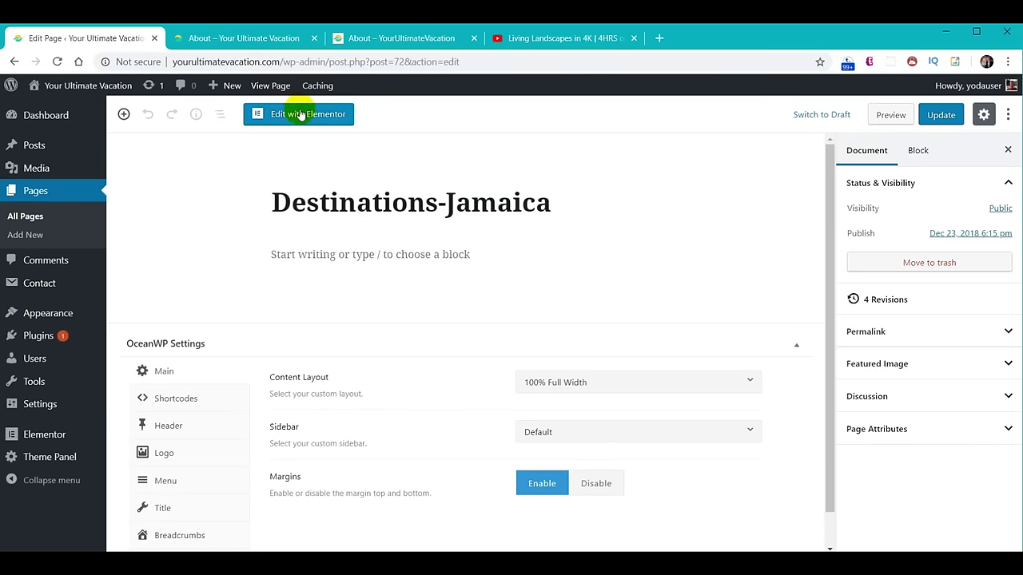
{"action": "left_click", "coordinate": [300, 114]}
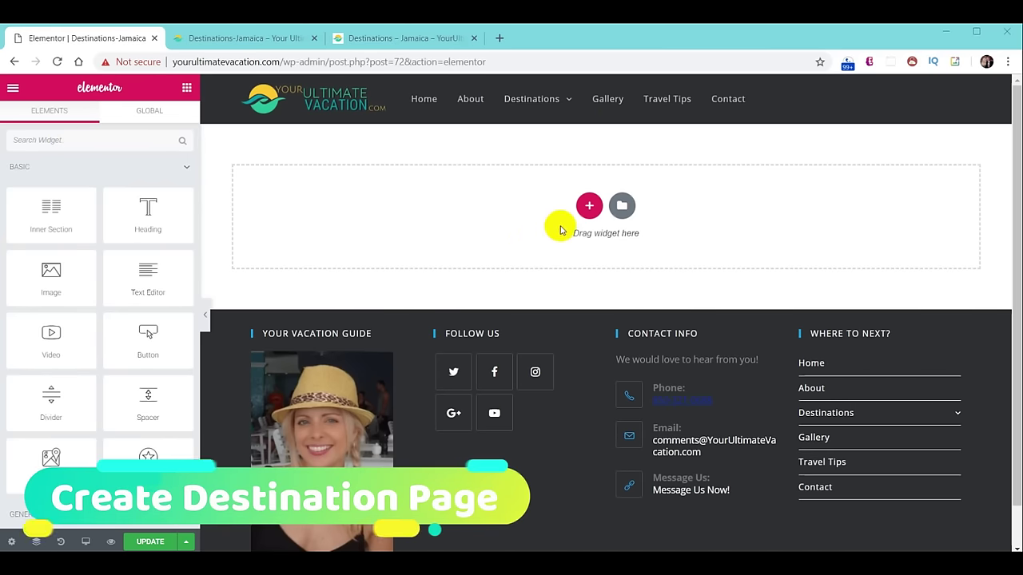
Add a single-column section, stretched to full page width with full-width content.
{"action": "left_click", "coordinate": [589, 205]}
{"action": "left_click", "coordinate": [432, 243]}
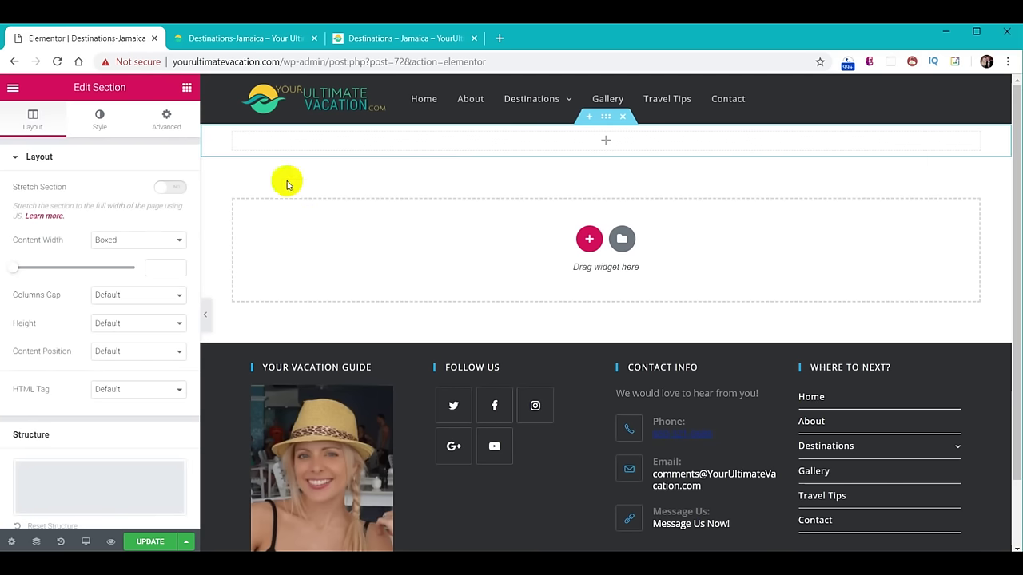
{"action": "left_click", "coordinate": [172, 187]}
{"action": "left_click", "coordinate": [175, 242]}
{"action": "left_click", "coordinate": [119, 265]}
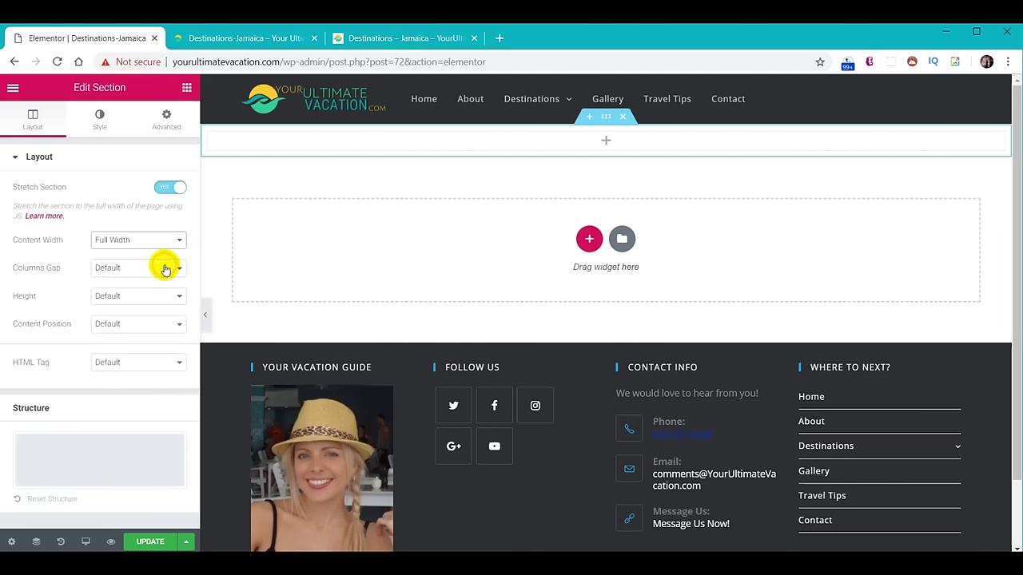
Upload Cover-Photo-Jamaica.JPG and set it as the section's classic background image.
{"action": "left_click", "coordinate": [97, 120]}
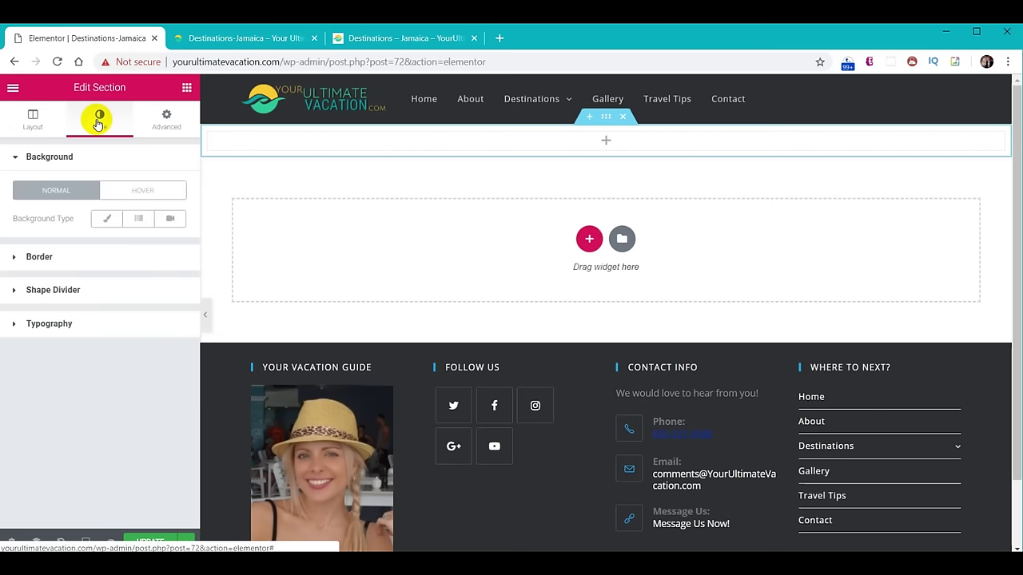
{"action": "left_click", "coordinate": [110, 221]}
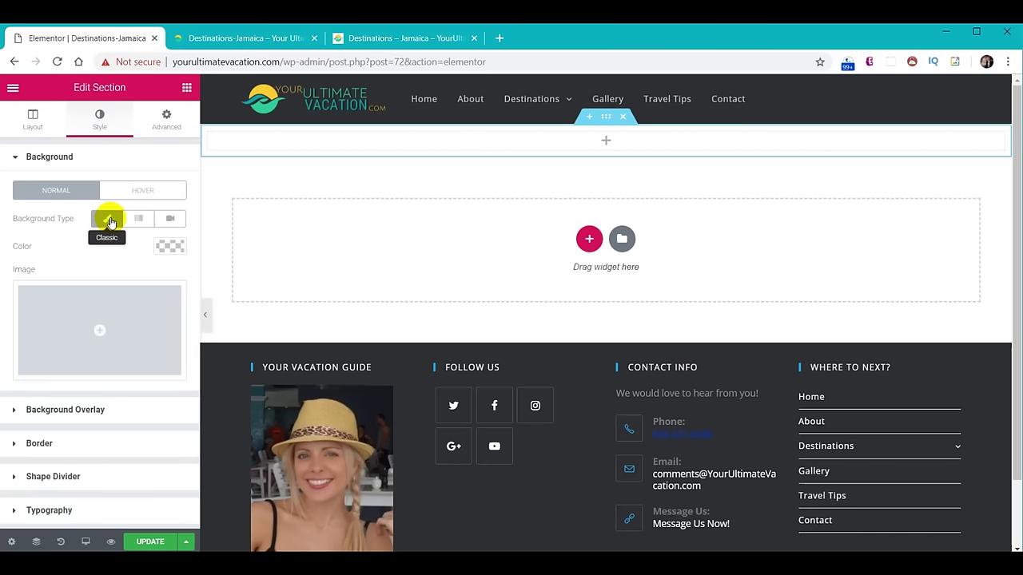
{"action": "left_click", "coordinate": [96, 332]}
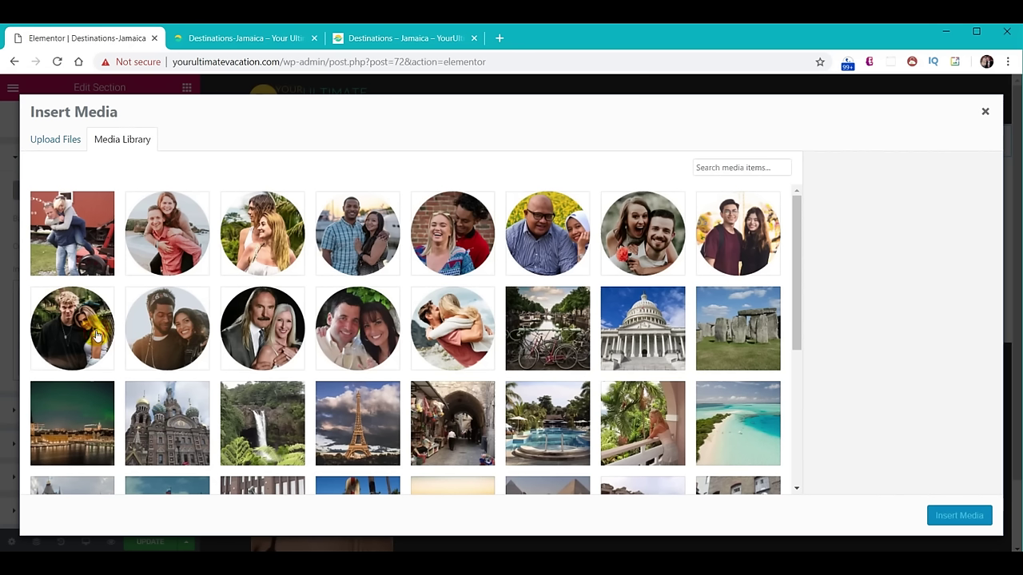
{"action": "key", "text": "alt+Tab"}
{"action": "left_click", "coordinate": [719, 192]}
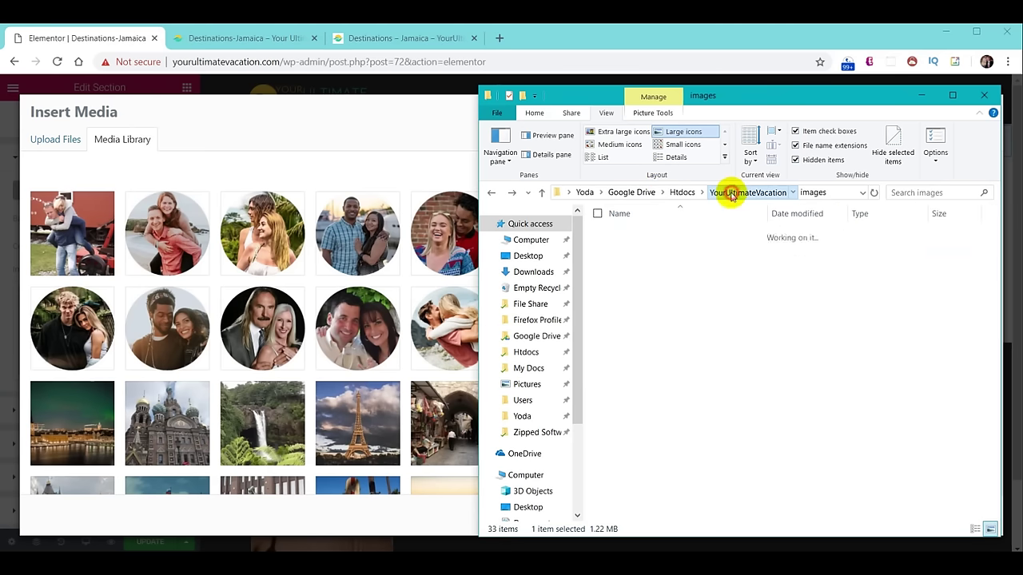
{"action": "double_click", "coordinate": [670, 277]}
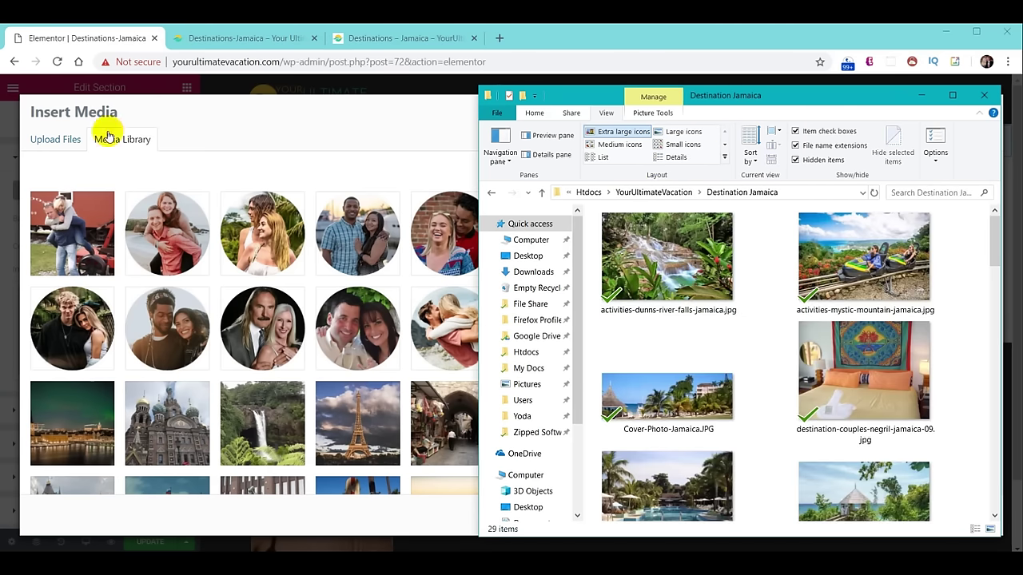
{"action": "left_click", "coordinate": [42, 139]}
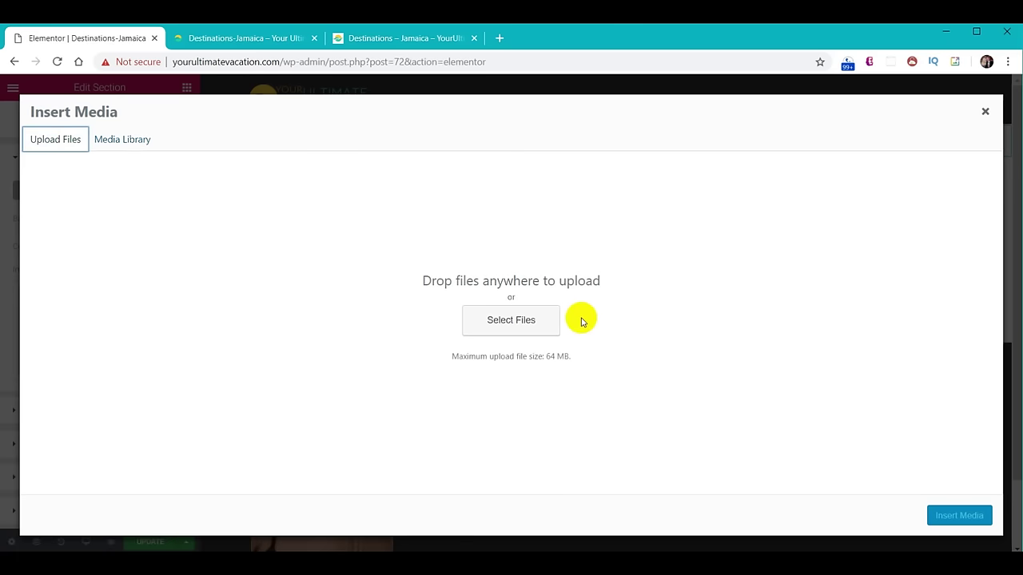
{"action": "key", "text": "alt+Tab"}
{"action": "left_click_drag", "start_coordinate": [608, 328], "coordinate": [326, 289]}
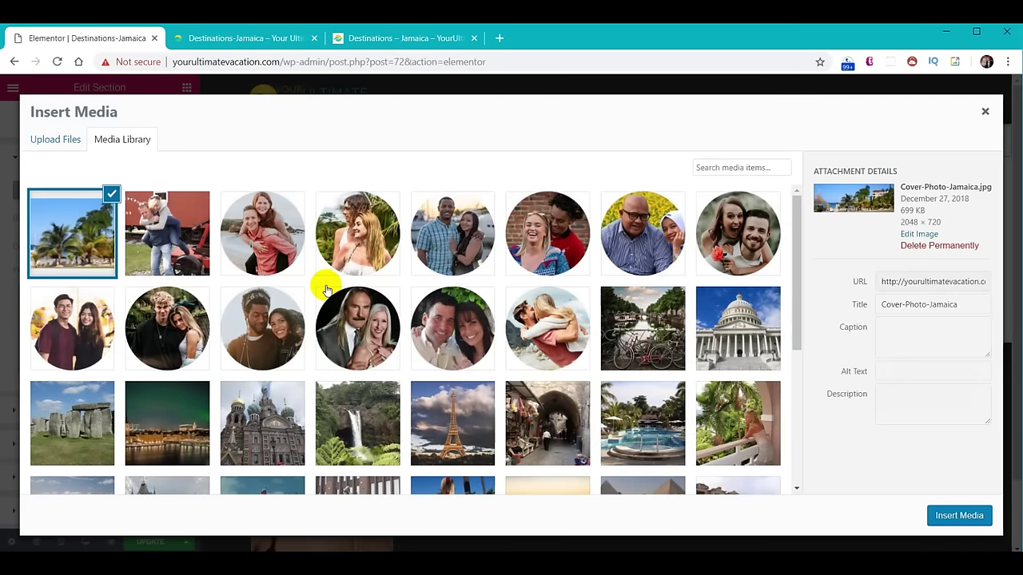
{"action": "left_click", "coordinate": [957, 517]}
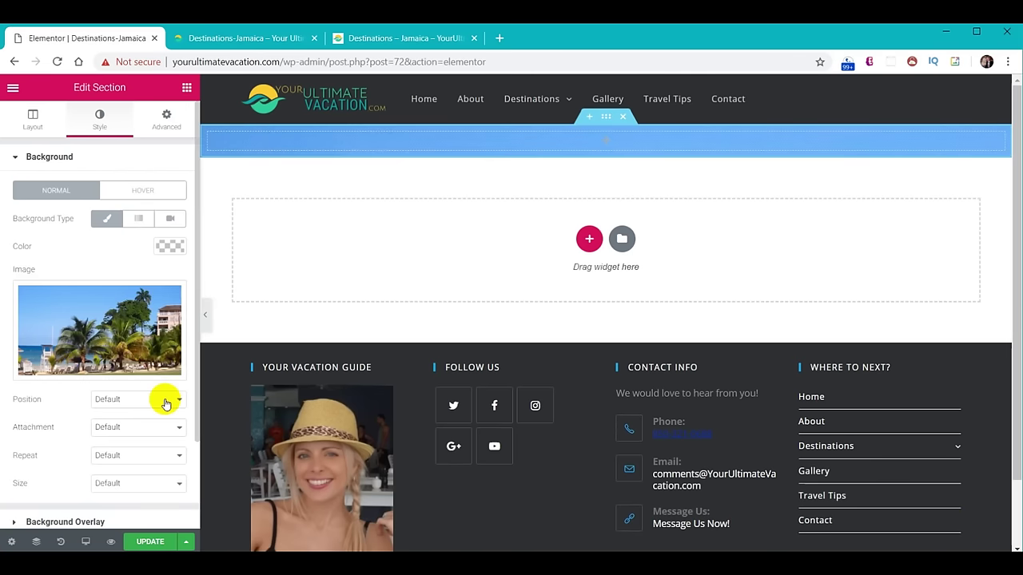
Set the background to Fixed attachment and Contain size, and drop a Heading widget into the section.
{"action": "left_click", "coordinate": [133, 431]}
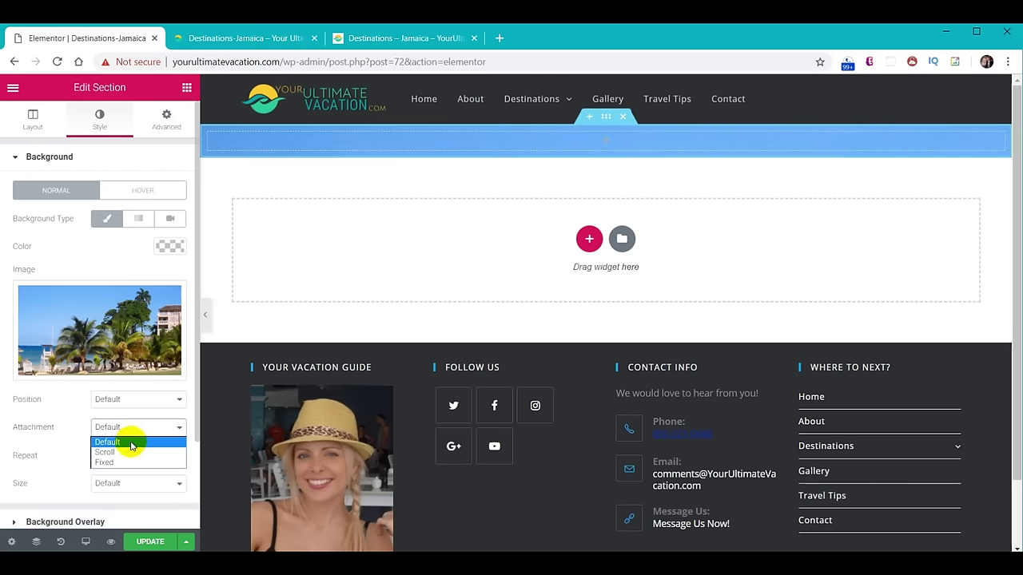
{"action": "left_click", "coordinate": [125, 463]}
{"action": "left_click", "coordinate": [125, 505]}
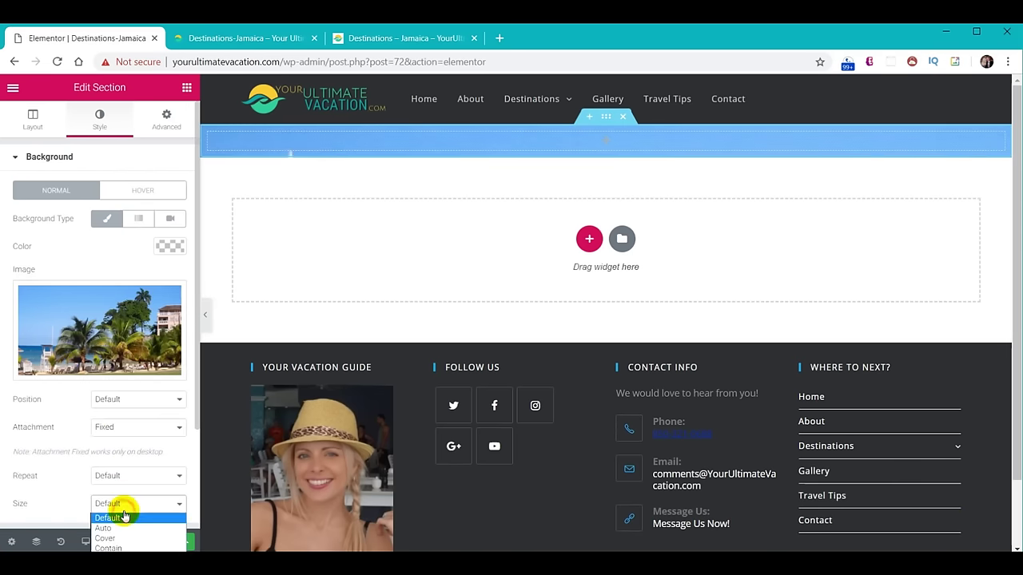
{"action": "left_click", "coordinate": [112, 548]}
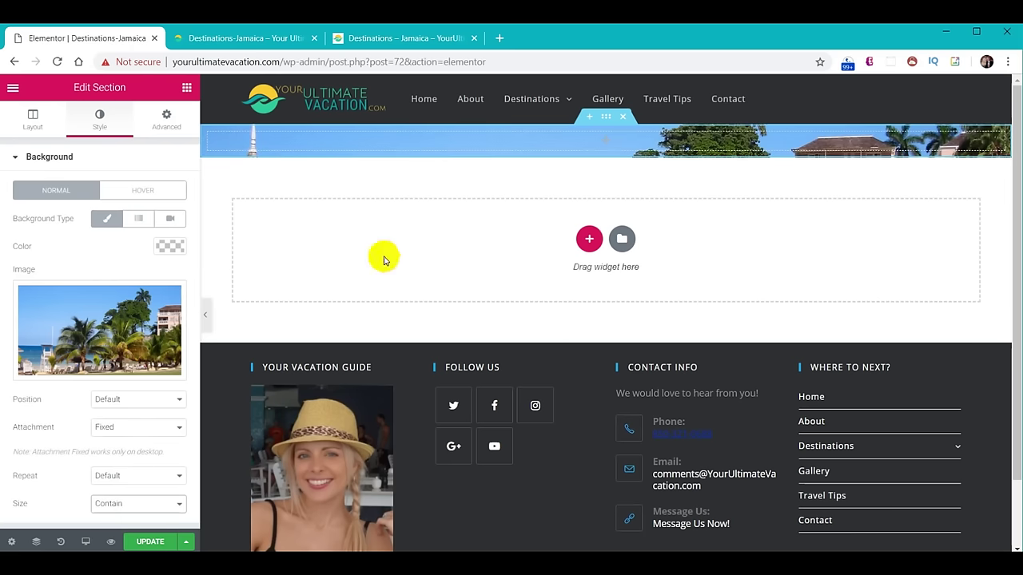
{"action": "left_click", "coordinate": [186, 87]}
{"action": "left_click_drag", "start_coordinate": [164, 210], "coordinate": [303, 142]}
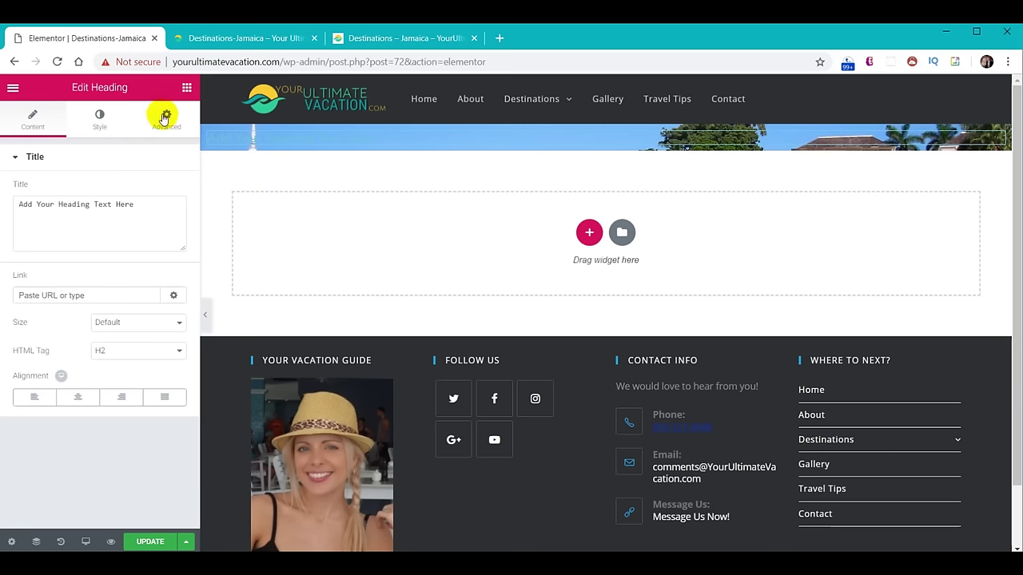
Add a second and a third Heading widget to the header section.
{"action": "left_click", "coordinate": [186, 87]}
{"action": "left_click_drag", "start_coordinate": [164, 206], "coordinate": [318, 160]}
{"action": "left_click", "coordinate": [186, 87]}
{"action": "left_click_drag", "start_coordinate": [166, 214], "coordinate": [434, 217]}
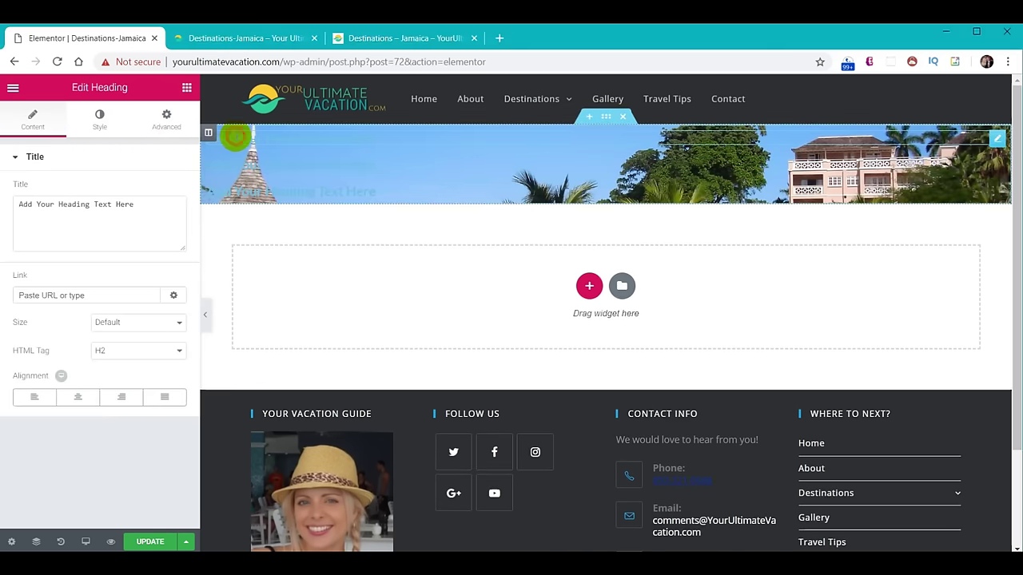
Retitle the first heading 'Destination' and make its text white.
{"action": "left_click_drag", "start_coordinate": [145, 202], "coordinate": [4, 204]}
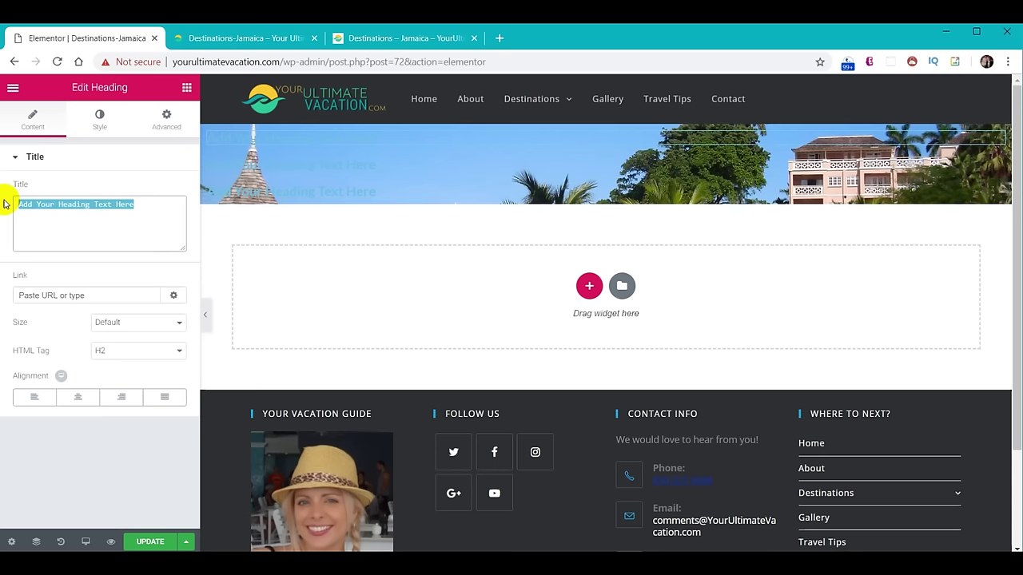
{"action": "left_click", "coordinate": [256, 224]}
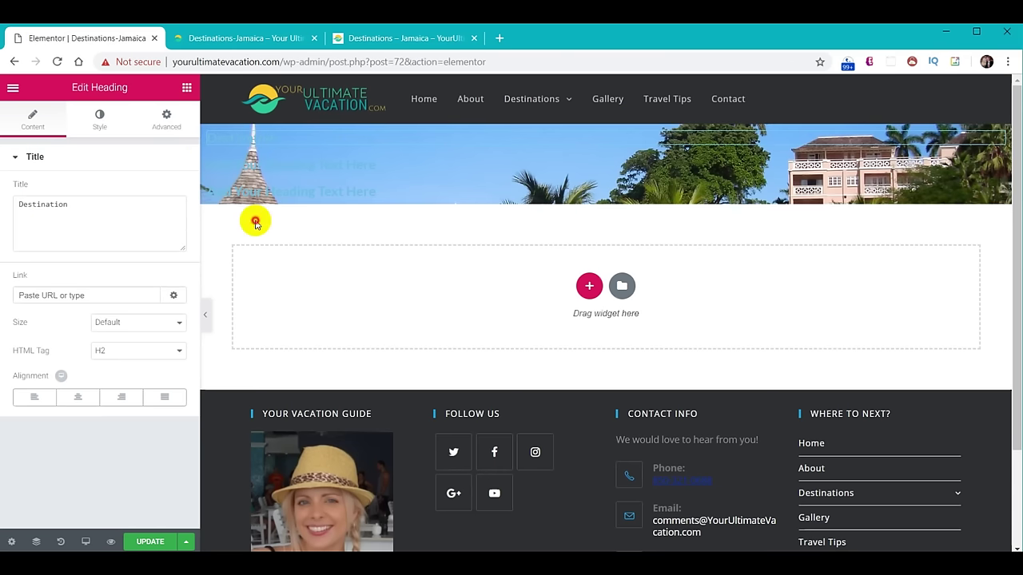
{"action": "left_click", "coordinate": [99, 119]}
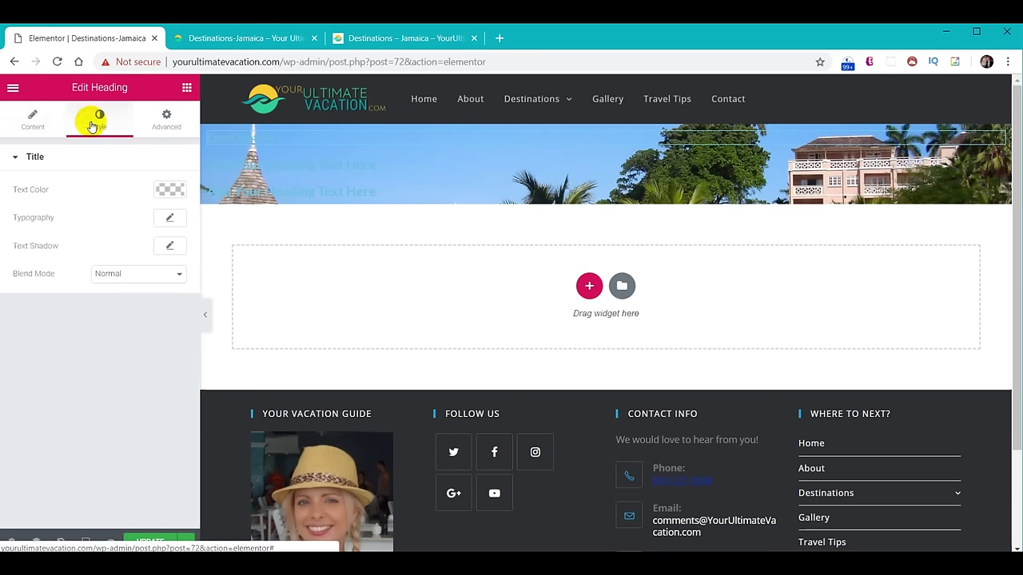
{"action": "left_click", "coordinate": [170, 189]}
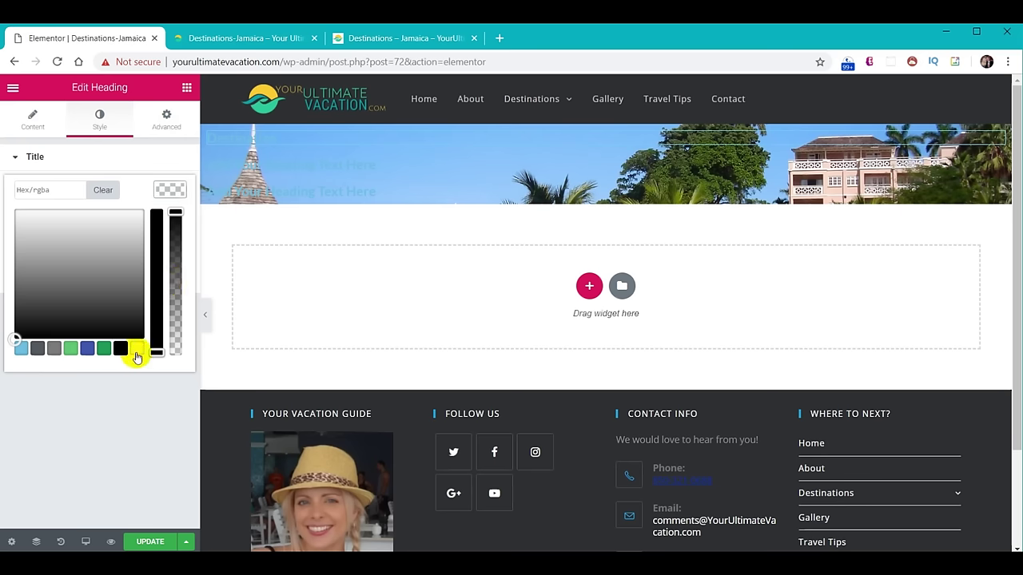
{"action": "left_click", "coordinate": [137, 351]}
{"action": "left_click", "coordinate": [169, 188]}
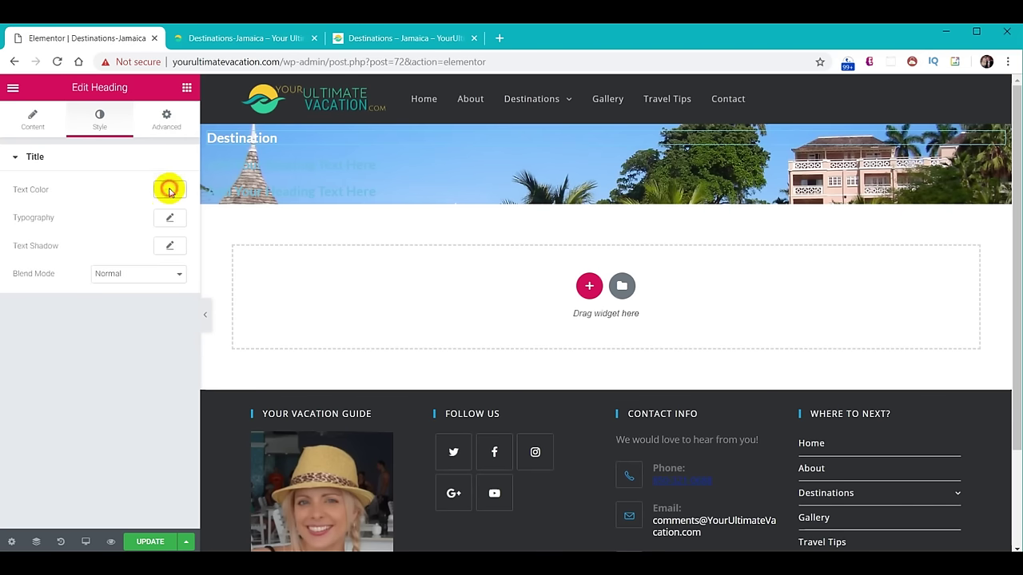
Set the Destination heading's typography to Viga, size 23, weight 200.
{"action": "left_click", "coordinate": [169, 220]}
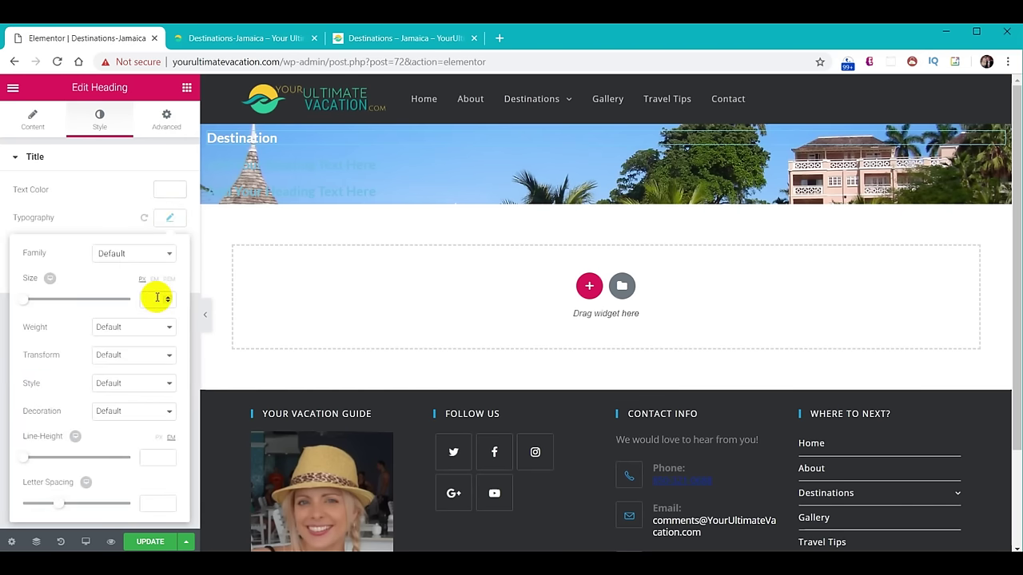
{"action": "type", "text": "23"}
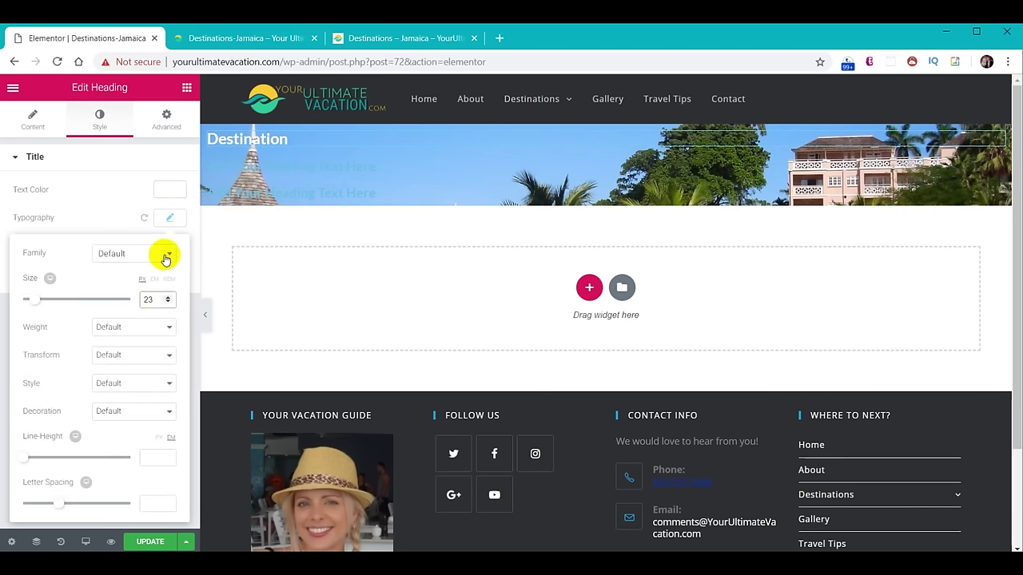
{"action": "left_click", "coordinate": [165, 256]}
{"action": "type", "text": "vig"}
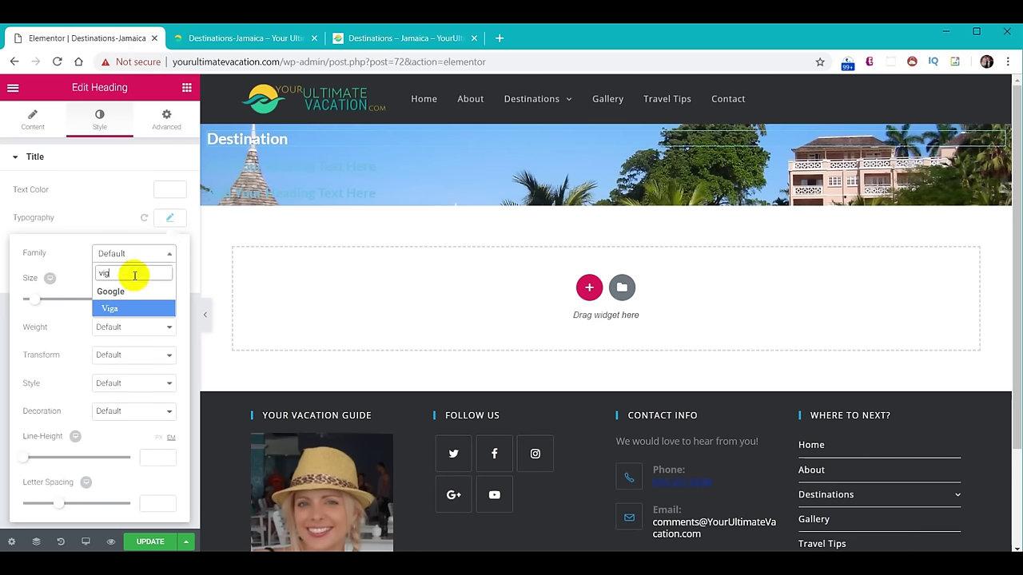
{"action": "left_click", "coordinate": [134, 310]}
{"action": "left_click", "coordinate": [158, 327]}
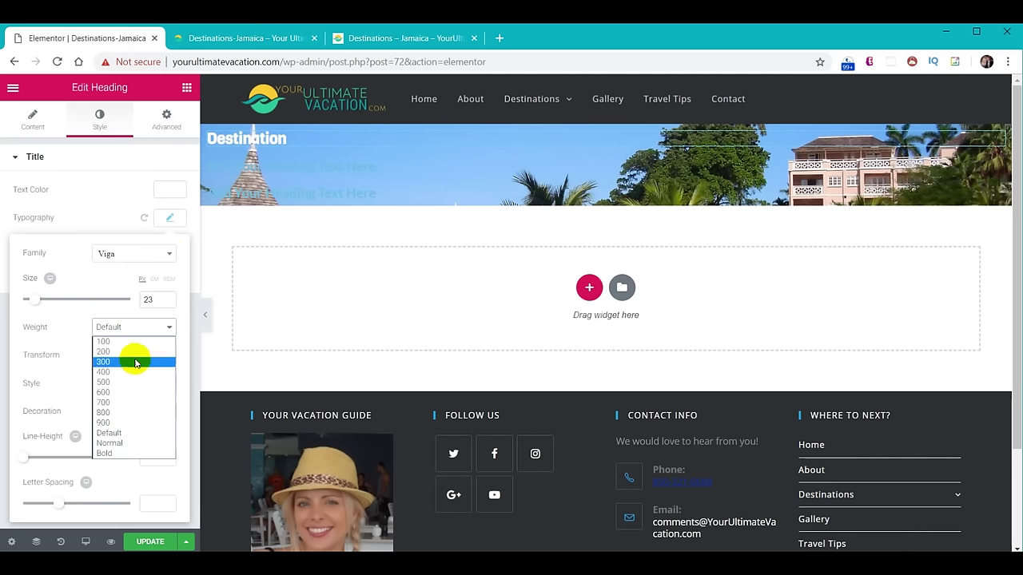
{"action": "left_click", "coordinate": [133, 351]}
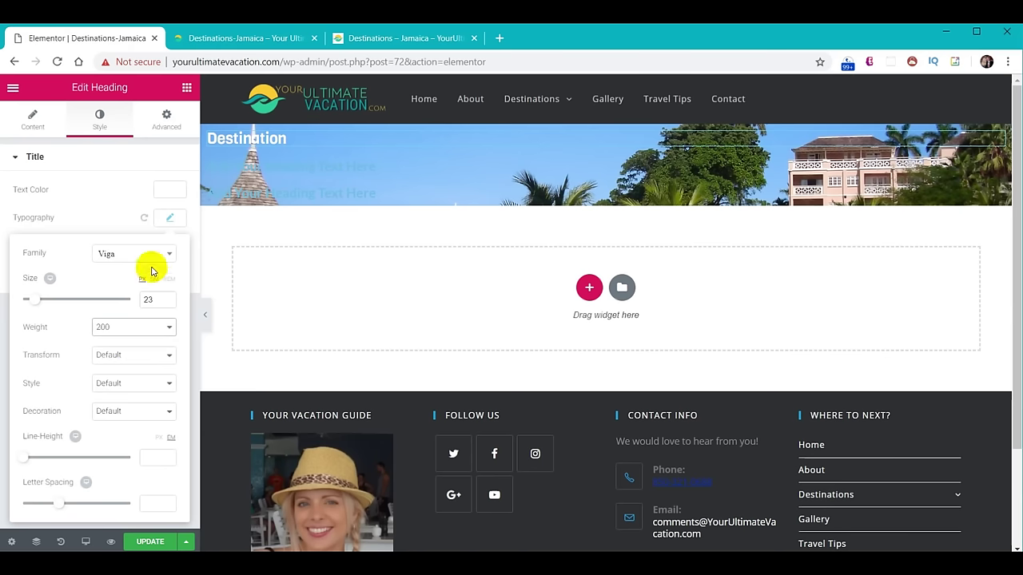
{"action": "left_click", "coordinate": [168, 219]}
Give the Destination heading a text shadow with blur 5 and offsets of 2.
{"action": "left_click", "coordinate": [169, 248]}
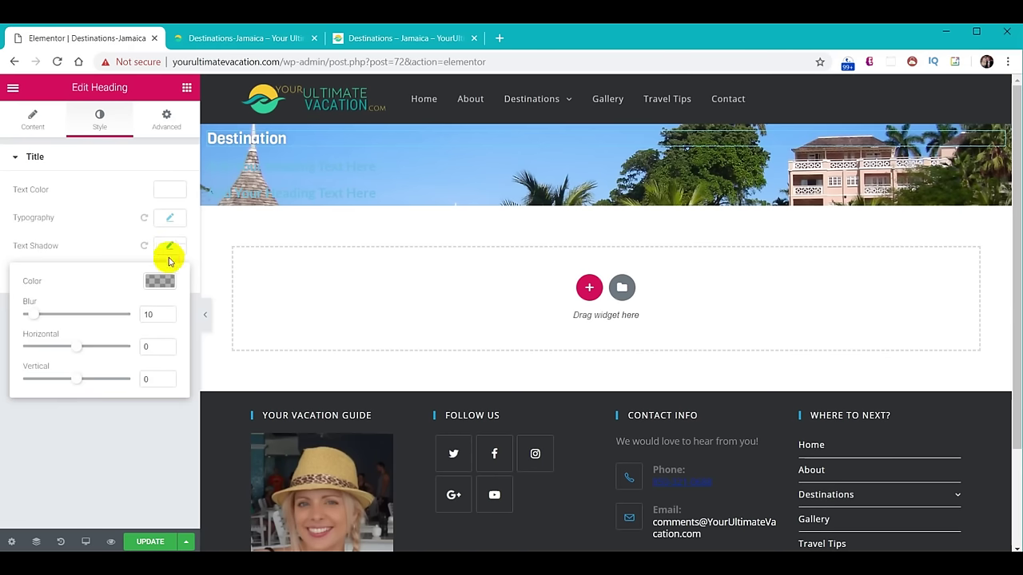
{"action": "type", "text": "5"}
{"action": "type", "text": "2"}
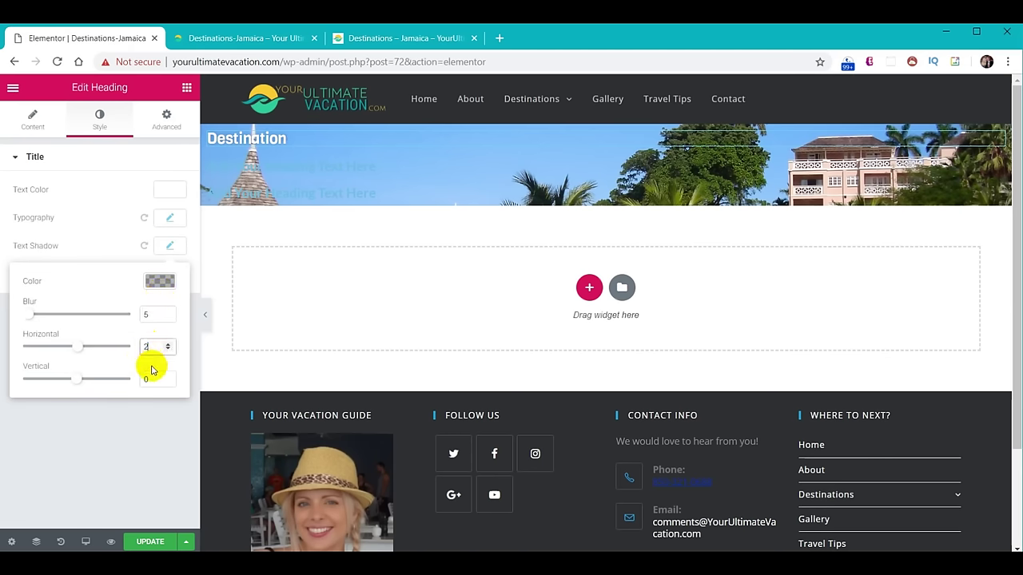
{"action": "double_click", "coordinate": [155, 377]}
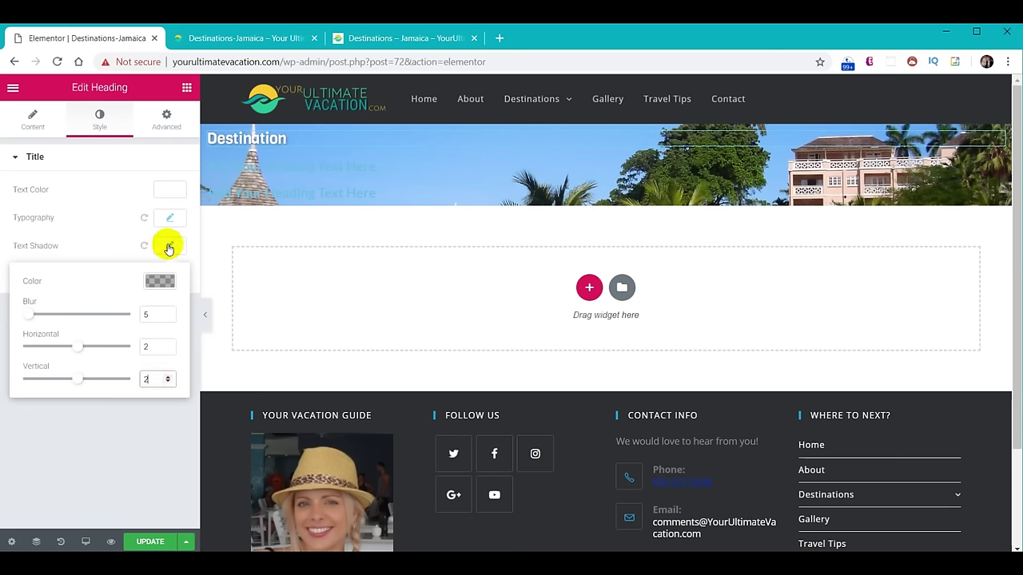
{"action": "left_click", "coordinate": [273, 168]}
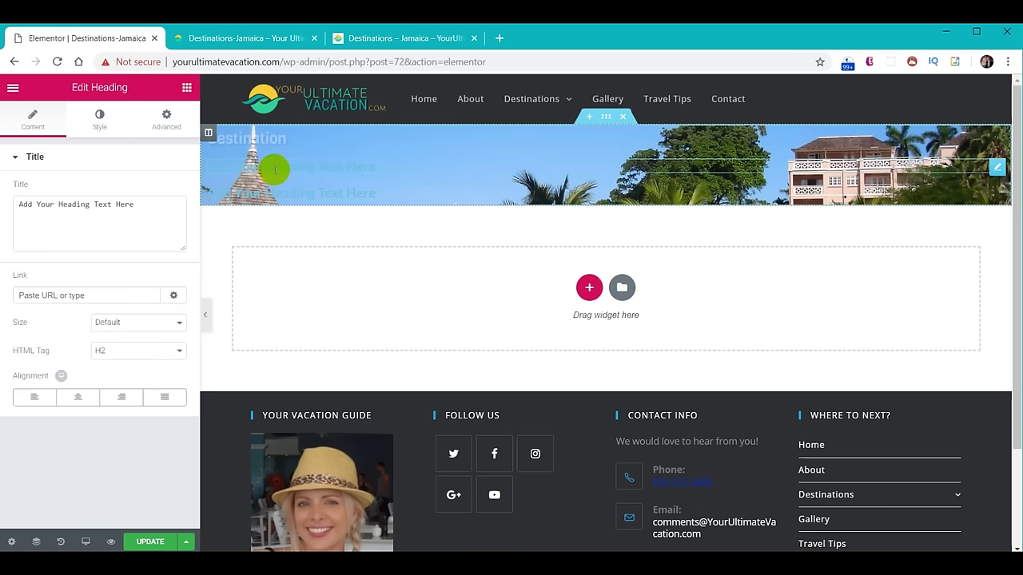
Paste the Couples Ocho Rios & Runaway Bay subtitle into the second heading and make it white.
{"action": "triple_click", "coordinate": [165, 206]}
{"action": "type", "text": "Couples Ocho Rios & Runaway Bay, Jamaica"}
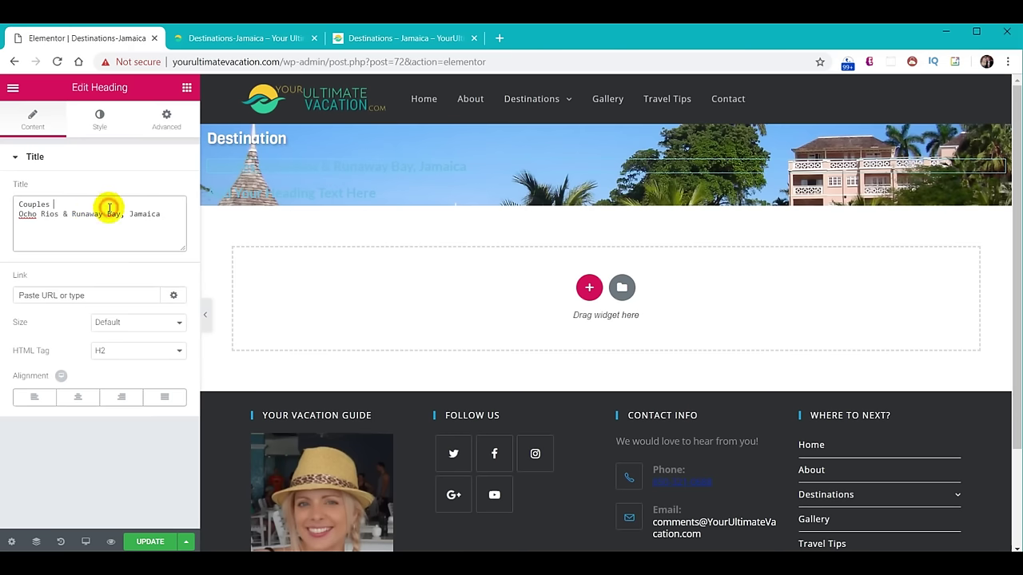
{"action": "left_click", "coordinate": [96, 117]}
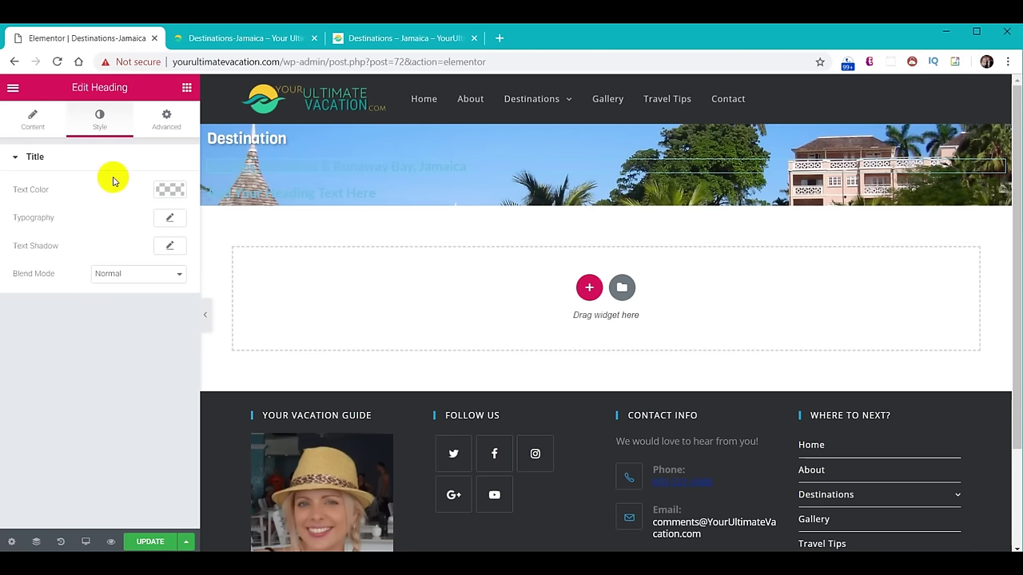
{"action": "left_click", "coordinate": [168, 190]}
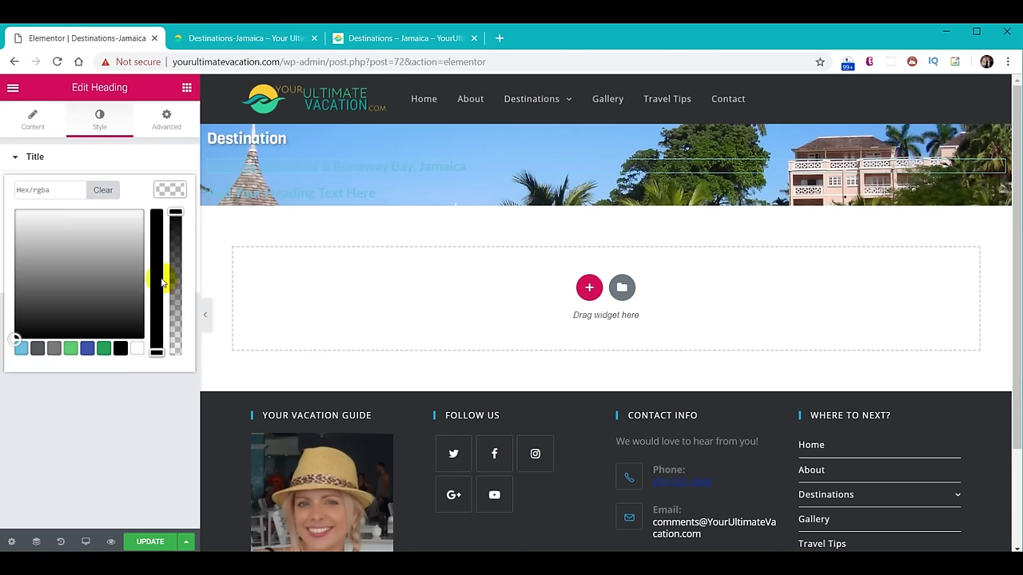
{"action": "left_click", "coordinate": [139, 348]}
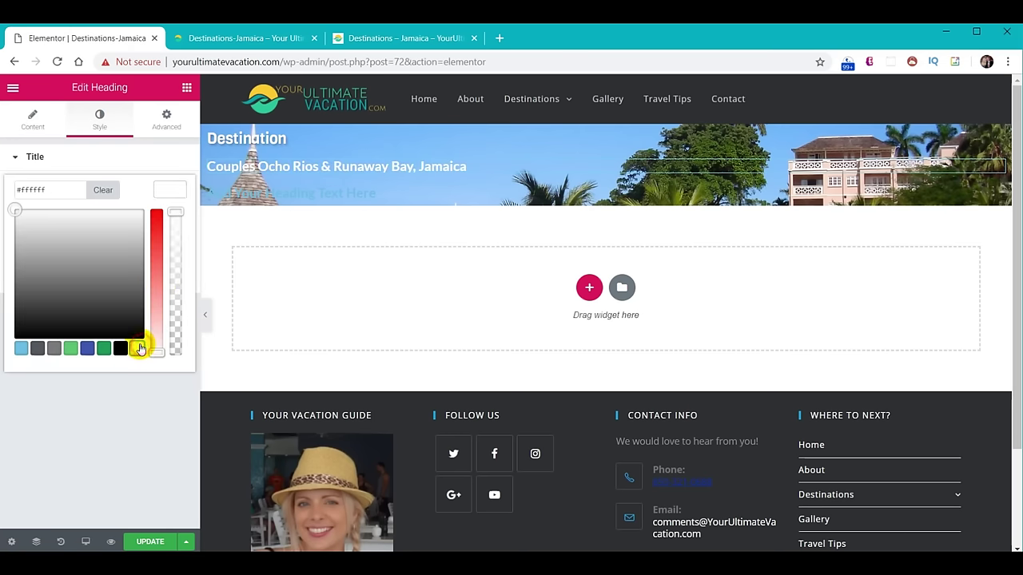
{"action": "left_click", "coordinate": [173, 191]}
Raise the subtitle's typography size to 30.
{"action": "left_click", "coordinate": [169, 221]}
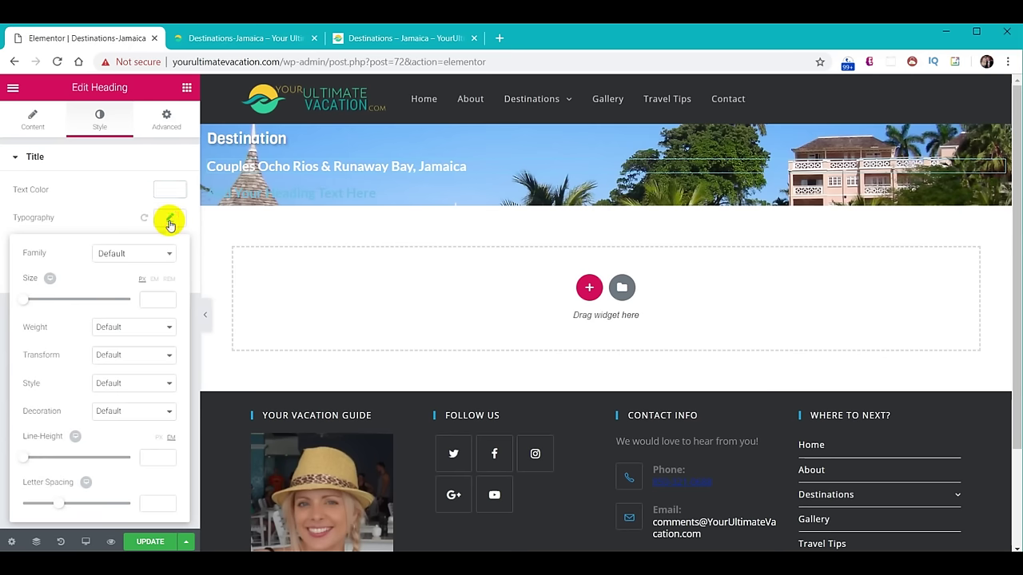
{"action": "type", "text": "30"}
{"action": "left_click", "coordinate": [150, 256]}
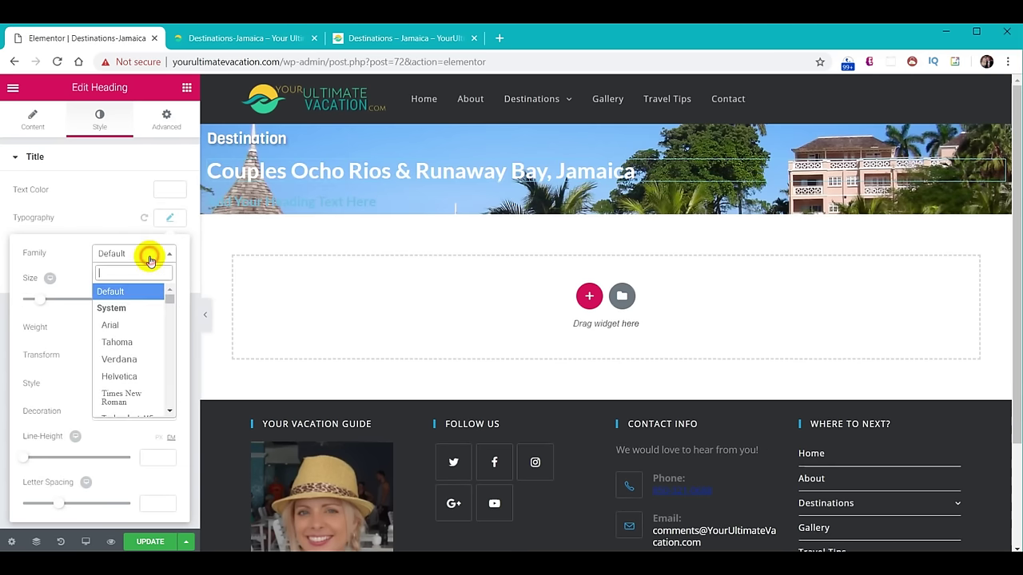
{"action": "type", "text": "vigo"}
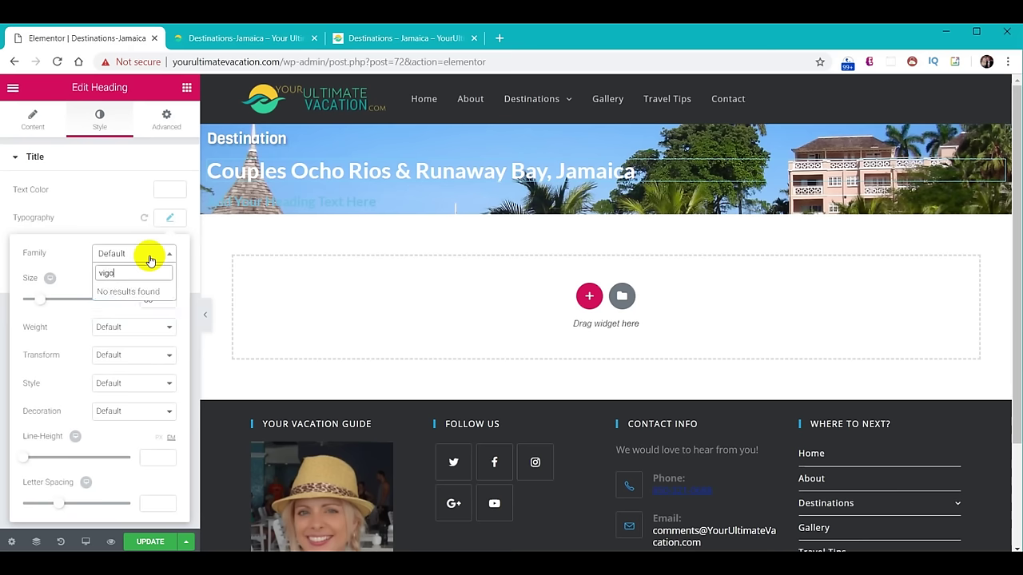
{"action": "left_click", "coordinate": [170, 218]}
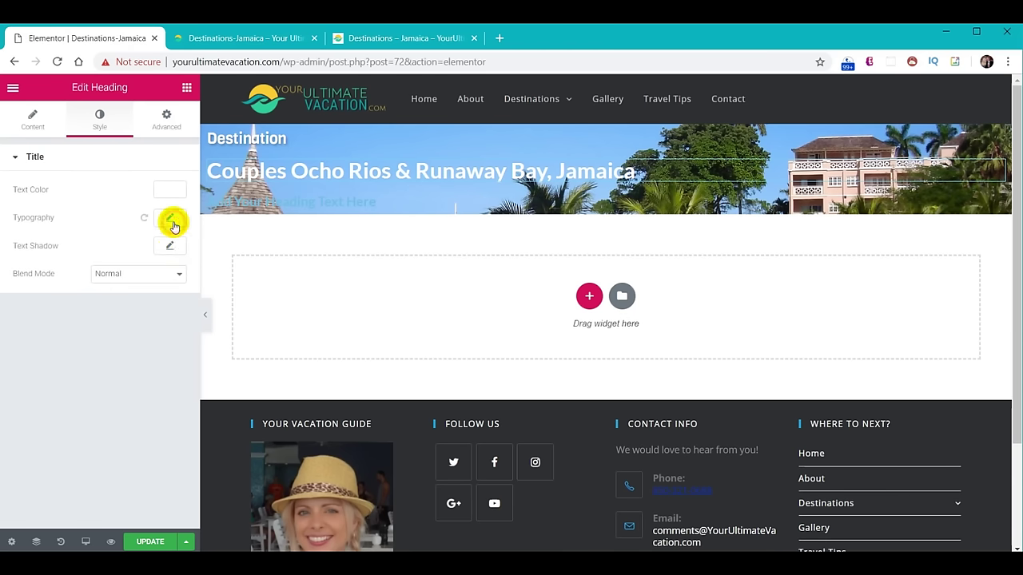
Add a text shadow to the subtitle with blur 5 and offsets 2, 2.
{"action": "left_click", "coordinate": [169, 248]}
{"action": "double_click", "coordinate": [154, 314]}
{"action": "type", "text": "5"}
{"action": "double_click", "coordinate": [149, 346]}
{"action": "type", "text": "2"}
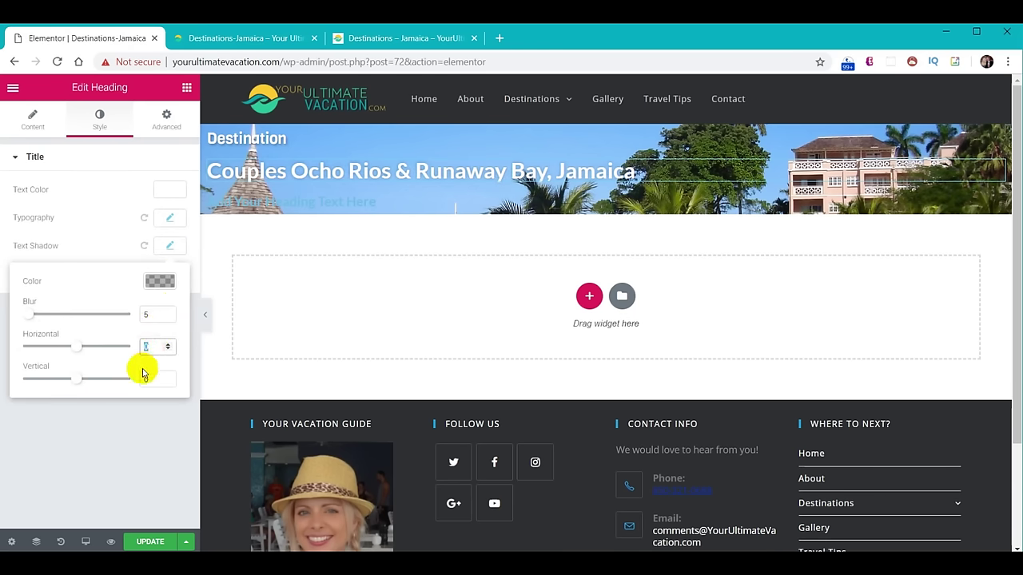
{"action": "double_click", "coordinate": [149, 379]}
{"action": "type", "text": "2"}
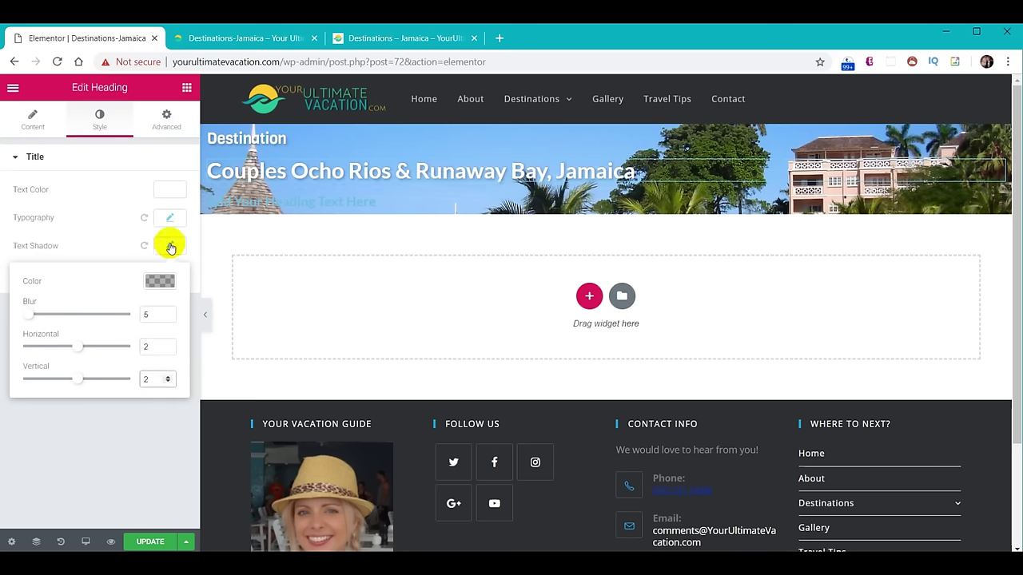
{"action": "left_click", "coordinate": [170, 247]}
Change the third heading's text to 'Jamaica' and paste in a green text colour.
{"action": "left_click", "coordinate": [296, 201]}
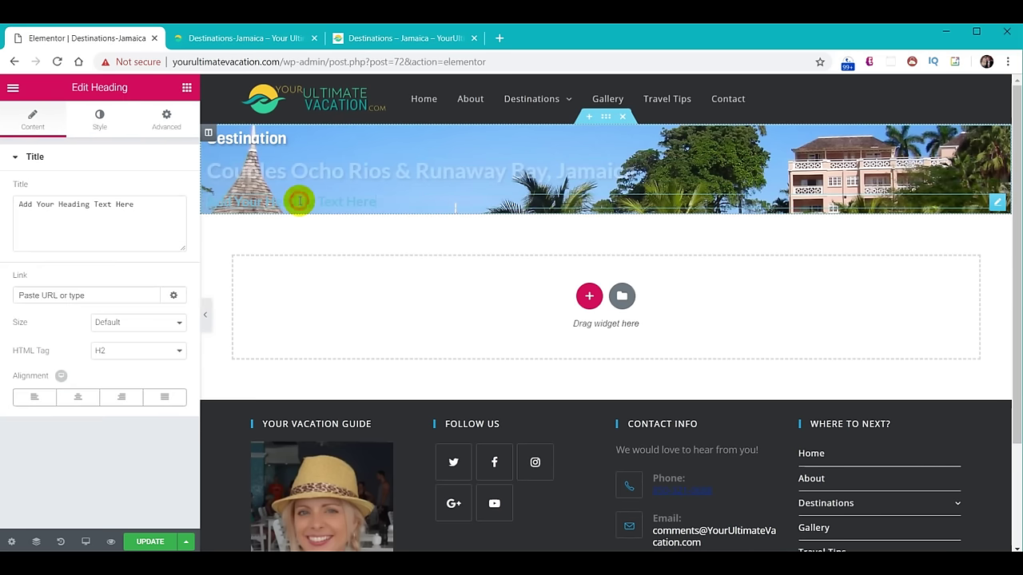
{"action": "left_click_drag", "start_coordinate": [164, 217], "coordinate": [3, 199]}
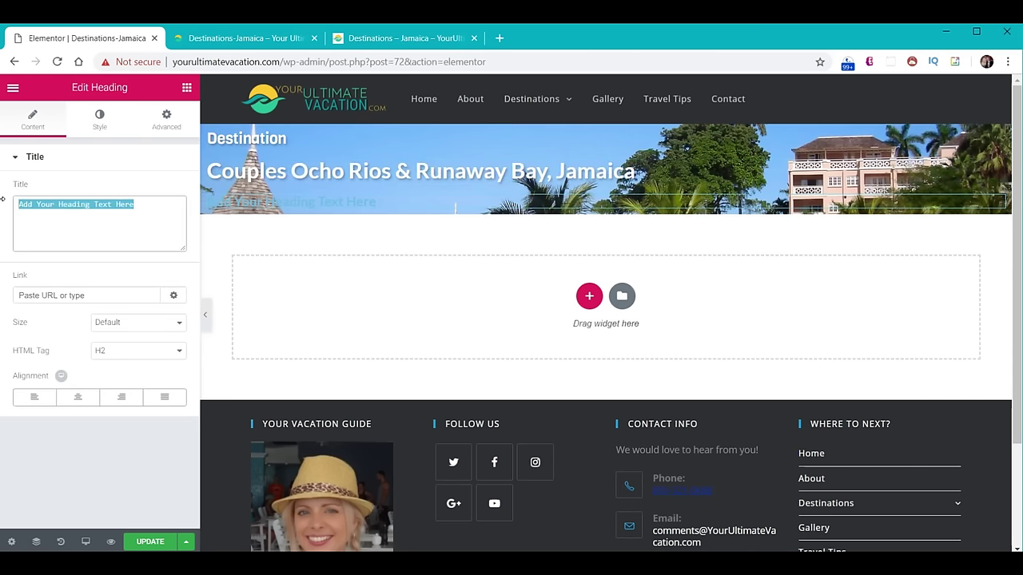
{"action": "type", "text": "Jamaica"}
{"action": "left_click", "coordinate": [99, 117]}
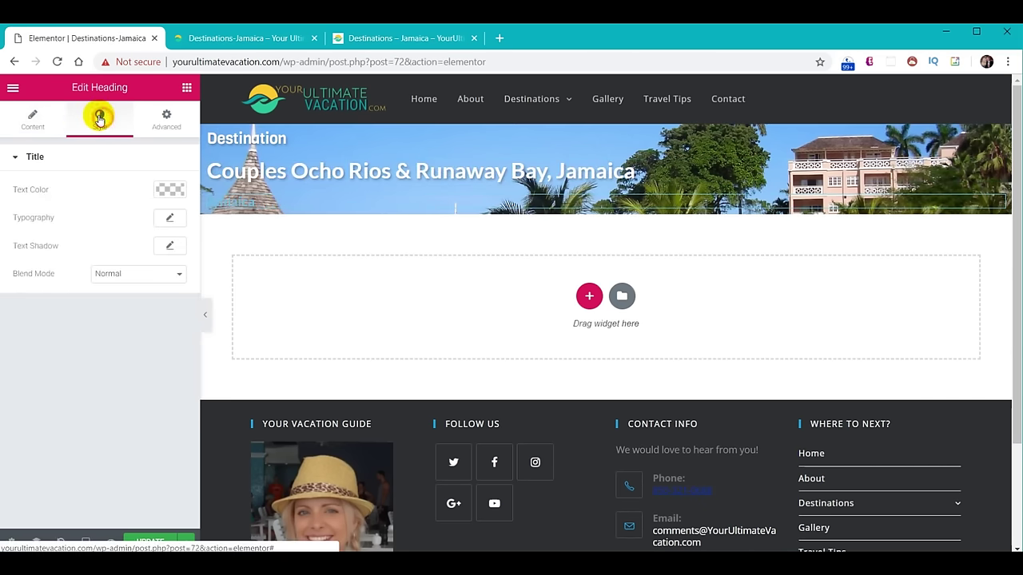
{"action": "left_click", "coordinate": [171, 193]}
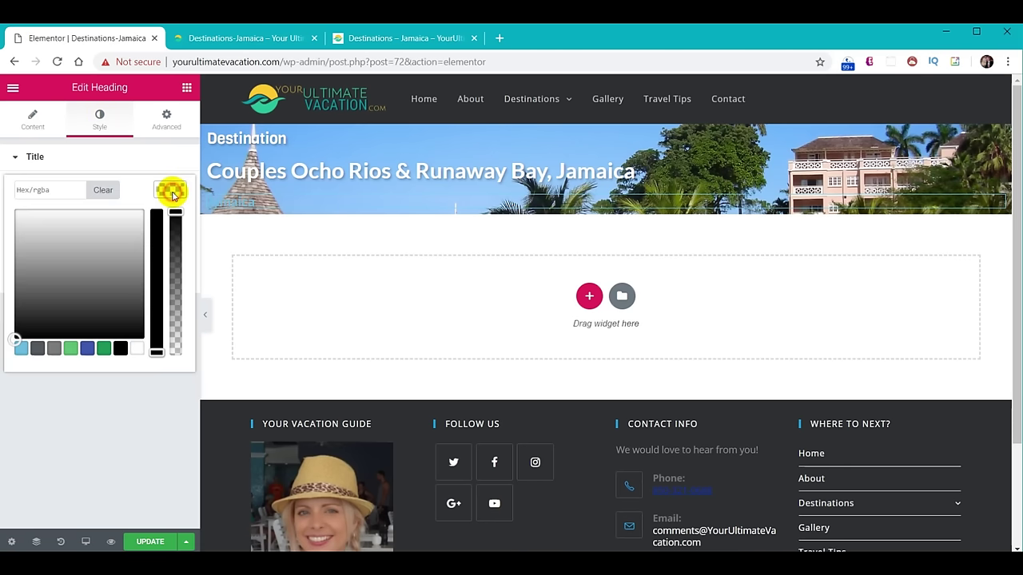
{"action": "left_click", "coordinate": [64, 191]}
{"action": "key", "text": "ctrl+v"}
{"action": "left_click", "coordinate": [165, 191]}
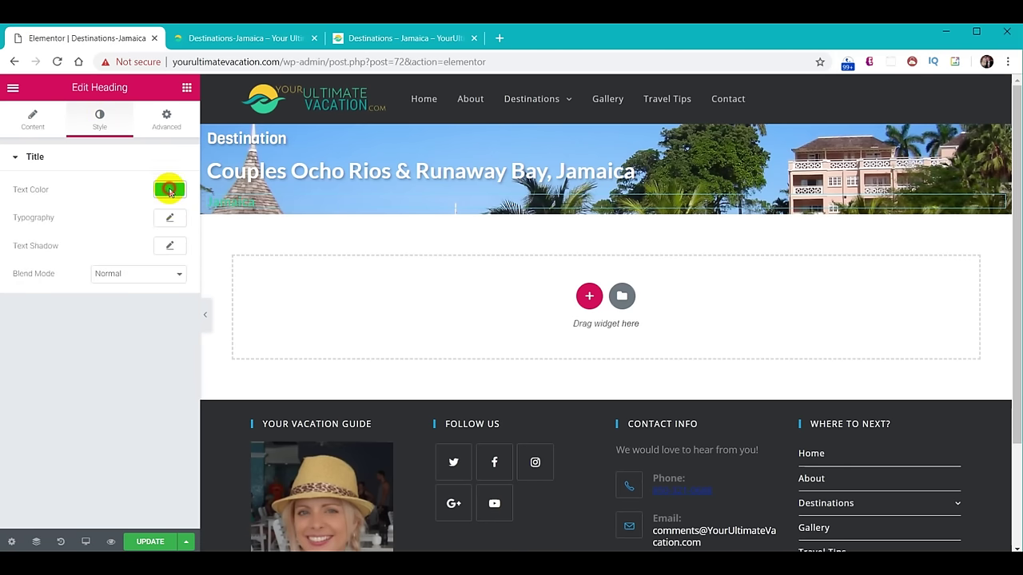
Set the Jamaica heading to Squada One at size 300 and lower its colour opacity.
{"action": "left_click", "coordinate": [170, 220]}
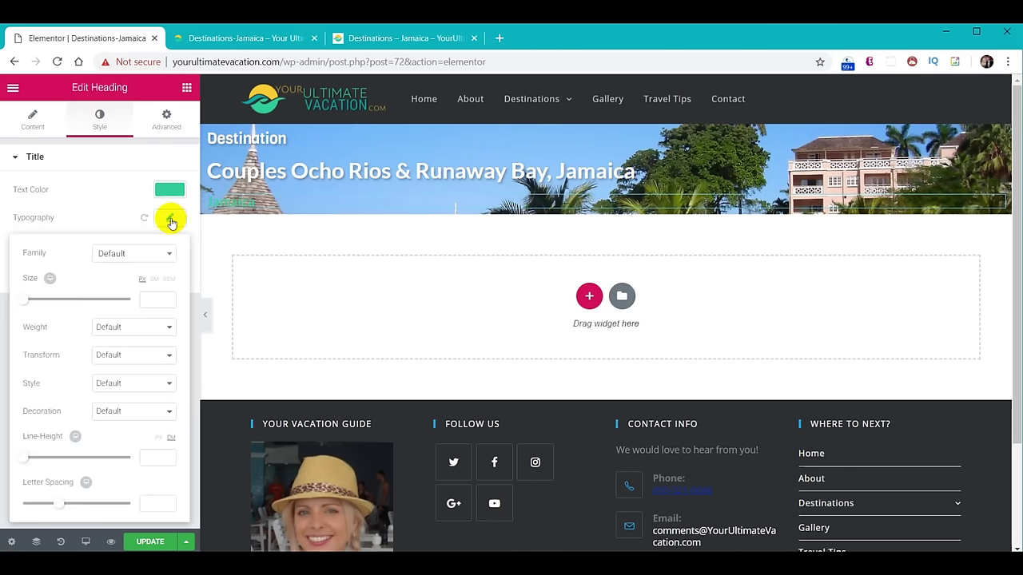
{"action": "left_click", "coordinate": [124, 252]}
{"action": "type", "text": "sq"}
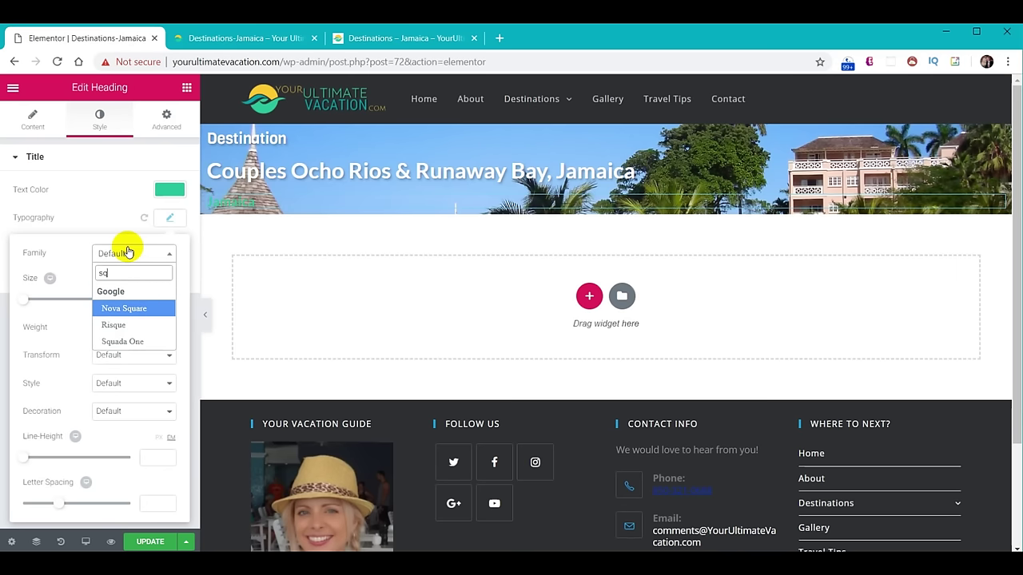
{"action": "left_click", "coordinate": [128, 340]}
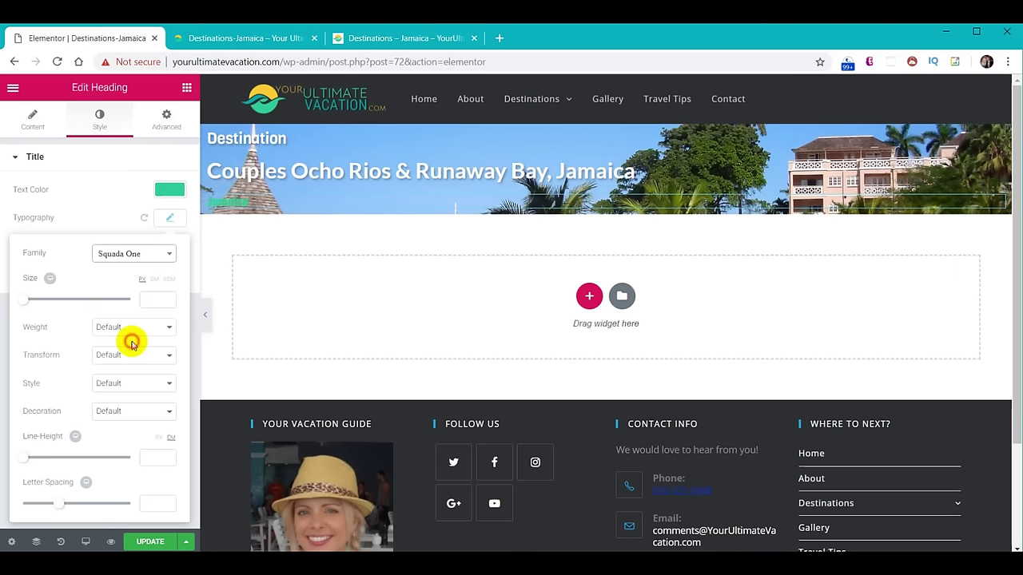
{"action": "left_click", "coordinate": [148, 300]}
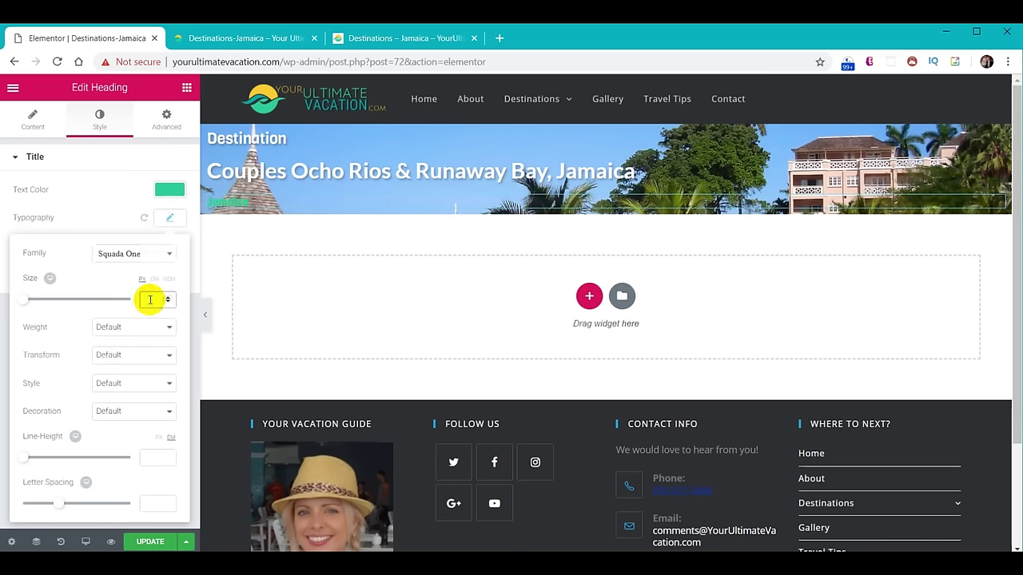
{"action": "type", "text": "300"}
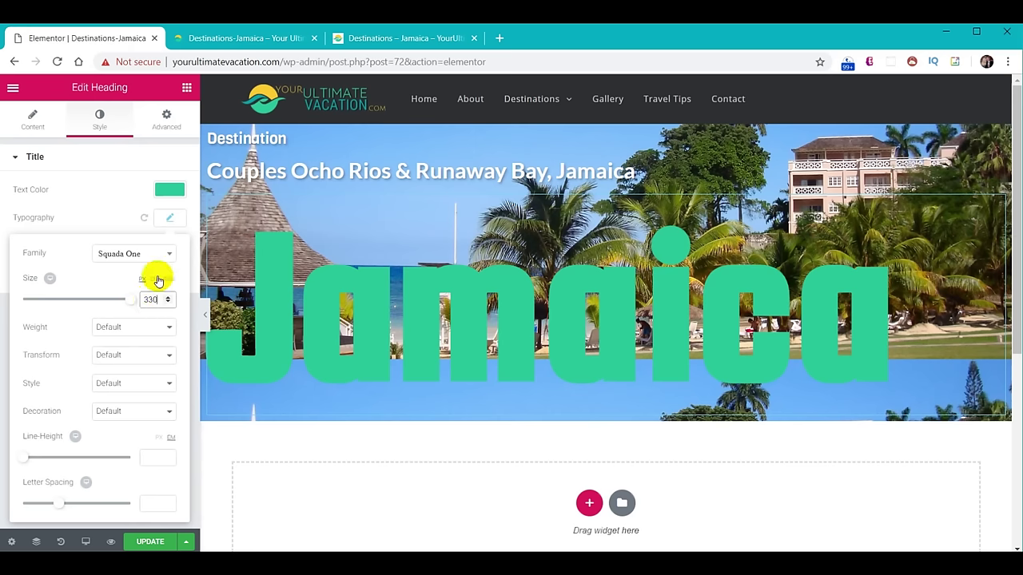
{"action": "left_click", "coordinate": [171, 218]}
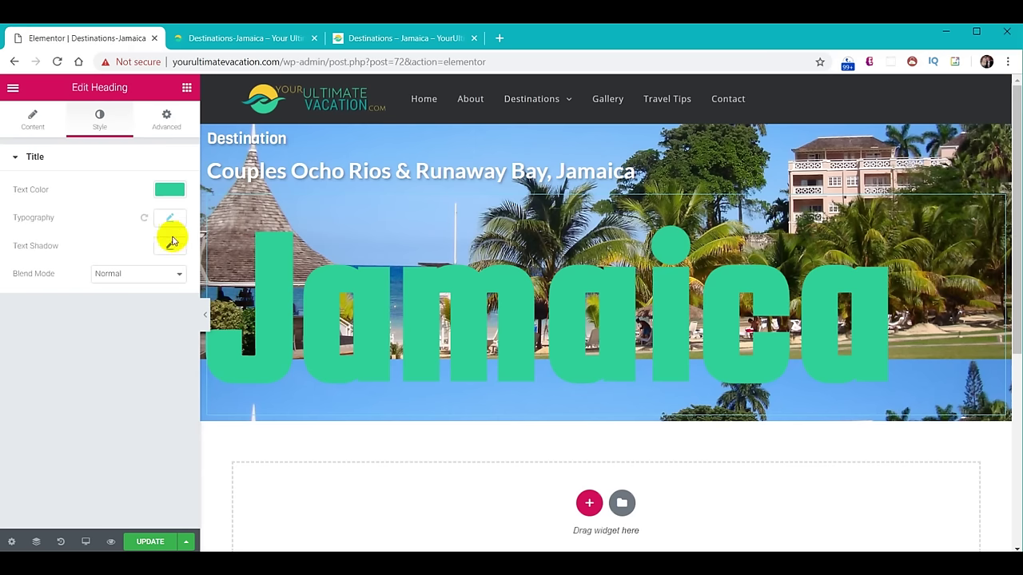
{"action": "left_click", "coordinate": [170, 197]}
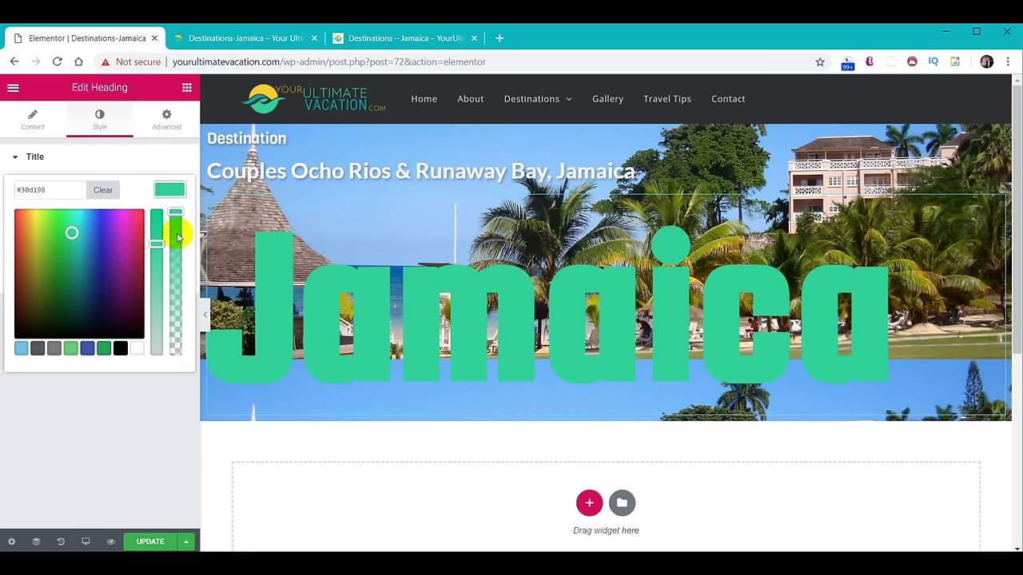
{"action": "left_click_drag", "start_coordinate": [176, 212], "coordinate": [176, 247]}
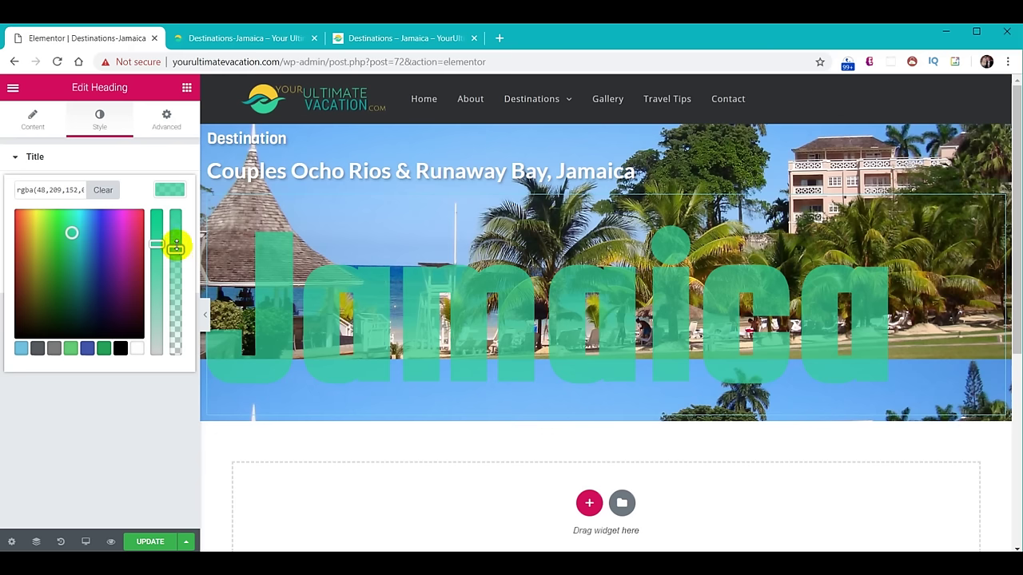
{"action": "left_click", "coordinate": [168, 188]}
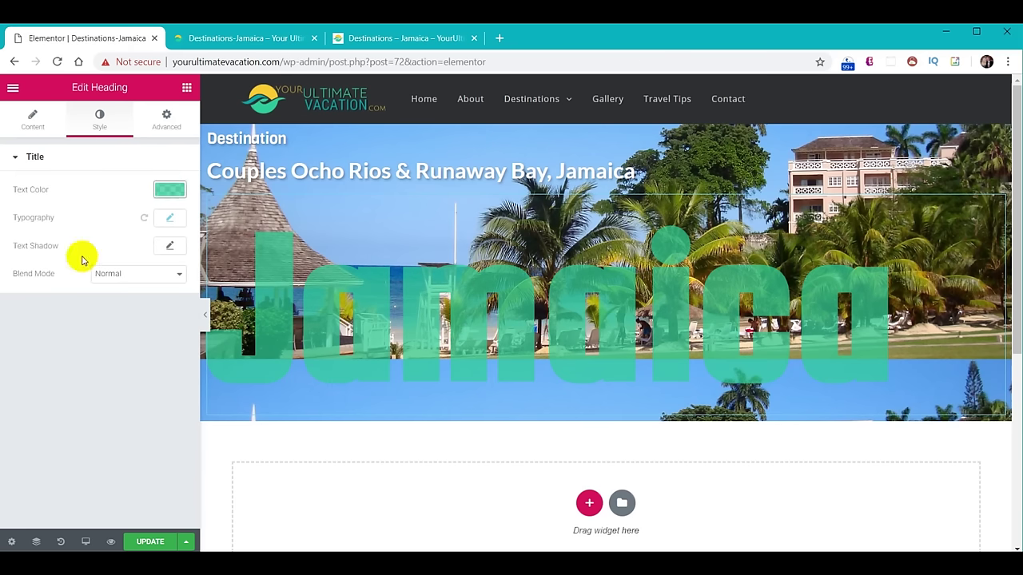
Give the Jamaica heading a text shadow (blur 5, offsets 2, 2) and Luminosity blend mode.
{"action": "left_click", "coordinate": [169, 245]}
{"action": "left_click", "coordinate": [151, 314]}
{"action": "type", "text": "5"}
{"action": "left_click", "coordinate": [151, 346]}
{"action": "type", "text": "2"}
{"action": "left_click", "coordinate": [151, 378]}
{"action": "type", "text": "2"}
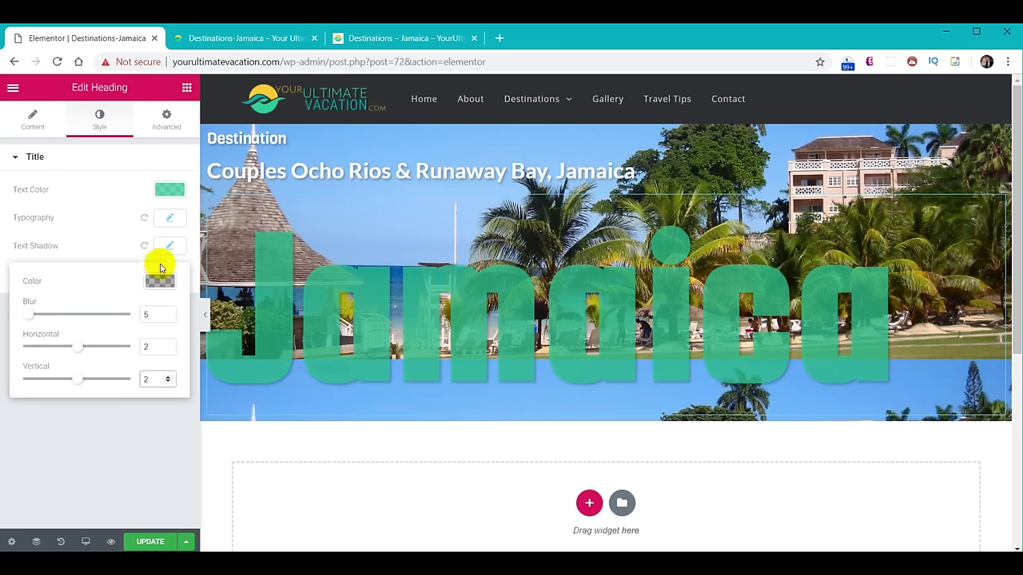
{"action": "left_click", "coordinate": [167, 250]}
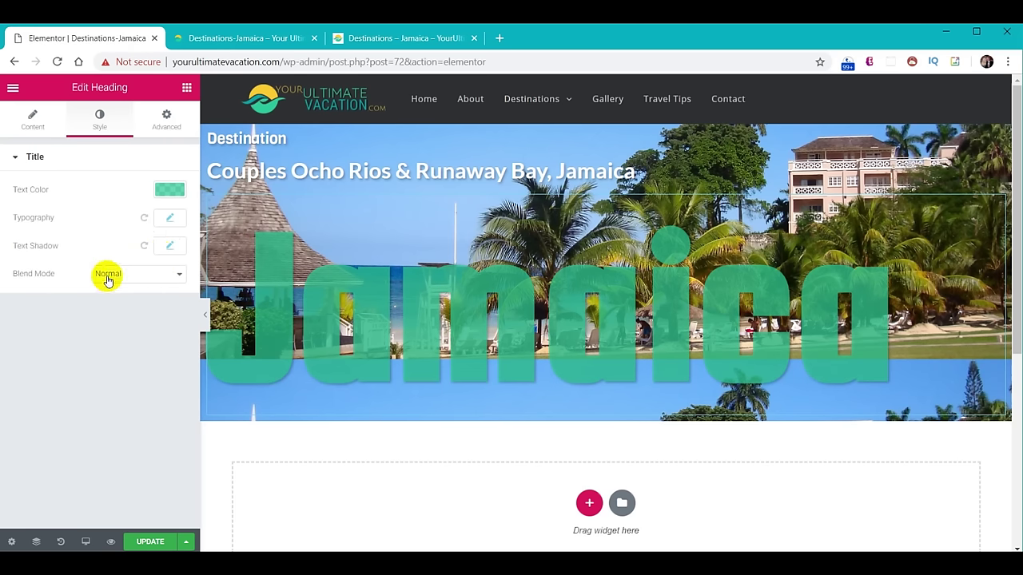
{"action": "left_click", "coordinate": [151, 273]}
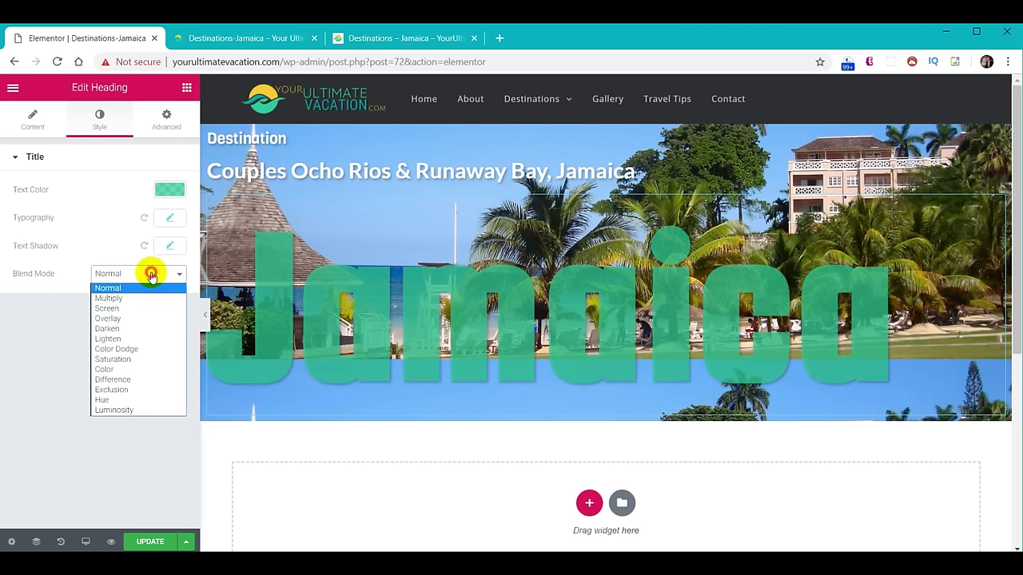
{"action": "left_click", "coordinate": [131, 411]}
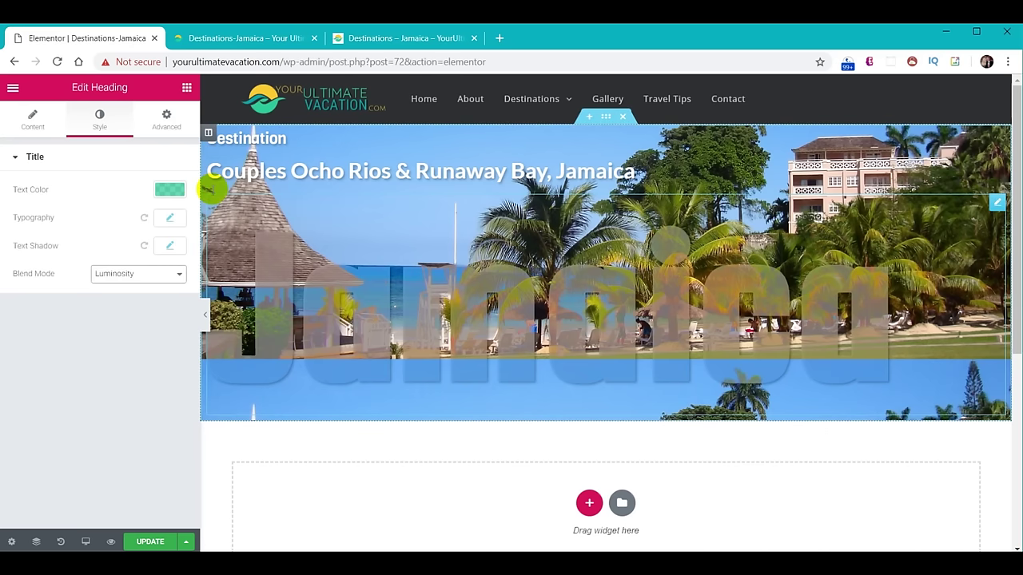
{"action": "left_click", "coordinate": [606, 116]}
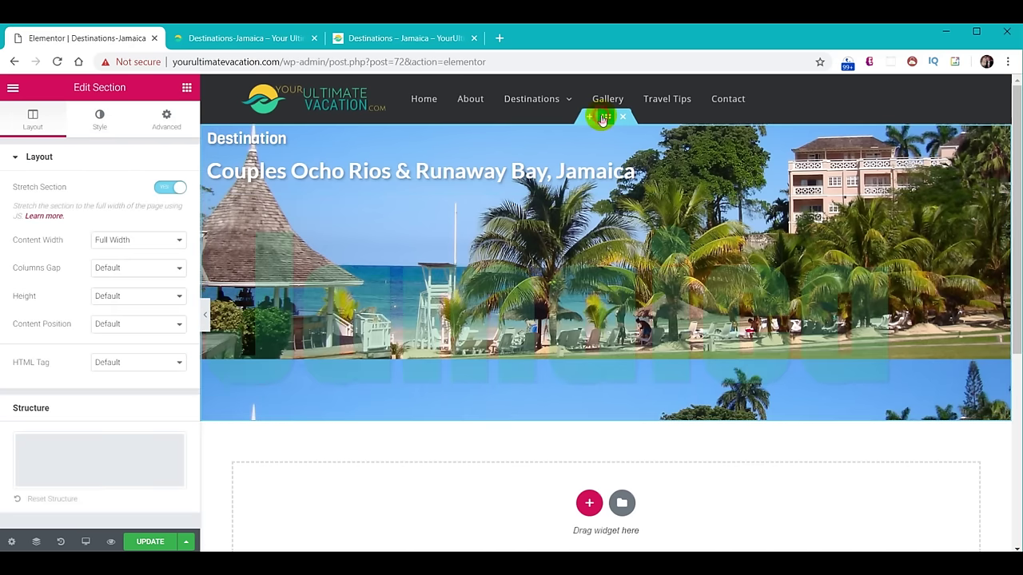
Unlink the banner section's padding and set the left padding to 2.
{"action": "left_click", "coordinate": [166, 120]}
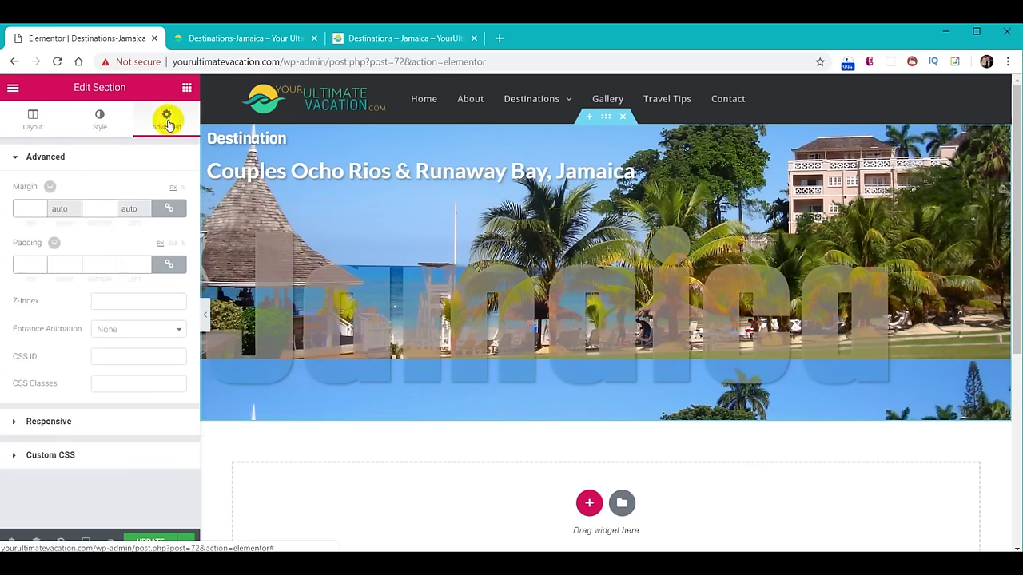
{"action": "left_click", "coordinate": [173, 265]}
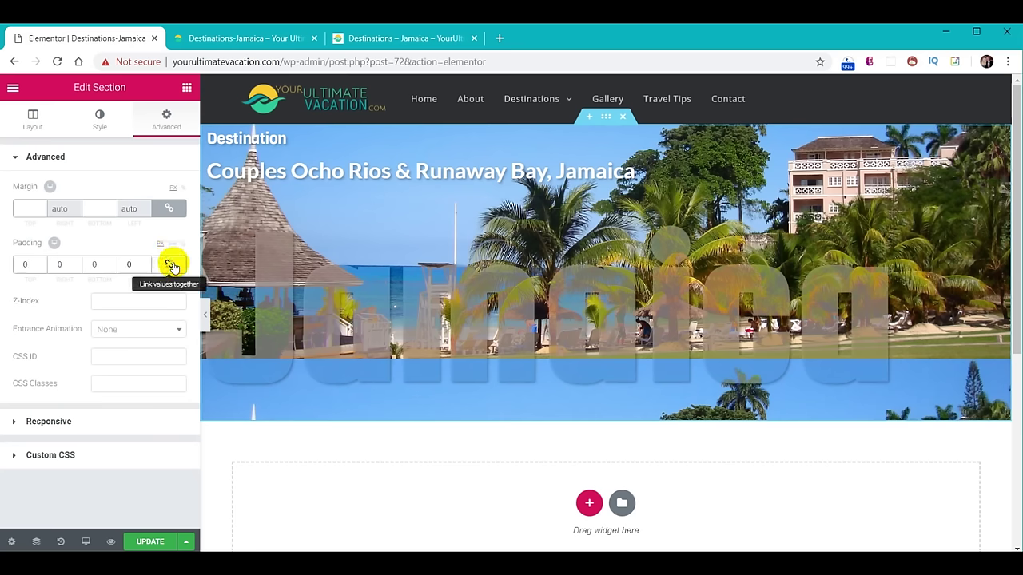
{"action": "left_click", "coordinate": [126, 265]}
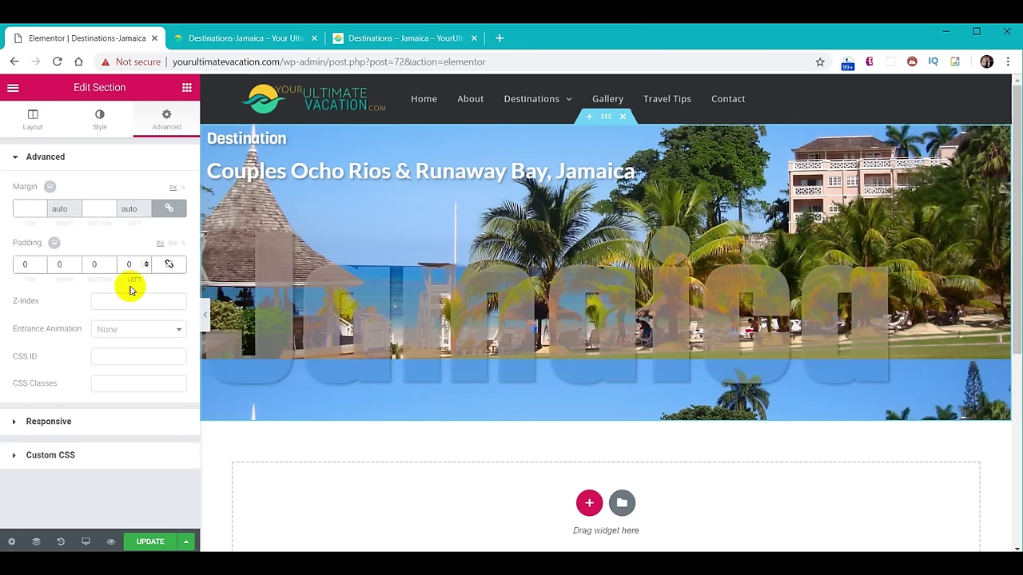
{"action": "type", "text": "2"}
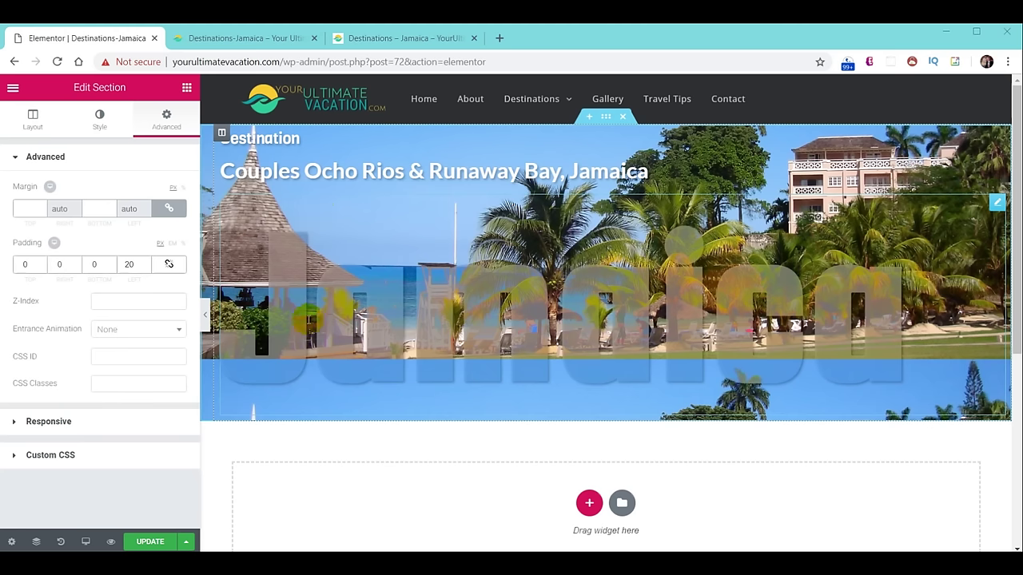
Give the Jamaica heading an unlinked top margin of -30.
{"action": "left_click", "coordinate": [310, 317]}
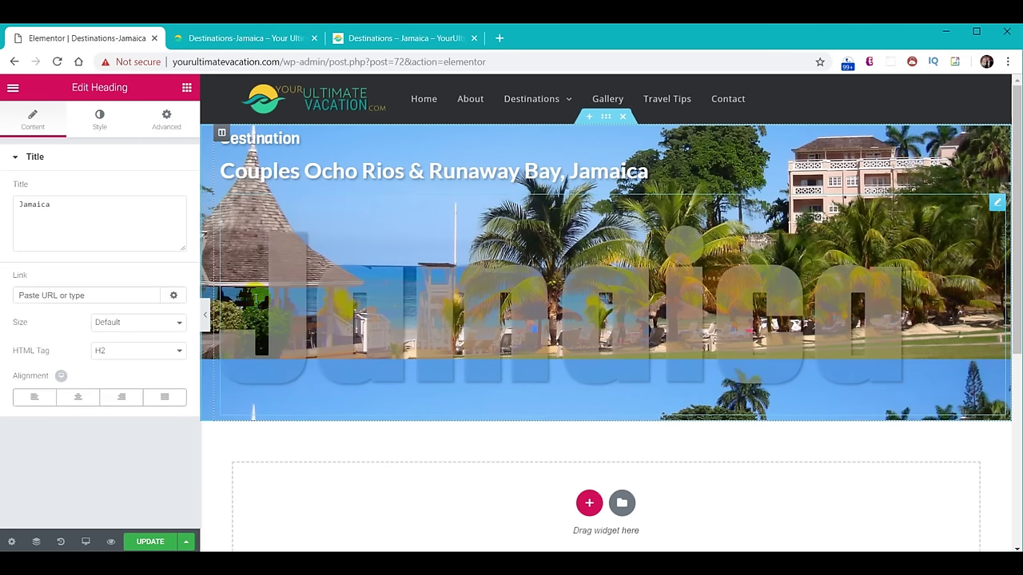
{"action": "left_click", "coordinate": [166, 120]}
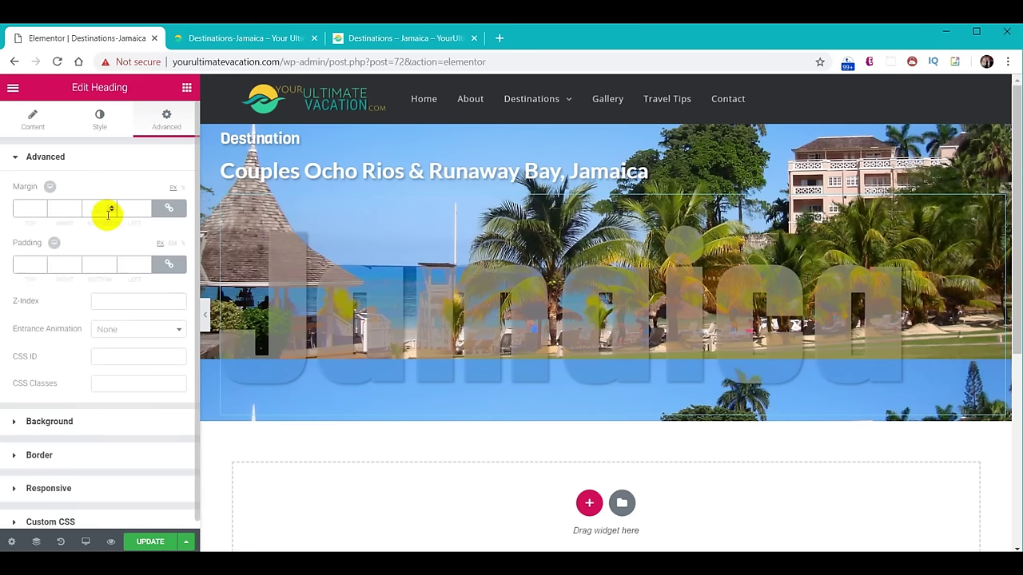
{"action": "left_click", "coordinate": [168, 210]}
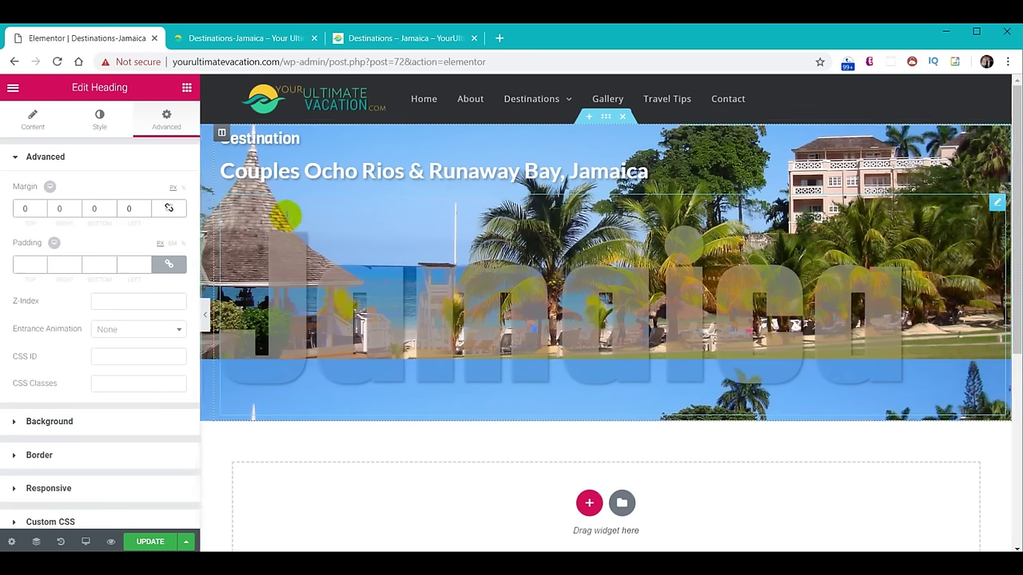
{"action": "left_click", "coordinate": [23, 209]}
{"action": "type", "text": "-30"}
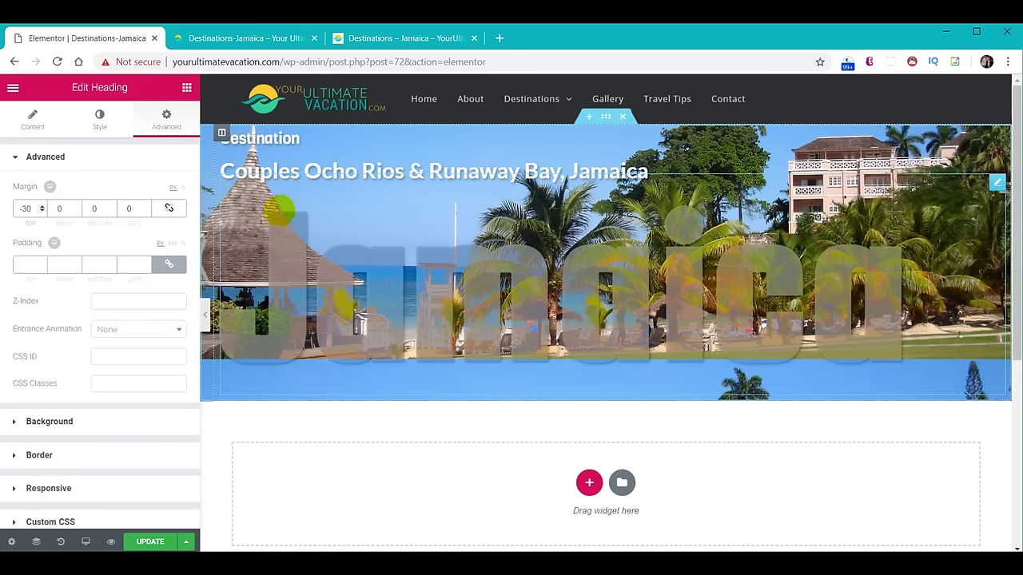
Save the page, reload the live Destinations-Jamaica page to check it, and return to the editor.
{"action": "left_click", "coordinate": [154, 543]}
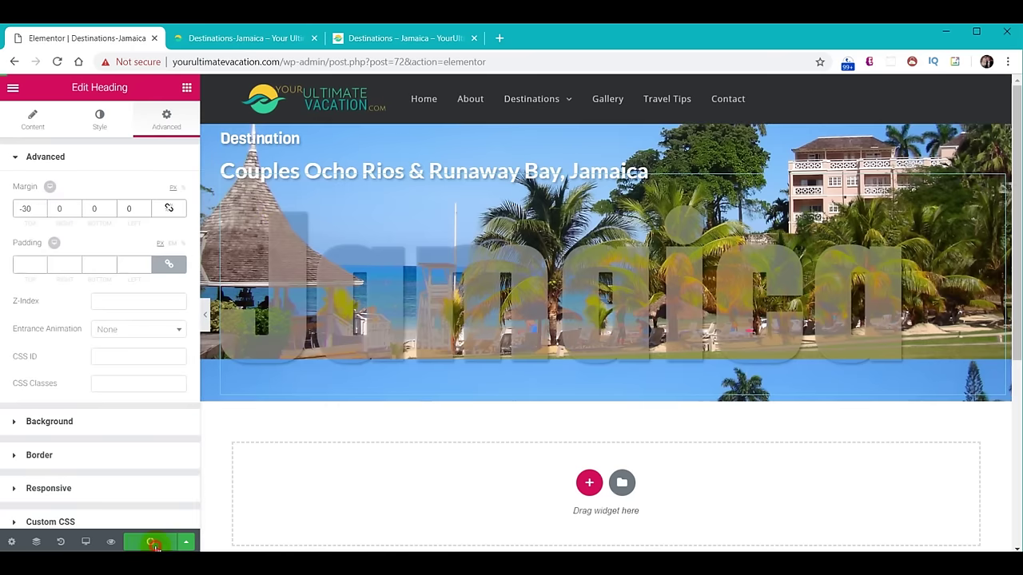
{"action": "left_click", "coordinate": [237, 40]}
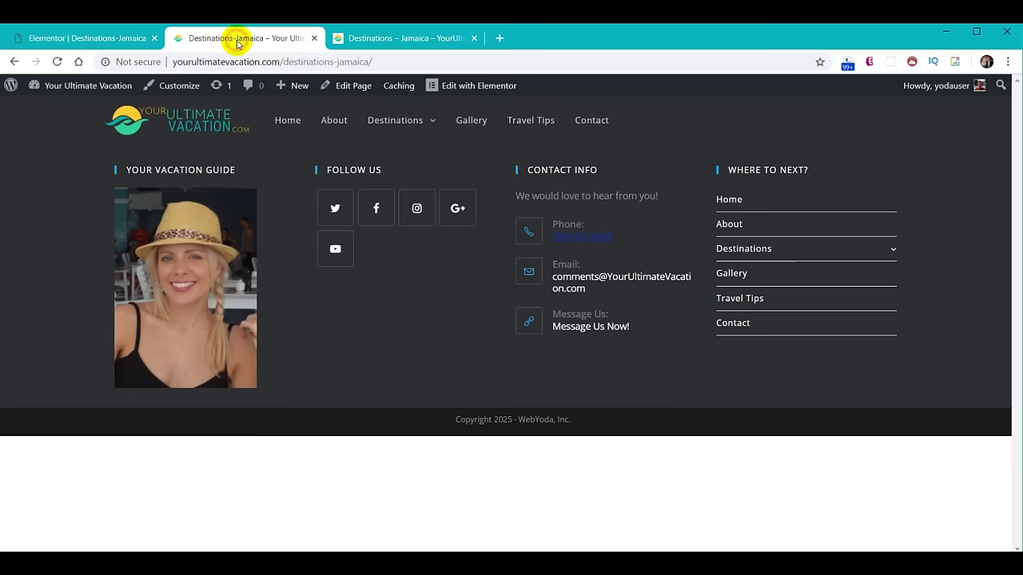
{"action": "left_click", "coordinate": [56, 61]}
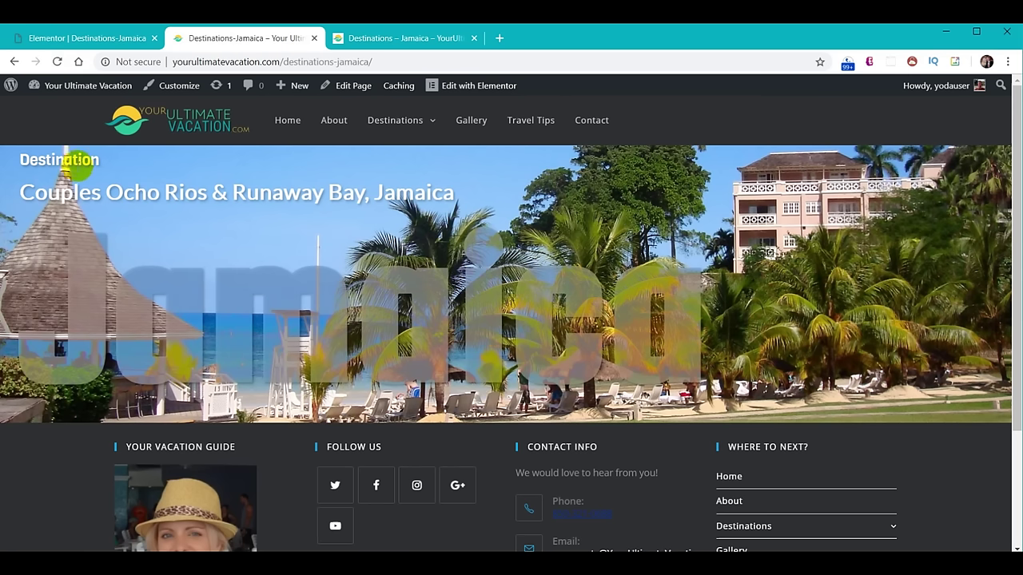
{"action": "left_click", "coordinate": [89, 38]}
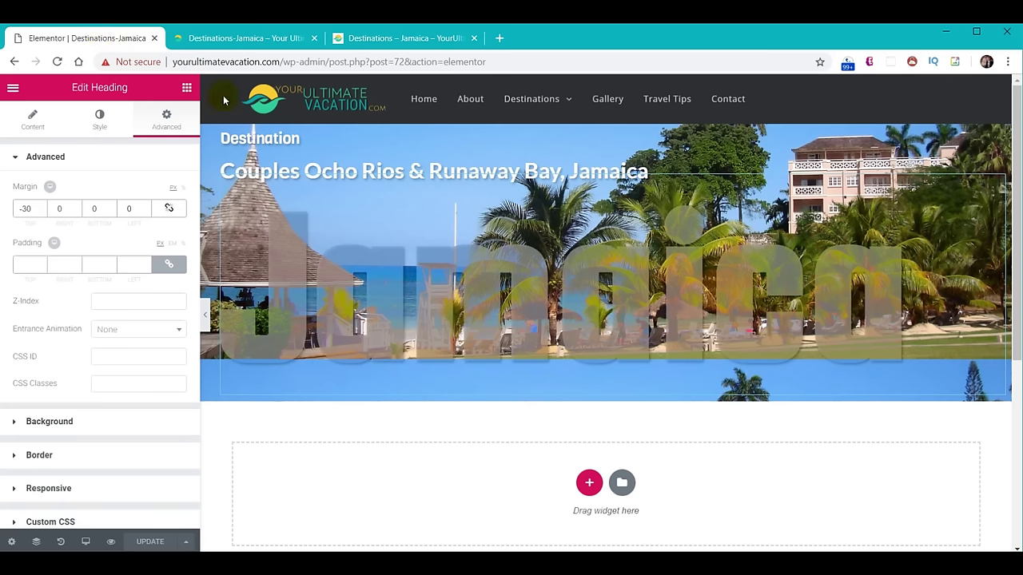
Give the Destination heading 20 px top padding and a -10 bottom margin.
{"action": "left_click", "coordinate": [249, 140]}
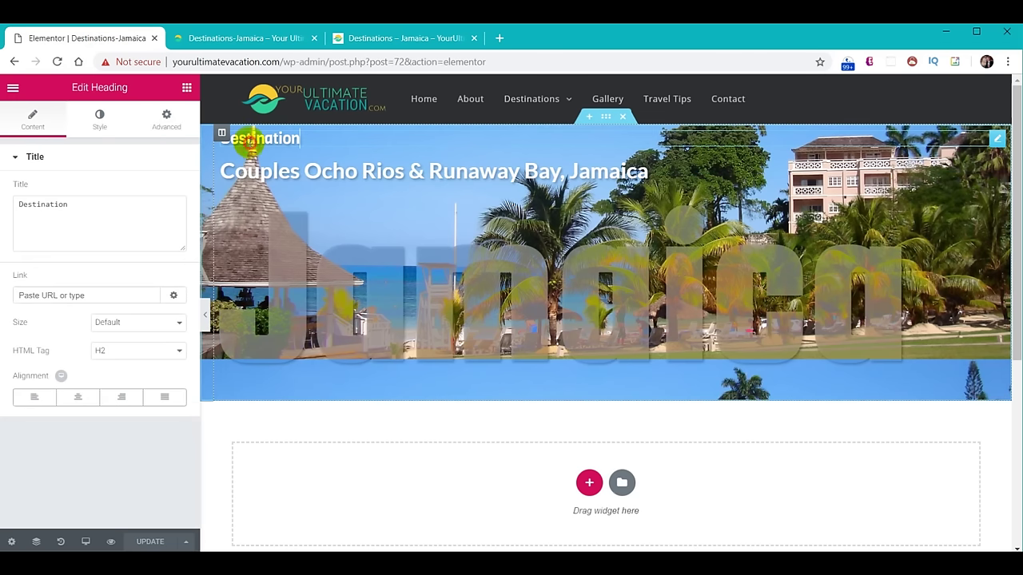
{"action": "left_click", "coordinate": [166, 120]}
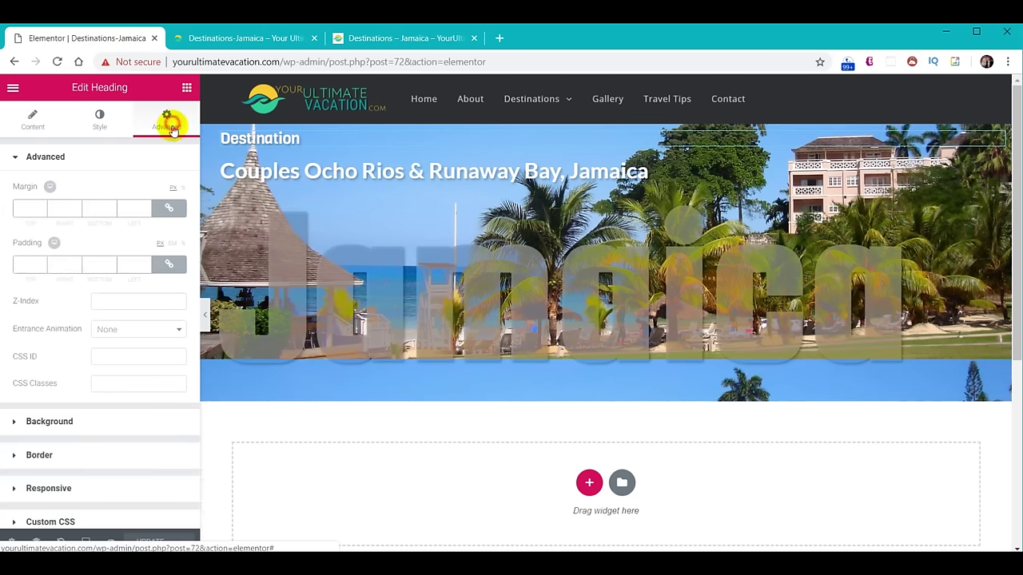
{"action": "left_click", "coordinate": [170, 269]}
{"action": "left_click", "coordinate": [23, 266]}
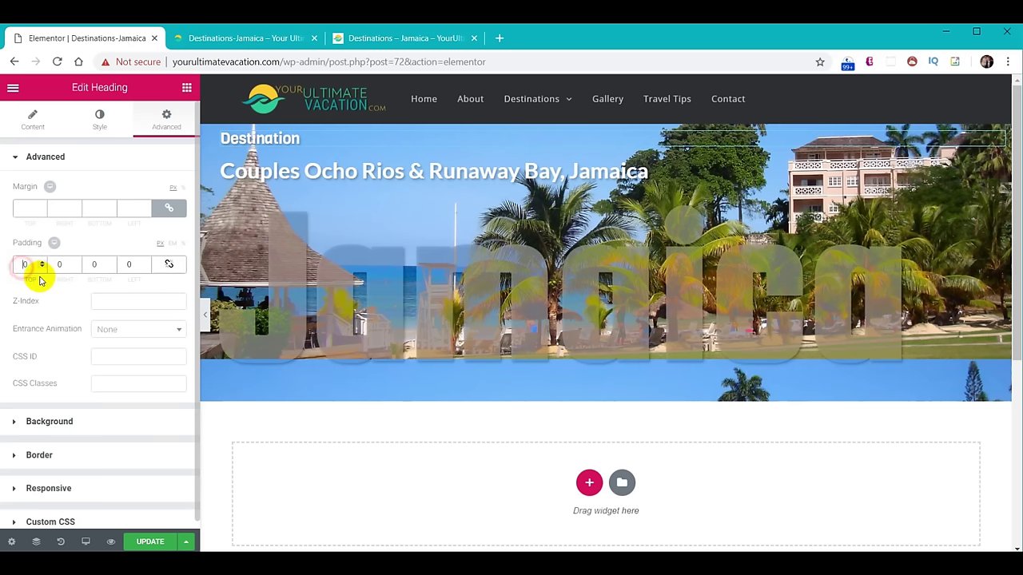
{"action": "type", "text": "20"}
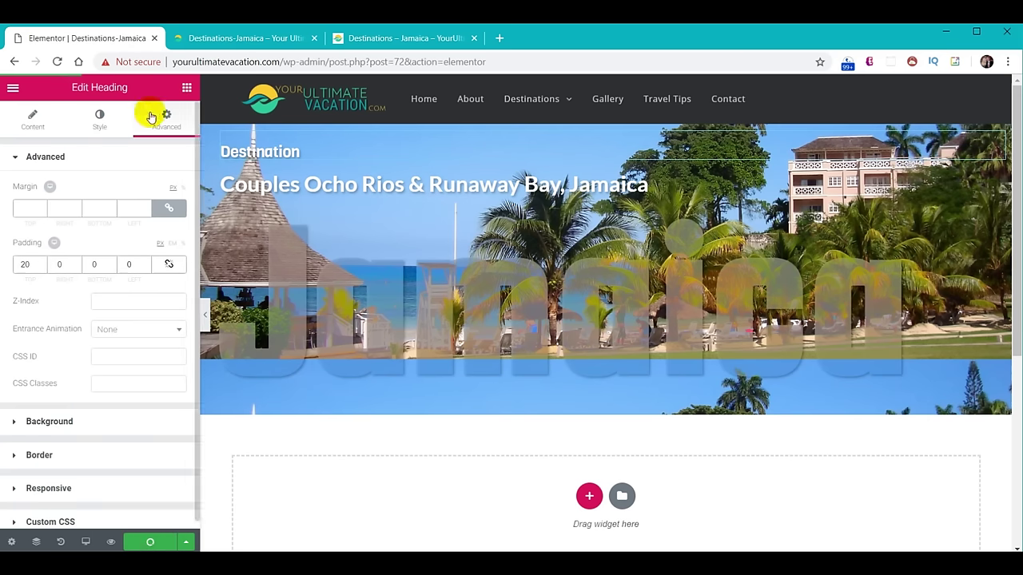
{"action": "left_click", "coordinate": [236, 38]}
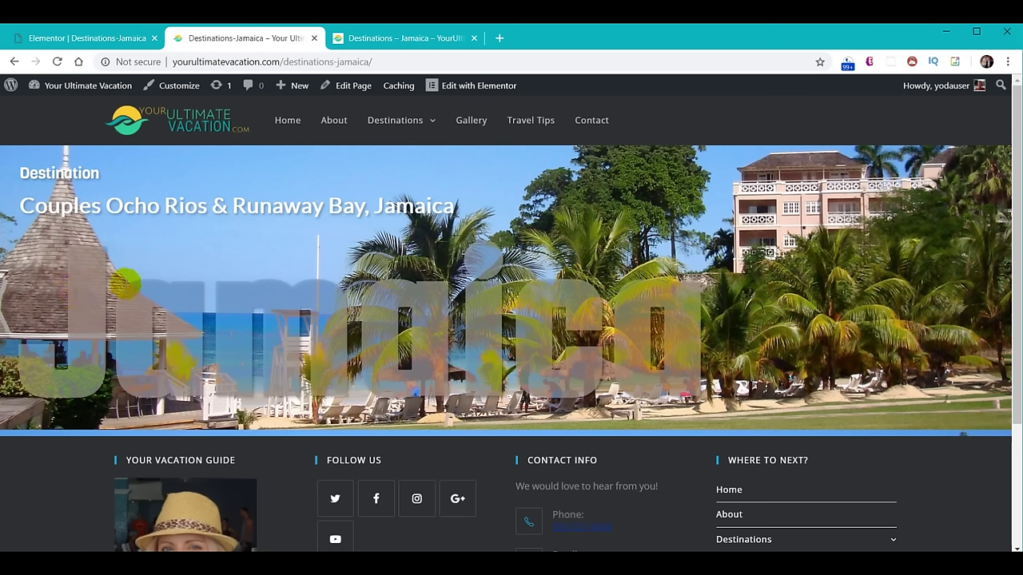
{"action": "left_click", "coordinate": [113, 38]}
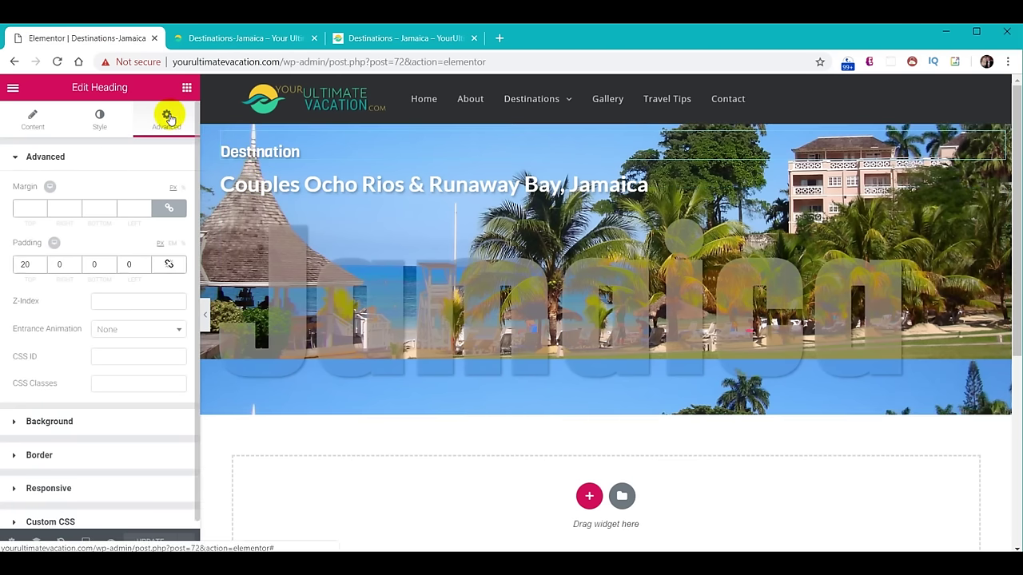
{"action": "left_click", "coordinate": [169, 209]}
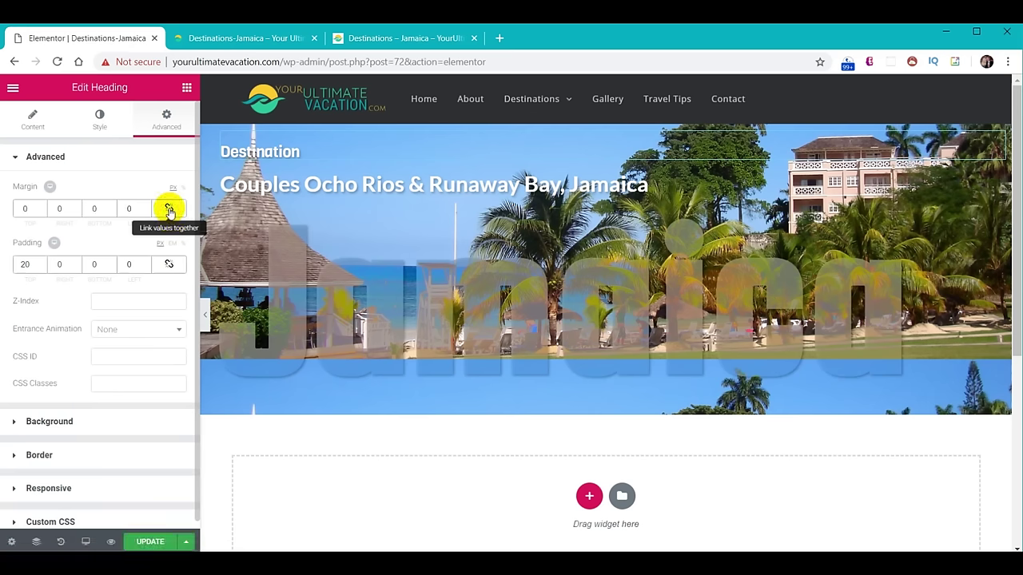
{"action": "left_click", "coordinate": [92, 209]}
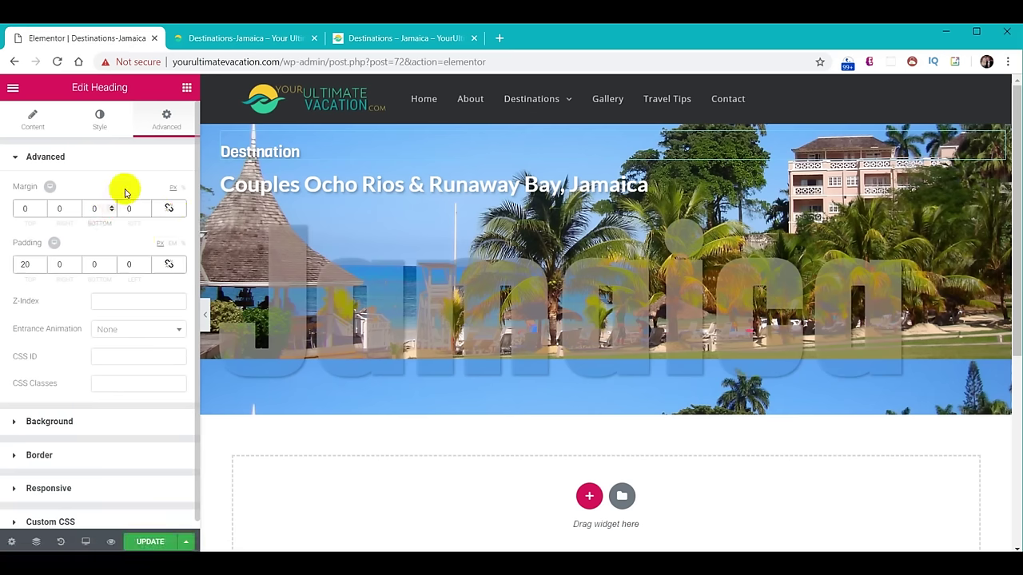
{"action": "type", "text": "-10"}
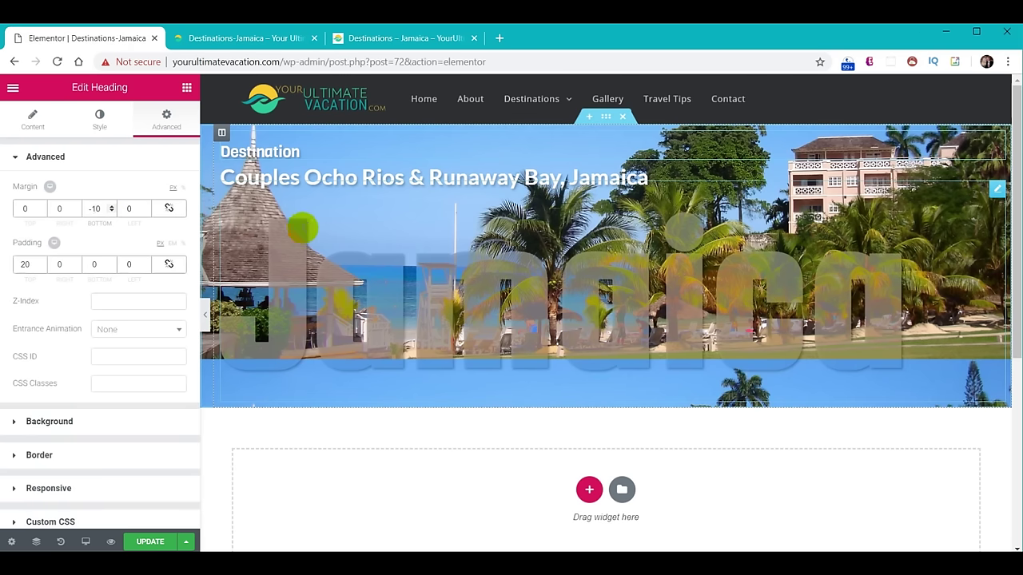
Change the Jamaica heading's top margin to -40, save, and go to the live page.
{"action": "left_click", "coordinate": [289, 240]}
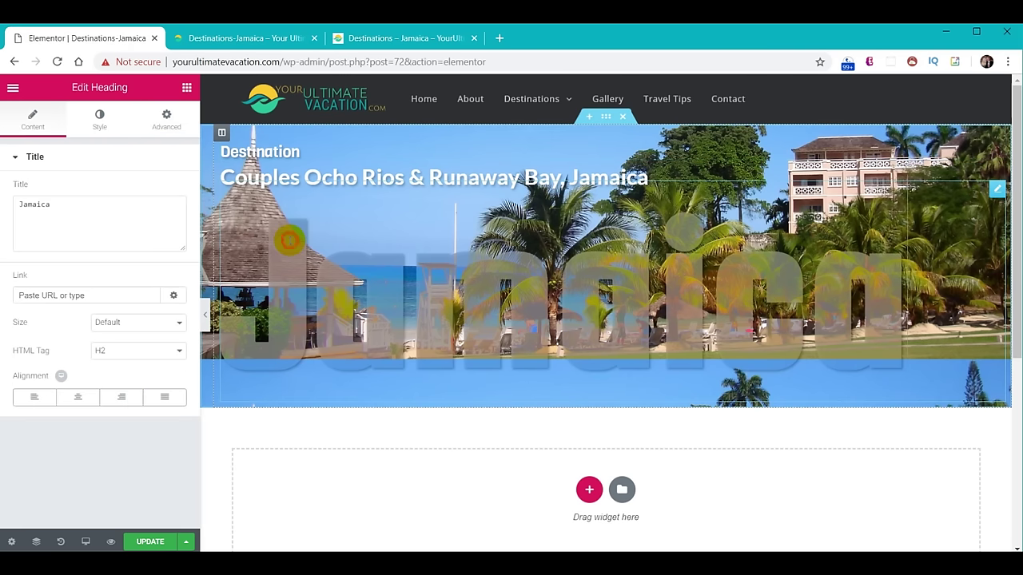
{"action": "left_click", "coordinate": [166, 117]}
{"action": "left_click", "coordinate": [24, 209]}
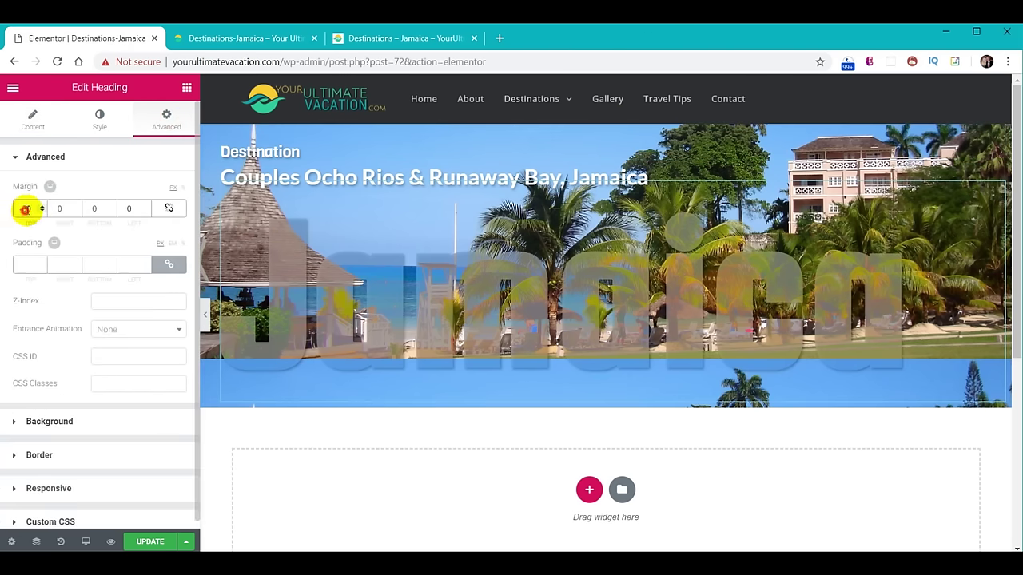
{"action": "key", "text": "BackSpace"}
{"action": "type", "text": "4"}
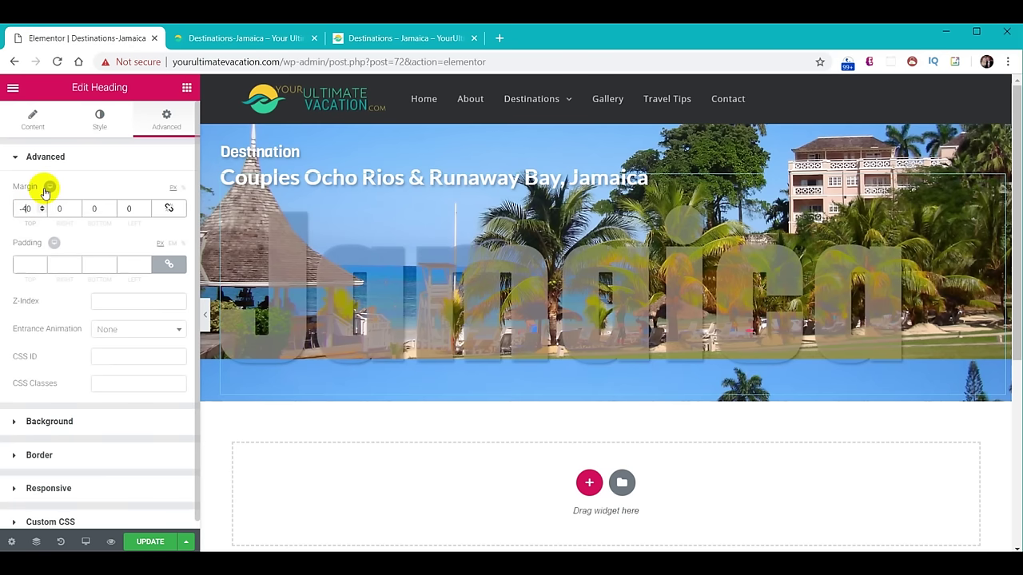
{"action": "left_click", "coordinate": [138, 541]}
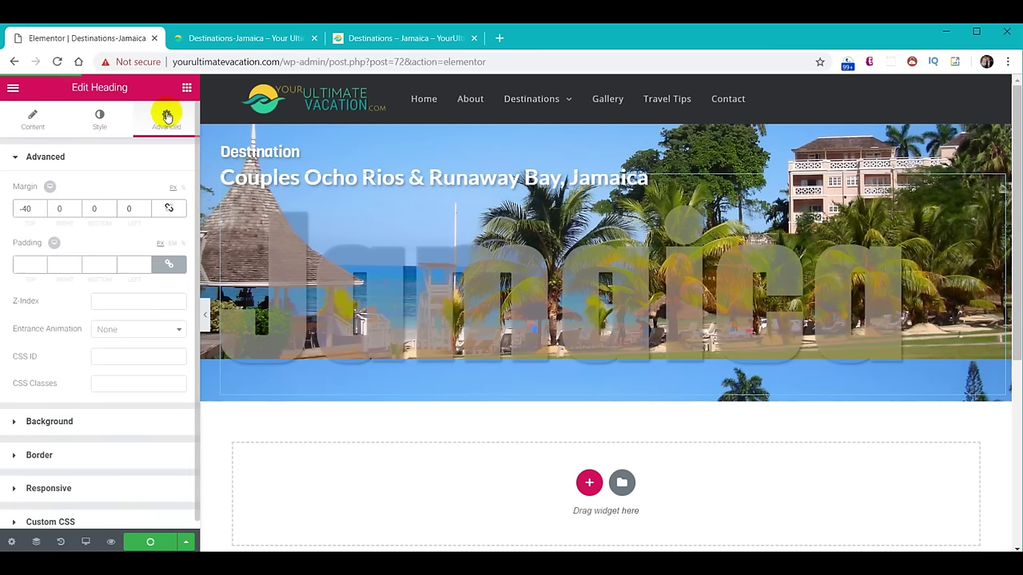
{"action": "left_click", "coordinate": [242, 40]}
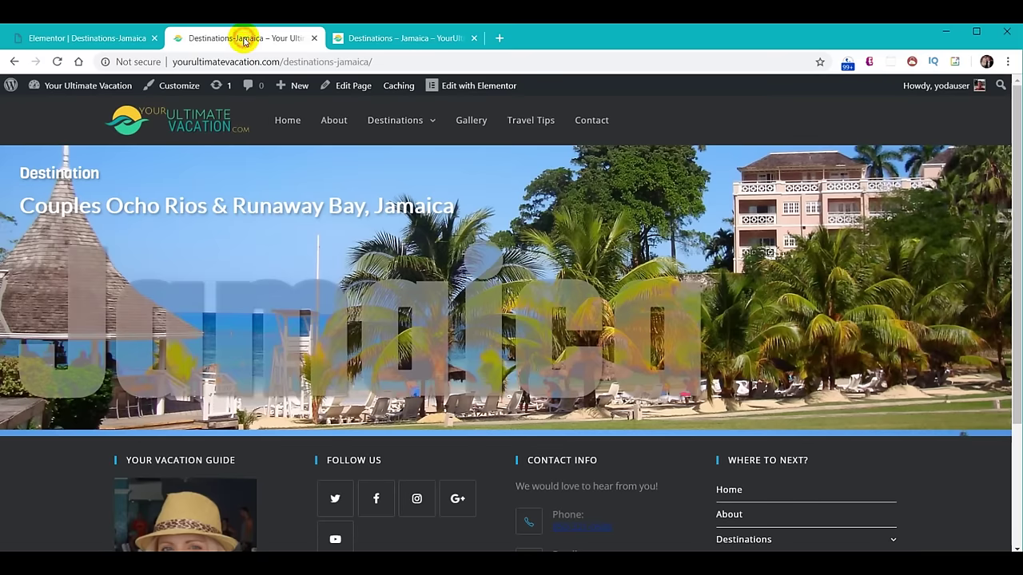
Reload the live Jamaica page, then scroll through the reference site's Jamaica page for comparison.
{"action": "left_click", "coordinate": [57, 62]}
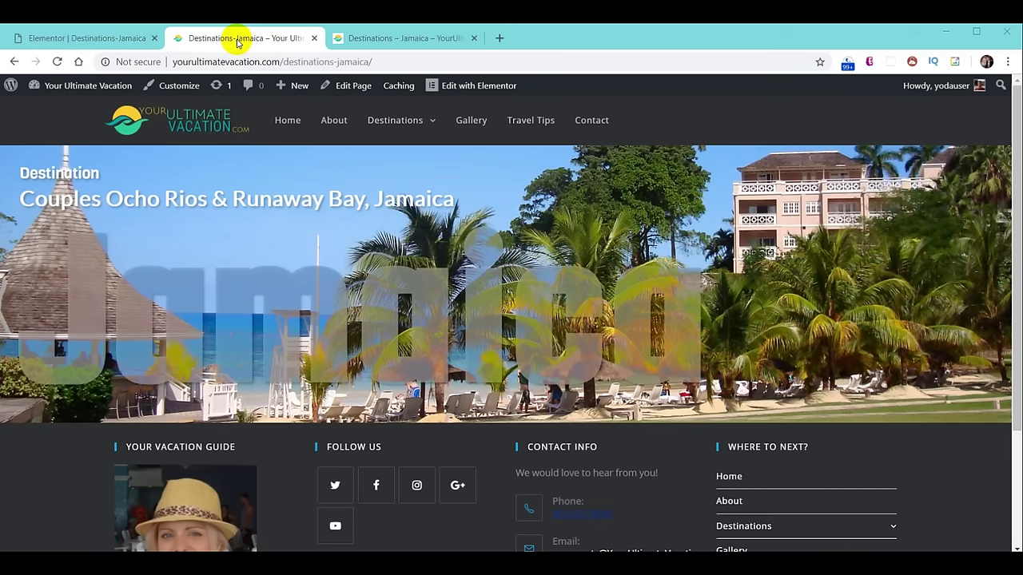
{"action": "left_click", "coordinate": [390, 40]}
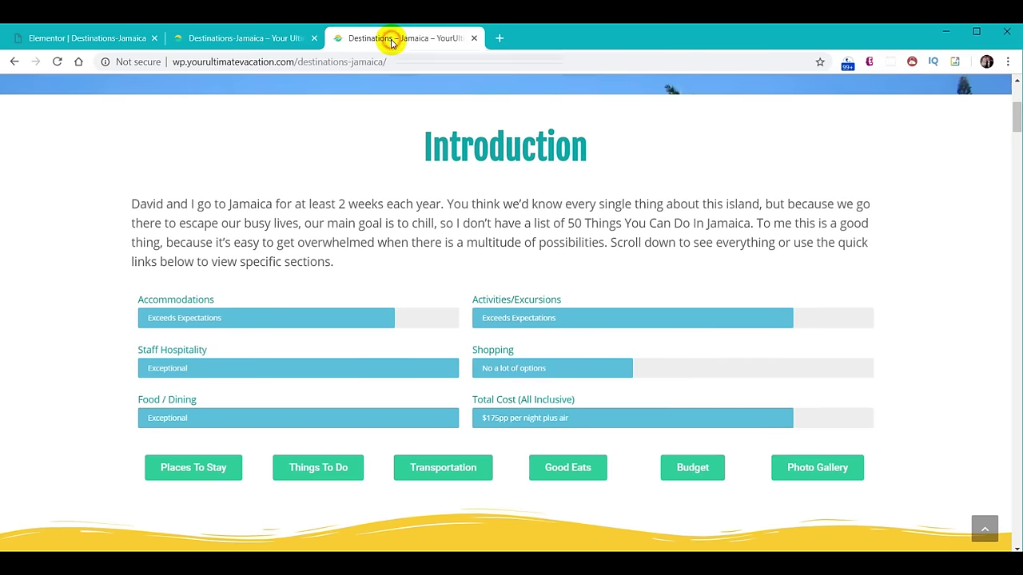
{"action": "scroll", "coordinate": [568, 192], "scroll_direction": "up", "scroll_amount": 3}
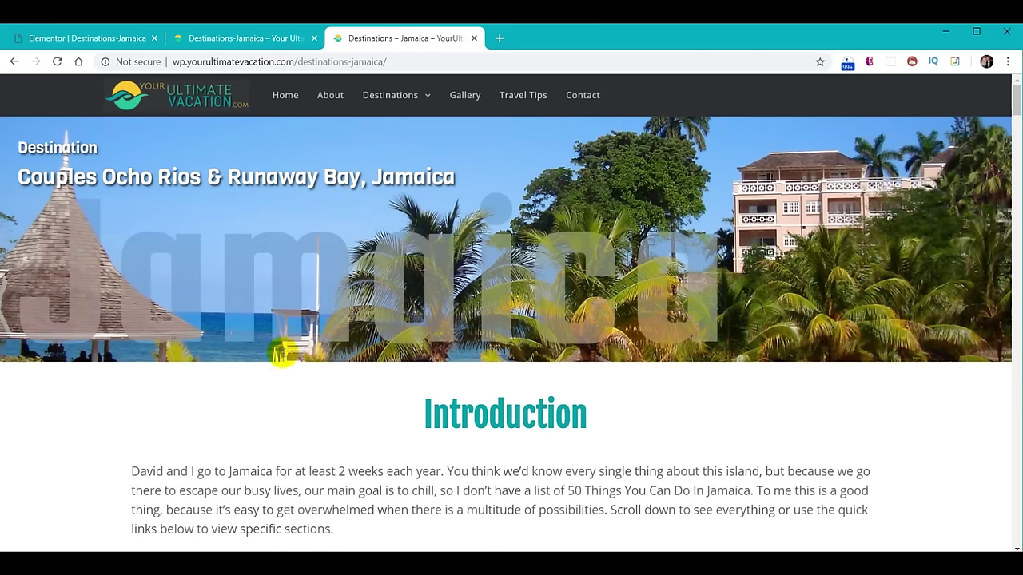
{"action": "scroll", "coordinate": [612, 335], "scroll_direction": "down", "scroll_amount": 3}
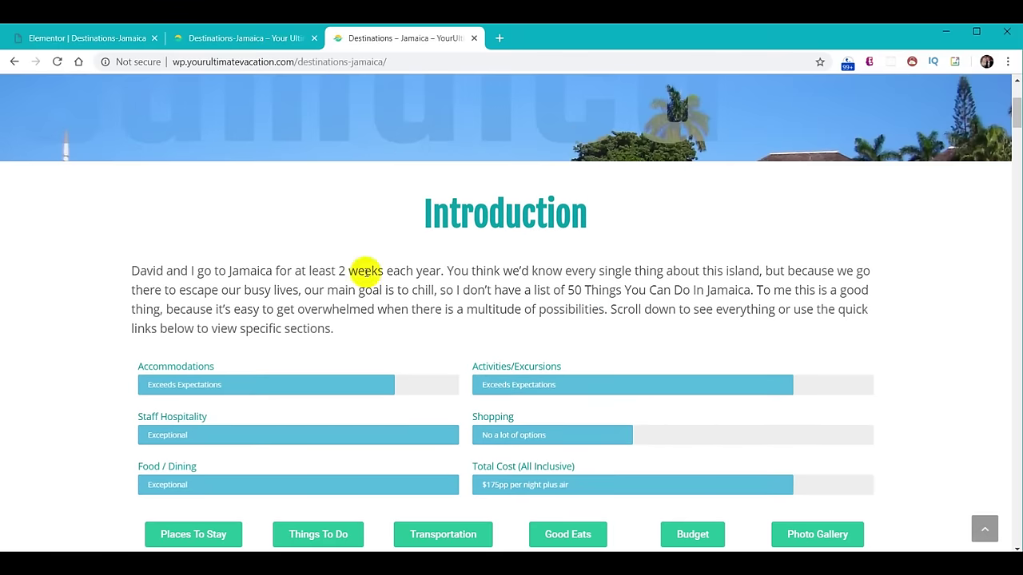
{"action": "scroll", "coordinate": [612, 267], "scroll_direction": "down", "scroll_amount": 2}
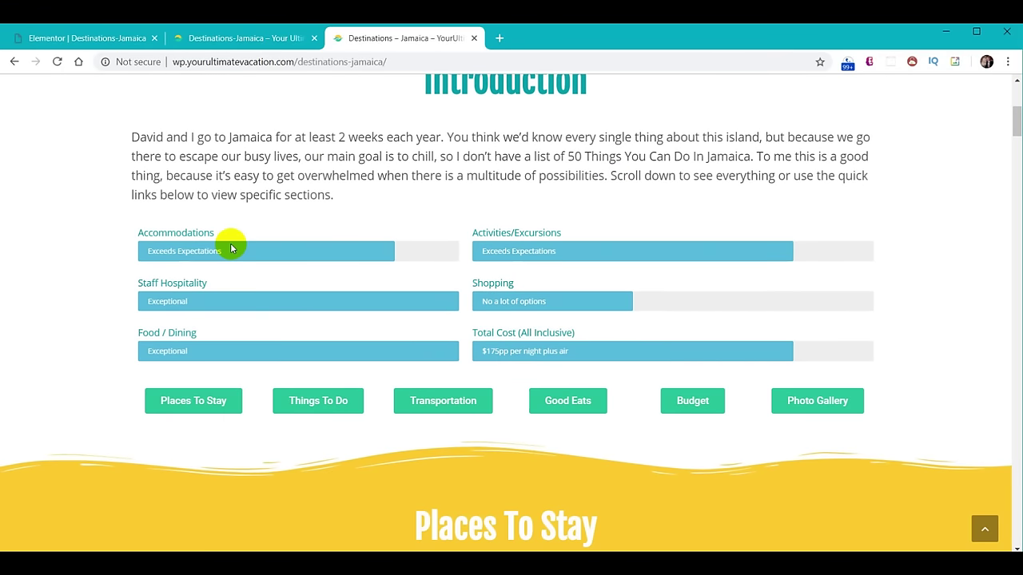
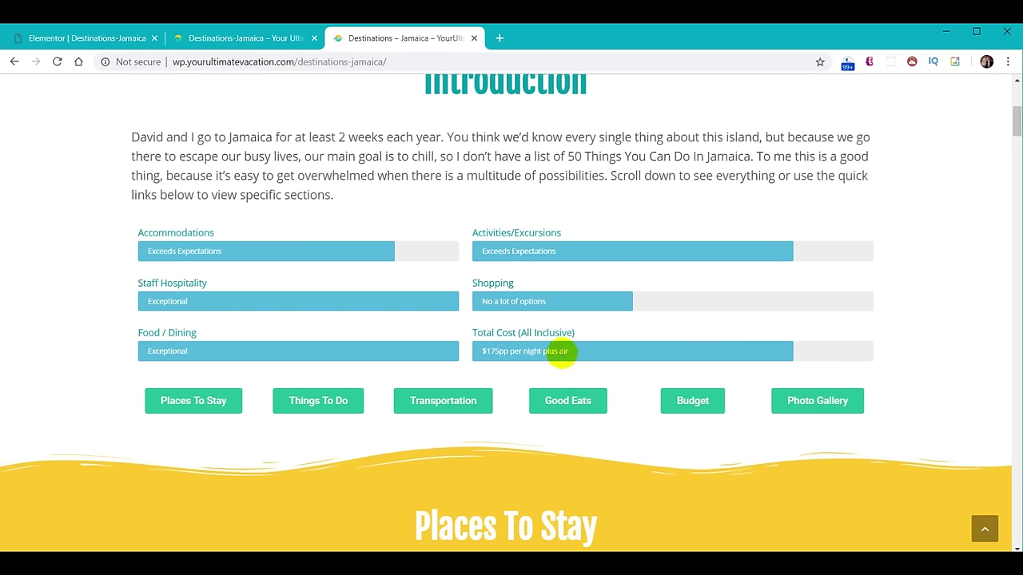
Leave the live Jamaica page and go back to the Elementor Destinations-Jamaica editor tab.
{"action": "scroll", "coordinate": [521, 295], "scroll_direction": "up", "scroll_amount": 1}
{"action": "scroll", "coordinate": [521, 296], "scroll_direction": "up", "scroll_amount": 2}
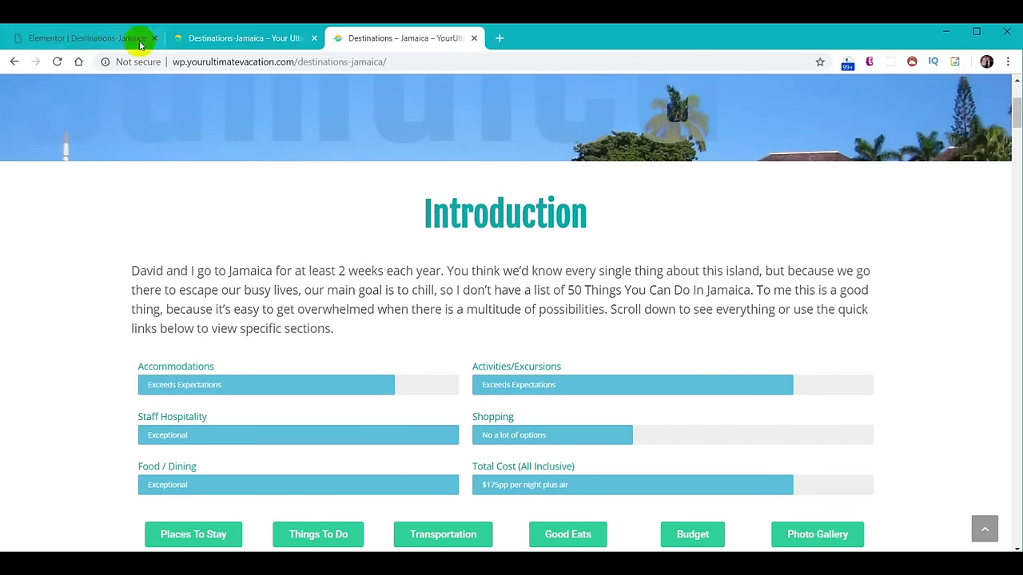
{"action": "left_click", "coordinate": [83, 38]}
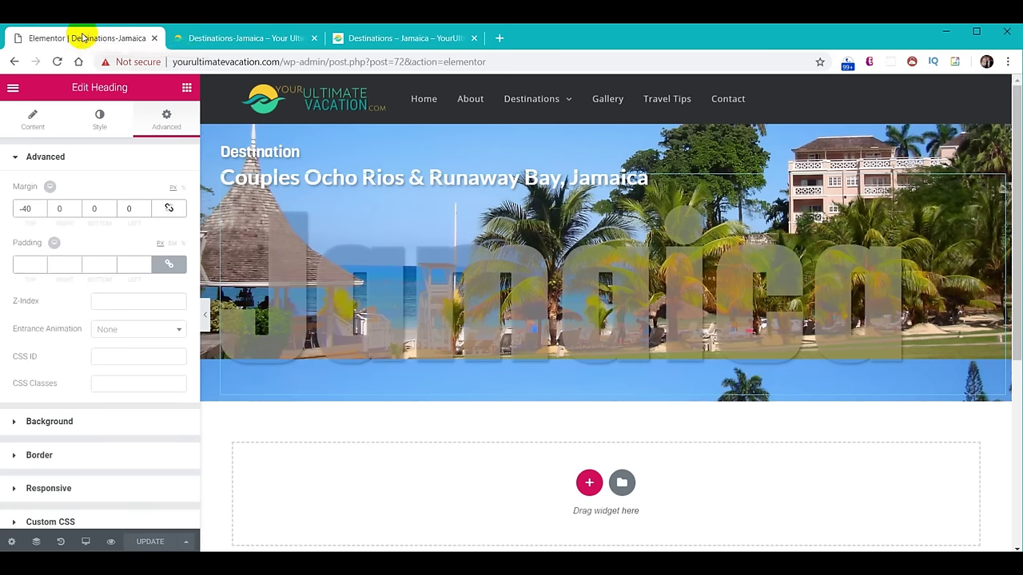
Add a new section below the banner containing a Heading and a Text Editor widget.
{"action": "scroll", "coordinate": [679, 472], "scroll_direction": "down", "scroll_amount": 1}
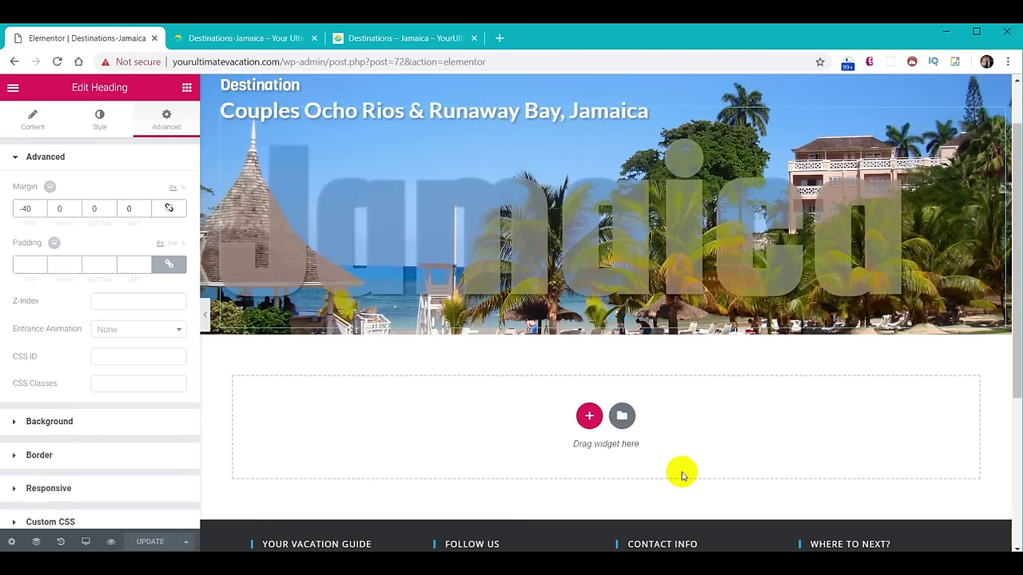
{"action": "left_click", "coordinate": [589, 415]}
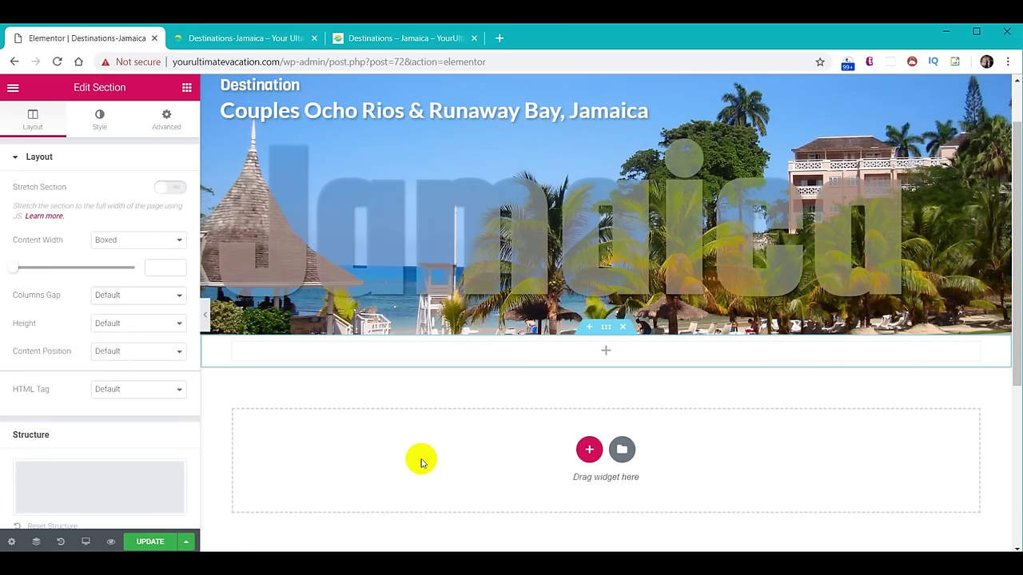
{"action": "left_click", "coordinate": [186, 88]}
{"action": "left_click_drag", "start_coordinate": [160, 228], "coordinate": [599, 358]}
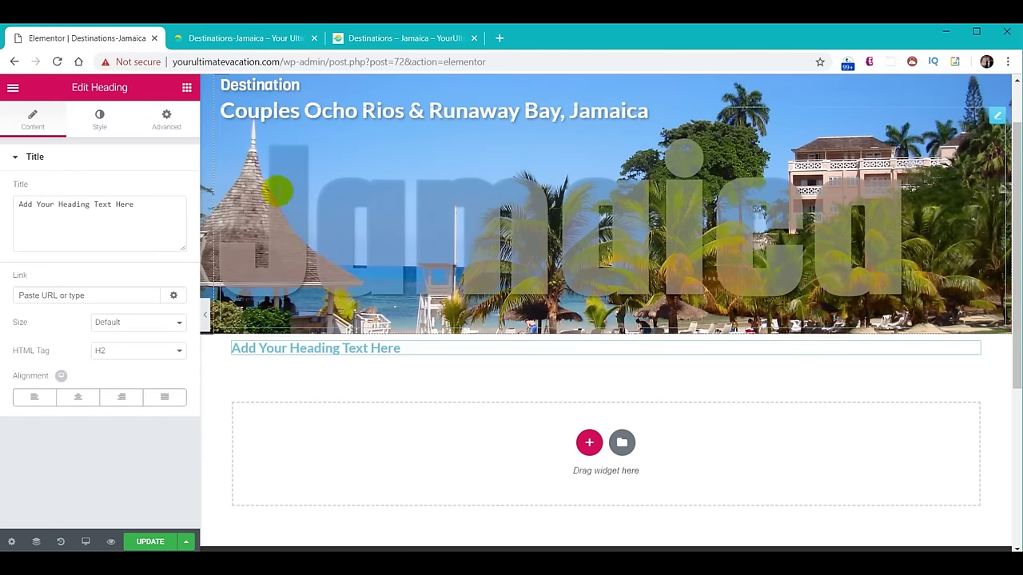
{"action": "left_click", "coordinate": [186, 87]}
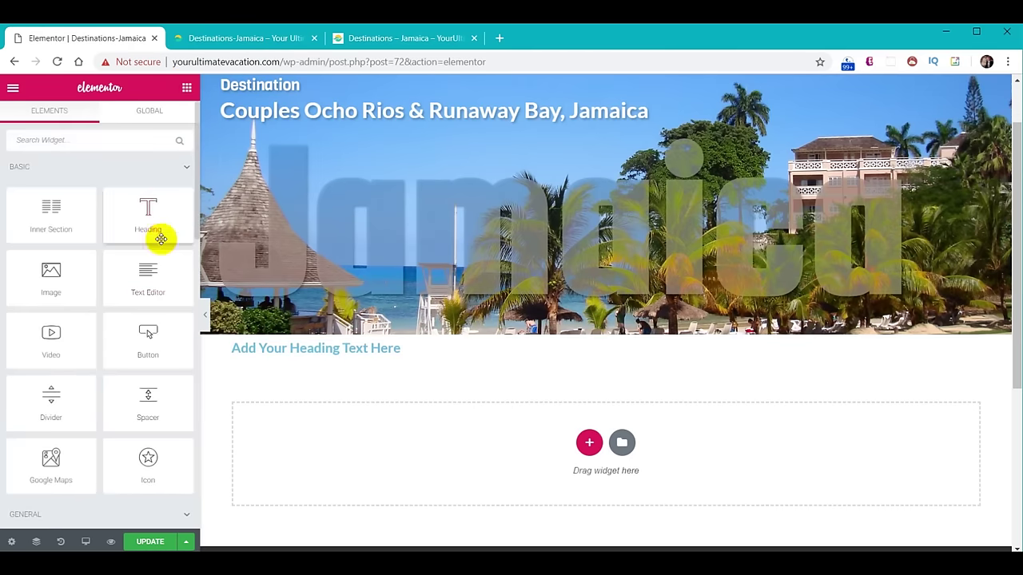
{"action": "left_click_drag", "start_coordinate": [155, 269], "coordinate": [370, 361]}
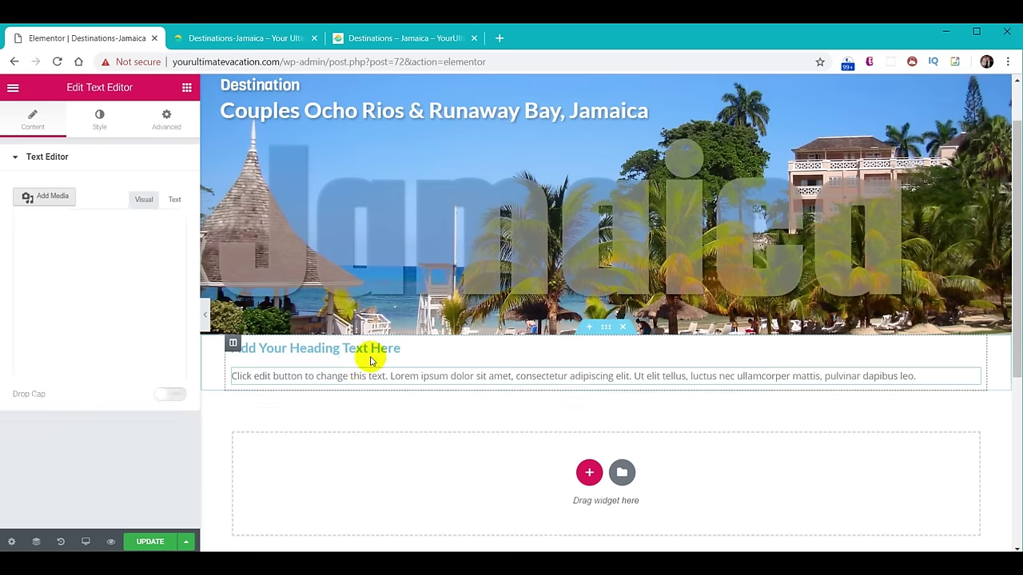
Add a two-column inner section under the text with a Progress Bar in the left column.
{"action": "left_click", "coordinate": [187, 88]}
{"action": "left_click_drag", "start_coordinate": [55, 210], "coordinate": [415, 388]}
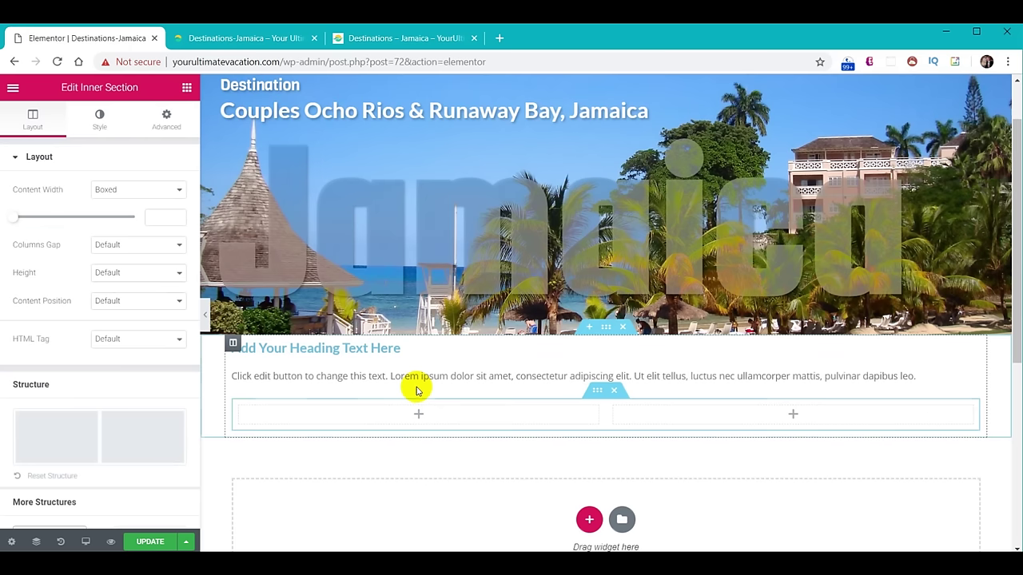
{"action": "left_click", "coordinate": [187, 87]}
{"action": "scroll", "coordinate": [165, 292], "scroll_direction": "down", "scroll_amount": 6}
{"action": "scroll", "coordinate": [174, 310], "scroll_direction": "down", "scroll_amount": 5}
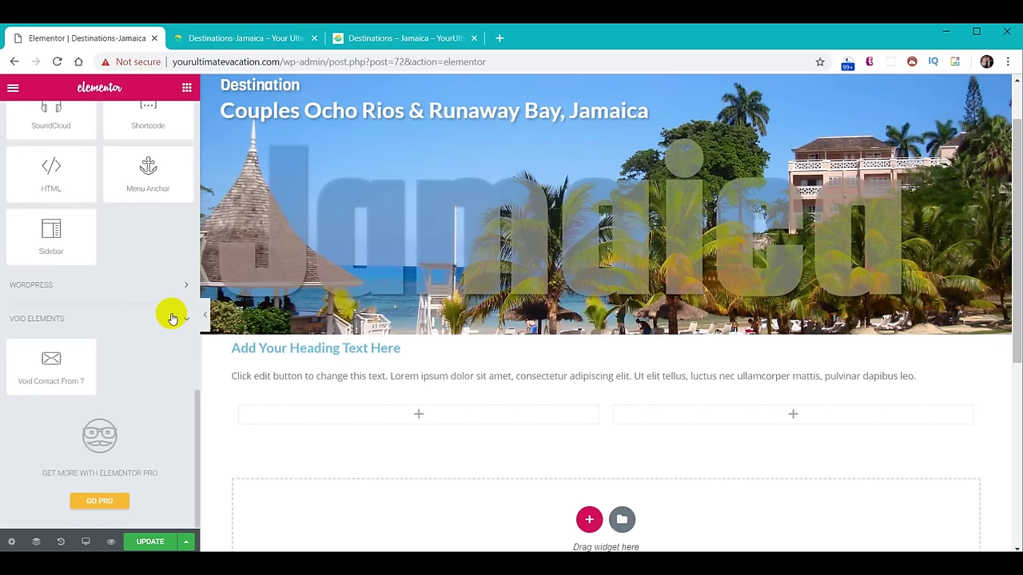
{"action": "scroll", "coordinate": [172, 318], "scroll_direction": "up", "scroll_amount": 5}
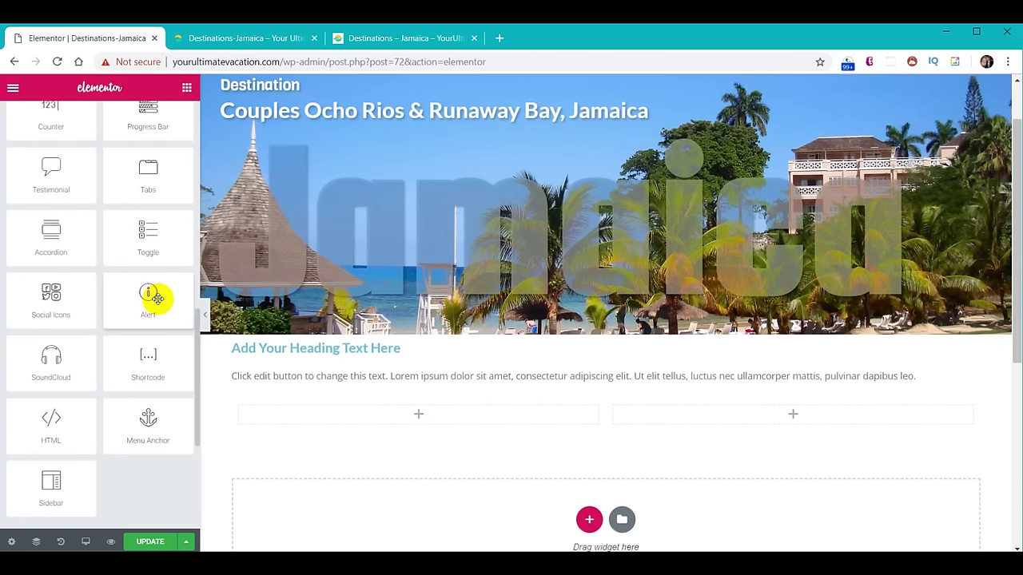
{"action": "scroll", "coordinate": [158, 297], "scroll_direction": "up", "scroll_amount": 2}
{"action": "left_click_drag", "start_coordinate": [148, 275], "coordinate": [403, 415]}
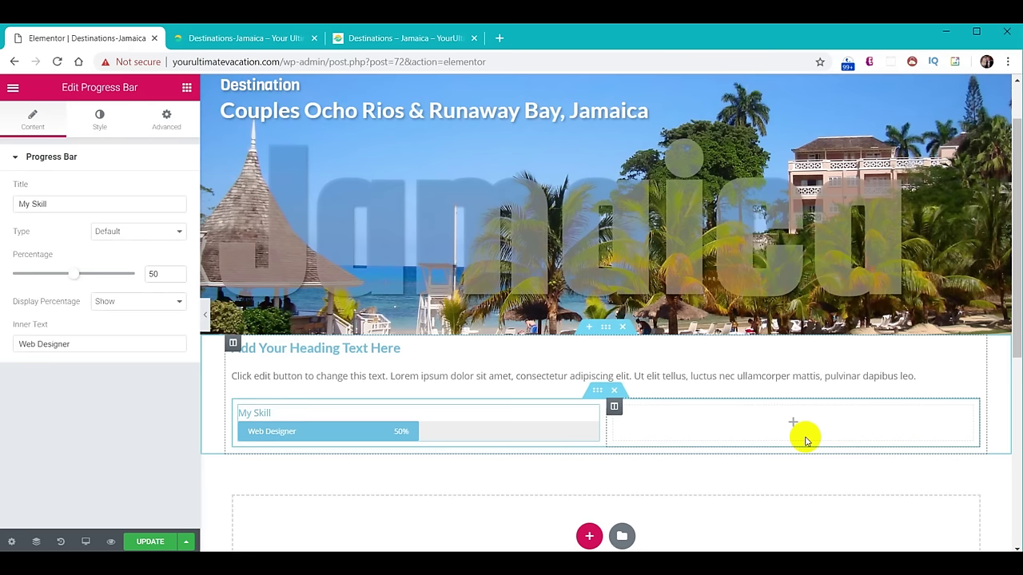
{"action": "left_click", "coordinate": [295, 349]}
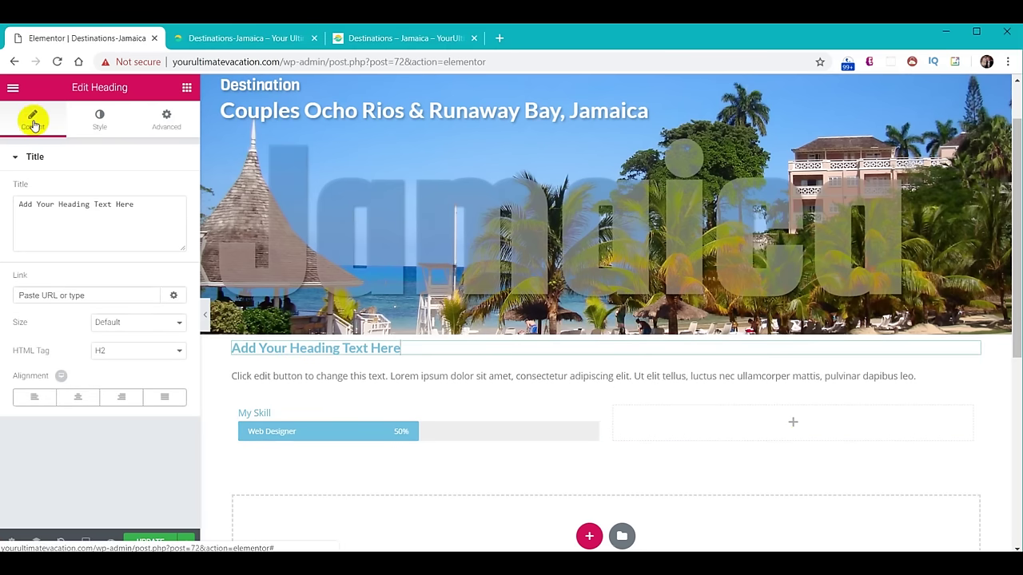
Centre the heading, retitle it 'Introduction', and colour it teal #01abaa.
{"action": "left_click", "coordinate": [77, 397]}
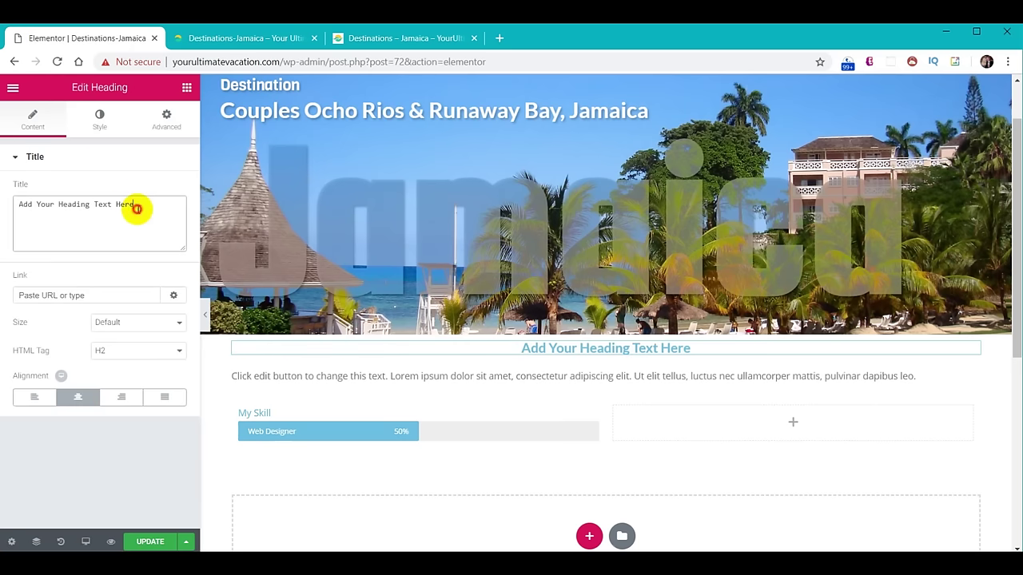
{"action": "left_click_drag", "start_coordinate": [135, 206], "coordinate": [2, 201]}
{"action": "type", "text": "Introduction"}
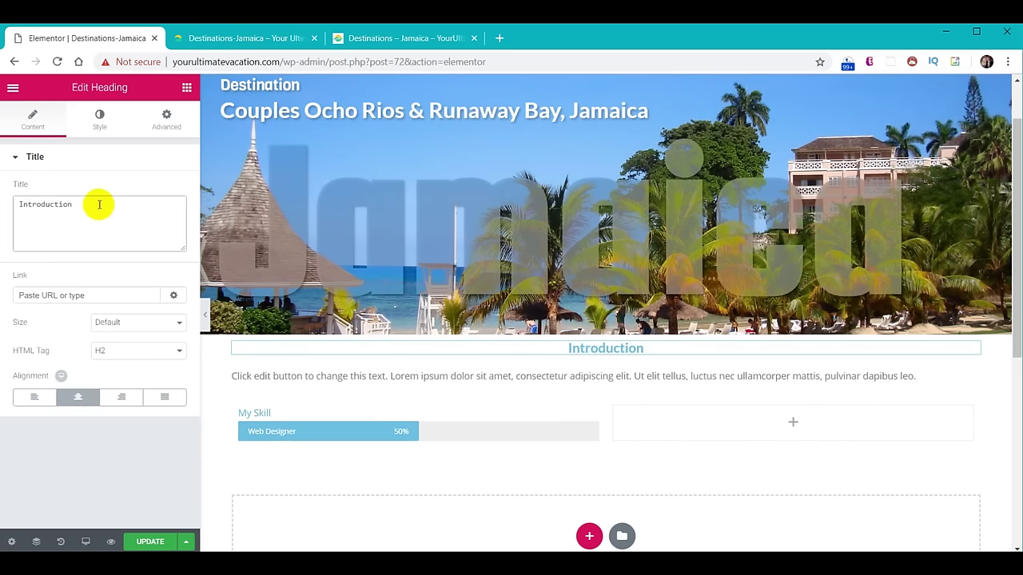
{"action": "left_click", "coordinate": [100, 122]}
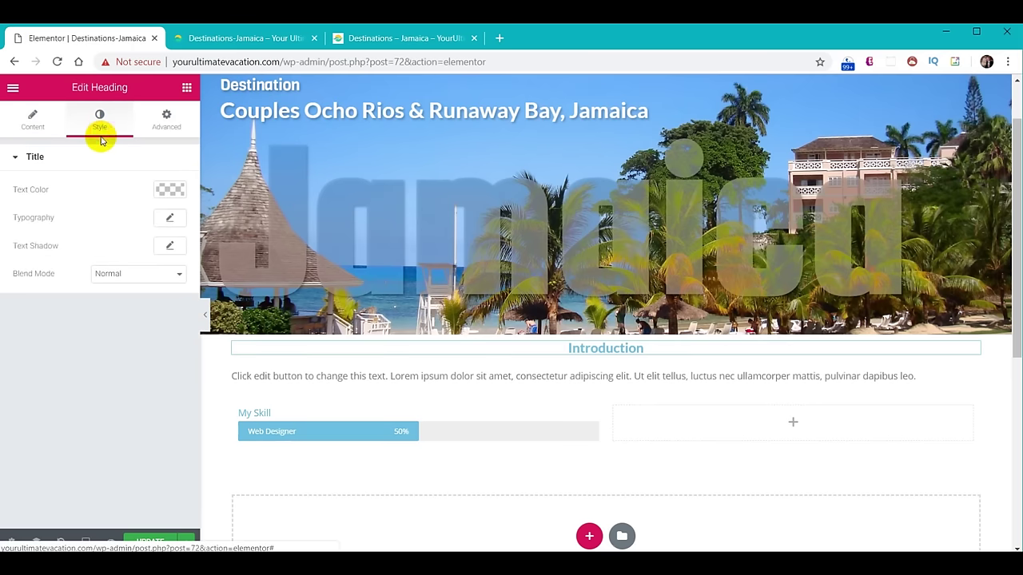
{"action": "left_click", "coordinate": [173, 191]}
{"action": "left_click", "coordinate": [80, 191]}
{"action": "type", "text": "#01abaa"}
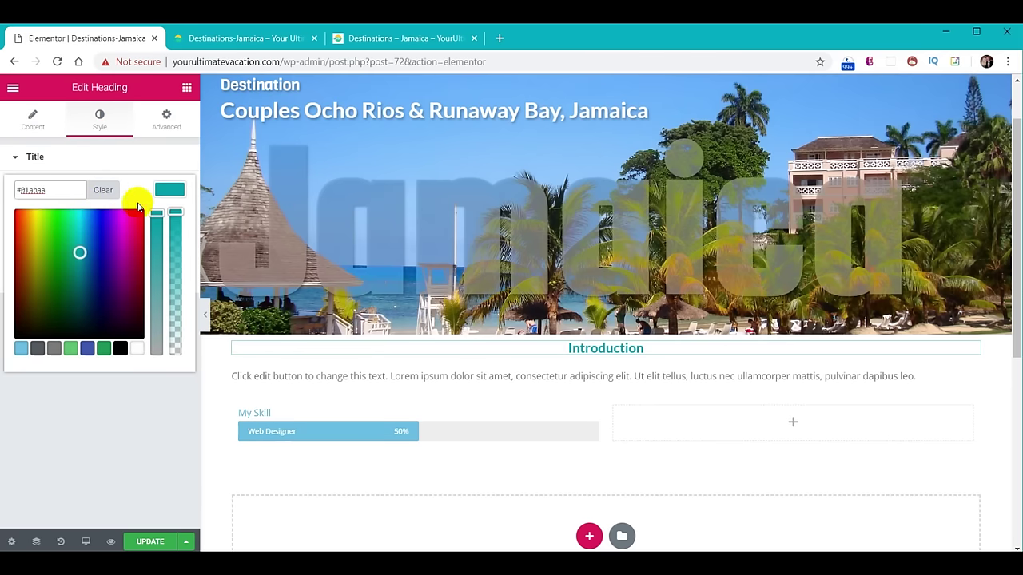
{"action": "left_click", "coordinate": [175, 194]}
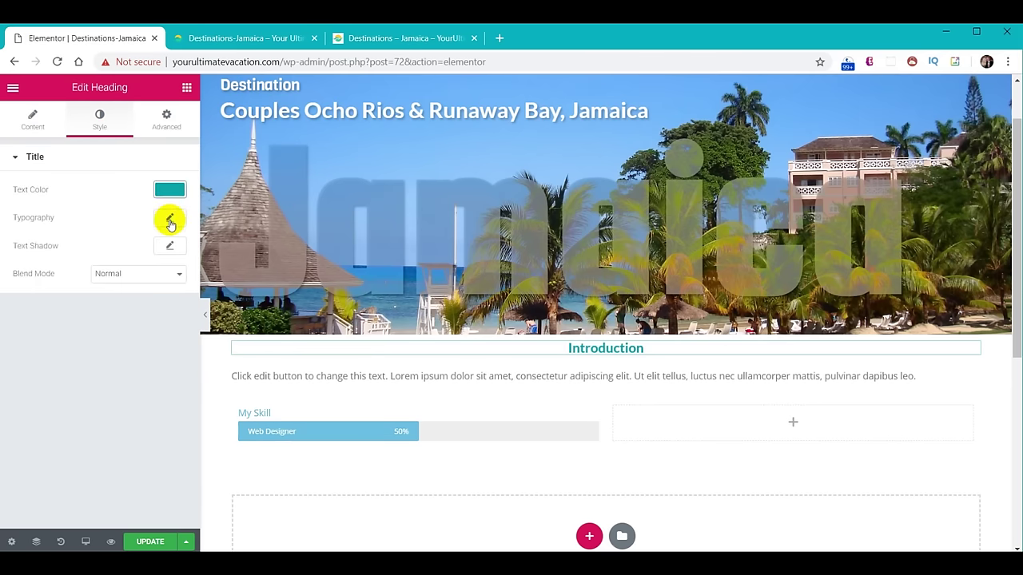
Set the heading typography to Fjalla One at size 50.
{"action": "left_click", "coordinate": [169, 220]}
{"action": "left_click", "coordinate": [128, 256]}
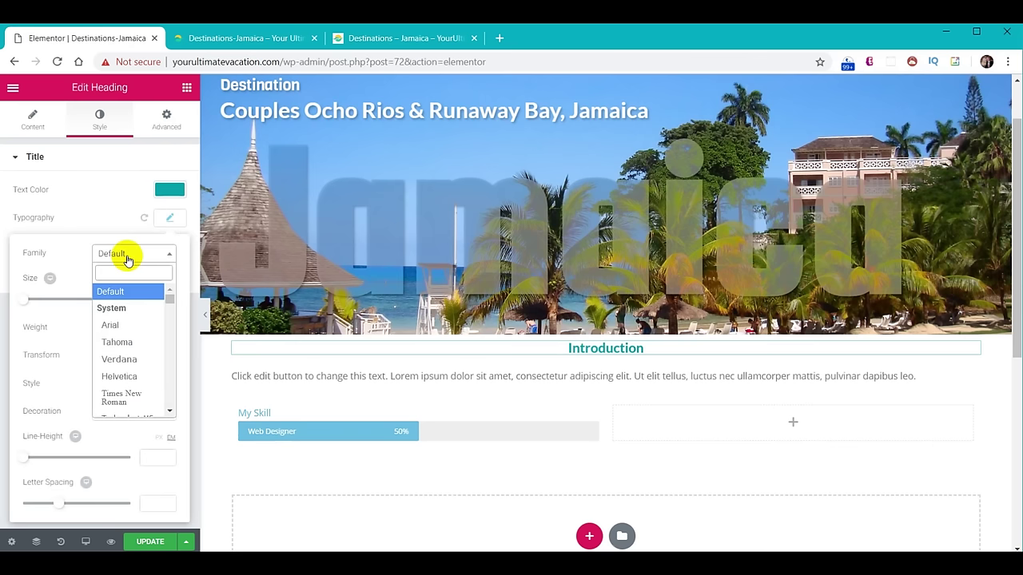
{"action": "type", "text": "fj"}
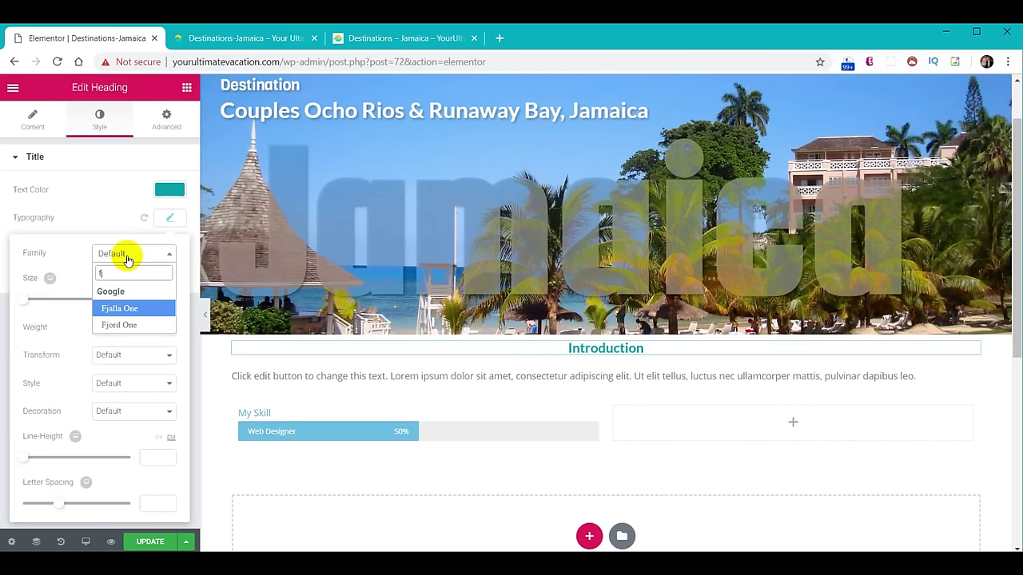
{"action": "left_click", "coordinate": [131, 313]}
{"action": "left_click", "coordinate": [150, 299]}
{"action": "type", "text": "50"}
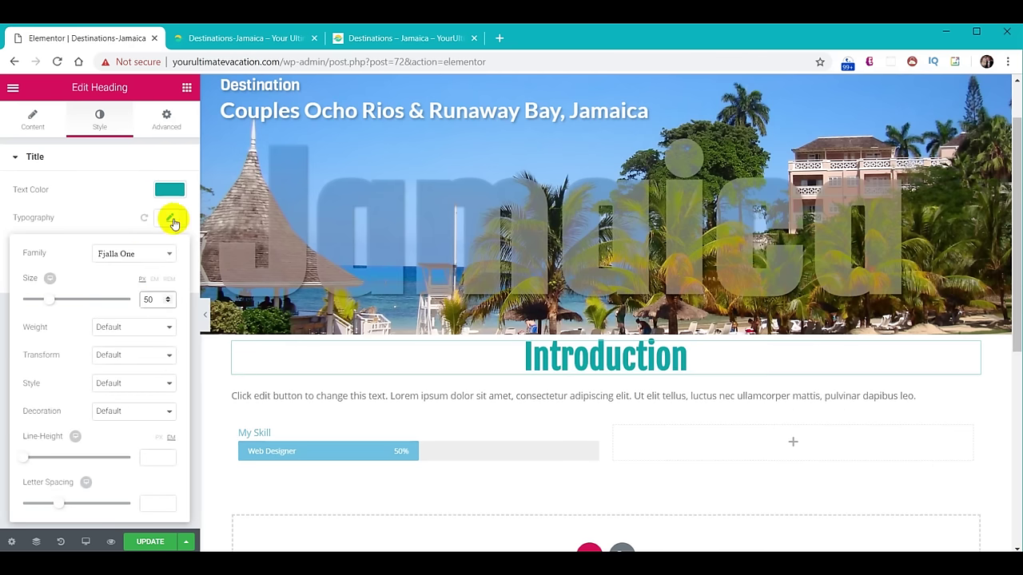
{"action": "left_click", "coordinate": [173, 222]}
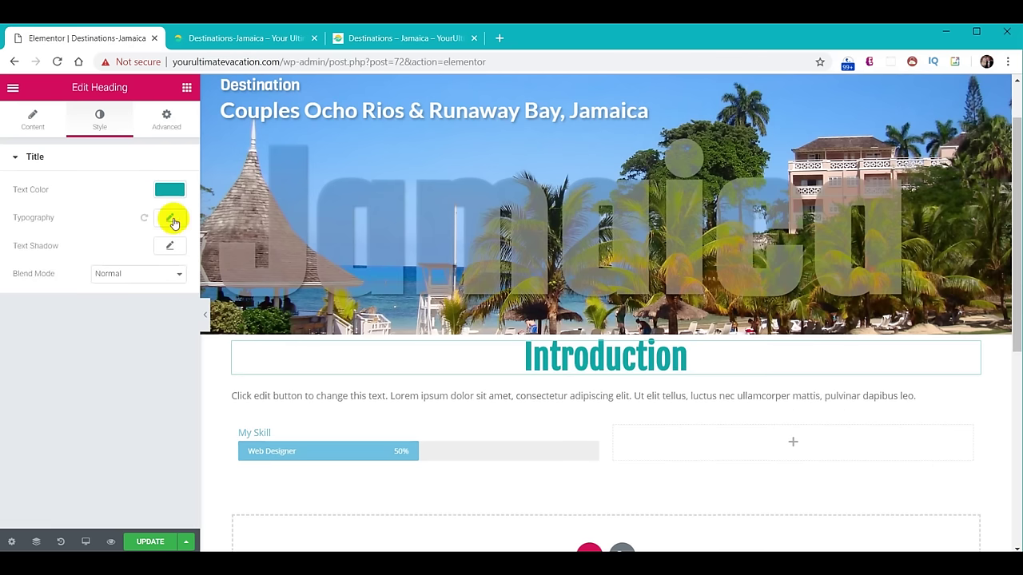
Replace the text block's placeholder with the Jamaica introduction paragraph.
{"action": "left_click", "coordinate": [437, 401]}
{"action": "triple_click", "coordinate": [157, 335]}
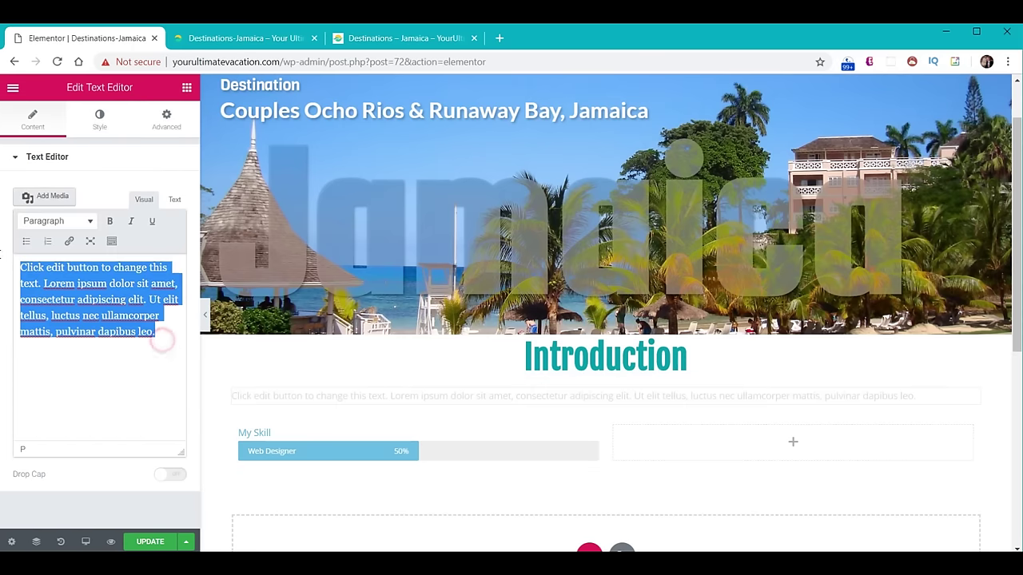
{"action": "type", "text": "David and I go to Jamaica for at least 2 weeks each year. You think we'd know every single thing about this island, but because we go there to escape our busy lives, our main goal is to chill, so I don't have a list of 50 Things You Can Do In Jamaica. To me this is a good thing, because it's easy to get overwhelmed when there is a multitude of possibilities. Scroll down to see everything or use the quick links below to view specific sections."}
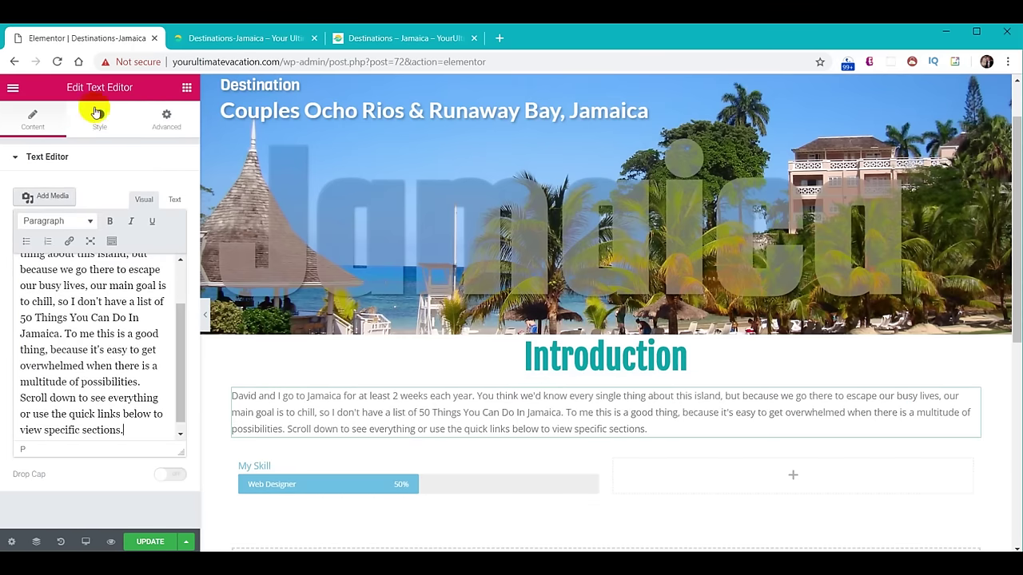
Set the paragraph's text colour to black in the Style settings.
{"action": "left_click", "coordinate": [101, 118]}
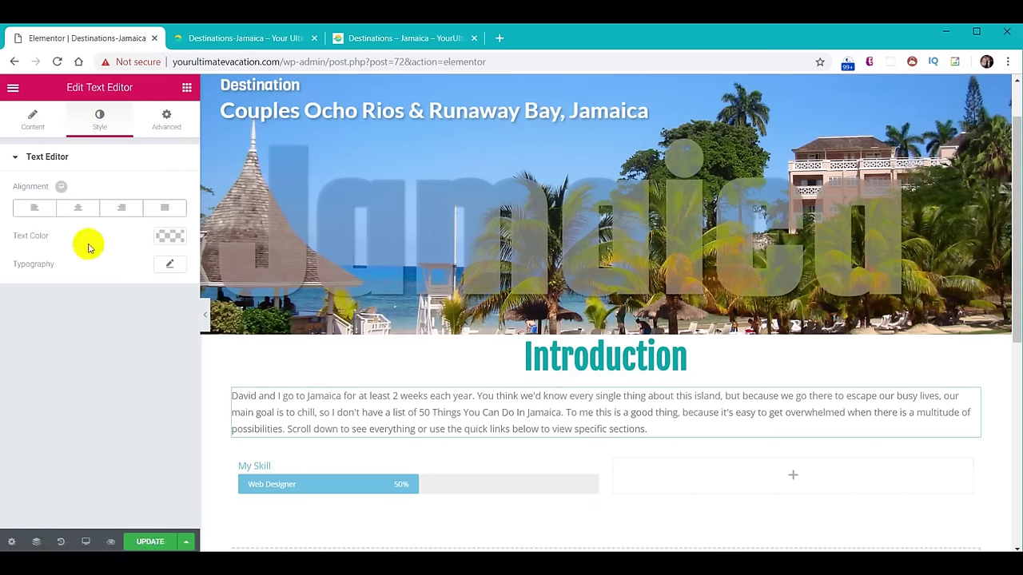
{"action": "left_click", "coordinate": [170, 266]}
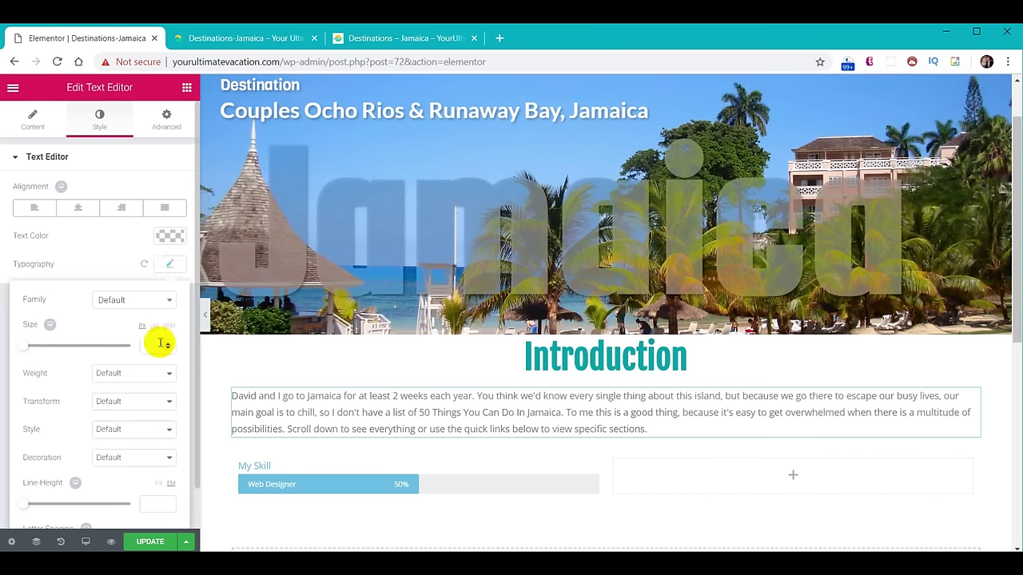
{"action": "scroll", "coordinate": [156, 345], "scroll_direction": "up", "scroll_amount": 4}
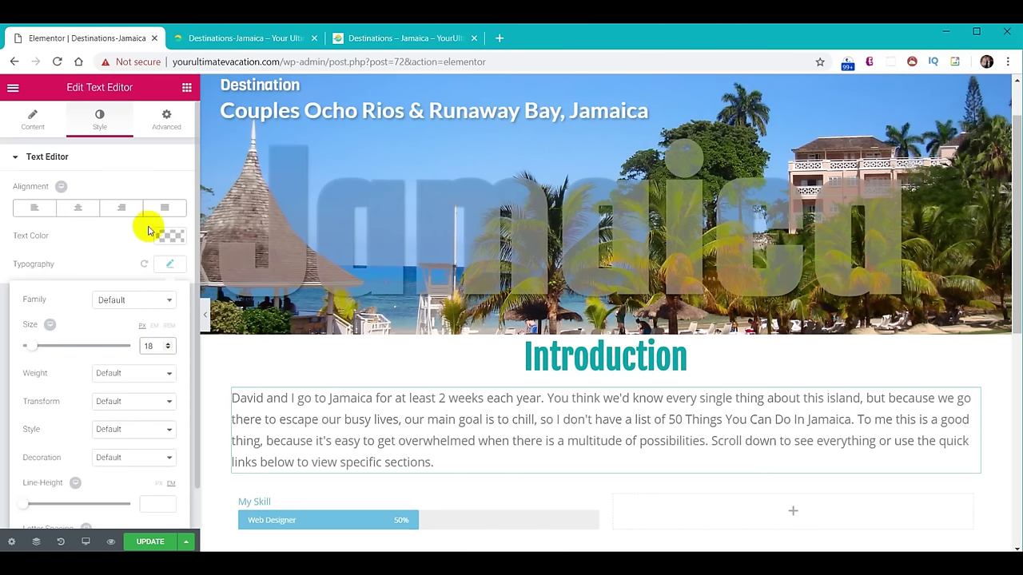
{"action": "left_click", "coordinate": [170, 237]}
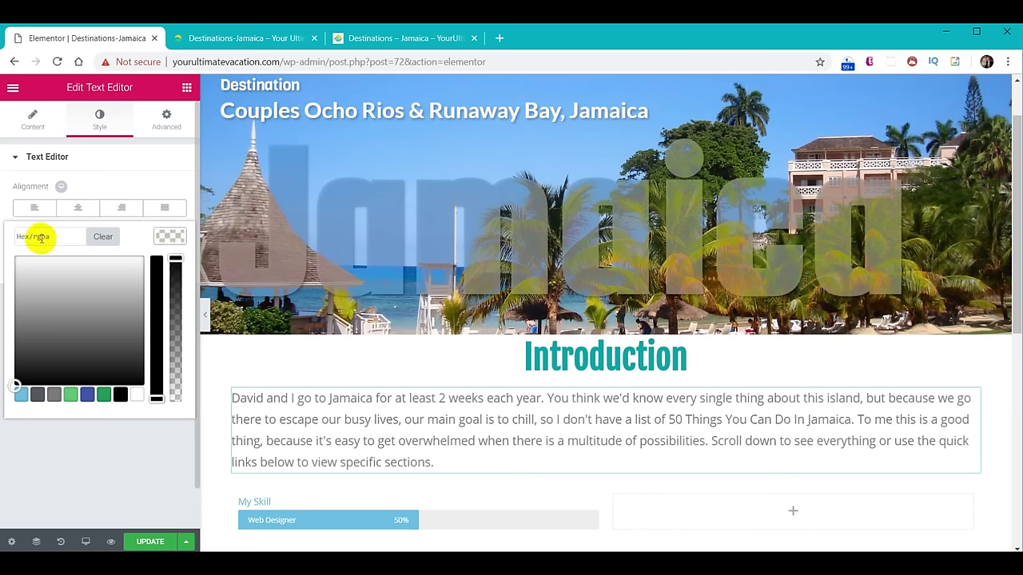
{"action": "left_click", "coordinate": [120, 394]}
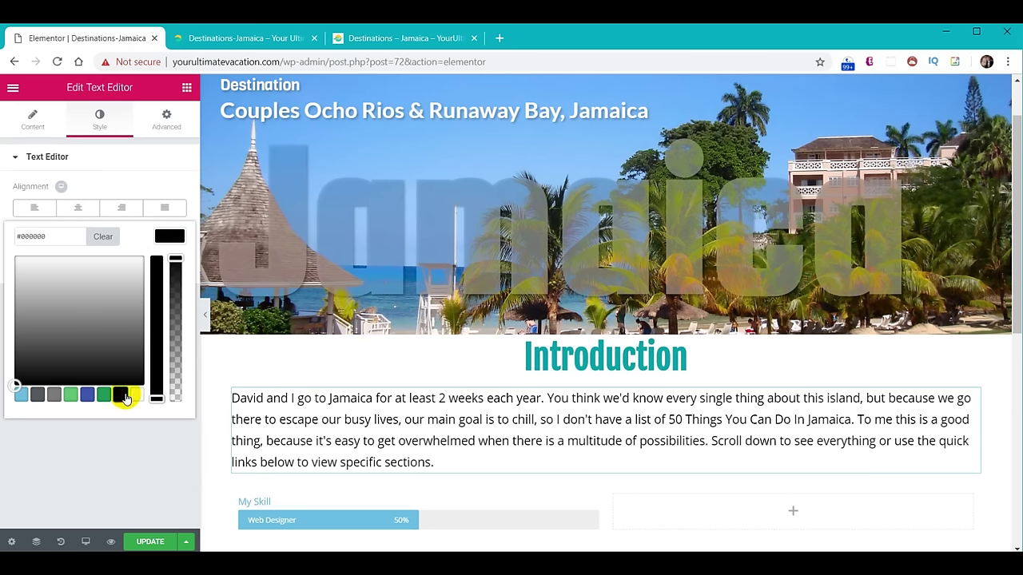
{"action": "scroll", "coordinate": [662, 292], "scroll_direction": "down", "scroll_amount": 2}
{"action": "scroll", "coordinate": [662, 292], "scroll_direction": "down", "scroll_amount": 2}
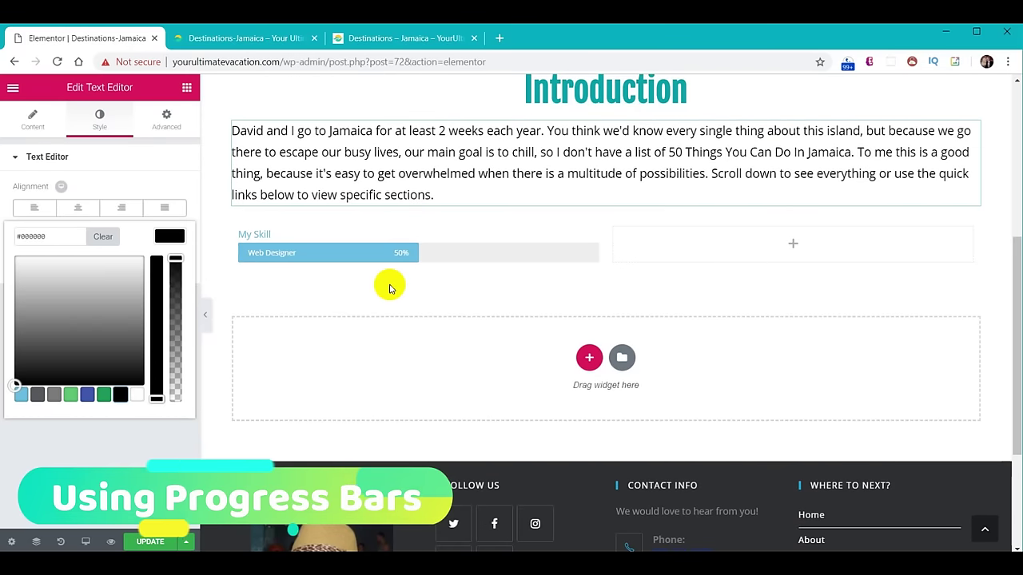
Retitle the progress bar 'Accommodations' at 80% with inner text 'Exceeds Expectations'.
{"action": "left_click", "coordinate": [284, 236]}
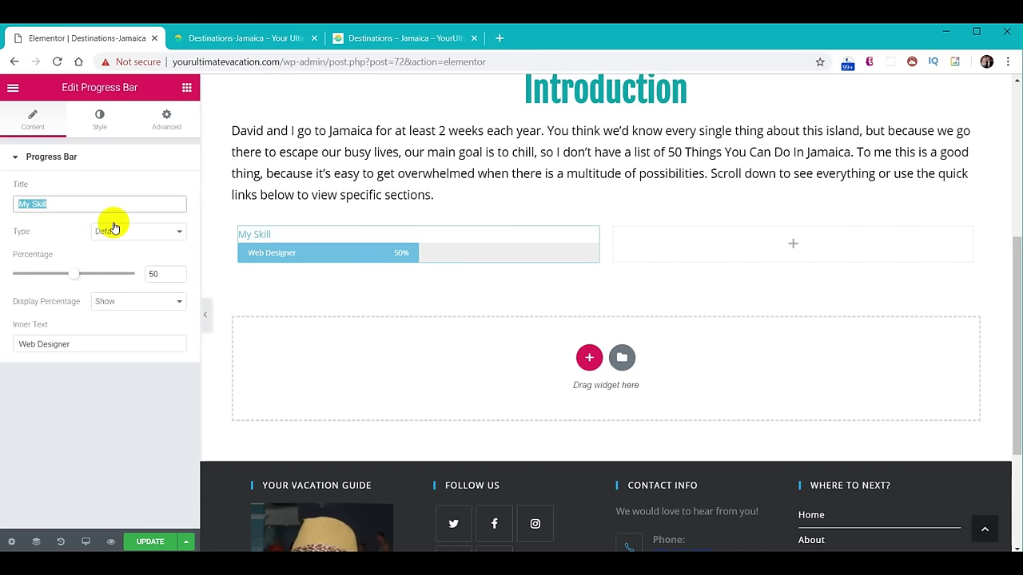
{"action": "type", "text": "Accommodations"}
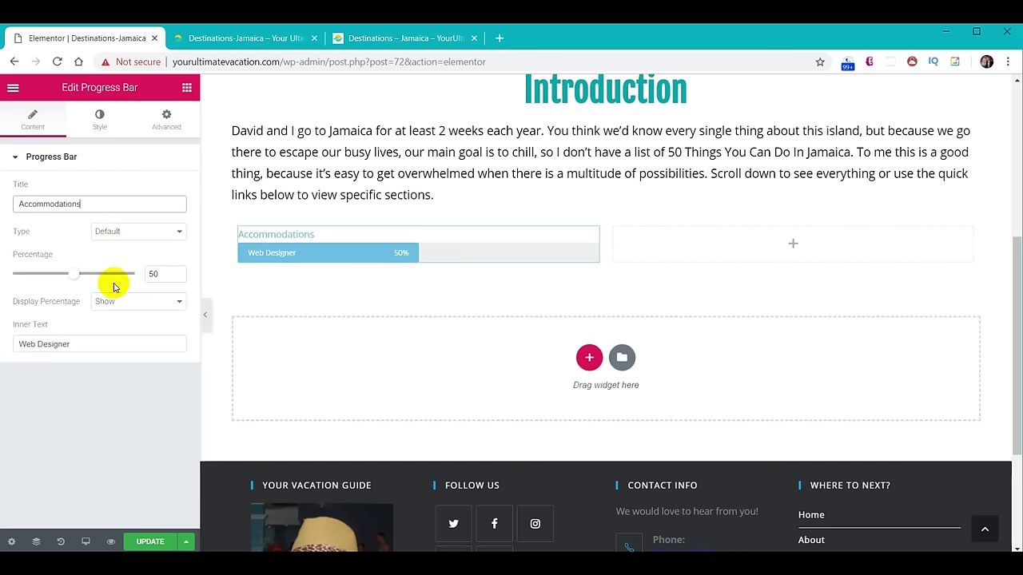
{"action": "left_click", "coordinate": [124, 190]}
{"action": "left_click_drag", "start_coordinate": [160, 275], "coordinate": [126, 273]}
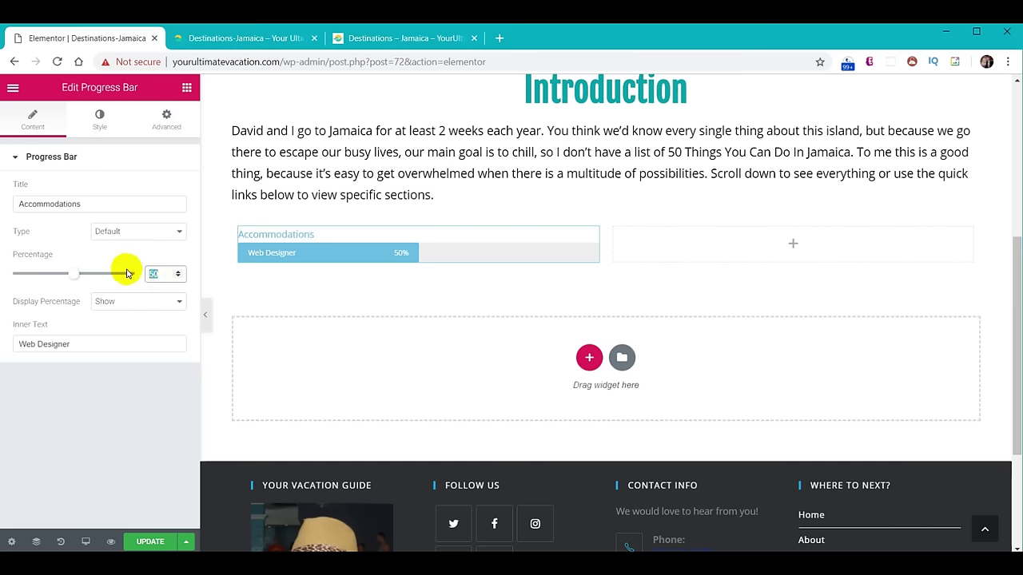
{"action": "type", "text": "80"}
{"action": "left_click_drag", "start_coordinate": [73, 342], "coordinate": [3, 334]}
{"action": "type", "text": "Exceeds Expectations"}
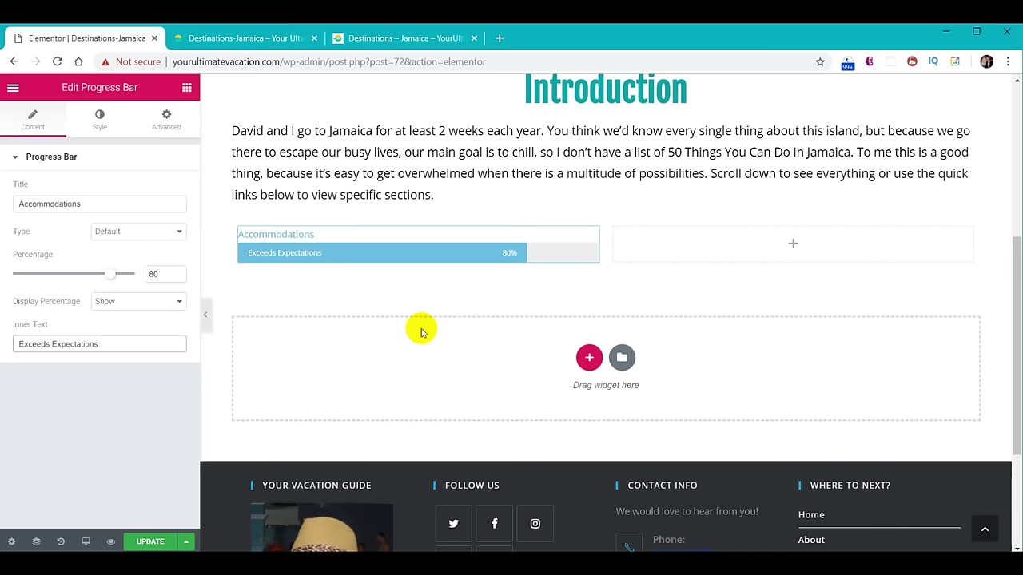
{"action": "scroll", "coordinate": [480, 343], "scroll_direction": "up", "scroll_amount": 2}
Duplicate the Accommodations progress bar three times in the left column.
{"action": "right_click", "coordinate": [586, 368]}
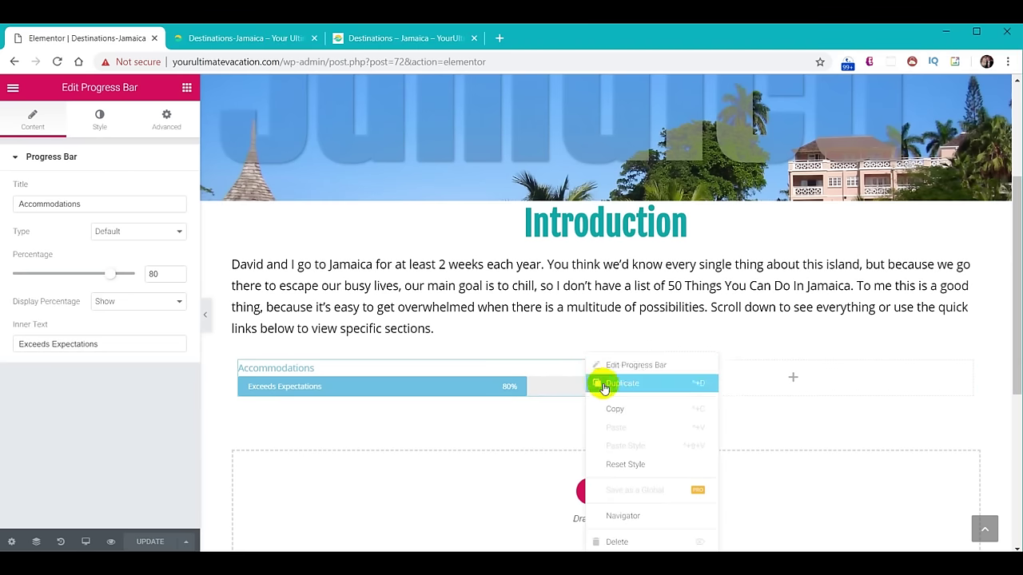
{"action": "left_click", "coordinate": [603, 383]}
{"action": "right_click", "coordinate": [593, 366]}
{"action": "left_click", "coordinate": [611, 384]}
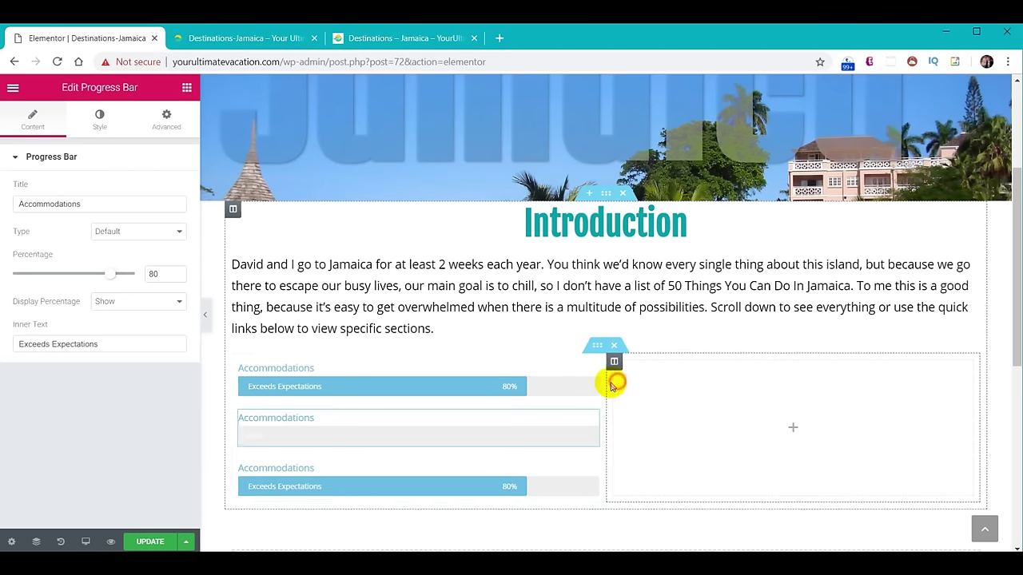
{"action": "right_click", "coordinate": [592, 366]}
{"action": "left_click", "coordinate": [616, 385]}
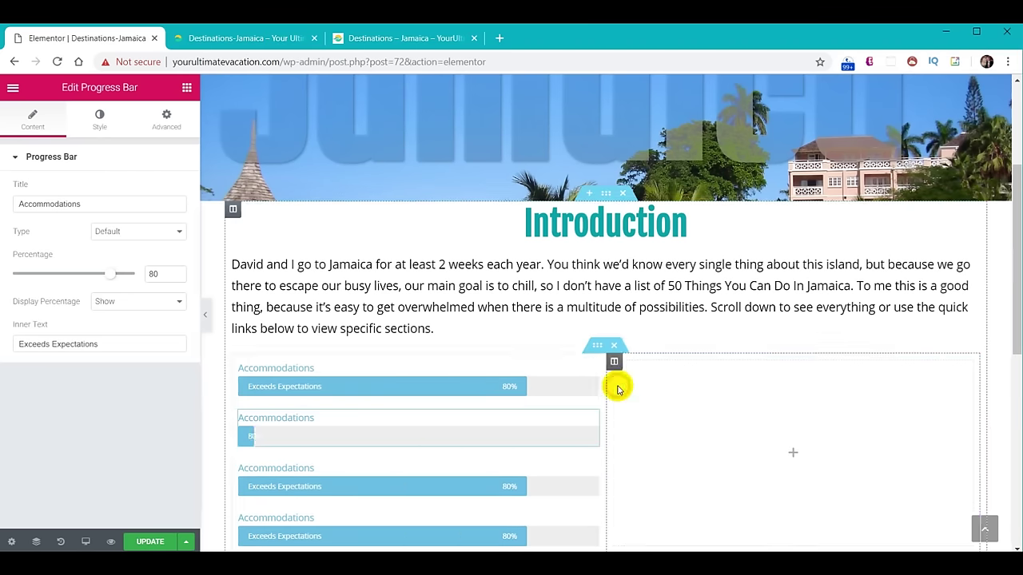
Move one copy into the right column and duplicate it twice there.
{"action": "left_click_drag", "start_coordinate": [591, 365], "coordinate": [773, 377]}
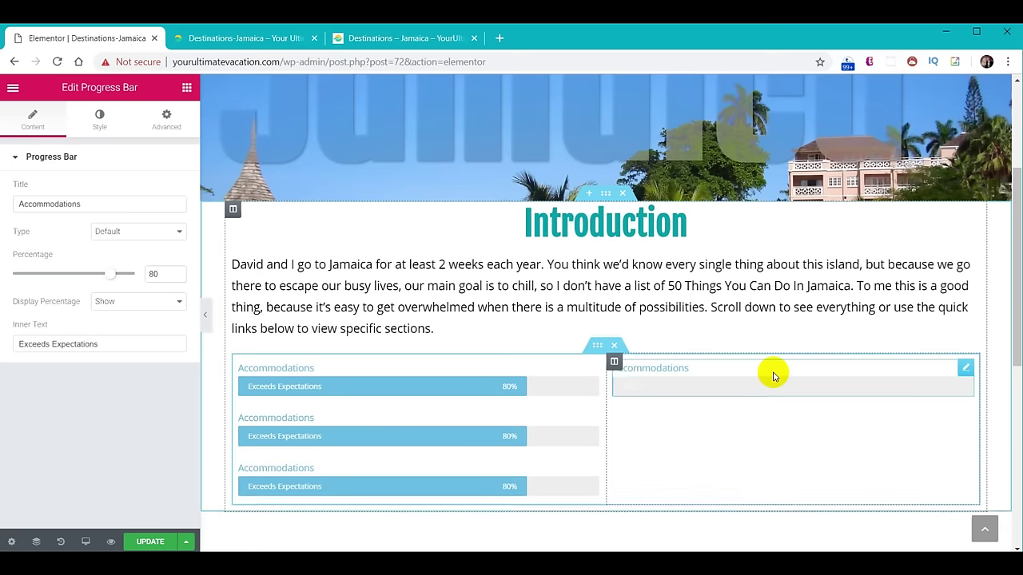
{"action": "right_click", "coordinate": [964, 369]}
{"action": "left_click", "coordinate": [959, 385]}
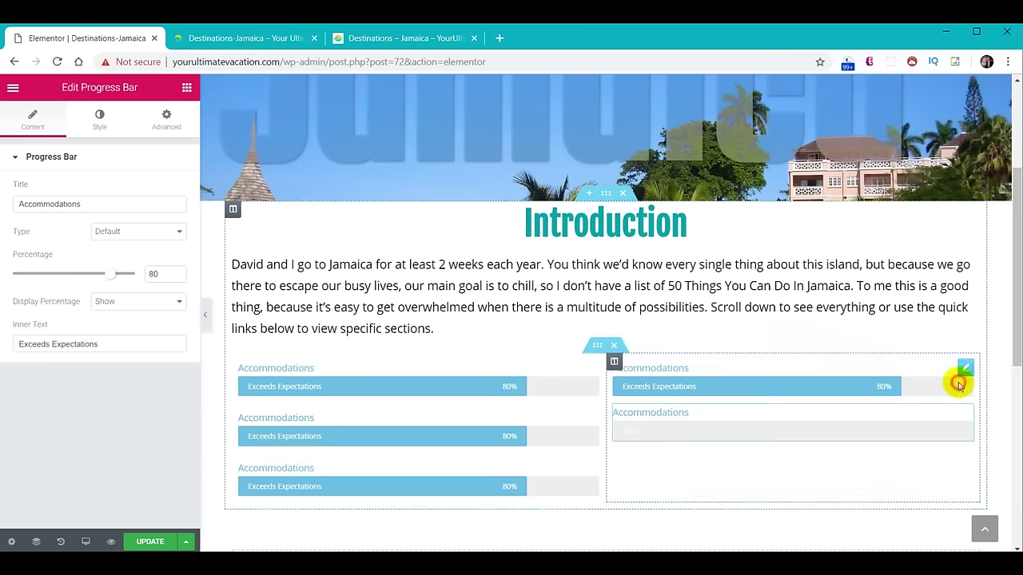
{"action": "right_click", "coordinate": [963, 370]}
{"action": "left_click", "coordinate": [964, 385]}
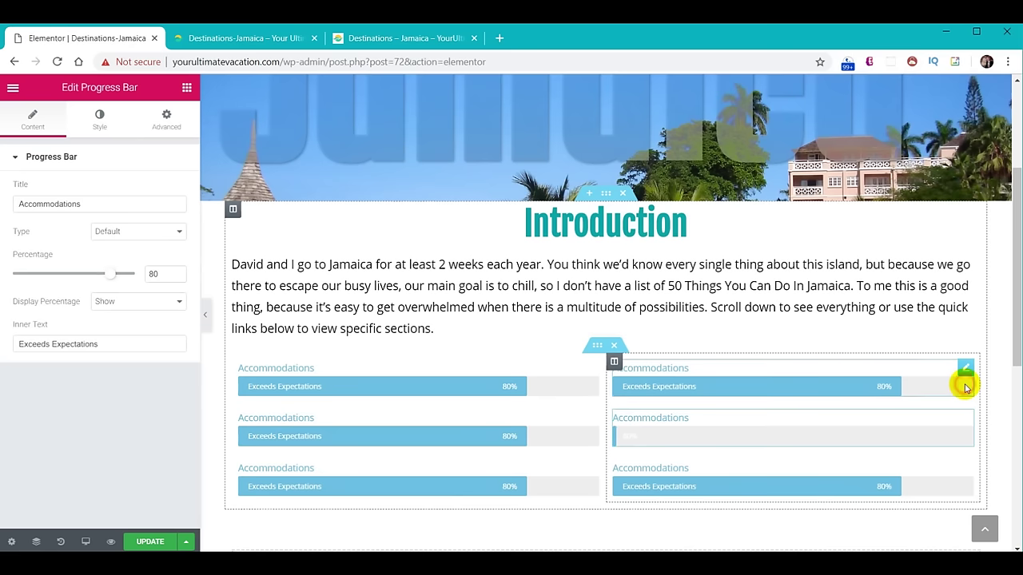
Unlink the Introduction heading's padding and give it top padding in Advanced settings.
{"action": "left_click", "coordinate": [563, 224]}
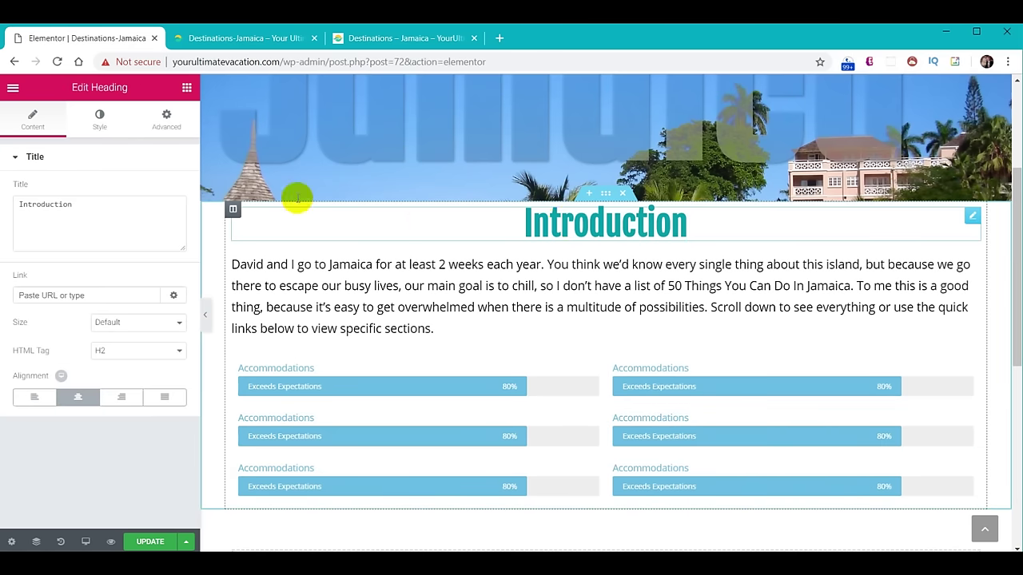
{"action": "left_click", "coordinate": [166, 120]}
{"action": "left_click", "coordinate": [168, 264]}
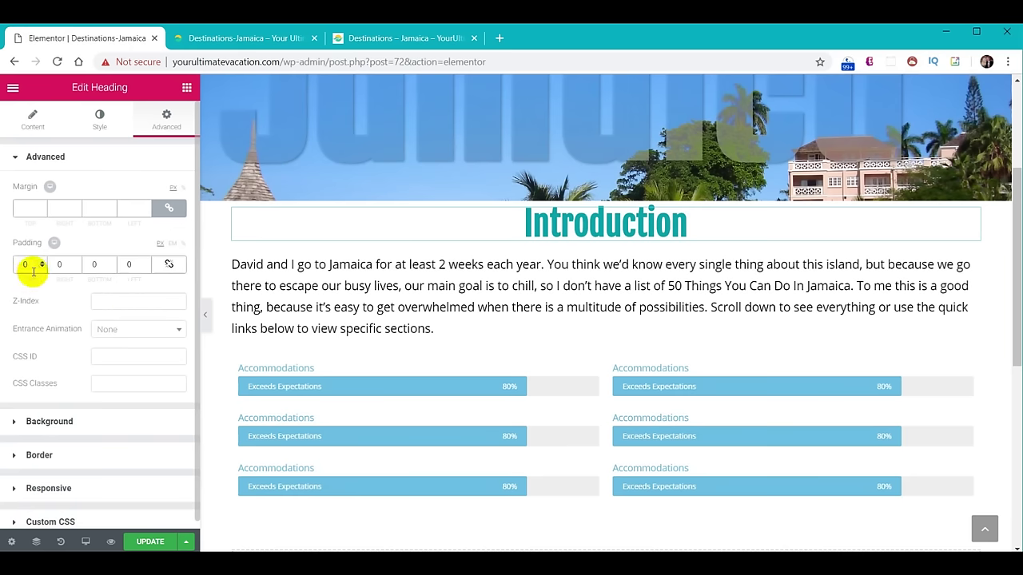
{"action": "type", "text": "10"}
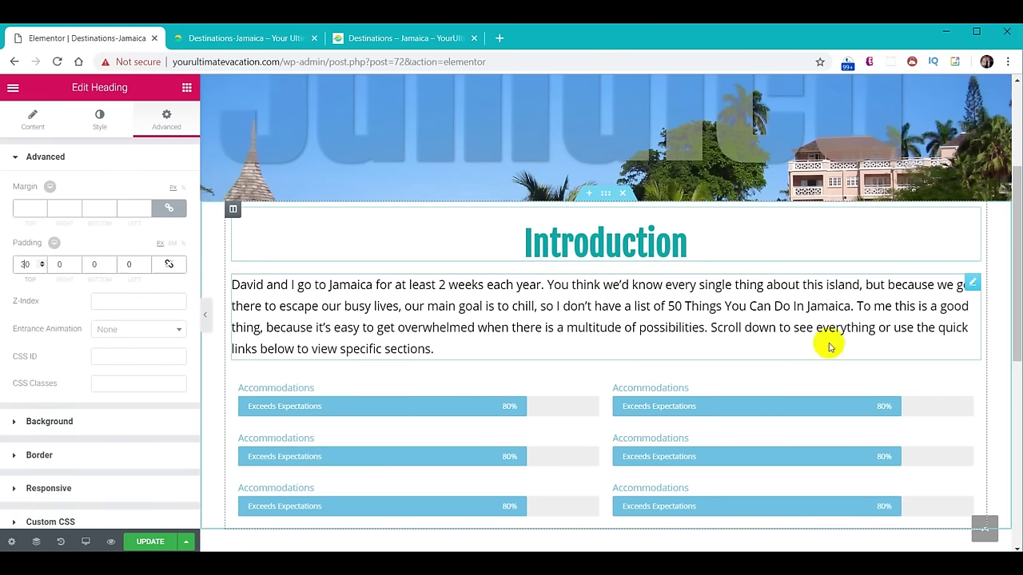
Preview the retitled rating bars on the live Jamaica page, then return to the editor.
{"action": "scroll", "coordinate": [804, 315], "scroll_direction": "down", "scroll_amount": 1}
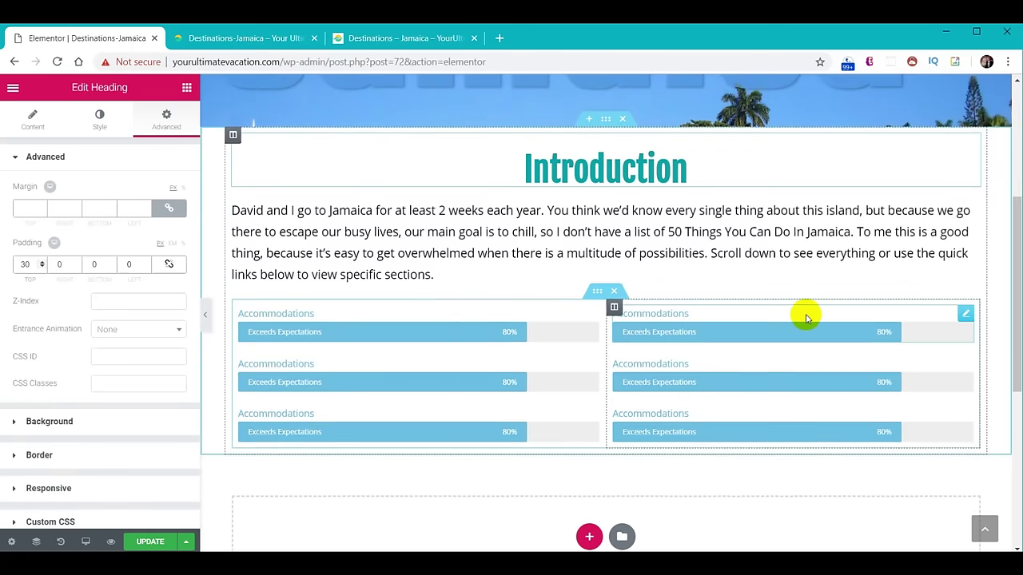
{"action": "scroll", "coordinate": [805, 319], "scroll_direction": "down", "scroll_amount": 1}
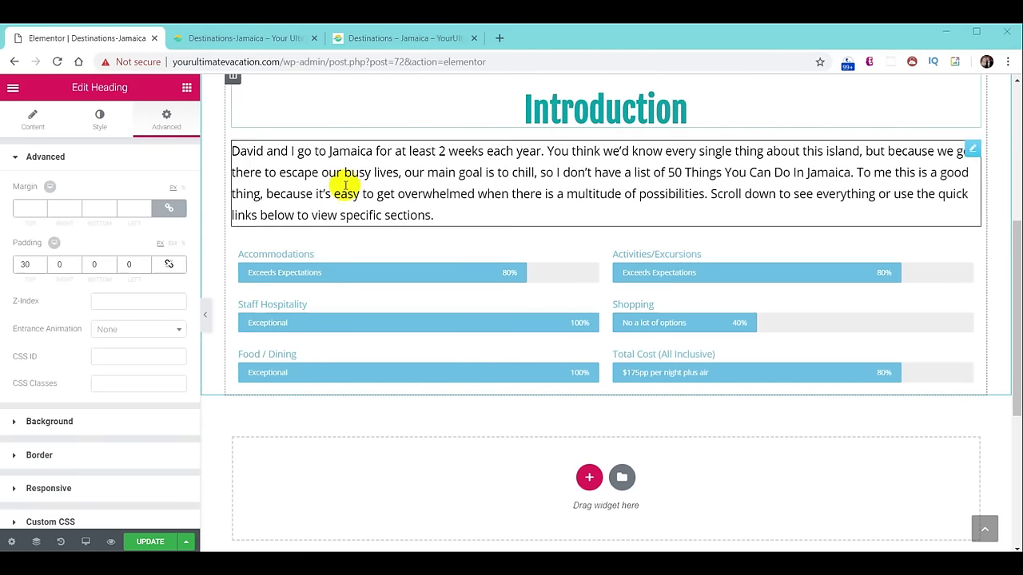
{"action": "left_click", "coordinate": [380, 39]}
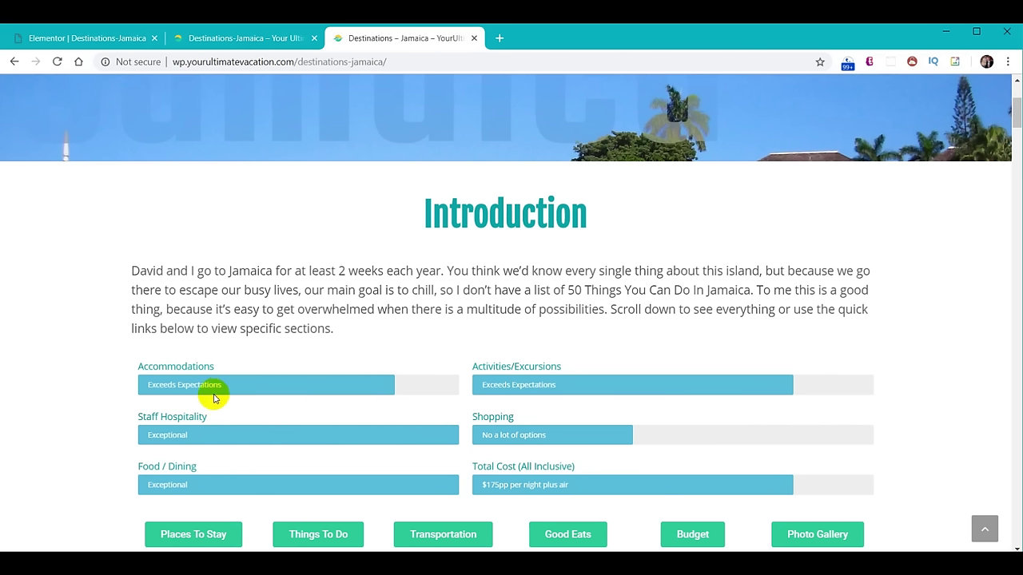
{"action": "left_click", "coordinate": [105, 40]}
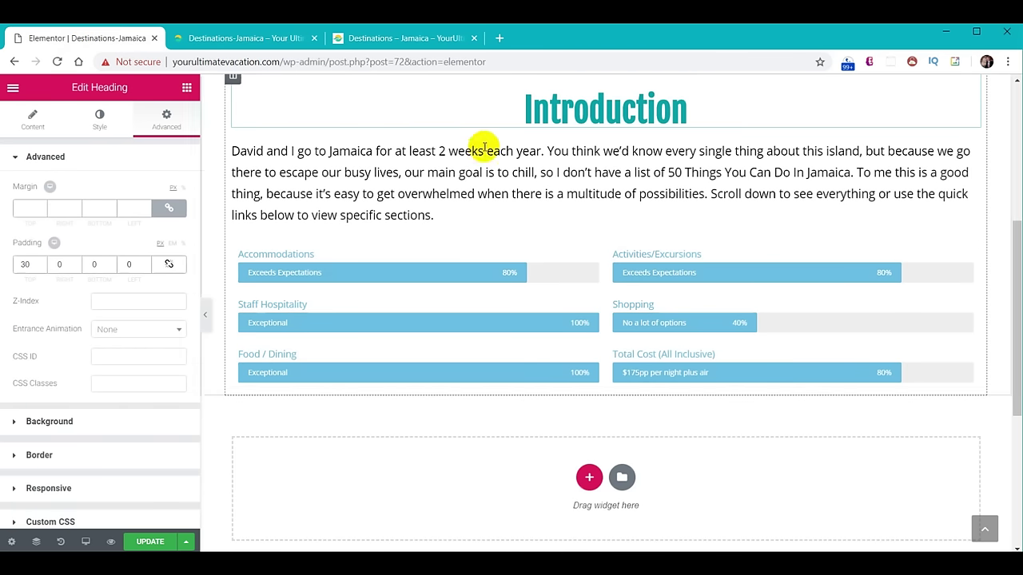
Hide the percentage on the rating bars and drop a two-column inner section beneath them.
{"action": "left_click", "coordinate": [451, 276]}
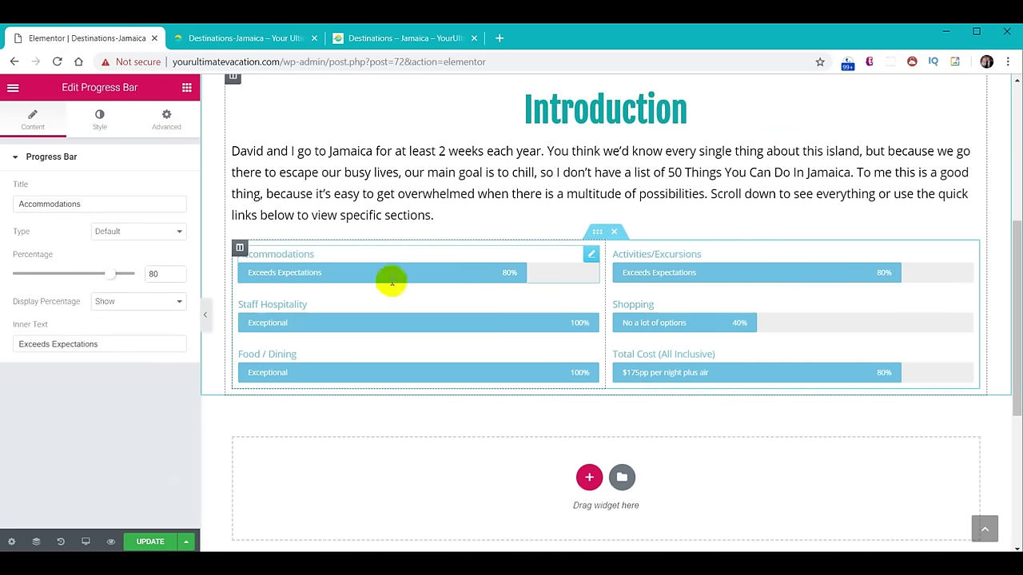
{"action": "left_click", "coordinate": [133, 303]}
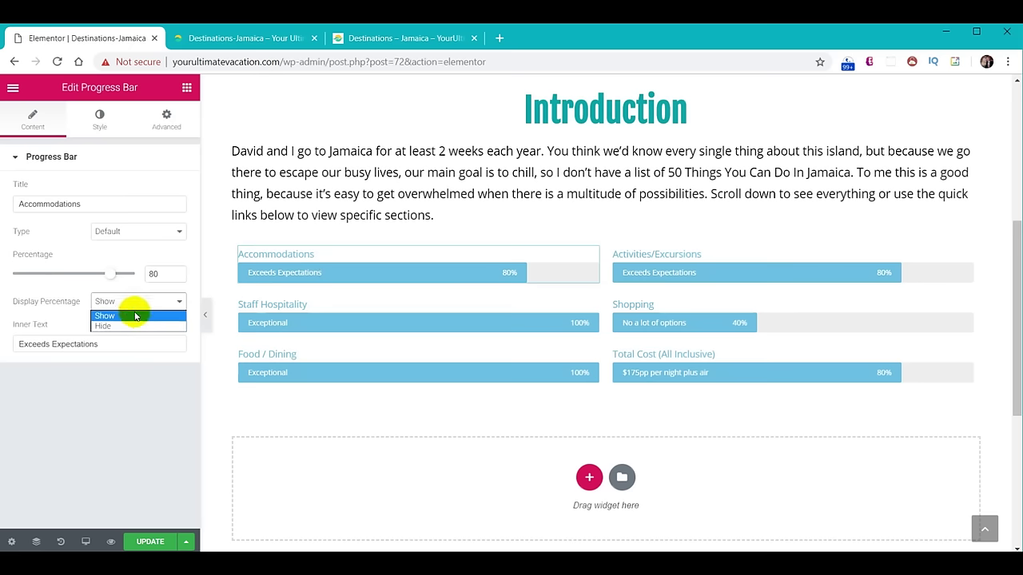
{"action": "left_click", "coordinate": [142, 320]}
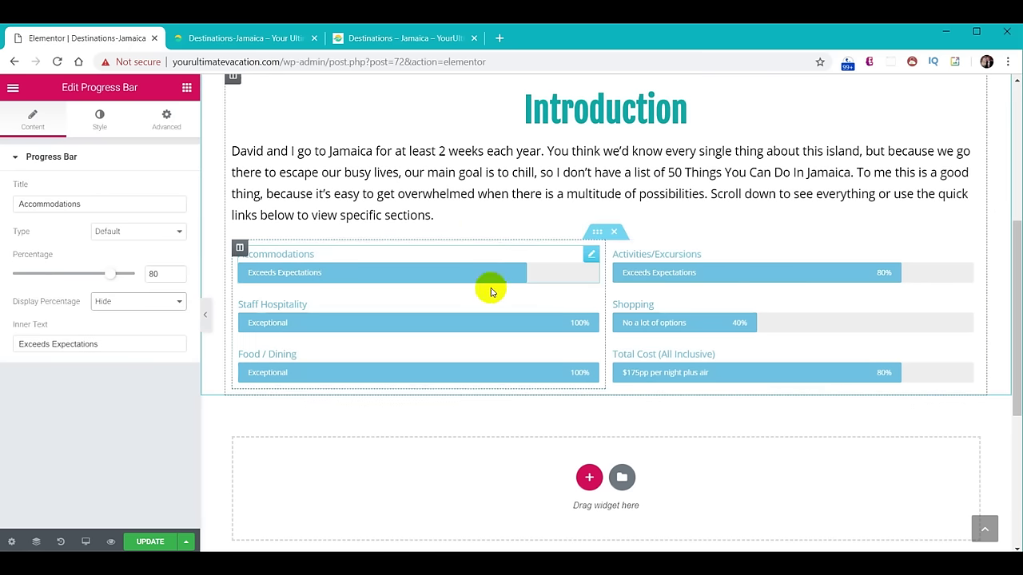
{"action": "left_click", "coordinate": [679, 369]}
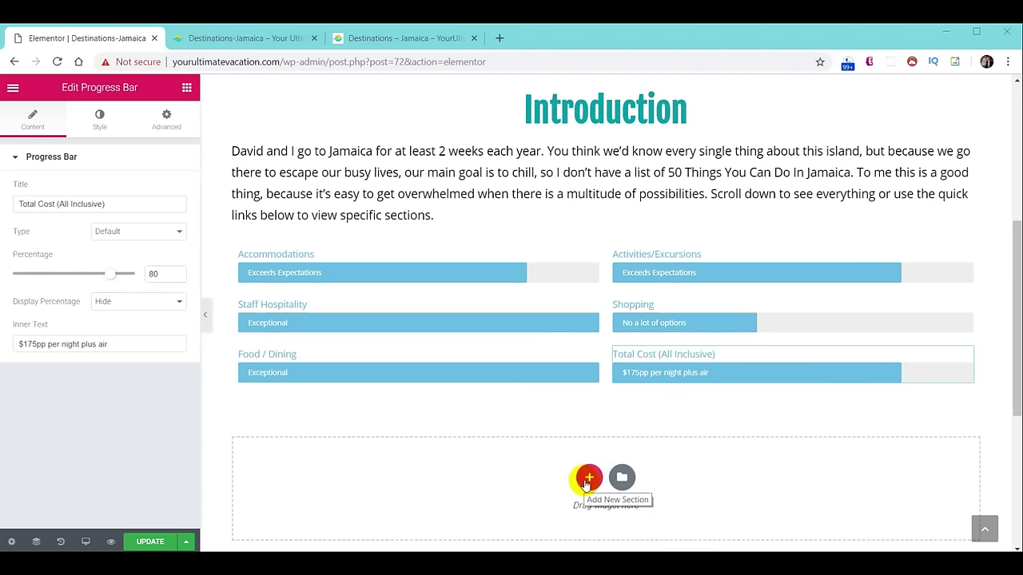
{"action": "left_click", "coordinate": [187, 88]}
{"action": "left_click_drag", "start_coordinate": [51, 208], "coordinate": [633, 390]}
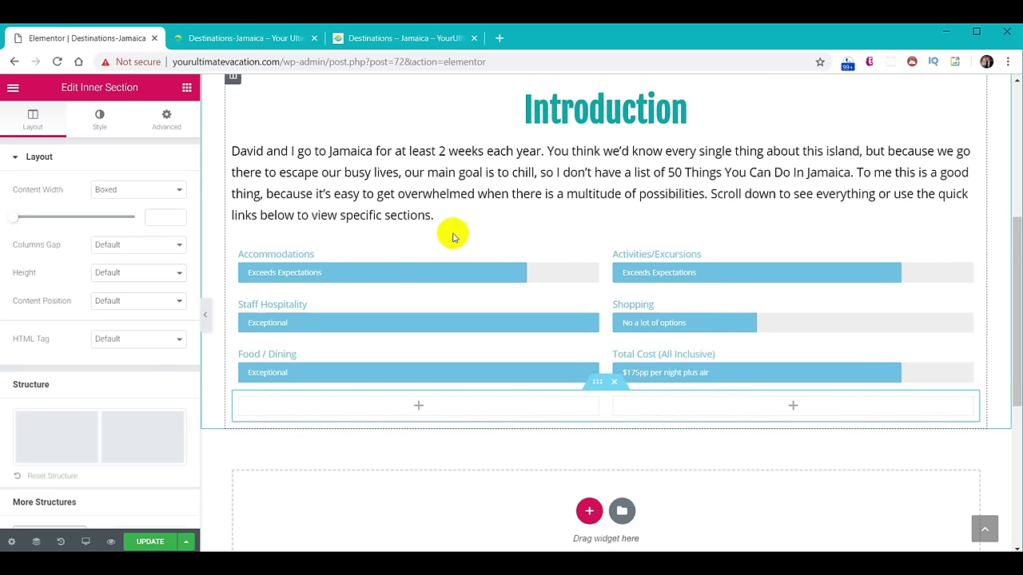
Check the live Destinations – Jamaica page, then return to the Elementor editor.
{"action": "left_click", "coordinate": [402, 38]}
{"action": "scroll", "coordinate": [543, 359], "scroll_direction": "up", "scroll_amount": 3}
{"action": "scroll", "coordinate": [566, 376], "scroll_direction": "up", "scroll_amount": 15}
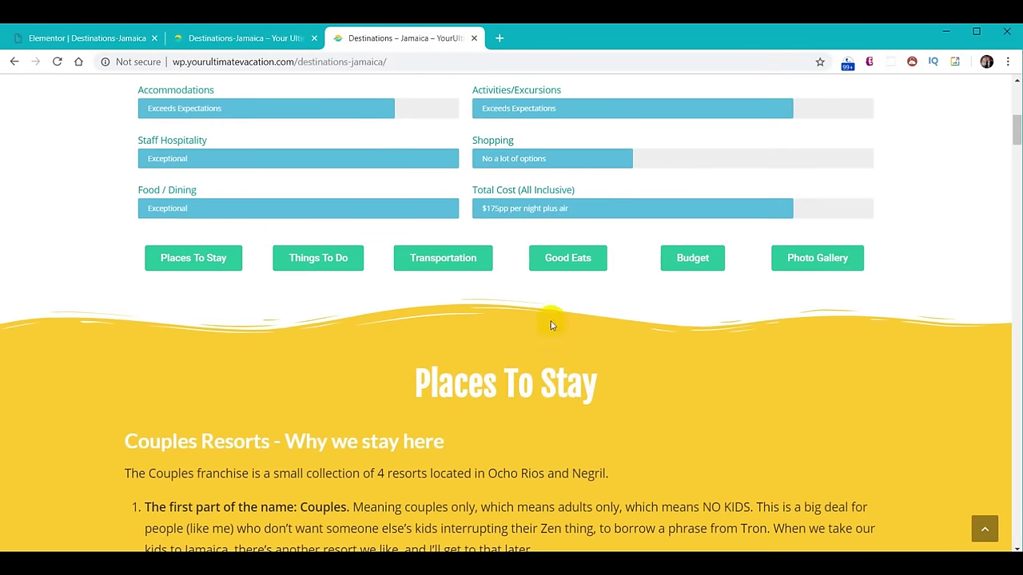
{"action": "left_click", "coordinate": [105, 39]}
{"action": "scroll", "coordinate": [555, 132], "scroll_direction": "up", "scroll_amount": 3}
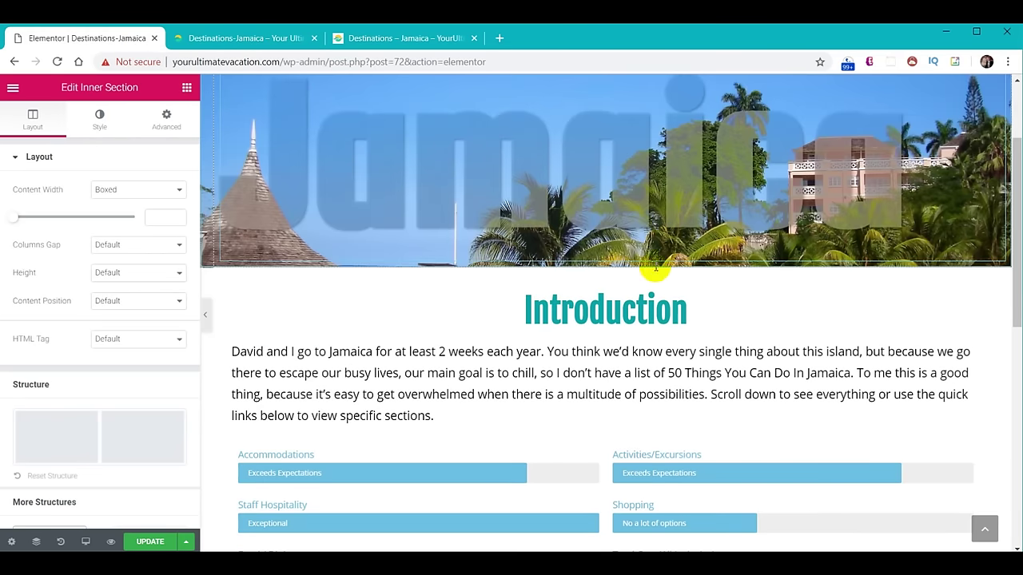
Give the introduction section a bottom Waves Brush shape divider in yellow #f9cc29.
{"action": "left_click", "coordinate": [606, 262]}
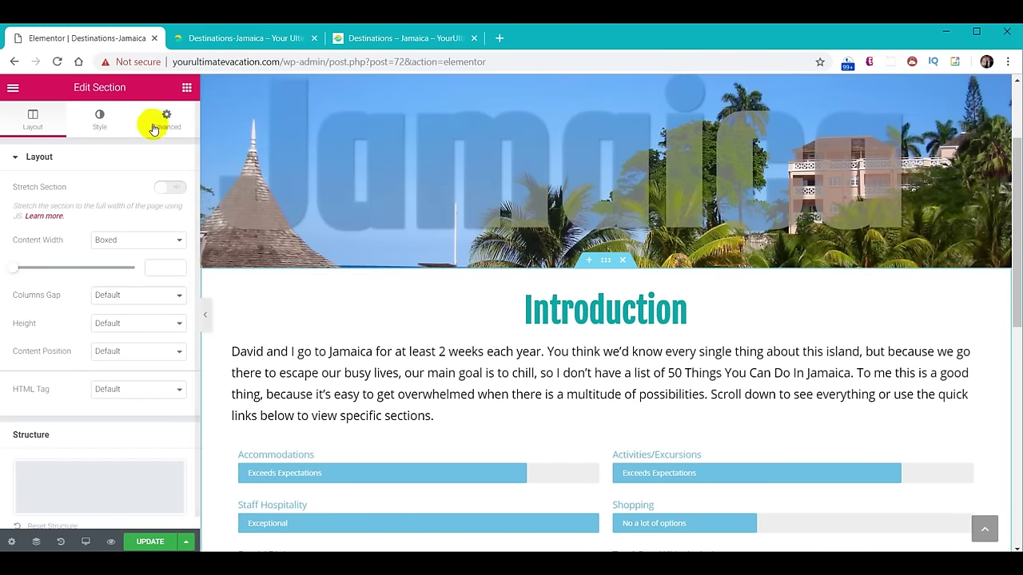
{"action": "left_click", "coordinate": [97, 116]}
{"action": "left_click", "coordinate": [75, 290]}
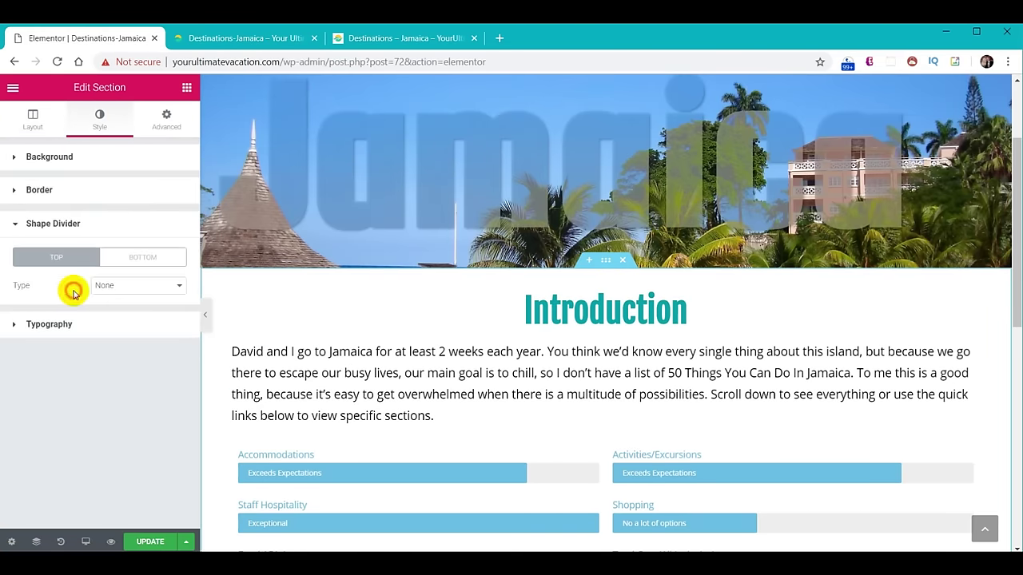
{"action": "left_click", "coordinate": [144, 259]}
{"action": "left_click", "coordinate": [140, 288]}
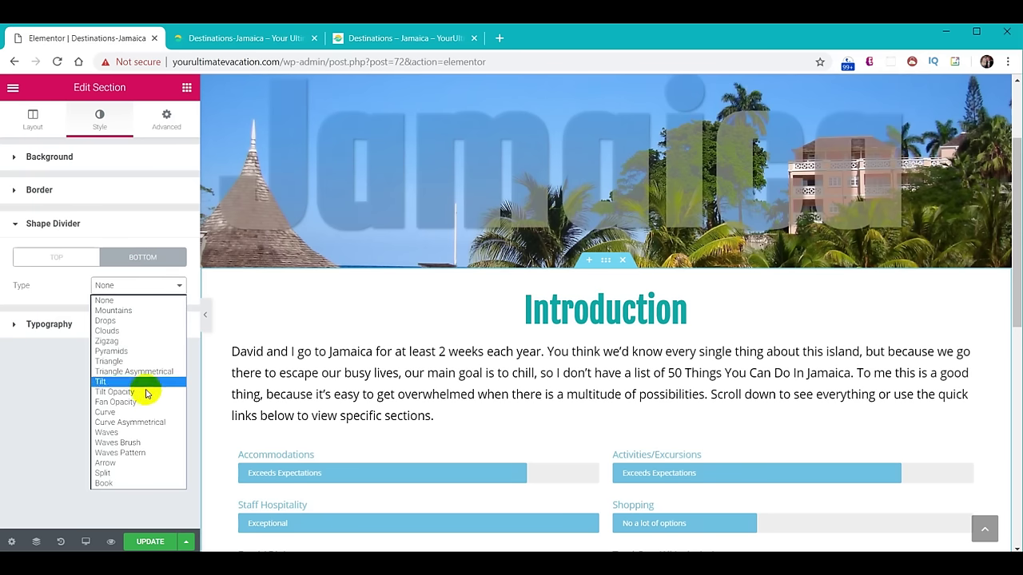
{"action": "left_click", "coordinate": [147, 442]}
{"action": "left_click", "coordinate": [165, 314]}
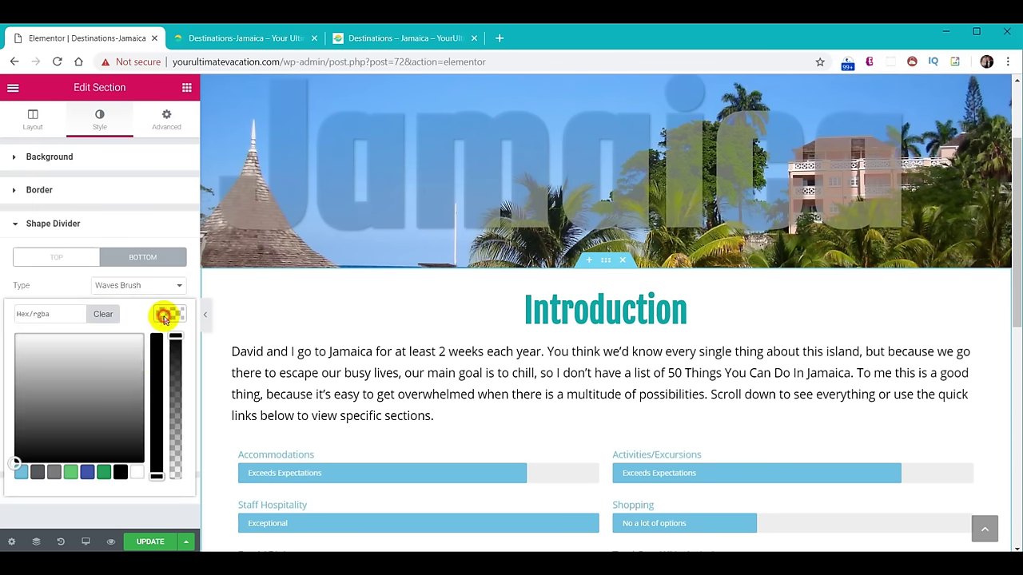
{"action": "type", "text": "#f9cc29"}
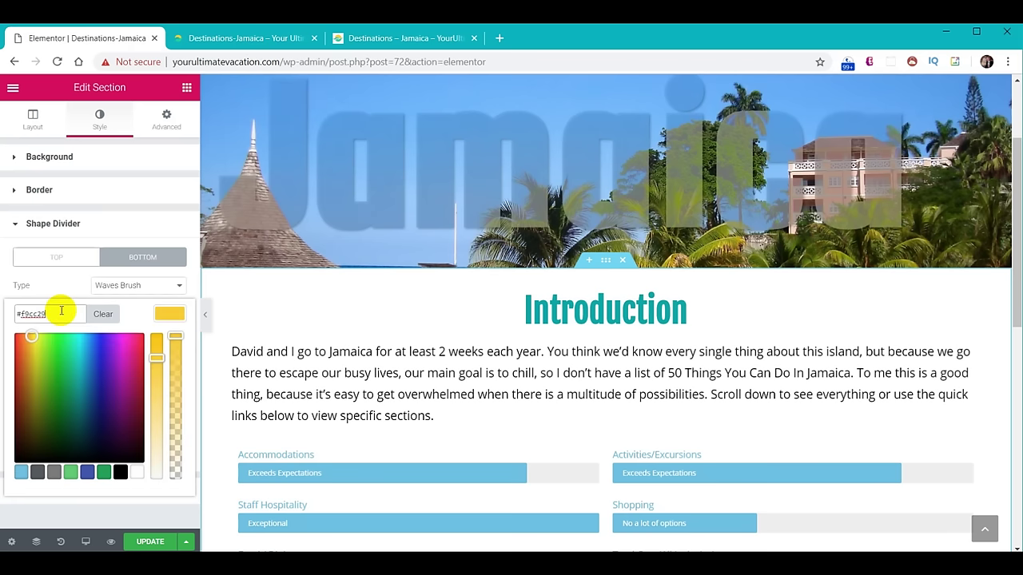
{"action": "left_click", "coordinate": [169, 314]}
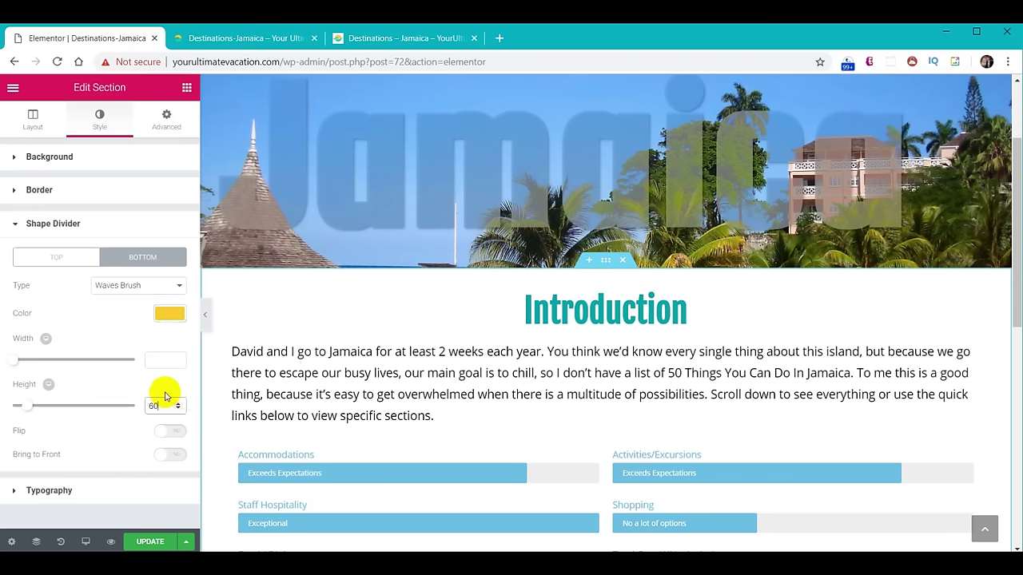
{"action": "scroll", "coordinate": [530, 354], "scroll_direction": "down", "scroll_amount": 3}
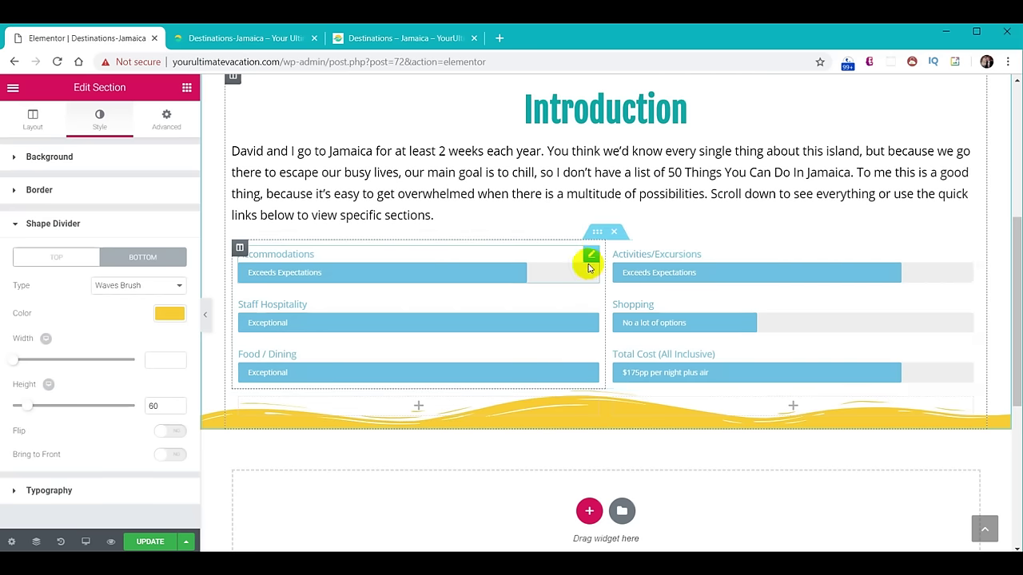
Unlink the section padding and set the bottom padding to 60 px.
{"action": "left_click", "coordinate": [166, 121]}
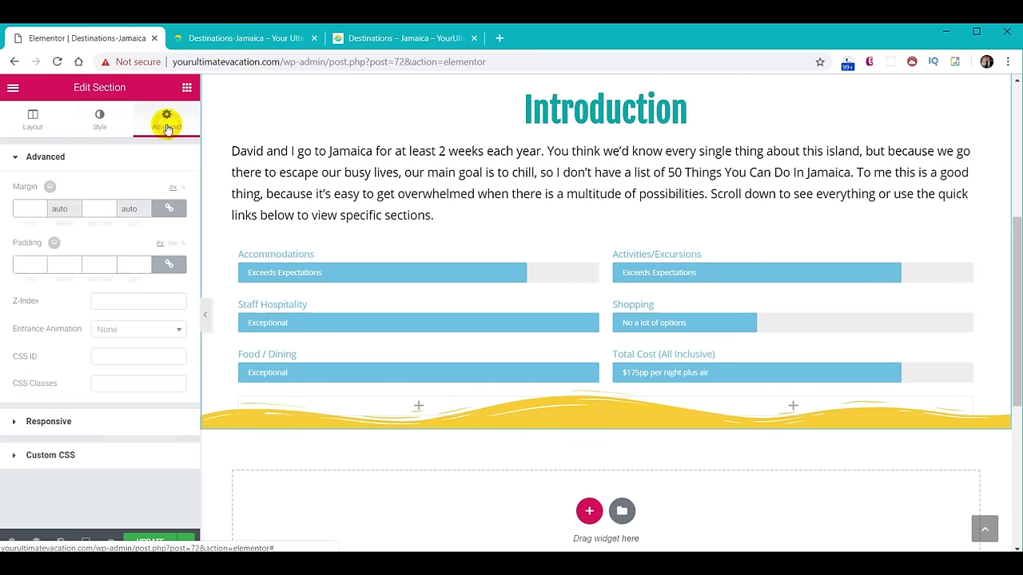
{"action": "left_click", "coordinate": [168, 265]}
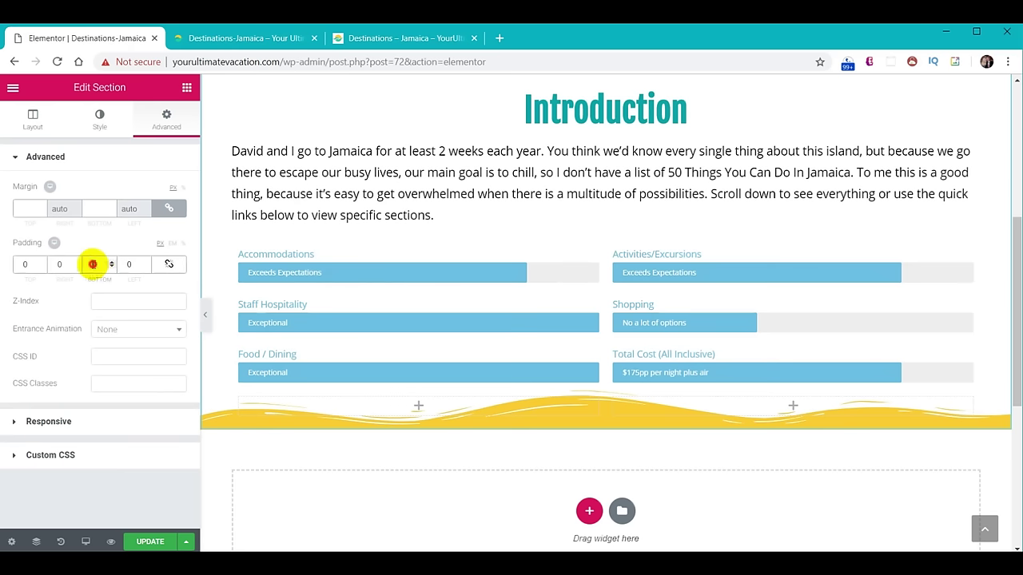
{"action": "type", "text": "60"}
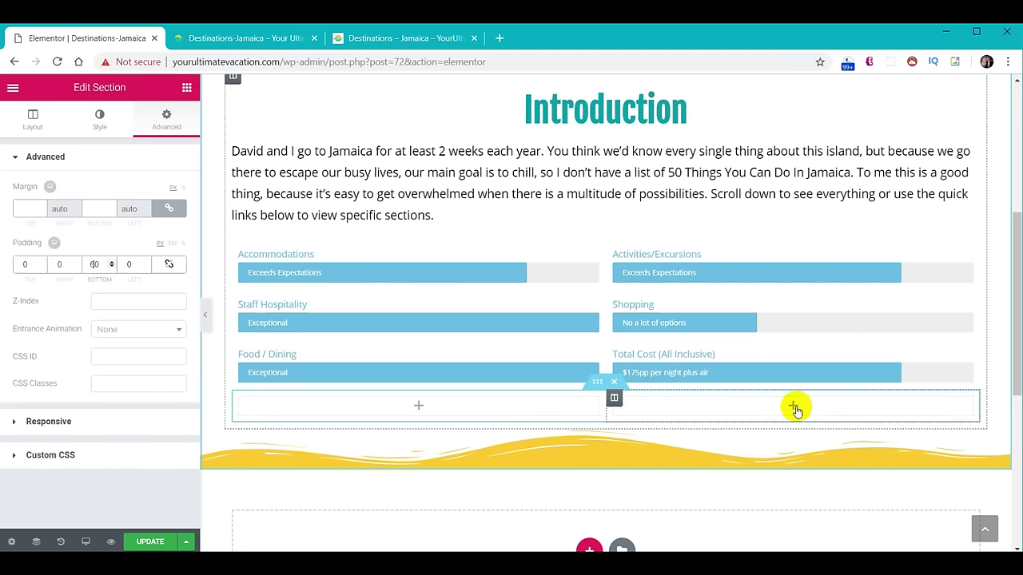
Place a centred Button below the rating bars and delete the empty right column.
{"action": "left_click", "coordinate": [187, 87]}
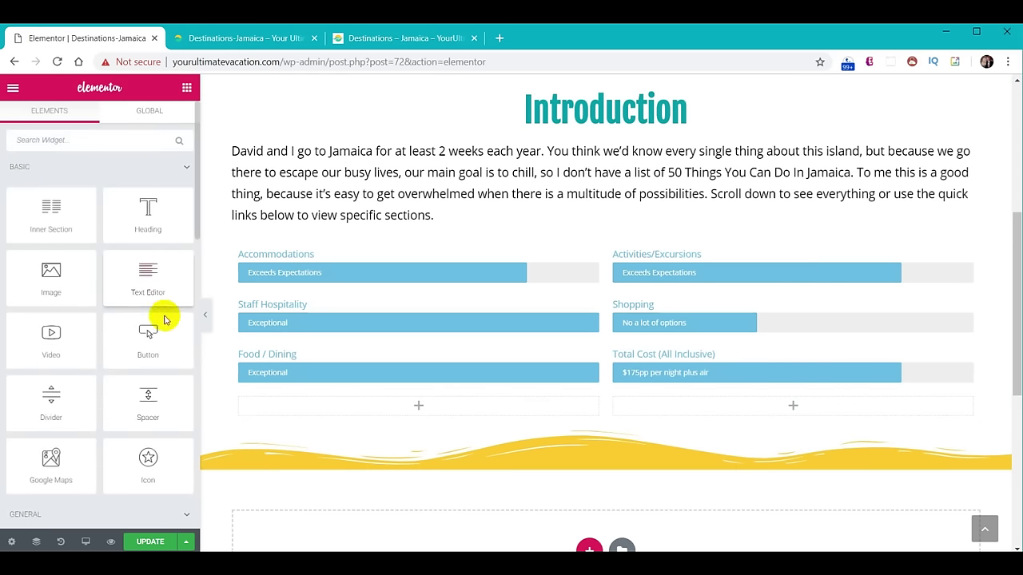
{"action": "left_click_drag", "start_coordinate": [153, 335], "coordinate": [436, 406]}
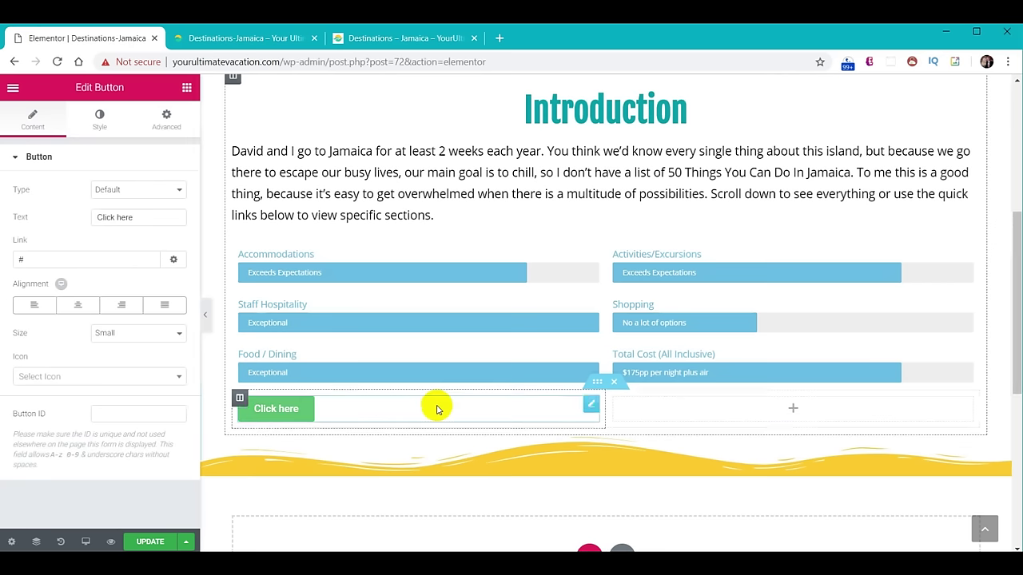
{"action": "right_click", "coordinate": [613, 400]}
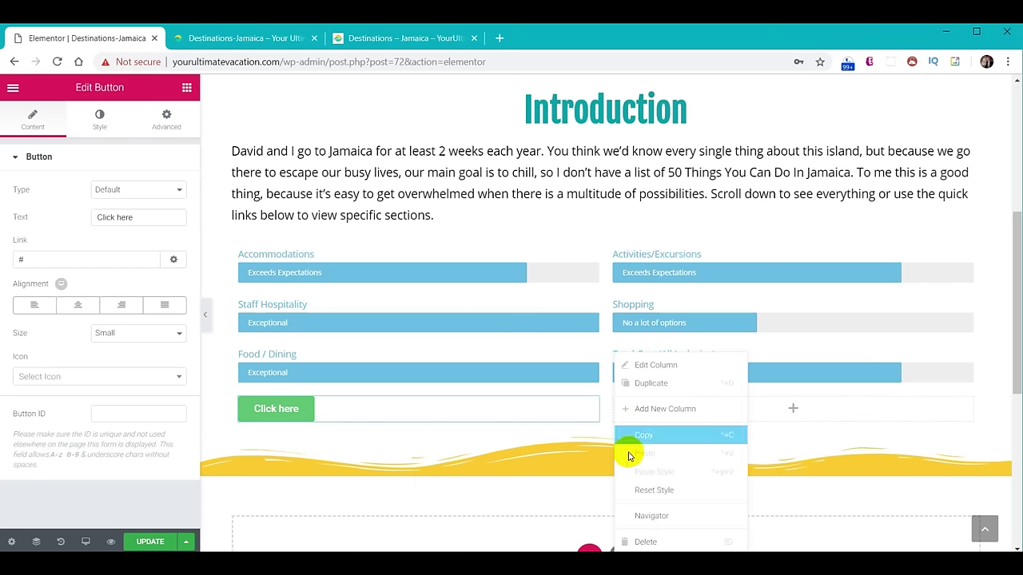
{"action": "left_click", "coordinate": [645, 541]}
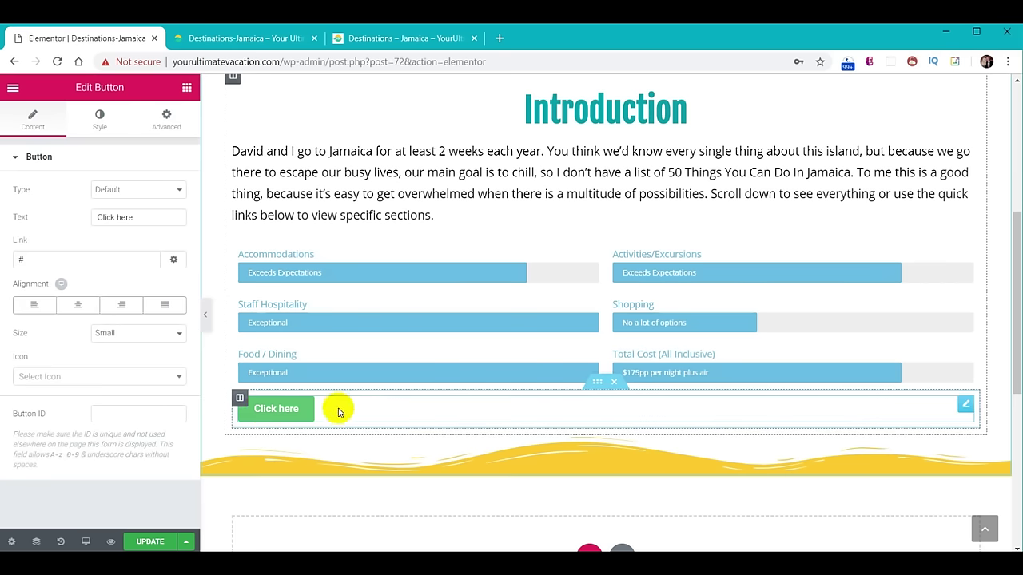
{"action": "left_click", "coordinate": [81, 306]}
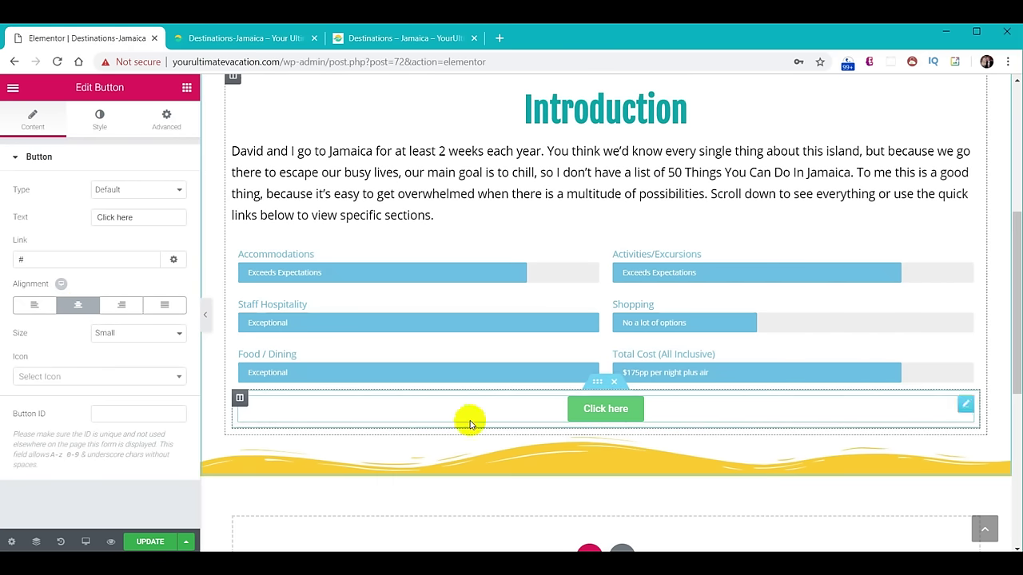
Give the button a green background and a yellow #f9cc29 hover background.
{"action": "scroll", "coordinate": [719, 269], "scroll_direction": "down", "scroll_amount": 3}
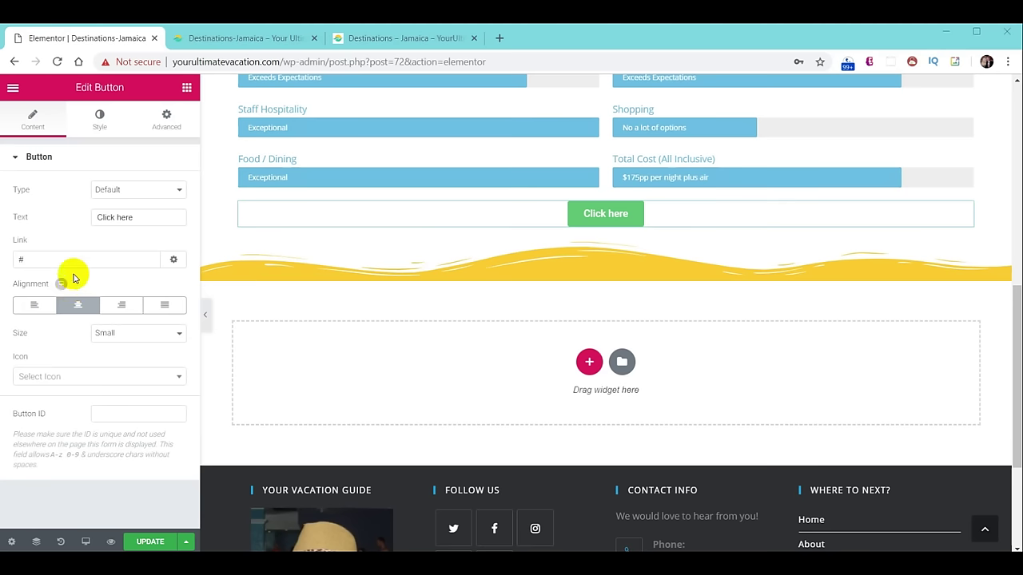
{"action": "left_click", "coordinate": [97, 122]}
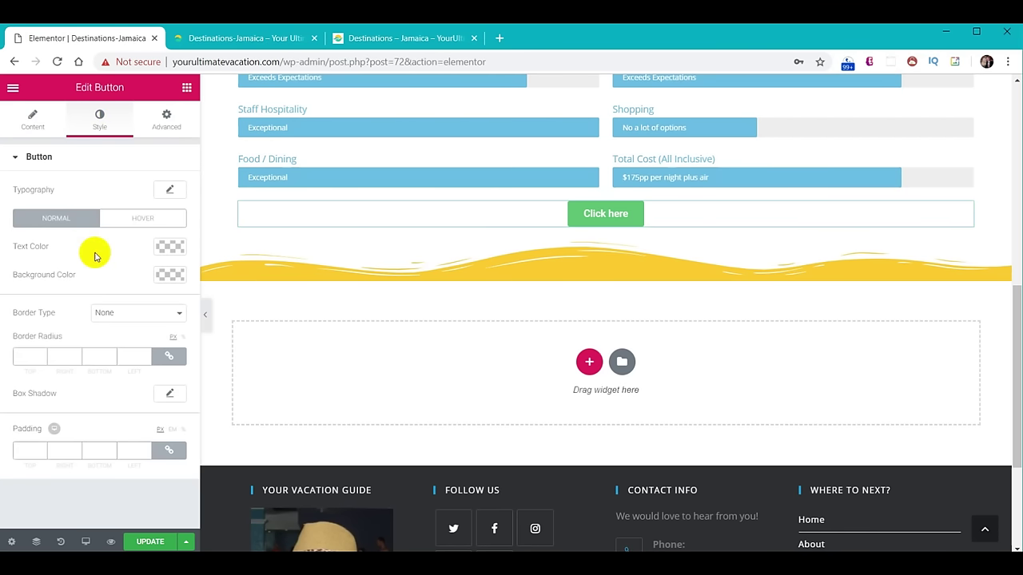
{"action": "left_click", "coordinate": [169, 274]}
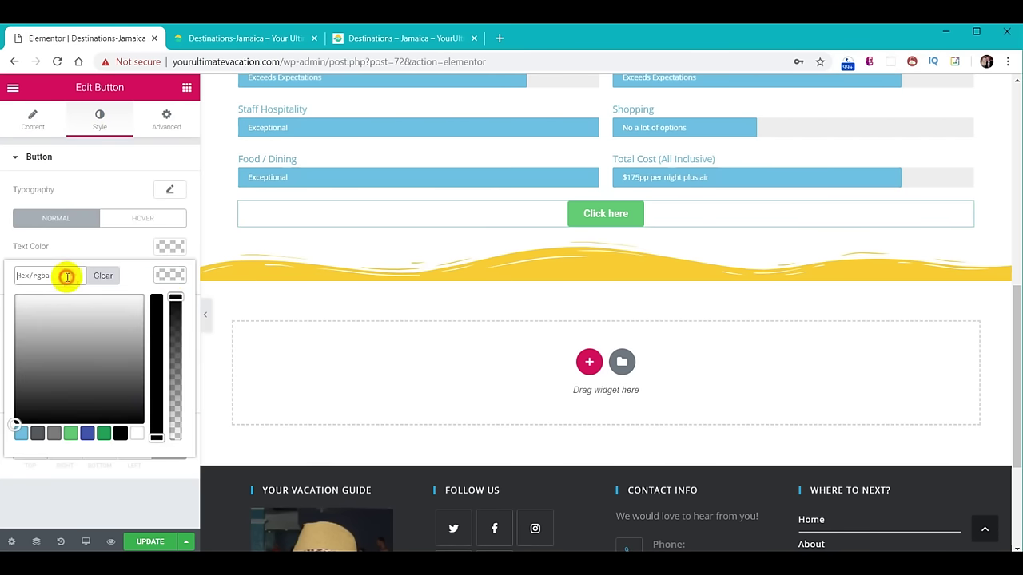
{"action": "key", "text": "ctrl+v"}
{"action": "key", "text": "Return"}
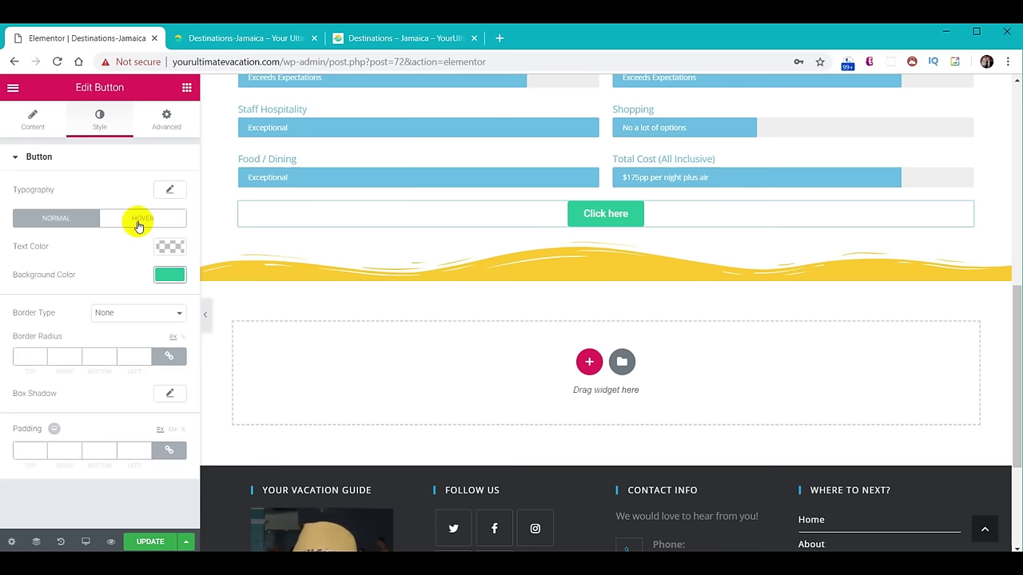
{"action": "left_click", "coordinate": [137, 224]}
{"action": "left_click", "coordinate": [166, 275]}
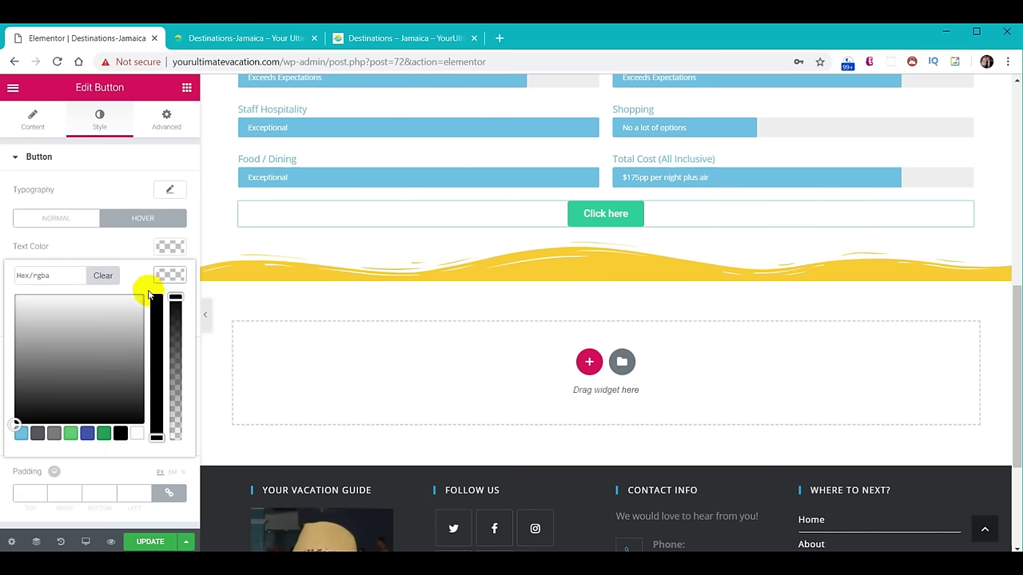
{"action": "key", "text": "ctrl+v"}
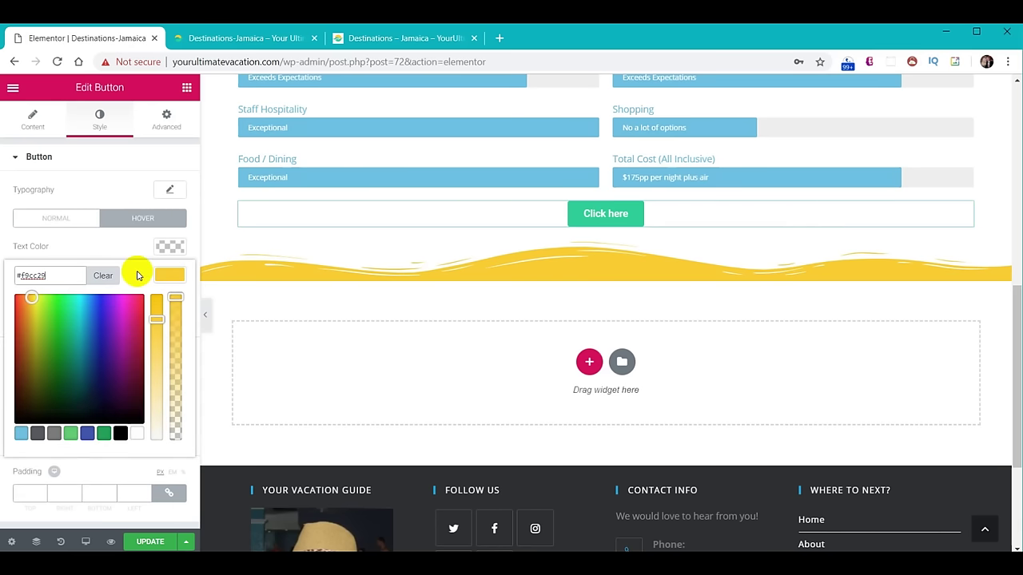
{"action": "key", "text": "Return"}
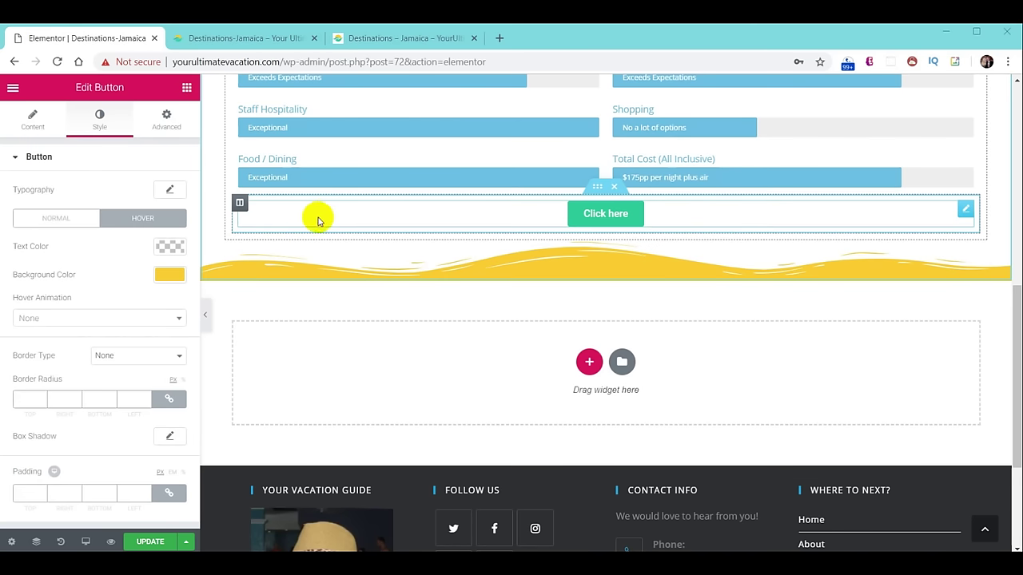
Duplicate the green 'Click here' button column five times to make six buttons in one row.
{"action": "right_click", "coordinate": [239, 206]}
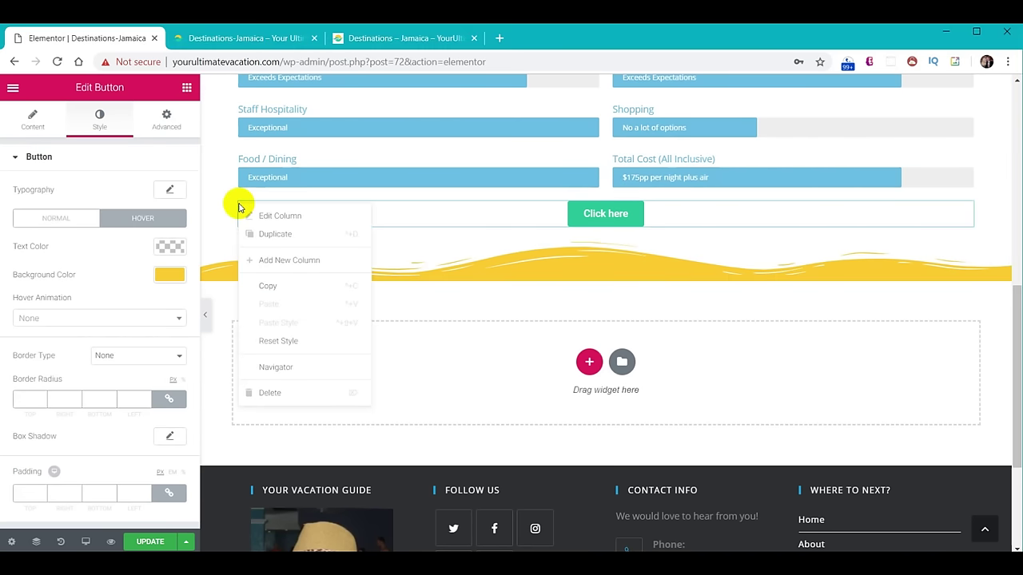
{"action": "left_click", "coordinate": [269, 239]}
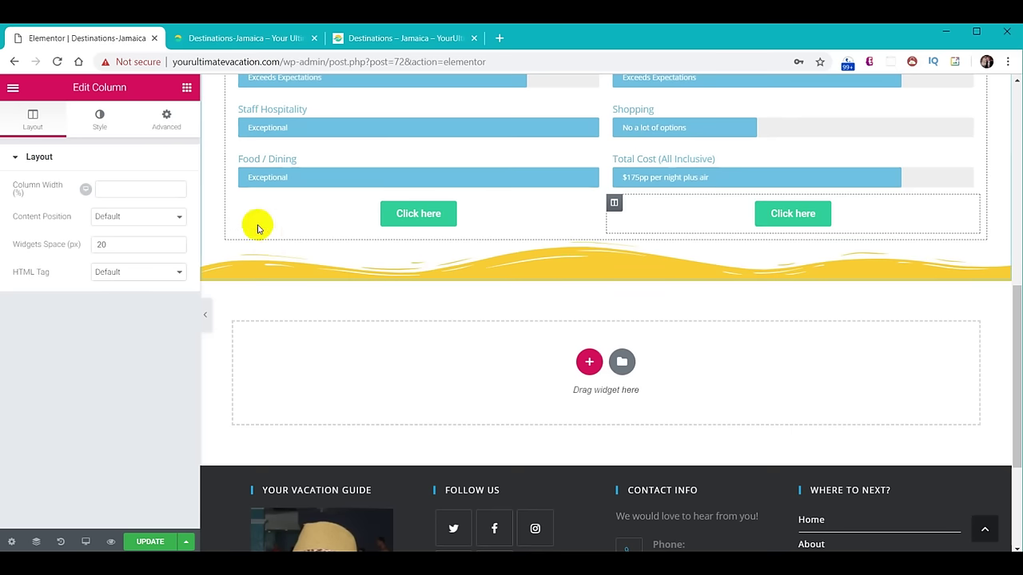
{"action": "right_click", "coordinate": [240, 206]}
{"action": "left_click", "coordinate": [256, 232]}
{"action": "right_click", "coordinate": [245, 202]}
{"action": "left_click", "coordinate": [252, 231]}
{"action": "right_click", "coordinate": [242, 206]}
{"action": "left_click", "coordinate": [253, 232]}
{"action": "right_click", "coordinate": [240, 206]}
{"action": "left_click", "coordinate": [258, 235]}
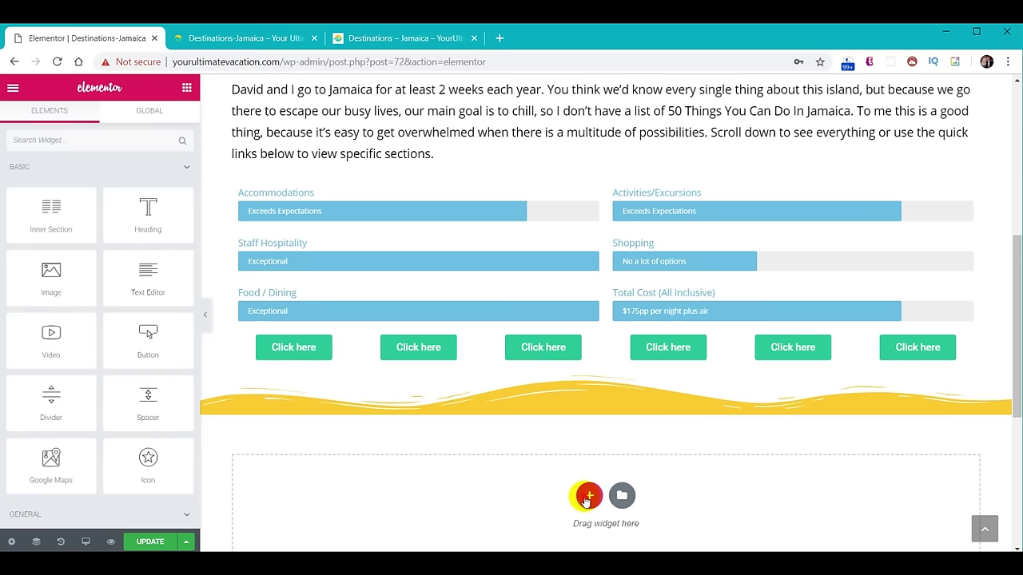
Add a new single-column section below the six quick-link buttons.
{"action": "left_click", "coordinate": [587, 497]}
{"action": "scroll", "coordinate": [495, 479], "scroll_direction": "down", "scroll_amount": 2}
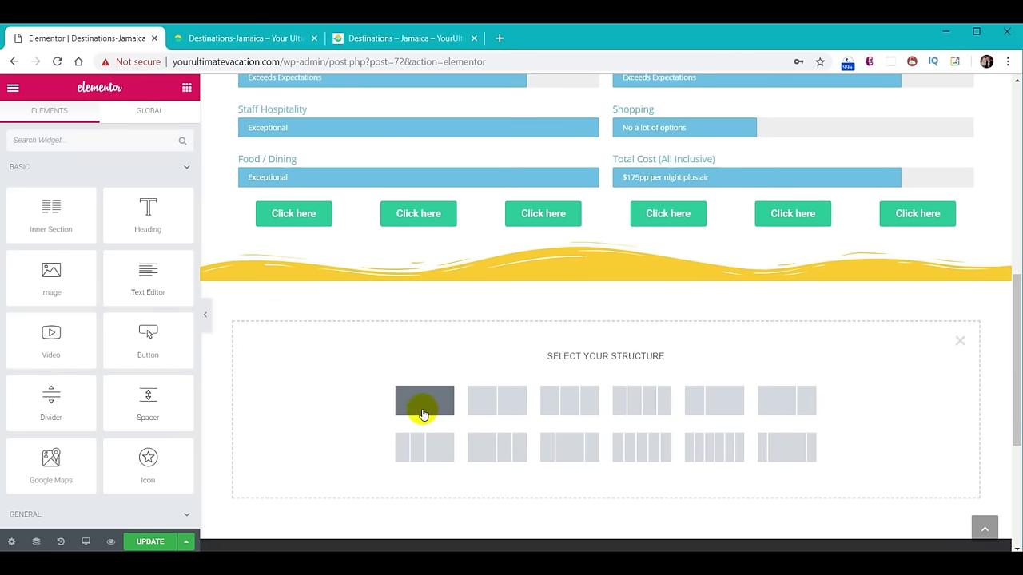
{"action": "left_click", "coordinate": [424, 414]}
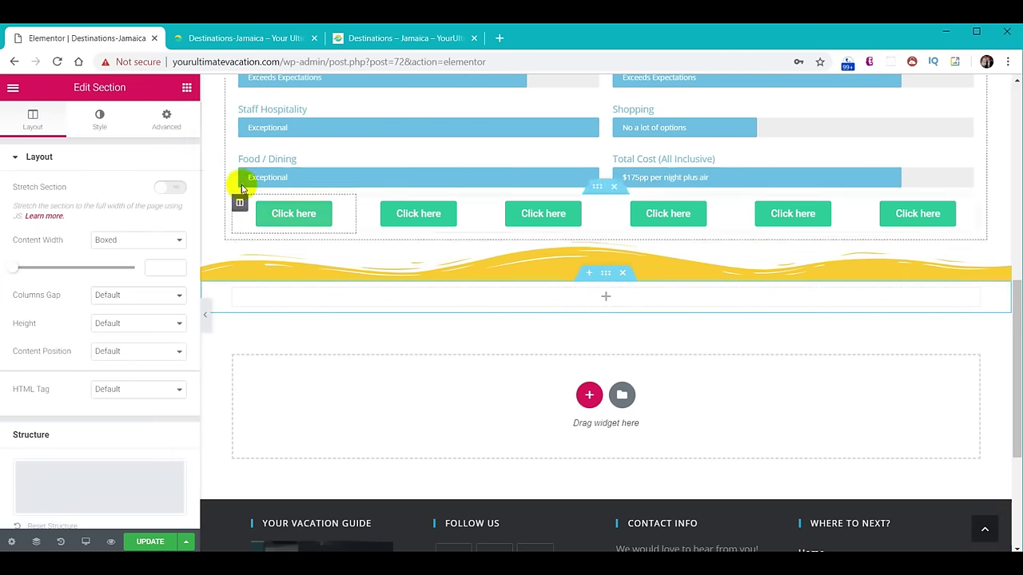
Give the new section a classic background colour of yellow #f9cc29.
{"action": "left_click", "coordinate": [99, 117]}
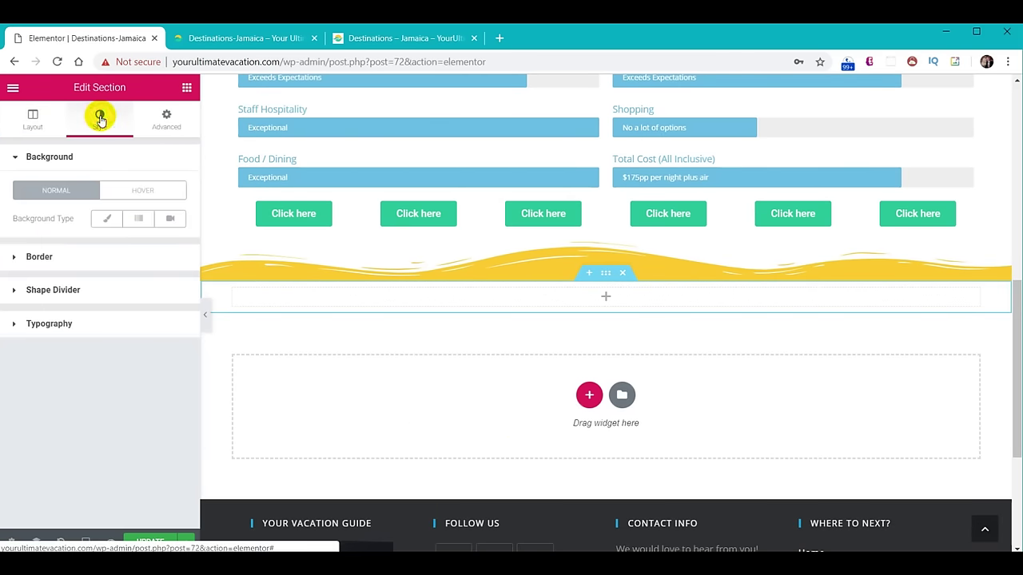
{"action": "left_click", "coordinate": [104, 222]}
{"action": "left_click", "coordinate": [159, 247]}
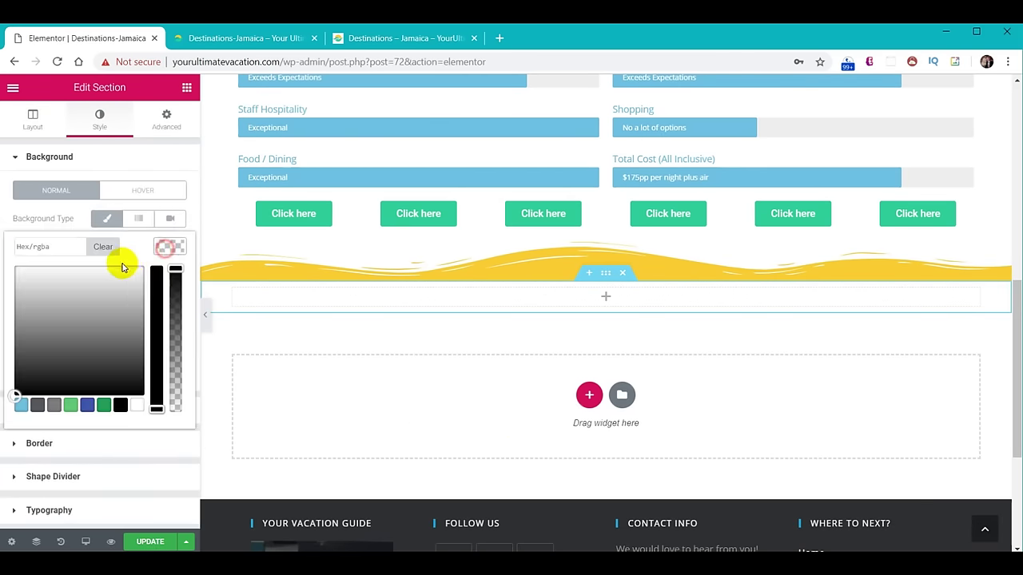
{"action": "left_click", "coordinate": [63, 246]}
{"action": "type", "text": "#f9cc29"}
{"action": "left_click", "coordinate": [171, 247]}
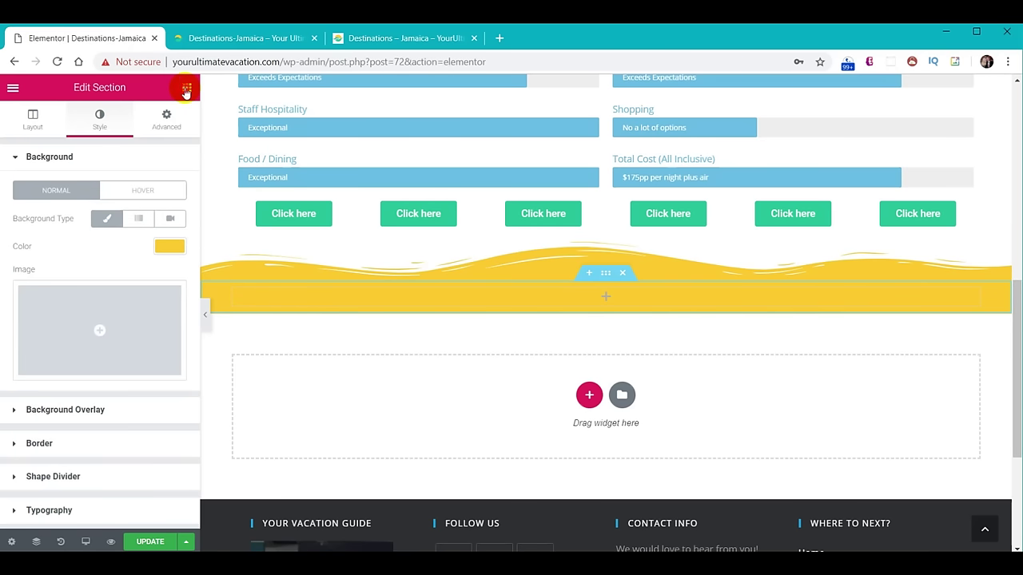
{"action": "left_click", "coordinate": [185, 88]}
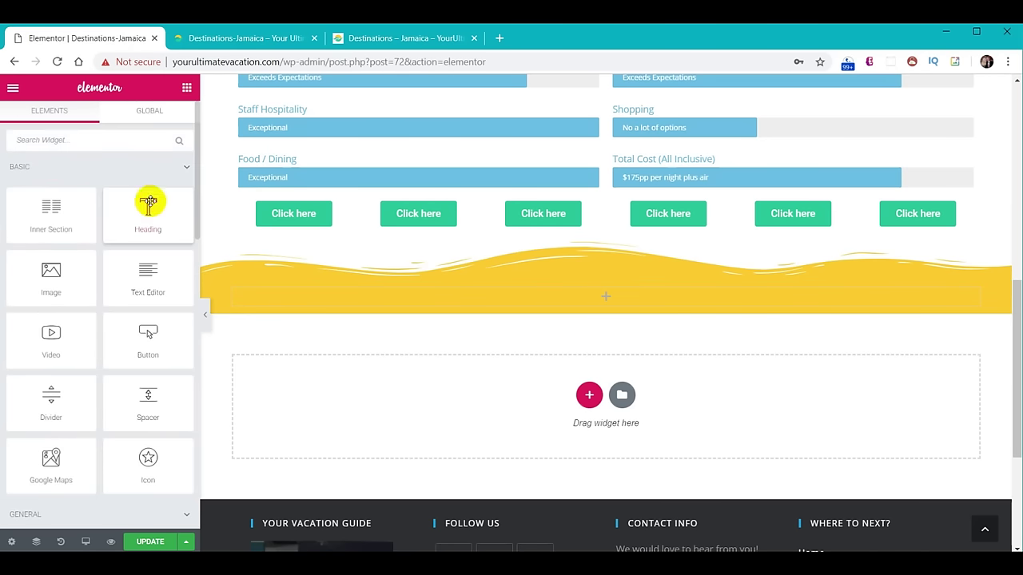
Drop a Heading, a Text Editor paragraph, and a second Heading at the top into the yellow section.
{"action": "left_click_drag", "start_coordinate": [148, 207], "coordinate": [580, 300]}
{"action": "left_click", "coordinate": [186, 87]}
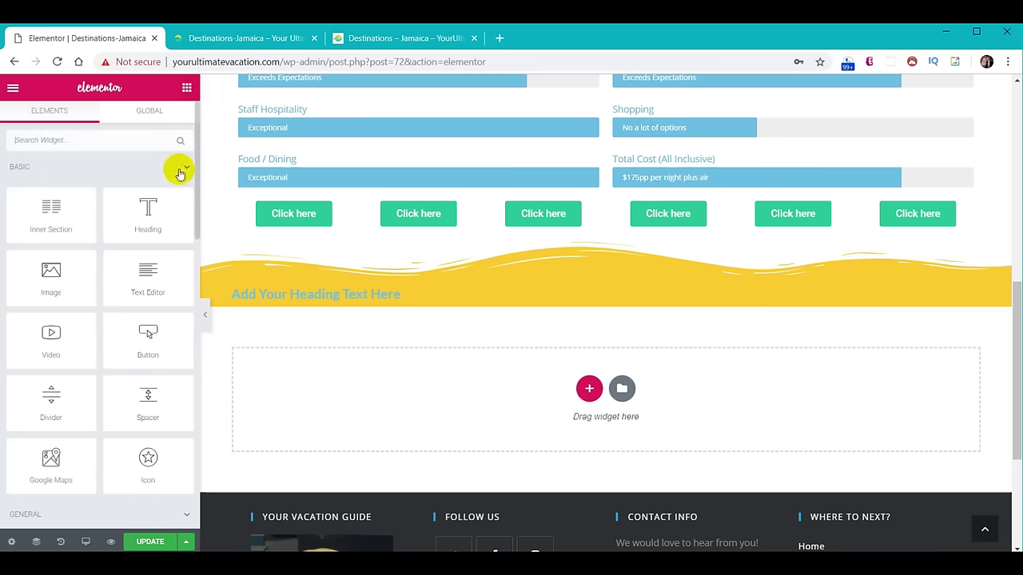
{"action": "left_click_drag", "start_coordinate": [150, 273], "coordinate": [515, 299]}
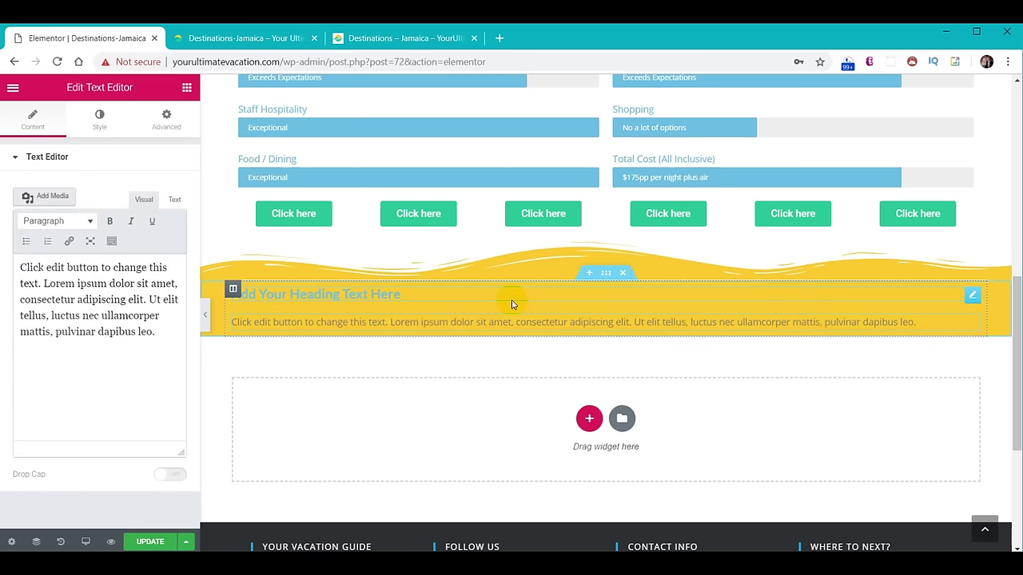
{"action": "left_click", "coordinate": [391, 352]}
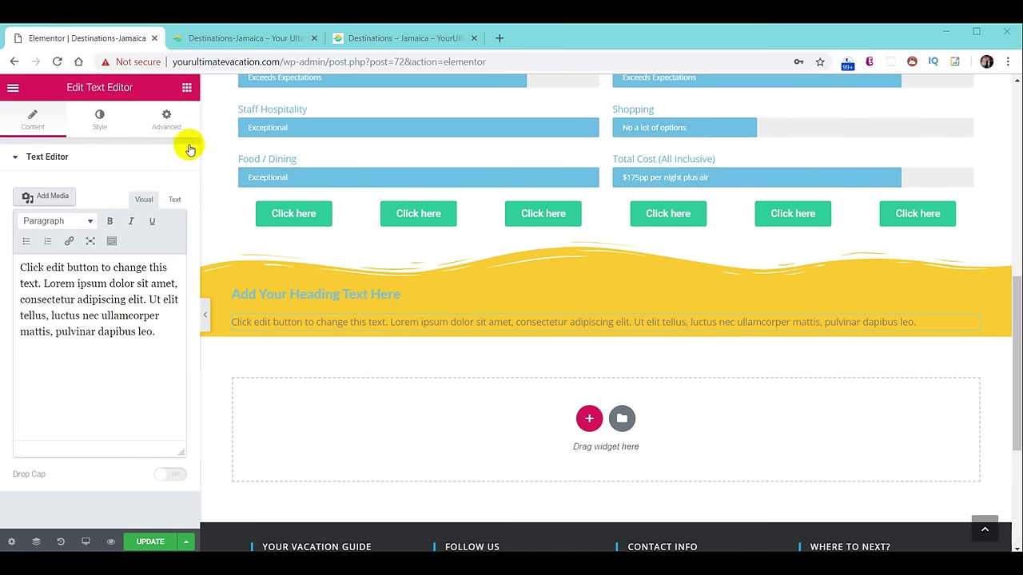
{"action": "left_click", "coordinate": [184, 95]}
{"action": "left_click_drag", "start_coordinate": [147, 211], "coordinate": [323, 311]}
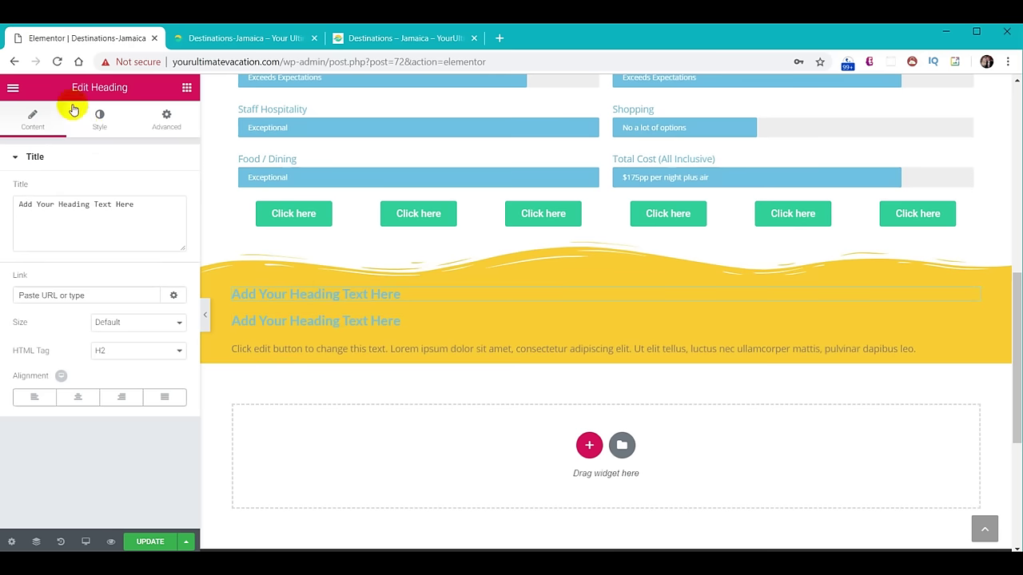
Set the top heading's typography to Fjalla One at size 50.
{"action": "left_click", "coordinate": [92, 124]}
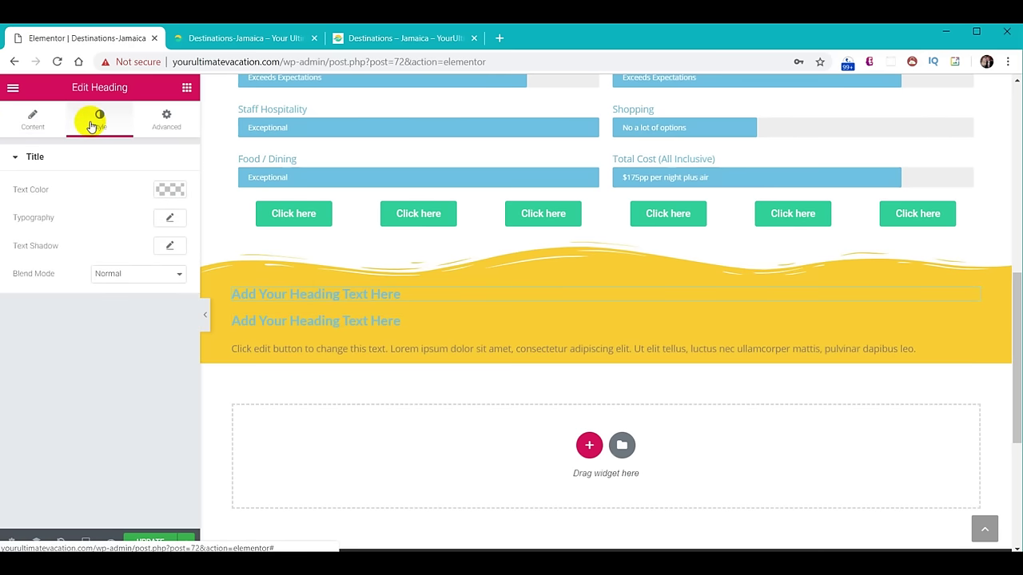
{"action": "left_click", "coordinate": [170, 219]}
{"action": "left_click", "coordinate": [132, 255]}
{"action": "type", "text": "fj"}
{"action": "left_click", "coordinate": [131, 308]}
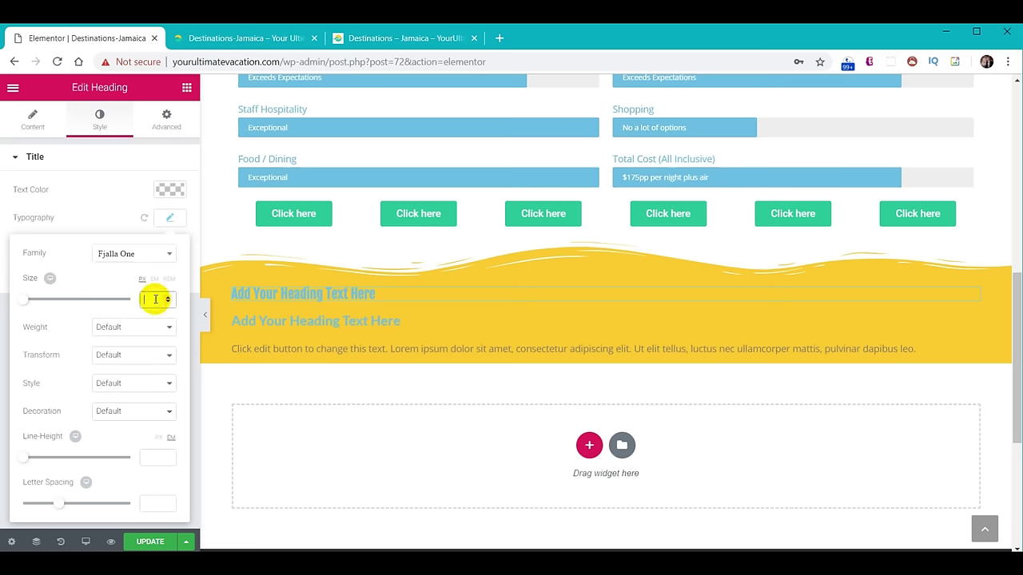
{"action": "type", "text": "50"}
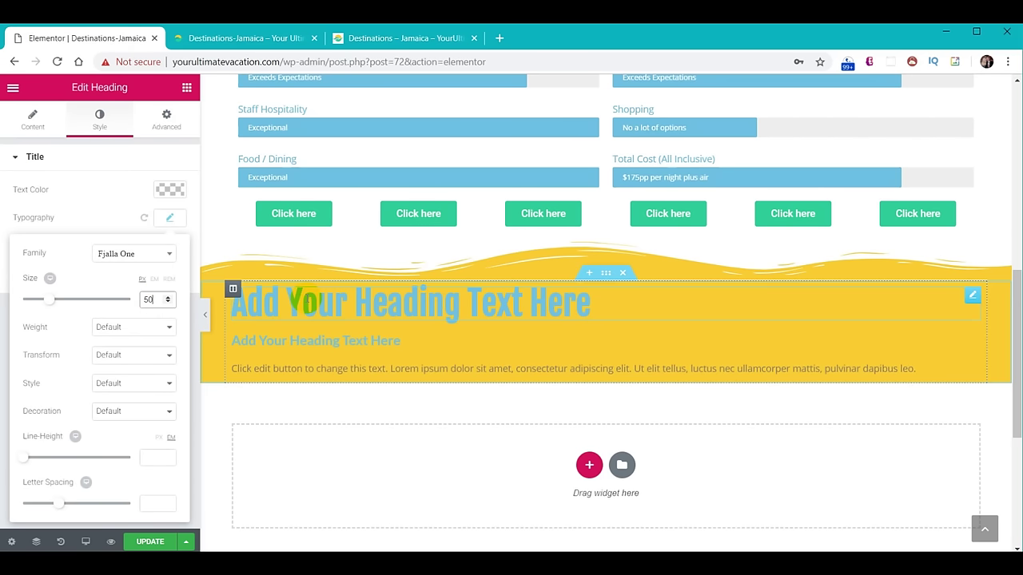
{"action": "left_click", "coordinate": [303, 301]}
Change the top heading's title to 'Places To Stay' and make its text white.
{"action": "left_click", "coordinate": [30, 119]}
{"action": "triple_click", "coordinate": [145, 210]}
{"action": "type", "text": "Places To Stay"}
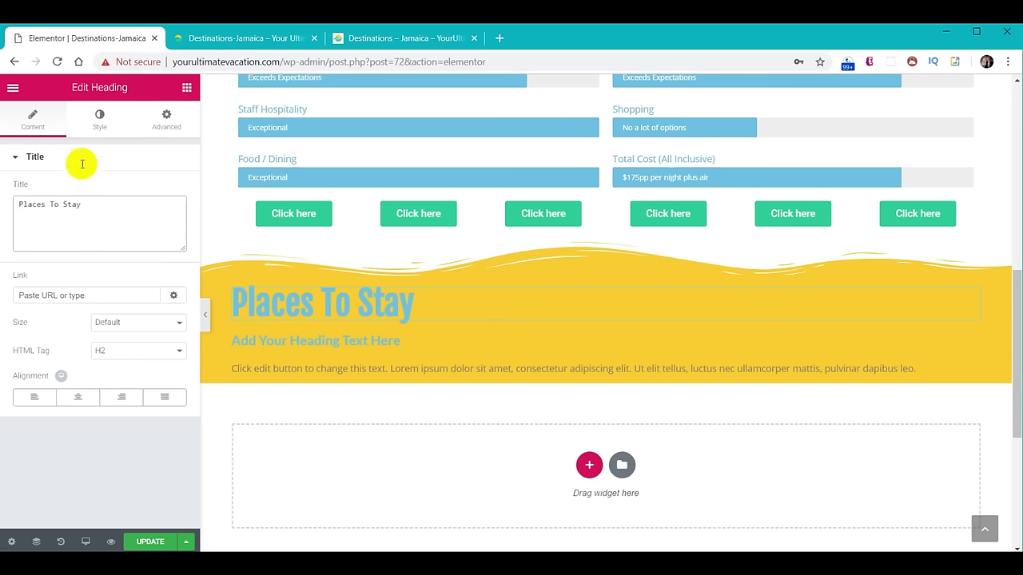
{"action": "left_click", "coordinate": [100, 122]}
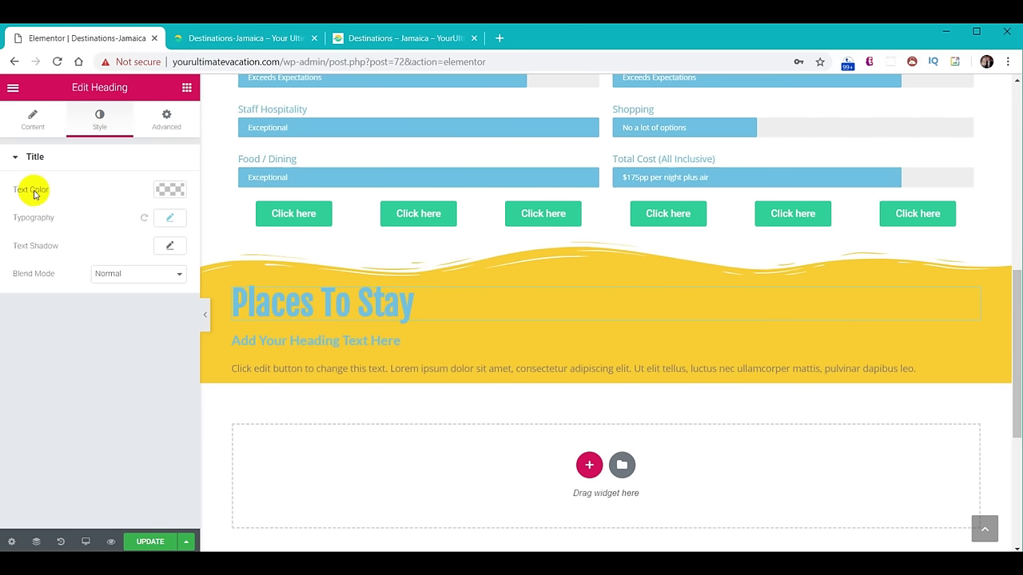
{"action": "left_click", "coordinate": [172, 191]}
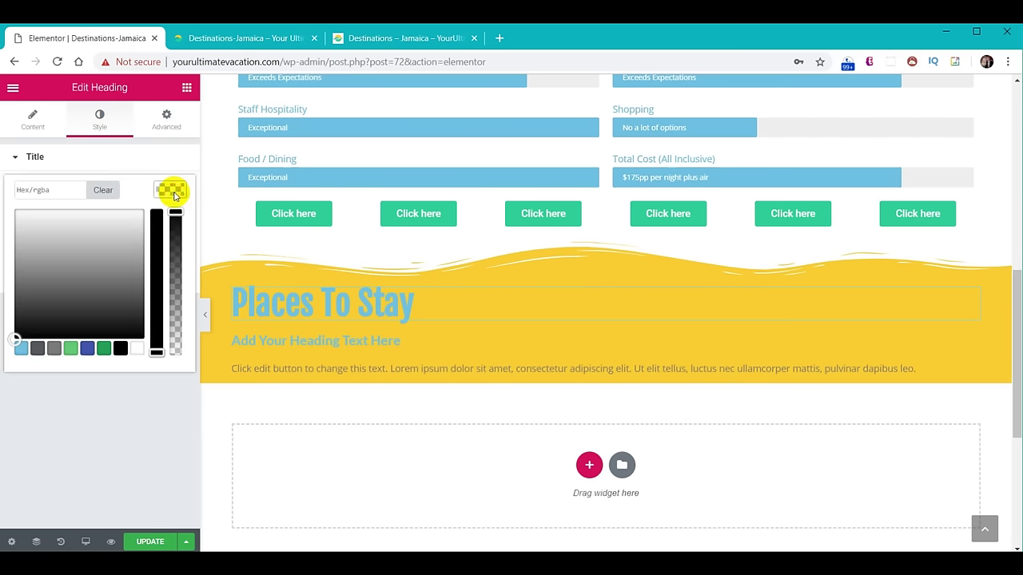
{"action": "left_click", "coordinate": [137, 349]}
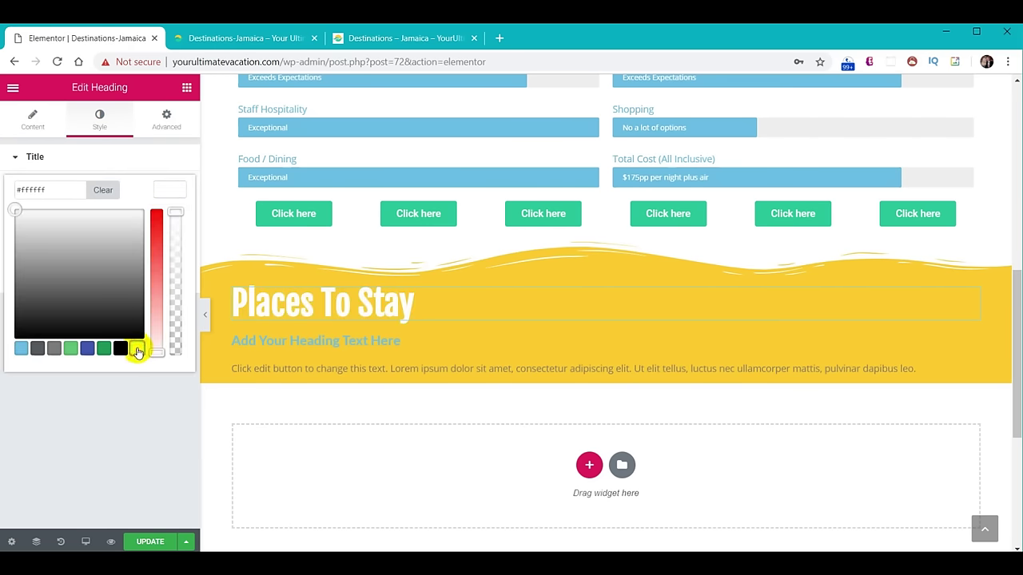
Replace the second heading's placeholder with 'Couples Resorts - Why we stay here'.
{"action": "left_click", "coordinate": [297, 339]}
{"action": "left_click_drag", "start_coordinate": [136, 205], "coordinate": [7, 205]}
{"action": "type", "text": "Couples Resorts - Why we stay here"}
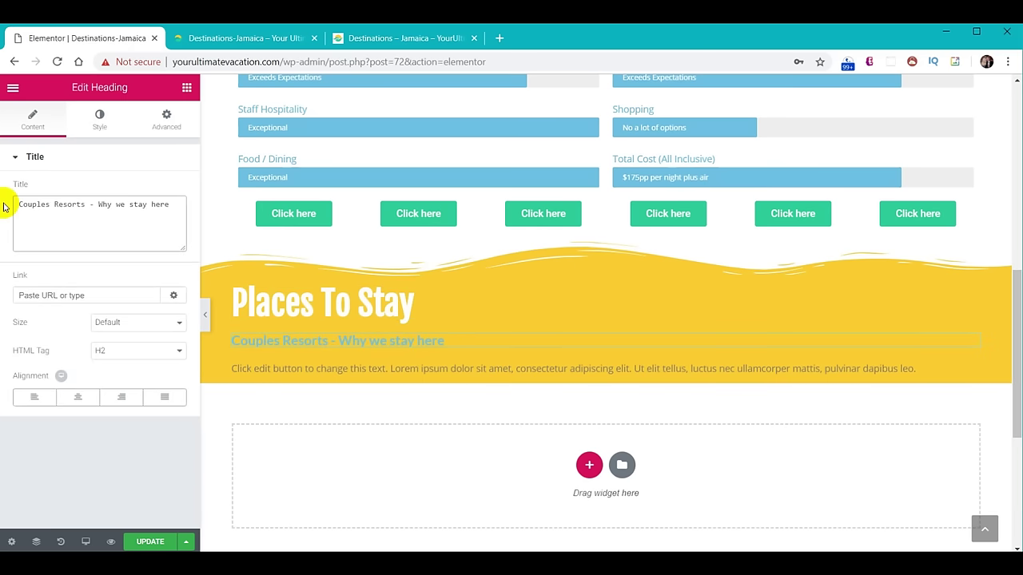
Set the 'Couples Resorts - Why we stay here' subheading text colour to white #ffffff.
{"action": "left_click", "coordinate": [99, 120]}
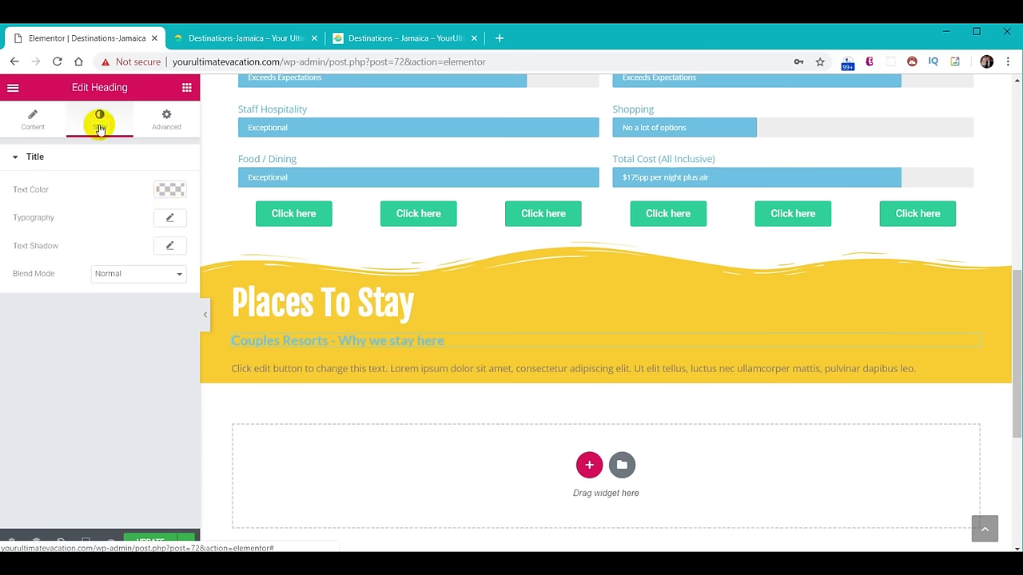
{"action": "left_click", "coordinate": [170, 190]}
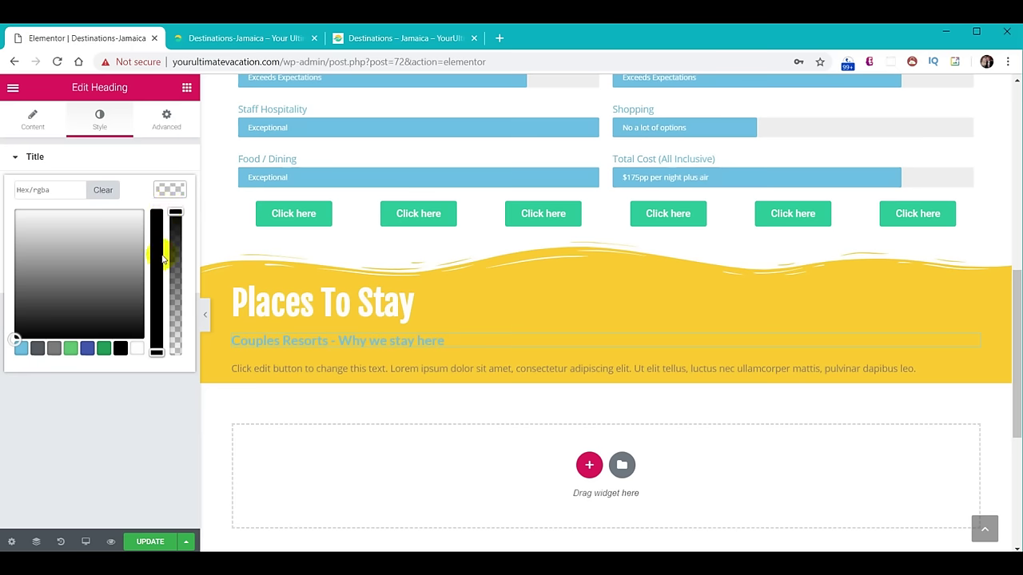
{"action": "left_click", "coordinate": [138, 351]}
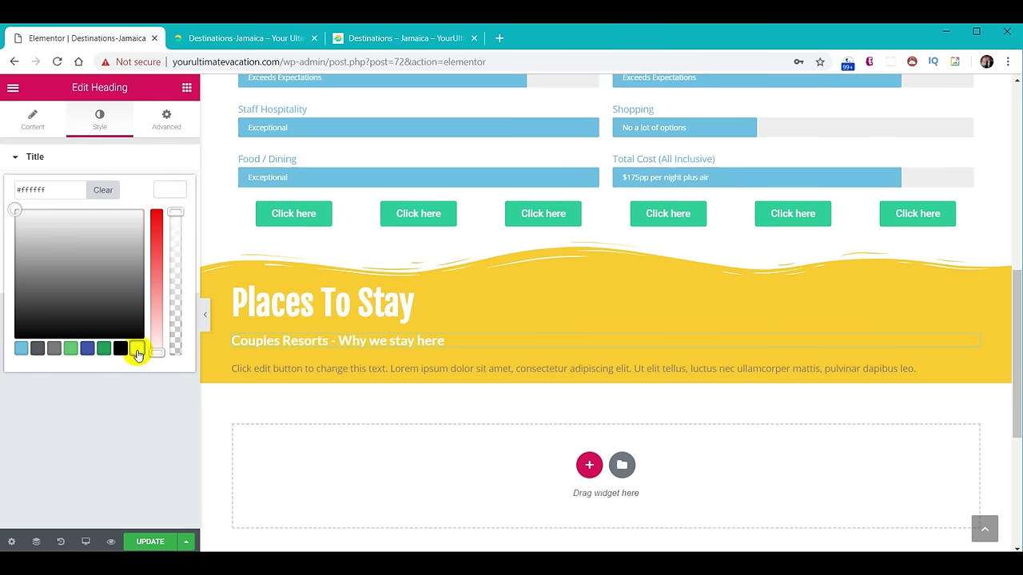
{"action": "left_click", "coordinate": [172, 190]}
{"action": "left_click", "coordinate": [173, 221]}
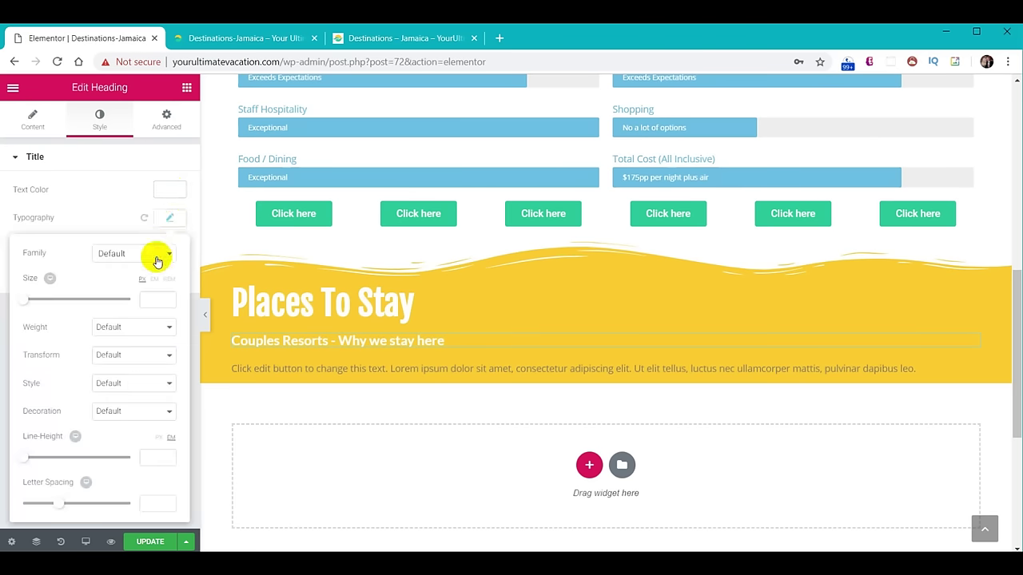
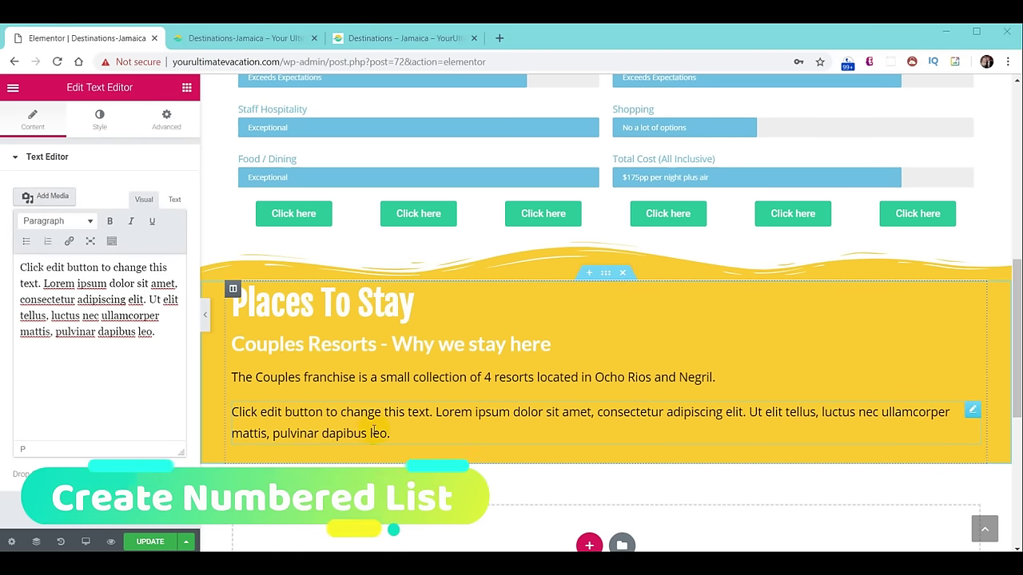
Copy the five Couples Resorts paragraphs from TMP.txt and return to the Elementor text block.
{"action": "key", "text": "alt+Tab"}
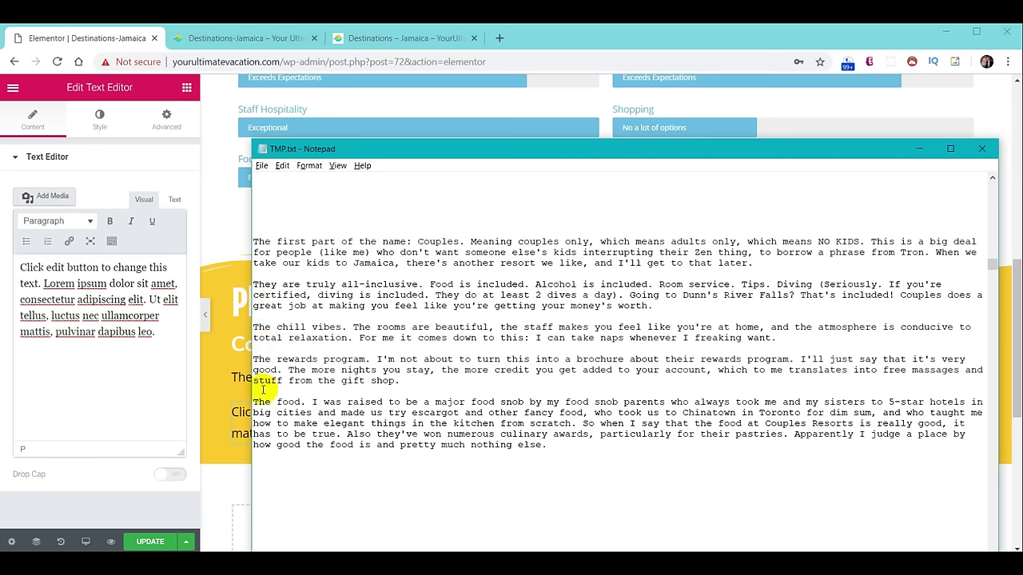
{"action": "left_click_drag", "start_coordinate": [252, 241], "coordinate": [604, 453]}
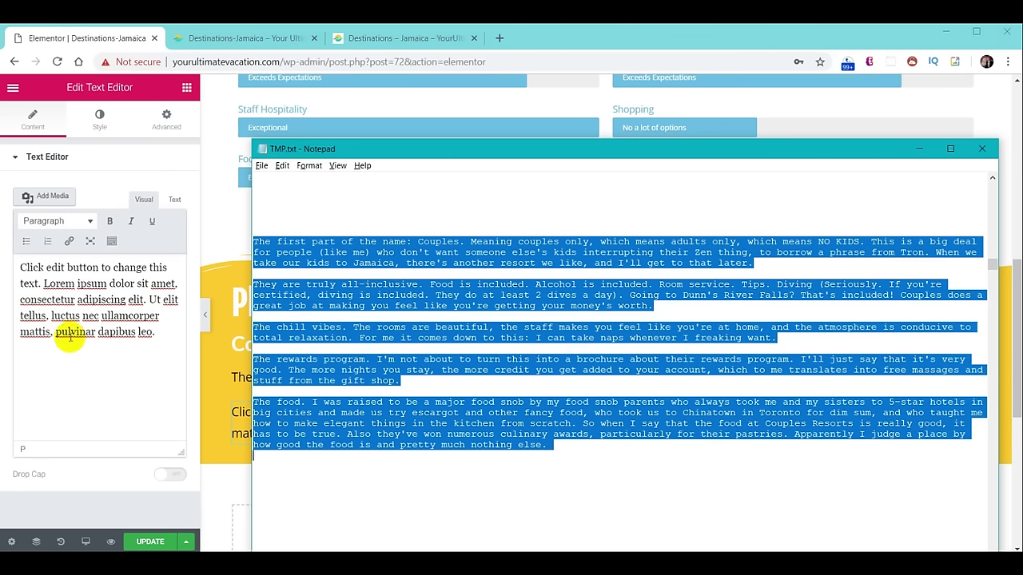
{"action": "left_click", "coordinate": [82, 370]}
{"action": "left_click", "coordinate": [162, 336]}
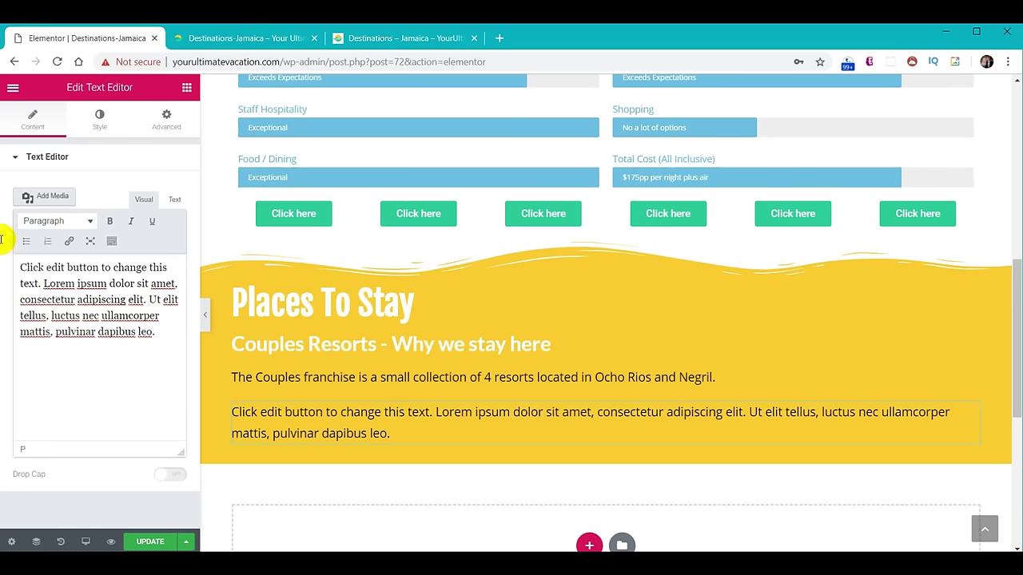
Replace the Lorem ipsum placeholder with the five pasted Couples Resorts paragraphs.
{"action": "left_click_drag", "start_coordinate": [19, 267], "coordinate": [156, 332]}
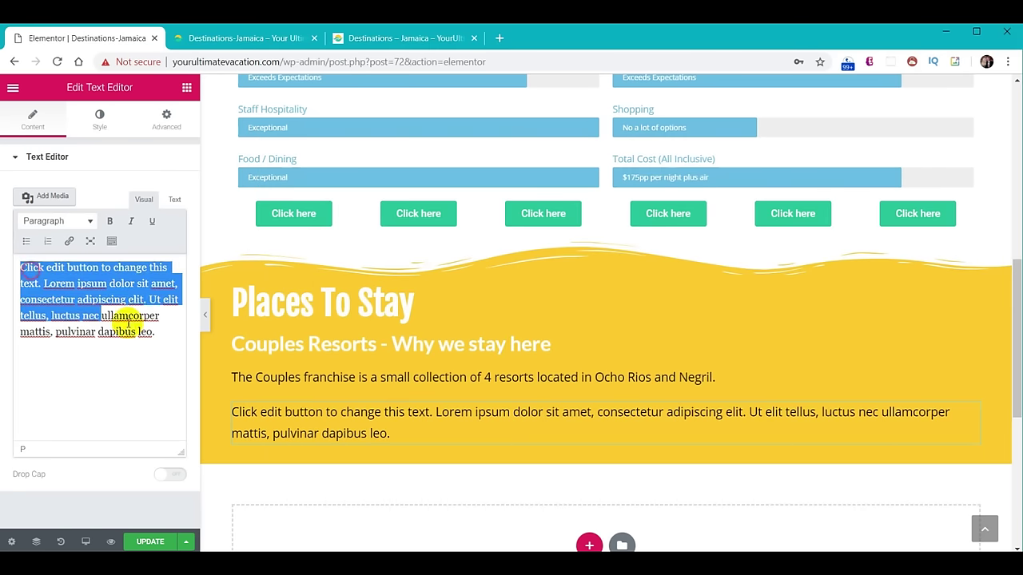
{"action": "key", "text": "ctrl+v"}
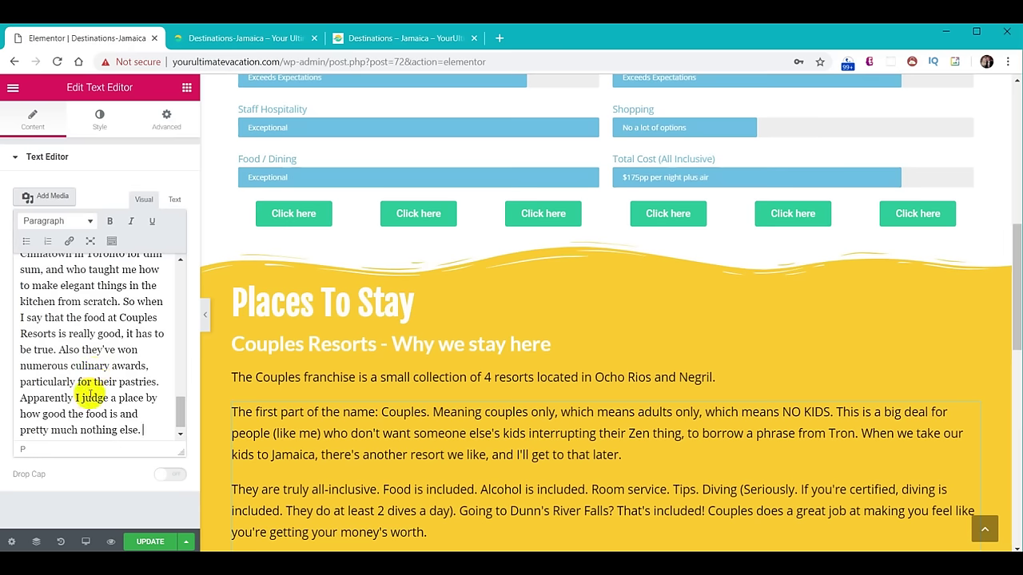
{"action": "scroll", "coordinate": [88, 384], "scroll_direction": "up", "scroll_amount": 5}
{"action": "scroll", "coordinate": [83, 400], "scroll_direction": "up", "scroll_amount": 8}
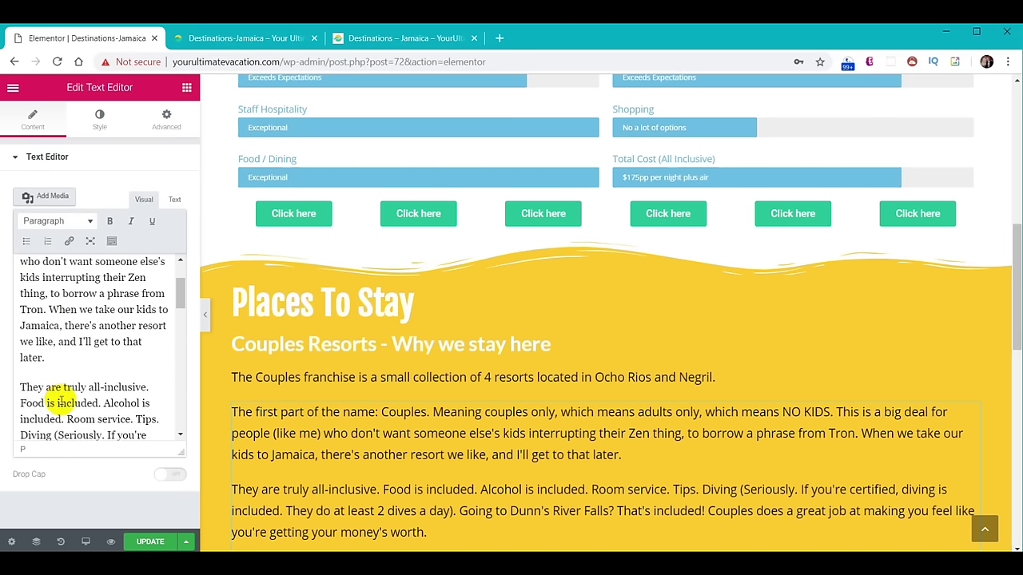
{"action": "scroll", "coordinate": [80, 361], "scroll_direction": "up", "scroll_amount": 3}
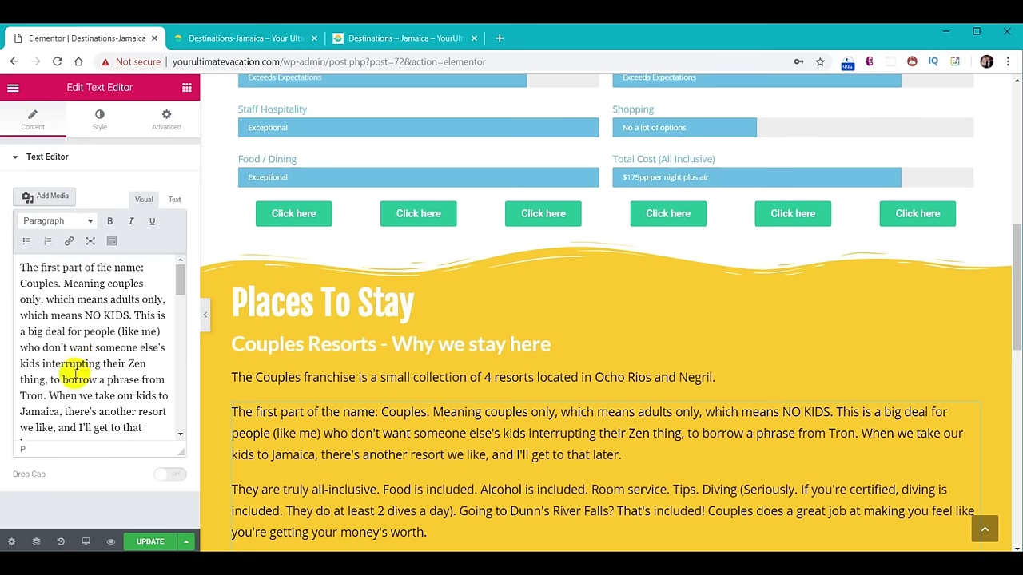
Format the pasted paragraphs as a numbered list.
{"action": "triple_click", "coordinate": [65, 323]}
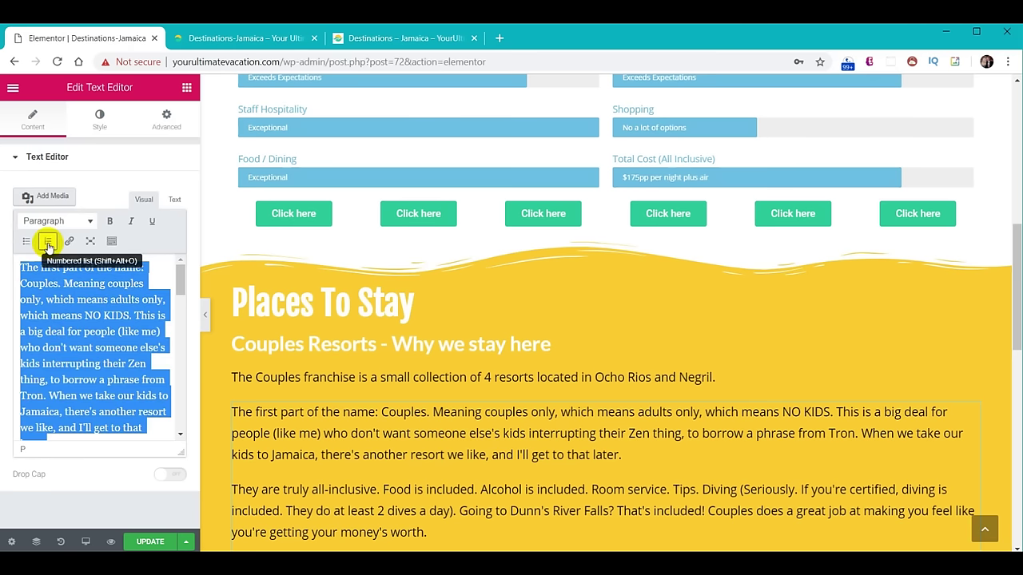
{"action": "left_click", "coordinate": [47, 242]}
{"action": "scroll", "coordinate": [68, 343], "scroll_direction": "down", "scroll_amount": 10}
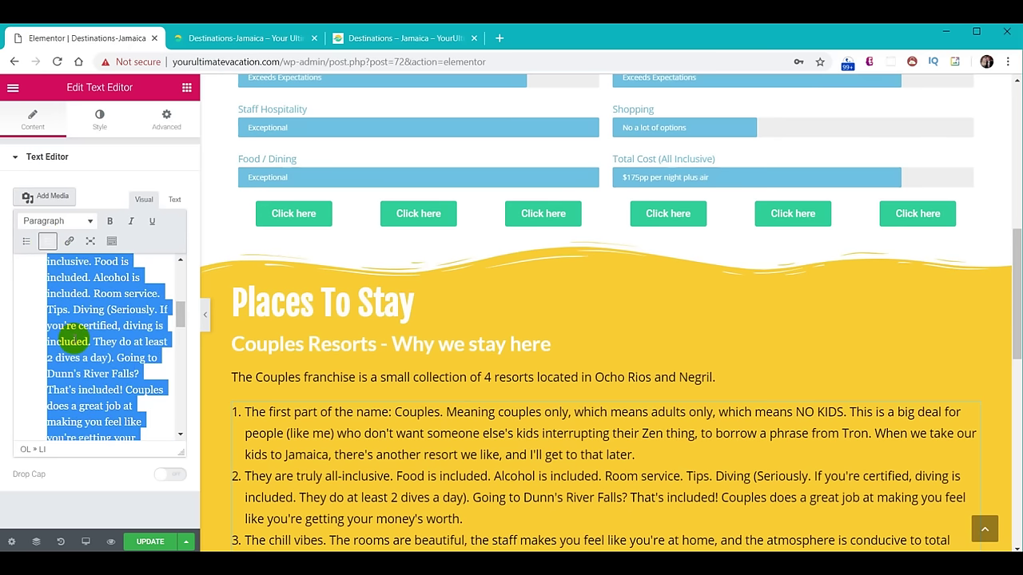
{"action": "scroll", "coordinate": [66, 360], "scroll_direction": "down", "scroll_amount": 3}
{"action": "scroll", "coordinate": [62, 368], "scroll_direction": "up", "scroll_amount": 12}
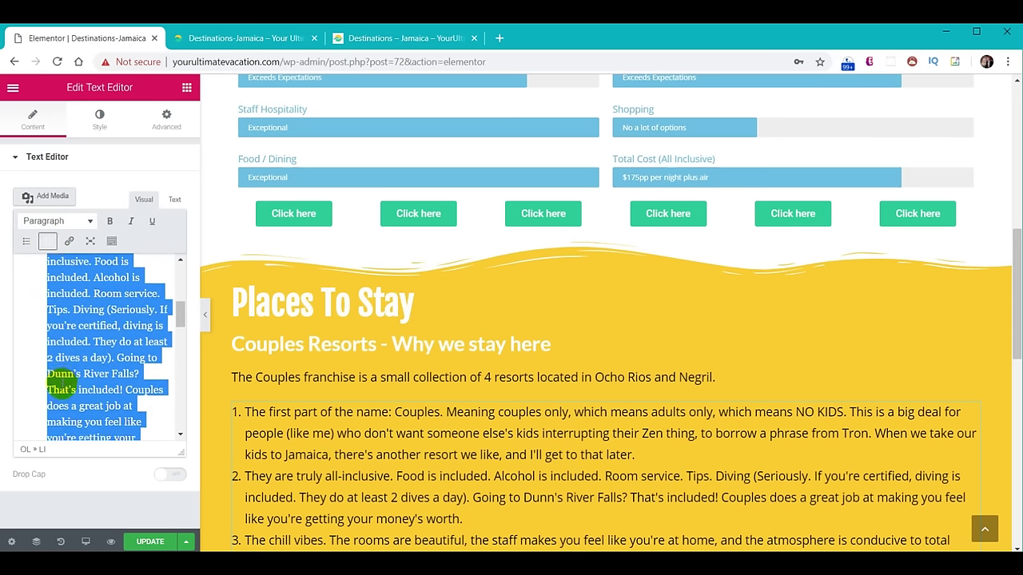
{"action": "scroll", "coordinate": [674, 342], "scroll_direction": "down", "scroll_amount": 4}
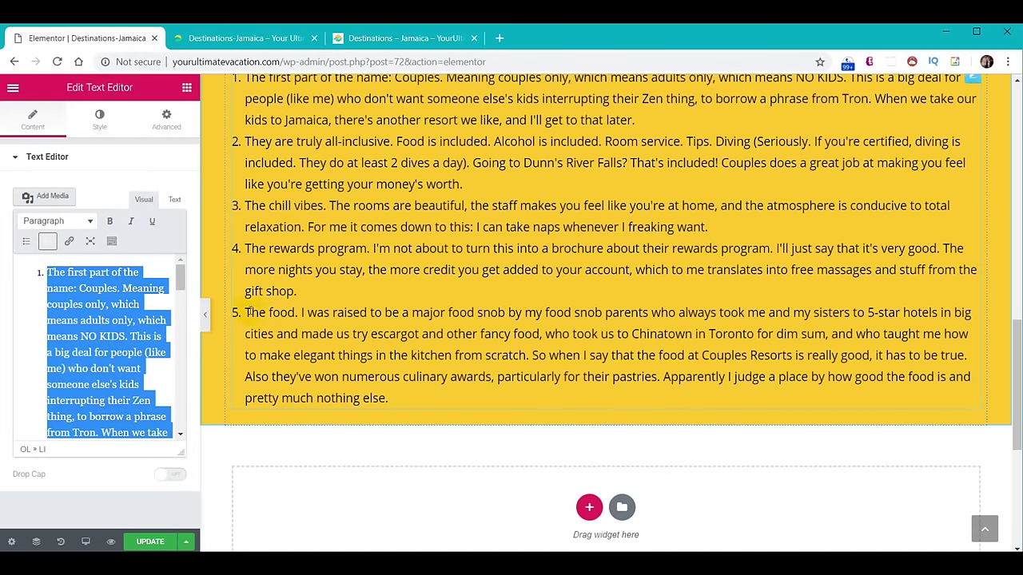
{"action": "scroll", "coordinate": [559, 300], "scroll_direction": "up", "scroll_amount": 3}
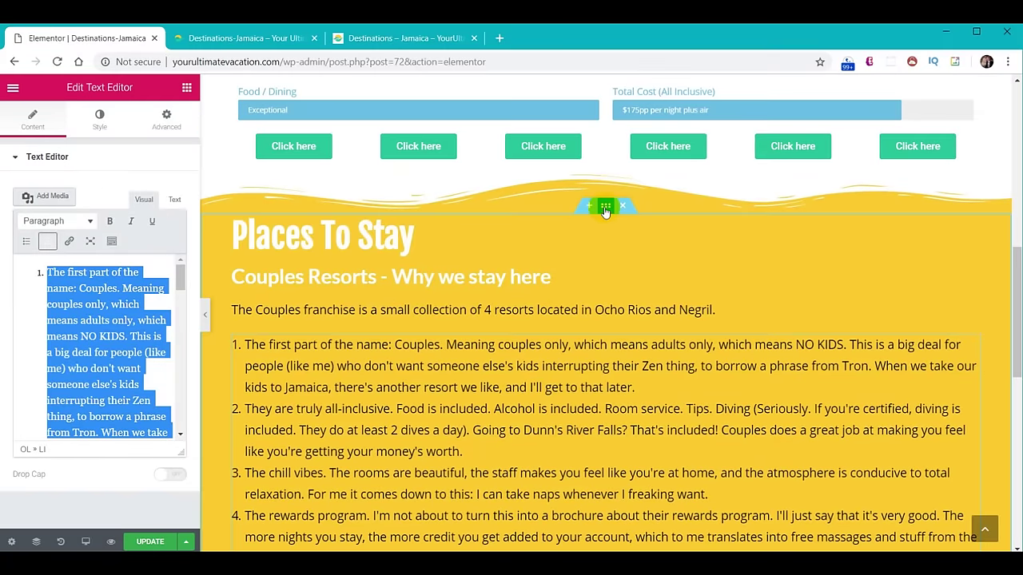
Add a Waves Brush bottom shape divider to the Places To Stay section.
{"action": "left_click", "coordinate": [605, 206]}
{"action": "left_click", "coordinate": [97, 128]}
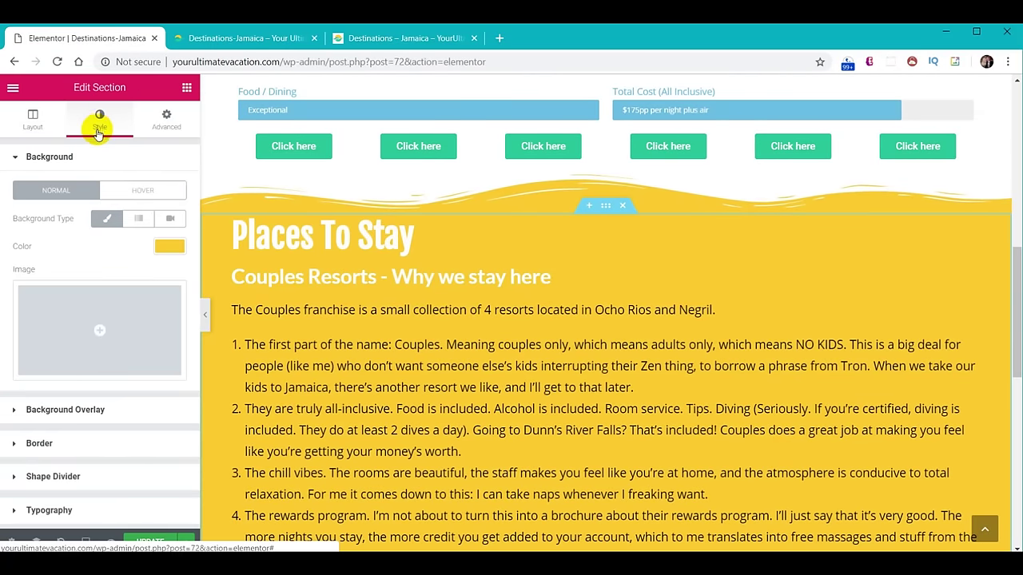
{"action": "left_click", "coordinate": [53, 476]}
{"action": "left_click", "coordinate": [135, 295]}
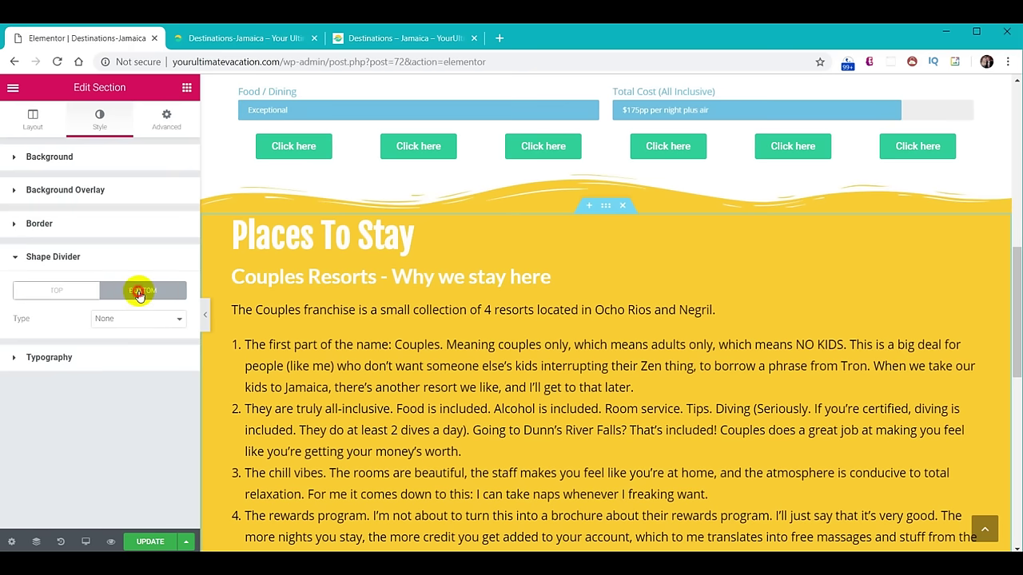
{"action": "left_click", "coordinate": [137, 319]}
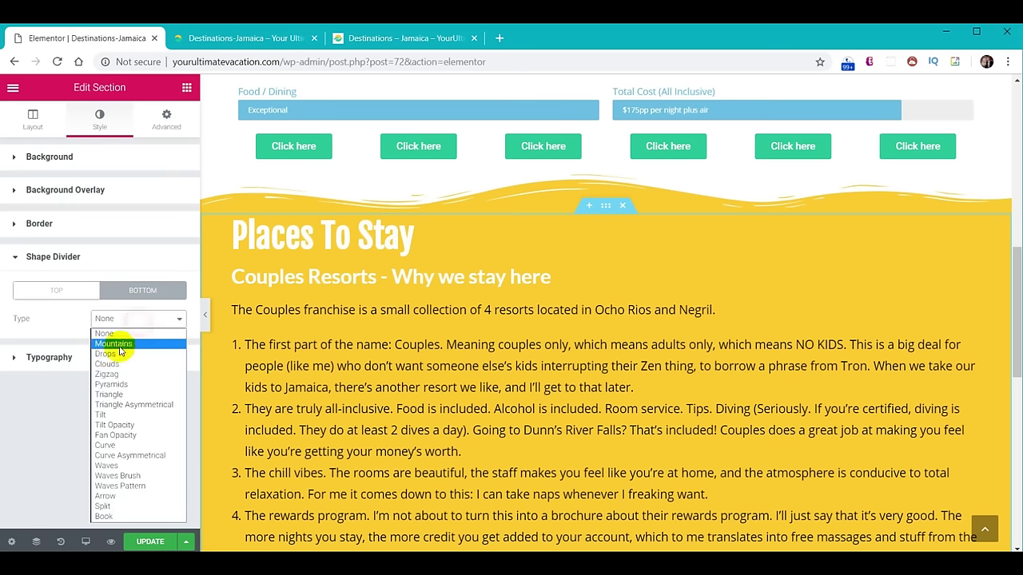
{"action": "left_click", "coordinate": [119, 476]}
Color the bottom divider #30d198 and set its height to 60.
{"action": "left_click", "coordinate": [167, 345]}
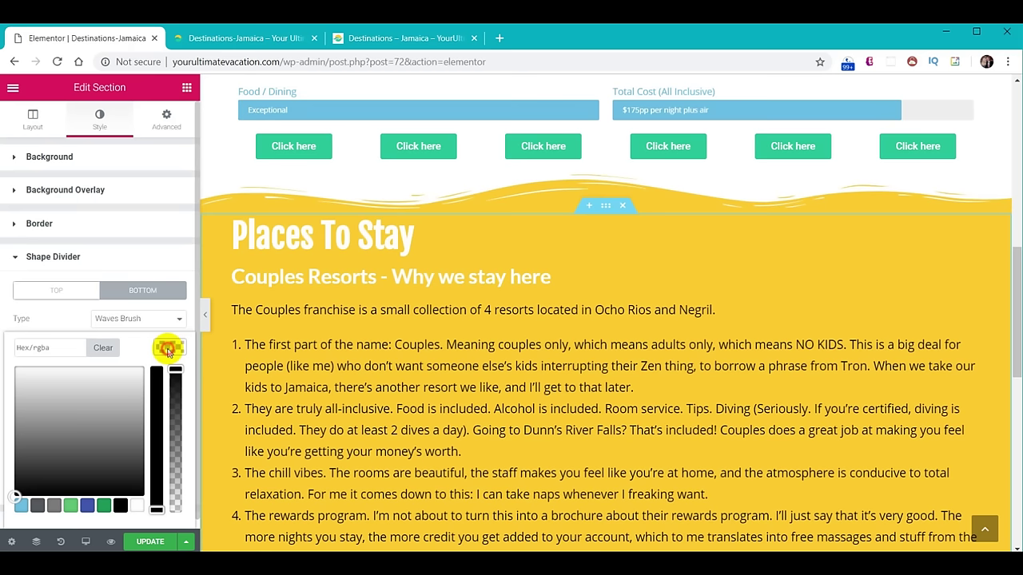
{"action": "left_click", "coordinate": [63, 347]}
{"action": "type", "text": "#30d198"}
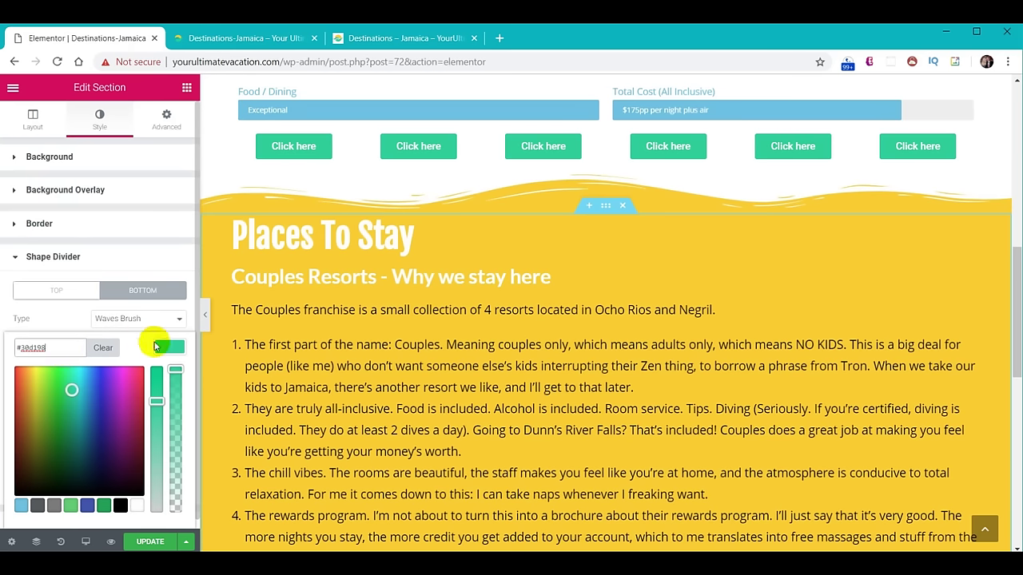
{"action": "left_click", "coordinate": [167, 347]}
{"action": "left_click", "coordinate": [170, 435]}
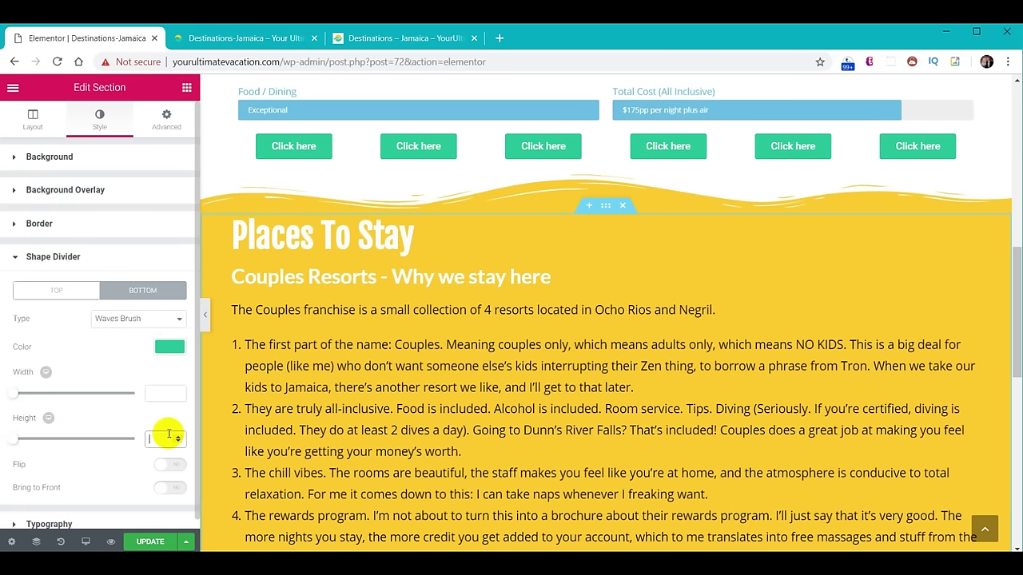
{"action": "scroll", "coordinate": [548, 338], "scroll_direction": "down", "scroll_amount": 5}
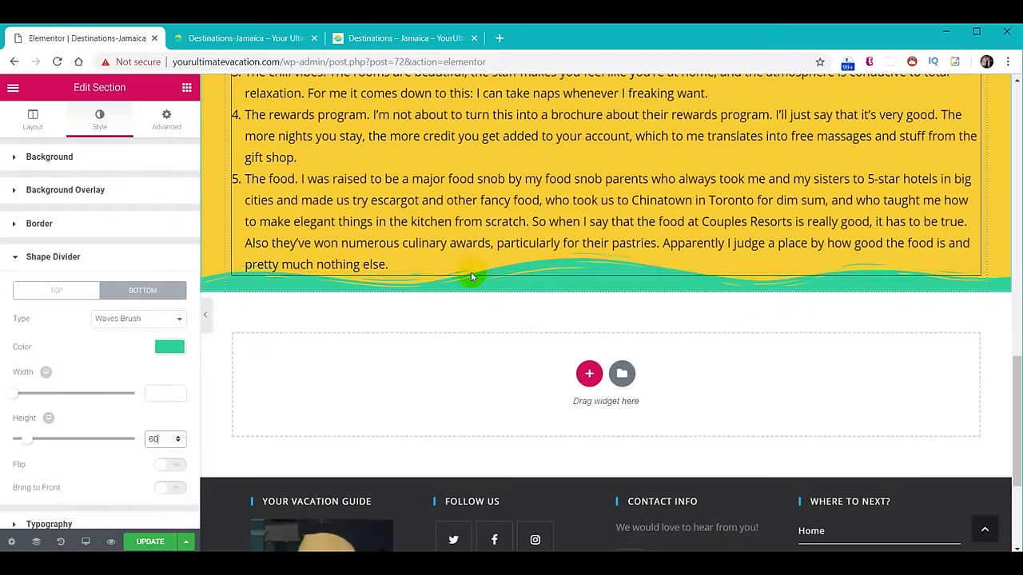
{"action": "left_click", "coordinate": [569, 279]}
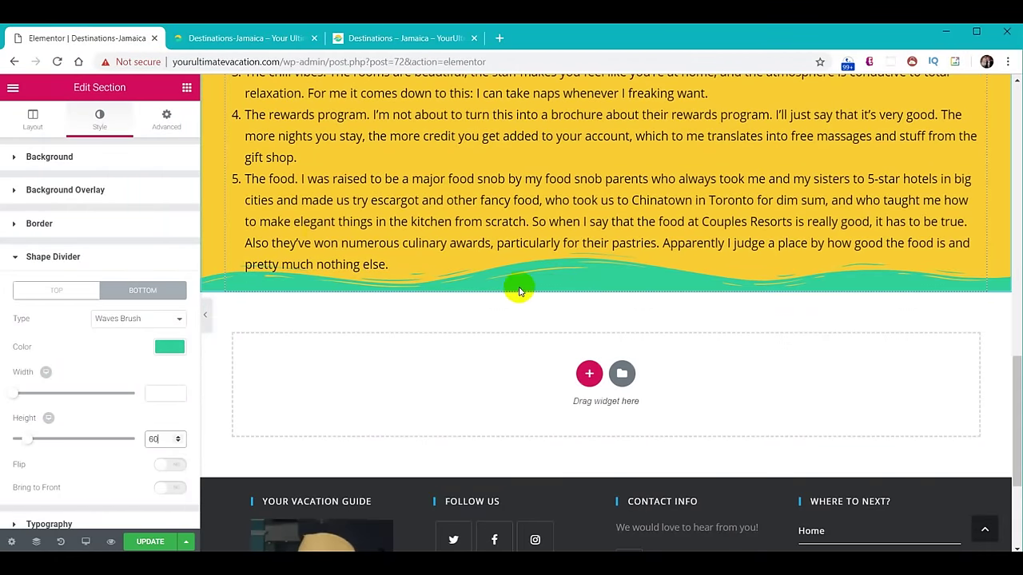
Unlink the section padding and set the bottom padding to 60 px.
{"action": "left_click", "coordinate": [168, 122]}
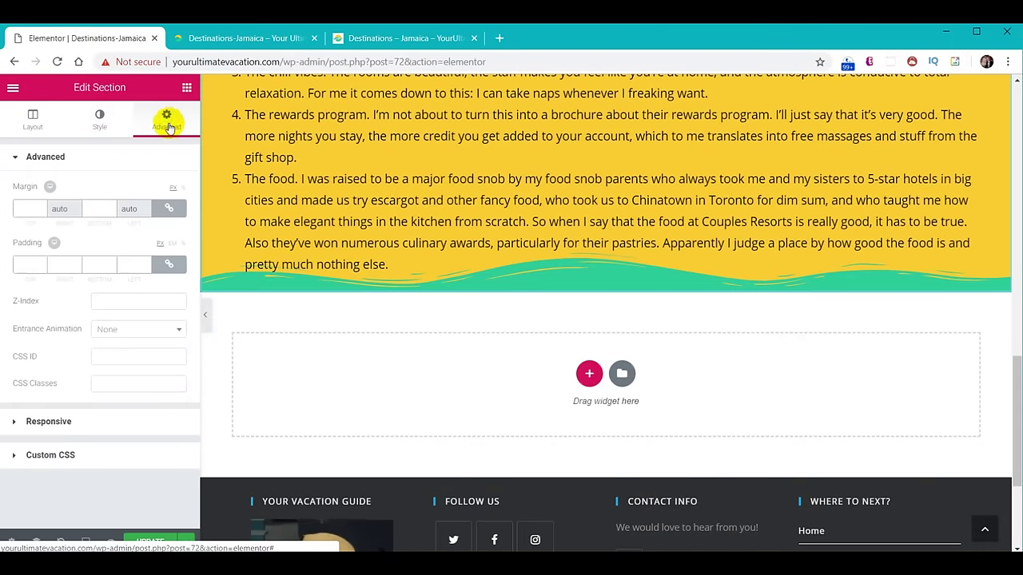
{"action": "left_click", "coordinate": [170, 266]}
{"action": "left_click", "coordinate": [93, 265]}
{"action": "type", "text": "60"}
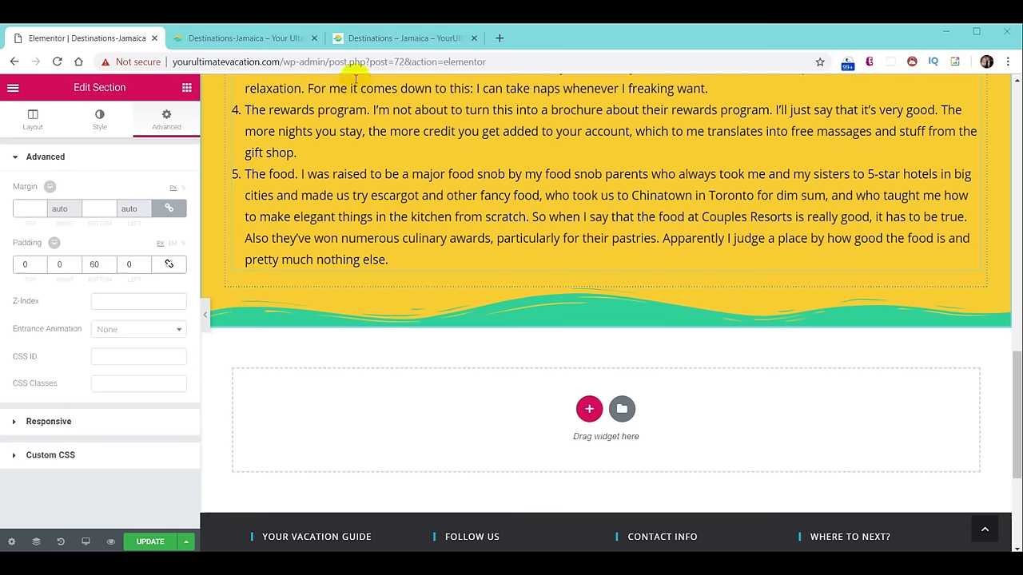
{"action": "left_click", "coordinate": [354, 37]}
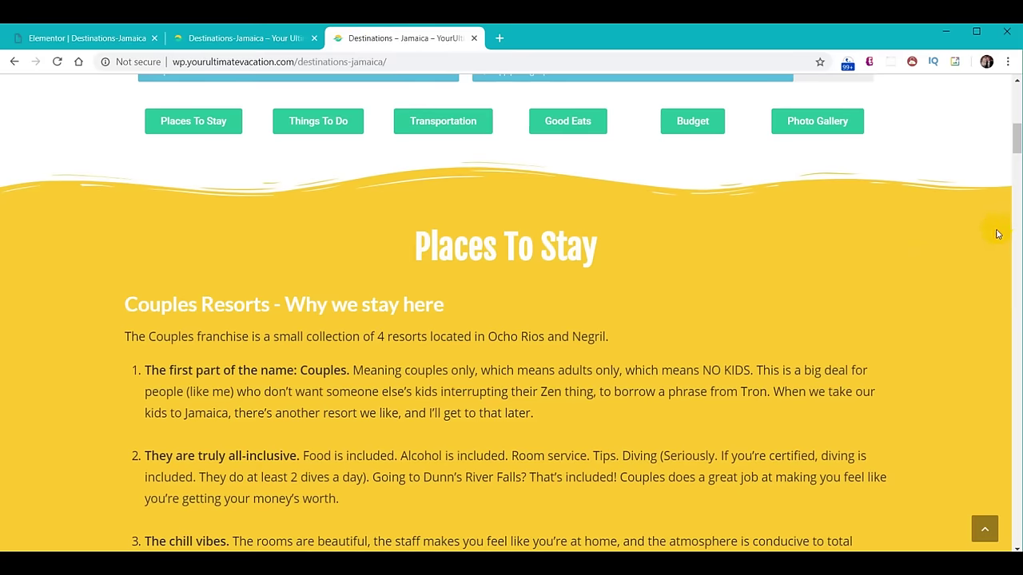
Scroll through the Places To Stay section on the live Destinations – Jamaica page.
{"action": "scroll", "coordinate": [858, 260], "scroll_direction": "down", "scroll_amount": 12}
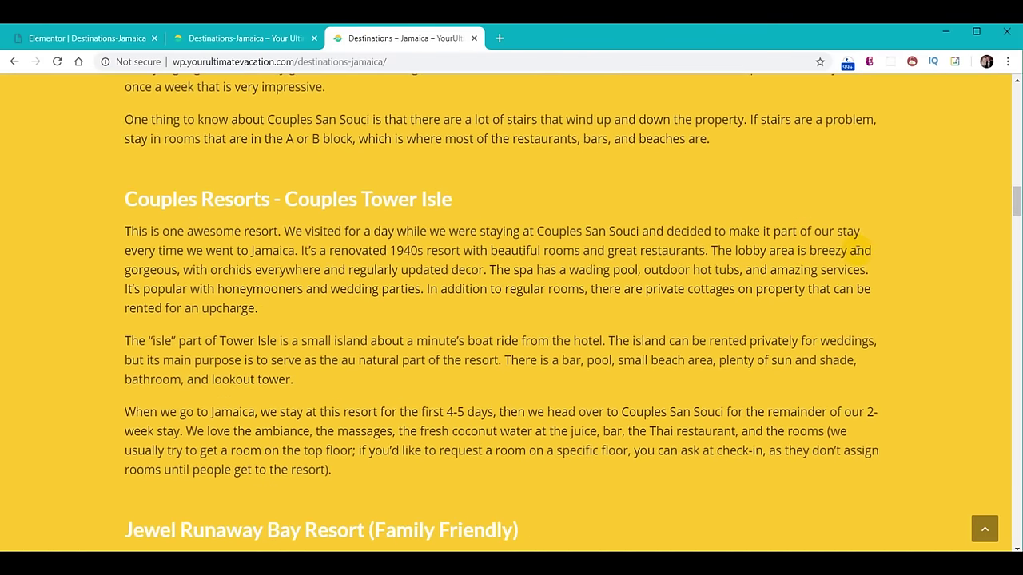
{"action": "scroll", "coordinate": [858, 249], "scroll_direction": "down", "scroll_amount": 10}
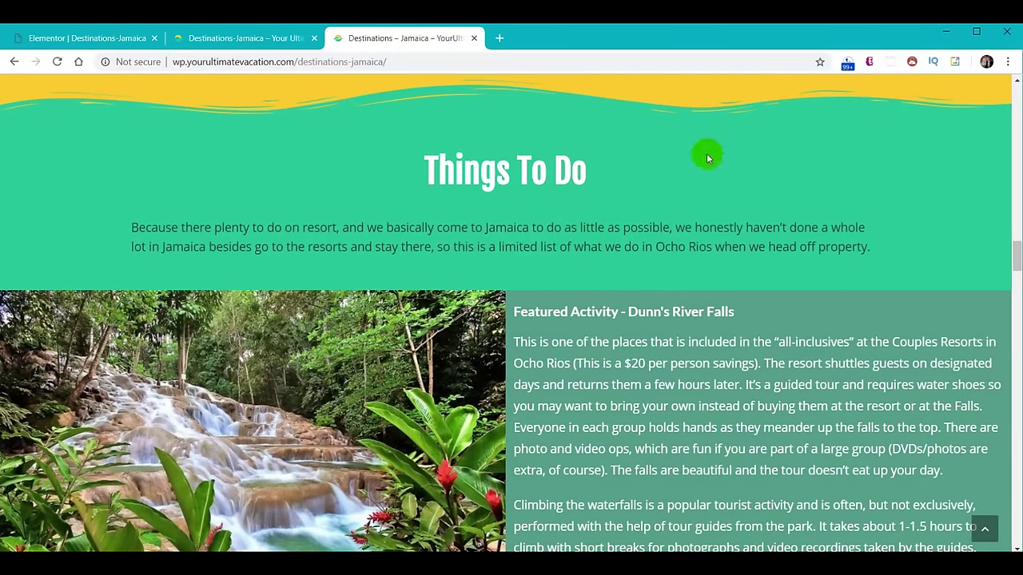
{"action": "scroll", "coordinate": [706, 155], "scroll_direction": "down", "scroll_amount": 3}
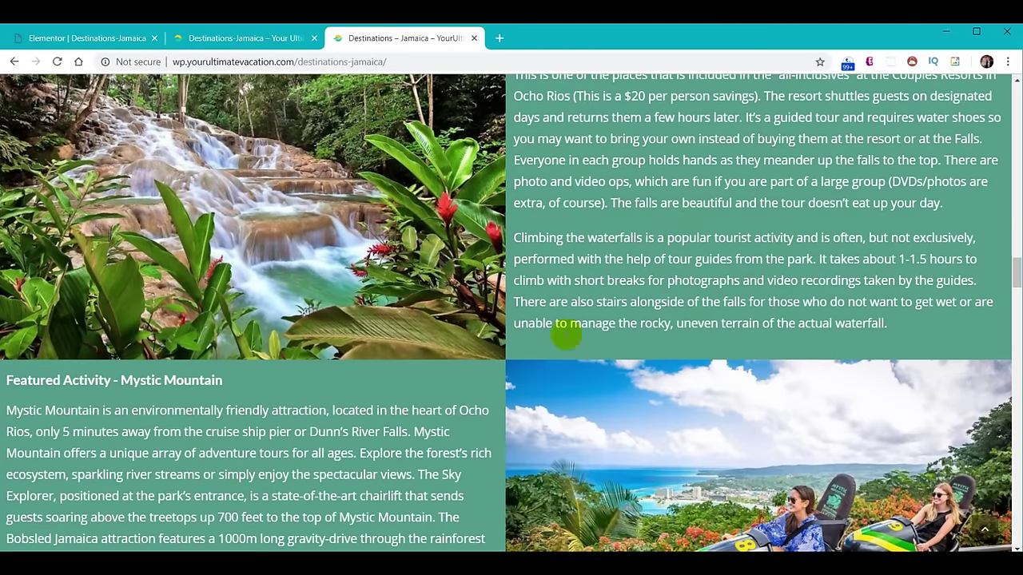
{"action": "scroll", "coordinate": [690, 334], "scroll_direction": "down", "scroll_amount": 3}
{"action": "scroll", "coordinate": [687, 326], "scroll_direction": "down", "scroll_amount": 15}
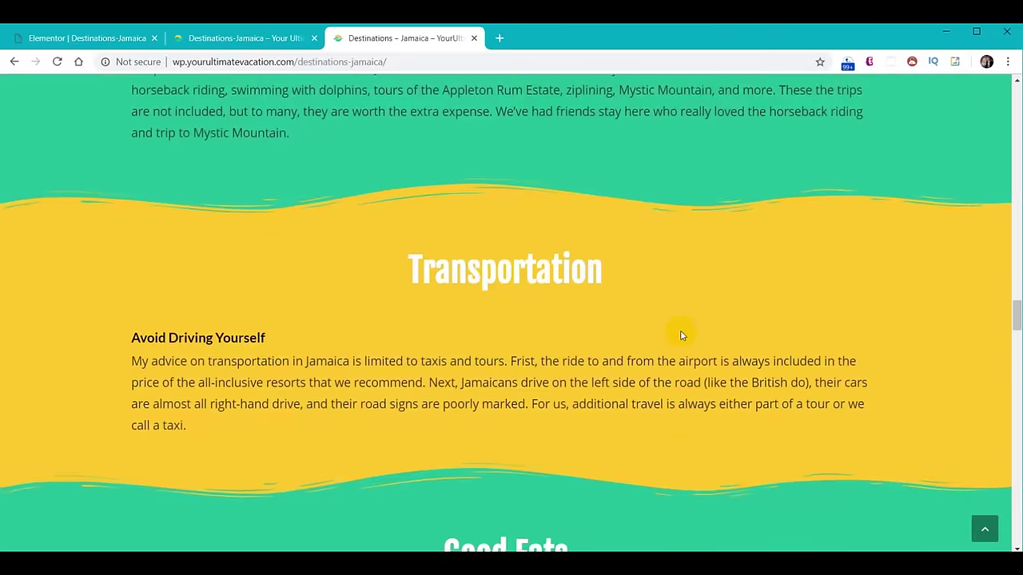
{"action": "scroll", "coordinate": [675, 323], "scroll_direction": "down", "scroll_amount": 20}
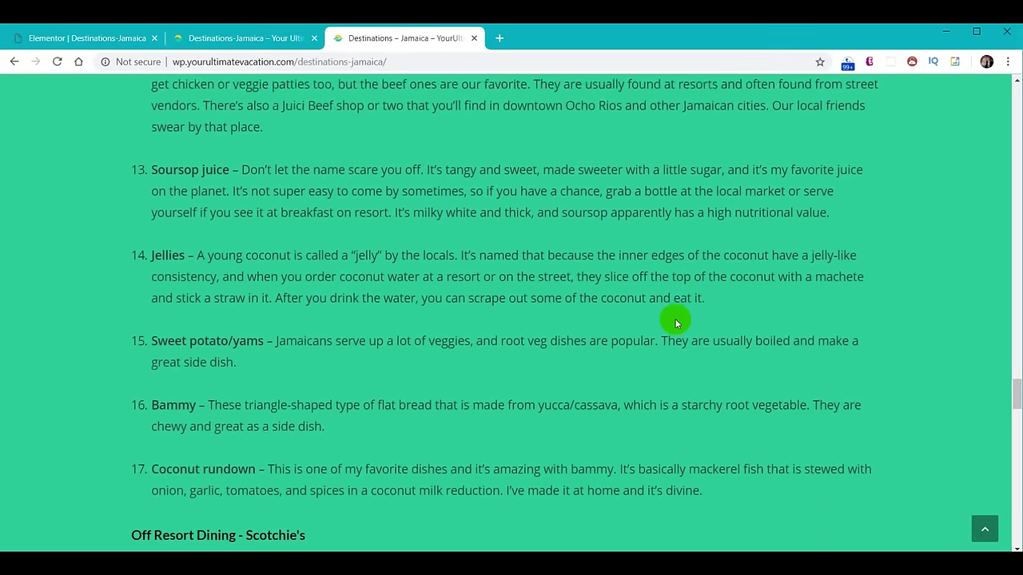
{"action": "scroll", "coordinate": [671, 329], "scroll_direction": "down", "scroll_amount": 2}
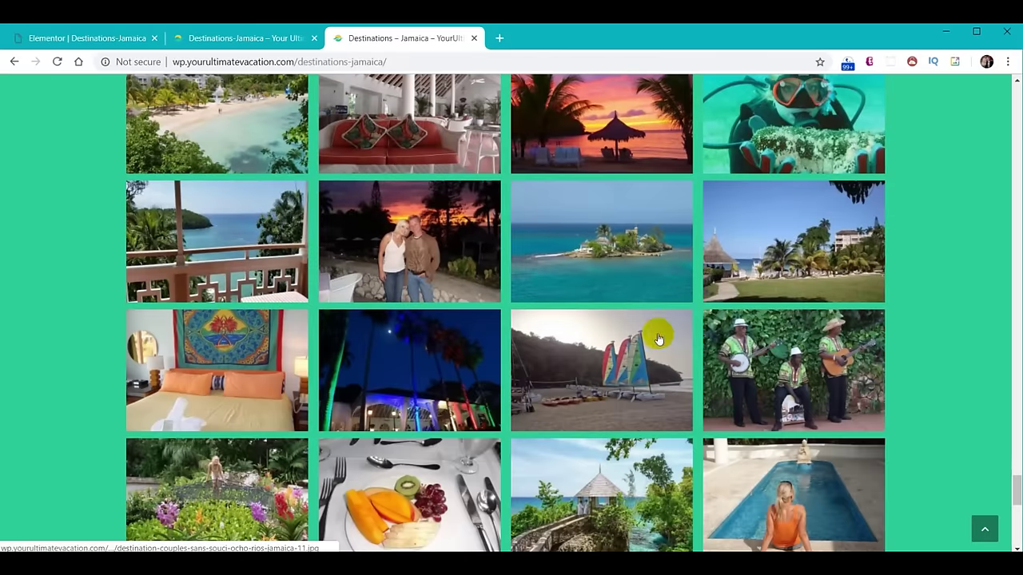
{"action": "left_click", "coordinate": [985, 529]}
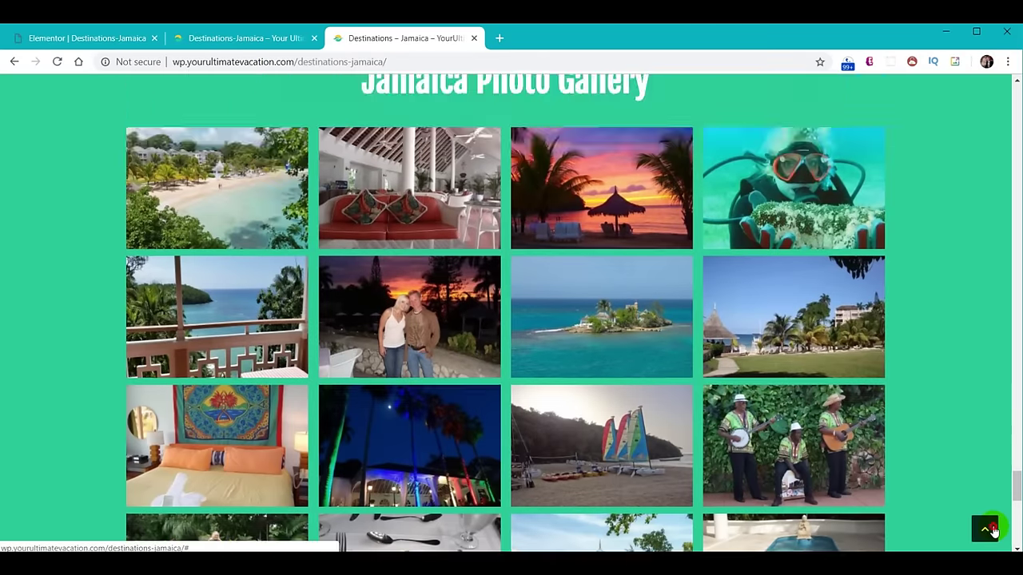
{"action": "scroll", "coordinate": [791, 359], "scroll_direction": "down", "scroll_amount": 9}
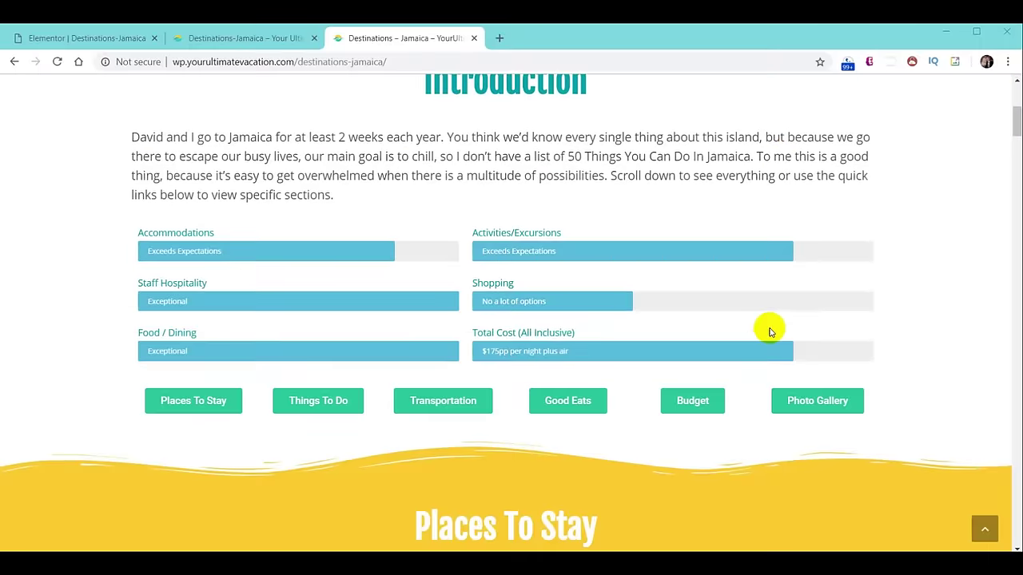
{"action": "scroll", "coordinate": [759, 332], "scroll_direction": "up", "scroll_amount": 1}
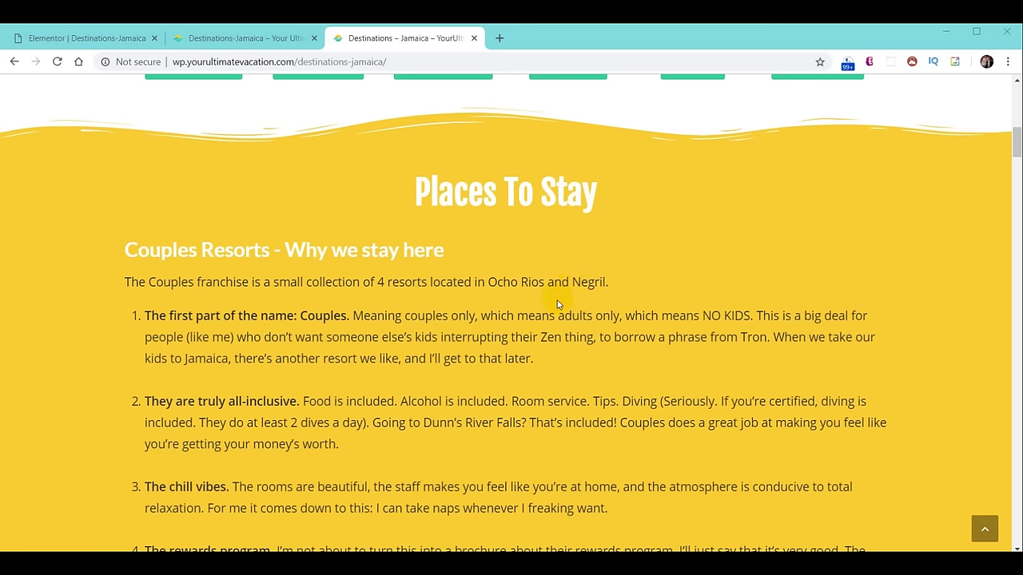
{"action": "scroll", "coordinate": [558, 304], "scroll_direction": "down", "scroll_amount": 12}
{"action": "scroll", "coordinate": [549, 305], "scroll_direction": "up", "scroll_amount": 7}
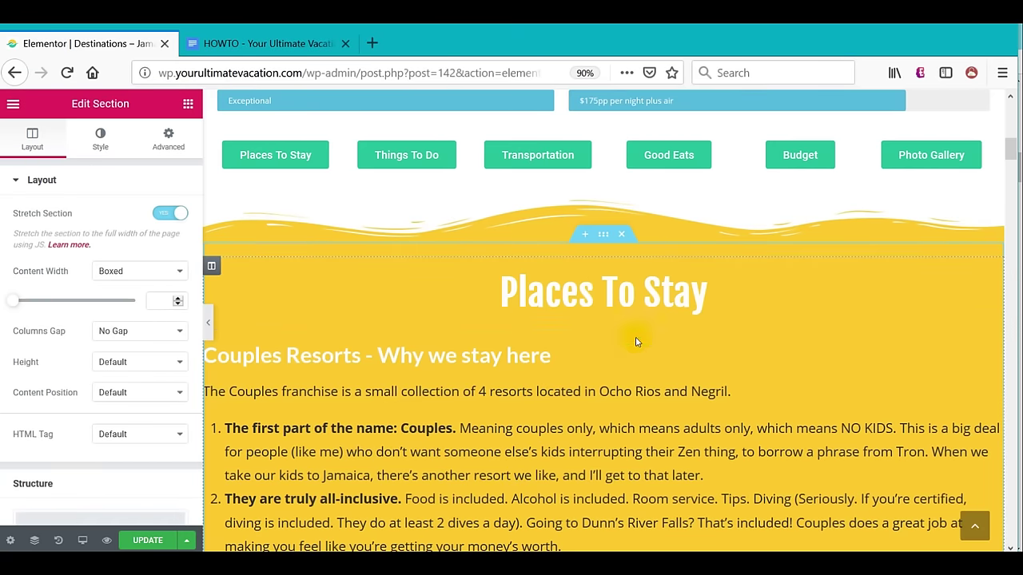
Save the Places To Stay section as the template 'YUV - Destinations - Stay Original'.
{"action": "scroll", "coordinate": [644, 354], "scroll_direction": "down", "scroll_amount": 1}
{"action": "scroll", "coordinate": [644, 353], "scroll_direction": "down", "scroll_amount": 10}
{"action": "scroll", "coordinate": [642, 356], "scroll_direction": "up", "scroll_amount": 6}
{"action": "scroll", "coordinate": [795, 321], "scroll_direction": "up", "scroll_amount": 7}
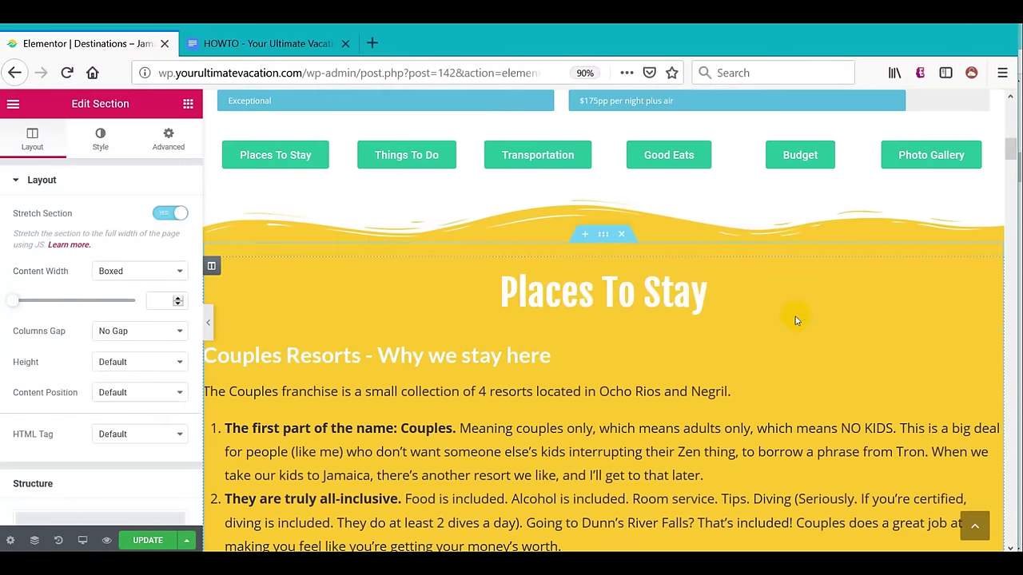
{"action": "right_click", "coordinate": [604, 237]}
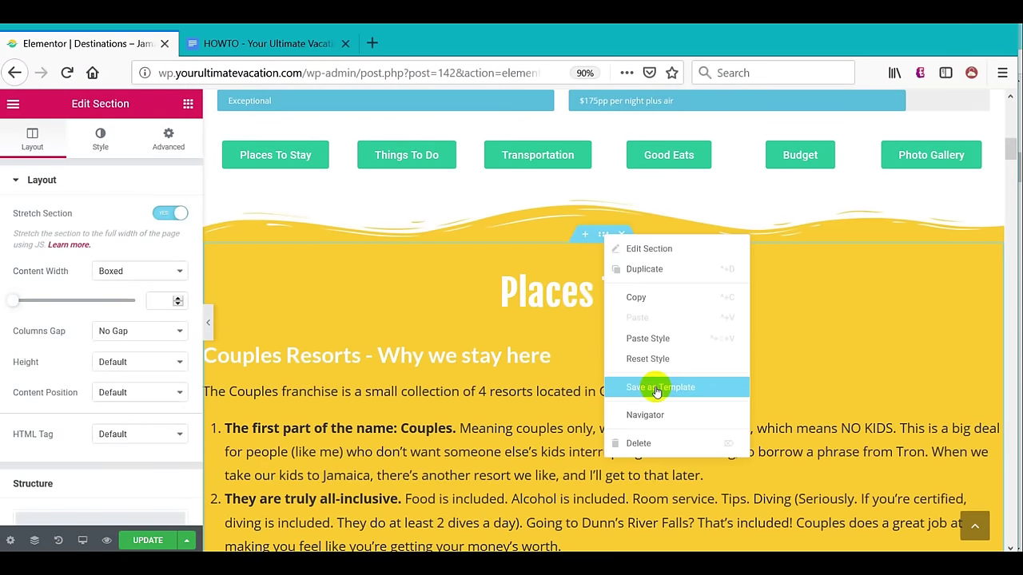
{"action": "left_click", "coordinate": [655, 389]}
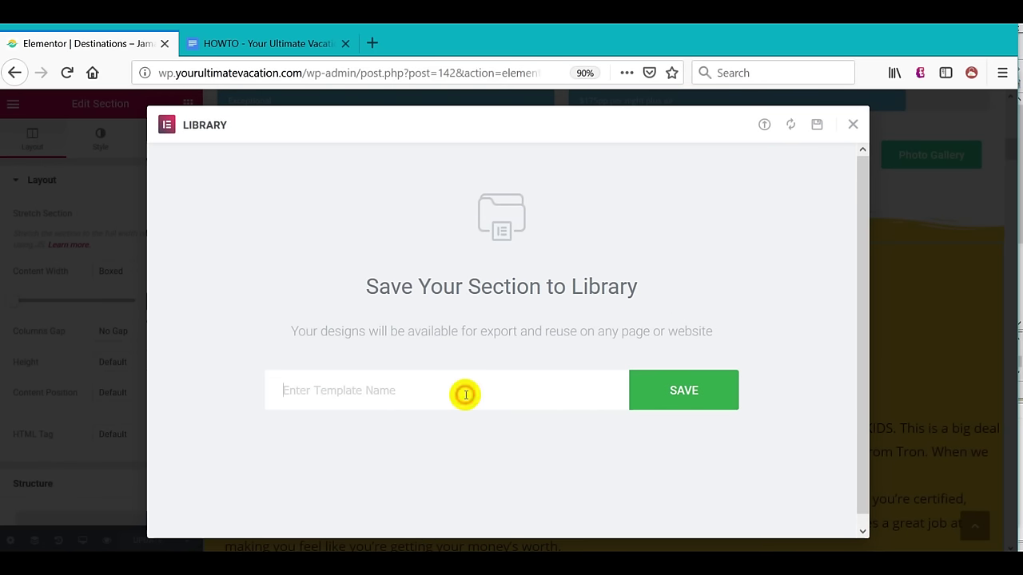
{"action": "left_click", "coordinate": [470, 390]}
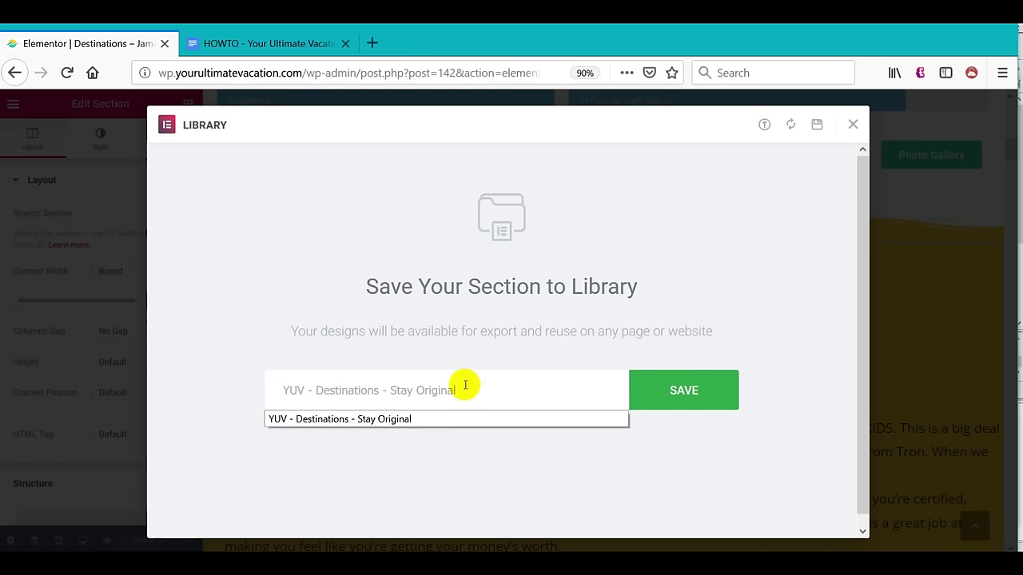
{"action": "left_click", "coordinate": [666, 402]}
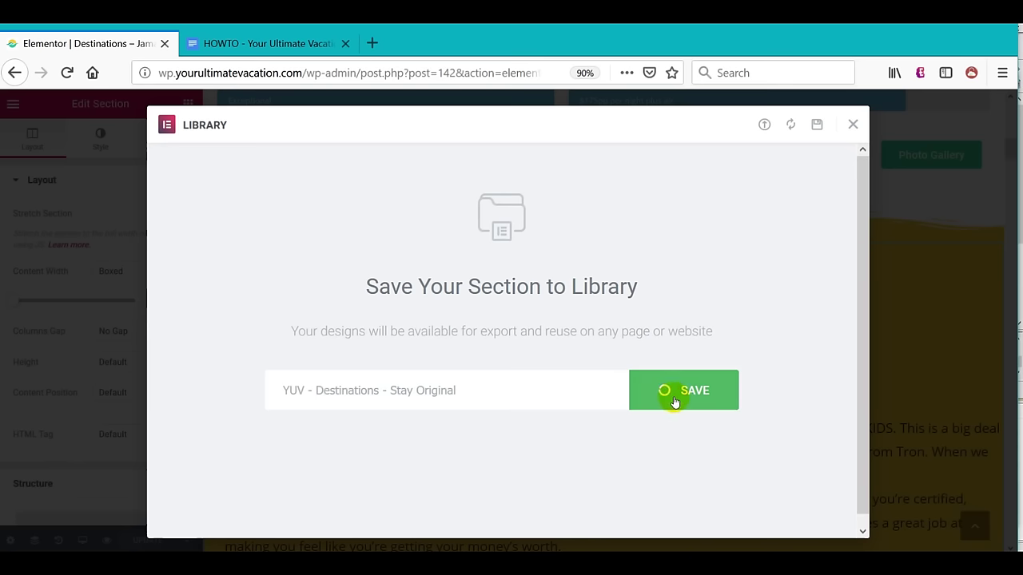
Export the Stay Original template from My Templates as a JSON file.
{"action": "scroll", "coordinate": [634, 382], "scroll_direction": "down", "scroll_amount": 5}
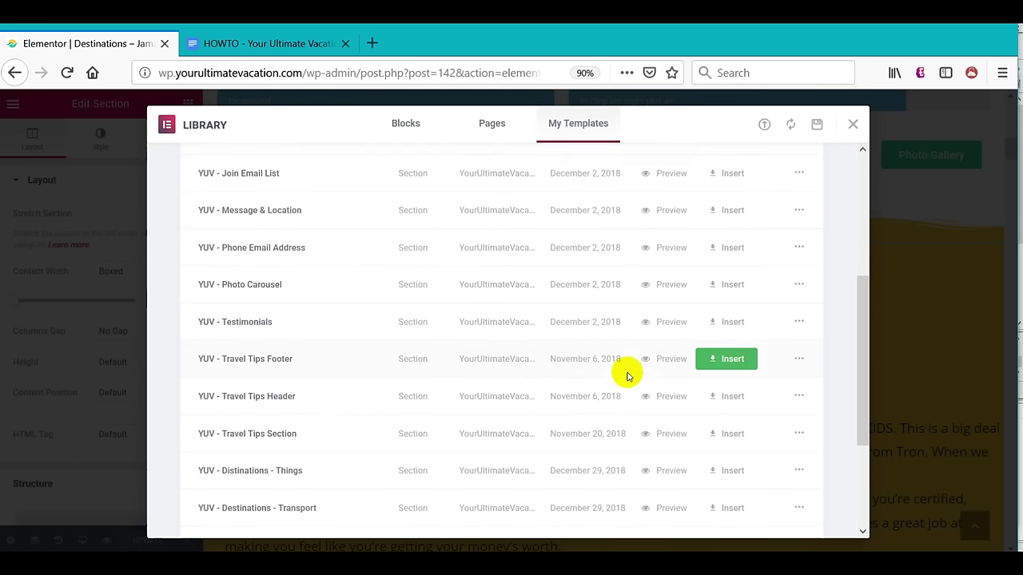
{"action": "scroll", "coordinate": [626, 380], "scroll_direction": "down", "scroll_amount": 3}
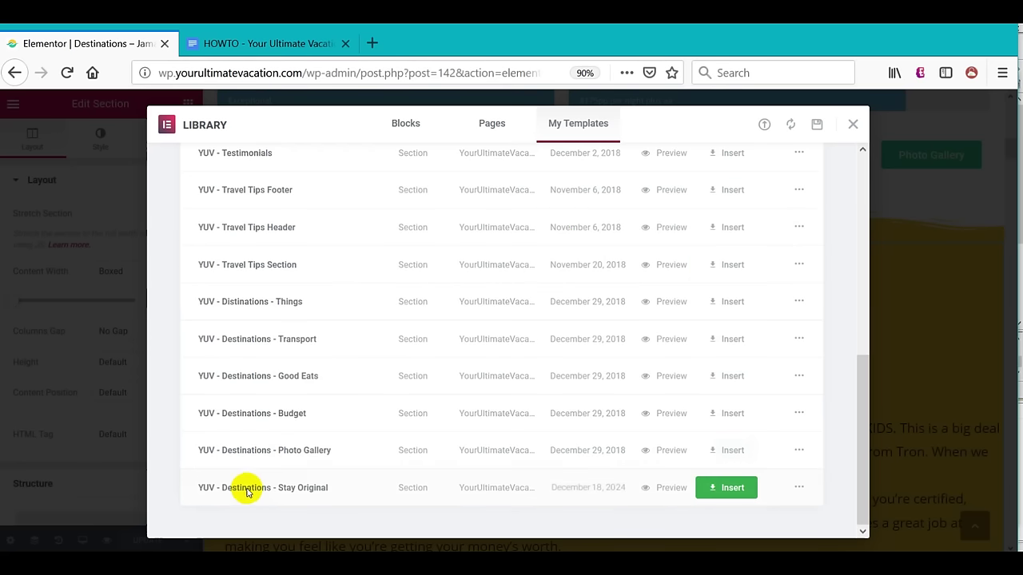
{"action": "left_click", "coordinate": [800, 489]}
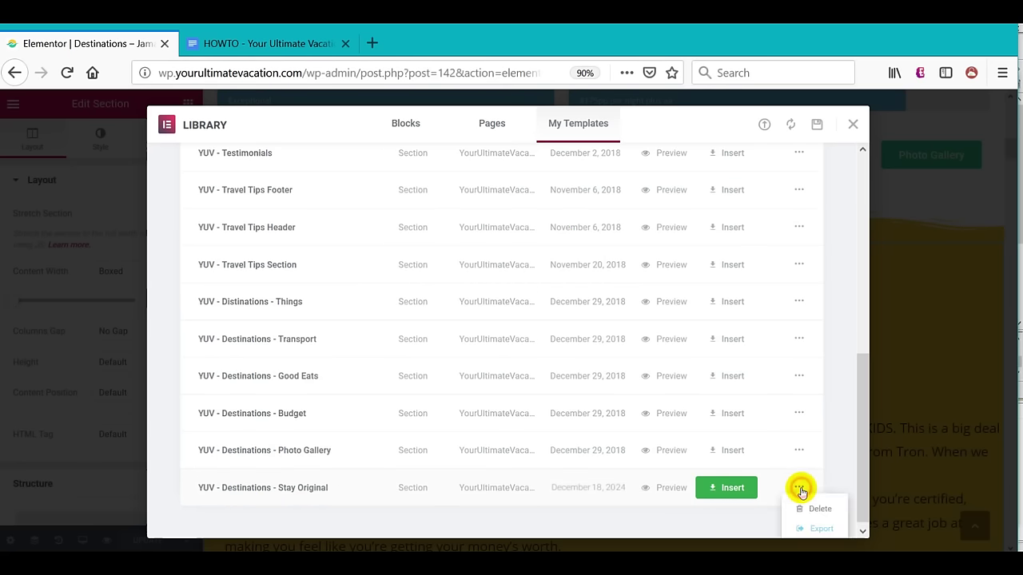
{"action": "left_click", "coordinate": [821, 530]}
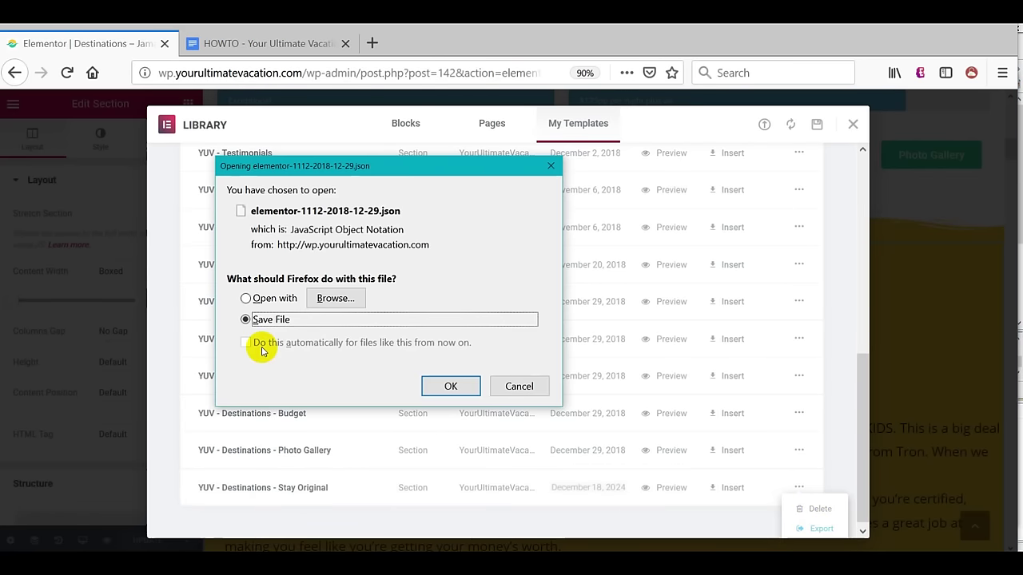
{"action": "left_click", "coordinate": [452, 387]}
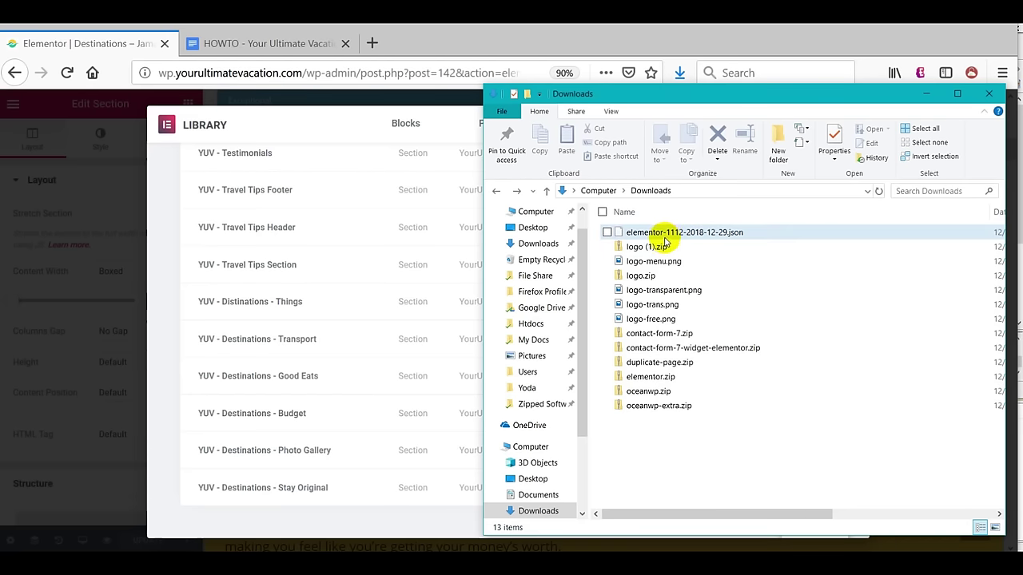
Rename the downloaded elementor JSON to 'YUV - Destinations - Stay Original.json'.
{"action": "left_click", "coordinate": [675, 236]}
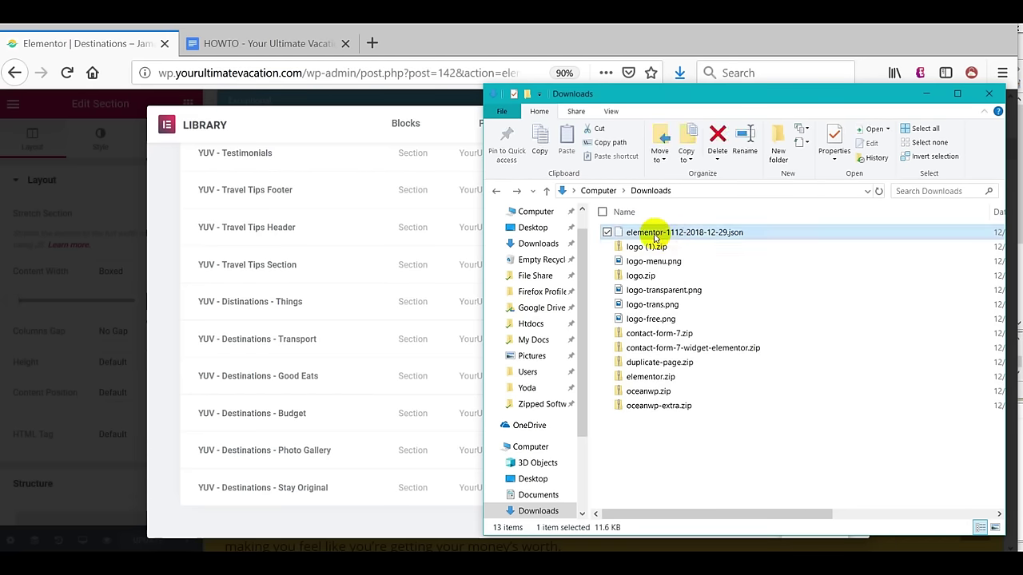
{"action": "left_click", "coordinate": [680, 237]}
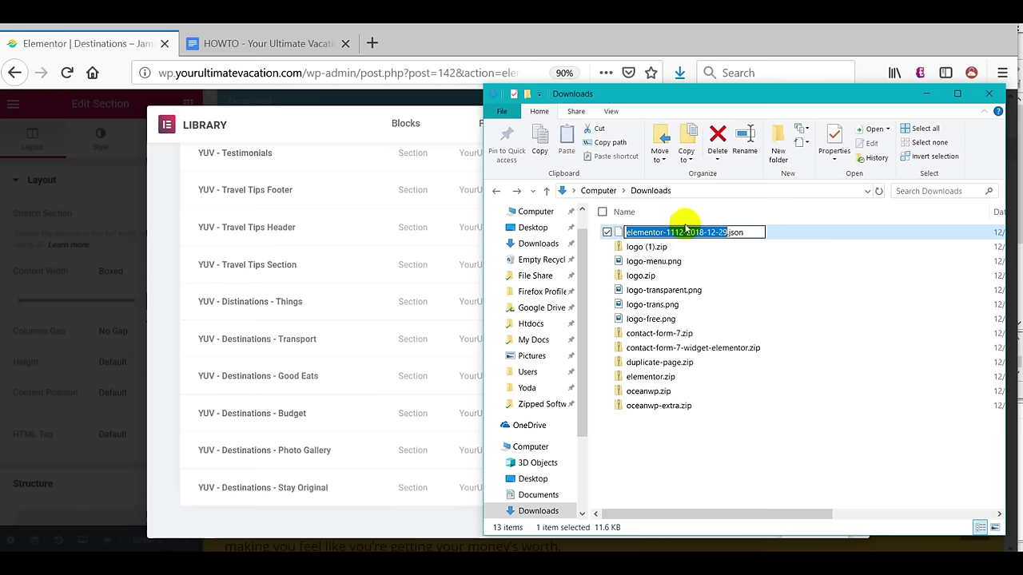
{"action": "type", "text": "YUV - Destinations - Stay Original"}
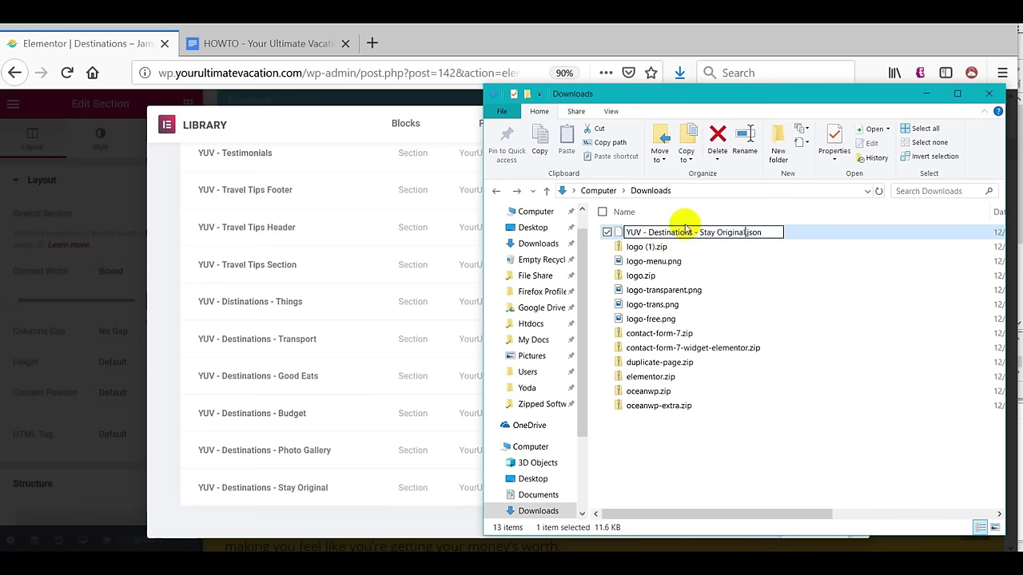
{"action": "left_click", "coordinate": [704, 435]}
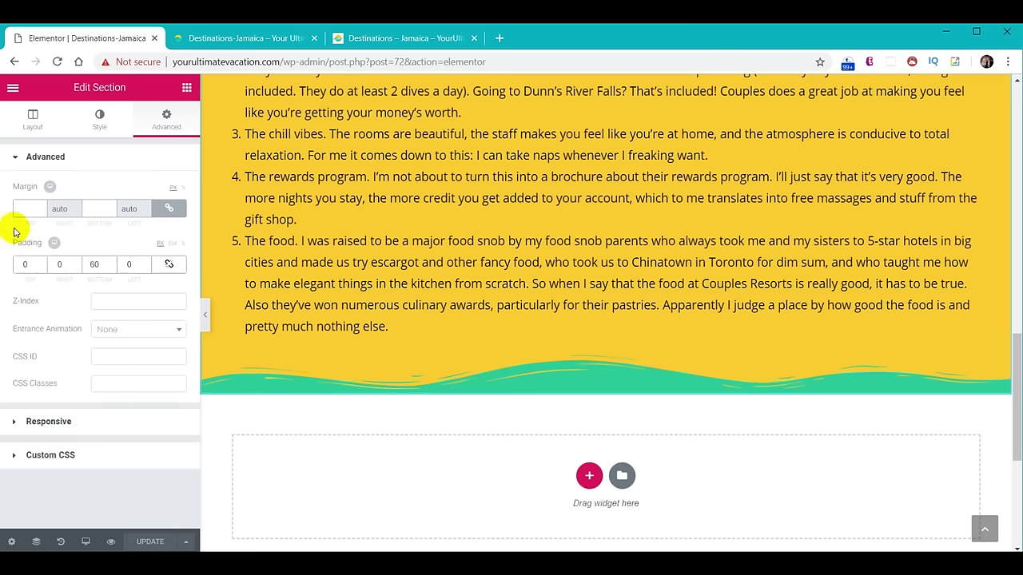
Exit to the WordPress dashboard and import the Stay Original JSON into My Templates.
{"action": "left_click", "coordinate": [11, 88]}
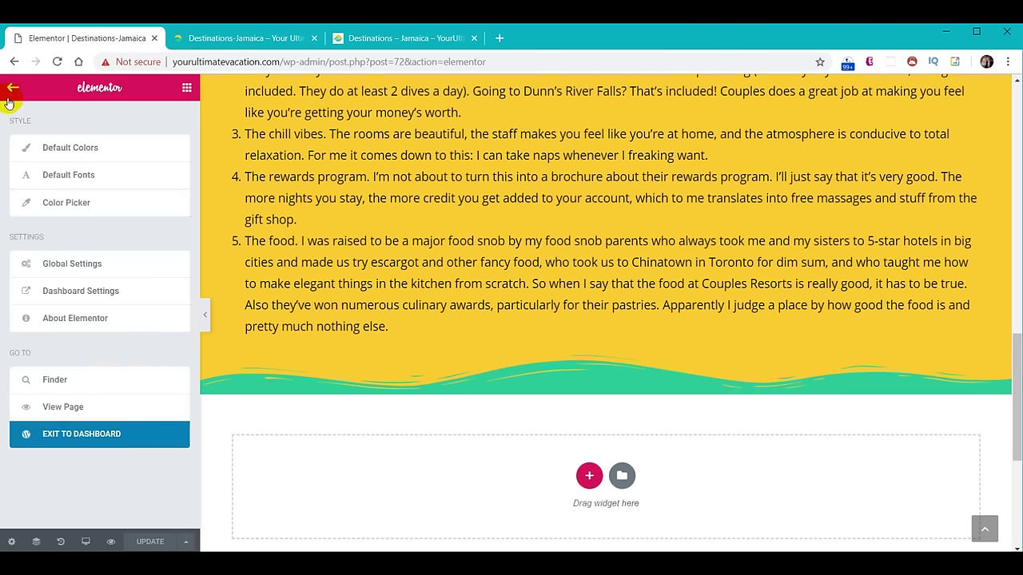
{"action": "left_click", "coordinate": [77, 439]}
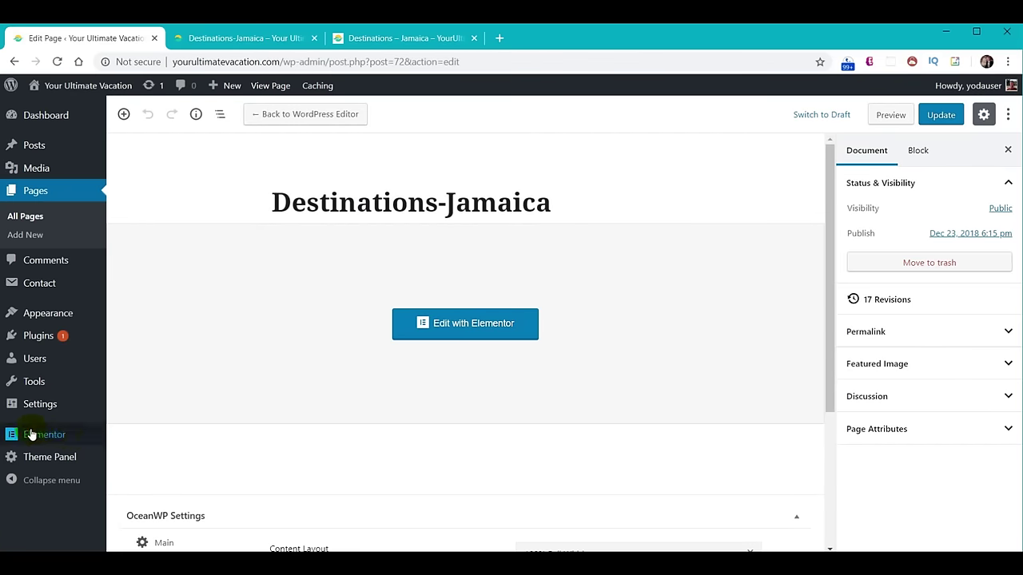
{"action": "mouse_move", "coordinate": [26, 438]}
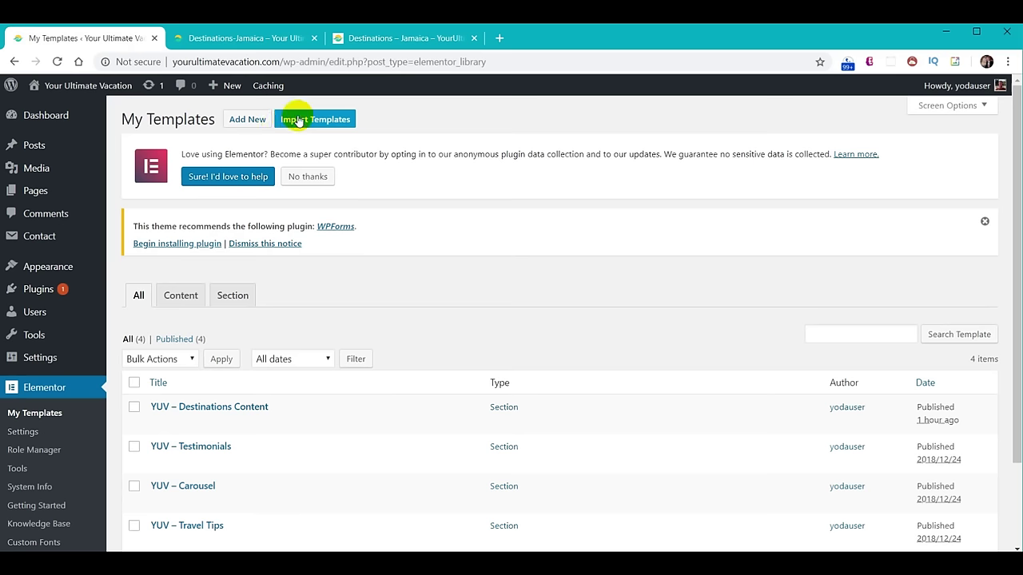
{"action": "left_click", "coordinate": [319, 120]}
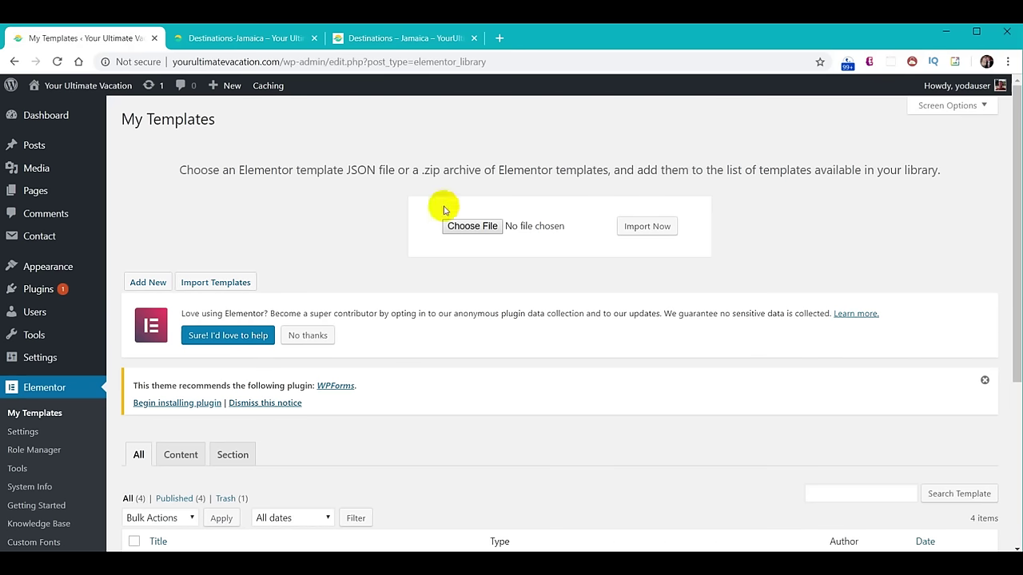
{"action": "left_click", "coordinate": [467, 226]}
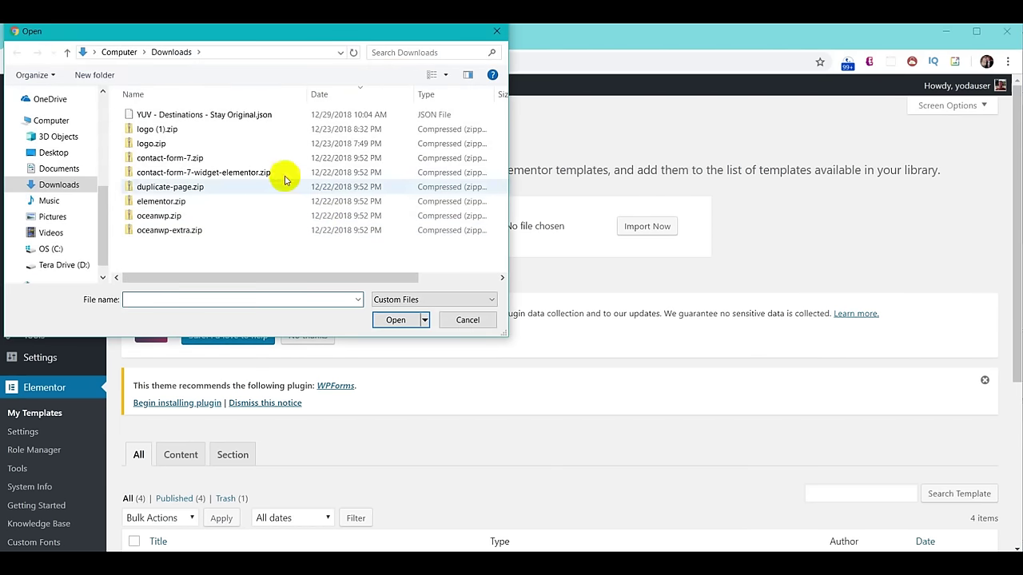
{"action": "left_click", "coordinate": [222, 117]}
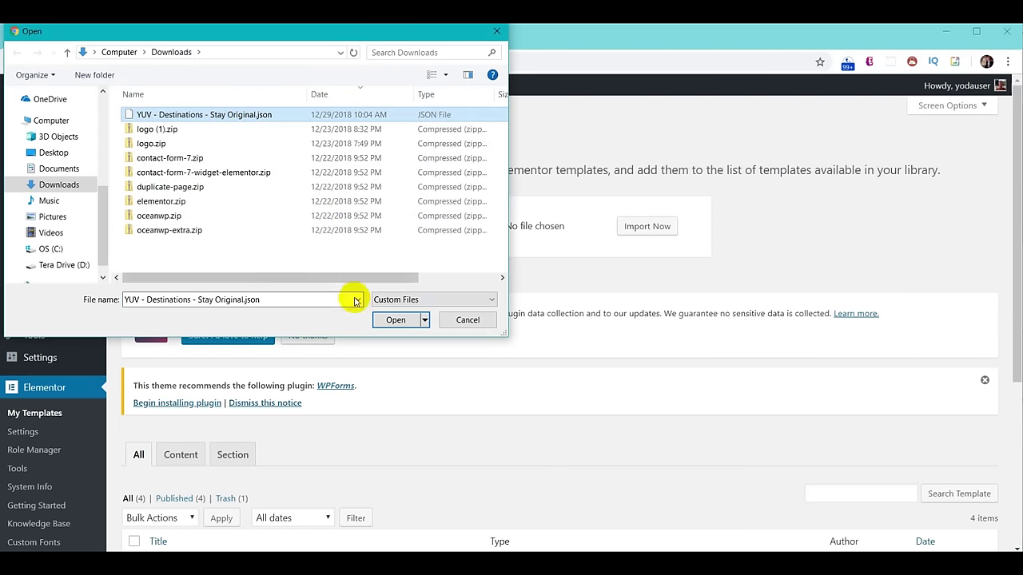
{"action": "left_click", "coordinate": [395, 320]}
{"action": "left_click", "coordinate": [642, 232]}
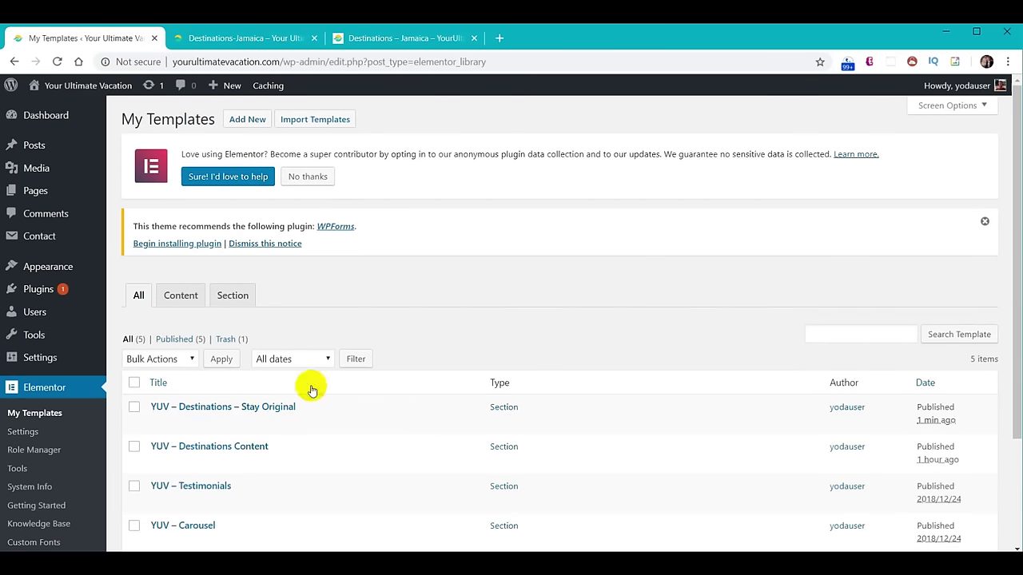
{"action": "mouse_move", "coordinate": [294, 426]}
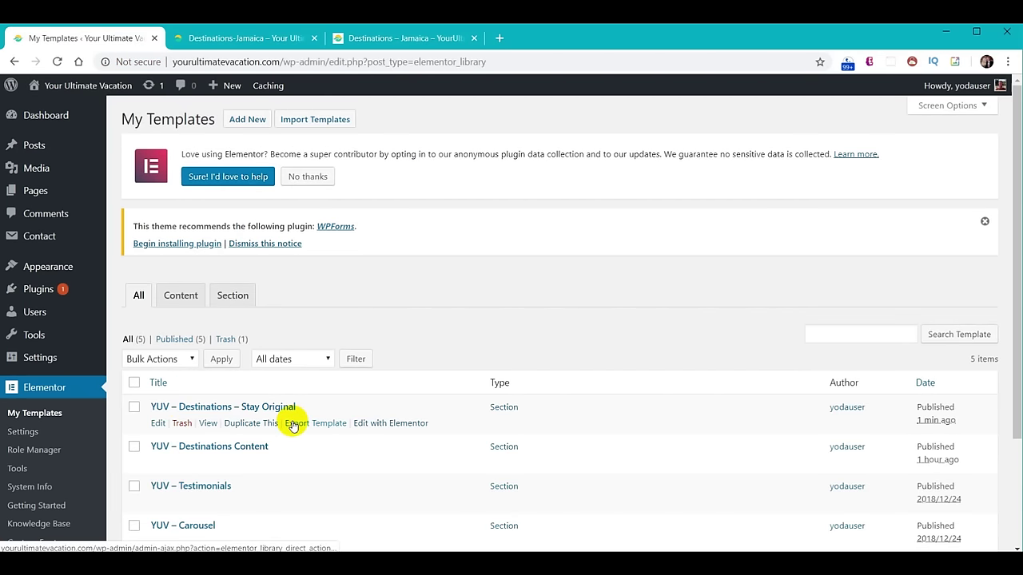
Open Destinations-Jamaica in Elementor and delete its yellow Places To Stay section.
{"action": "left_click", "coordinate": [40, 193]}
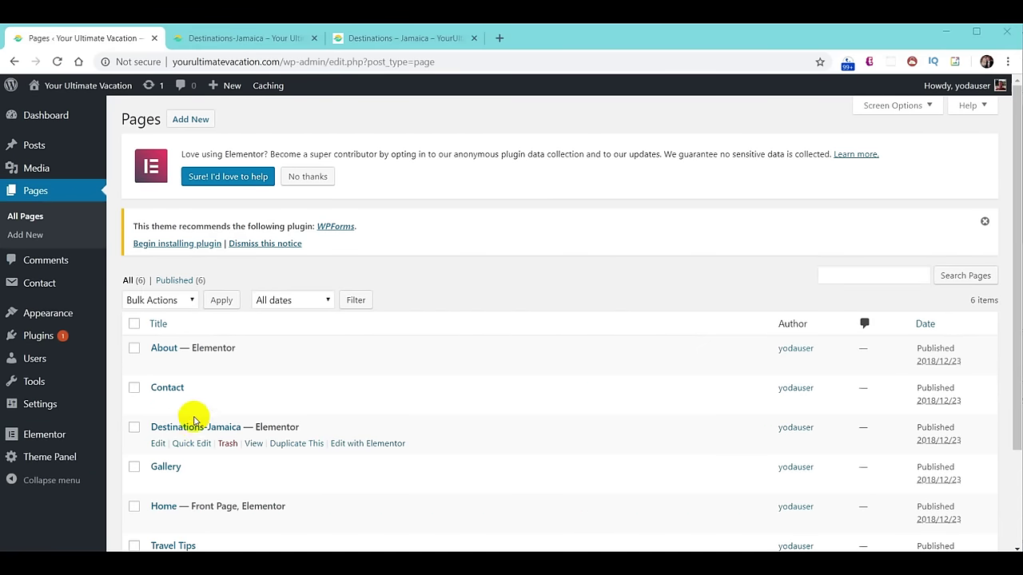
{"action": "left_click", "coordinate": [191, 429]}
{"action": "left_click", "coordinate": [481, 321]}
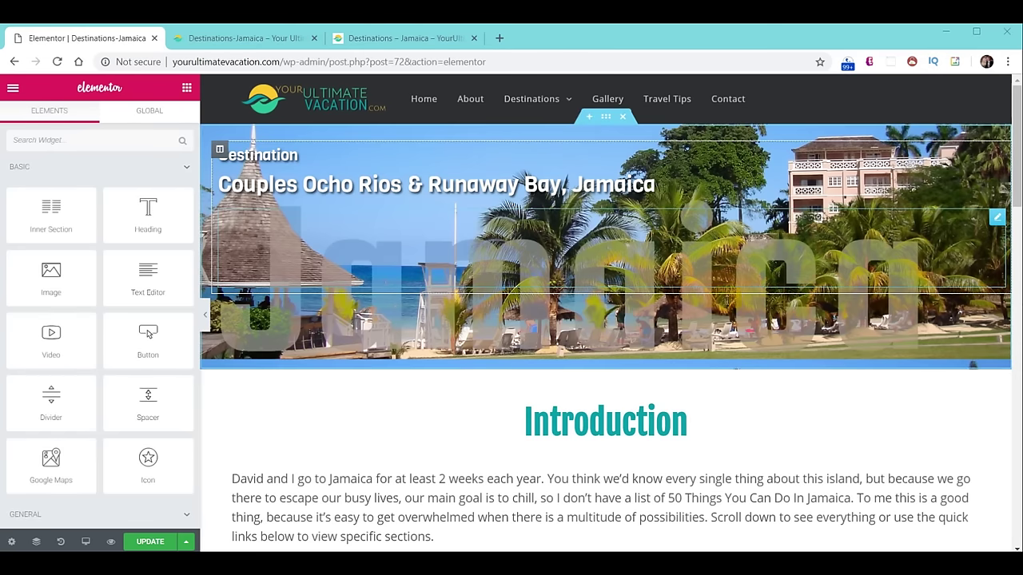
{"action": "scroll", "coordinate": [731, 279], "scroll_direction": "down", "scroll_amount": 6}
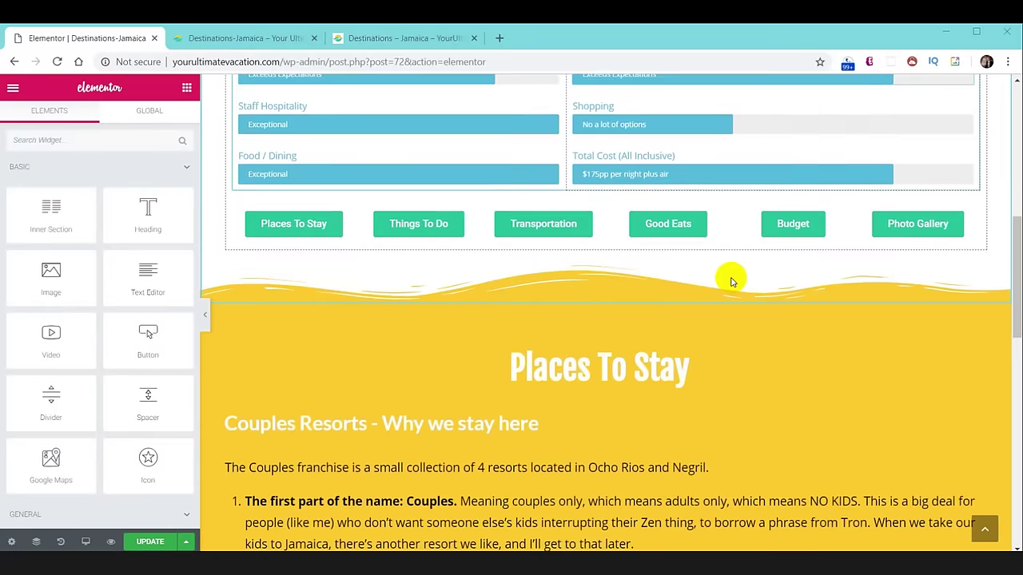
{"action": "scroll", "coordinate": [731, 280], "scroll_direction": "down", "scroll_amount": 2}
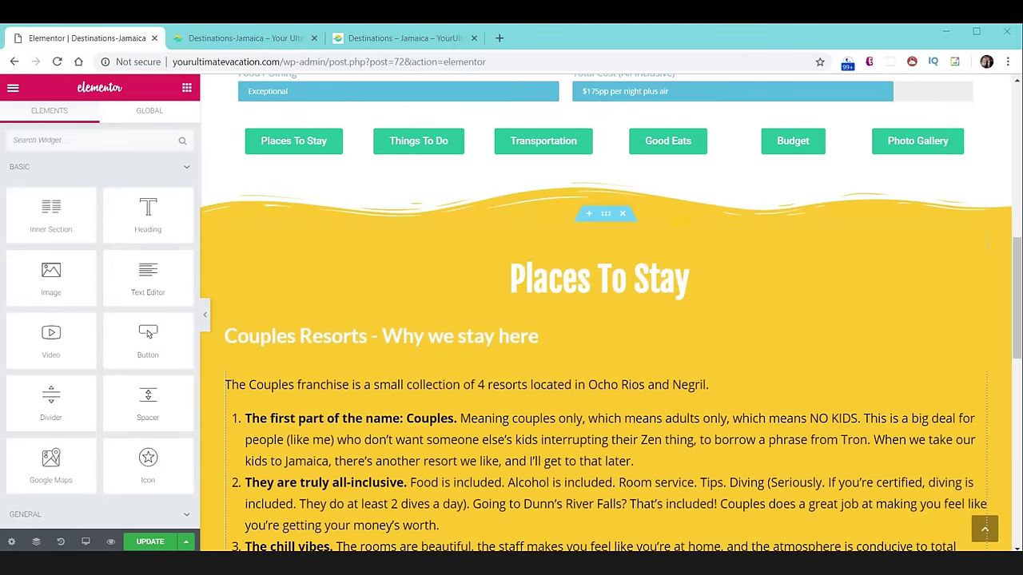
{"action": "left_click", "coordinate": [623, 216]}
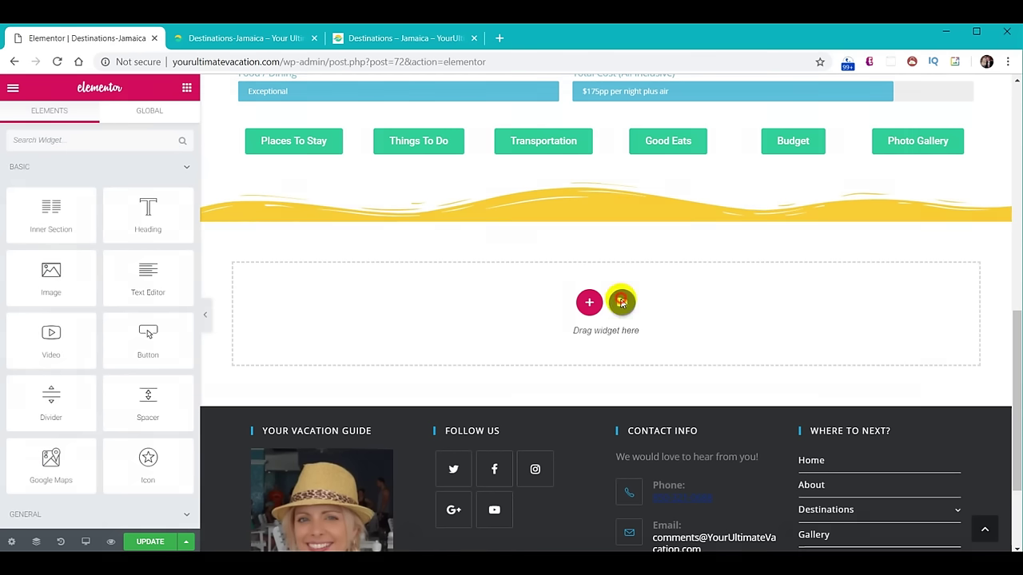
Open the template library and browse the ready-made Blocks.
{"action": "left_click", "coordinate": [622, 302]}
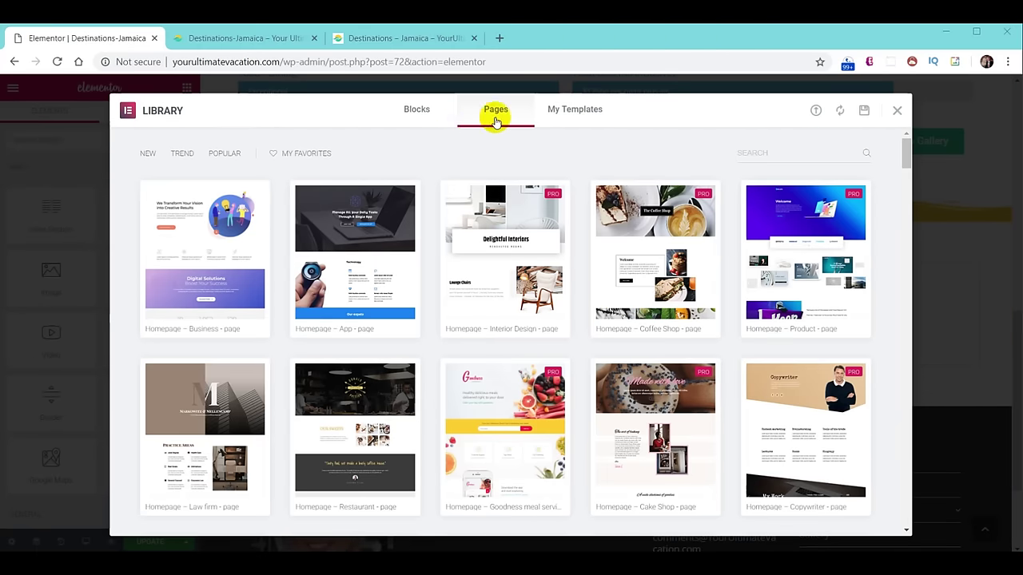
{"action": "left_click", "coordinate": [417, 110]}
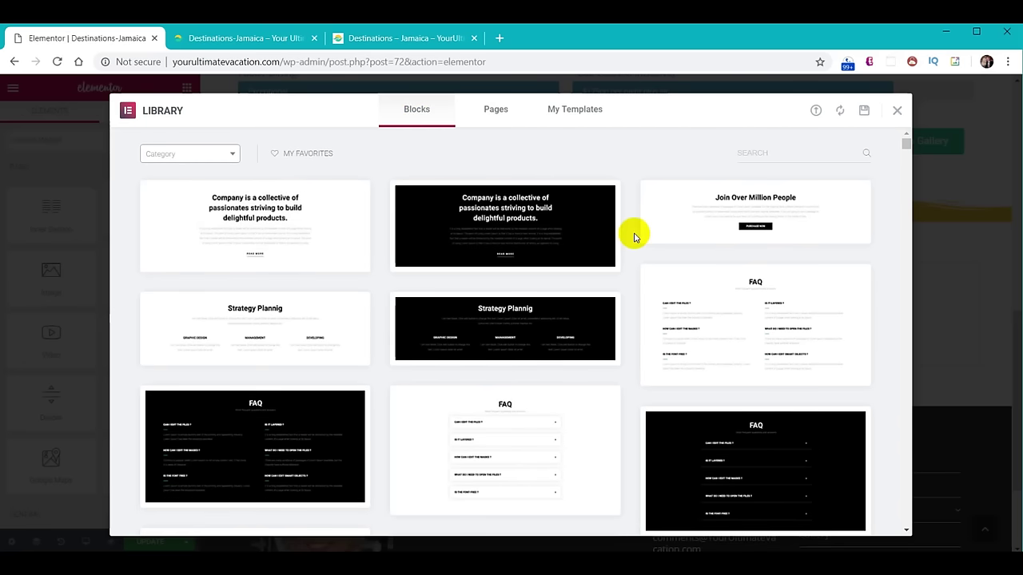
{"action": "scroll", "coordinate": [634, 238], "scroll_direction": "down", "scroll_amount": 8}
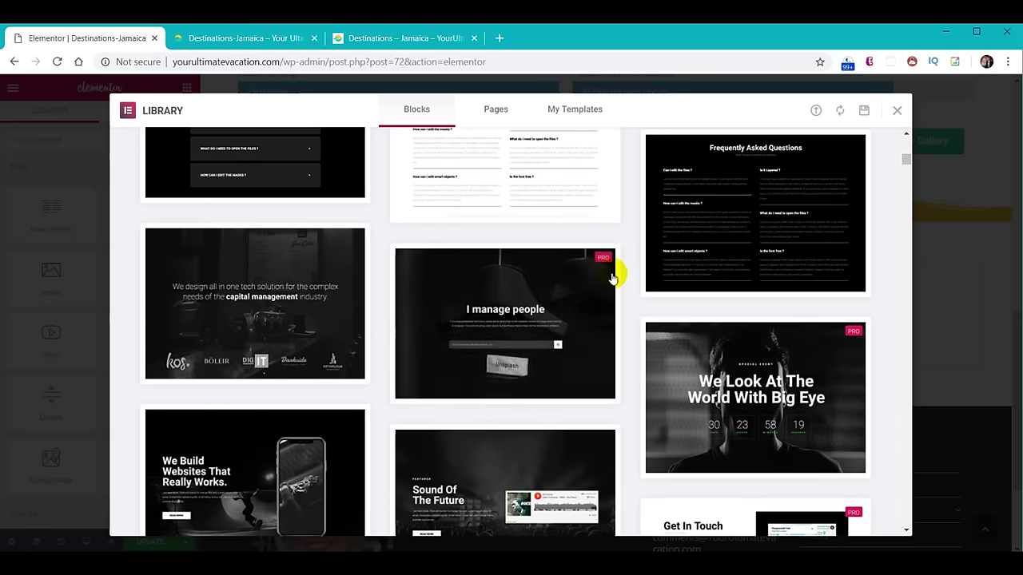
{"action": "mouse_move", "coordinate": [612, 277]}
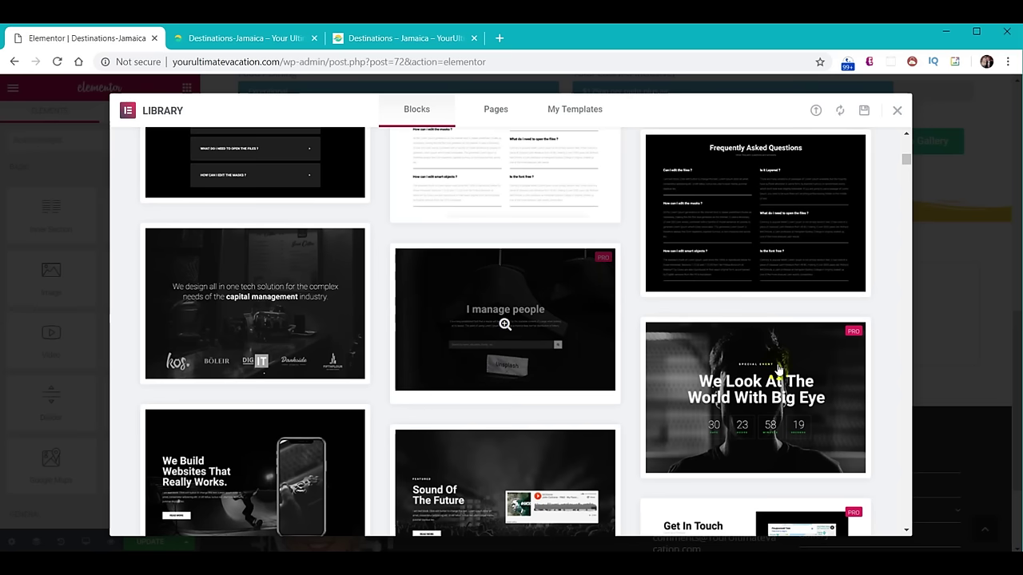
{"action": "mouse_move", "coordinate": [708, 359]}
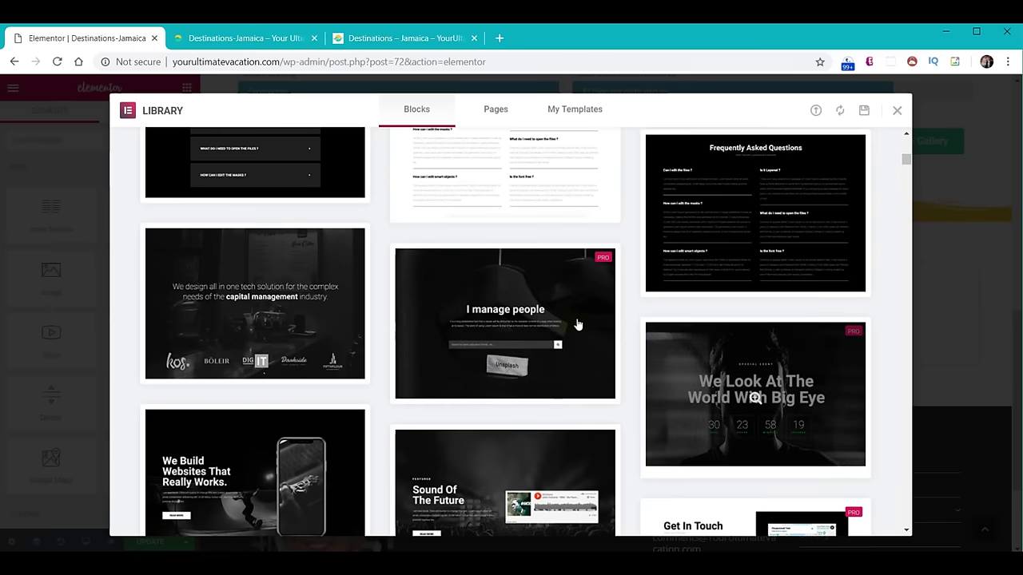
{"action": "mouse_move", "coordinate": [522, 301]}
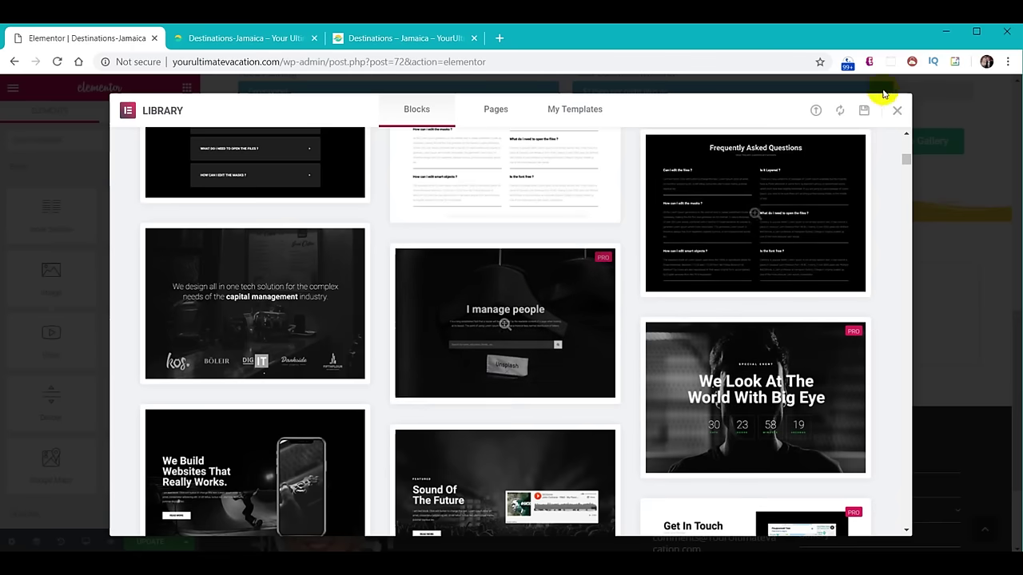
{"action": "scroll", "coordinate": [539, 240], "scroll_direction": "down", "scroll_amount": 3}
{"action": "scroll", "coordinate": [539, 240], "scroll_direction": "down", "scroll_amount": 15}
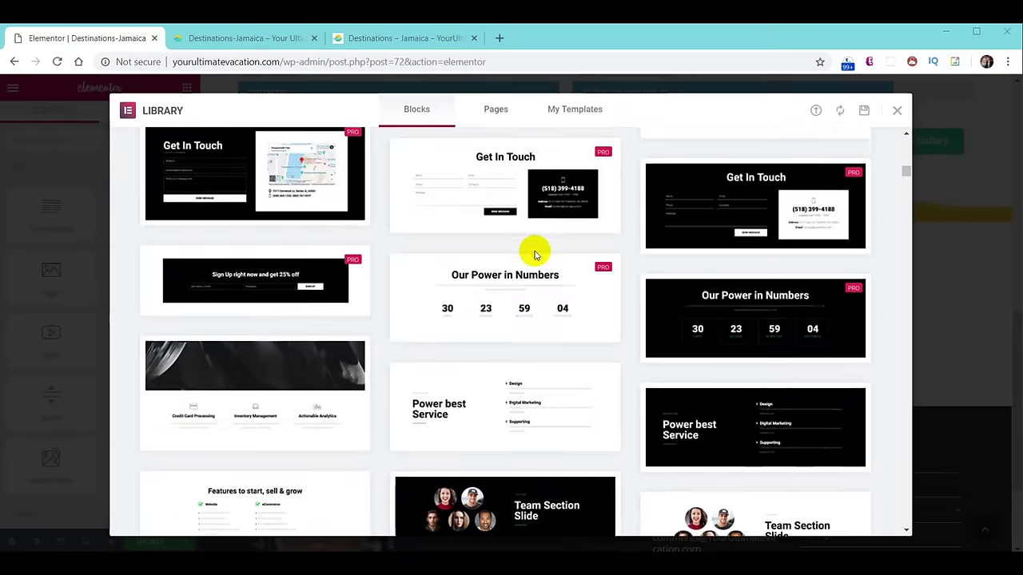
{"action": "scroll", "coordinate": [529, 261], "scroll_direction": "down", "scroll_amount": 5}
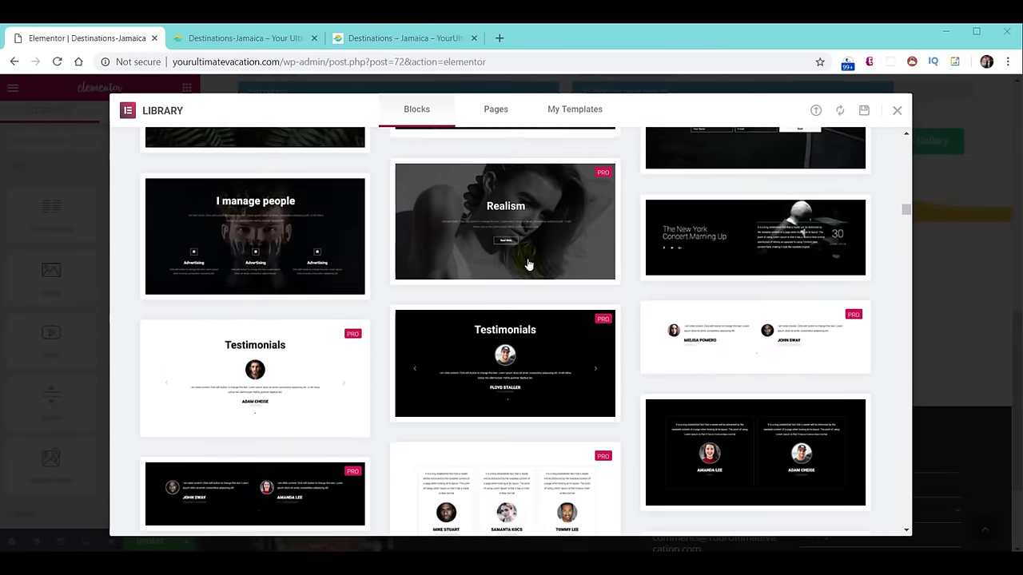
{"action": "scroll", "coordinate": [524, 255], "scroll_direction": "up", "scroll_amount": 5}
{"action": "scroll", "coordinate": [523, 264], "scroll_direction": "up", "scroll_amount": 15}
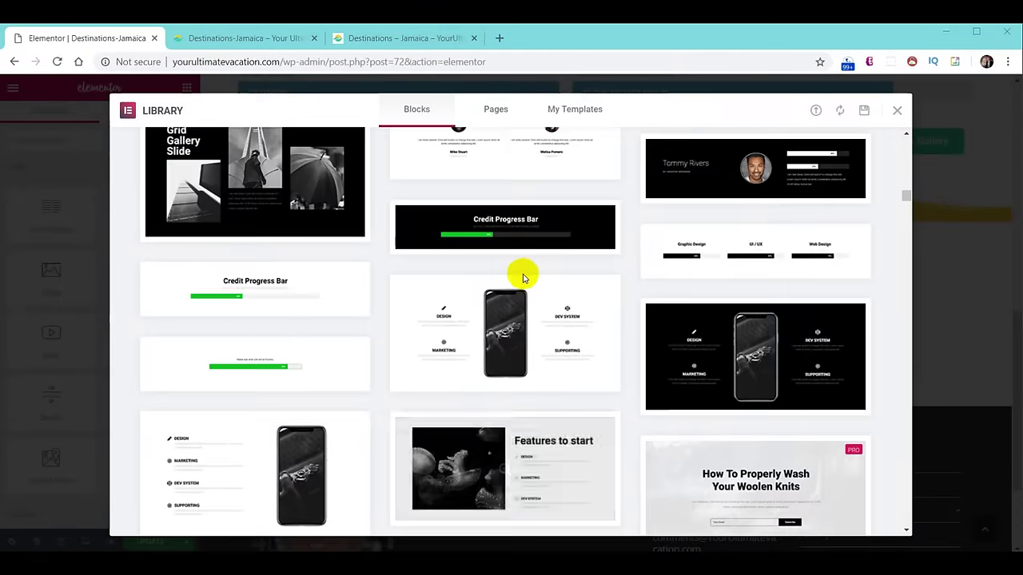
{"action": "scroll", "coordinate": [524, 276], "scroll_direction": "up", "scroll_amount": 4}
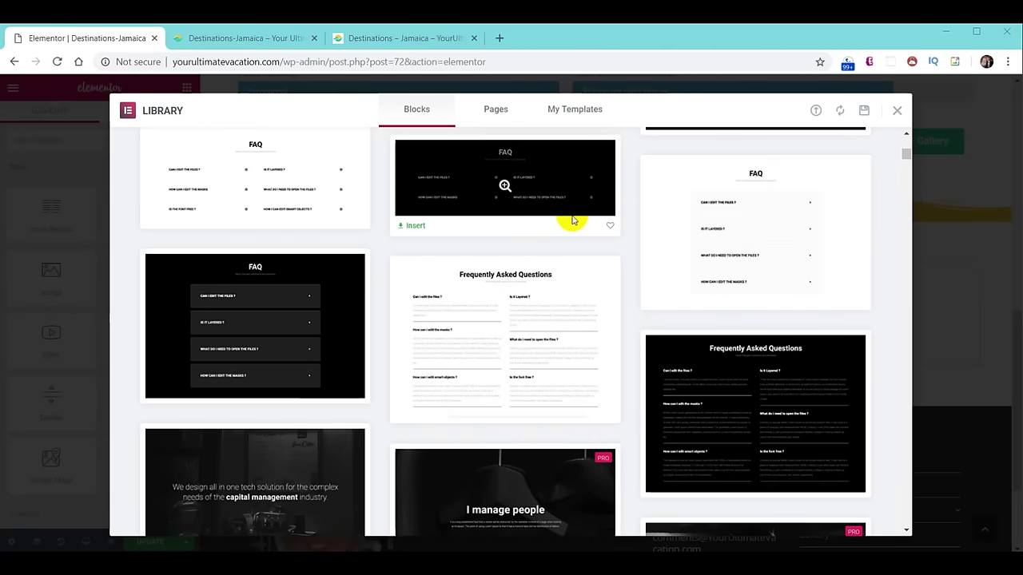
Browse the full-page Pages designs, then show the My Templates list.
{"action": "left_click", "coordinate": [489, 110]}
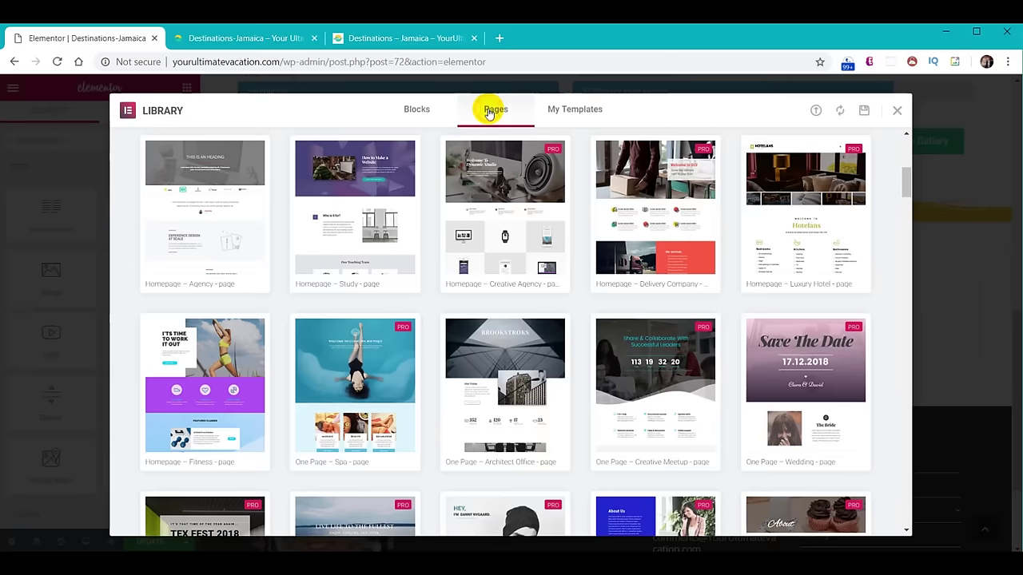
{"action": "scroll", "coordinate": [575, 292], "scroll_direction": "down", "scroll_amount": 10}
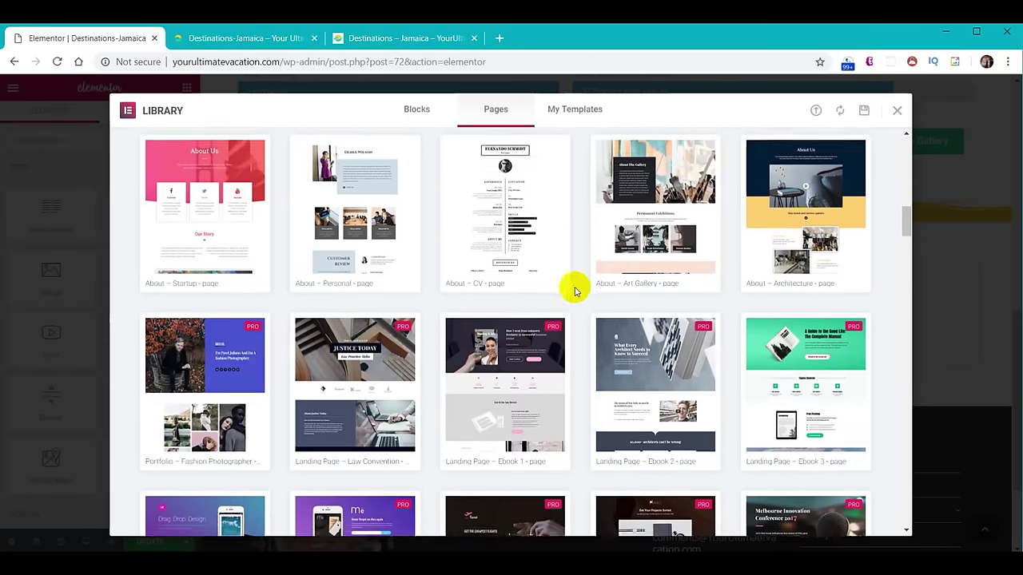
{"action": "scroll", "coordinate": [570, 294], "scroll_direction": "down", "scroll_amount": 6}
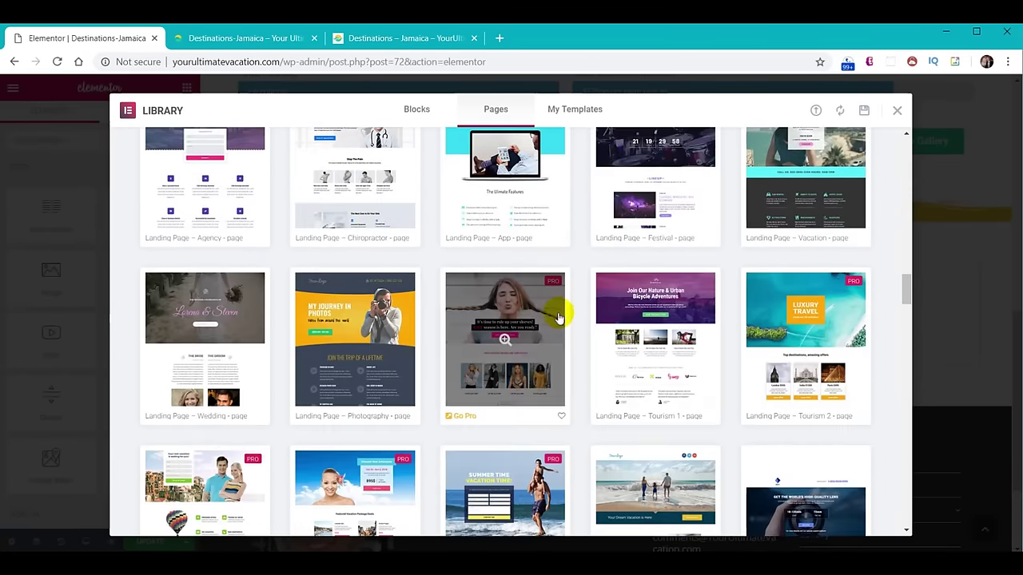
{"action": "scroll", "coordinate": [561, 316], "scroll_direction": "up", "scroll_amount": 5}
{"action": "scroll", "coordinate": [560, 322], "scroll_direction": "up", "scroll_amount": 5}
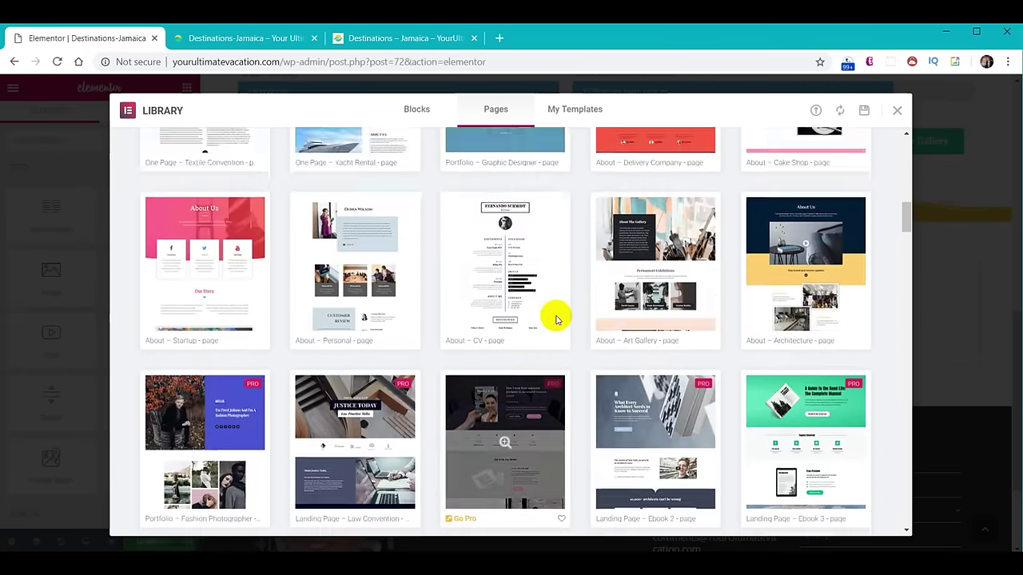
{"action": "scroll", "coordinate": [557, 320], "scroll_direction": "up", "scroll_amount": 5}
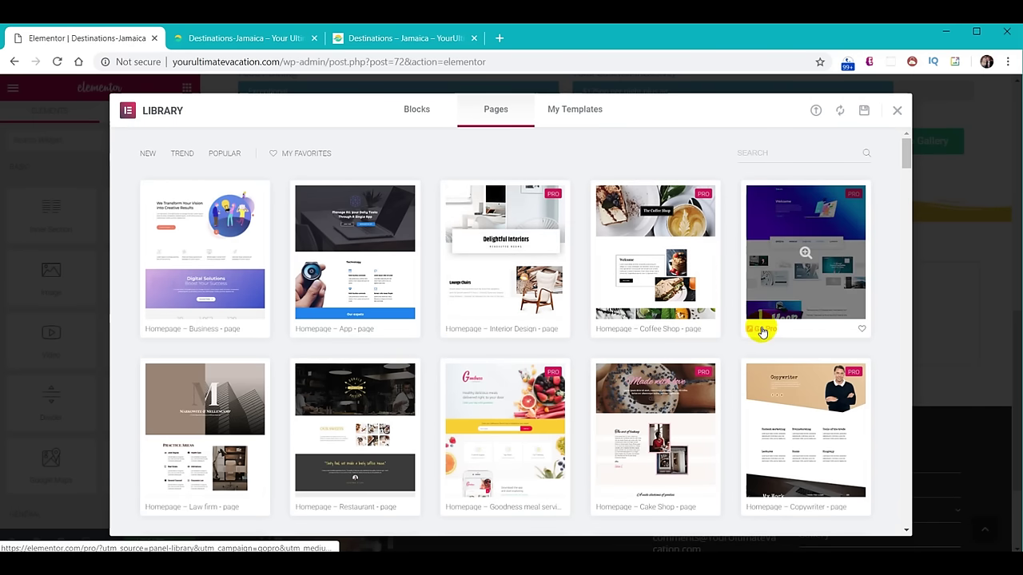
{"action": "left_click", "coordinate": [575, 112]}
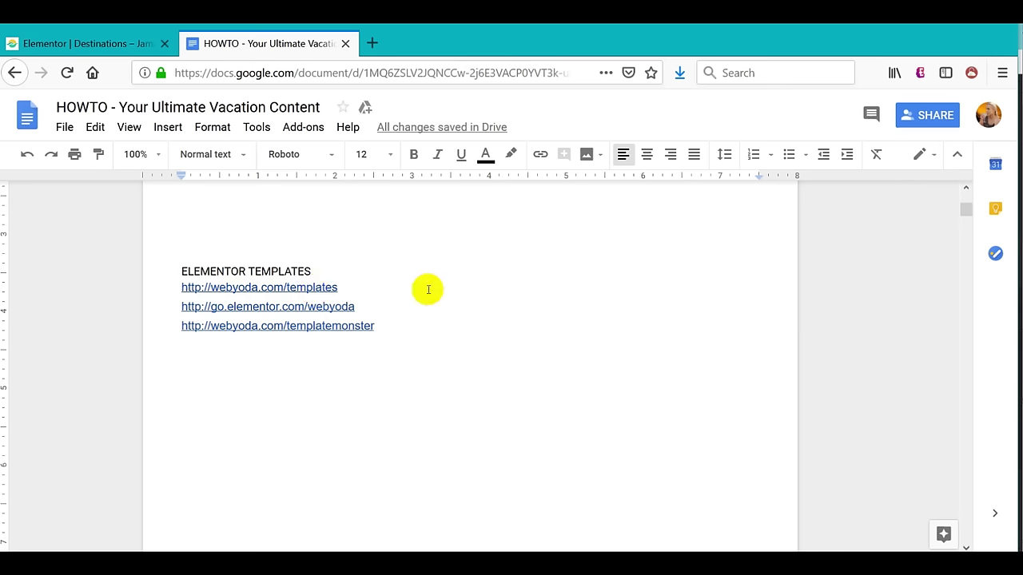
Click into the HOWTO doc beside the ELEMENTOR TEMPLATES links.
{"action": "left_click", "coordinate": [457, 329]}
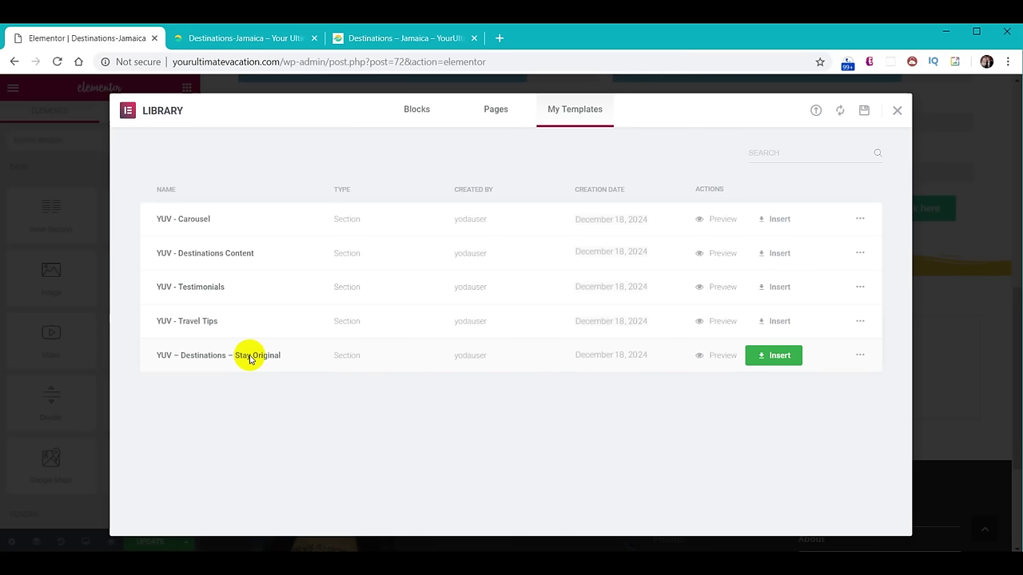
Insert the YUV ~ Destinations ~ Stay Original template, declining its document settings, and review it.
{"action": "left_click", "coordinate": [782, 361]}
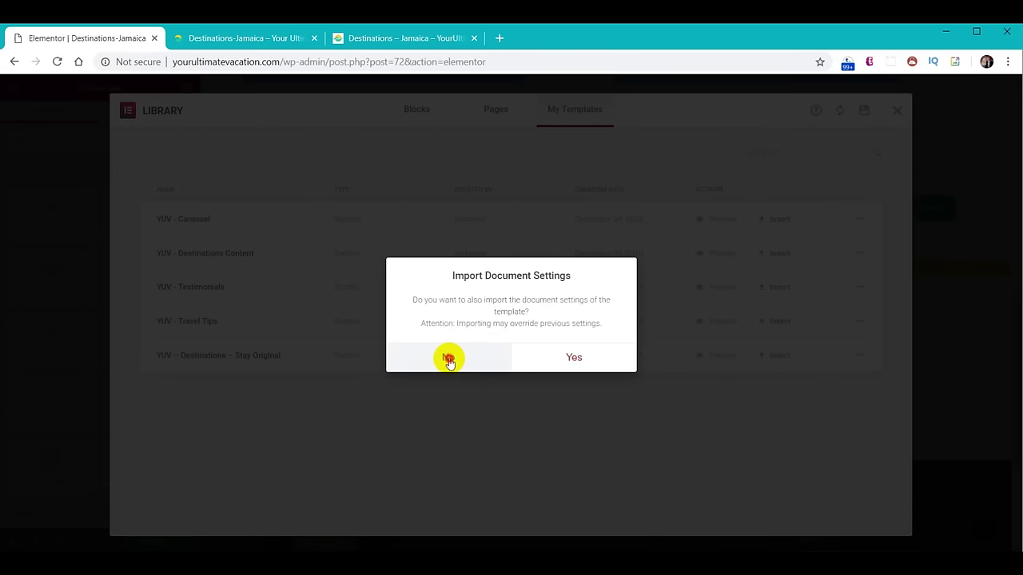
{"action": "left_click", "coordinate": [448, 361]}
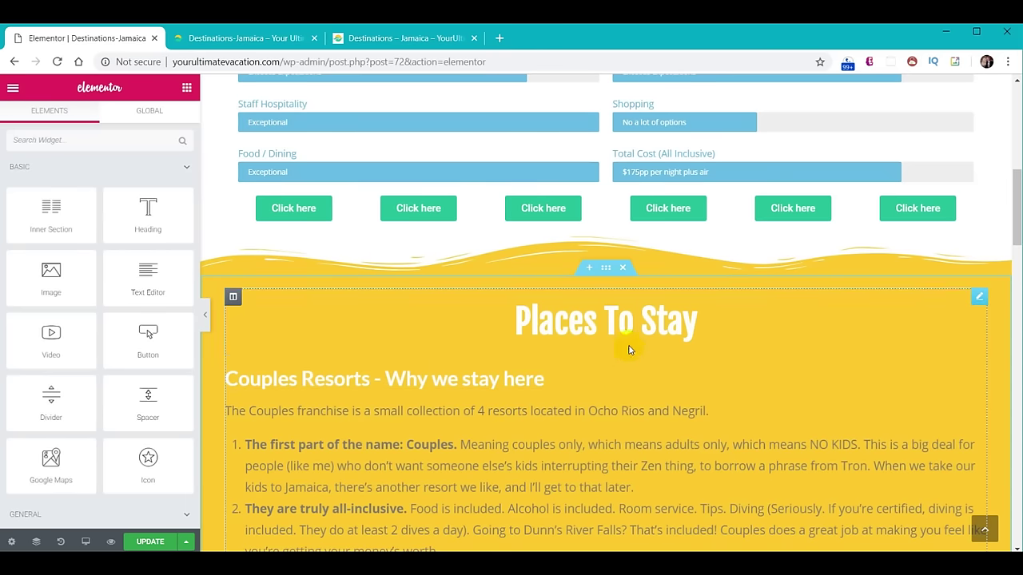
{"action": "scroll", "coordinate": [743, 343], "scroll_direction": "down", "scroll_amount": 7}
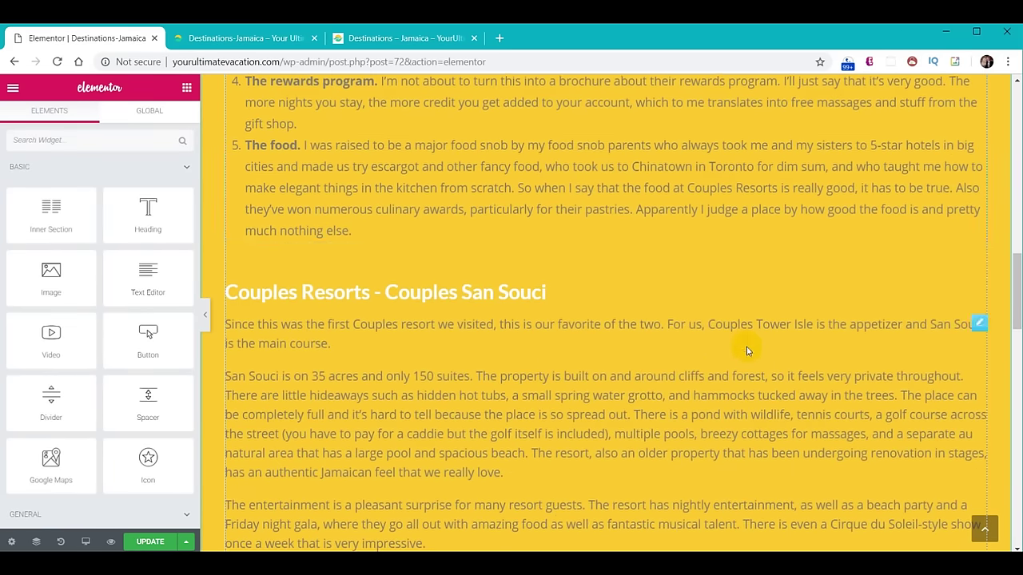
{"action": "scroll", "coordinate": [745, 347], "scroll_direction": "down", "scroll_amount": 8}
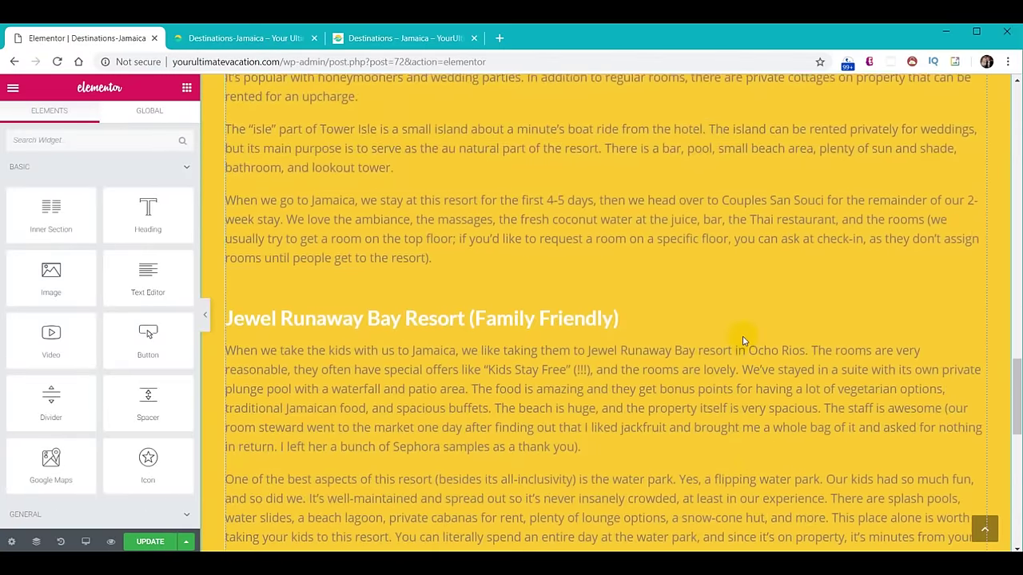
{"action": "scroll", "coordinate": [743, 342], "scroll_direction": "down", "scroll_amount": 5}
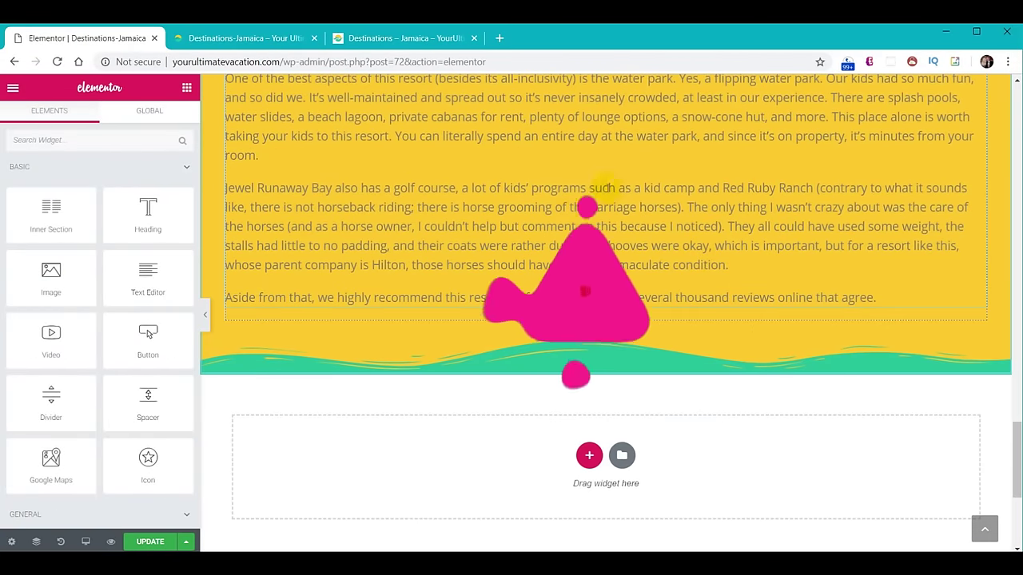
{"action": "scroll", "coordinate": [599, 364], "scroll_direction": "up", "scroll_amount": 10}
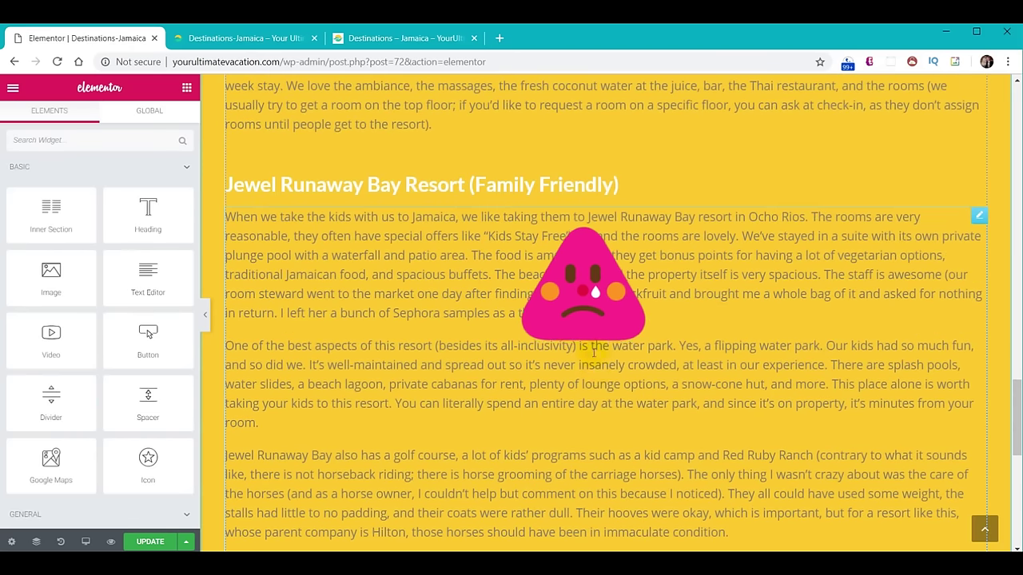
{"action": "scroll", "coordinate": [654, 369], "scroll_direction": "up", "scroll_amount": 3}
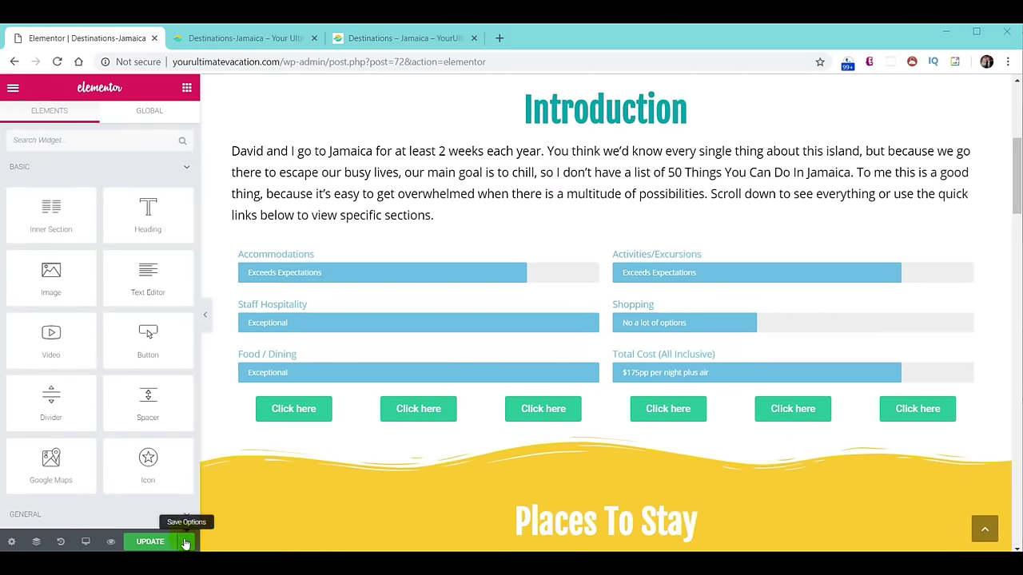
Look over the extra save options under the UPDATE arrow and scroll through the page.
{"action": "left_click", "coordinate": [185, 543]}
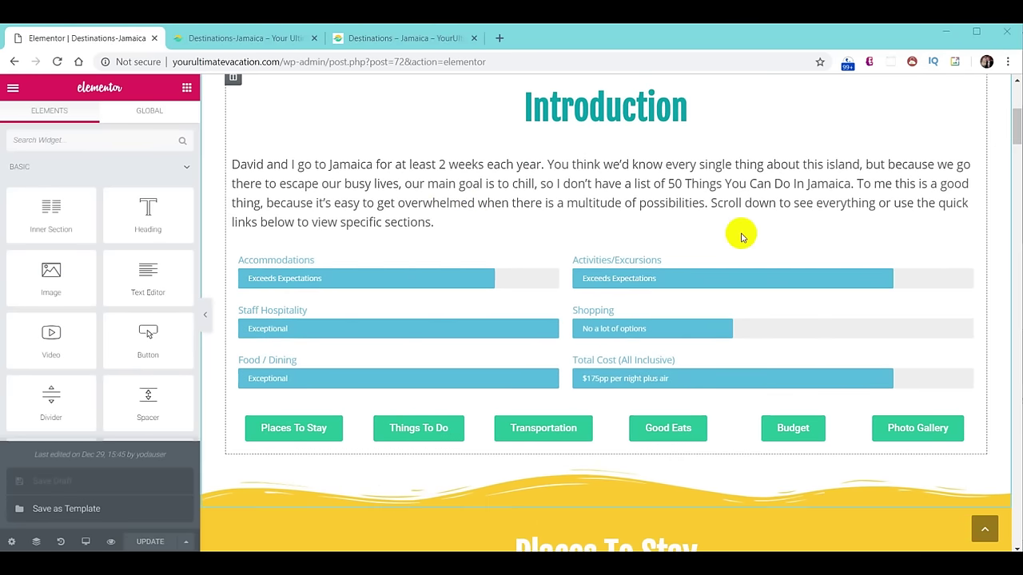
{"action": "scroll", "coordinate": [715, 194], "scroll_direction": "down", "scroll_amount": 3}
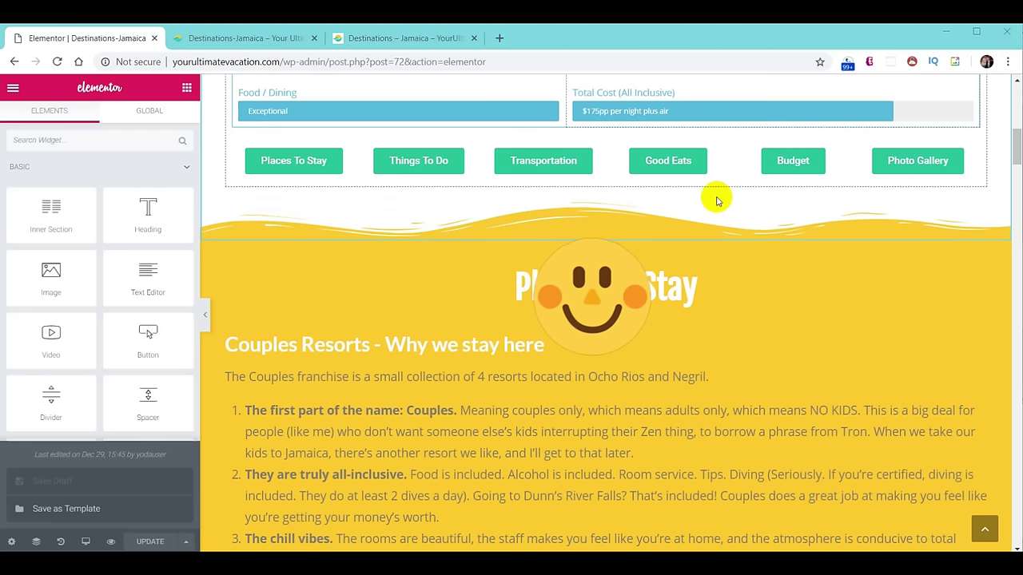
{"action": "scroll", "coordinate": [717, 200], "scroll_direction": "down", "scroll_amount": 15}
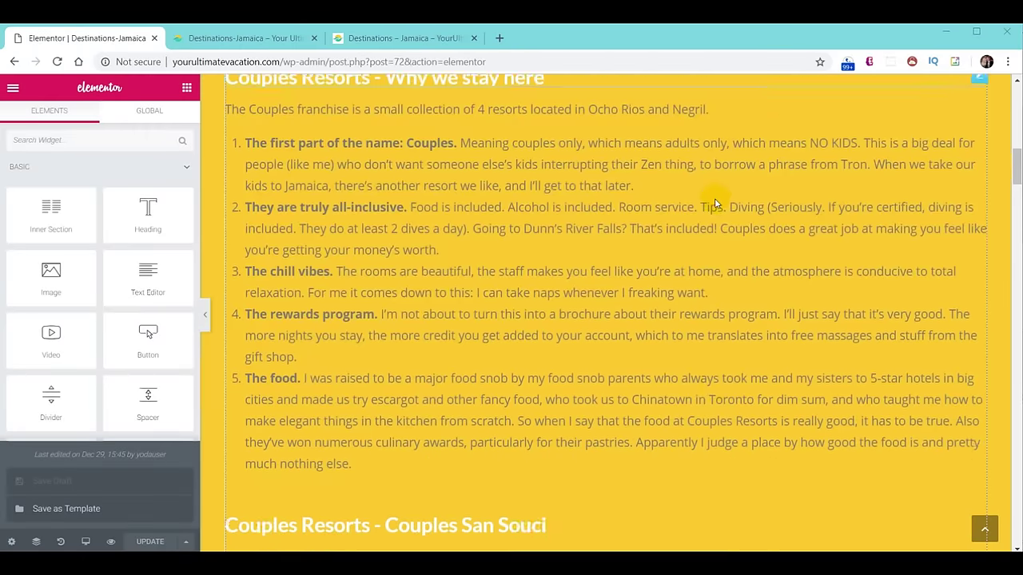
{"action": "scroll", "coordinate": [716, 196], "scroll_direction": "down", "scroll_amount": 10}
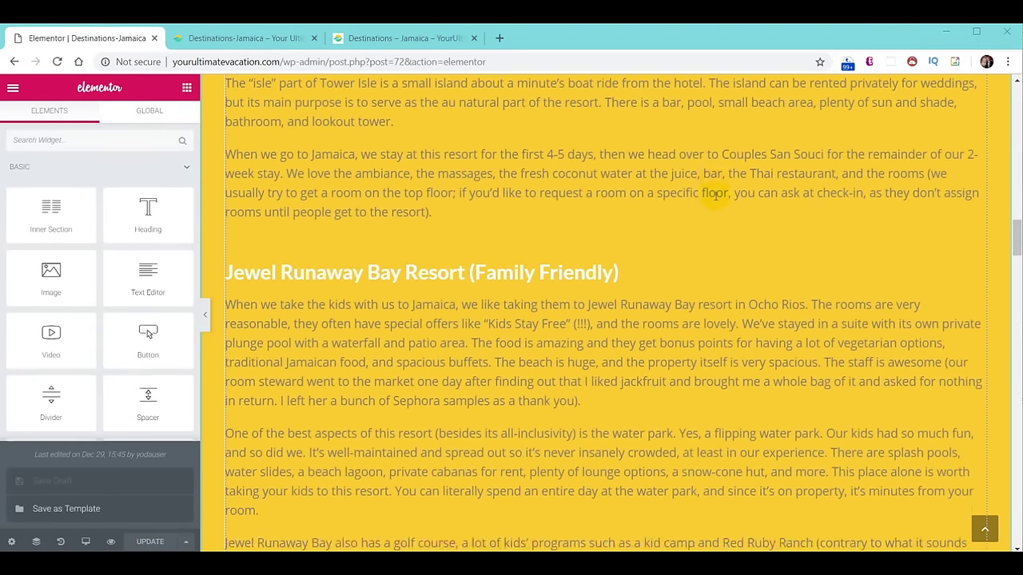
{"action": "scroll", "coordinate": [736, 177], "scroll_direction": "down", "scroll_amount": 2}
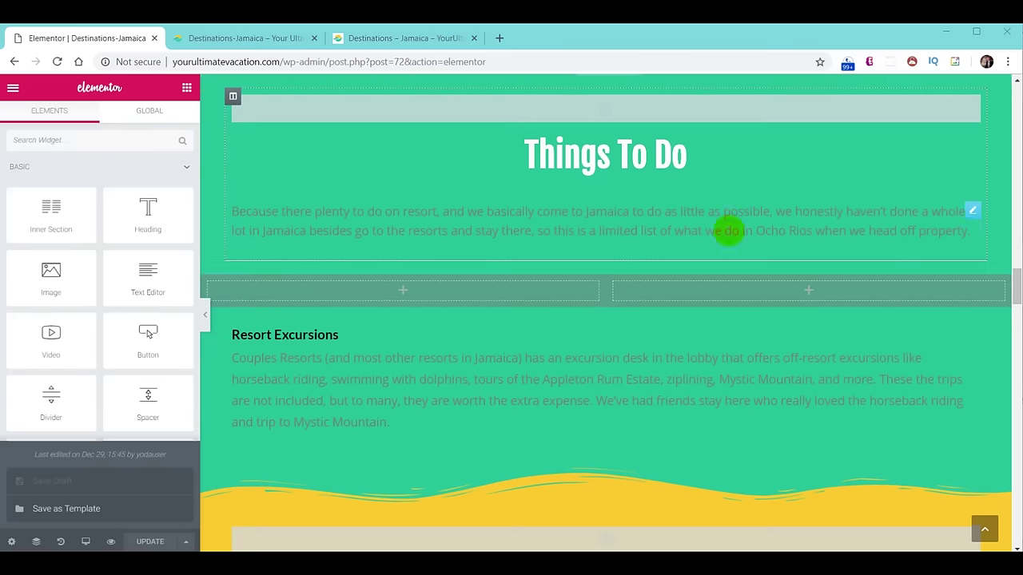
{"action": "scroll", "coordinate": [799, 261], "scroll_direction": "down", "scroll_amount": 20}
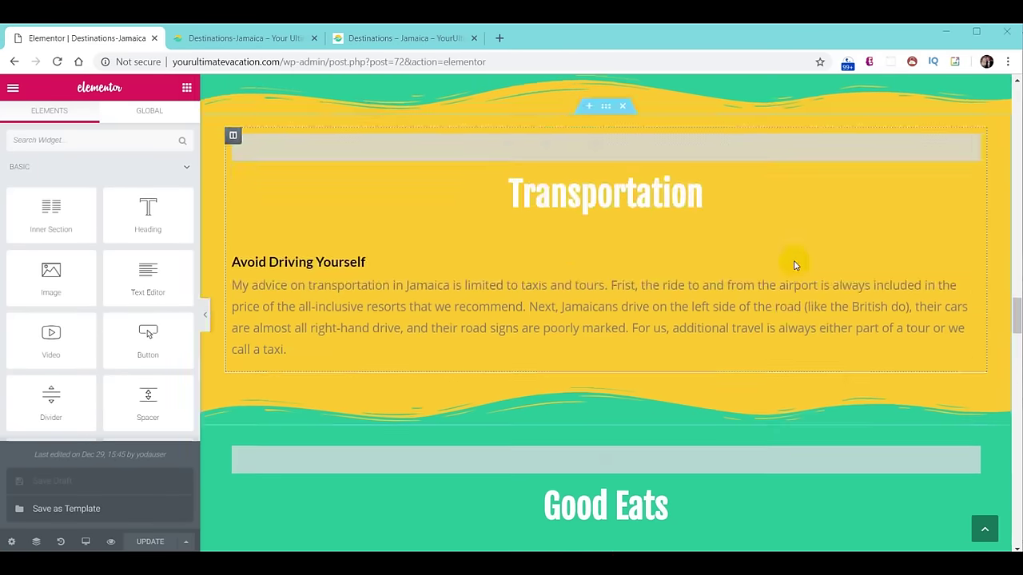
{"action": "scroll", "coordinate": [777, 263], "scroll_direction": "down", "scroll_amount": 15}
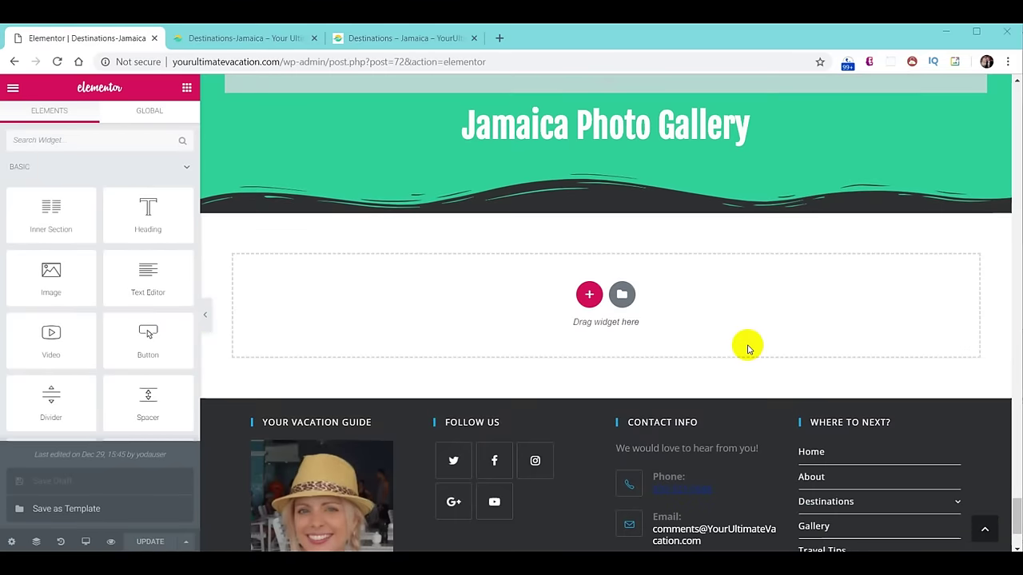
{"action": "scroll", "coordinate": [1018, 495], "scroll_direction": "down", "scroll_amount": 2}
{"action": "left_click", "coordinate": [985, 530]}
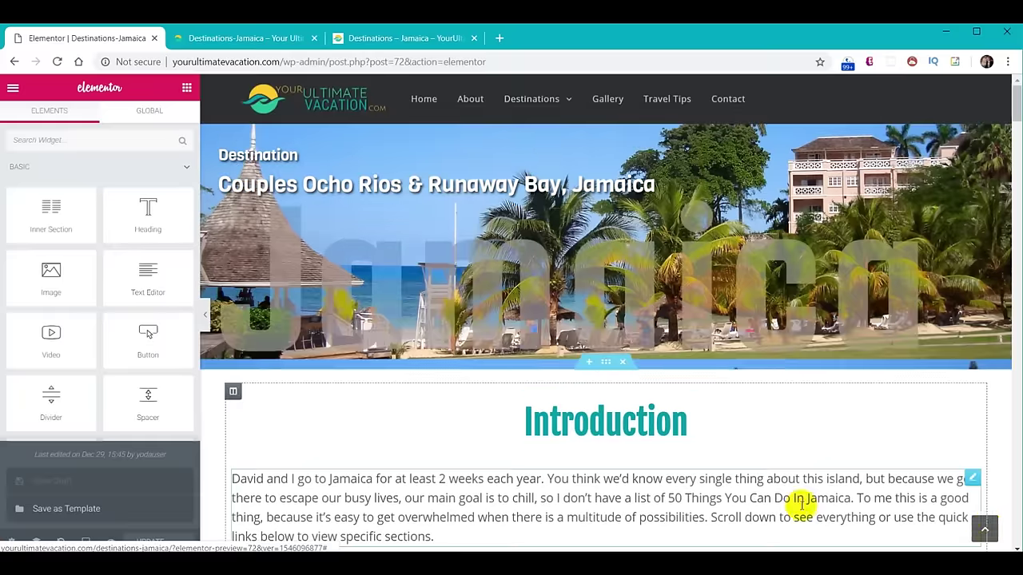
{"action": "scroll", "coordinate": [581, 342], "scroll_direction": "down", "scroll_amount": 3}
{"action": "scroll", "coordinate": [582, 342], "scroll_direction": "down", "scroll_amount": 4}
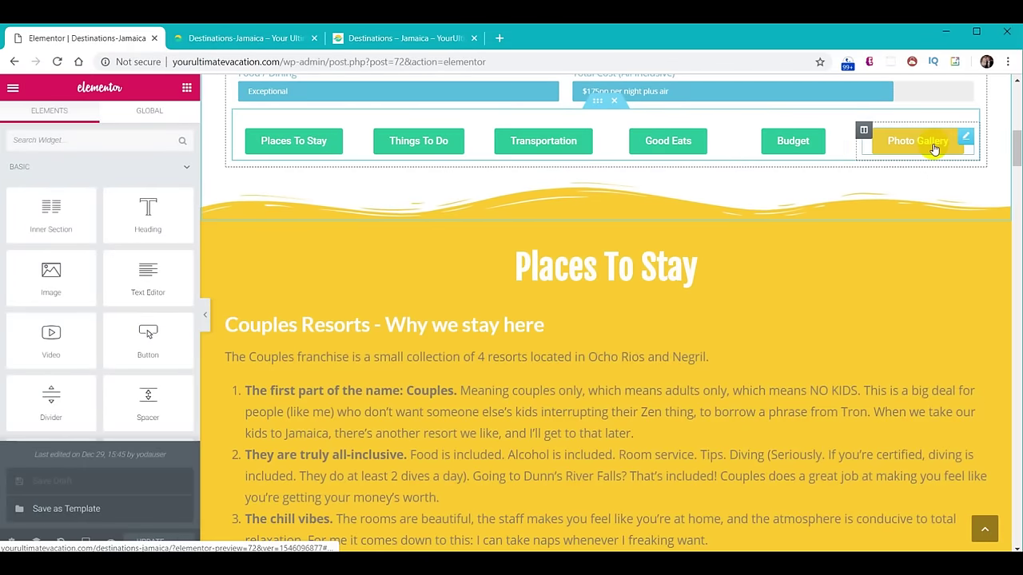
Add a Menu Anchor above Places To Stay with the ID places-to-stay, without the #.
{"action": "left_click", "coordinate": [304, 151]}
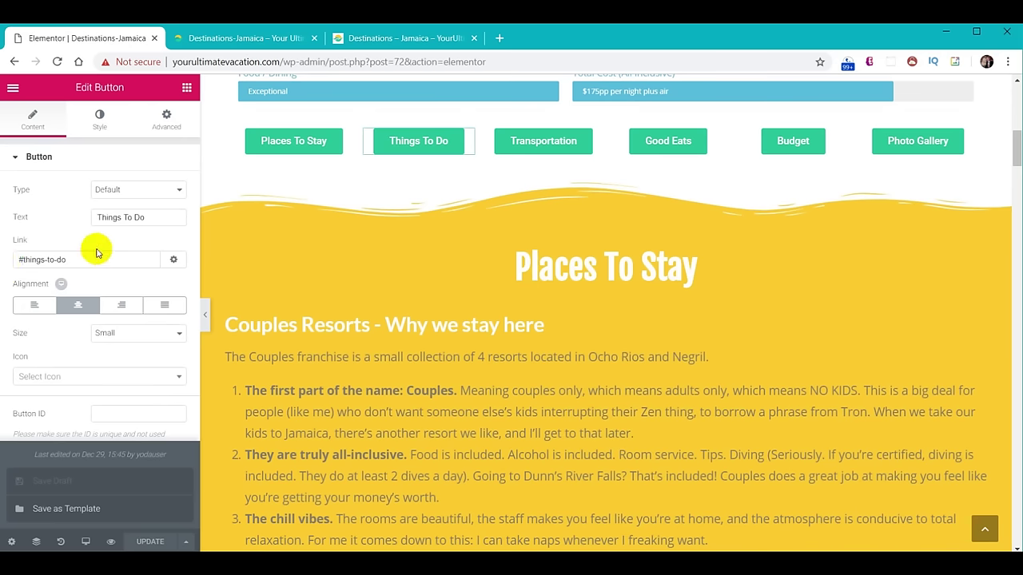
{"action": "left_click", "coordinate": [186, 88]}
{"action": "scroll", "coordinate": [138, 264], "scroll_direction": "down", "scroll_amount": 10}
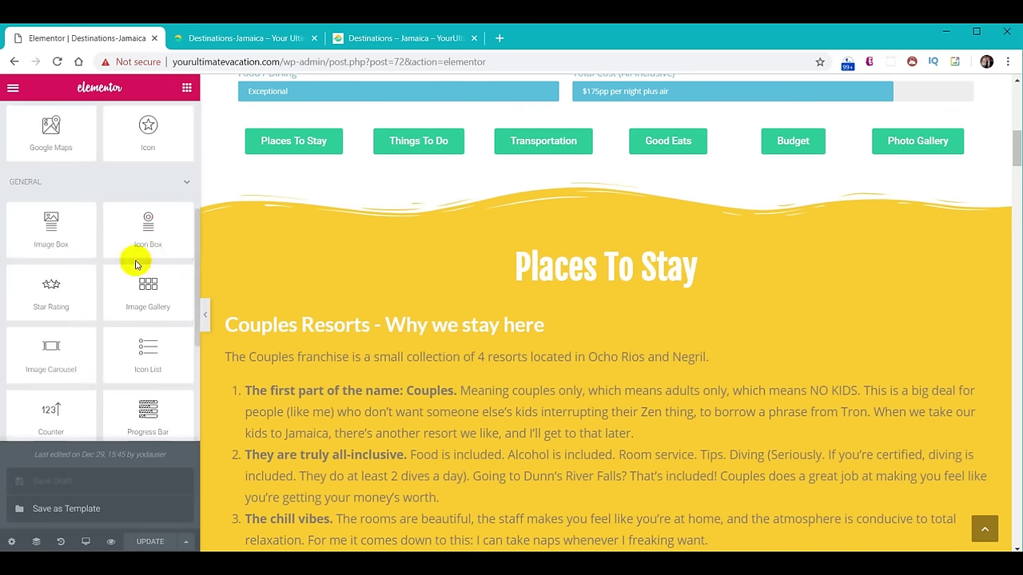
{"action": "scroll", "coordinate": [138, 282], "scroll_direction": "up", "scroll_amount": 3}
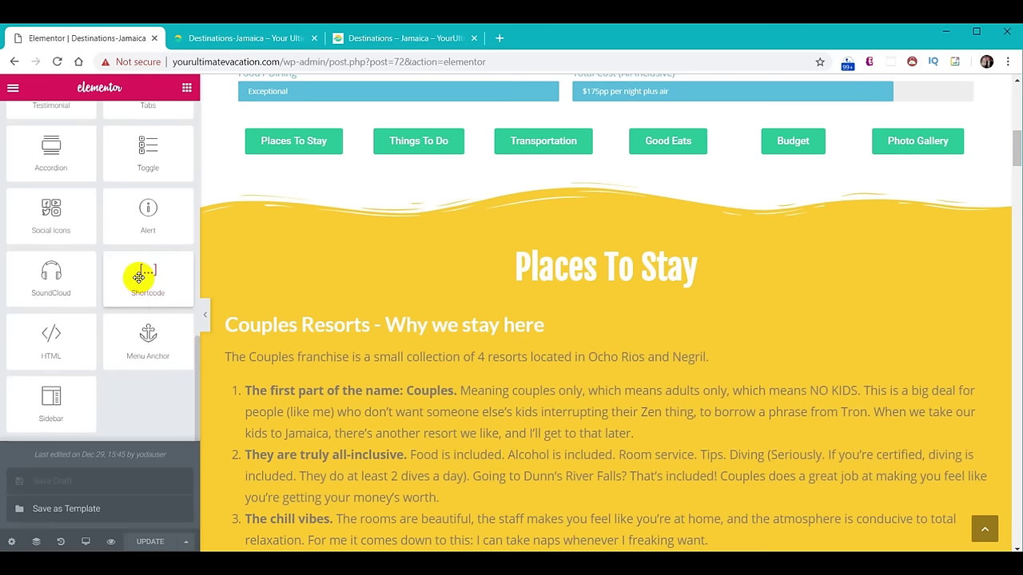
{"action": "left_click_drag", "start_coordinate": [149, 340], "coordinate": [639, 259]}
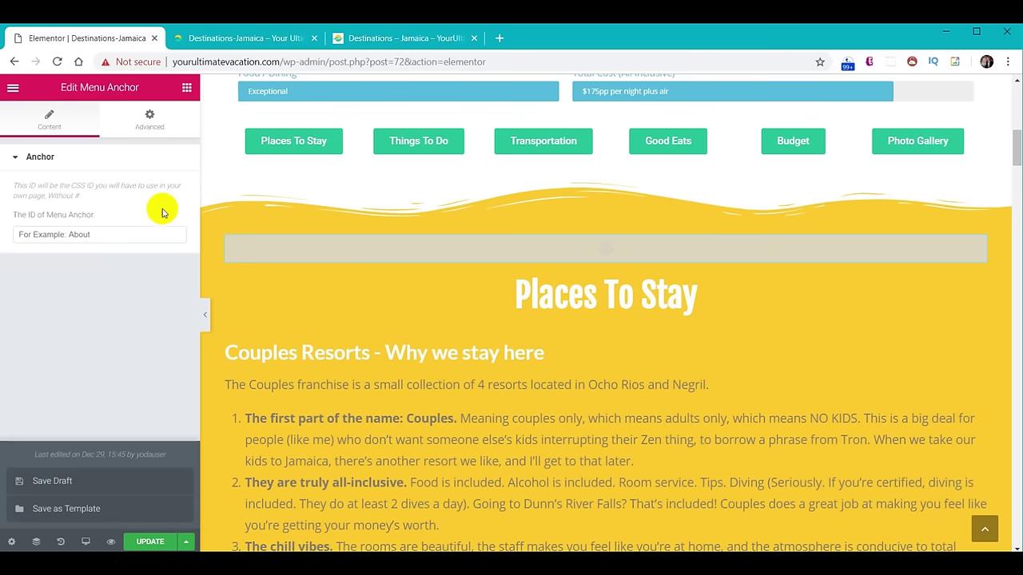
{"action": "left_click", "coordinate": [129, 235]}
{"action": "type", "text": "#places-to-stay"}
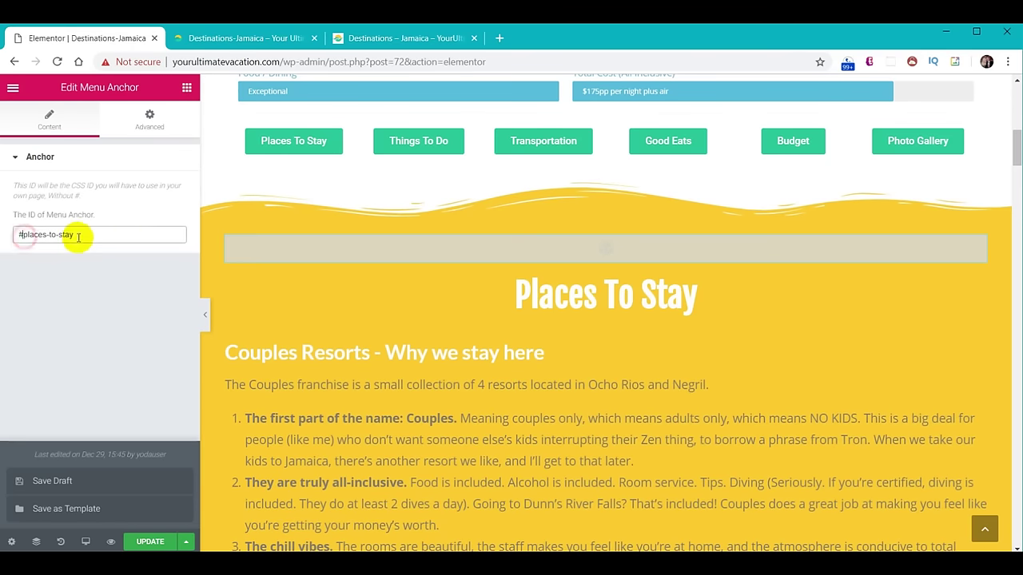
{"action": "key", "text": "Home"}
{"action": "key", "text": "Delete"}
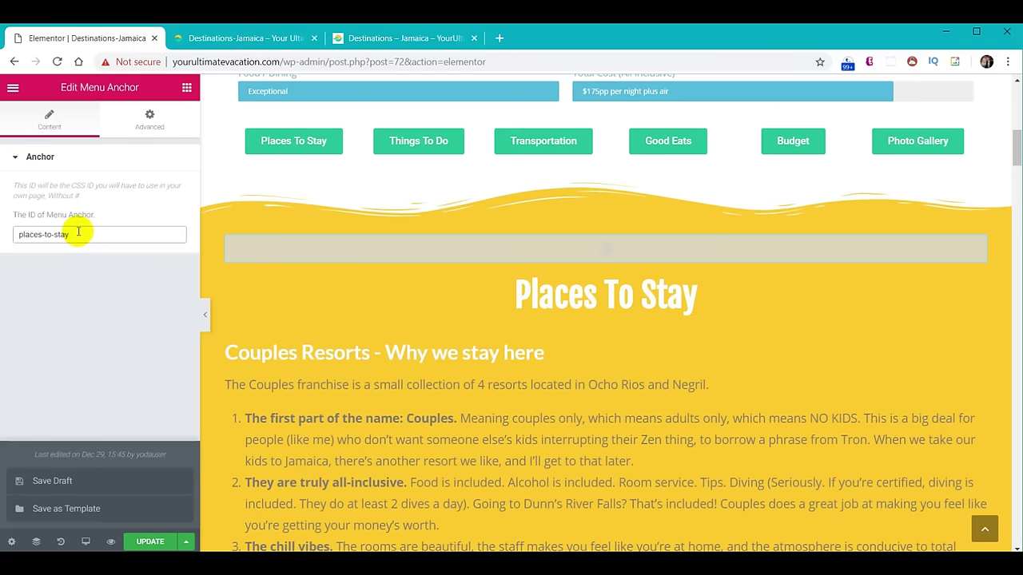
Check the link targets of the Places To Stay, Things To Do and Budget buttons.
{"action": "scroll", "coordinate": [486, 334], "scroll_direction": "up", "scroll_amount": 3}
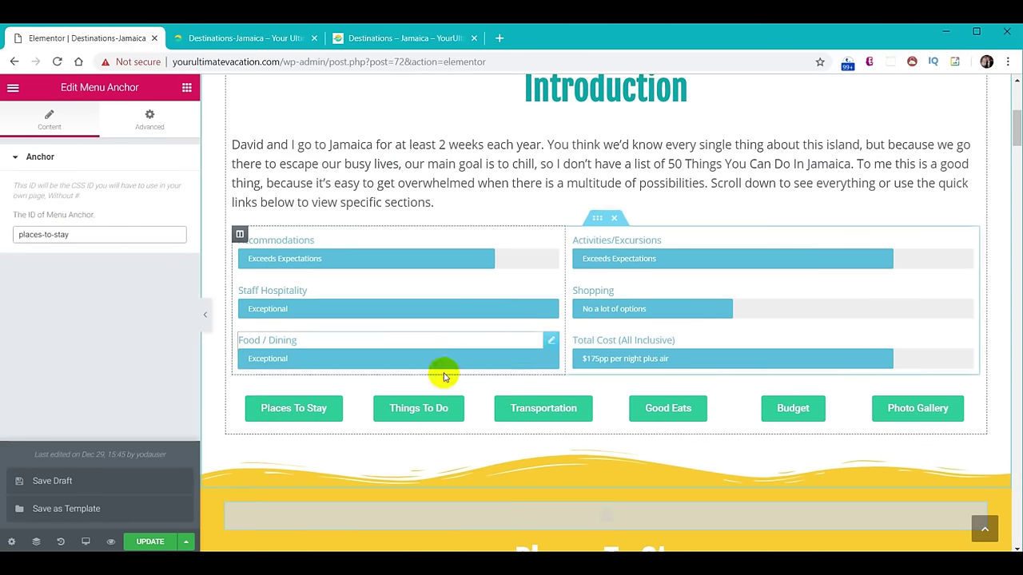
{"action": "left_click", "coordinate": [292, 412]}
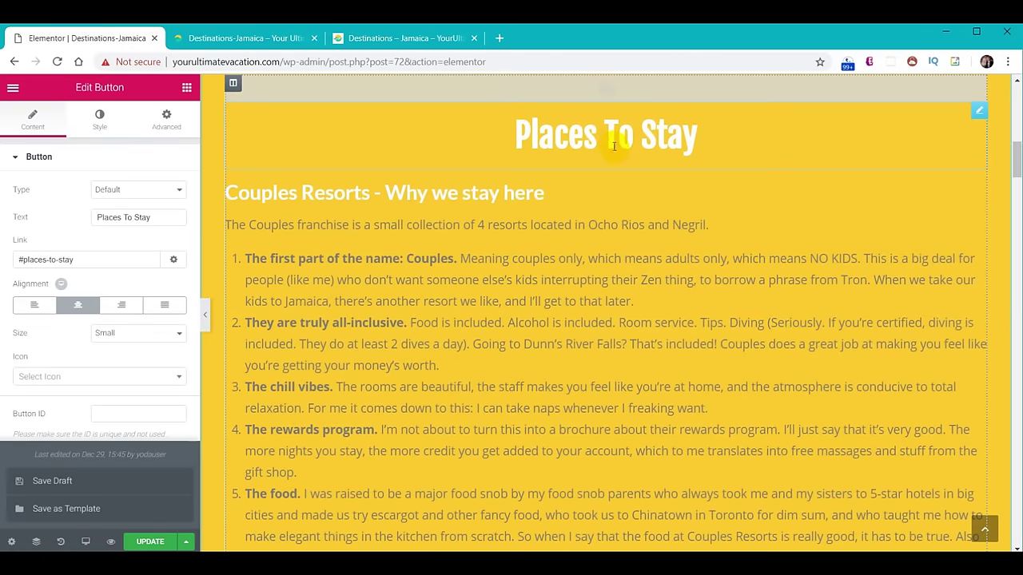
{"action": "scroll", "coordinate": [660, 367], "scroll_direction": "up", "scroll_amount": 3}
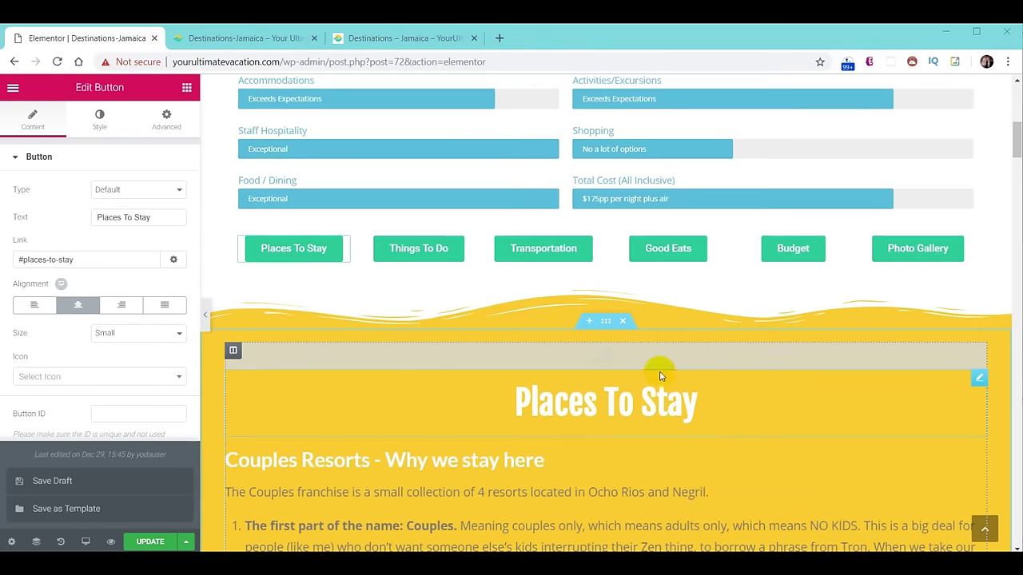
{"action": "left_click", "coordinate": [418, 254]}
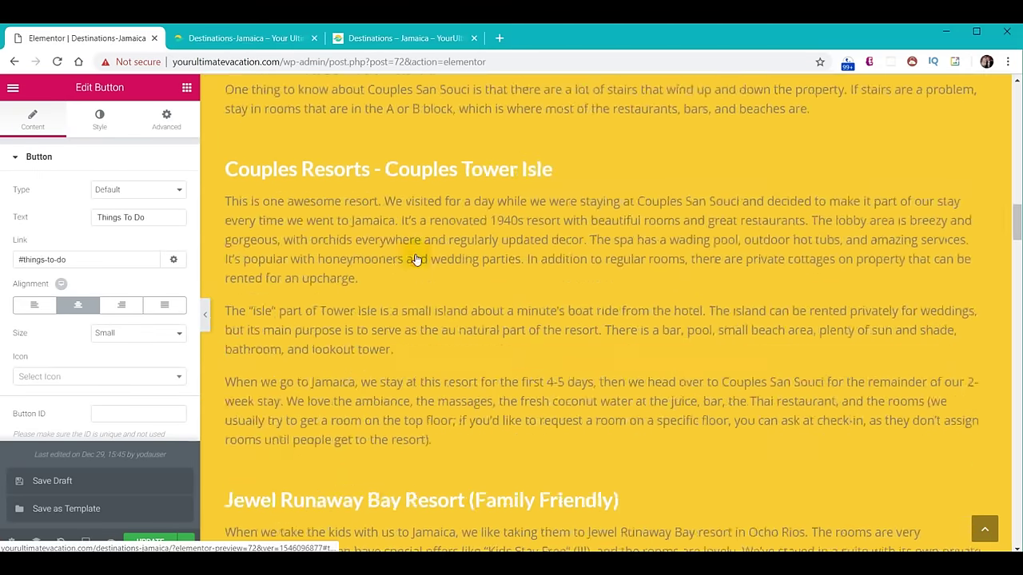
{"action": "scroll", "coordinate": [725, 350], "scroll_direction": "down", "scroll_amount": 15}
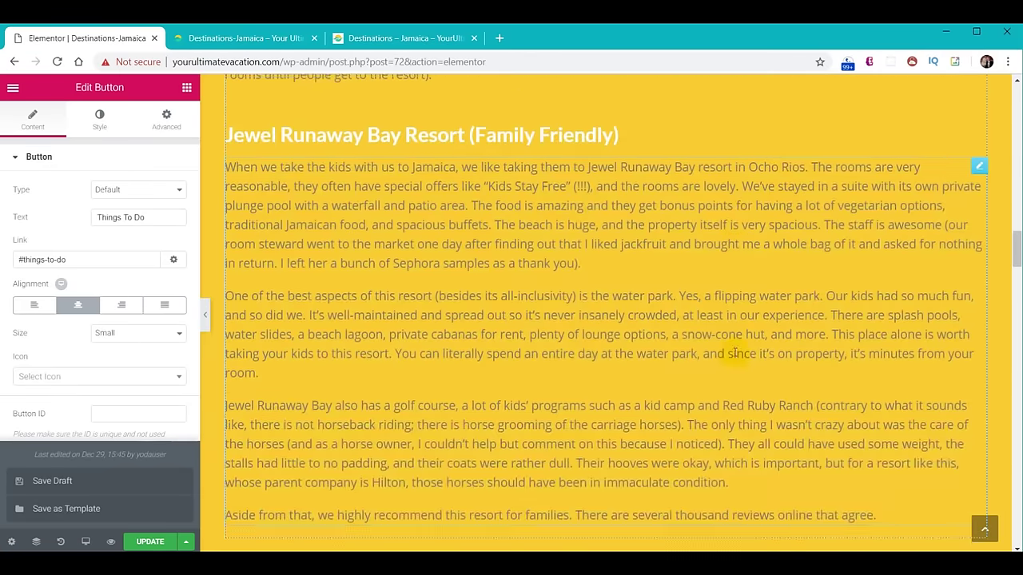
{"action": "scroll", "coordinate": [735, 357], "scroll_direction": "up", "scroll_amount": 20}
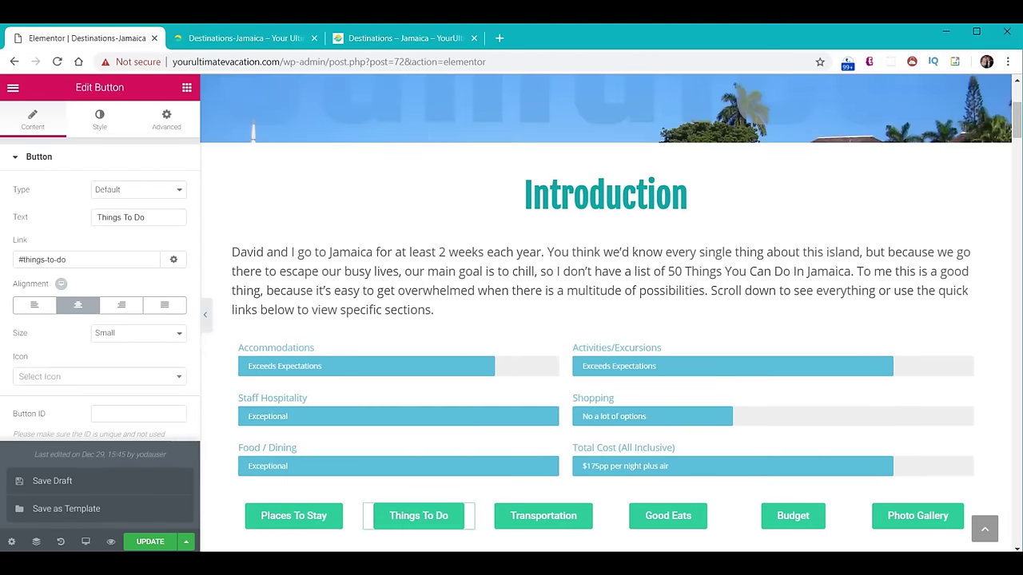
{"action": "left_click", "coordinate": [795, 517]}
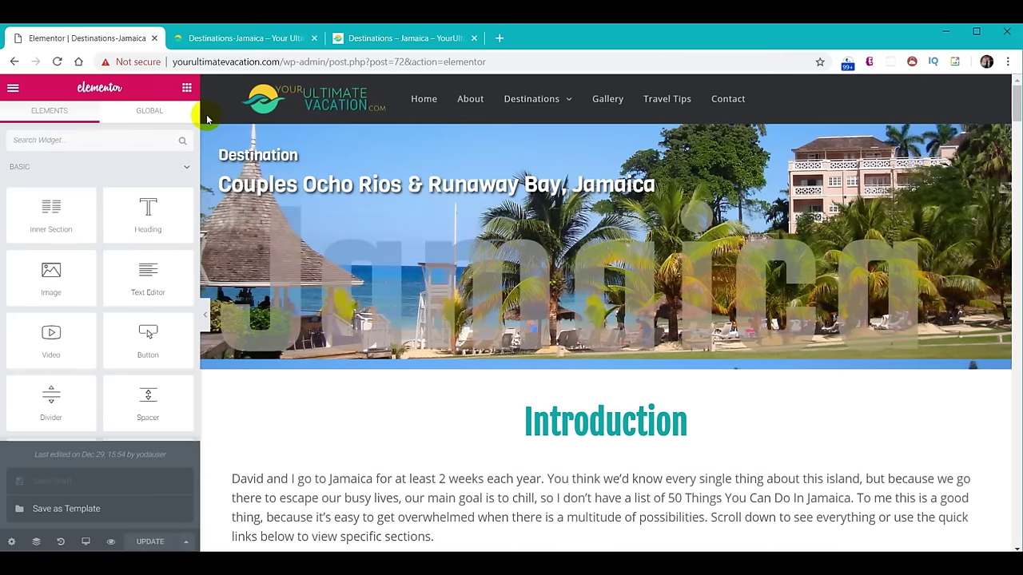
{"action": "left_click", "coordinate": [219, 38]}
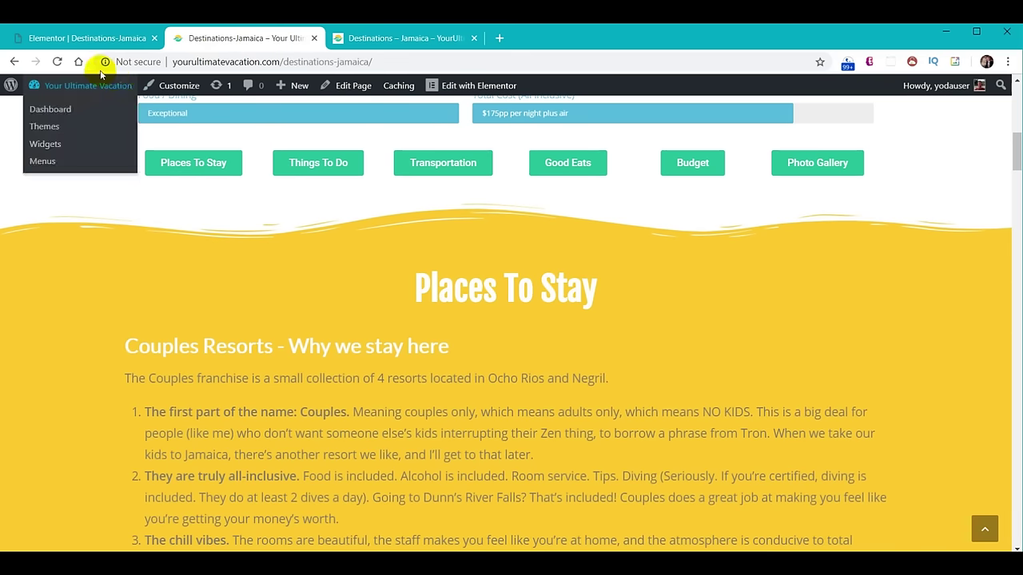
{"action": "left_click", "coordinate": [57, 61]}
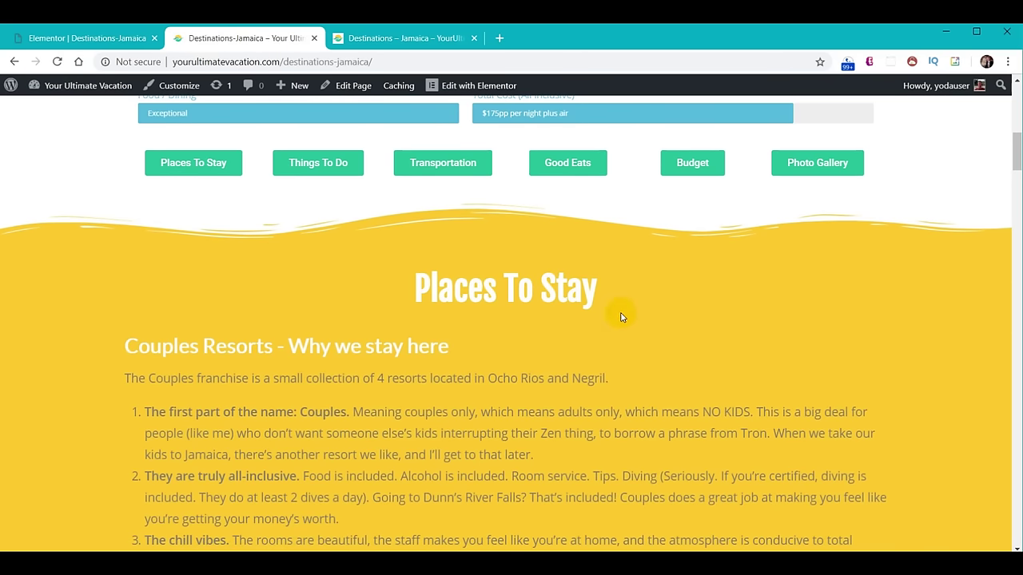
{"action": "left_click", "coordinate": [570, 162]}
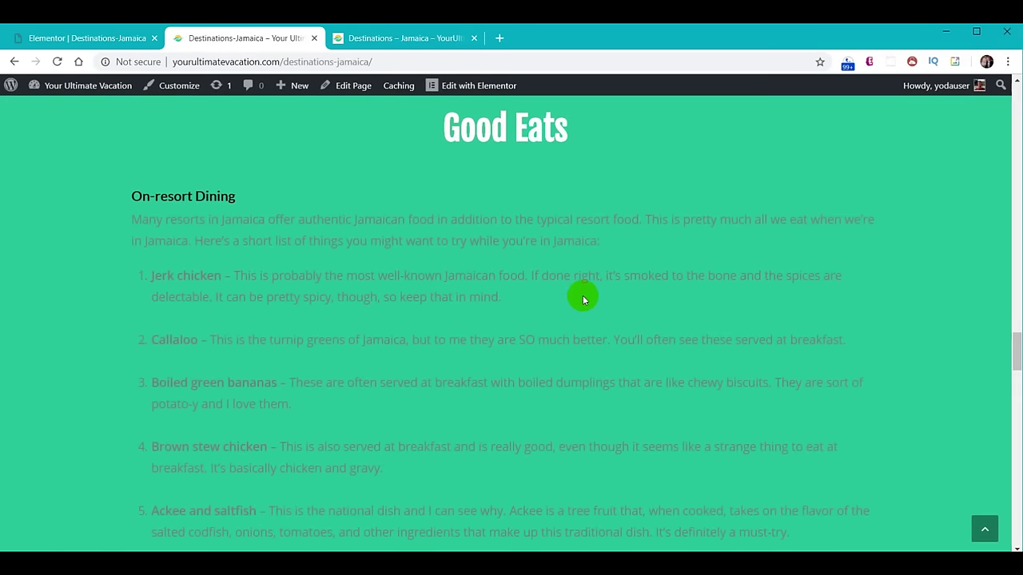
{"action": "scroll", "coordinate": [582, 295], "scroll_direction": "up", "scroll_amount": 20}
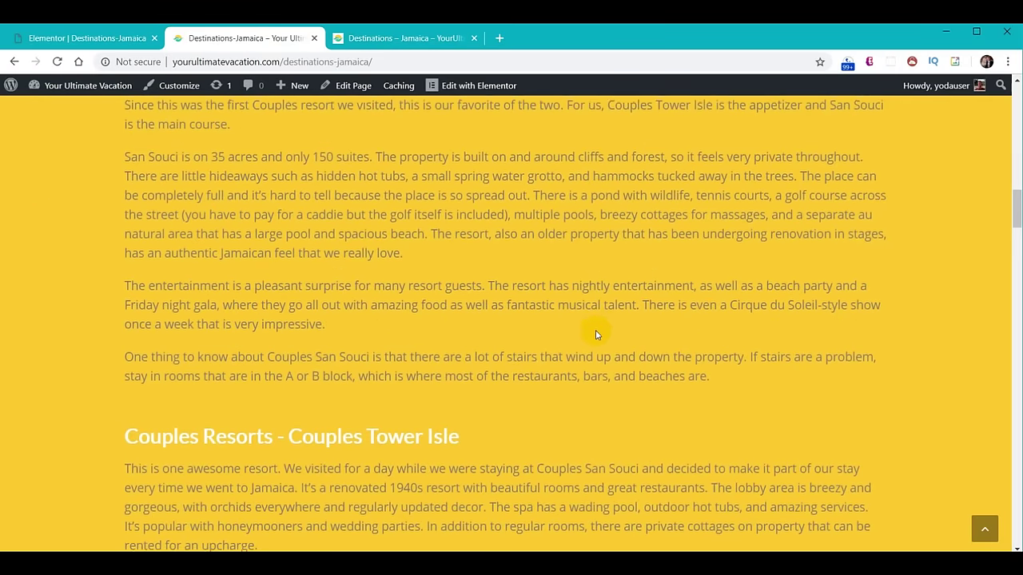
{"action": "scroll", "coordinate": [595, 334], "scroll_direction": "up", "scroll_amount": 15}
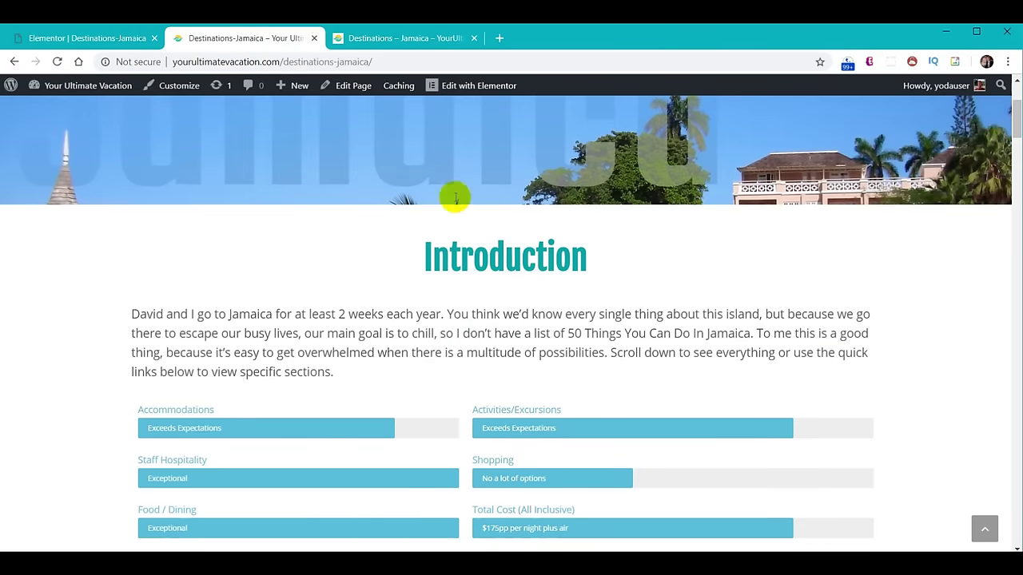
{"action": "scroll", "coordinate": [333, 250], "scroll_direction": "up", "scroll_amount": 2}
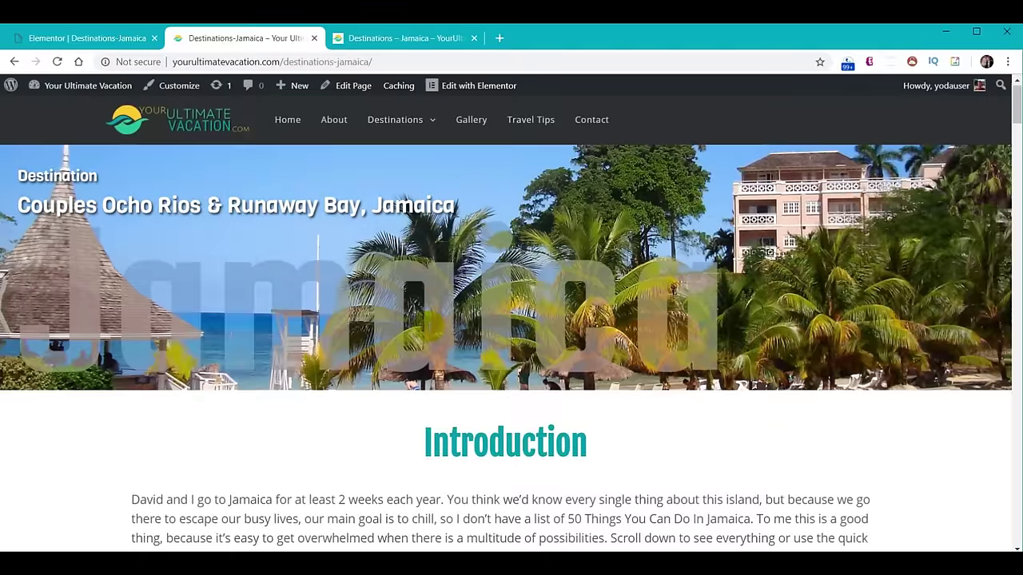
{"action": "scroll", "coordinate": [228, 189], "scroll_direction": "down", "scroll_amount": 6}
{"action": "scroll", "coordinate": [480, 322], "scroll_direction": "up", "scroll_amount": 1}
{"action": "scroll", "coordinate": [481, 322], "scroll_direction": "up", "scroll_amount": 5}
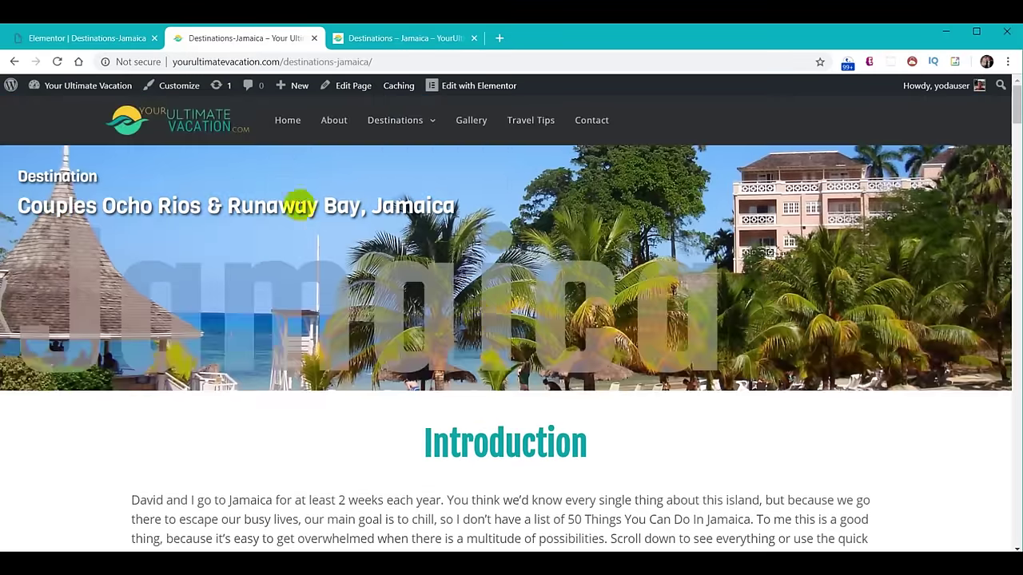
{"action": "left_click", "coordinate": [90, 36]}
{"action": "scroll", "coordinate": [548, 295], "scroll_direction": "down", "scroll_amount": 9}
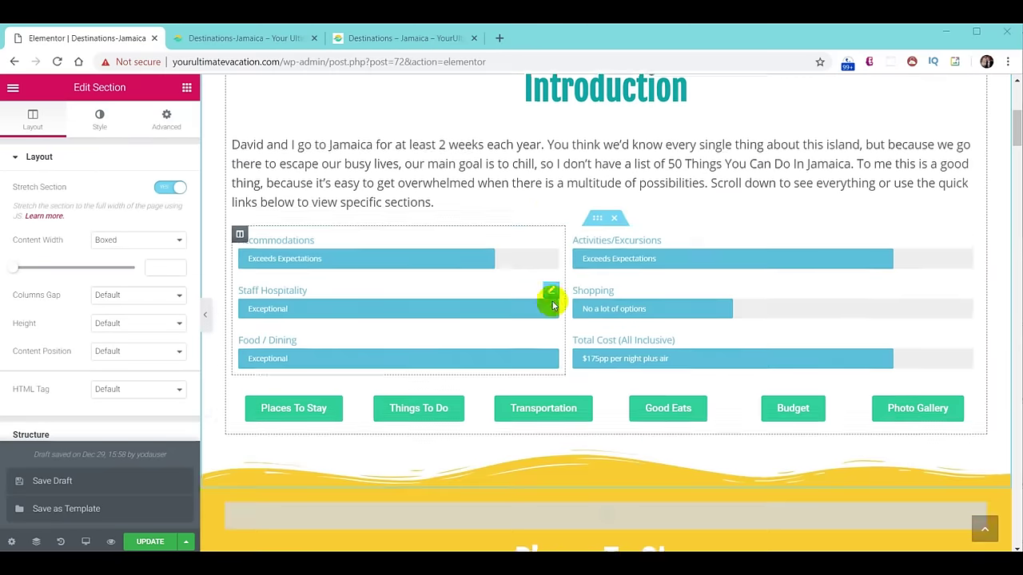
Make the empty two-column row under Things To Do stretched, full width, with No Gap.
{"action": "scroll", "coordinate": [551, 294], "scroll_direction": "down", "scroll_amount": 15}
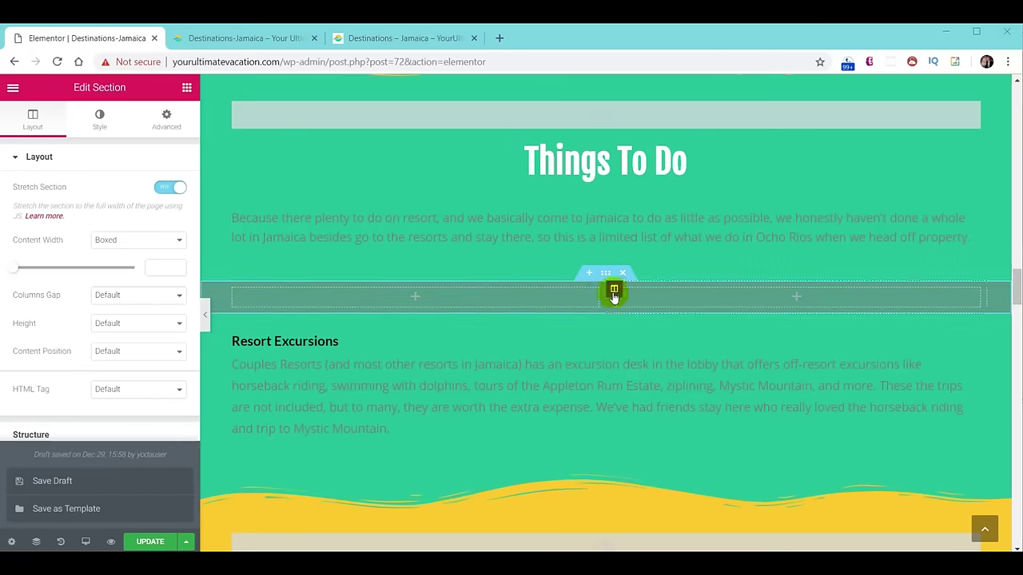
{"action": "left_click", "coordinate": [606, 275]}
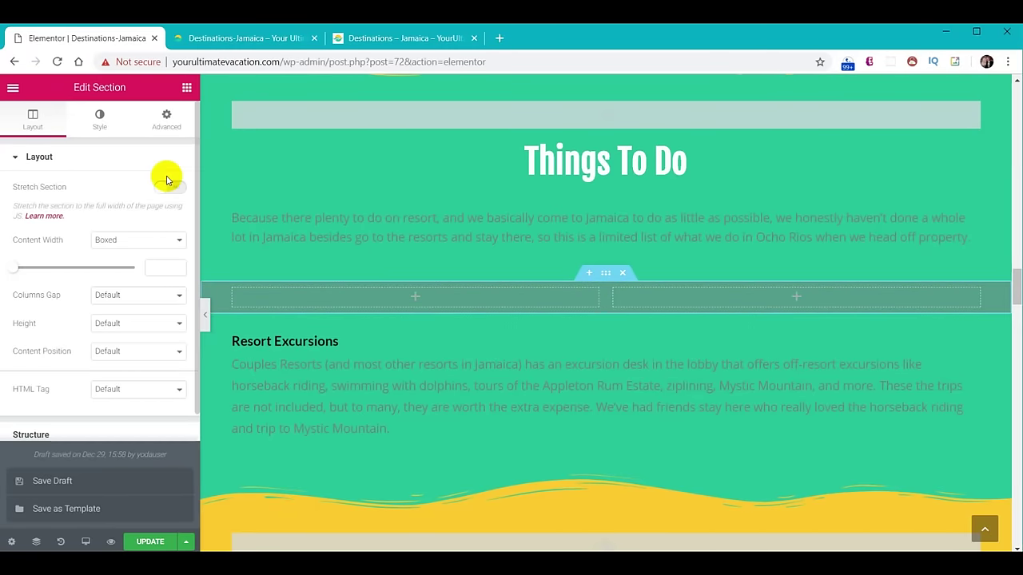
{"action": "left_click", "coordinate": [167, 239]}
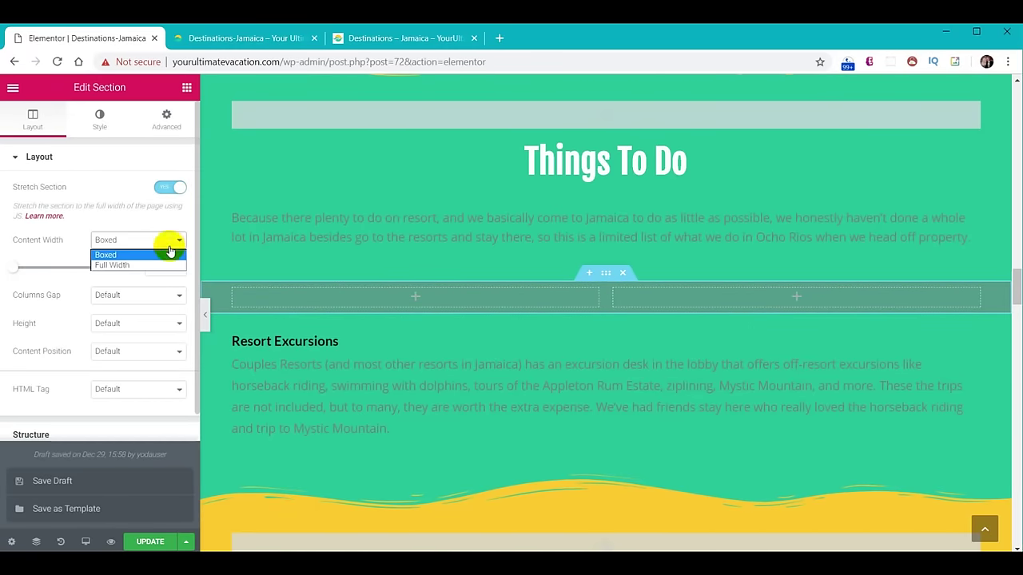
{"action": "left_click", "coordinate": [166, 265]}
{"action": "left_click", "coordinate": [151, 272]}
{"action": "left_click", "coordinate": [148, 294]}
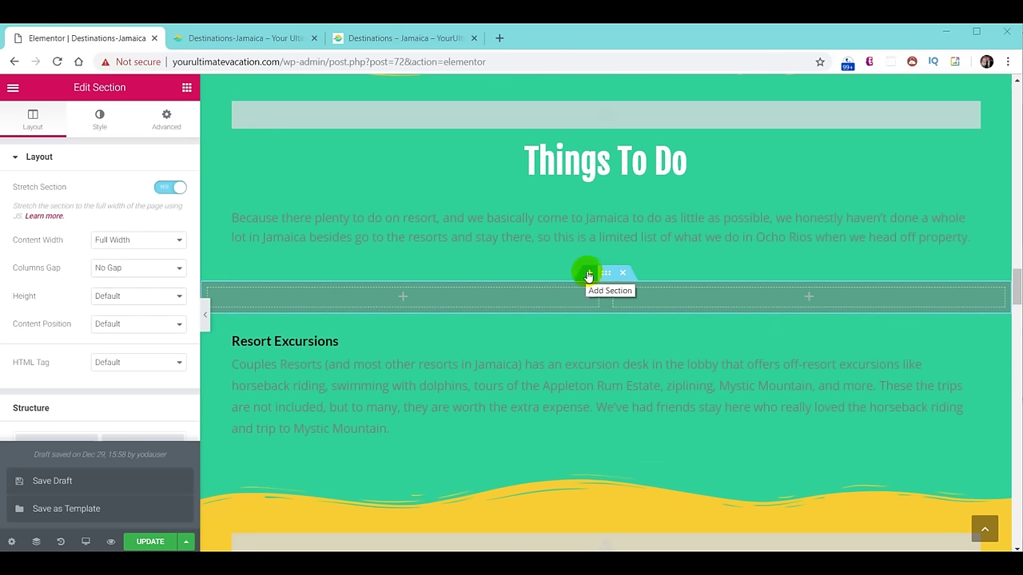
Duplicate the full-width, no-gap two-column row.
{"action": "right_click", "coordinate": [607, 273]}
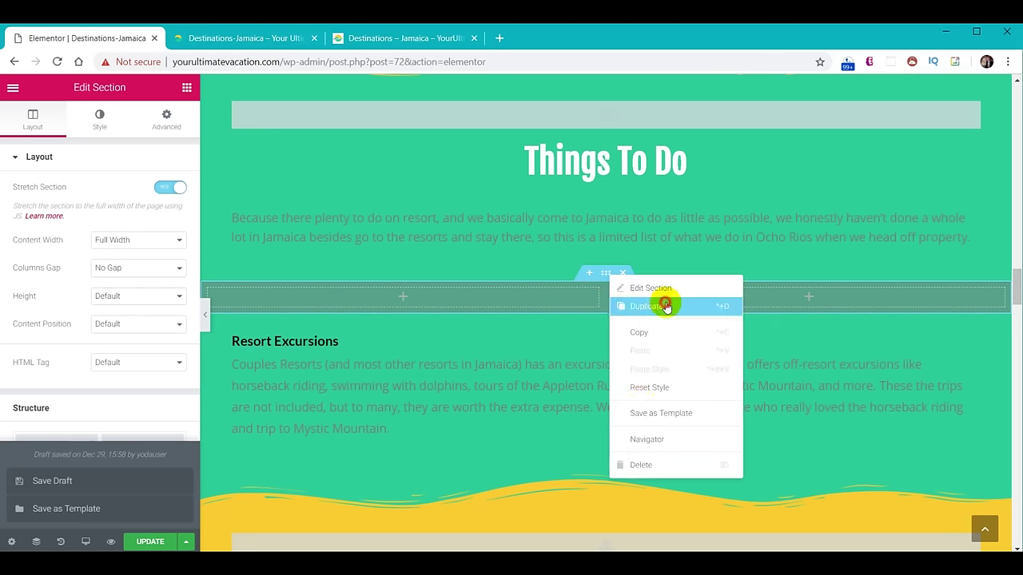
{"action": "left_click", "coordinate": [666, 307]}
{"action": "left_click", "coordinate": [186, 88]}
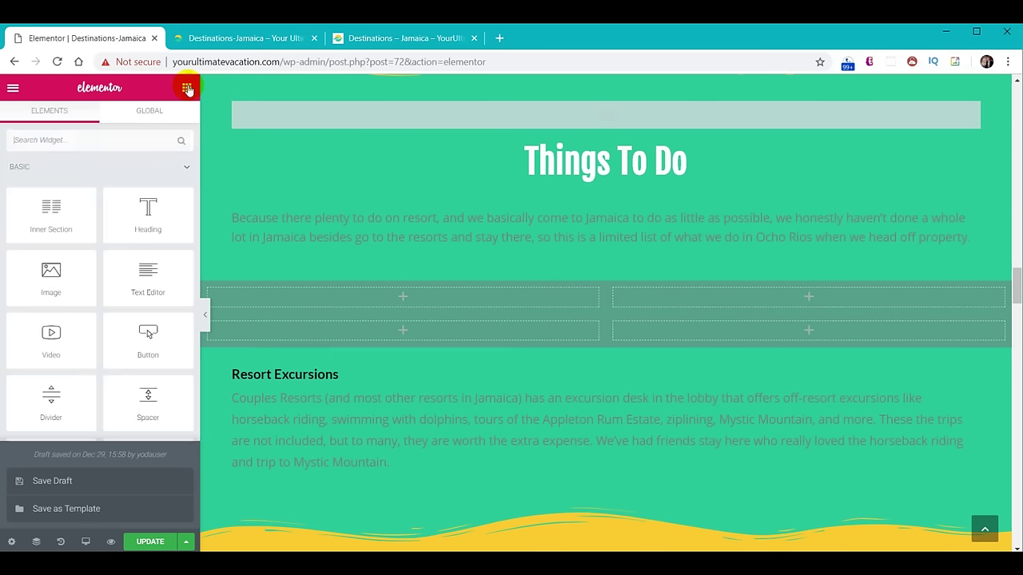
Add Image widgets to the top-left column and the lower row's right column.
{"action": "left_click_drag", "start_coordinate": [57, 269], "coordinate": [445, 294]}
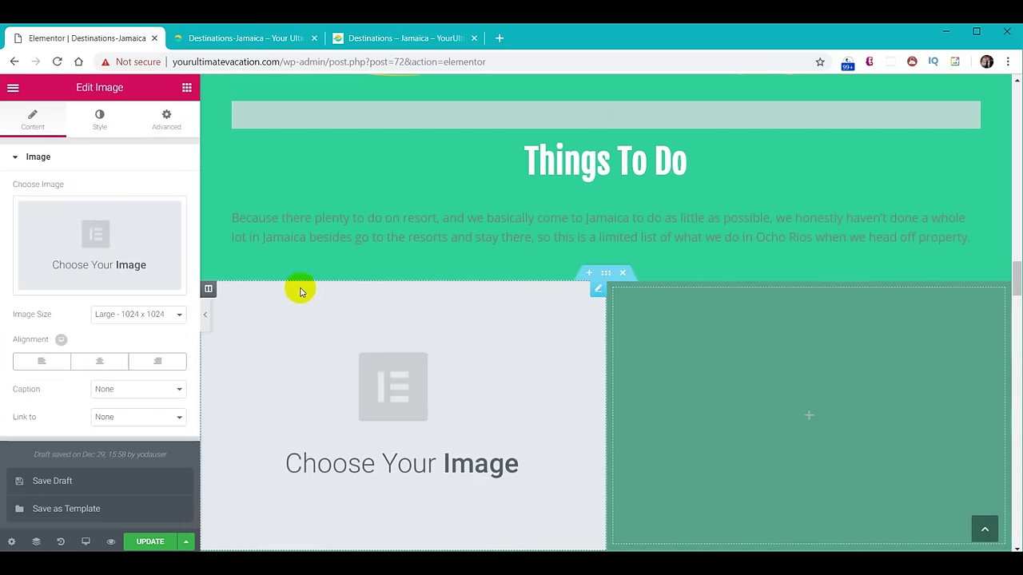
{"action": "scroll", "coordinate": [672, 331], "scroll_direction": "down", "scroll_amount": 4}
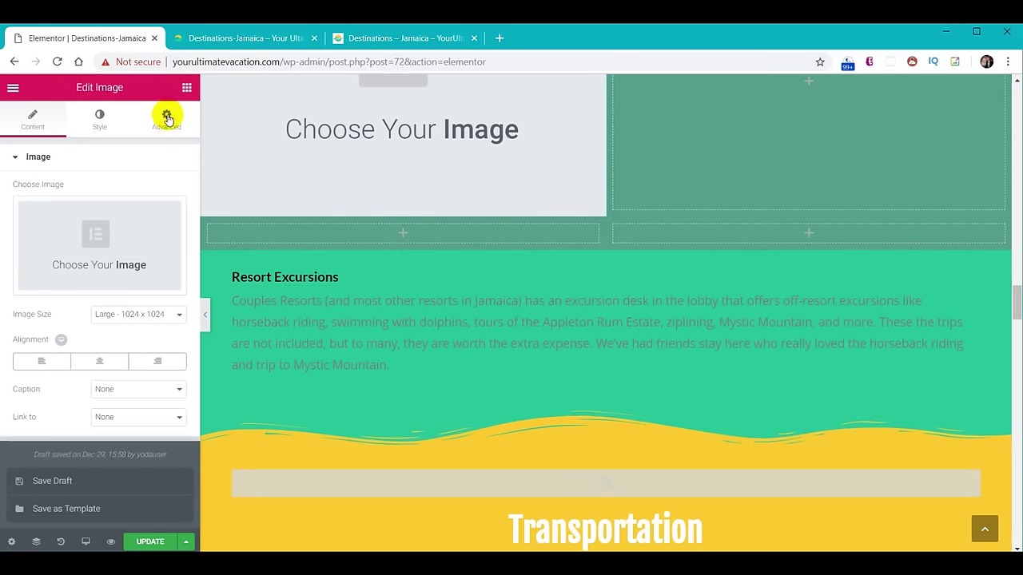
{"action": "left_click", "coordinate": [187, 89]}
{"action": "left_click_drag", "start_coordinate": [50, 272], "coordinate": [853, 237]}
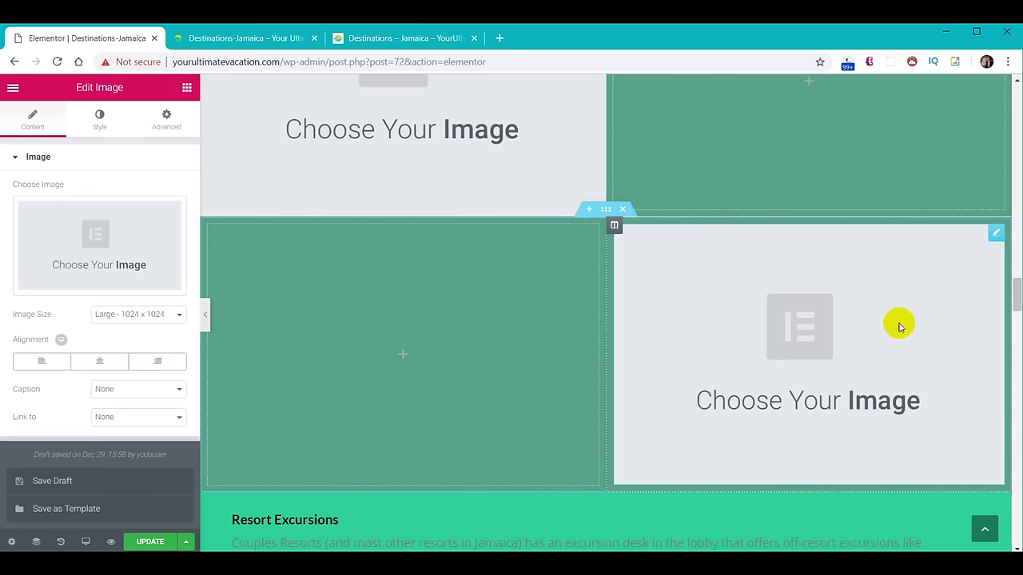
{"action": "scroll", "coordinate": [839, 357], "scroll_direction": "up", "scroll_amount": 2}
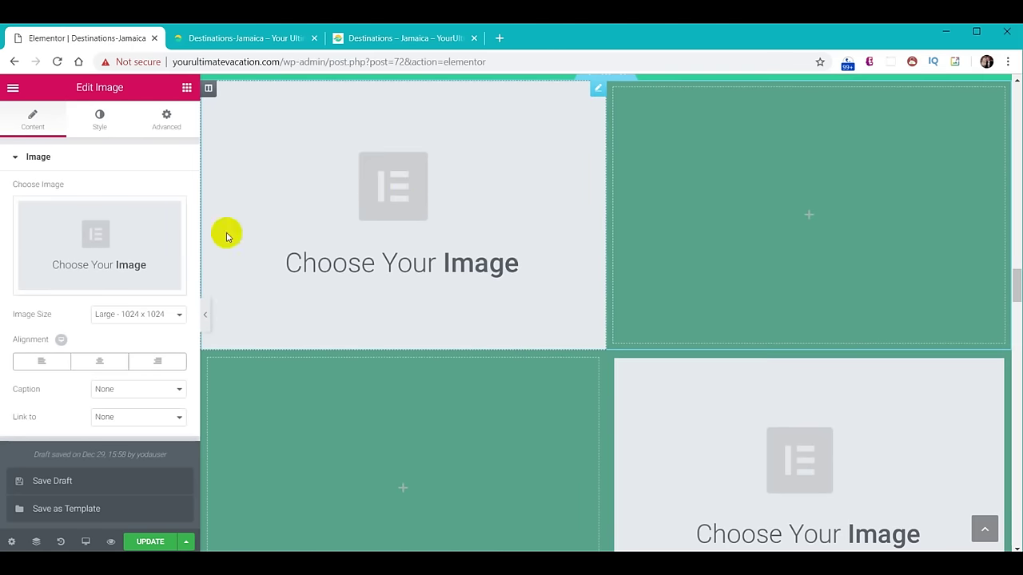
Upload the Dunn's River Falls waterfall photo and insert it into the top-left image.
{"action": "left_click", "coordinate": [98, 252]}
{"action": "left_click", "coordinate": [50, 141]}
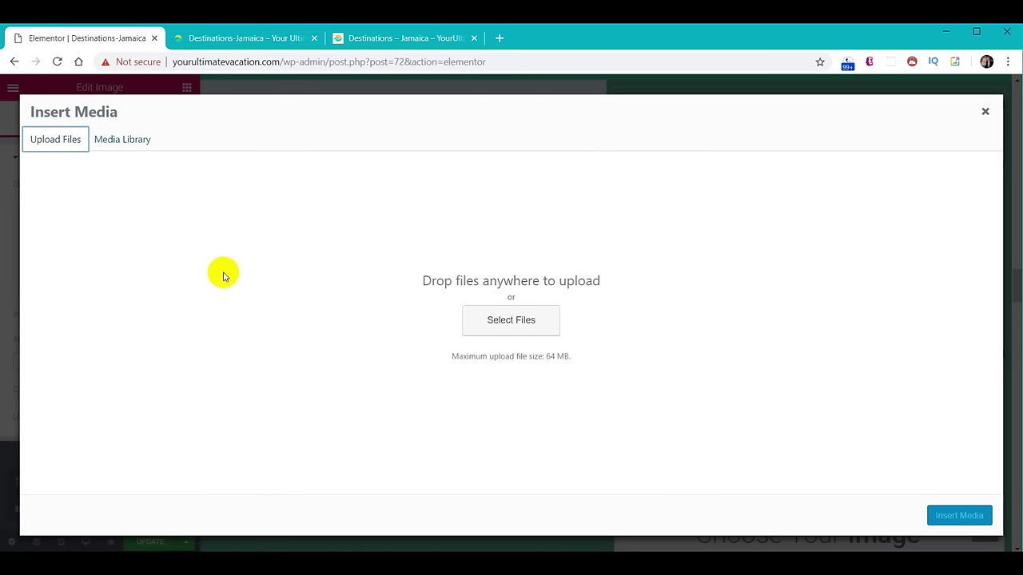
{"action": "key", "text": "alt+Tab"}
{"action": "left_click_drag", "start_coordinate": [692, 270], "coordinate": [454, 333]}
{"action": "left_click", "coordinate": [959, 516]}
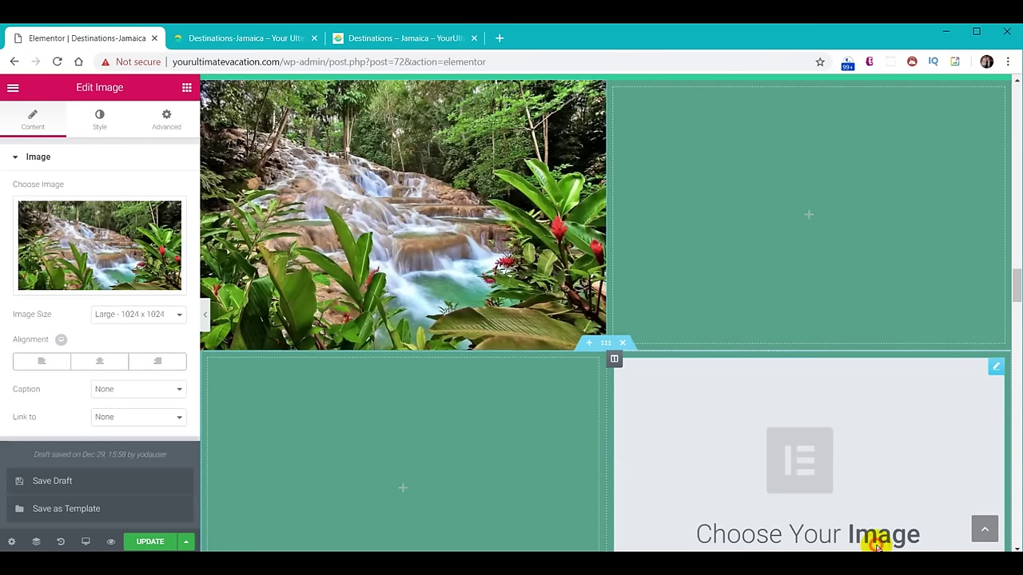
Upload activities-mystic-mountain-jamaica.jpg and insert it into the lower-right image.
{"action": "left_click", "coordinate": [877, 545]}
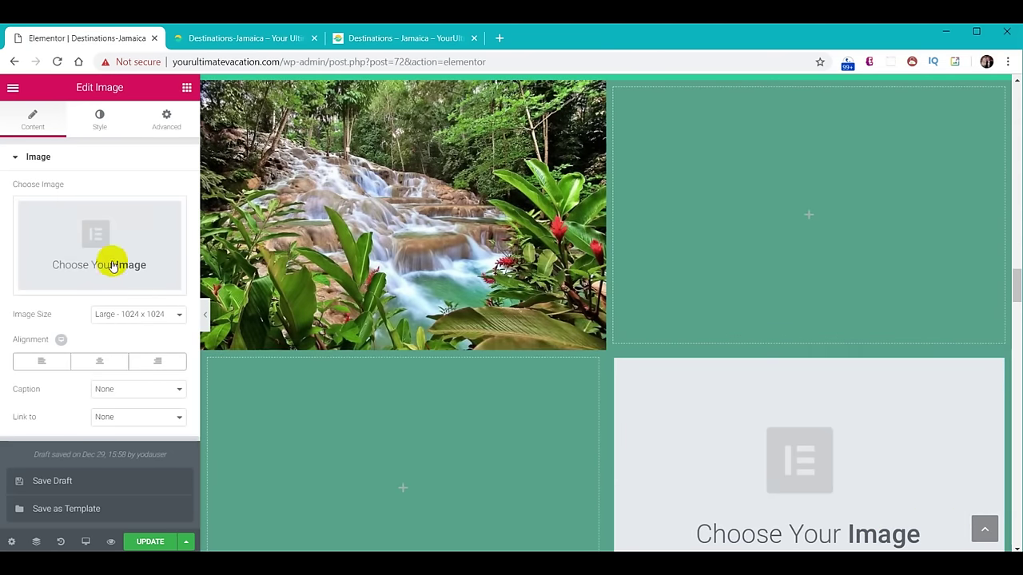
{"action": "left_click", "coordinate": [112, 266]}
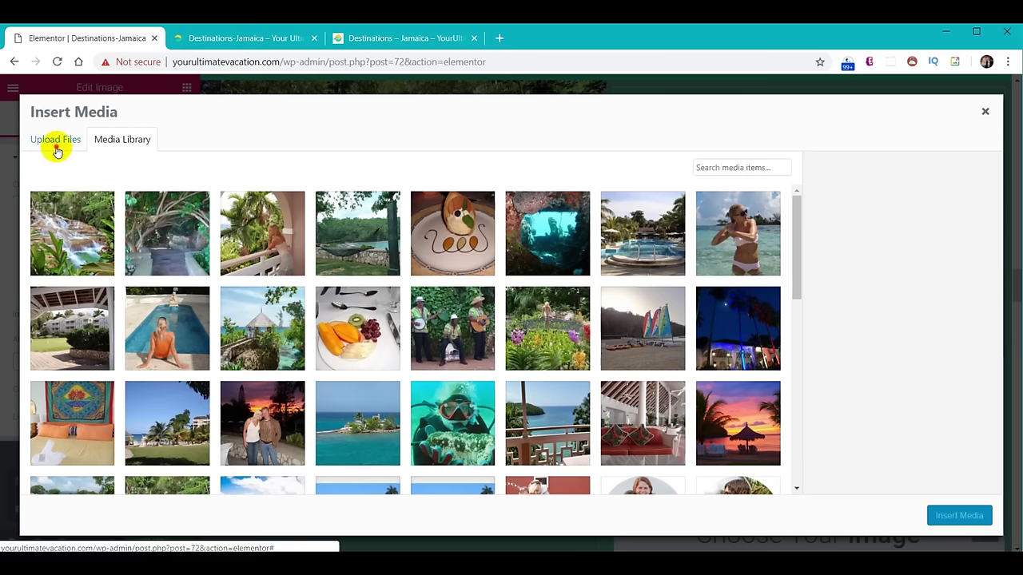
{"action": "left_click", "coordinate": [55, 142]}
{"action": "key", "text": "alt+Tab"}
{"action": "left_click", "coordinate": [699, 336]}
{"action": "left_click_drag", "start_coordinate": [823, 260], "coordinate": [262, 342]}
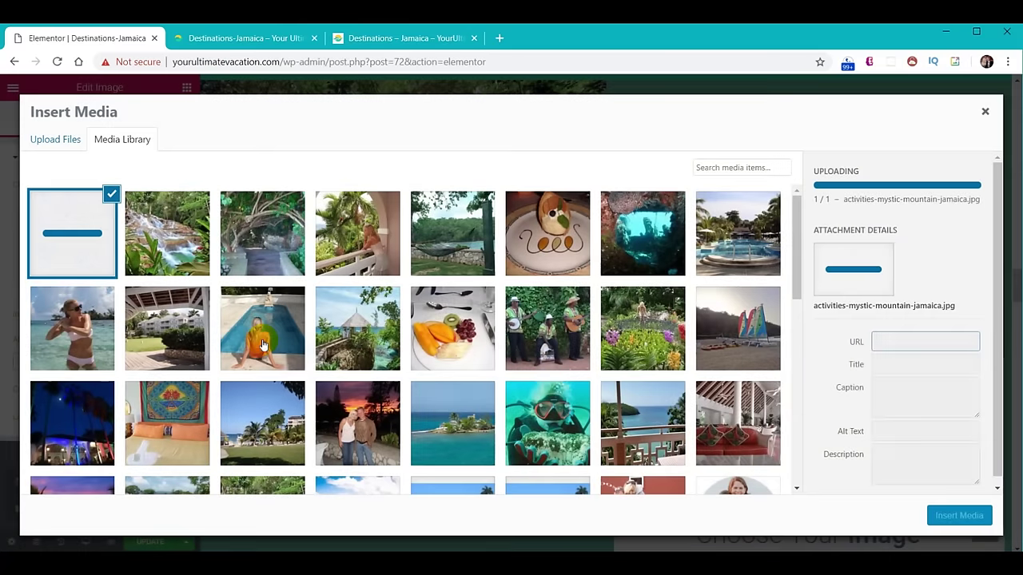
{"action": "left_click", "coordinate": [963, 514]}
{"action": "left_click_drag", "start_coordinate": [796, 391], "coordinate": [760, 223]}
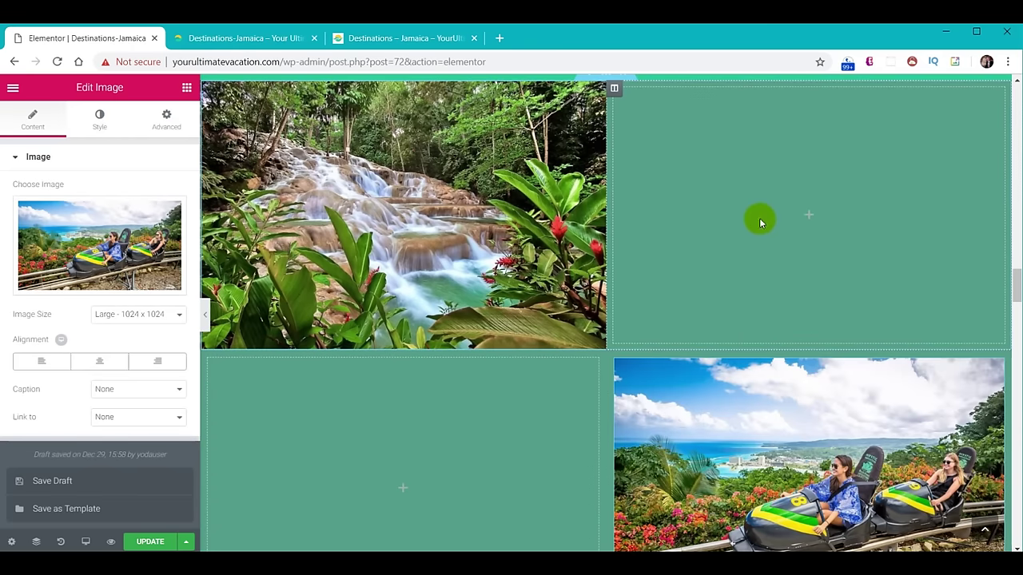
{"action": "left_click_drag", "start_coordinate": [776, 185], "coordinate": [772, 183]}
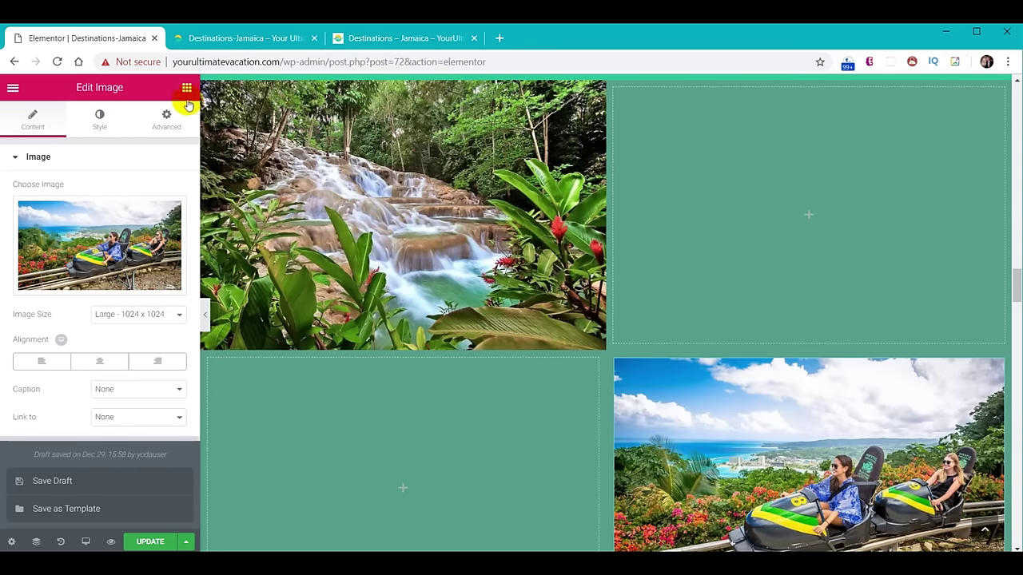
Add Text Editor widgets to the top-right and lower-left columns.
{"action": "left_click", "coordinate": [186, 89]}
{"action": "left_click_drag", "start_coordinate": [147, 279], "coordinate": [743, 201]}
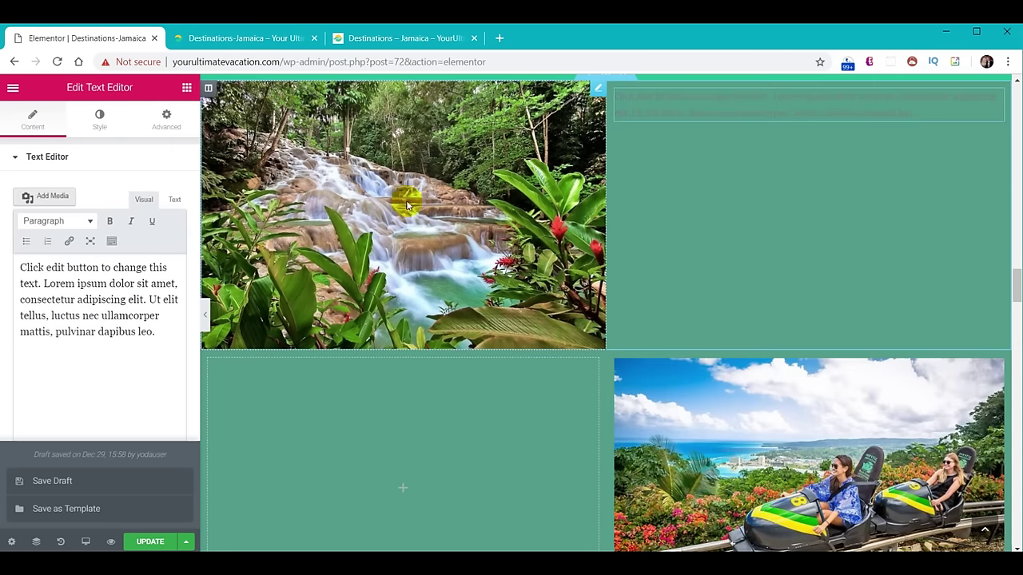
{"action": "left_click", "coordinate": [186, 88]}
{"action": "left_click_drag", "start_coordinate": [149, 272], "coordinate": [359, 462]}
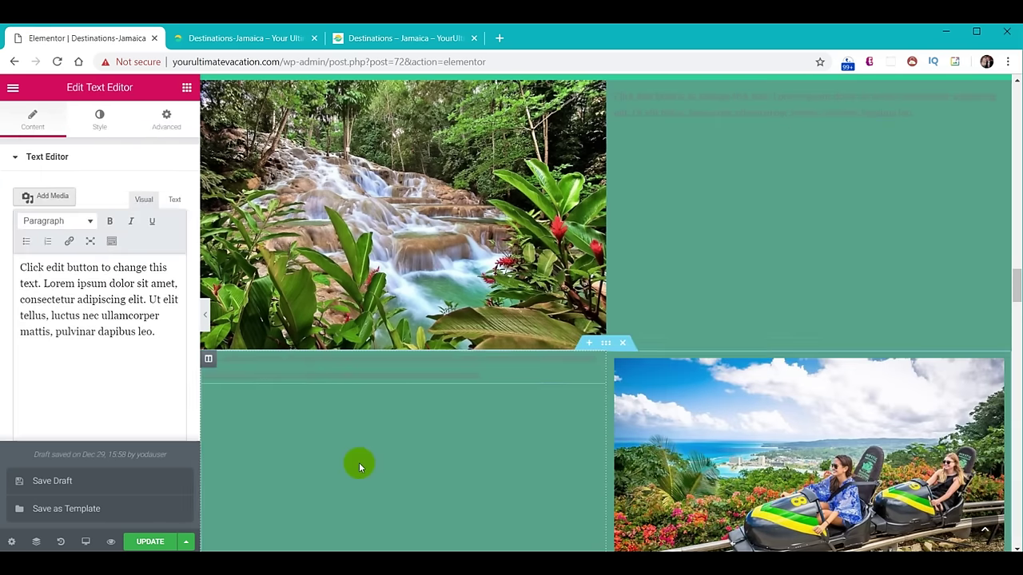
Style the lower-left paragraph with white text at typography size 18.
{"action": "left_click", "coordinate": [99, 116]}
{"action": "left_click", "coordinate": [169, 236]}
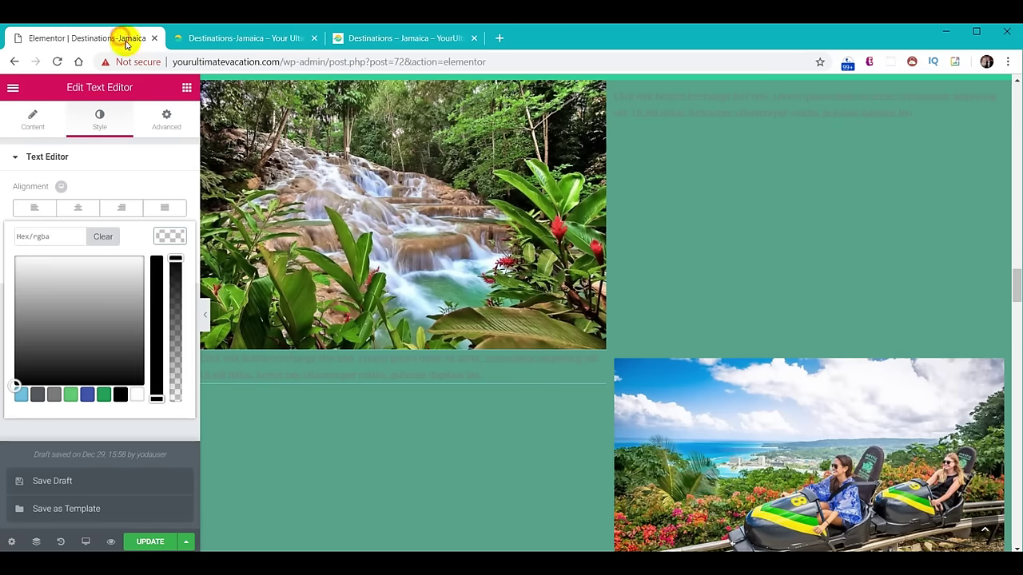
{"action": "left_click", "coordinate": [134, 395]}
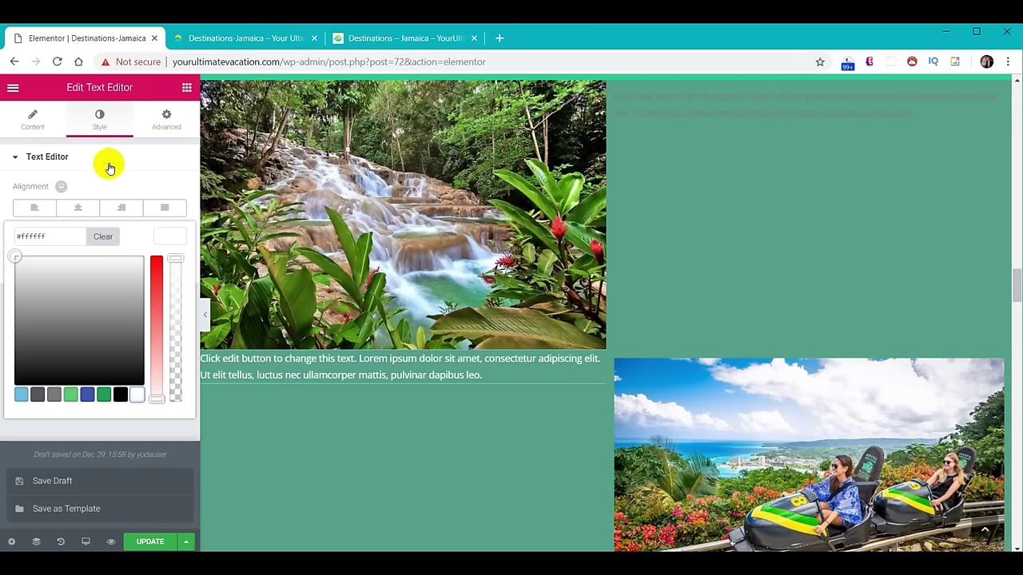
{"action": "left_click", "coordinate": [161, 239]}
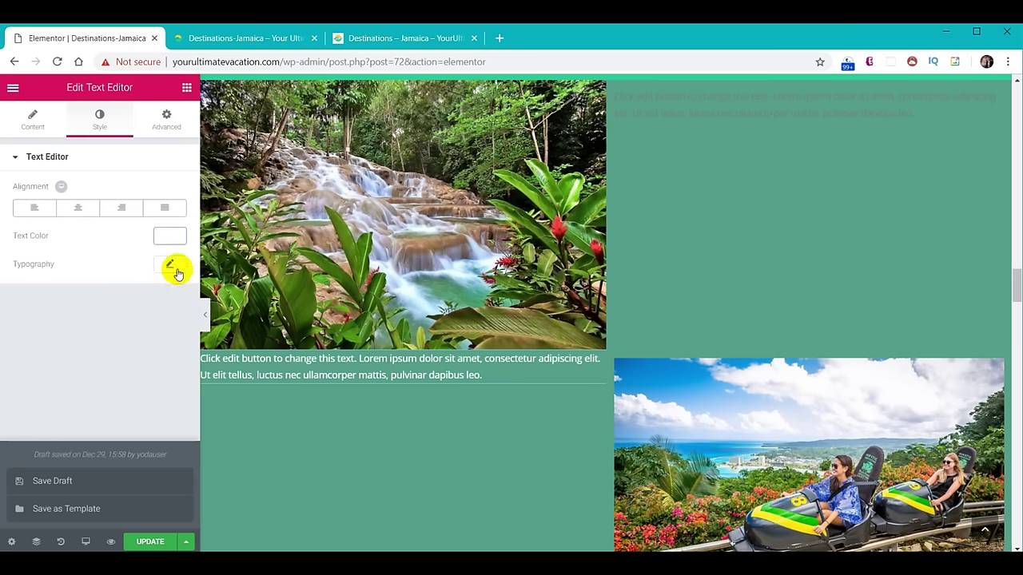
{"action": "left_click", "coordinate": [171, 265]}
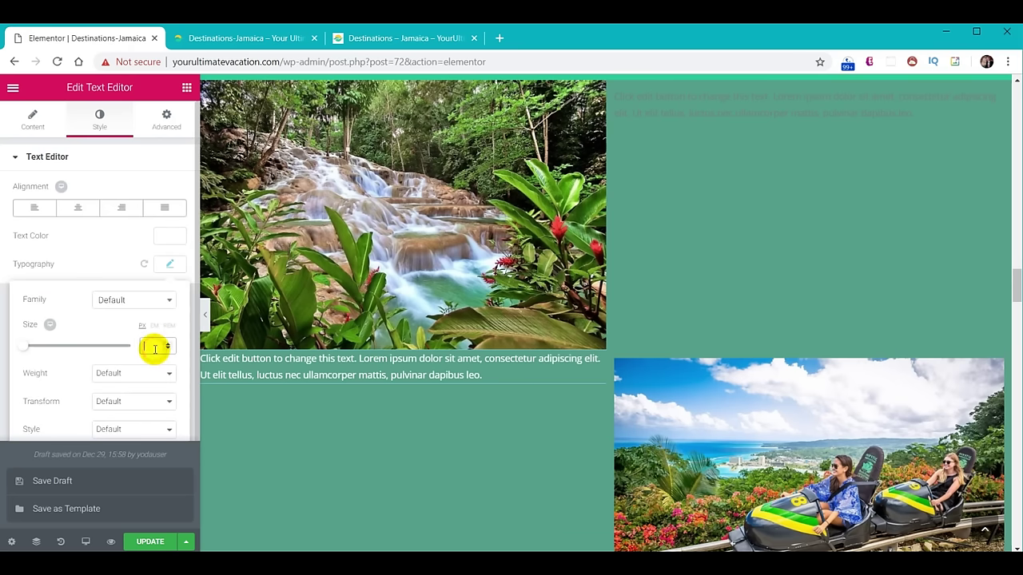
{"action": "type", "text": "18"}
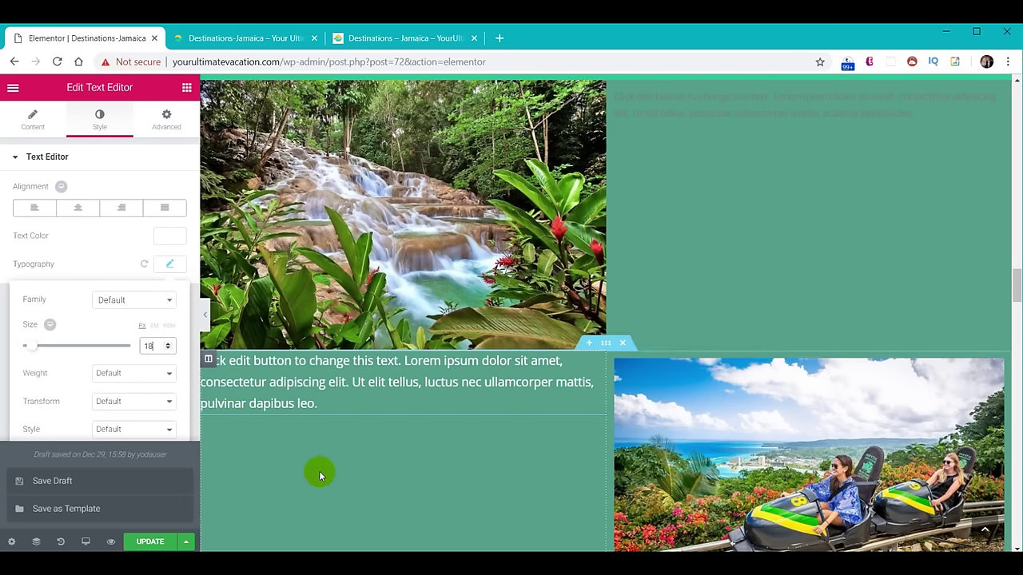
Style the top-right paragraph with white text at typography size 18.
{"action": "left_click", "coordinate": [712, 105]}
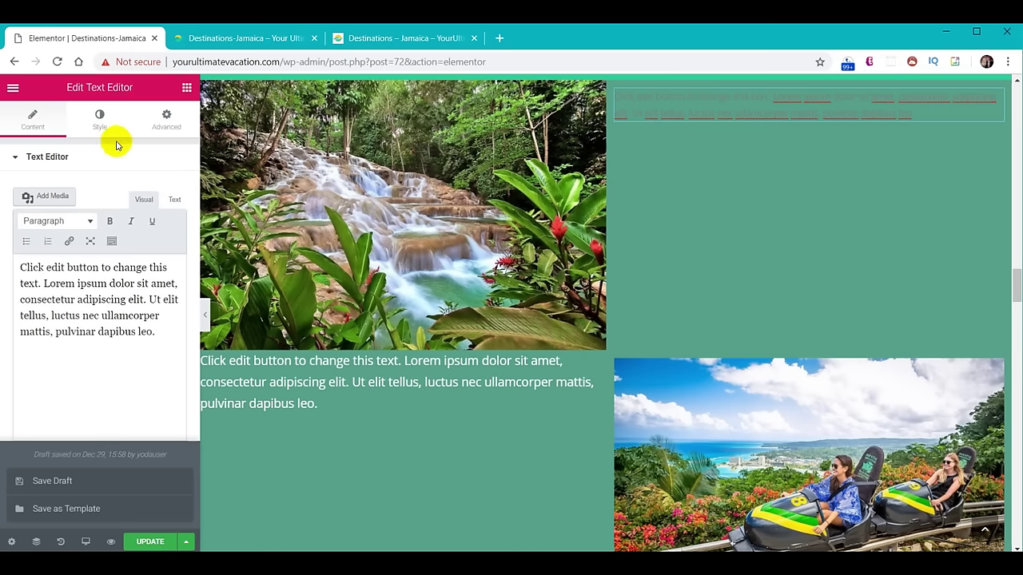
{"action": "left_click", "coordinate": [99, 120]}
{"action": "left_click", "coordinate": [168, 234]}
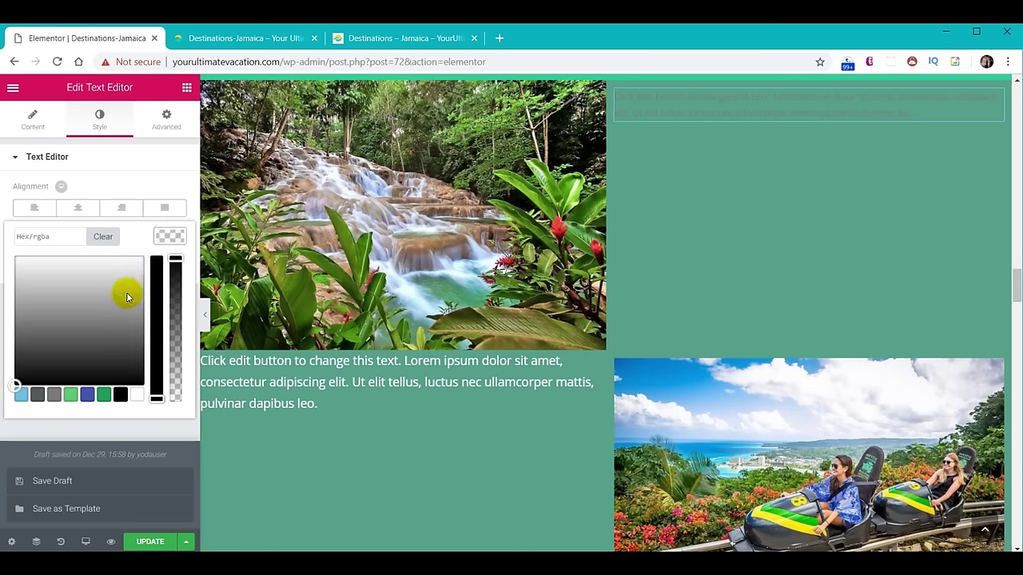
{"action": "left_click", "coordinate": [136, 396]}
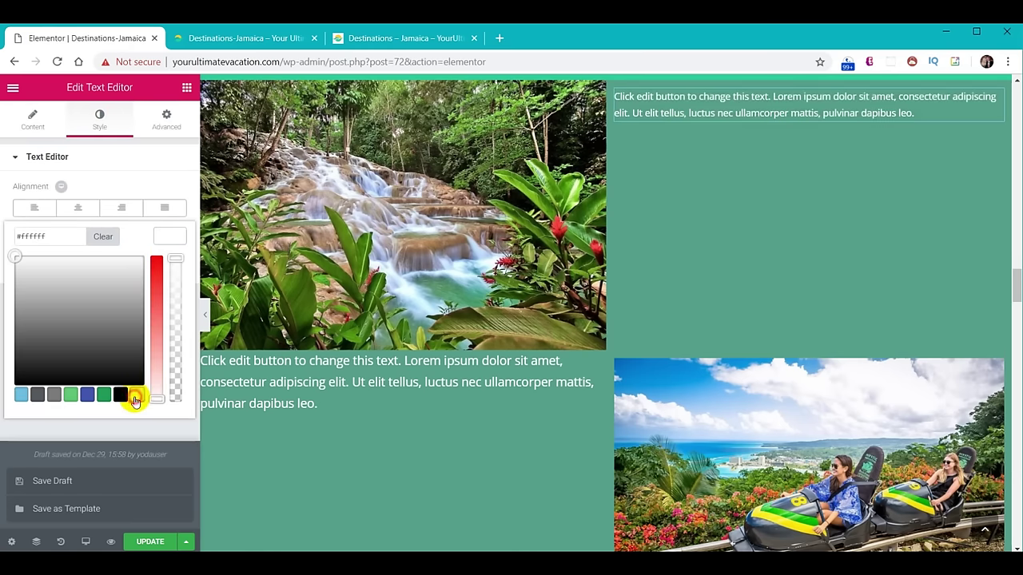
{"action": "left_click", "coordinate": [169, 242]}
{"action": "left_click", "coordinate": [168, 266]}
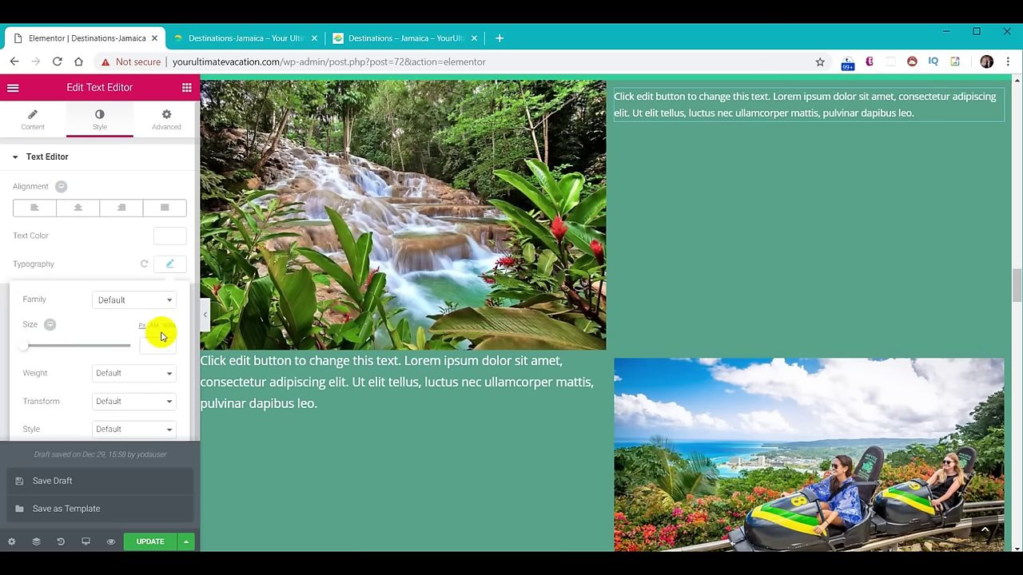
{"action": "type", "text": "18"}
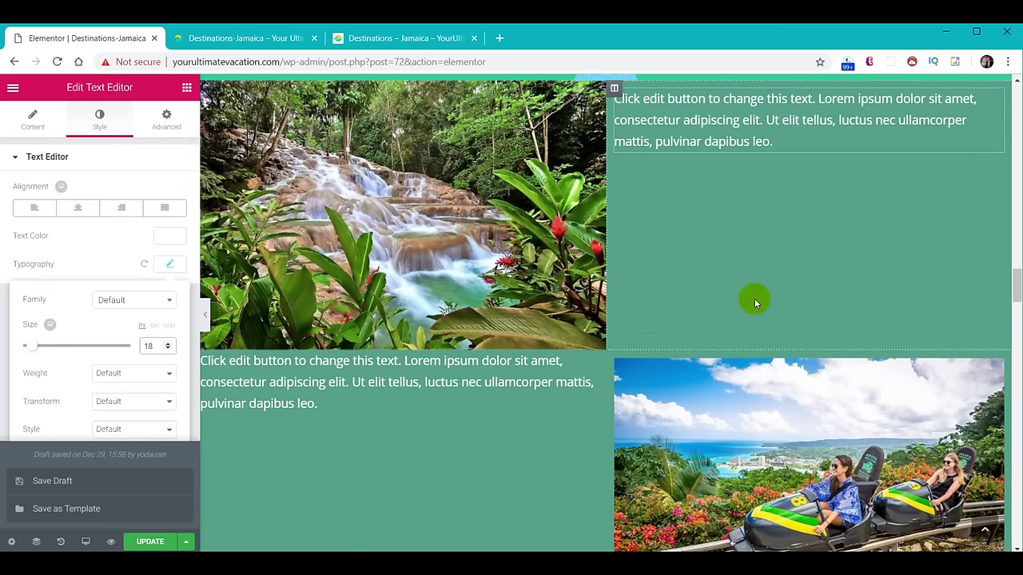
{"action": "left_click", "coordinate": [755, 297]}
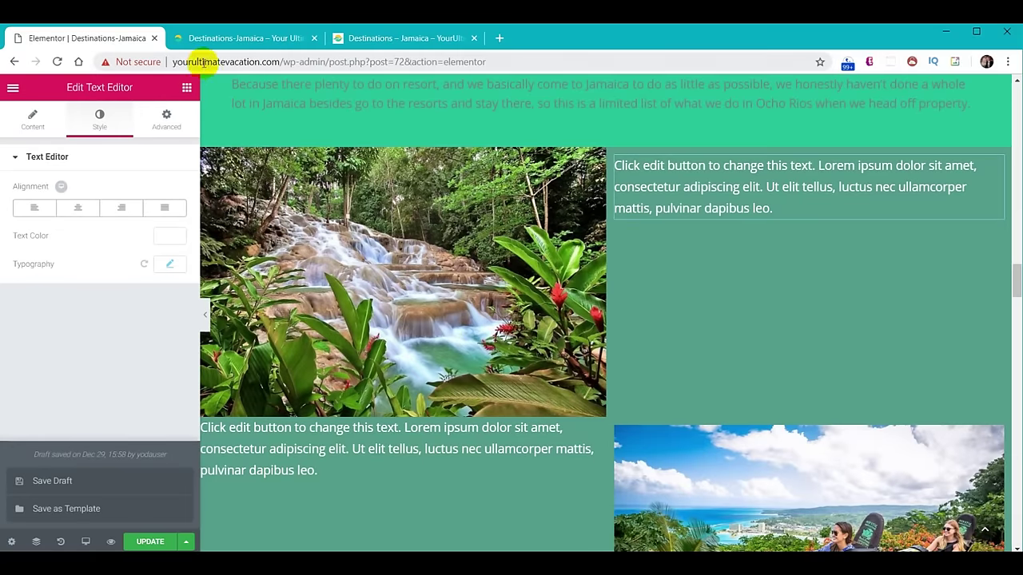
Add Heading widgets above the top-right and lower-left paragraphs.
{"action": "left_click", "coordinate": [187, 88]}
{"action": "left_click_drag", "start_coordinate": [152, 213], "coordinate": [697, 170]}
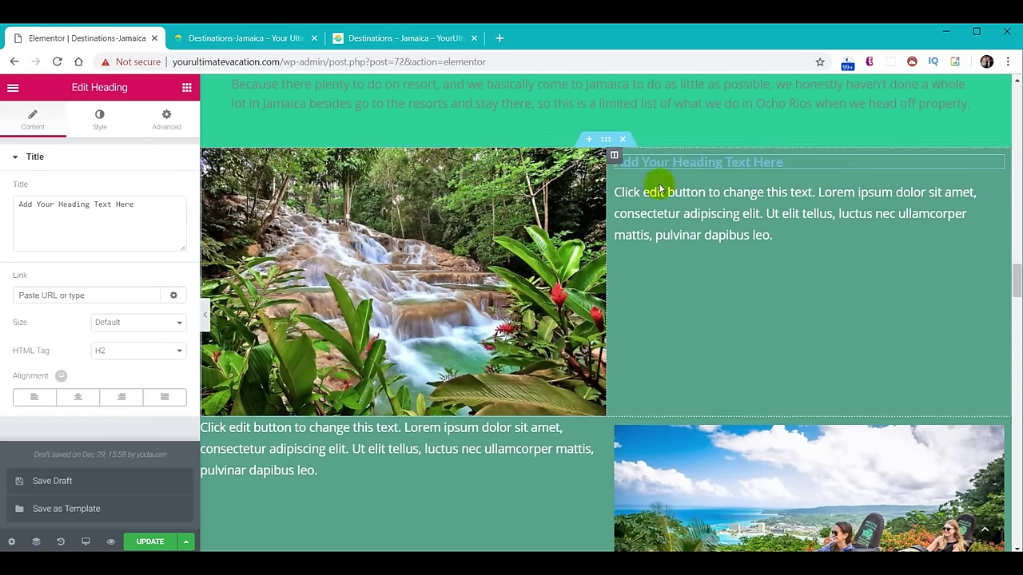
{"action": "left_click", "coordinate": [187, 88]}
{"action": "left_click_drag", "start_coordinate": [149, 214], "coordinate": [328, 438]}
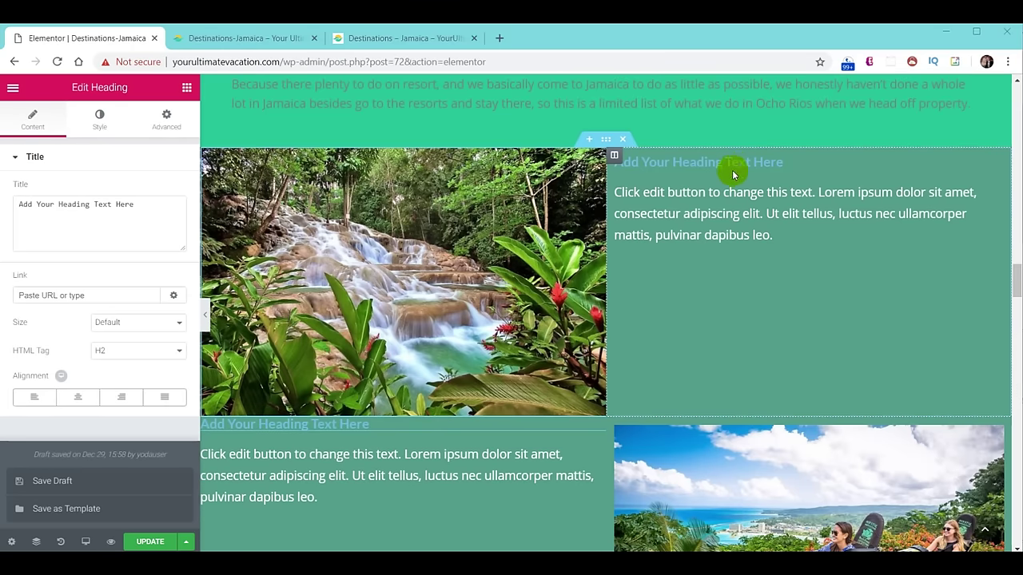
Set the title color of both new headings to white.
{"action": "left_click", "coordinate": [733, 164]}
{"action": "left_click", "coordinate": [99, 118]}
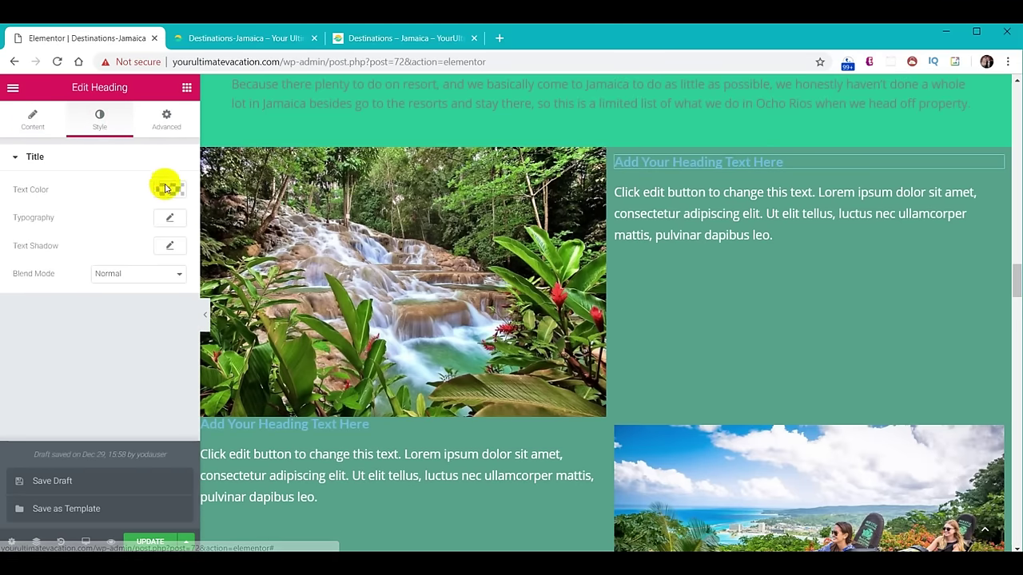
{"action": "left_click", "coordinate": [171, 192]}
{"action": "left_click", "coordinate": [137, 350]}
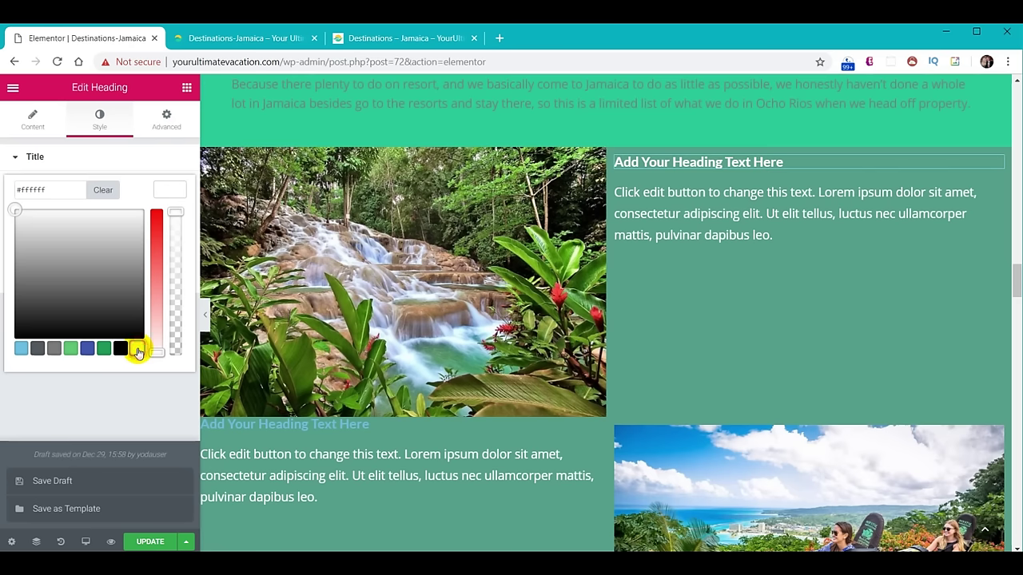
{"action": "left_click", "coordinate": [303, 426]}
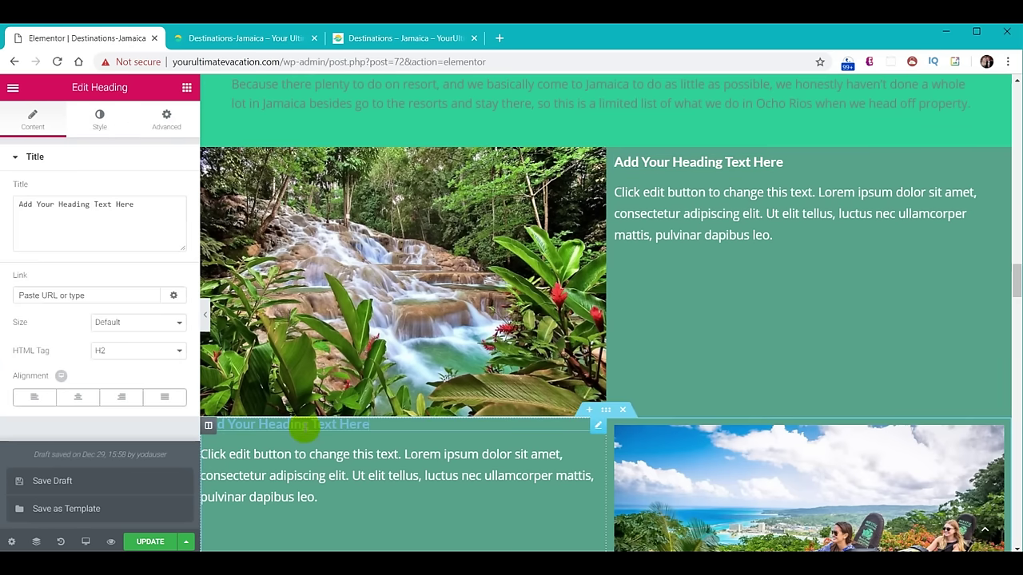
{"action": "left_click", "coordinate": [103, 122]}
{"action": "left_click", "coordinate": [169, 190]}
{"action": "left_click", "coordinate": [138, 349]}
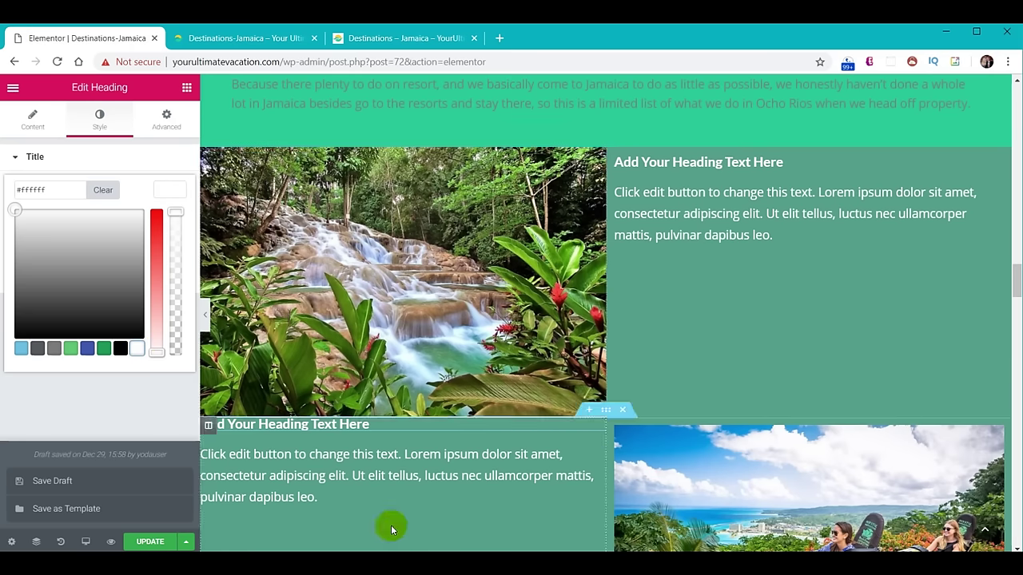
{"action": "left_click", "coordinate": [749, 282]}
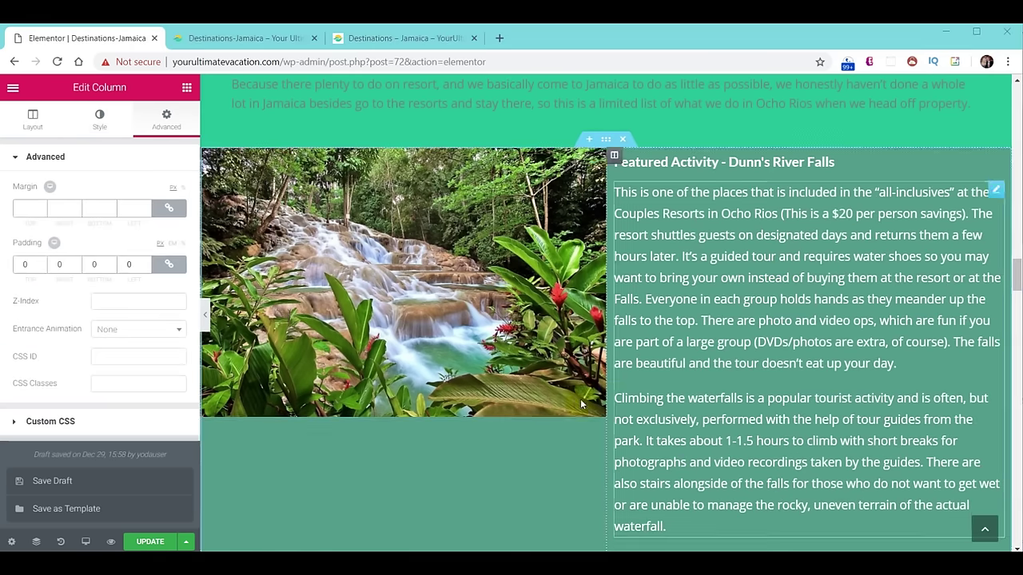
{"action": "scroll", "coordinate": [575, 332], "scroll_direction": "down", "scroll_amount": 5}
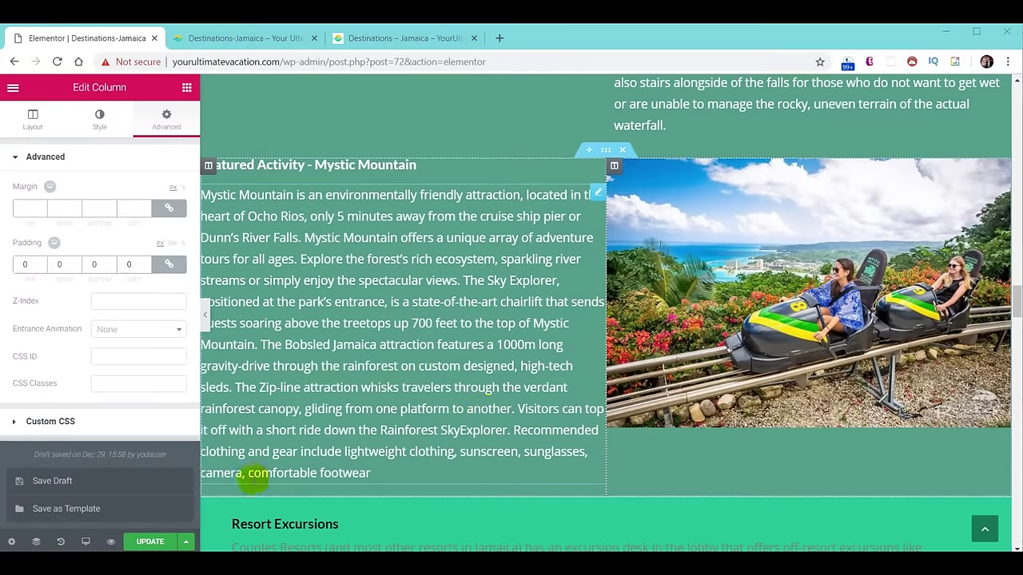
Review the Dunn's River Falls and Mystic Mountain rows under Things To Do on the live Jamaica page.
{"action": "left_click", "coordinate": [247, 41]}
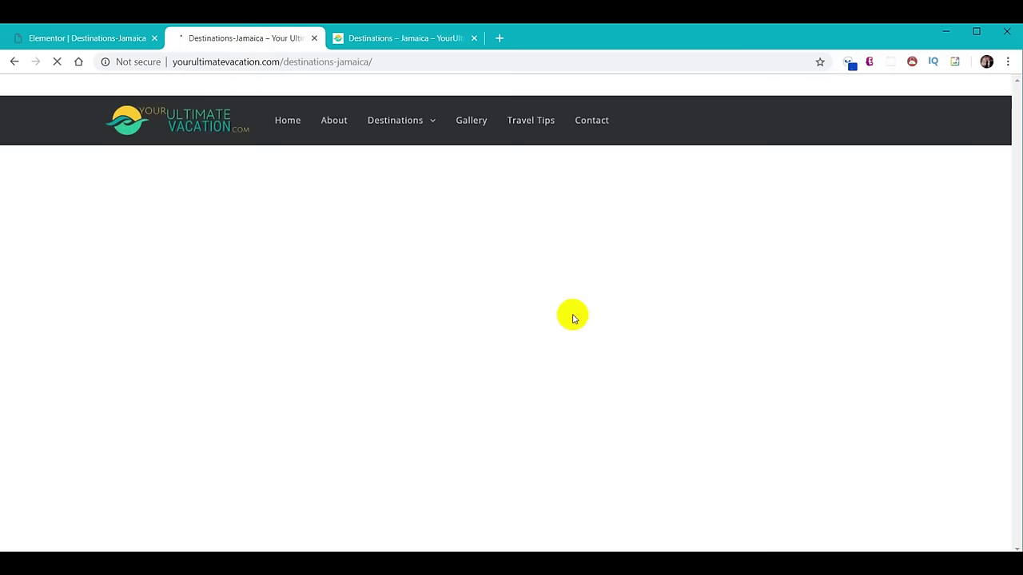
{"action": "scroll", "coordinate": [536, 326], "scroll_direction": "up", "scroll_amount": 5}
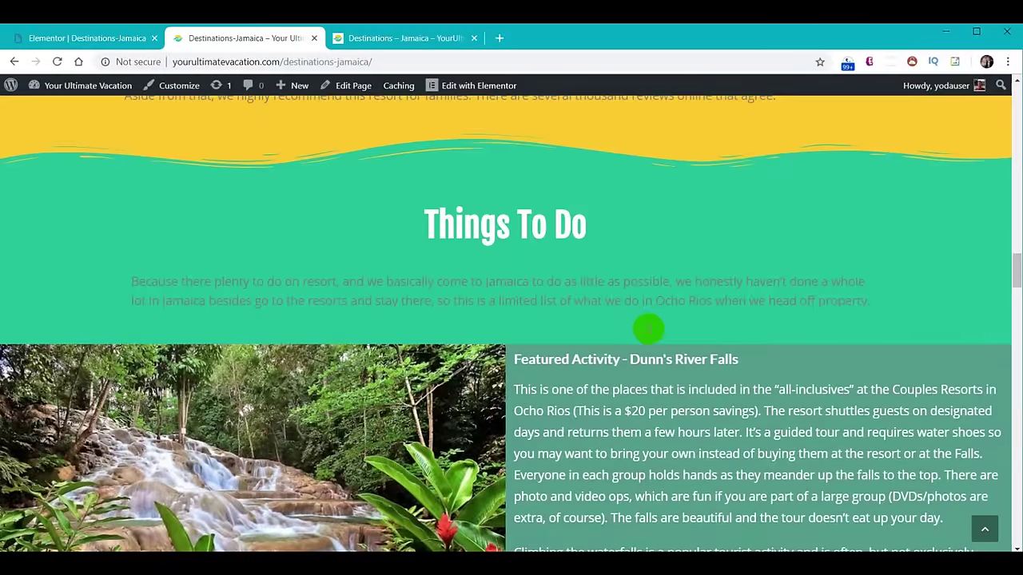
{"action": "scroll", "coordinate": [651, 330], "scroll_direction": "down", "scroll_amount": 3}
{"action": "scroll", "coordinate": [649, 329], "scroll_direction": "down", "scroll_amount": 2}
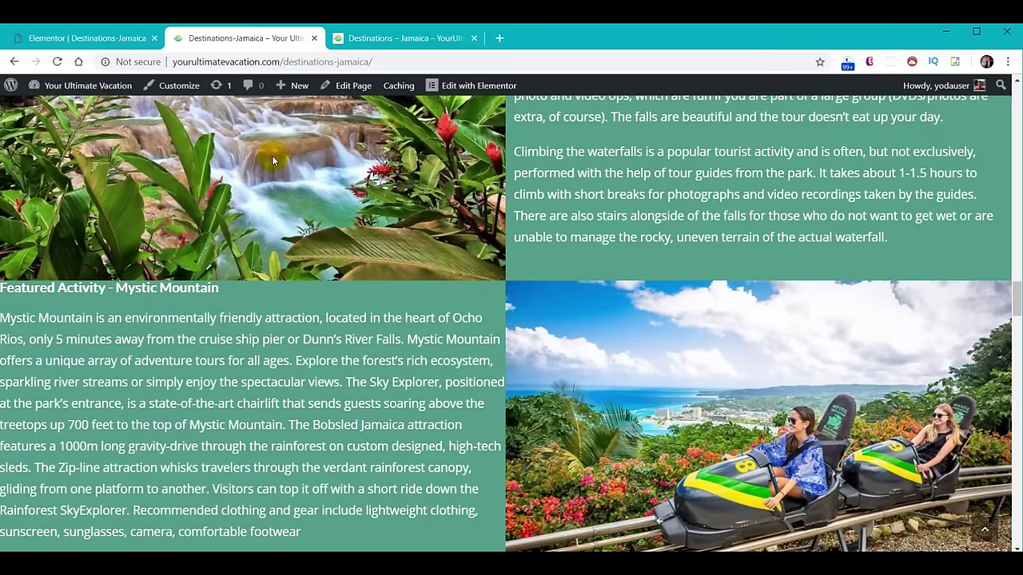
{"action": "left_click", "coordinate": [88, 38]}
Give the Mystic Mountain text column 12 px padding on all sides.
{"action": "left_click", "coordinate": [208, 165]}
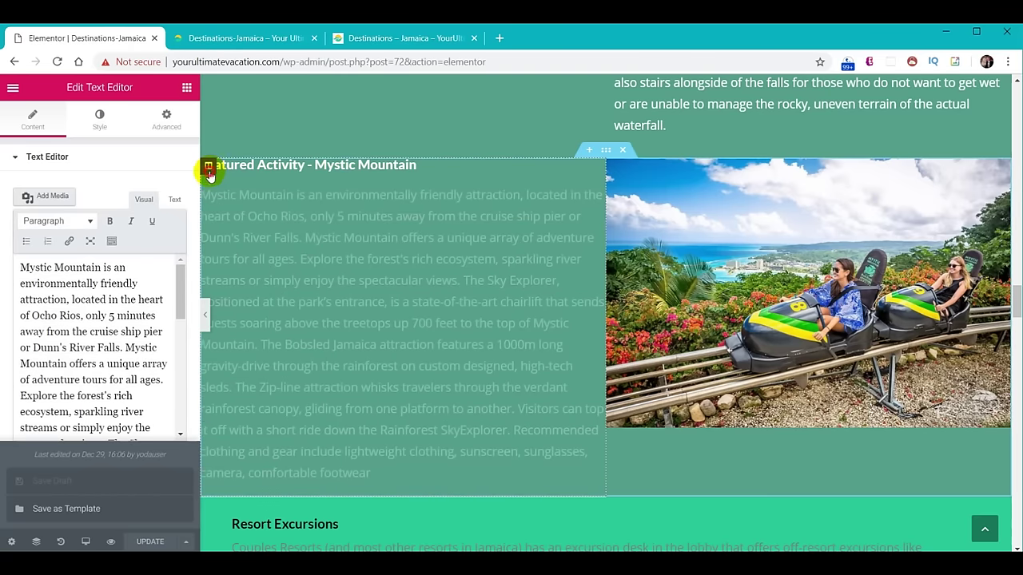
{"action": "left_click", "coordinate": [165, 122]}
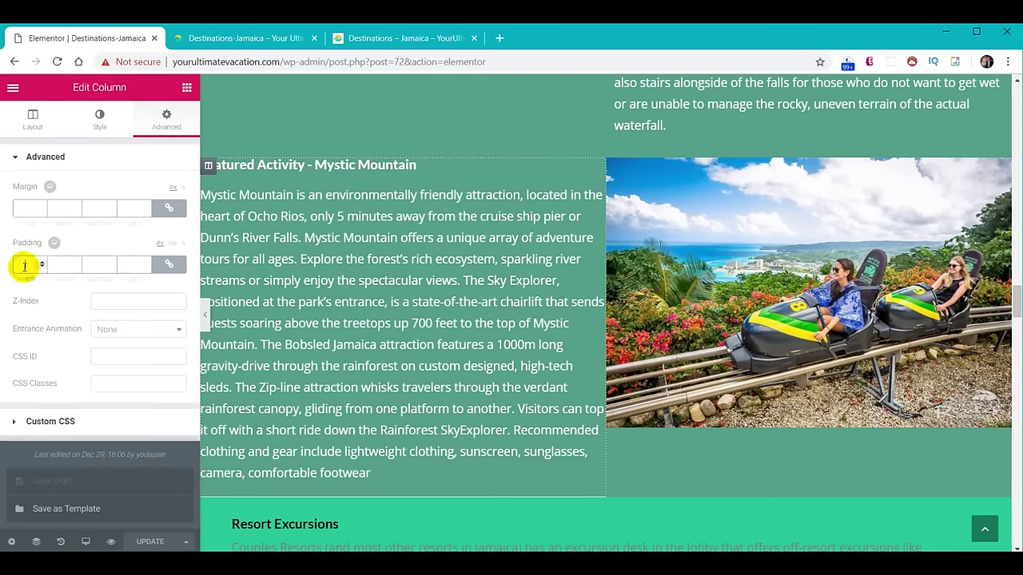
{"action": "type", "text": "12"}
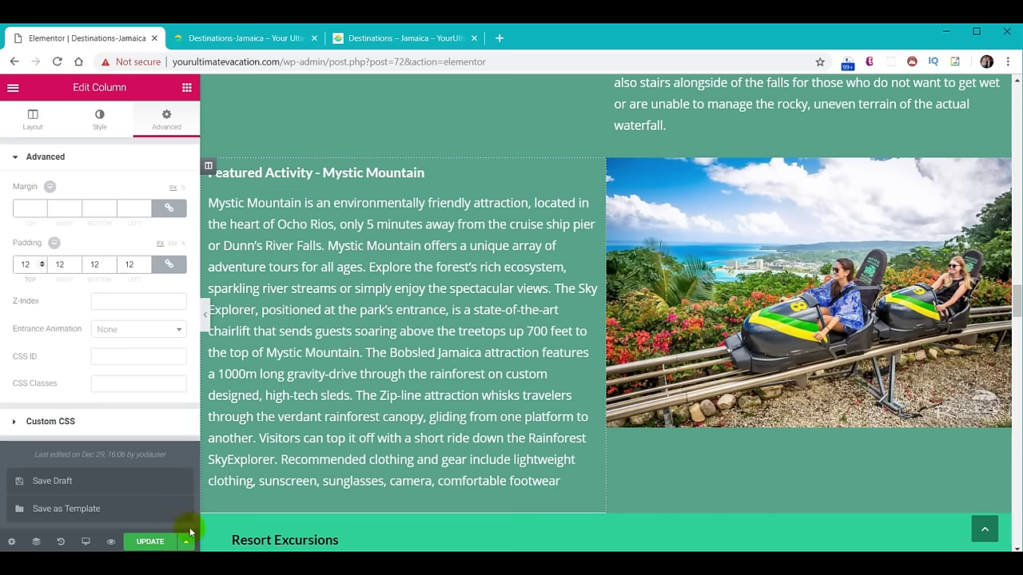
Reload the live Destinations-Jamaica page to check the padding, then return to the editor.
{"action": "left_click", "coordinate": [239, 38]}
{"action": "left_click", "coordinate": [57, 61]}
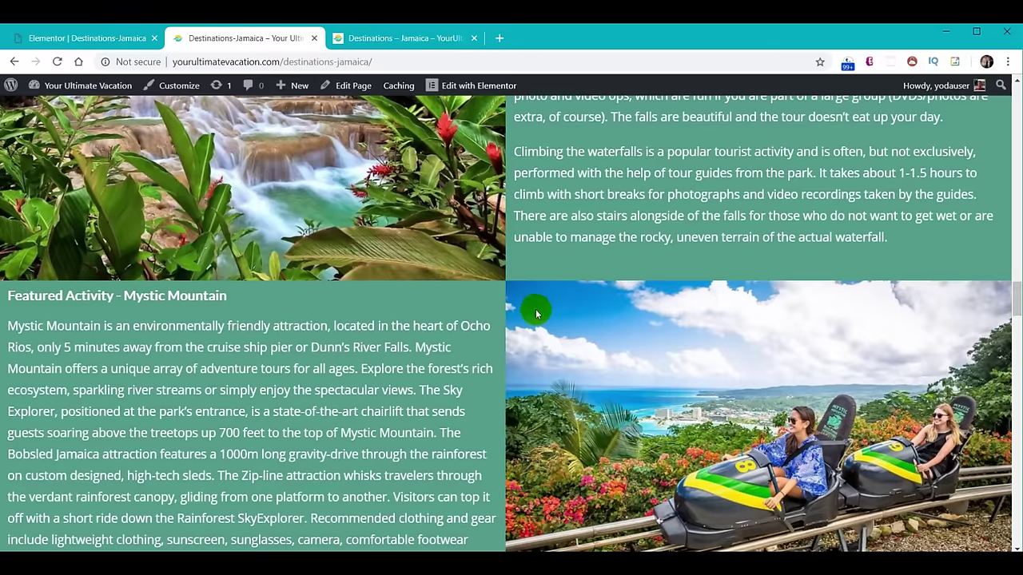
{"action": "left_click_drag", "start_coordinate": [1016, 292], "coordinate": [1016, 473]}
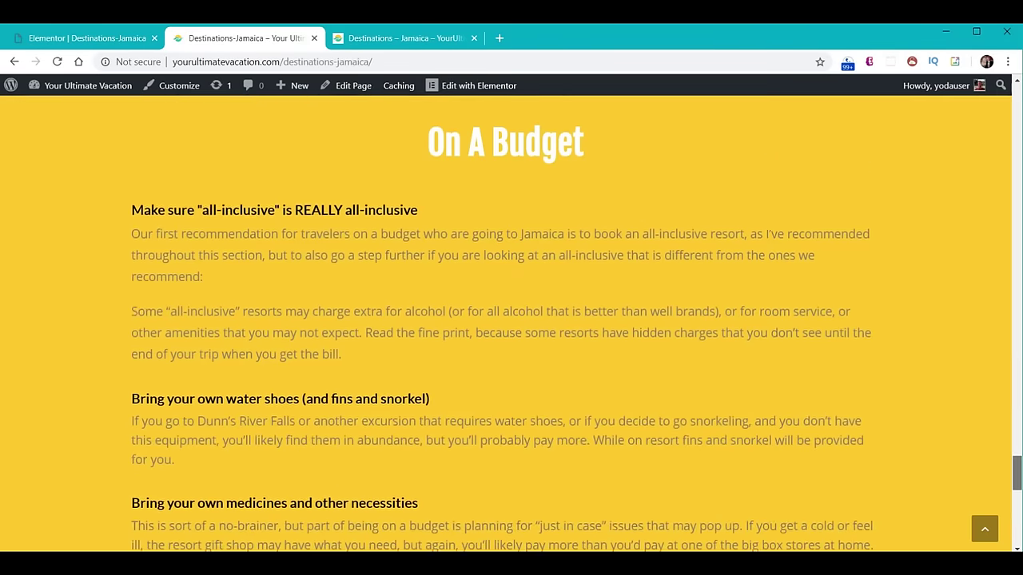
{"action": "scroll", "coordinate": [451, 251], "scroll_direction": "down", "scroll_amount": 10}
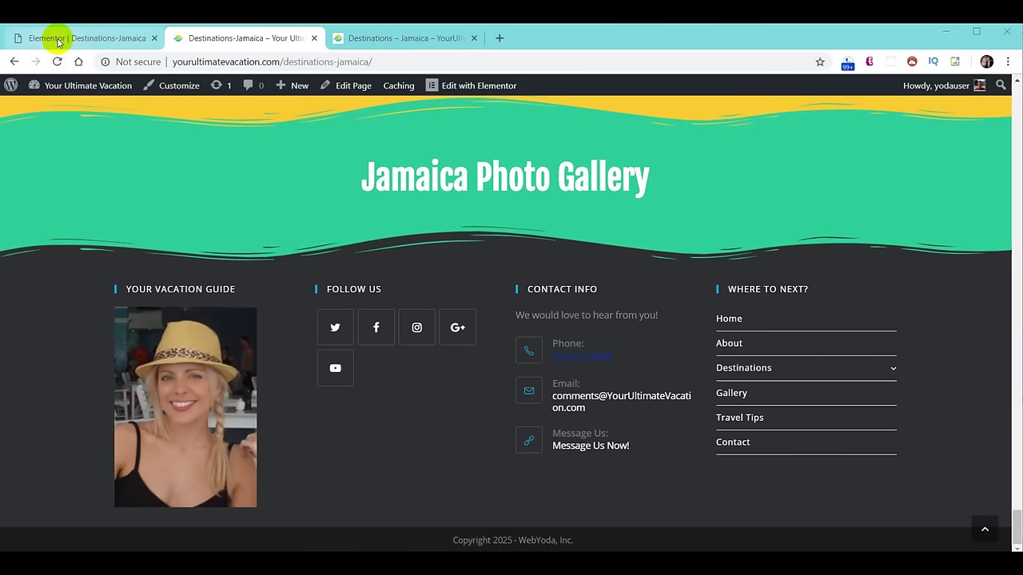
{"action": "left_click", "coordinate": [59, 39]}
{"action": "left_click_drag", "start_coordinate": [1016, 302], "coordinate": [1012, 447]}
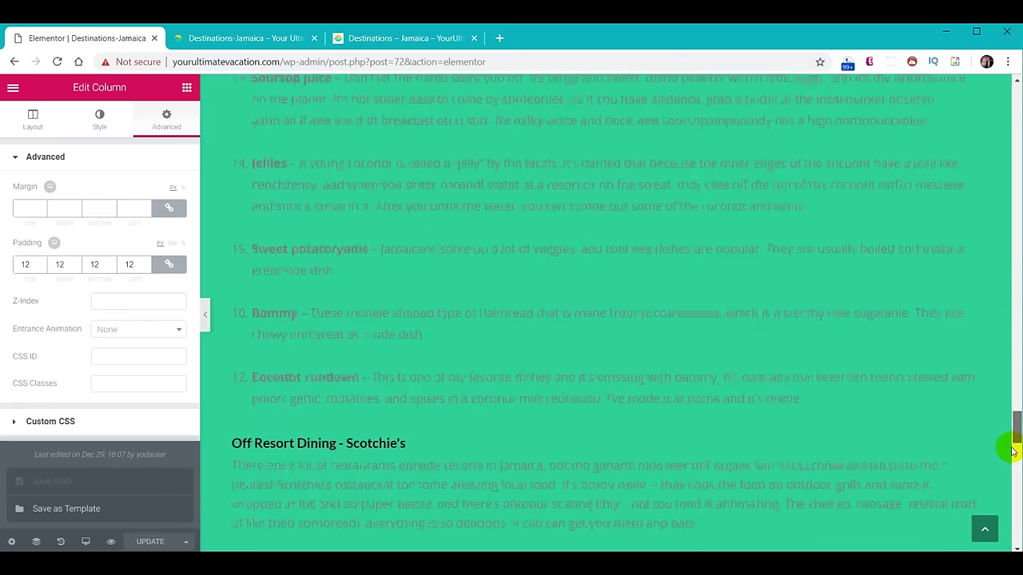
Place an Image Gallery widget under the Jamaica Photo Gallery heading and start adding images.
{"action": "scroll", "coordinate": [698, 347], "scroll_direction": "down", "scroll_amount": 10}
{"action": "scroll", "coordinate": [711, 334], "scroll_direction": "up", "scroll_amount": 3}
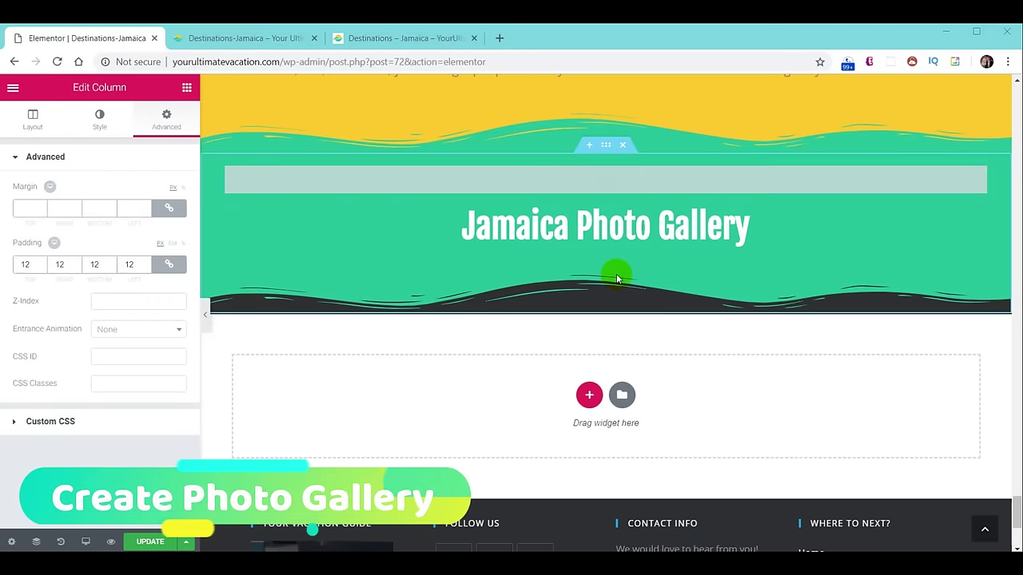
{"action": "left_click", "coordinate": [187, 88]}
{"action": "scroll", "coordinate": [170, 231], "scroll_direction": "down", "scroll_amount": 3}
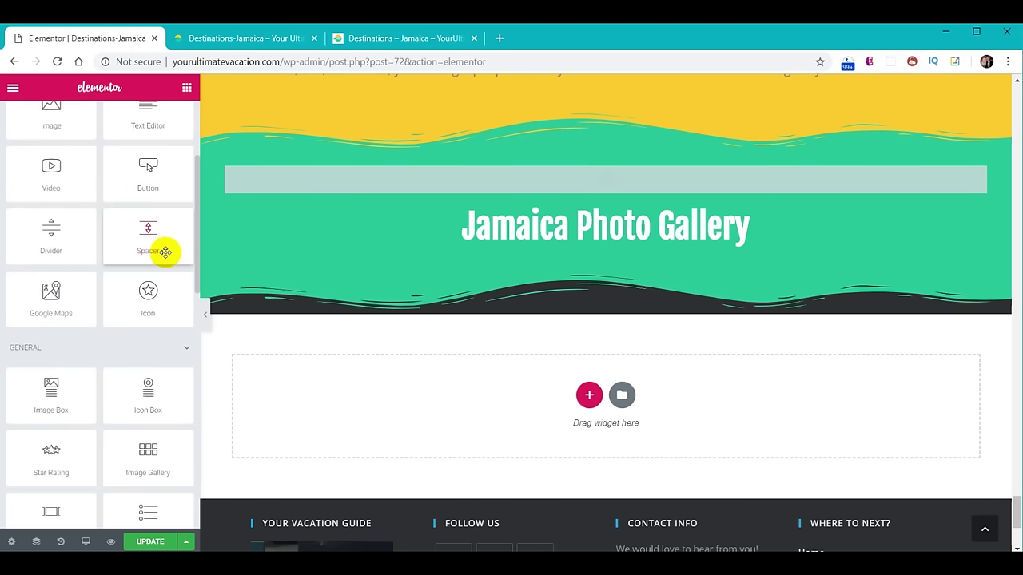
{"action": "left_click_drag", "start_coordinate": [147, 375], "coordinate": [626, 248]}
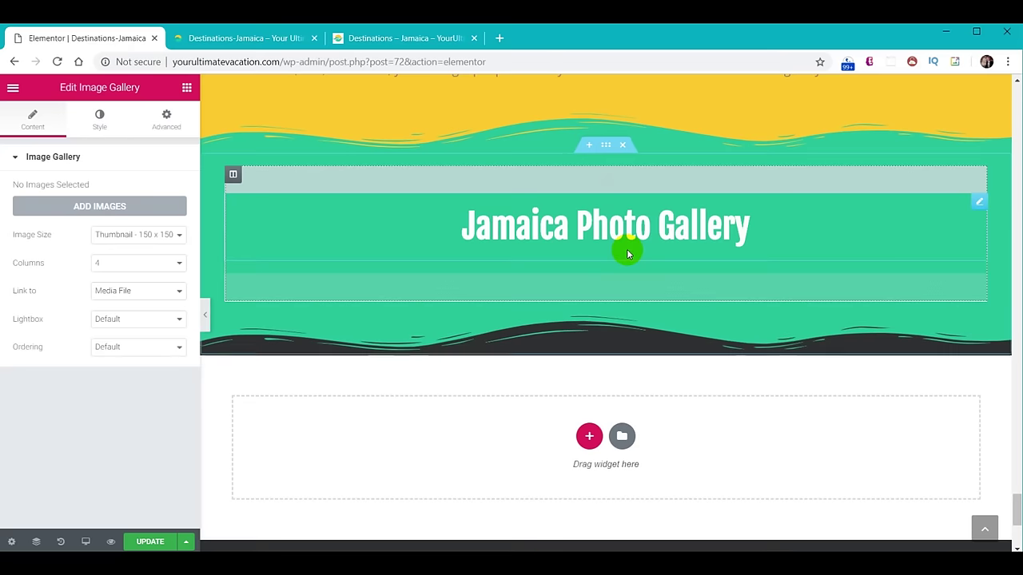
{"action": "left_click", "coordinate": [606, 289]}
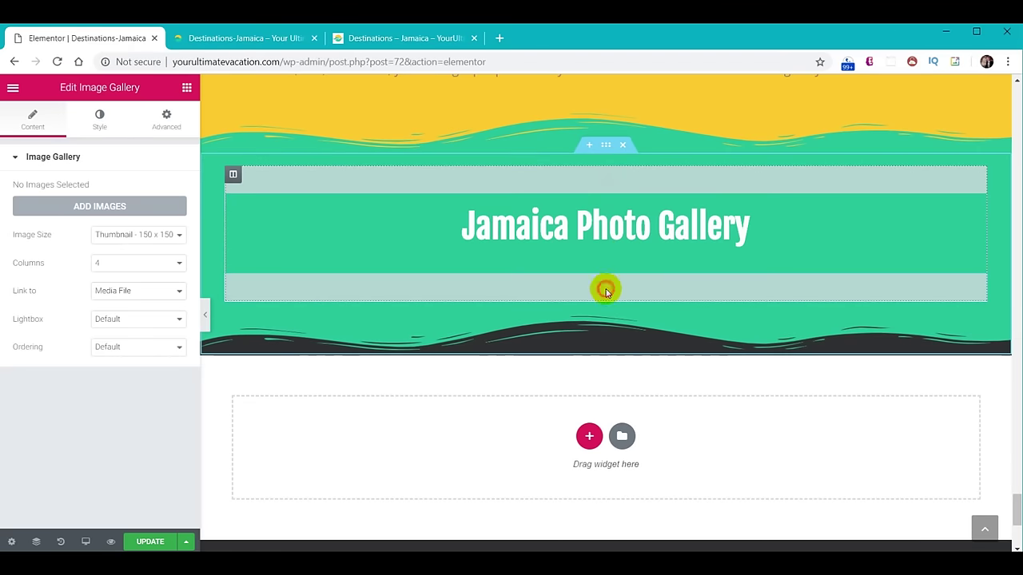
{"action": "left_click", "coordinate": [114, 209]}
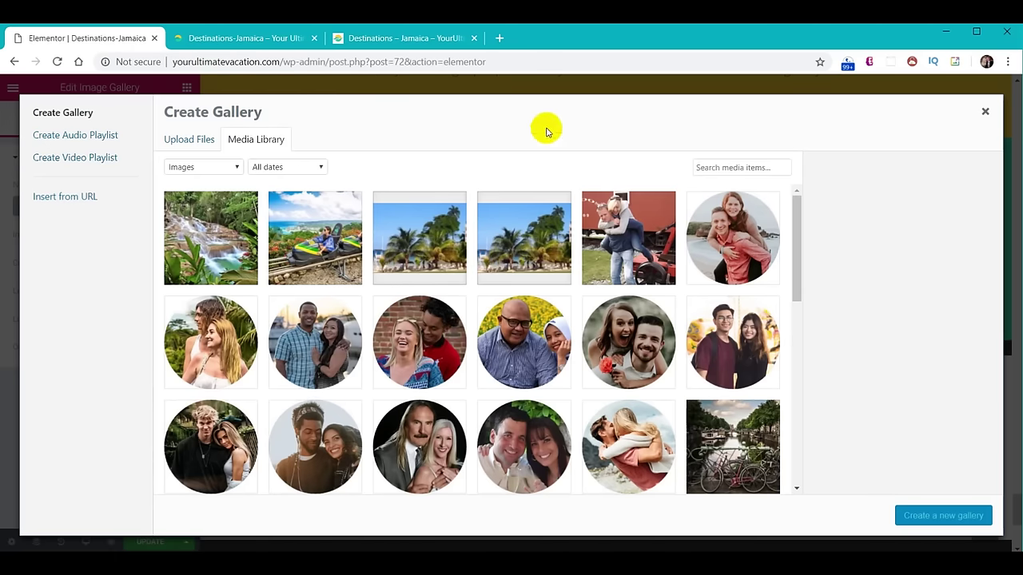
Upload all 24 Destination Jamaica photos as a new gallery shown at Medium - 300 x 300.
{"action": "key", "text": "alt+Tab"}
{"action": "scroll", "coordinate": [855, 388], "scroll_direction": "down", "scroll_amount": 4}
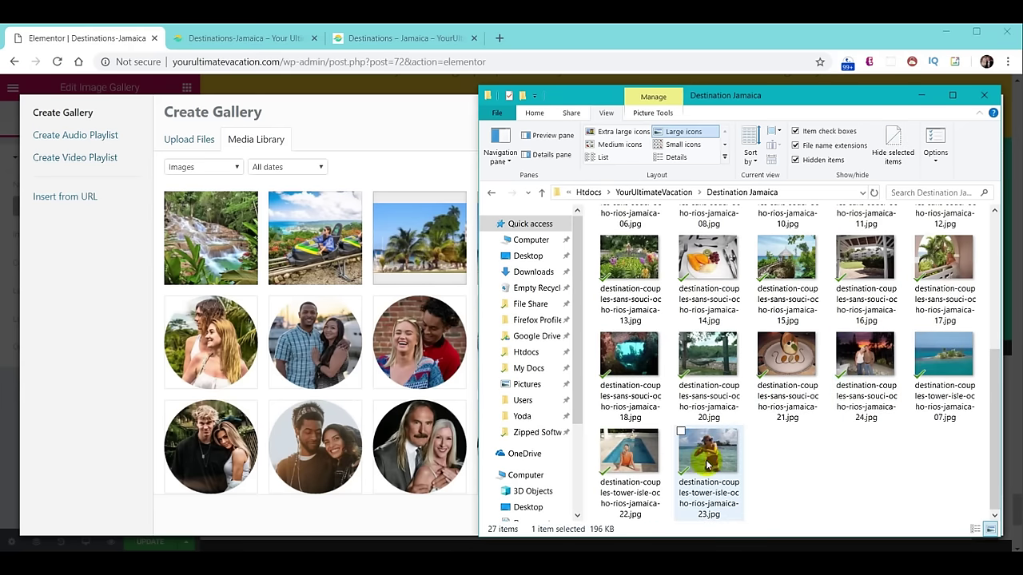
{"action": "left_click", "coordinate": [706, 465], "text": "shift"}
{"action": "left_click_drag", "start_coordinate": [716, 261], "coordinate": [238, 273]}
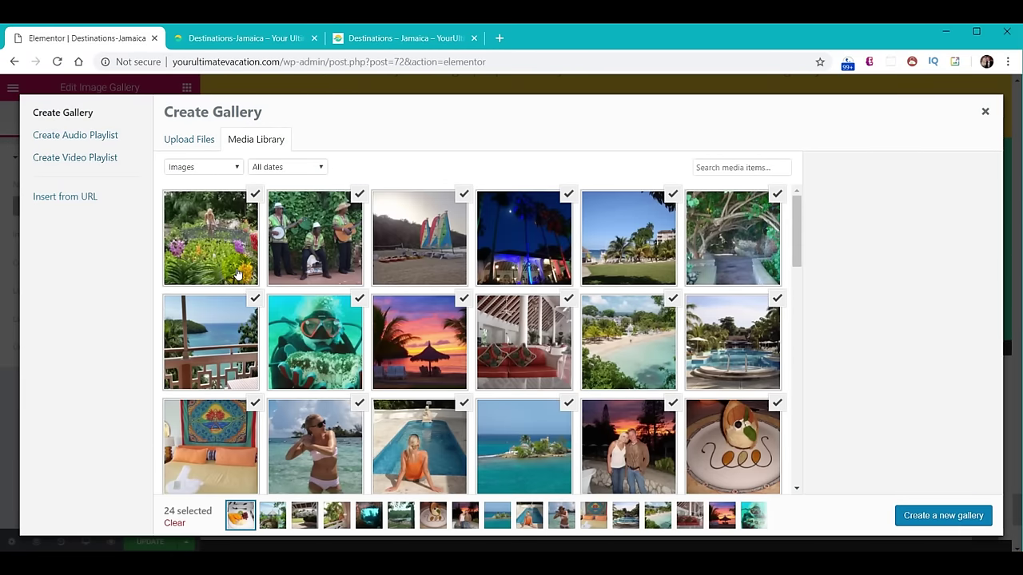
{"action": "left_click", "coordinate": [947, 517]}
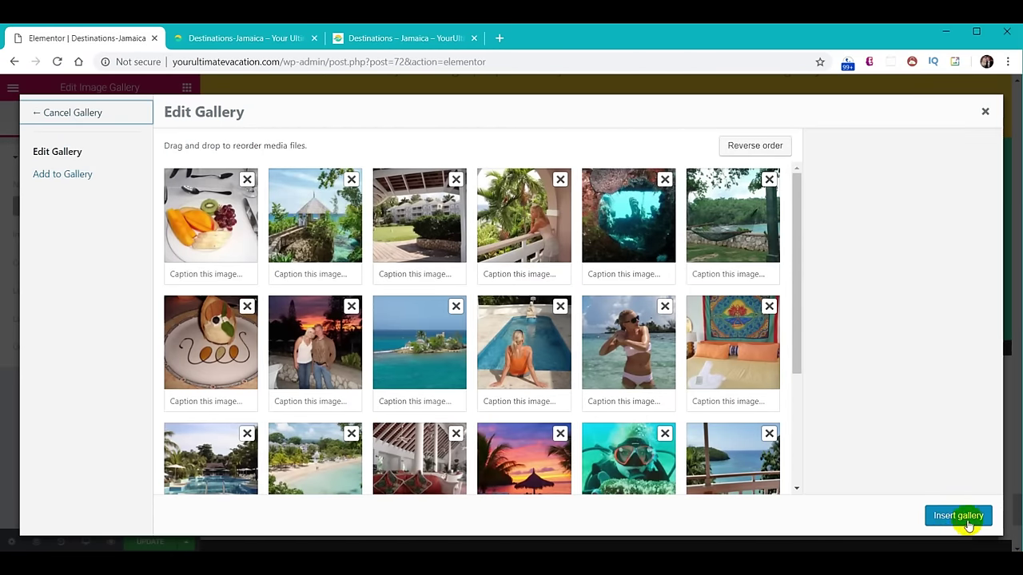
{"action": "left_click", "coordinate": [967, 519]}
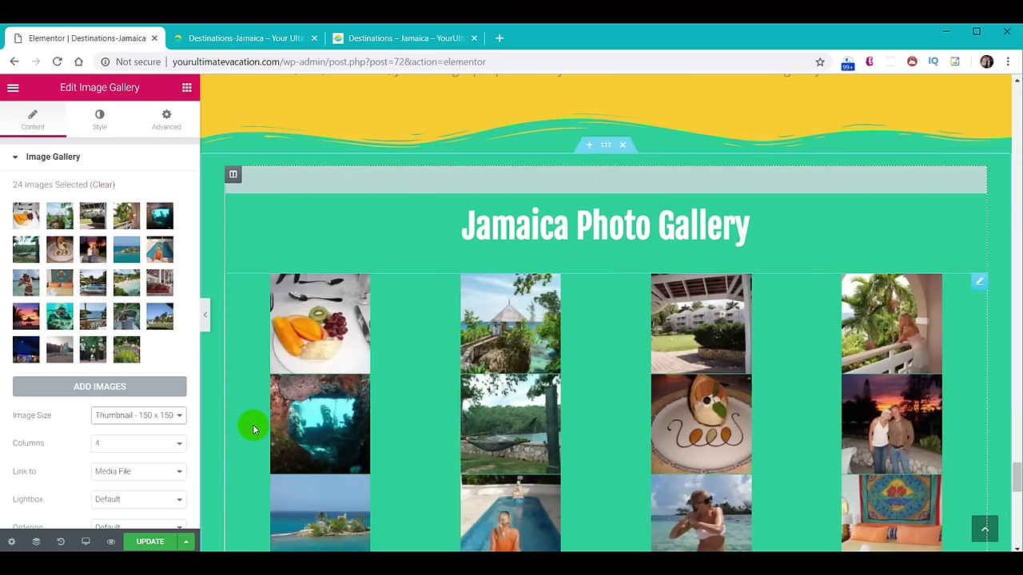
{"action": "left_click", "coordinate": [159, 415]}
{"action": "left_click", "coordinate": [152, 438]}
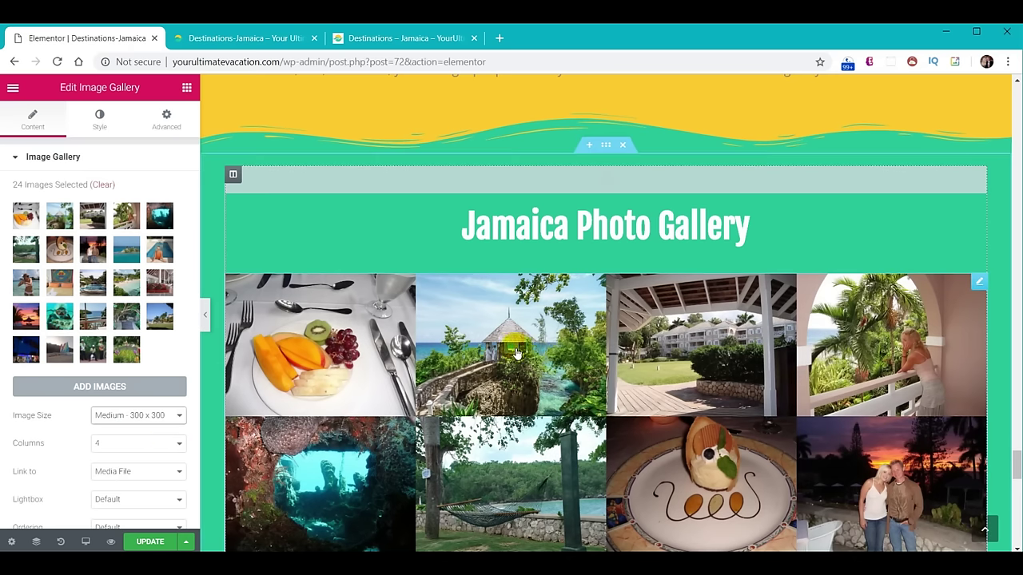
Set the Jamaica gallery's image spacing to a custom 10, then switch to the live Destinations-Jamaica tab.
{"action": "left_click", "coordinate": [96, 120]}
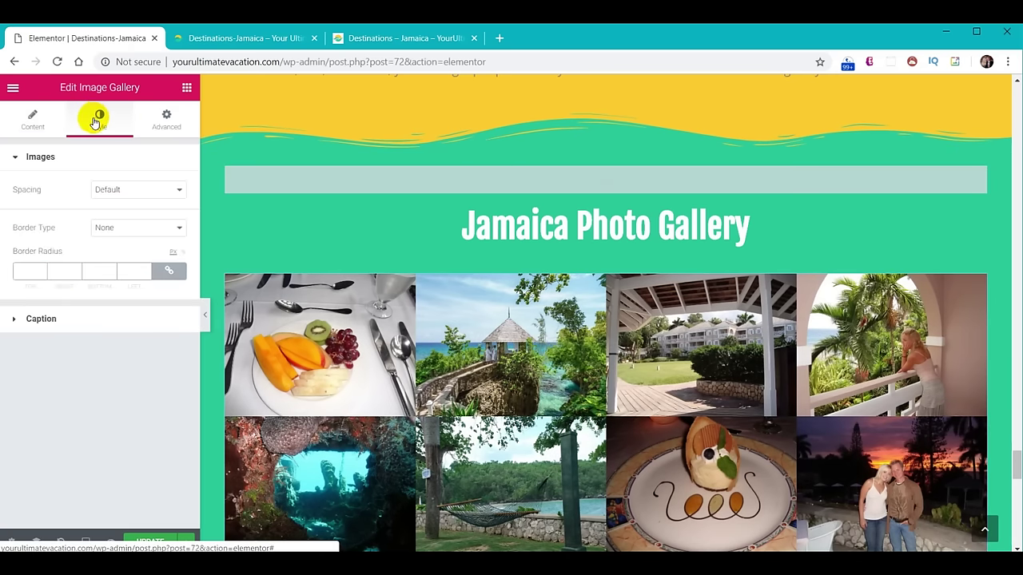
{"action": "left_click", "coordinate": [130, 189]}
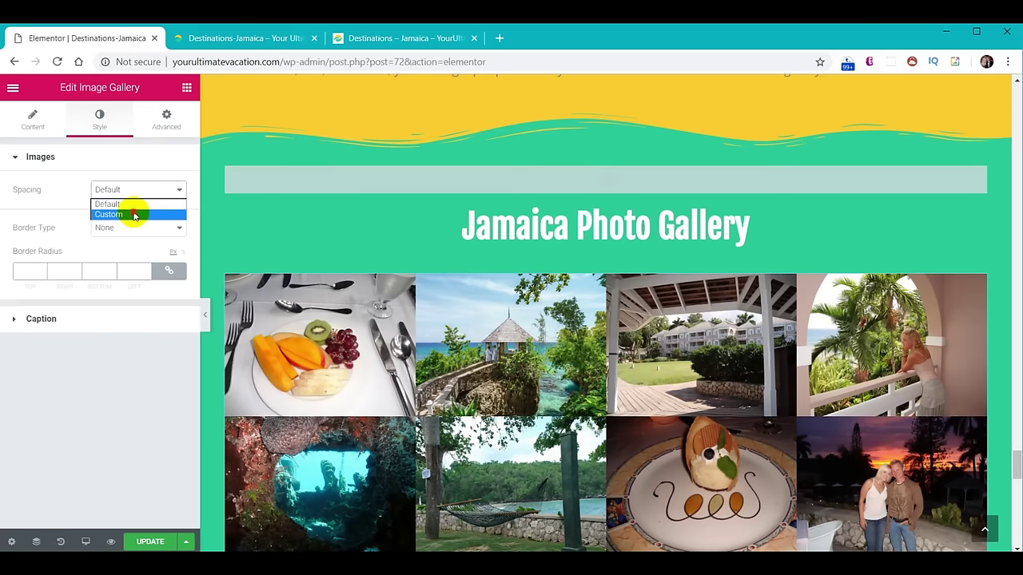
{"action": "left_click", "coordinate": [133, 215]}
{"action": "type", "text": "10"}
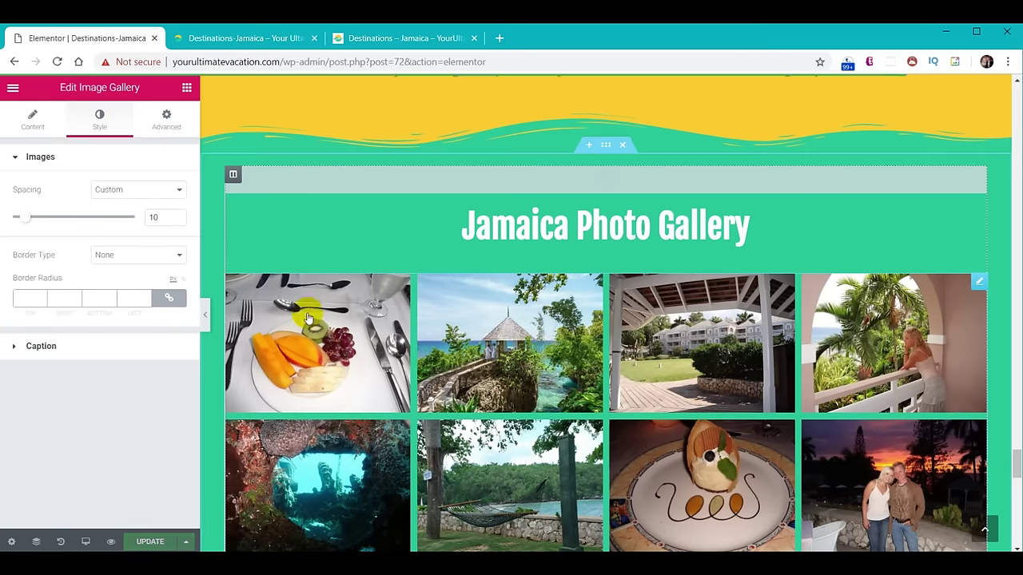
{"action": "left_click", "coordinate": [258, 36]}
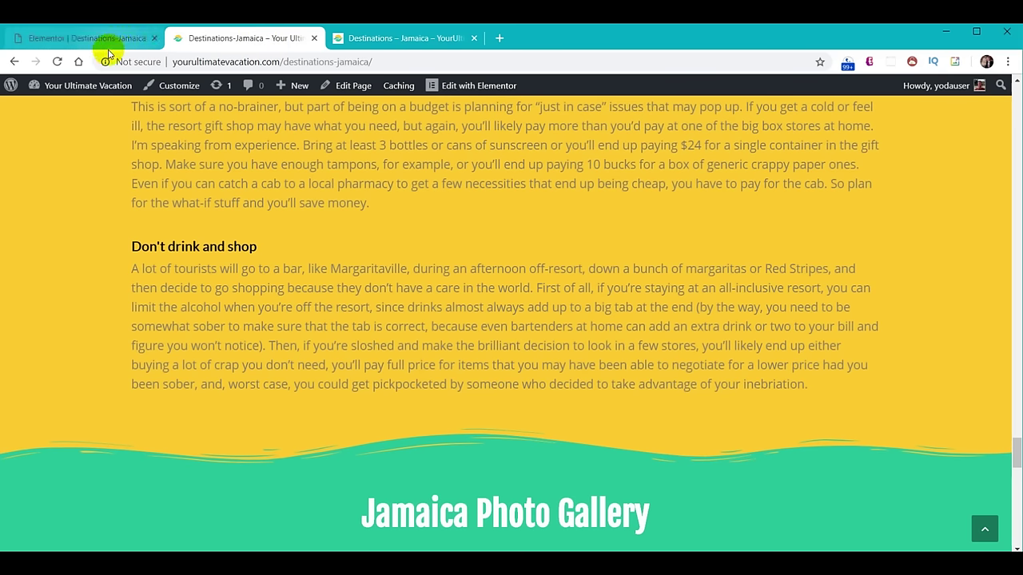
Scroll through the live Jamaica photo gallery to check the spacing, then return to the Elementor editor.
{"action": "scroll", "coordinate": [634, 336], "scroll_direction": "down", "scroll_amount": 7}
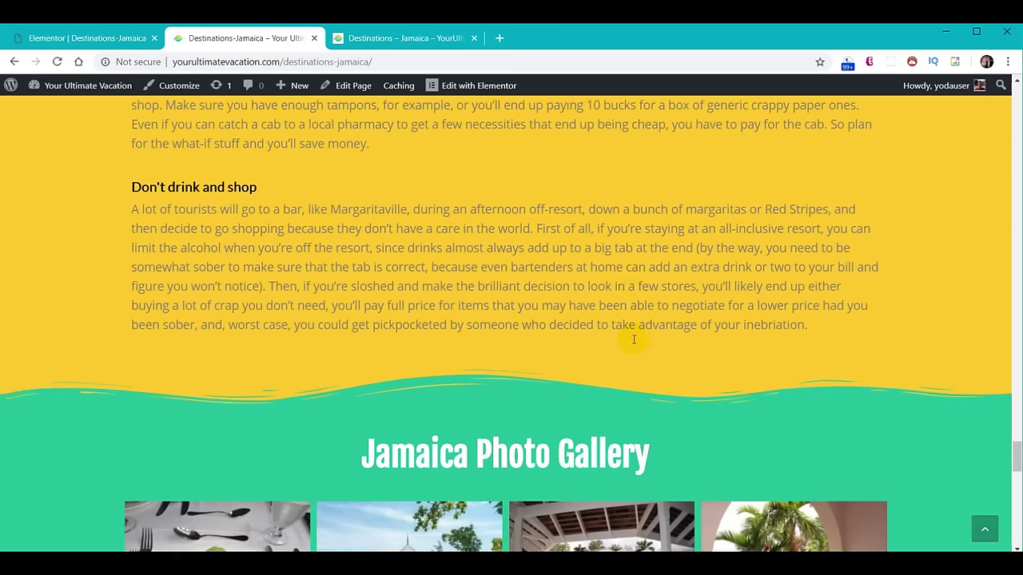
{"action": "scroll", "coordinate": [713, 298], "scroll_direction": "down", "scroll_amount": 4}
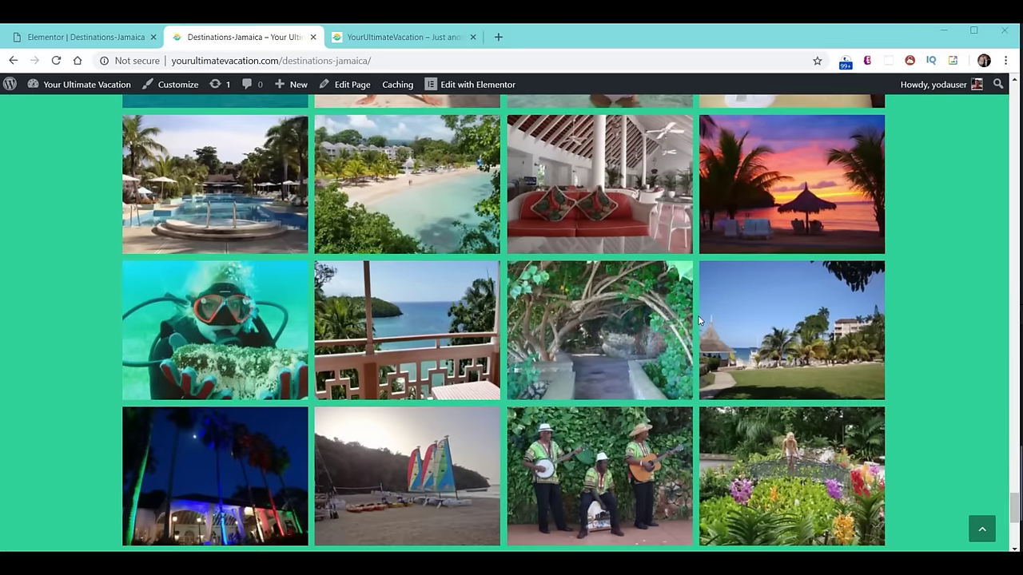
{"action": "scroll", "coordinate": [699, 307], "scroll_direction": "up", "scroll_amount": 10}
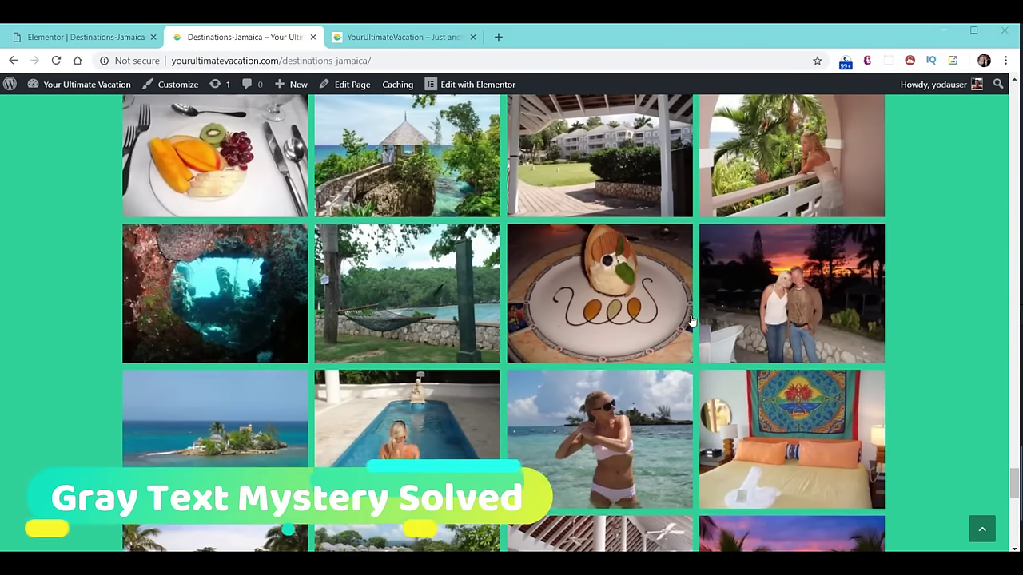
{"action": "scroll", "coordinate": [685, 323], "scroll_direction": "up", "scroll_amount": 3}
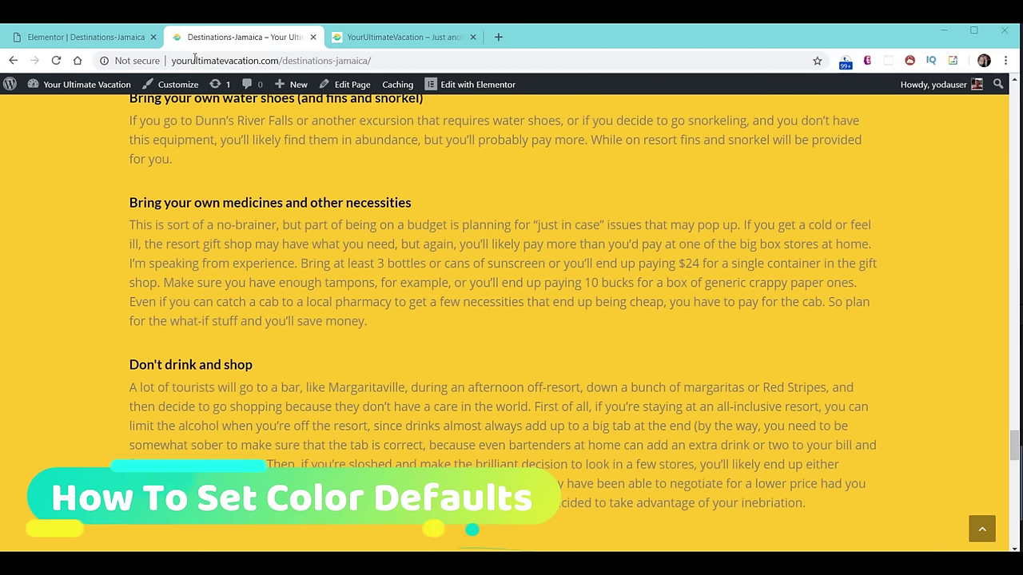
{"action": "left_click", "coordinate": [90, 38]}
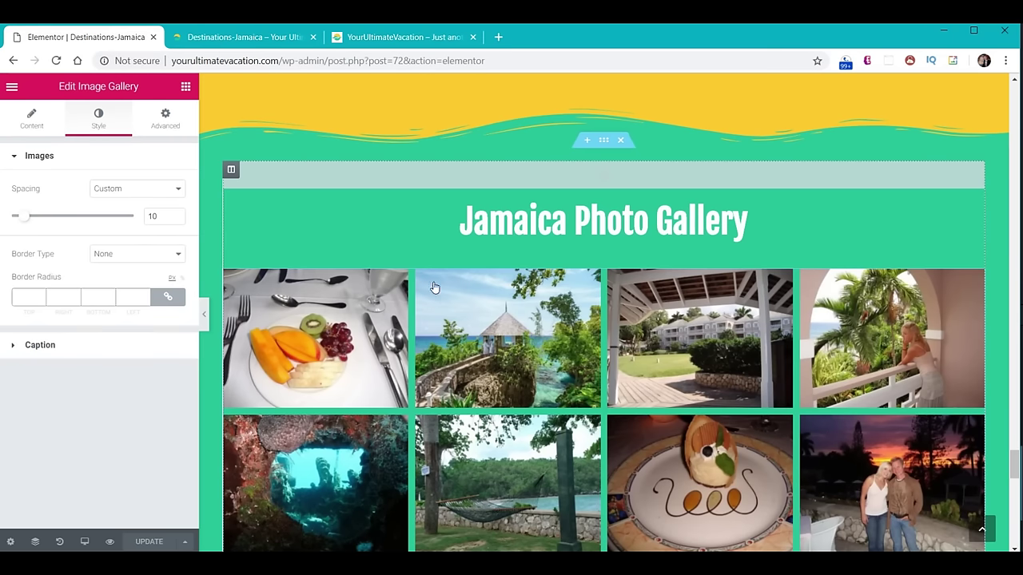
Change the default text colour from #7a7a7a to black #000000, then reload the live Jamaica page.
{"action": "scroll", "coordinate": [641, 328], "scroll_direction": "up", "scroll_amount": 4}
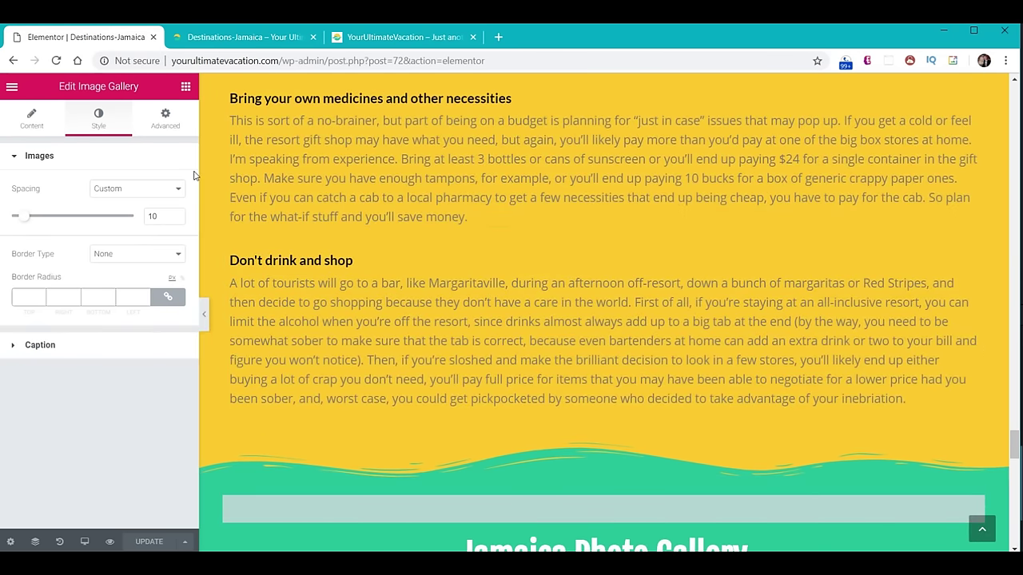
{"action": "left_click", "coordinate": [11, 87]}
{"action": "left_click", "coordinate": [70, 150]}
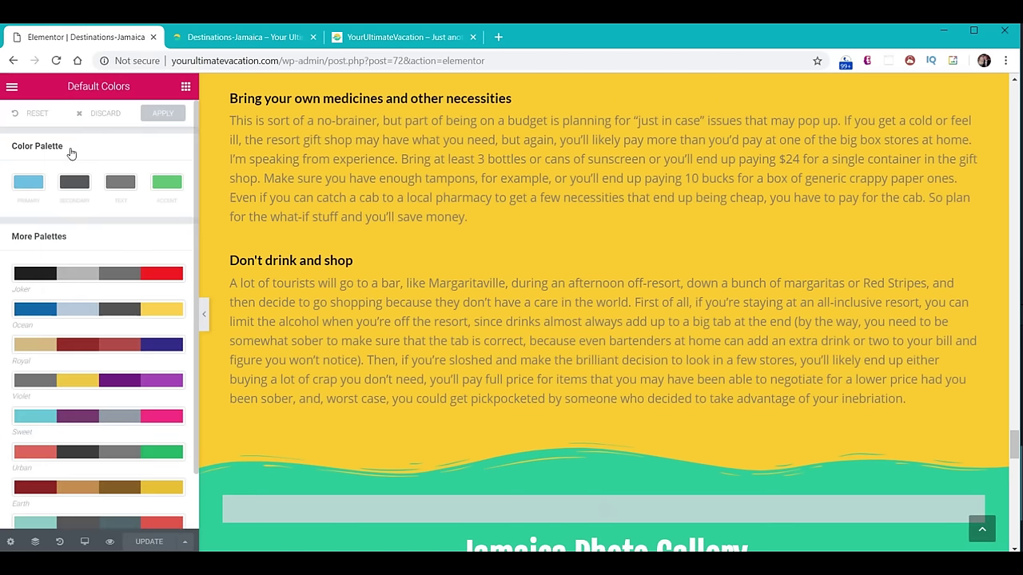
{"action": "left_click", "coordinate": [120, 182]}
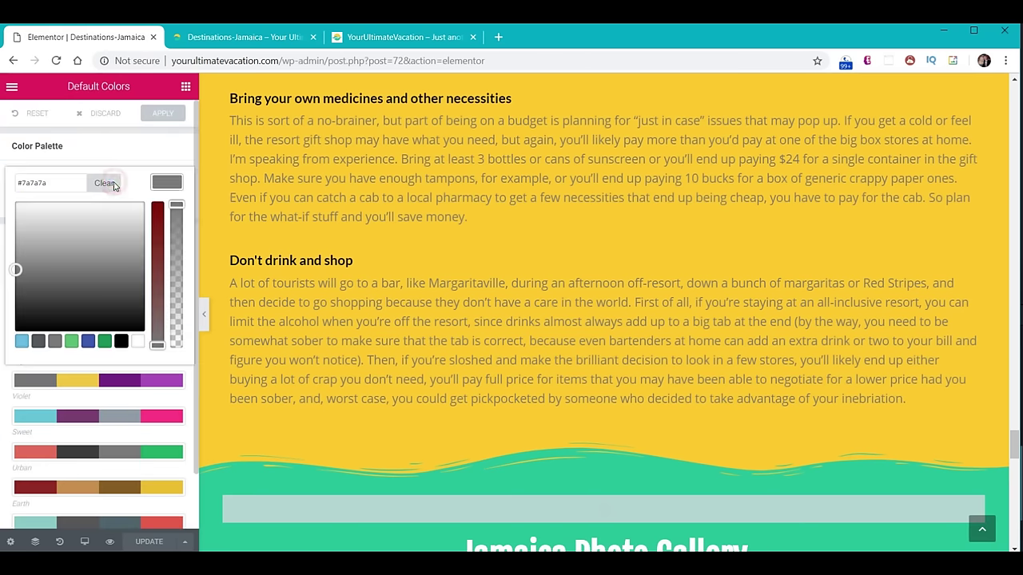
{"action": "left_click", "coordinate": [121, 341]}
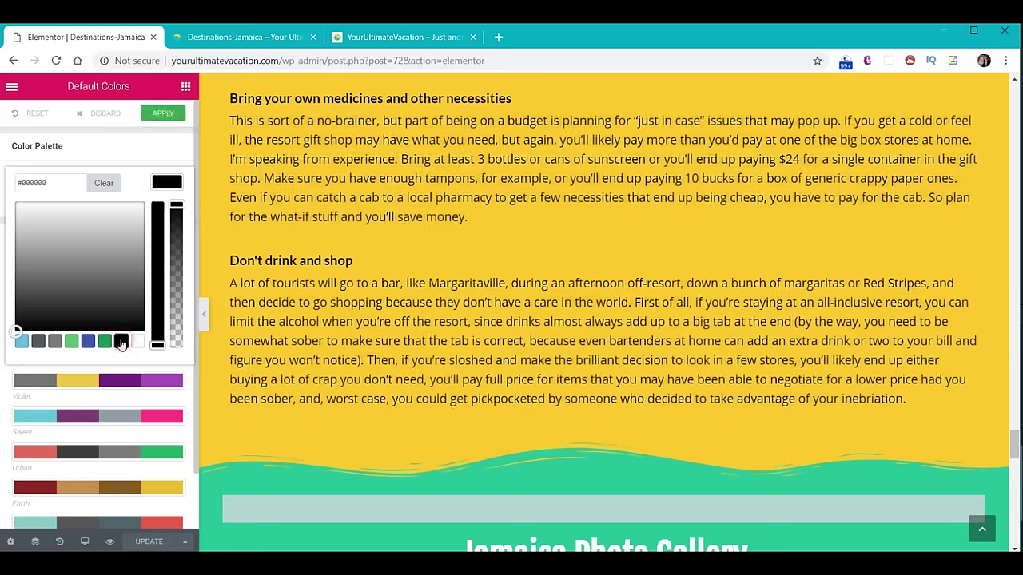
{"action": "left_click", "coordinate": [159, 118]}
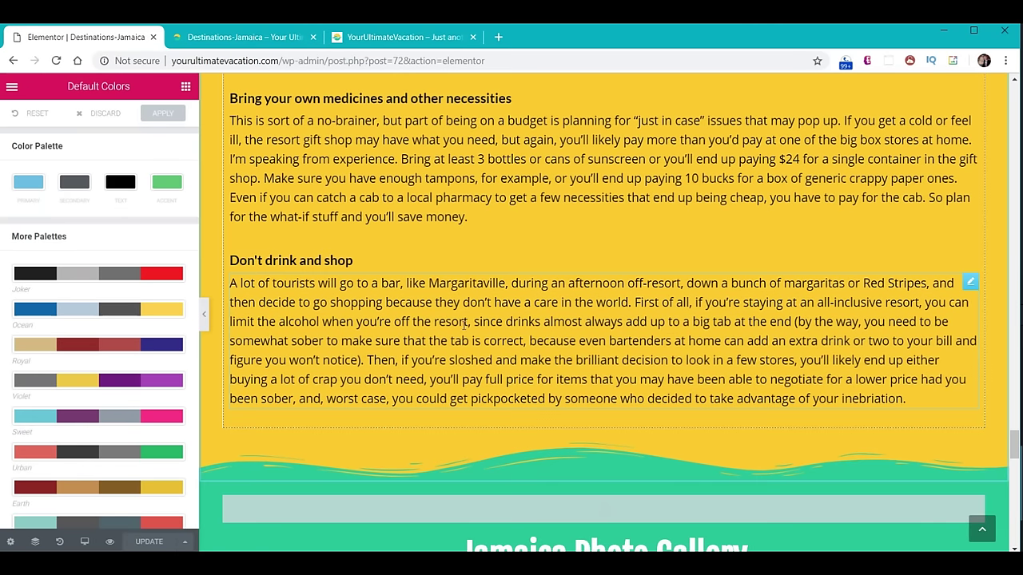
{"action": "left_click", "coordinate": [226, 38]}
{"action": "left_click", "coordinate": [56, 62]}
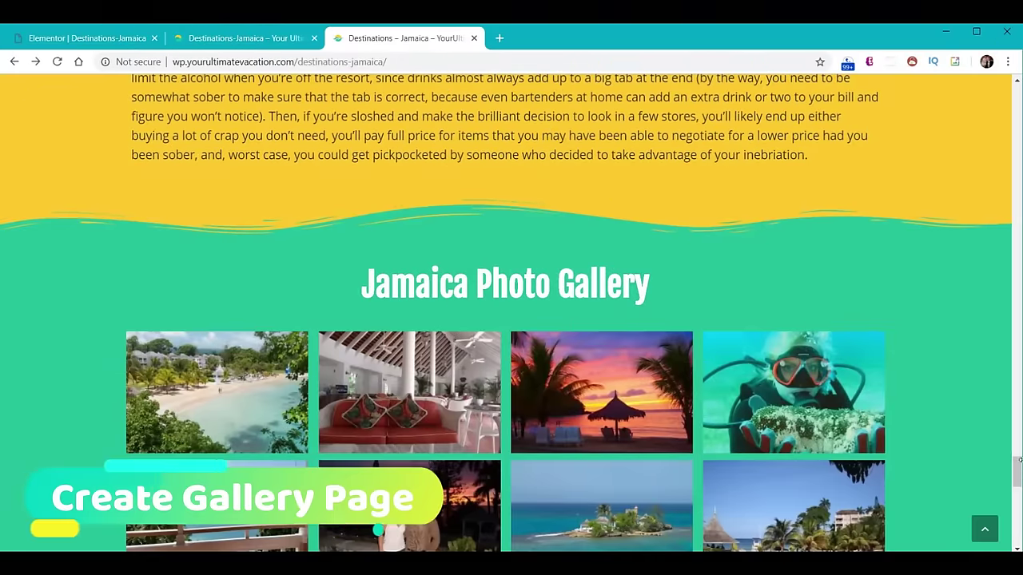
Jump back to the top of the live page, then exit the Elementor editor to the WordPress dashboard.
{"action": "left_click", "coordinate": [988, 534]}
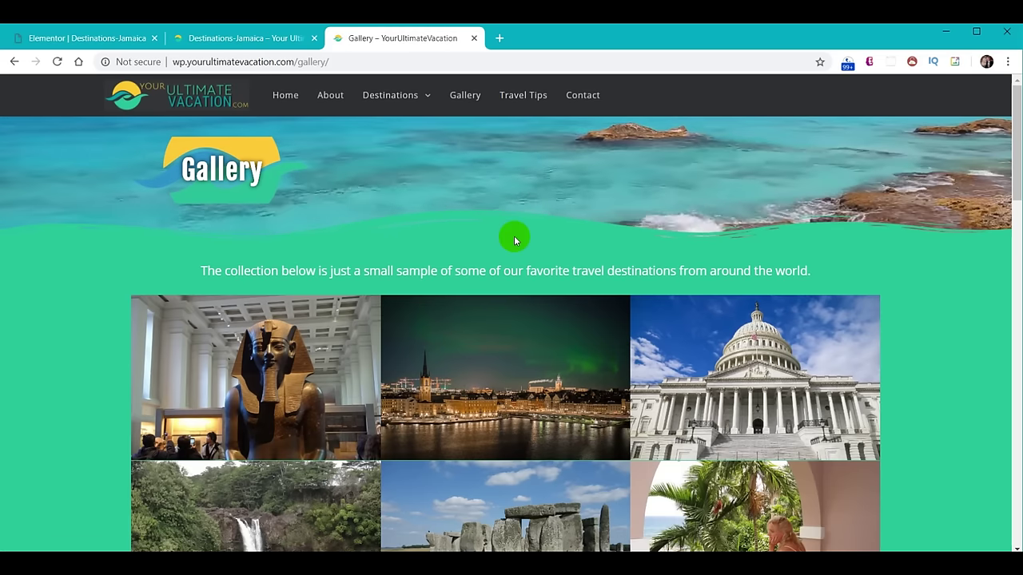
{"action": "left_click", "coordinate": [62, 40]}
{"action": "left_click", "coordinate": [12, 88]}
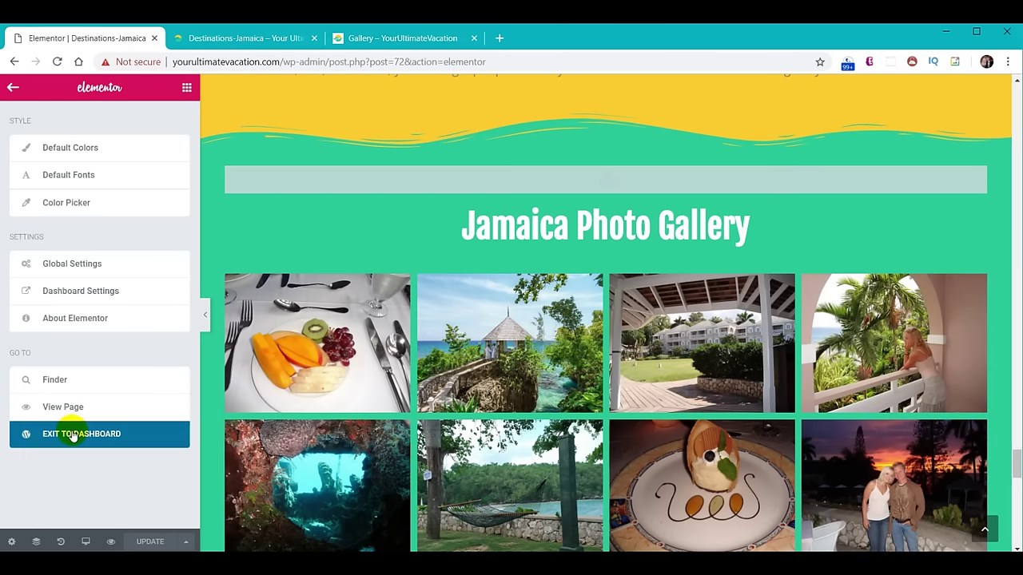
{"action": "left_click", "coordinate": [70, 435]}
Find the Gallery page in the admin Pages list and open it with Elementor.
{"action": "left_click", "coordinate": [40, 193]}
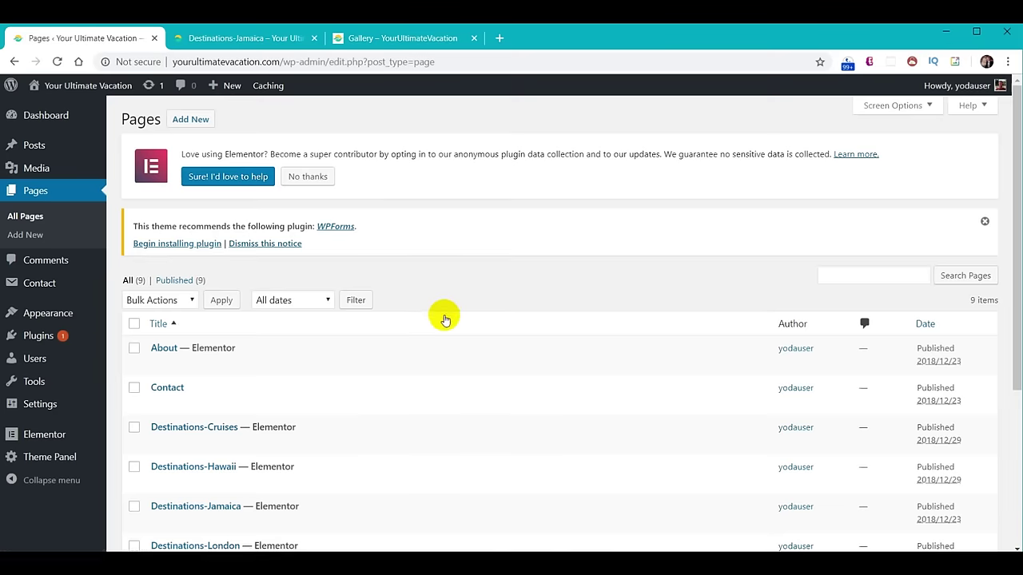
{"action": "scroll", "coordinate": [441, 318], "scroll_direction": "down", "scroll_amount": 3}
{"action": "left_click", "coordinate": [168, 387]}
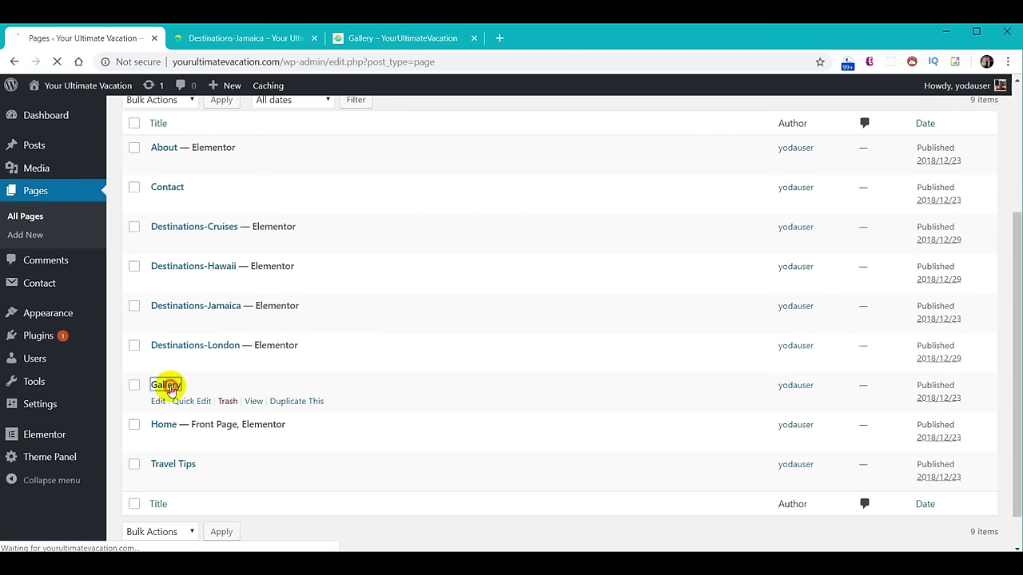
{"action": "left_click", "coordinate": [304, 124]}
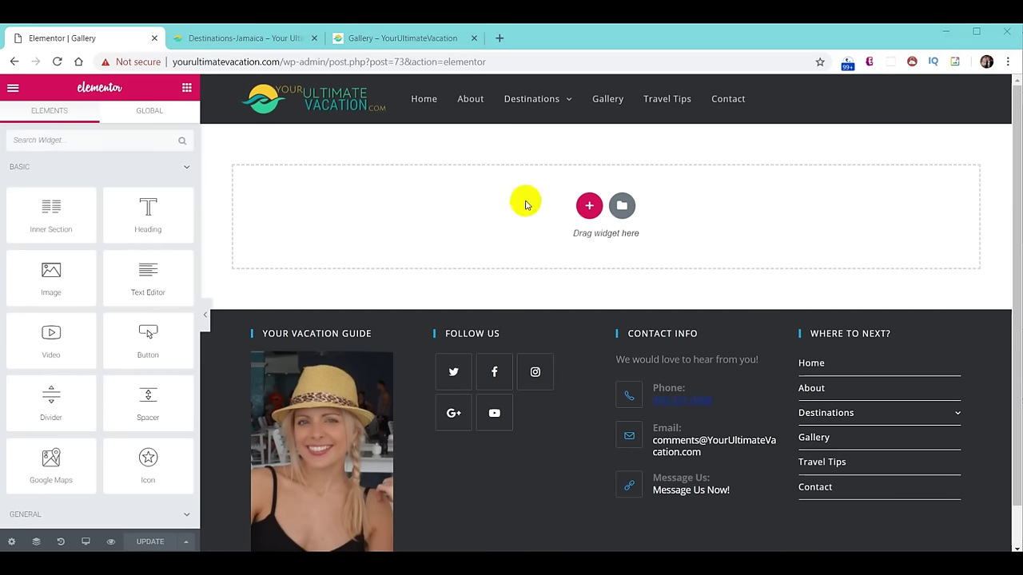
Insert the 'YUV - About Us Header' template without its page settings and retitle its heading 'Gallery'.
{"action": "left_click", "coordinate": [622, 209]}
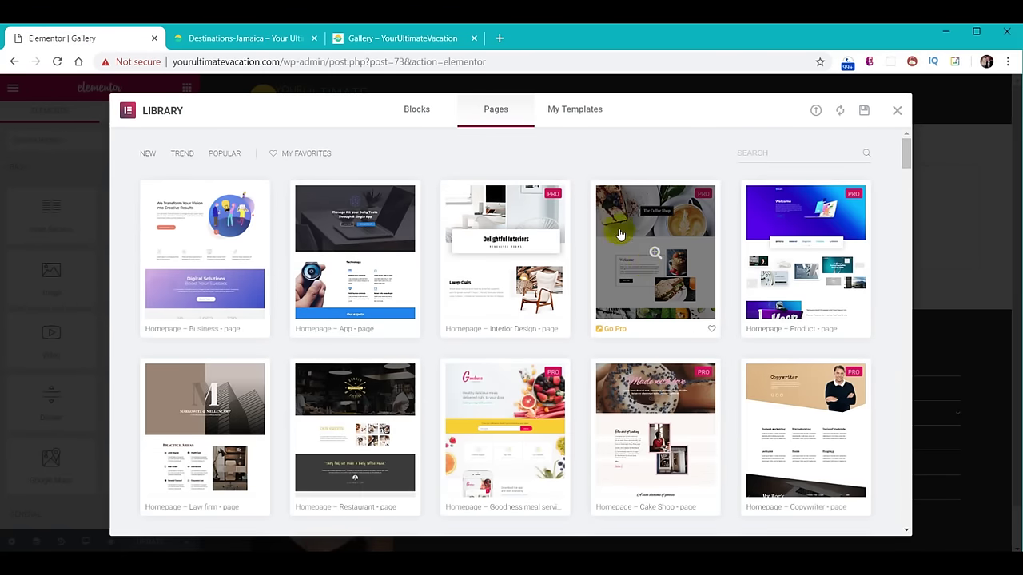
{"action": "left_click", "coordinate": [582, 109]}
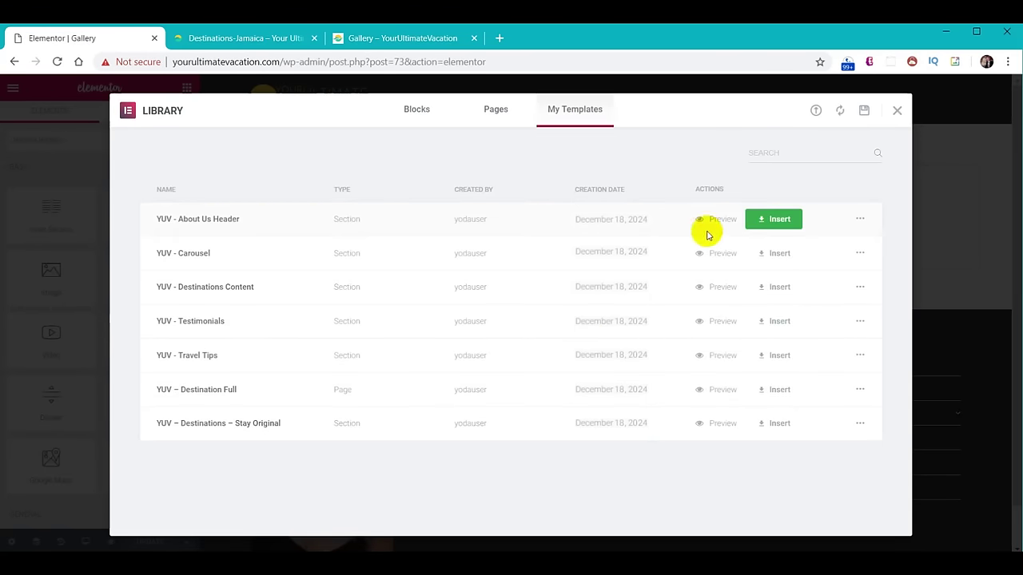
{"action": "left_click", "coordinate": [785, 220]}
{"action": "left_click", "coordinate": [449, 360]}
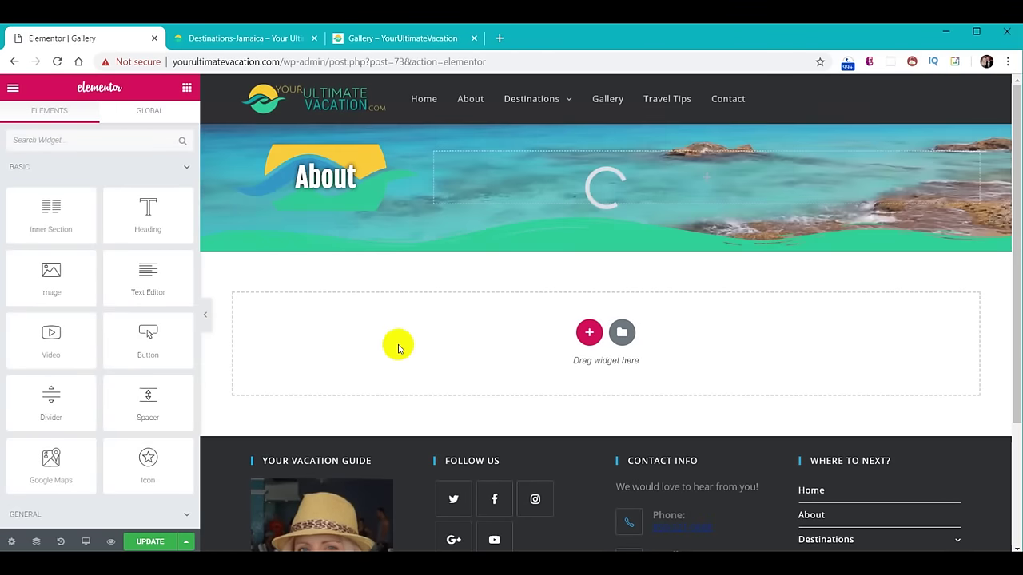
{"action": "left_click", "coordinate": [344, 177]}
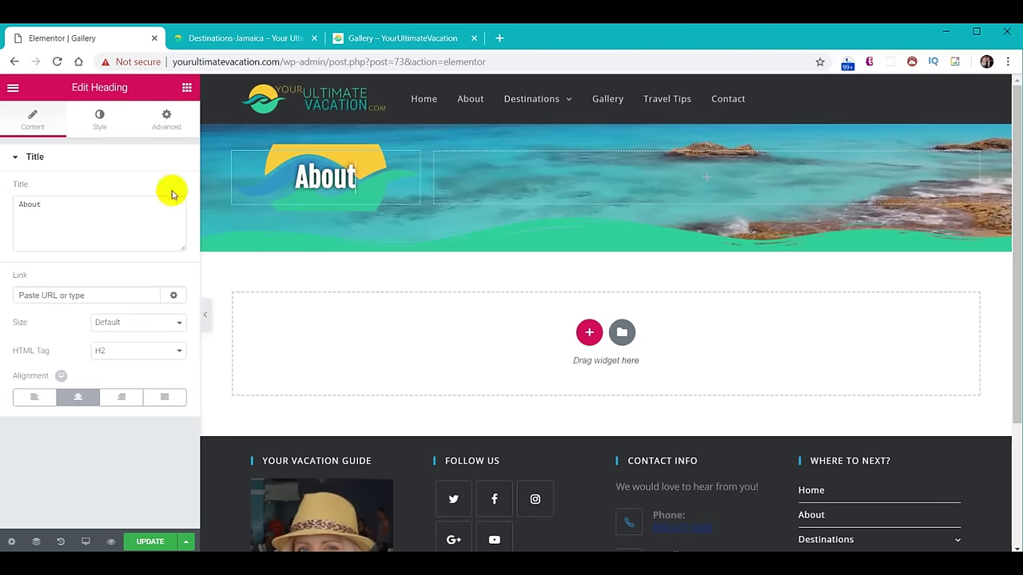
{"action": "double_click", "coordinate": [68, 204]}
{"action": "type", "text": "Gallery"}
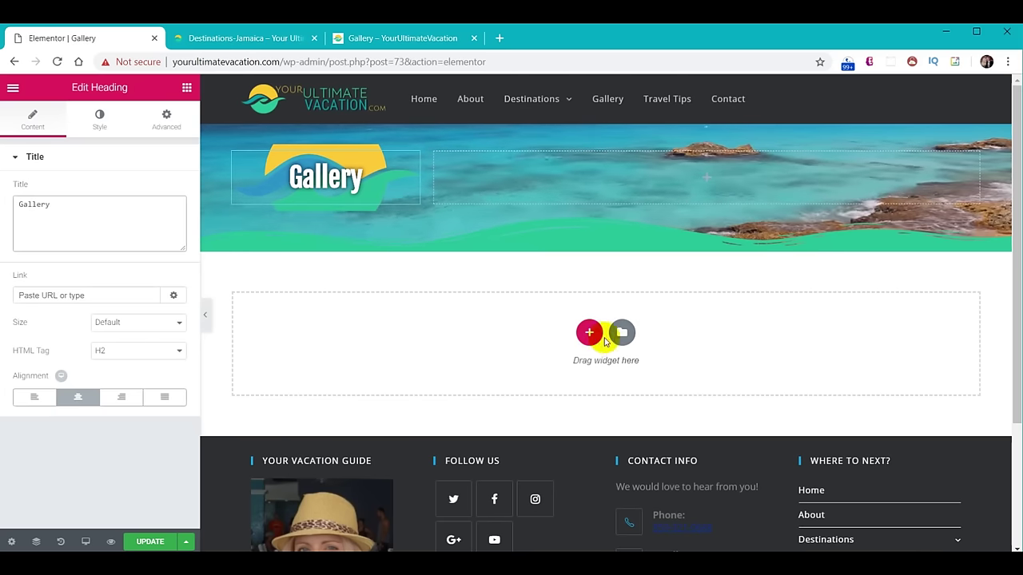
Add a single-column section below the header containing an Image Gallery widget.
{"action": "left_click", "coordinate": [590, 333]}
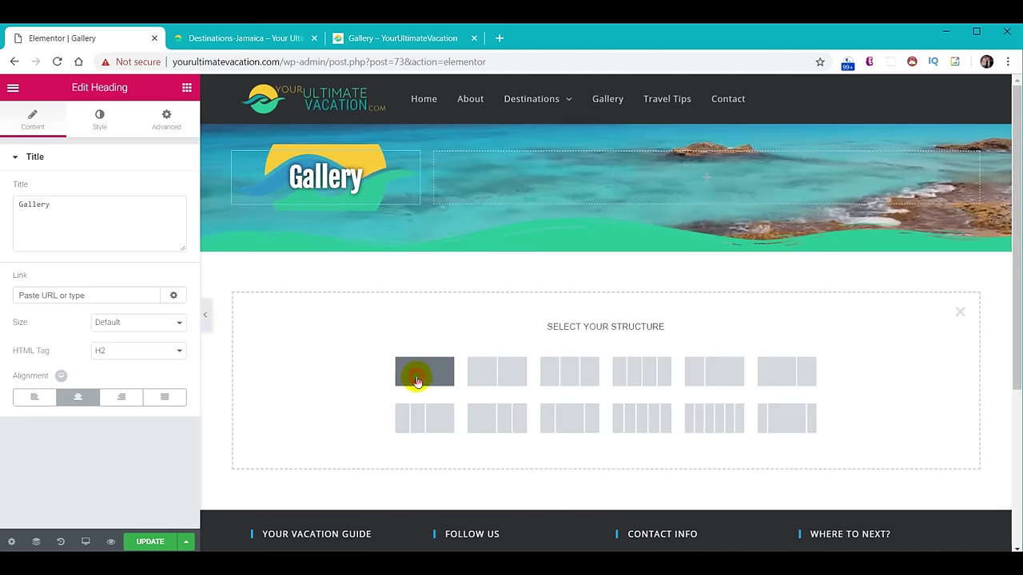
{"action": "left_click", "coordinate": [416, 381]}
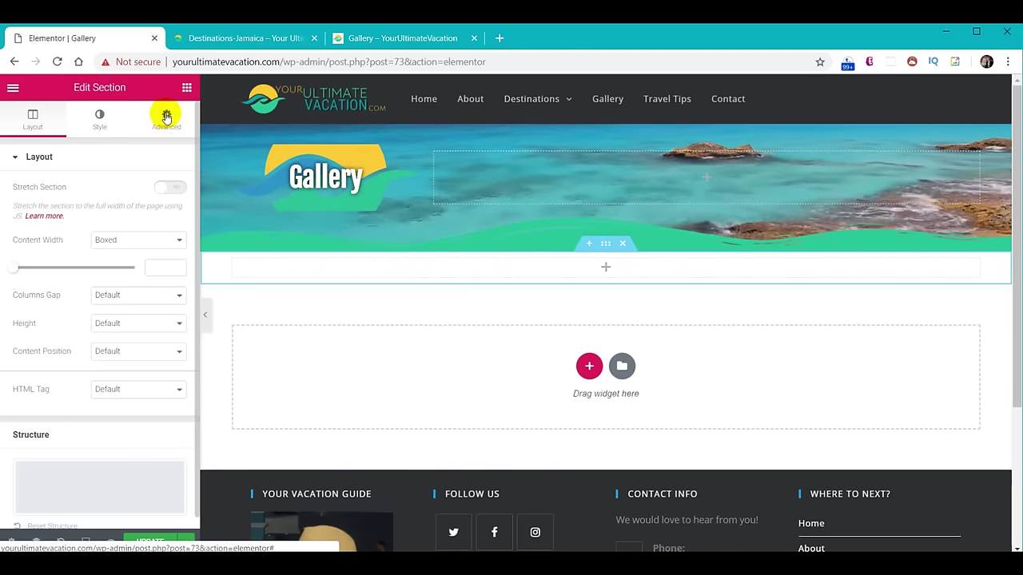
{"action": "left_click", "coordinate": [186, 87]}
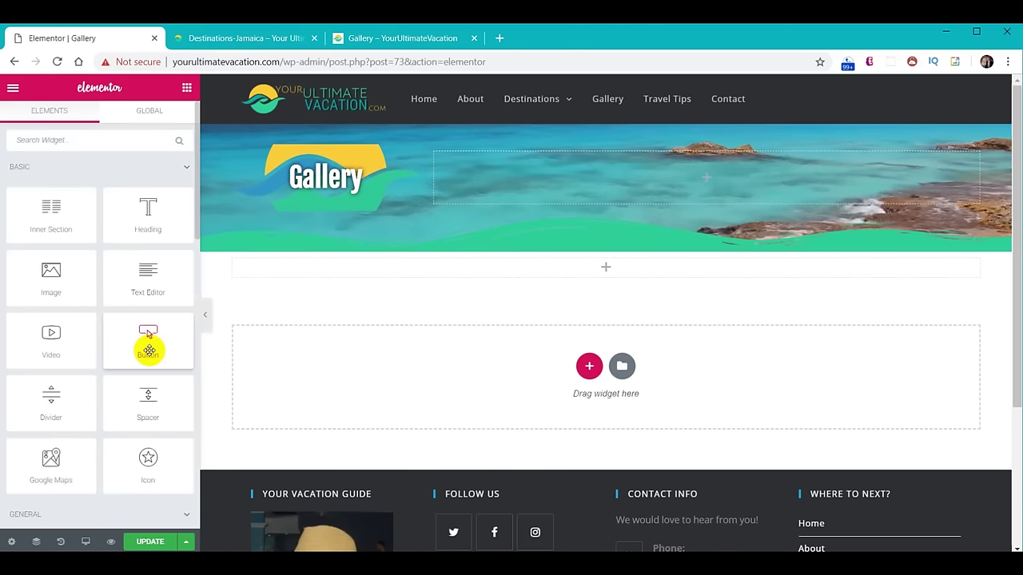
{"action": "scroll", "coordinate": [145, 344], "scroll_direction": "down", "scroll_amount": 3}
{"action": "left_click_drag", "start_coordinate": [150, 369], "coordinate": [607, 267]}
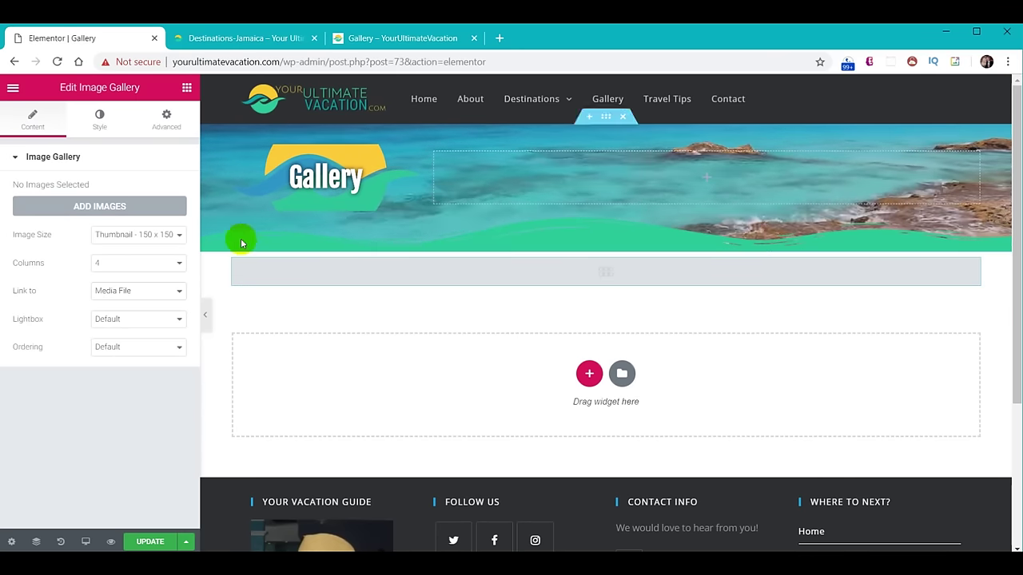
Select 24 travel photos from the media library, leaving out the profile photo, and insert them as the gallery.
{"action": "left_click", "coordinate": [106, 206]}
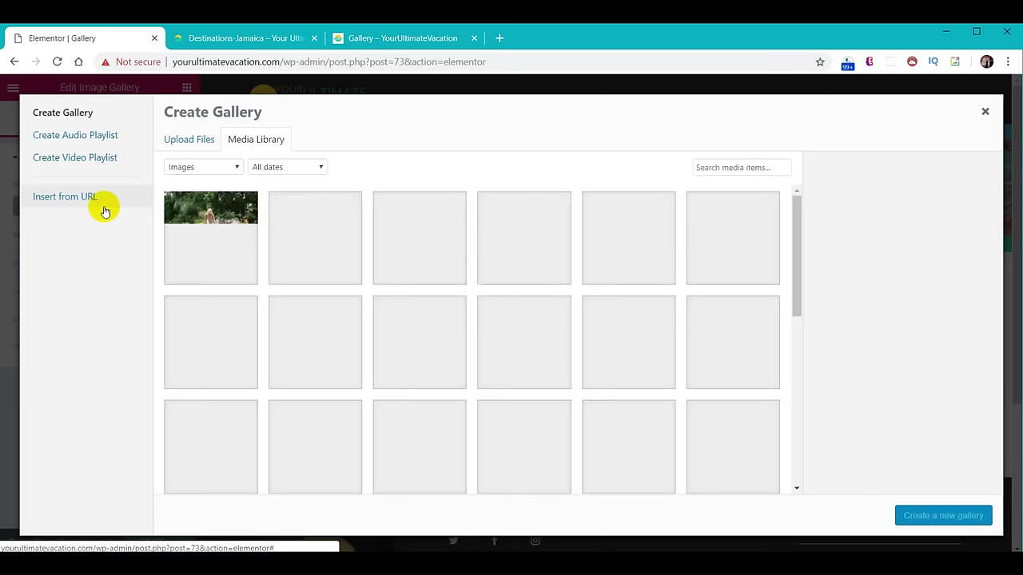
{"action": "scroll", "coordinate": [554, 216], "scroll_direction": "down", "scroll_amount": 2}
{"action": "scroll", "coordinate": [554, 216], "scroll_direction": "down", "scroll_amount": 8}
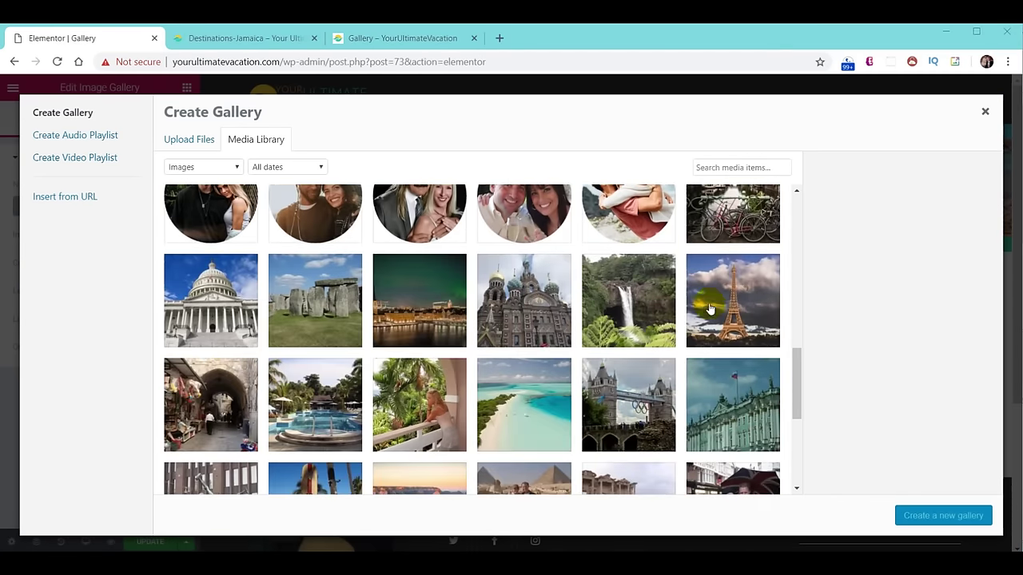
{"action": "left_click", "coordinate": [732, 214]}
{"action": "left_click", "coordinate": [210, 301]}
{"action": "left_click", "coordinate": [523, 300]}
{"action": "left_click", "coordinate": [732, 301]}
{"action": "left_click", "coordinate": [732, 404]}
{"action": "left_click", "coordinate": [418, 404]}
{"action": "left_click", "coordinate": [211, 404]}
{"action": "scroll", "coordinate": [234, 329], "scroll_direction": "down", "scroll_amount": 2}
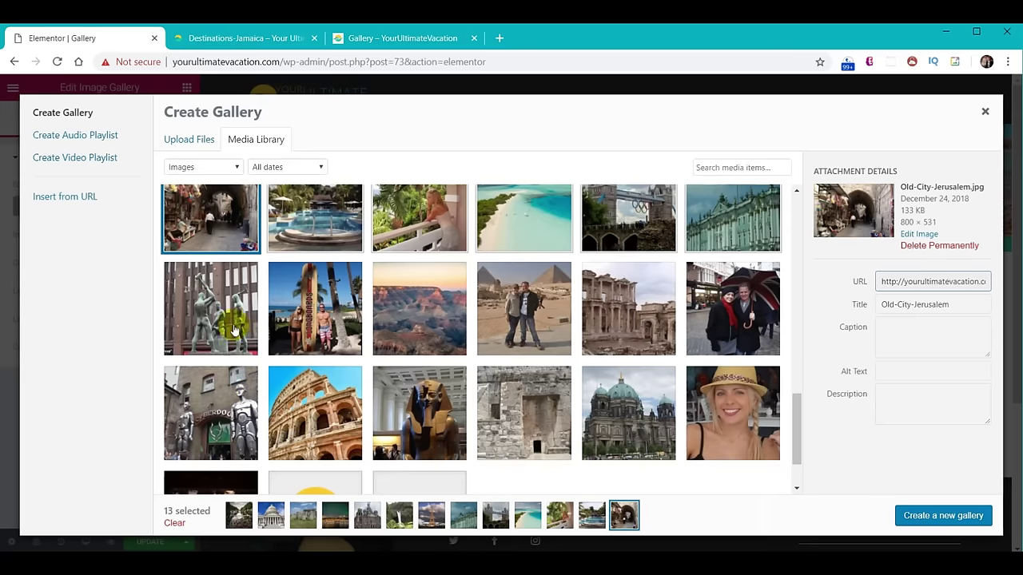
{"action": "left_click", "coordinate": [210, 308]}
{"action": "left_click", "coordinate": [418, 309]}
{"action": "left_click", "coordinate": [628, 309]}
{"action": "left_click", "coordinate": [733, 308]}
{"action": "left_click", "coordinate": [628, 413]}
{"action": "left_click", "coordinate": [419, 413]}
{"action": "left_click", "coordinate": [211, 413]}
{"action": "scroll", "coordinate": [655, 357], "scroll_direction": "down", "scroll_amount": 1}
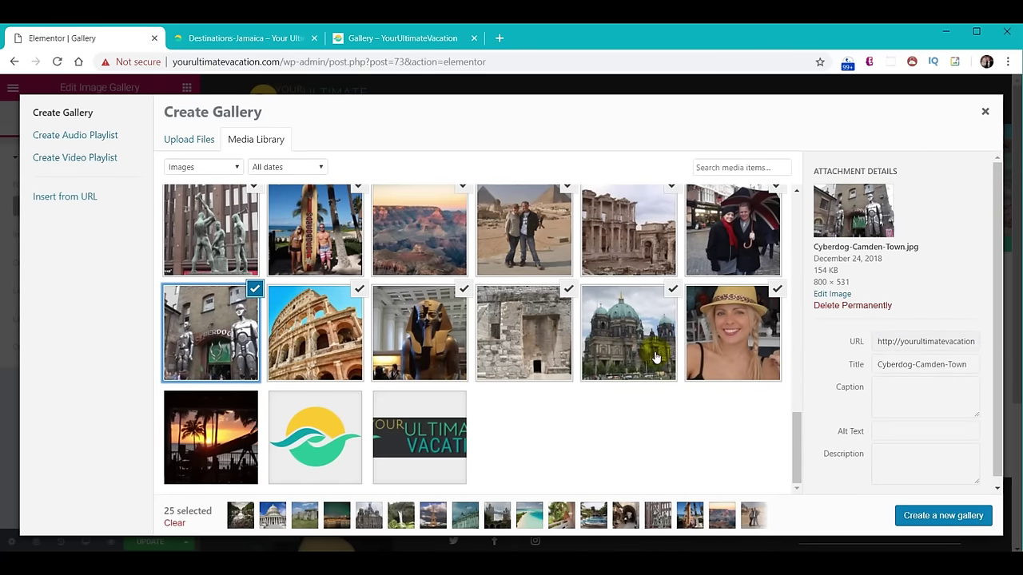
{"action": "left_click", "coordinate": [756, 318]}
{"action": "left_click", "coordinate": [774, 293]}
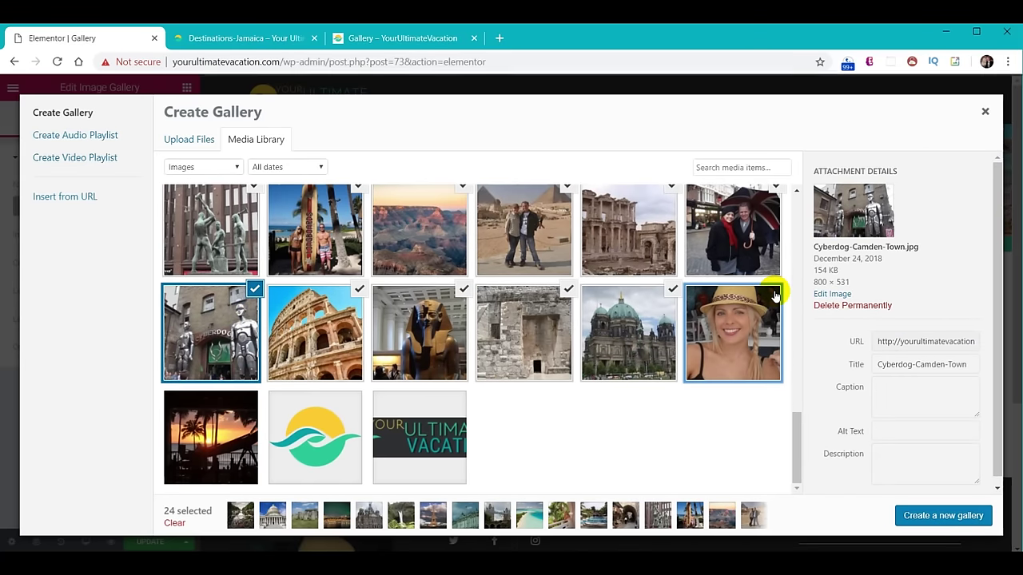
{"action": "left_click", "coordinate": [931, 516]}
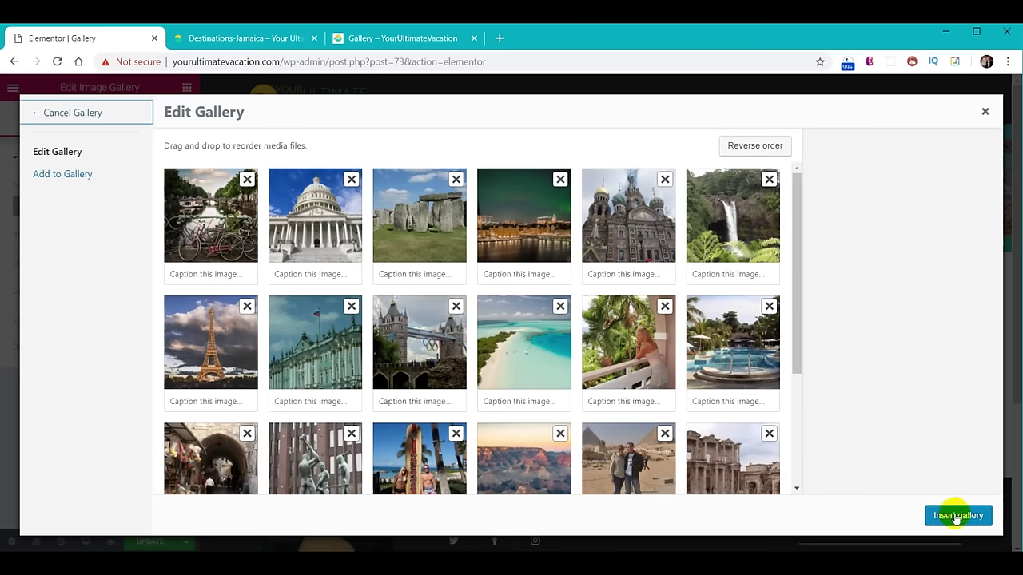
{"action": "left_click", "coordinate": [957, 515]}
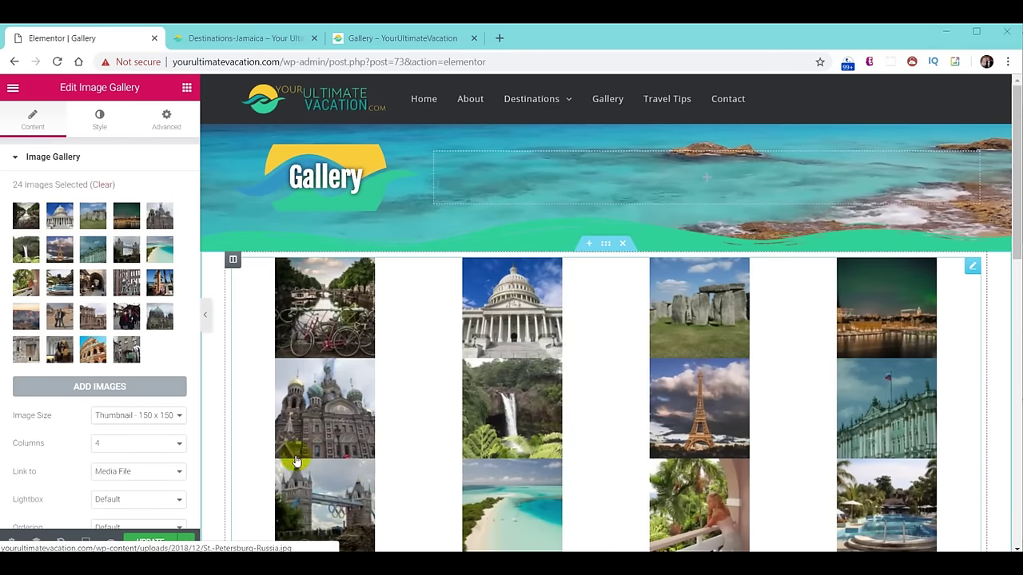
Set the gallery's image size to Medium Large and its layout to 3 columns.
{"action": "left_click", "coordinate": [176, 416]}
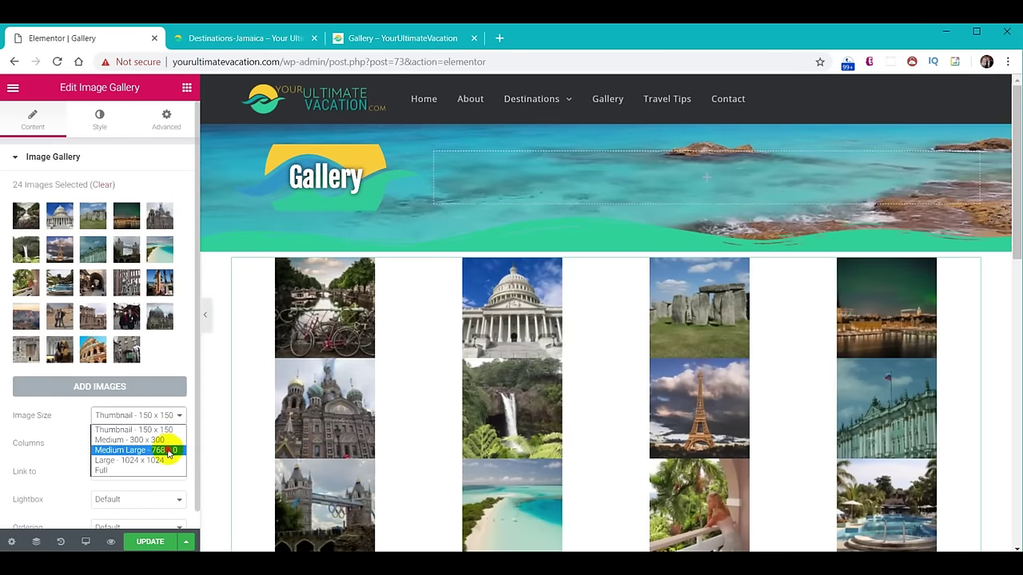
{"action": "left_click", "coordinate": [168, 451]}
{"action": "left_click", "coordinate": [151, 444]}
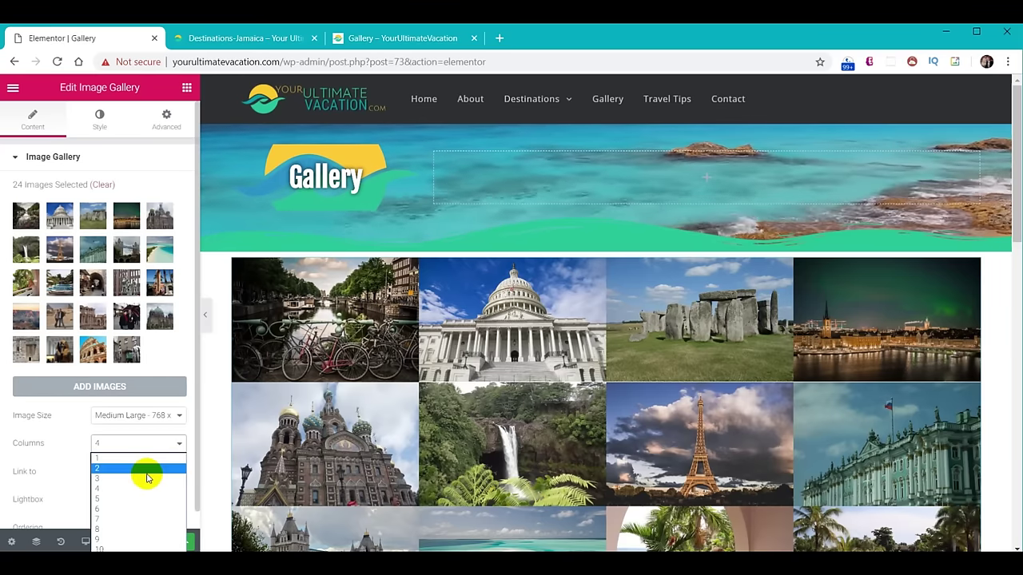
{"action": "left_click", "coordinate": [147, 478]}
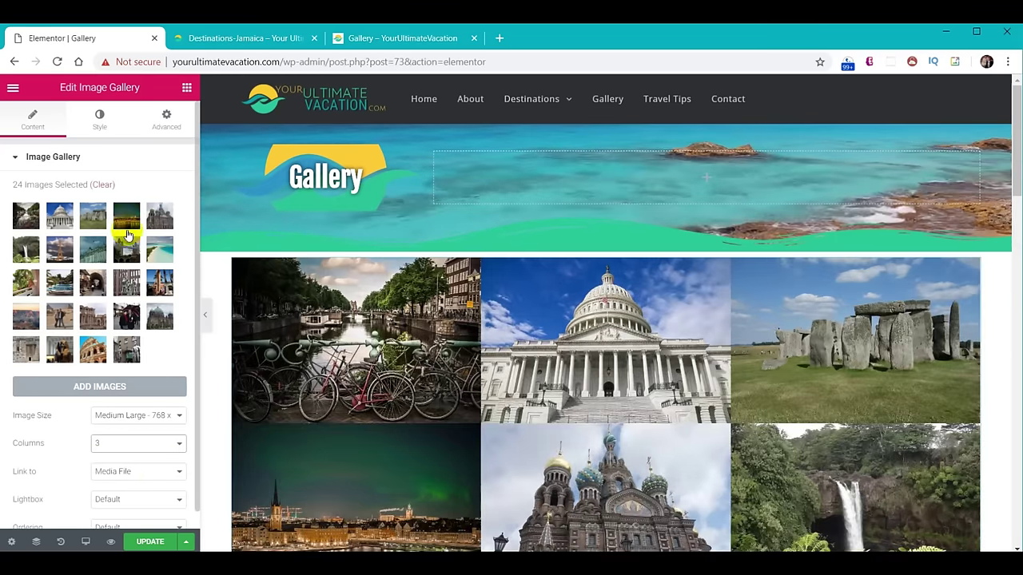
Give the gallery's section a classic green #30d198 background.
{"action": "mouse_move", "coordinate": [637, 285]}
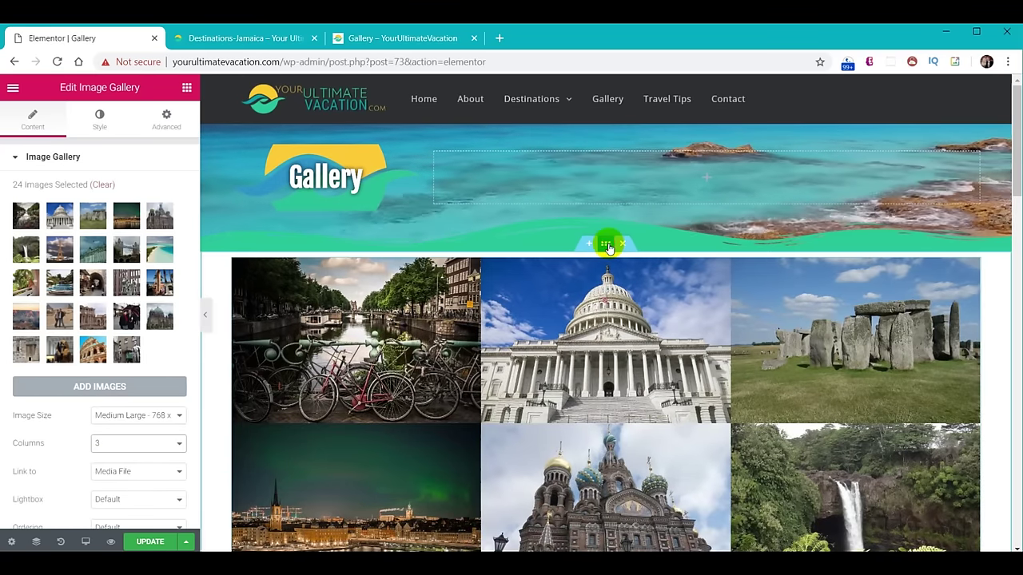
{"action": "left_click", "coordinate": [606, 243]}
{"action": "left_click", "coordinate": [100, 122]}
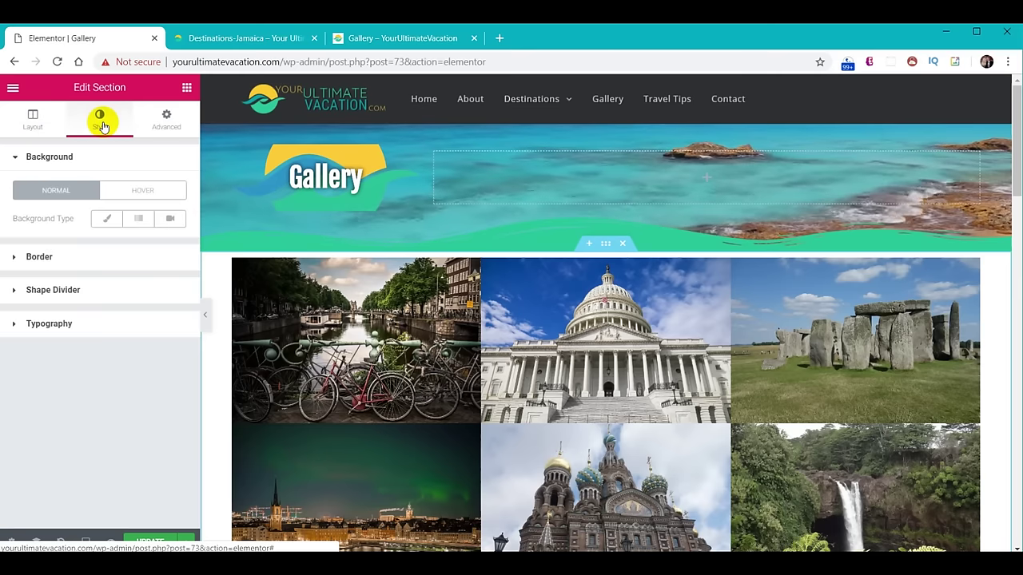
{"action": "left_click", "coordinate": [102, 221]}
{"action": "left_click", "coordinate": [168, 246]}
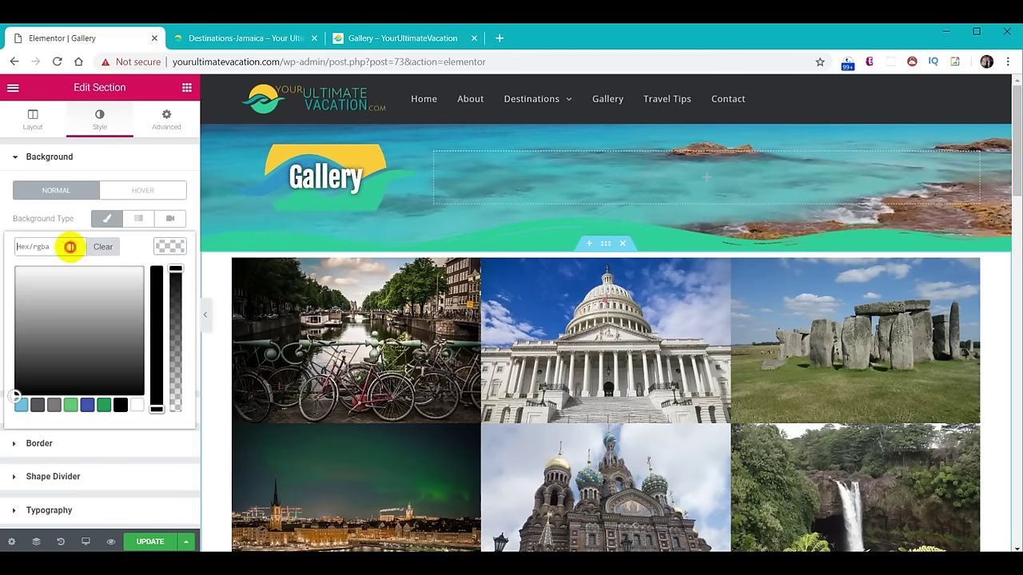
{"action": "type", "text": "#30d198"}
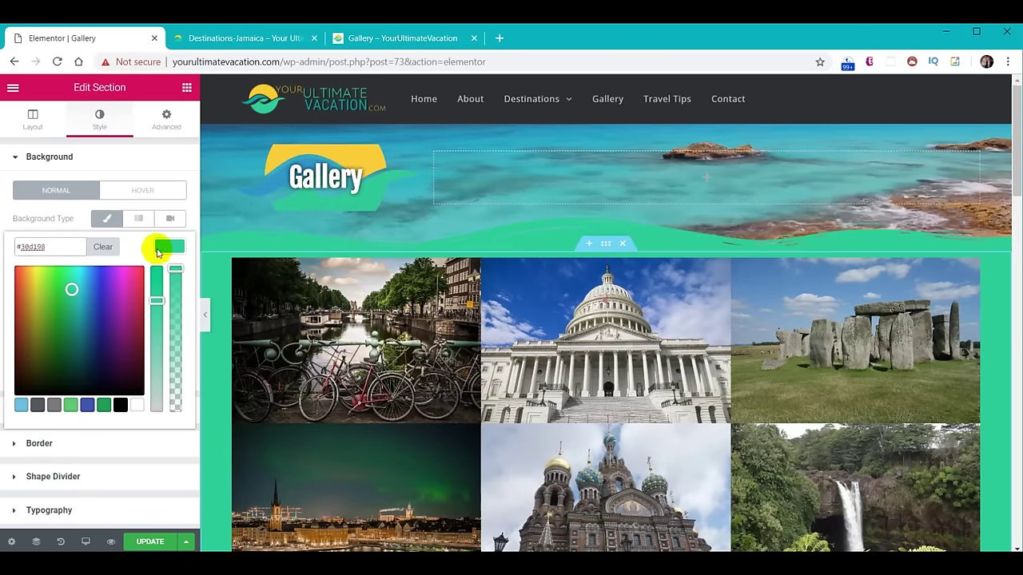
Place a Text Editor block above the gallery photos and paste in the intro sentence.
{"action": "left_click", "coordinate": [166, 248]}
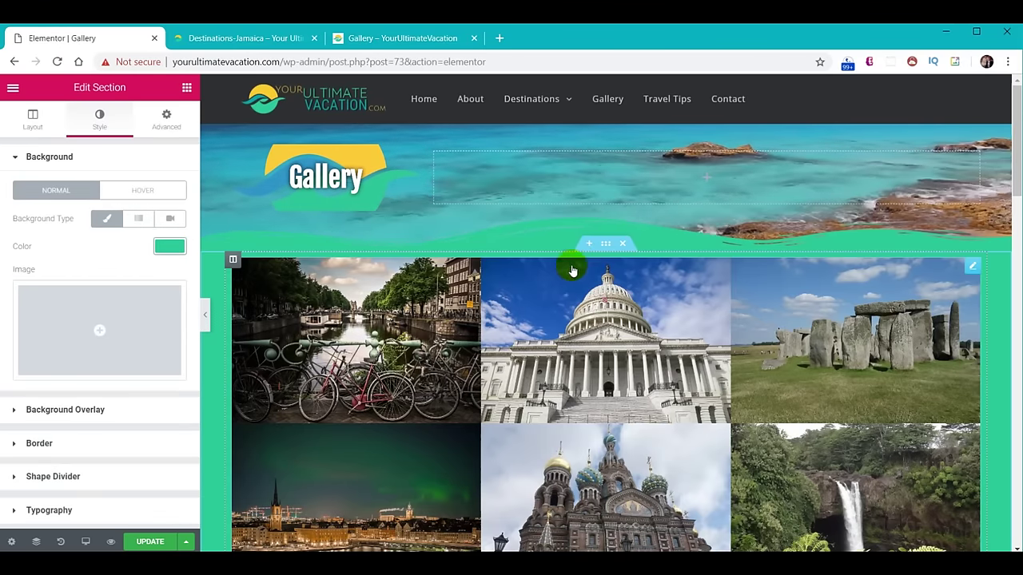
{"action": "left_click", "coordinate": [187, 89]}
{"action": "left_click_drag", "start_coordinate": [144, 254], "coordinate": [596, 266]}
{"action": "left_click_drag", "start_coordinate": [151, 331], "coordinate": [102, 314]}
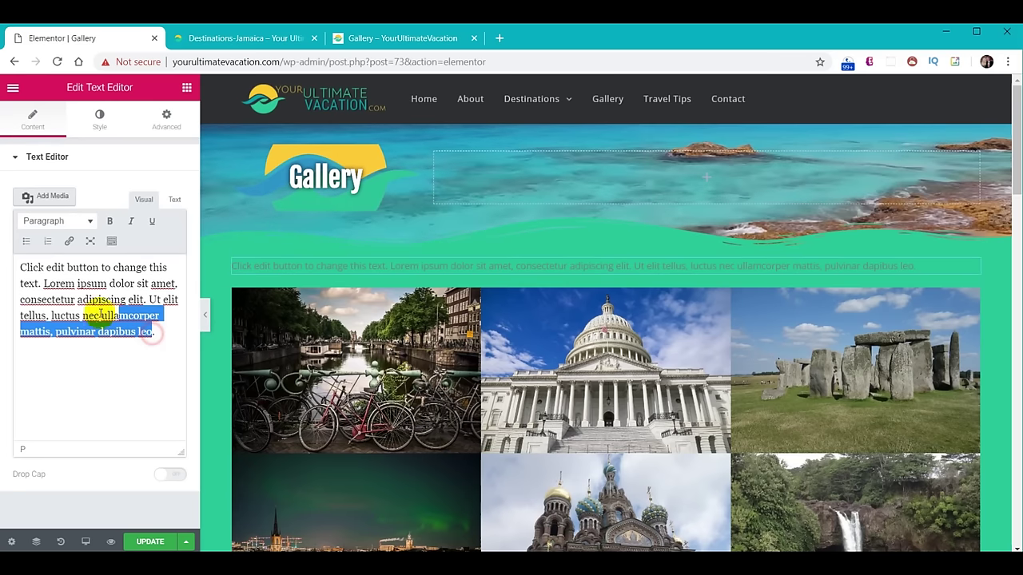
{"action": "left_click_drag", "start_coordinate": [152, 338], "coordinate": [4, 265]}
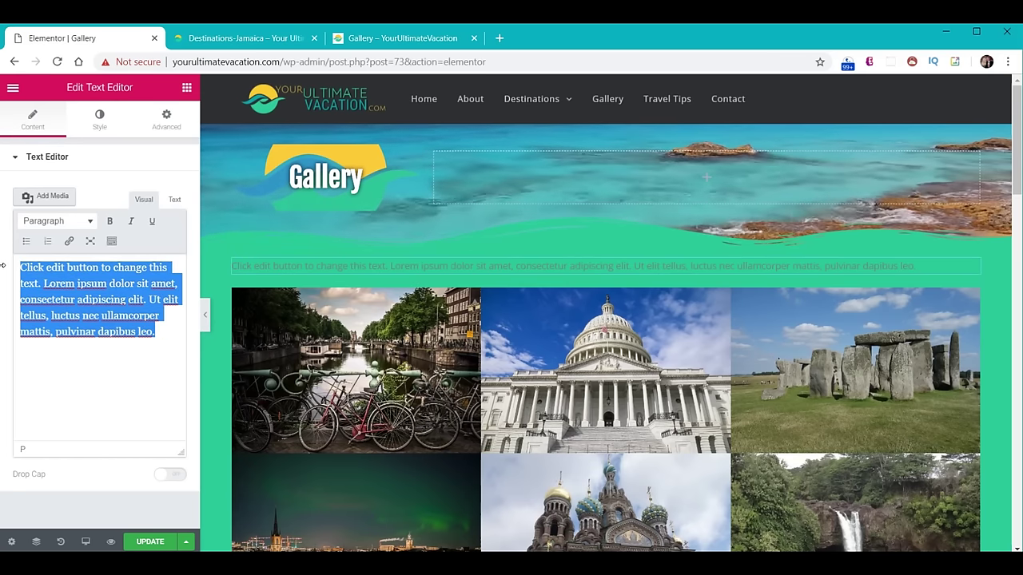
{"action": "type", "text": "The collection below is just a small sample of some of our favorite travel destinations from around the world."}
Style the intro text white, size 18, centre-aligned.
{"action": "left_click", "coordinate": [99, 119]}
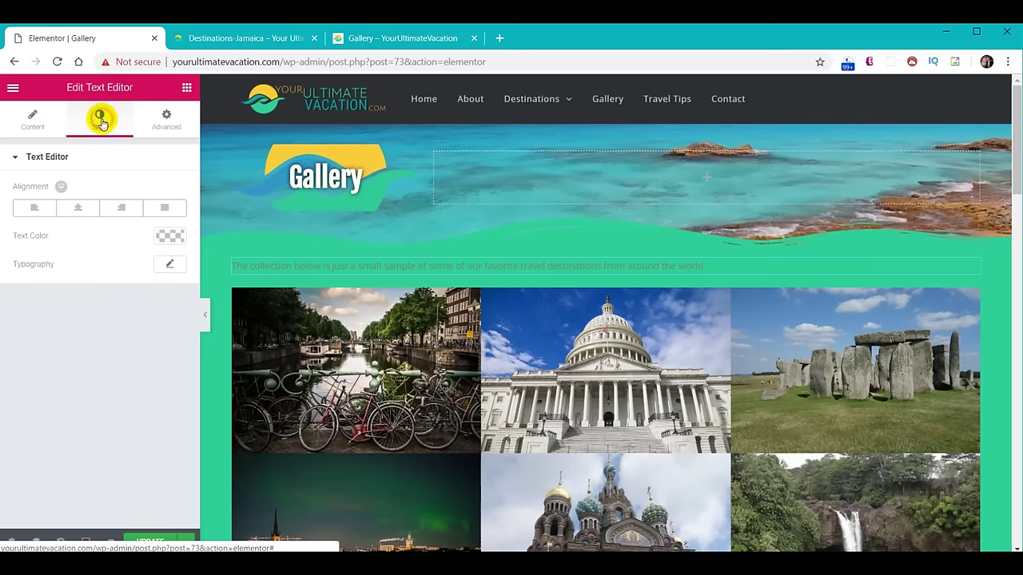
{"action": "left_click", "coordinate": [170, 235]}
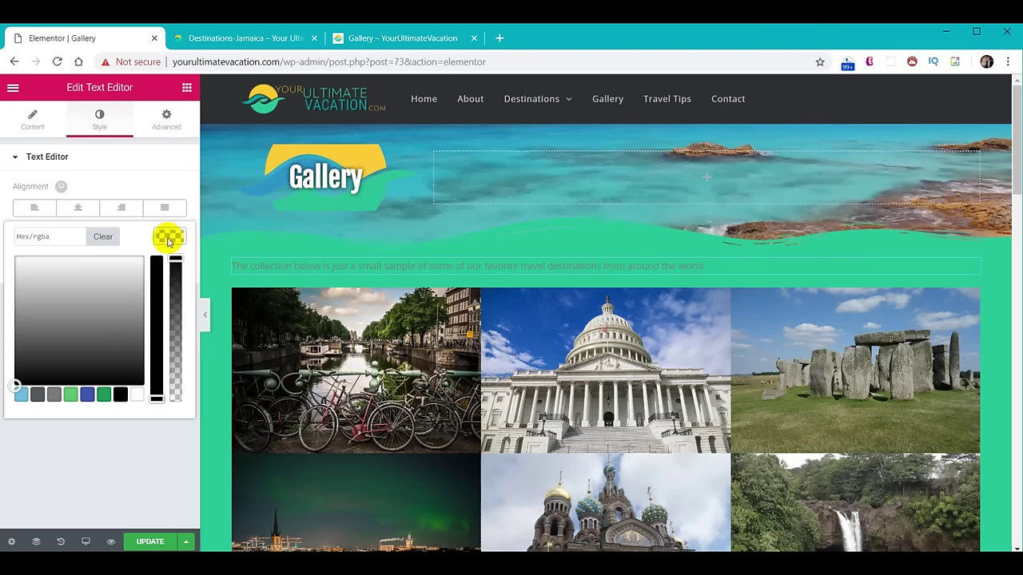
{"action": "left_click", "coordinate": [137, 396]}
{"action": "left_click", "coordinate": [139, 200]}
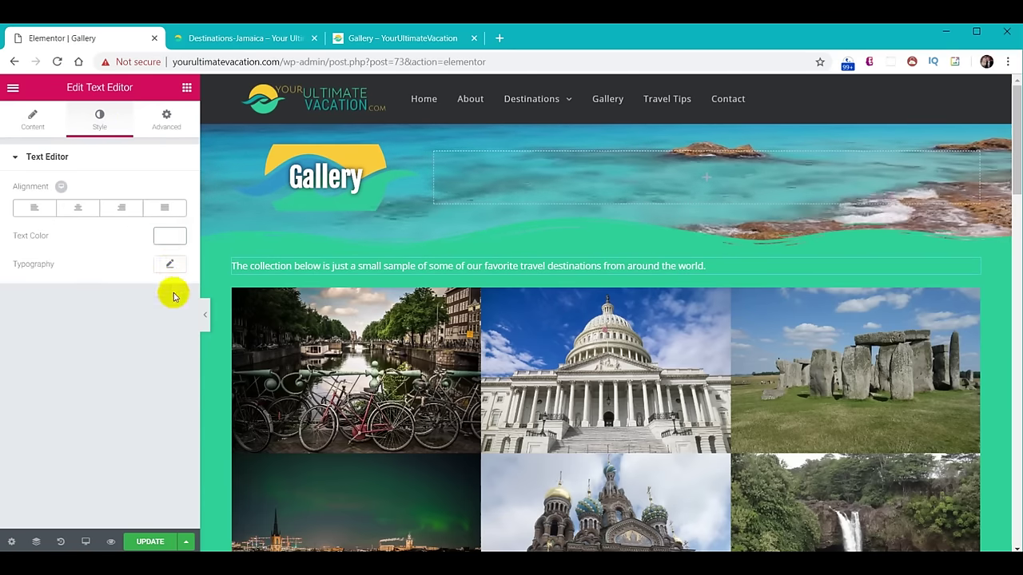
{"action": "left_click", "coordinate": [169, 264]}
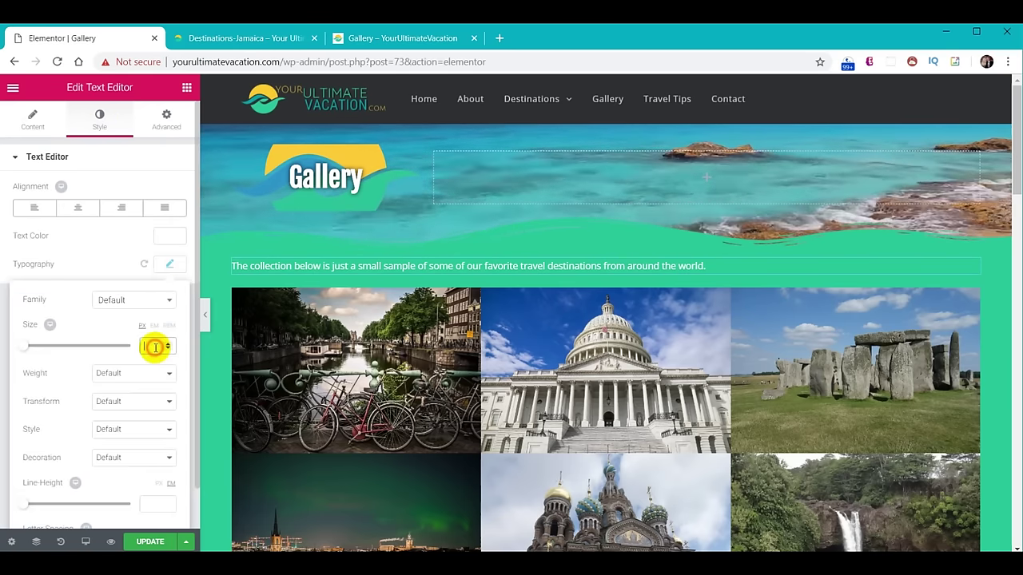
{"action": "type", "text": "18"}
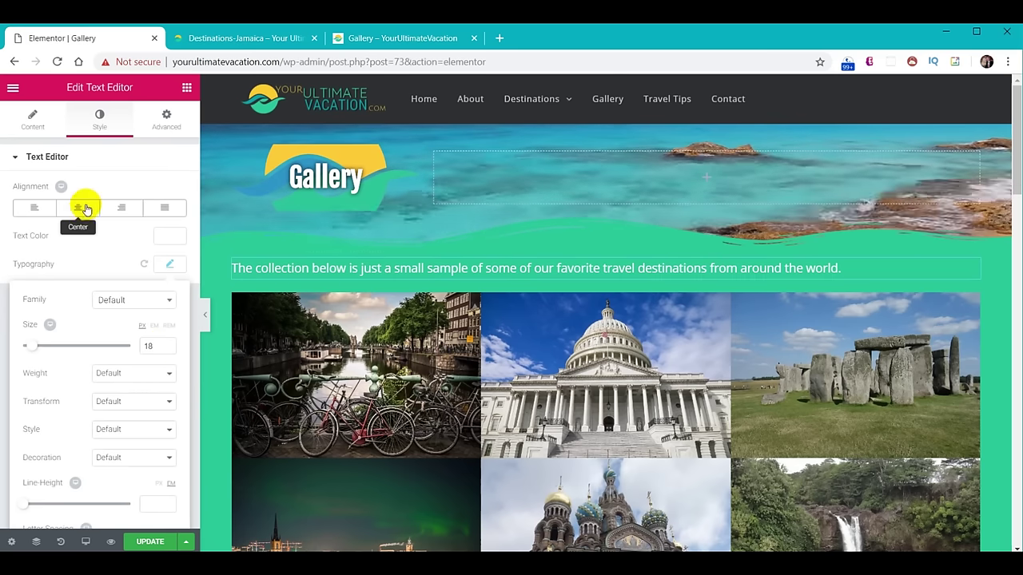
{"action": "left_click", "coordinate": [79, 210]}
{"action": "left_click", "coordinate": [863, 270]}
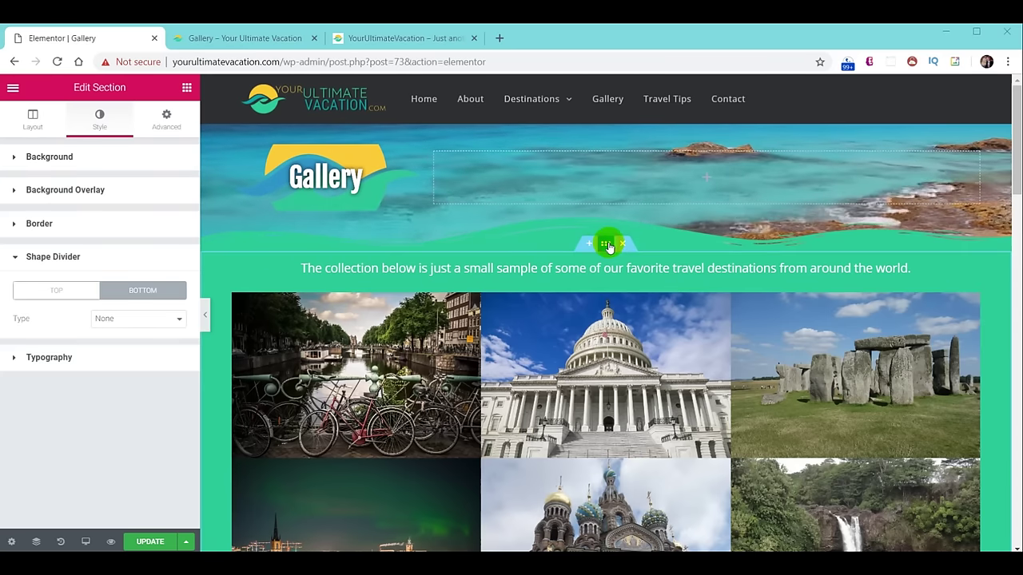
Give the green gallery section 80 px of bottom padding.
{"action": "scroll", "coordinate": [607, 248], "scroll_direction": "down", "scroll_amount": 10}
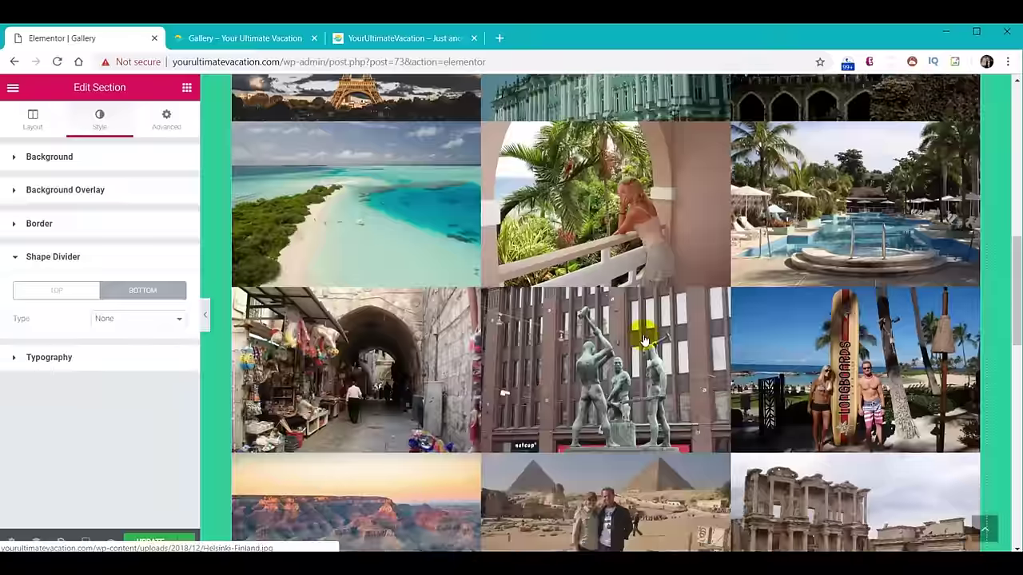
{"action": "scroll", "coordinate": [631, 330], "scroll_direction": "down", "scroll_amount": 2}
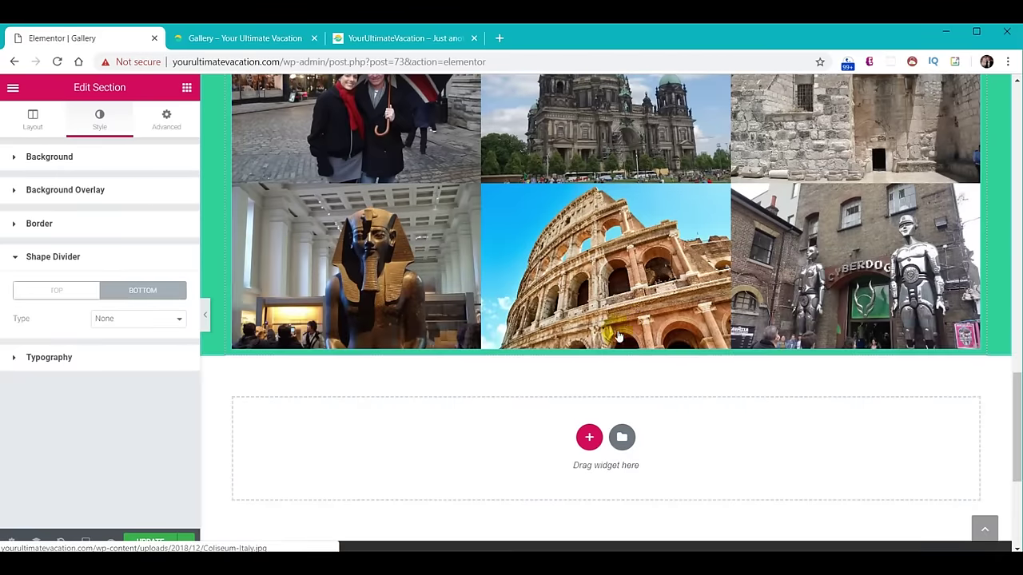
{"action": "left_click", "coordinate": [164, 118]}
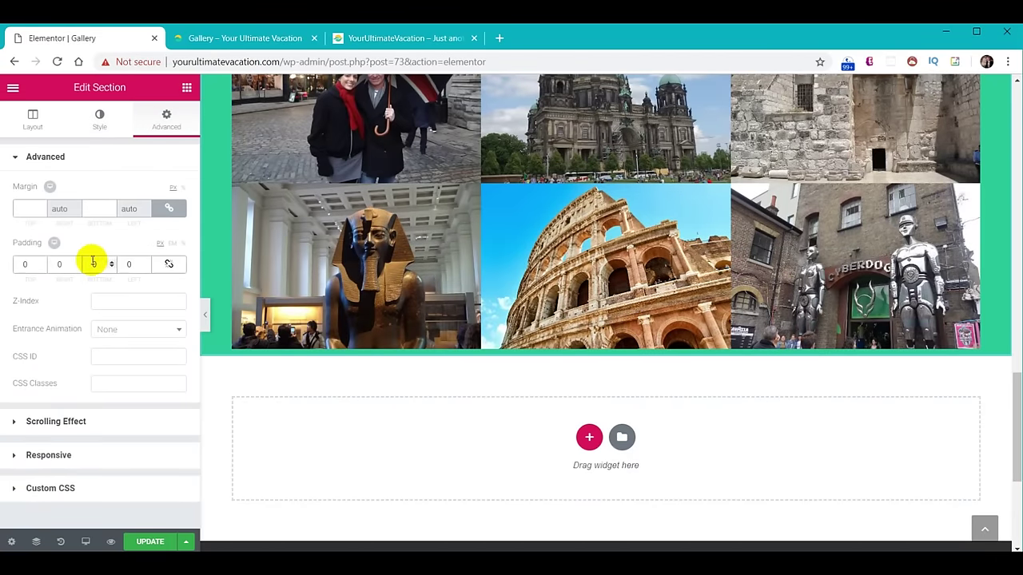
{"action": "type", "text": "80"}
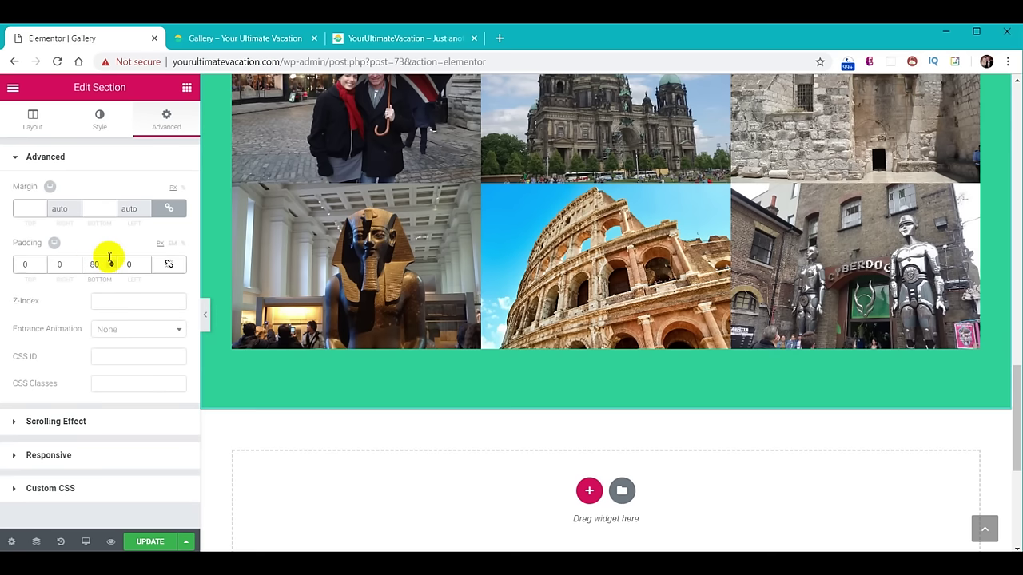
{"action": "left_click", "coordinate": [90, 125]}
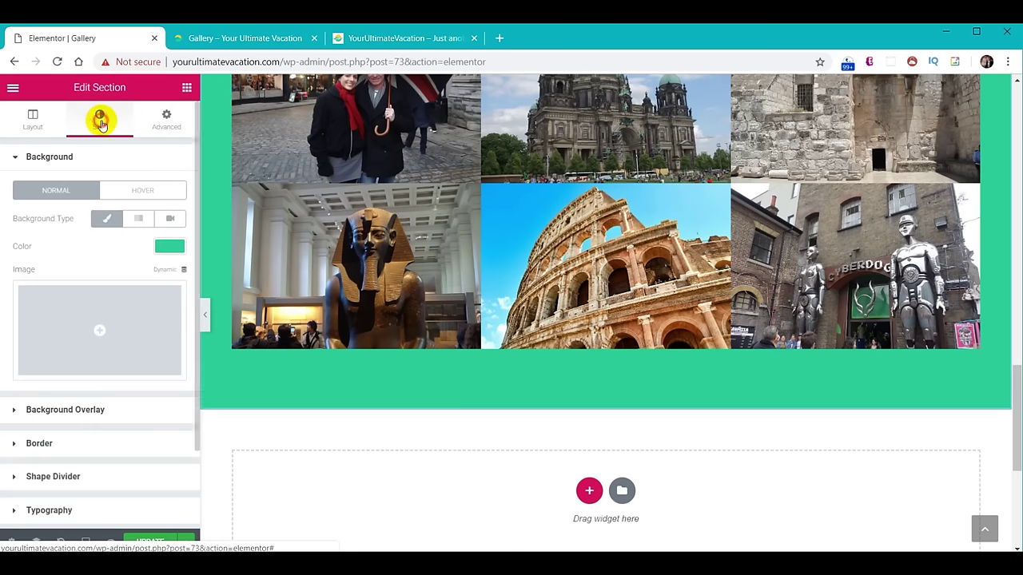
Add a Waves Brush bottom shape divider in #2f3033, 60 high, and save the page.
{"action": "left_click", "coordinate": [60, 477]}
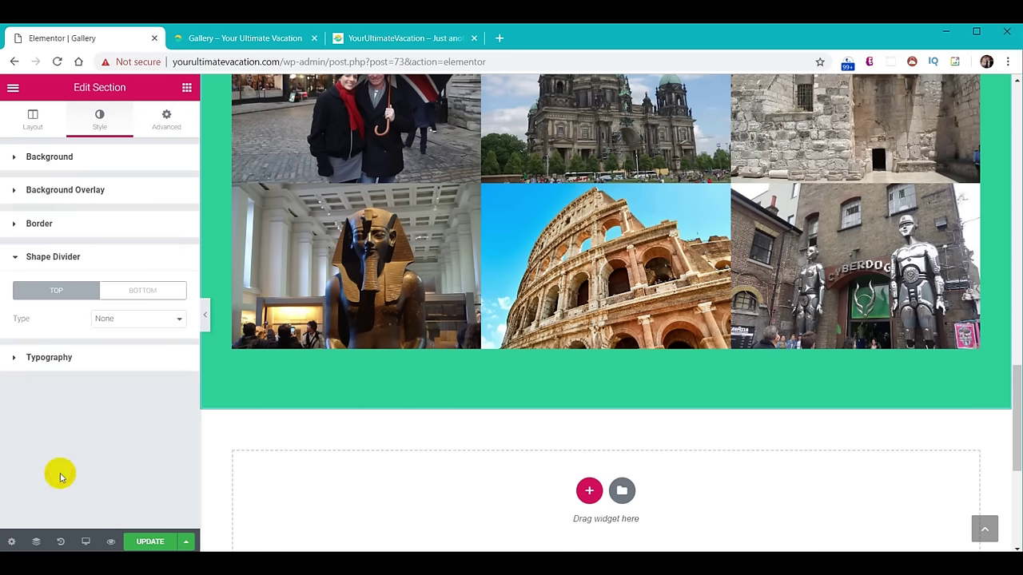
{"action": "left_click", "coordinate": [144, 297]}
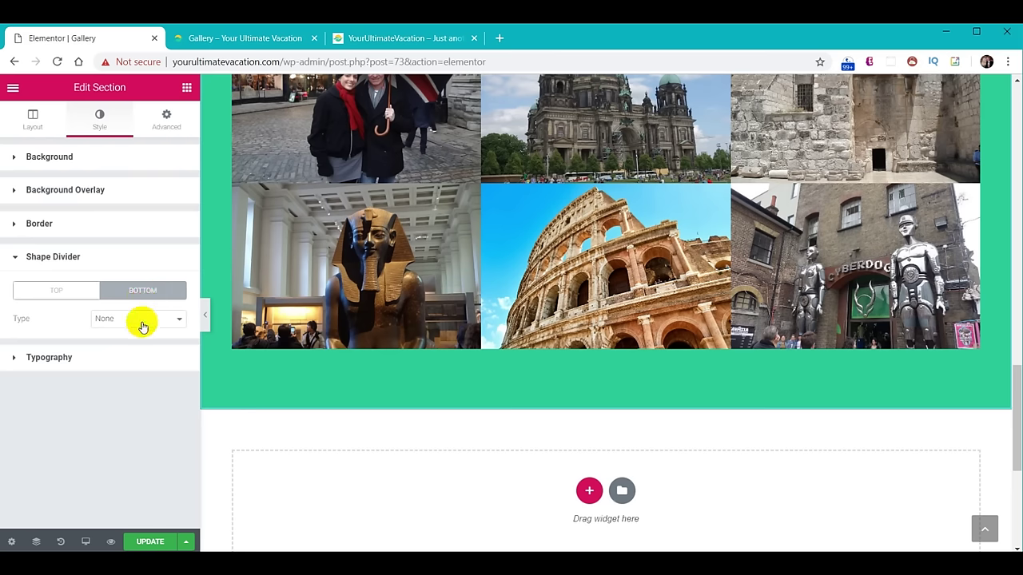
{"action": "left_click", "coordinate": [144, 319]}
{"action": "left_click", "coordinate": [132, 477]}
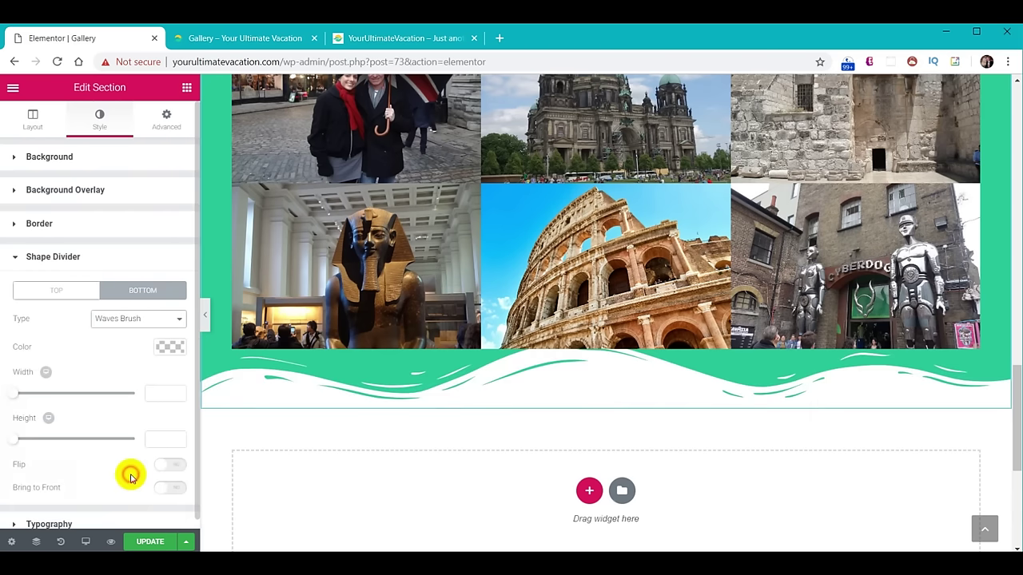
{"action": "left_click", "coordinate": [167, 347]}
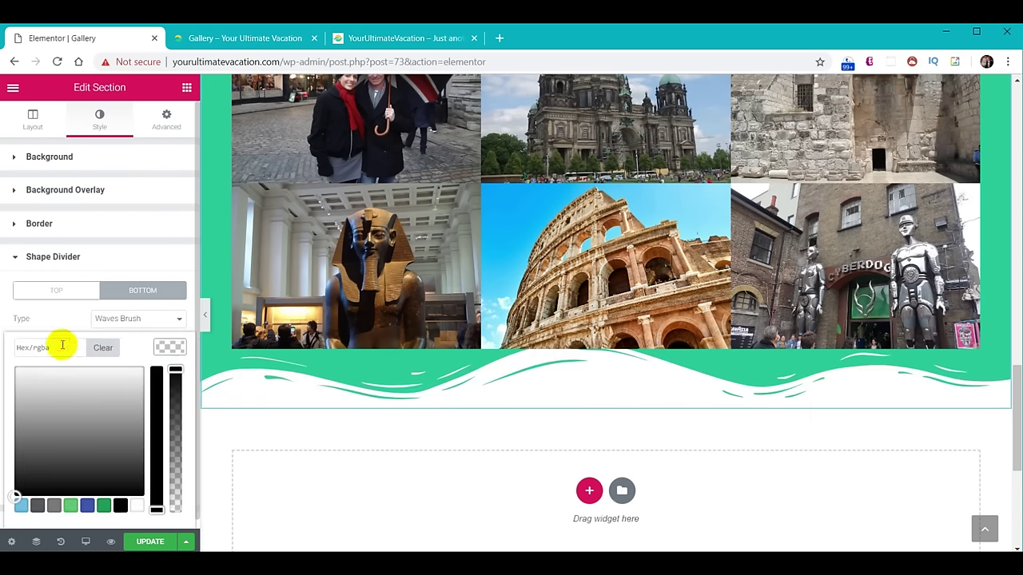
{"action": "left_click", "coordinate": [55, 345]}
{"action": "type", "text": "#2f3033"}
{"action": "left_click", "coordinate": [161, 353]}
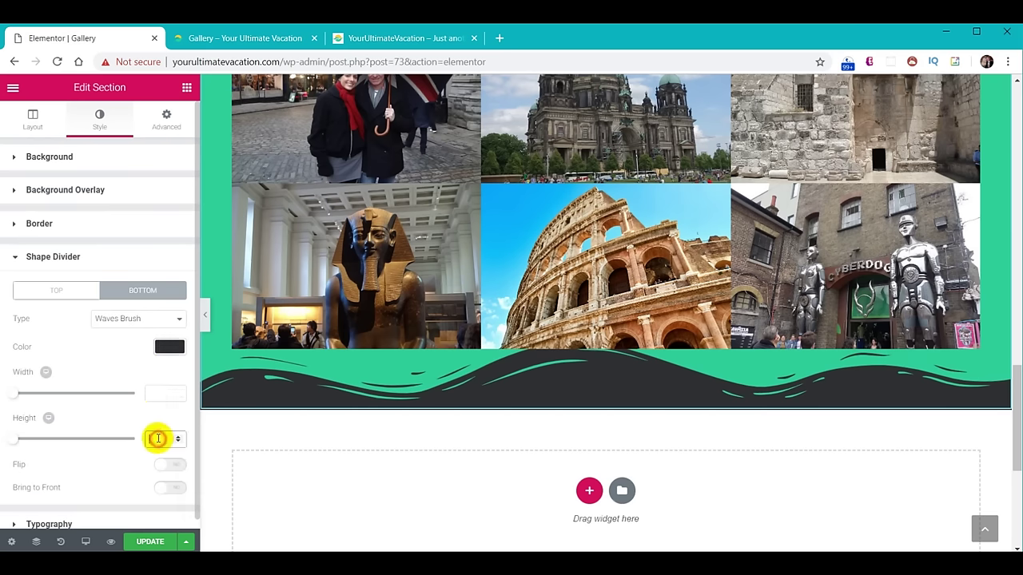
{"action": "type", "text": "60"}
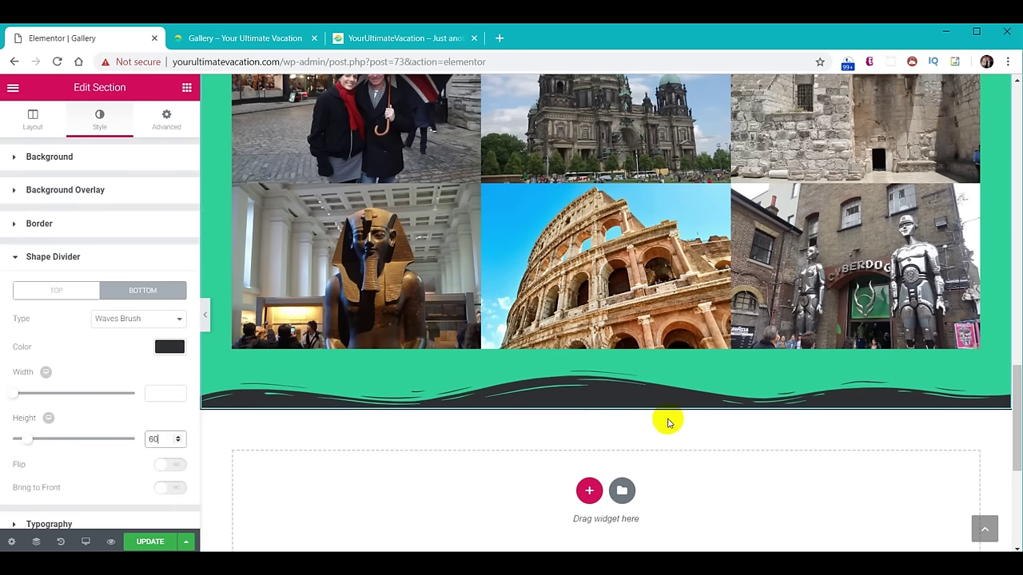
{"action": "left_click", "coordinate": [160, 542]}
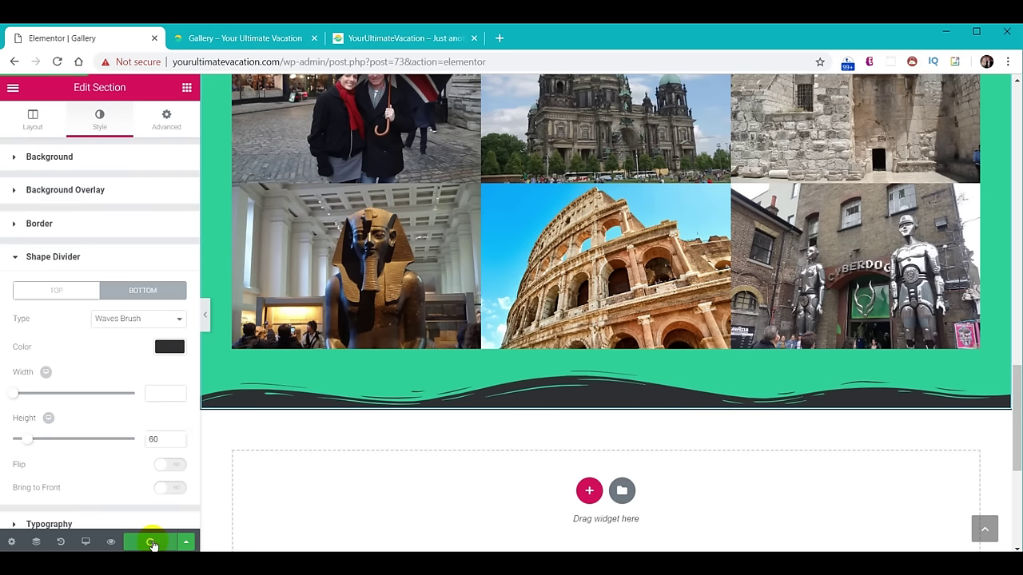
Open the live Gallery page, reload it, and scroll through the green section's three-column photo grid.
{"action": "left_click", "coordinate": [266, 38]}
{"action": "left_click", "coordinate": [471, 126]}
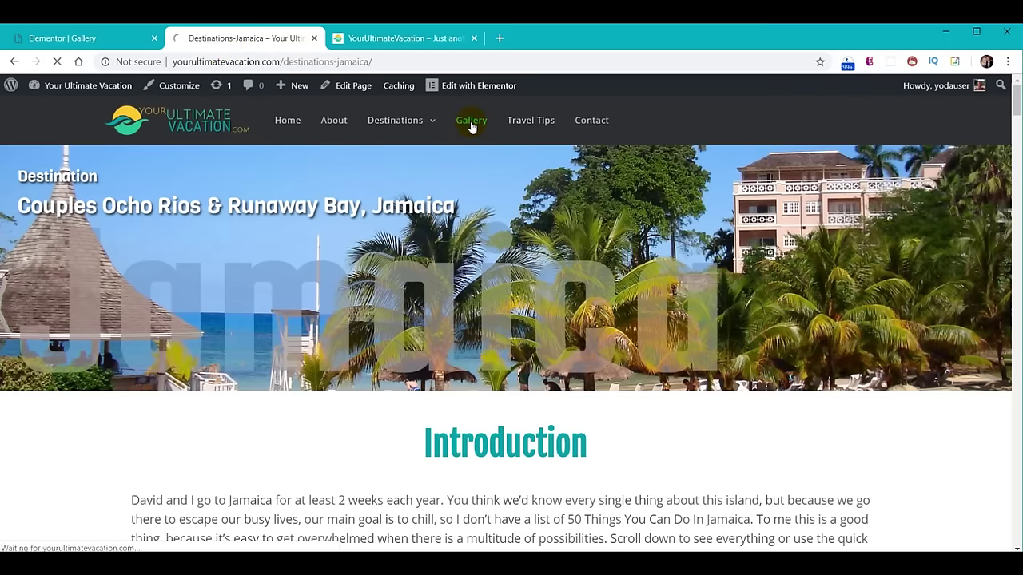
{"action": "scroll", "coordinate": [667, 244], "scroll_direction": "down", "scroll_amount": 15}
{"action": "scroll", "coordinate": [656, 258], "scroll_direction": "up", "scroll_amount": 10}
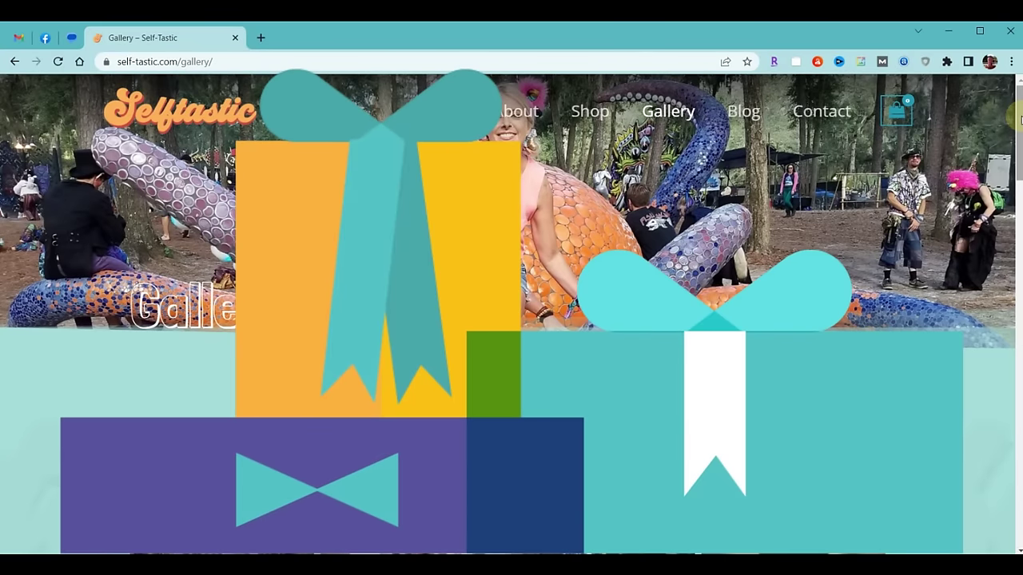
{"action": "left_click_drag", "start_coordinate": [1020, 119], "coordinate": [1020, 453]}
{"action": "key", "text": "F5"}
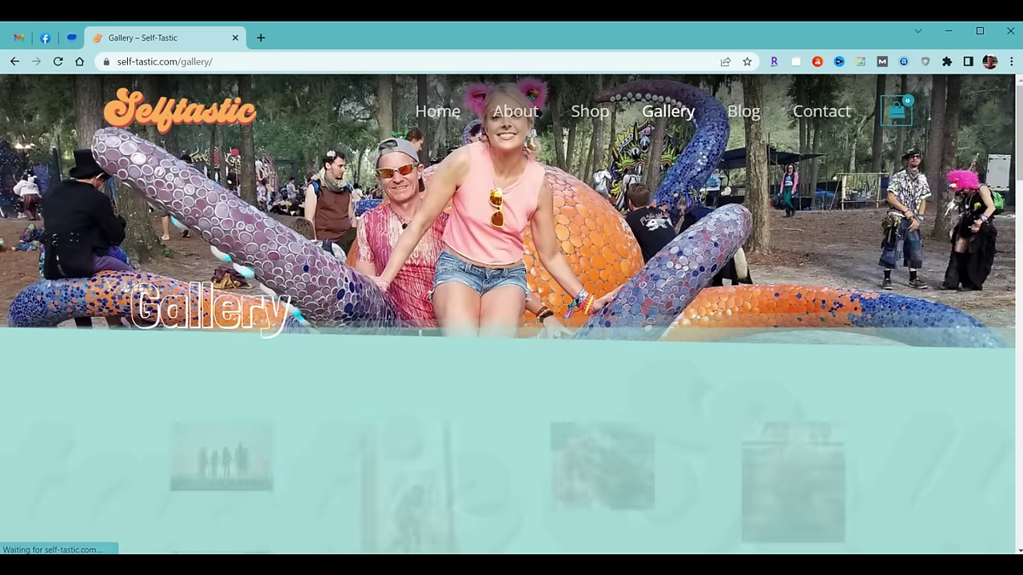
{"action": "left_click_drag", "start_coordinate": [1018, 104], "coordinate": [1021, 266]}
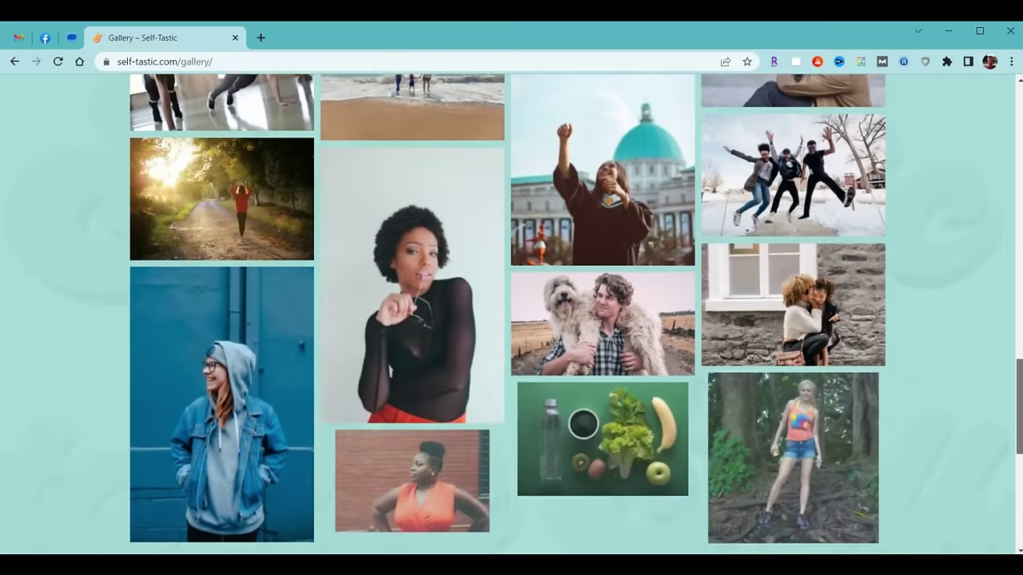
{"action": "left_click_drag", "start_coordinate": [1019, 367], "coordinate": [1018, 384]}
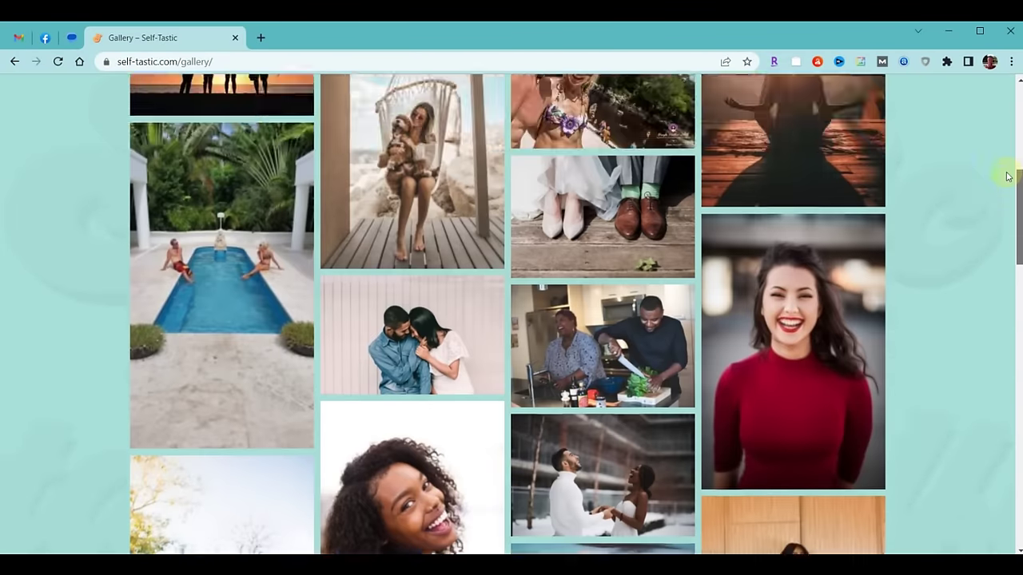
{"action": "left_click_drag", "start_coordinate": [1008, 175], "coordinate": [1004, 94]}
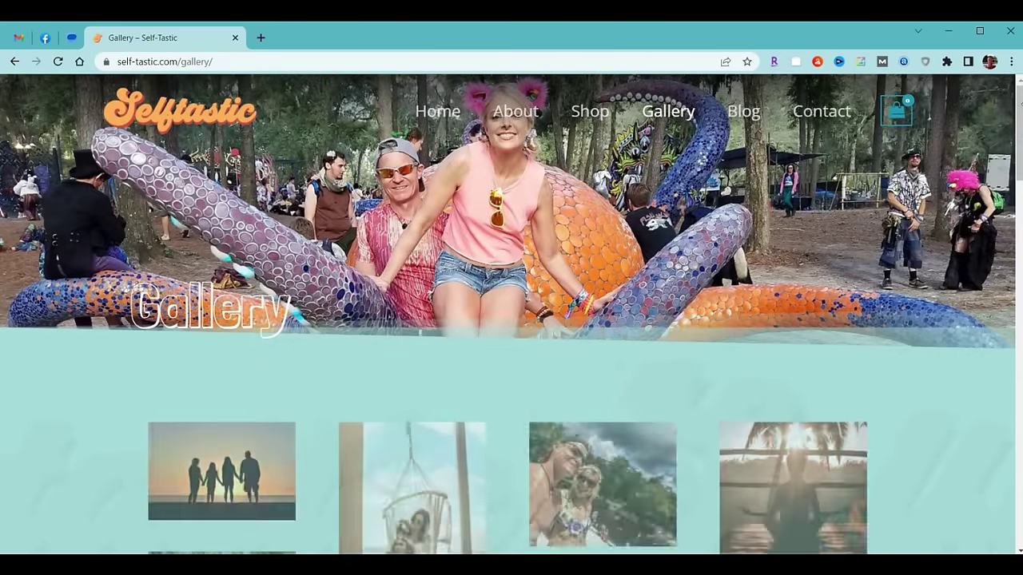
{"action": "left_click_drag", "start_coordinate": [1020, 111], "coordinate": [990, 64]}
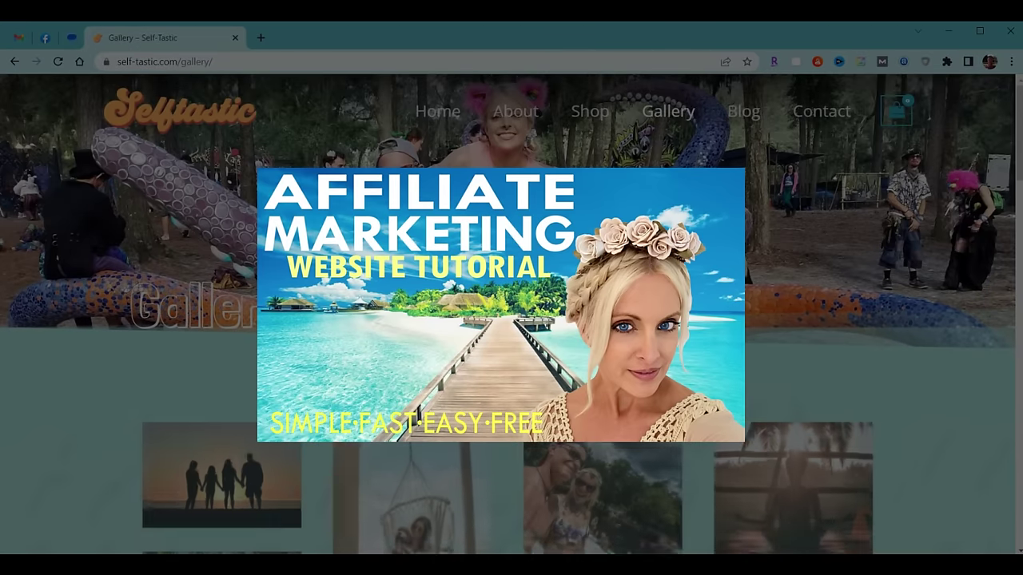
{"action": "left_click_drag", "start_coordinate": [1019, 106], "coordinate": [1019, 427]}
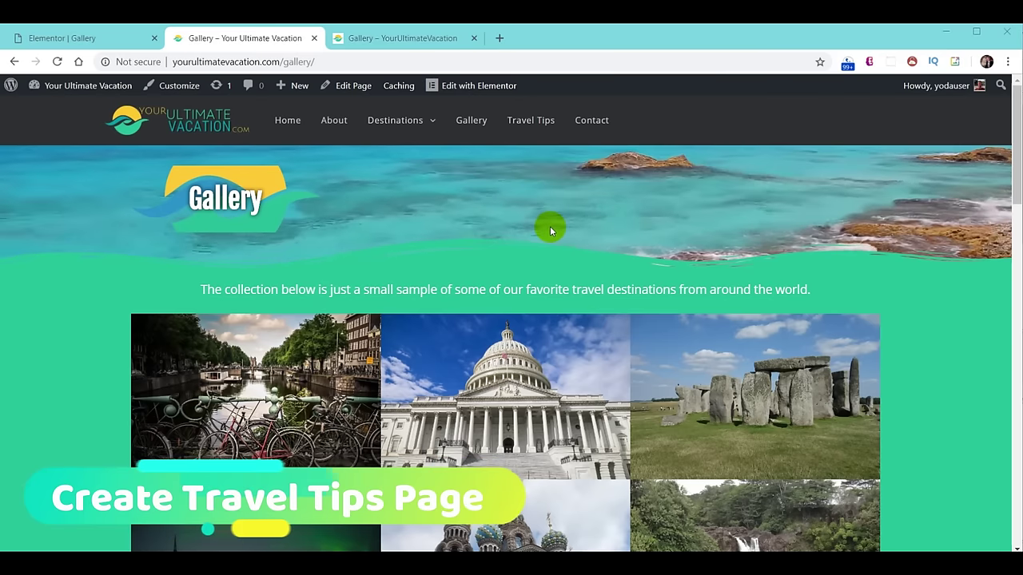
In the third Chrome tab, open Travel Tips and scroll through its Basics, Money and Clothing Tips sections.
{"action": "left_click", "coordinate": [394, 42]}
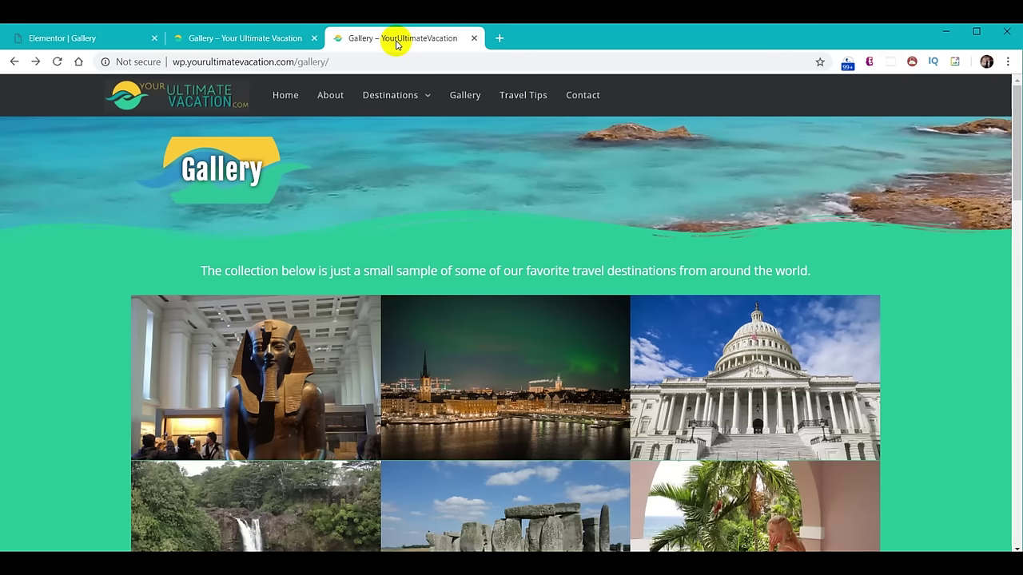
{"action": "left_click", "coordinate": [524, 97]}
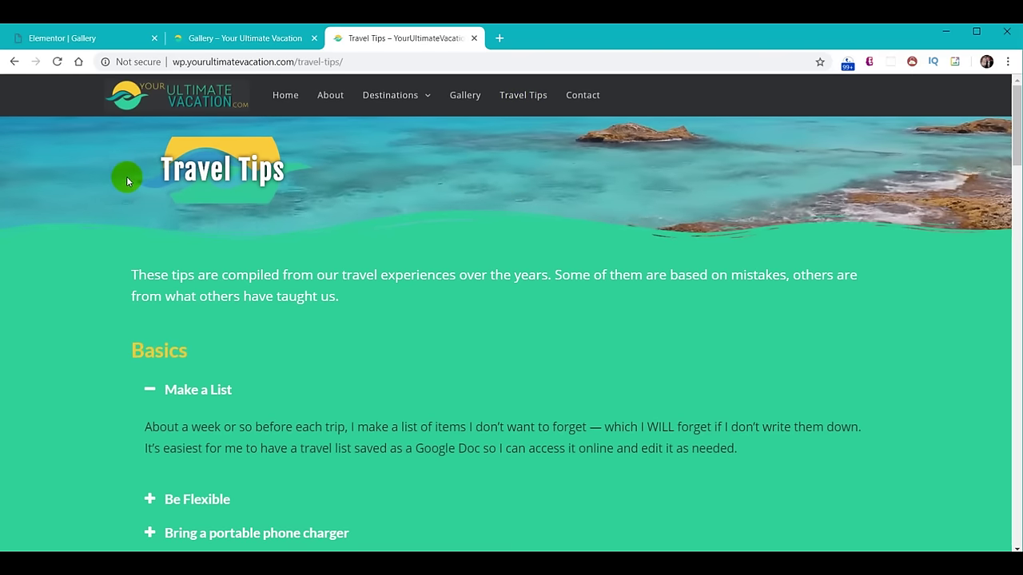
{"action": "scroll", "coordinate": [479, 264], "scroll_direction": "down", "scroll_amount": 2}
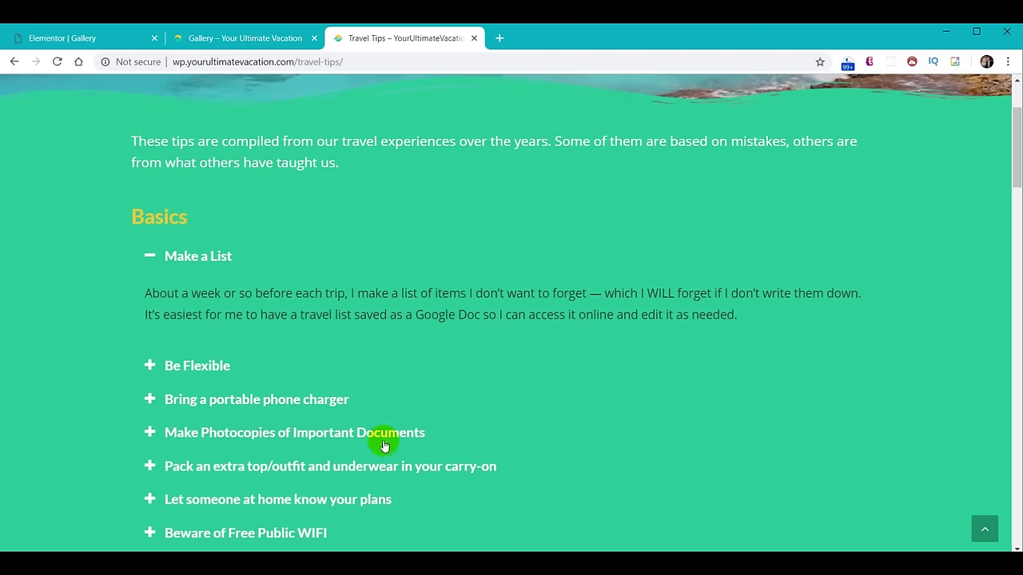
{"action": "scroll", "coordinate": [598, 271], "scroll_direction": "down", "scroll_amount": 4}
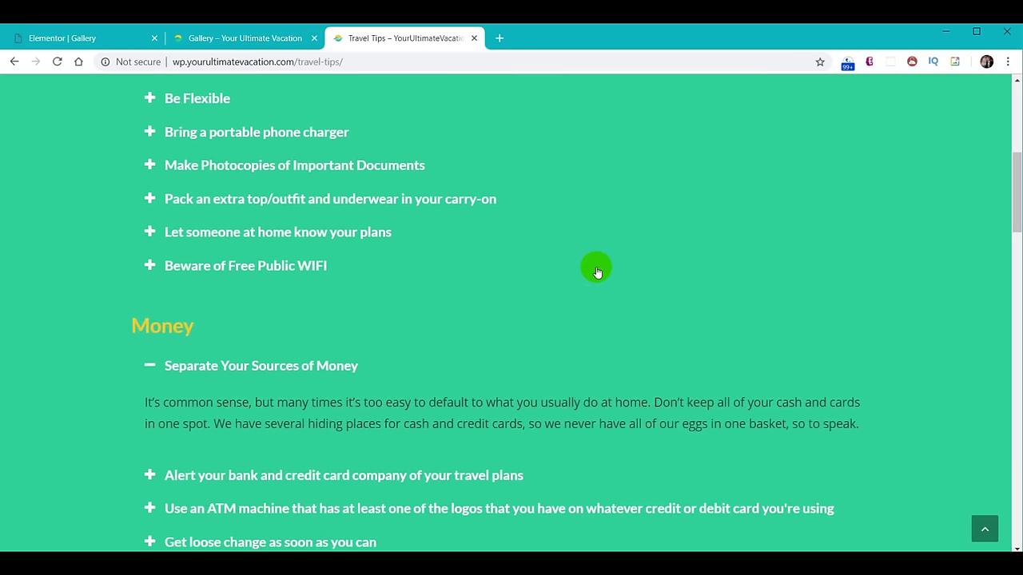
{"action": "scroll", "coordinate": [598, 273], "scroll_direction": "down", "scroll_amount": 3}
{"action": "scroll", "coordinate": [686, 196], "scroll_direction": "down", "scroll_amount": 20}
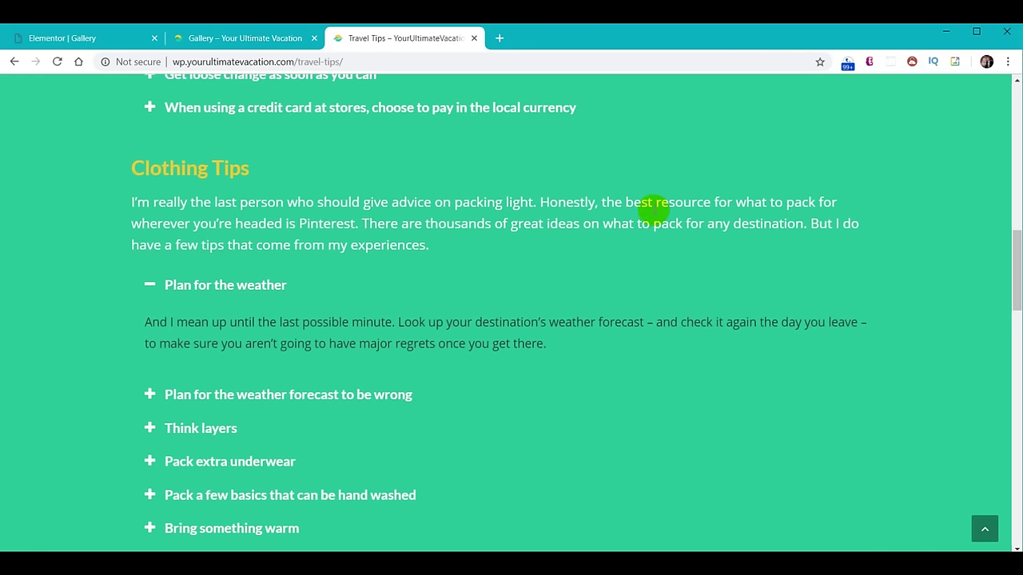
{"action": "scroll", "coordinate": [638, 195], "scroll_direction": "down", "scroll_amount": 3}
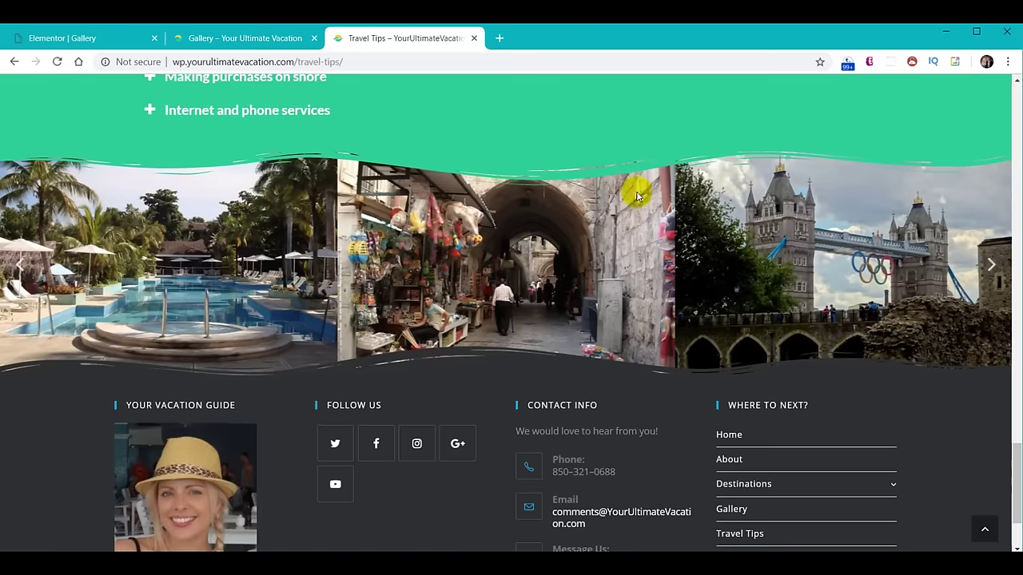
{"action": "scroll", "coordinate": [637, 274], "scroll_direction": "up", "scroll_amount": 1}
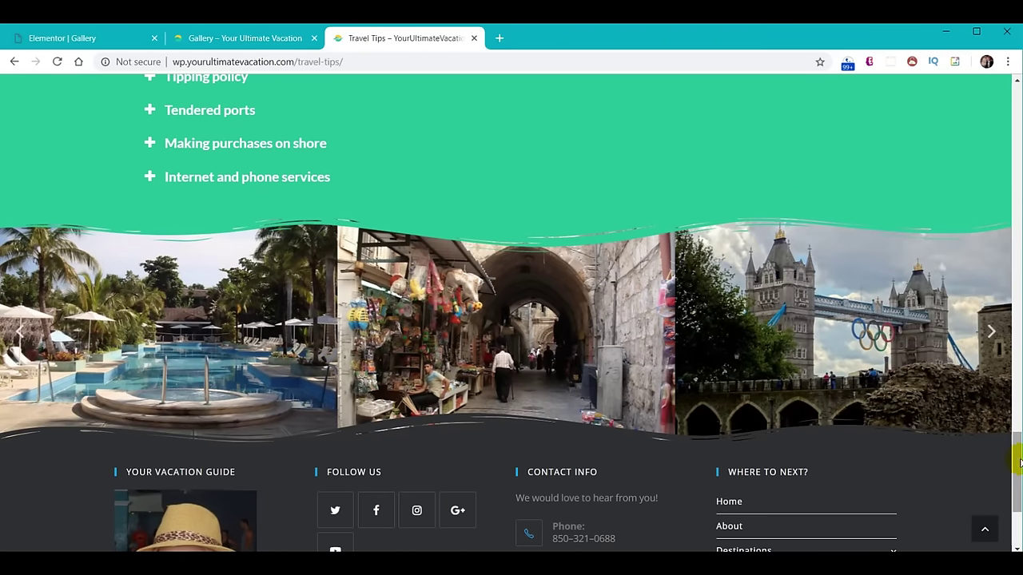
{"action": "scroll", "coordinate": [1015, 467], "scroll_direction": "up", "scroll_amount": 20}
{"action": "scroll", "coordinate": [1013, 472], "scroll_direction": "up", "scroll_amount": 10}
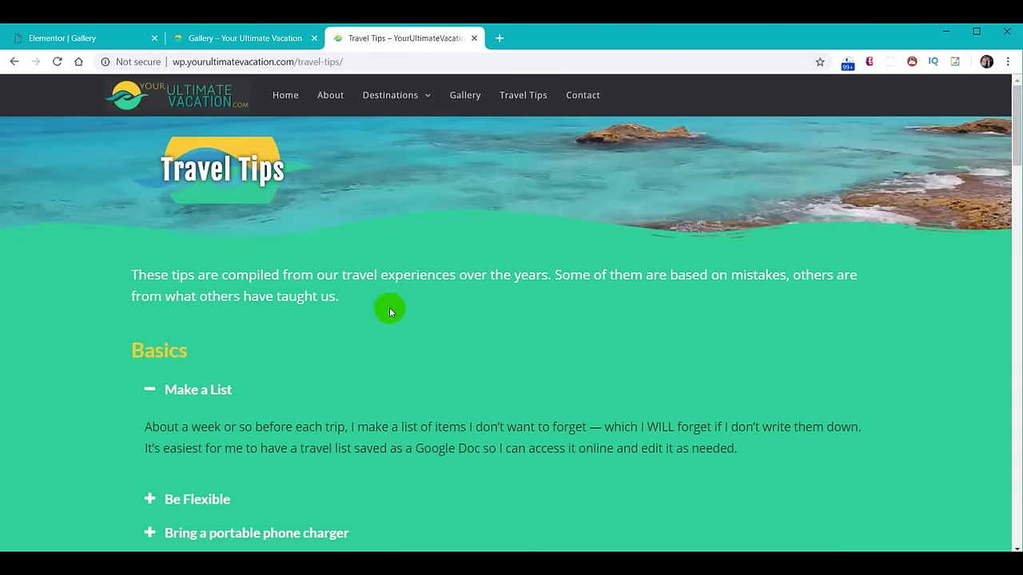
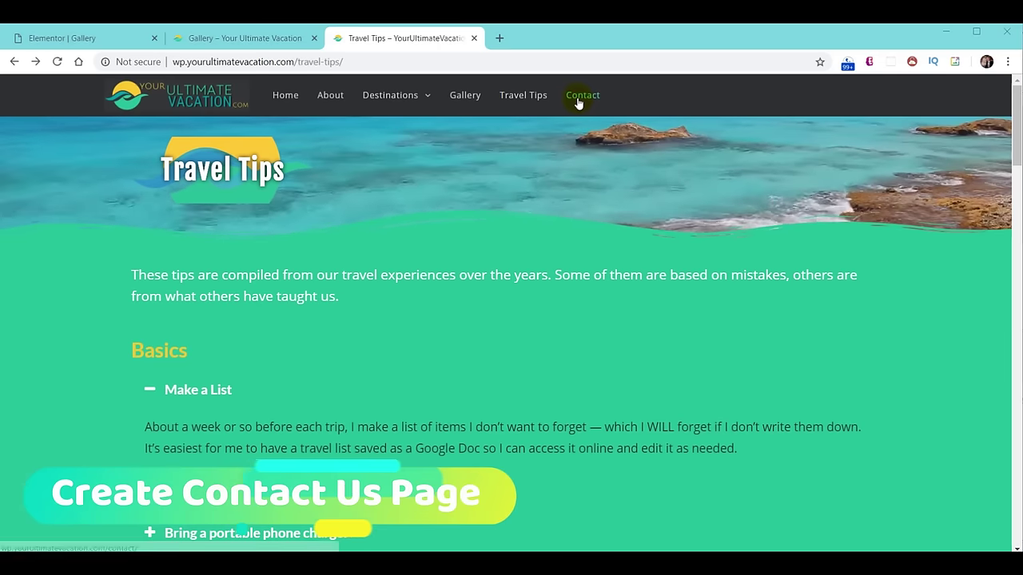
View the live Contact Us page's phone/email, address, message form and location map.
{"action": "left_click", "coordinate": [580, 97]}
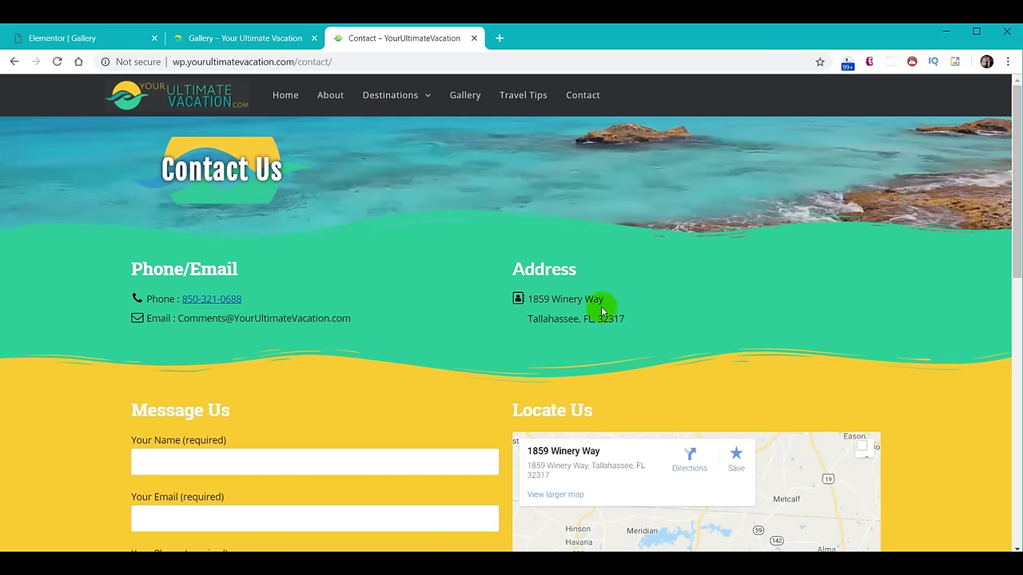
{"action": "scroll", "coordinate": [445, 365], "scroll_direction": "down", "scroll_amount": 1}
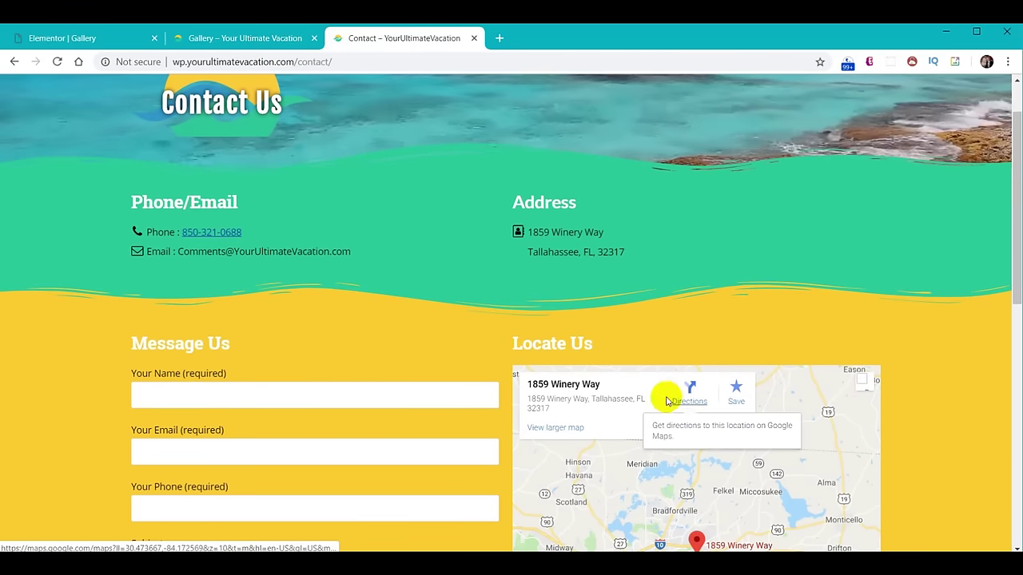
{"action": "scroll", "coordinate": [253, 352], "scroll_direction": "down", "scroll_amount": 2}
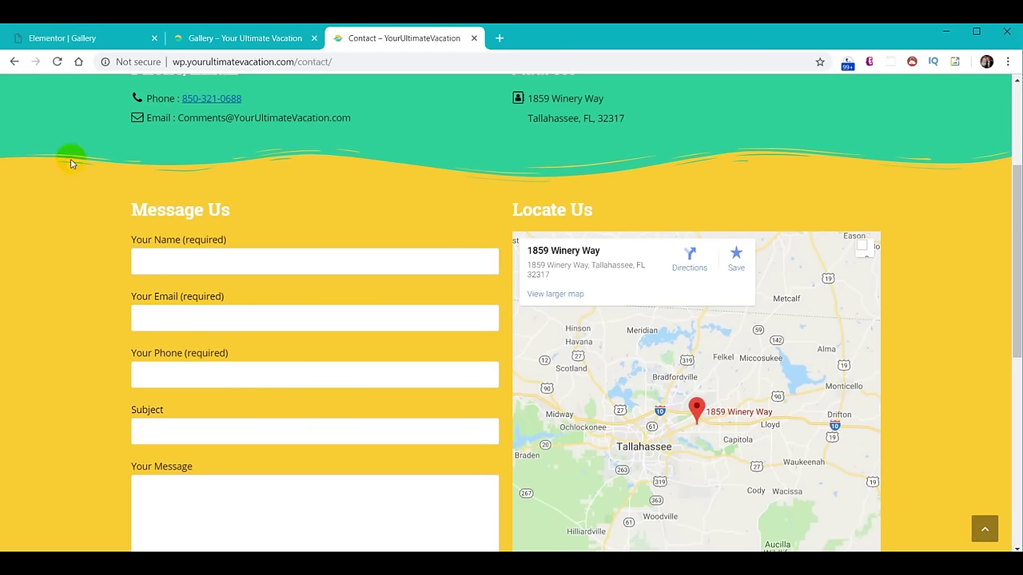
Leave the Gallery editor and open the Contact page in Elementor from the dashboard's Pages list.
{"action": "left_click", "coordinate": [73, 40]}
{"action": "left_click", "coordinate": [16, 89]}
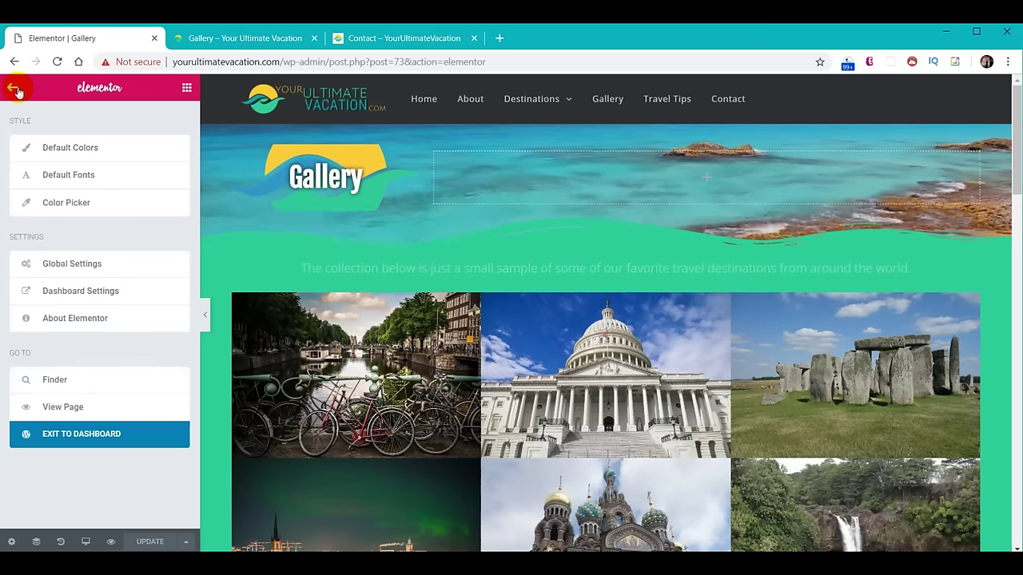
{"action": "left_click", "coordinate": [80, 431]}
{"action": "left_click", "coordinate": [35, 198]}
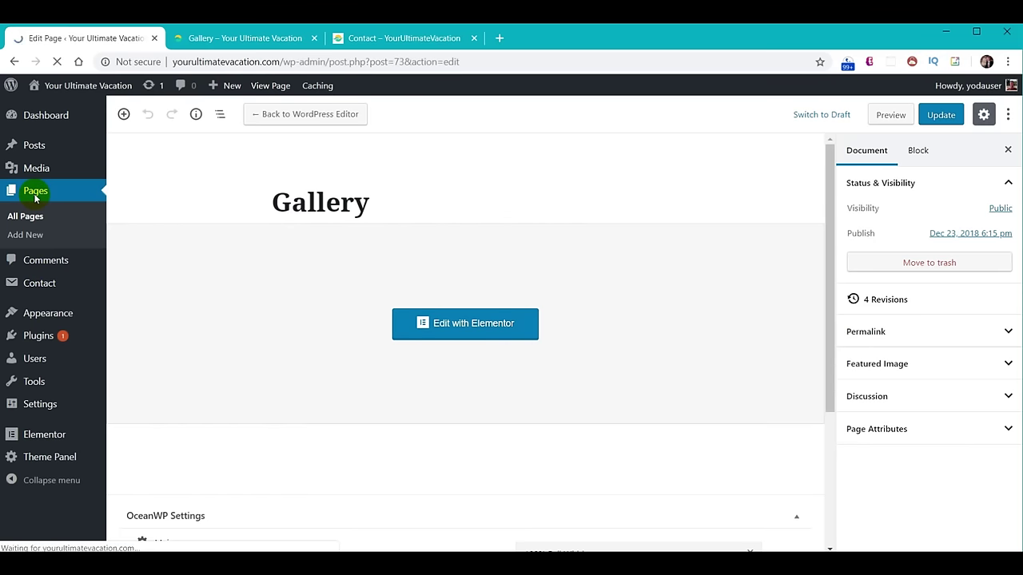
{"action": "left_click", "coordinate": [164, 389]}
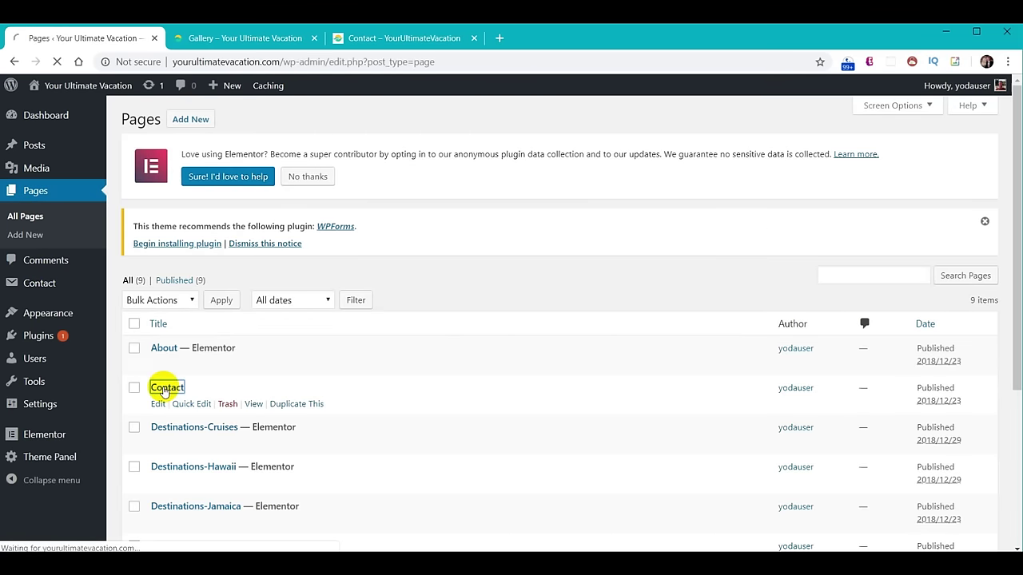
{"action": "left_click", "coordinate": [323, 119]}
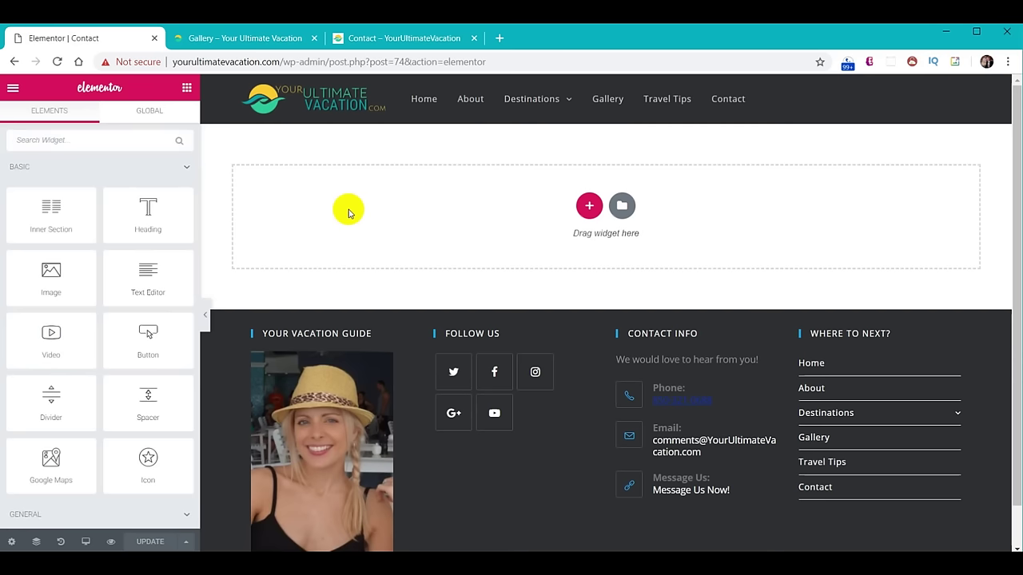
Insert the saved 'YUV - About Us Header' template without its document settings and select its heading.
{"action": "key", "text": "ctrl+shift+h"}
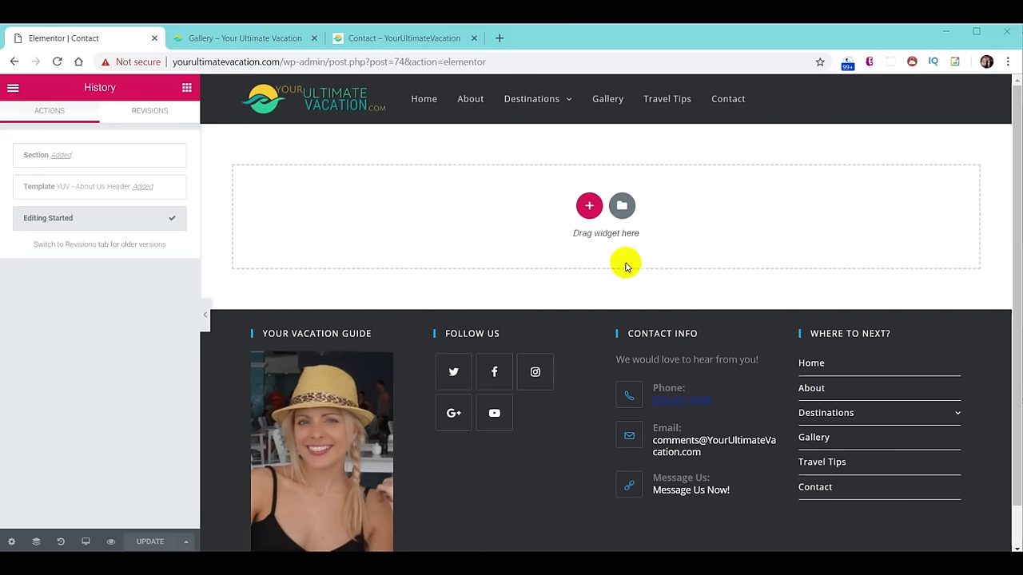
{"action": "left_click", "coordinate": [621, 208]}
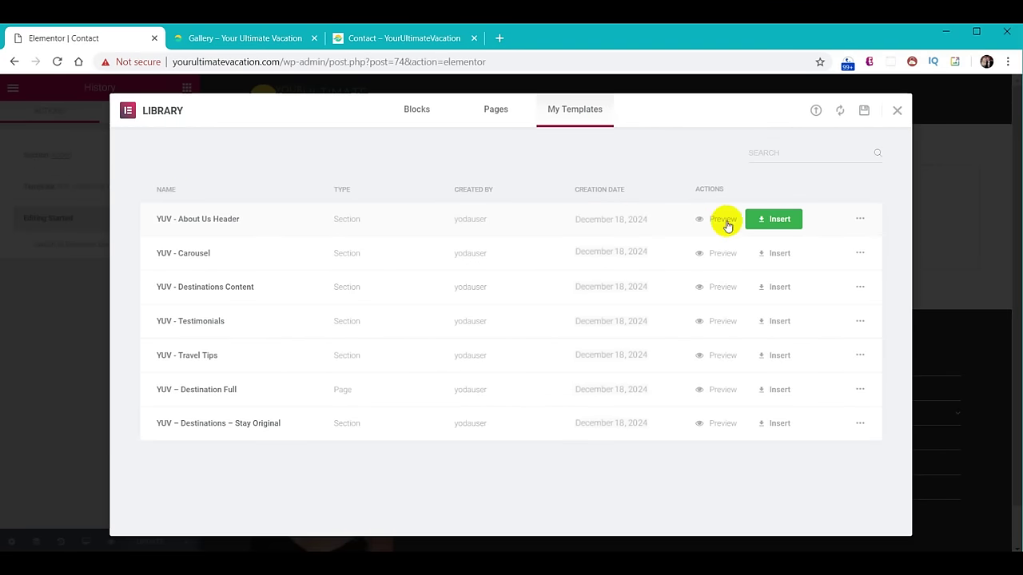
{"action": "left_click", "coordinate": [774, 219]}
{"action": "left_click", "coordinate": [452, 358]}
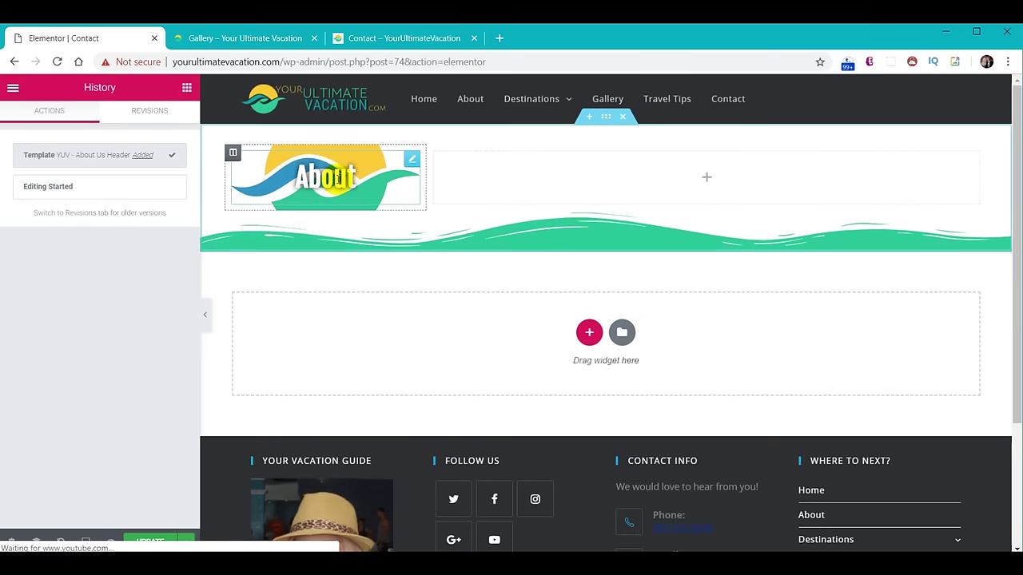
{"action": "left_click", "coordinate": [340, 177]}
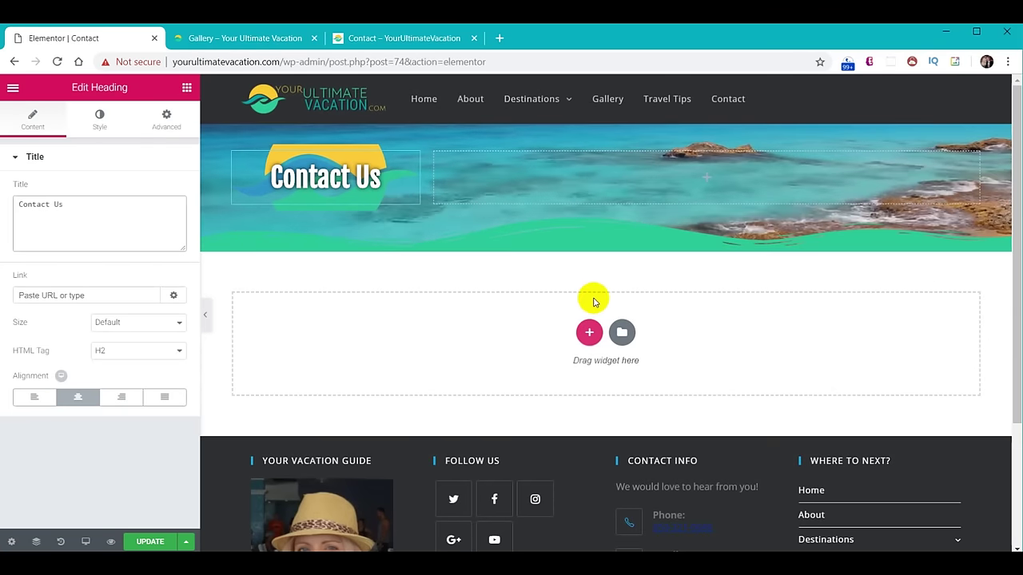
Add two two-column sections below the header and give the upper one a green background.
{"action": "left_click", "coordinate": [588, 332]}
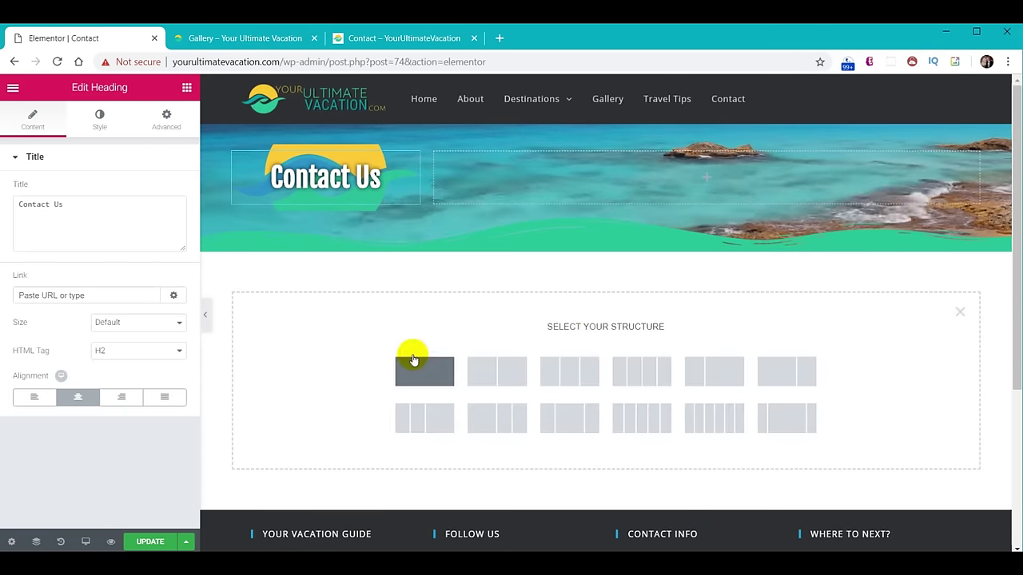
{"action": "left_click", "coordinate": [487, 366]}
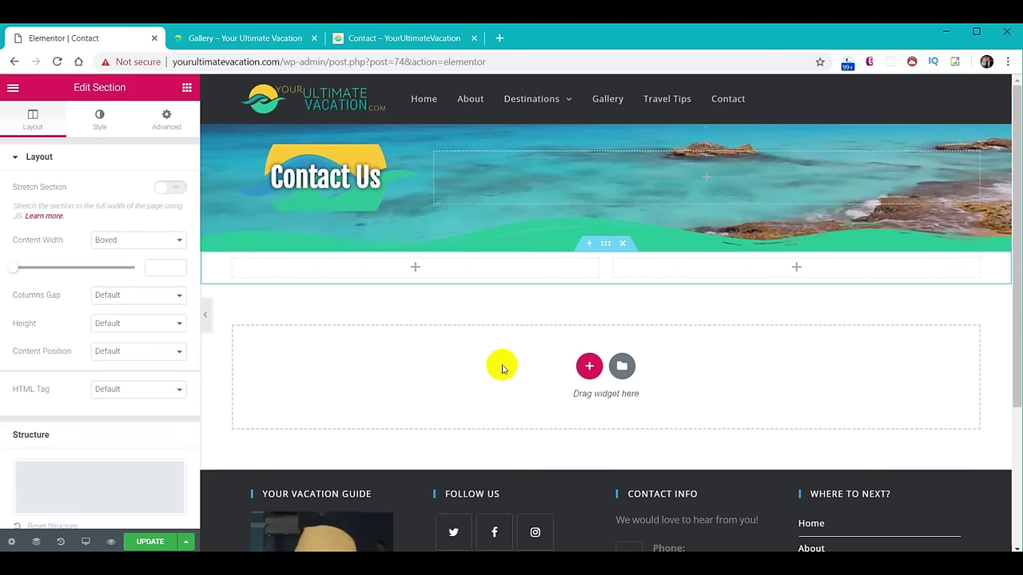
{"action": "left_click", "coordinate": [588, 366]}
{"action": "left_click", "coordinate": [514, 405]}
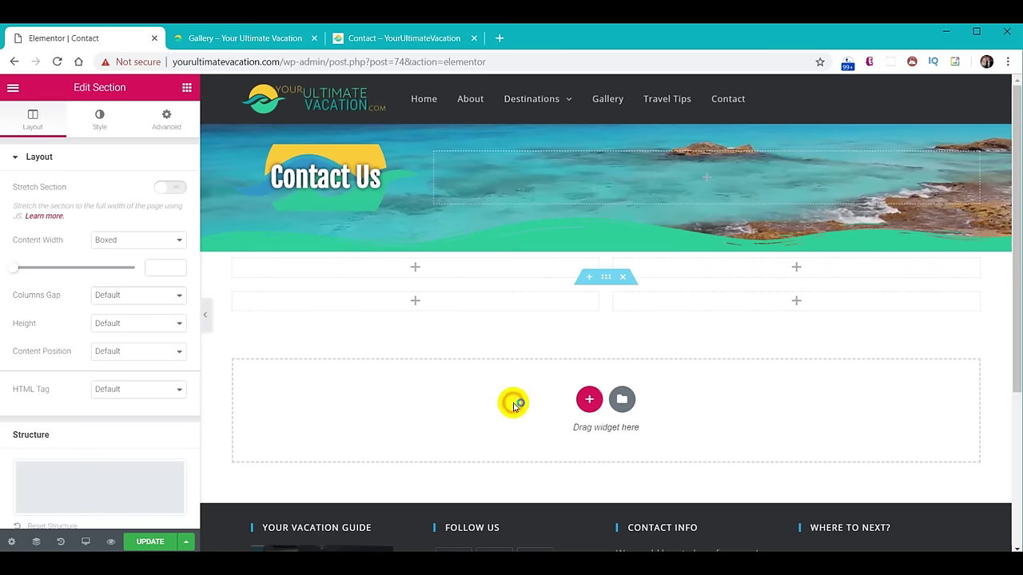
{"action": "left_click", "coordinate": [606, 244]}
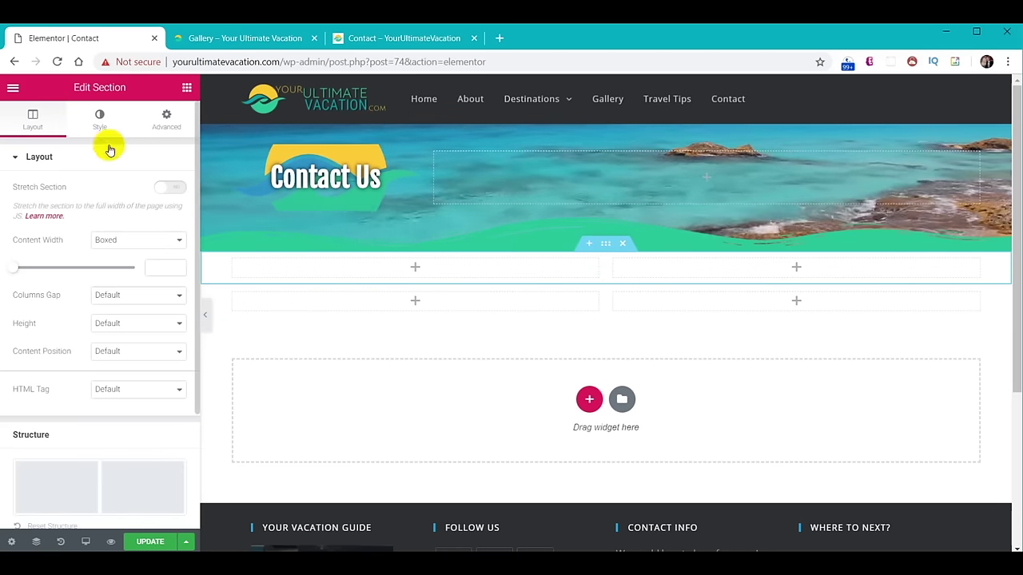
{"action": "left_click", "coordinate": [99, 120]}
{"action": "left_click", "coordinate": [168, 247]}
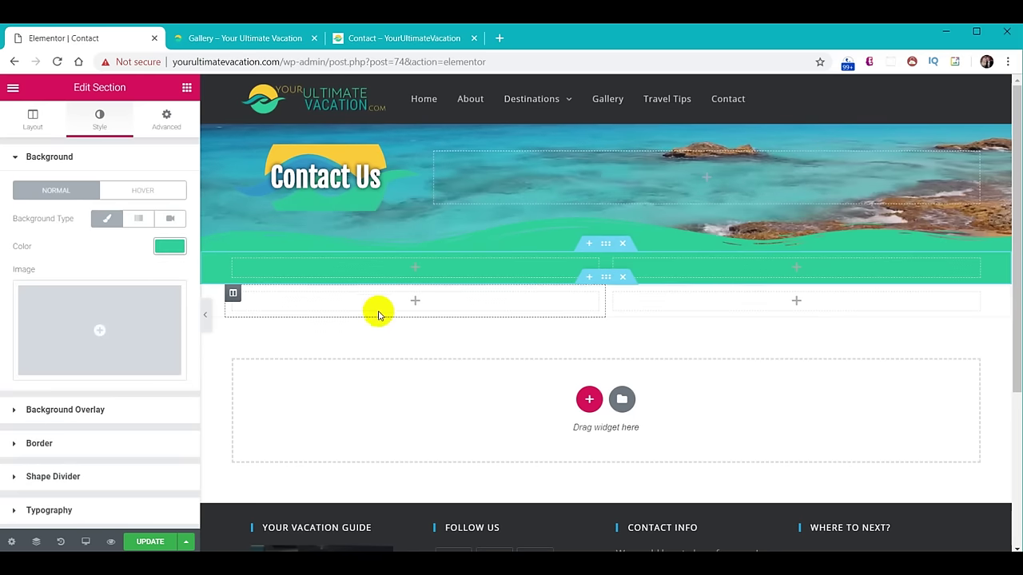
Give the lower section a classic yellow #f9cc29 background.
{"action": "left_click", "coordinate": [606, 279]}
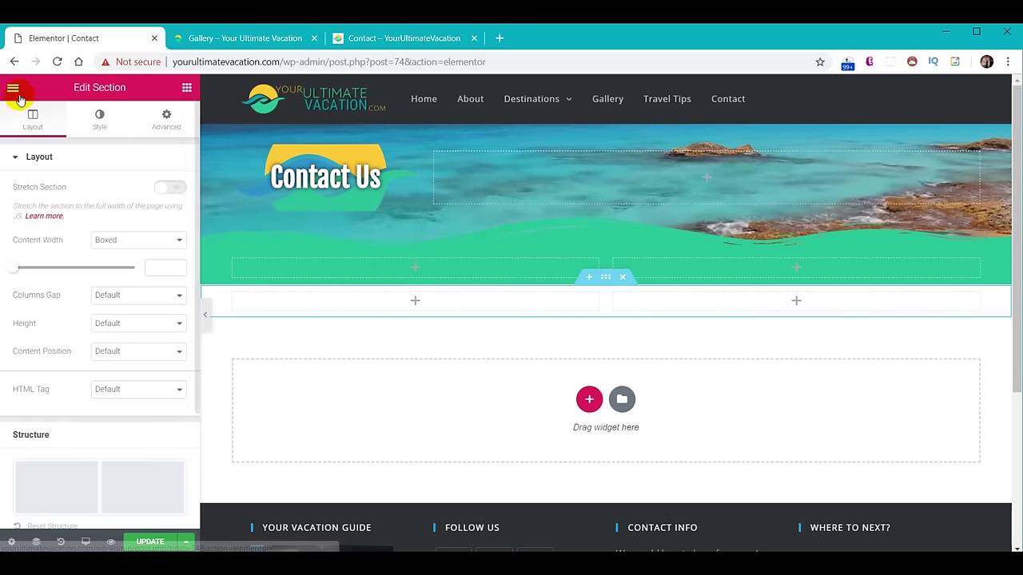
{"action": "left_click", "coordinate": [98, 121]}
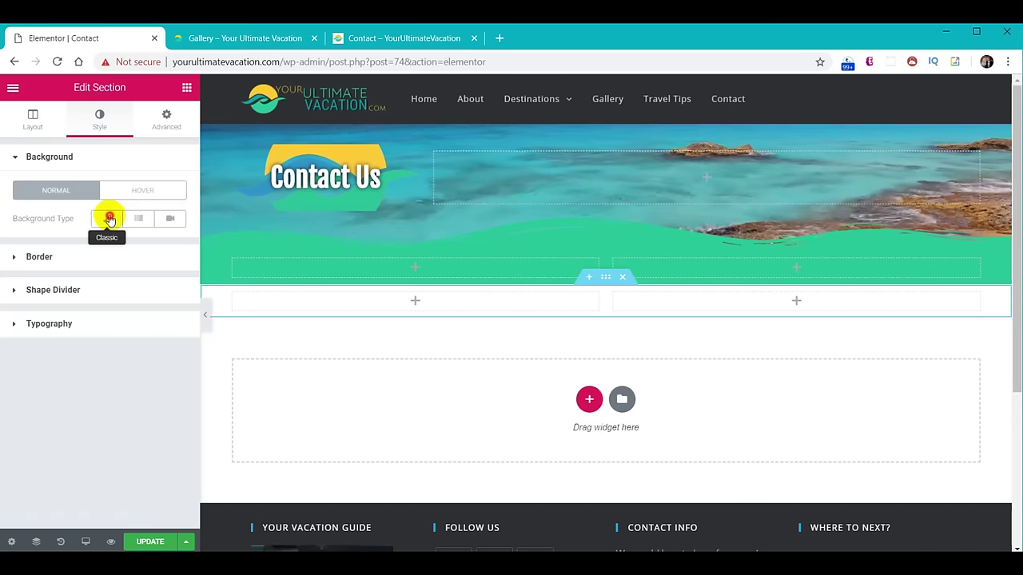
{"action": "left_click", "coordinate": [107, 218]}
{"action": "left_click", "coordinate": [159, 247]}
{"action": "left_click", "coordinate": [56, 246]}
{"action": "type", "text": "#f9cc29"}
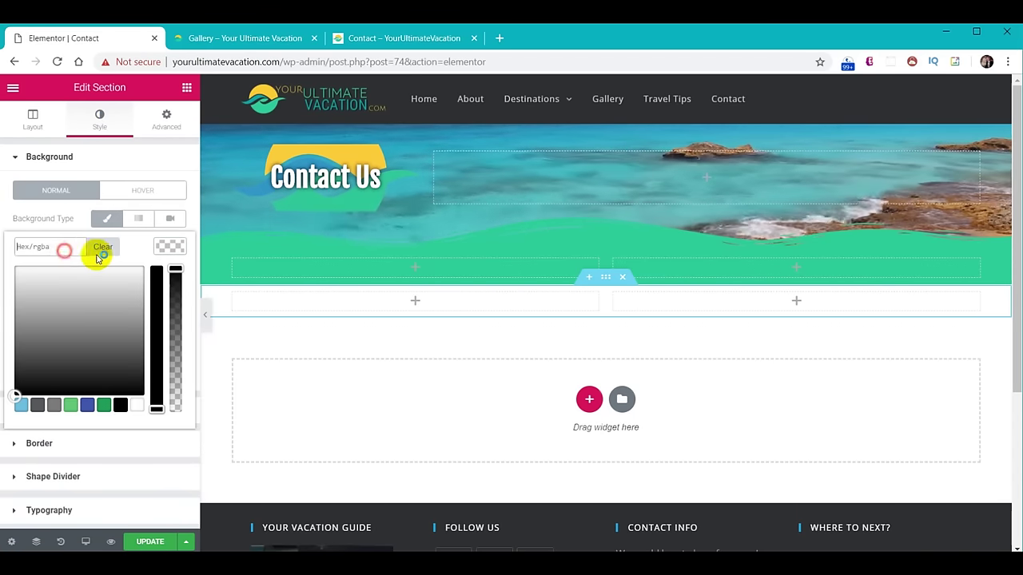
{"action": "left_click", "coordinate": [169, 248]}
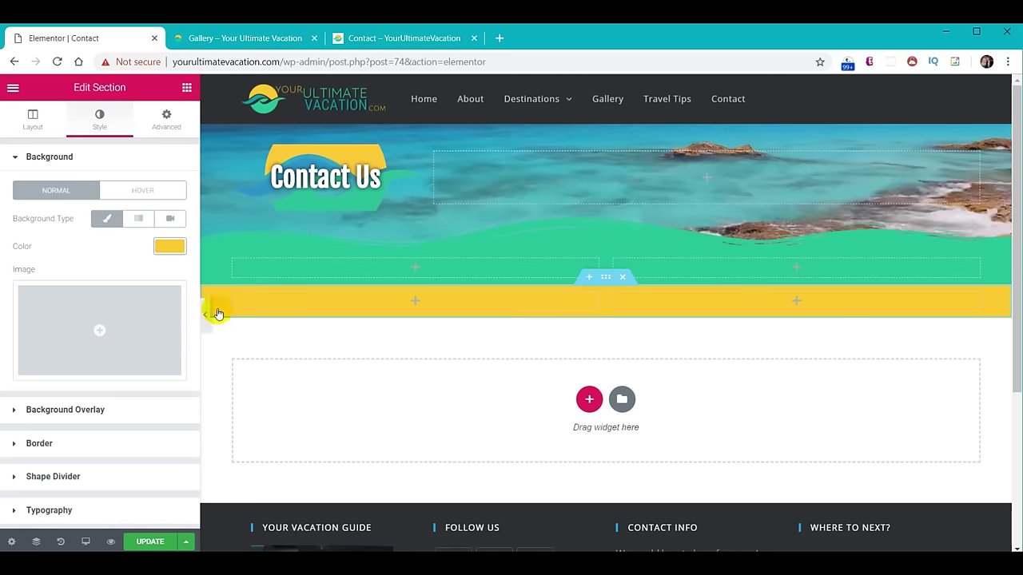
Unlink the green section's padding to set 20 px top and 60 px bottom.
{"action": "left_click", "coordinate": [603, 243]}
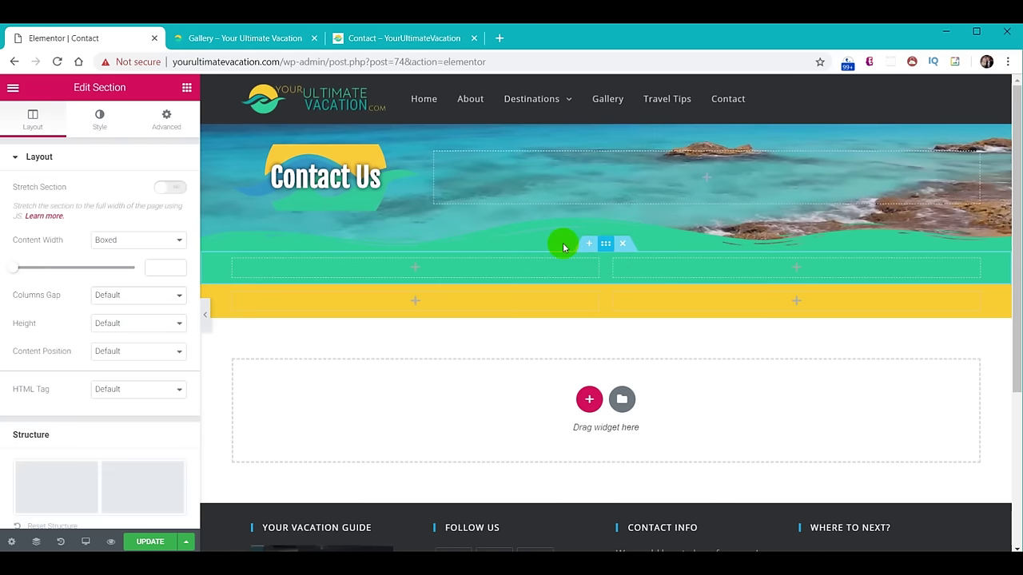
{"action": "left_click", "coordinate": [166, 117]}
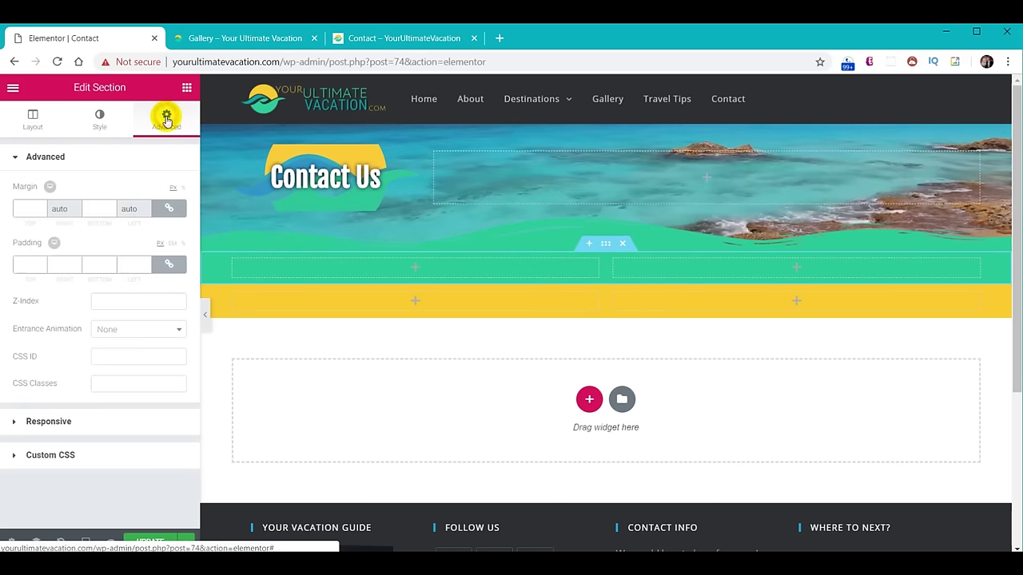
{"action": "left_click", "coordinate": [169, 265]}
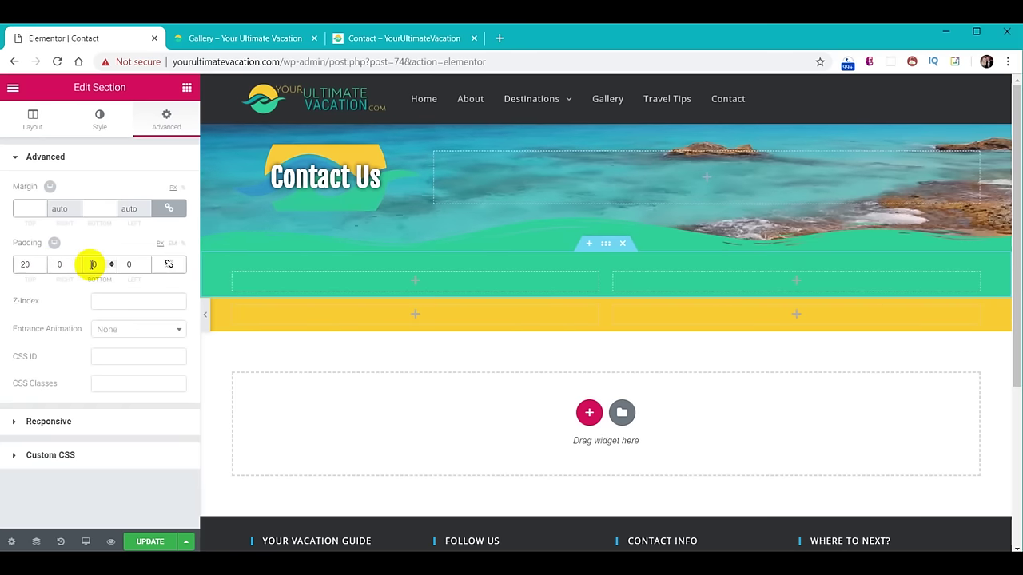
{"action": "left_click", "coordinate": [93, 119]}
Give the green section a #f9cc29 Waves Brush bottom divider with height 60.
{"action": "left_click", "coordinate": [72, 477]}
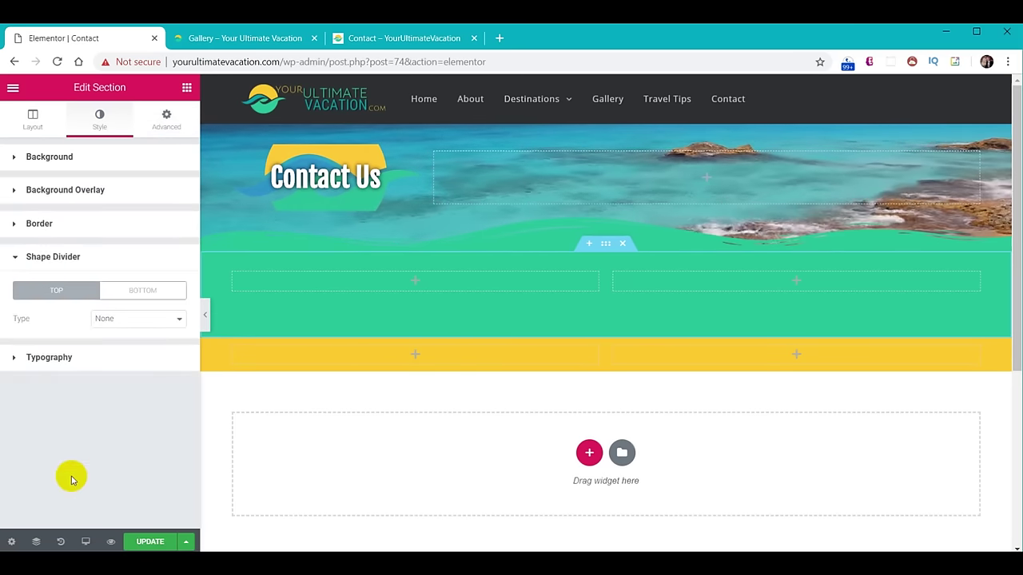
{"action": "left_click", "coordinate": [136, 327]}
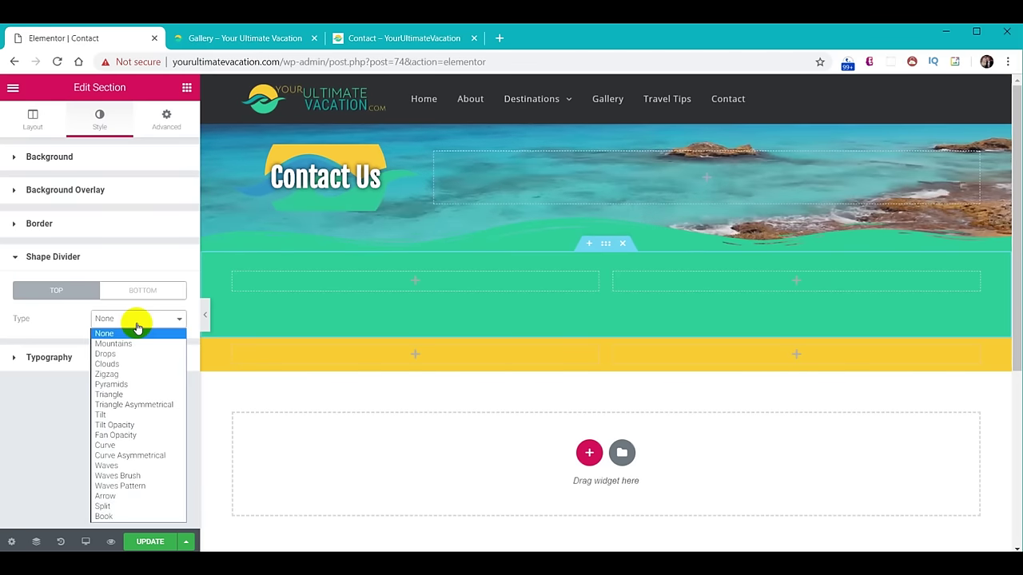
{"action": "left_click", "coordinate": [136, 292]}
{"action": "left_click", "coordinate": [136, 319]}
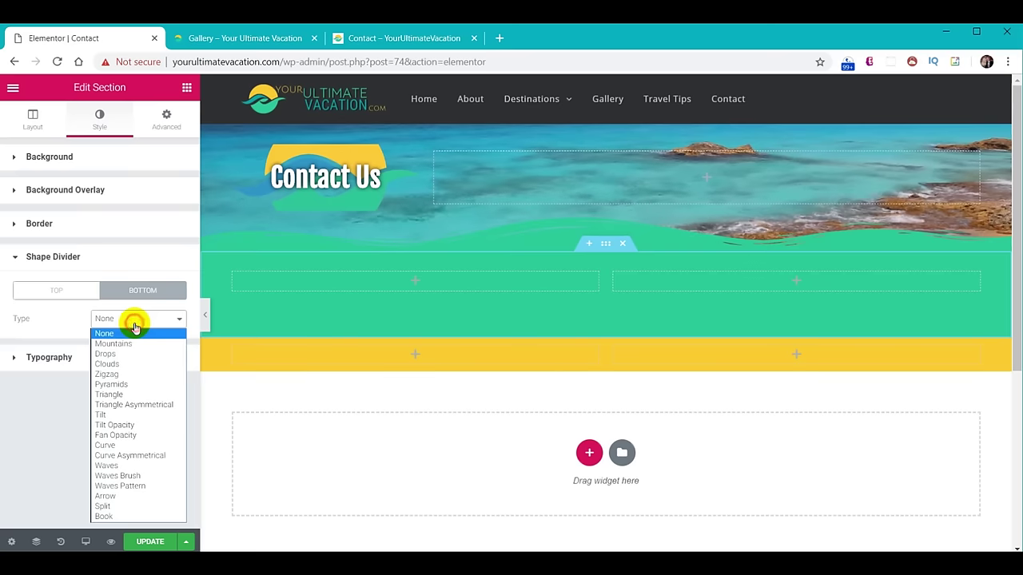
{"action": "left_click", "coordinate": [137, 476]}
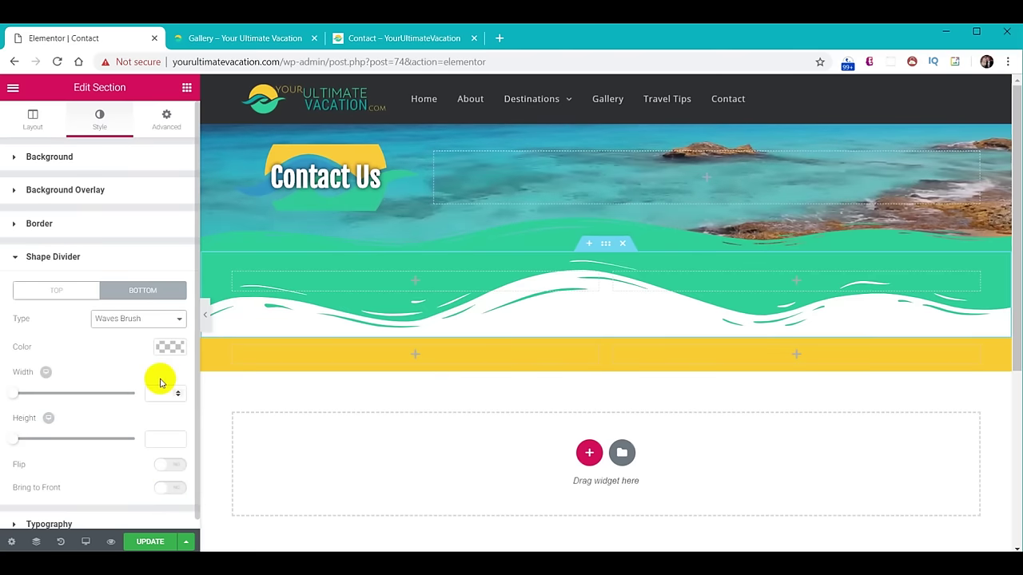
{"action": "left_click", "coordinate": [166, 348]}
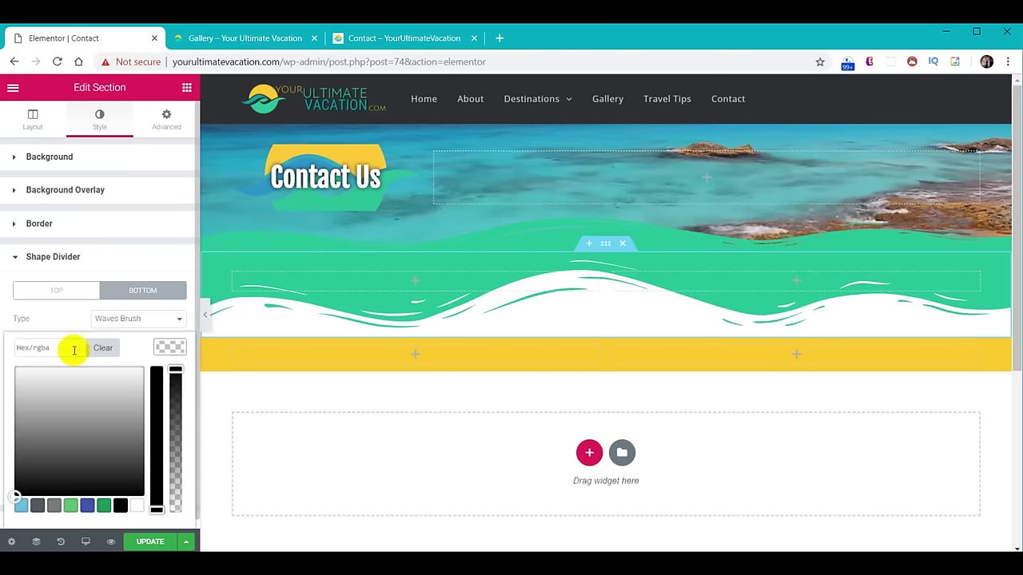
{"action": "type", "text": "#f9cc29"}
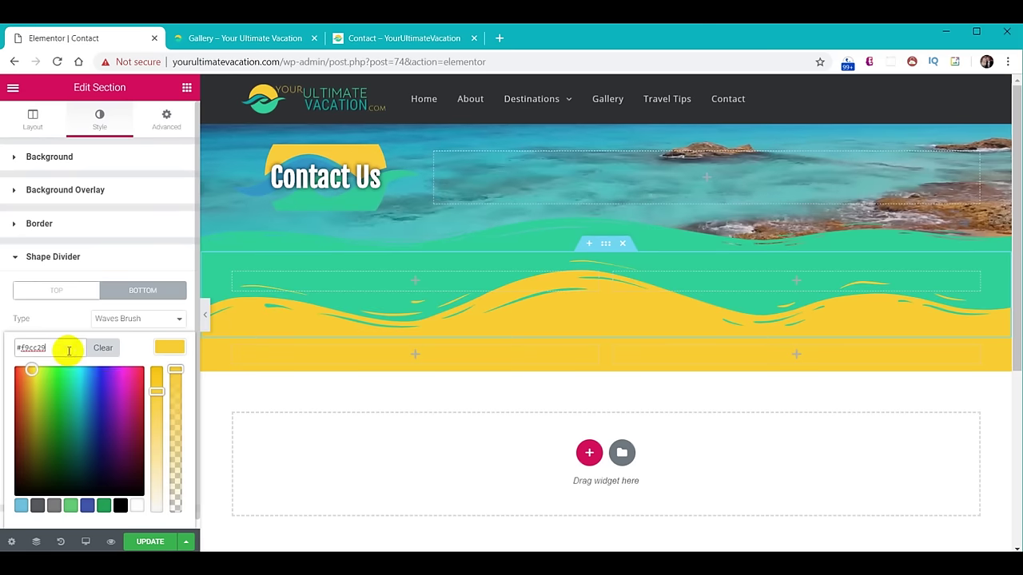
{"action": "left_click", "coordinate": [167, 352]}
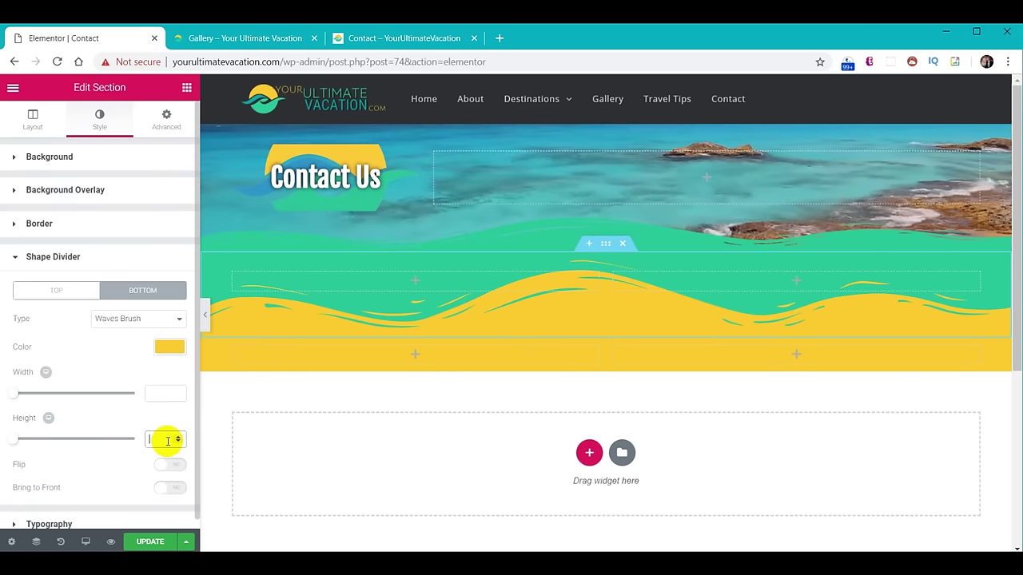
{"action": "type", "text": "60"}
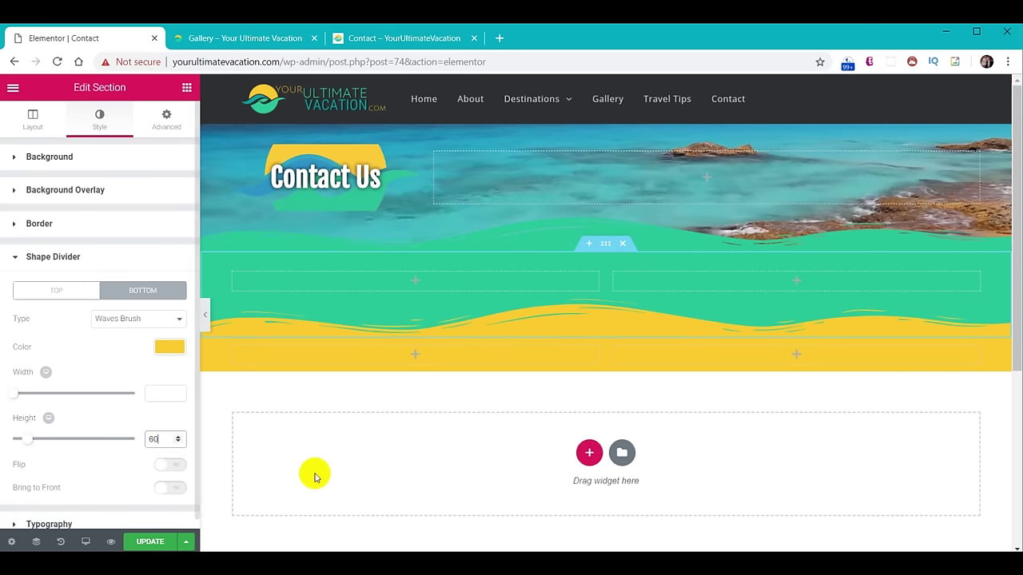
Set the yellow section's padding to 20 top and 50 bottom.
{"action": "left_click", "coordinate": [605, 330]}
{"action": "left_click", "coordinate": [172, 124]}
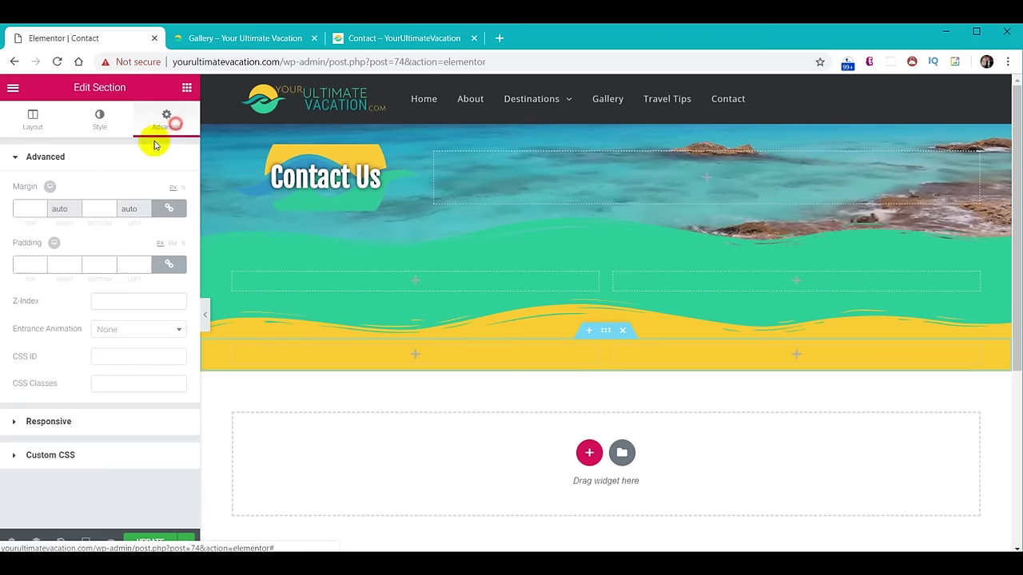
{"action": "left_click", "coordinate": [172, 263]}
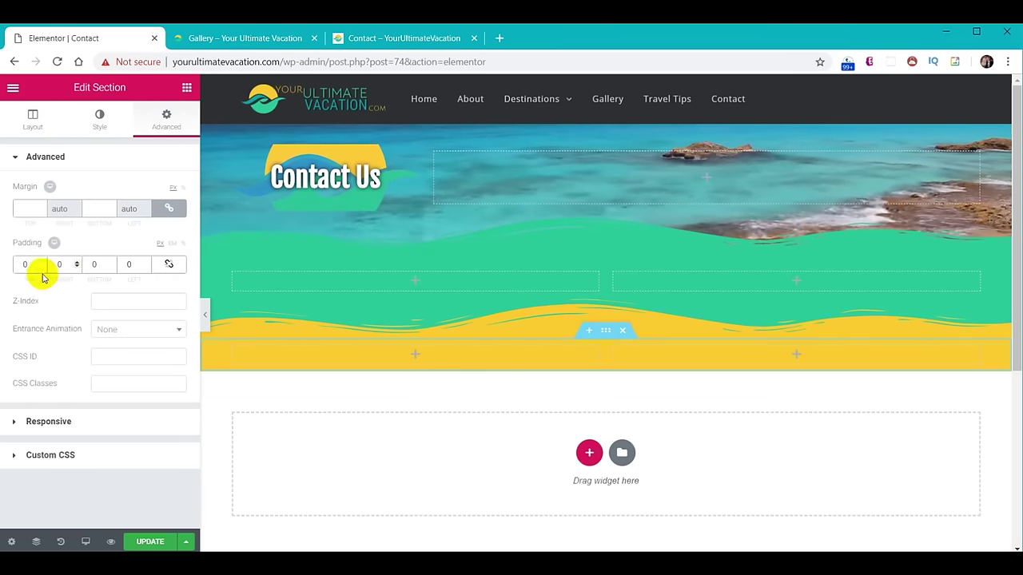
{"action": "left_click", "coordinate": [23, 265]}
{"action": "type", "text": "2"}
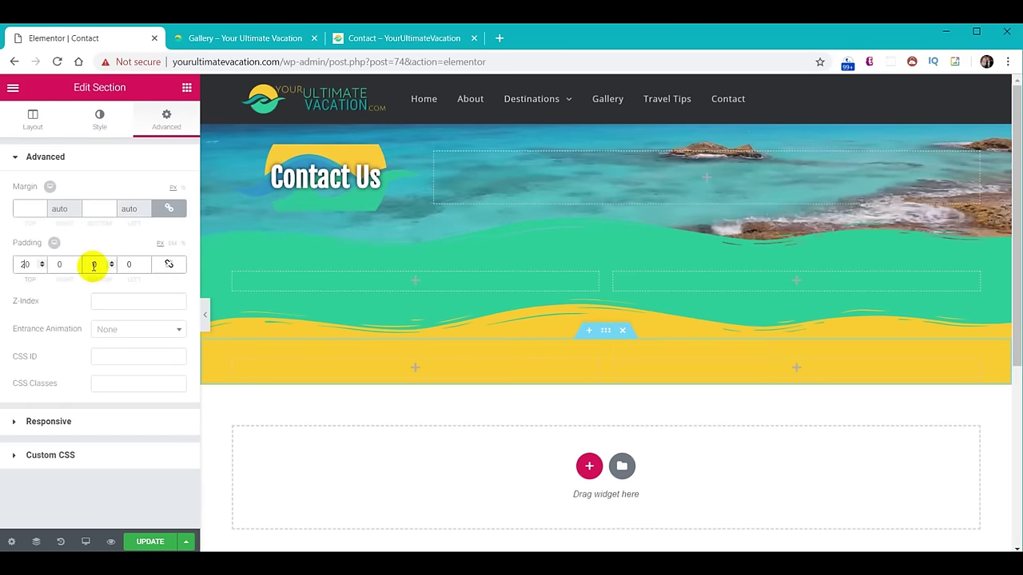
{"action": "left_click", "coordinate": [89, 264]}
{"action": "type", "text": "5"}
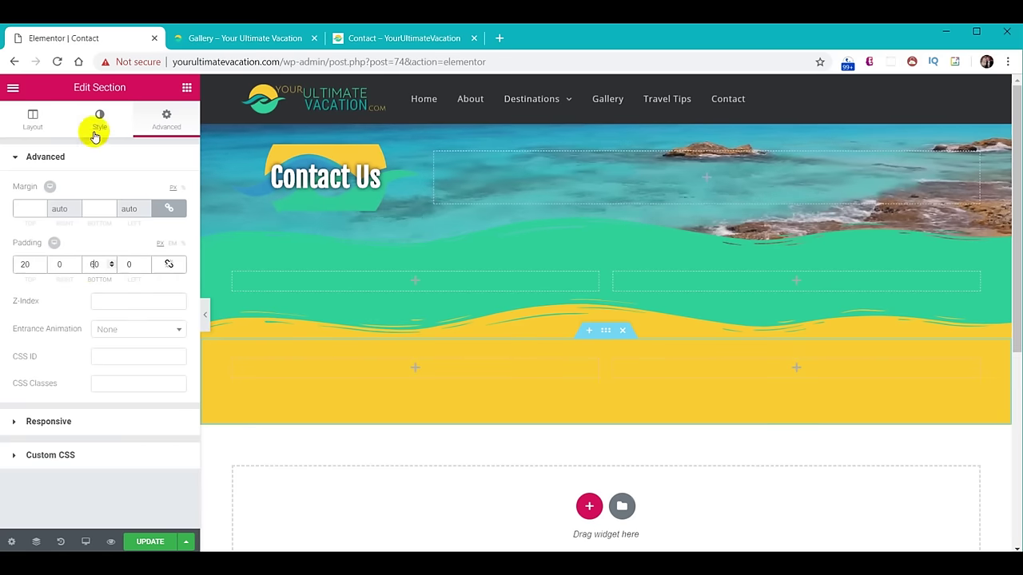
Add a dark #2f3033 Waves Brush bottom divider, height 60, to the yellow section.
{"action": "left_click", "coordinate": [95, 120]}
{"action": "left_click", "coordinate": [80, 474]}
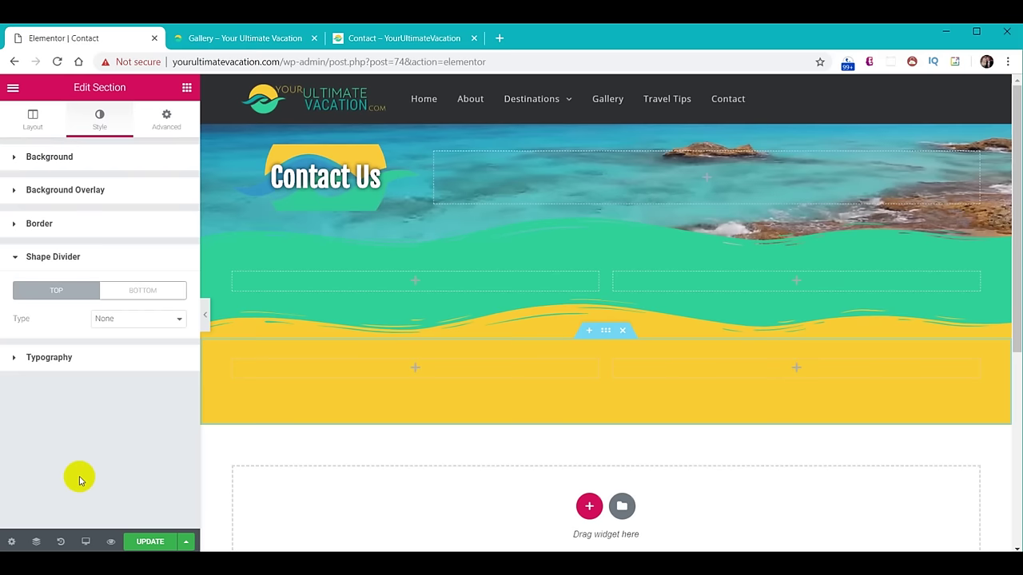
{"action": "left_click", "coordinate": [152, 290]}
{"action": "left_click", "coordinate": [157, 318]}
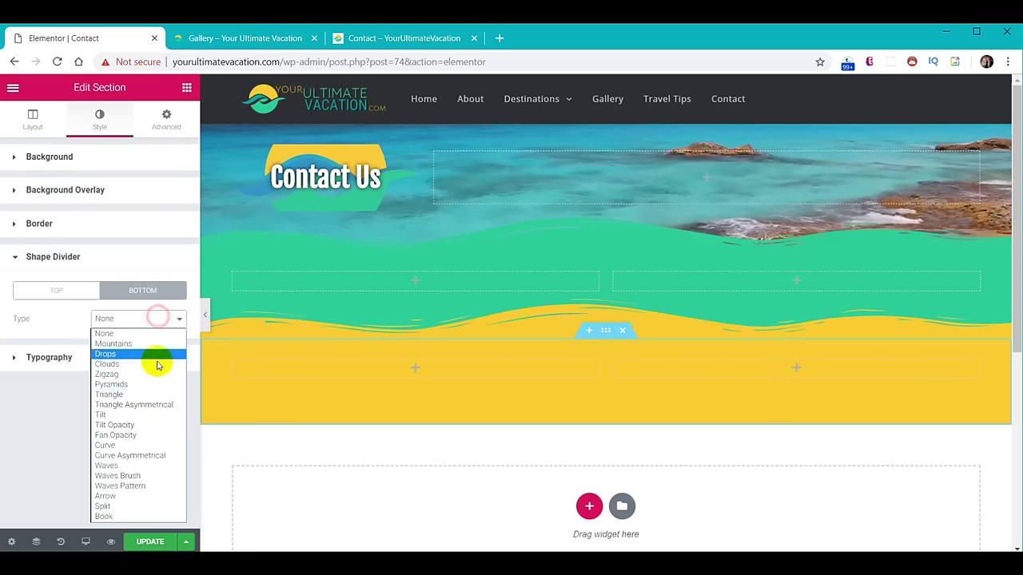
{"action": "left_click", "coordinate": [137, 476]}
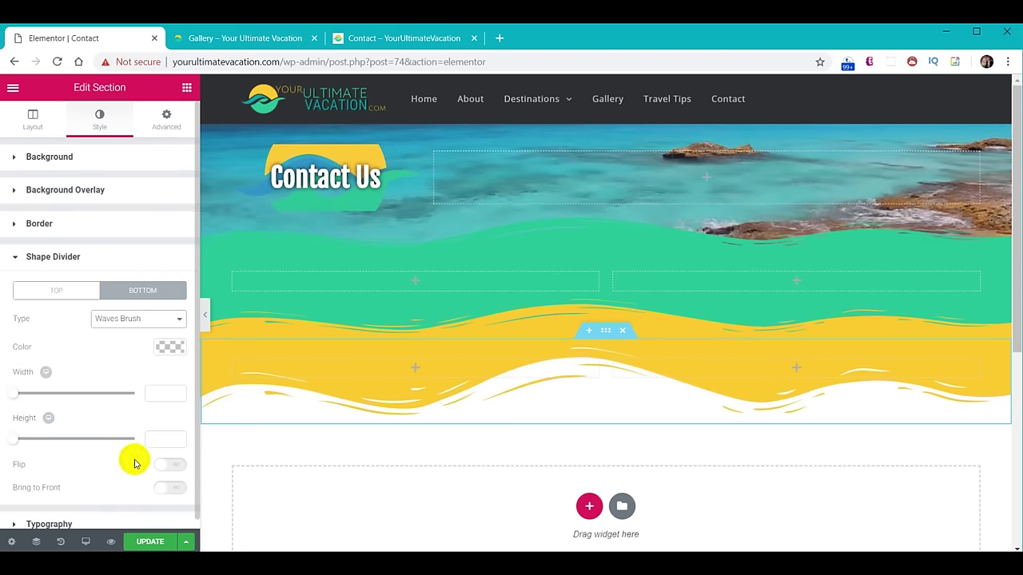
{"action": "left_click", "coordinate": [165, 348]}
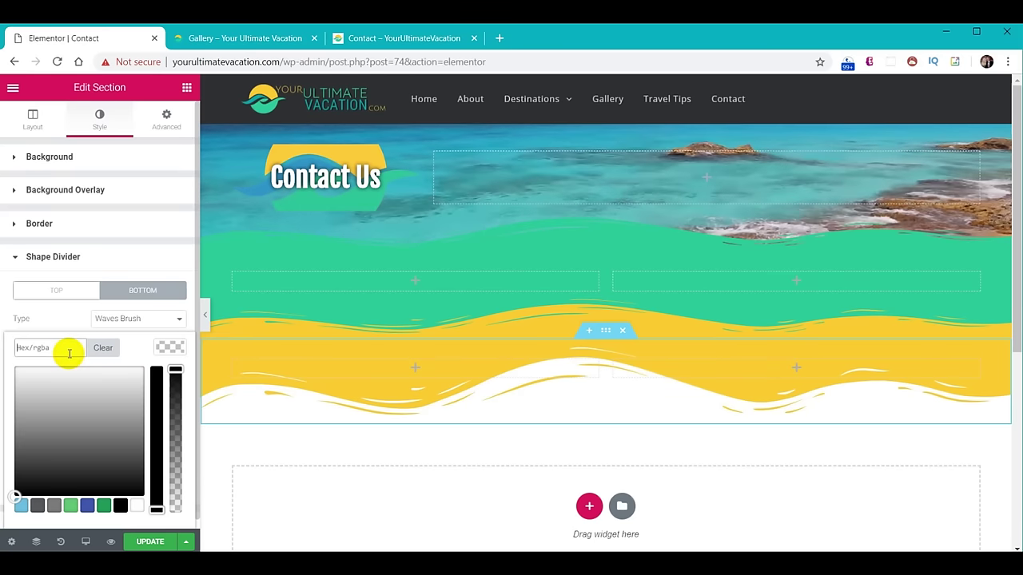
{"action": "type", "text": "#2f3033"}
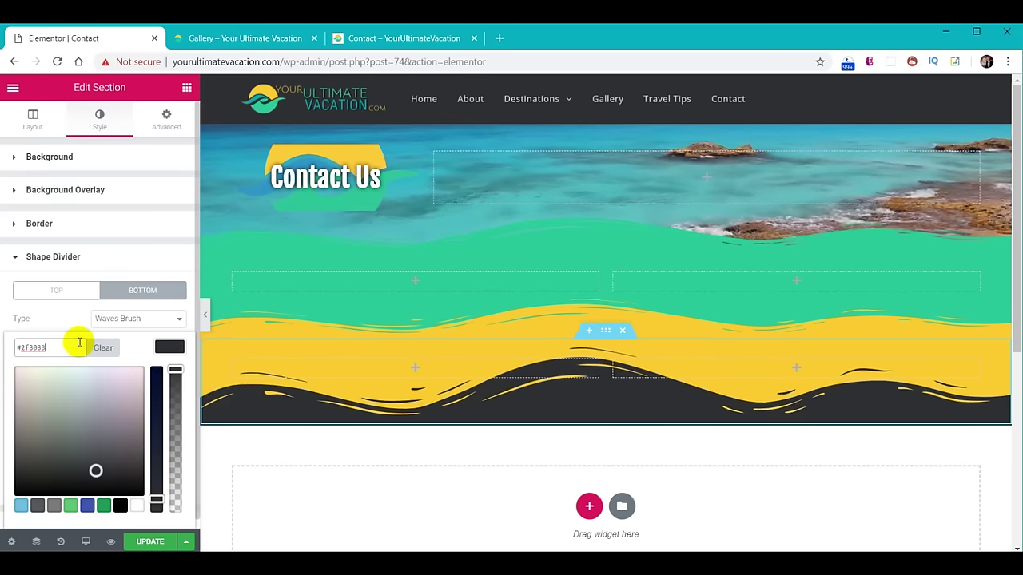
{"action": "left_click", "coordinate": [167, 345]}
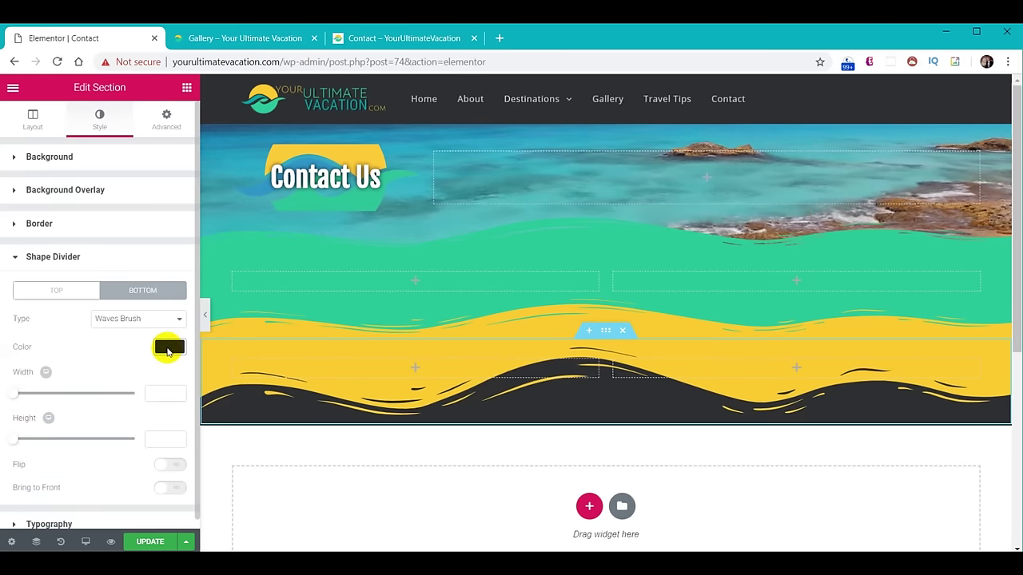
{"action": "left_click", "coordinate": [166, 440]}
{"action": "type", "text": "60"}
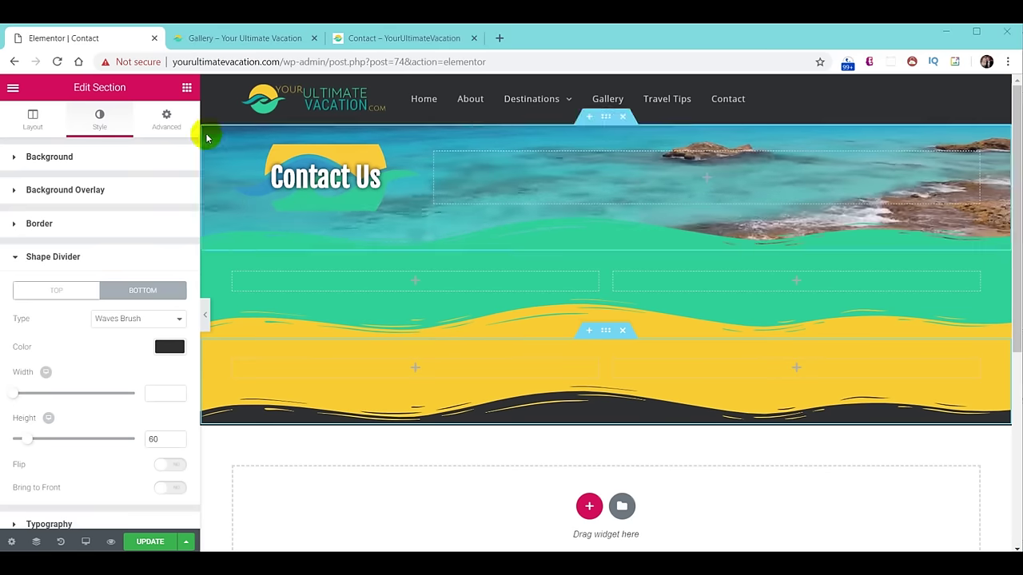
Place a heading in the green section's left column, styled white Roboto Slab at size 26.
{"action": "left_click", "coordinate": [186, 87]}
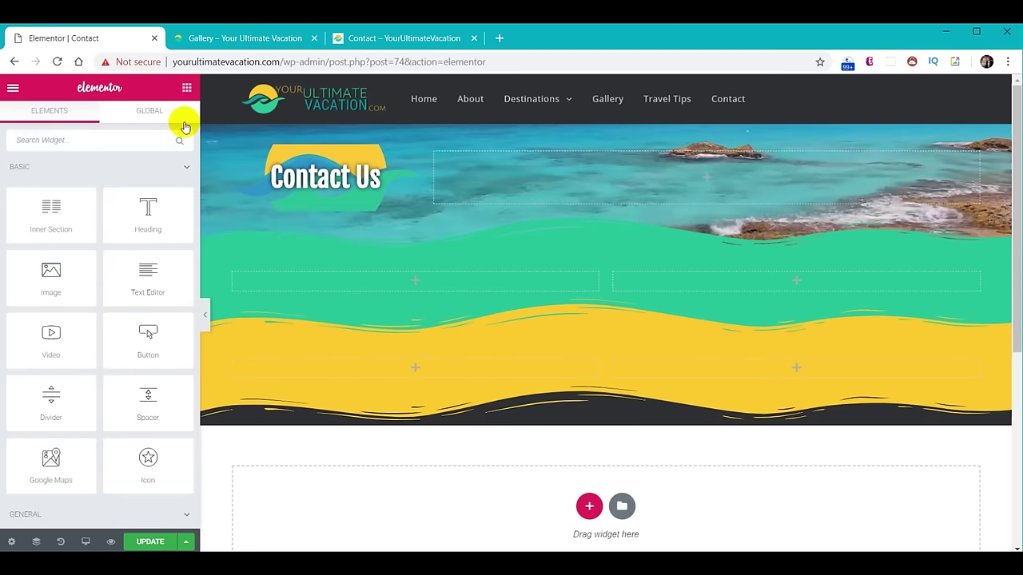
{"action": "left_click_drag", "start_coordinate": [159, 216], "coordinate": [426, 295]}
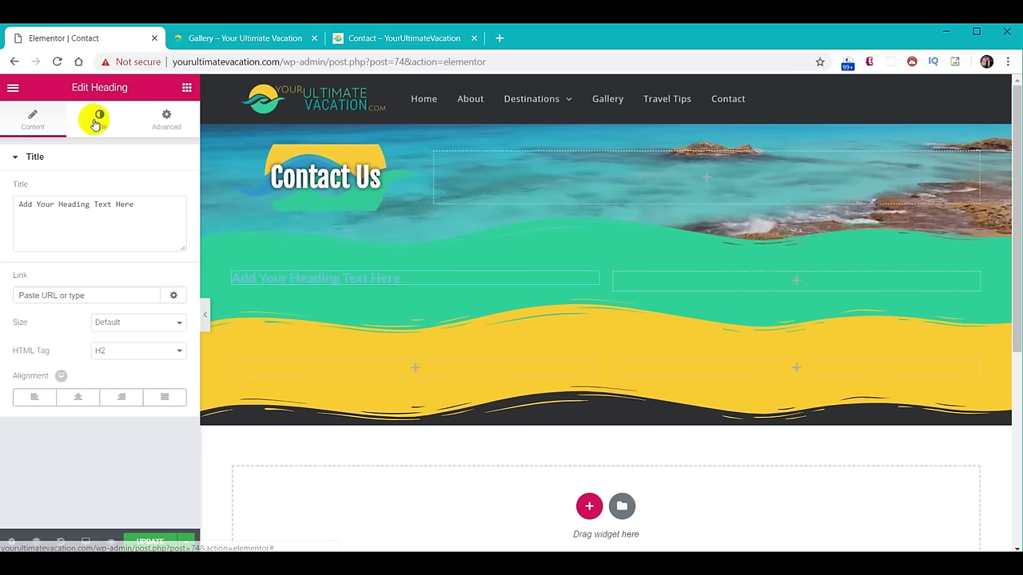
{"action": "left_click", "coordinate": [96, 121]}
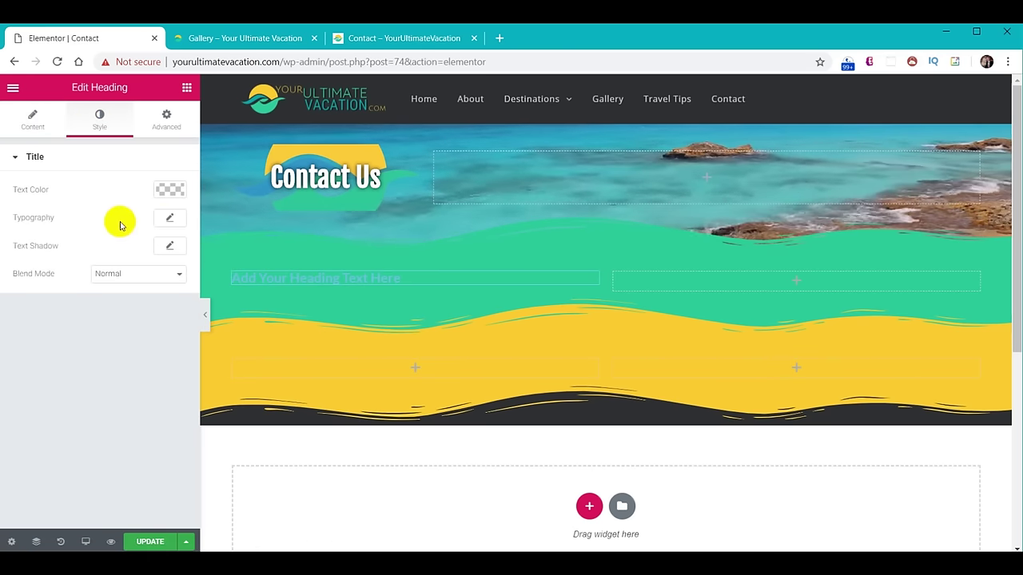
{"action": "left_click", "coordinate": [169, 190]}
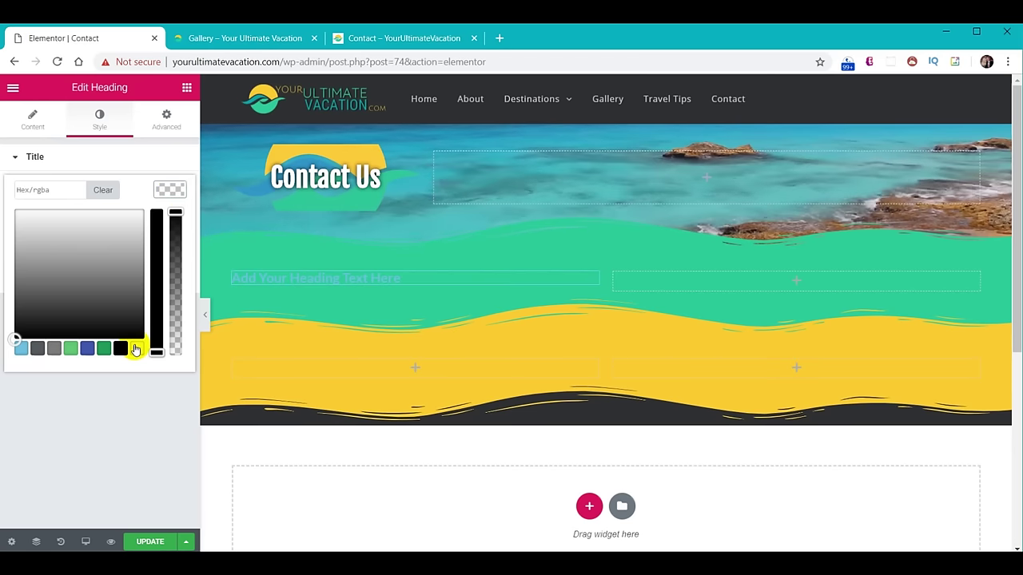
{"action": "left_click", "coordinate": [136, 350]}
{"action": "left_click", "coordinate": [170, 189]}
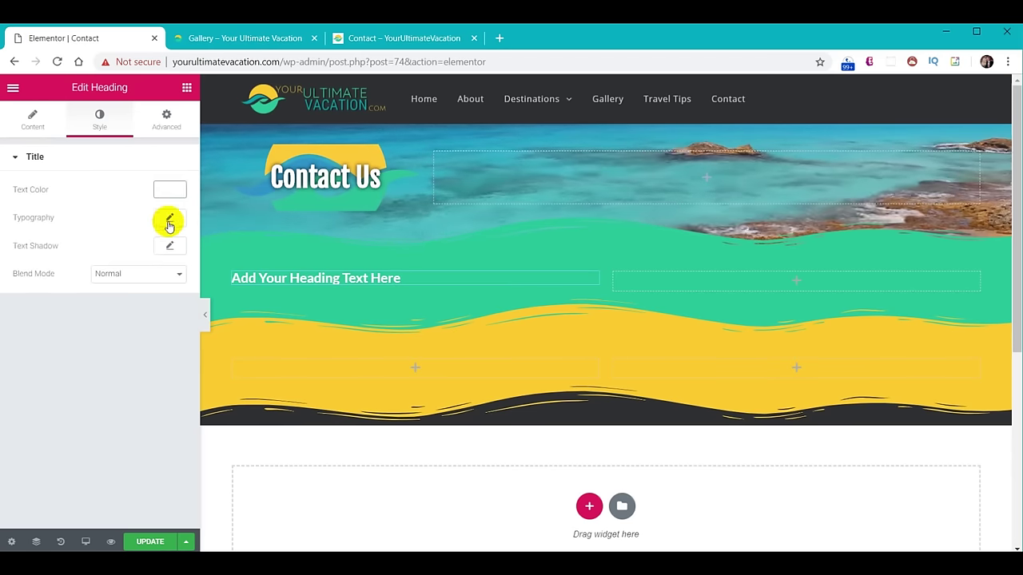
{"action": "left_click", "coordinate": [169, 222]}
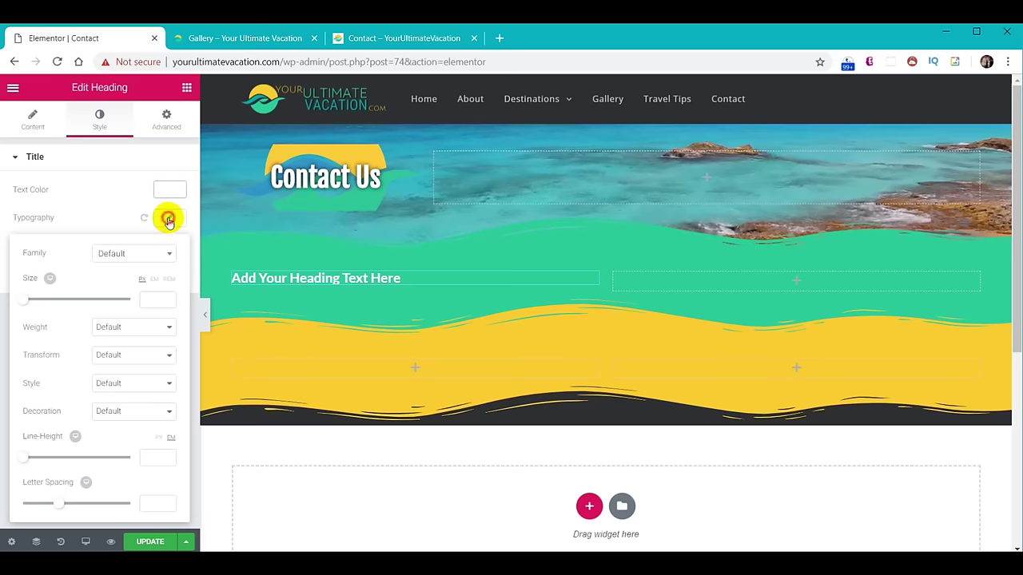
{"action": "left_click", "coordinate": [127, 253]}
{"action": "type", "text": "robo"}
{"action": "left_click", "coordinate": [144, 366]}
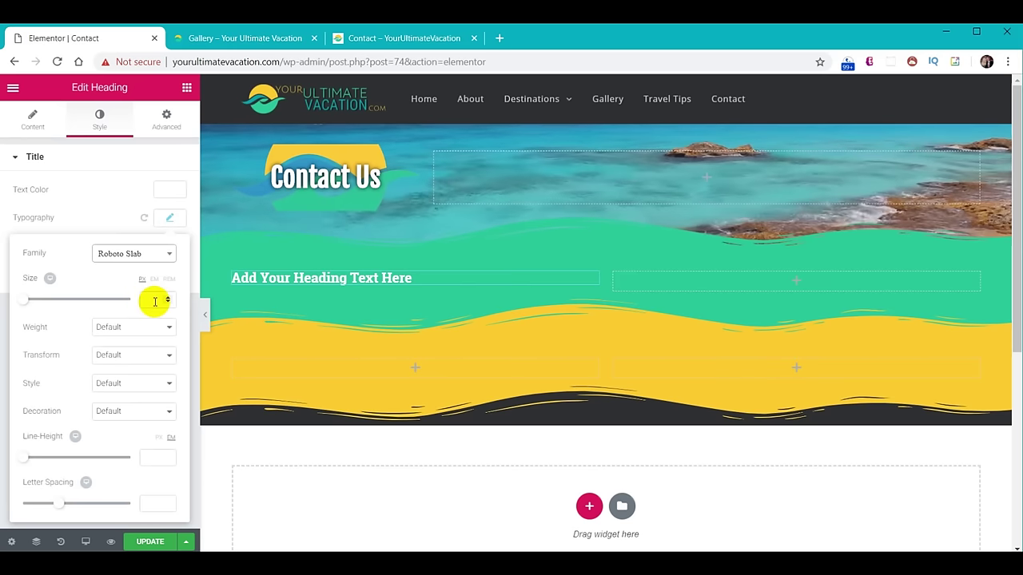
{"action": "type", "text": "26"}
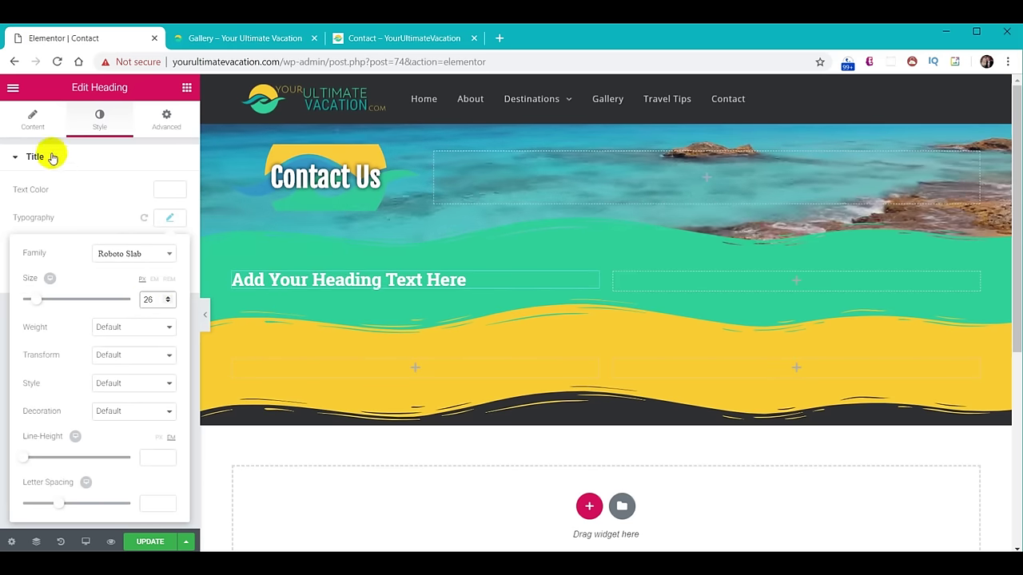
Change the heading's title to 'Phone/Email'.
{"action": "left_click", "coordinate": [32, 128]}
{"action": "left_click", "coordinate": [146, 212]}
{"action": "left_click_drag", "start_coordinate": [145, 212], "coordinate": [6, 201]}
{"action": "type", "text": "Phone/Email"}
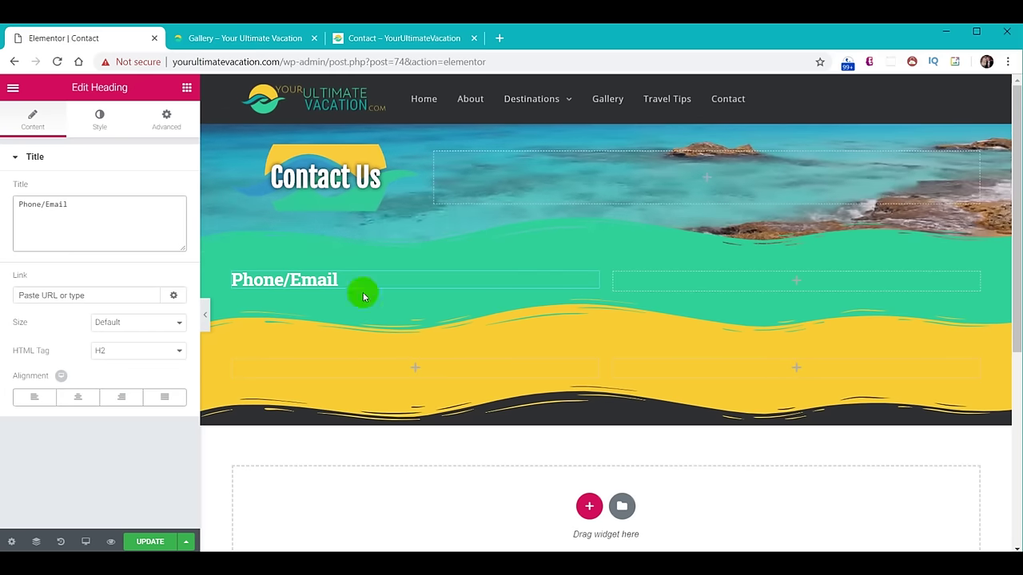
Duplicate the Phone/Email heading into the other three columns of the green and yellow sections.
{"action": "right_click", "coordinate": [592, 279]}
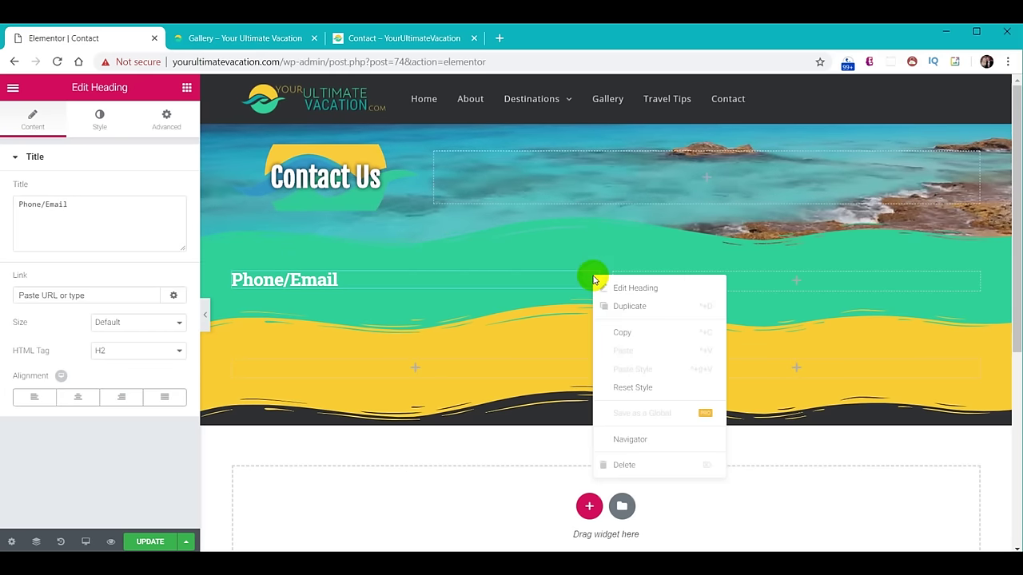
{"action": "left_click", "coordinate": [639, 306]}
{"action": "left_click_drag", "start_coordinate": [592, 308], "coordinate": [501, 389]}
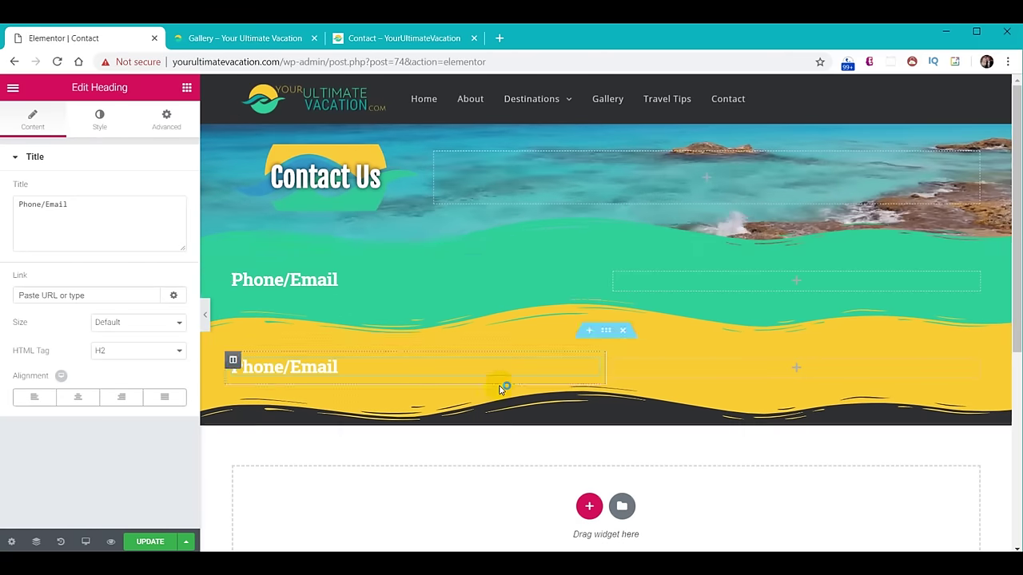
{"action": "right_click", "coordinate": [590, 285]}
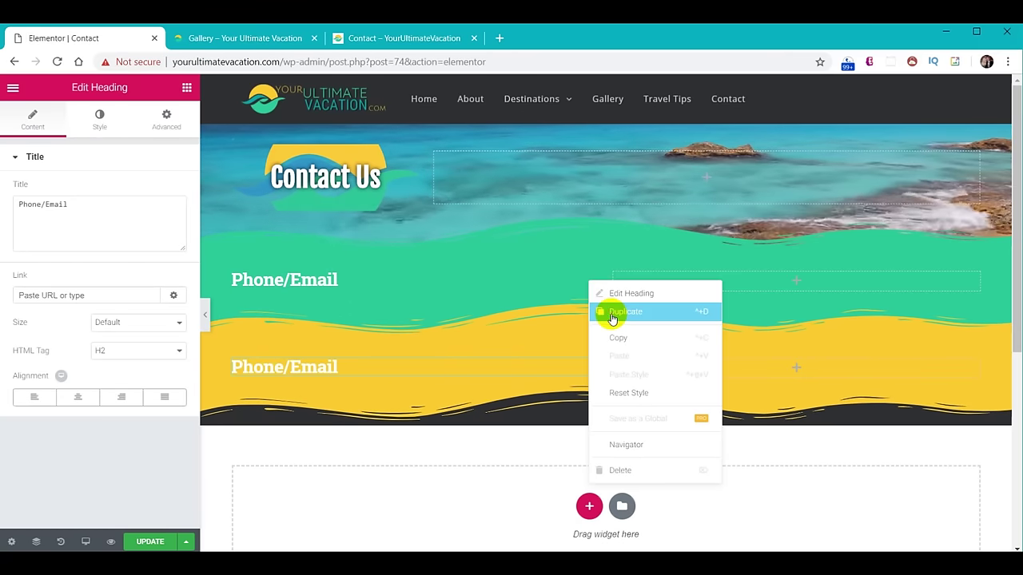
{"action": "left_click", "coordinate": [607, 310]}
{"action": "left_click_drag", "start_coordinate": [596, 300], "coordinate": [914, 322]}
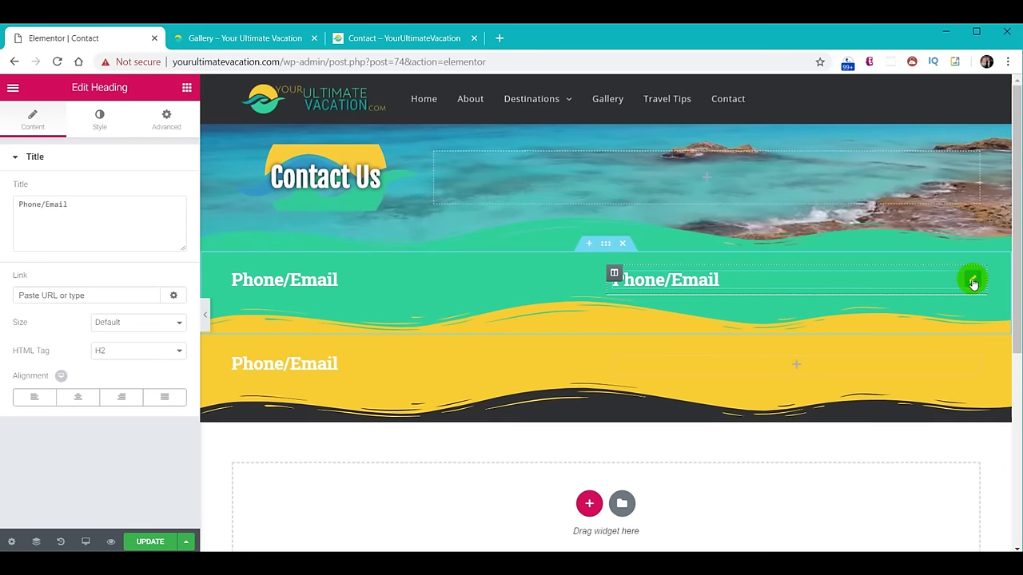
{"action": "right_click", "coordinate": [973, 281]}
{"action": "left_click", "coordinate": [1004, 310]}
{"action": "left_click_drag", "start_coordinate": [966, 320], "coordinate": [937, 375]}
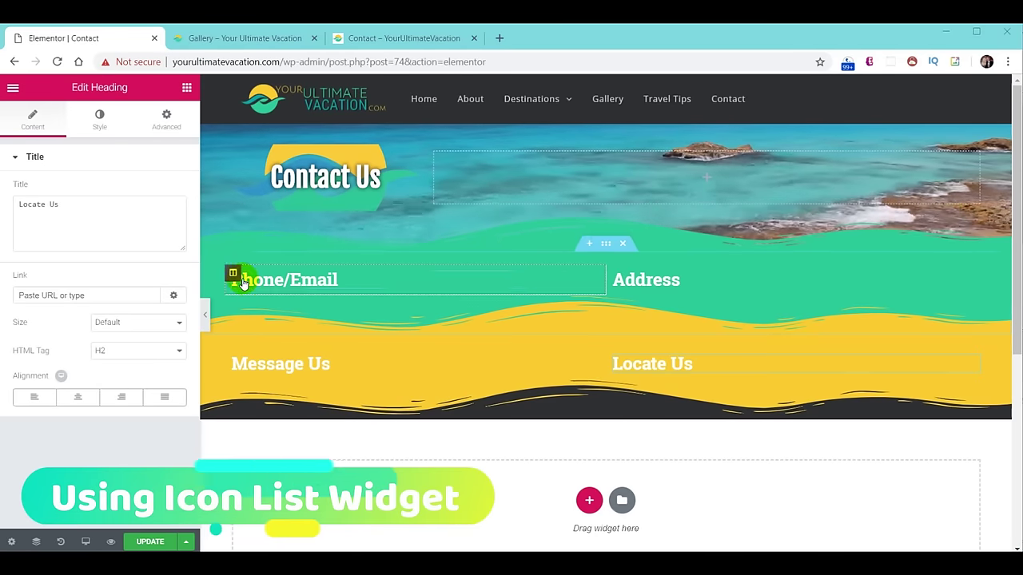
{"action": "left_click", "coordinate": [184, 87]}
Add an icon list under Phone/Email, delete its third item, and set item spacing to 4.
{"action": "scroll", "coordinate": [119, 310], "scroll_direction": "down", "scroll_amount": 10}
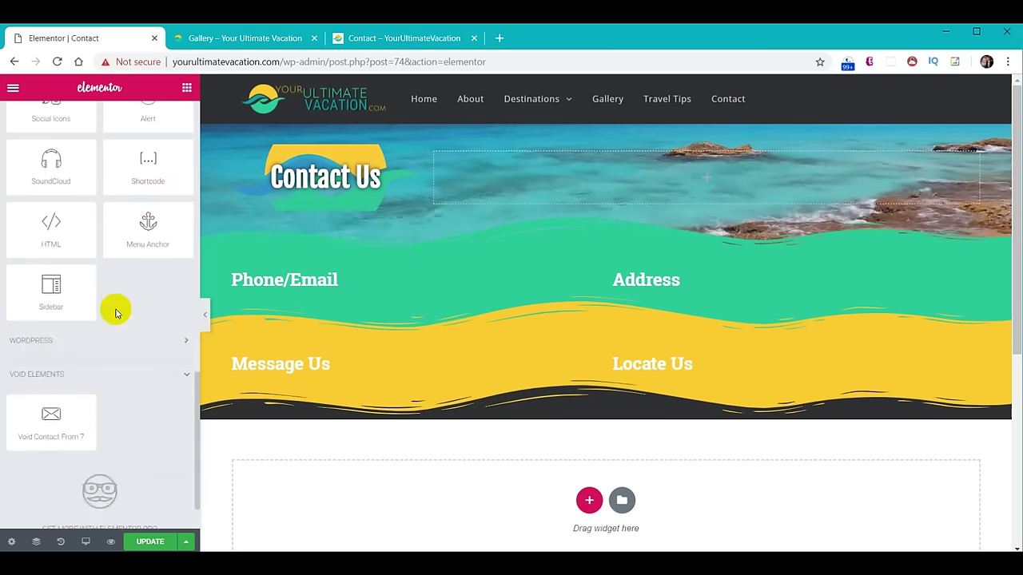
{"action": "scroll", "coordinate": [115, 313], "scroll_direction": "up", "scroll_amount": 5}
{"action": "left_click_drag", "start_coordinate": [144, 217], "coordinate": [332, 292]}
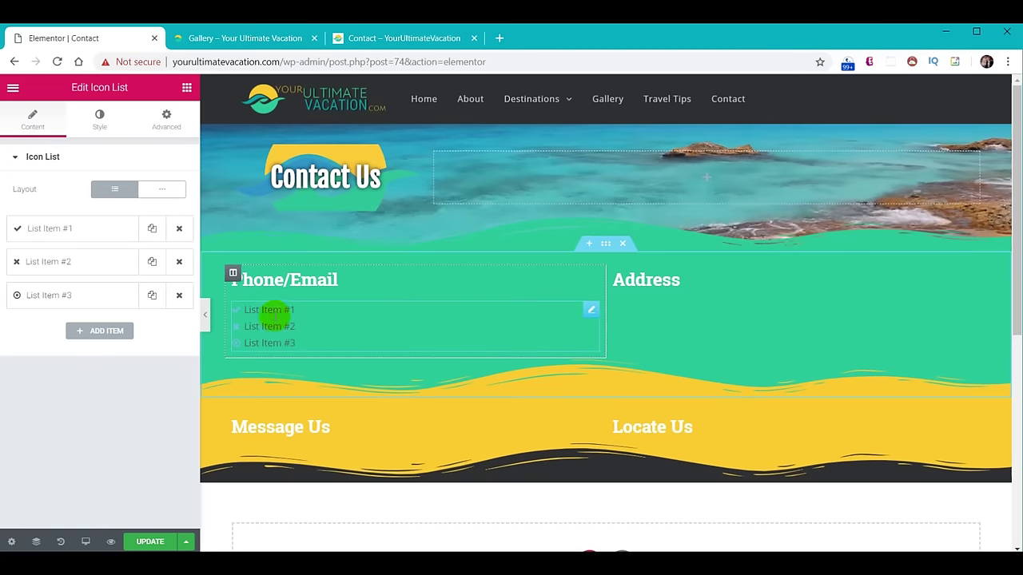
{"action": "left_click", "coordinate": [179, 296]}
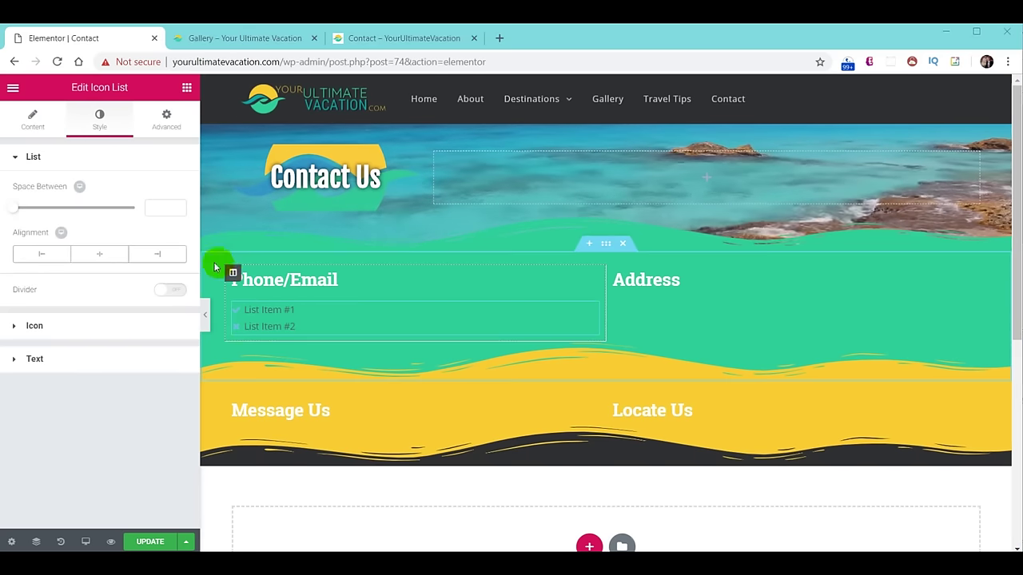
{"action": "left_click", "coordinate": [154, 208]}
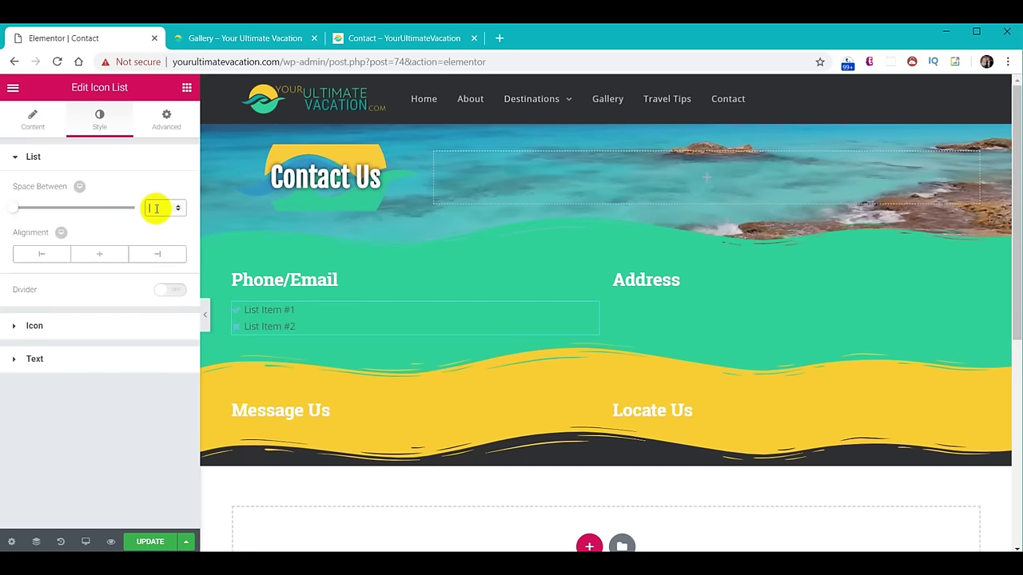
{"action": "type", "text": "4"}
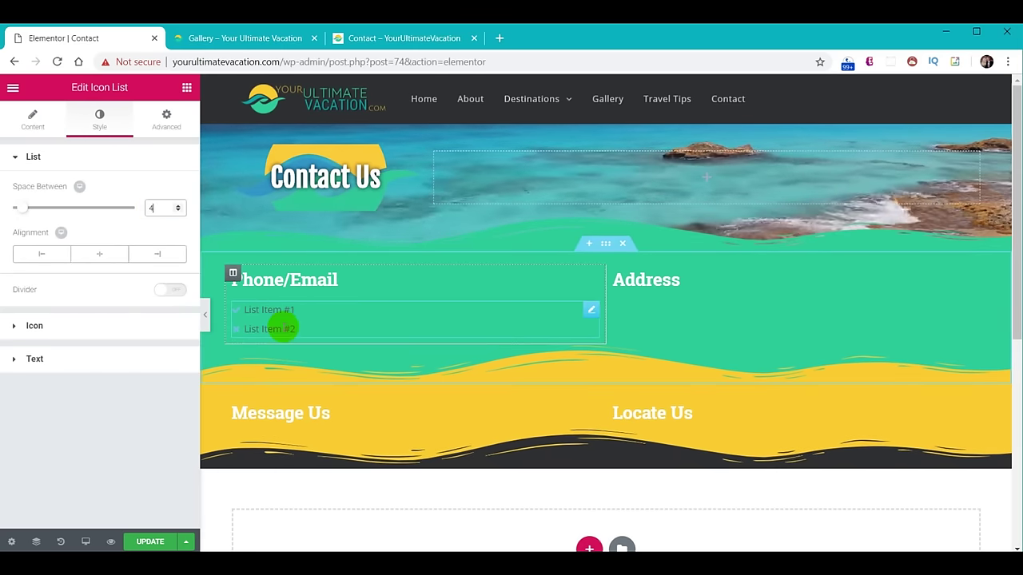
{"action": "left_click", "coordinate": [281, 328]}
Make the list icons black at size 18 and the item text black.
{"action": "left_click", "coordinate": [16, 330]}
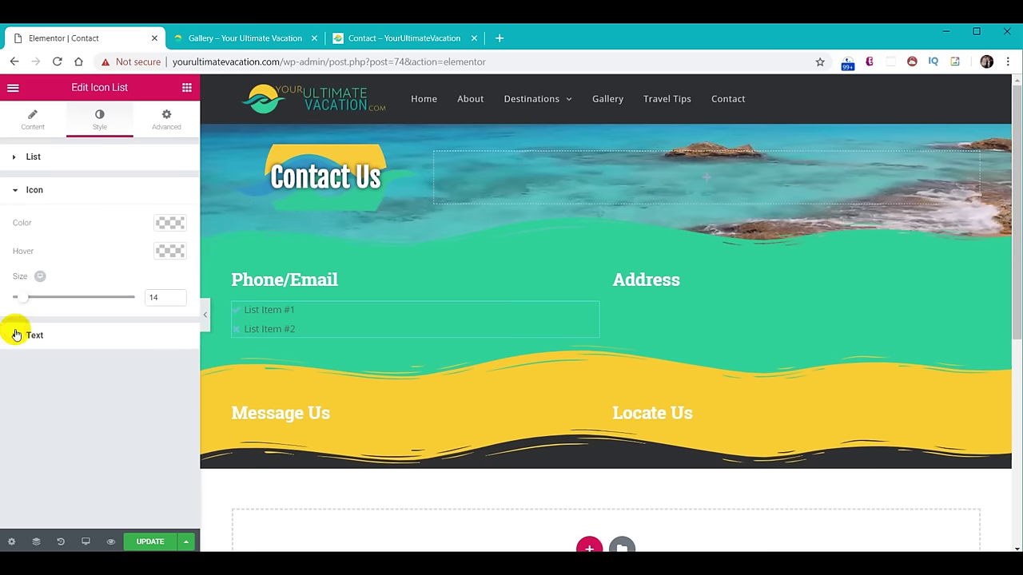
{"action": "left_click", "coordinate": [169, 222]}
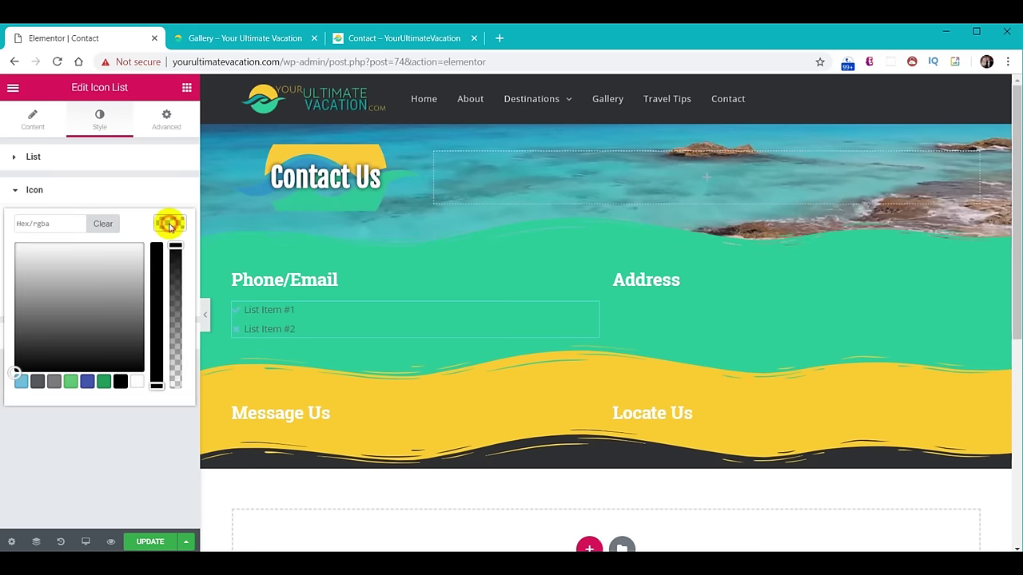
{"action": "left_click", "coordinate": [121, 382]}
{"action": "left_click", "coordinate": [170, 231]}
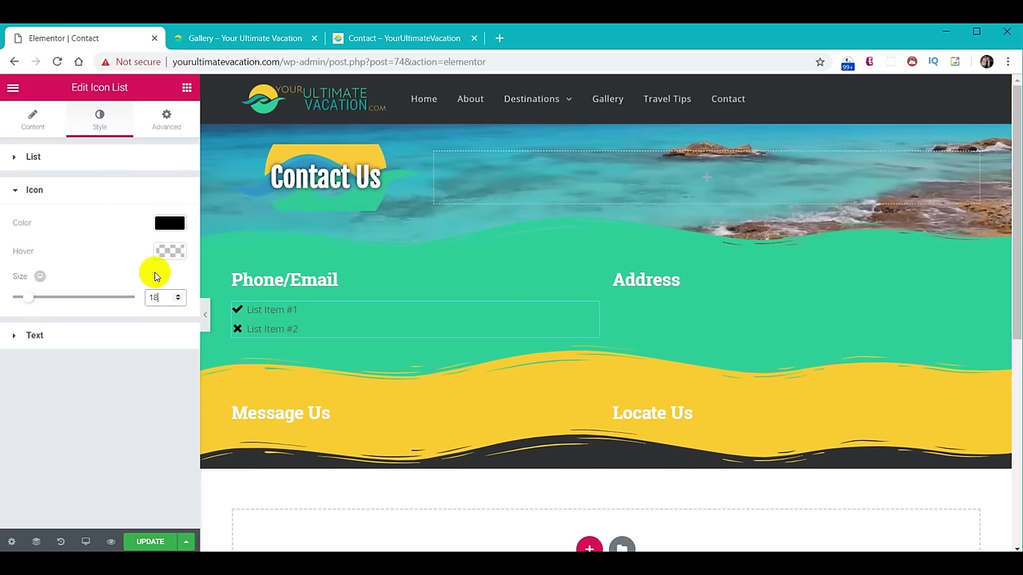
{"action": "left_click", "coordinate": [57, 337]}
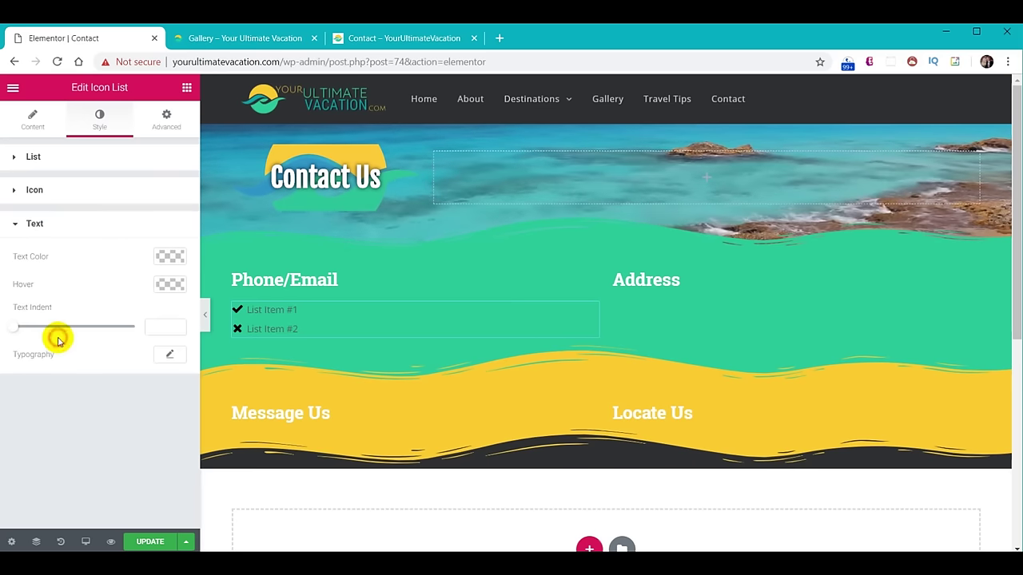
{"action": "left_click", "coordinate": [169, 256]}
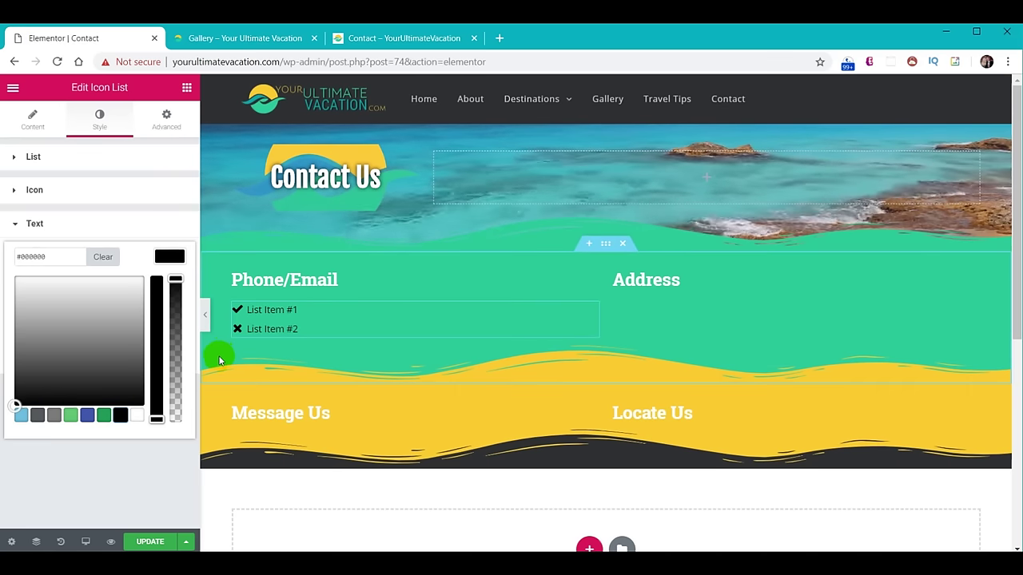
{"action": "key", "text": "ctrl+shift+h"}
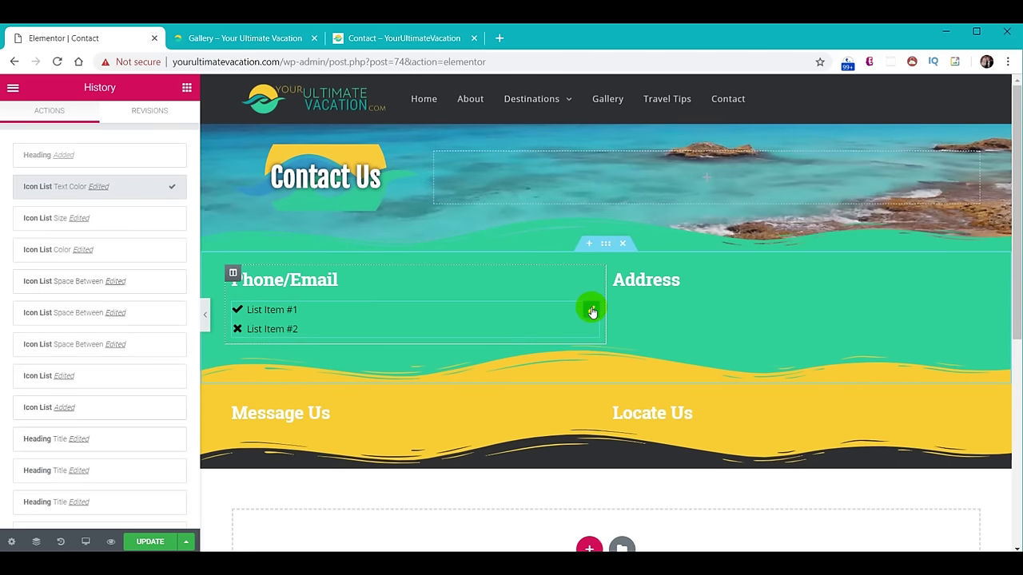
{"action": "right_click", "coordinate": [592, 312]}
Copy the icon list into the Address column and make the first item the phone line with a phone icon.
{"action": "left_click", "coordinate": [622, 340]}
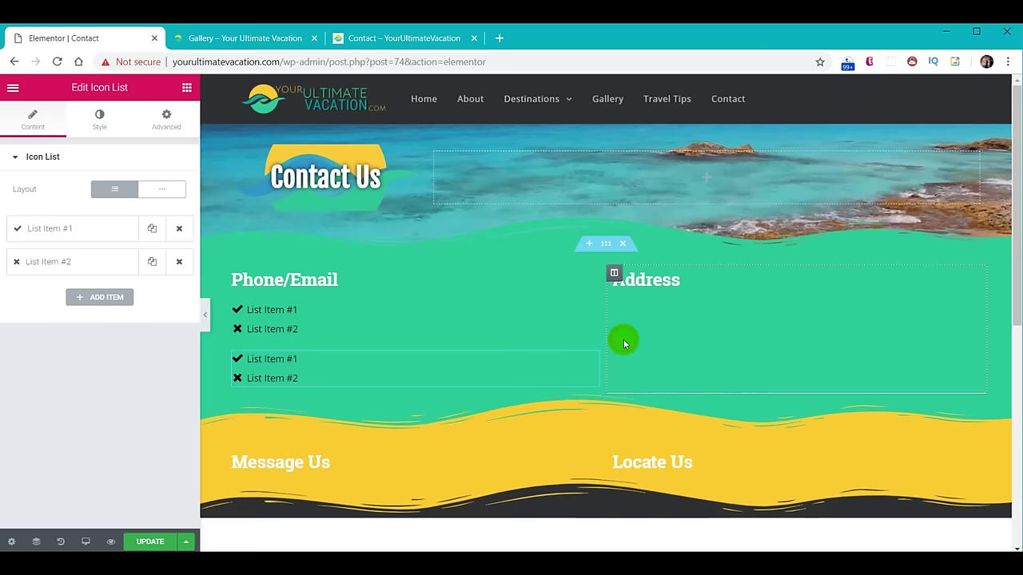
{"action": "left_click_drag", "start_coordinate": [593, 360], "coordinate": [815, 313]}
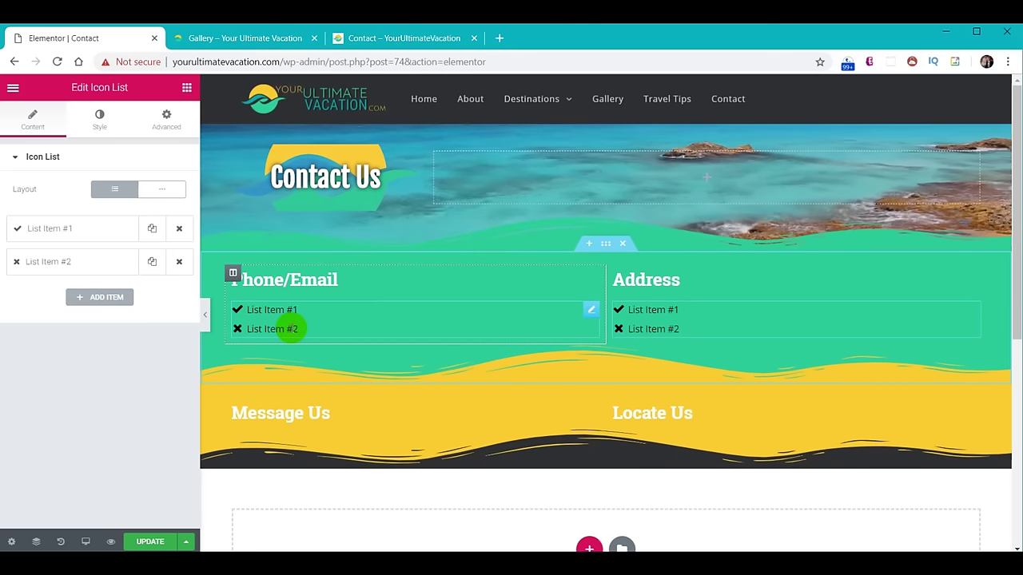
{"action": "left_click", "coordinate": [260, 314]}
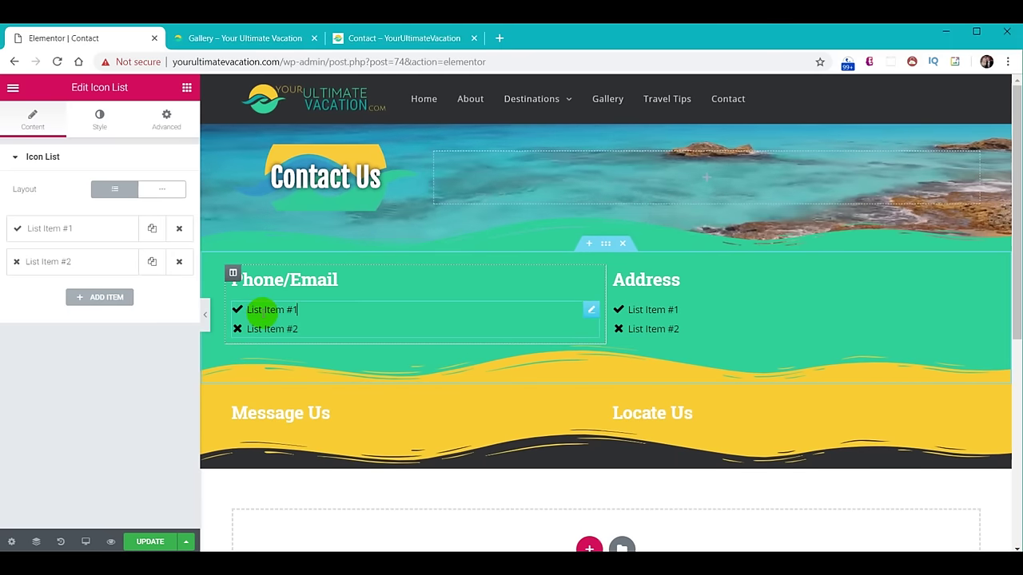
{"action": "left_click", "coordinate": [50, 228]}
{"action": "left_click_drag", "start_coordinate": [76, 276], "coordinate": [4, 275]}
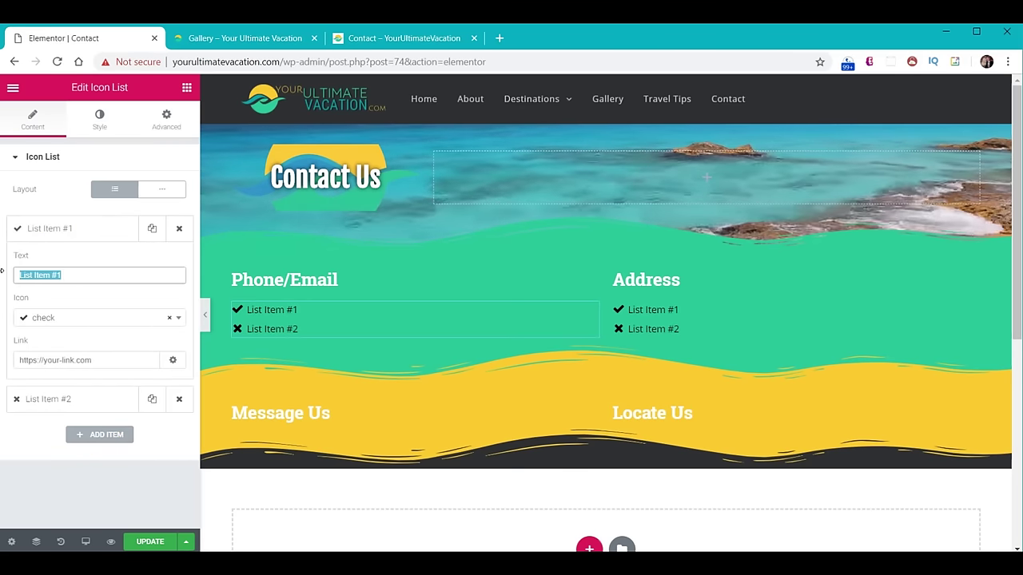
{"action": "key", "text": "ctrl+v"}
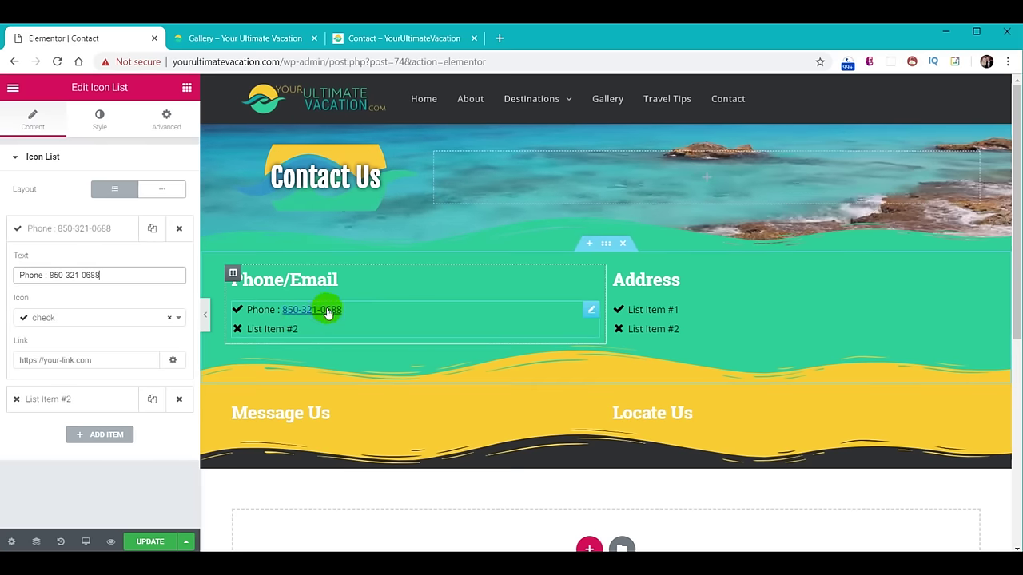
{"action": "left_click", "coordinate": [88, 320]}
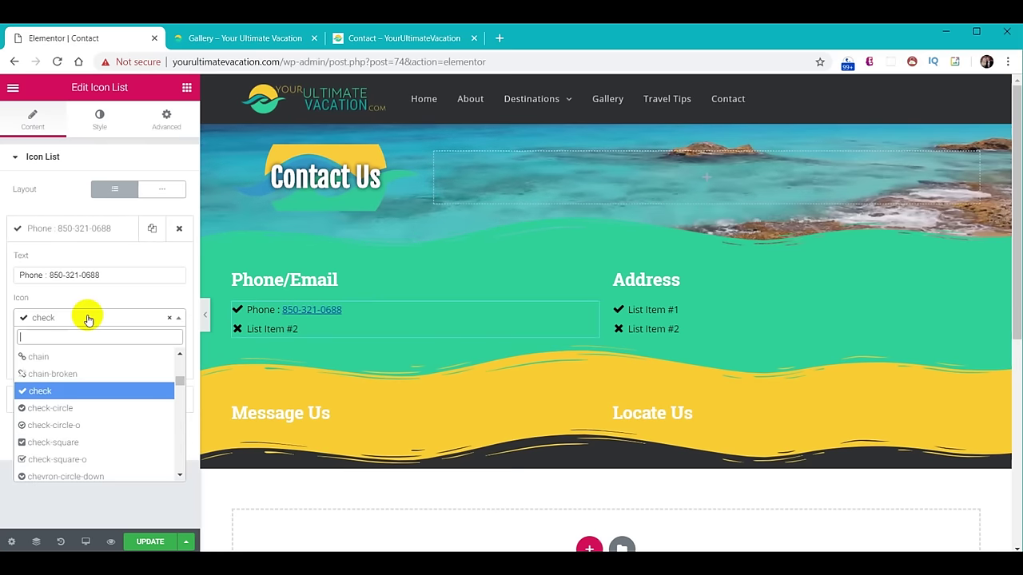
{"action": "type", "text": "pho"}
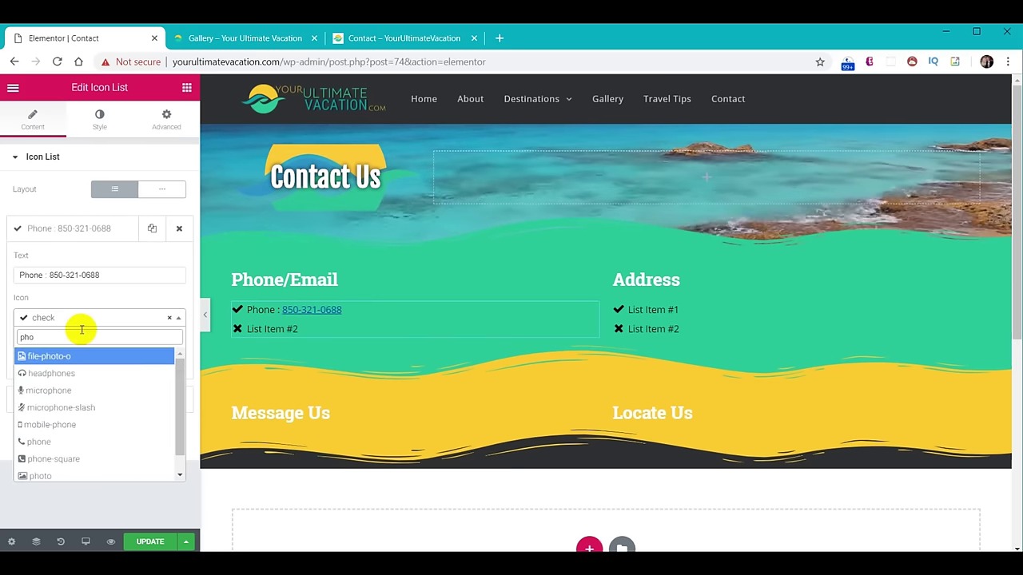
{"action": "left_click", "coordinate": [39, 441]}
Make the second item the email line with an envelope icon.
{"action": "left_click", "coordinate": [54, 402]}
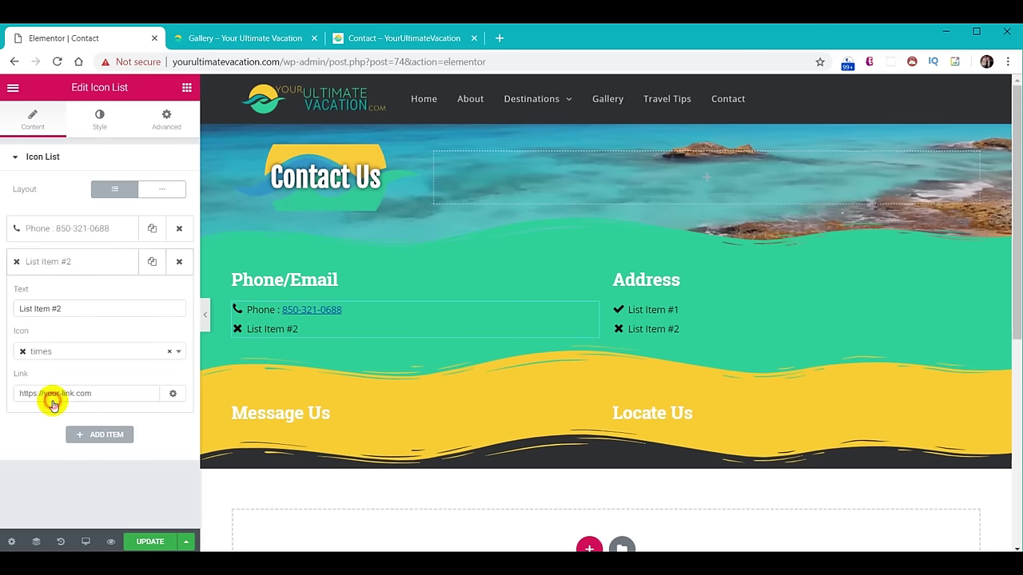
{"action": "left_click_drag", "start_coordinate": [73, 309], "coordinate": [3, 306]}
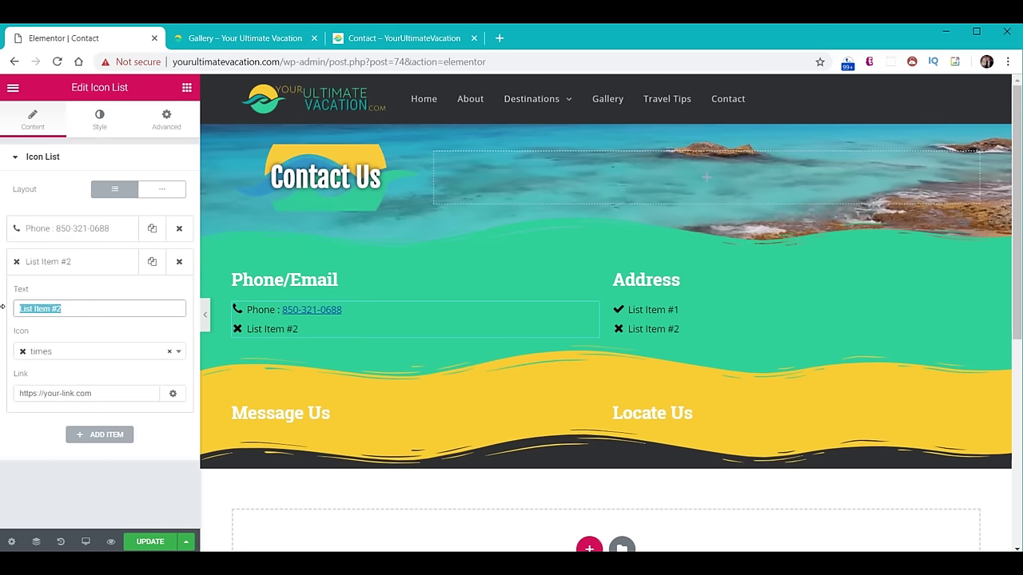
{"action": "key", "text": "ctrl+v"}
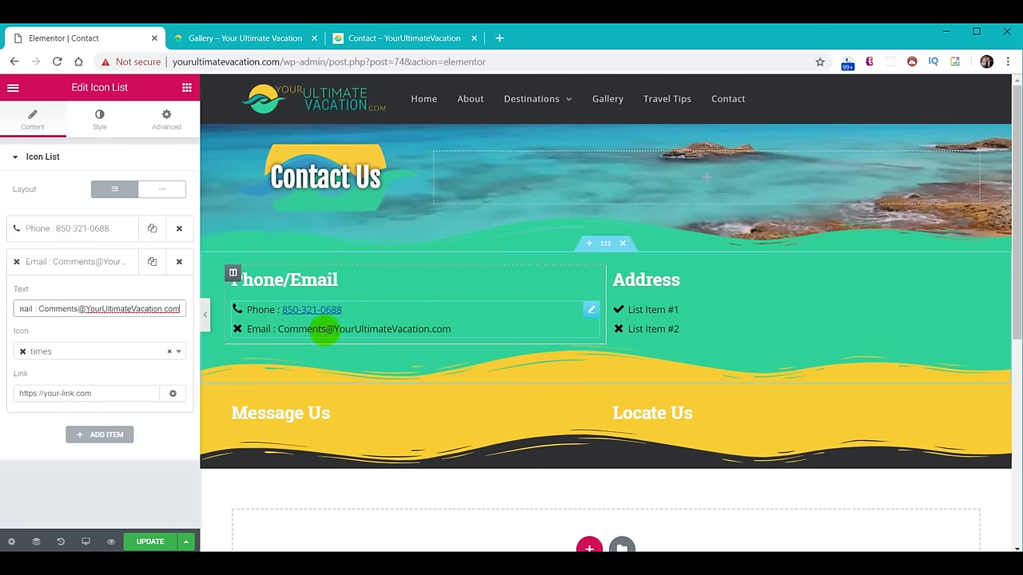
{"action": "left_click", "coordinate": [72, 357]}
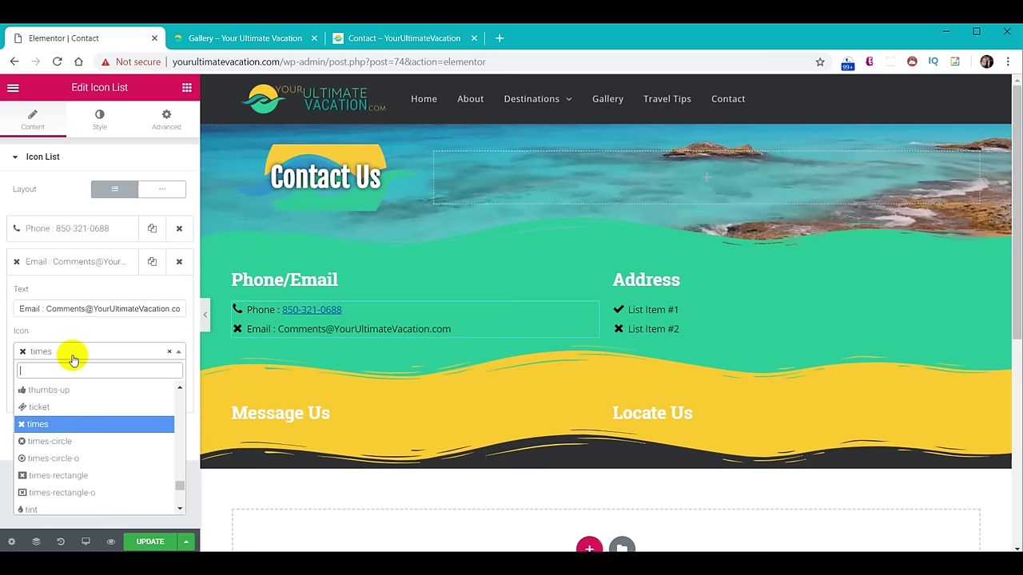
{"action": "type", "text": "env"}
{"action": "left_click", "coordinate": [69, 407]}
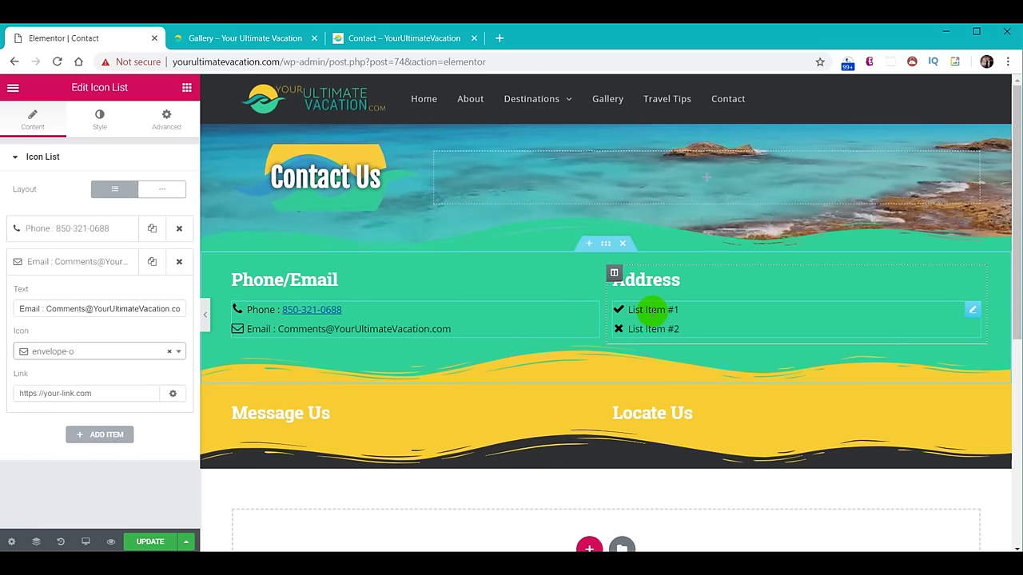
Fill the Address list with the street line (address book icon) and an icon-less Tallahassee, FL, 32317 line.
{"action": "left_click", "coordinate": [662, 312]}
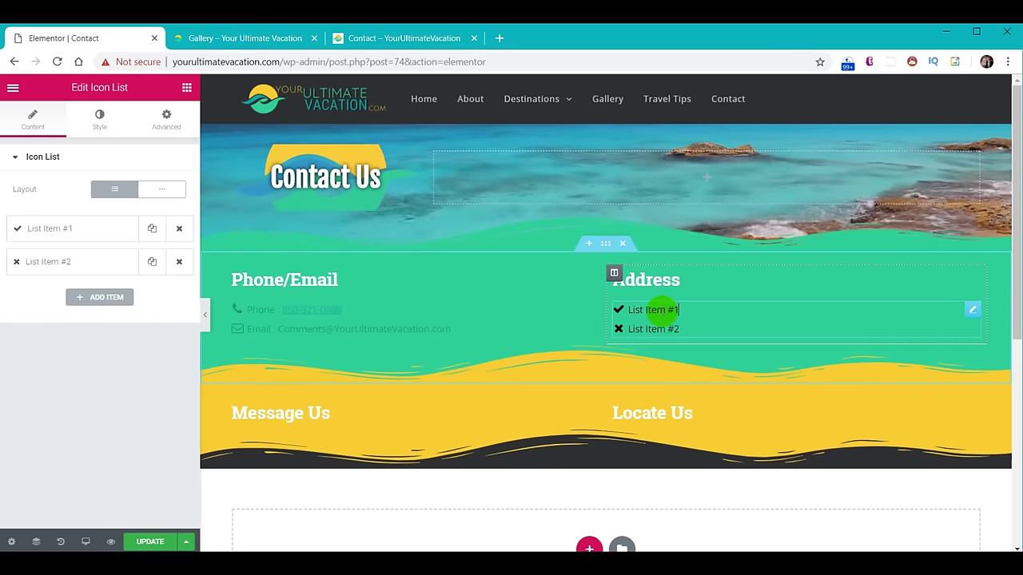
{"action": "left_click", "coordinate": [53, 230]}
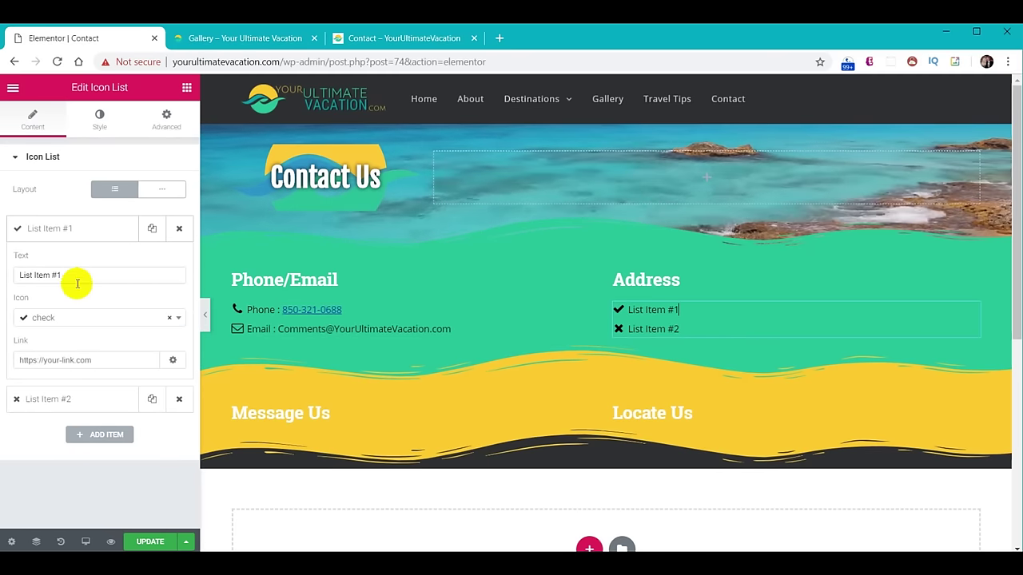
{"action": "left_click_drag", "start_coordinate": [78, 274], "coordinate": [2, 271]}
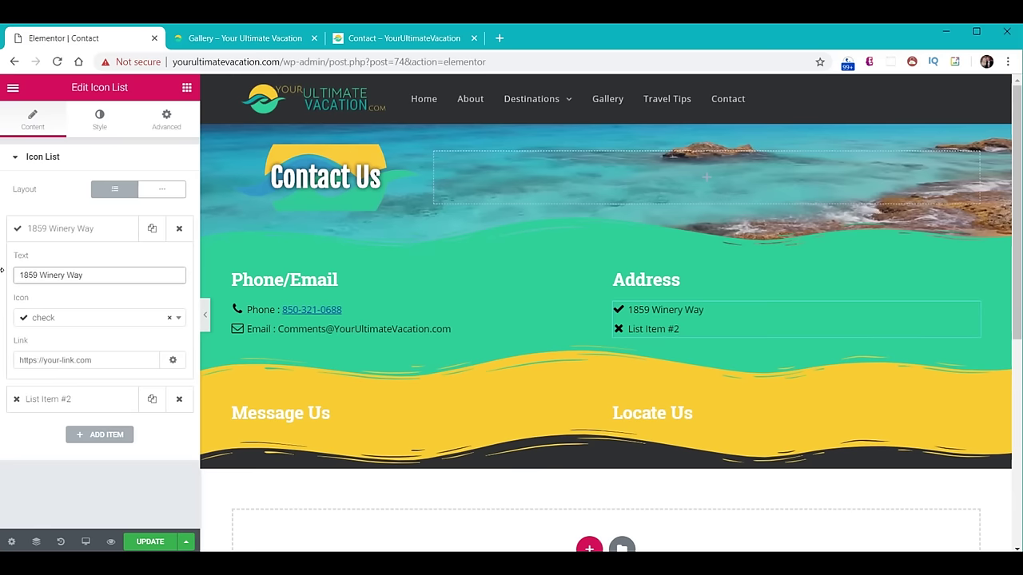
{"action": "left_click", "coordinate": [52, 319]}
{"action": "type", "text": "add"}
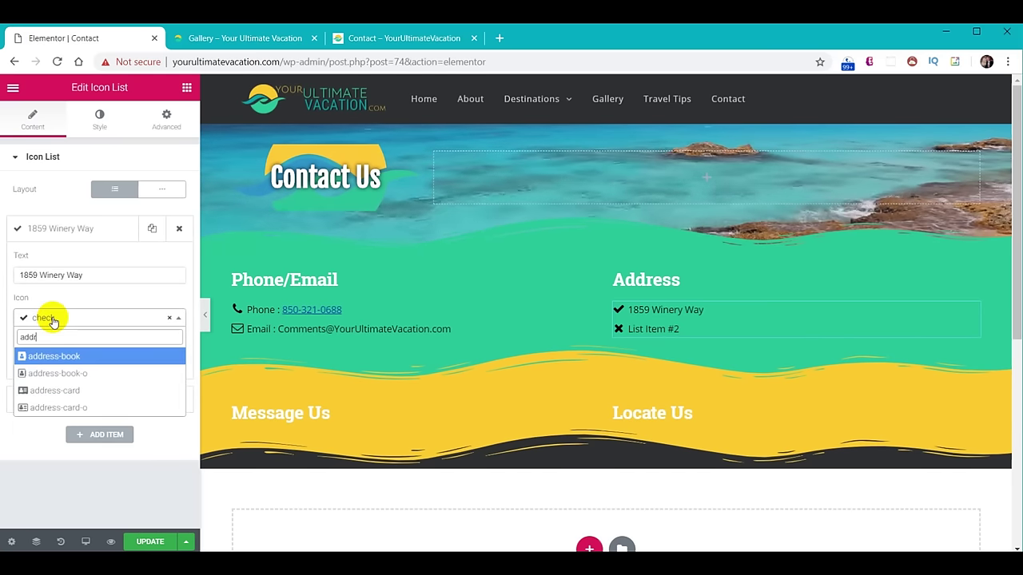
{"action": "left_click", "coordinate": [68, 368]}
{"action": "left_click", "coordinate": [59, 400]}
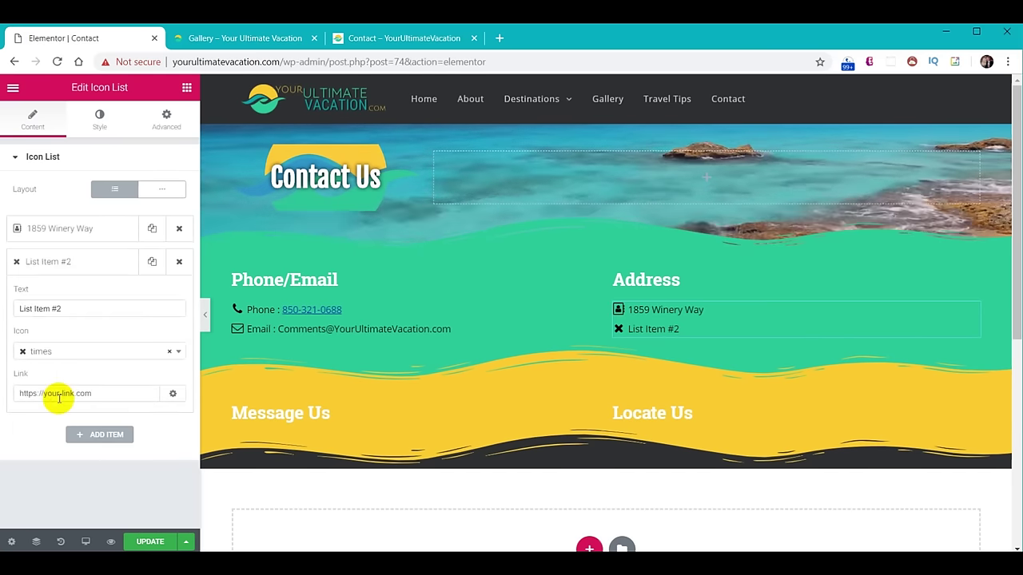
{"action": "left_click", "coordinate": [171, 354]}
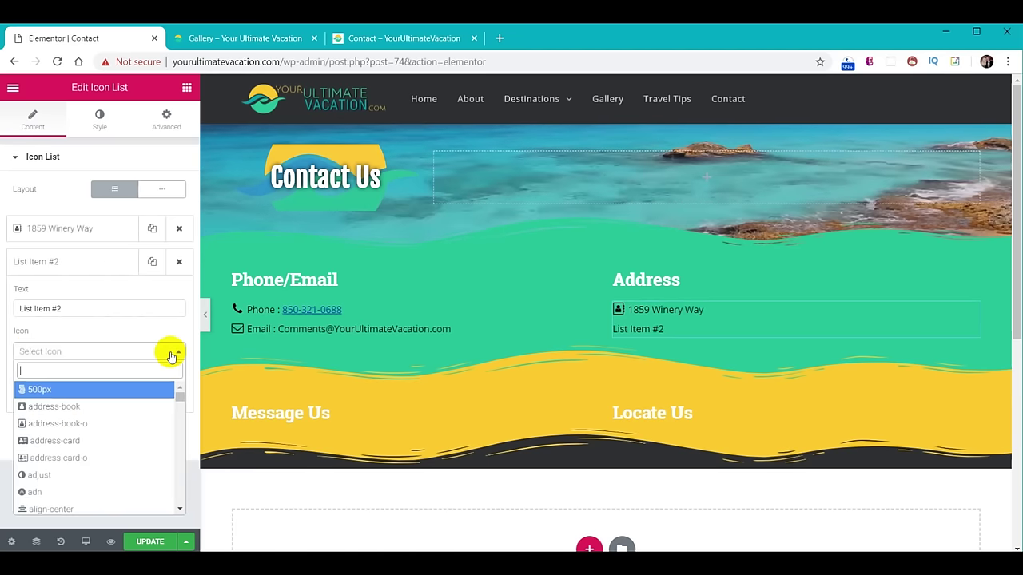
{"action": "left_click", "coordinate": [93, 310]}
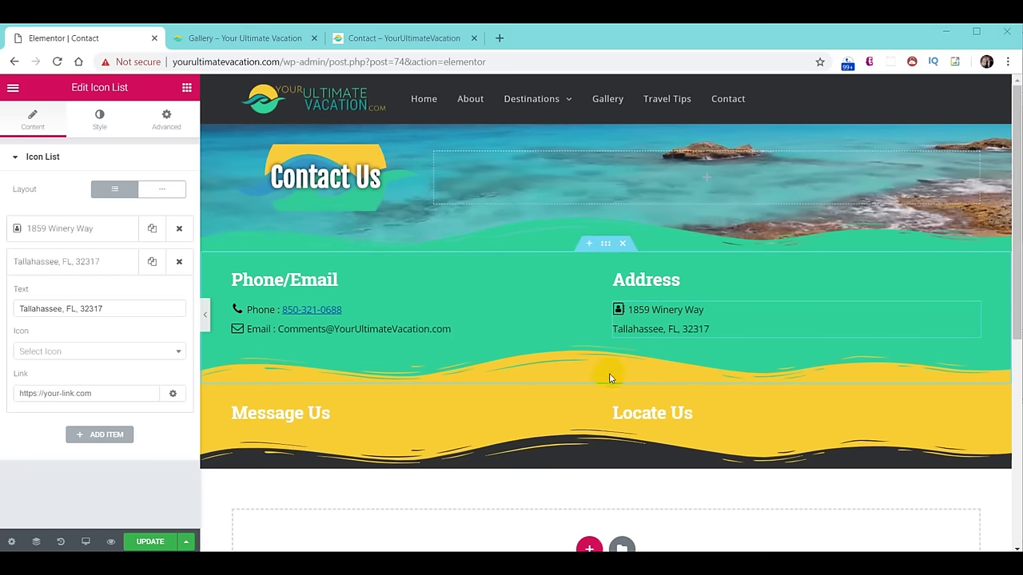
{"action": "left_click", "coordinate": [615, 334]}
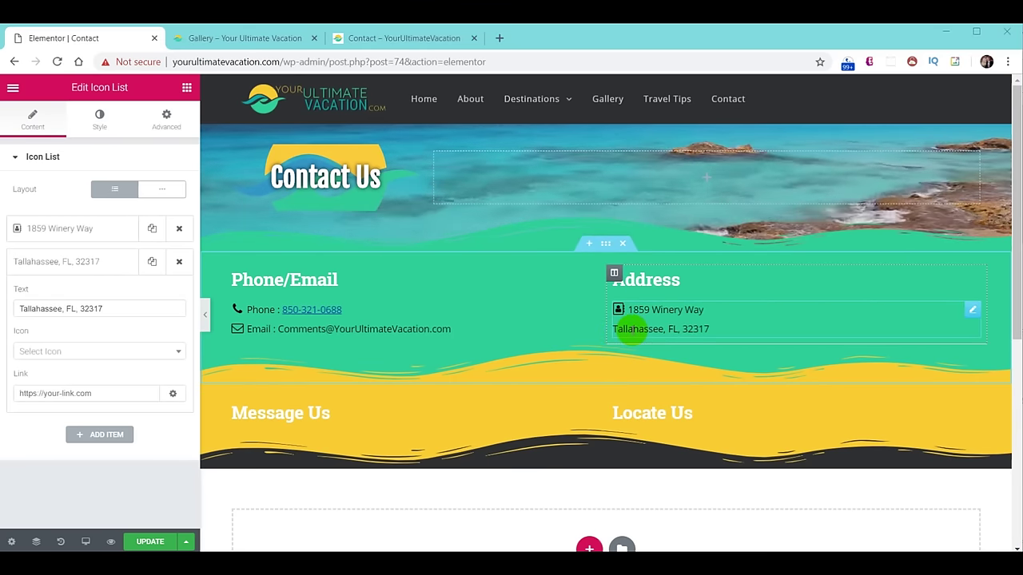
{"action": "left_click", "coordinate": [22, 309]}
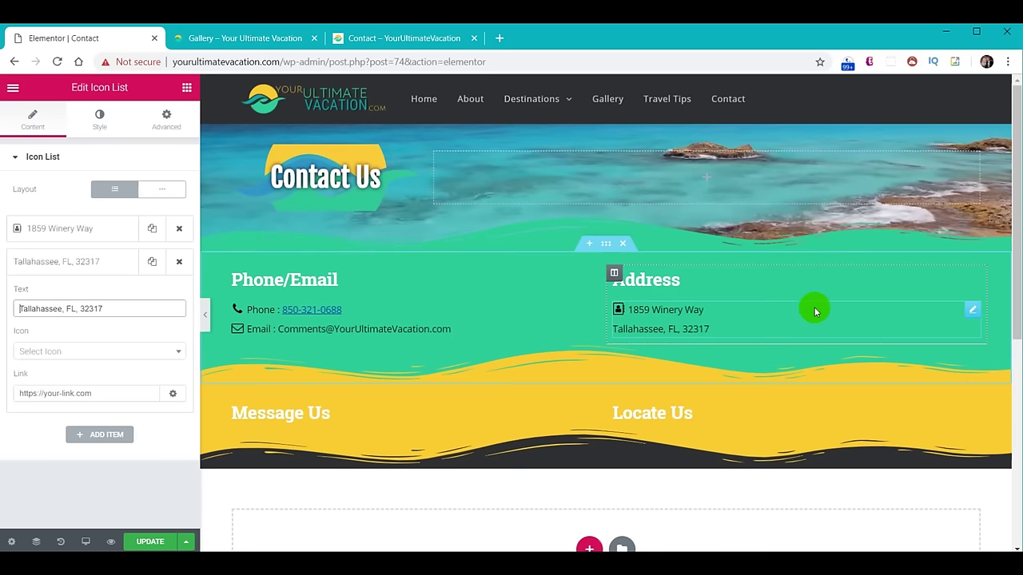
Duplicate the Address list and remove the Tallahassee line from the first copy.
{"action": "right_click", "coordinate": [974, 312]}
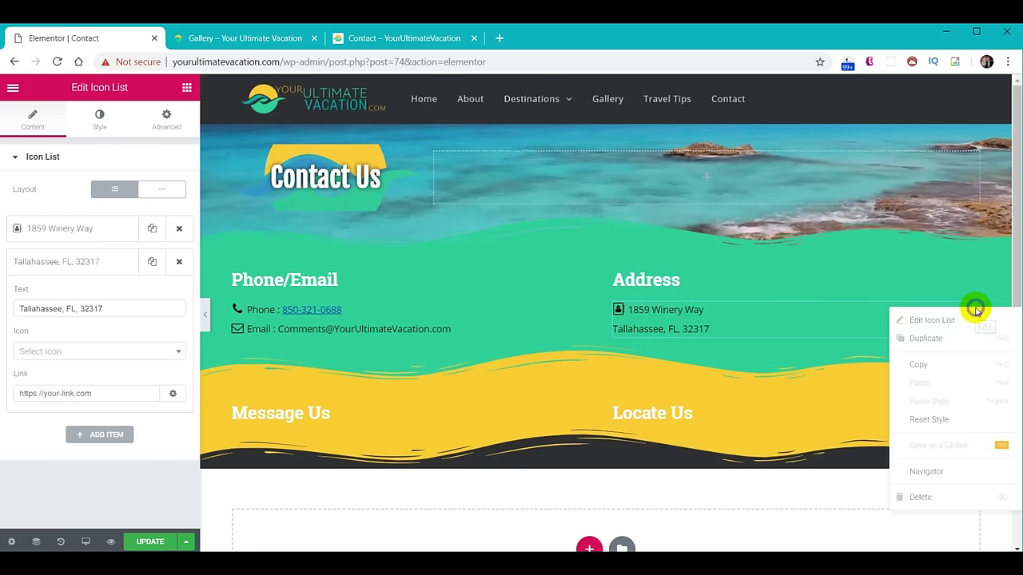
{"action": "left_click", "coordinate": [959, 339]}
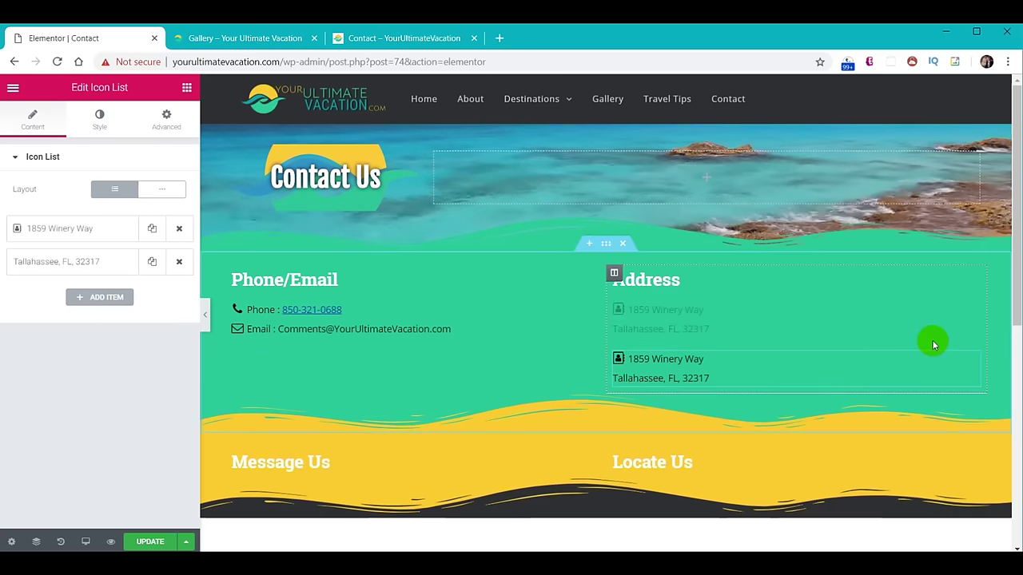
{"action": "left_click", "coordinate": [179, 262]}
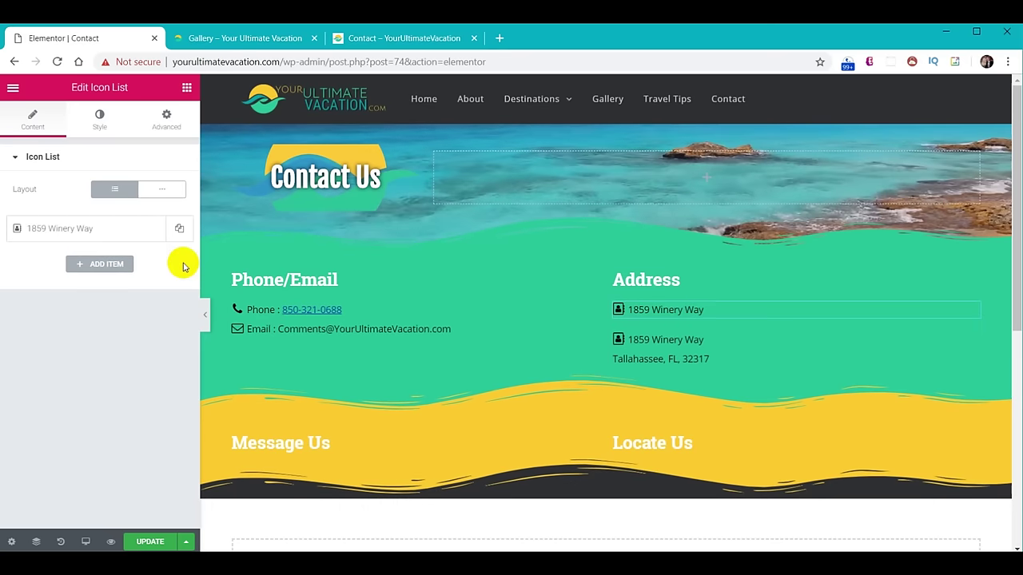
{"action": "left_click", "coordinate": [707, 338]}
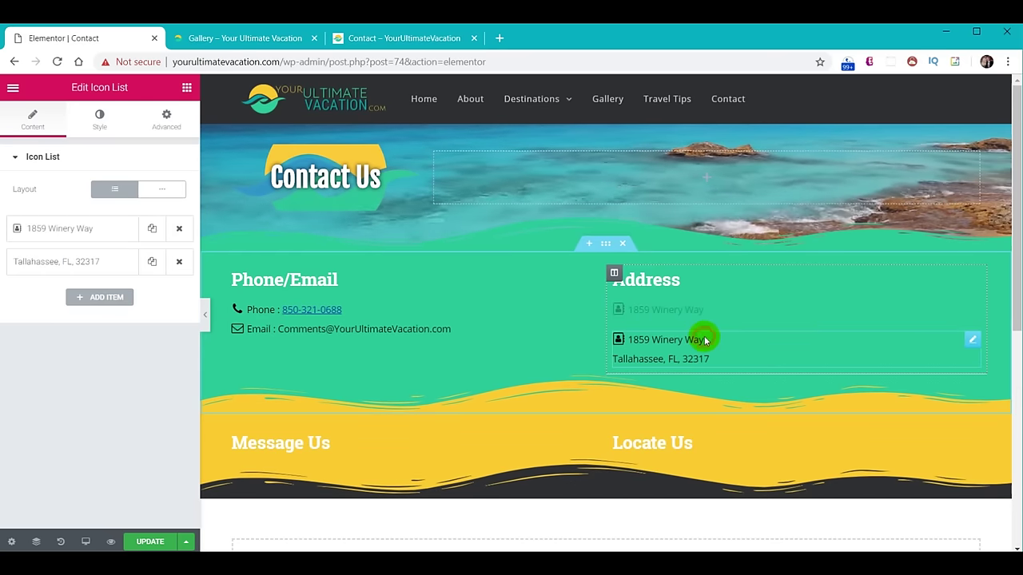
{"action": "left_click", "coordinate": [179, 228]}
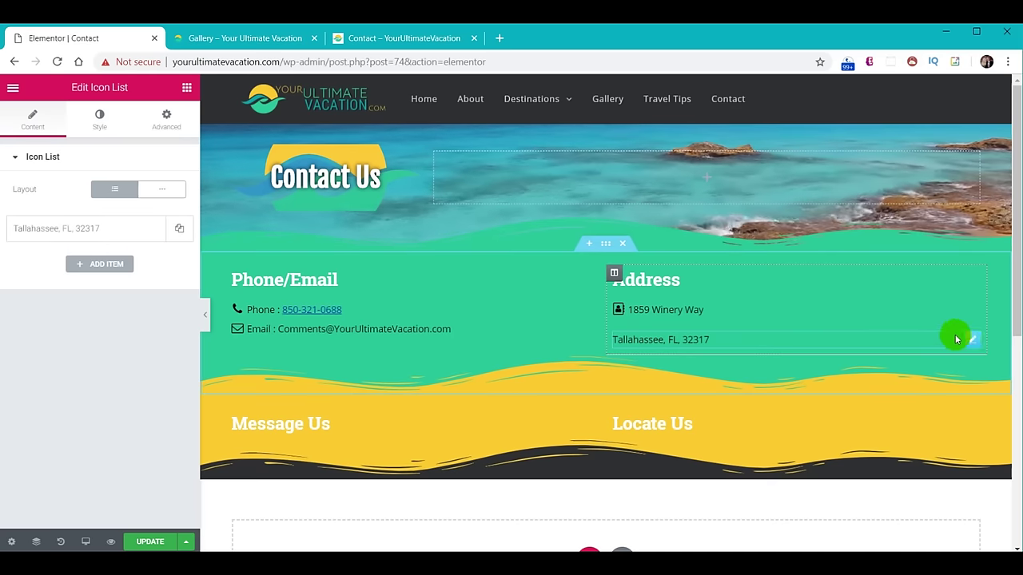
{"action": "left_click", "coordinate": [166, 116]}
{"action": "left_click", "coordinate": [168, 264]}
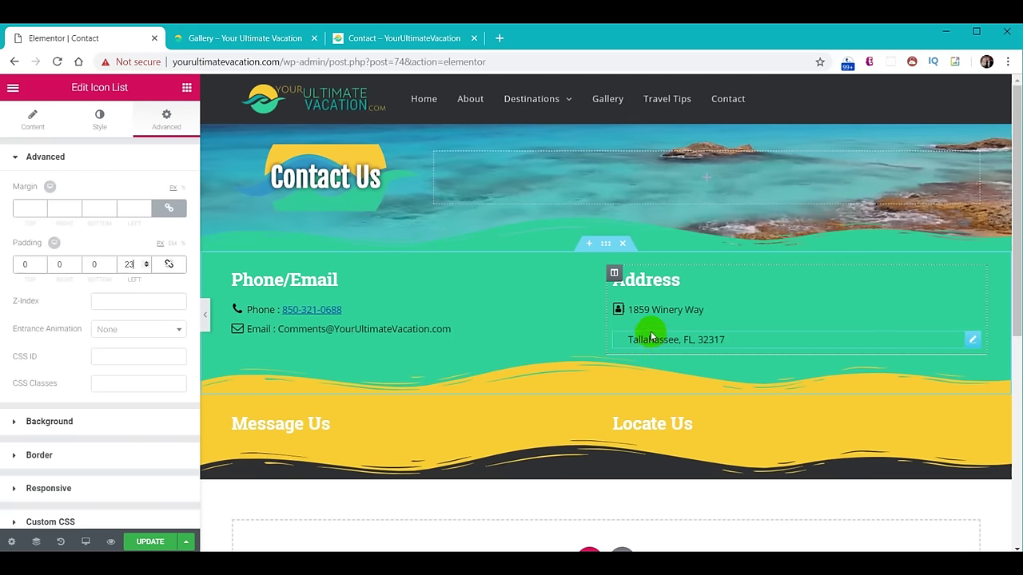
{"action": "left_click", "coordinate": [168, 208]}
{"action": "left_click", "coordinate": [126, 207]}
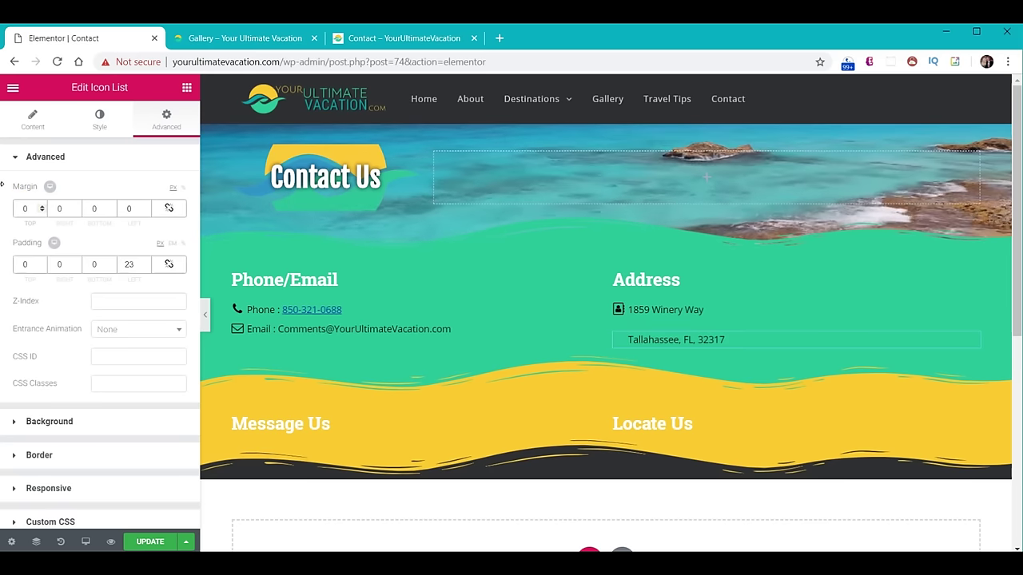
{"action": "type", "text": "-15"}
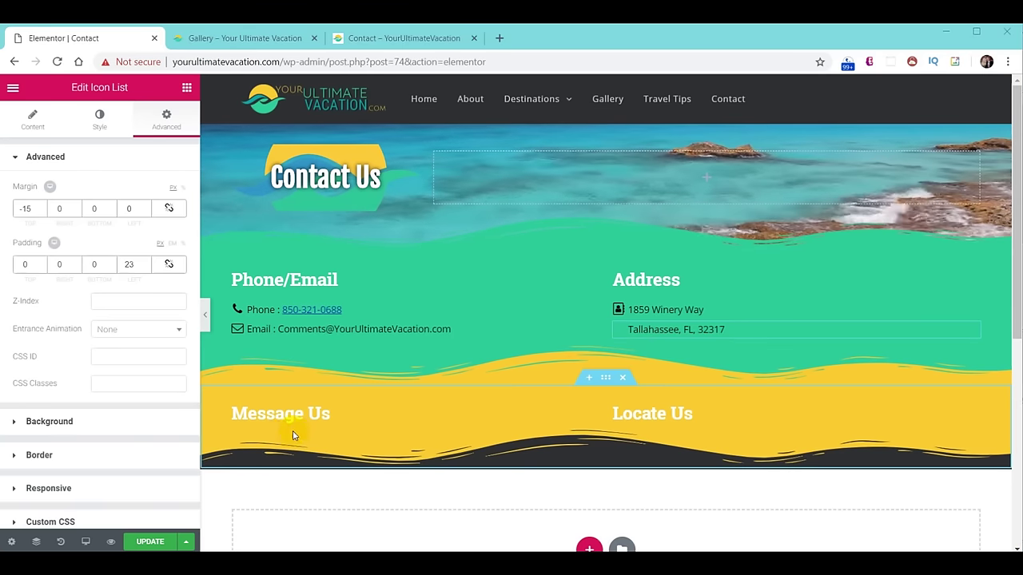
{"action": "left_click", "coordinate": [187, 87]}
Place a Void Contact Form 7 widget under Message Us and select the Contact Us form.
{"action": "scroll", "coordinate": [114, 361], "scroll_direction": "down", "scroll_amount": 4}
{"action": "scroll", "coordinate": [114, 367], "scroll_direction": "down", "scroll_amount": 10}
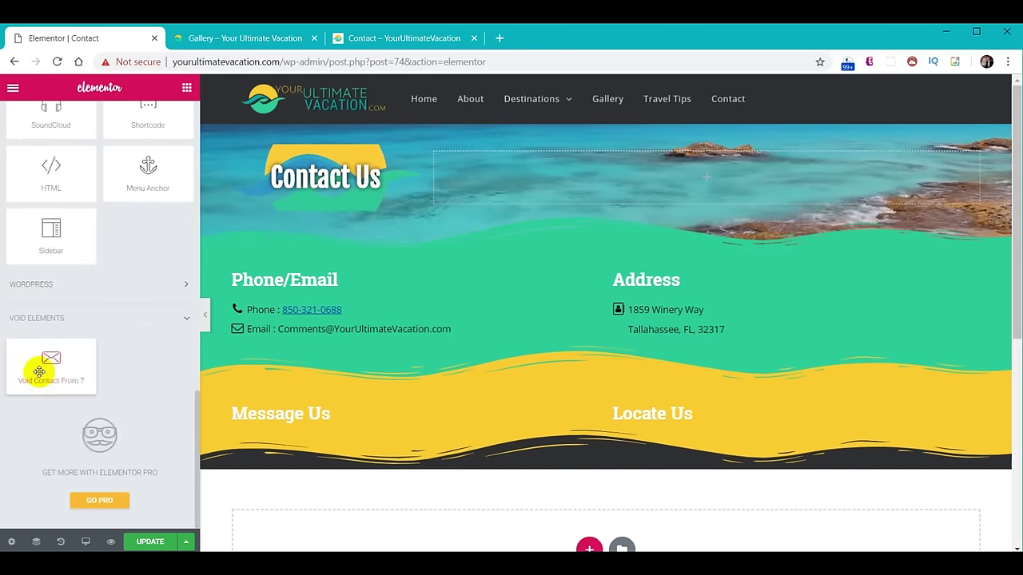
{"action": "left_click_drag", "start_coordinate": [38, 375], "coordinate": [324, 421]}
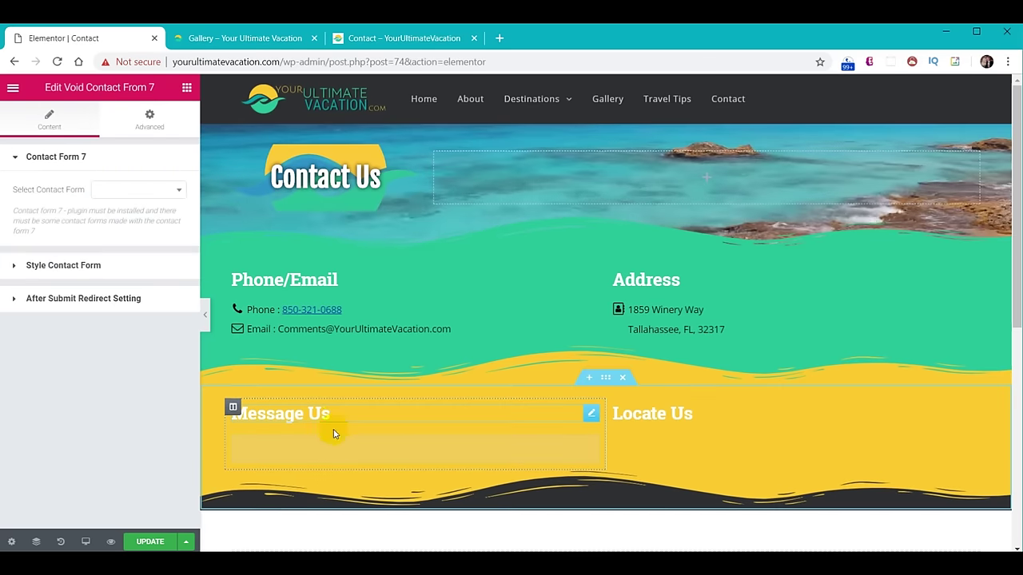
{"action": "left_click", "coordinate": [141, 194]}
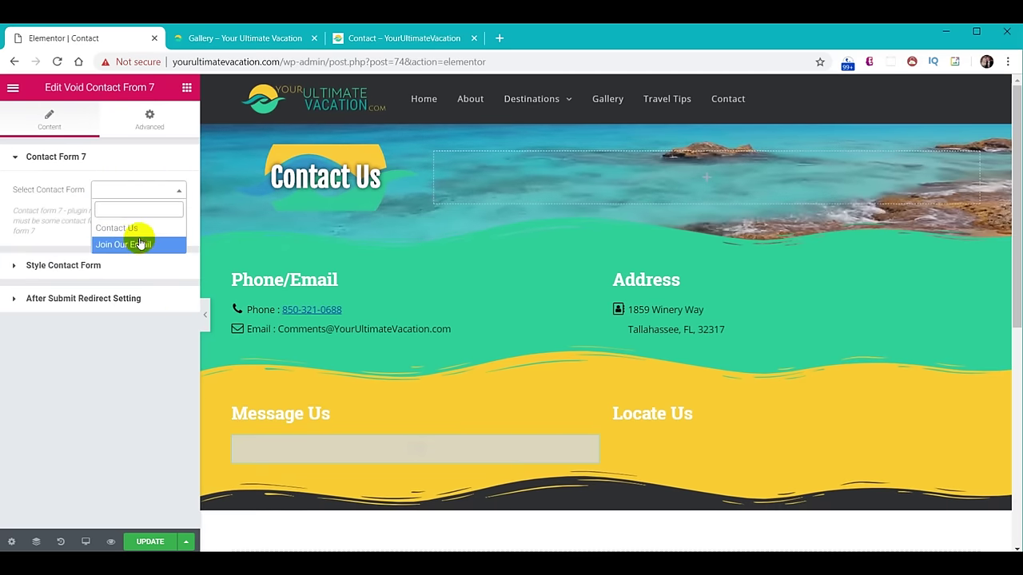
{"action": "left_click", "coordinate": [137, 228]}
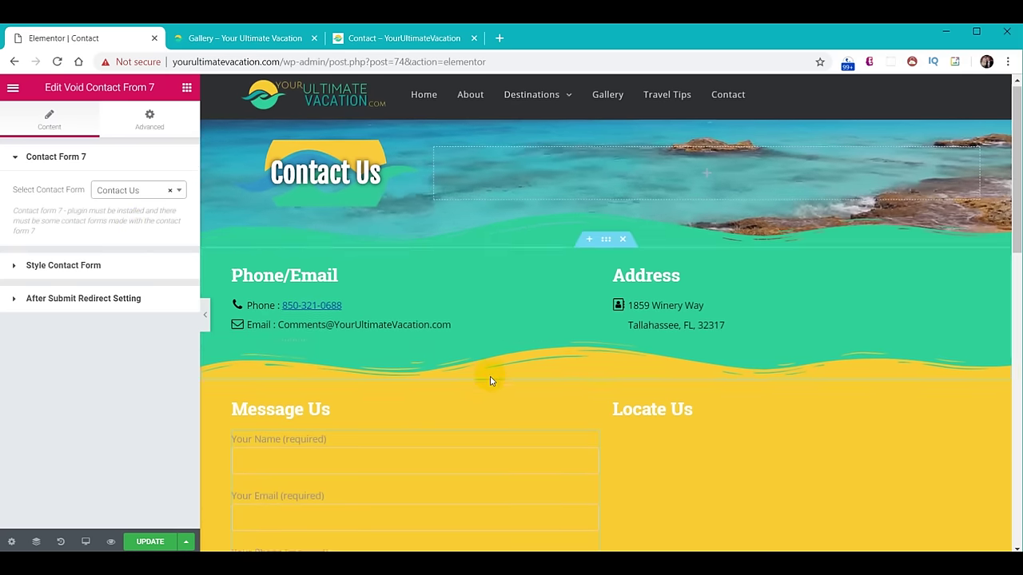
Set the form's global fields CSS colour to black.
{"action": "scroll", "coordinate": [484, 380], "scroll_direction": "down", "scroll_amount": 3}
{"action": "left_click", "coordinate": [19, 271]}
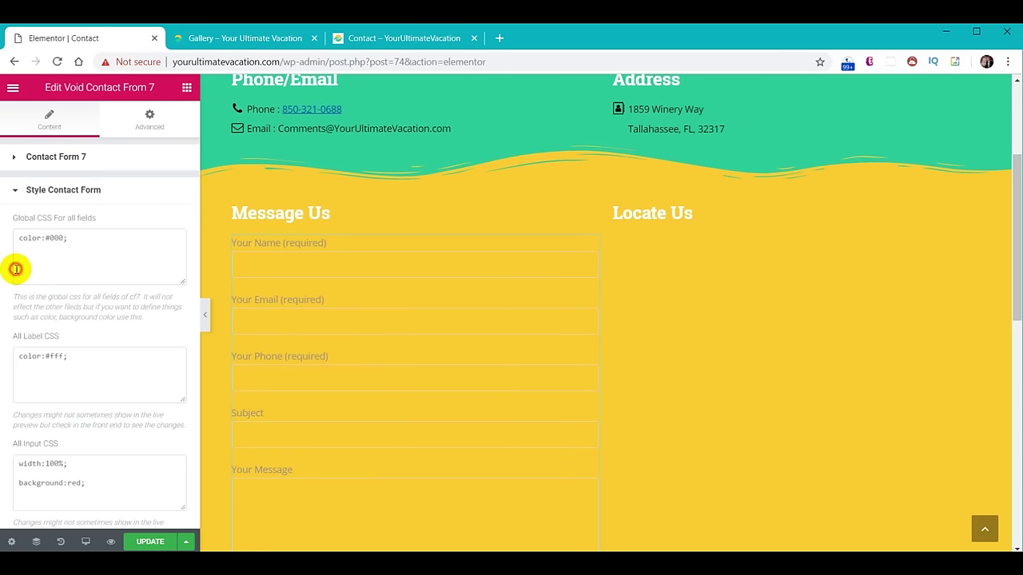
{"action": "left_click", "coordinate": [98, 247]}
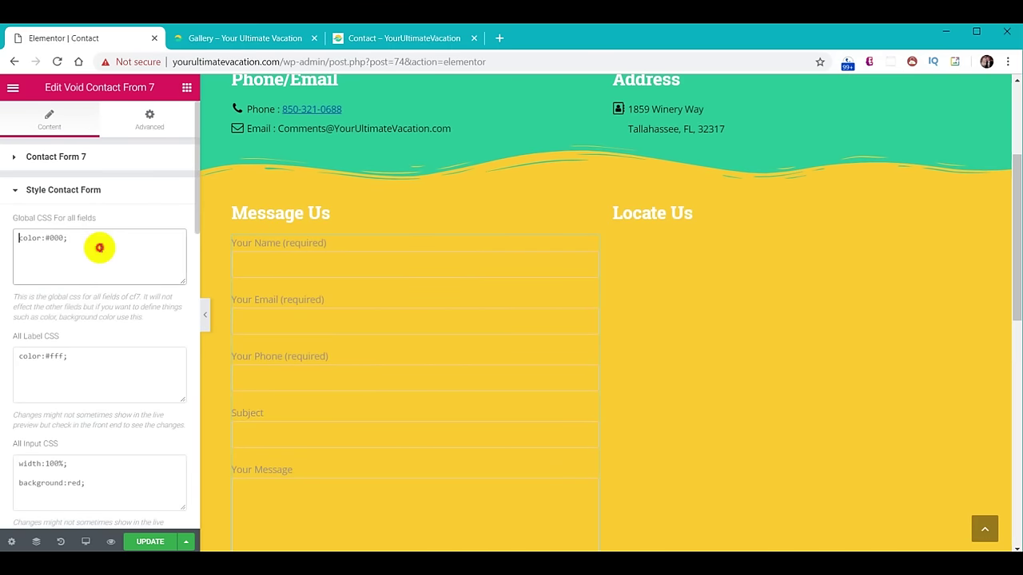
{"action": "key", "text": "BackSpace"}
{"action": "key", "text": "BackSpace"}
{"action": "key", "text": "BackSpace"}
{"action": "key", "text": "BackSpace"}
{"action": "key", "text": "BackSpace"}
{"action": "type", "text": "black;"}
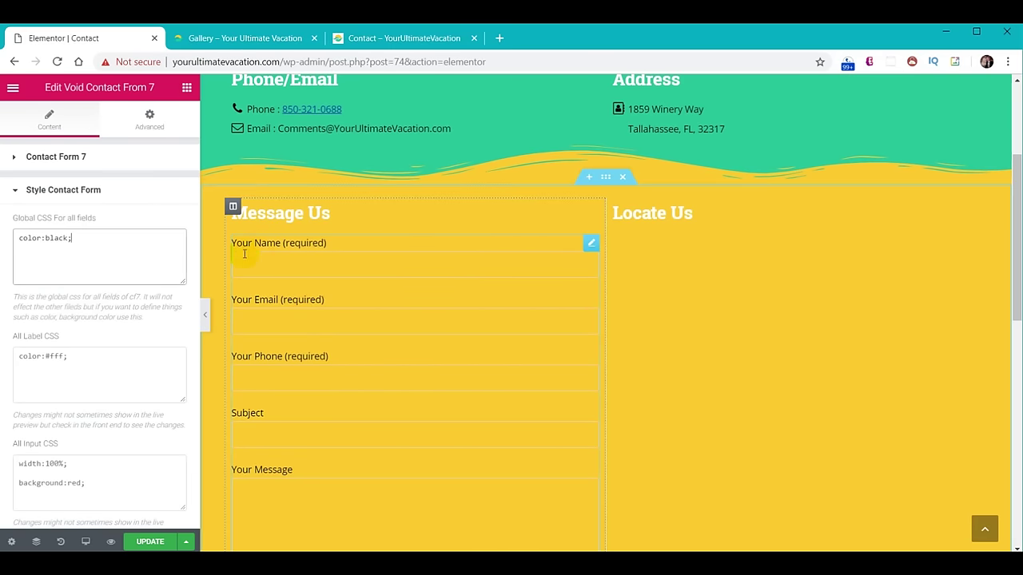
{"action": "left_click", "coordinate": [102, 266]}
Paste black-text, white-background CSS into the input boxes and message box styling.
{"action": "scroll", "coordinate": [107, 226], "scroll_direction": "down", "scroll_amount": 2}
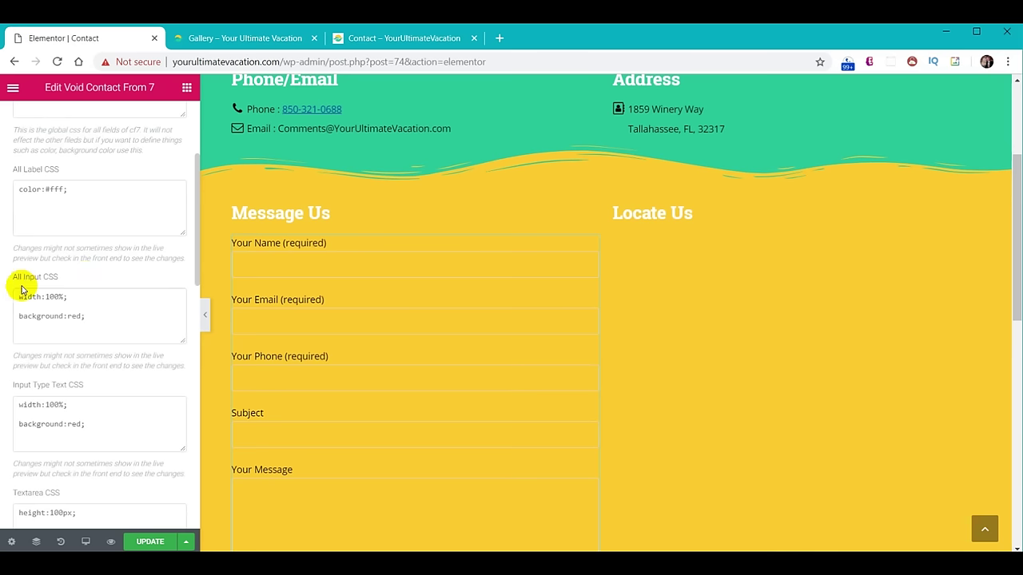
{"action": "left_click", "coordinate": [102, 322]}
{"action": "key", "text": "ctrl+a"}
{"action": "type", "text": "color:black; background-color : white;"}
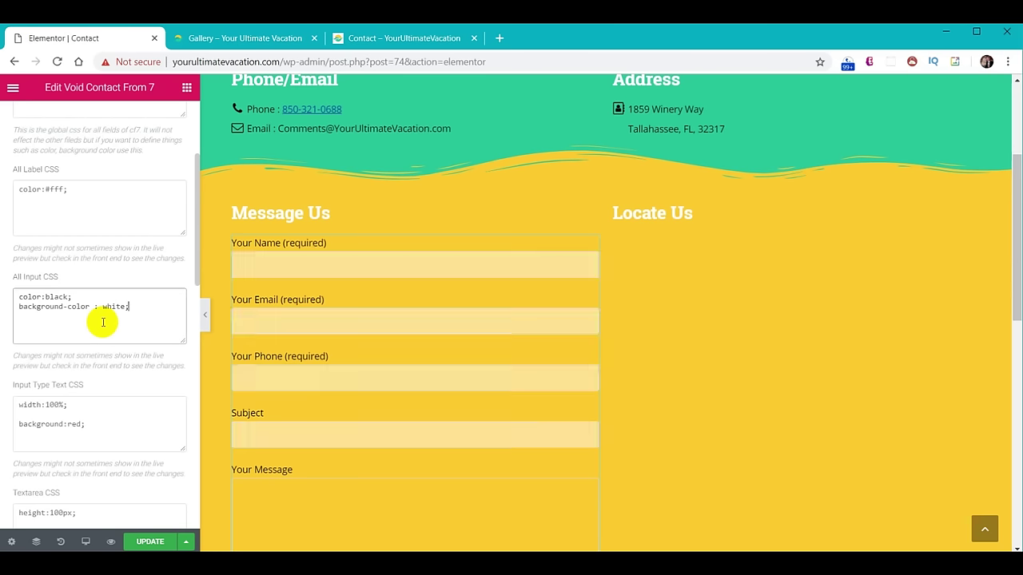
{"action": "left_click", "coordinate": [256, 265]}
{"action": "type", "text": "ssss"}
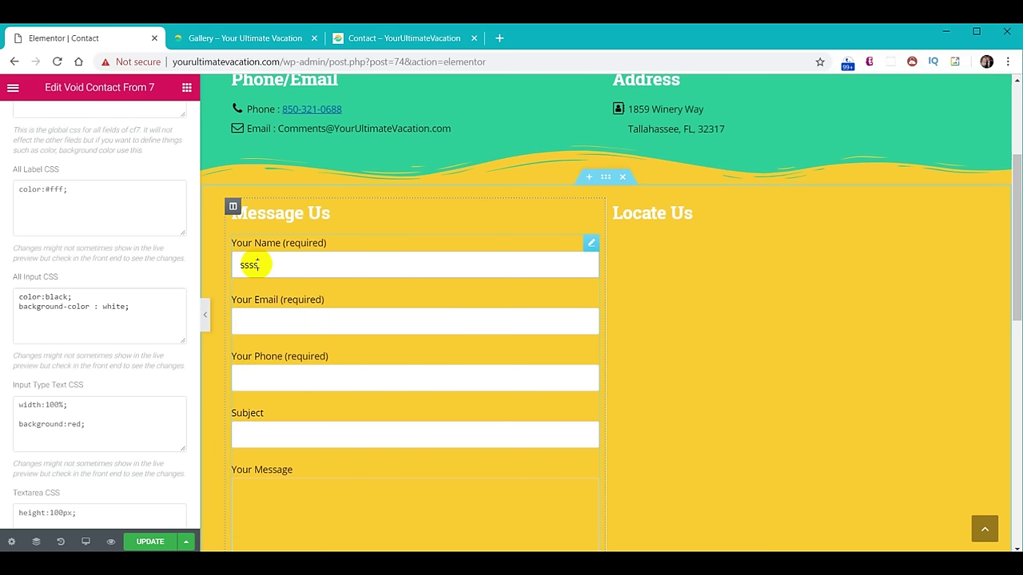
{"action": "scroll", "coordinate": [121, 299], "scroll_direction": "down", "scroll_amount": 3}
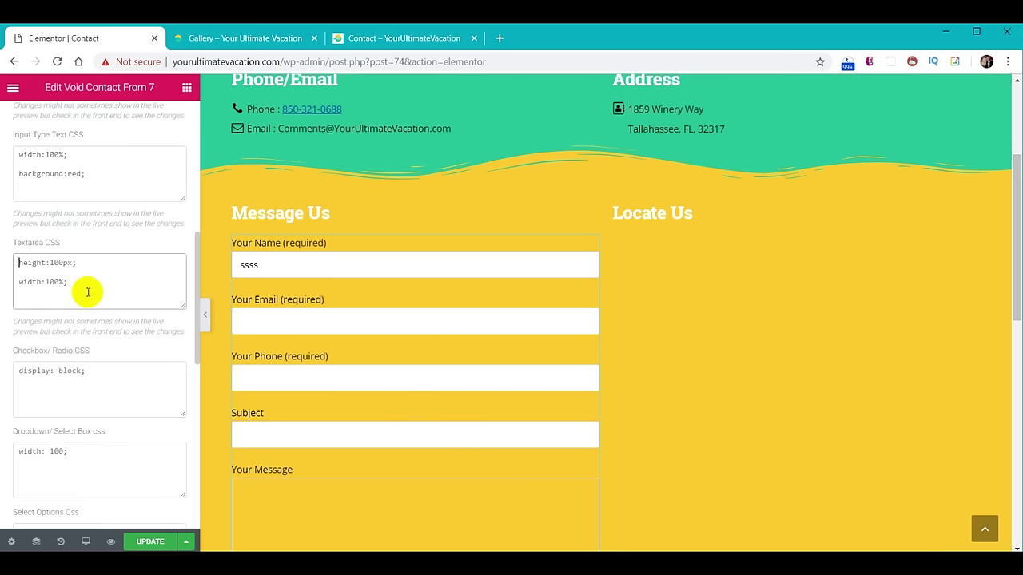
{"action": "key", "text": "ctrl+a"}
{"action": "type", "text": "color:black; background-color : white;"}
{"action": "scroll", "coordinate": [274, 368], "scroll_direction": "down", "scroll_amount": 3}
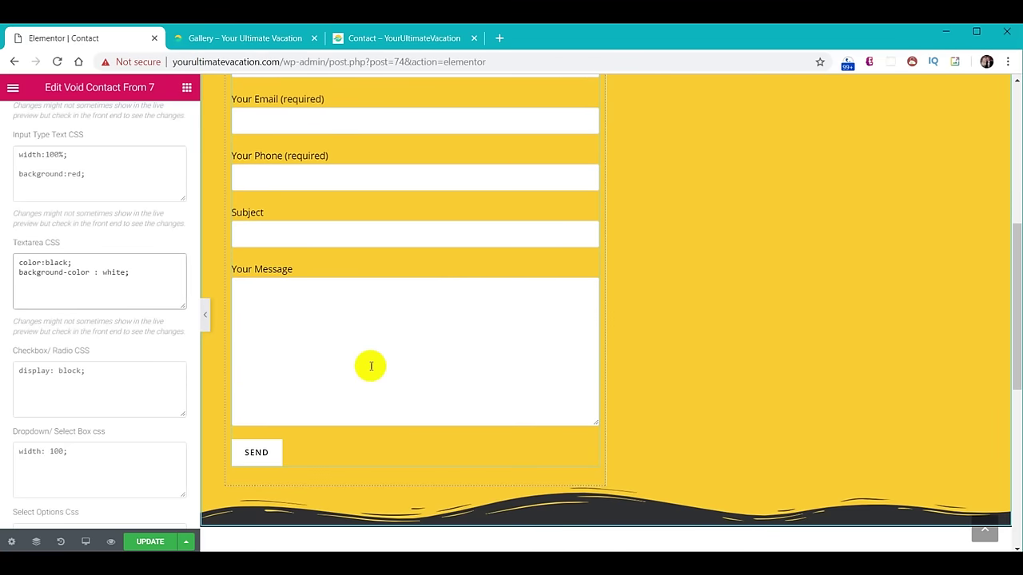
{"action": "scroll", "coordinate": [701, 361], "scroll_direction": "up", "scroll_amount": 3}
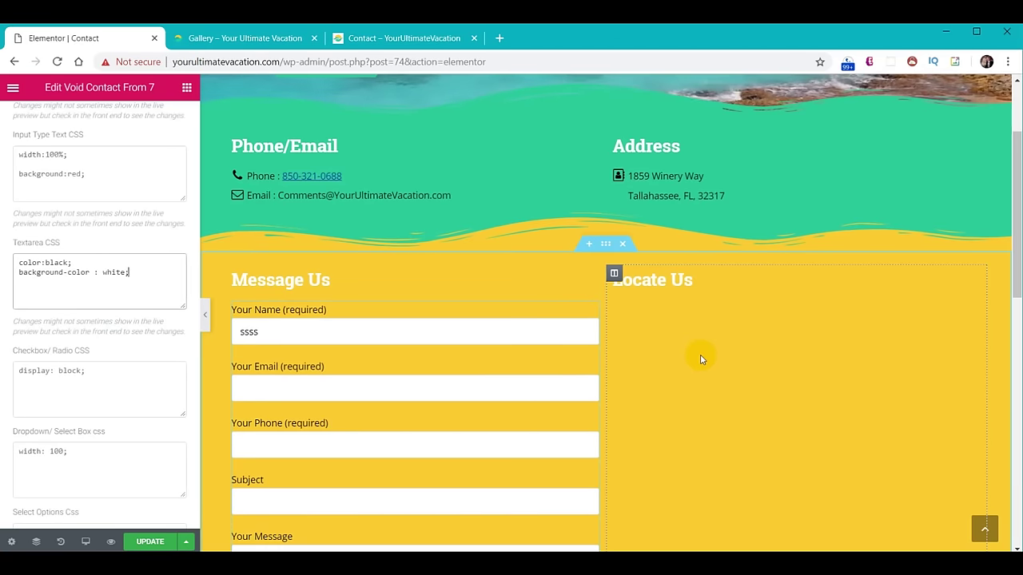
{"action": "left_click", "coordinate": [762, 390]}
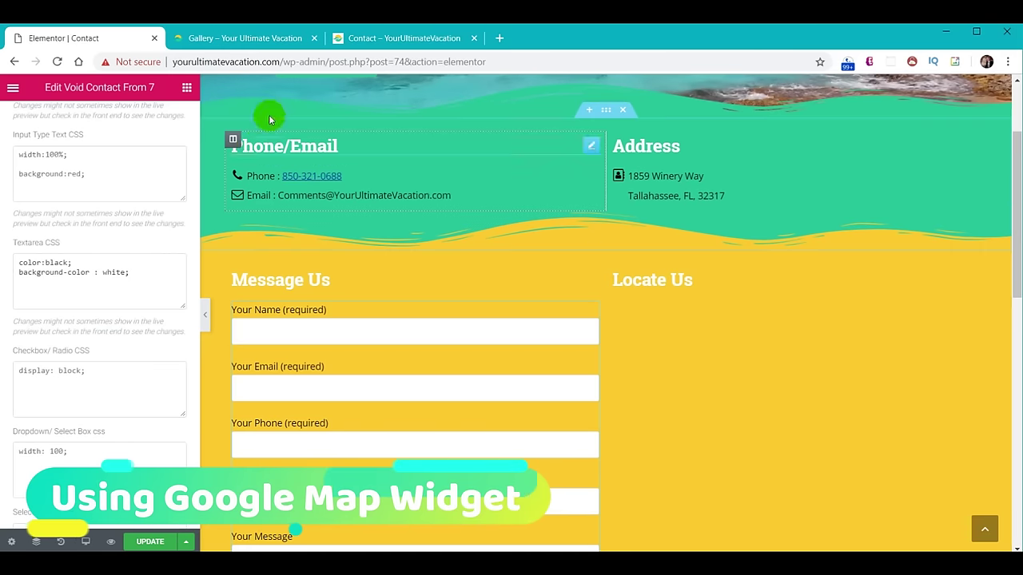
{"action": "left_click", "coordinate": [186, 87]}
{"action": "left_click_drag", "start_coordinate": [50, 460], "coordinate": [723, 295]}
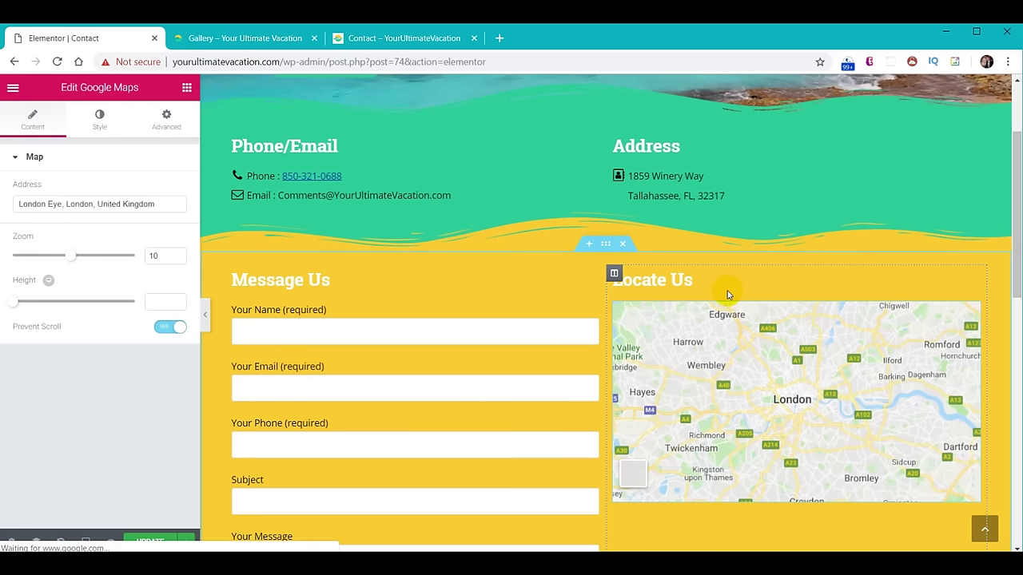
{"action": "left_click", "coordinate": [118, 205]}
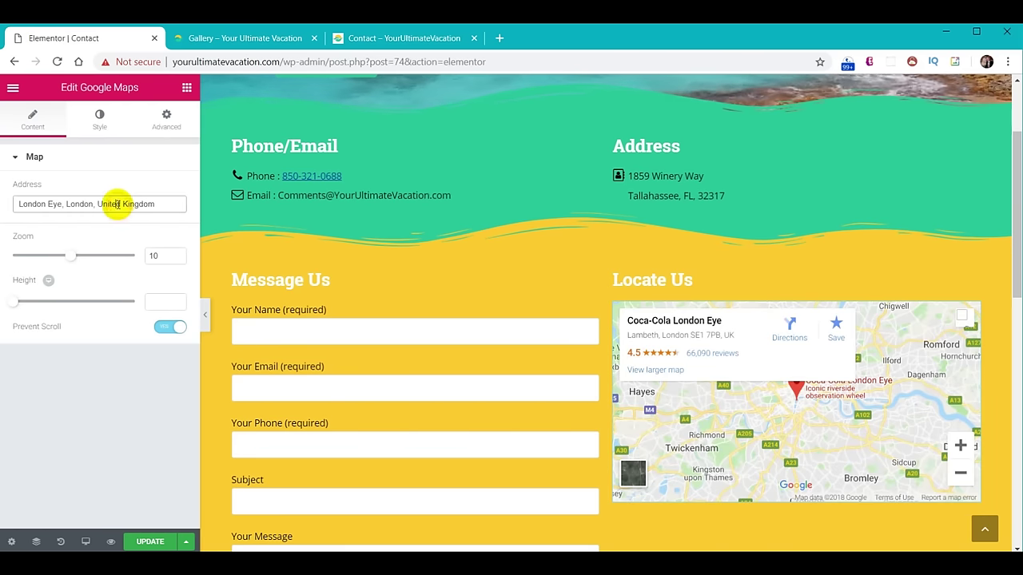
{"action": "left_click_drag", "start_coordinate": [170, 204], "coordinate": [2, 206]}
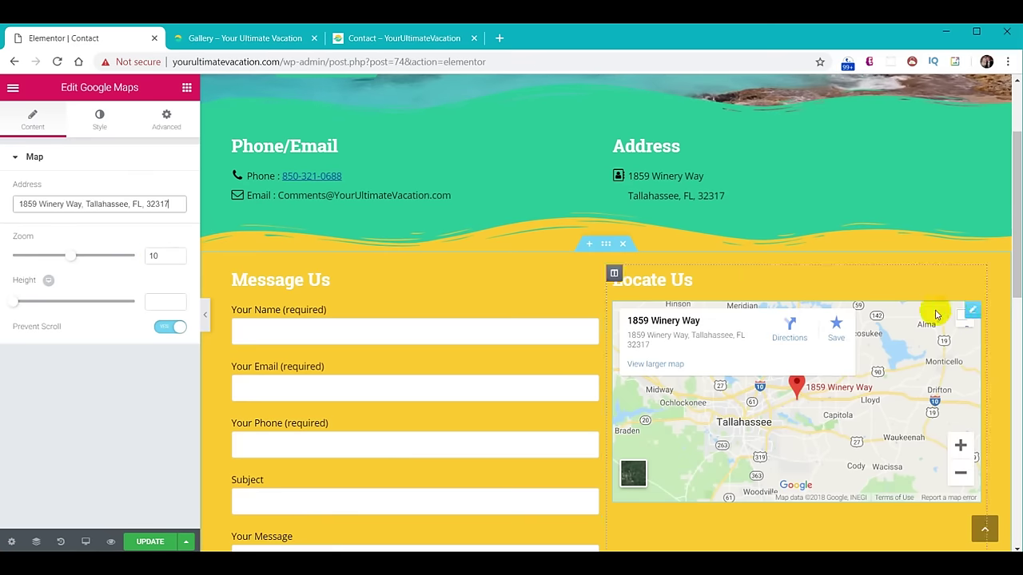
Set the map height to 586, then view the live Gallery page.
{"action": "left_click", "coordinate": [160, 301]}
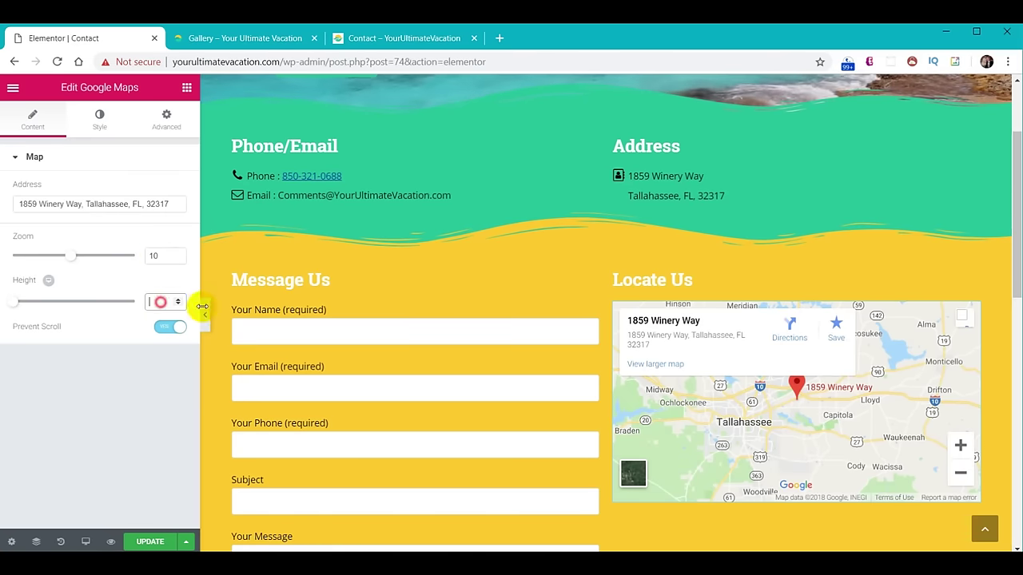
{"action": "left_click_drag", "start_coordinate": [1016, 243], "coordinate": [1016, 328]}
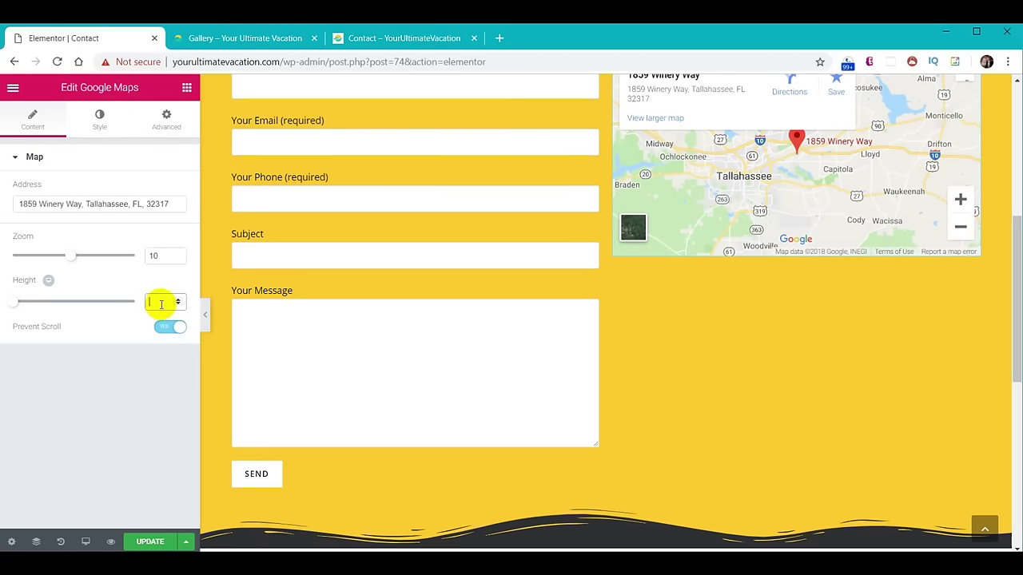
{"action": "type", "text": "586"}
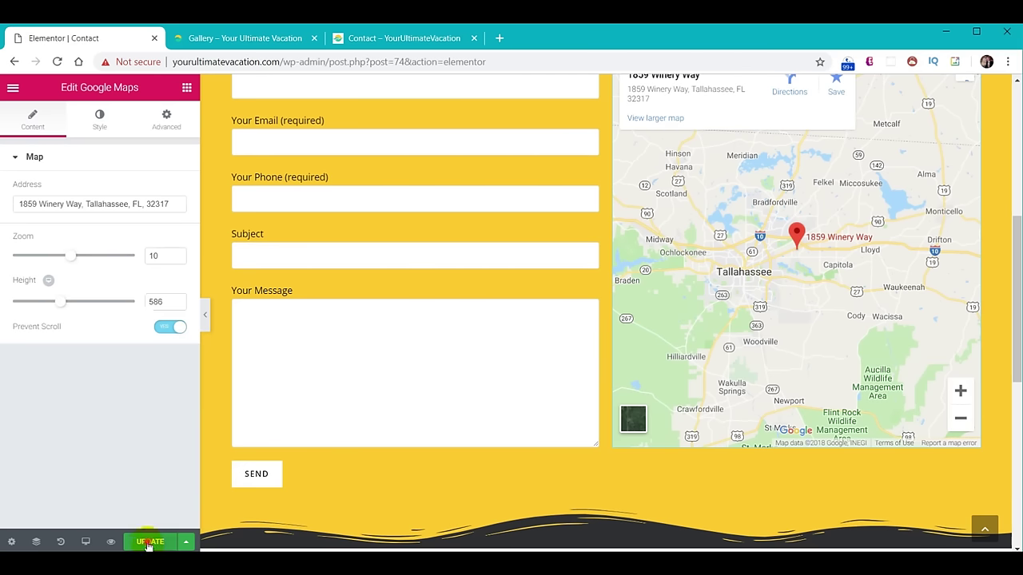
{"action": "left_click", "coordinate": [246, 39]}
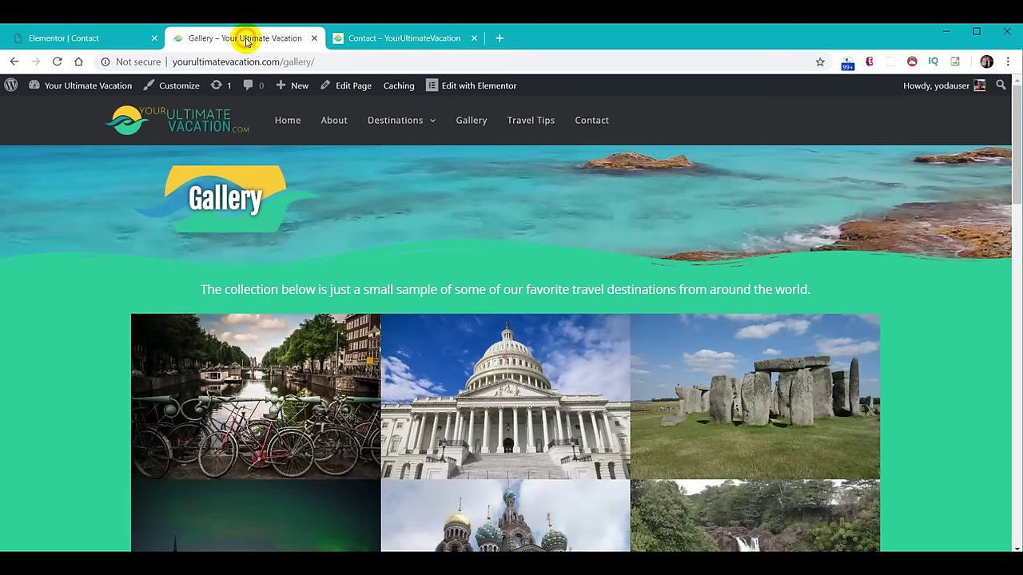
Look over the live Contact page.
{"action": "left_click", "coordinate": [590, 120]}
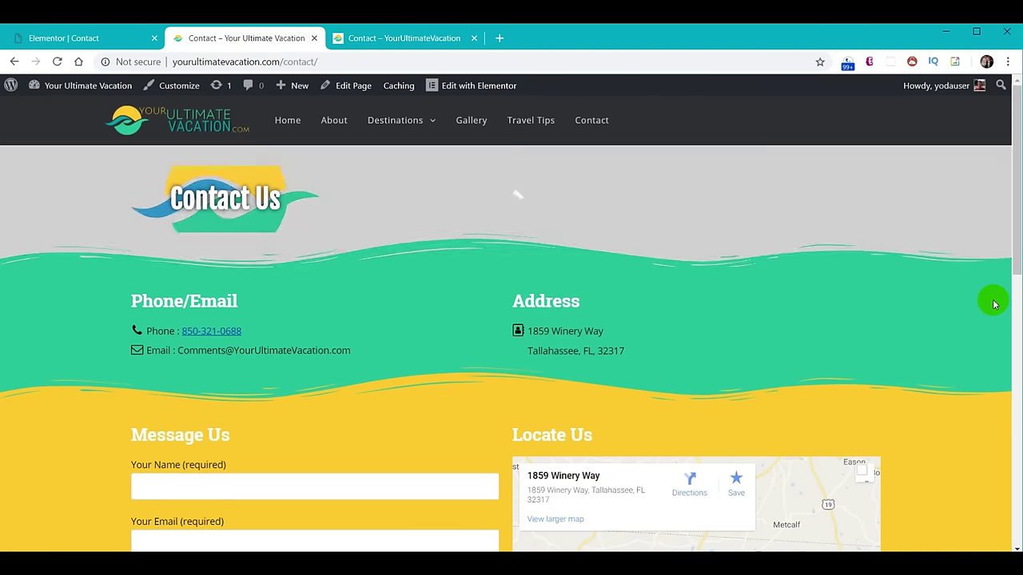
{"action": "scroll", "coordinate": [975, 330], "scroll_direction": "down", "scroll_amount": 10}
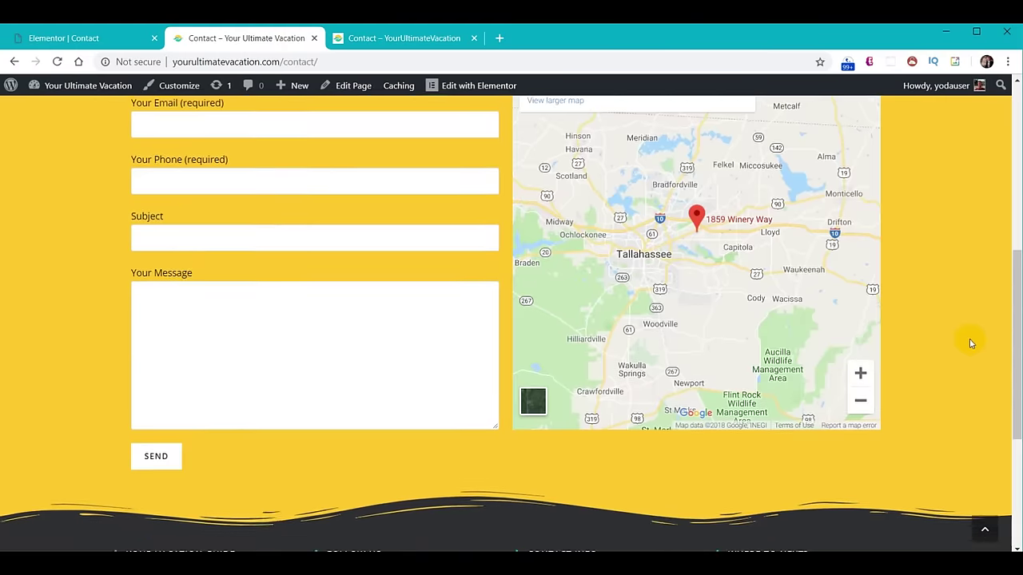
{"action": "scroll", "coordinate": [957, 389], "scroll_direction": "up", "scroll_amount": 10}
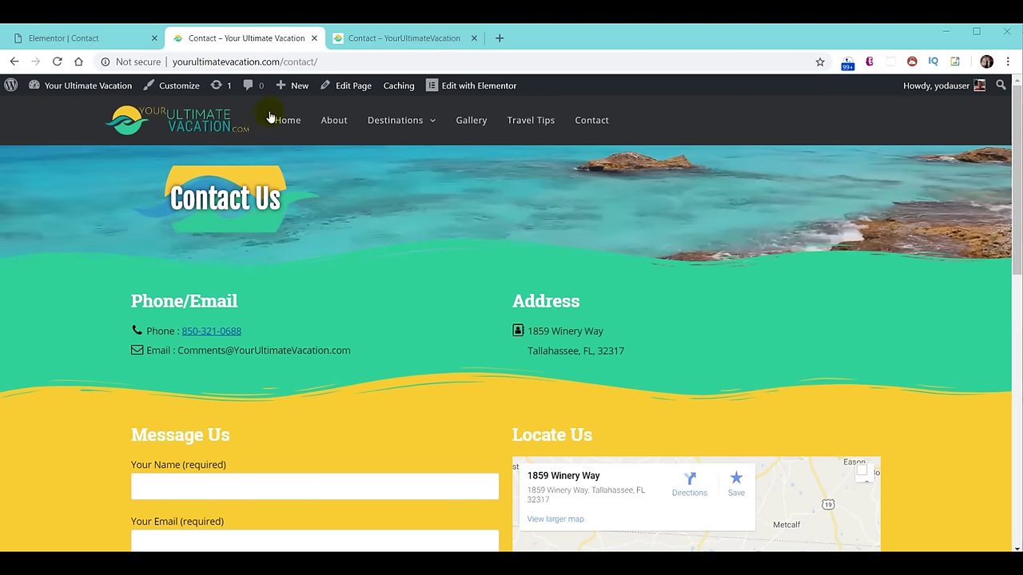
Scroll through the live Home page in the other site tab.
{"action": "left_click", "coordinate": [397, 37]}
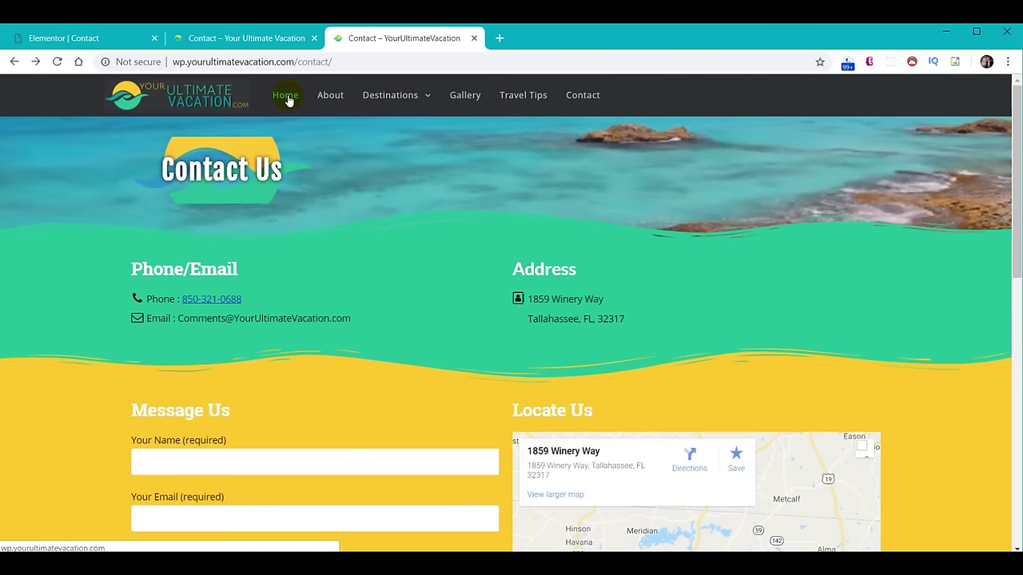
{"action": "left_click", "coordinate": [288, 100]}
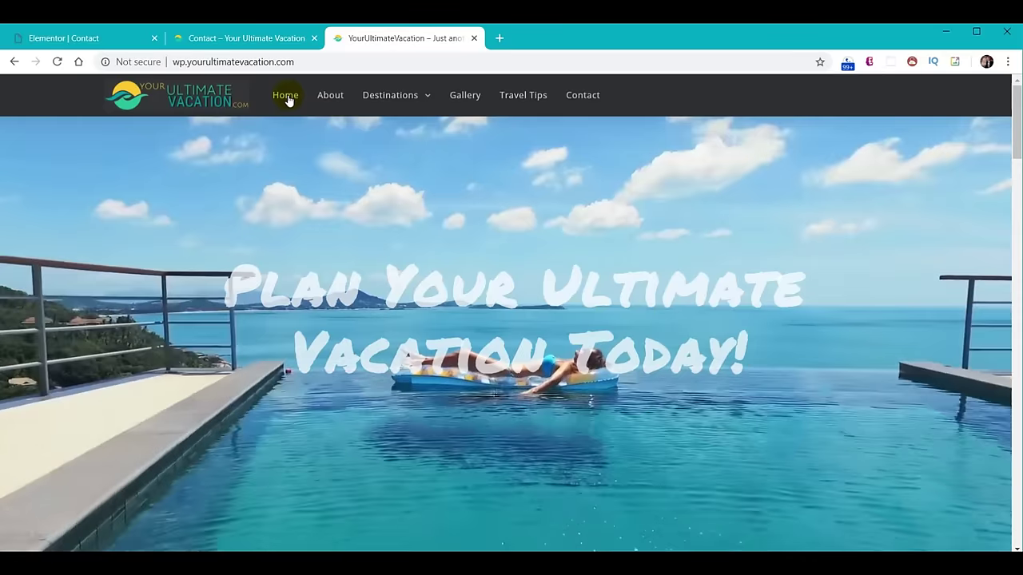
{"action": "scroll", "coordinate": [560, 318], "scroll_direction": "down", "scroll_amount": 10}
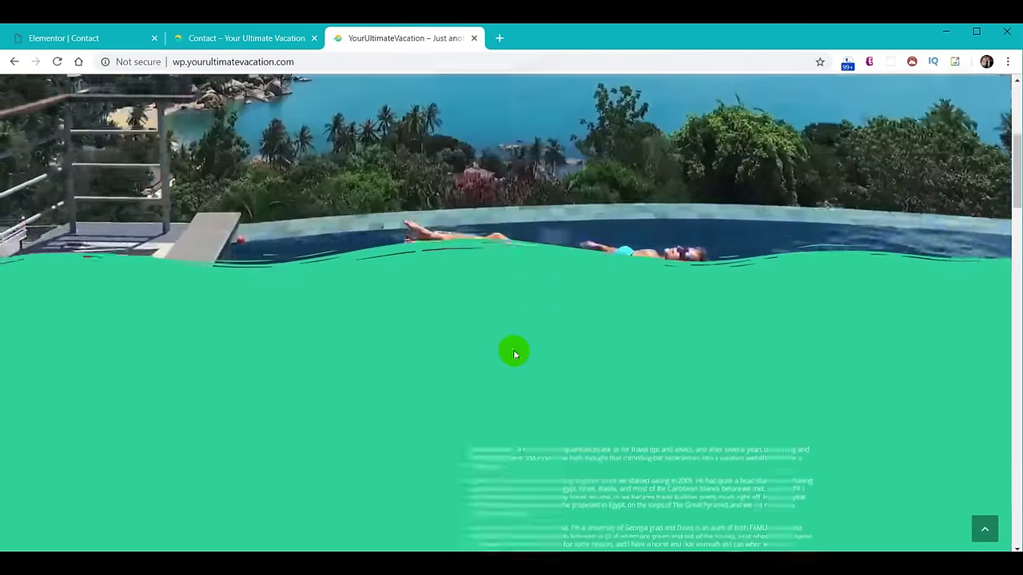
{"action": "scroll", "coordinate": [490, 240], "scroll_direction": "down", "scroll_amount": 5}
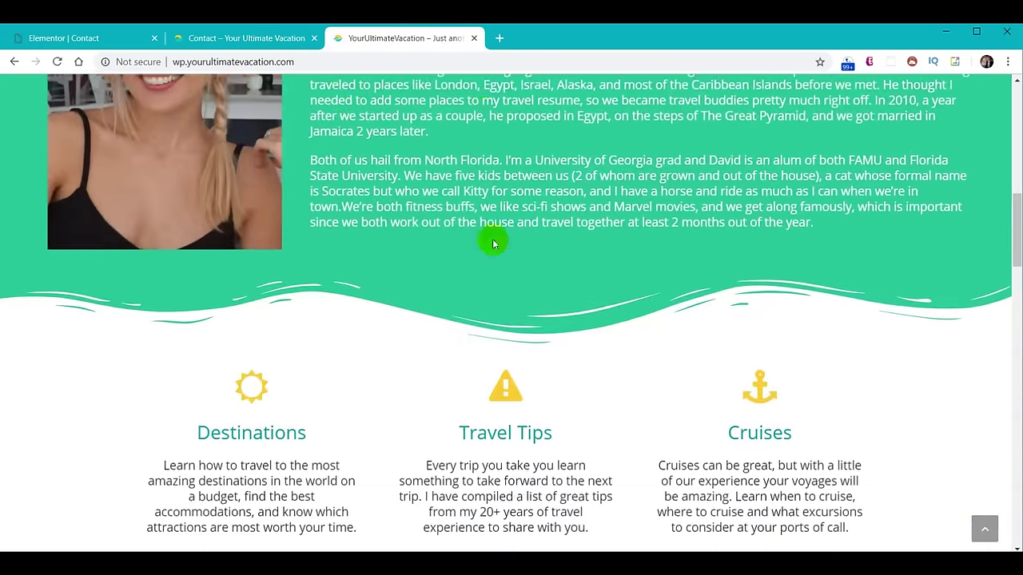
{"action": "scroll", "coordinate": [551, 308], "scroll_direction": "down", "scroll_amount": 10}
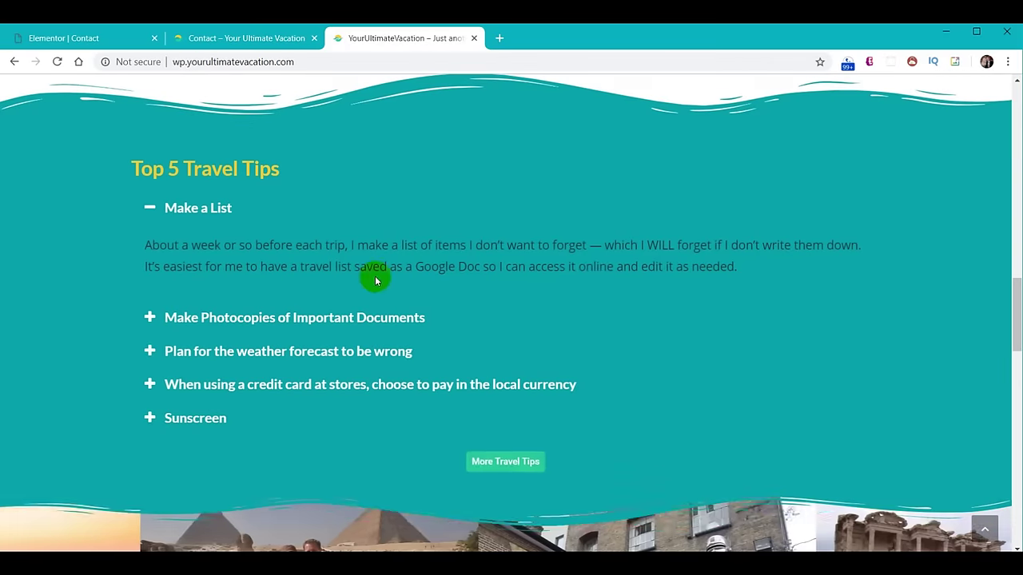
{"action": "scroll", "coordinate": [578, 275], "scroll_direction": "down", "scroll_amount": 2}
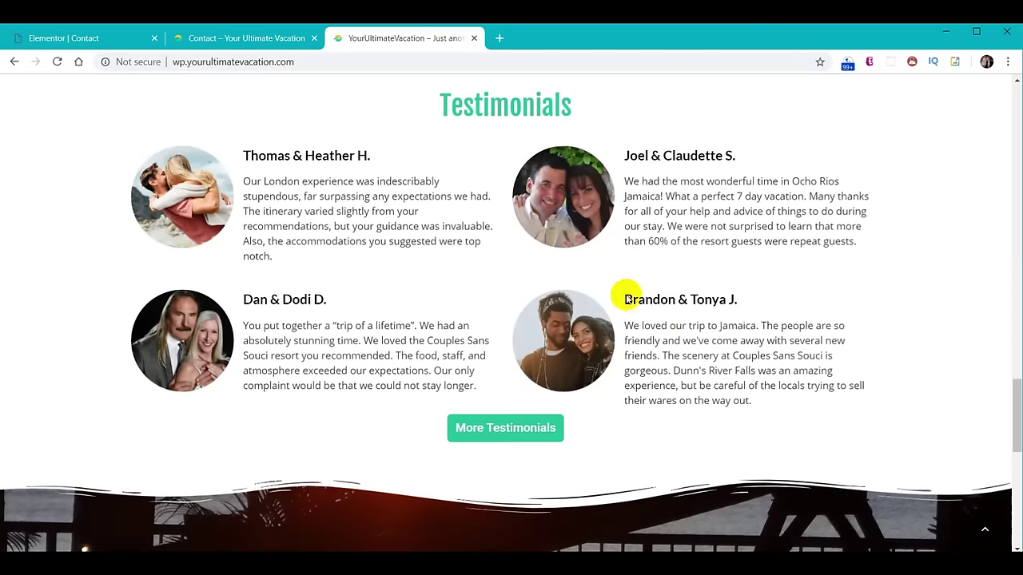
{"action": "scroll", "coordinate": [824, 299], "scroll_direction": "up", "scroll_amount": 7}
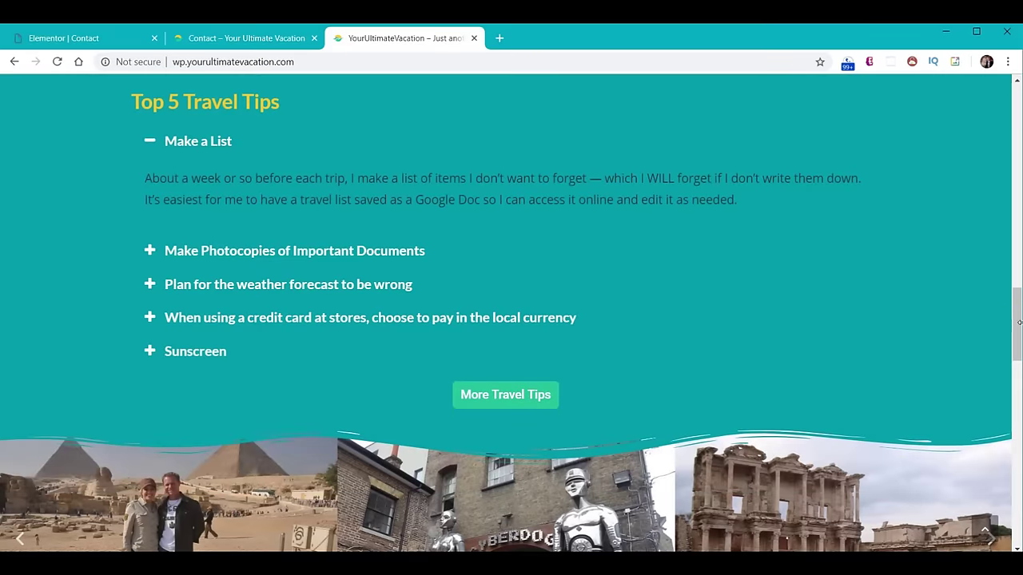
{"action": "left_click_drag", "start_coordinate": [1017, 329], "coordinate": [1020, 118]}
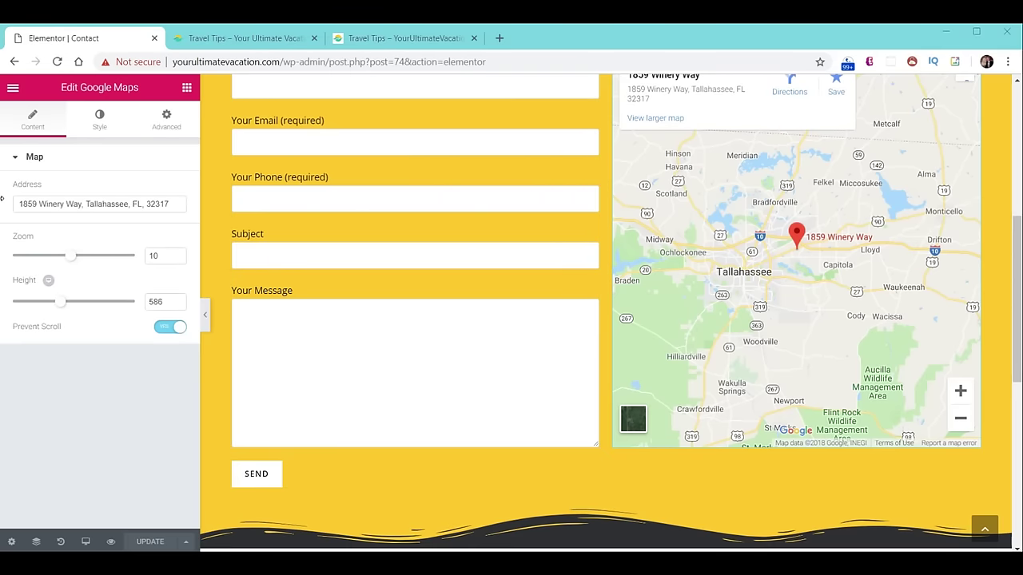
Exit the Contact page editor to the Pages list and open Home for editing.
{"action": "left_click", "coordinate": [12, 89]}
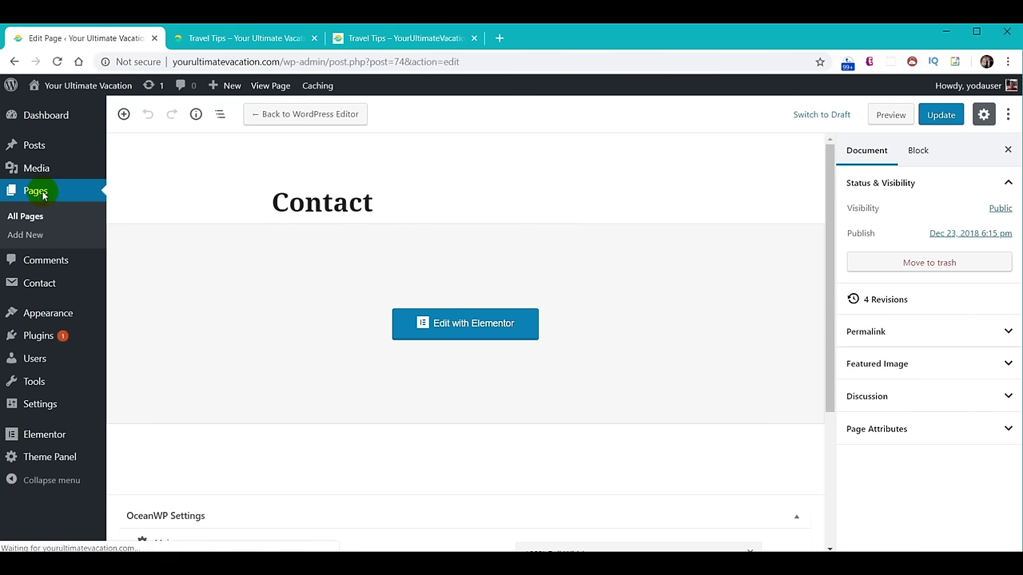
{"action": "scroll", "coordinate": [313, 375], "scroll_direction": "down", "scroll_amount": 2}
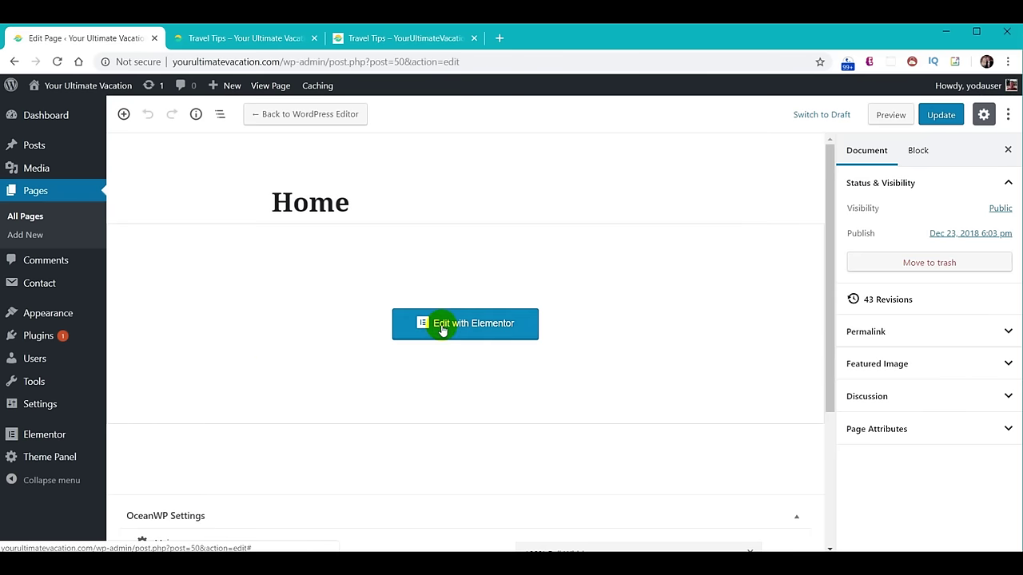
{"action": "left_click", "coordinate": [441, 327]}
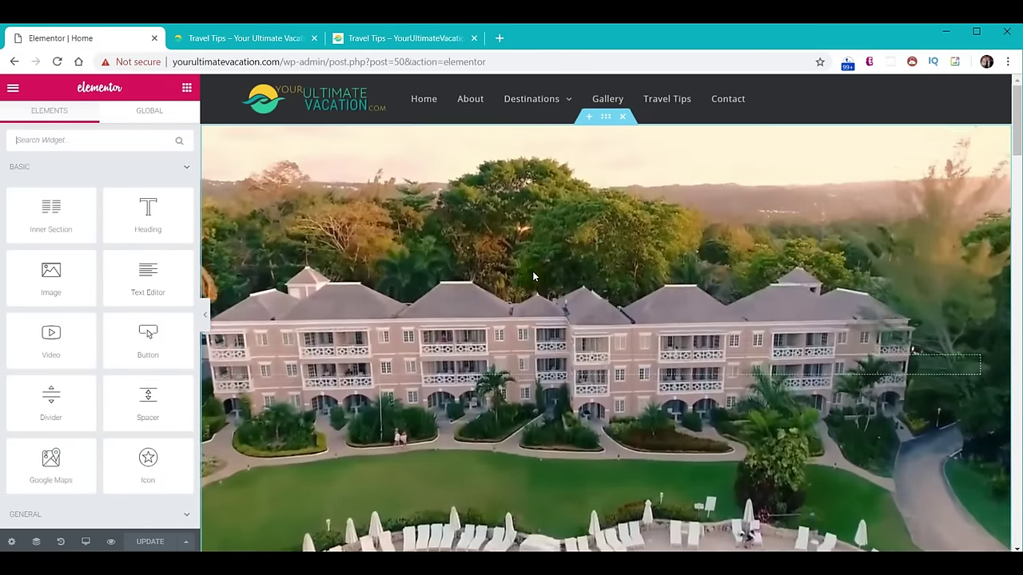
Give the guide's portrait photo a Zoom In entrance and its main heading Fade In Down.
{"action": "scroll", "coordinate": [532, 271], "scroll_direction": "down", "scroll_amount": 3}
{"action": "scroll", "coordinate": [531, 276], "scroll_direction": "down", "scroll_amount": 4}
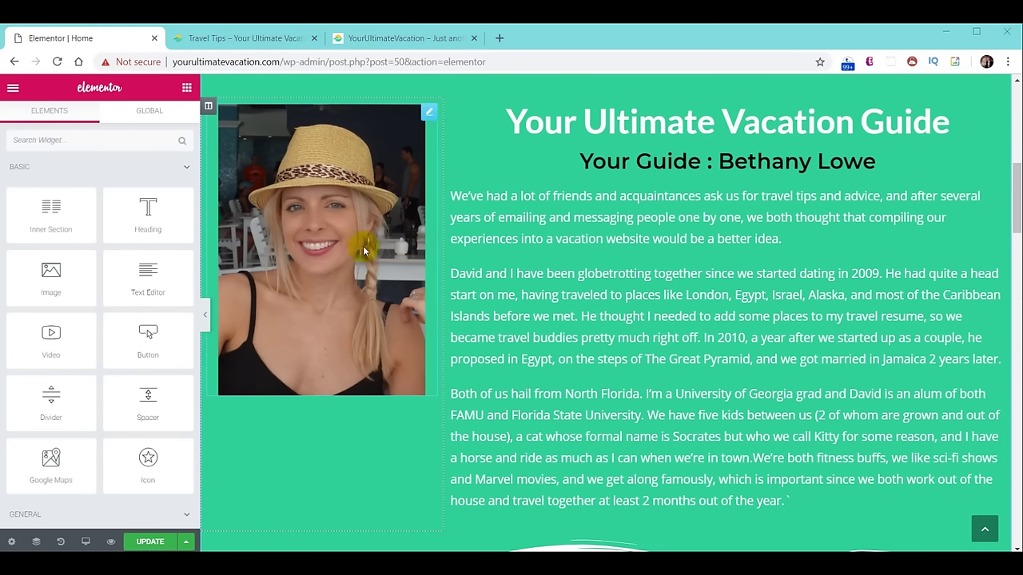
{"action": "left_click", "coordinate": [313, 231]}
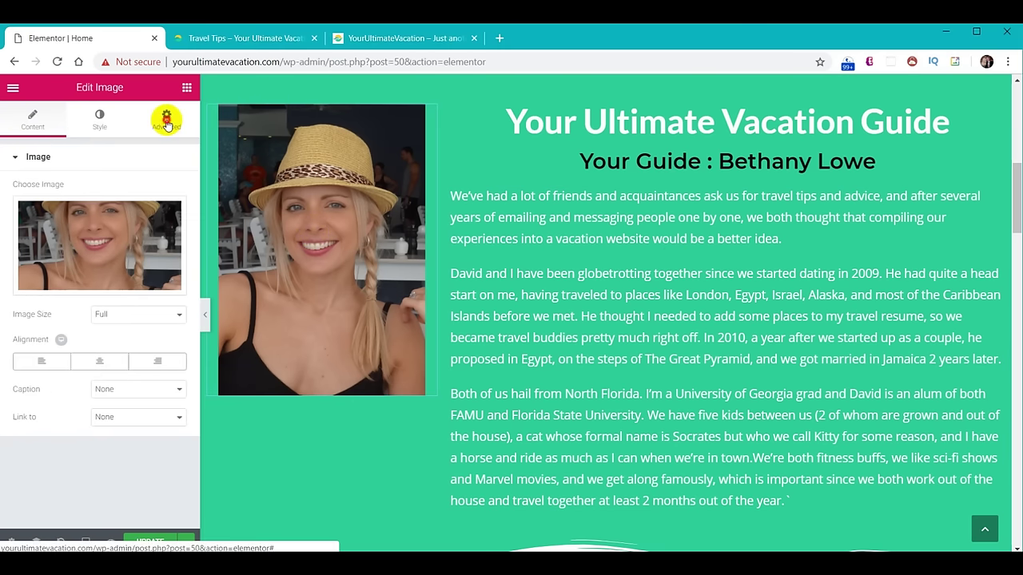
{"action": "left_click", "coordinate": [166, 122]}
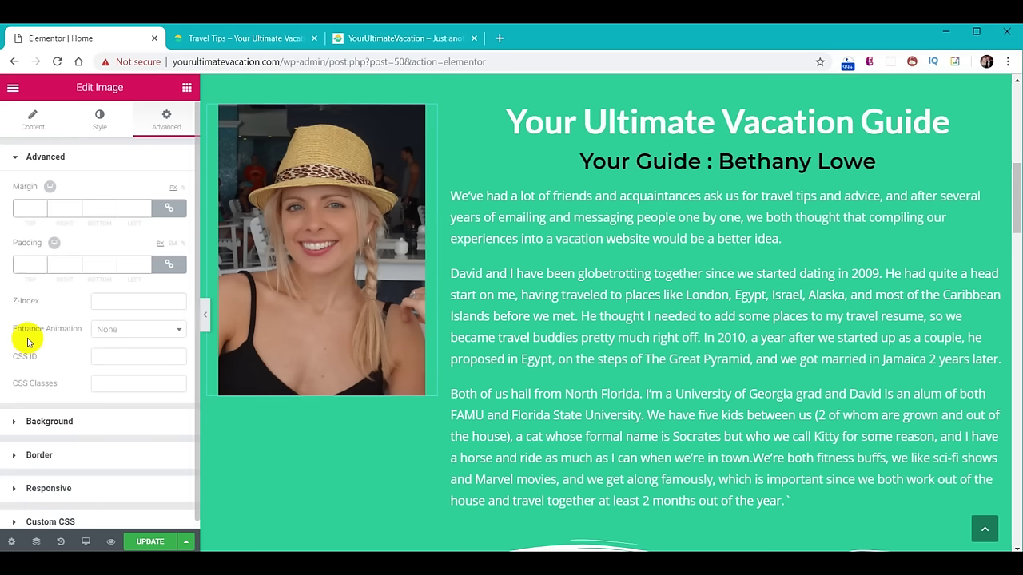
{"action": "left_click", "coordinate": [179, 330]}
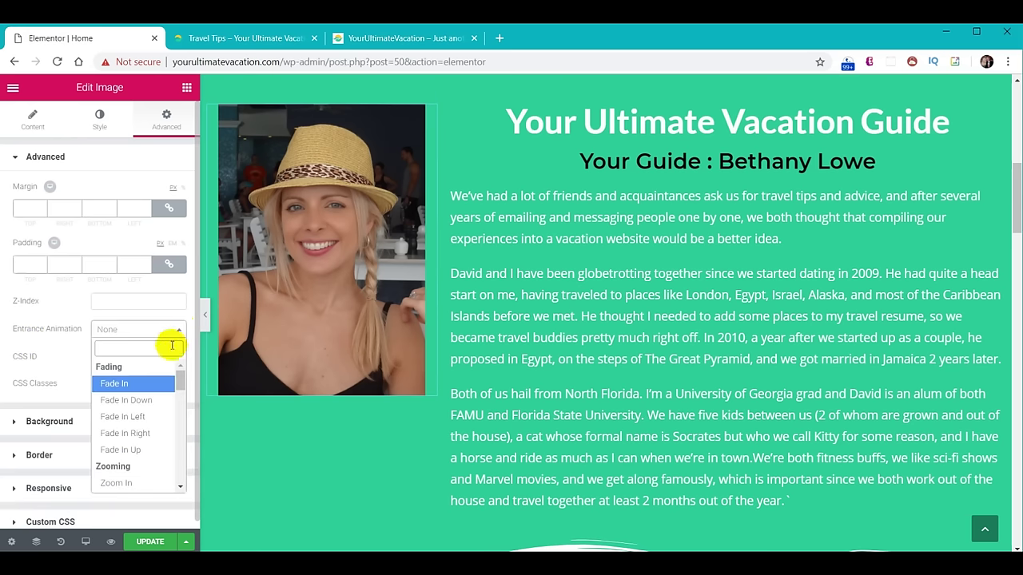
{"action": "left_click", "coordinate": [134, 416]}
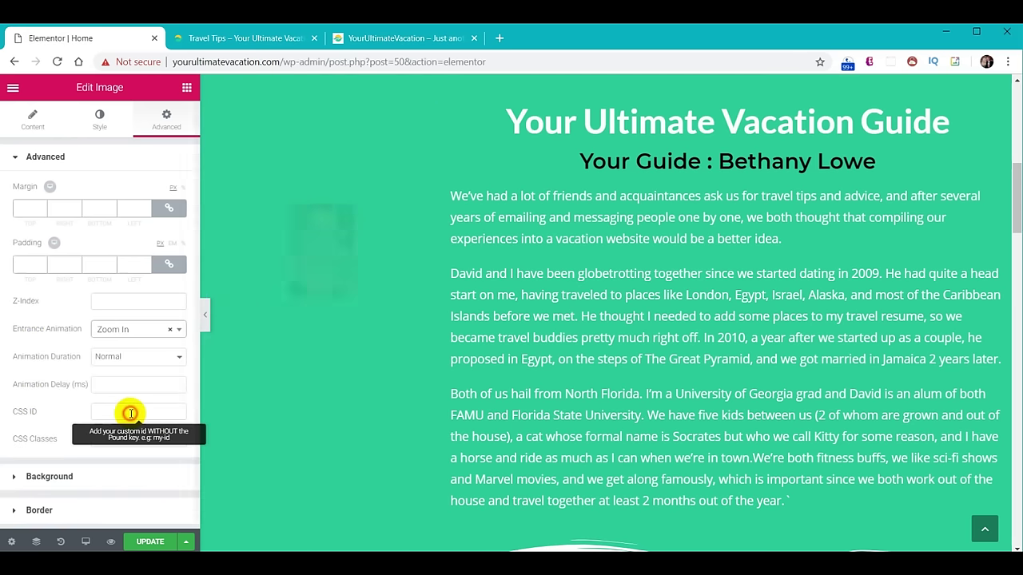
{"action": "left_click", "coordinate": [745, 128]}
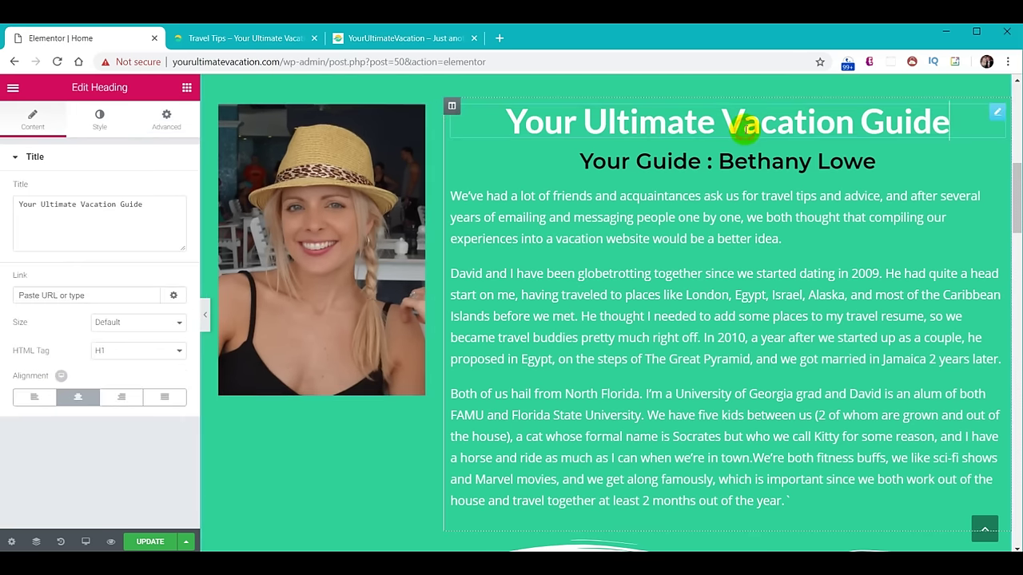
{"action": "left_click", "coordinate": [167, 120]}
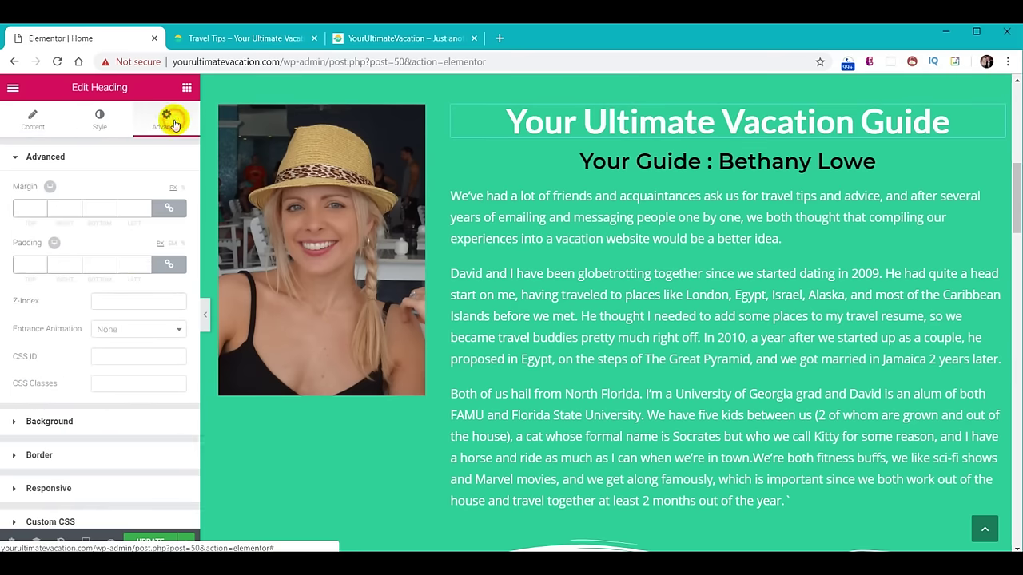
{"action": "left_click", "coordinate": [122, 334]}
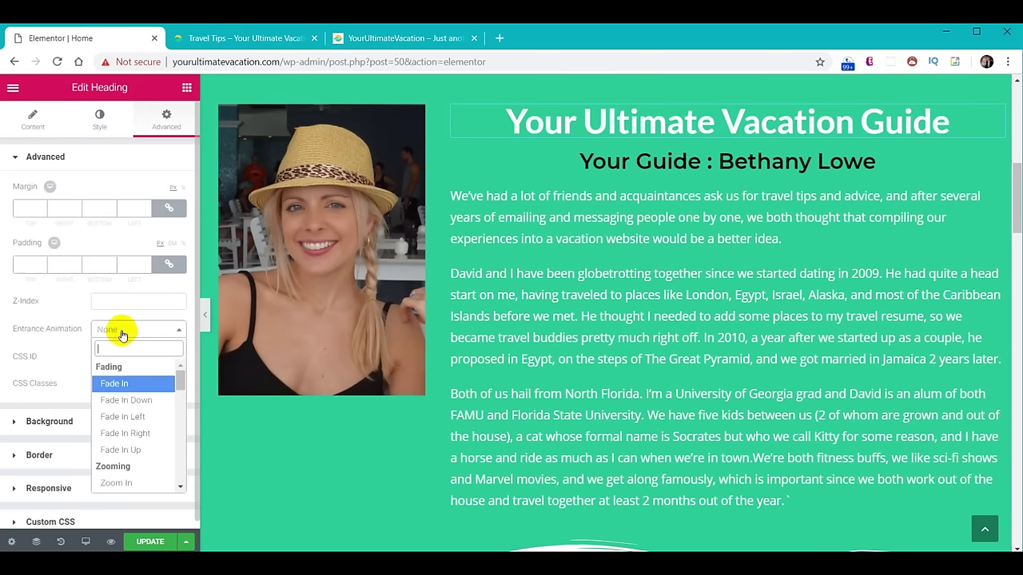
{"action": "left_click", "coordinate": [128, 399]}
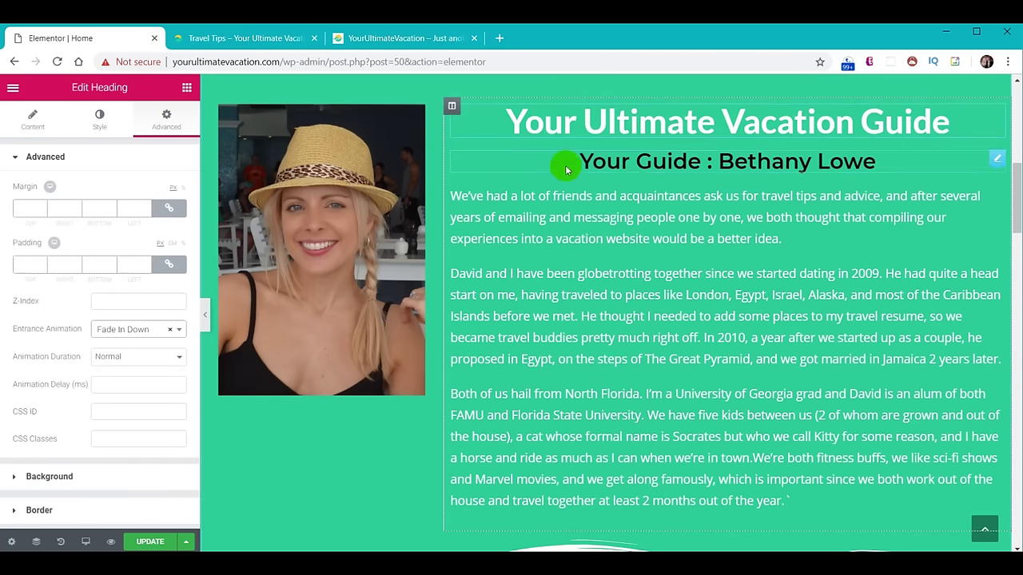
Give the subheading Fade In Left and the paragraph text Zoom In, then view Travel Tips.
{"action": "left_click", "coordinate": [653, 162]}
{"action": "left_click", "coordinate": [166, 120]}
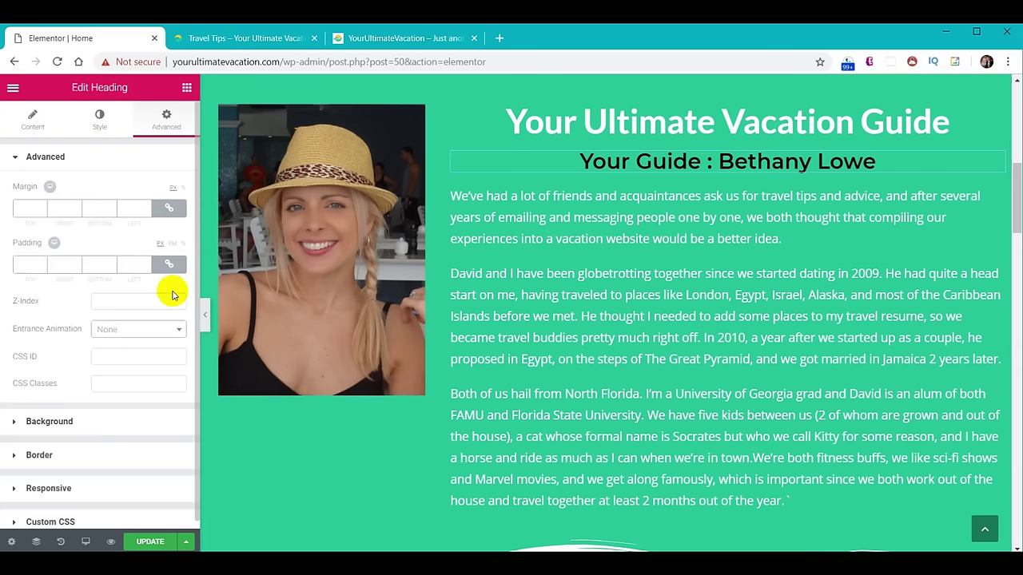
{"action": "left_click", "coordinate": [159, 332]}
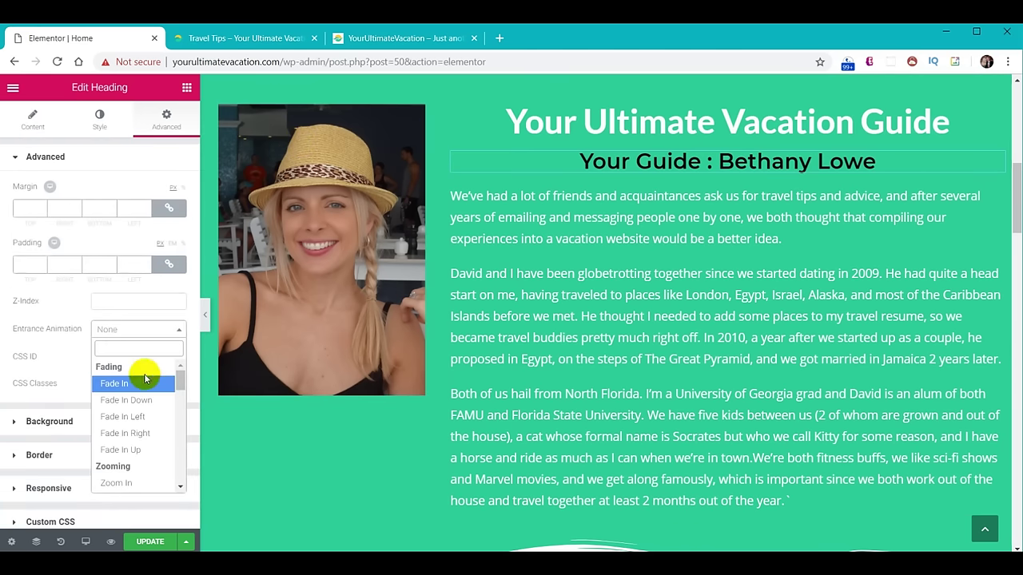
{"action": "left_click", "coordinate": [123, 416]}
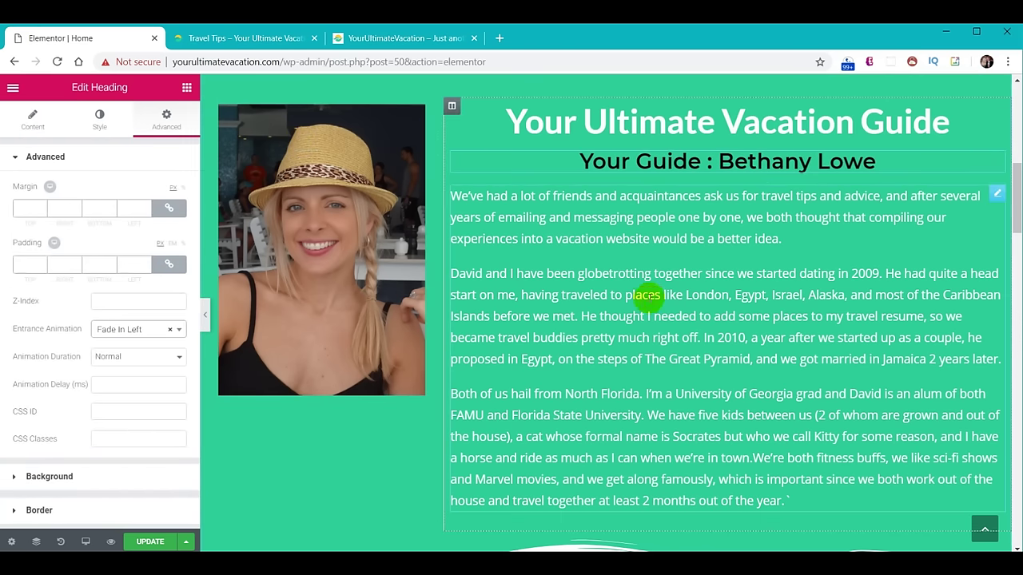
{"action": "left_click", "coordinate": [719, 295]}
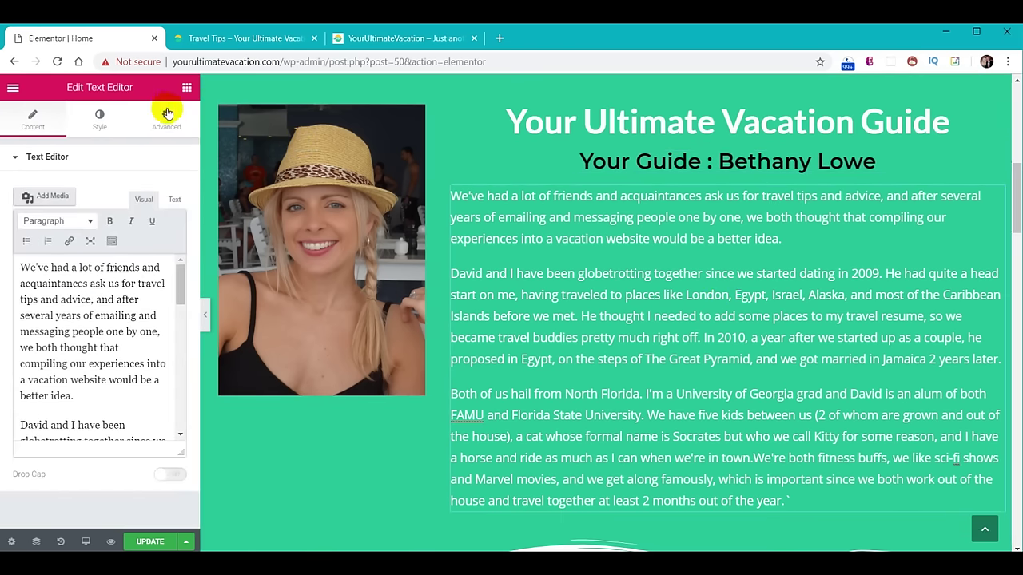
{"action": "left_click", "coordinate": [167, 115]}
{"action": "left_click", "coordinate": [124, 329]}
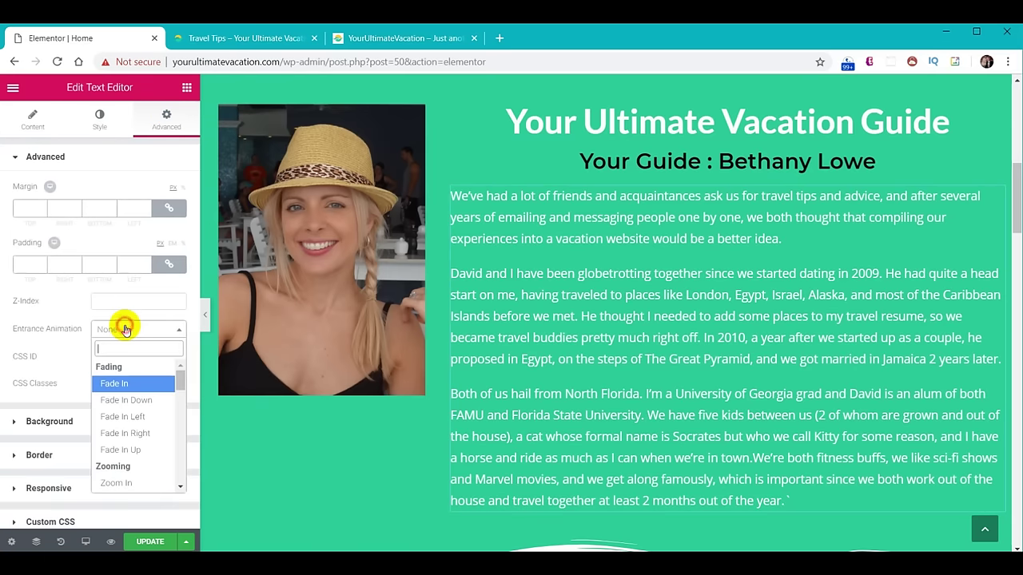
{"action": "left_click", "coordinate": [116, 482]}
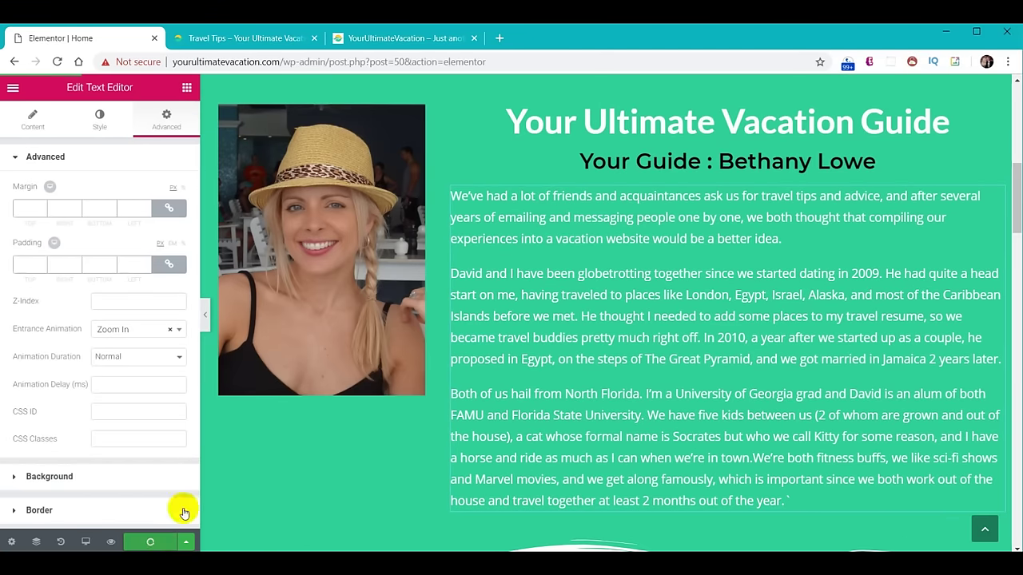
{"action": "left_click", "coordinate": [231, 37]}
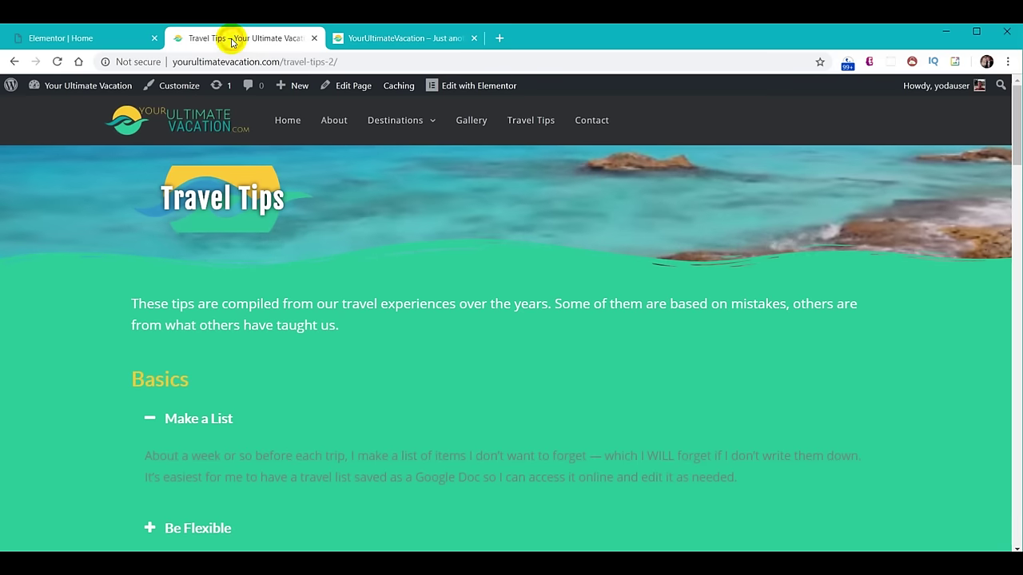
Check the guide section on the live Home page, then scroll the editor to the cards.
{"action": "left_click", "coordinate": [275, 123]}
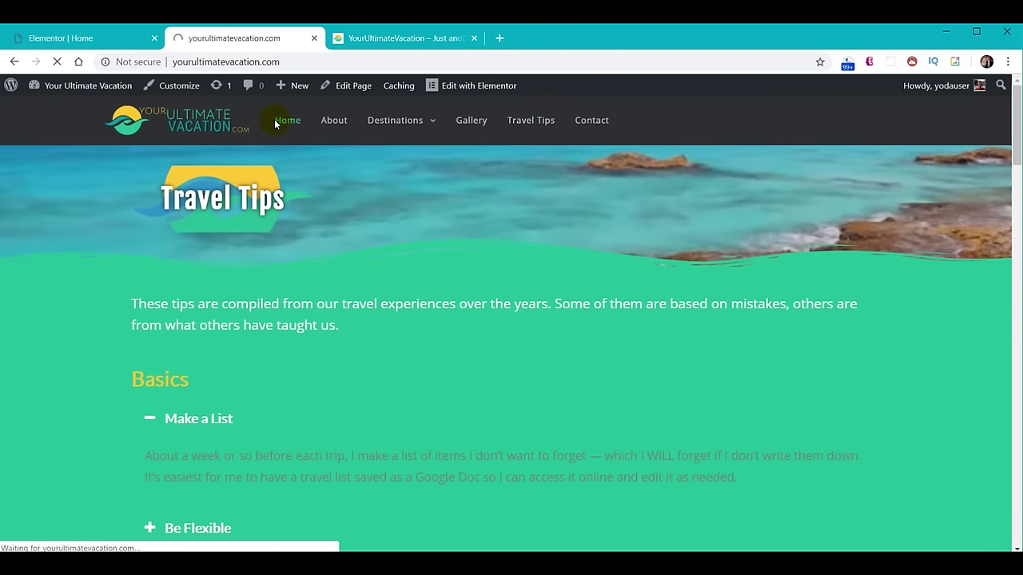
{"action": "scroll", "coordinate": [640, 264], "scroll_direction": "down", "scroll_amount": 5}
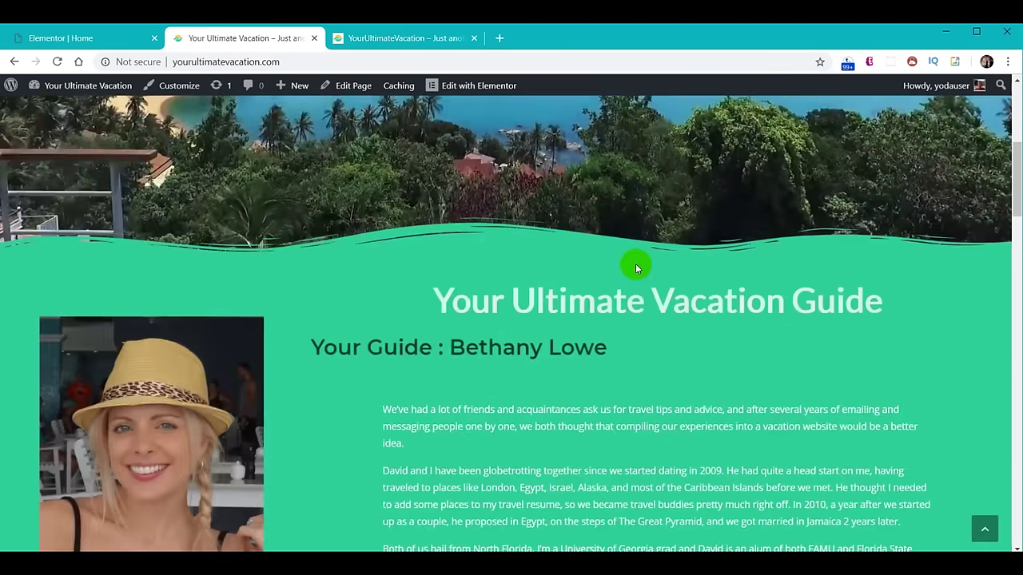
{"action": "scroll", "coordinate": [635, 265], "scroll_direction": "down", "scroll_amount": 3}
{"action": "key", "text": "ctrl+1"}
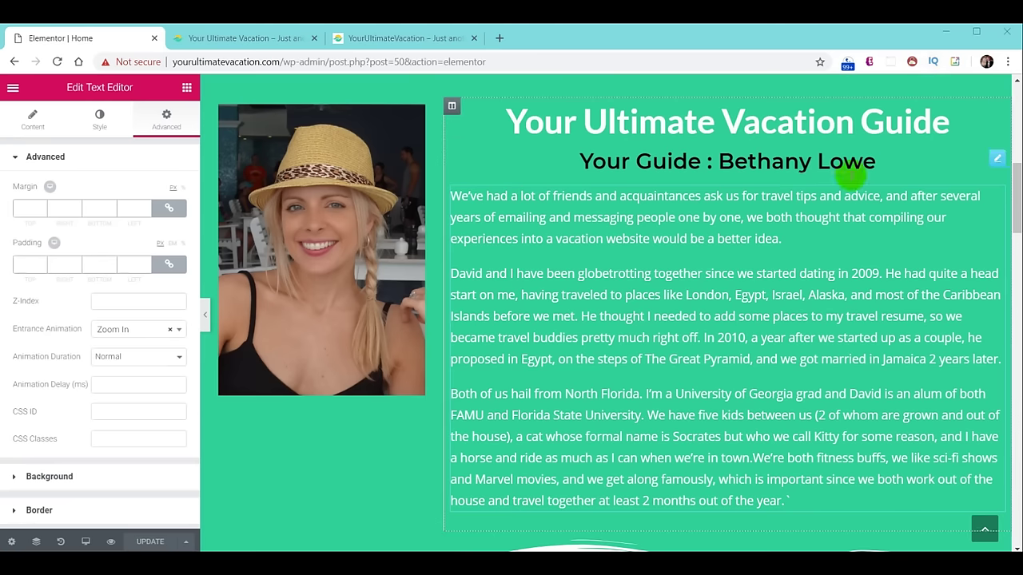
{"action": "scroll", "coordinate": [671, 252], "scroll_direction": "down", "scroll_amount": 5}
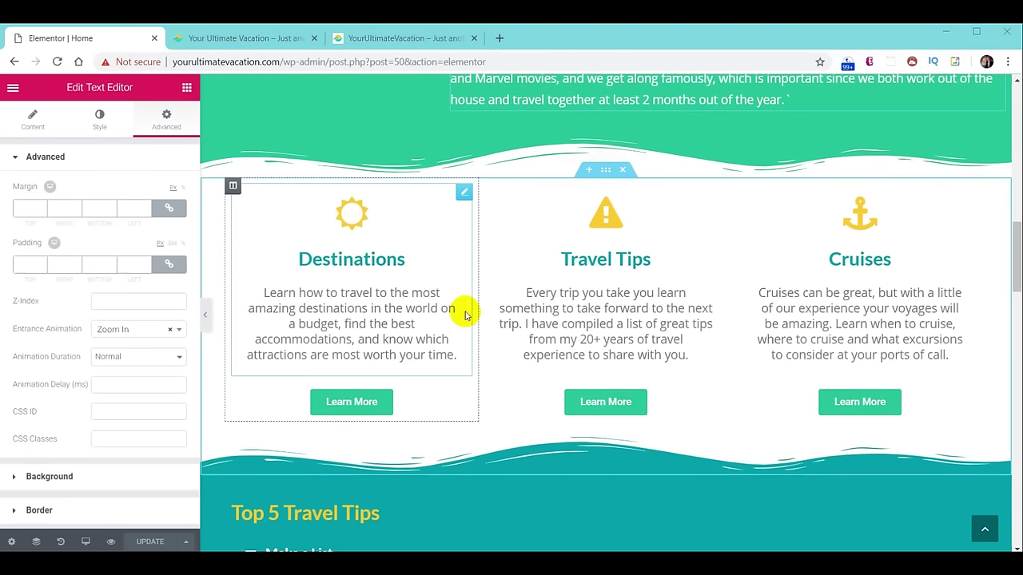
Animate the card columns: Destinations Fade In Left, Travel Tips Fade In Down, Cruises Fade In Right.
{"action": "left_click", "coordinate": [233, 187]}
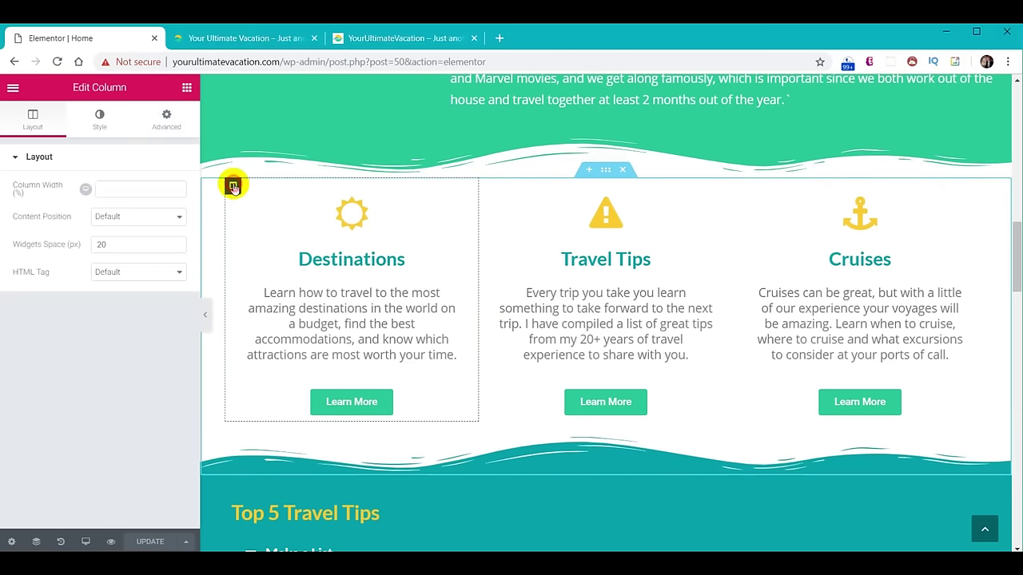
{"action": "left_click", "coordinate": [164, 119]}
{"action": "left_click", "coordinate": [145, 333]}
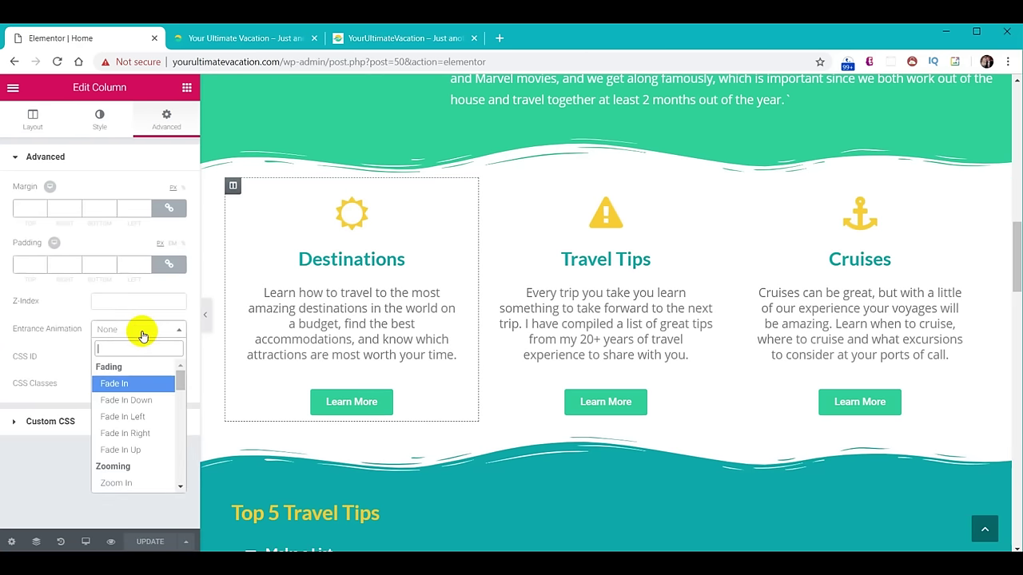
{"action": "left_click", "coordinate": [128, 416]}
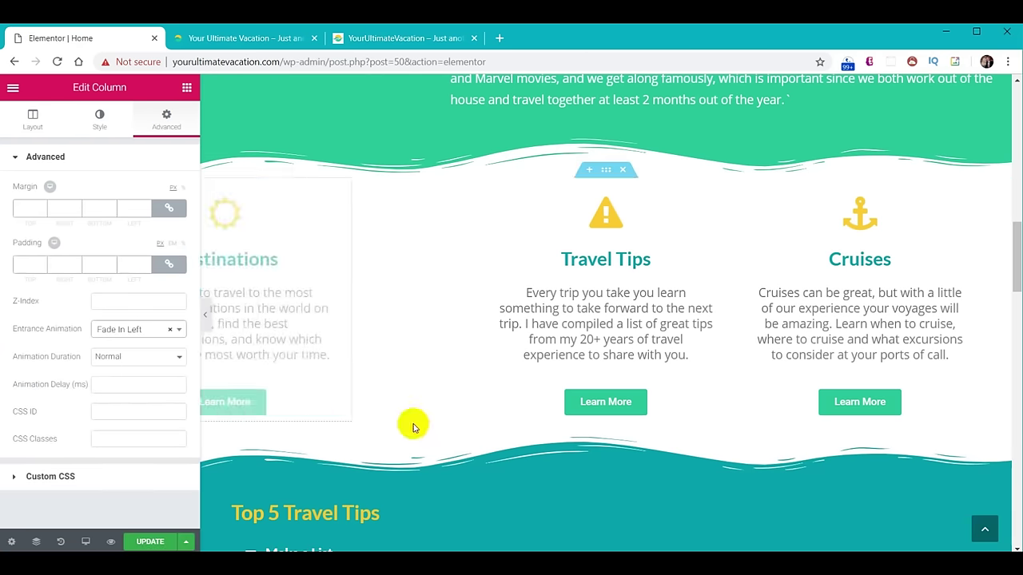
{"action": "left_click", "coordinate": [487, 186]}
{"action": "left_click", "coordinate": [171, 124]}
{"action": "left_click", "coordinate": [122, 334]}
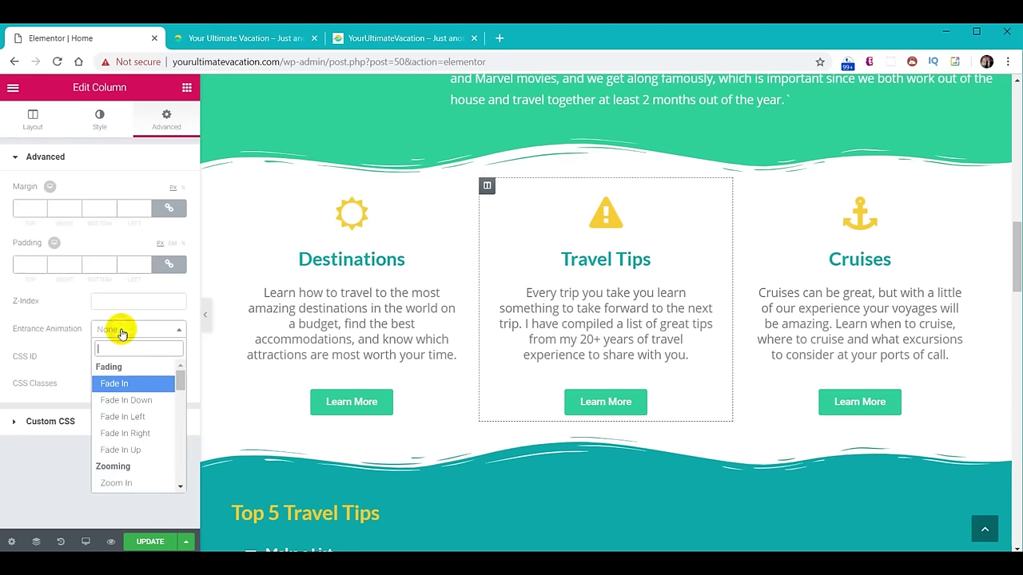
{"action": "left_click", "coordinate": [128, 400]}
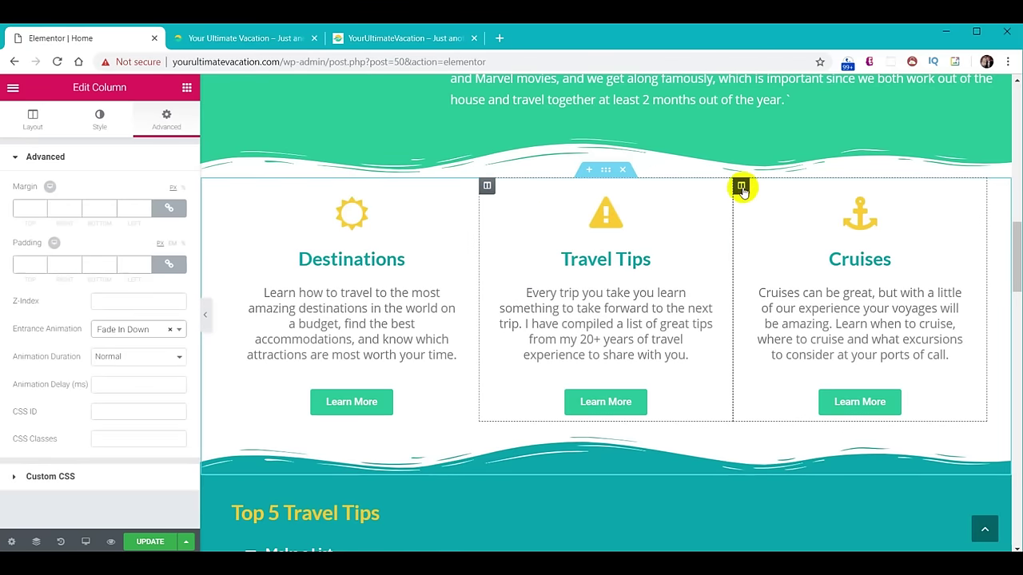
{"action": "left_click", "coordinate": [740, 186]}
{"action": "left_click", "coordinate": [166, 120]}
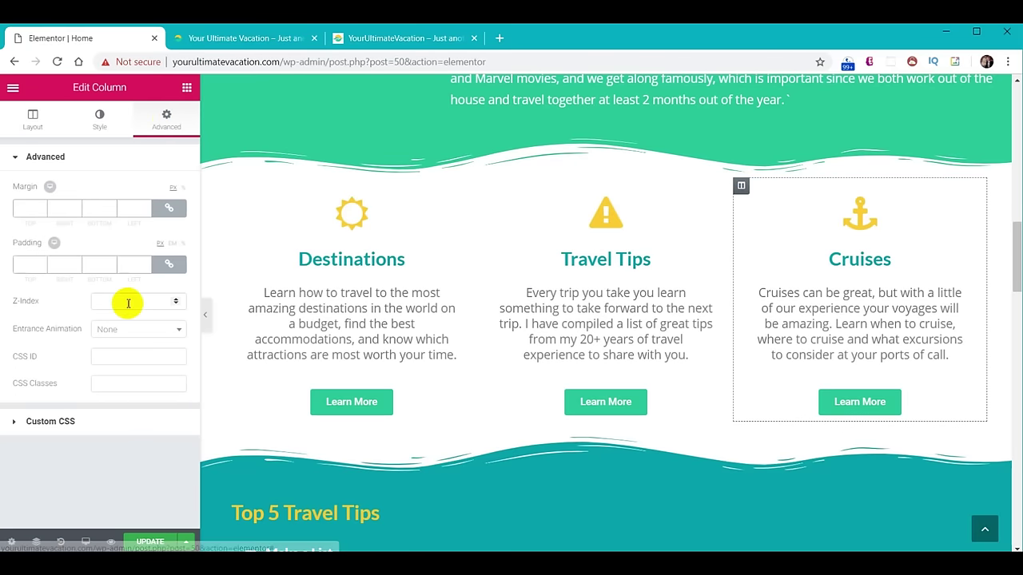
{"action": "left_click", "coordinate": [116, 331]}
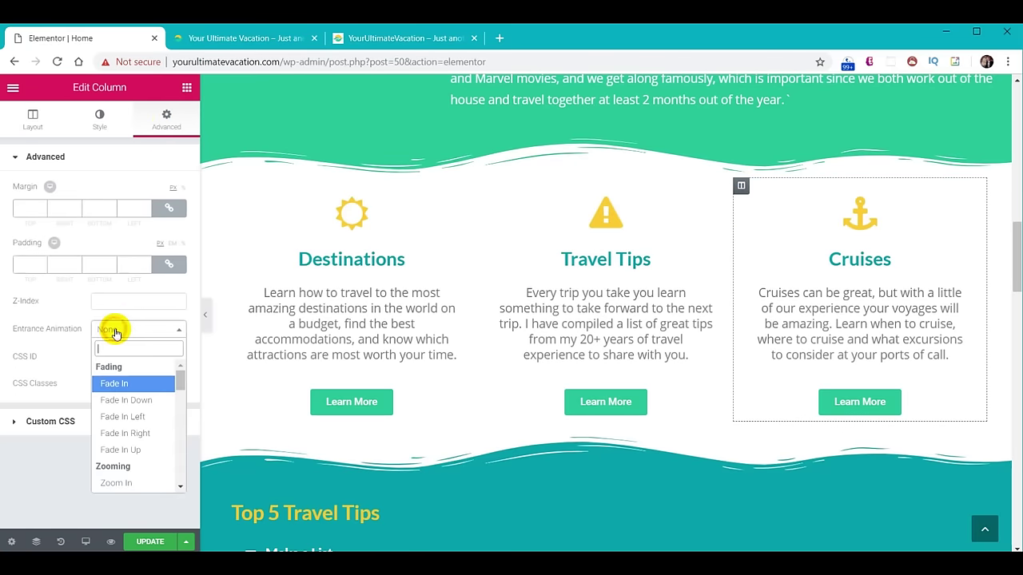
{"action": "left_click", "coordinate": [134, 435]}
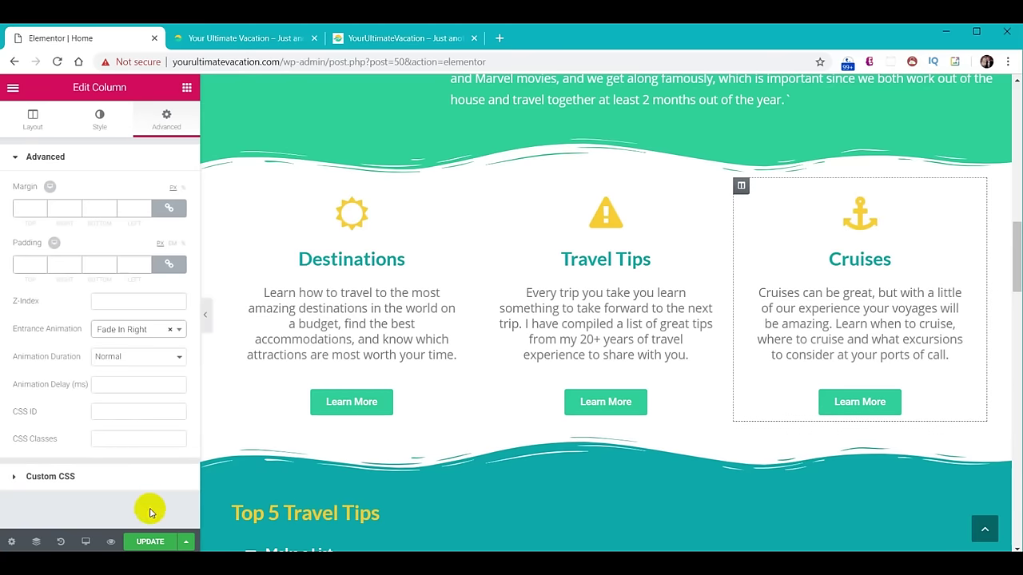
Scroll the live home page to watch the card entrance animations.
{"action": "left_click", "coordinate": [248, 44]}
{"action": "scroll", "coordinate": [409, 221], "scroll_direction": "down", "scroll_amount": 5}
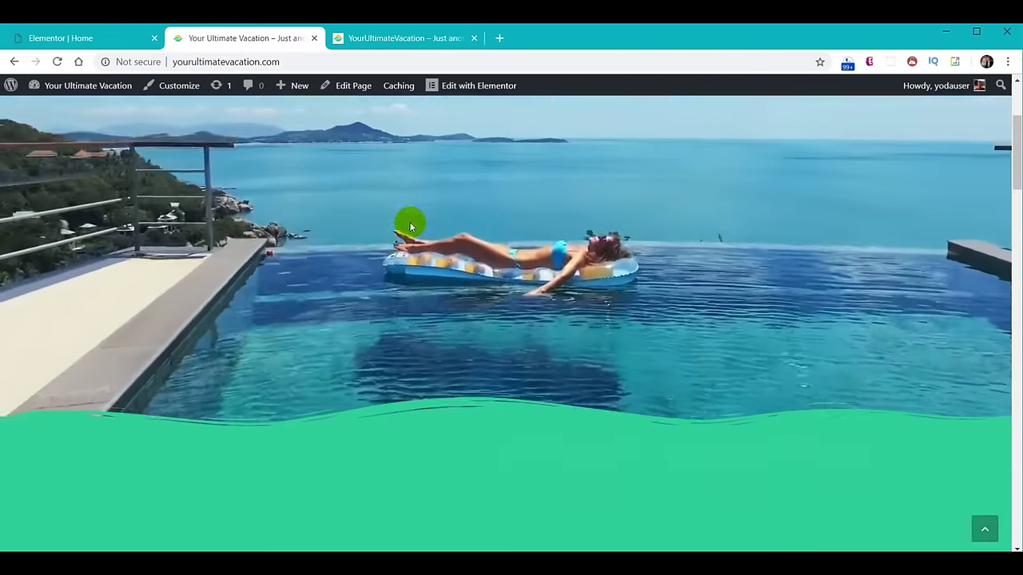
{"action": "scroll", "coordinate": [409, 227], "scroll_direction": "down", "scroll_amount": 4}
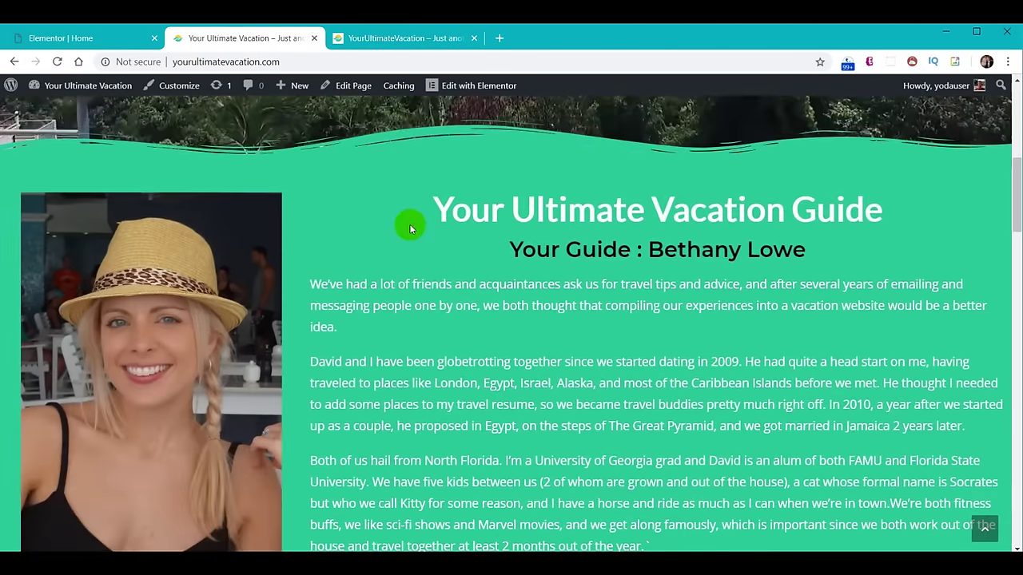
{"action": "scroll", "coordinate": [408, 220], "scroll_direction": "down", "scroll_amount": 3}
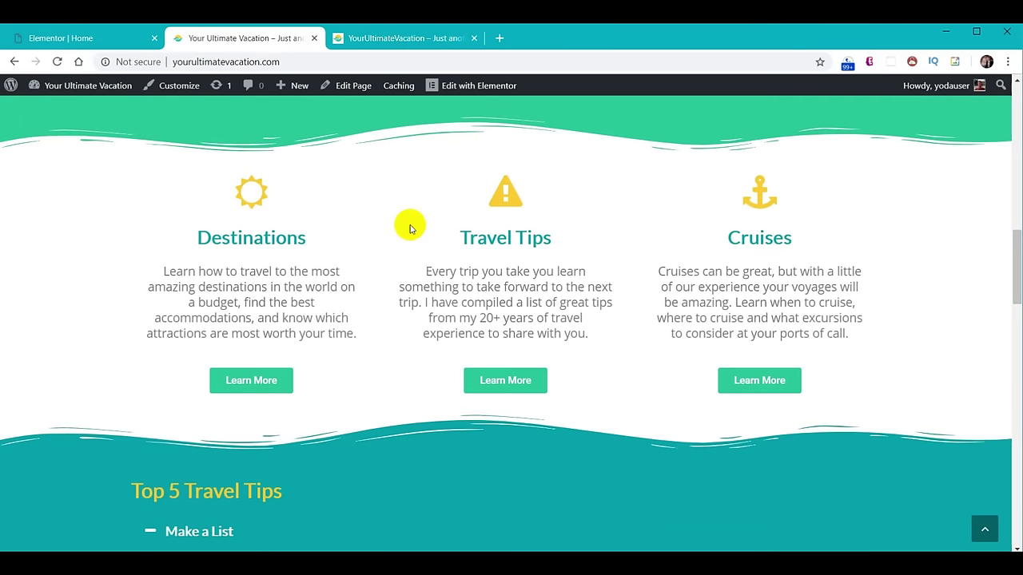
{"action": "scroll", "coordinate": [410, 228], "scroll_direction": "down", "scroll_amount": 3}
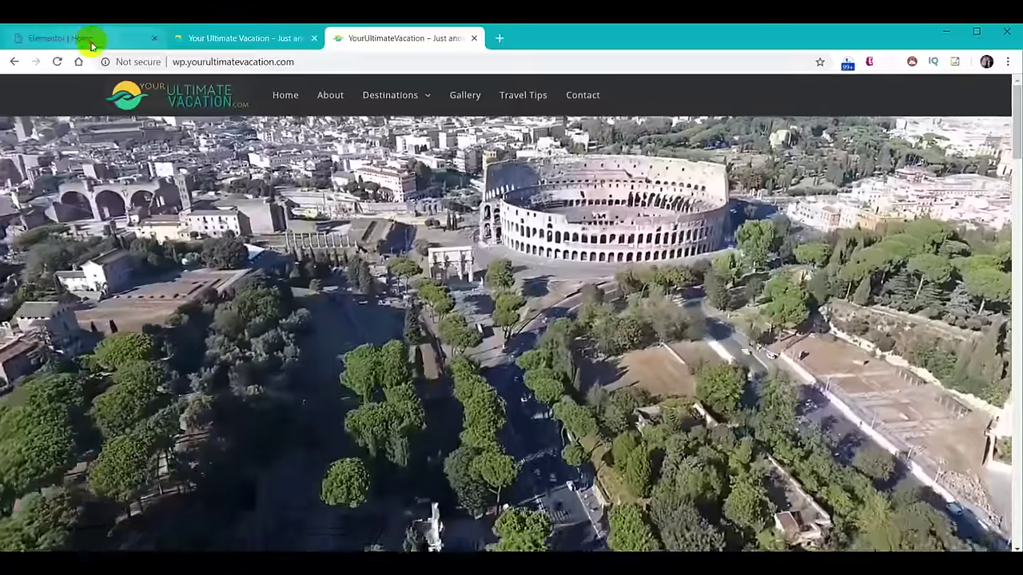
Add a new centered heading with white text onto the hero video section.
{"action": "left_click", "coordinate": [90, 45]}
{"action": "scroll", "coordinate": [559, 377], "scroll_direction": "up", "scroll_amount": 15}
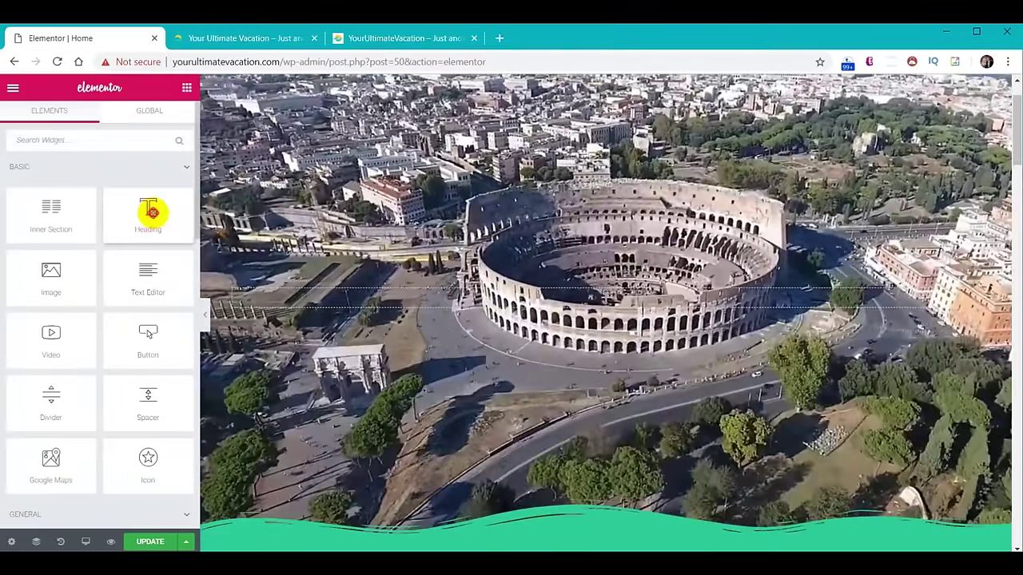
{"action": "left_click_drag", "start_coordinate": [152, 212], "coordinate": [620, 300]}
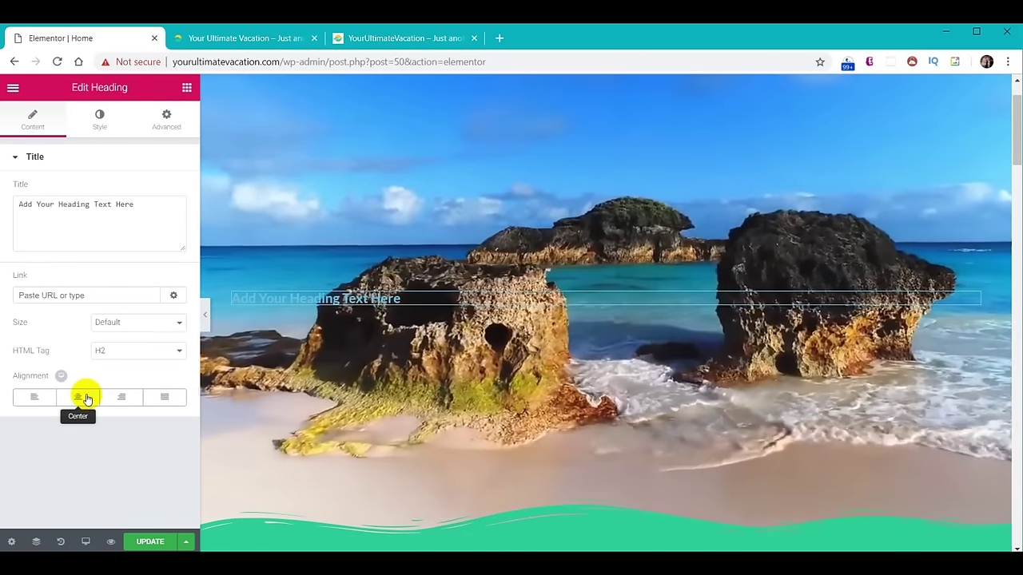
{"action": "left_click", "coordinate": [77, 396]}
{"action": "left_click", "coordinate": [99, 121]}
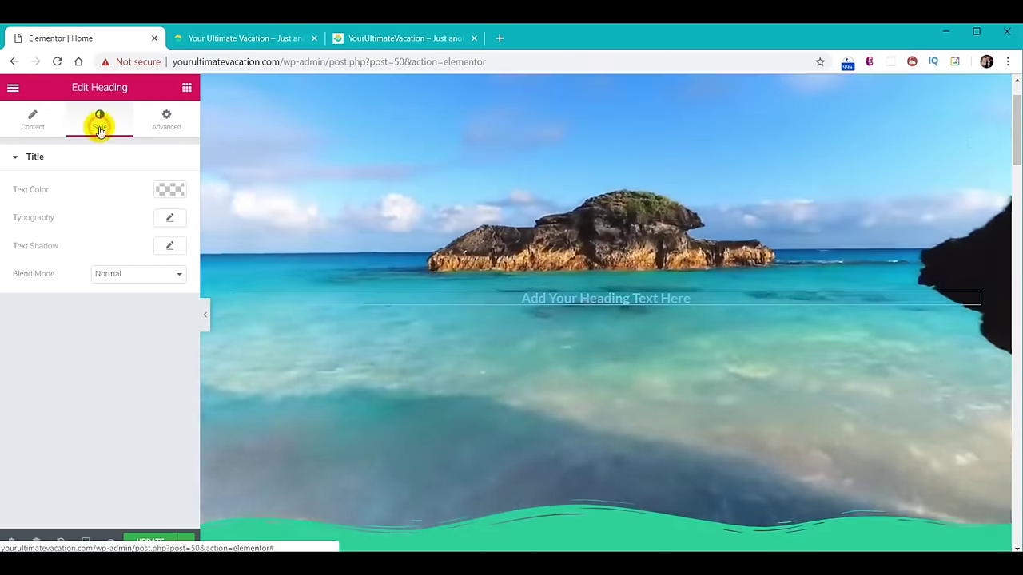
{"action": "left_click", "coordinate": [165, 194]}
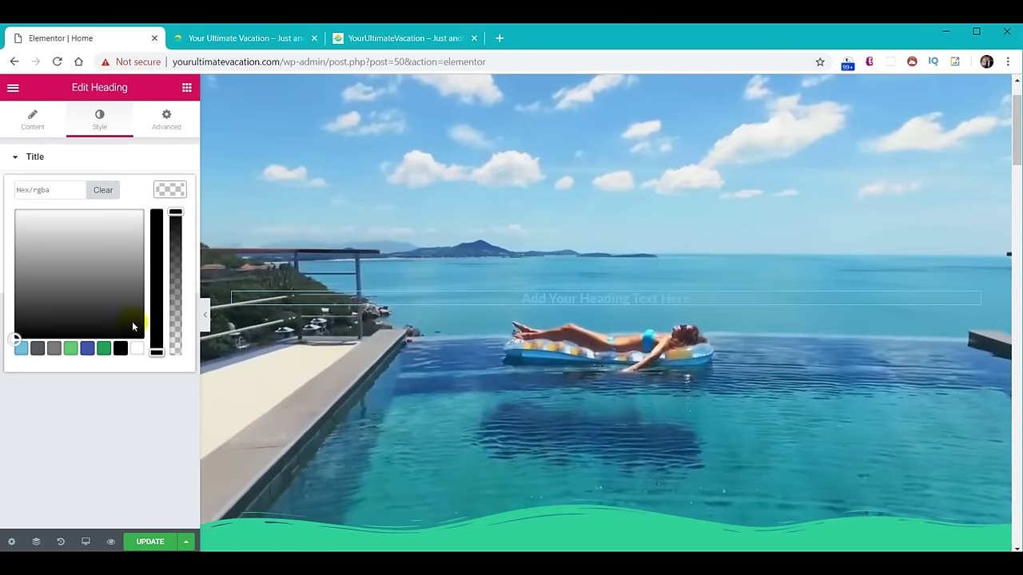
{"action": "left_click", "coordinate": [168, 188]}
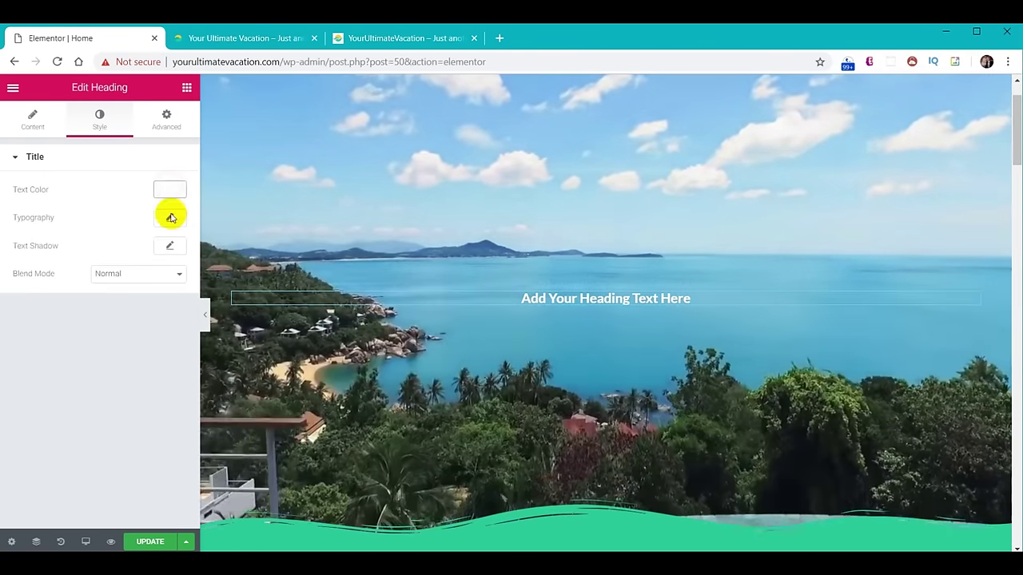
Give the heading Permanent Marker font at size 70 with slightly transparent white colour.
{"action": "left_click", "coordinate": [169, 217]}
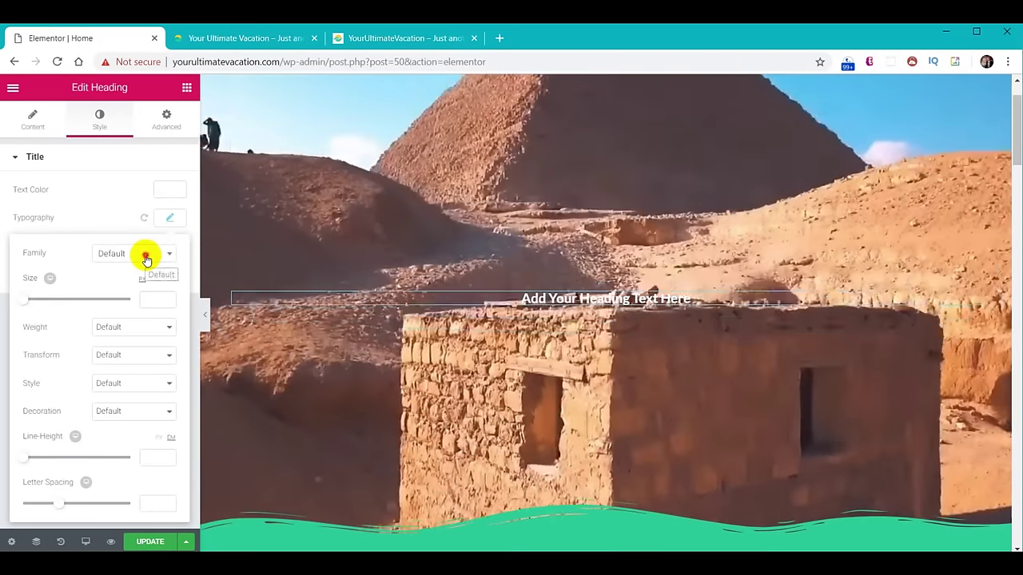
{"action": "left_click", "coordinate": [147, 256]}
{"action": "type", "text": "perm"}
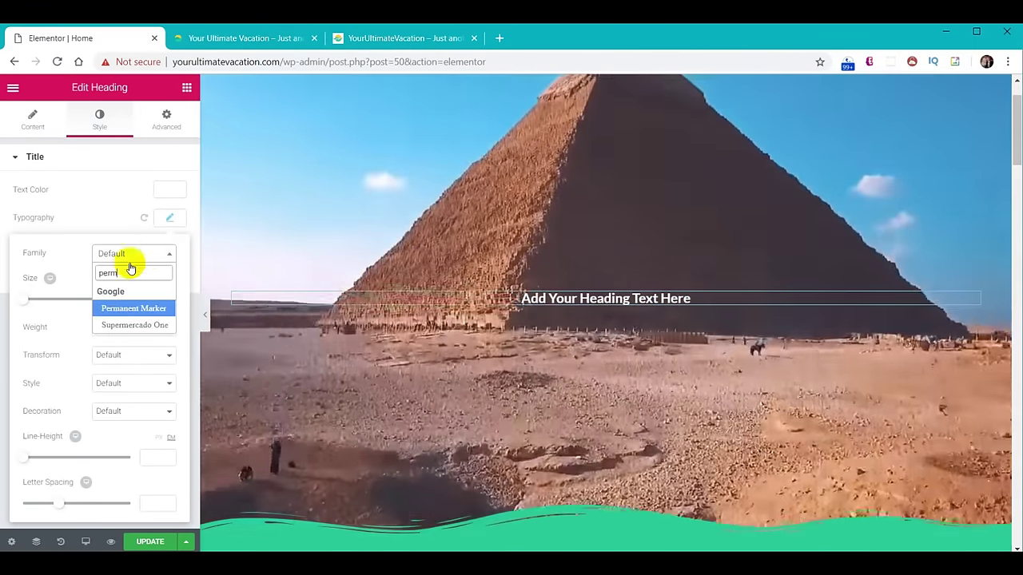
{"action": "left_click", "coordinate": [140, 308]}
{"action": "left_click", "coordinate": [146, 302]}
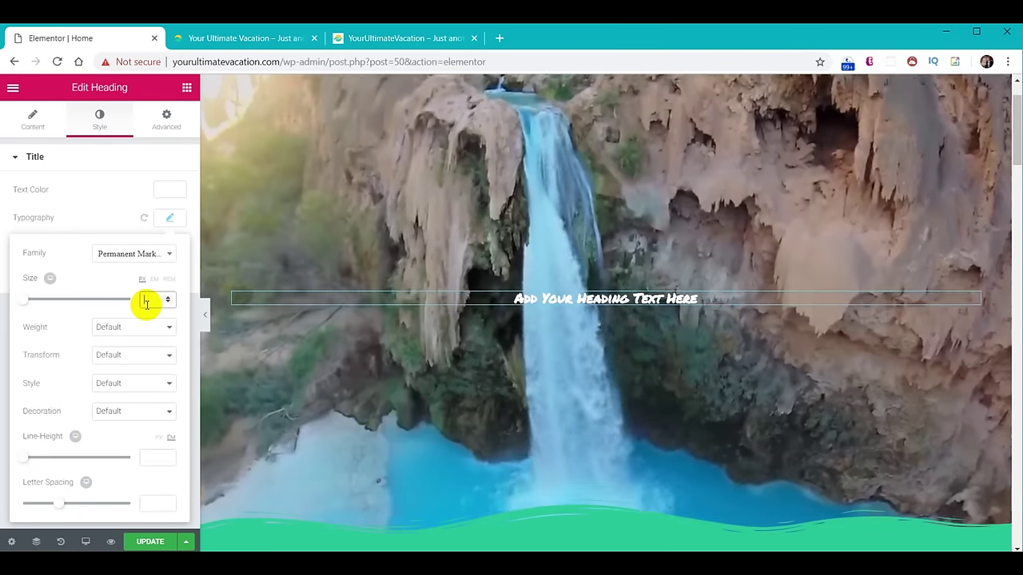
{"action": "type", "text": "70"}
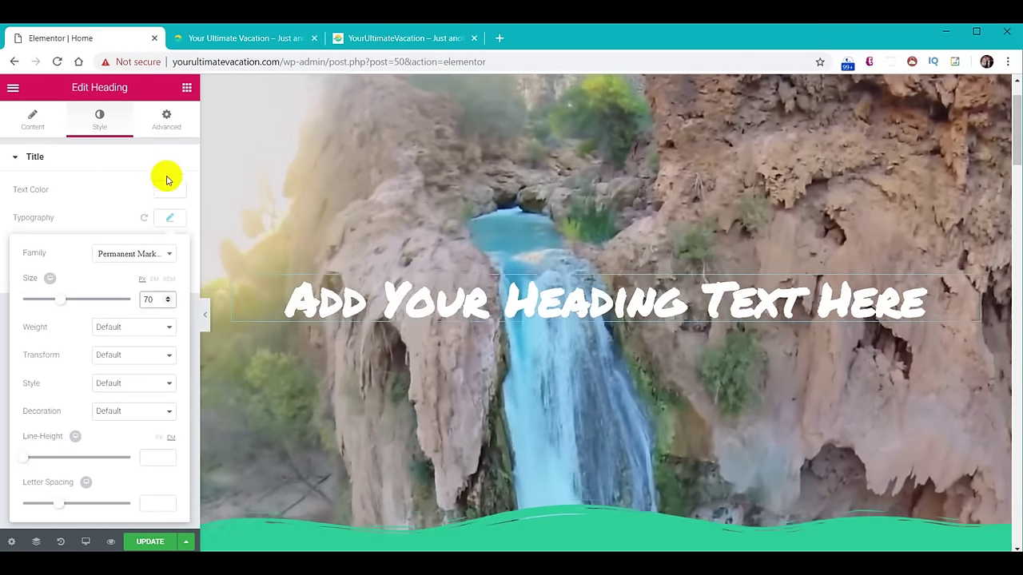
{"action": "left_click", "coordinate": [168, 189]}
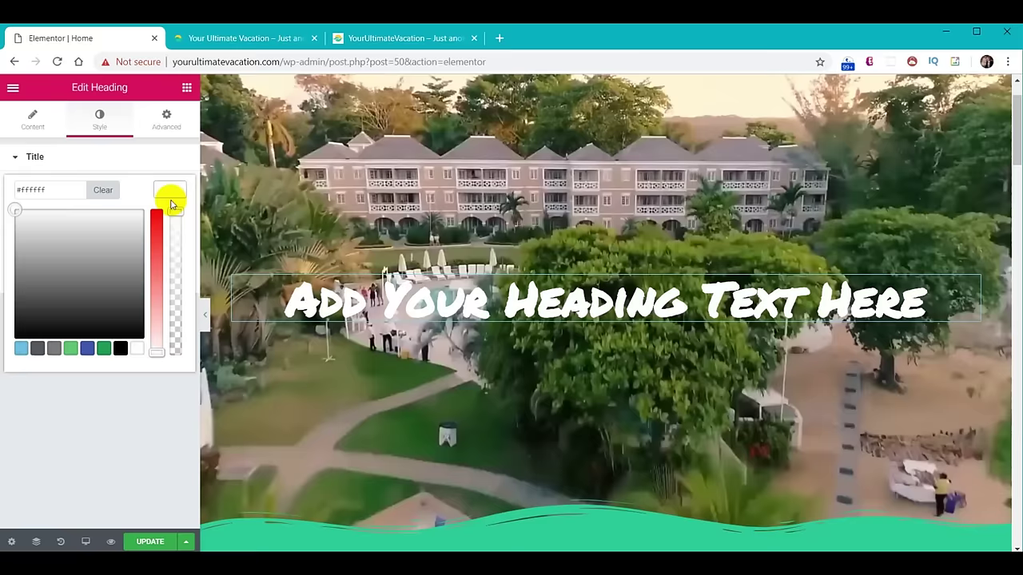
{"action": "left_click_drag", "start_coordinate": [175, 210], "coordinate": [175, 250]}
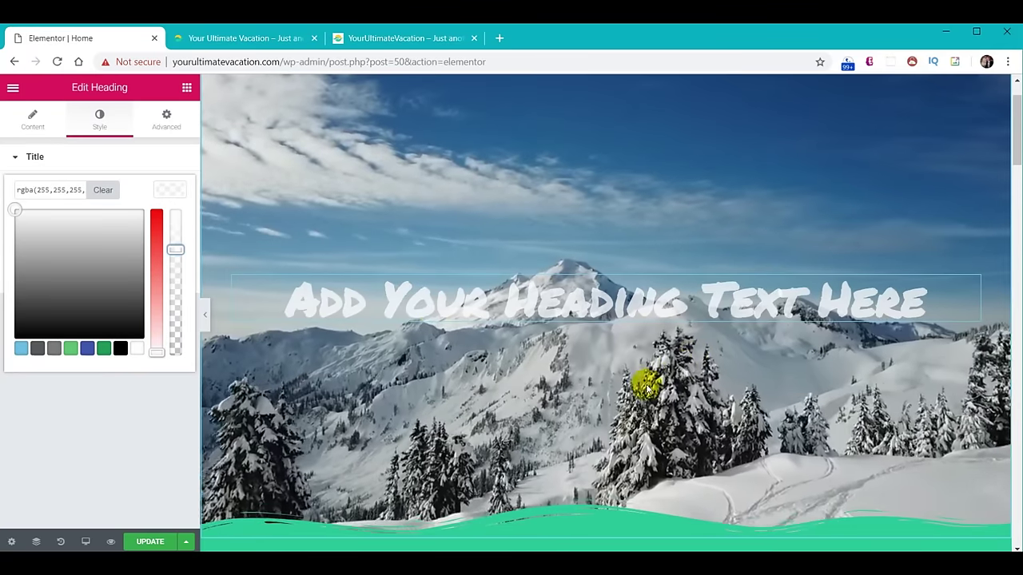
Delete the placeholder heading from the hero.
{"action": "scroll", "coordinate": [541, 313], "scroll_direction": "up", "scroll_amount": 1}
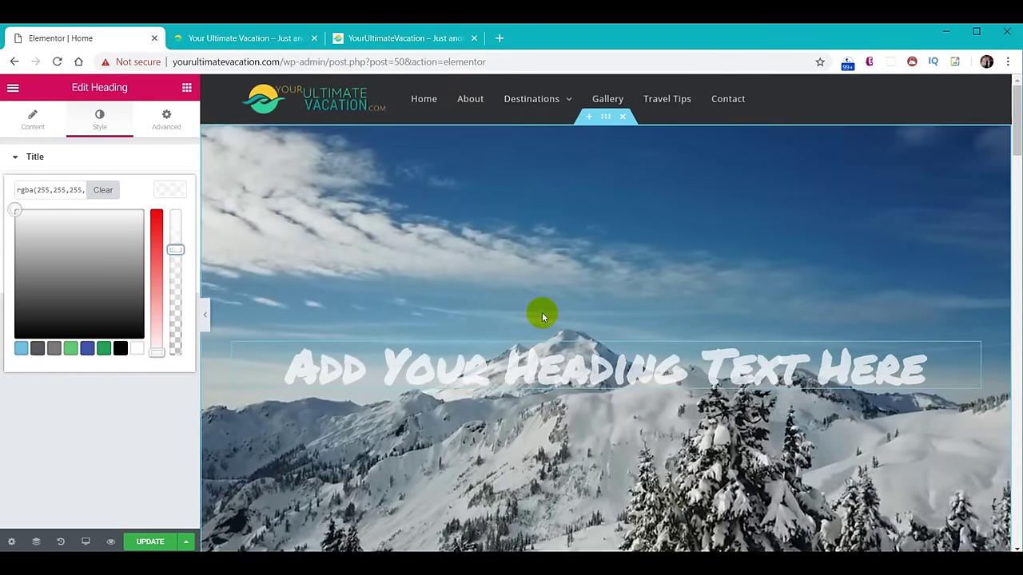
{"action": "right_click", "coordinate": [974, 355]}
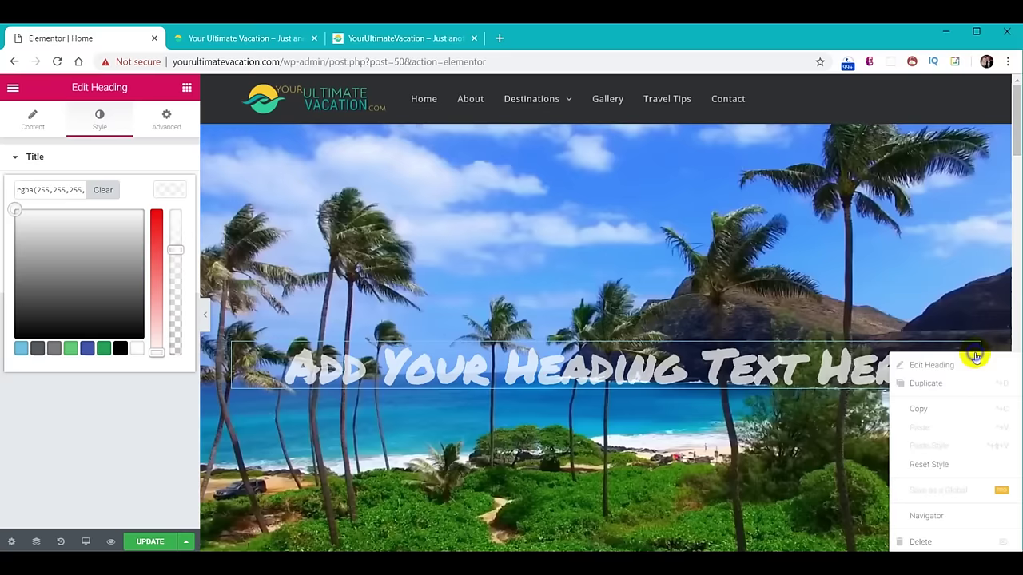
{"action": "left_click", "coordinate": [920, 542]}
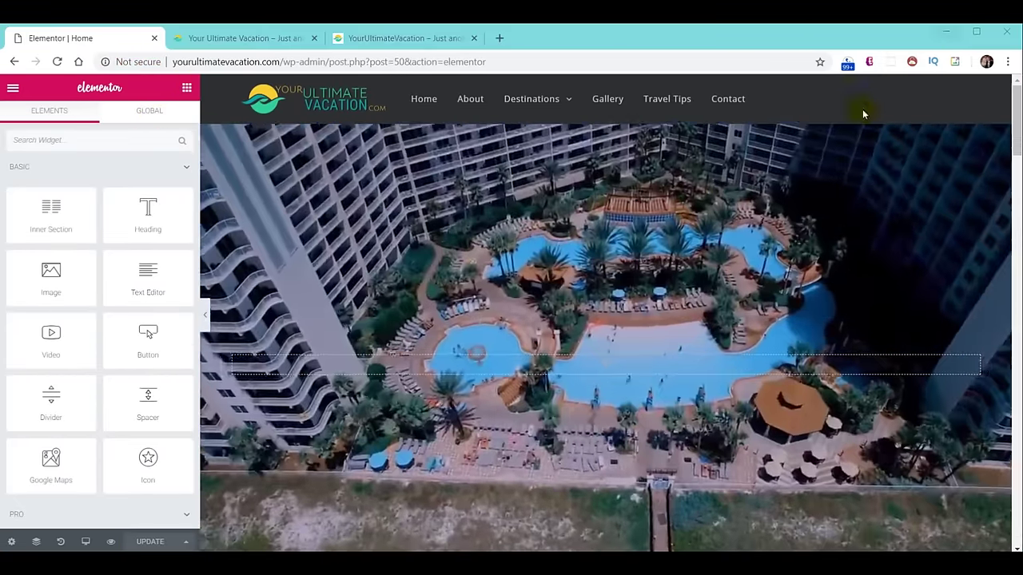
Drop an Animated Headline widget into the hero section.
{"action": "scroll", "coordinate": [88, 378], "scroll_direction": "down", "scroll_amount": 3}
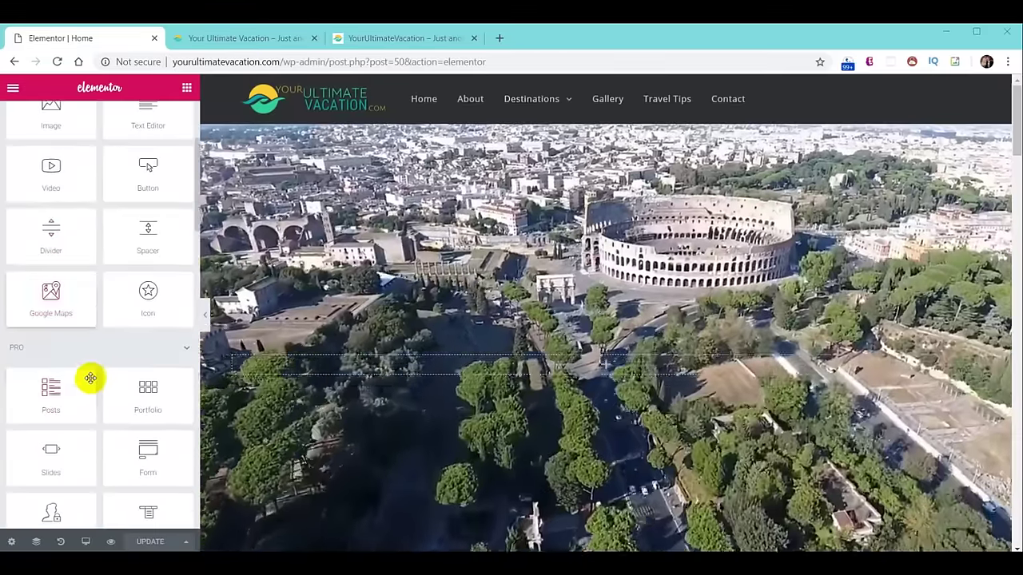
{"action": "scroll", "coordinate": [88, 373], "scroll_direction": "down", "scroll_amount": 1}
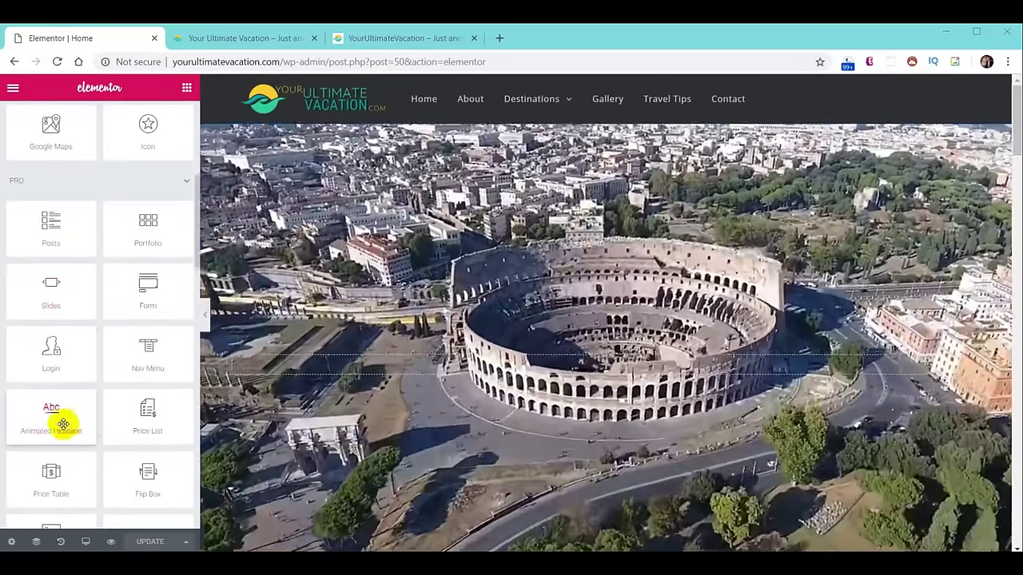
{"action": "left_click_drag", "start_coordinate": [64, 423], "coordinate": [227, 391]}
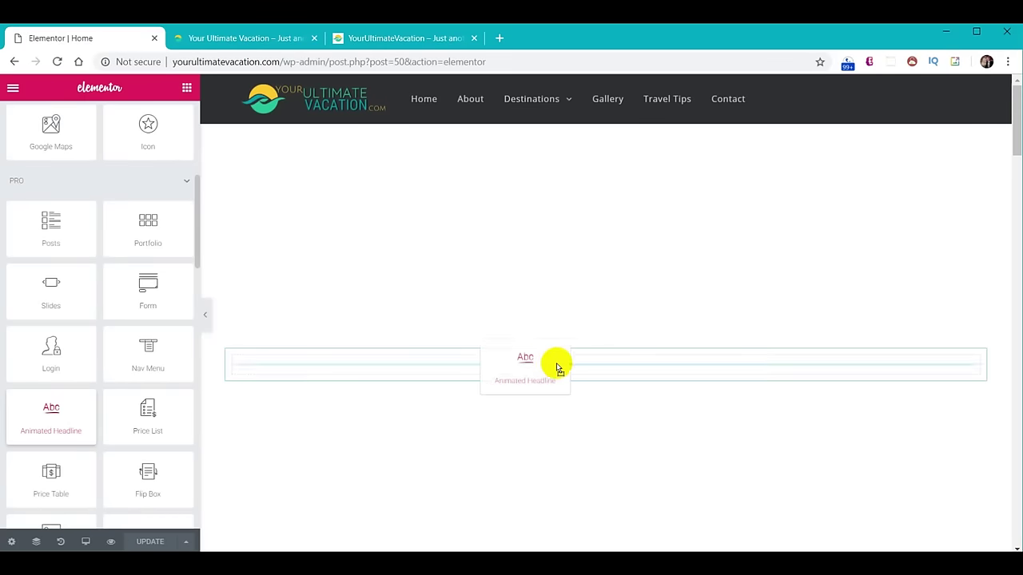
{"action": "left_click_drag", "start_coordinate": [634, 370], "coordinate": [633, 371]}
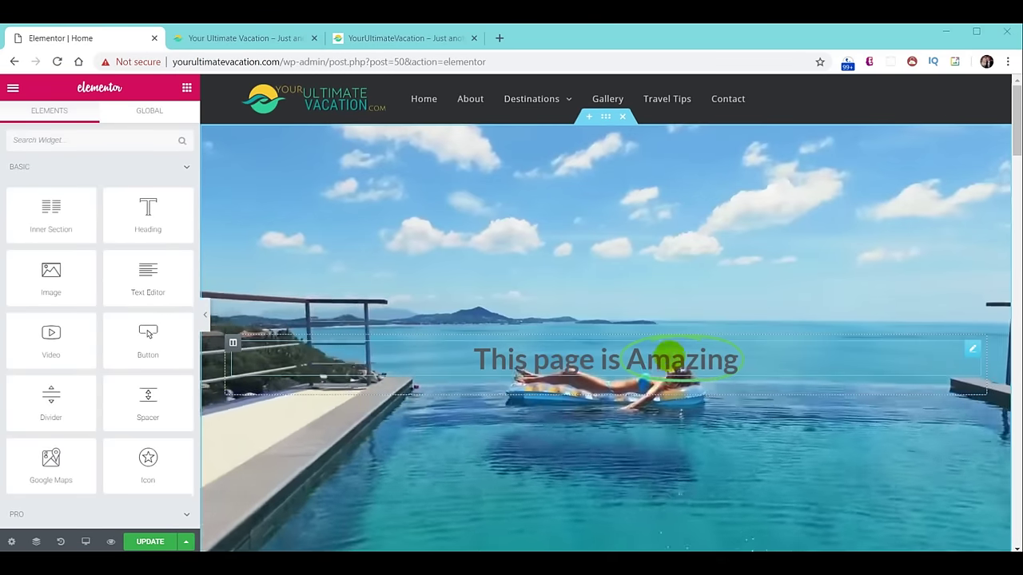
{"action": "left_click", "coordinate": [653, 360]}
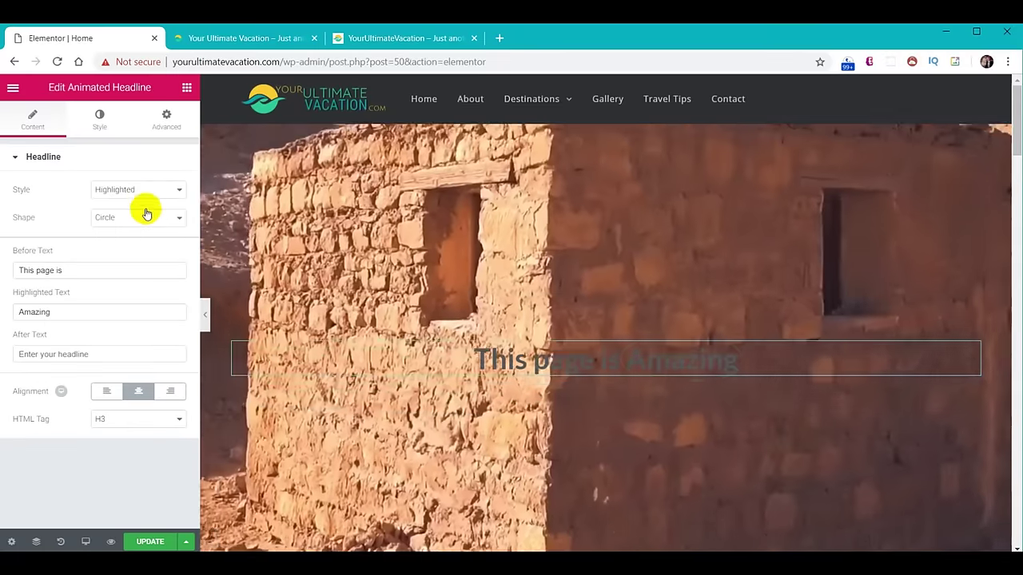
Set it to Rotating with Drop-in animation and paste Plan Your Ultimate, You Only Live Once, Explore The World.
{"action": "left_click", "coordinate": [143, 192]}
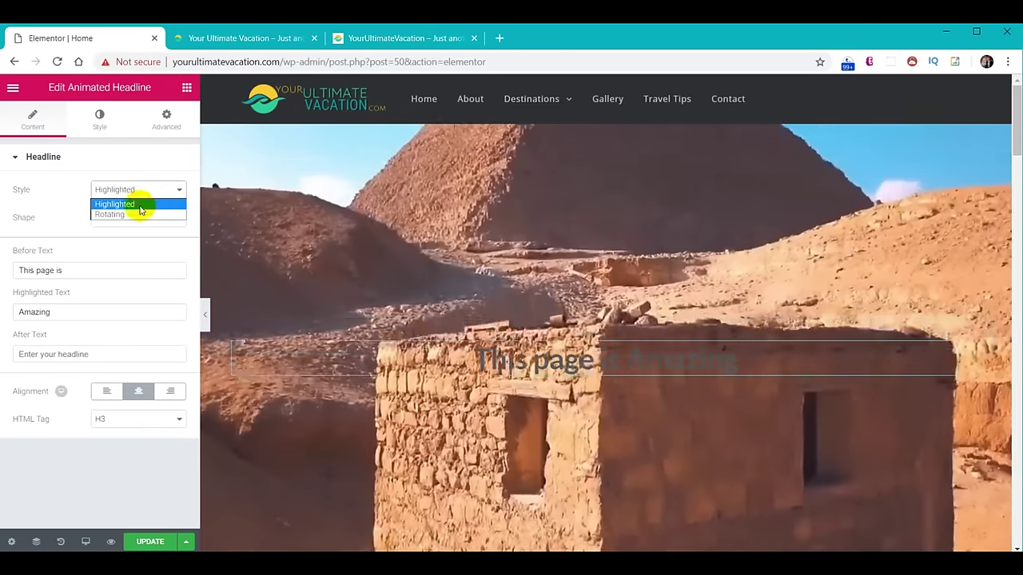
{"action": "left_click", "coordinate": [137, 216]}
{"action": "left_click", "coordinate": [137, 219]}
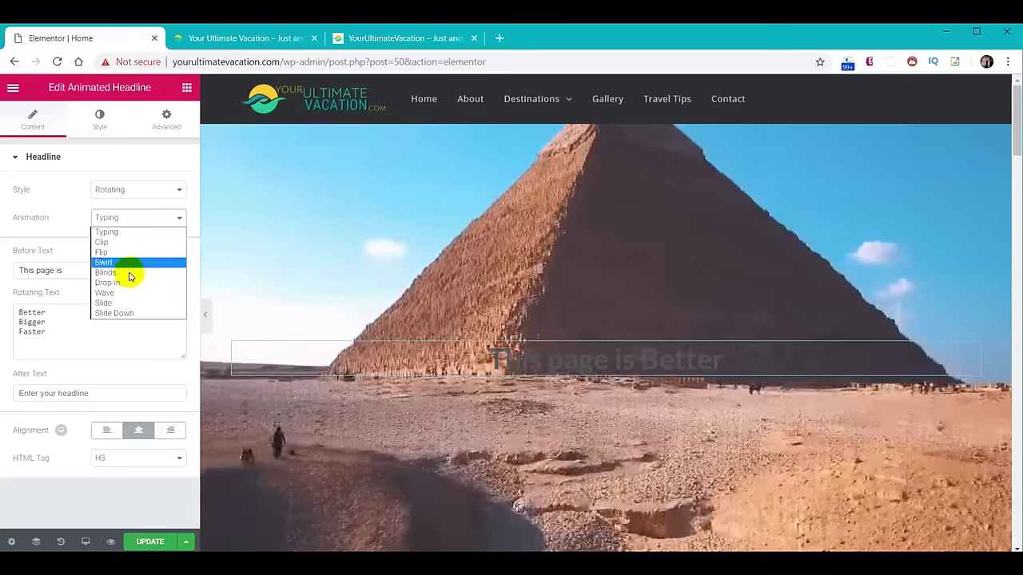
{"action": "left_click", "coordinate": [125, 284]}
{"action": "left_click_drag", "start_coordinate": [18, 310], "coordinate": [66, 343]}
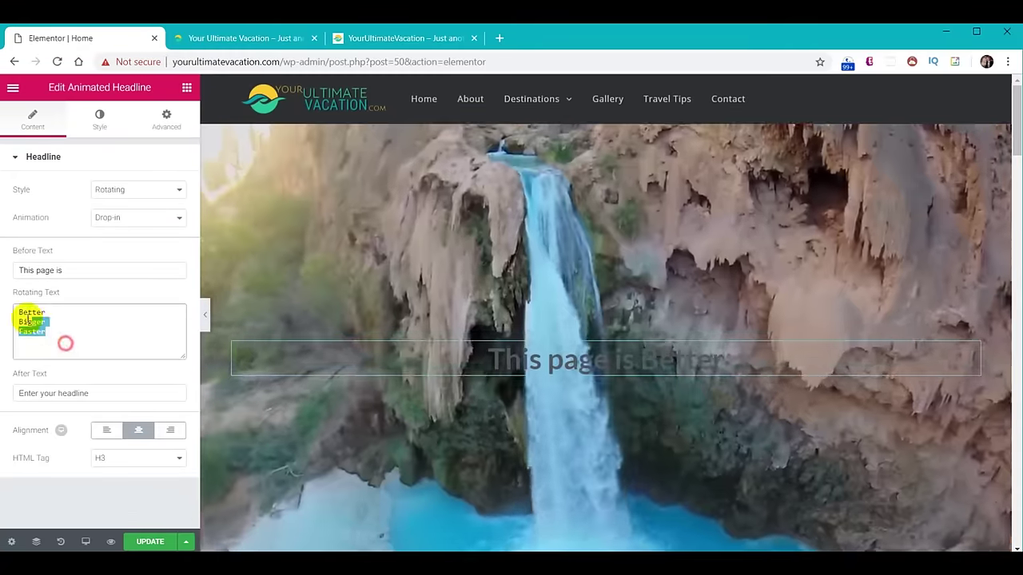
{"action": "type", "text": "Plan Your Ultimate You Only Live Once Explore The World"}
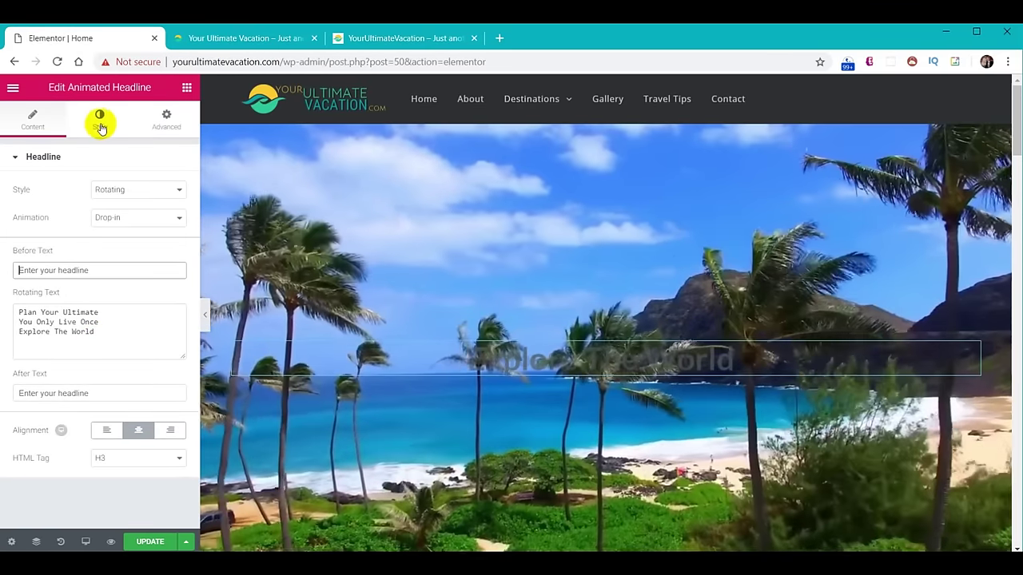
Set the headline typography size to 80 in the Style tab.
{"action": "left_click", "coordinate": [99, 124]}
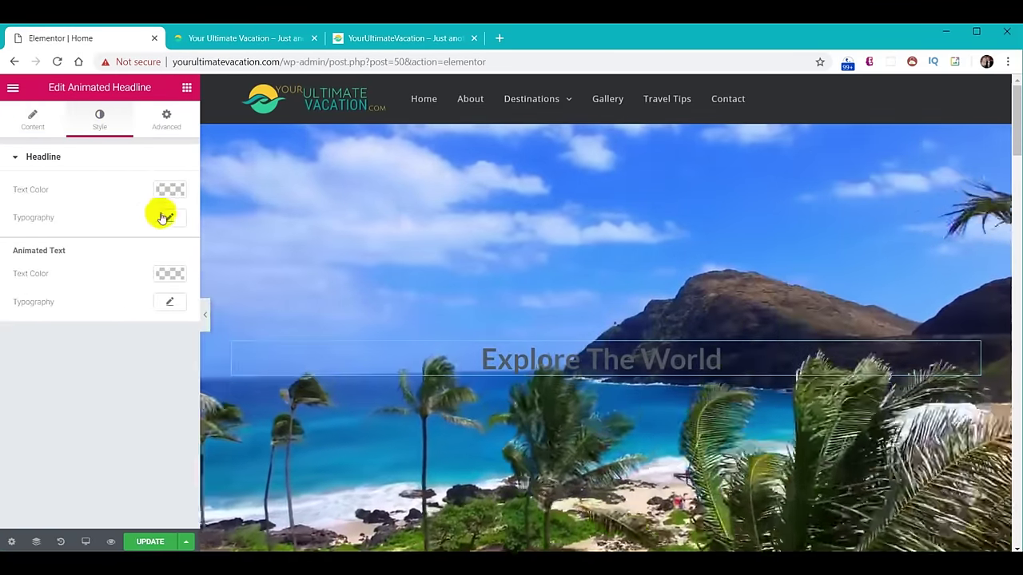
{"action": "left_click", "coordinate": [167, 219]}
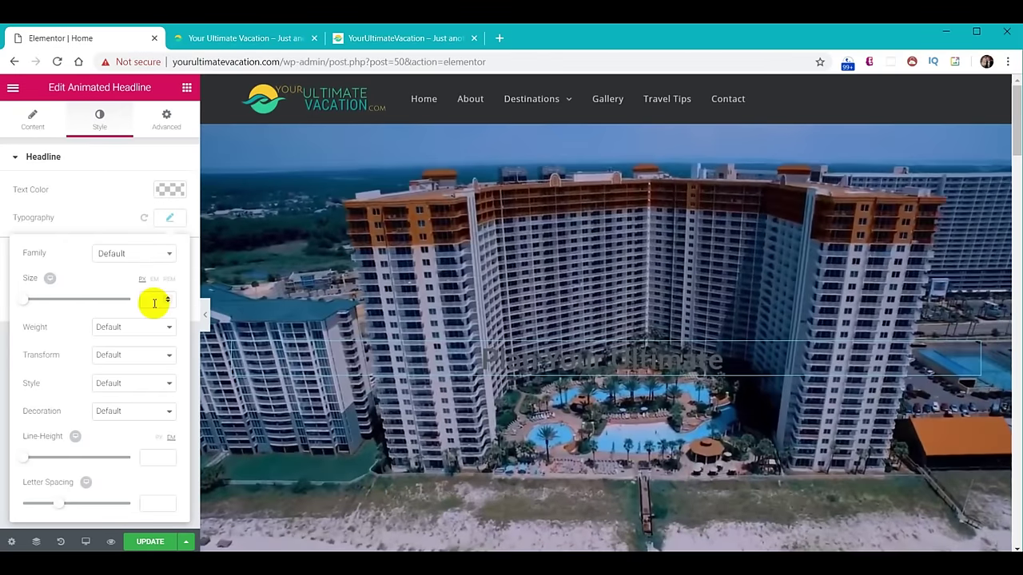
{"action": "left_click", "coordinate": [155, 302]}
{"action": "type", "text": "80"}
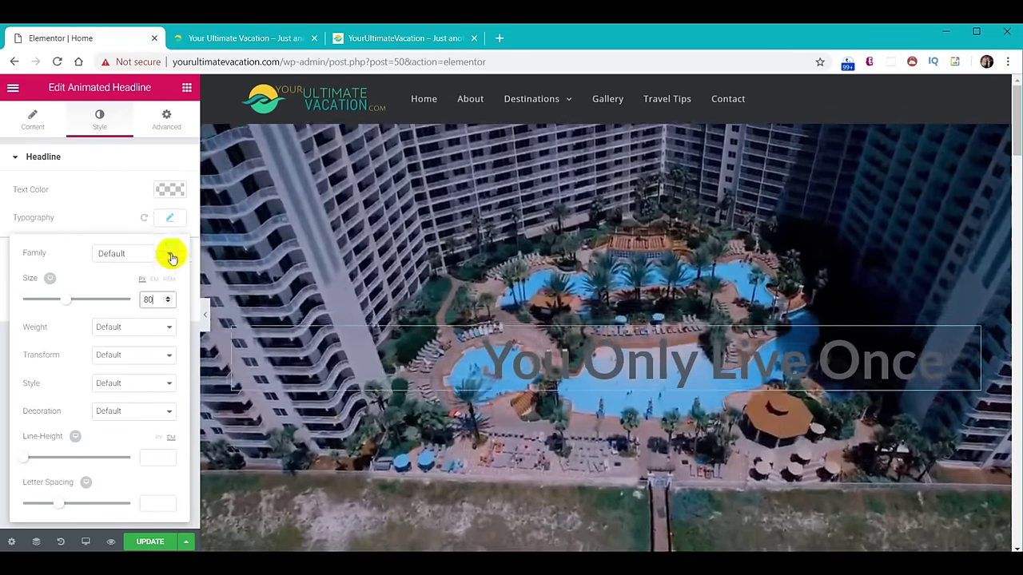
{"action": "left_click", "coordinate": [168, 218]}
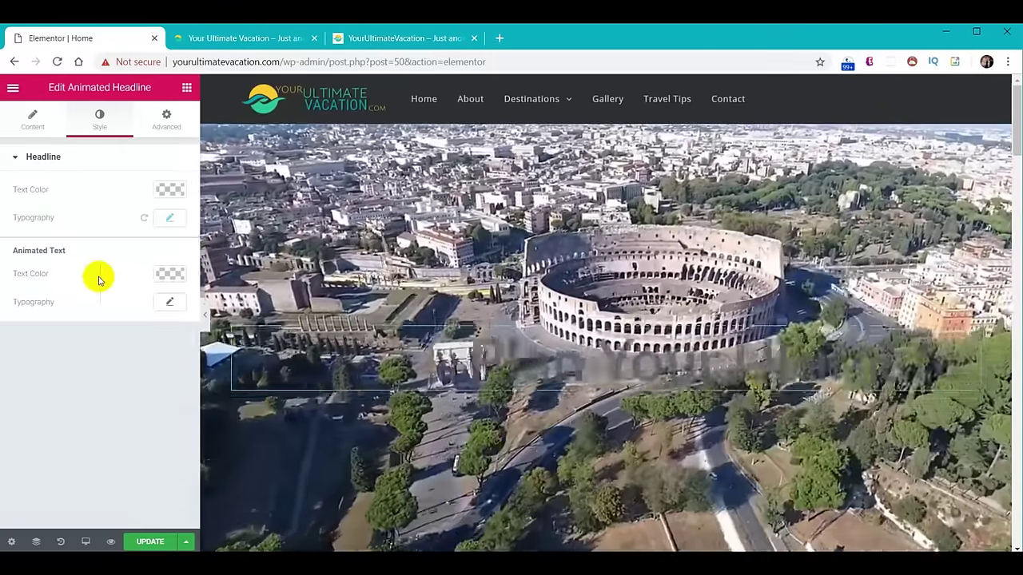
Make the animated text white in the Permanent Marker font and update the page.
{"action": "left_click", "coordinate": [169, 275]}
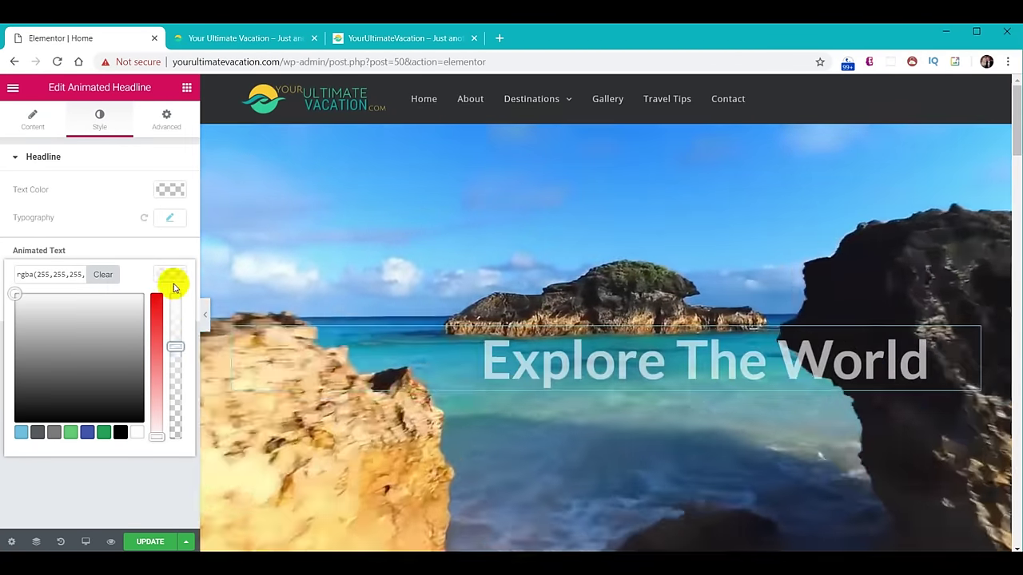
{"action": "left_click", "coordinate": [170, 277]}
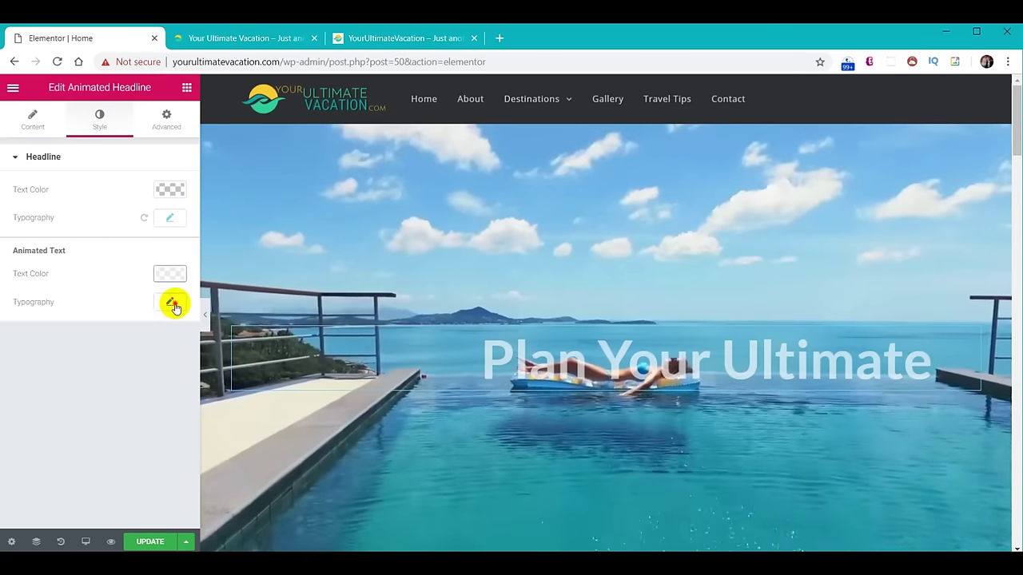
{"action": "left_click", "coordinate": [171, 304]}
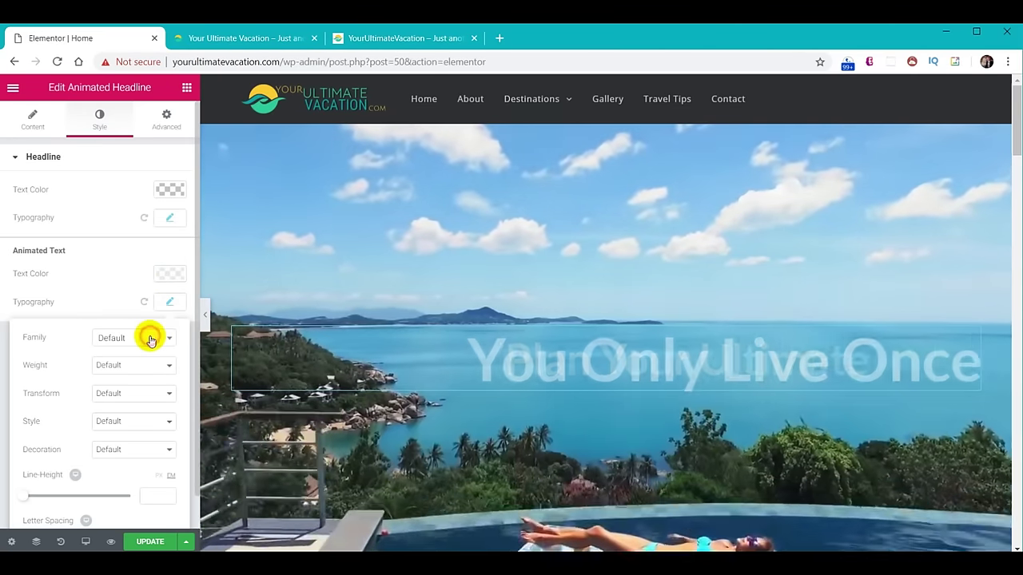
{"action": "left_click", "coordinate": [150, 340]}
{"action": "type", "text": "perm"}
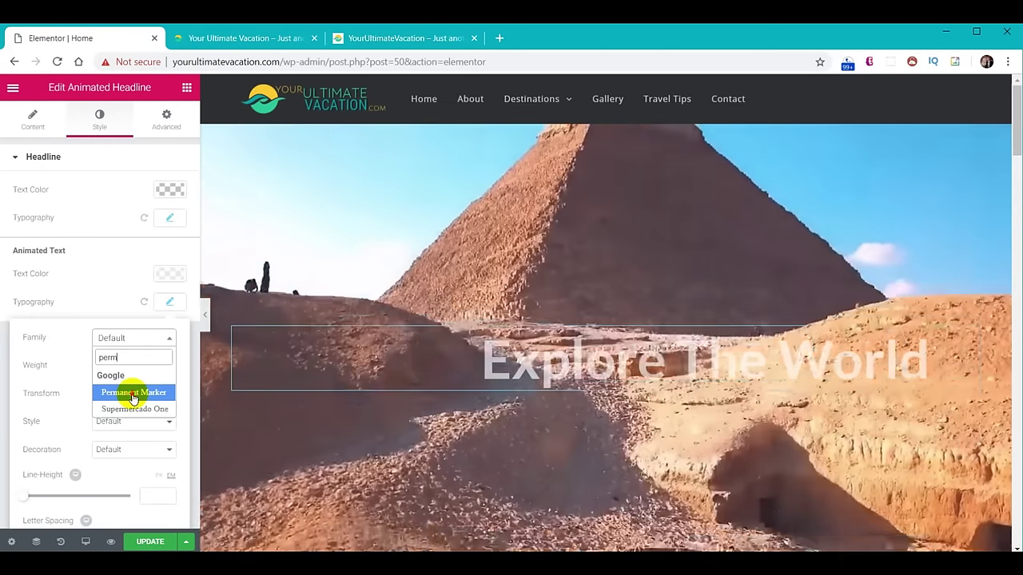
{"action": "left_click", "coordinate": [132, 392]}
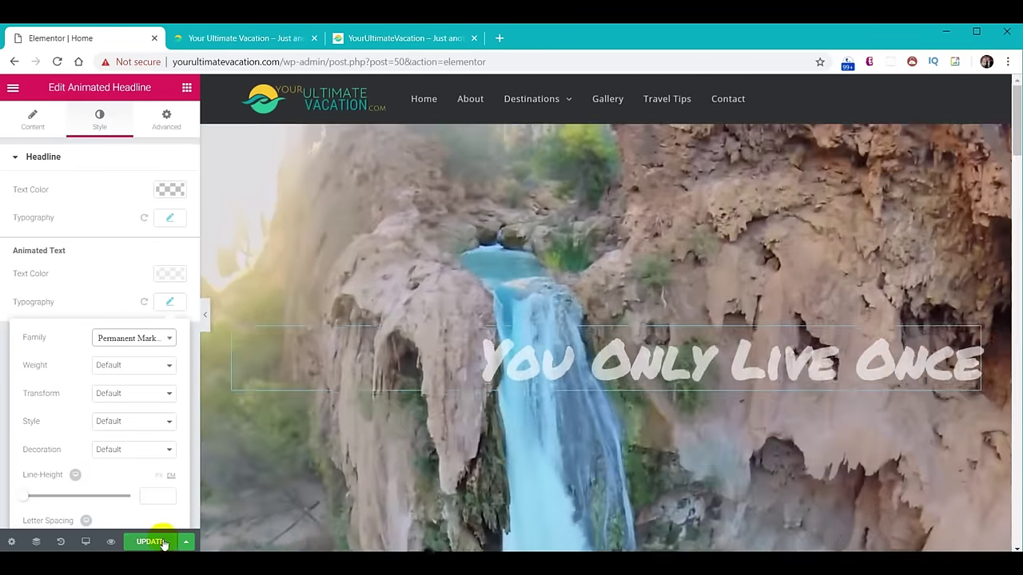
{"action": "left_click", "coordinate": [163, 544]}
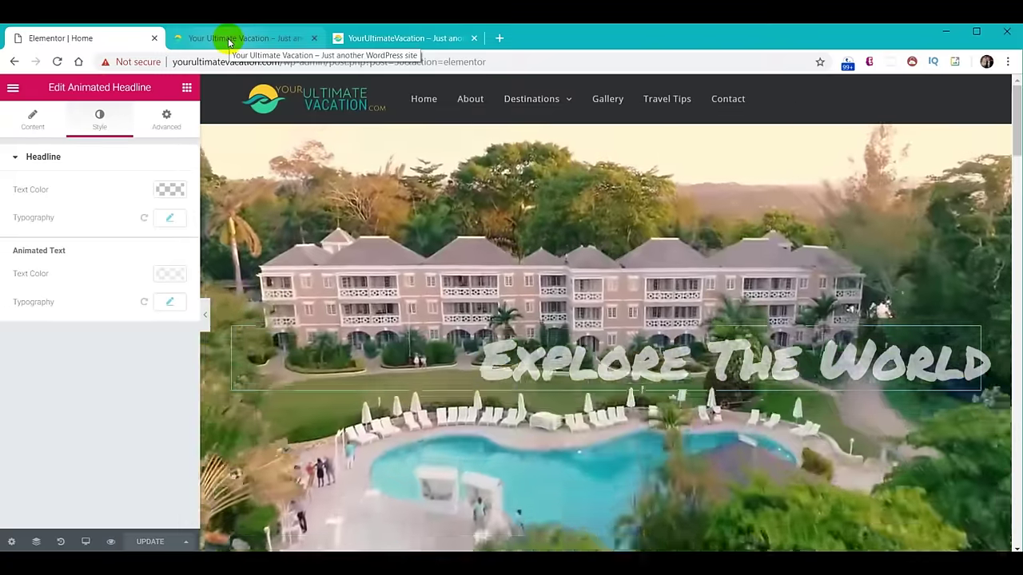
{"action": "left_click", "coordinate": [230, 40]}
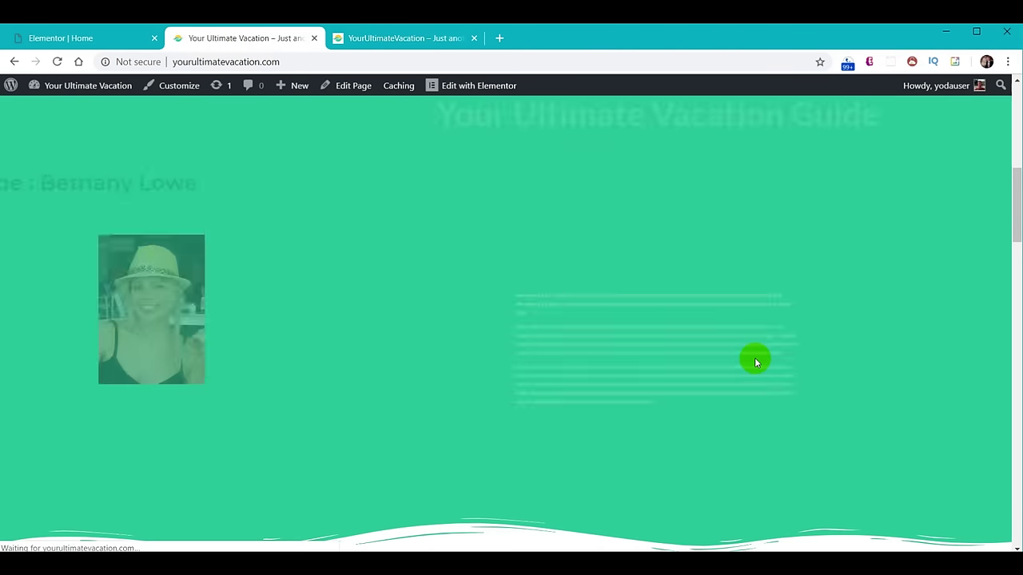
{"action": "scroll", "coordinate": [787, 307], "scroll_direction": "up", "scroll_amount": 5}
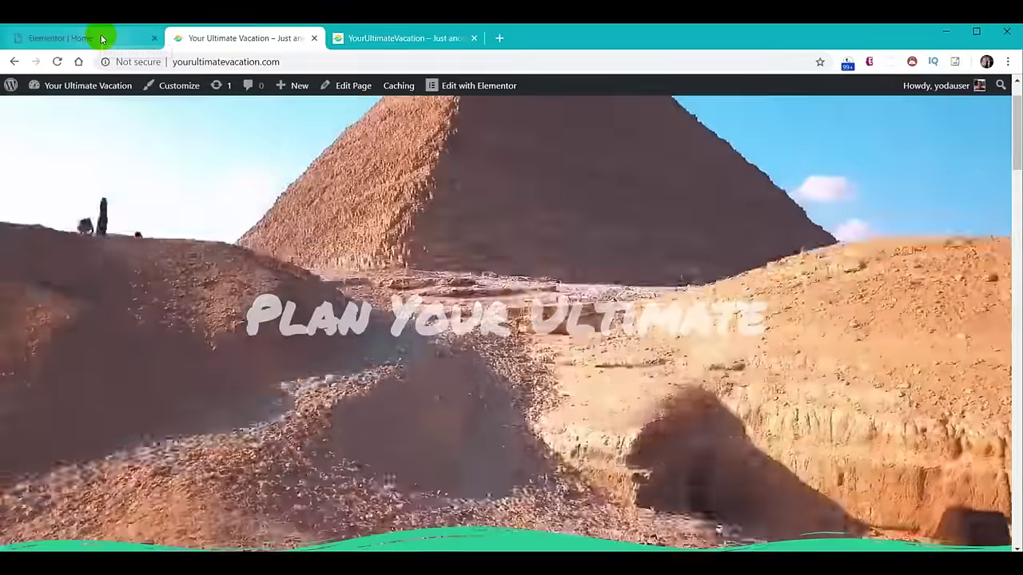
{"action": "left_click", "coordinate": [101, 38]}
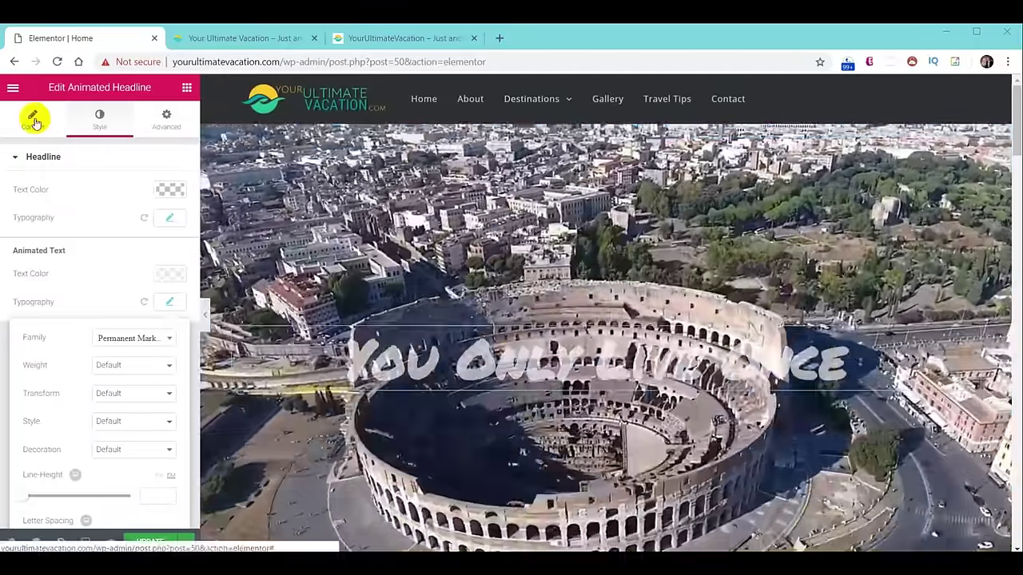
Add blank lines after 'Plan Your Ultimate' and 'You Only Live Once', then update the page.
{"action": "left_click", "coordinate": [34, 121]}
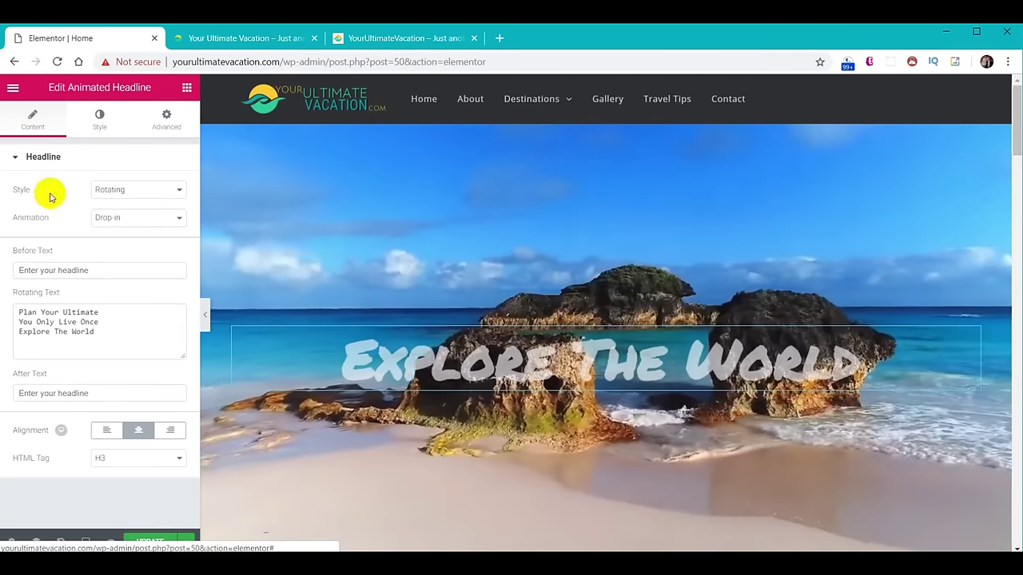
{"action": "left_click", "coordinate": [116, 314]}
{"action": "key", "text": "Return"}
{"action": "left_click", "coordinate": [118, 330]}
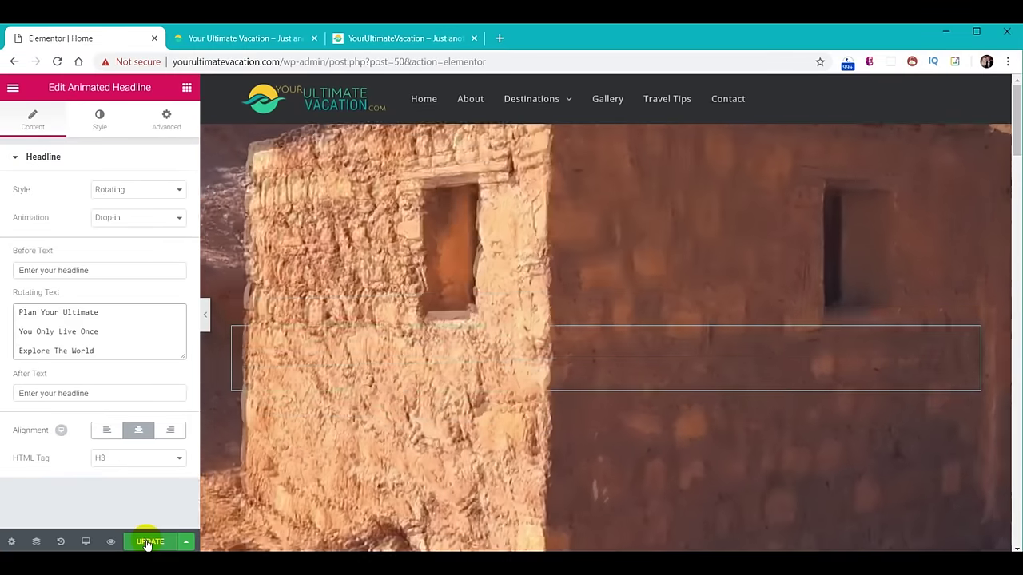
{"action": "left_click", "coordinate": [150, 541]}
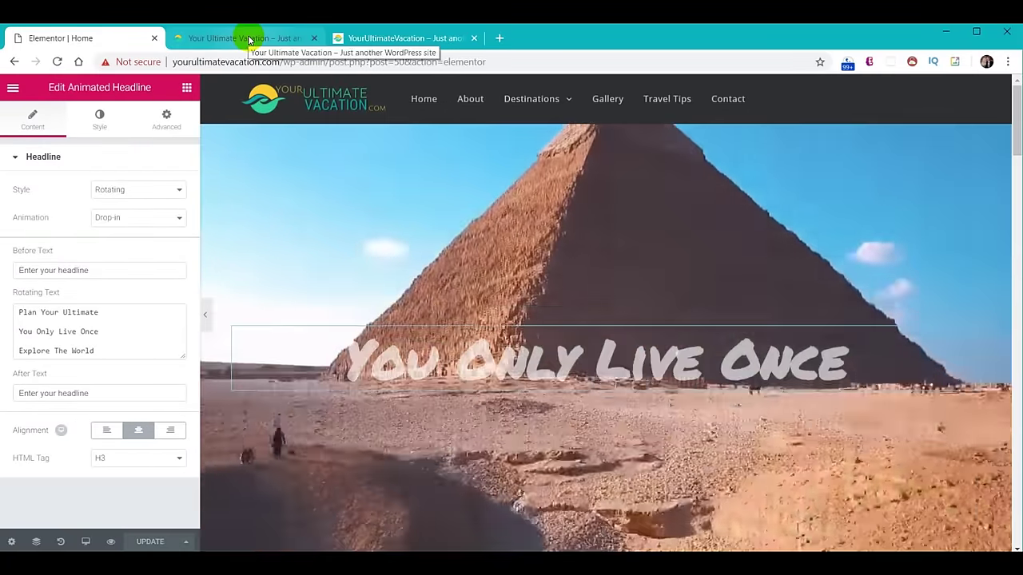
{"action": "left_click", "coordinate": [248, 38]}
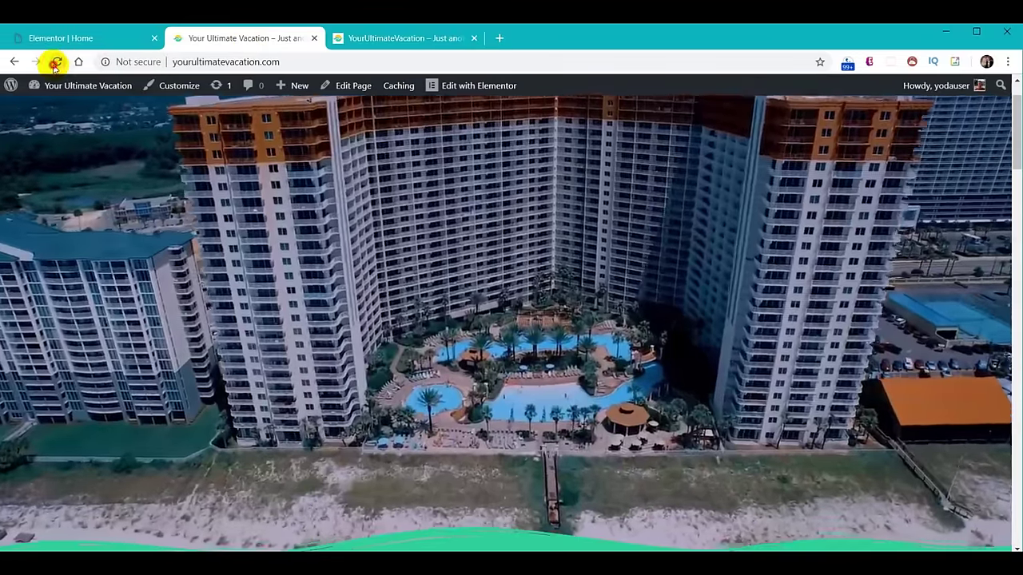
Reload the live home page and scroll through it to check the hero, then return to the editor.
{"action": "left_click", "coordinate": [56, 61]}
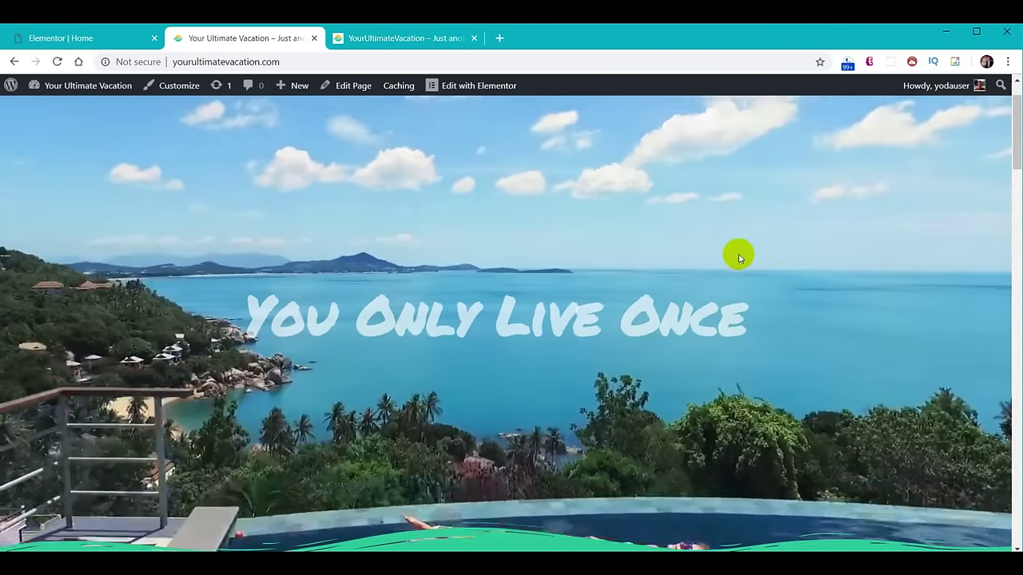
{"action": "scroll", "coordinate": [738, 254], "scroll_direction": "down", "scroll_amount": 5}
{"action": "scroll", "coordinate": [732, 258], "scroll_direction": "down", "scroll_amount": 2}
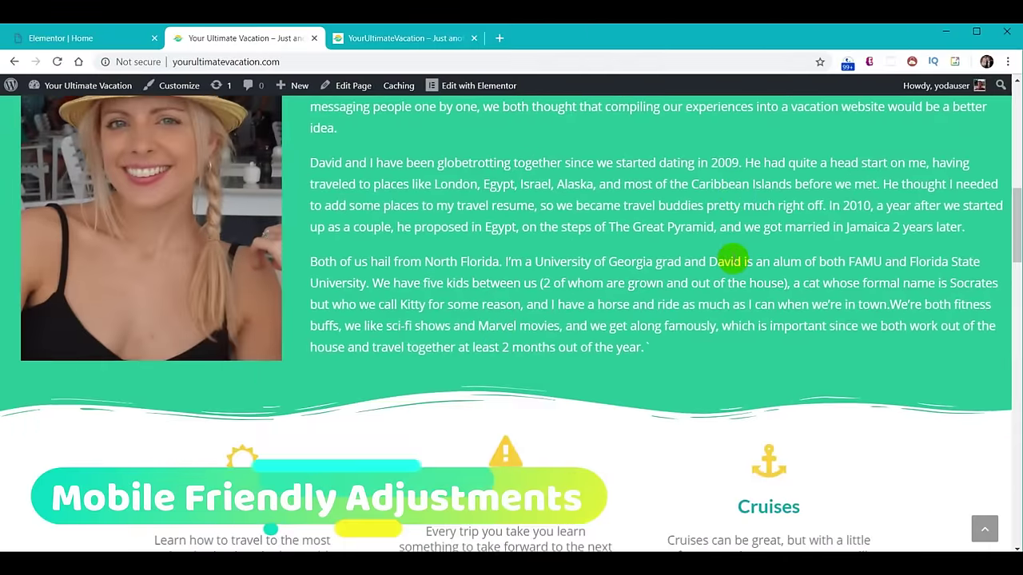
{"action": "scroll", "coordinate": [733, 258], "scroll_direction": "up", "scroll_amount": 1}
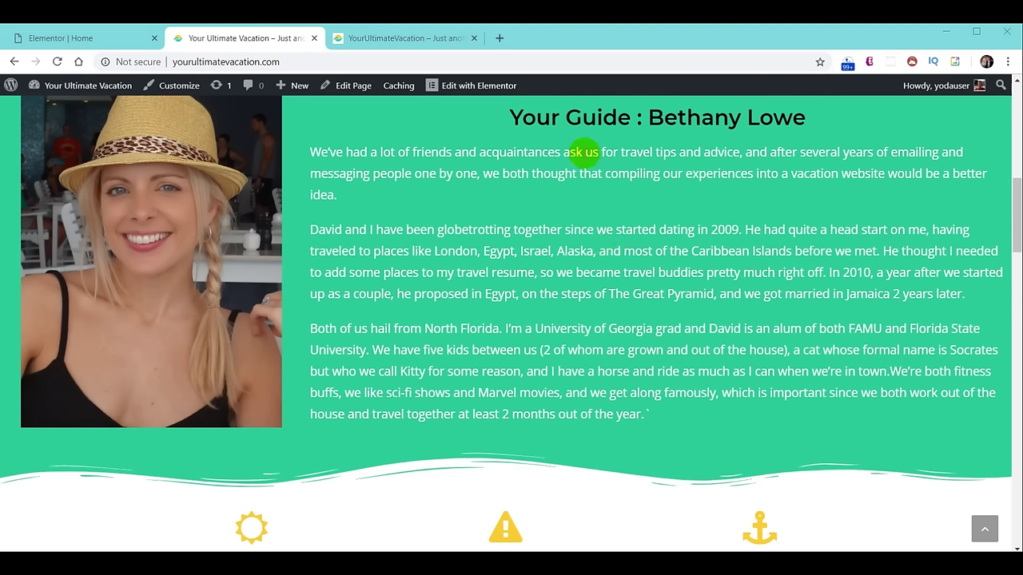
{"action": "left_click", "coordinate": [49, 34]}
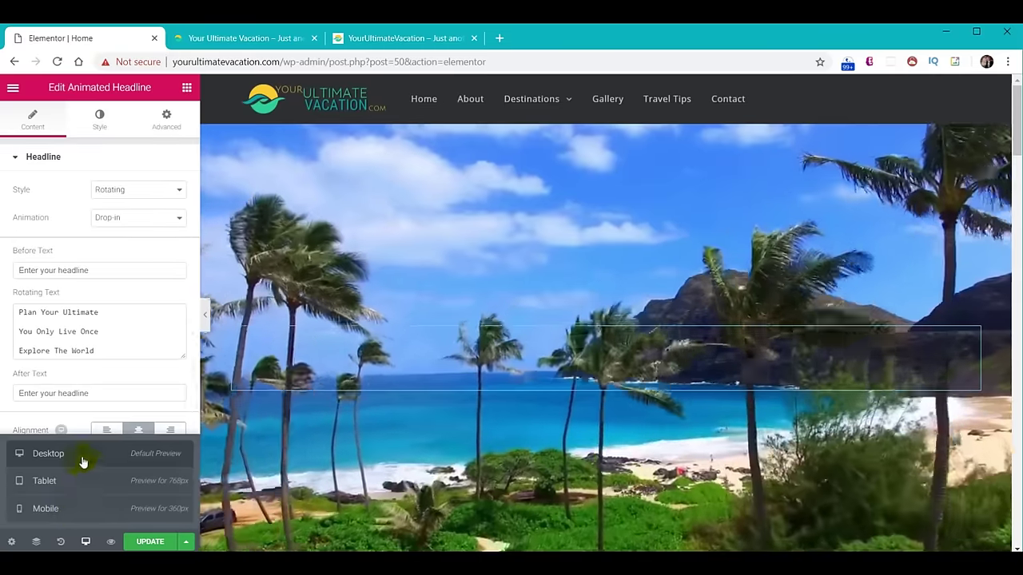
Preview at mobile width and verify Hide On Mobile is on in the headline's Responsive settings.
{"action": "left_click", "coordinate": [78, 510]}
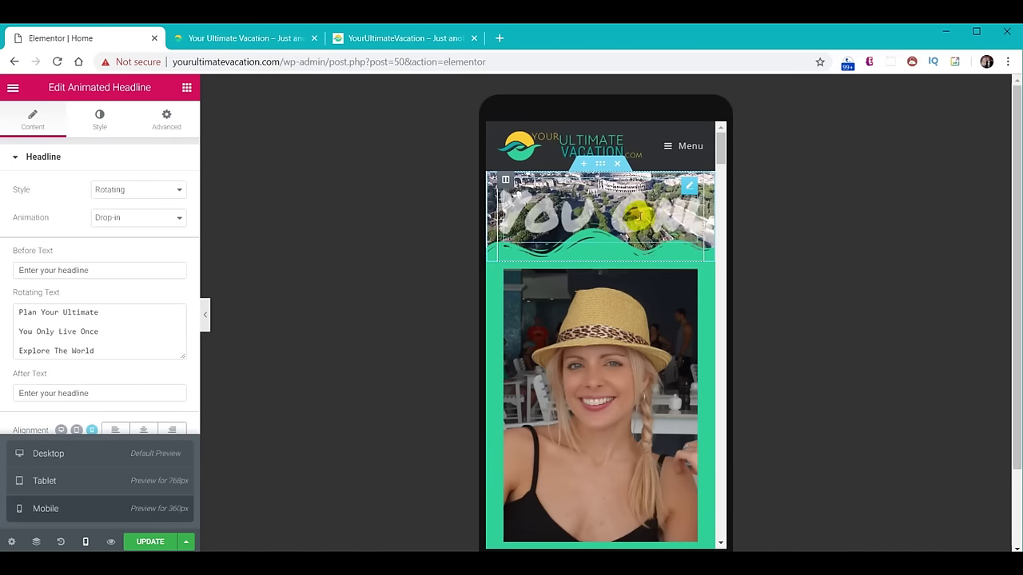
{"action": "left_click", "coordinate": [166, 118]}
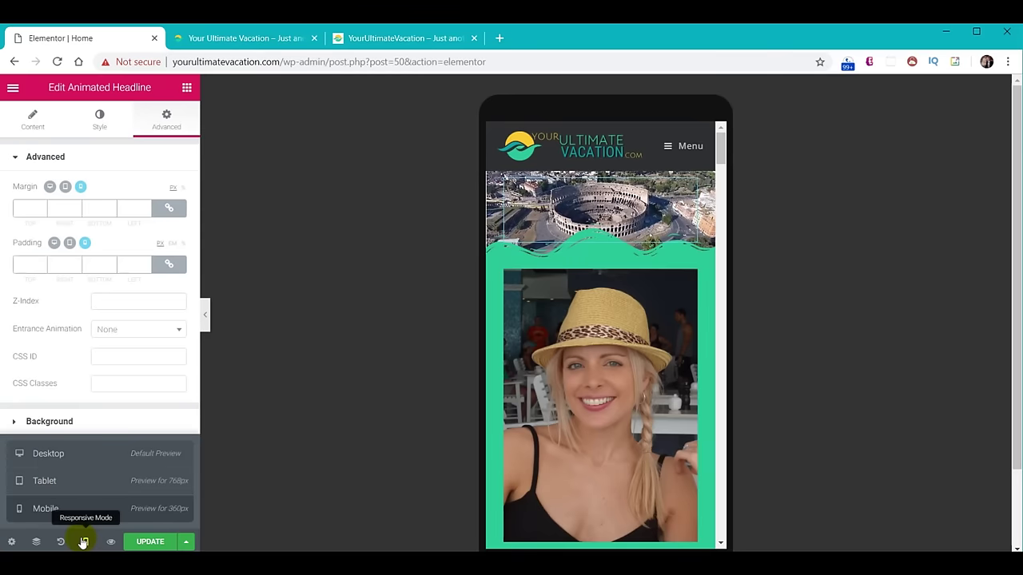
{"action": "left_click", "coordinate": [84, 542]}
{"action": "left_click", "coordinate": [45, 488]}
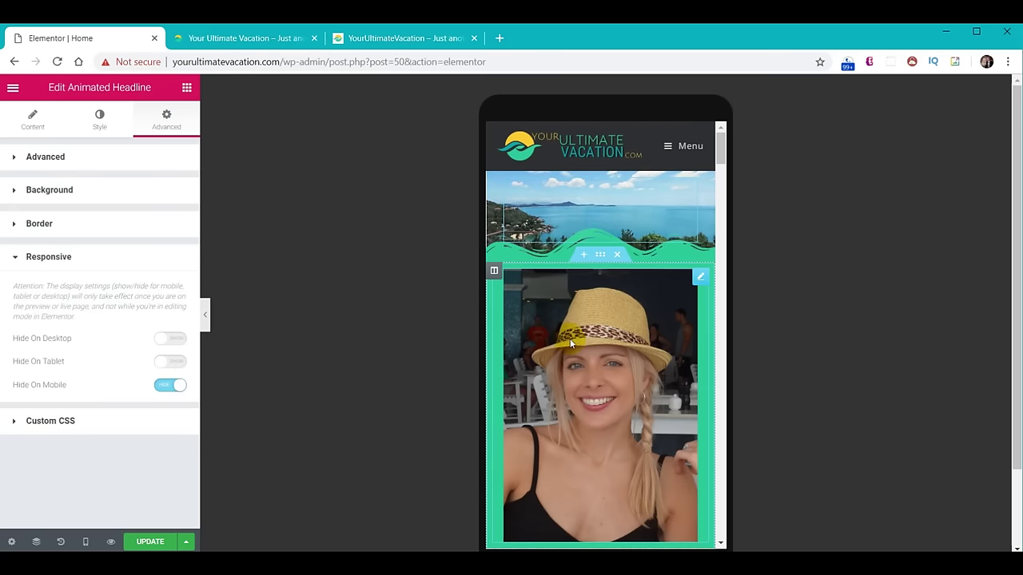
{"action": "scroll", "coordinate": [662, 354], "scroll_direction": "down", "scroll_amount": 15}
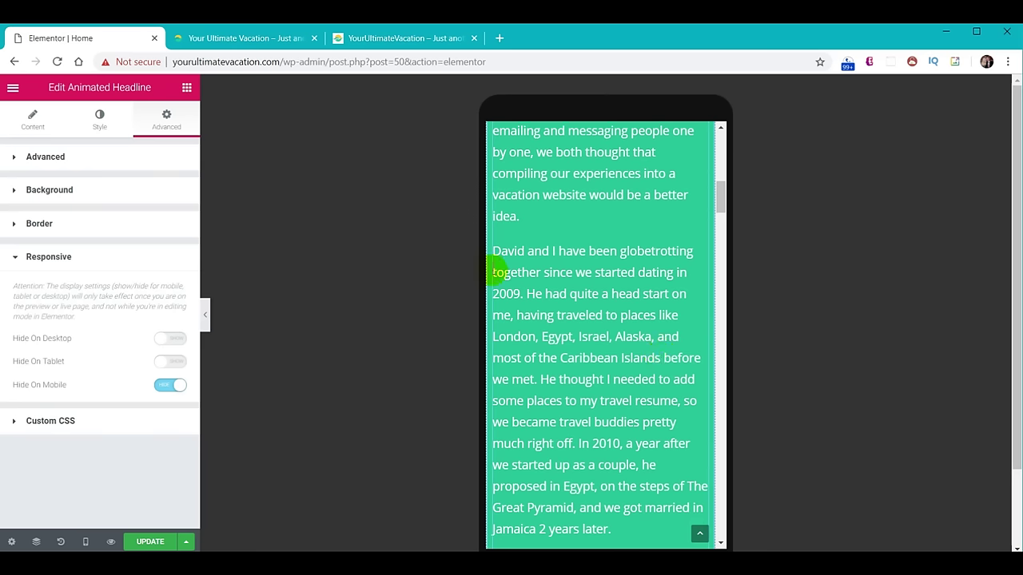
{"action": "scroll", "coordinate": [620, 291], "scroll_direction": "up", "scroll_amount": 15}
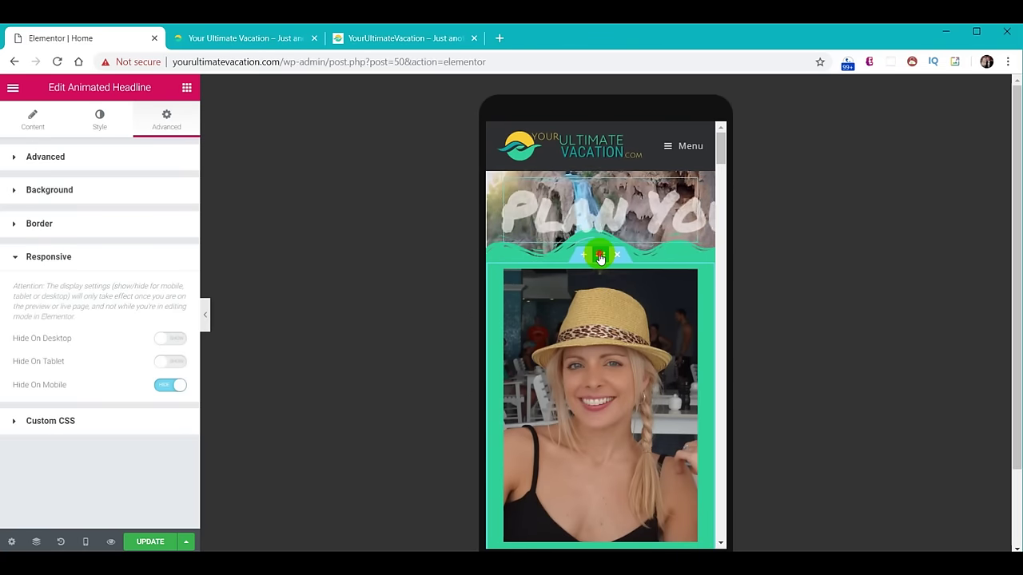
Set the guide bio section's mobile left and right padding to 20 px.
{"action": "left_click", "coordinate": [600, 256]}
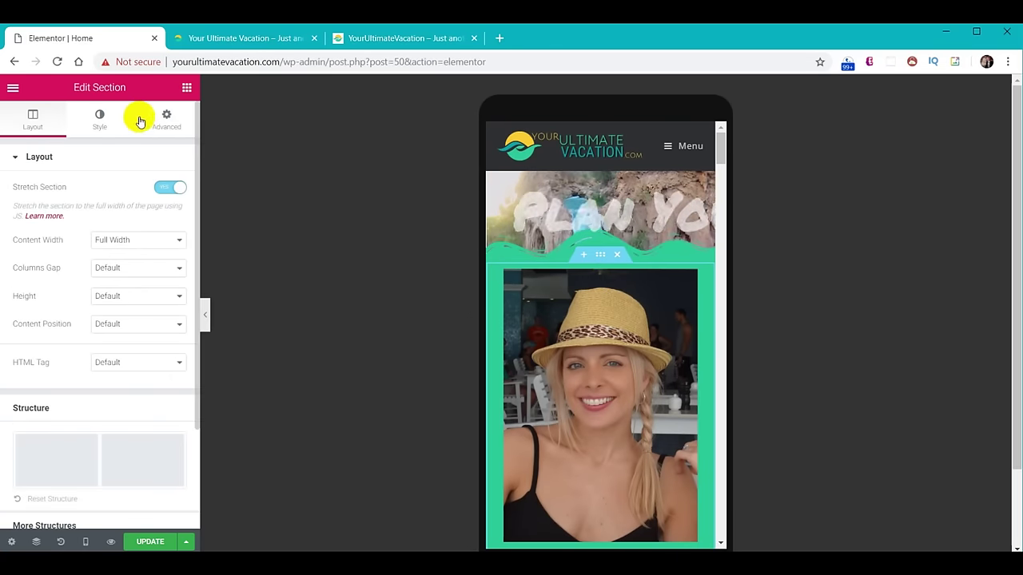
{"action": "left_click", "coordinate": [164, 120]}
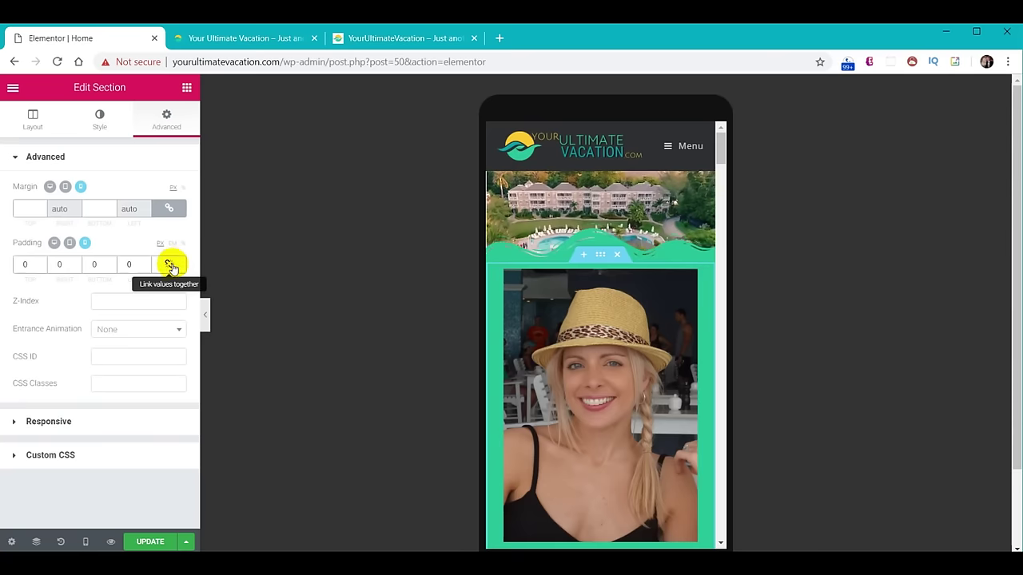
{"action": "left_click", "coordinate": [71, 264]}
{"action": "type", "text": "20"}
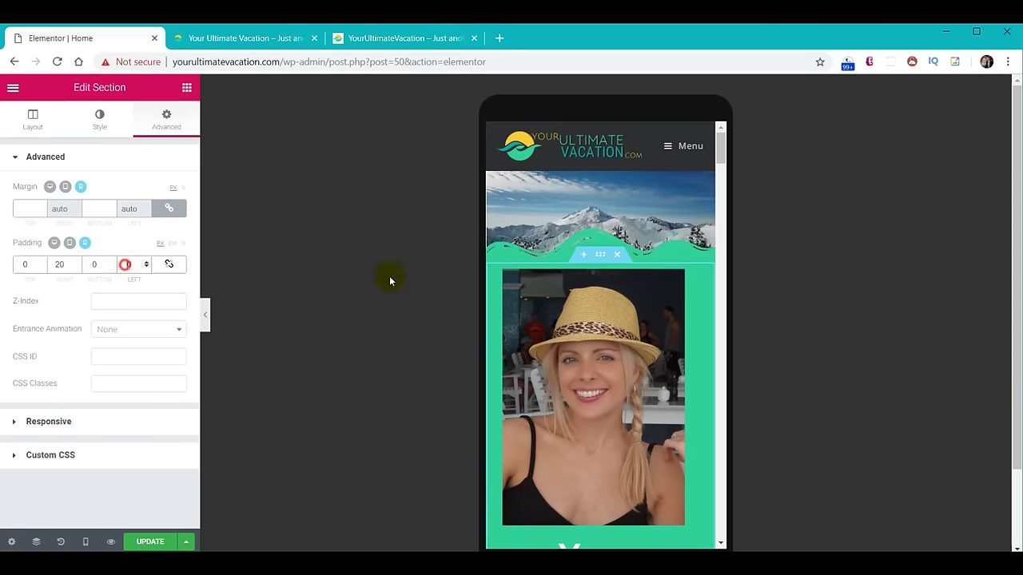
{"action": "scroll", "coordinate": [650, 365], "scroll_direction": "down", "scroll_amount": 5}
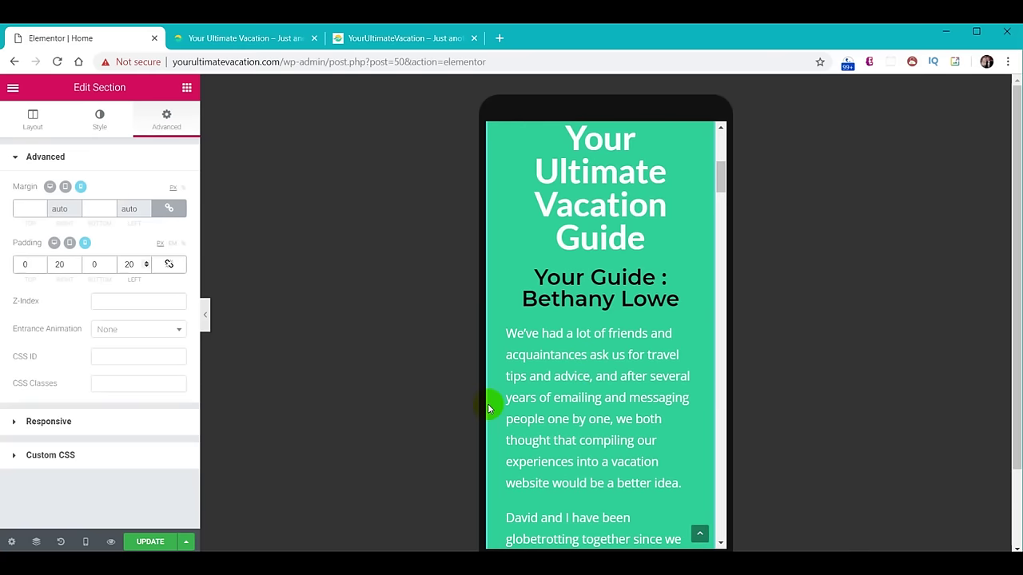
Confirm the tablet and desktop padding stay at 40/0/70/0, then switch to the live site.
{"action": "left_click", "coordinate": [70, 244]}
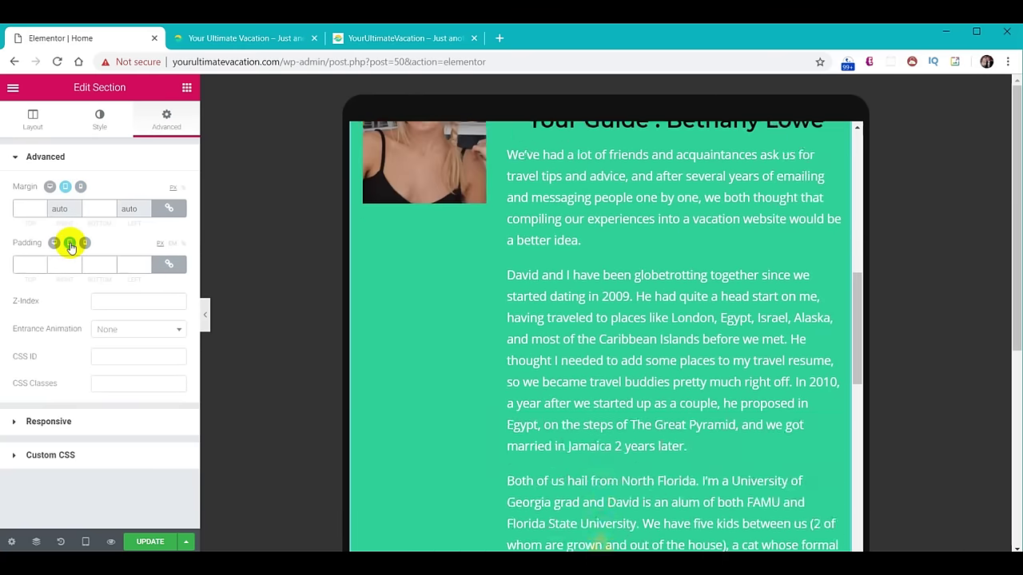
{"action": "left_click", "coordinate": [54, 242]}
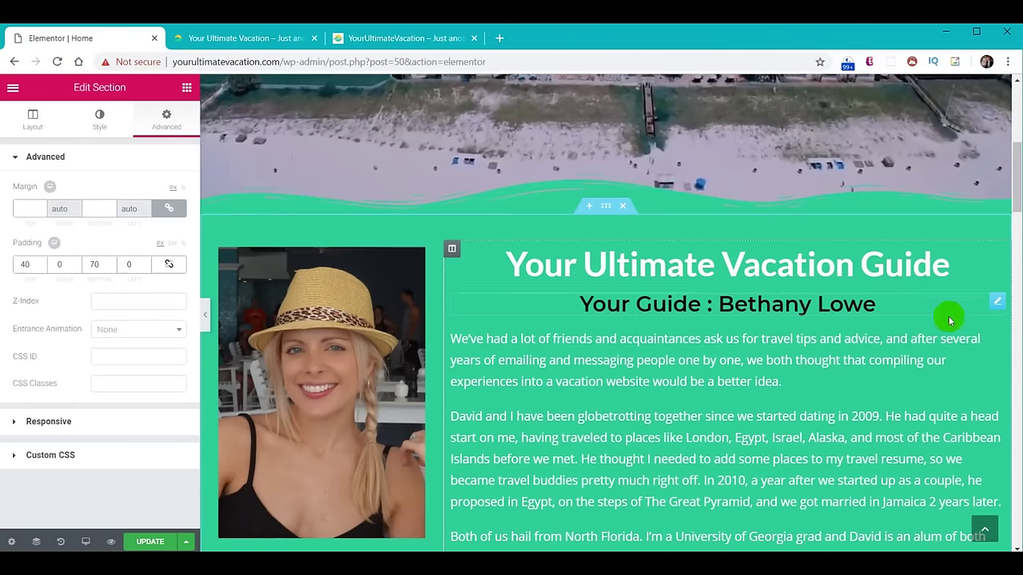
{"action": "scroll", "coordinate": [823, 307], "scroll_direction": "down", "scroll_amount": 3}
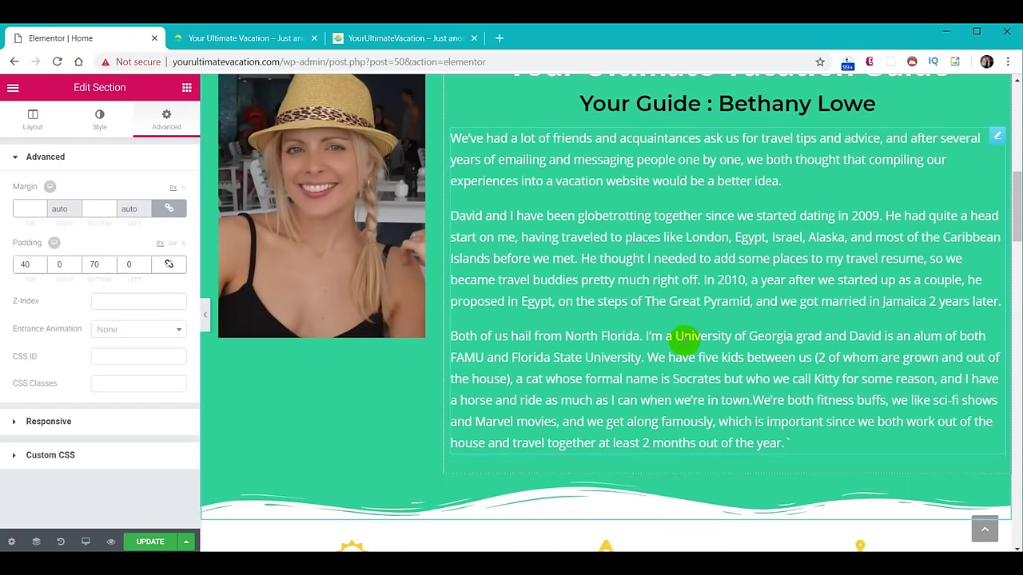
{"action": "key", "text": "ctrl+Tab"}
{"action": "scroll", "coordinate": [662, 354], "scroll_direction": "down", "scroll_amount": 3}
Scroll the live home page up from the bio section back to the hero video.
{"action": "scroll", "coordinate": [655, 357], "scroll_direction": "up", "scroll_amount": 10}
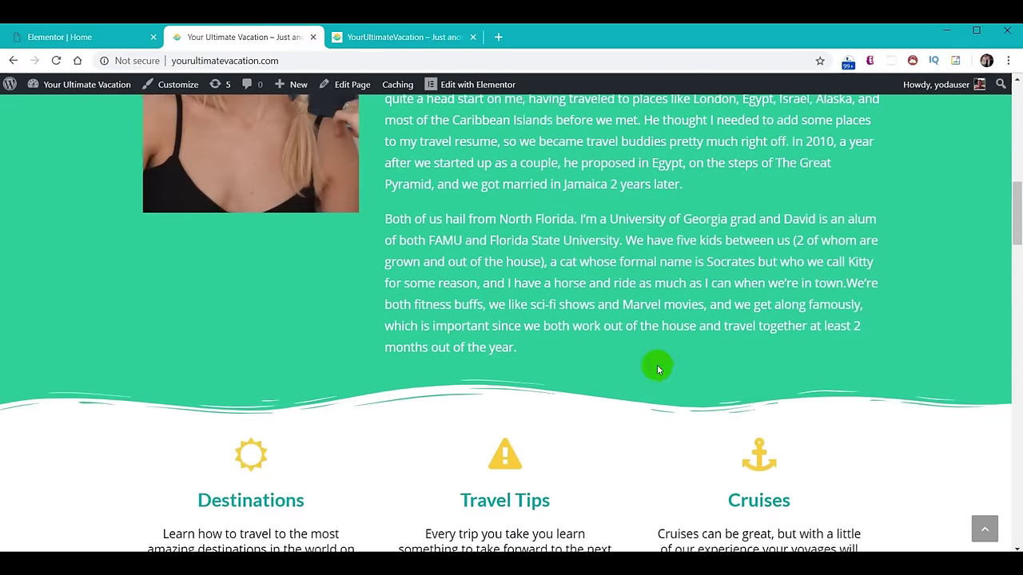
{"action": "scroll", "coordinate": [657, 368], "scroll_direction": "up", "scroll_amount": 6}
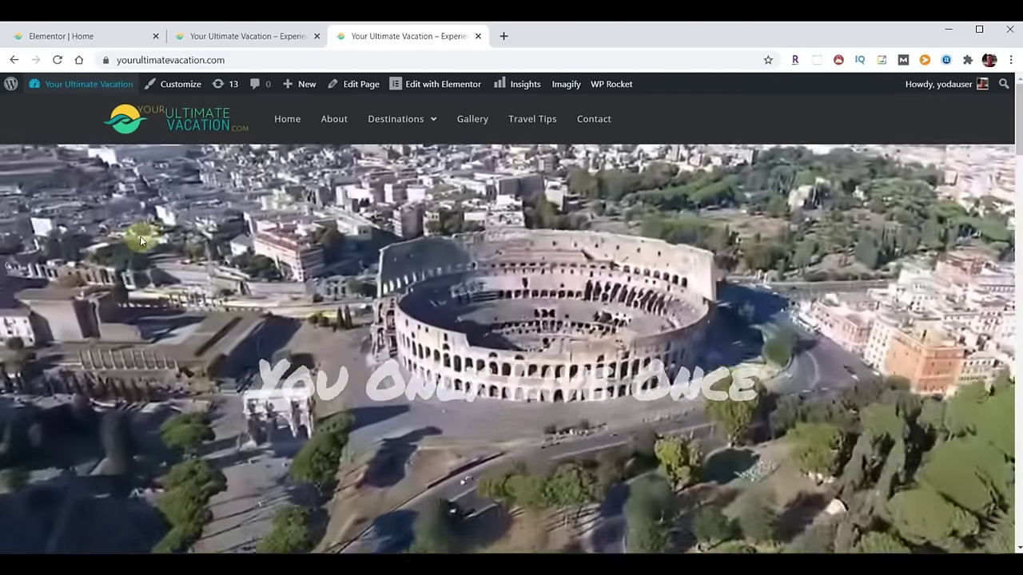
Exit the Elementor editor from its main menu to the WordPress dashboard.
{"action": "left_click", "coordinate": [38, 33]}
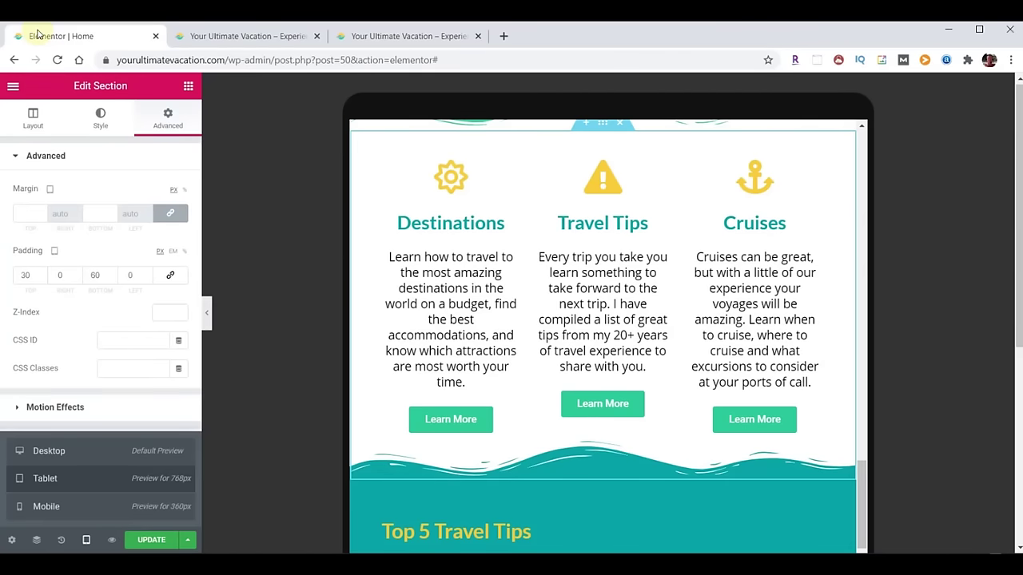
{"action": "left_click", "coordinate": [12, 89]}
{"action": "left_click", "coordinate": [32, 459]}
{"action": "mouse_move", "coordinate": [28, 464]}
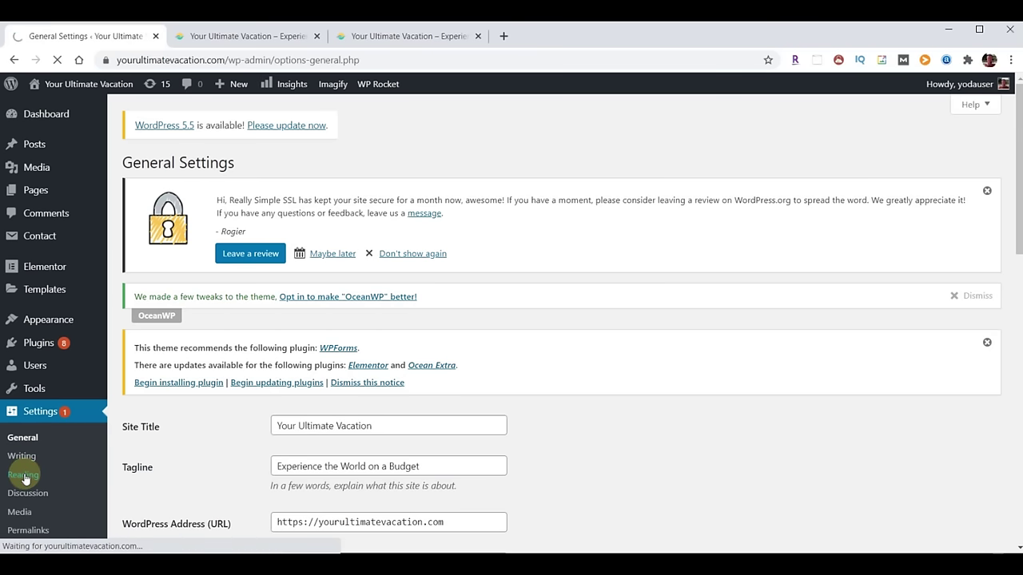
Look over Reading Settings, then search Add Plugins for 'yoast'.
{"action": "scroll", "coordinate": [182, 453], "scroll_direction": "down", "scroll_amount": 5}
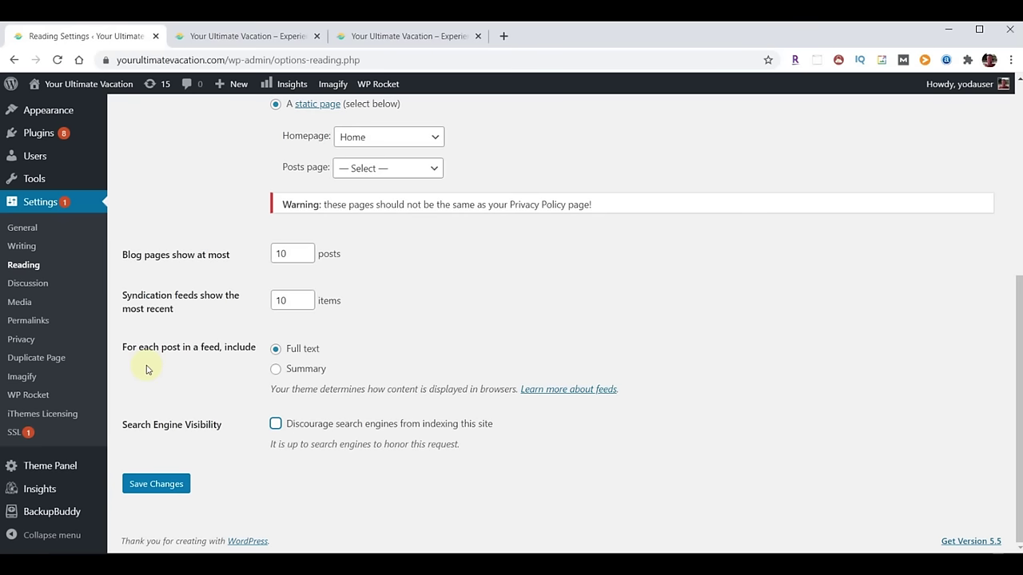
{"action": "scroll", "coordinate": [35, 338], "scroll_direction": "up", "scroll_amount": 5}
{"action": "mouse_move", "coordinate": [32, 345]}
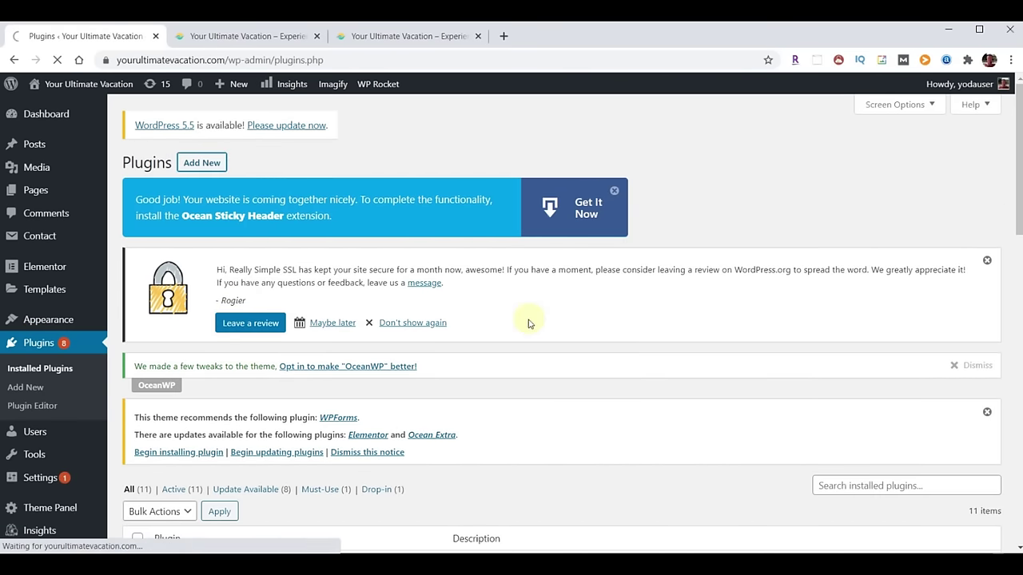
{"action": "scroll", "coordinate": [648, 344], "scroll_direction": "down", "scroll_amount": 2}
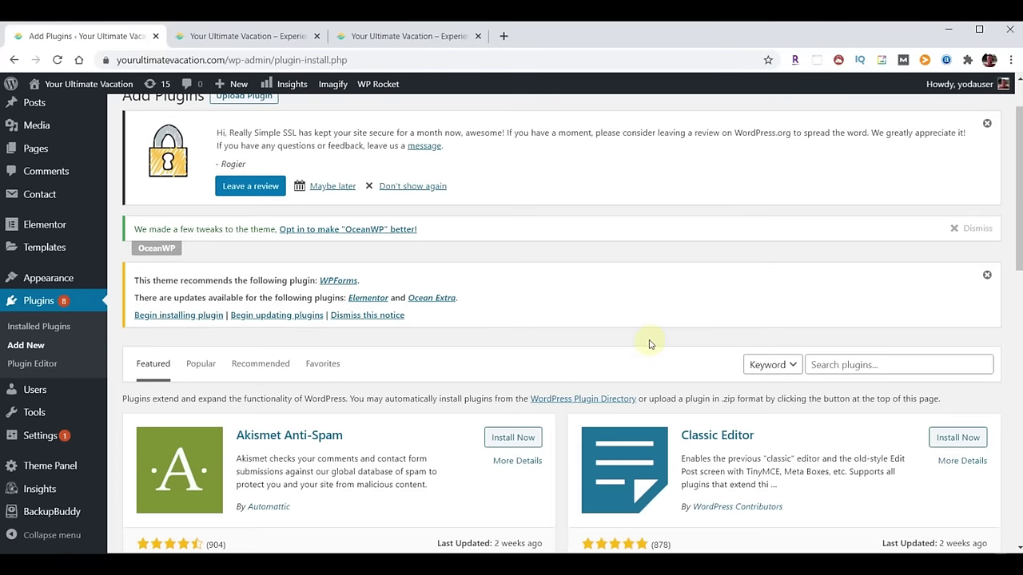
{"action": "left_click", "coordinate": [872, 357]}
{"action": "type", "text": "yoast"}
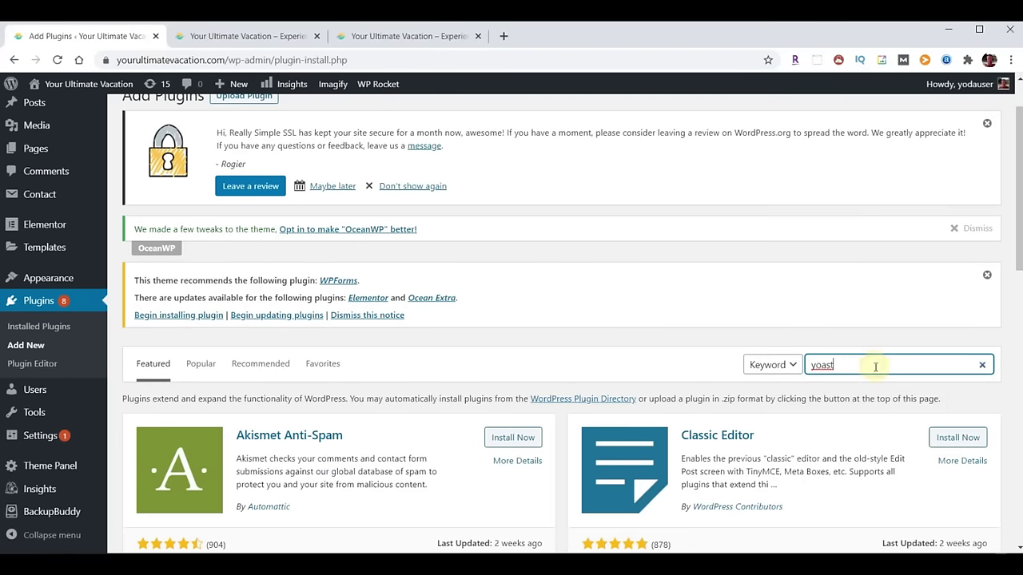
{"action": "scroll", "coordinate": [461, 455], "scroll_direction": "down", "scroll_amount": 2}
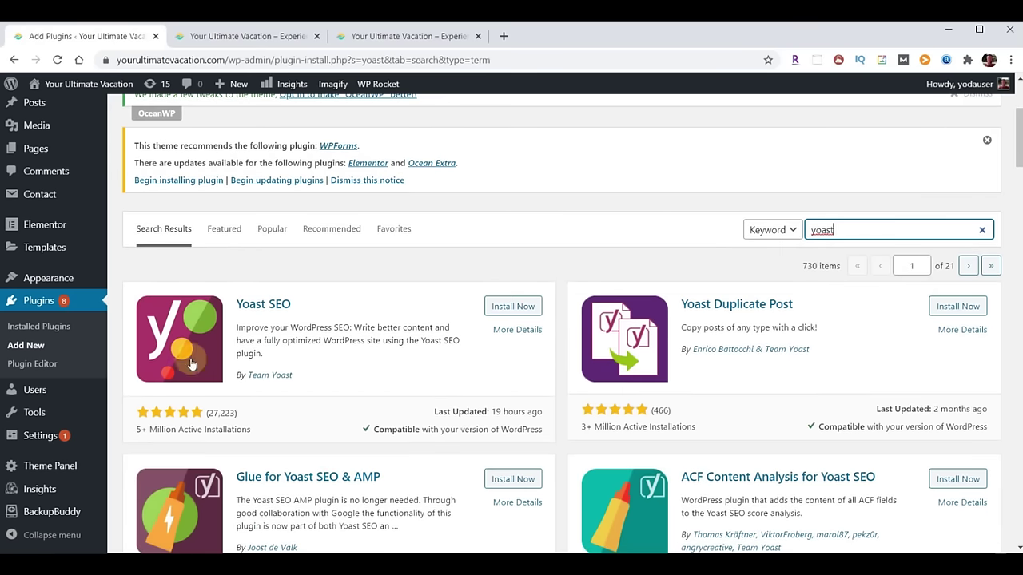